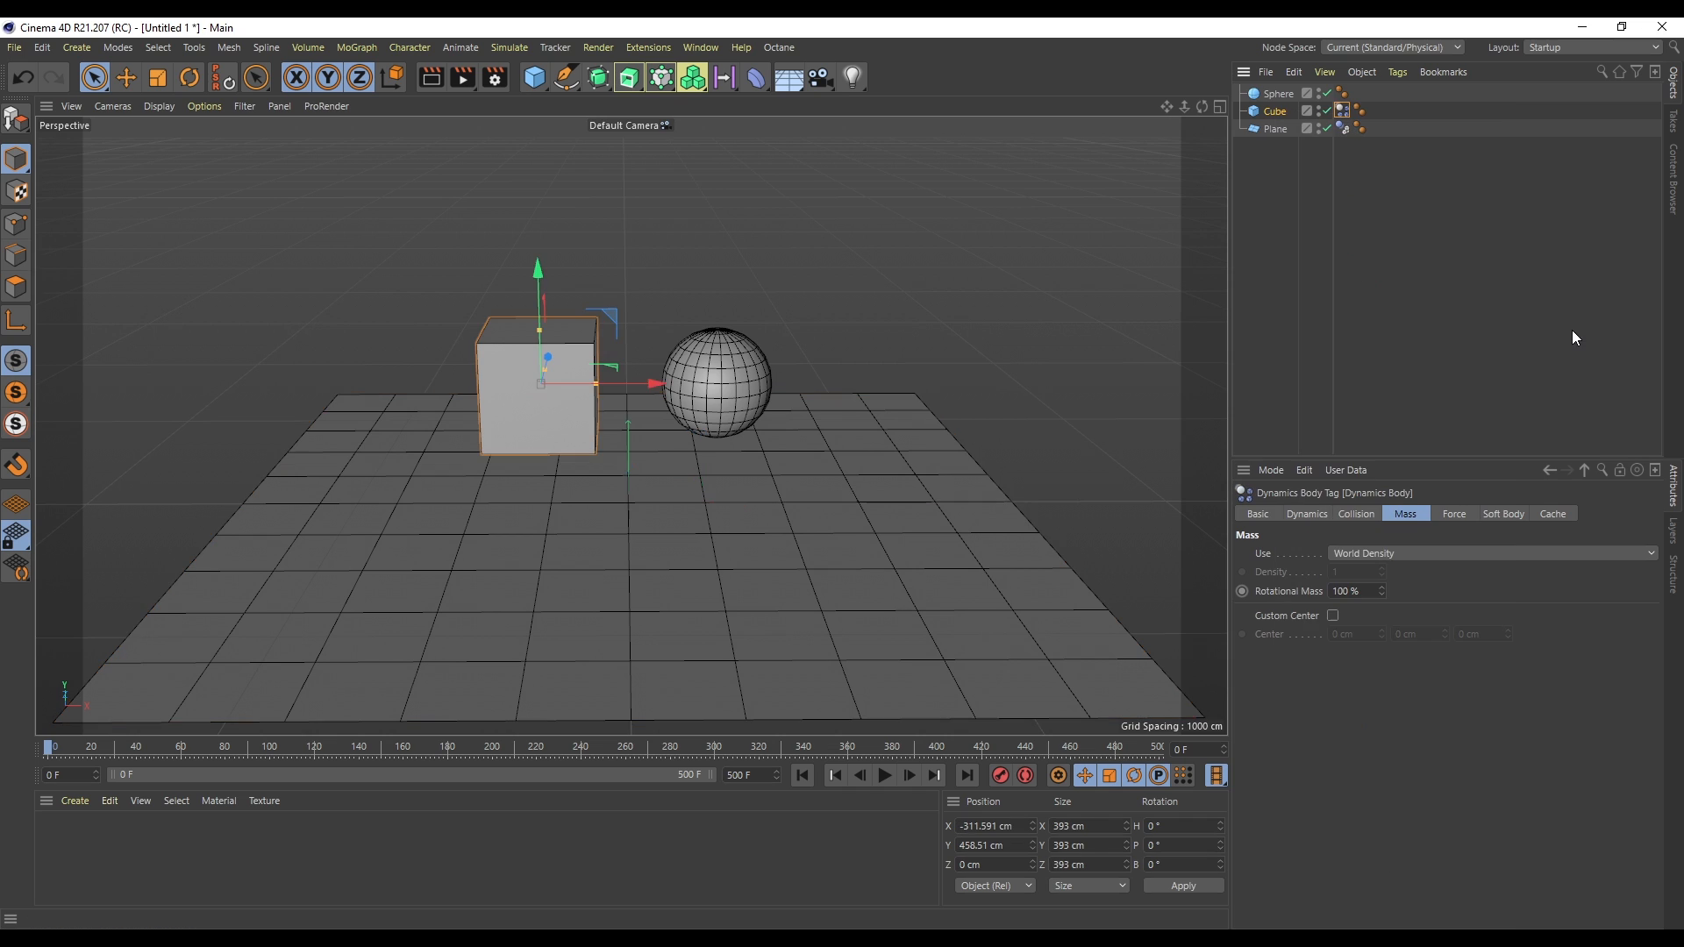
- Play the dynamics simulation and stop it
left_click(884, 775)
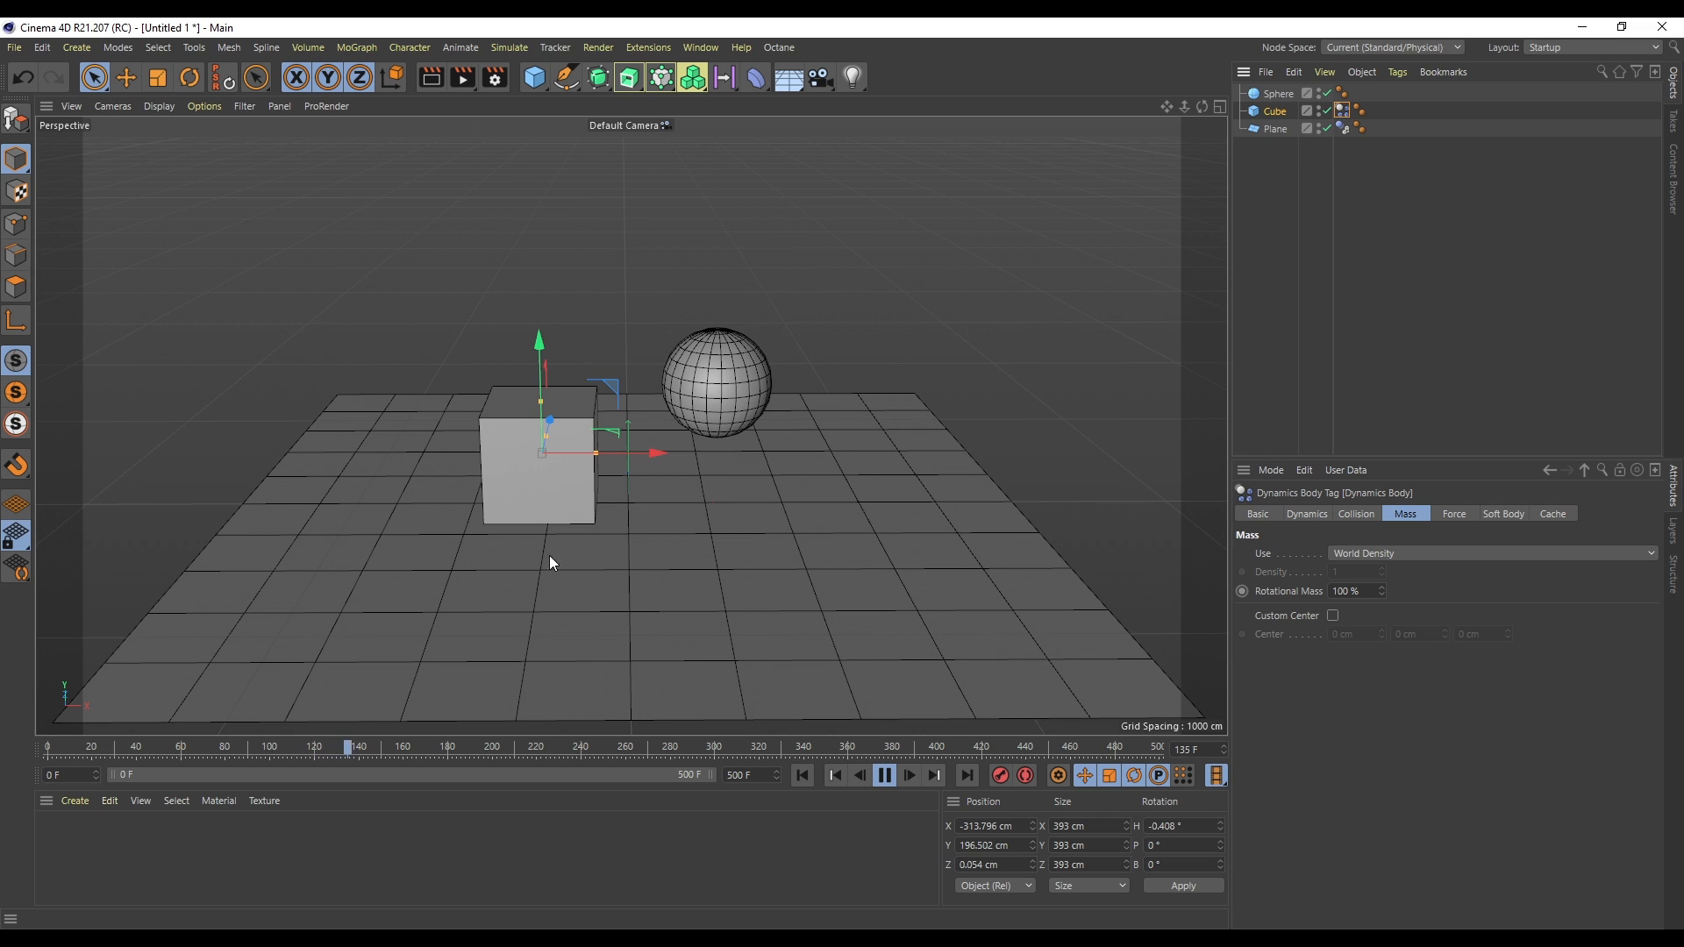
left_click(835, 775)
- Add a Soft Body simulation tag to the sphere
right_click(1276, 99)
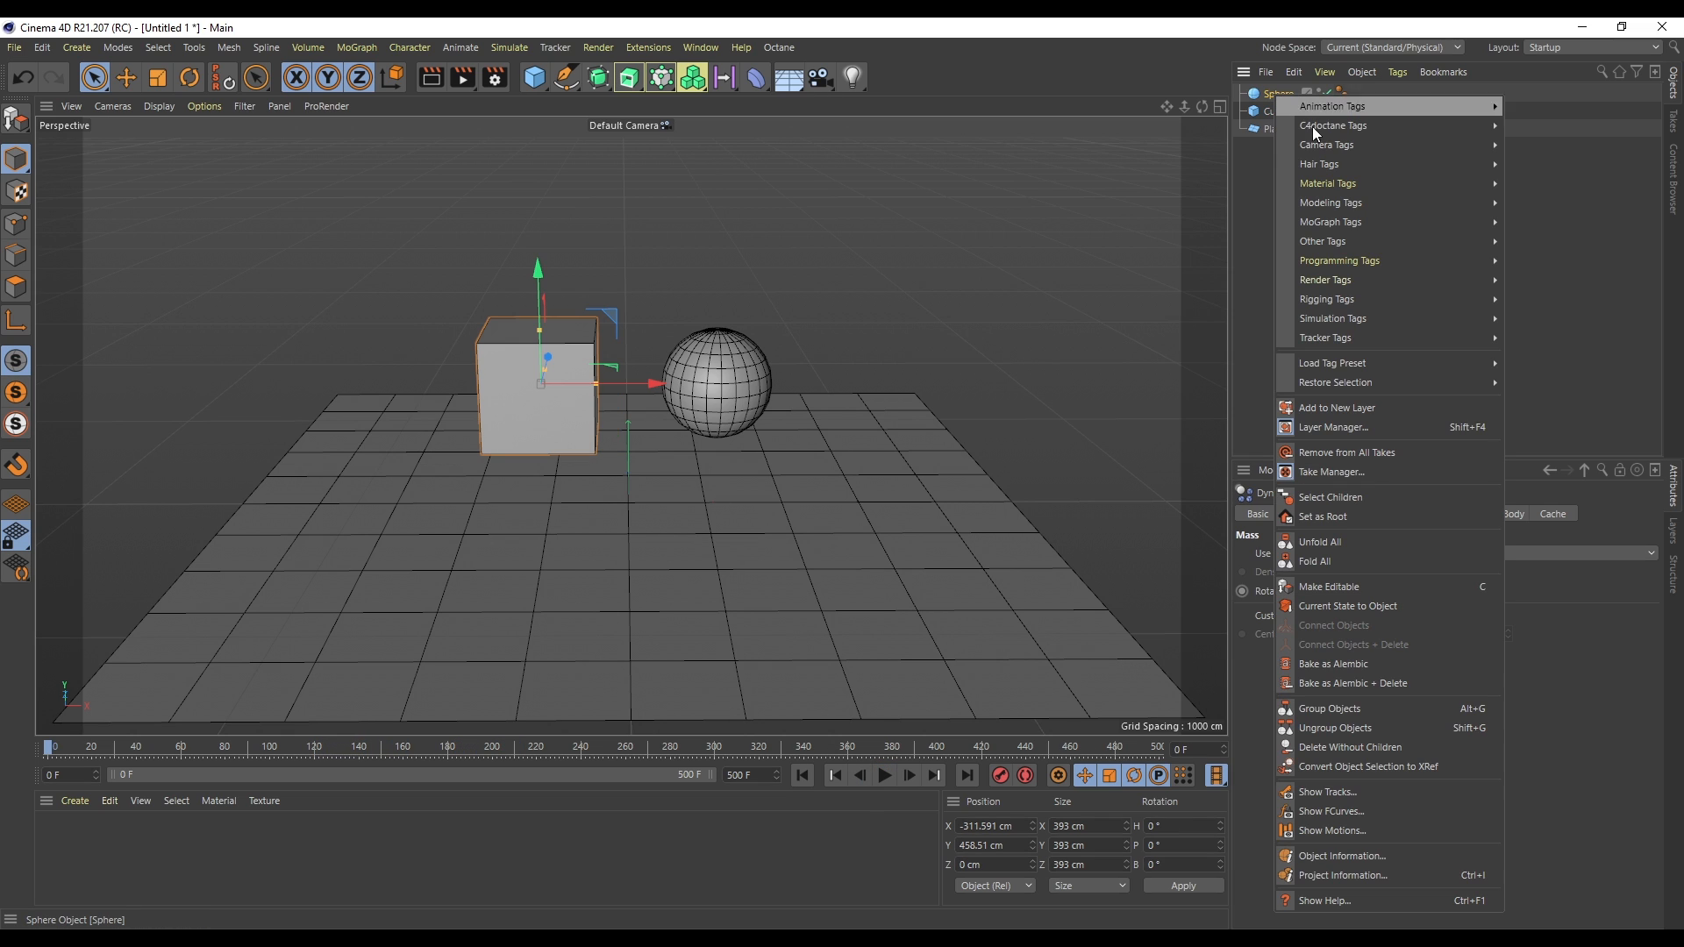
mouse_move(1398, 318)
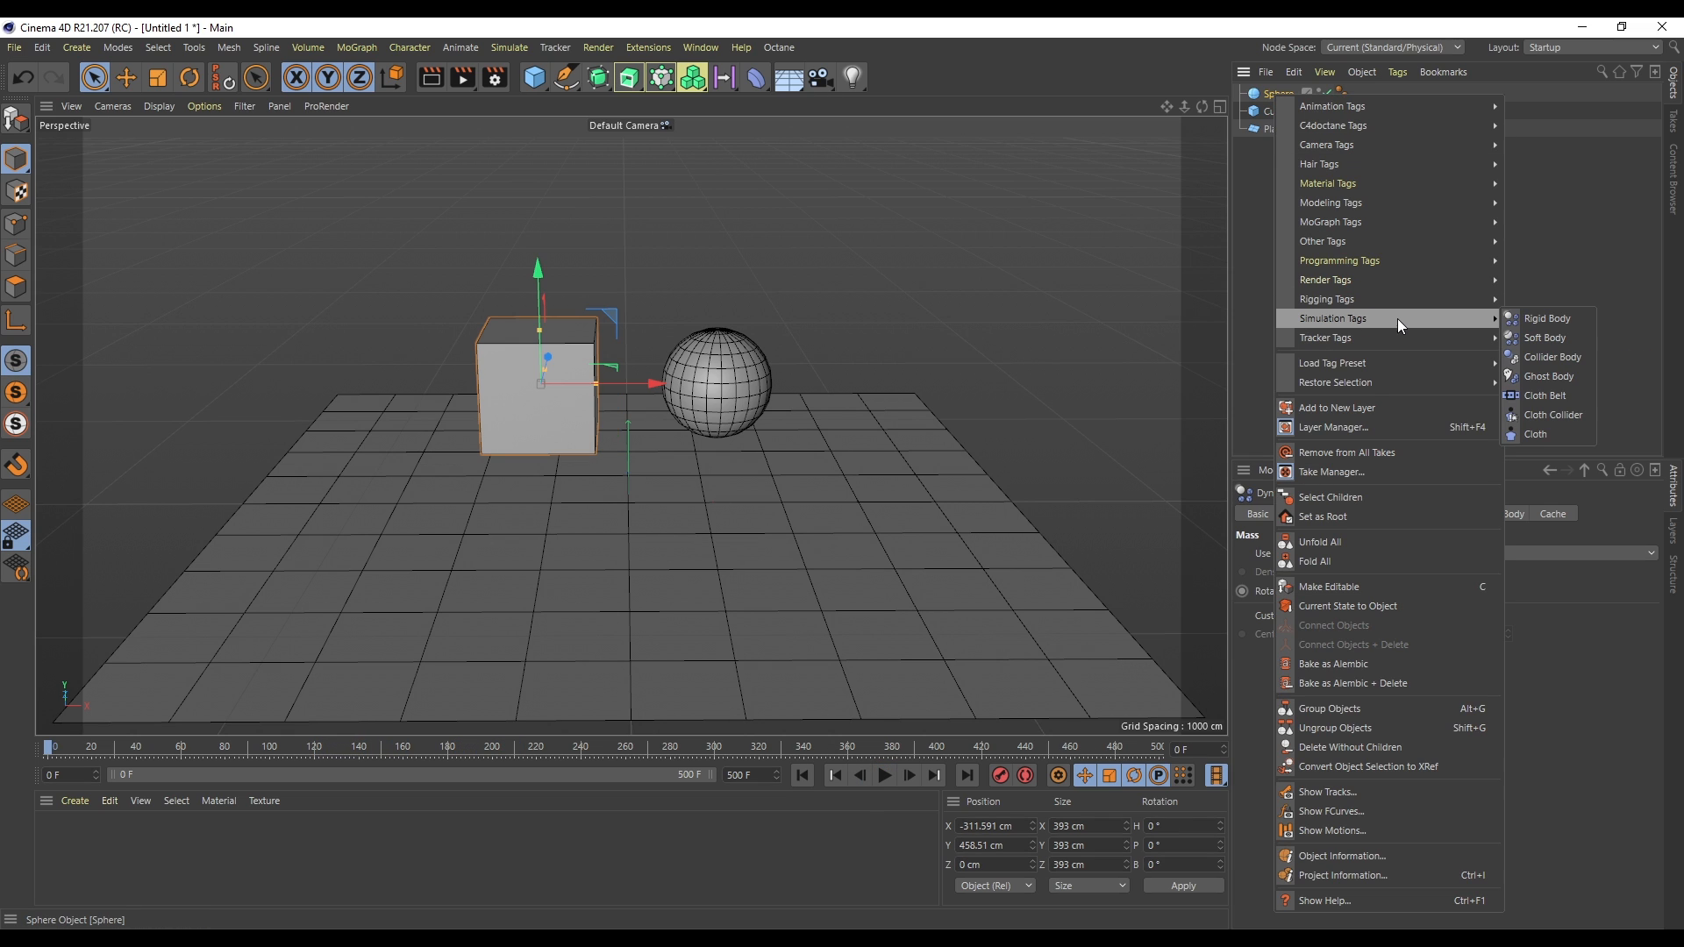
left_click(1546, 336)
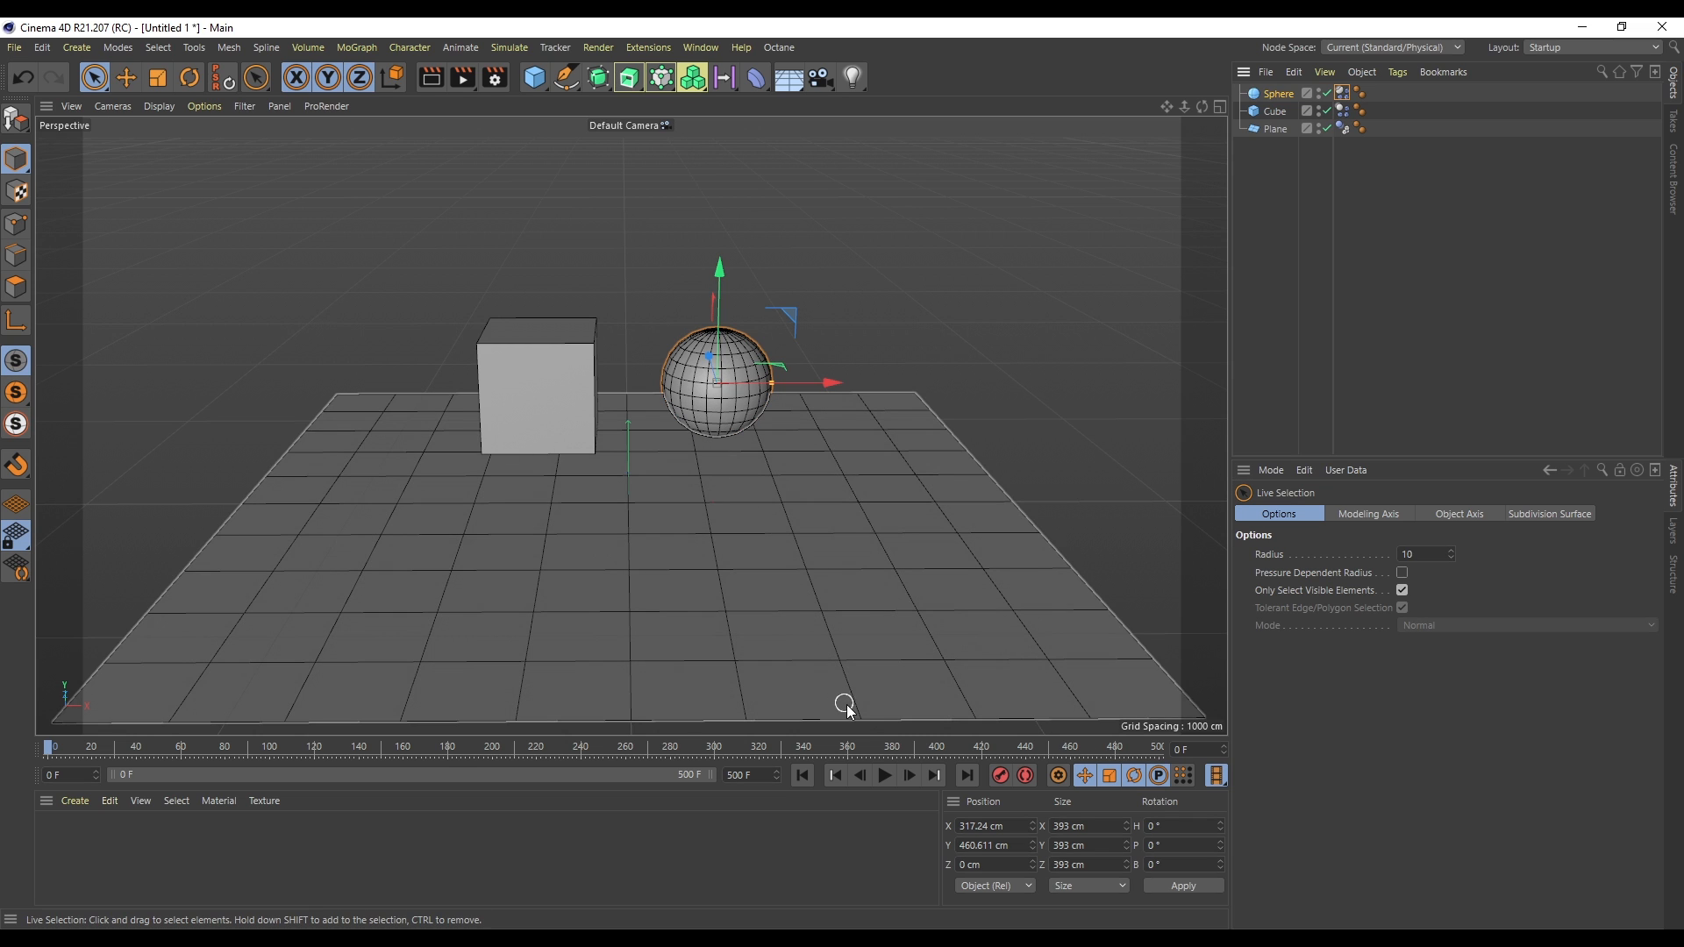
- Play the simulation and rewind to the start
left_click(885, 775)
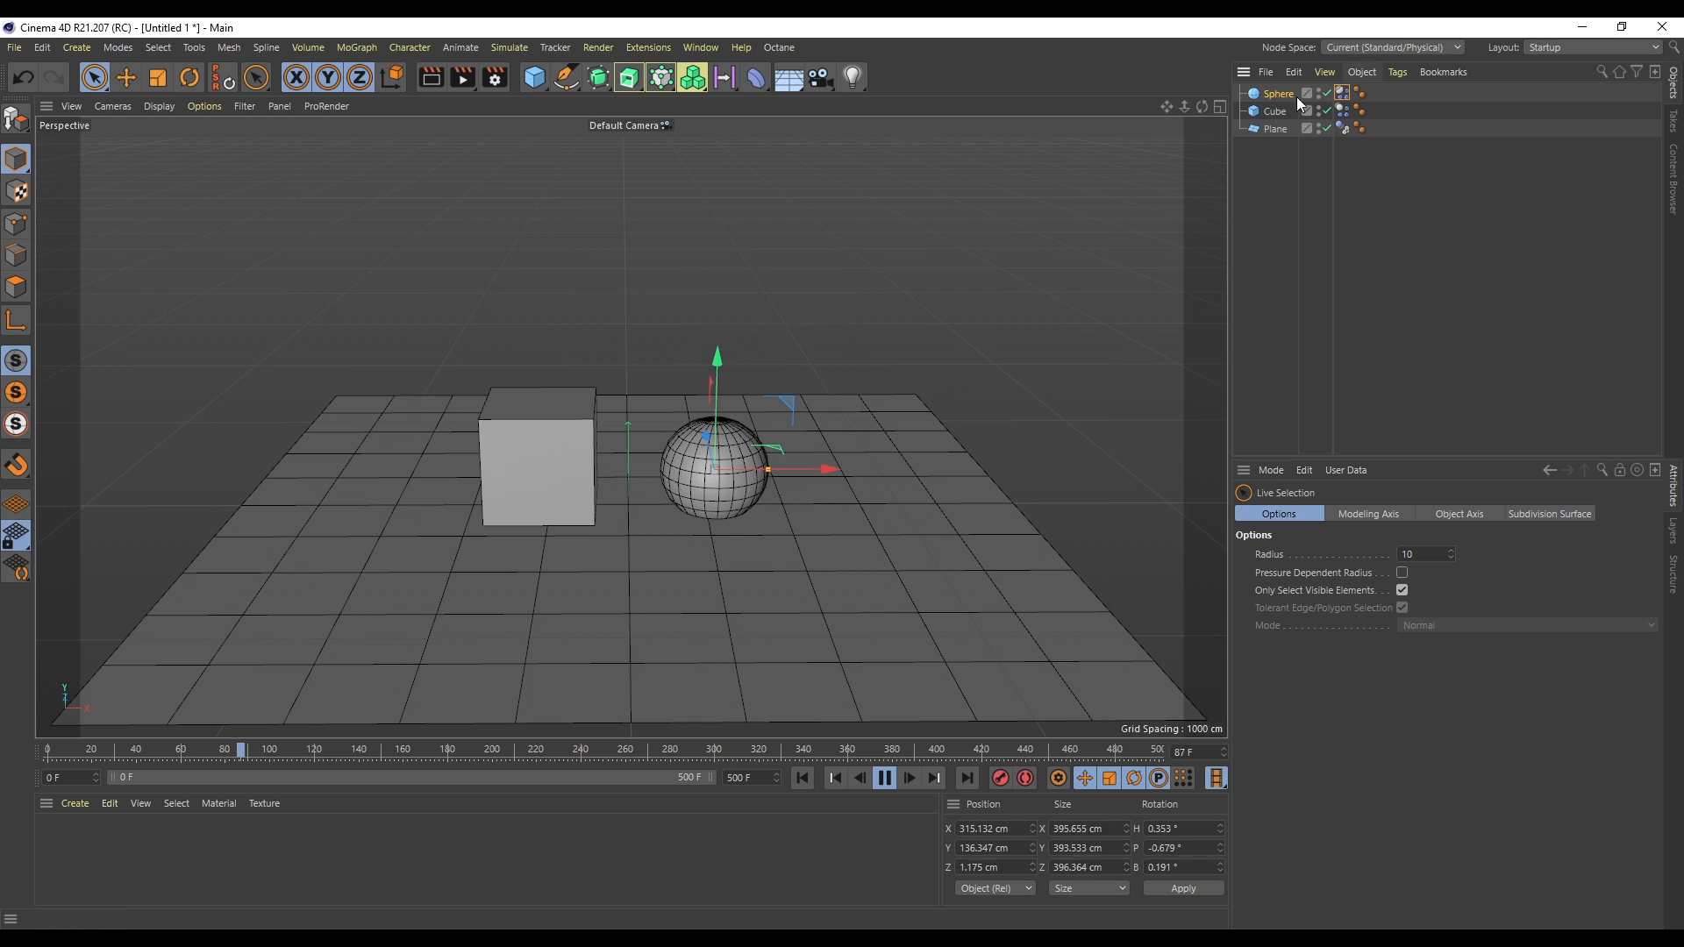
left_click(802, 778)
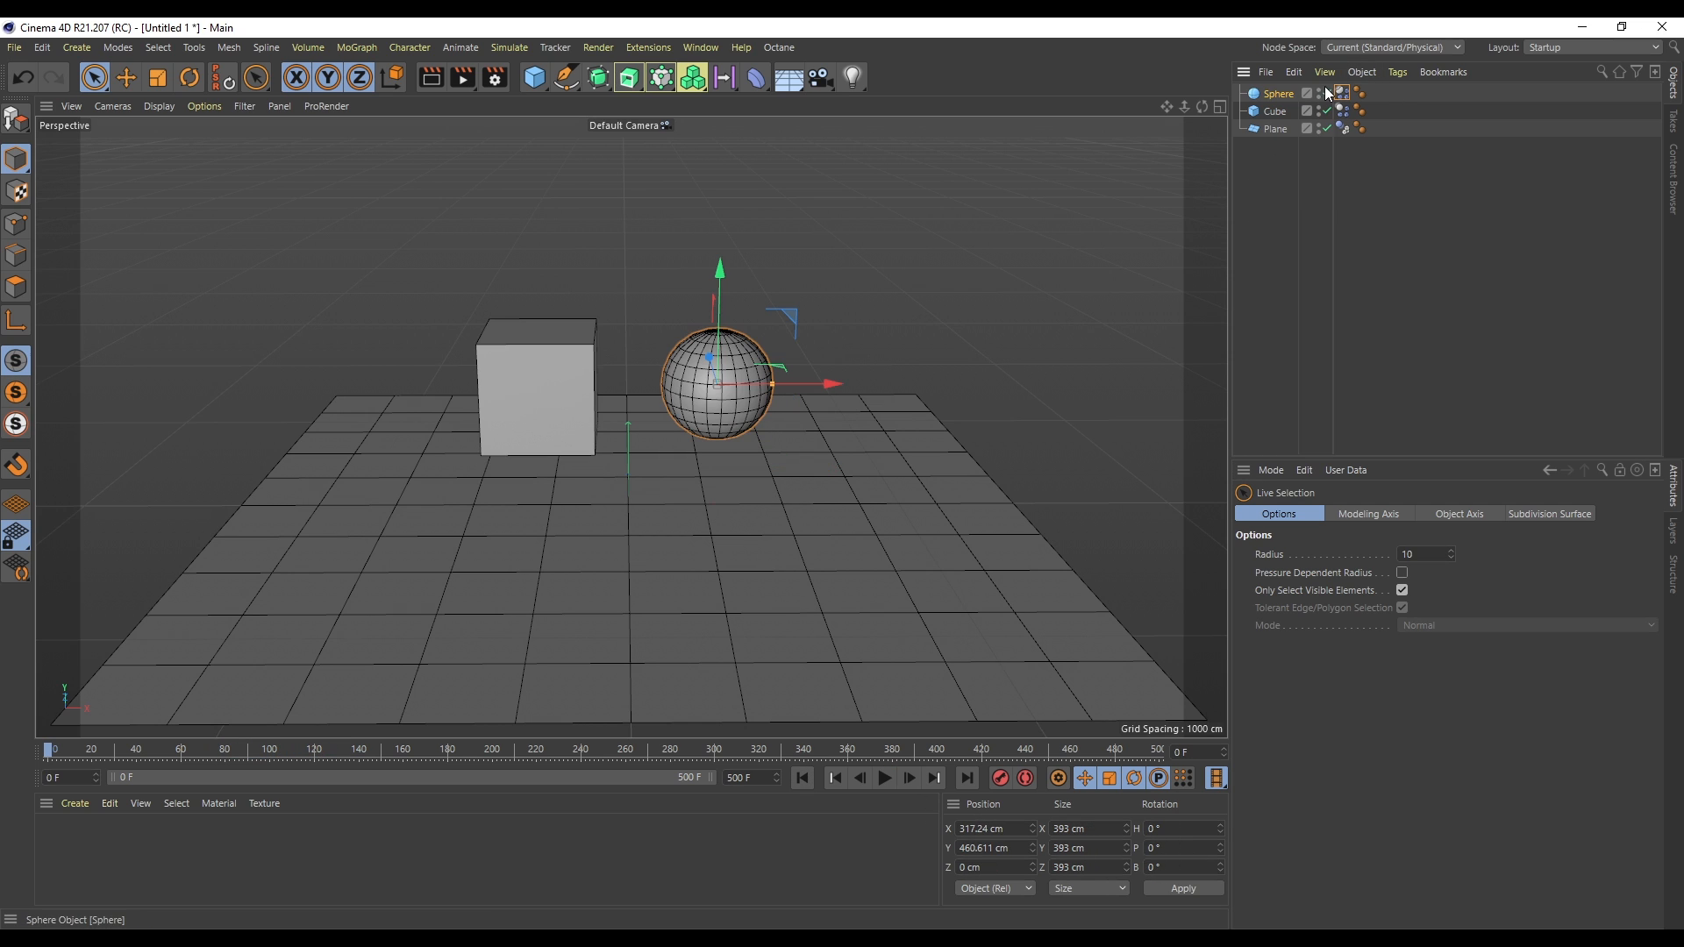
left_click(1345, 128)
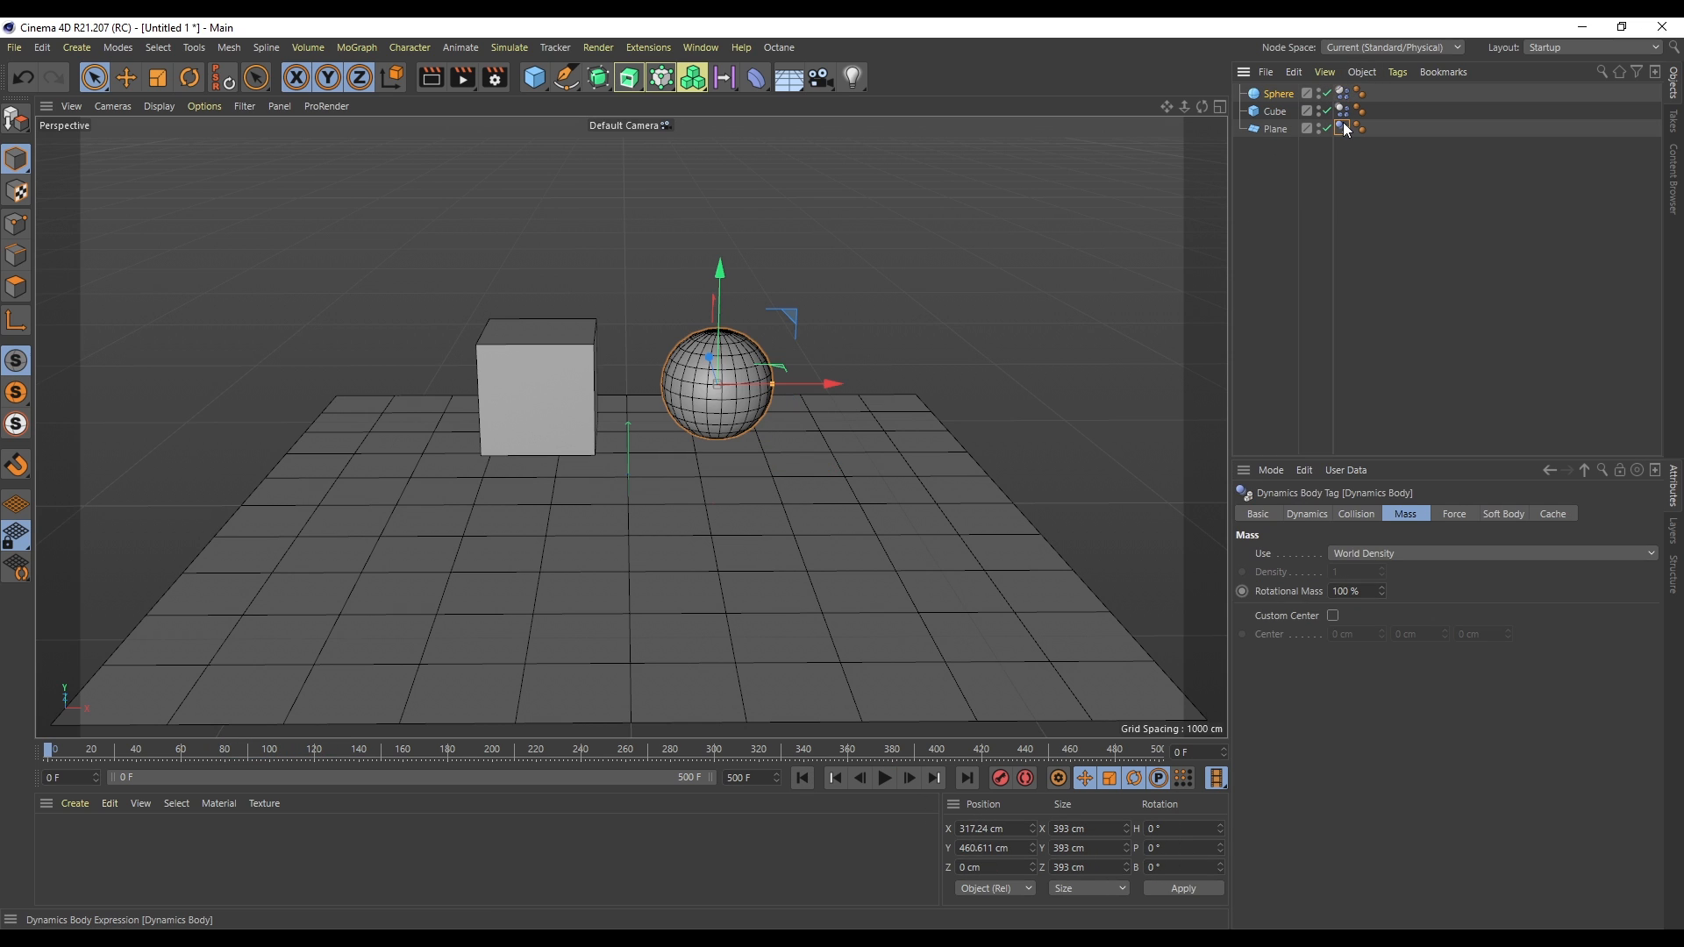
right_click(1278, 92)
mouse_move(1396, 312)
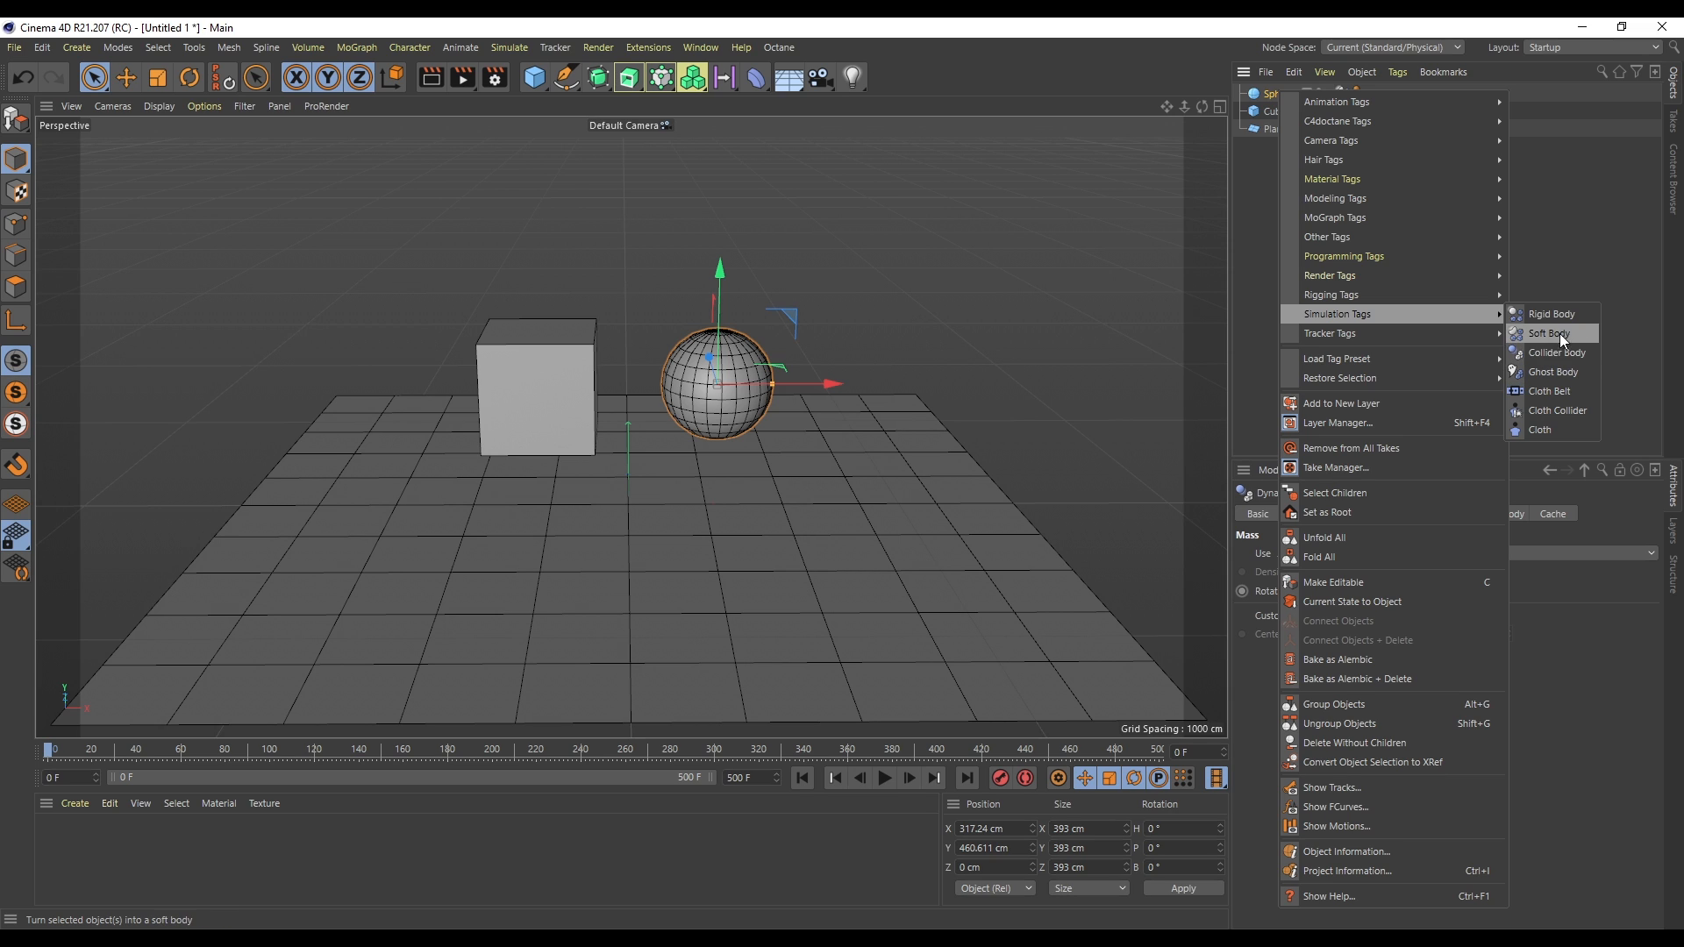
left_click(1570, 233)
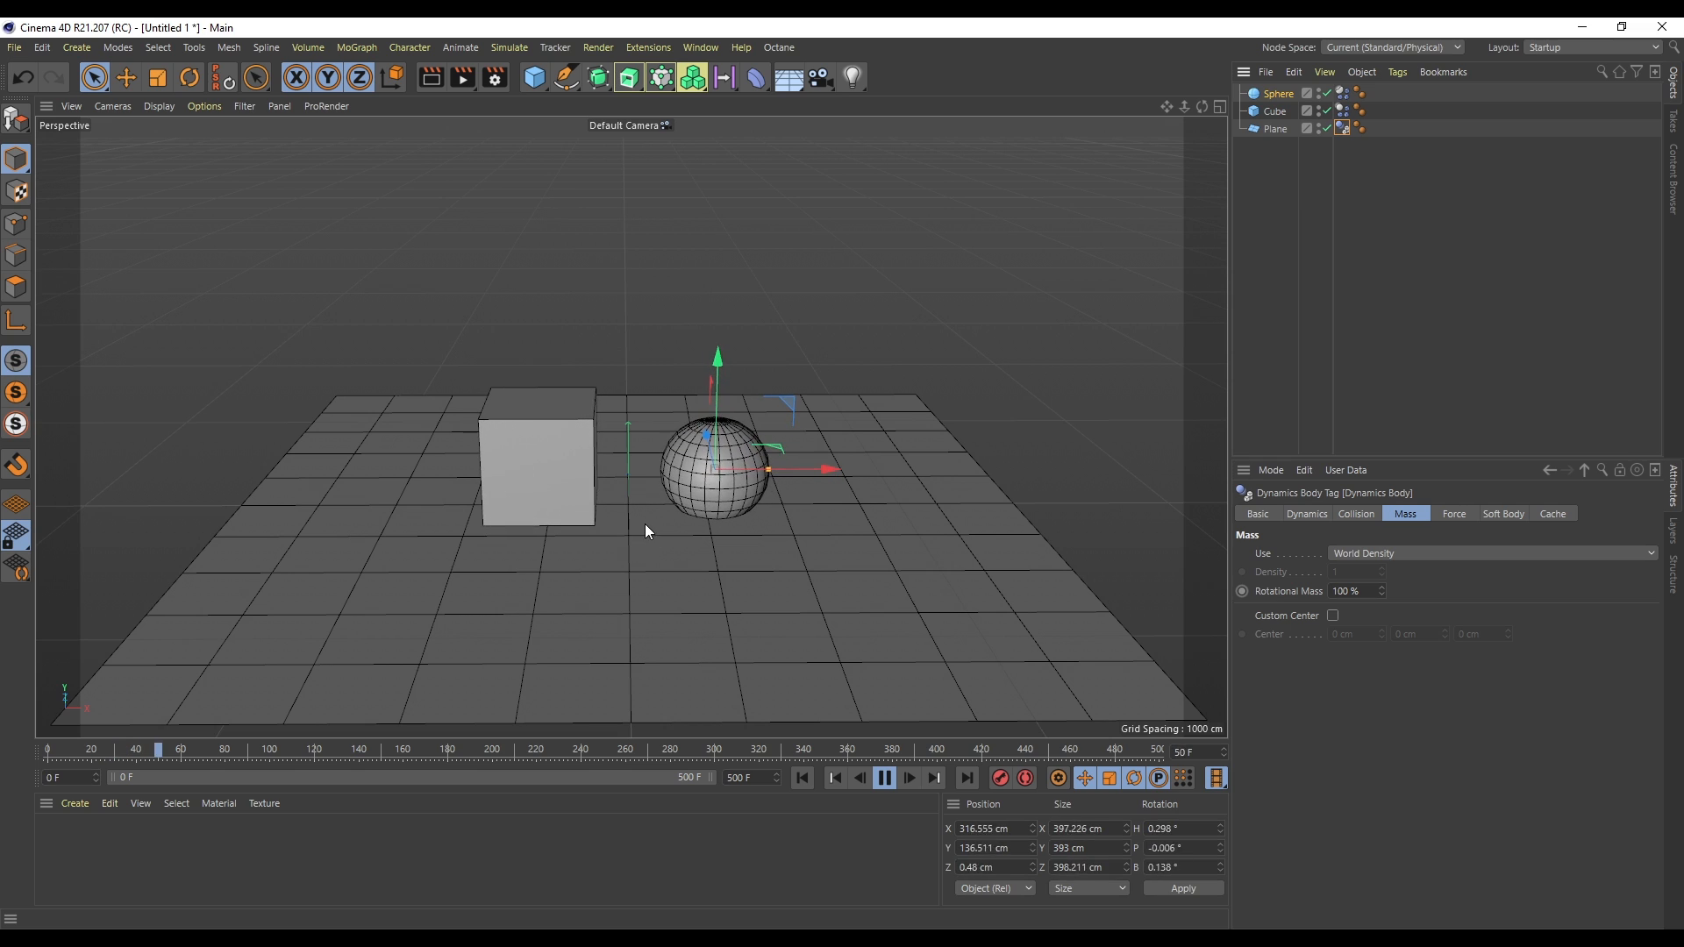
- Replay the simulation and rewind to the first frame
left_click(884, 778)
left_click(802, 778)
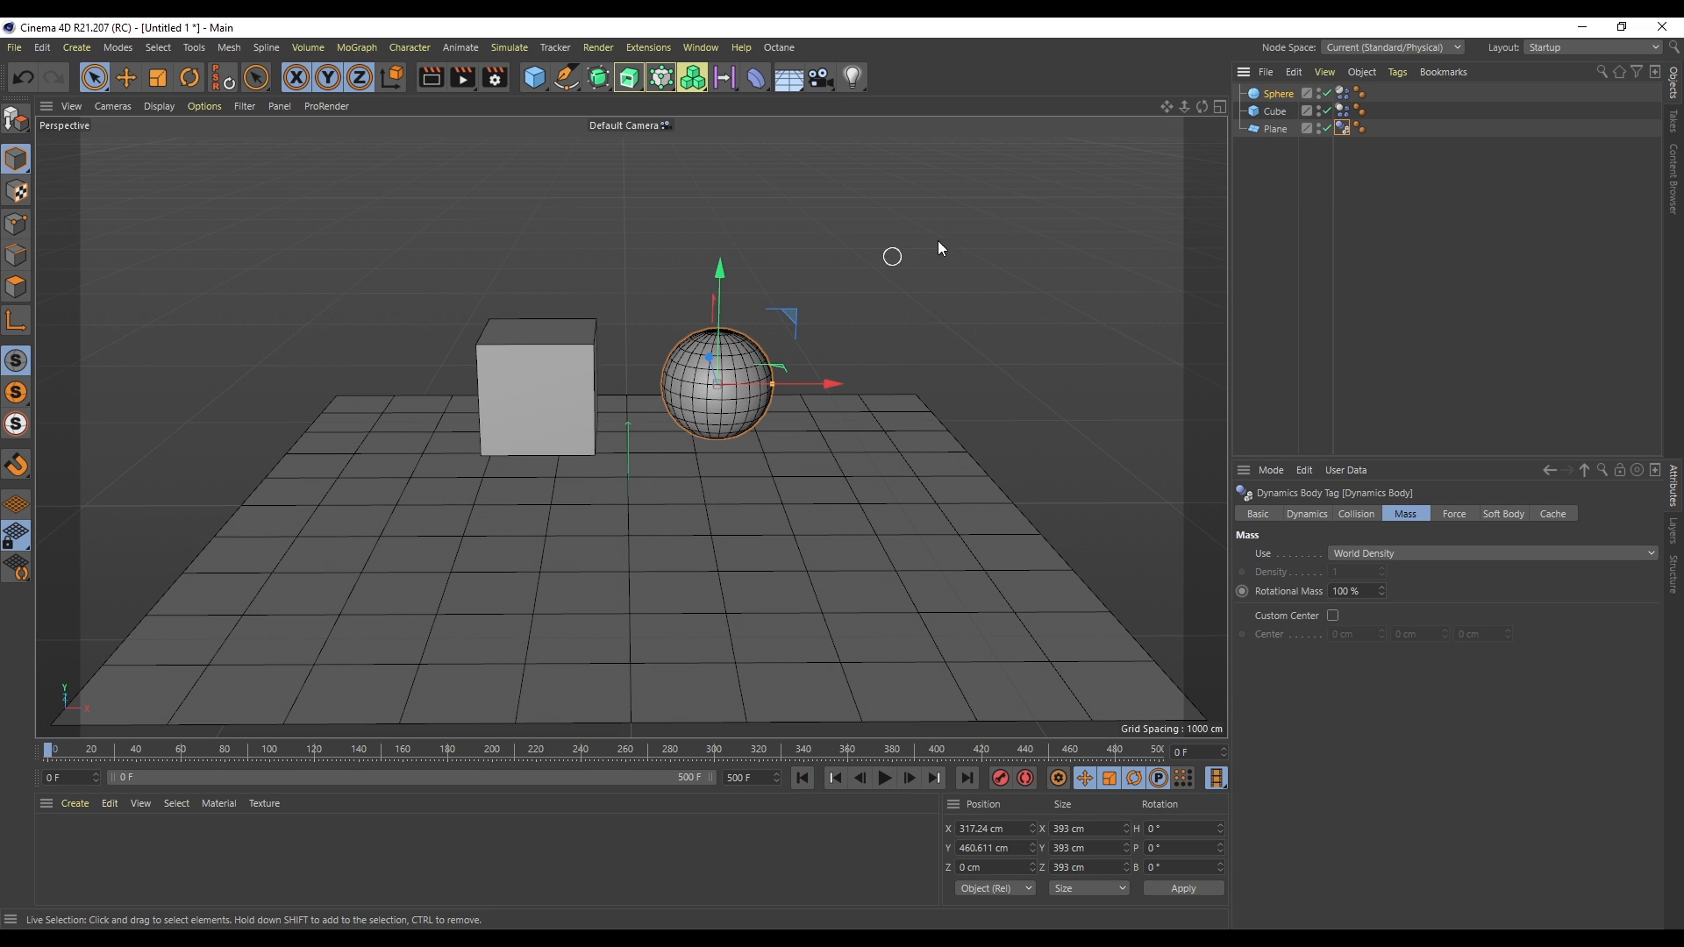
- Turn Dynamic on in the plane's Dynamics Body tag
left_click(1340, 128)
left_click(1308, 514)
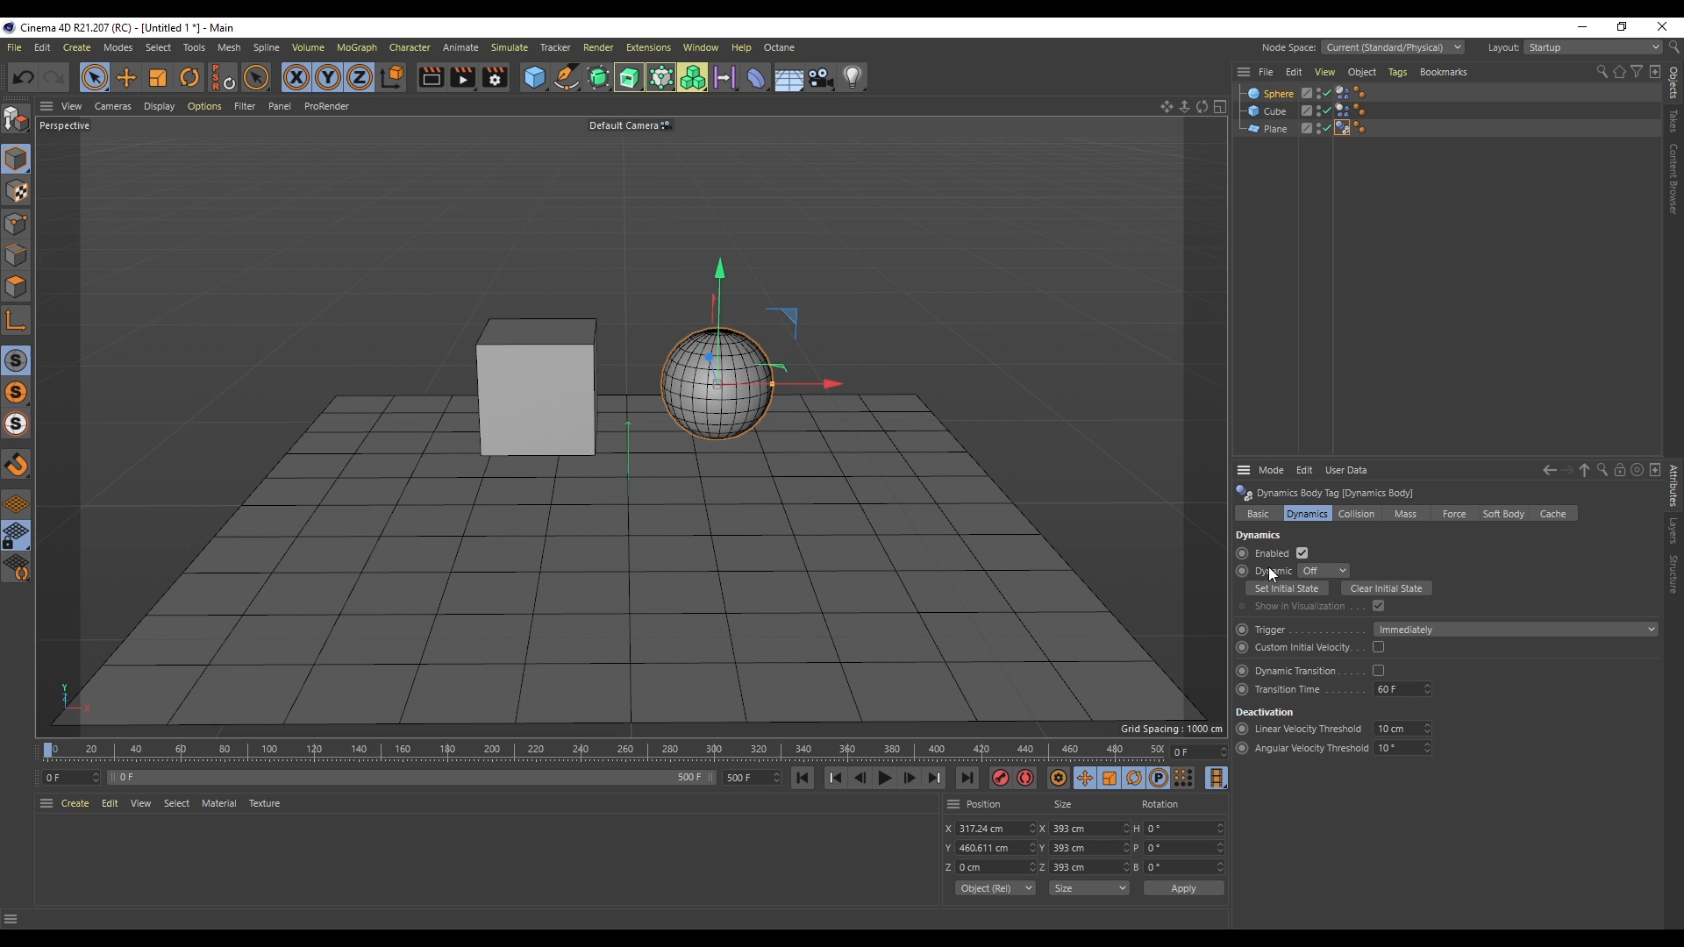
left_click(1314, 607)
- Play the simulation, pause it and rewind to the start
left_click(884, 778)
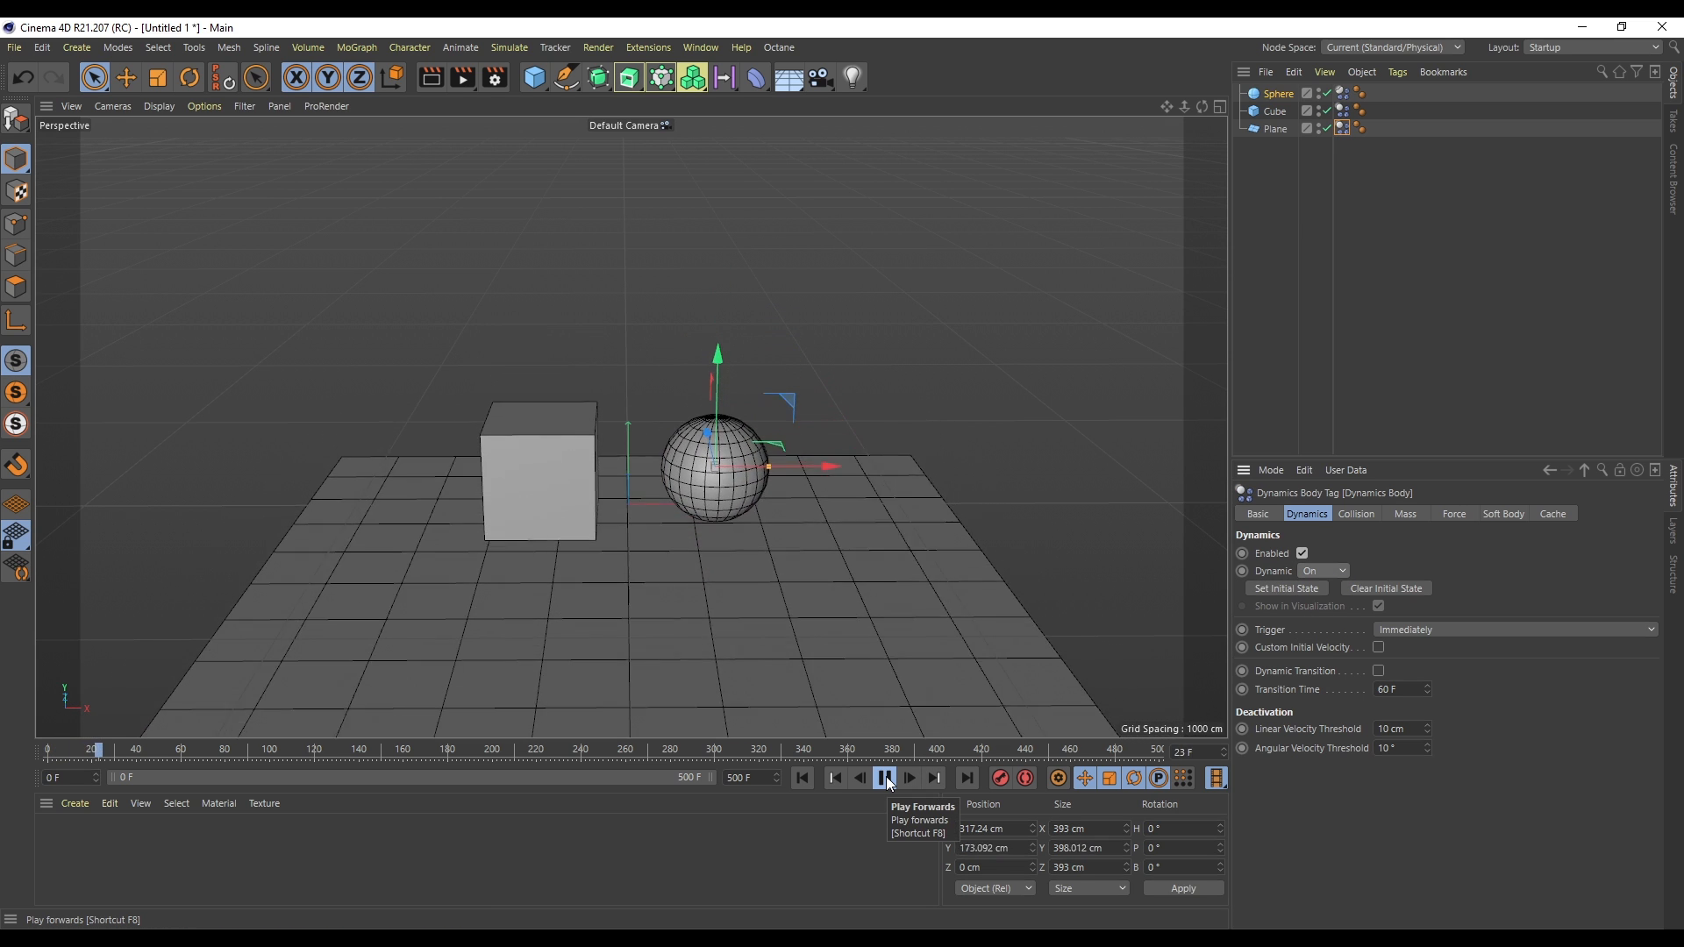
left_click(885, 778)
left_click(802, 778)
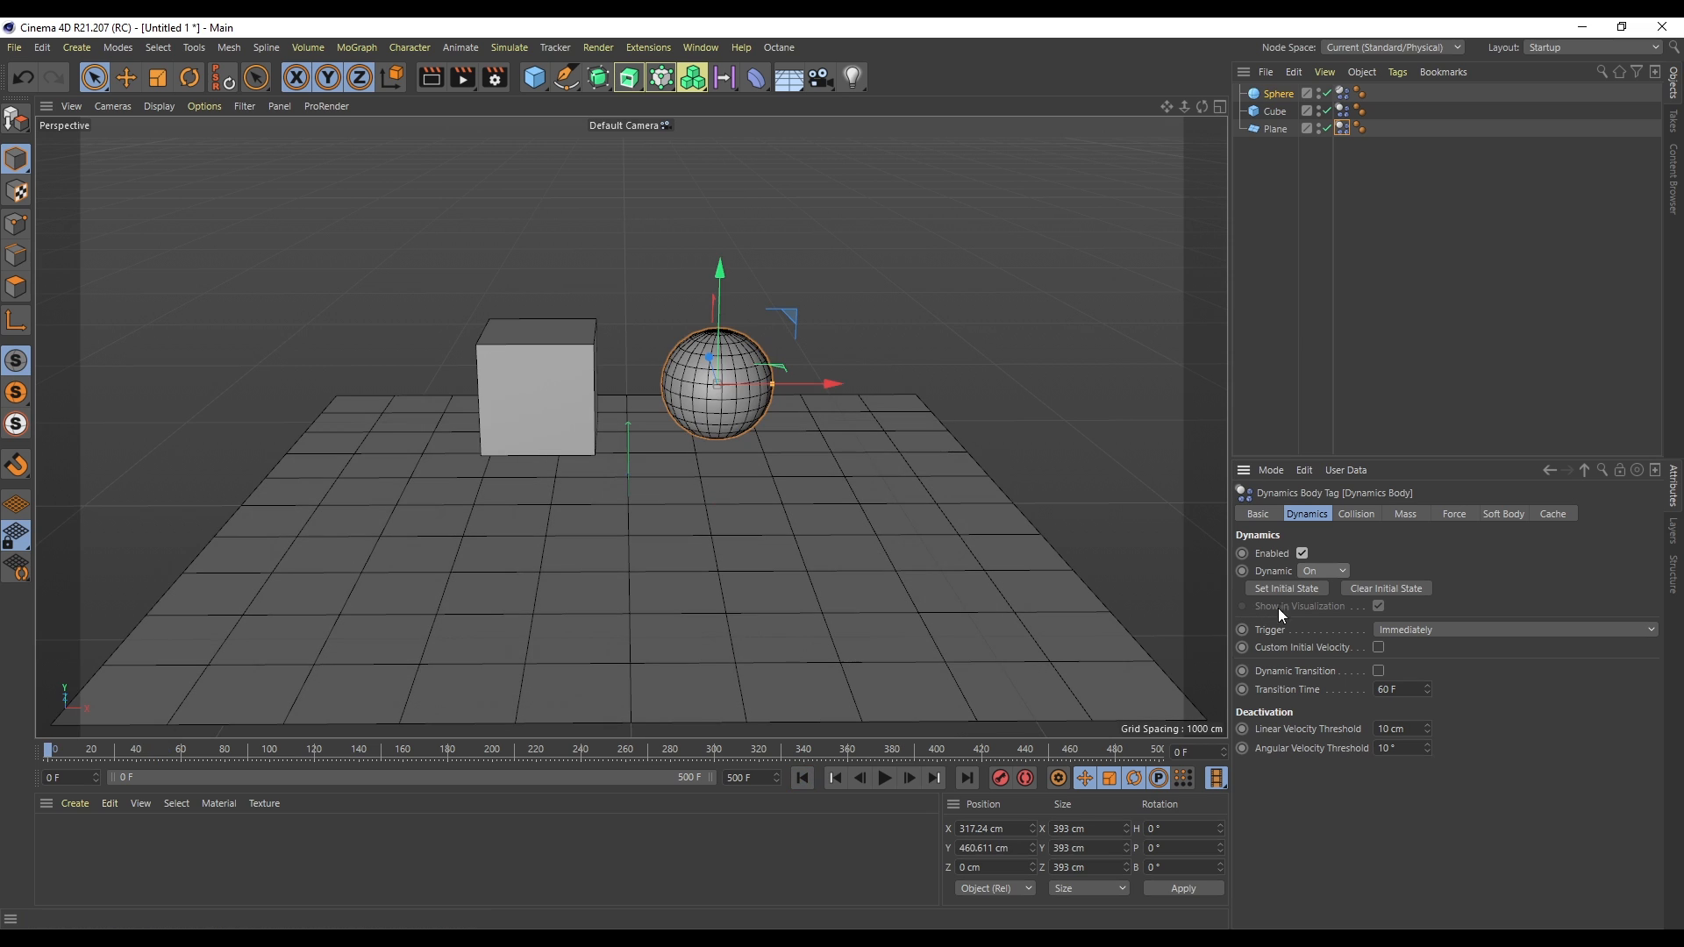
- Turn the plane's Dynamic setting back off and replay the simulation from the start
left_click(1334, 571)
left_click(1321, 591)
left_click(886, 778)
left_click(882, 779)
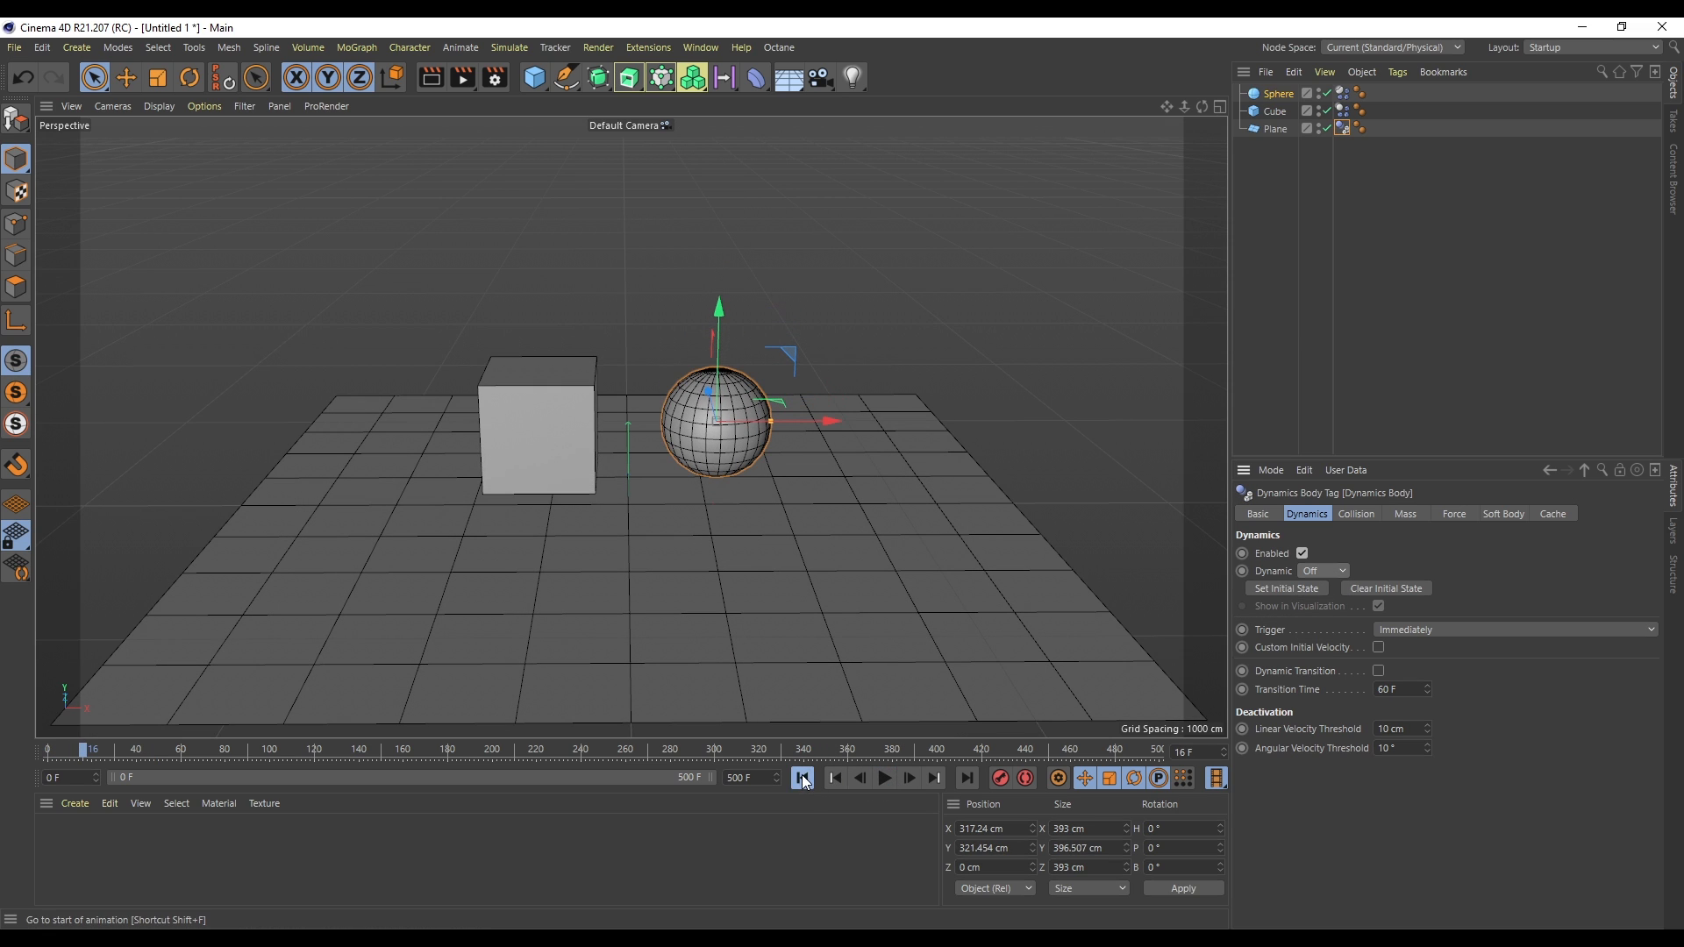
left_click(802, 778)
- Turn Dynamic off in the cube's Dynamics Body tag and play the simulation
left_click(1344, 110)
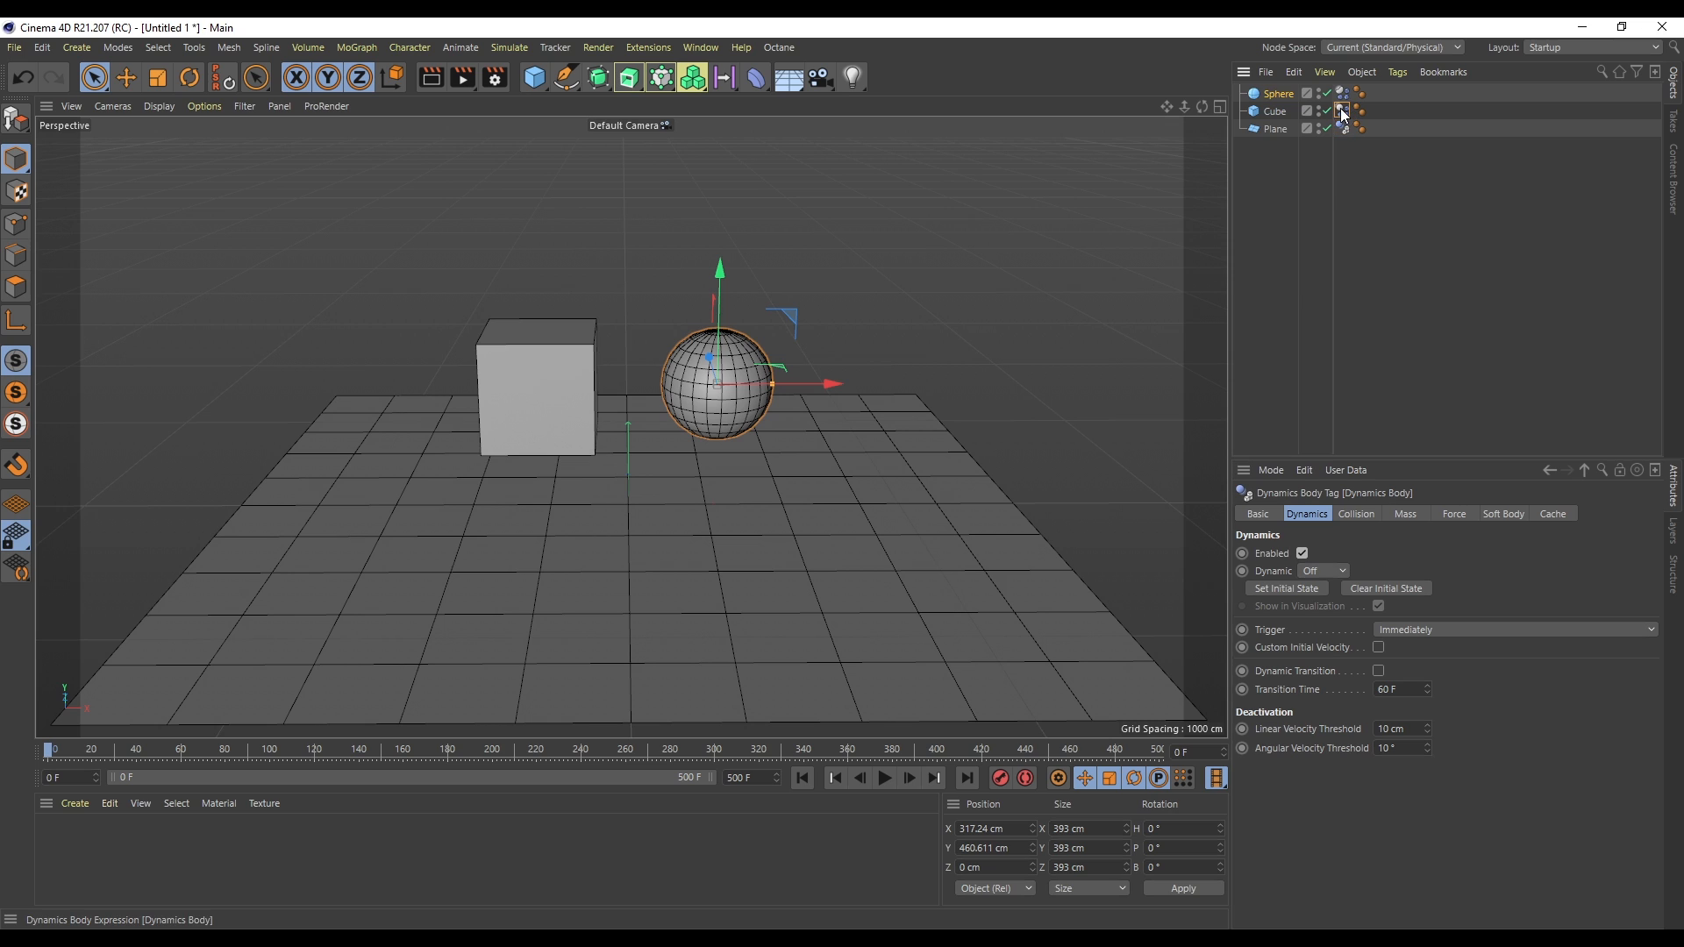
left_click(1325, 572)
left_click(1319, 590)
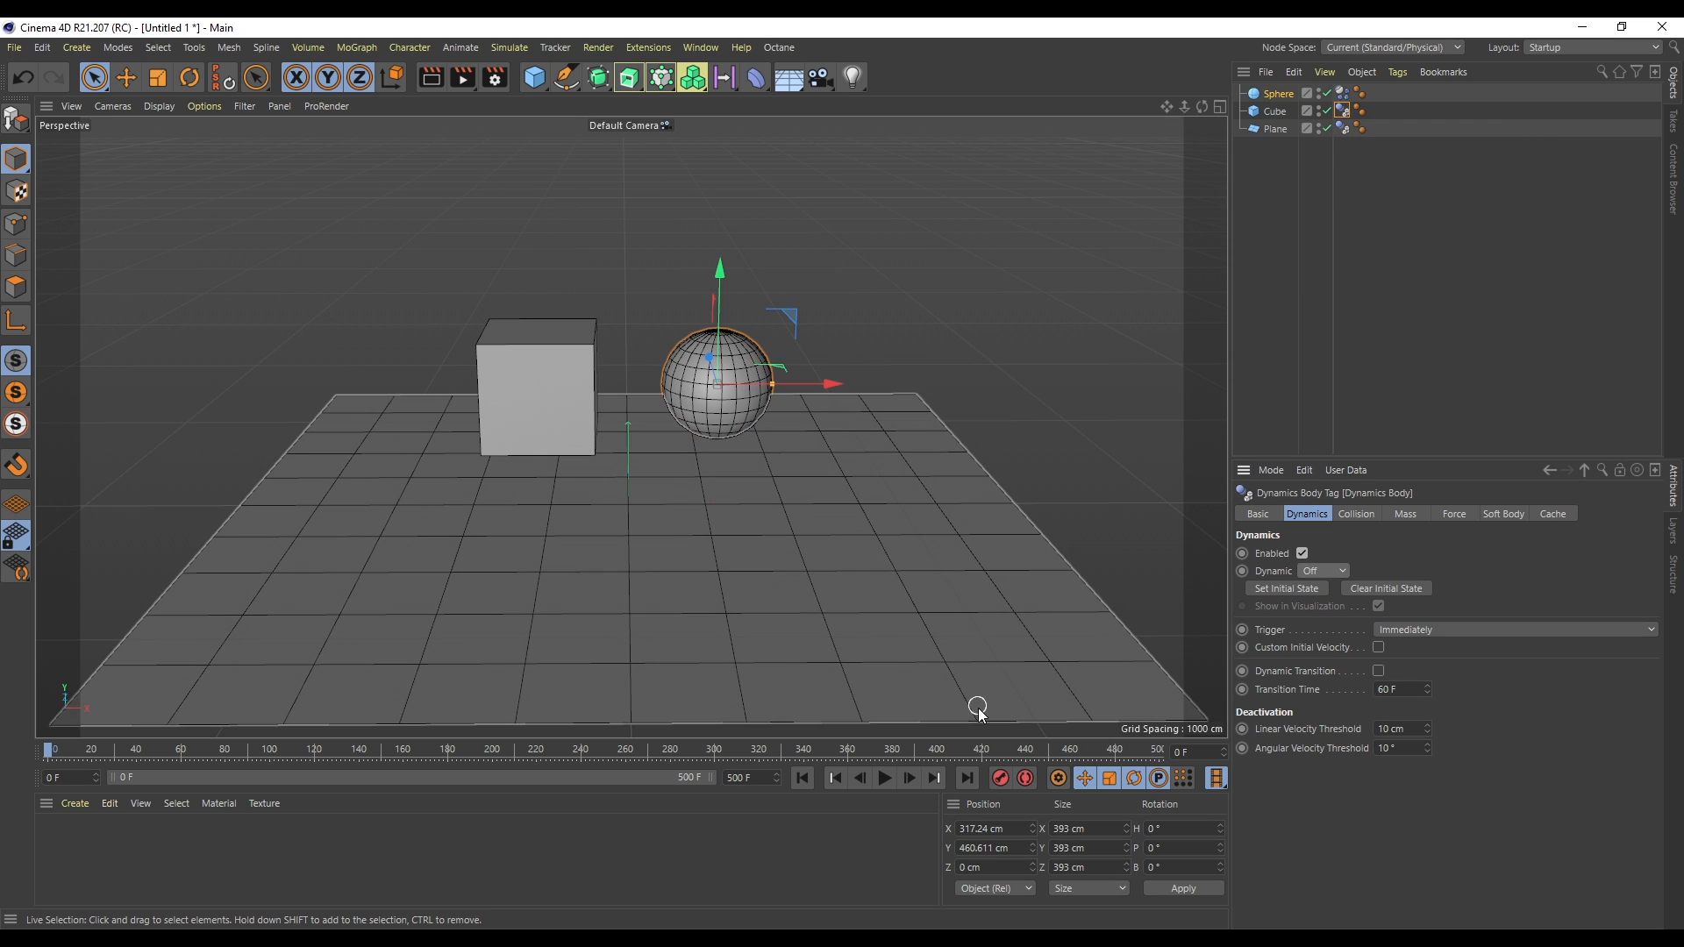
left_click(883, 777)
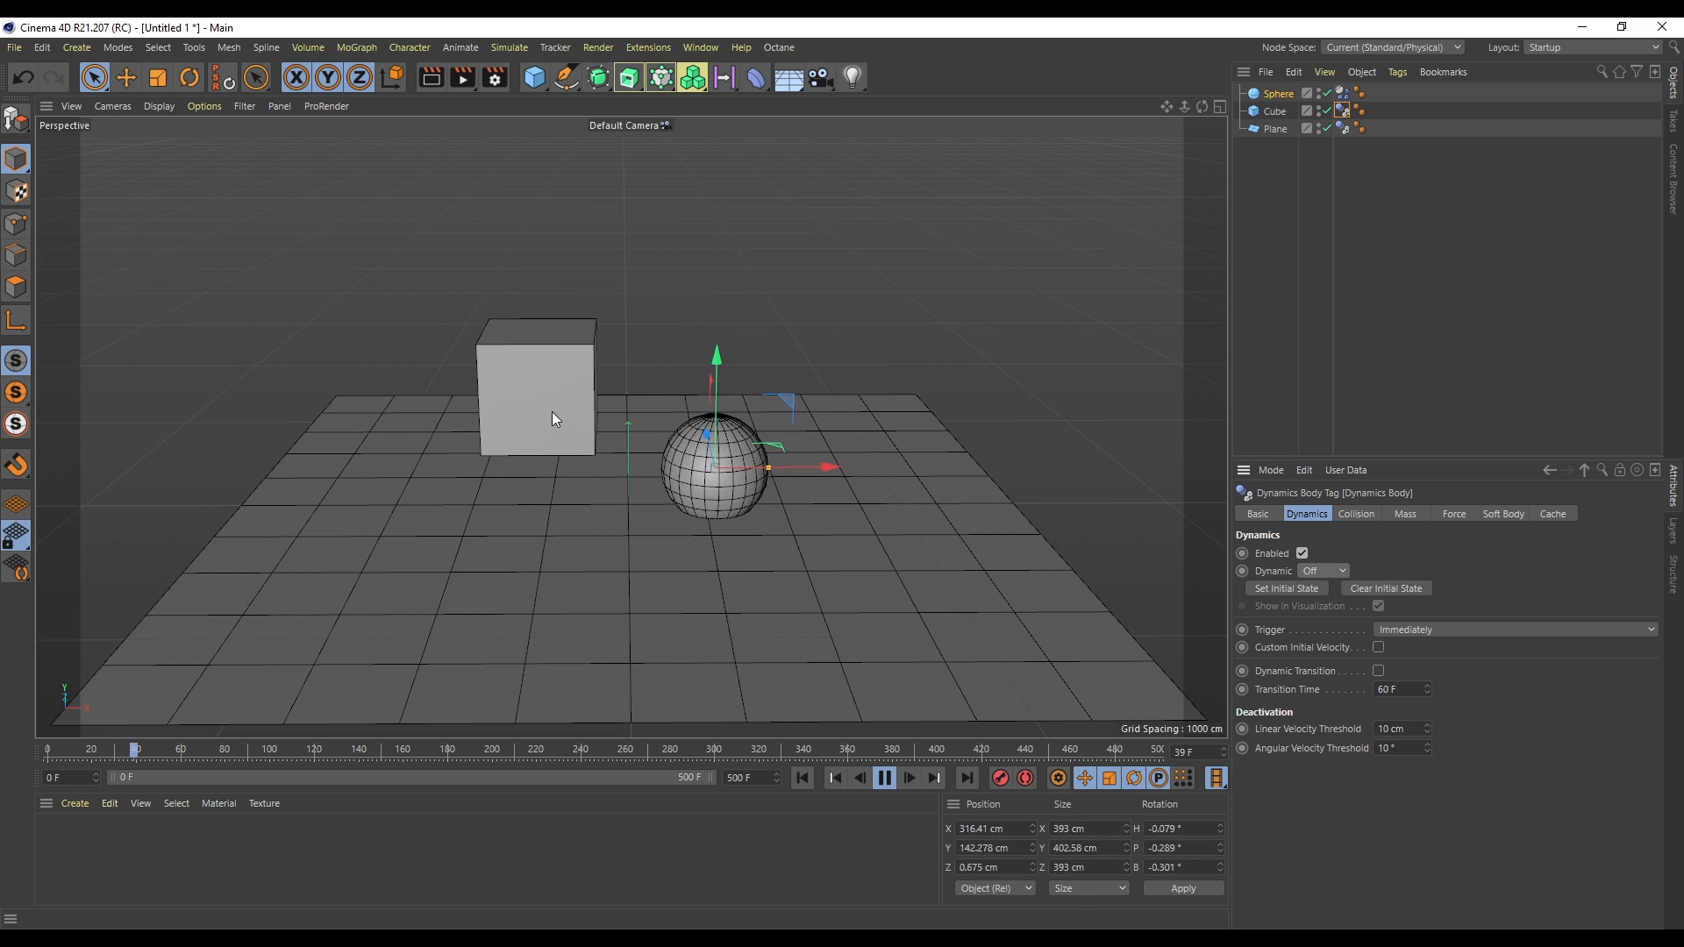
- Move the cube up to a height of about 648 cm above the plane
left_click(1276, 112)
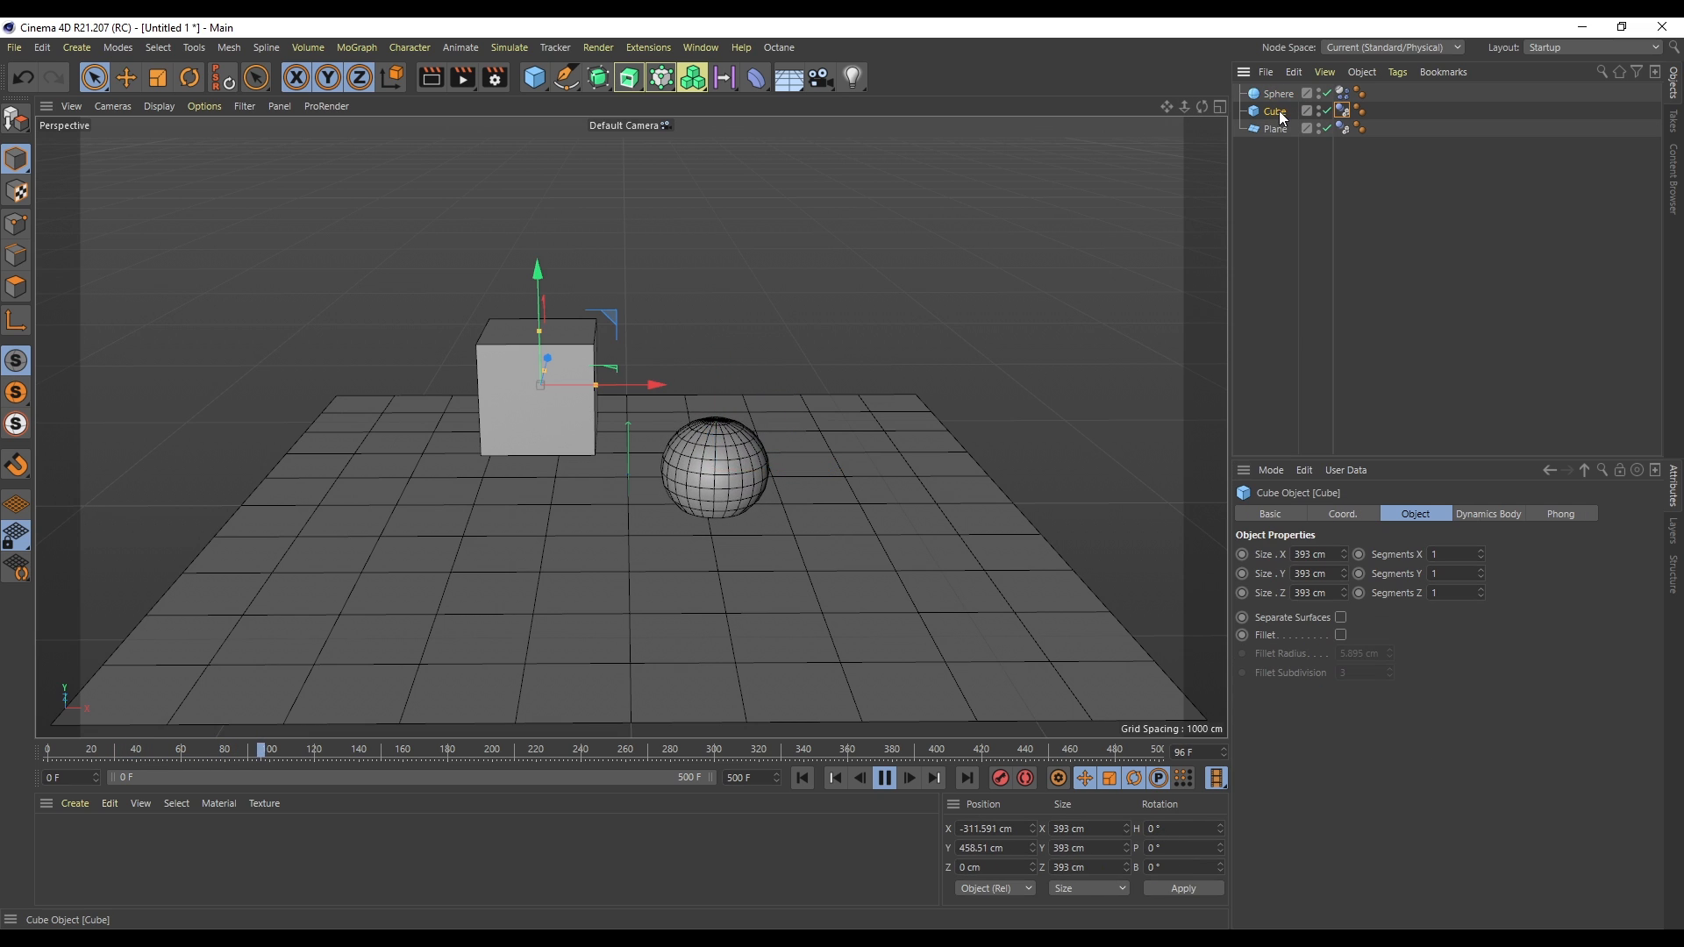
left_click_drag(649, 392, 839, 368)
left_click_drag(734, 264, 737, 208)
left_click(892, 782)
left_click(803, 779)
- Turn Dynamic back on in the cube's Dynamics Body tag and play the simulation
left_click(1343, 113)
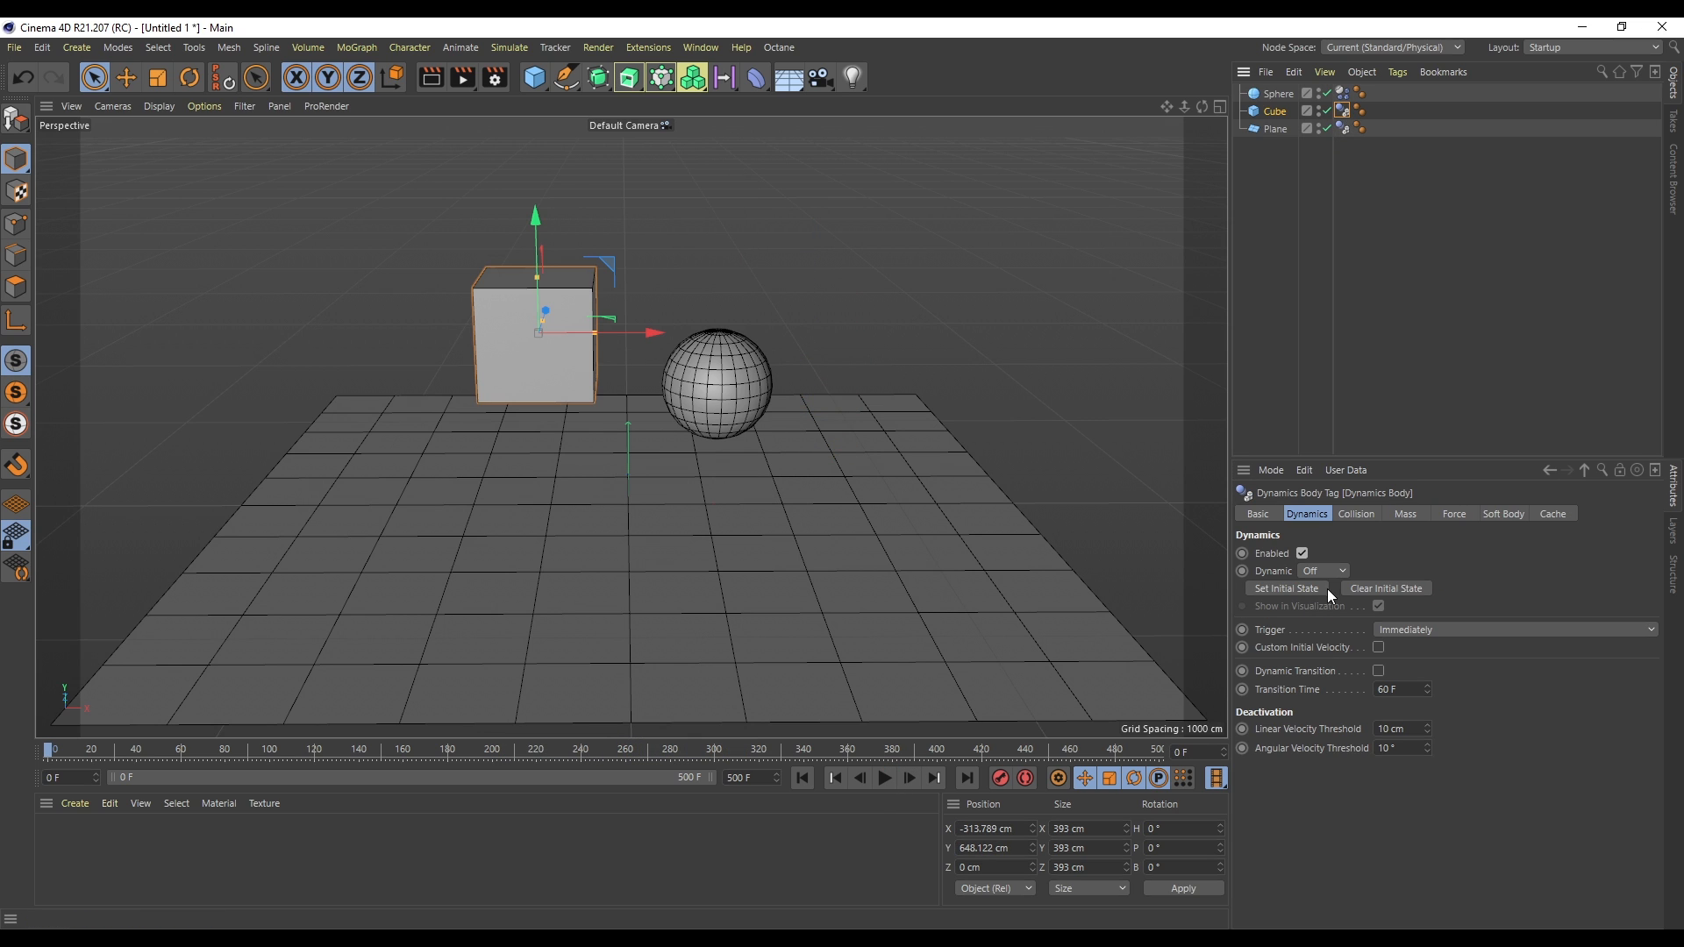
left_click(1329, 572)
left_click(1333, 576)
left_click(1318, 610)
left_click(886, 779)
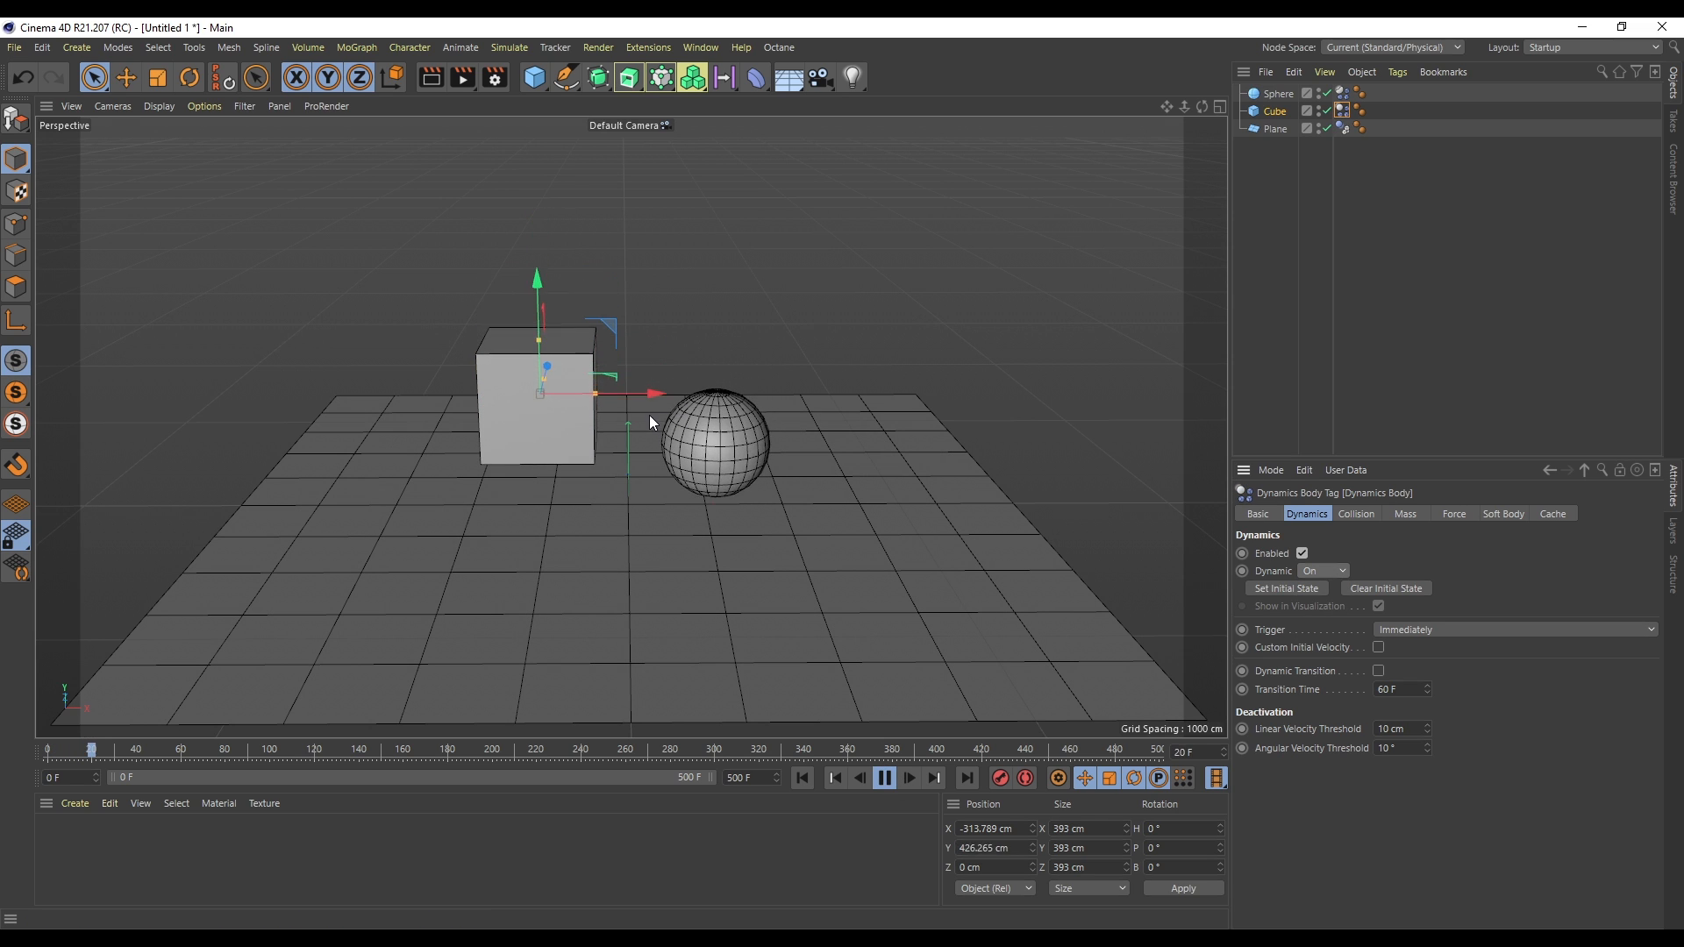
- Select the plane and move it slightly upward
left_click(518, 439)
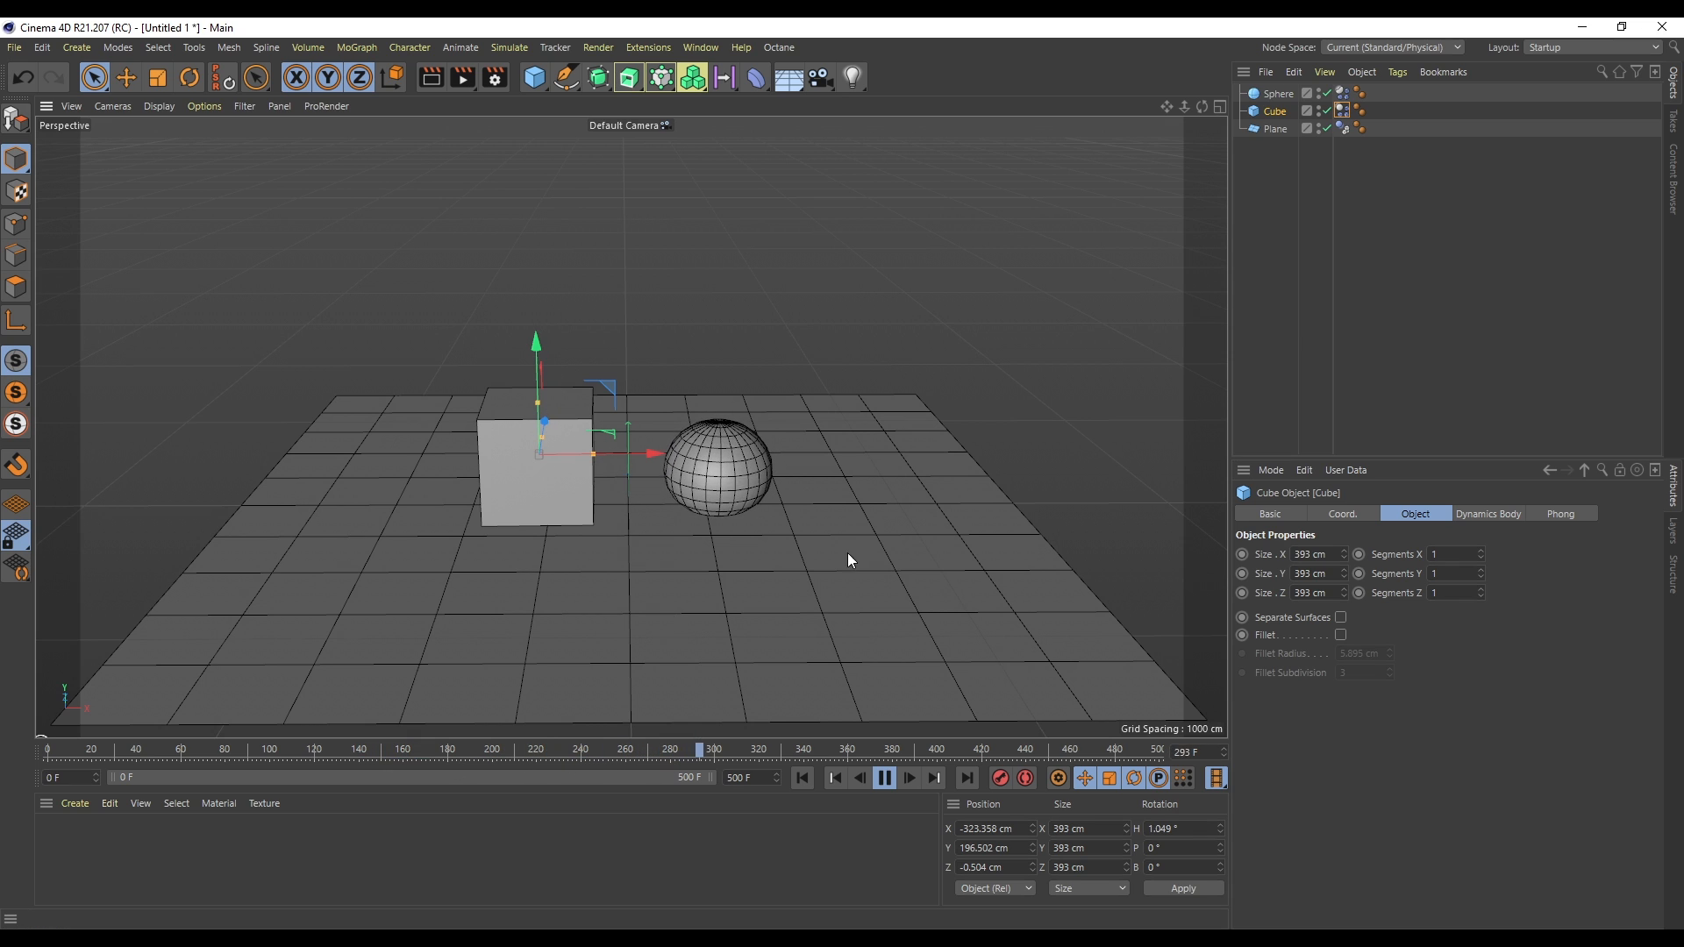
left_click(1275, 130)
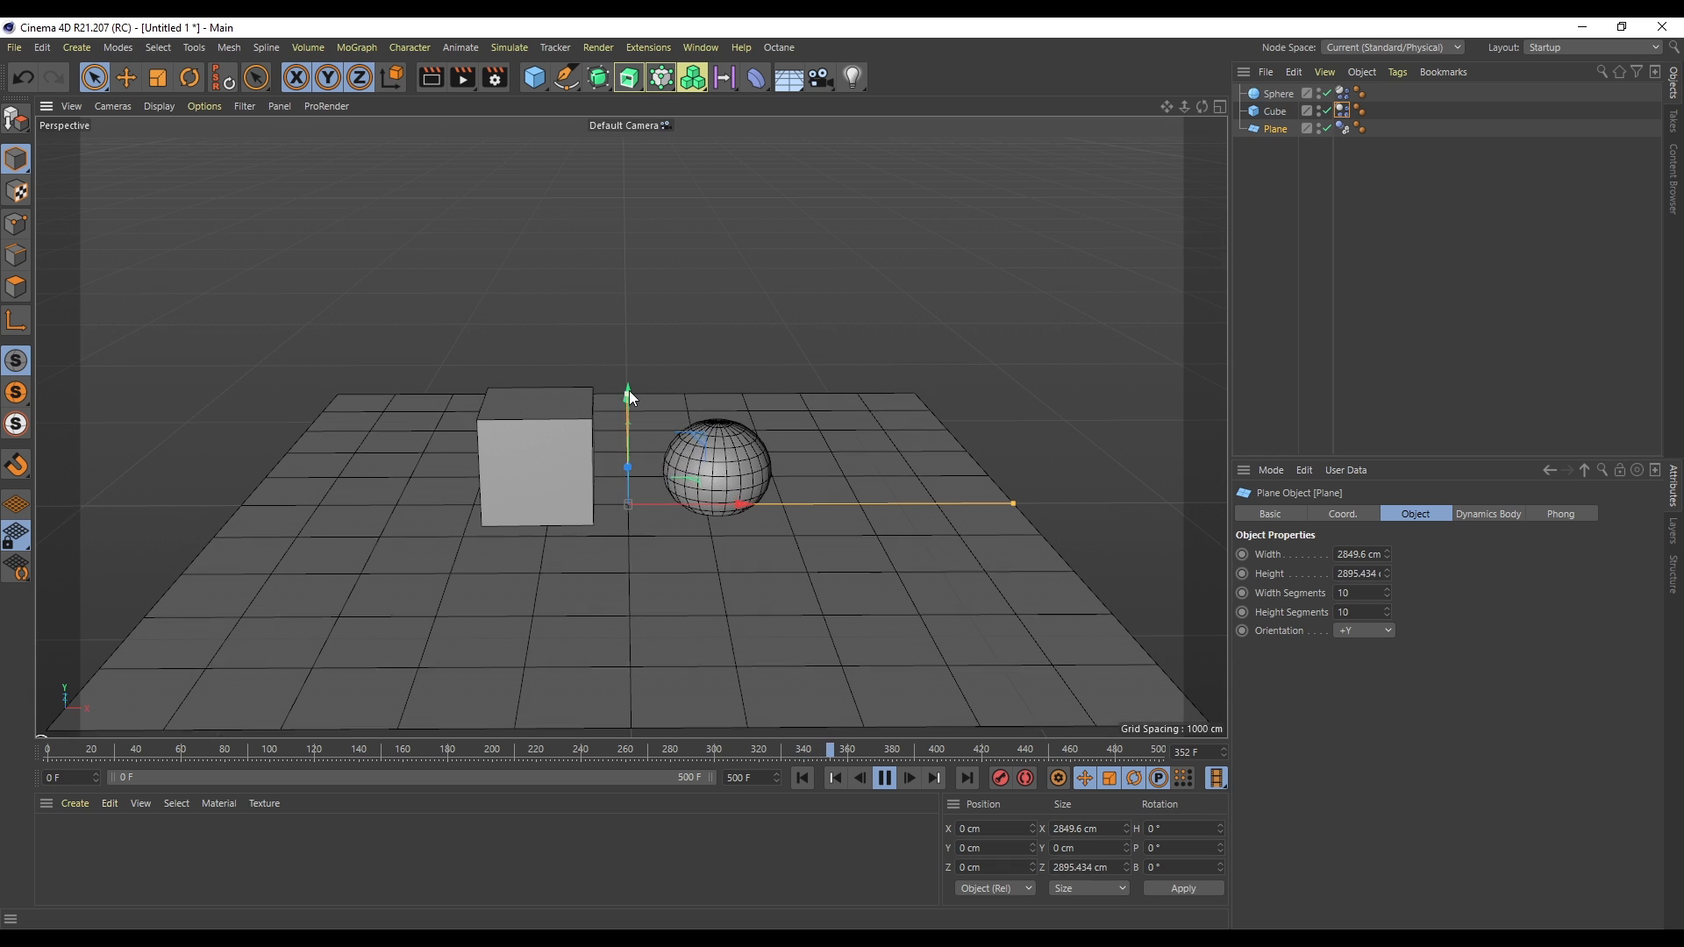
left_click_drag(634, 396, 624, 419)
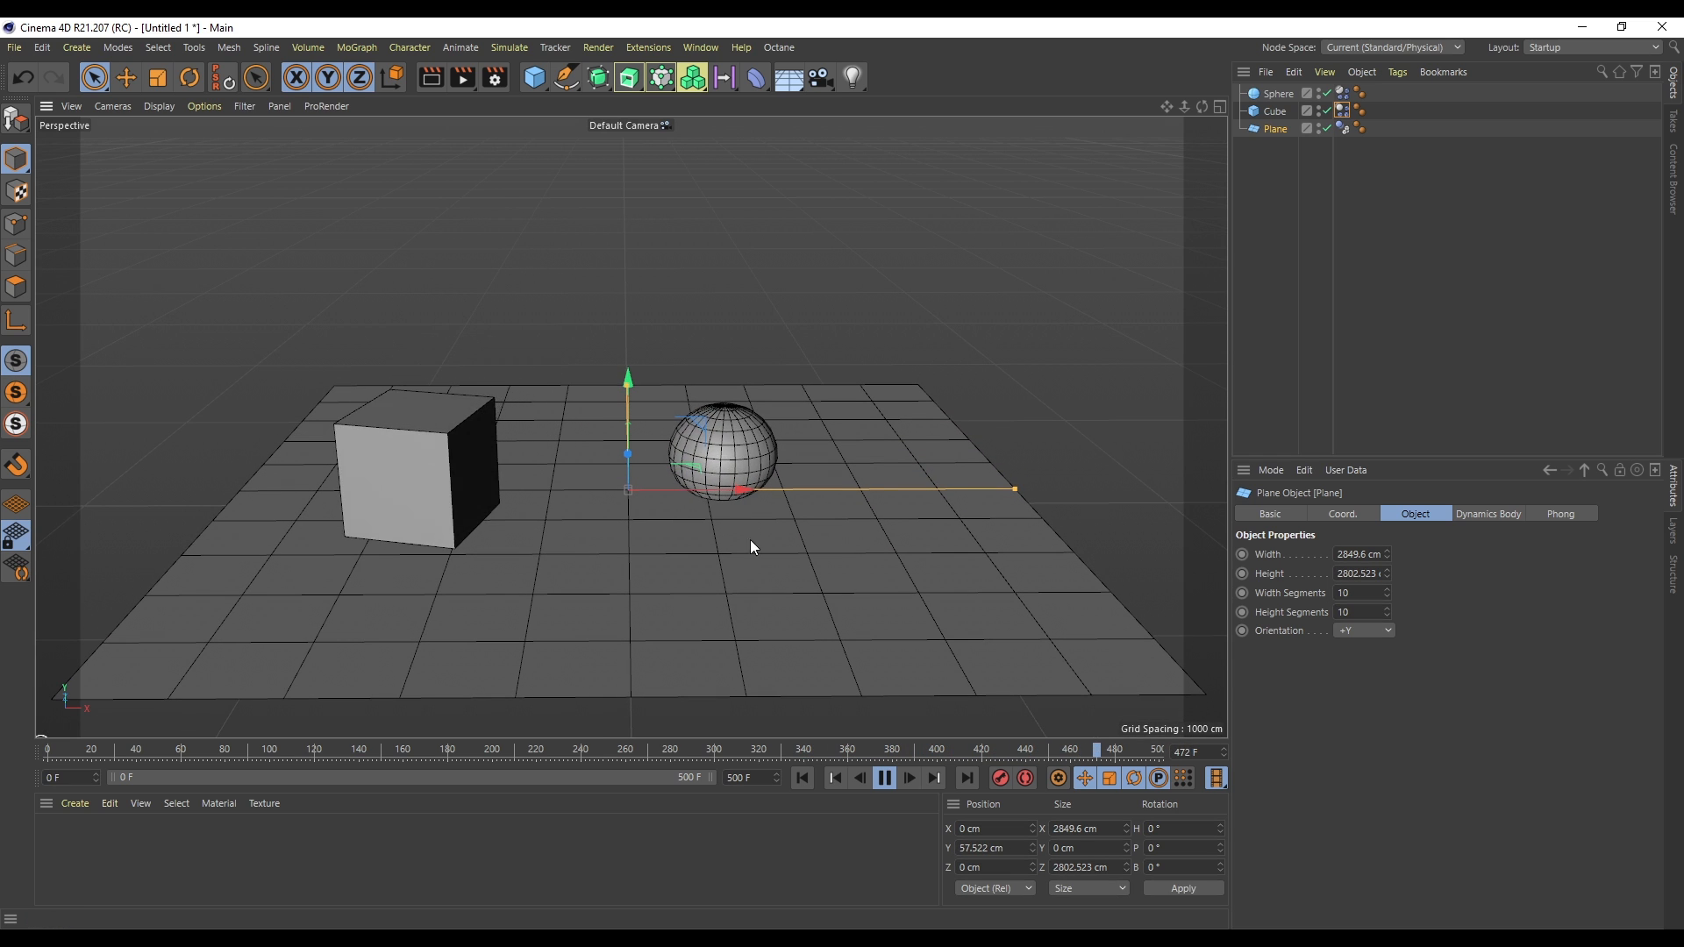
- Replay the simulation with the cube selected and rewind to the start
left_click(1273, 113)
left_click(884, 778)
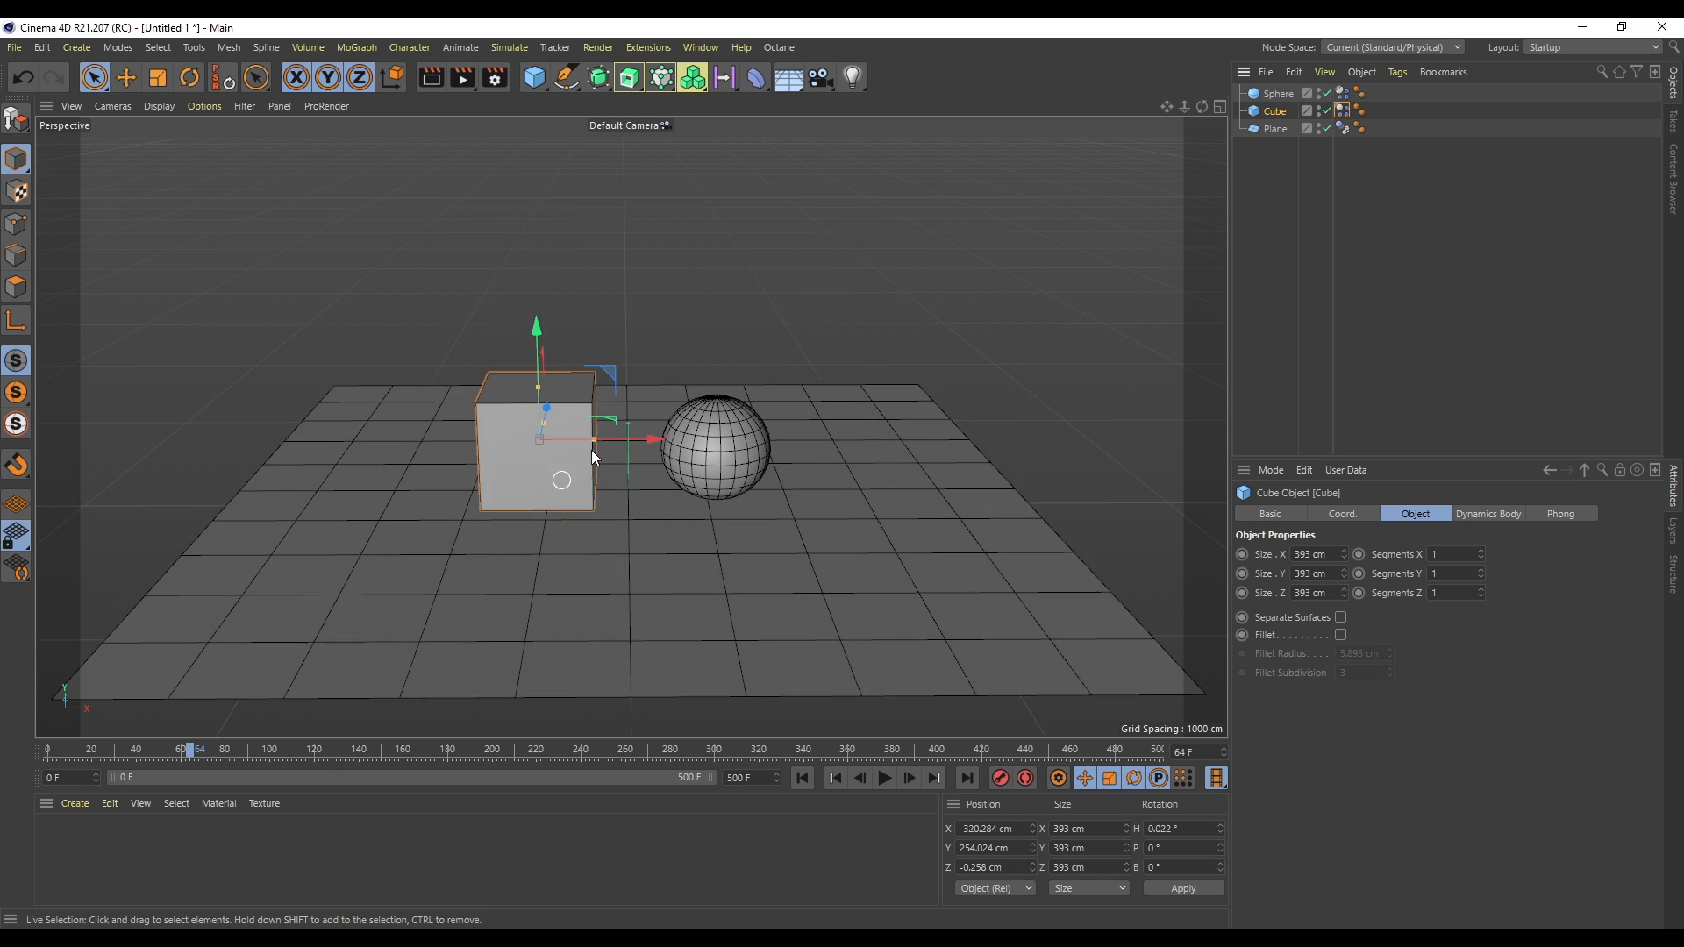
left_click_drag(659, 440, 611, 429)
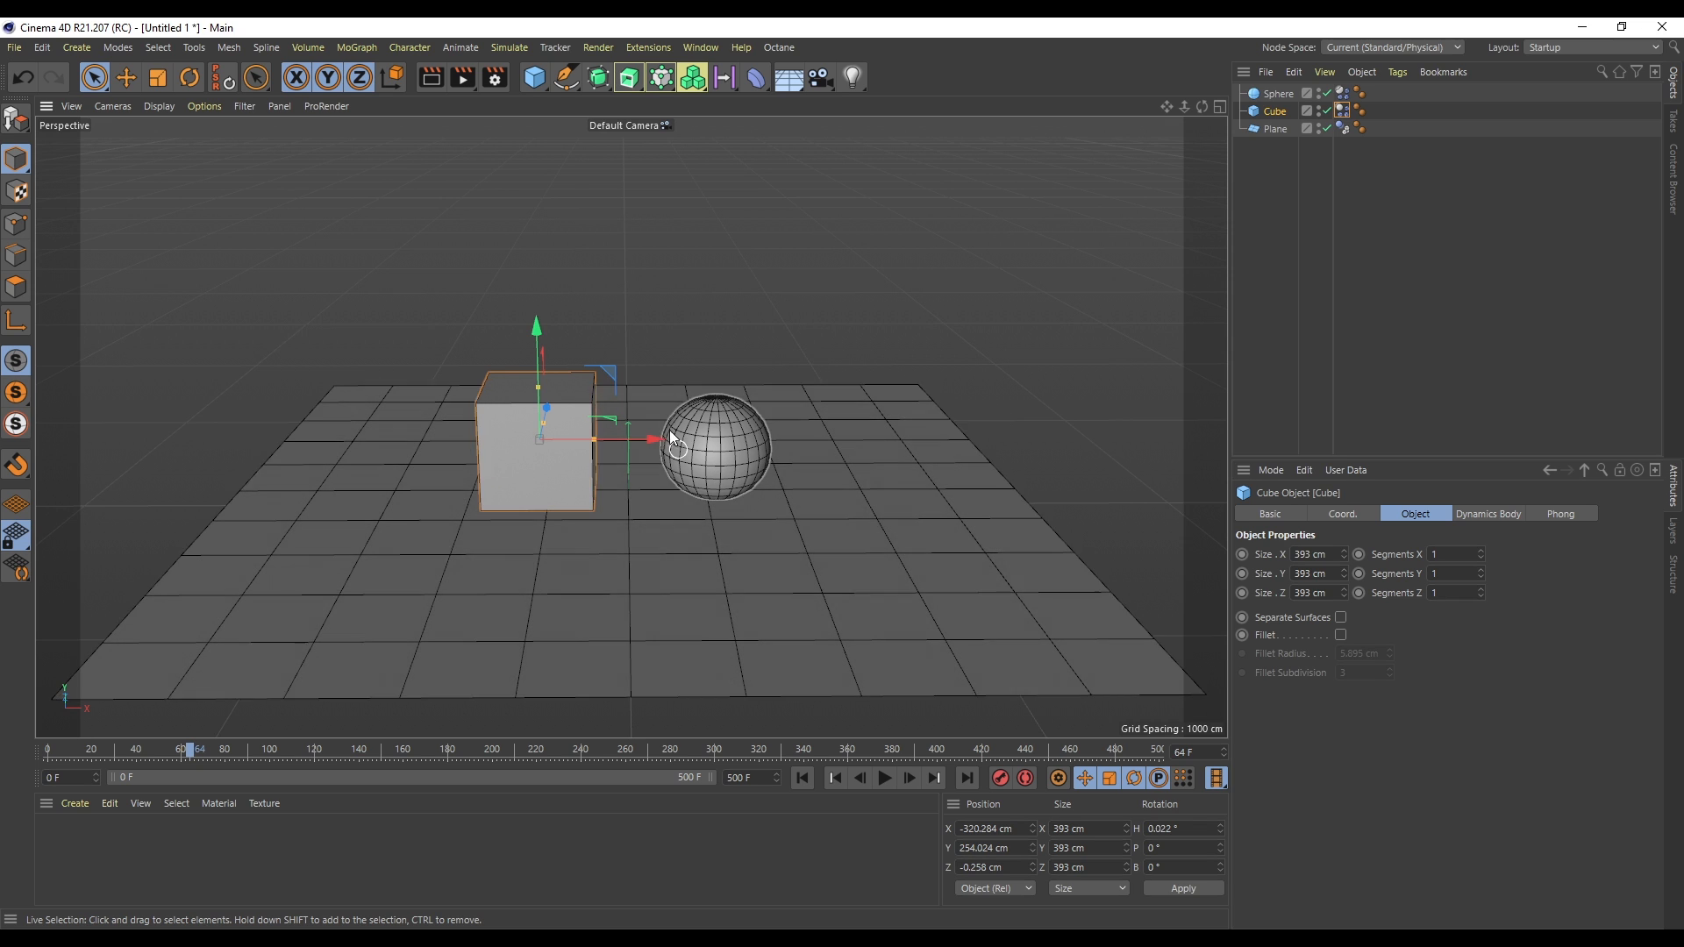
left_click(805, 778)
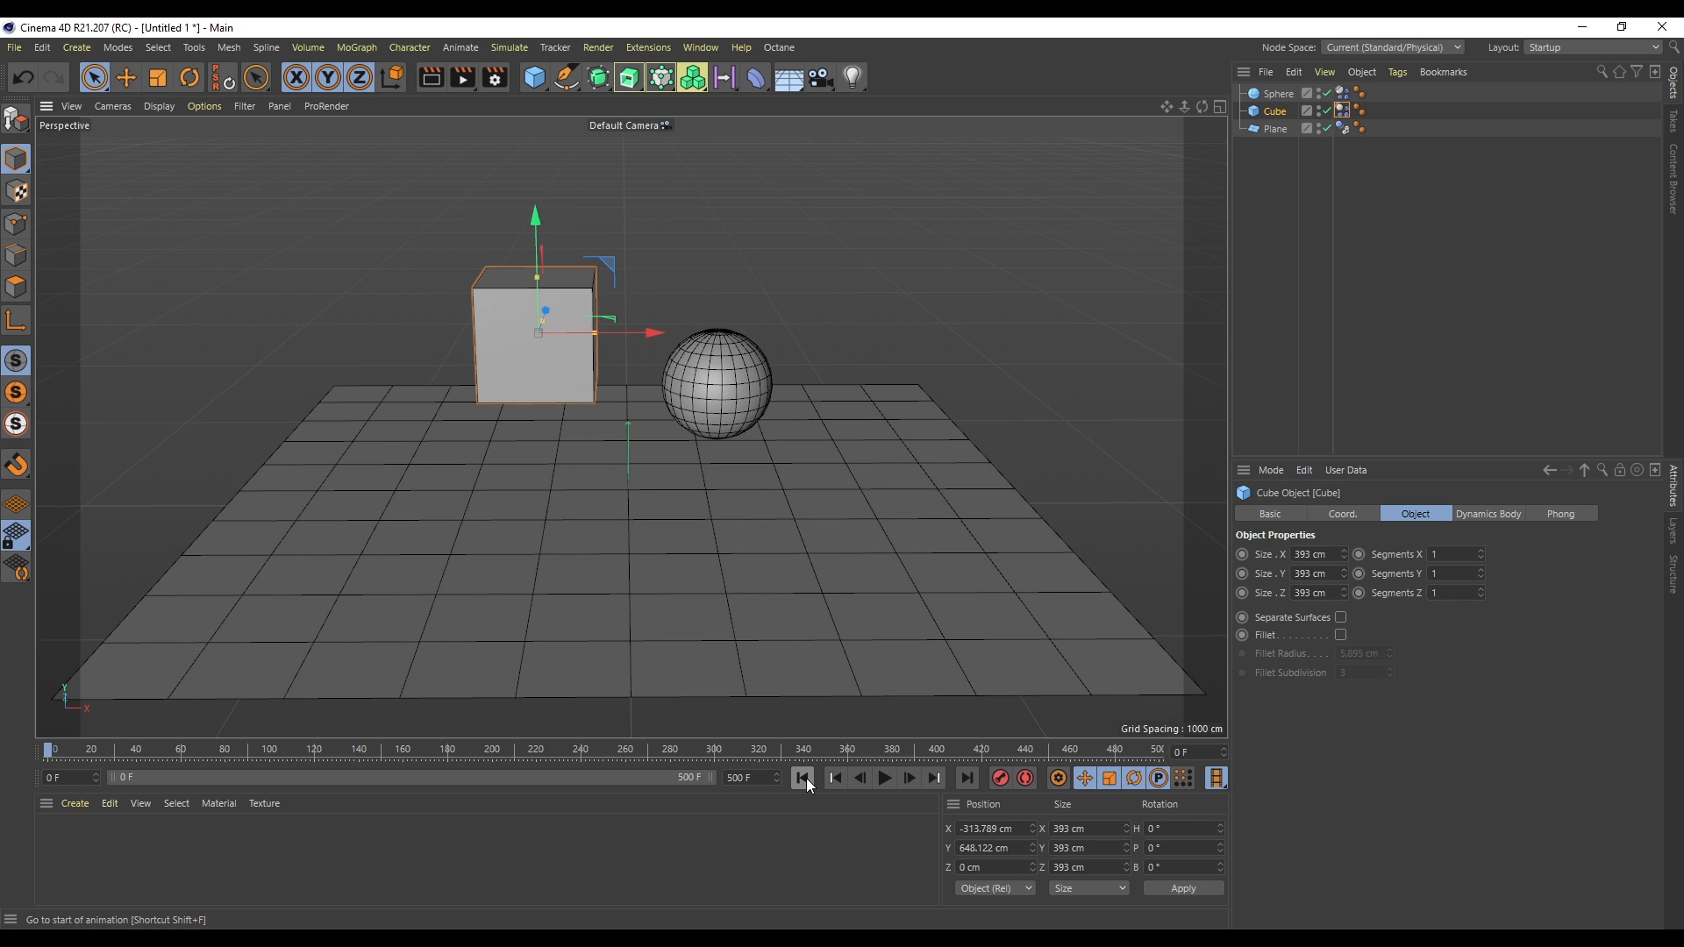
- Open the Collision settings of the cube's Dynamics Body tag
mouse_move(638, 333)
left_mouse_down()
mouse_move(782, 331)
mouse_move(653, 329)
left_mouse_up()
left_click(1373, 190)
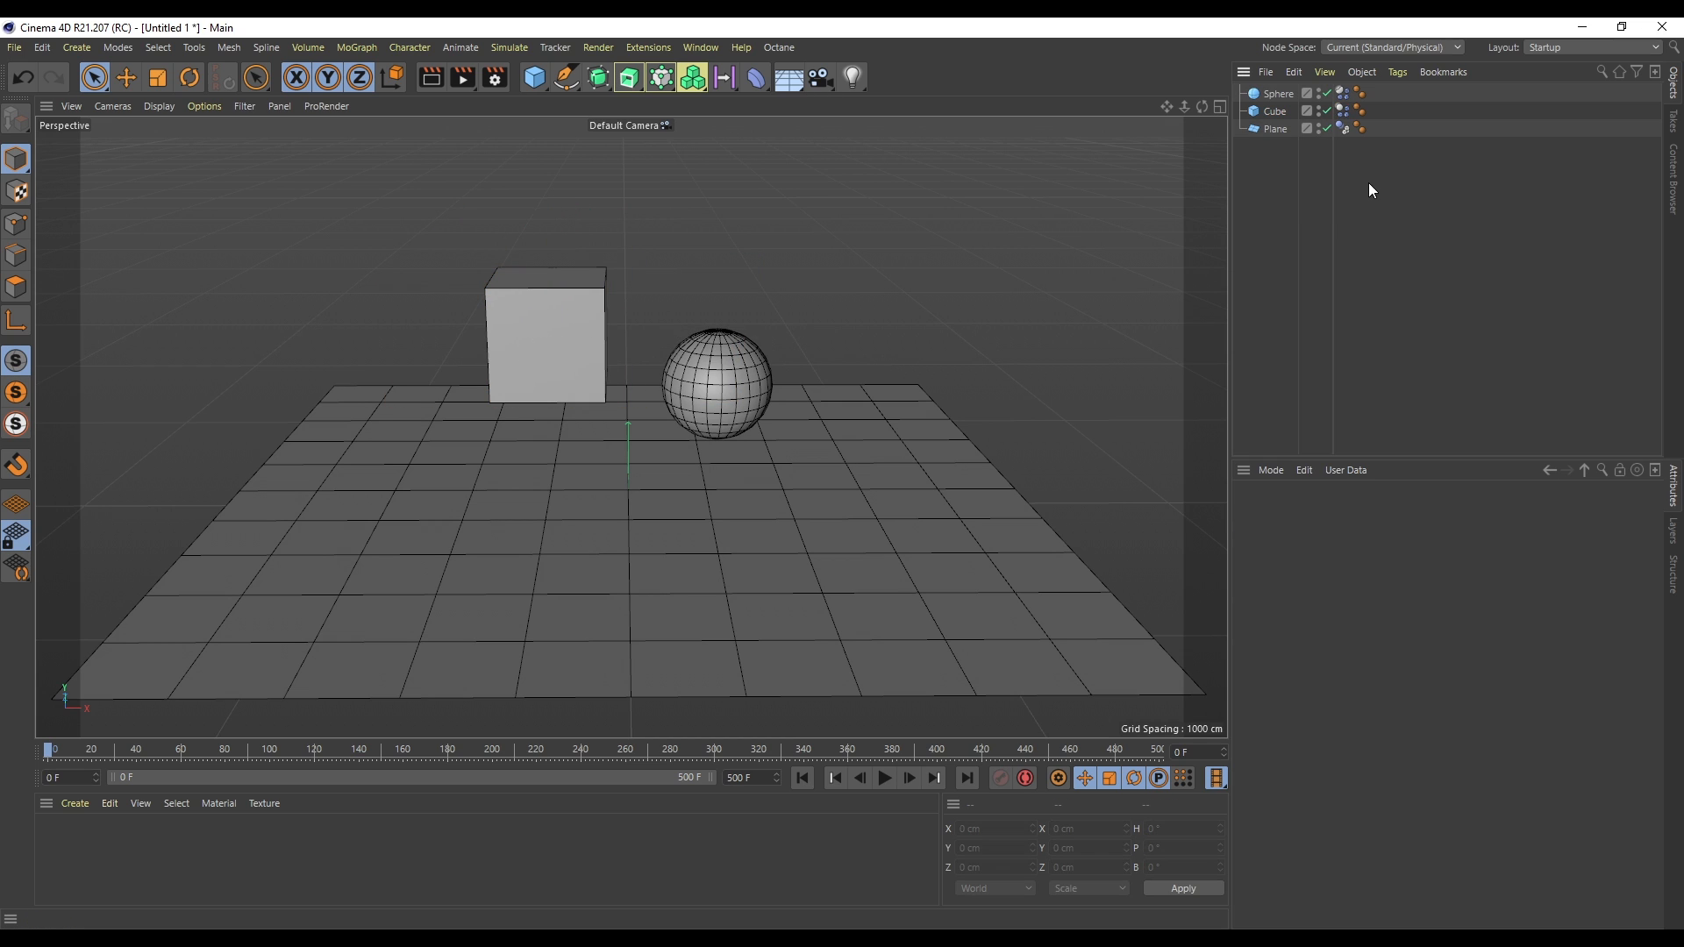
left_click(1345, 112)
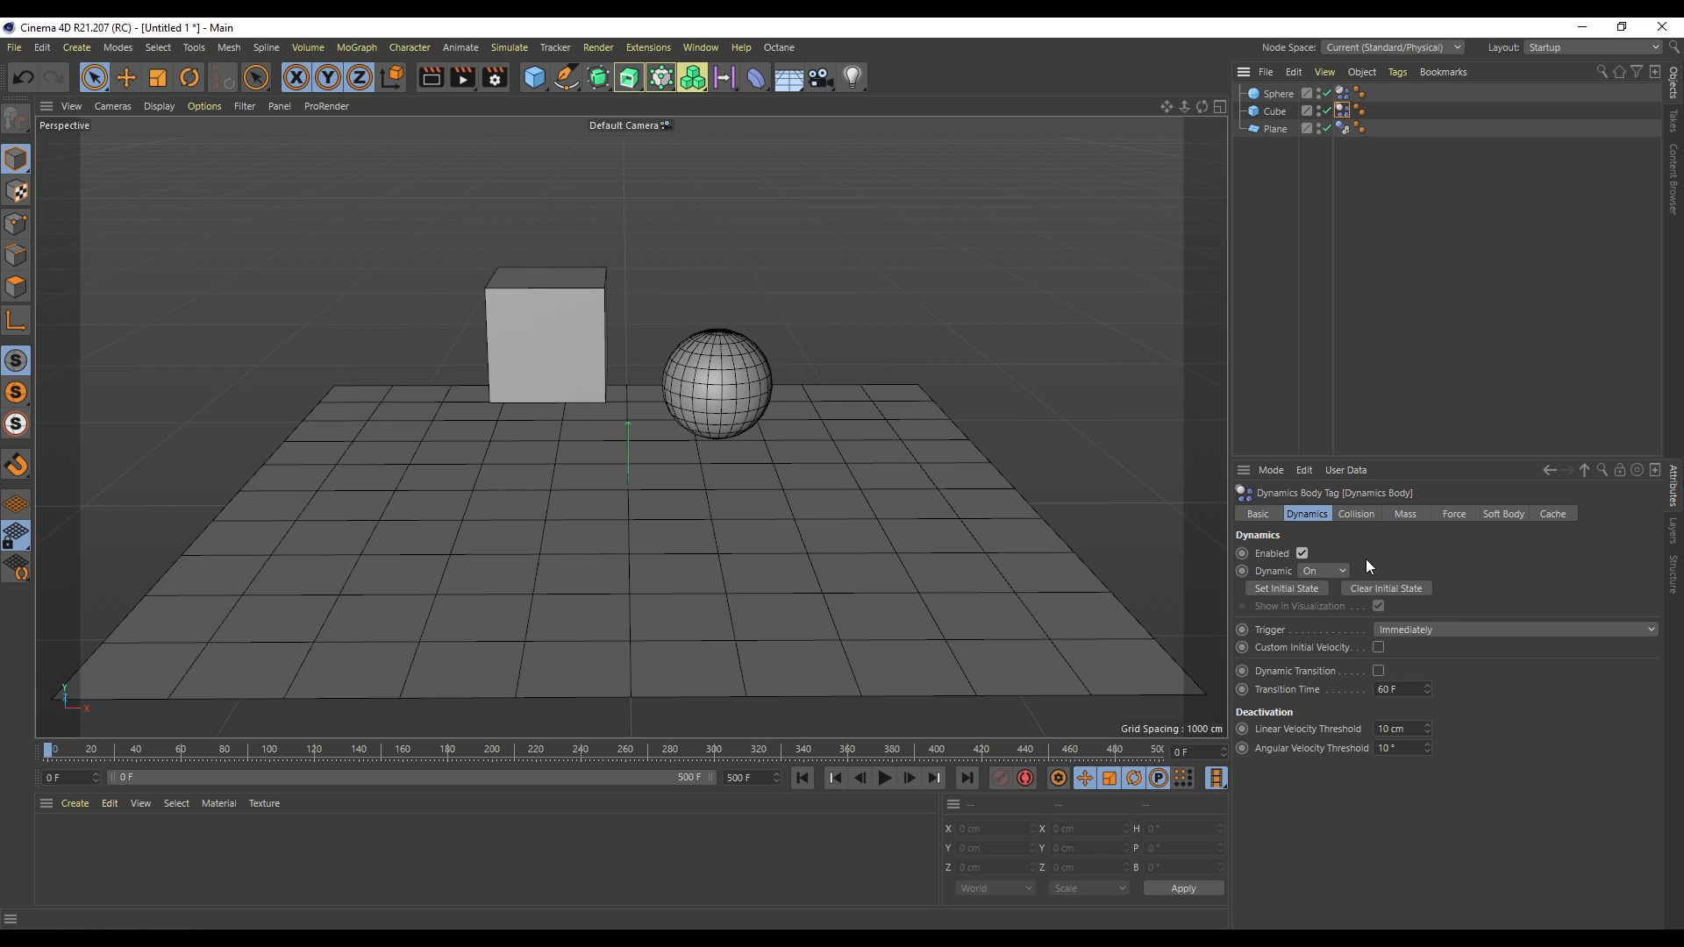
left_click(1358, 515)
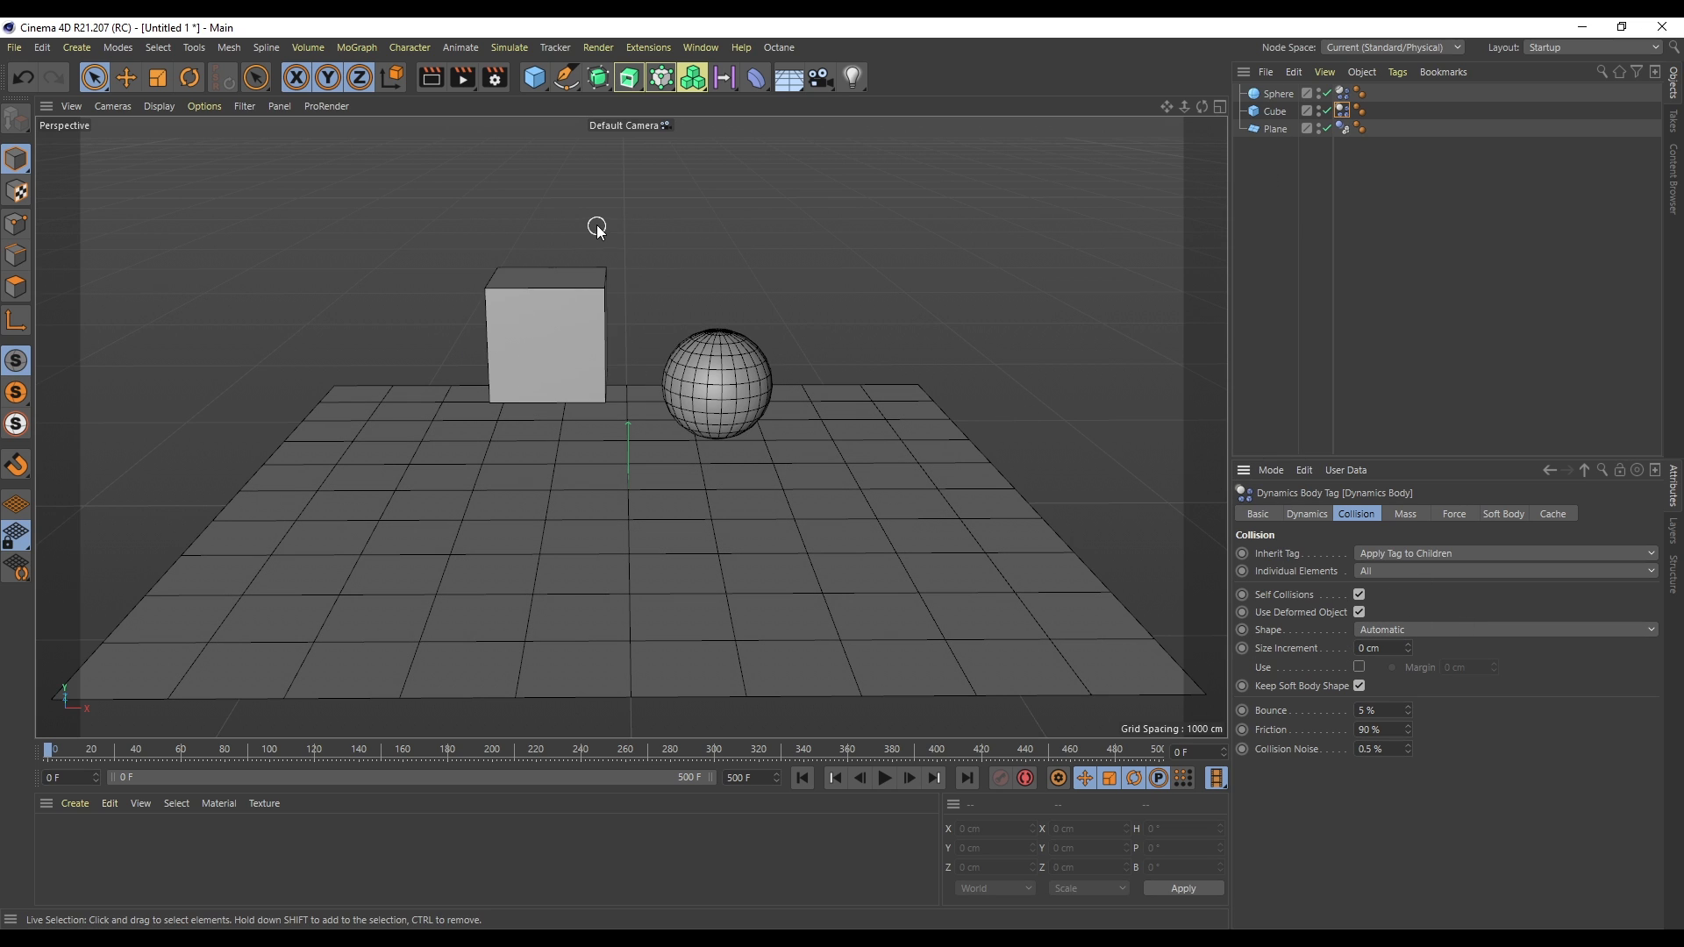
- Add a Tube primitive to the scene
left_click_drag(1184, 107, 1181, 200)
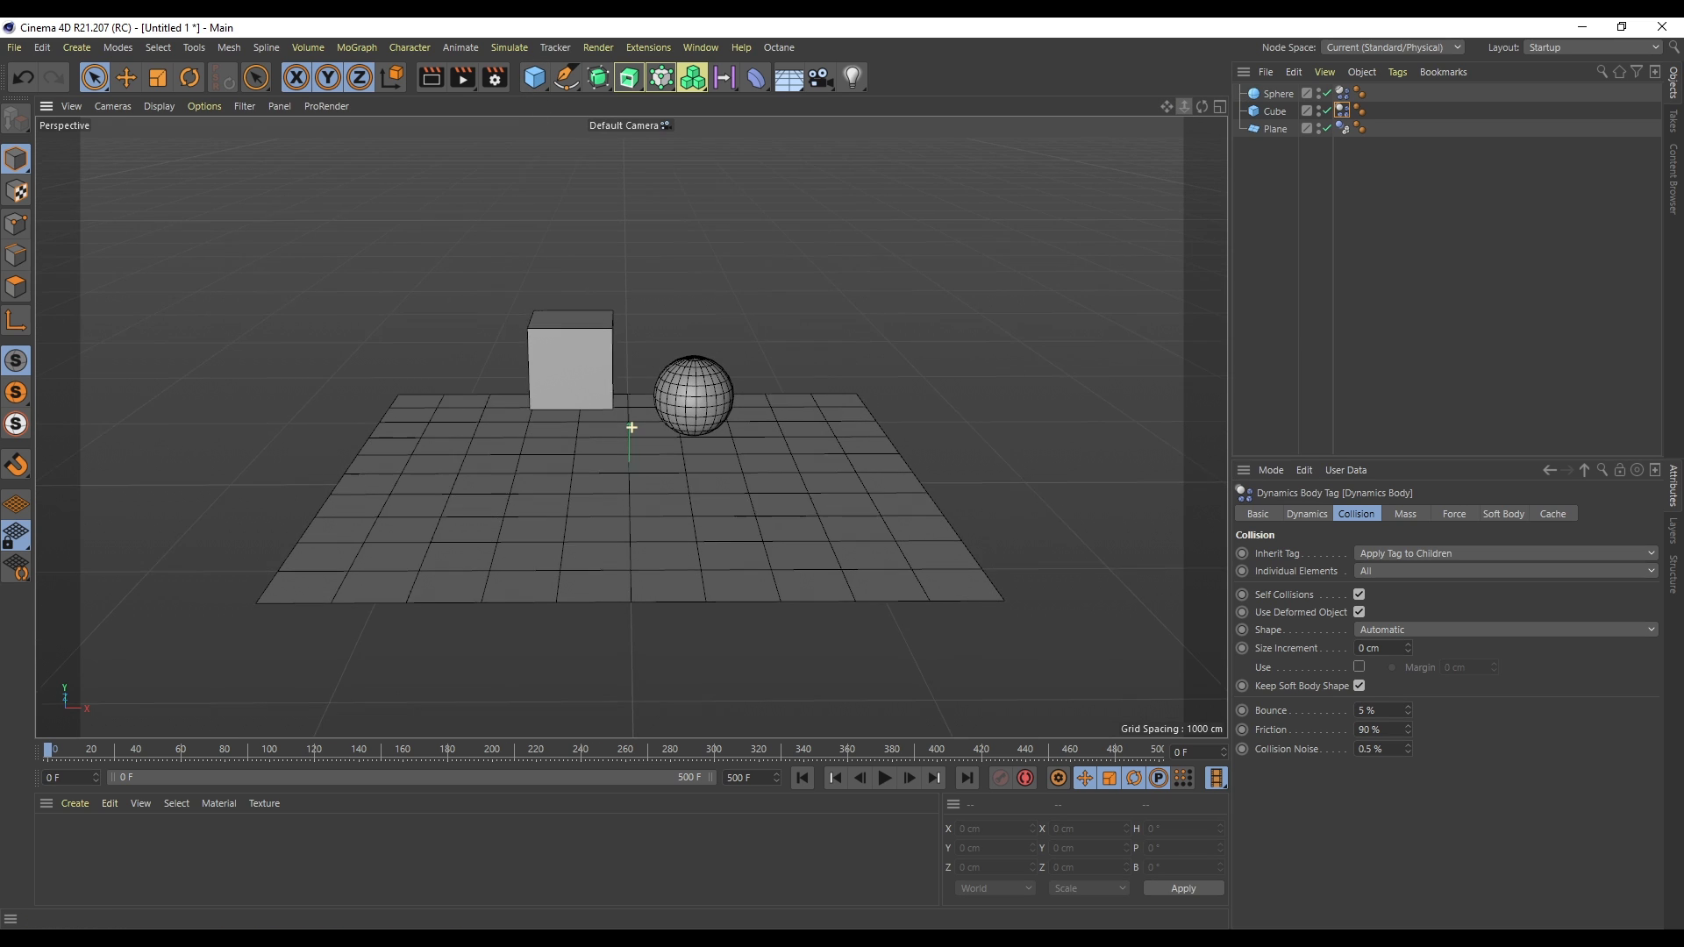
left_click(536, 79)
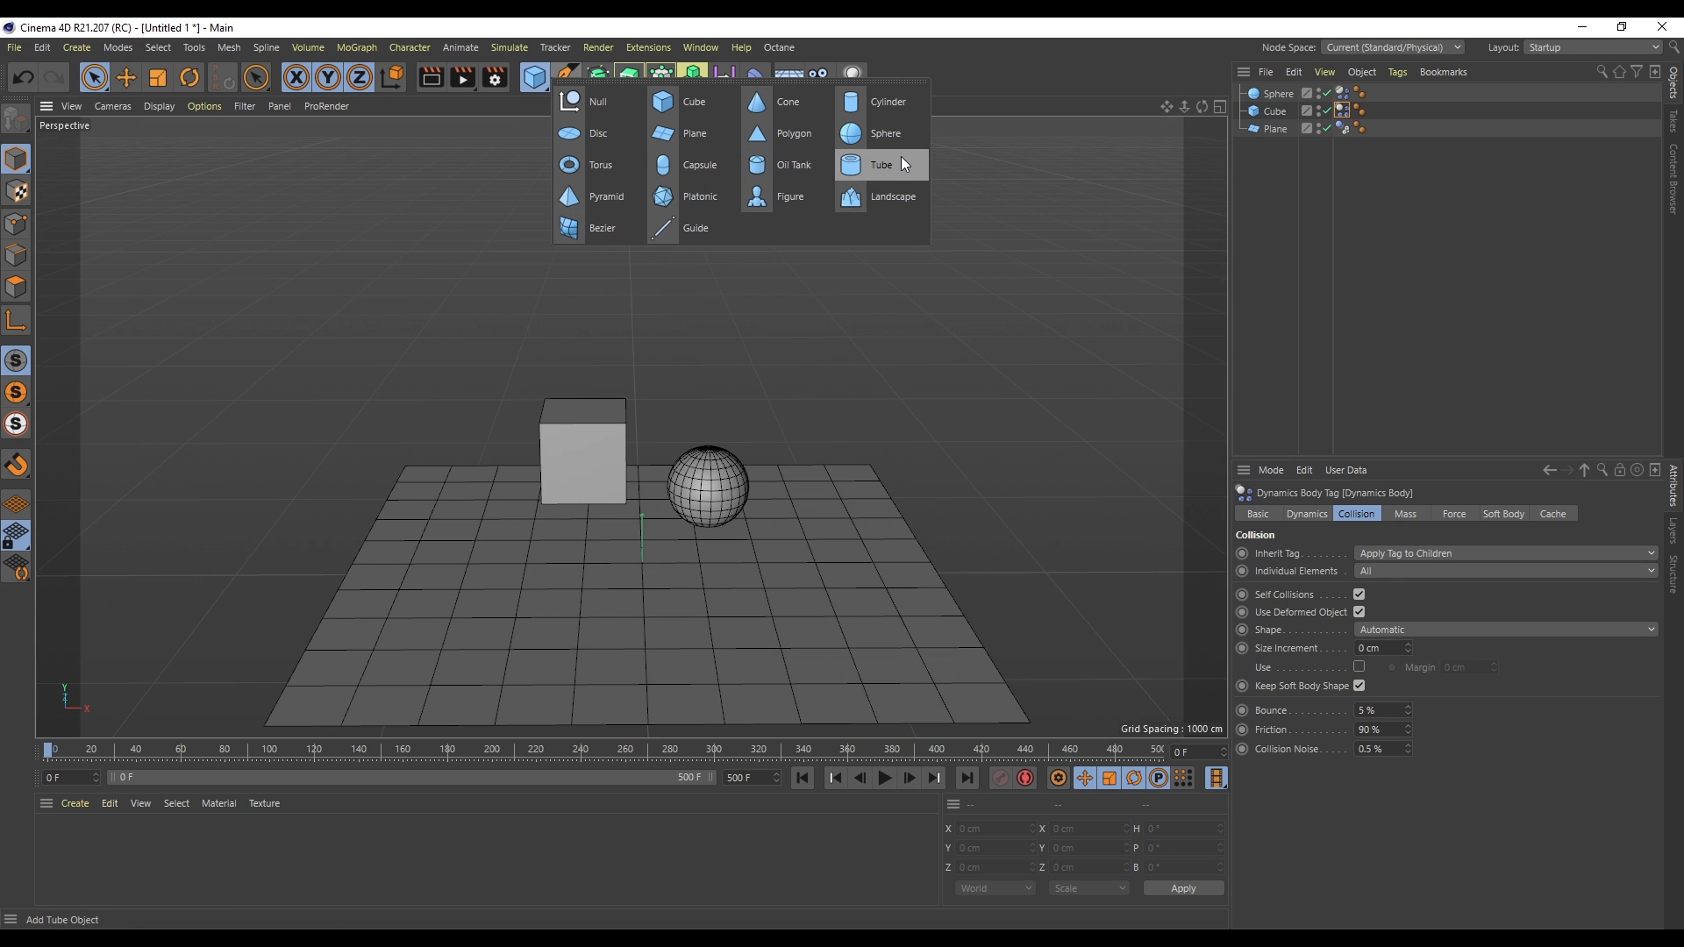
left_click(901, 165)
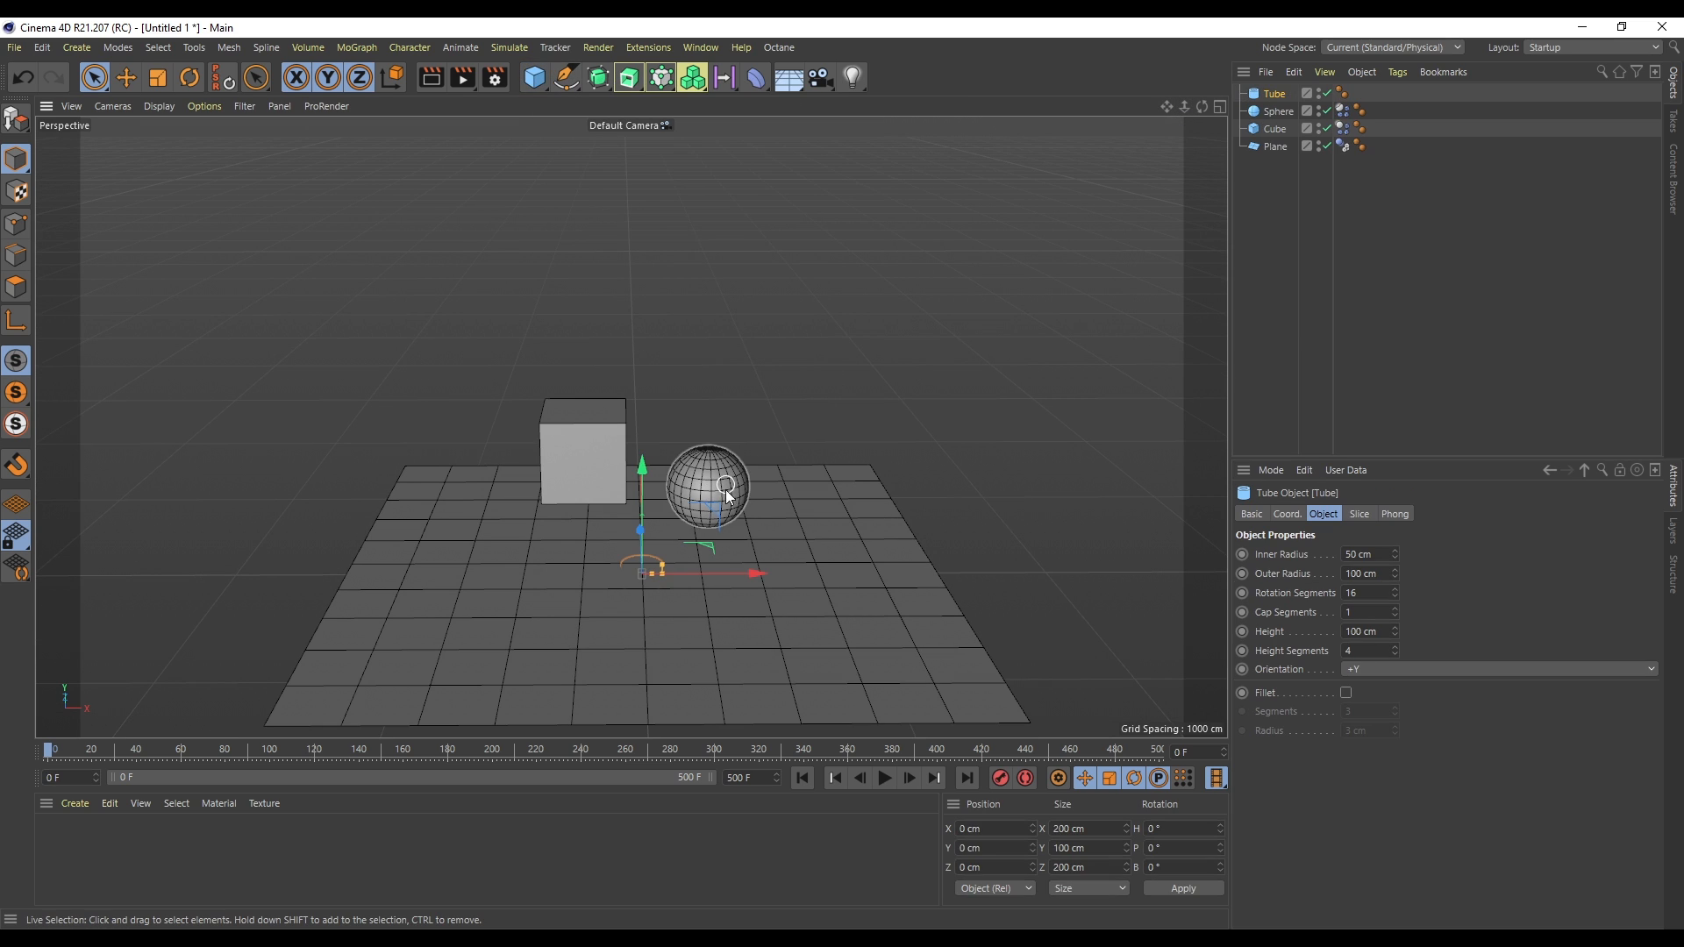
- Scale the tube up to about 884 cm wide and 442 cm tall
key("t")
left_click_drag(894, 491, 1136, 516)
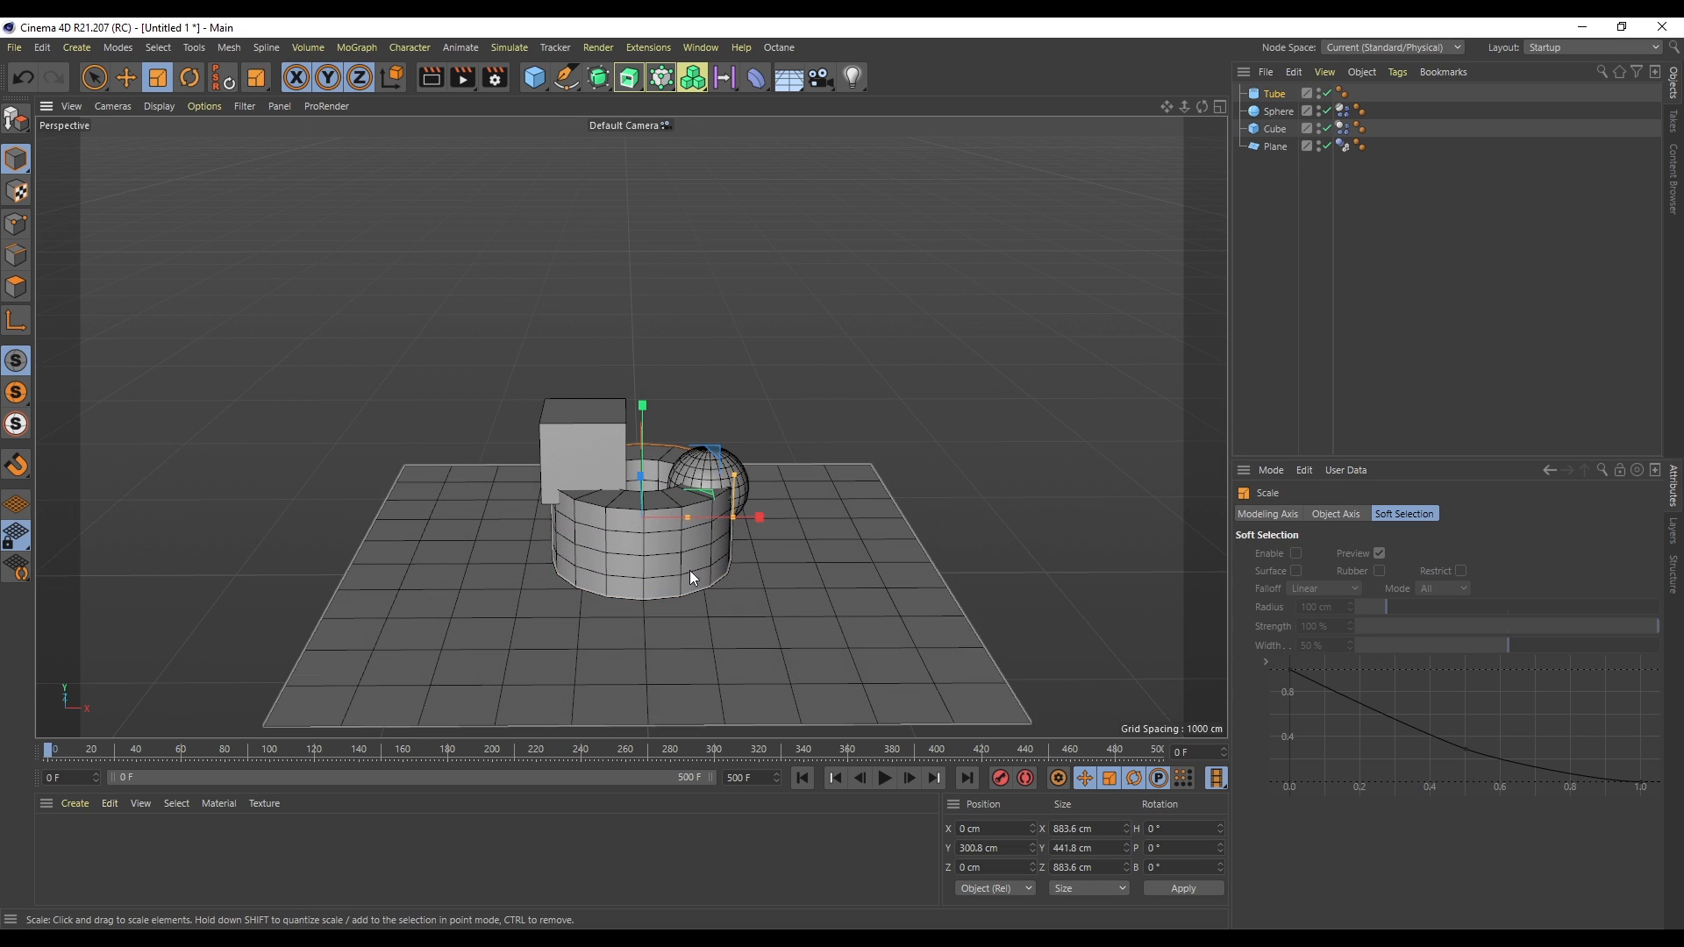
- Move the cube to the left, to about X -974 cm, away from the tube
left_click(1276, 128)
key("space")
left_click_drag(699, 454, 549, 454)
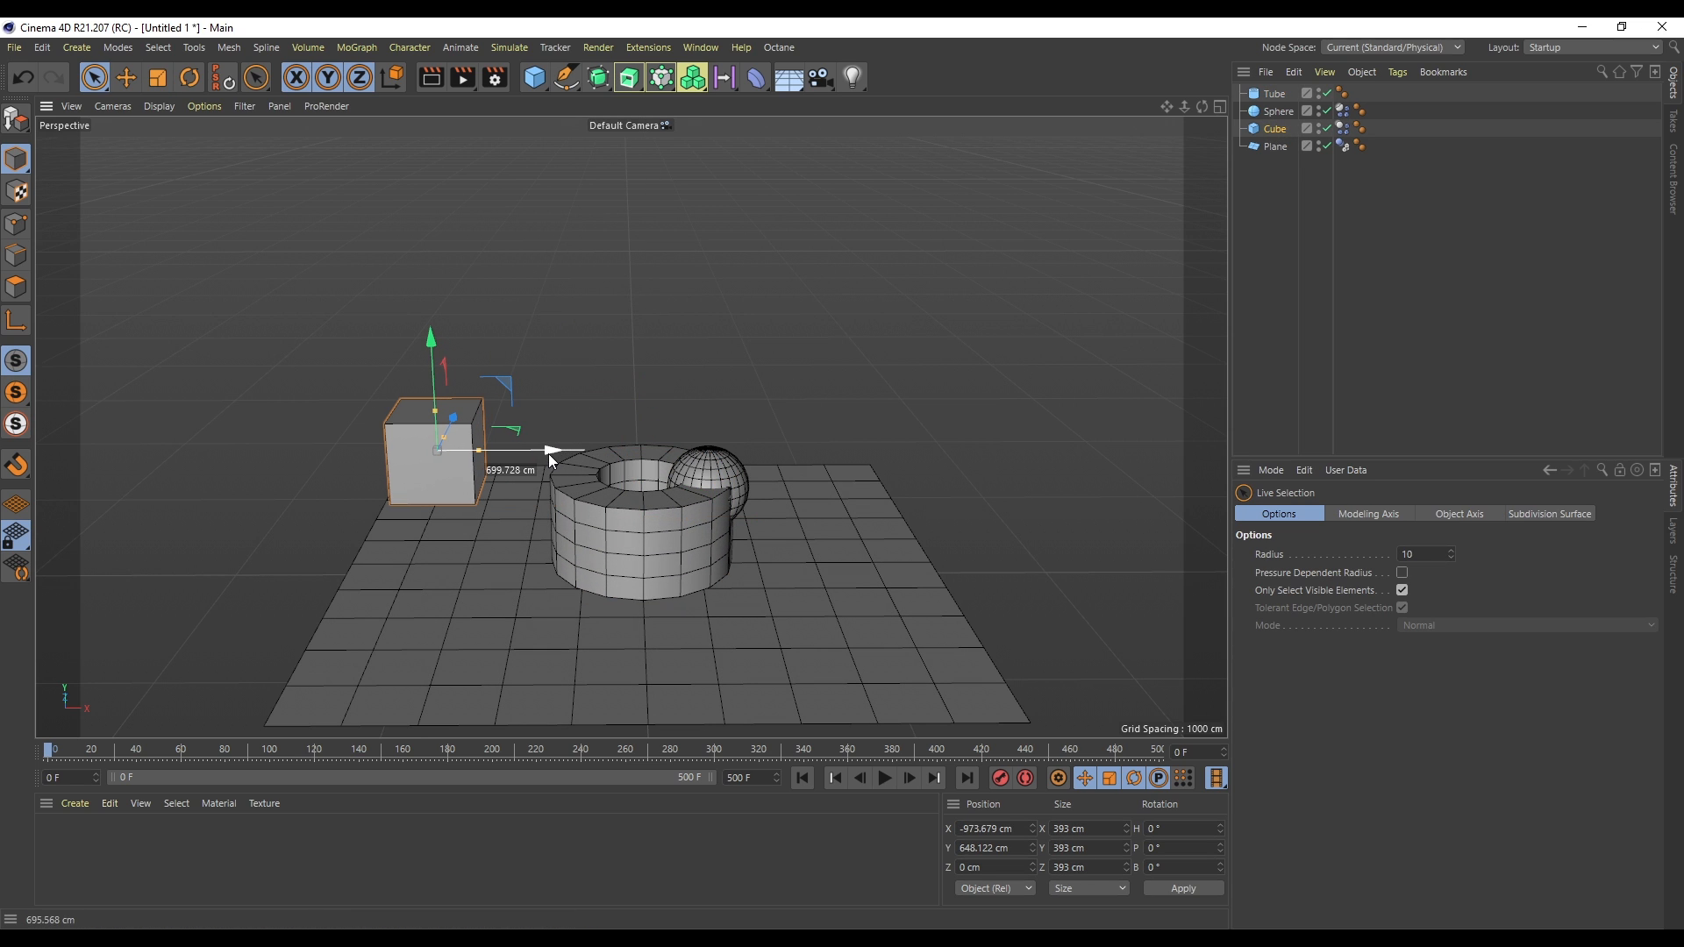
- Move the sphere up above the center of the tube, to about 878 cm height
left_click(709, 470)
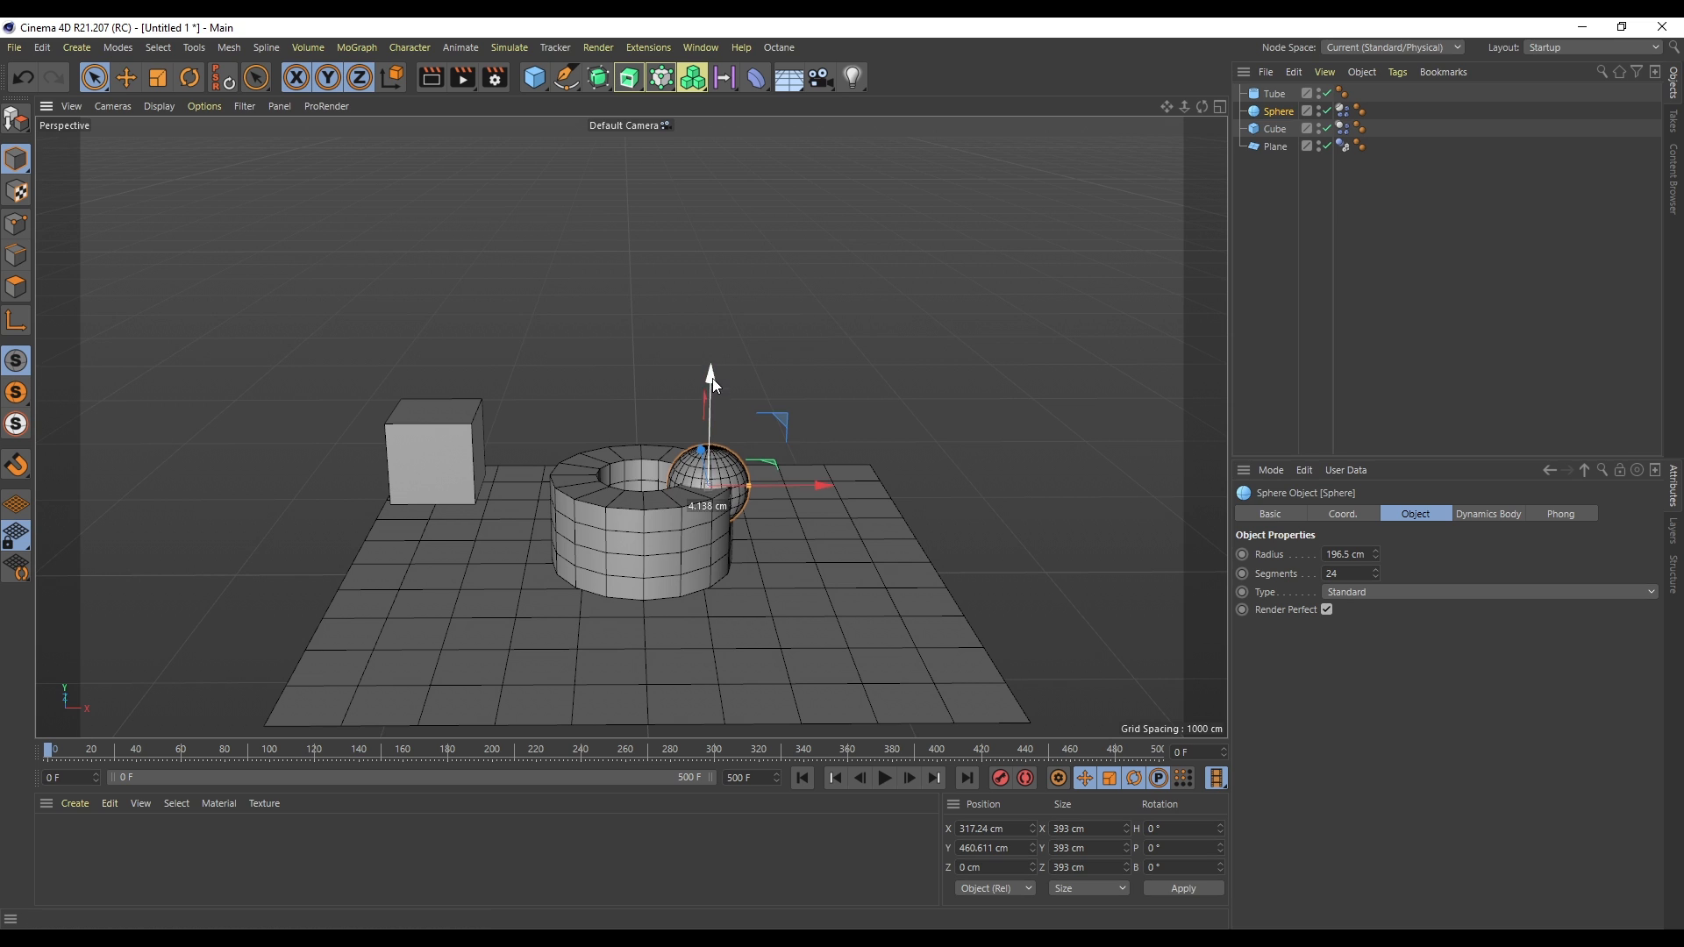
left_click_drag(712, 383, 712, 307)
left_click_drag(814, 404, 752, 416)
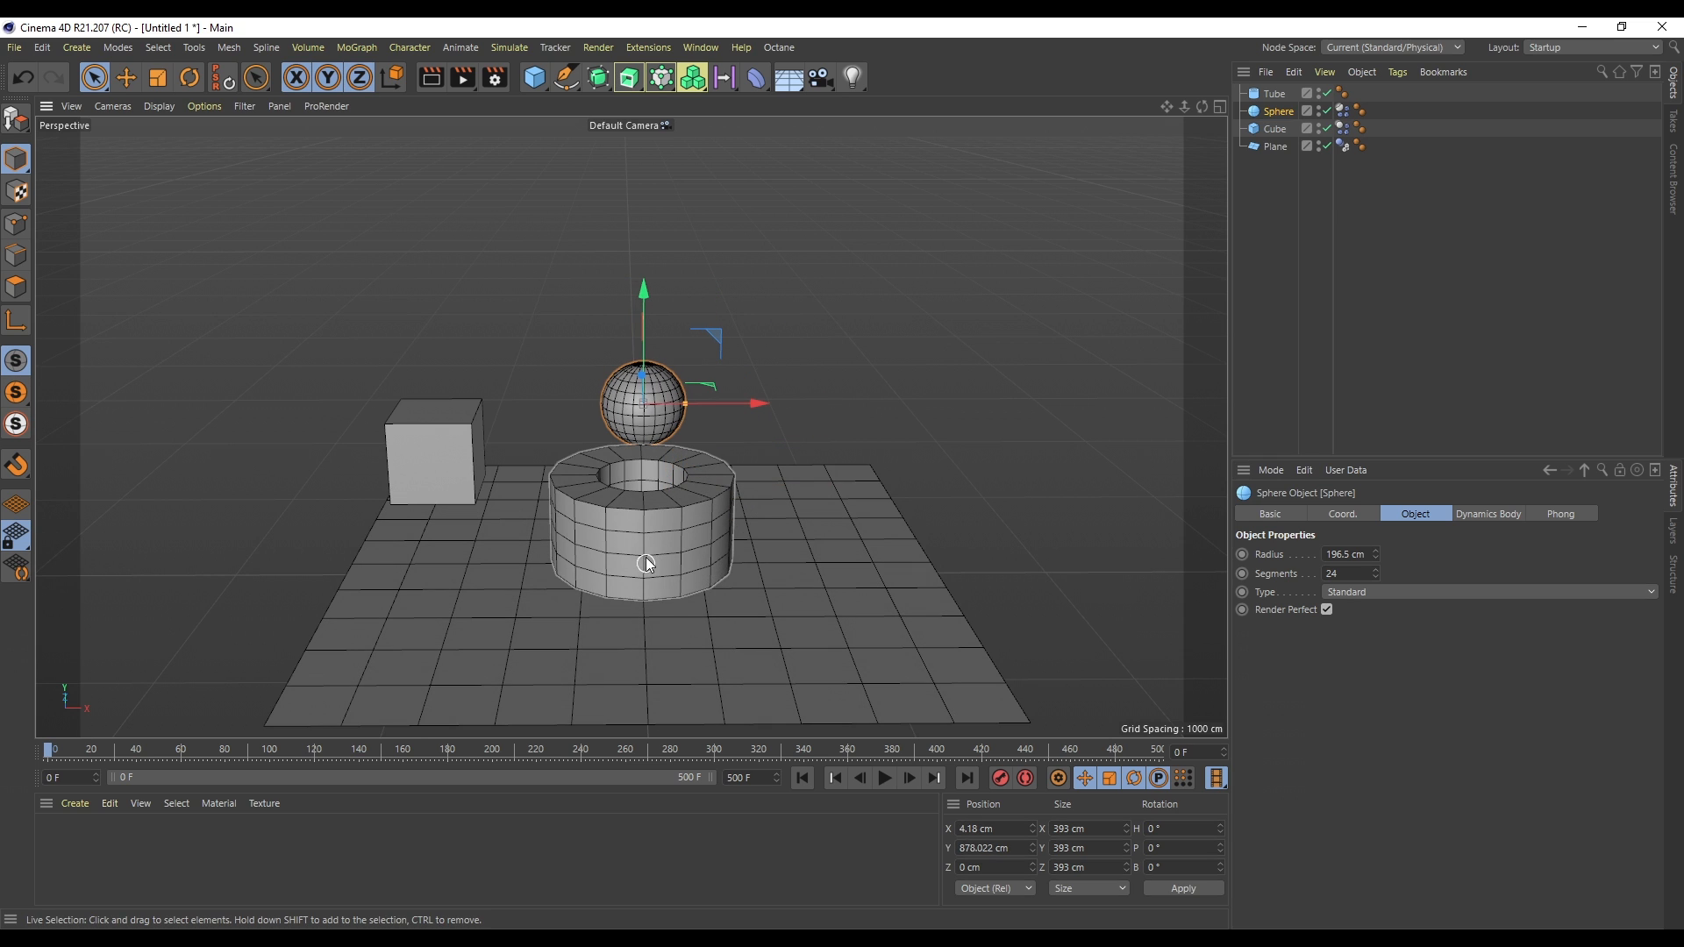
- Widen the tube's opening by setting its inner radius to about 318 cm
scroll(650, 533, "up", 5)
left_click(1273, 95)
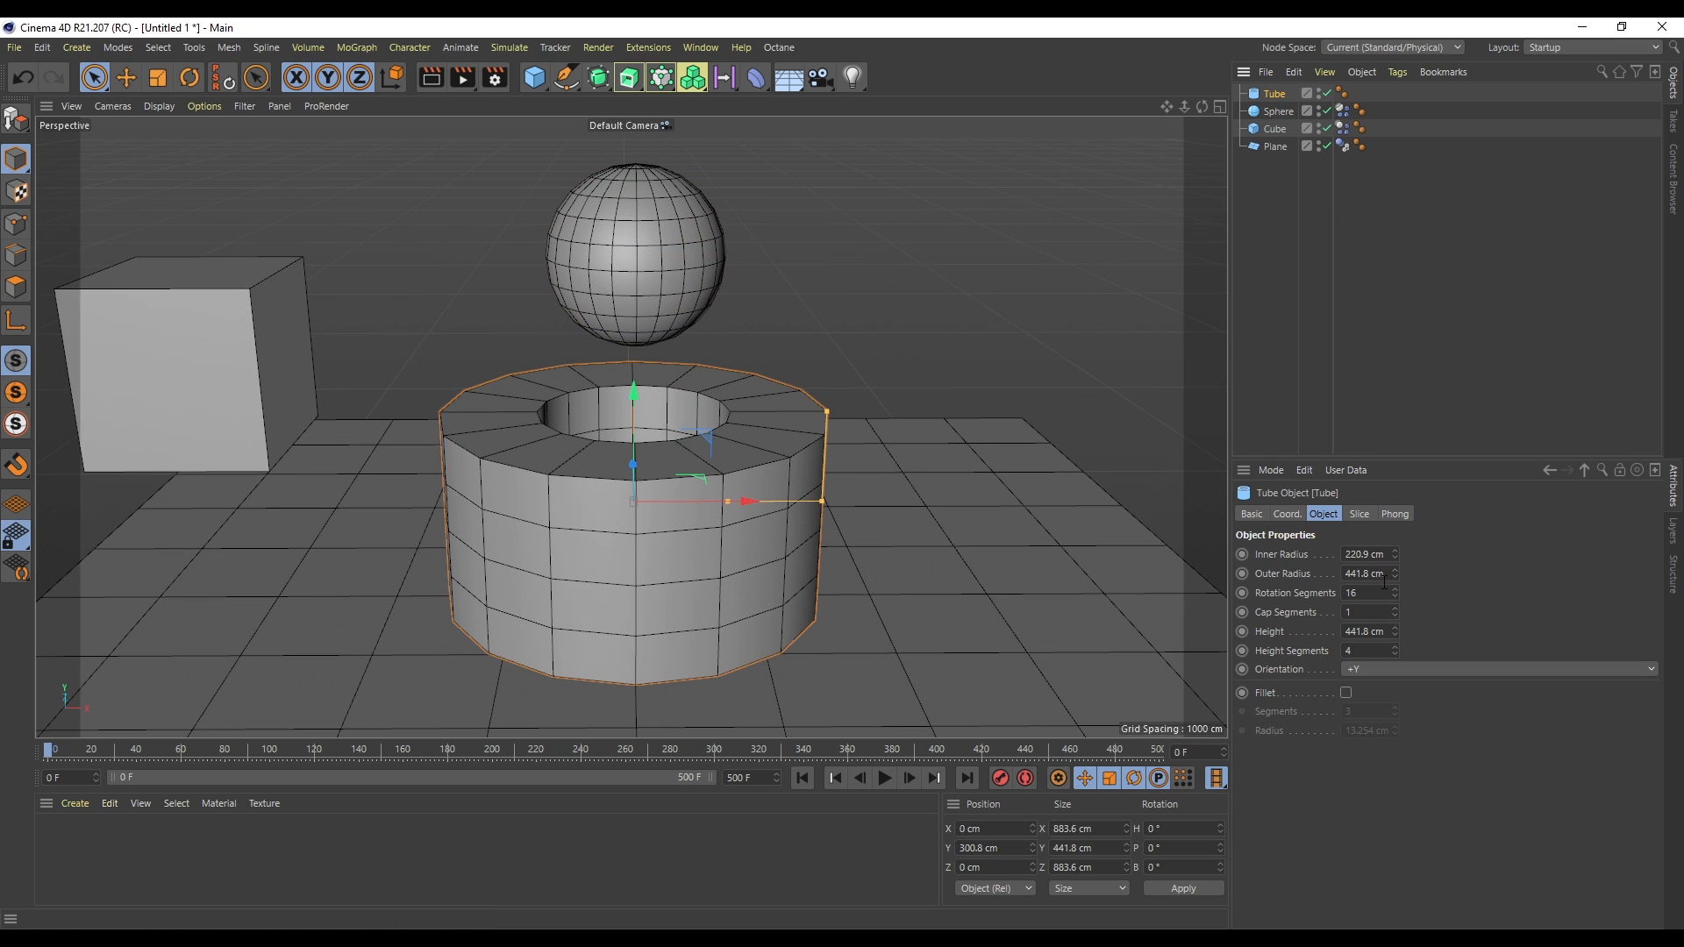
left_click_drag(1394, 553, 1394, 518)
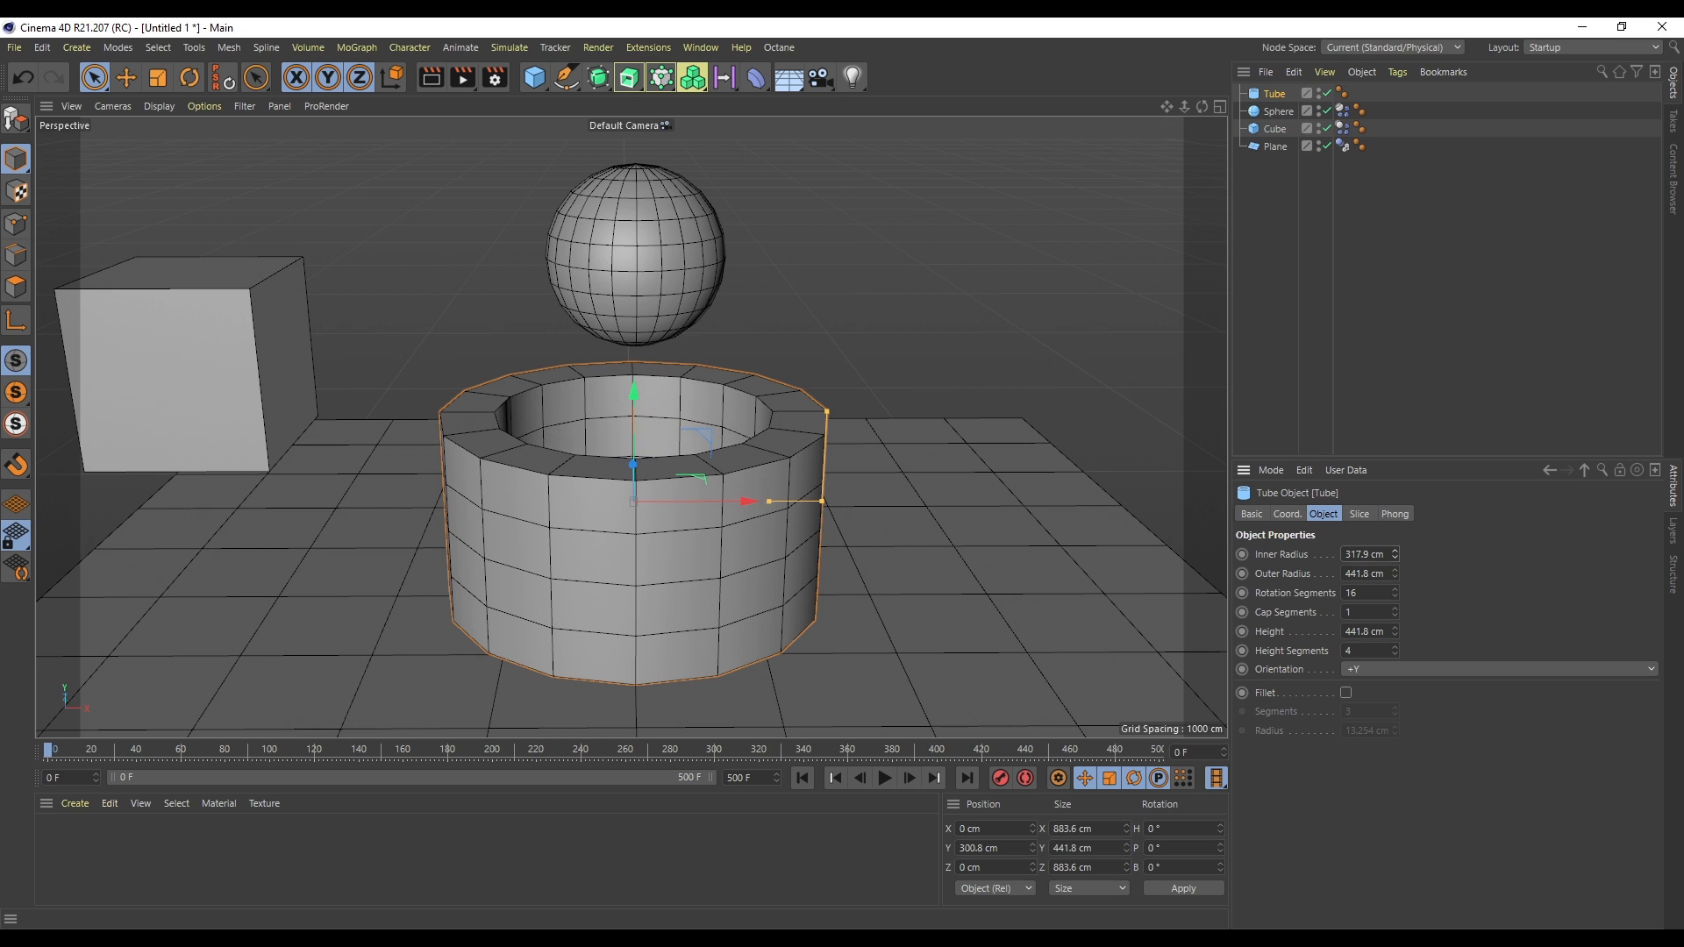
- Add a Collider Body simulation tag to the tube and play the simulation back from the start
right_click(1278, 92)
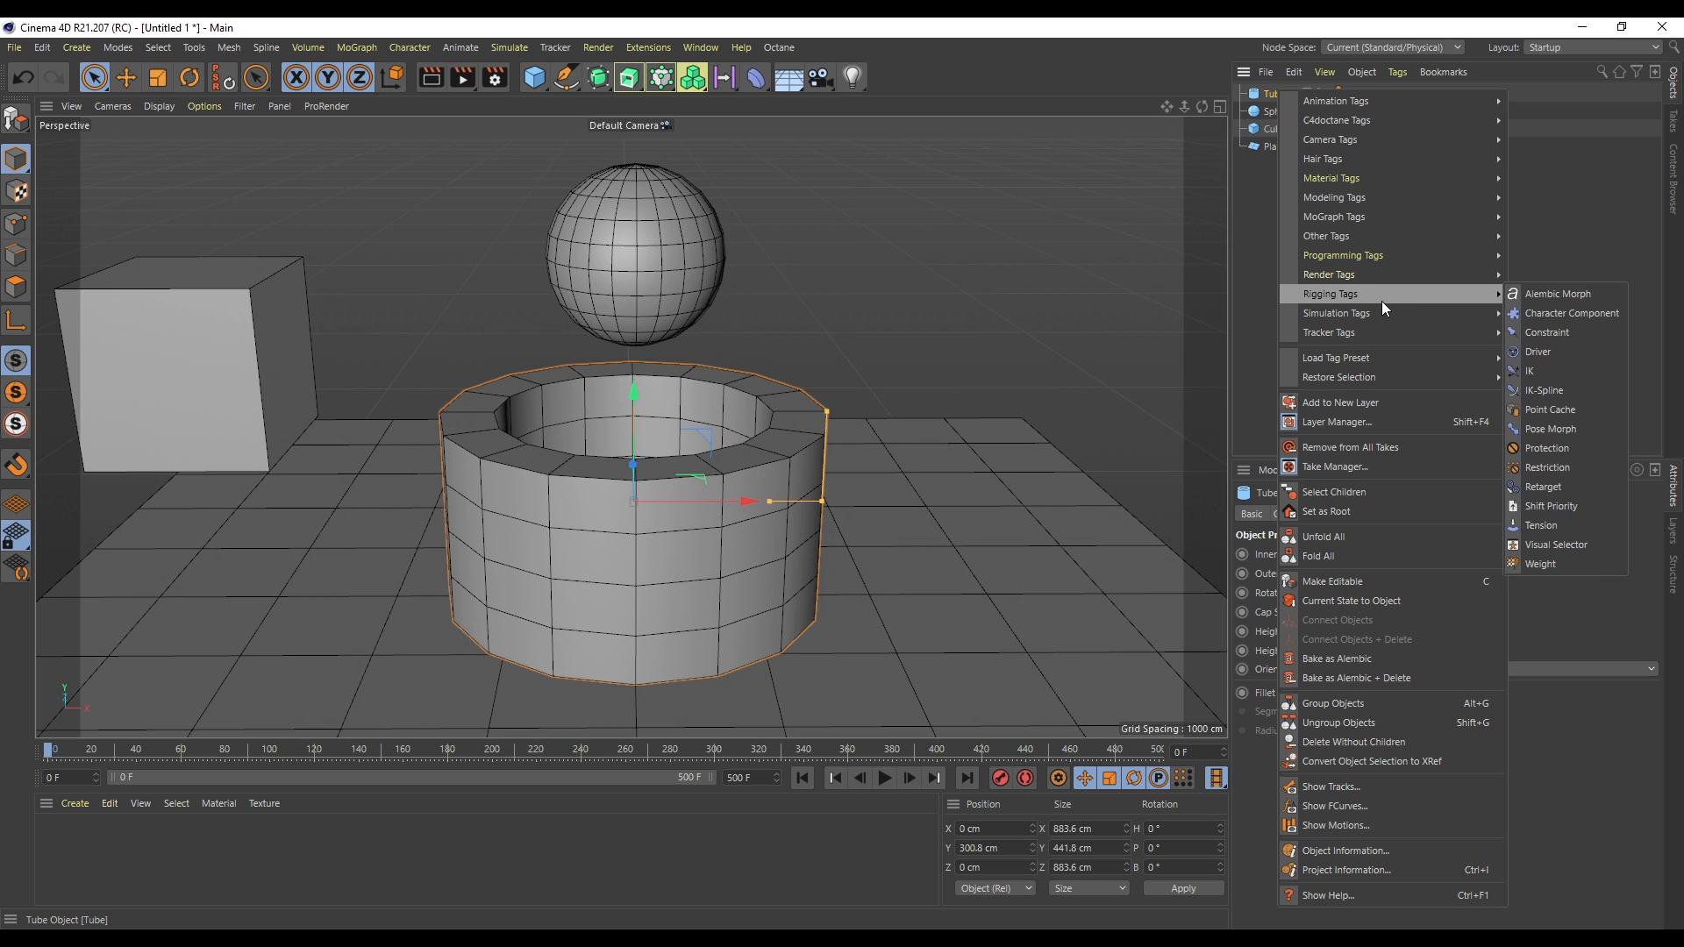
mouse_move(1393, 314)
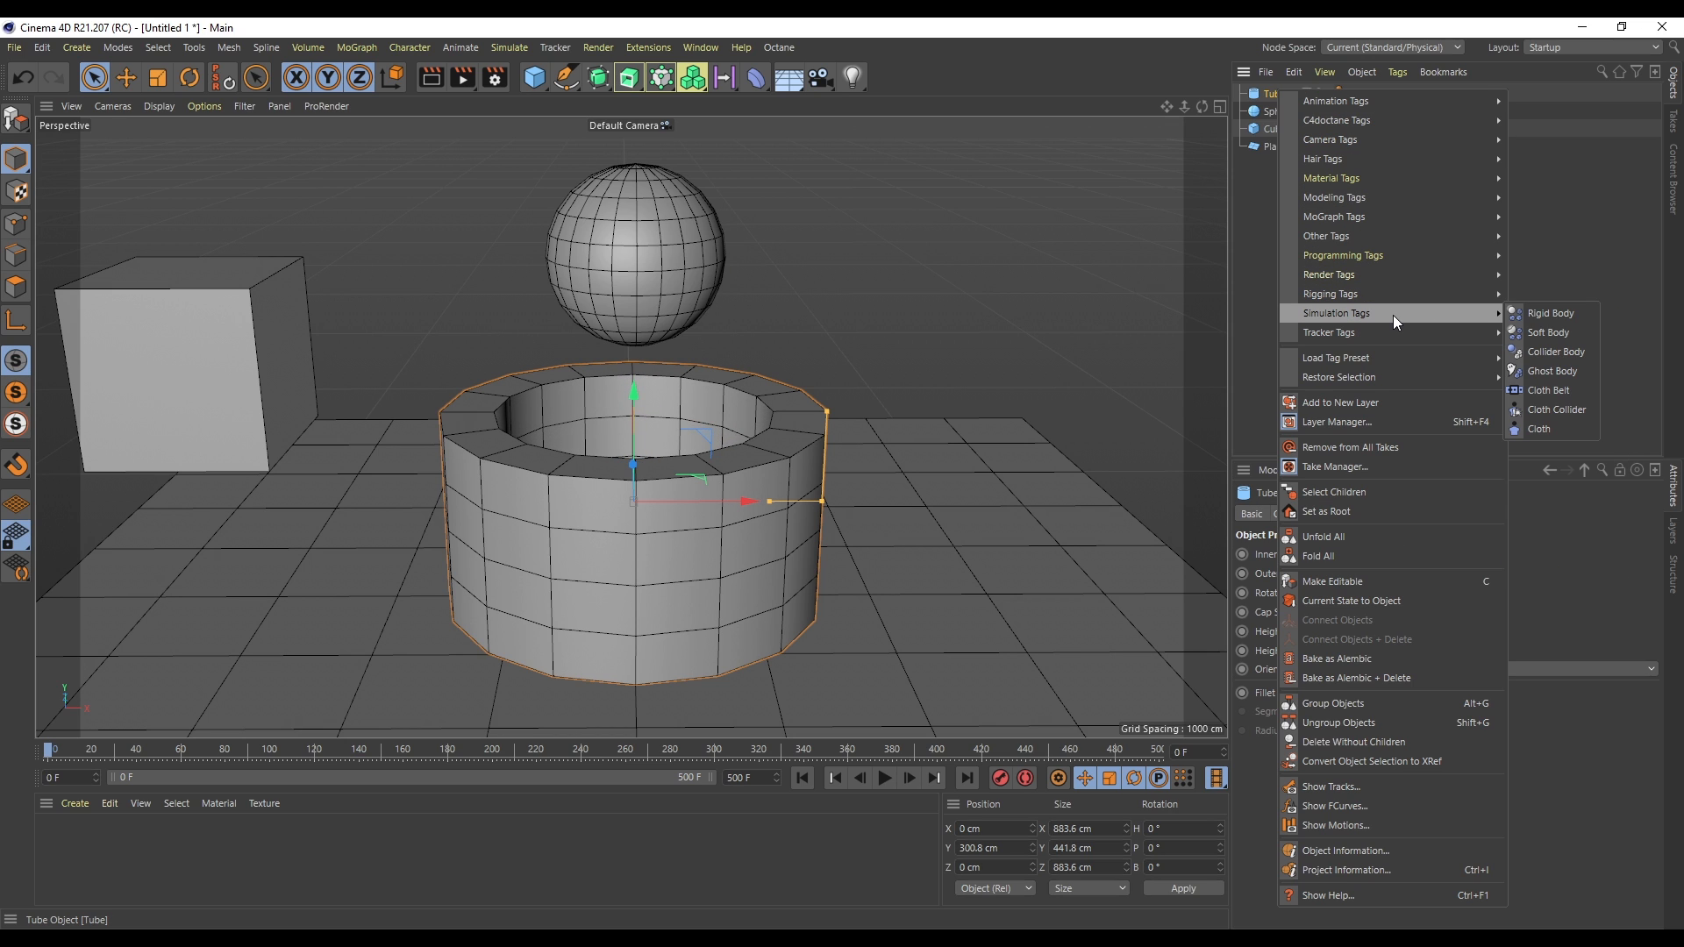
left_click(1568, 352)
left_click(885, 777)
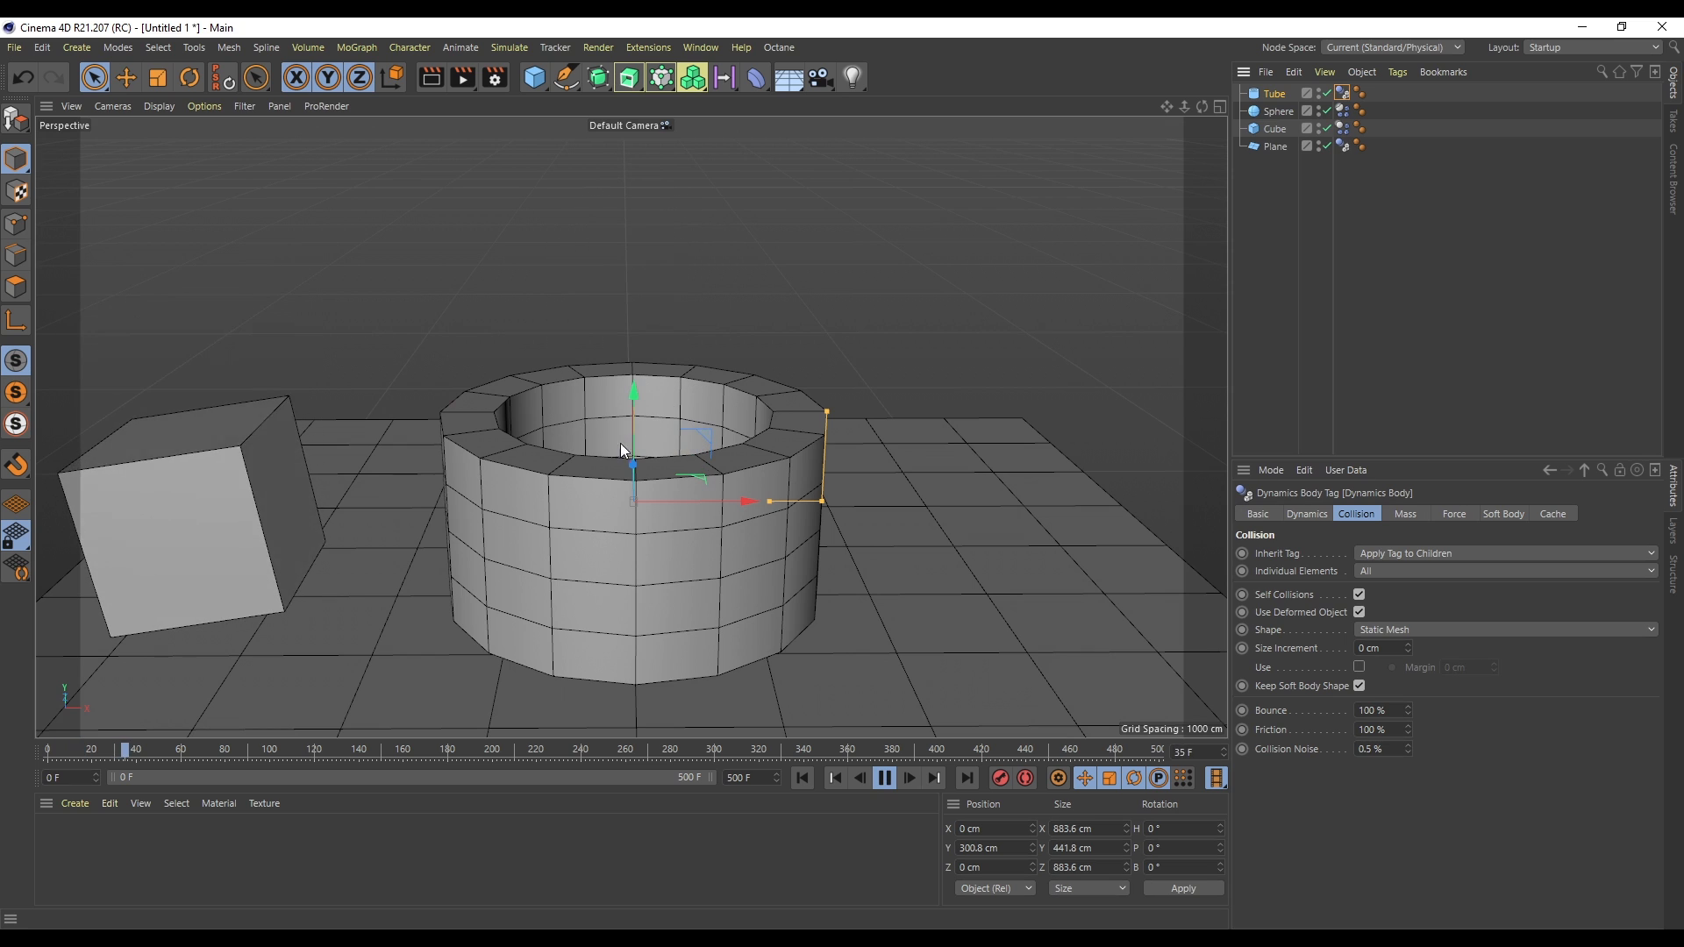
left_click_drag(1202, 103, 702, 437)
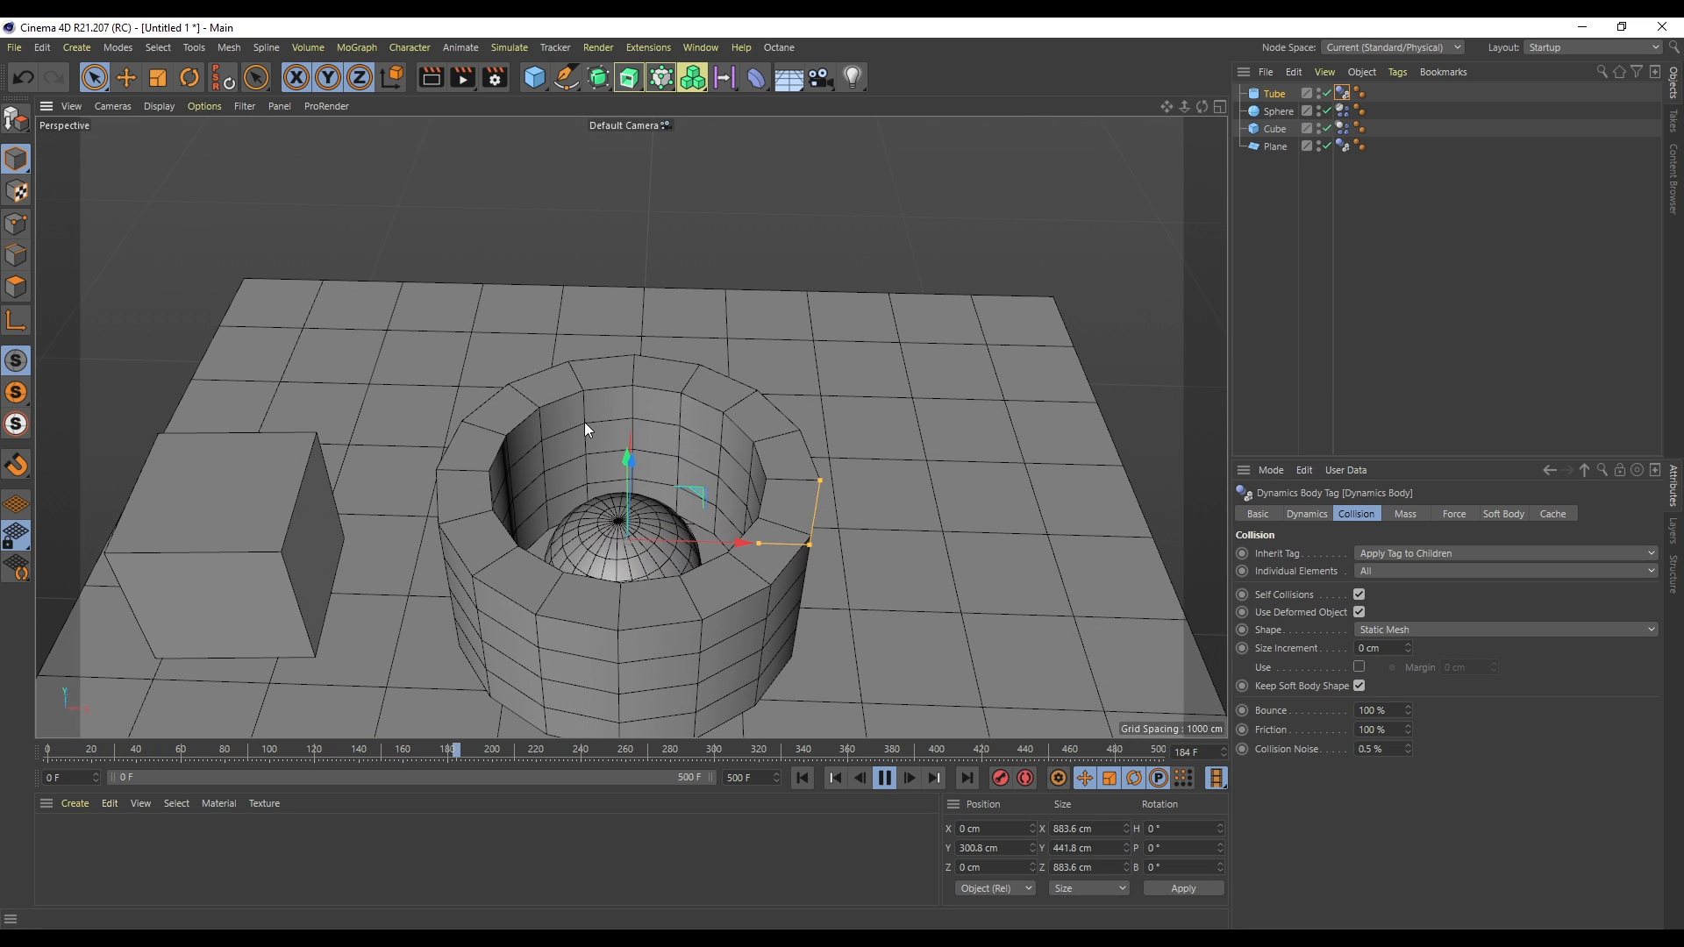
left_click(802, 778)
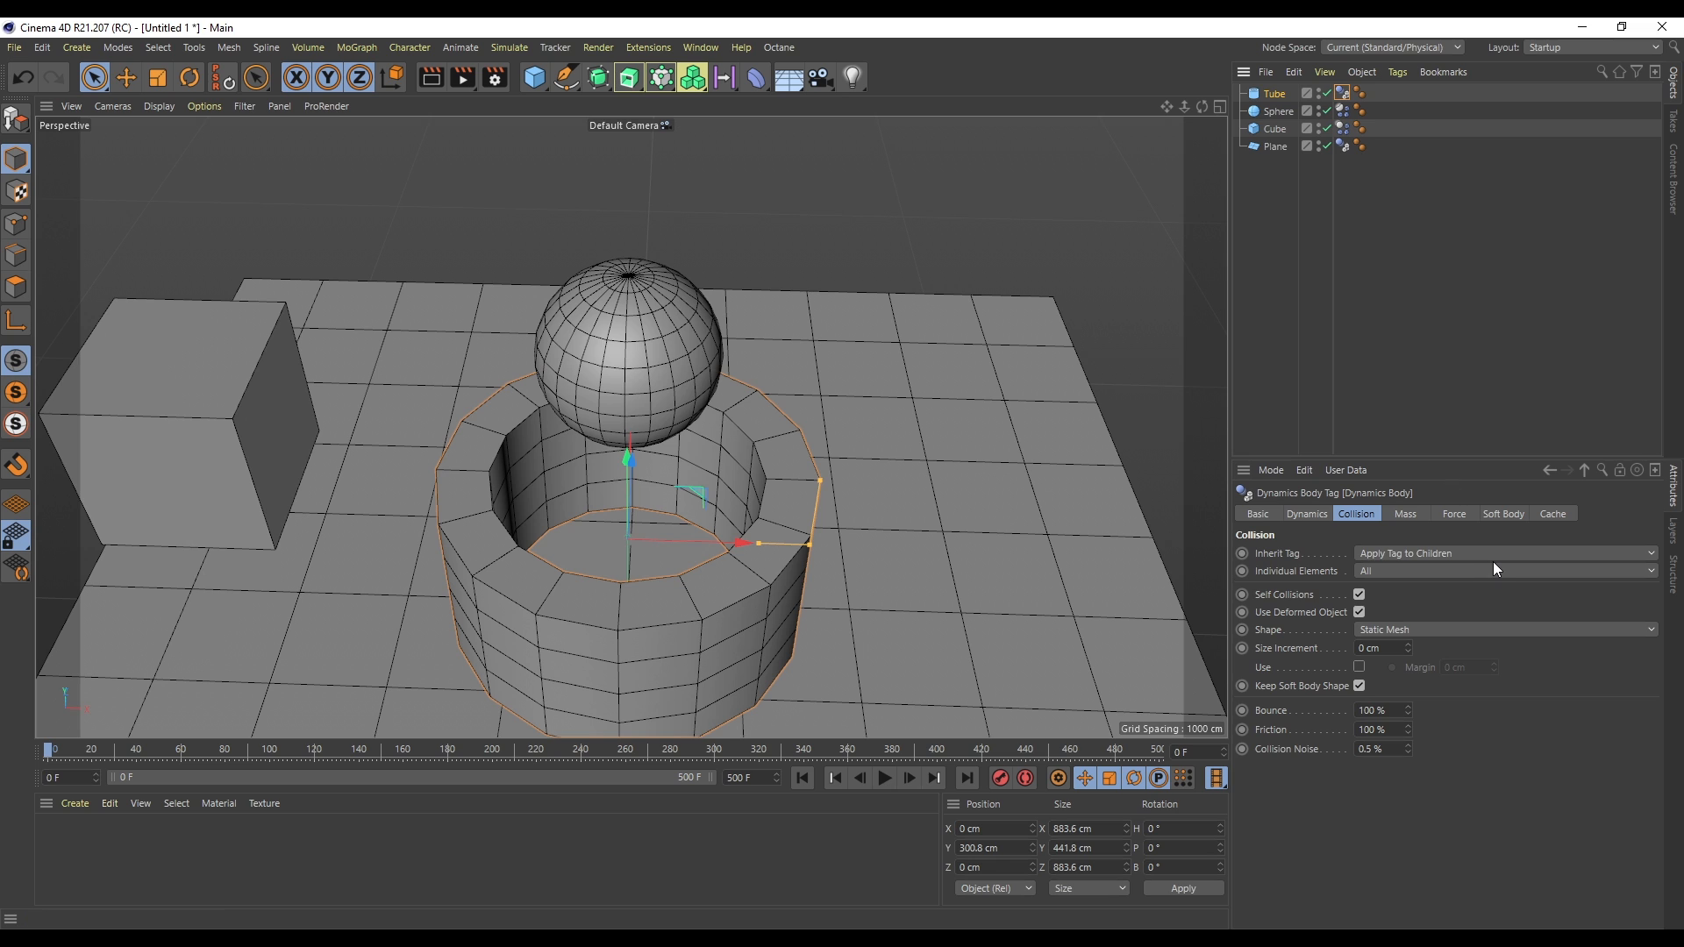
- Set the tube collider's shape to Automatic and play the simulation
left_click_drag(1202, 107, 1208, 48)
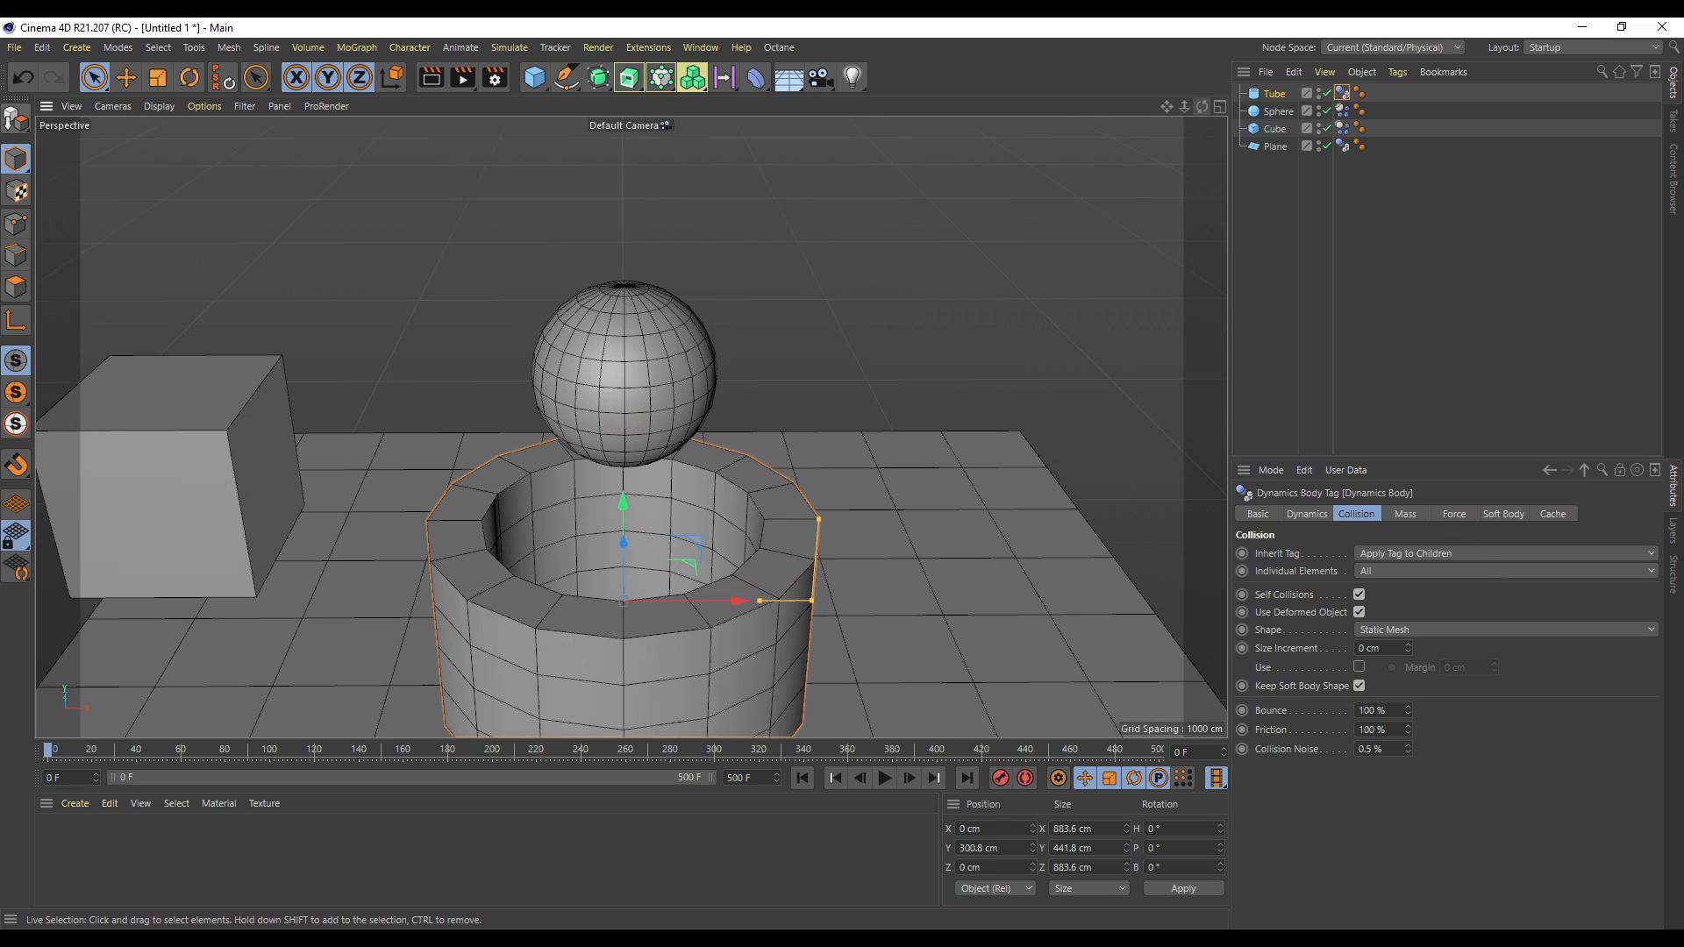
left_click(1428, 626)
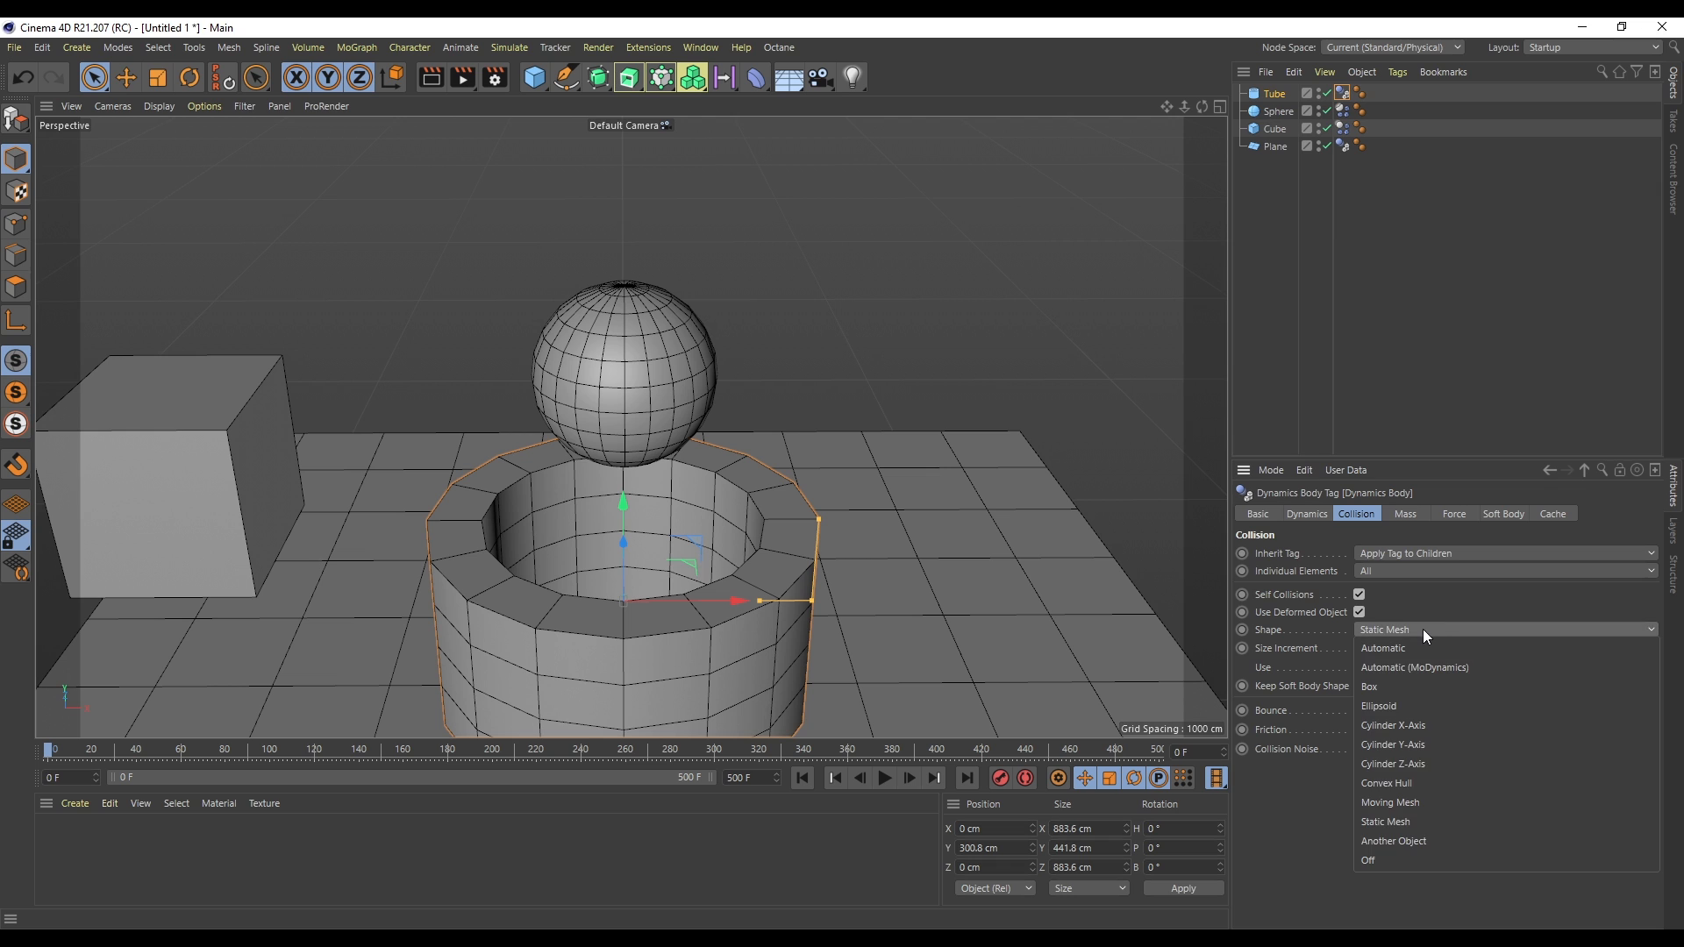
left_click(1420, 650)
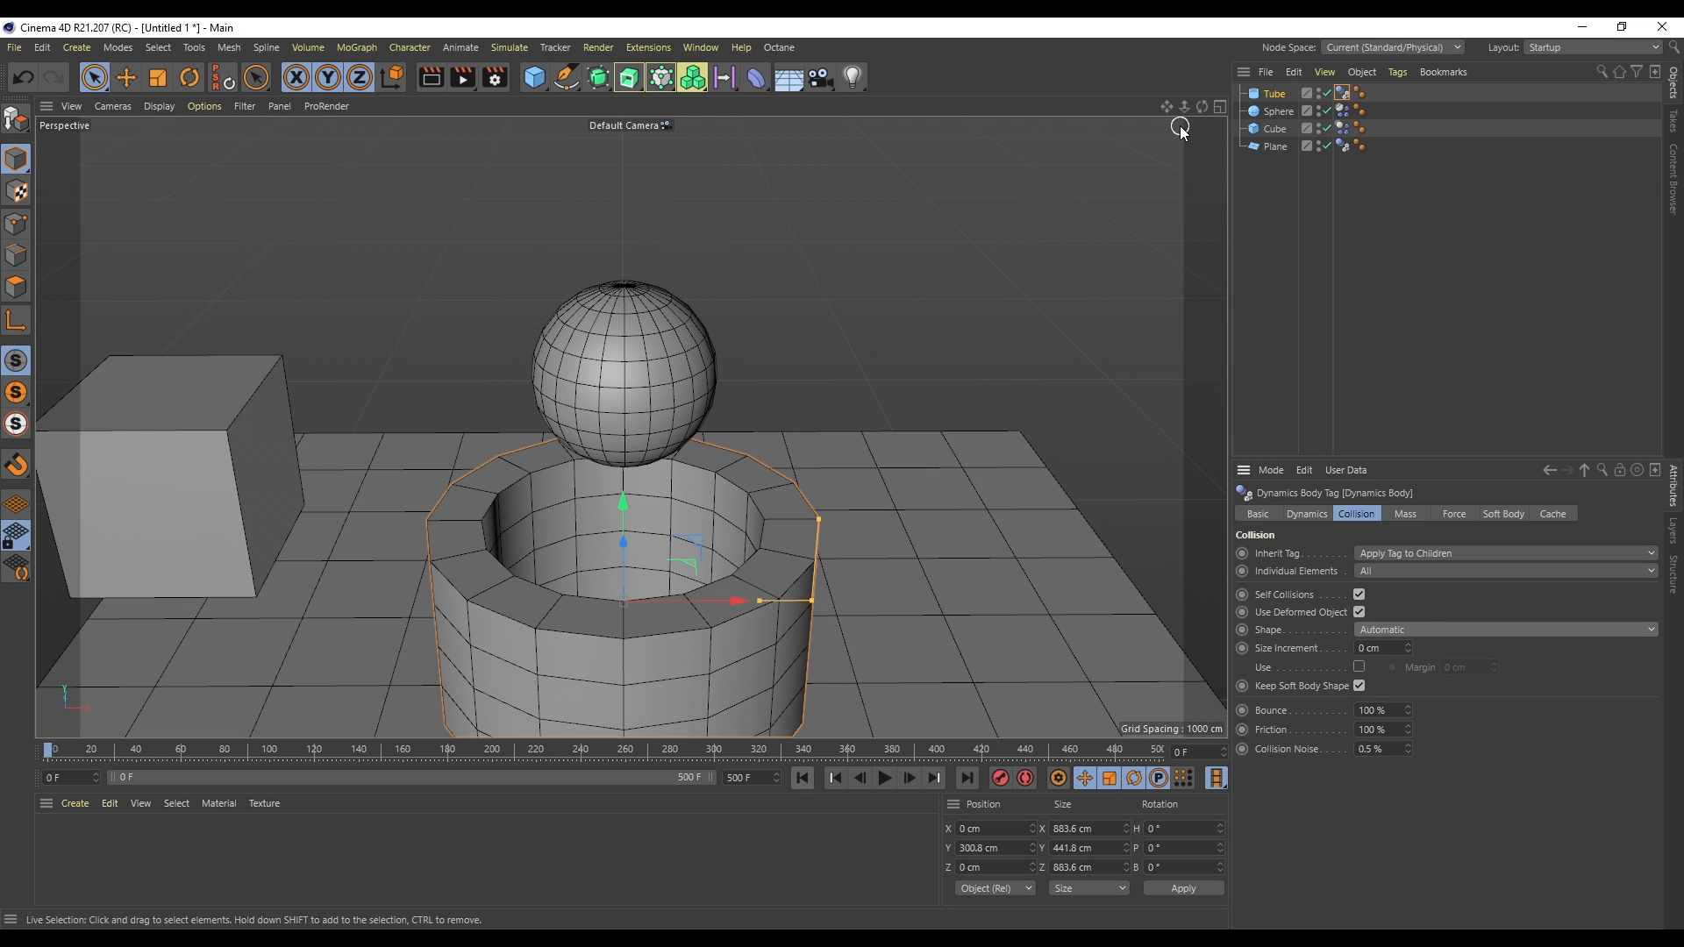
left_click_drag(1167, 107, 1169, 112)
left_click(884, 778)
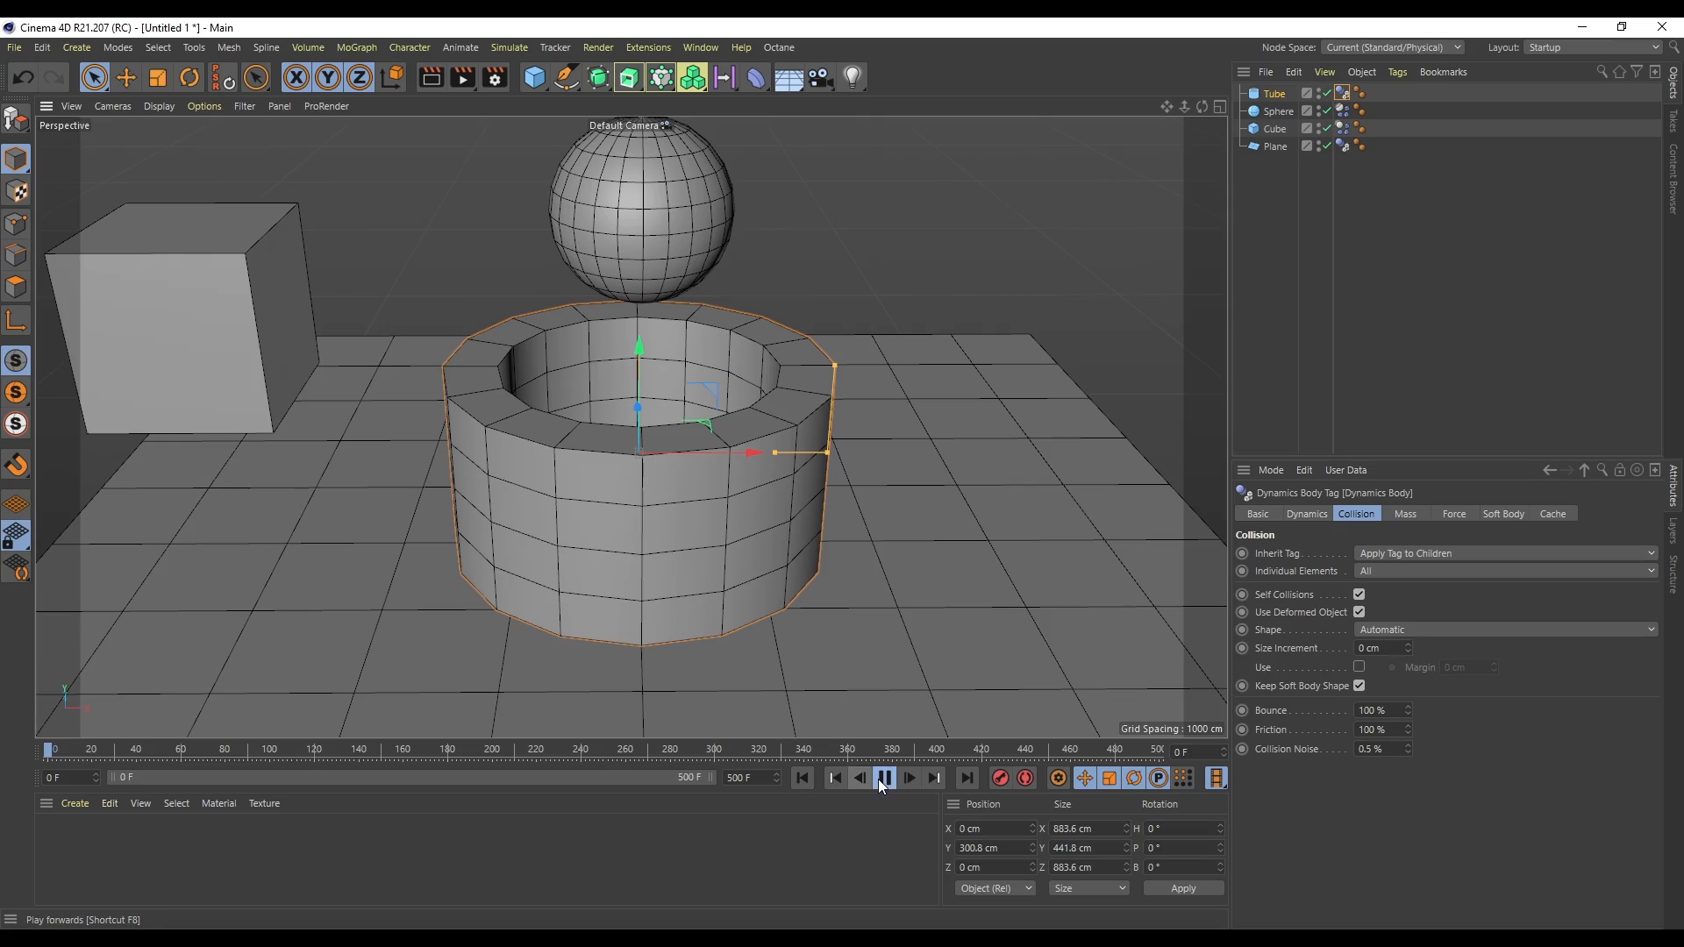
- Change the tube collider's shape to Static Mesh
left_click_drag(1202, 106, 968, 526)
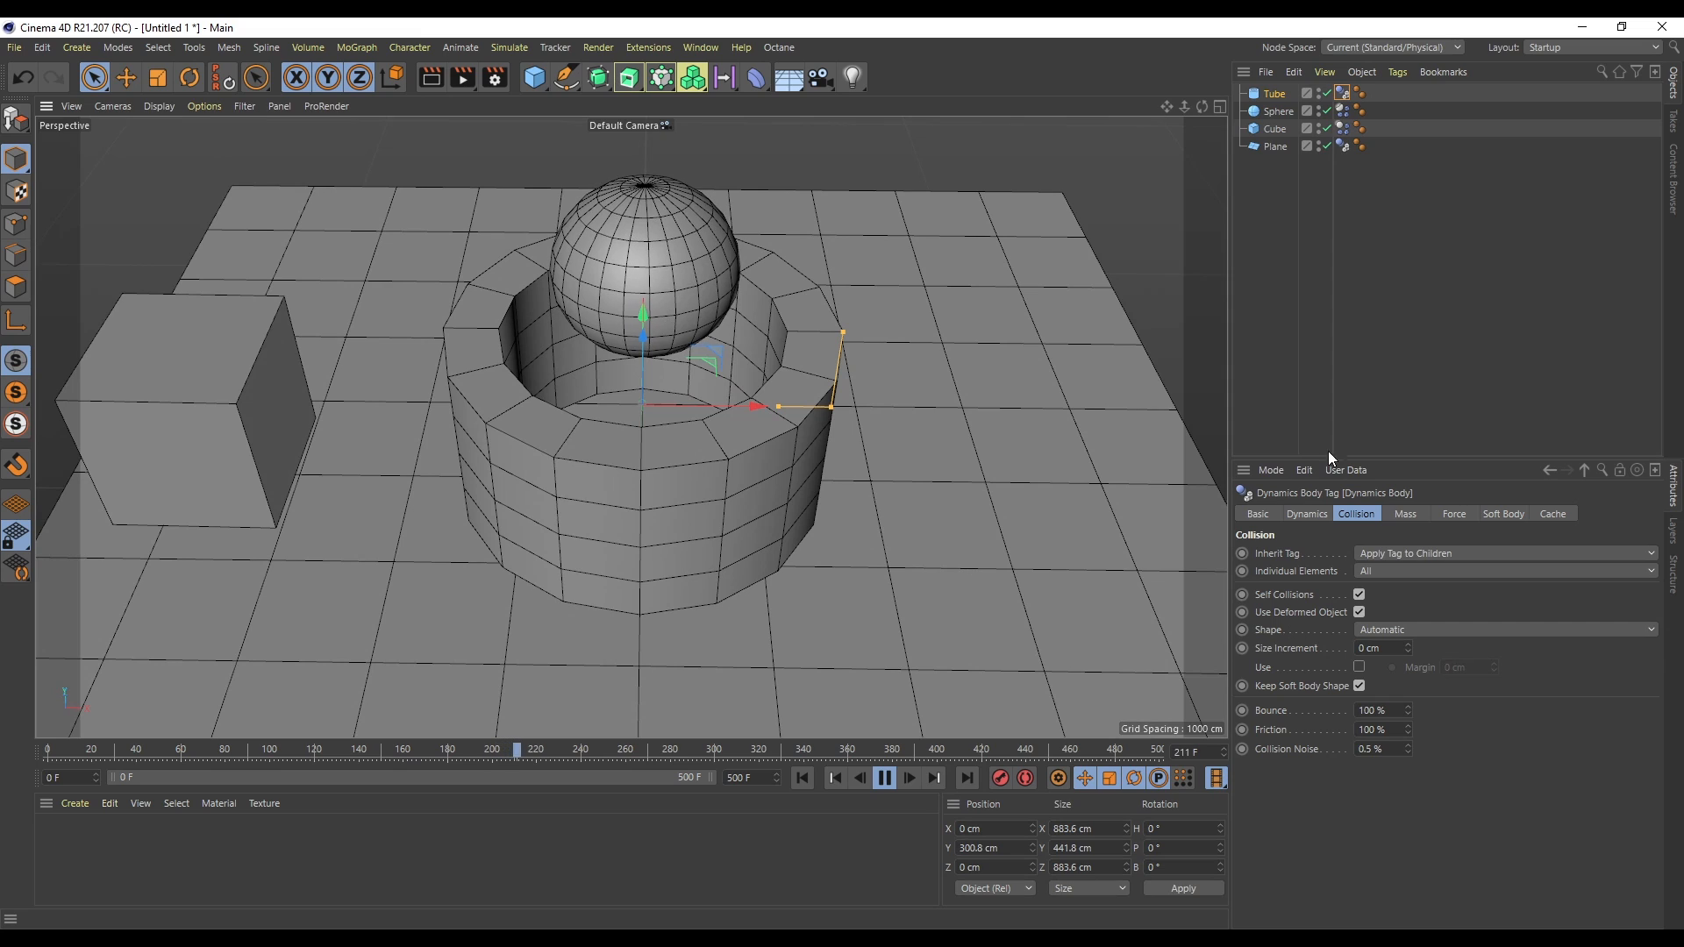
left_click(1428, 628)
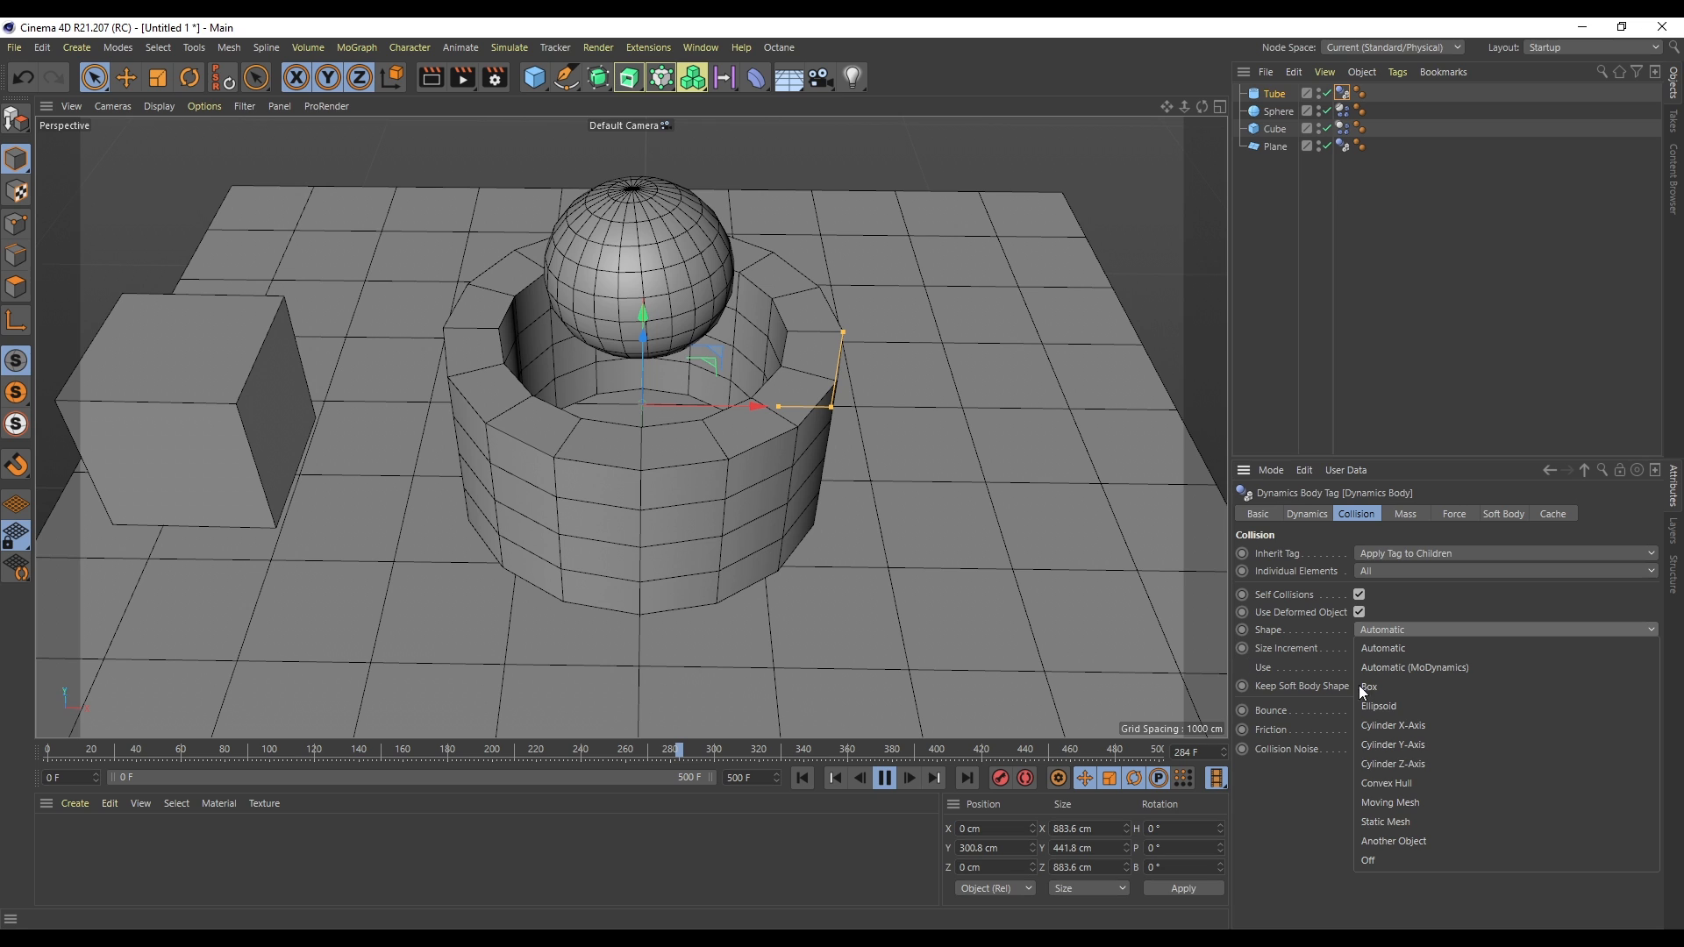
left_click(1398, 823)
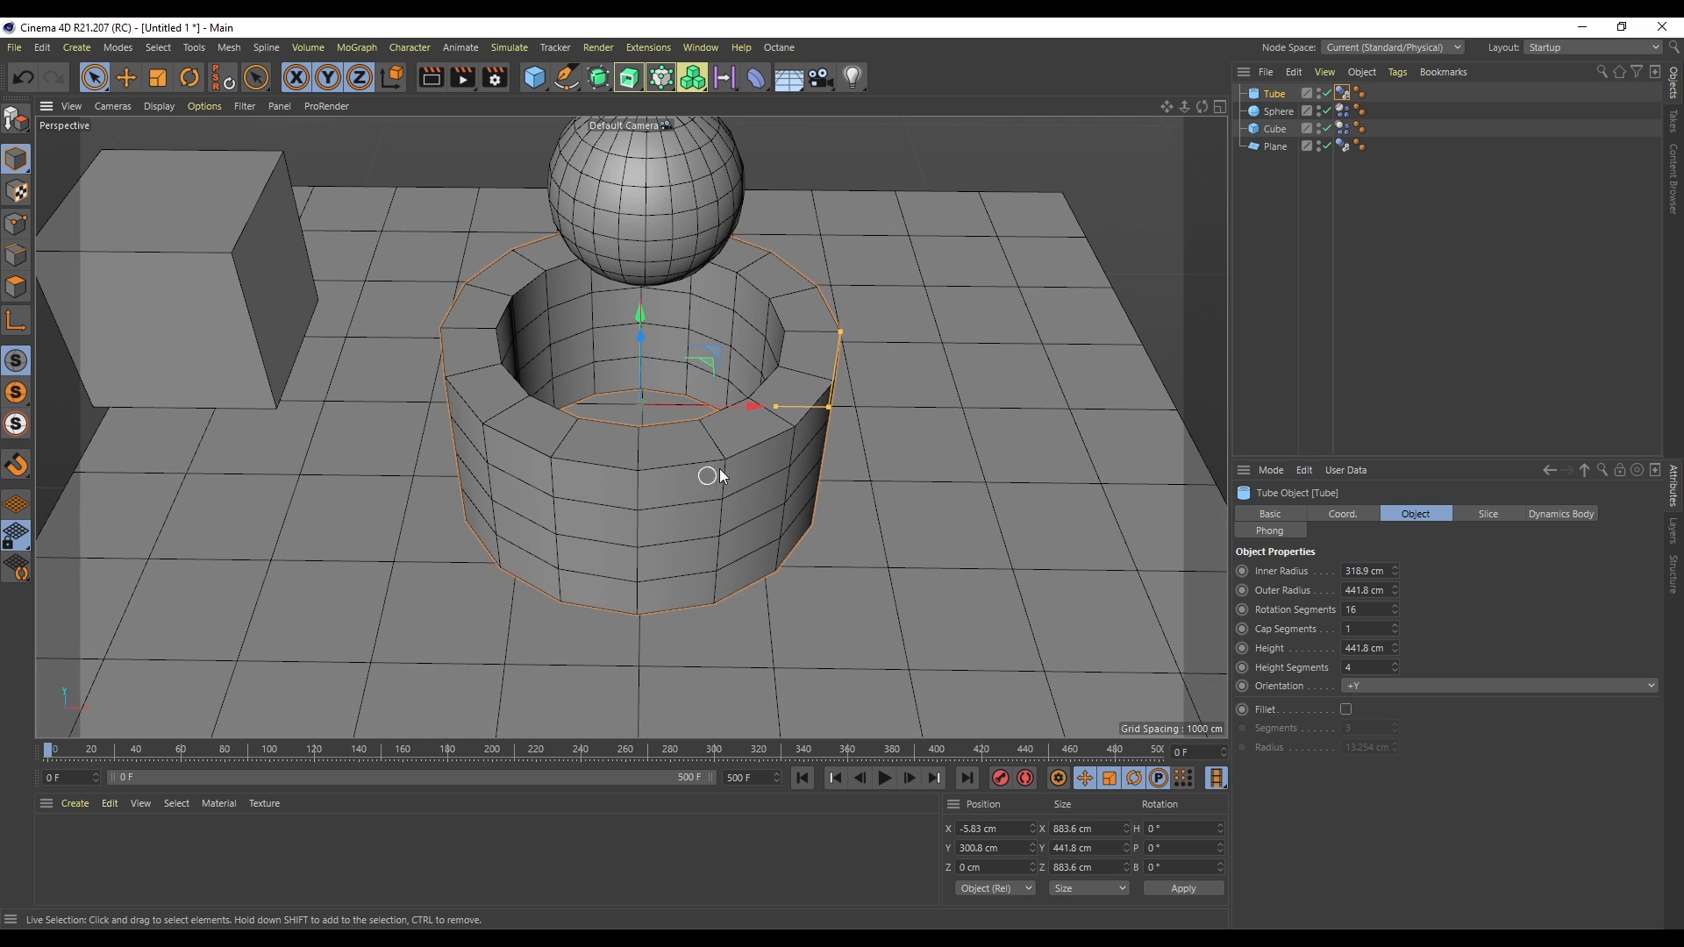
- Set the tube collider's shape to Moving Mesh and play the simulation
left_click(1345, 93)
left_click(1388, 629)
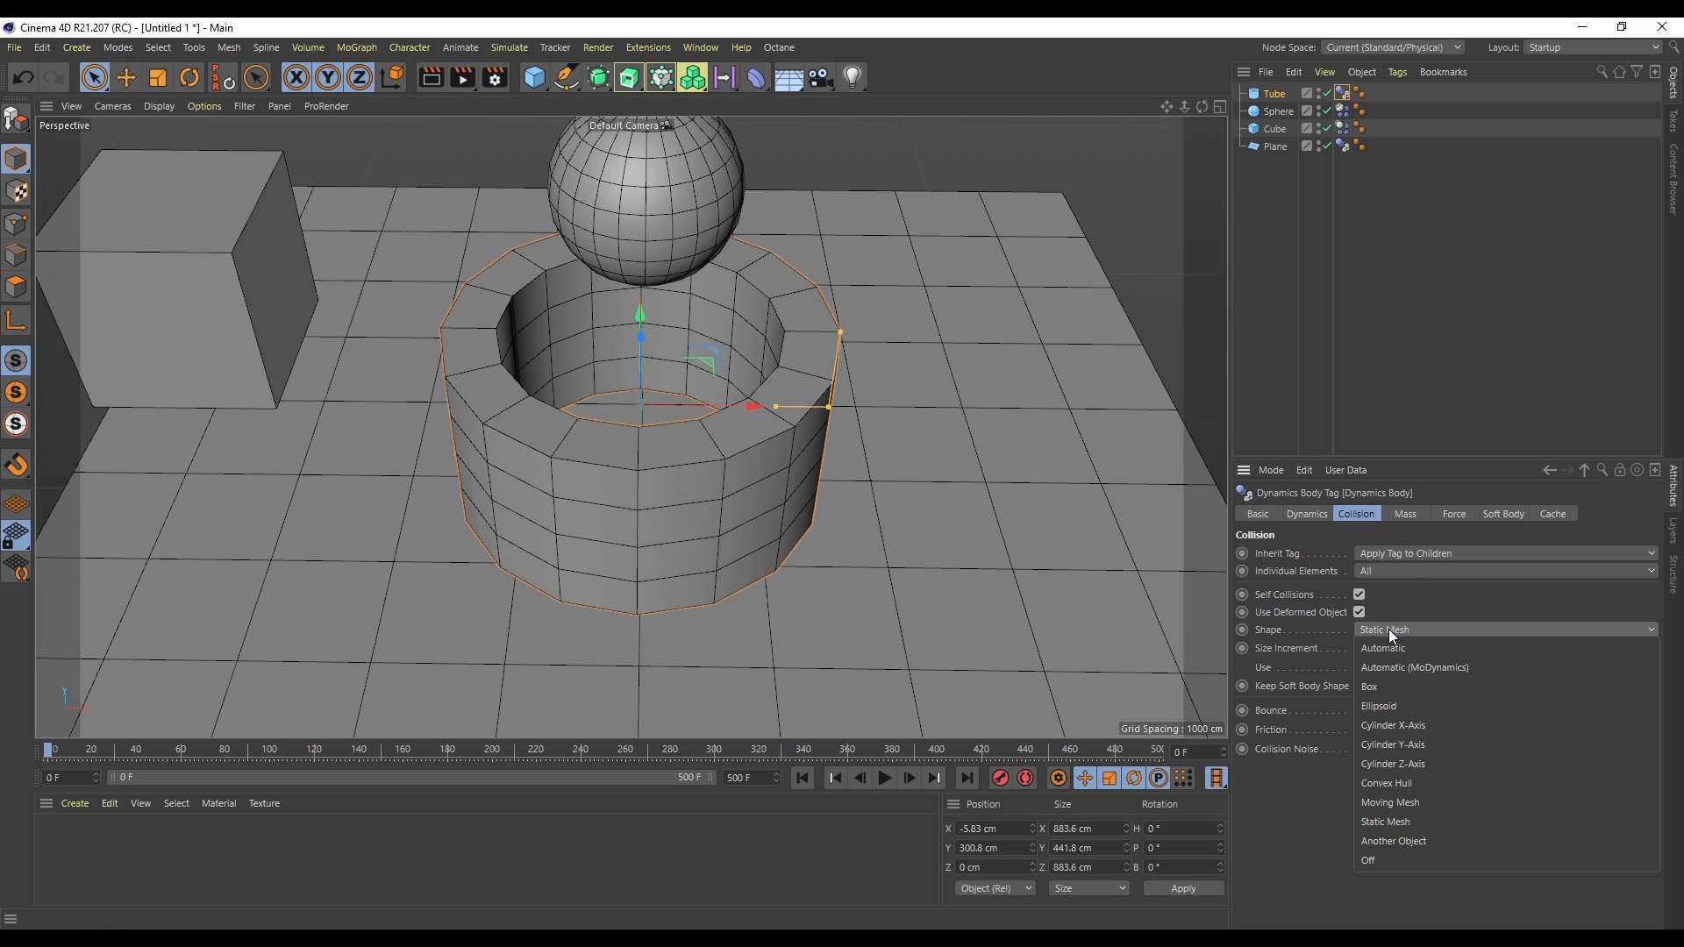
left_click(1418, 804)
left_click(885, 778)
- Raise the cube above the plane to about 481 cm and shift it to about X 244 cm
left_click_drag(718, 406, 772, 456)
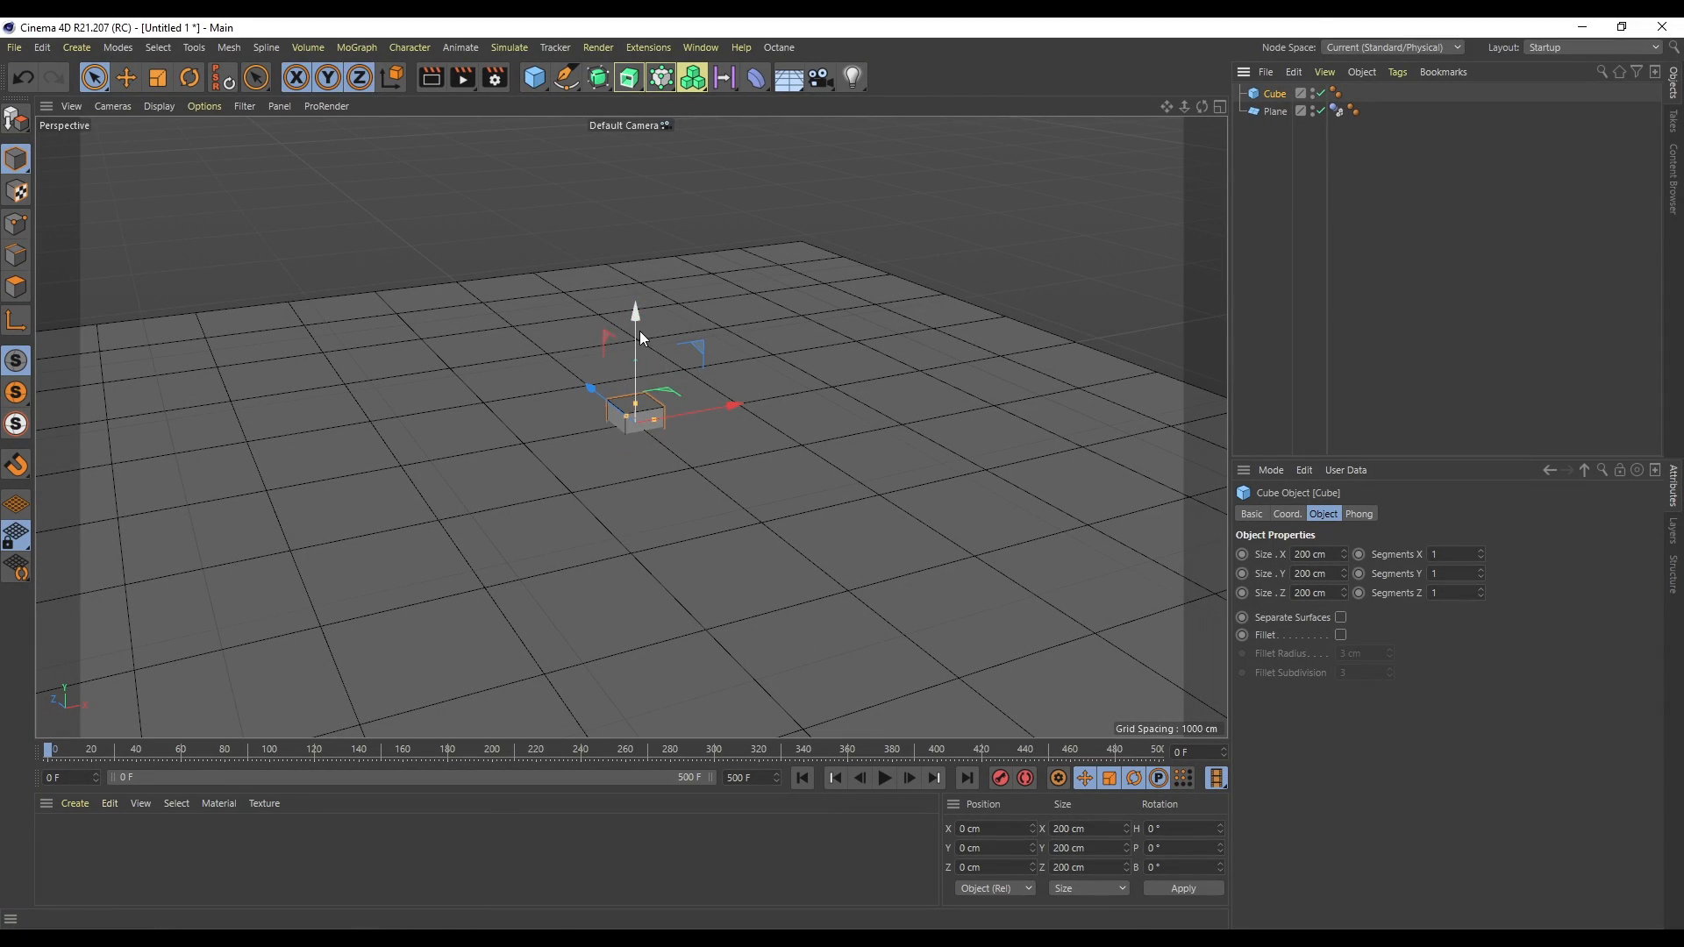
left_click_drag(640, 333, 635, 228)
left_click_drag(729, 307, 779, 300)
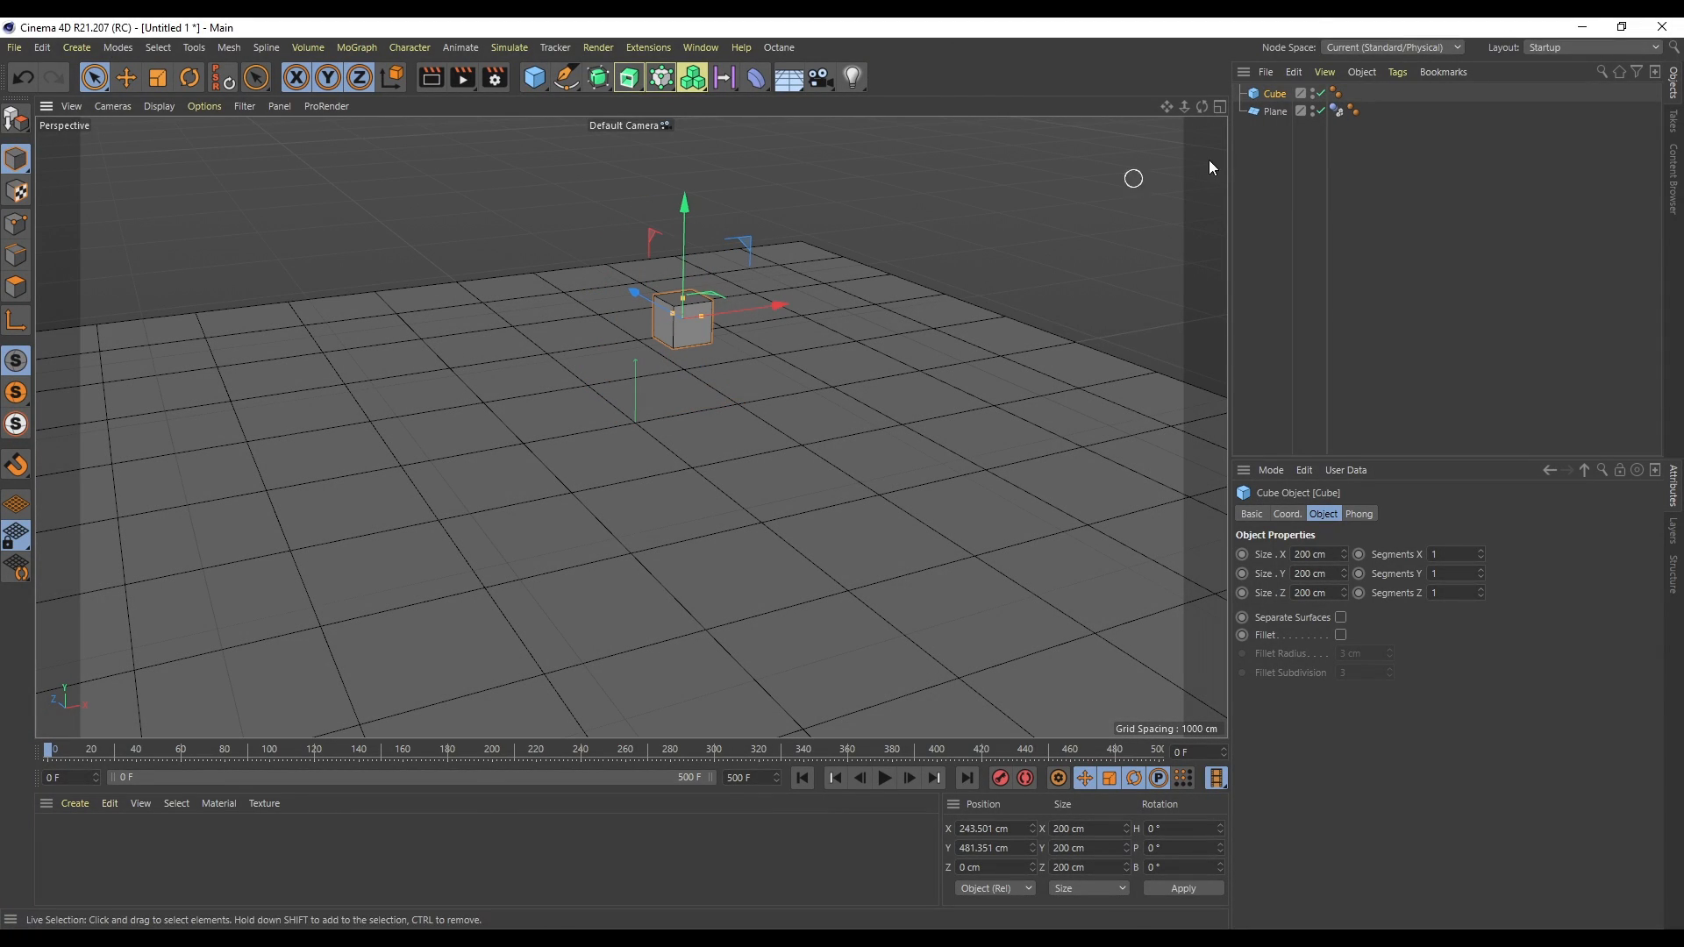
- Add a Rigid Body simulation tag to the cube and open its collision settings
right_click(1276, 100)
mouse_move(1375, 320)
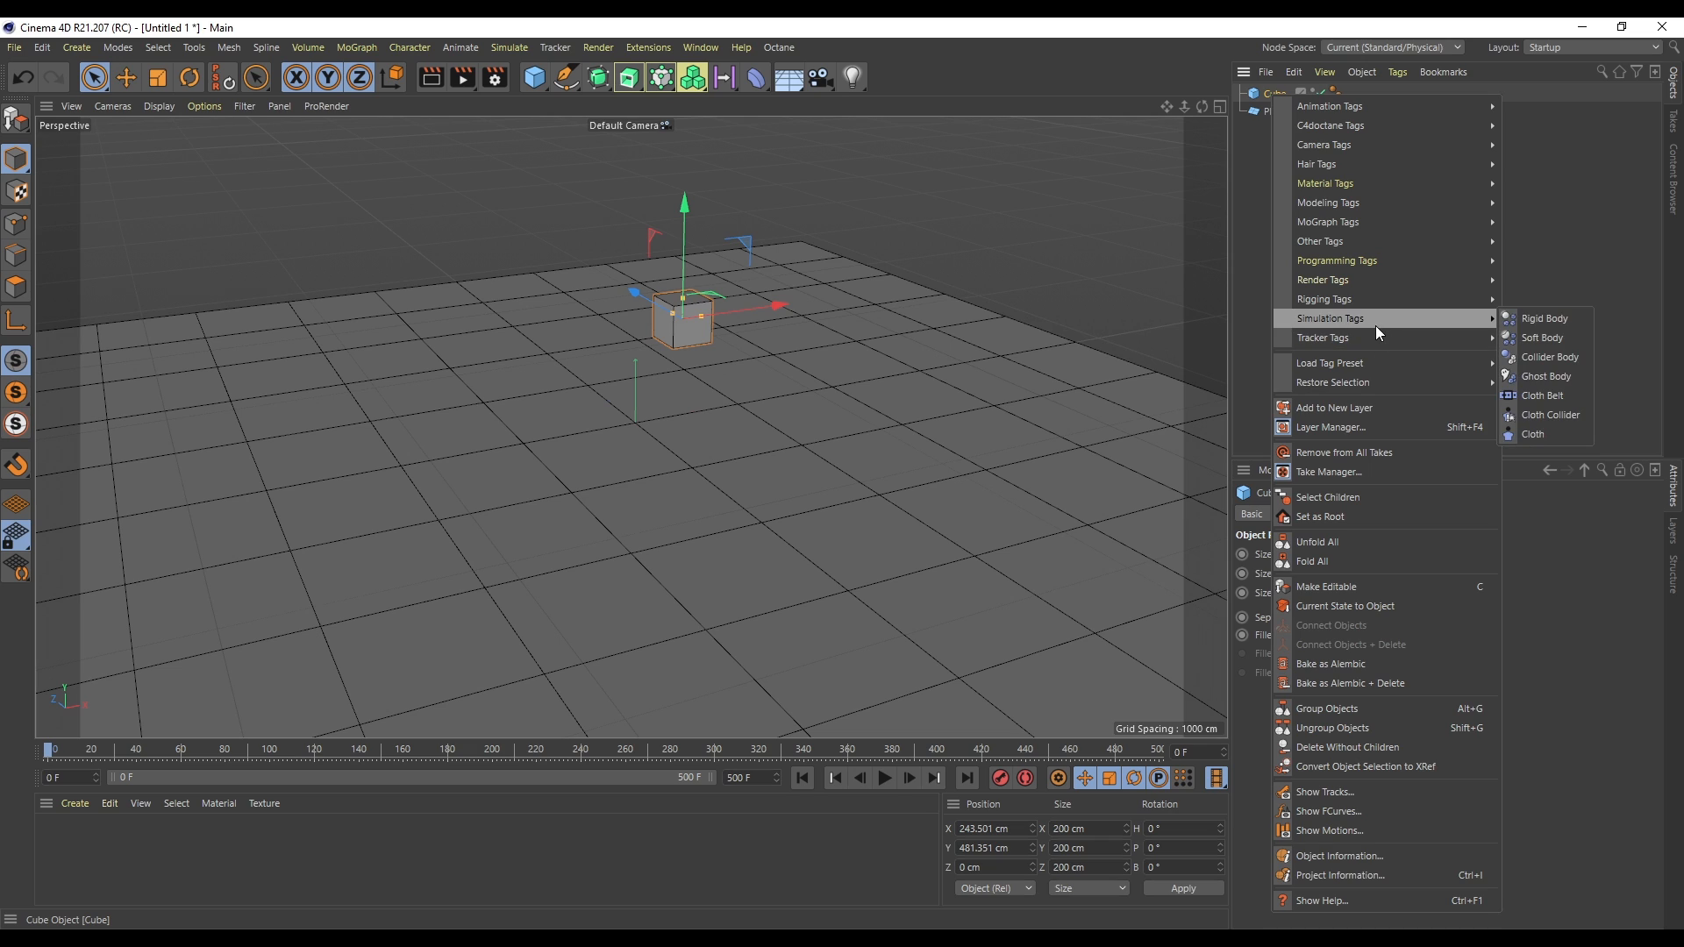
left_click(1544, 321)
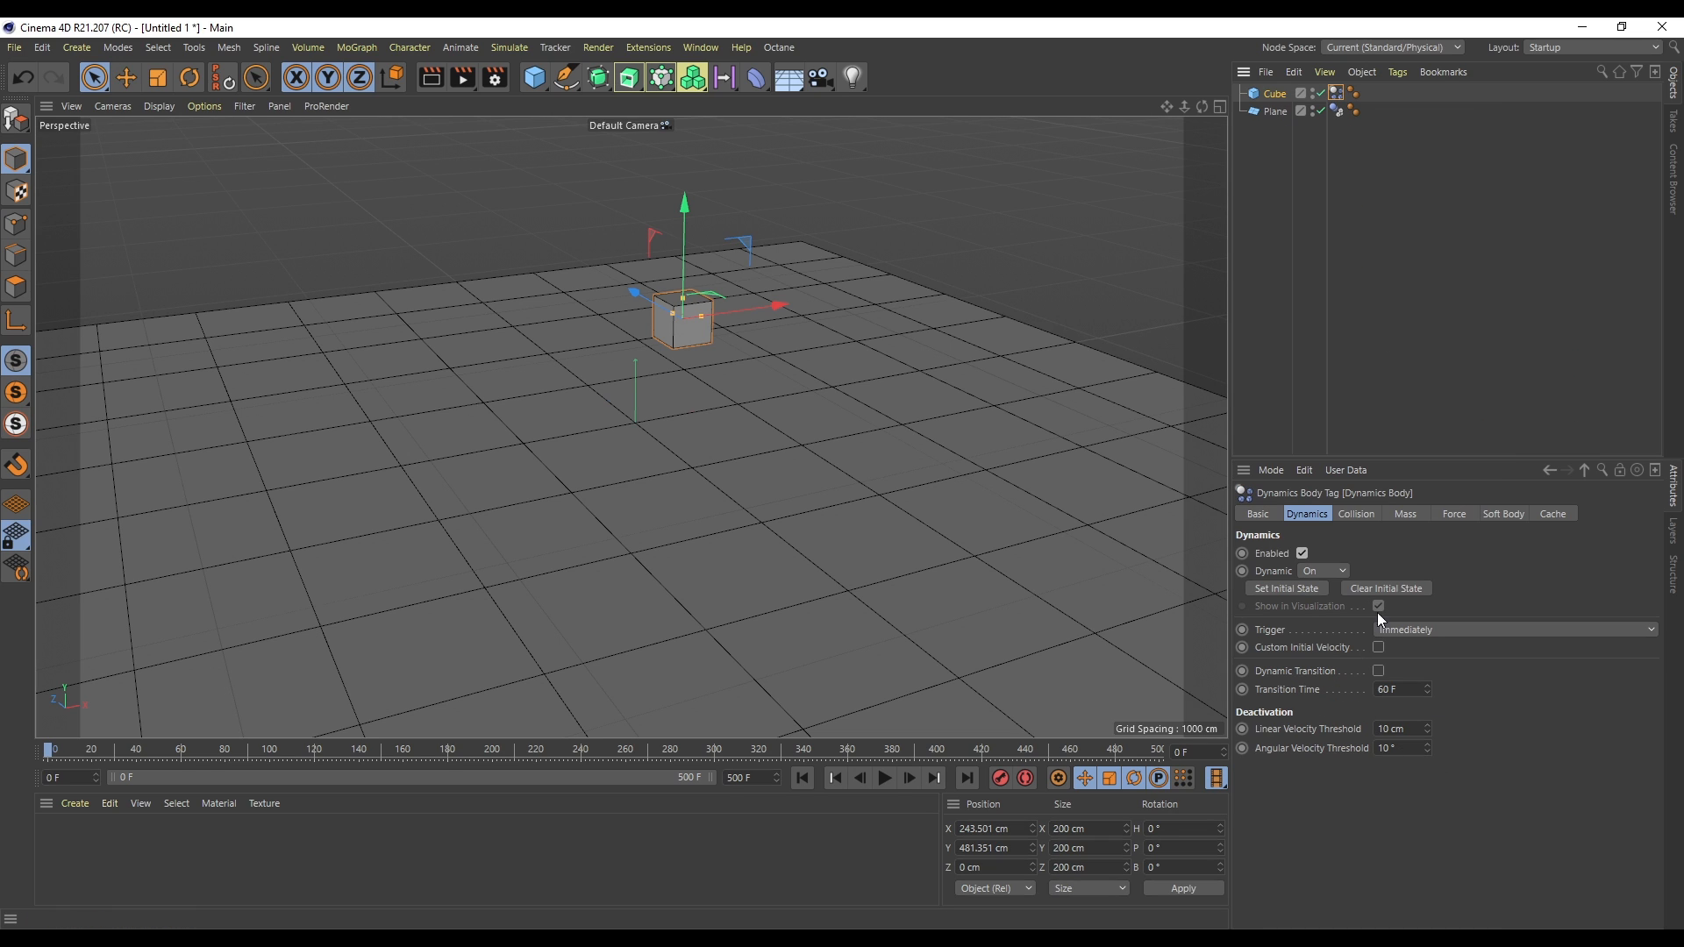
left_click(1357, 515)
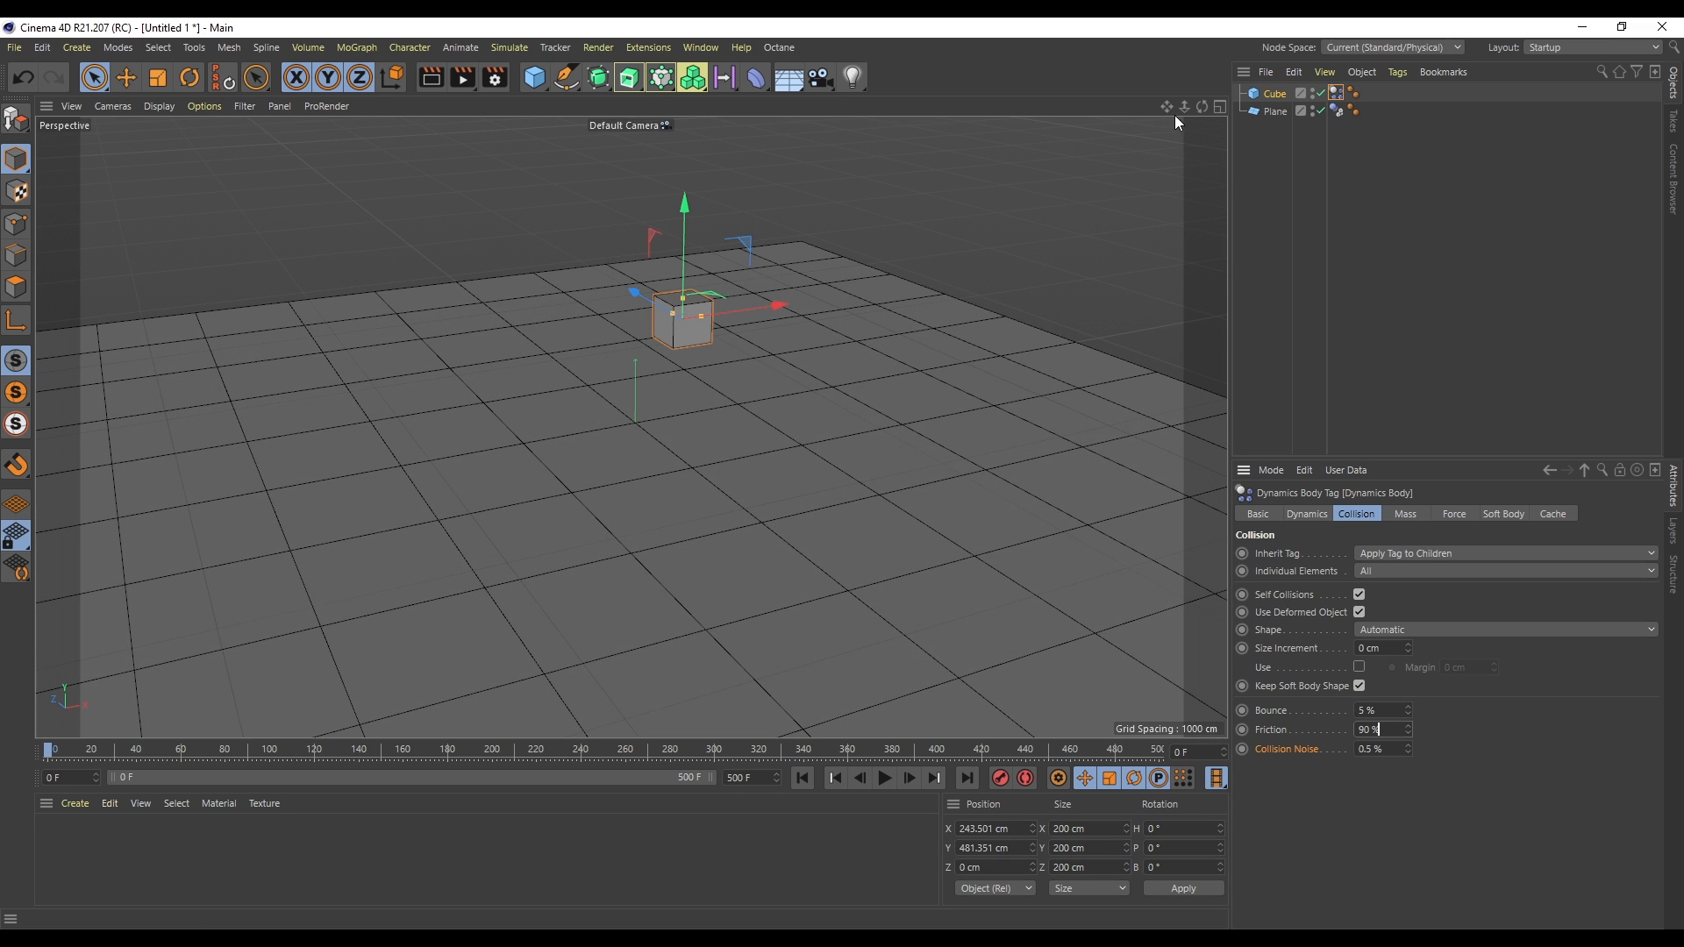
mouse_move(1184, 106)
left_mouse_down()
mouse_move(1158, 119)
mouse_move(1191, 109)
left_mouse_up()
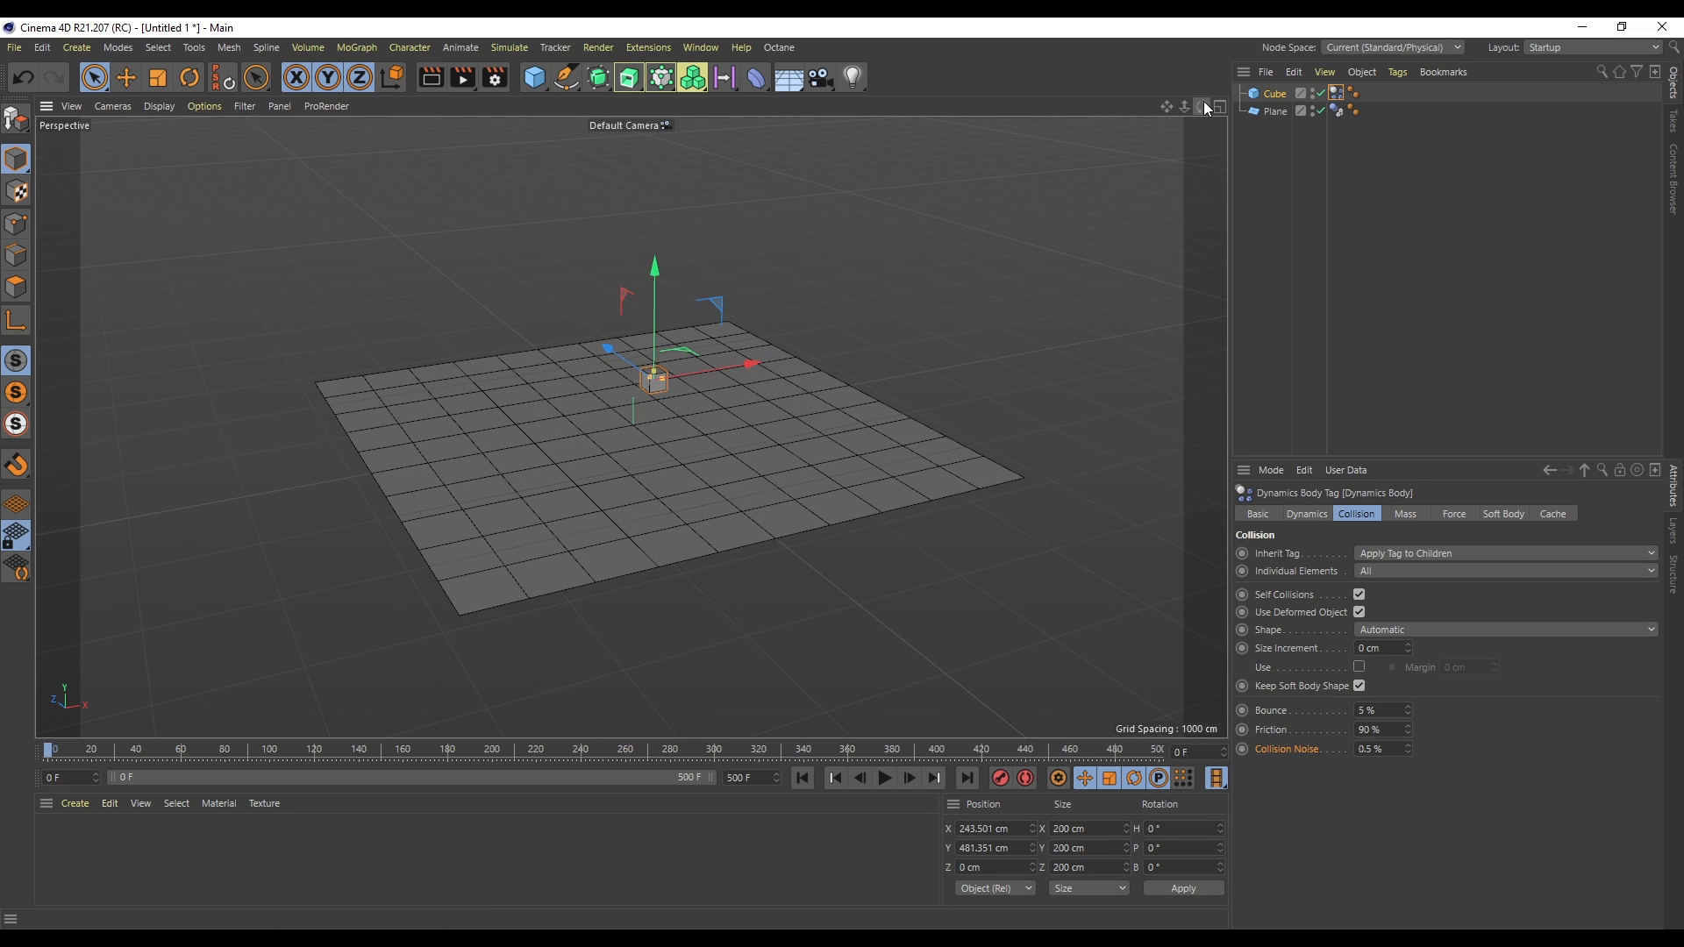
- Tilt the plane slightly by rotating it
left_click(802, 454)
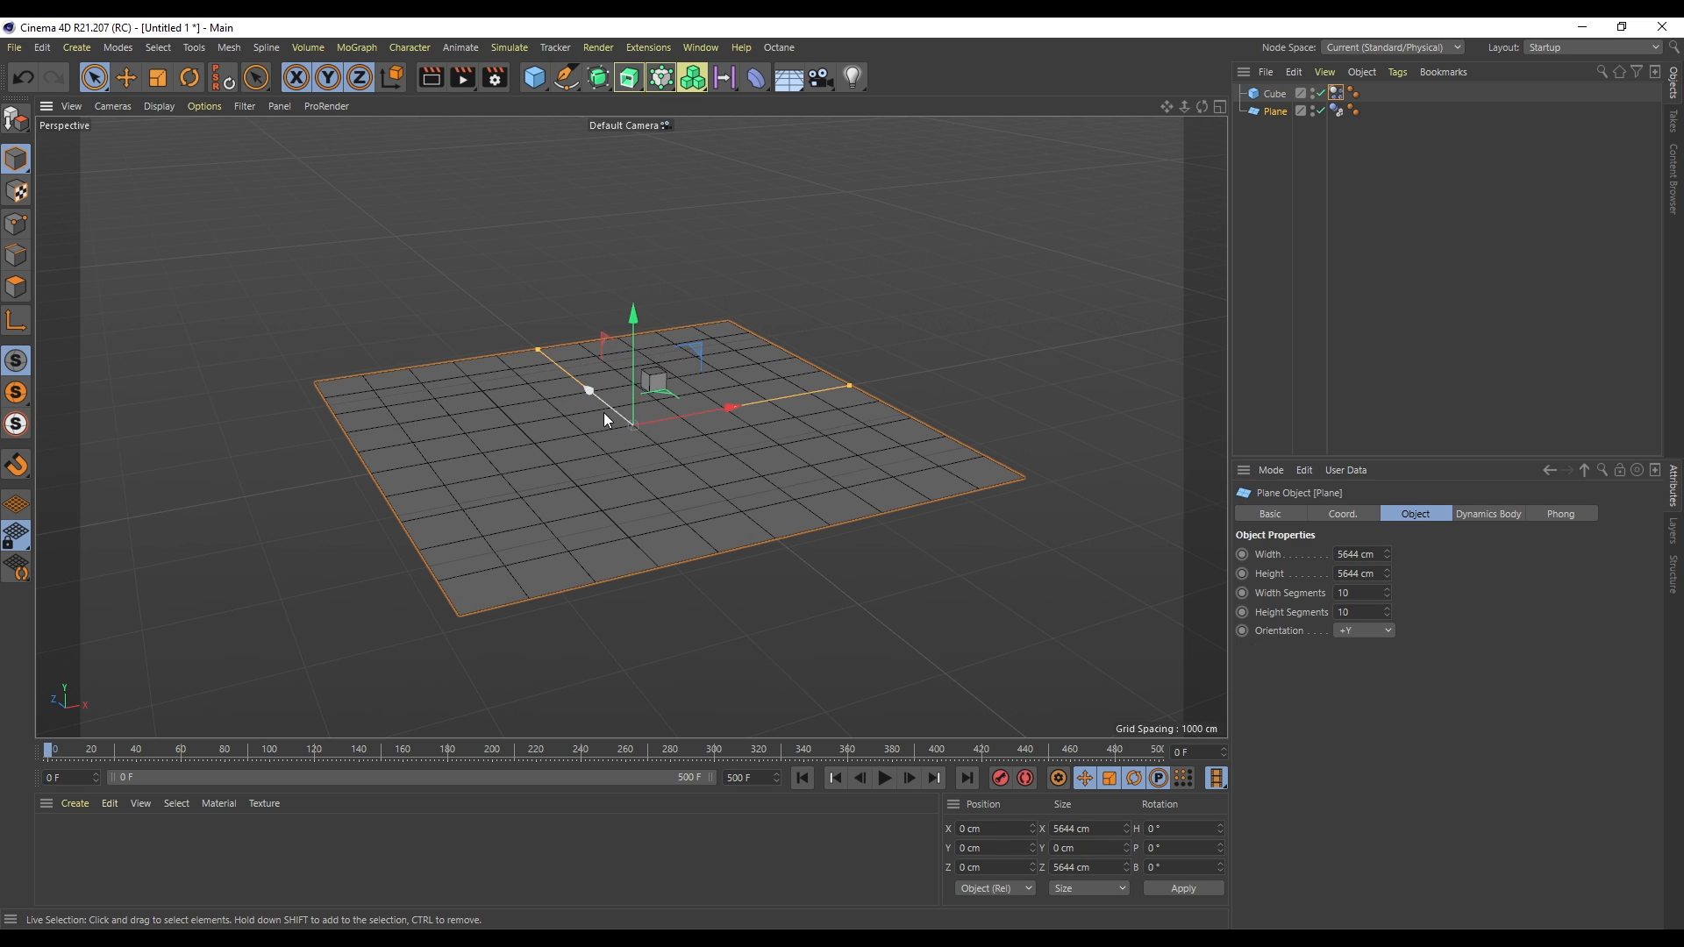
key("r")
left_click_drag(603, 373, 591, 399)
- Select the cube, play the simulation, and return to the first frame
left_click(1275, 95)
key("space")
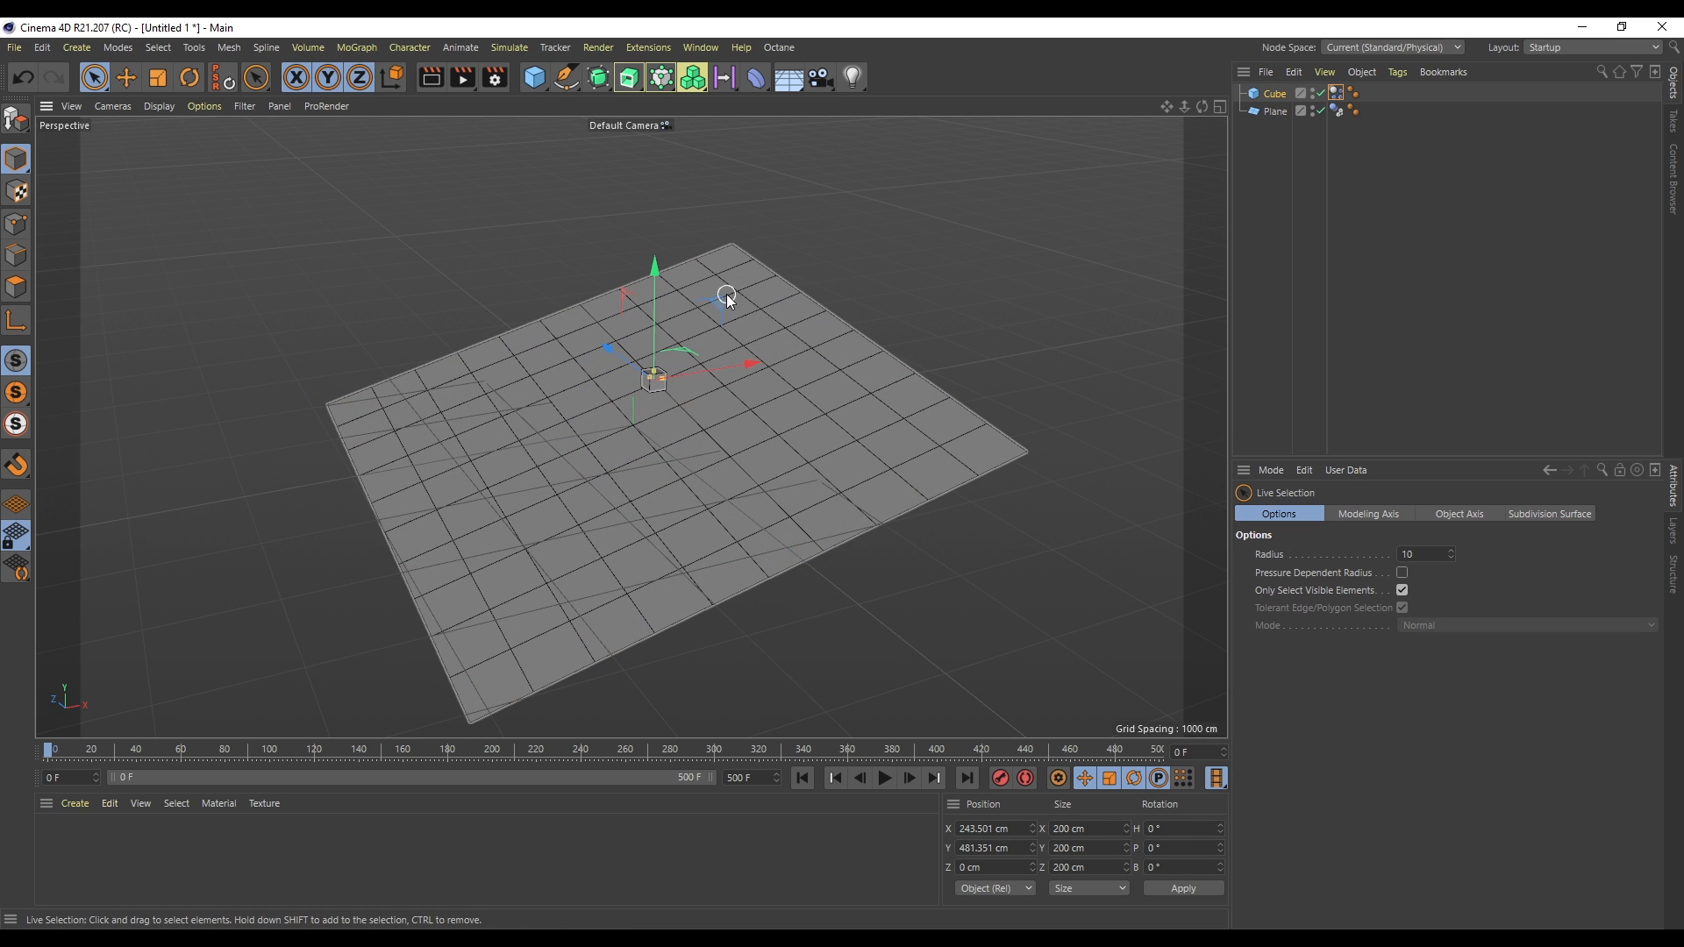
left_click_drag(719, 303, 837, 215)
left_click(884, 778)
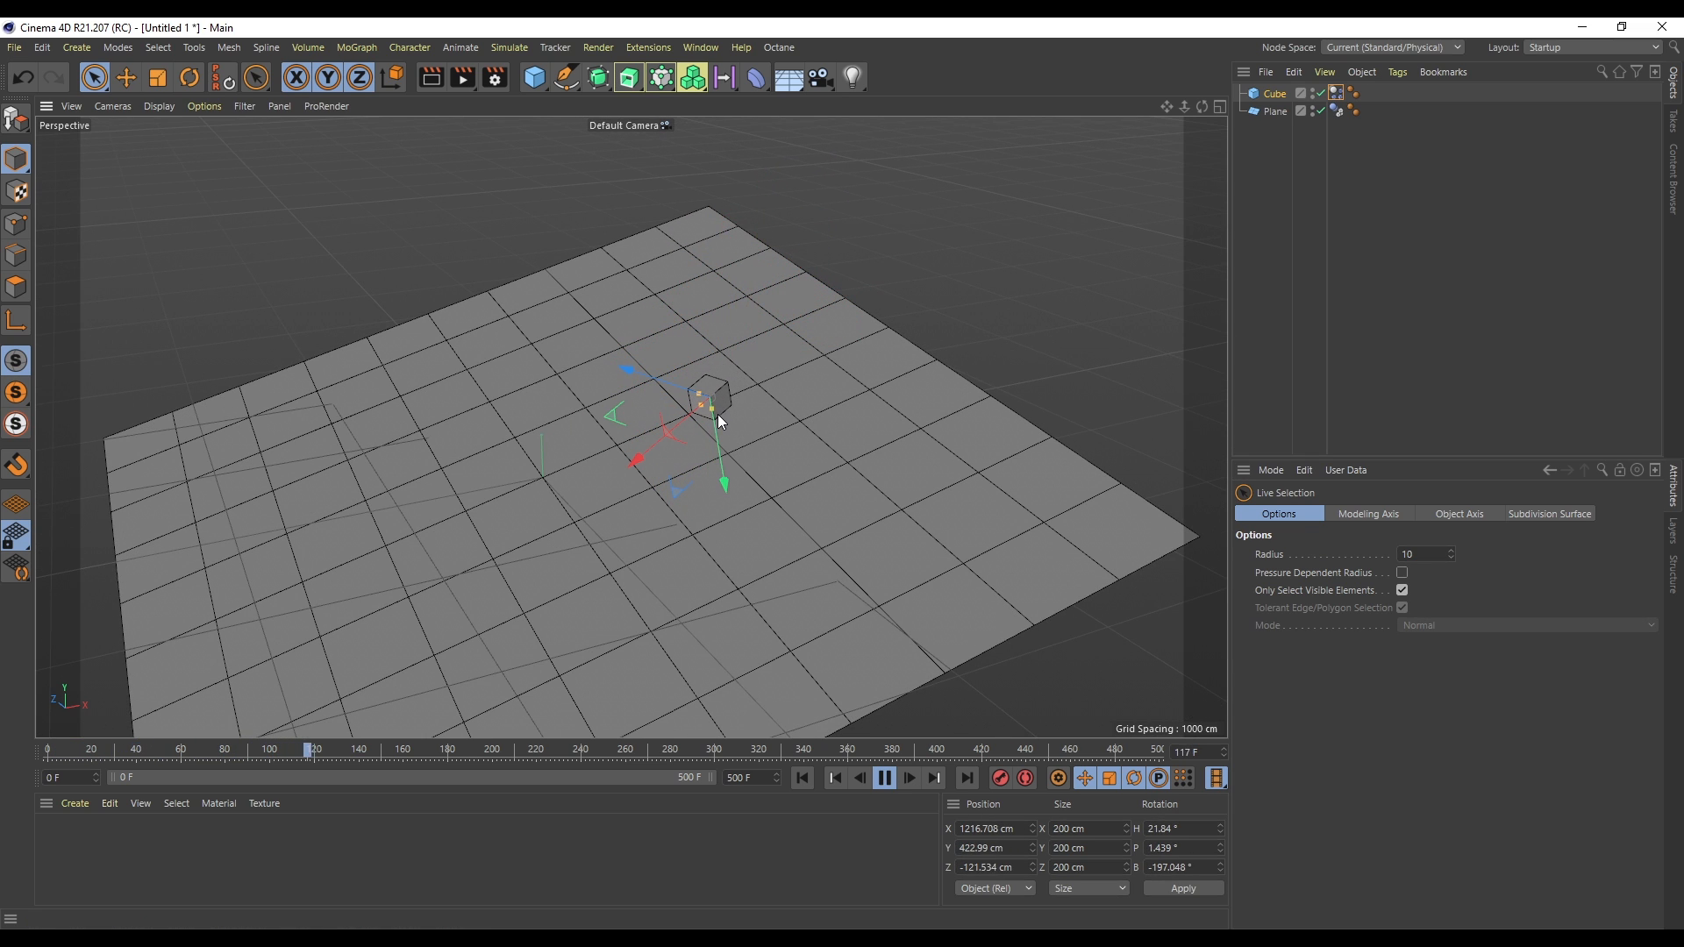
left_click(881, 780)
left_click(802, 779)
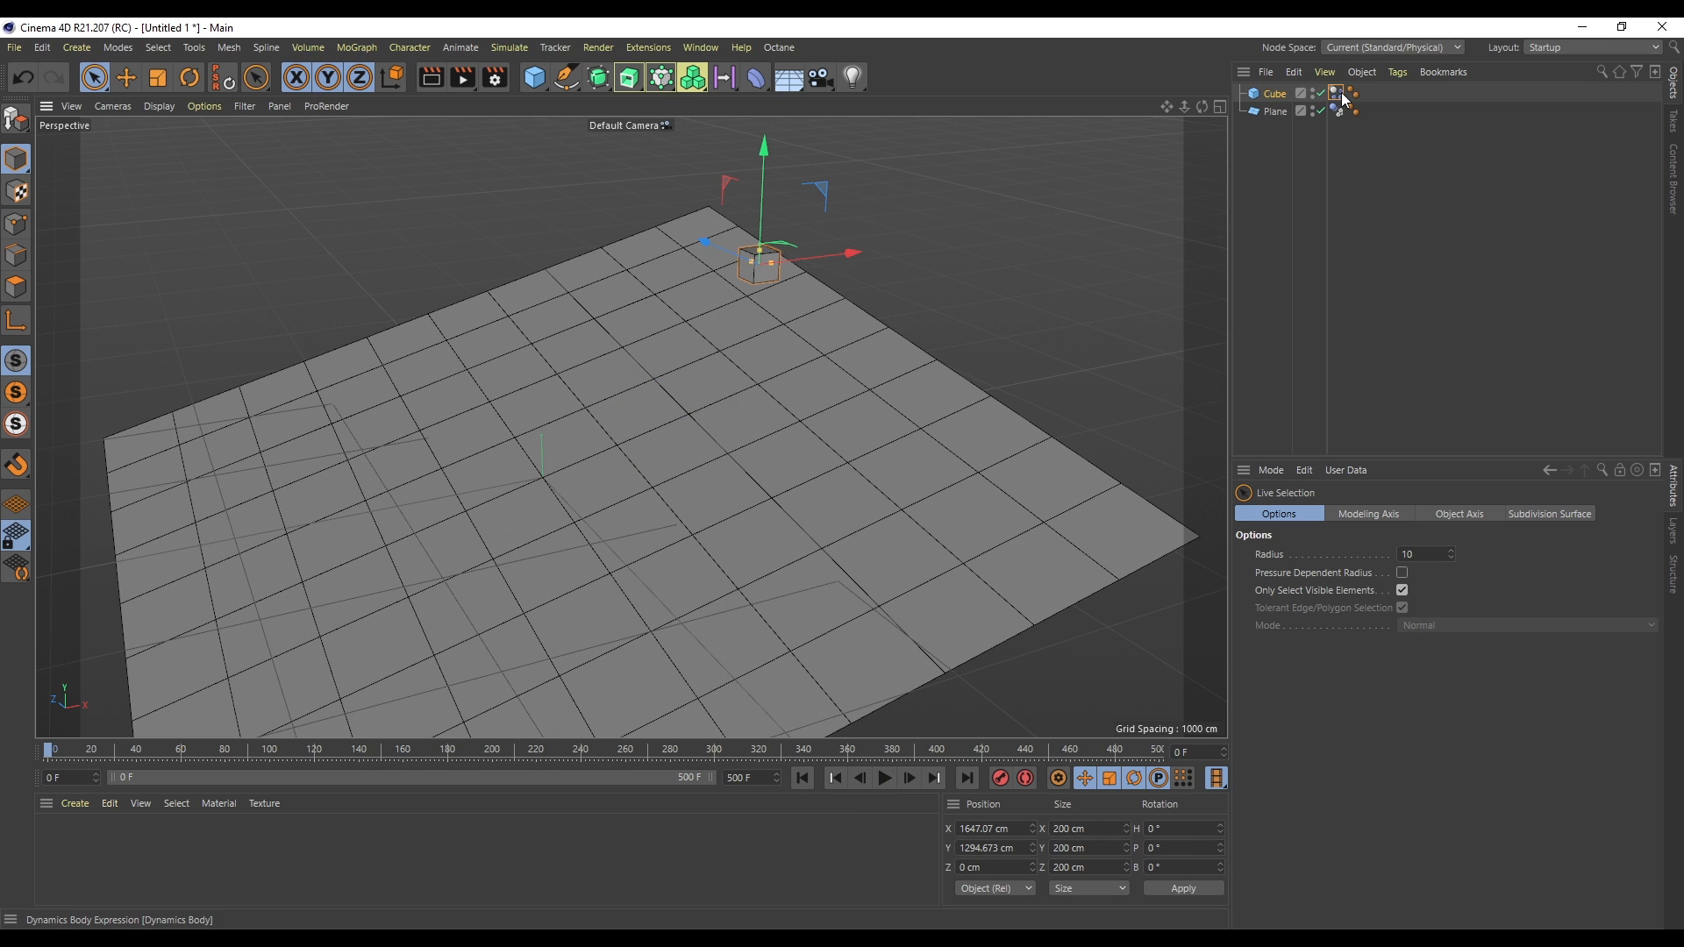
- Set the cube's collision friction to 10% and play the simulation
left_click(1343, 96)
type("10")
key("Return")
left_click(884, 778)
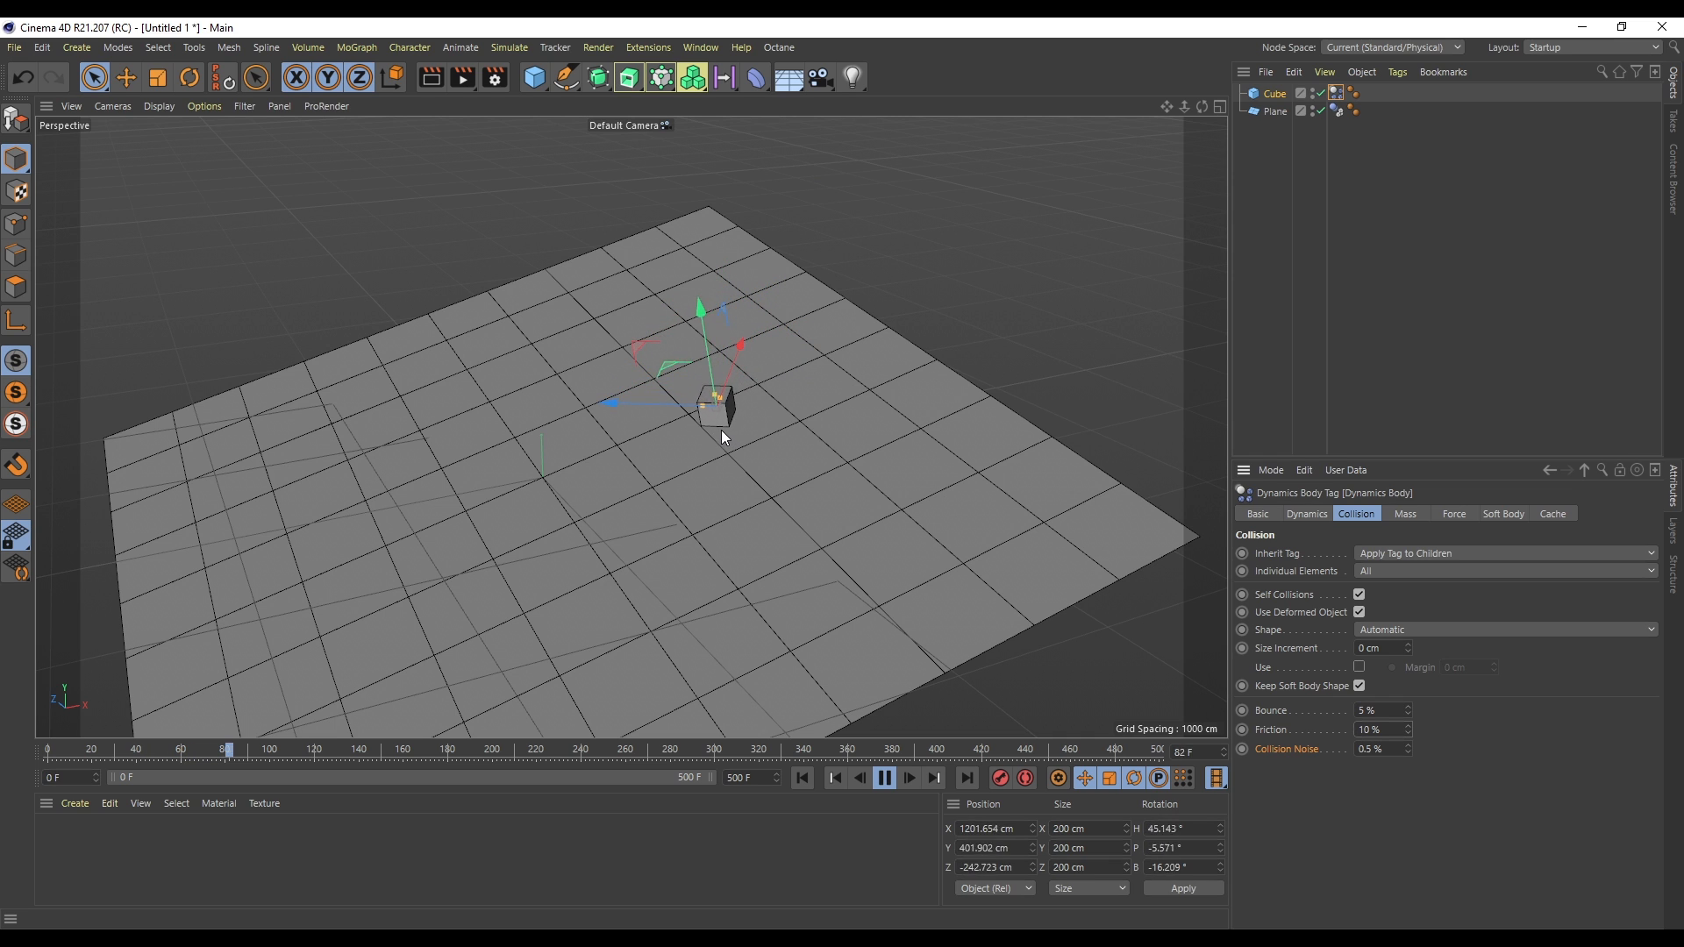
mouse_move(1166, 108)
left_mouse_down()
mouse_move(1193, 88)
mouse_move(1166, 108)
left_mouse_up()
- Set the plane collider's friction to 10% and rewind the simulation
left_click(1336, 110)
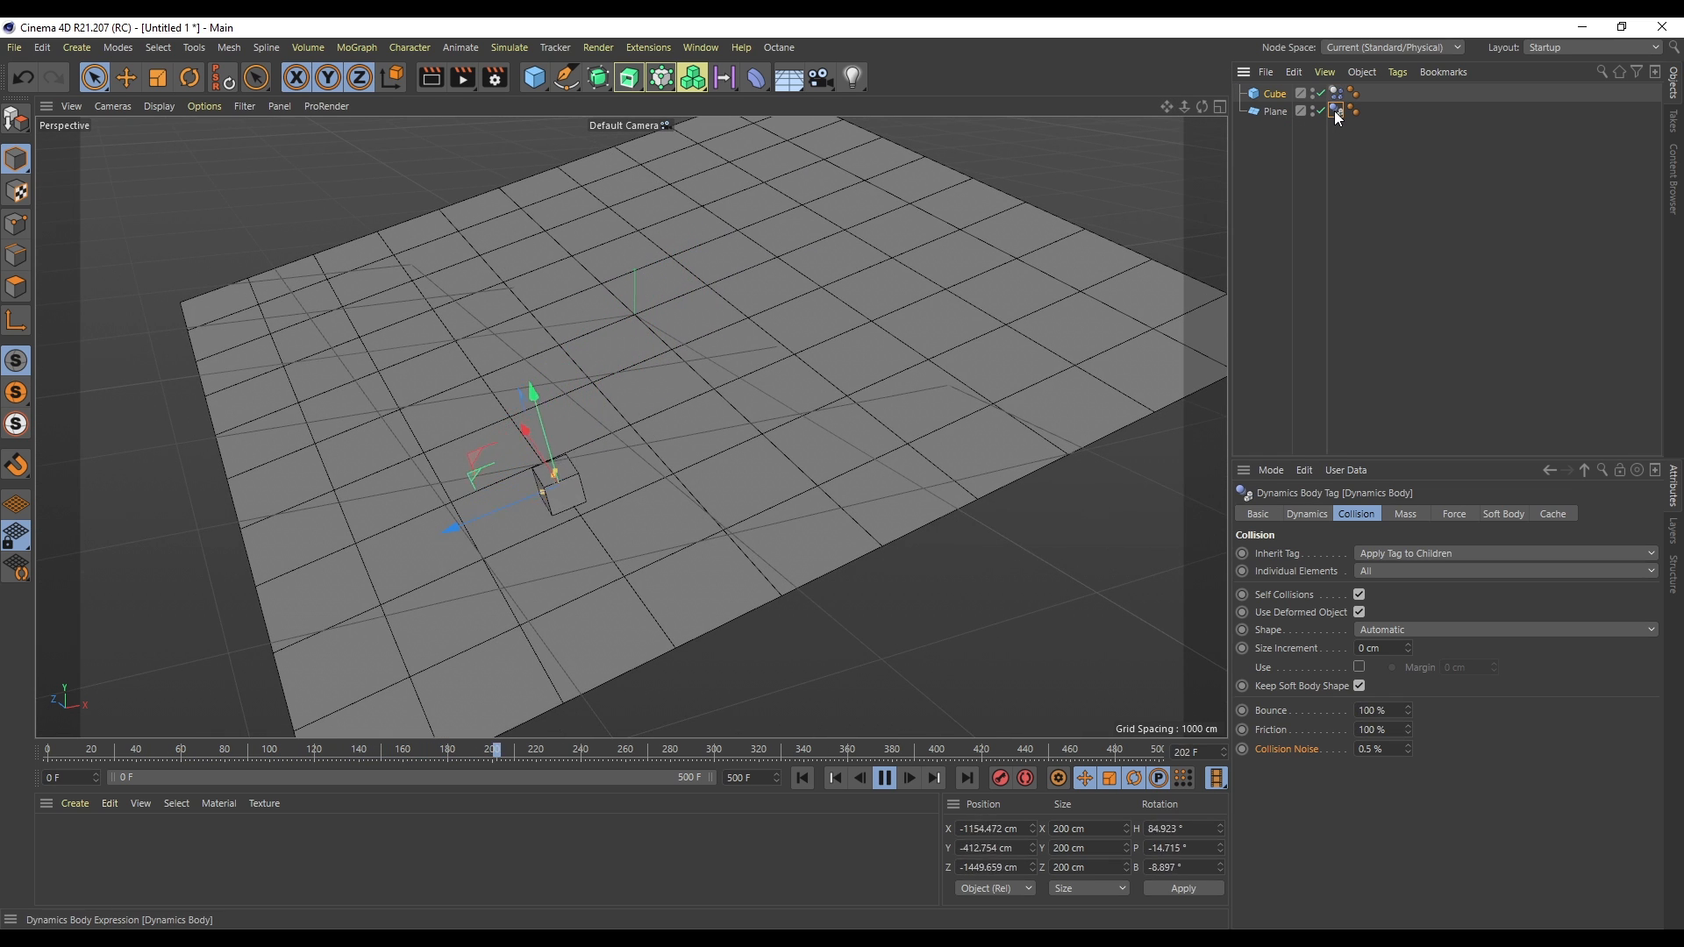
double_click(1397, 730)
type("10")
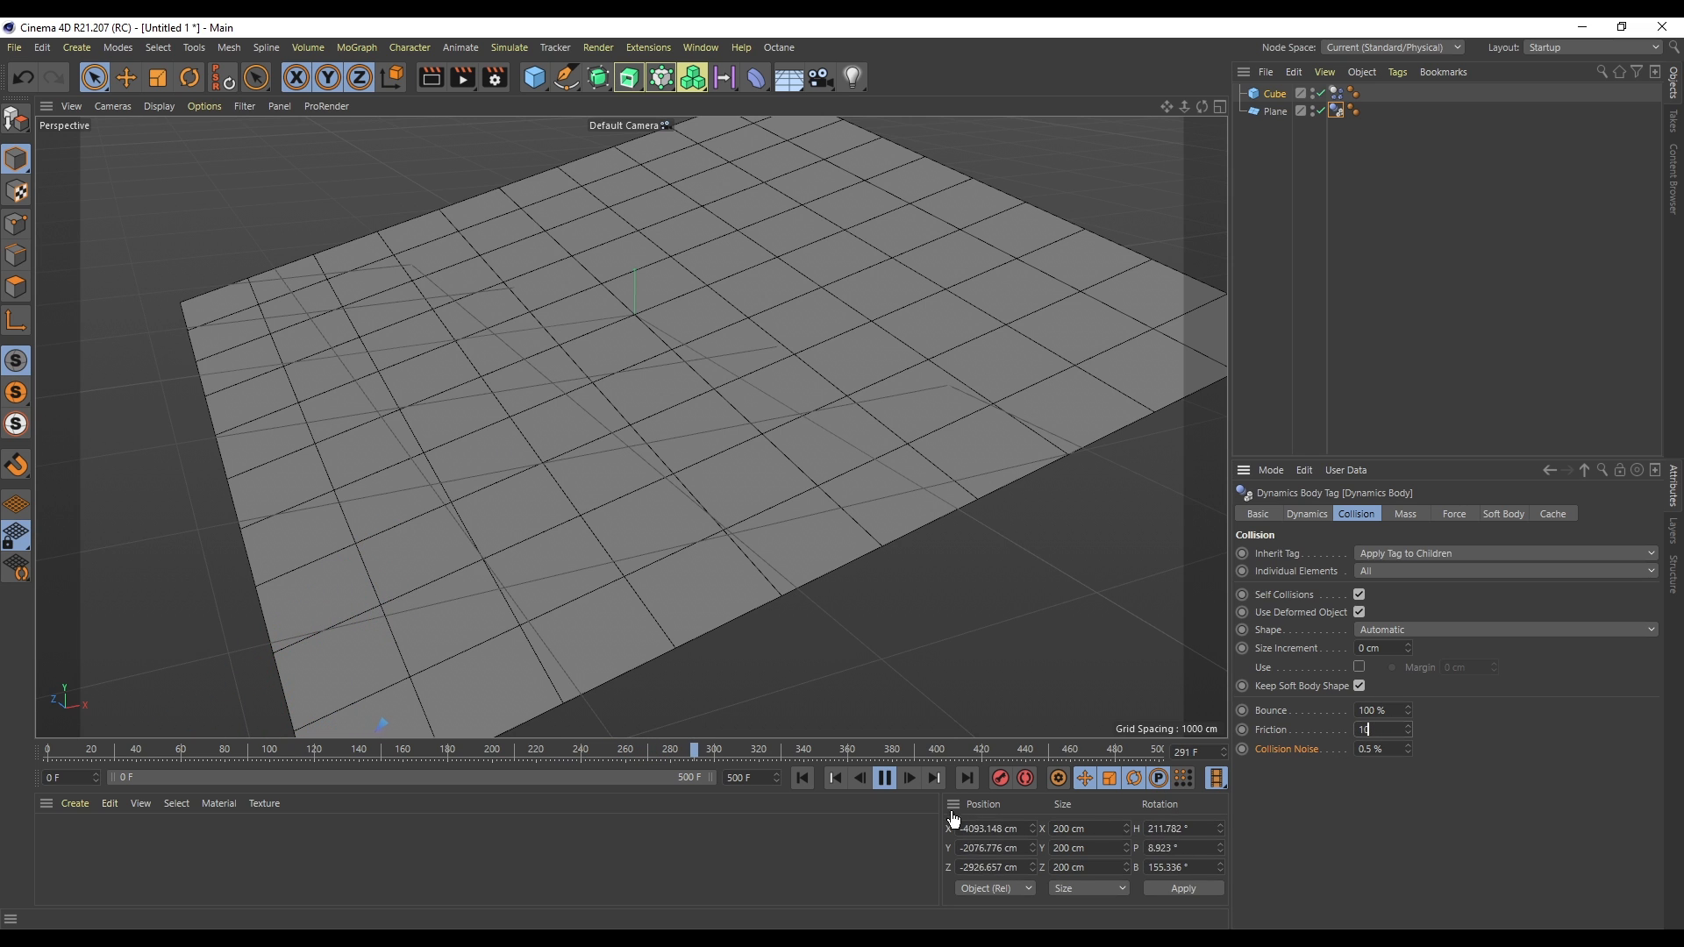
key("Return")
left_click(803, 778)
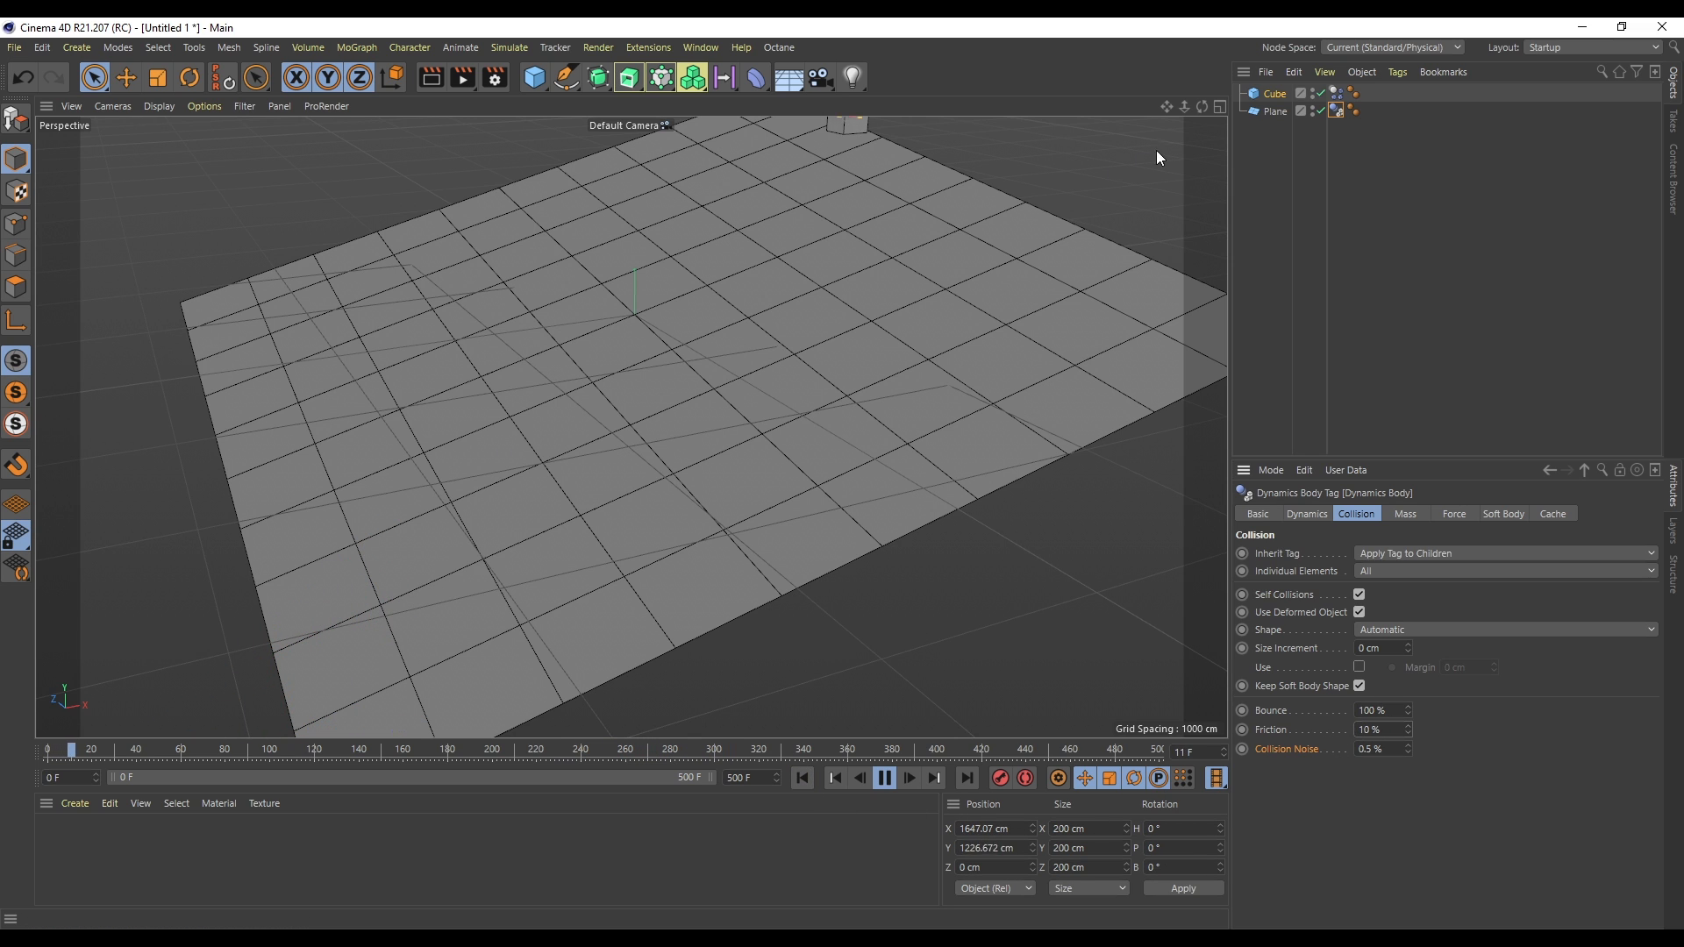
left_click_drag(1166, 108, 1108, 203)
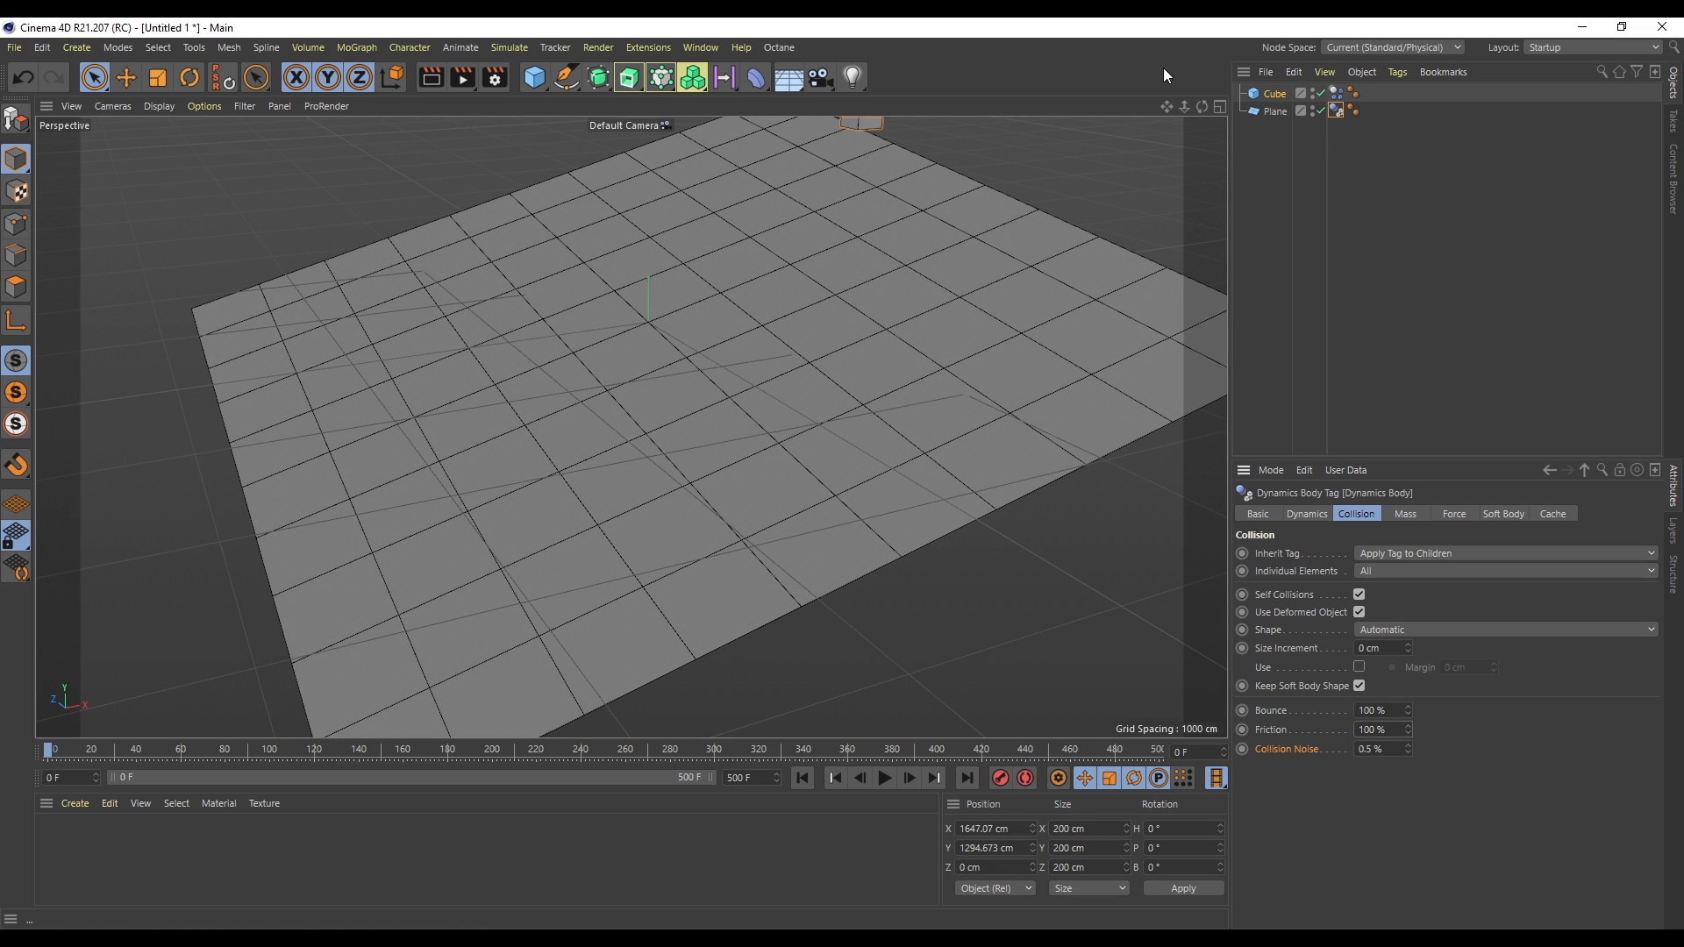
- Set the cube's collision bounce to 50% and play the simulation
left_click(1275, 93)
left_click(1336, 93)
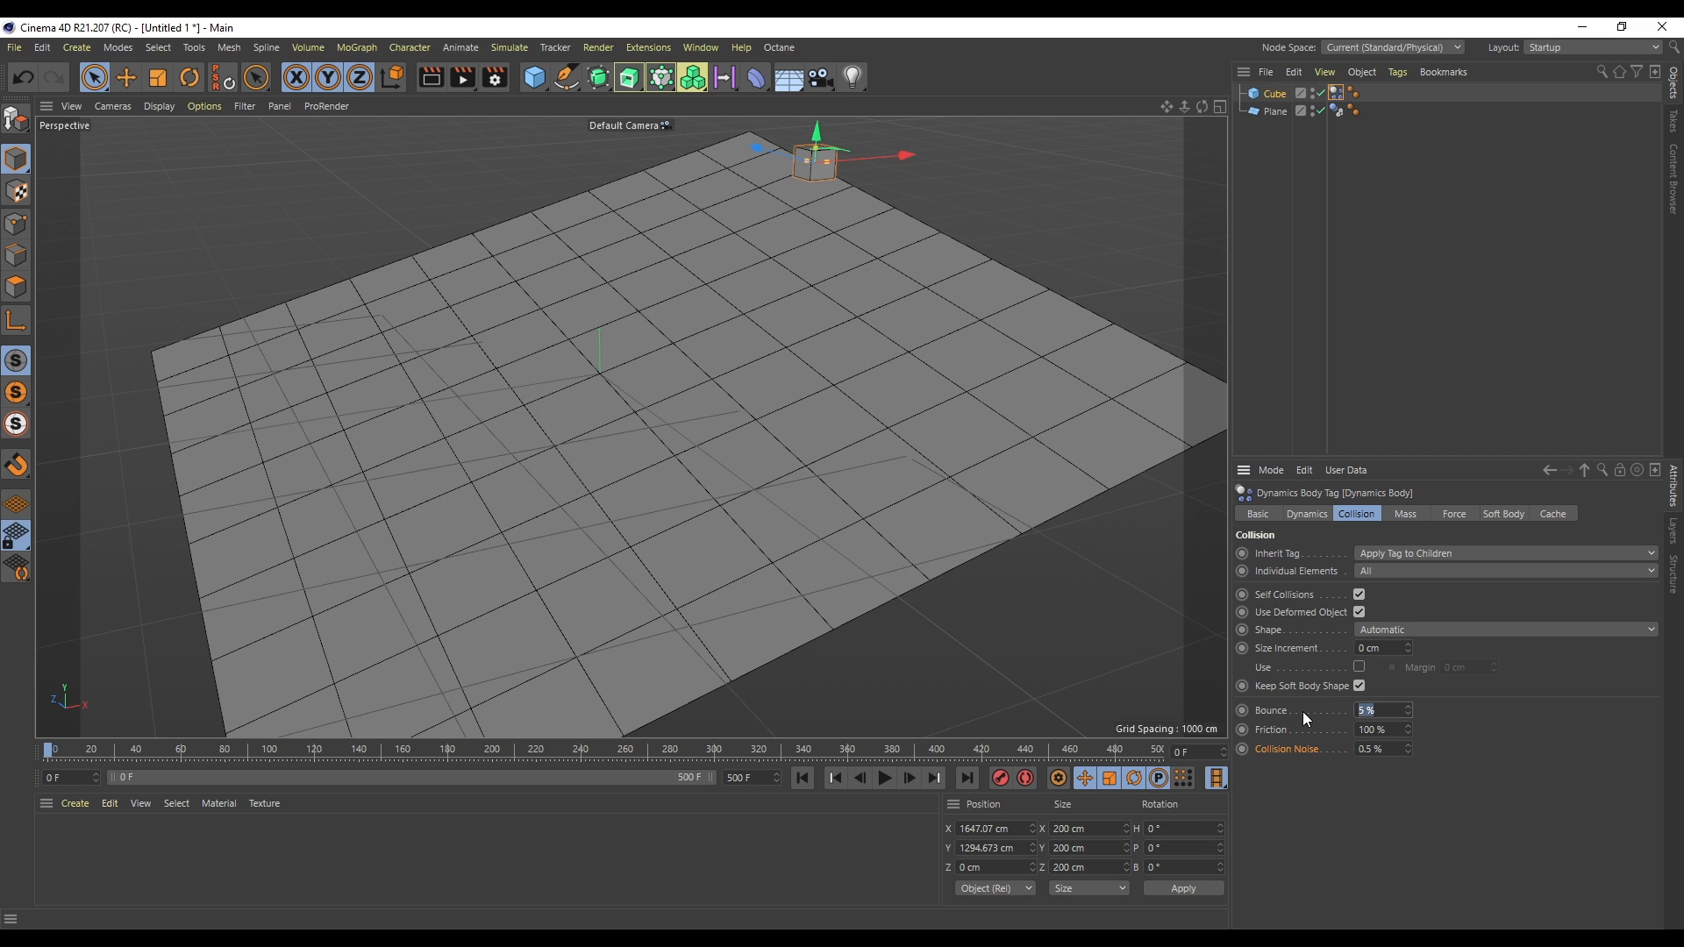
type("50")
left_click(884, 778)
left_click_drag(814, 134, 816, 88)
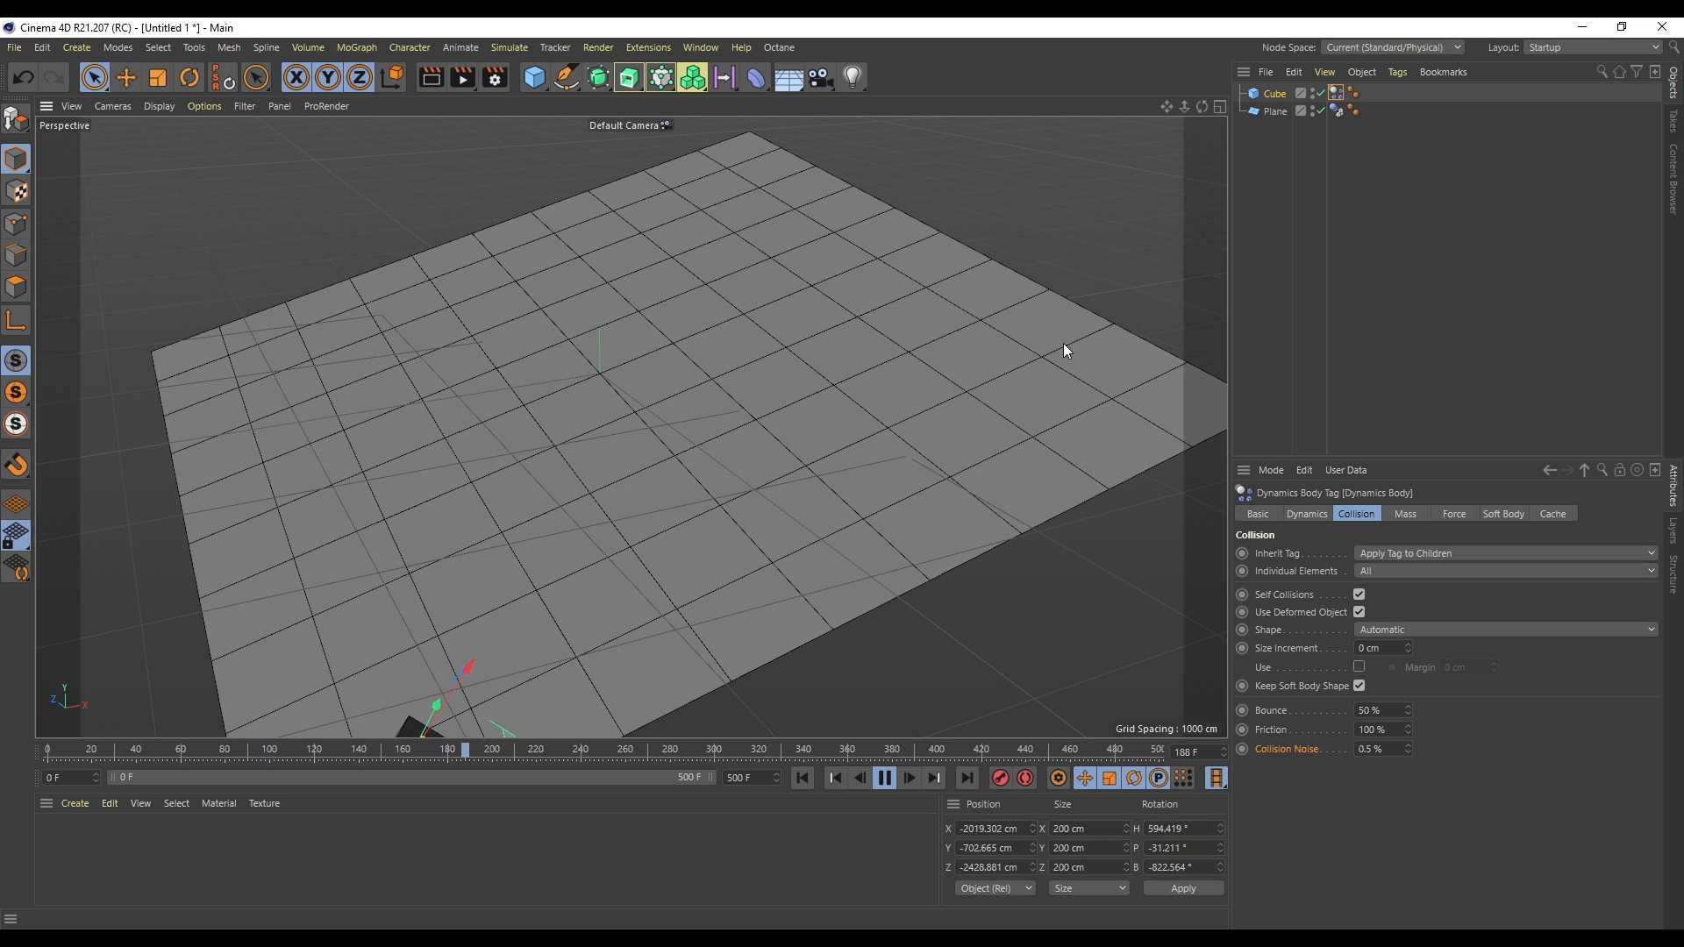
left_click(886, 778)
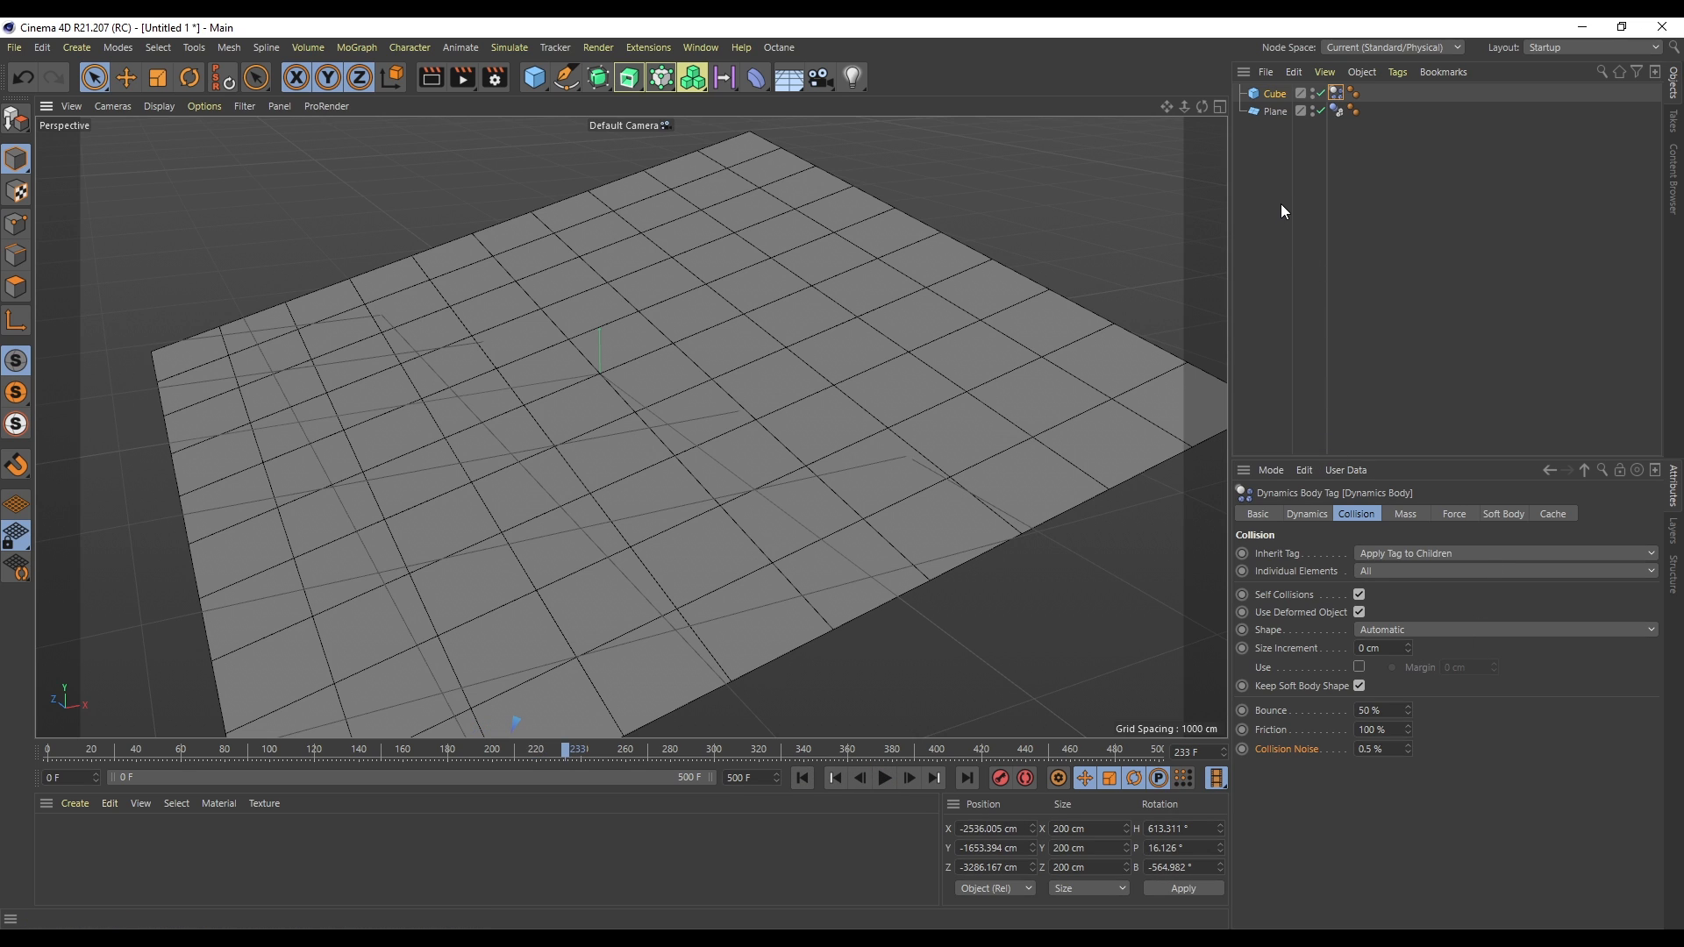
- Delete the cube from the scene
left_click(1271, 94)
key("Delete")
- Add a Sphere primitive and raise it to about 1261 cm above the plane
left_click(535, 77)
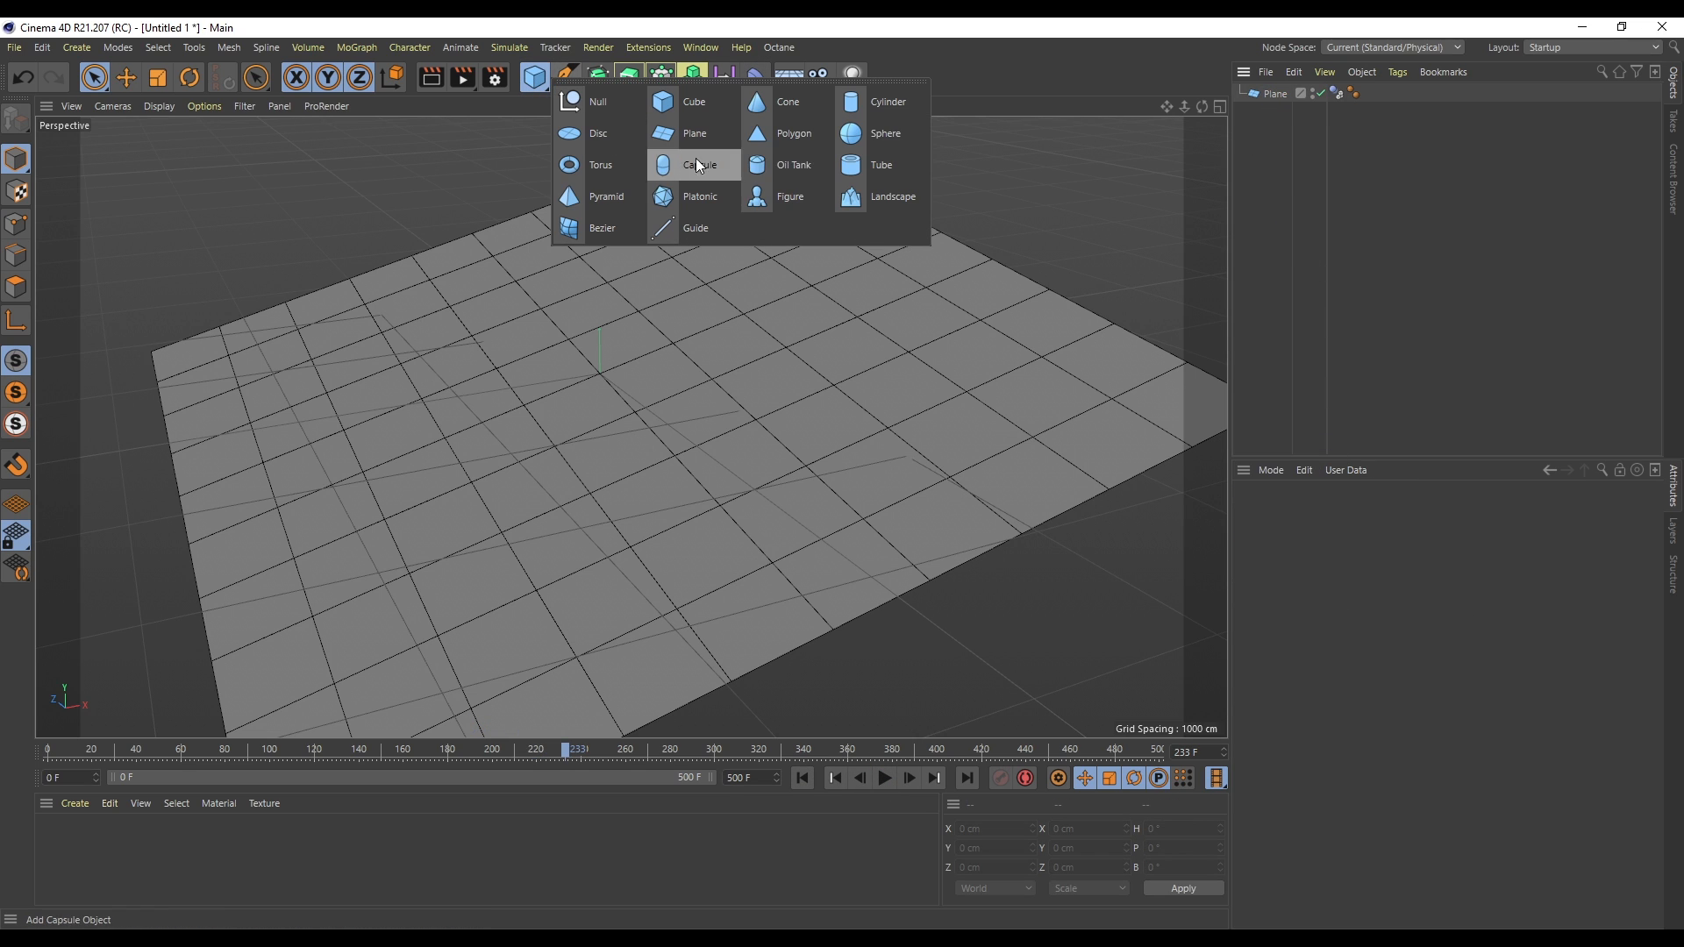
left_click(864, 139)
left_click_drag(600, 290, 600, 132)
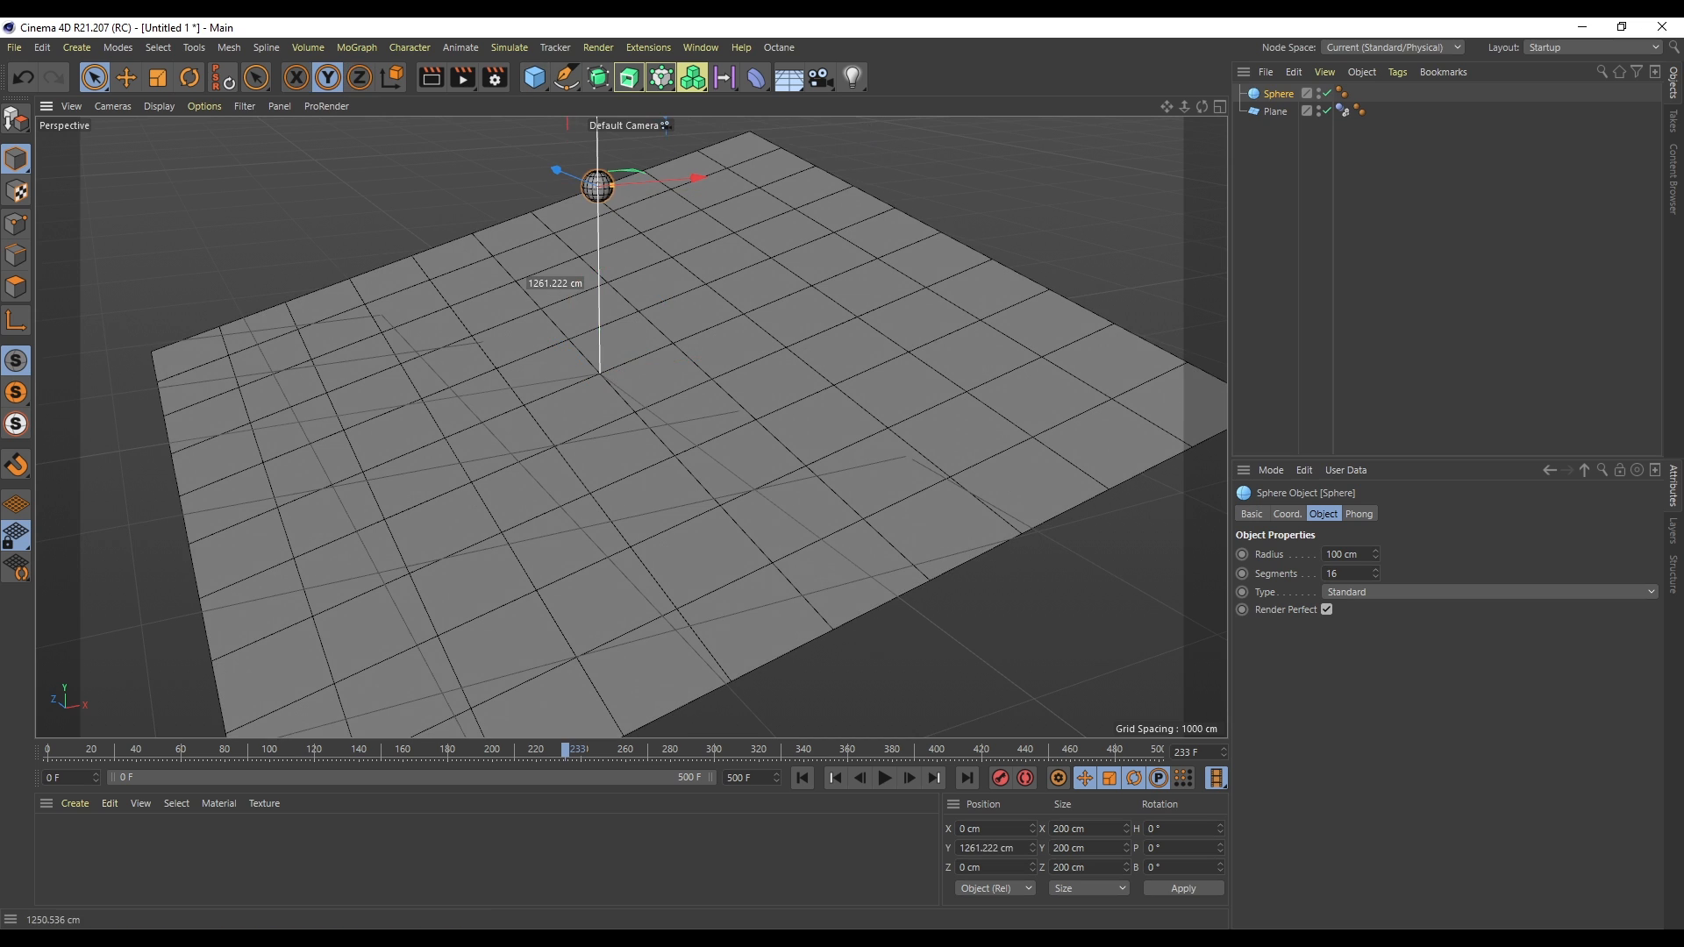
- Add a Rigid Body tag to the sphere
right_click(1277, 94)
mouse_move(1340, 304)
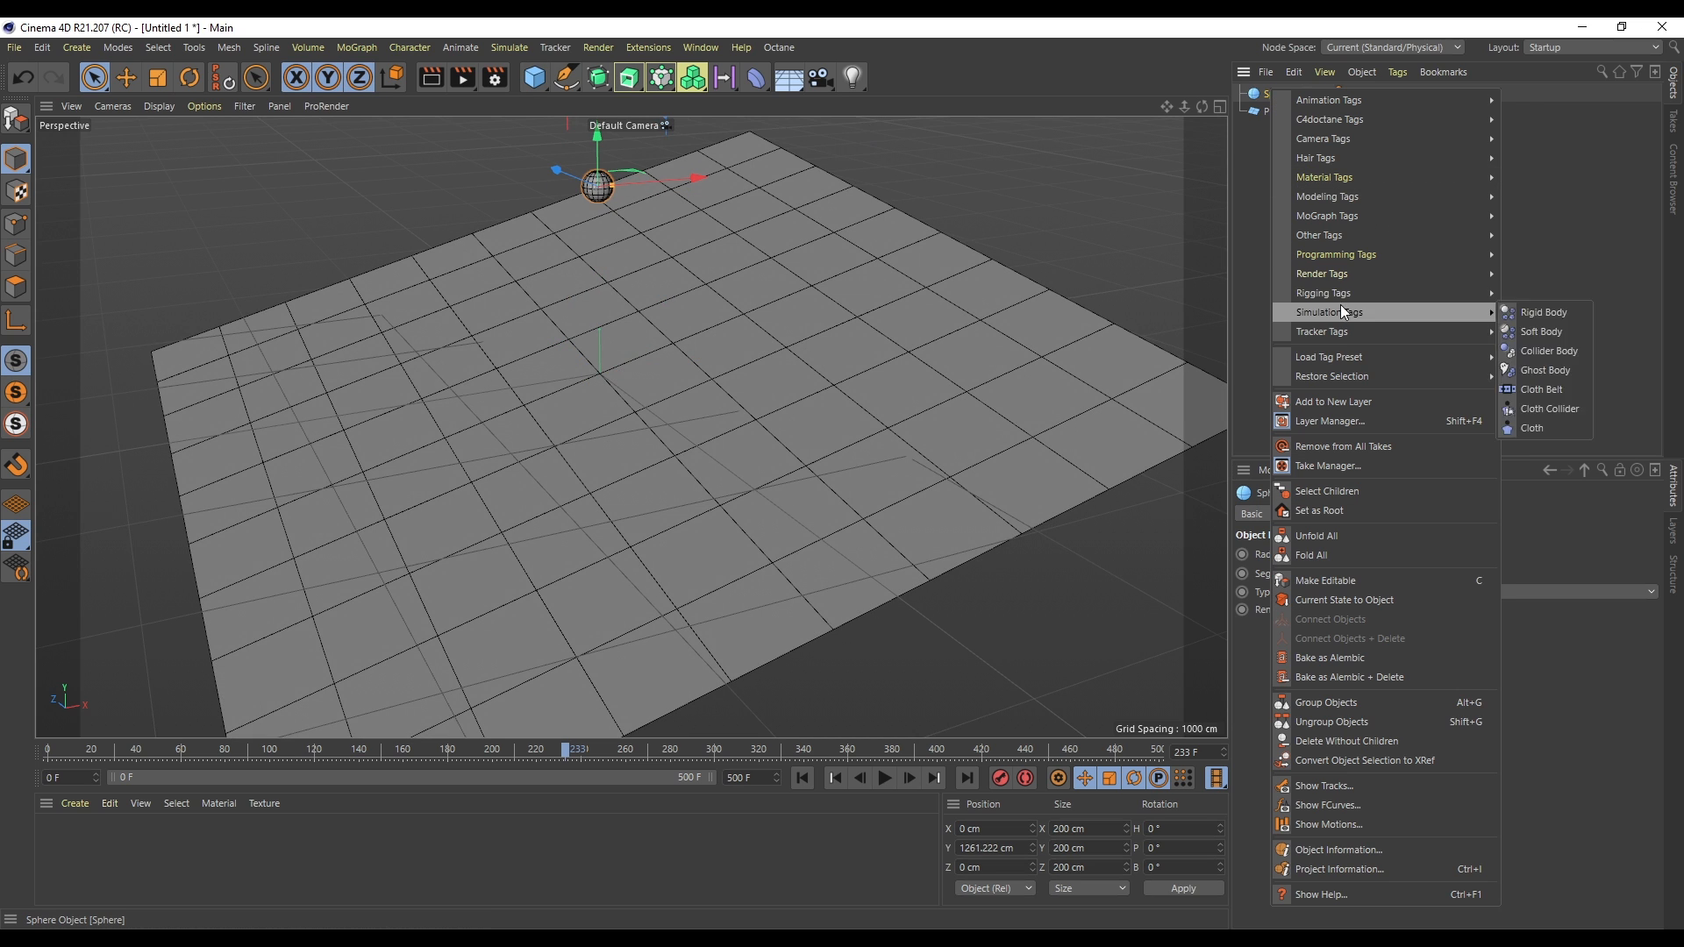
left_click(1558, 309)
- Reposition the sphere and duplicate it into three spheres spaced along a line, opening the third sphere's collision settings
left_click_drag(722, 184, 744, 178, "alt")
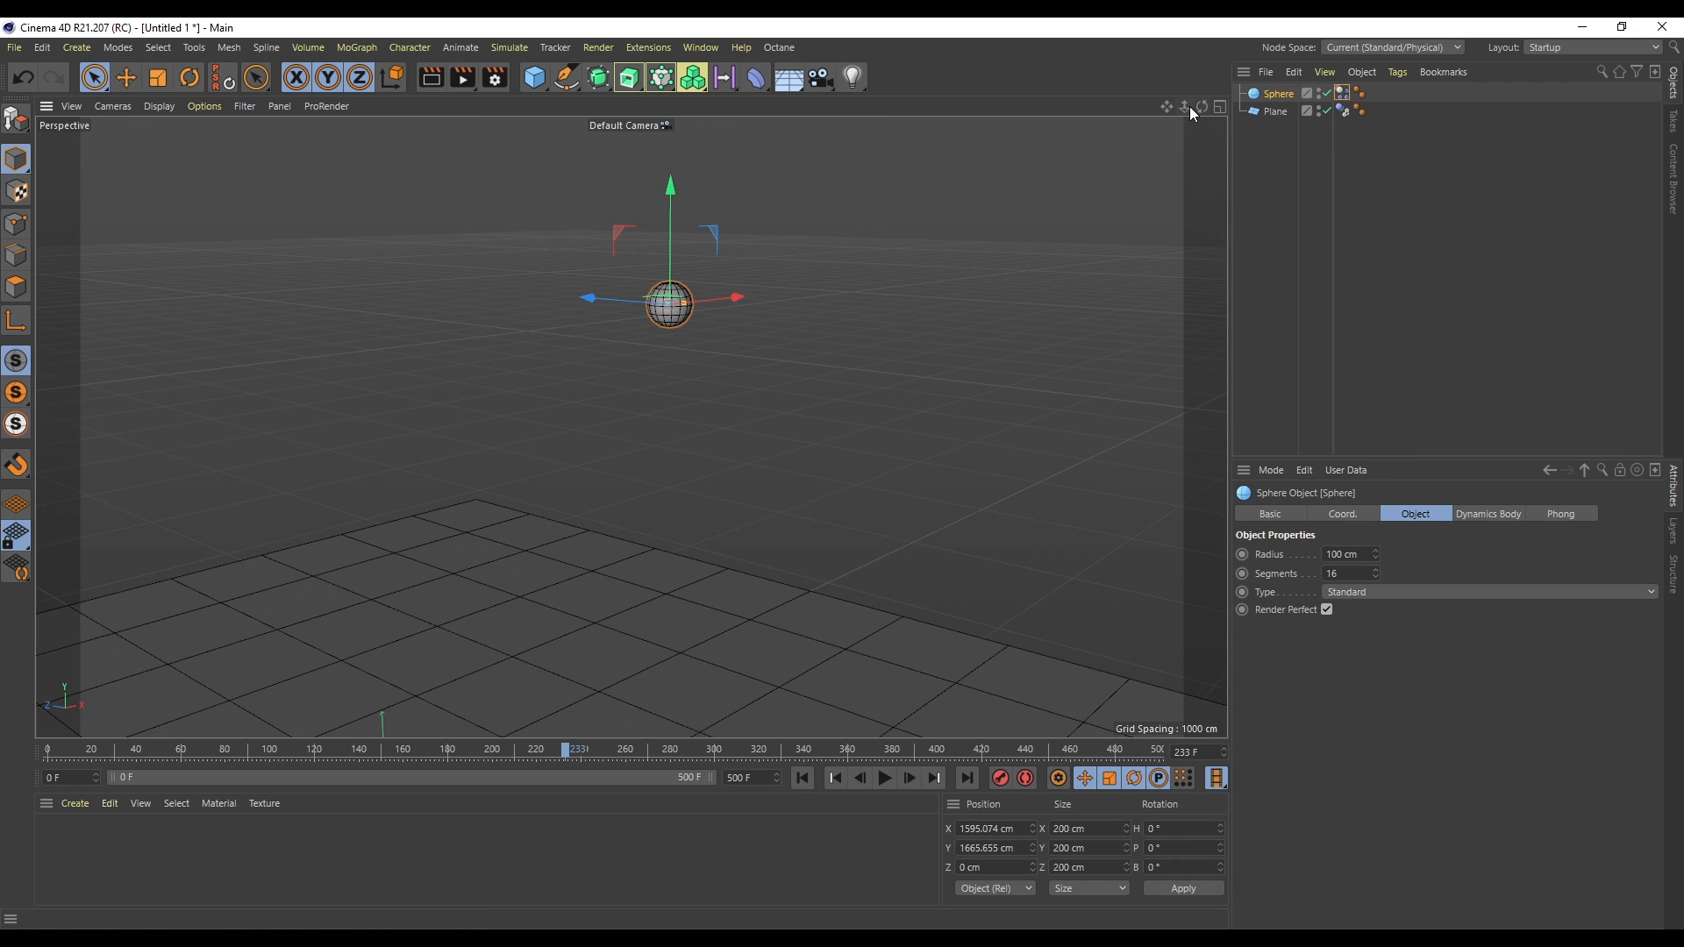
scroll(631, 427, "down", 2)
left_click_drag(614, 353, 423, 321, "ctrl")
left_click(1366, 148)
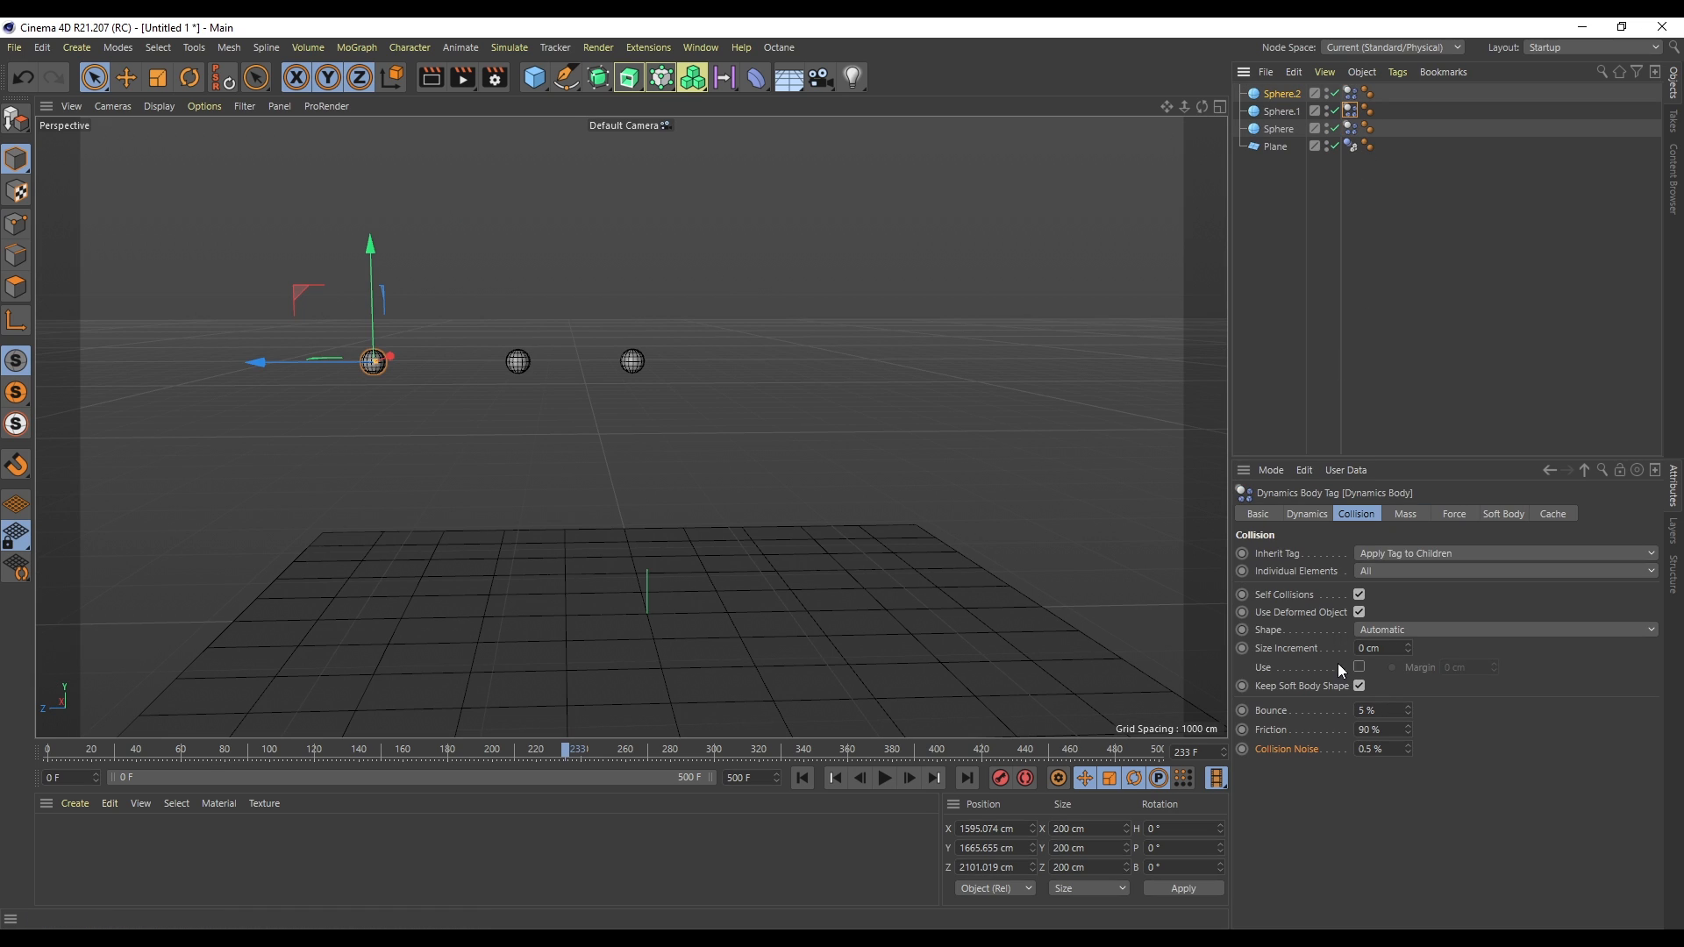
- Set the sphere's collision bounce to 100%, then play and rewind the simulation
left_click_drag(1393, 712, 1265, 707)
type("50100")
key("Return")
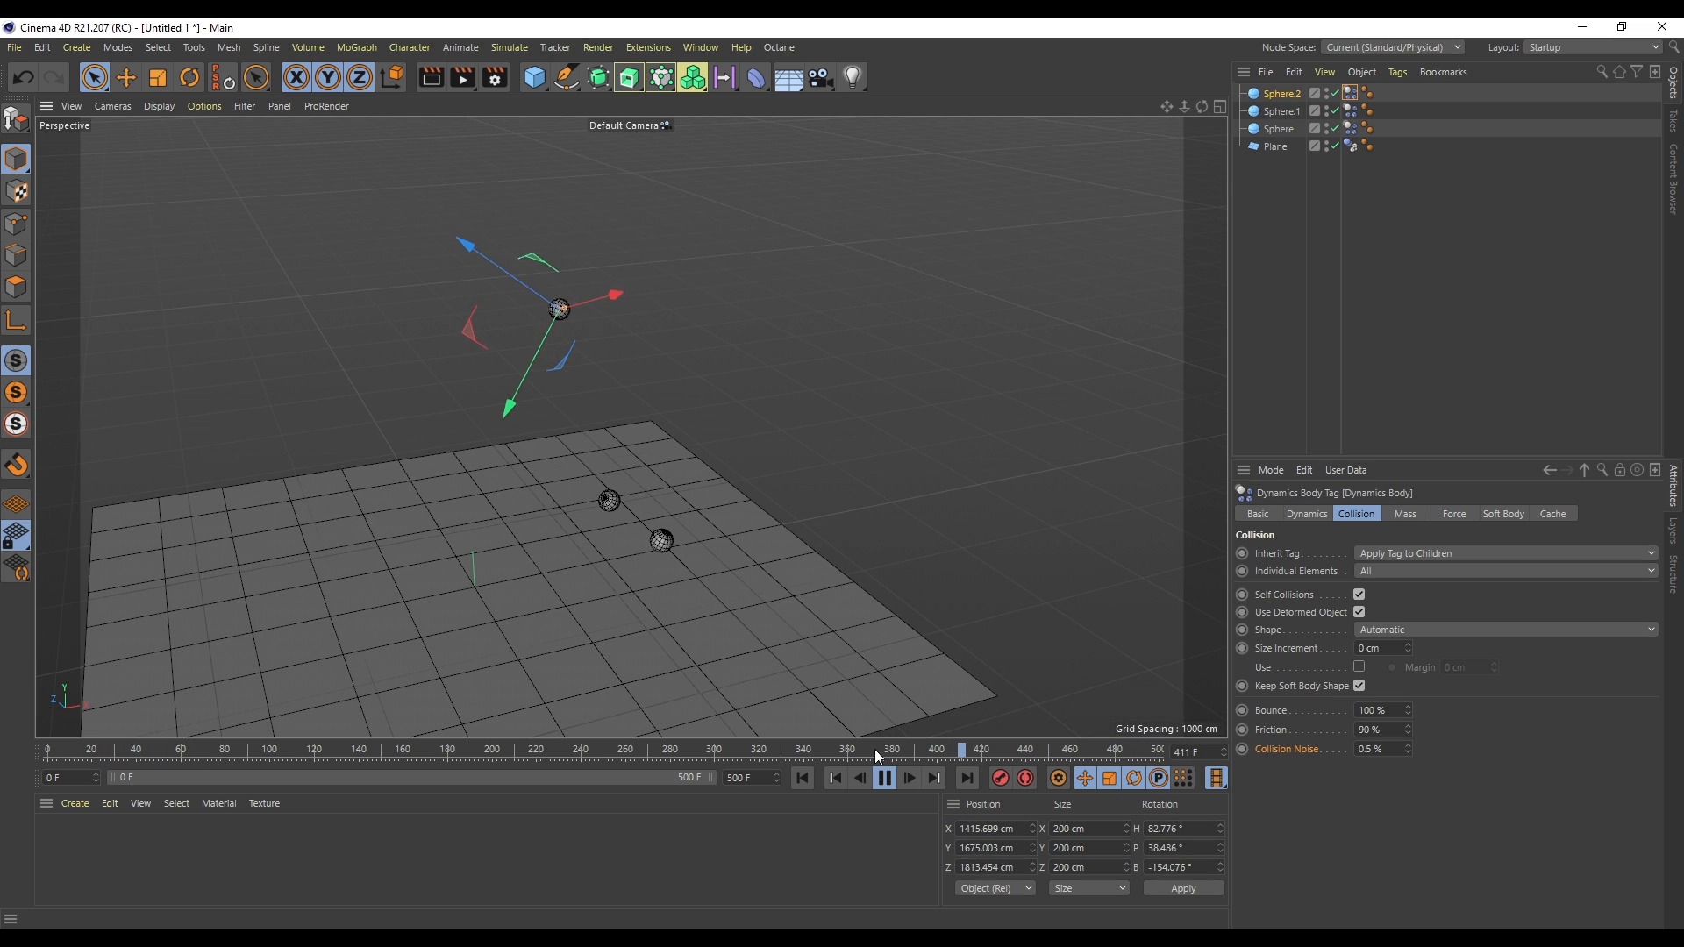
left_click(886, 778)
left_click(801, 778)
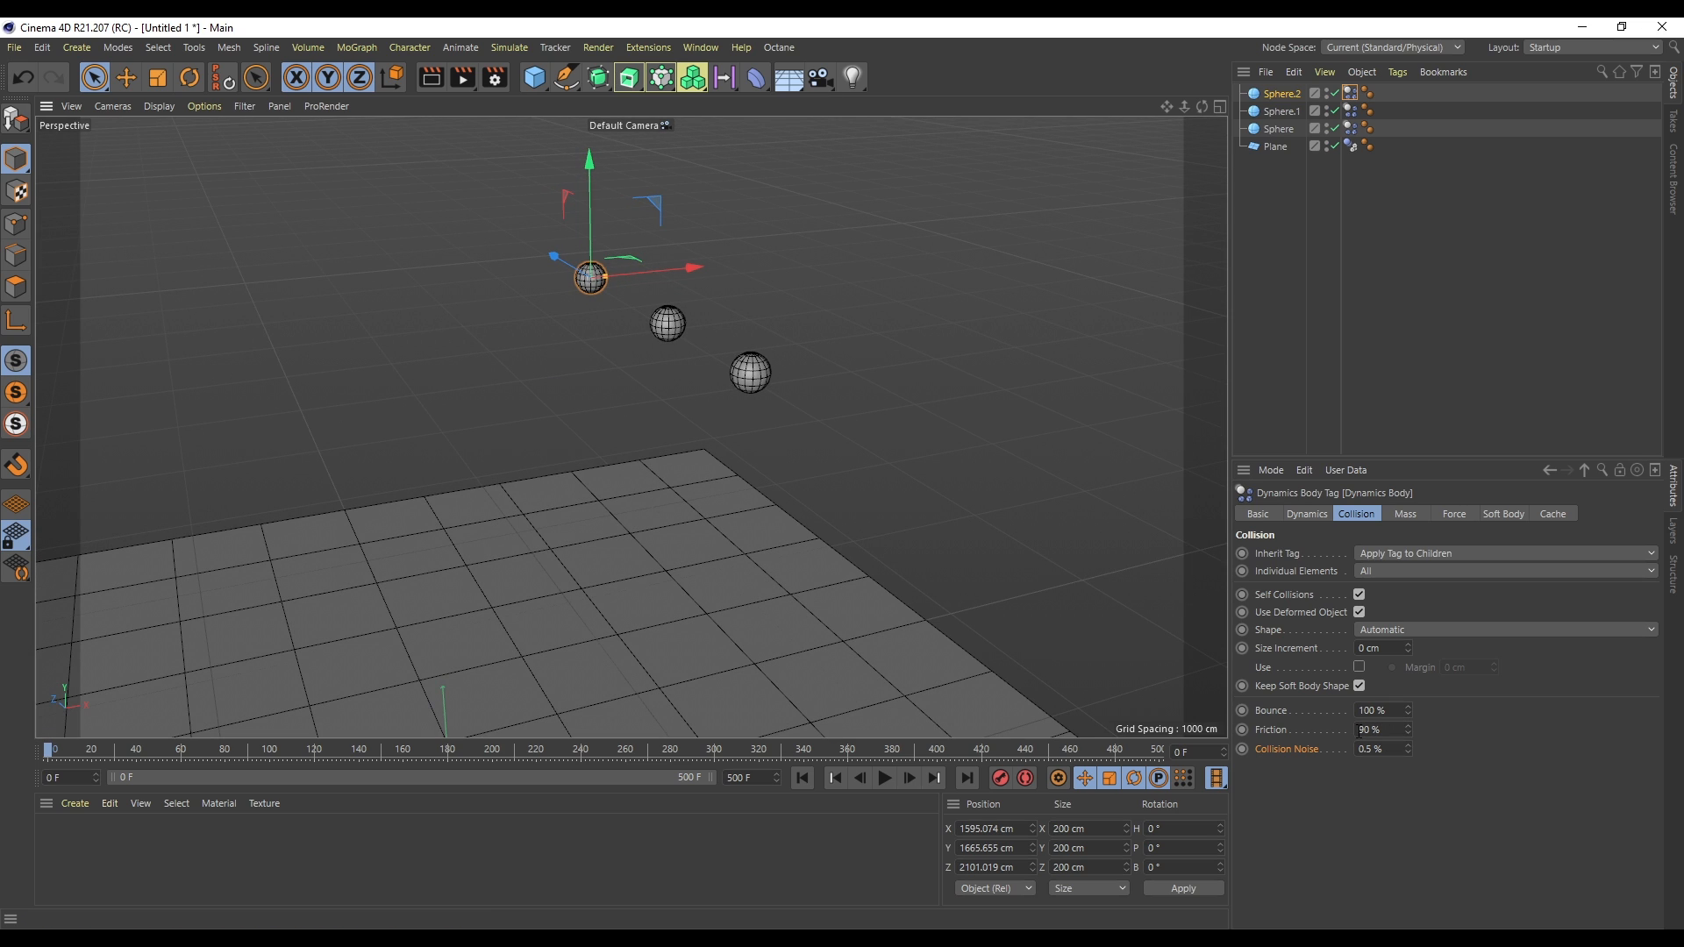
- Set the sphere's friction to 300% and play the simulation
mouse_move(1409, 731)
left_mouse_down()
mouse_move(1492, 724)
mouse_move(1390, 734)
left_mouse_up()
type("300")
key("Return")
left_click(885, 778)
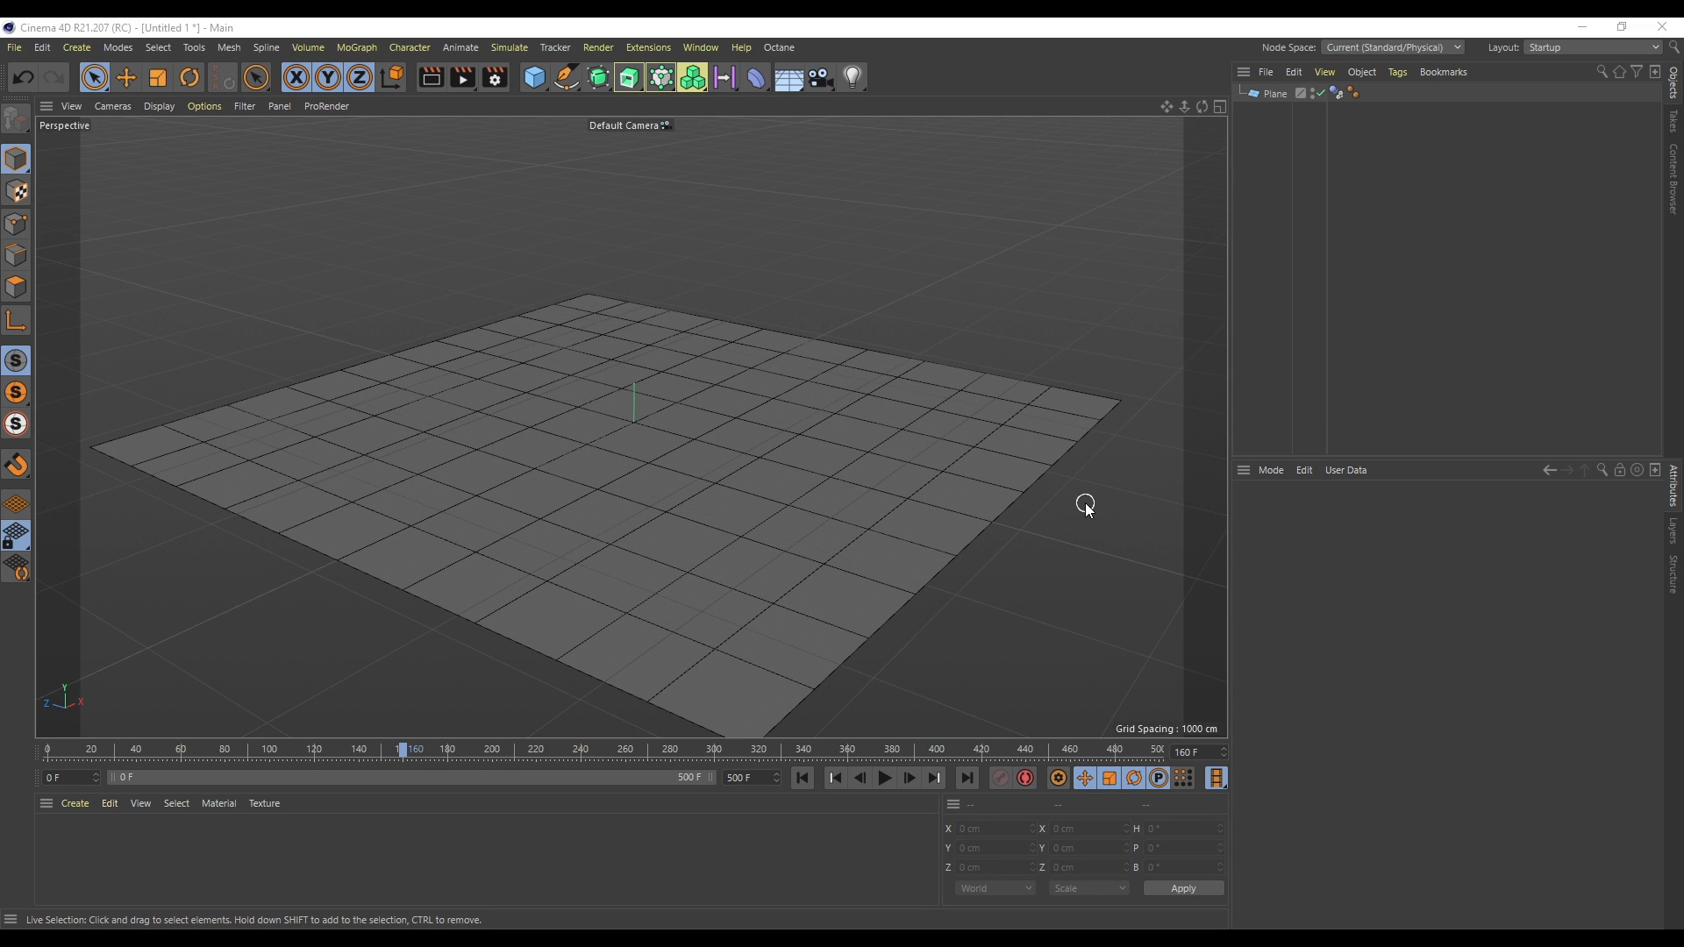
- Open the project's dynamics general settings and add a Cube raised to about 1938 cm above the plane
key("ctrl+d")
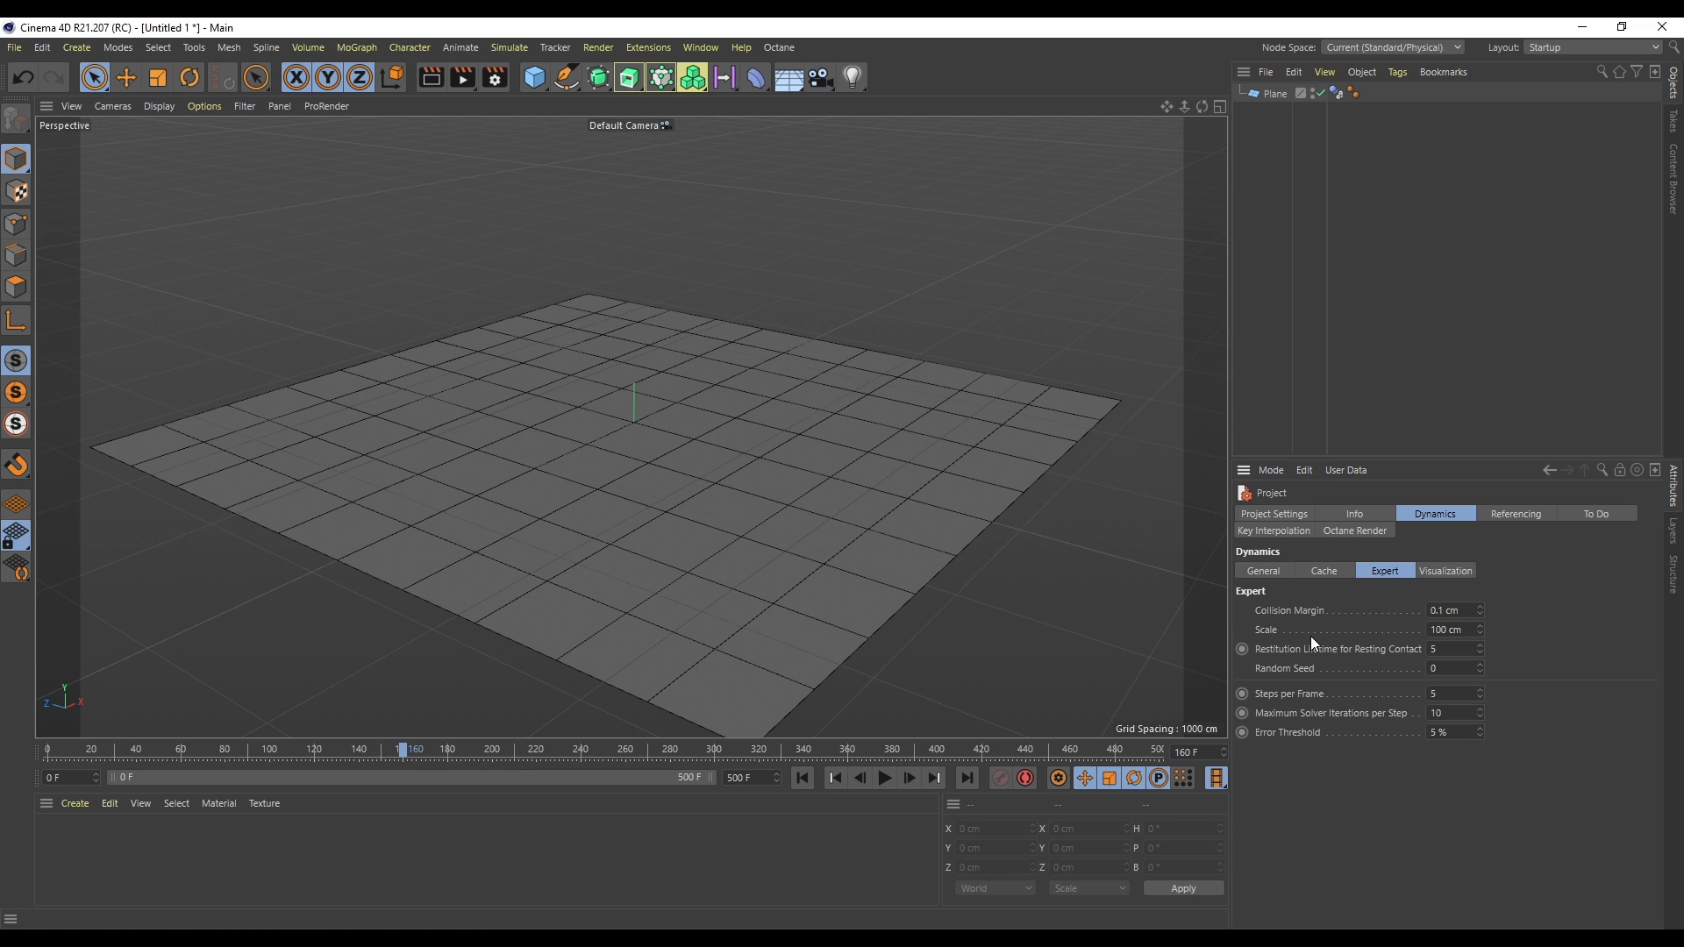
left_click(1263, 572)
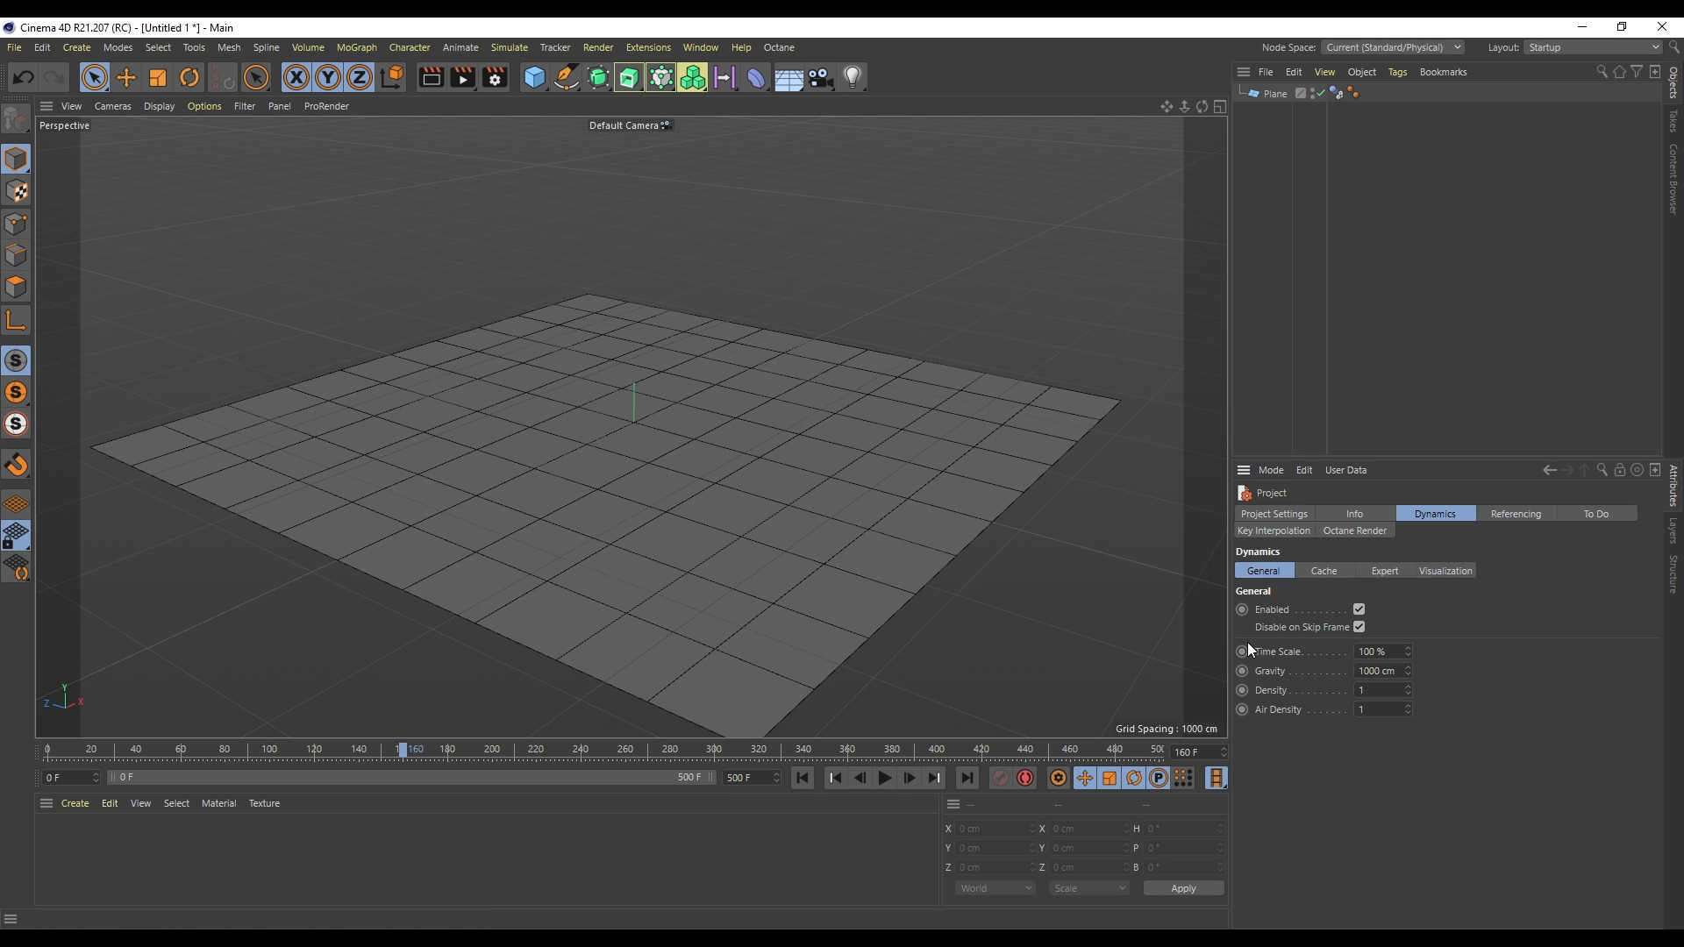
left_click(537, 78)
left_click_drag(635, 371, 635, 163)
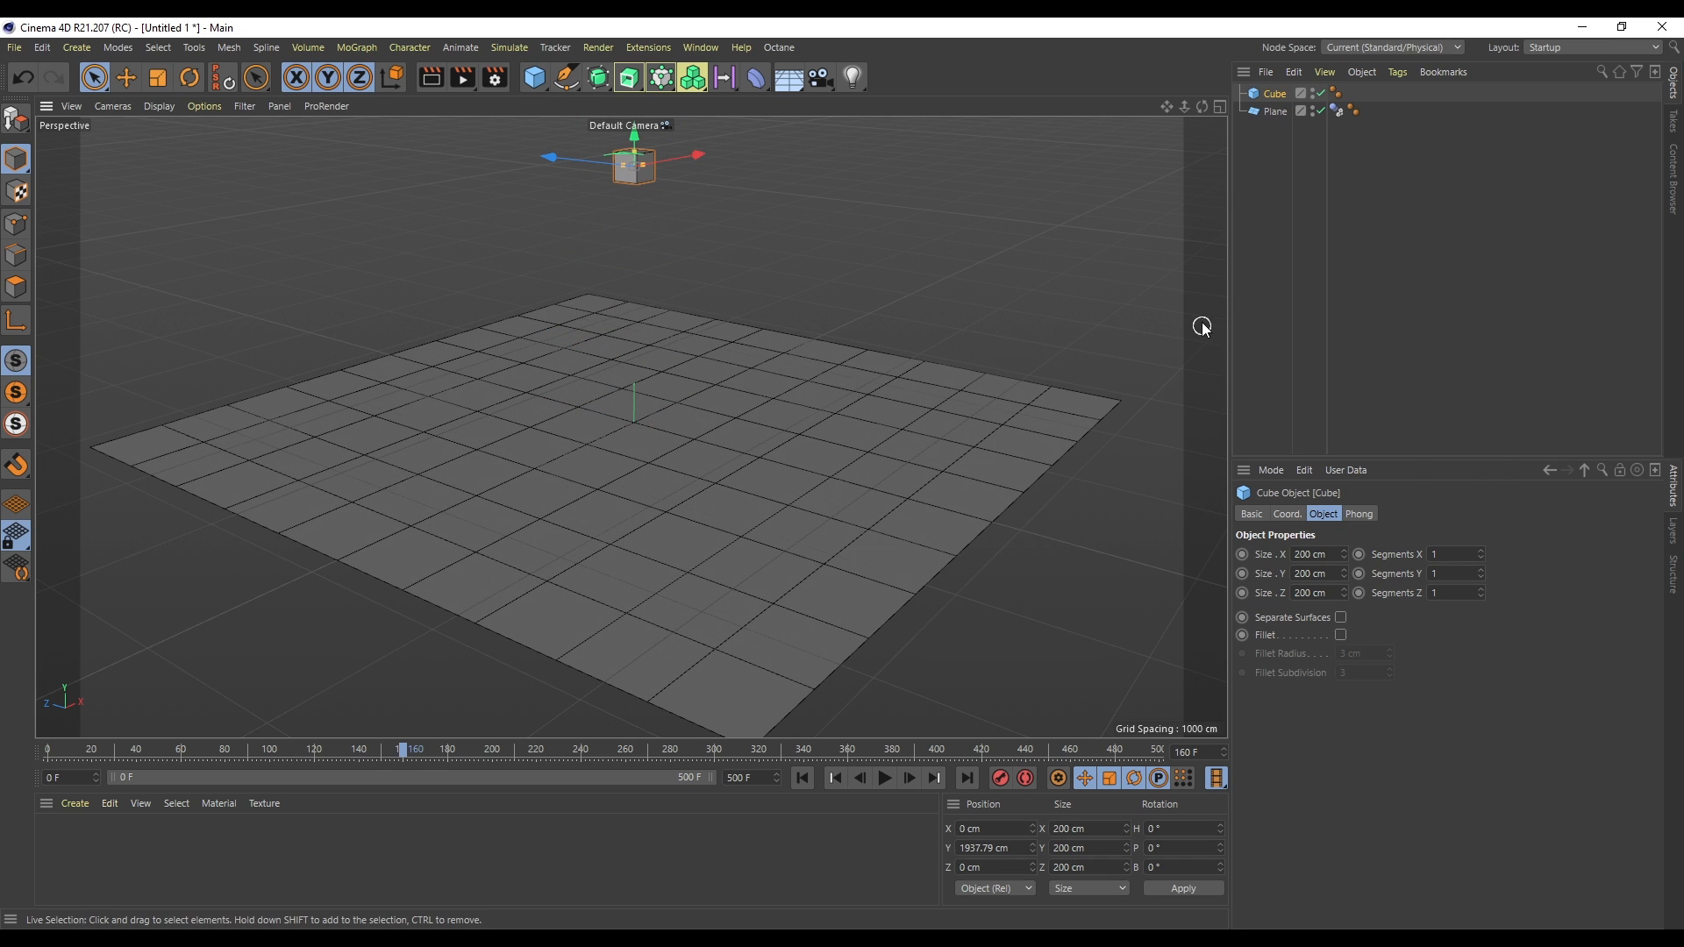
- Add a Rigid Body tag to the cube, then play and rewind the simulation
right_click(1272, 96)
mouse_move(1342, 329)
left_click(1547, 314)
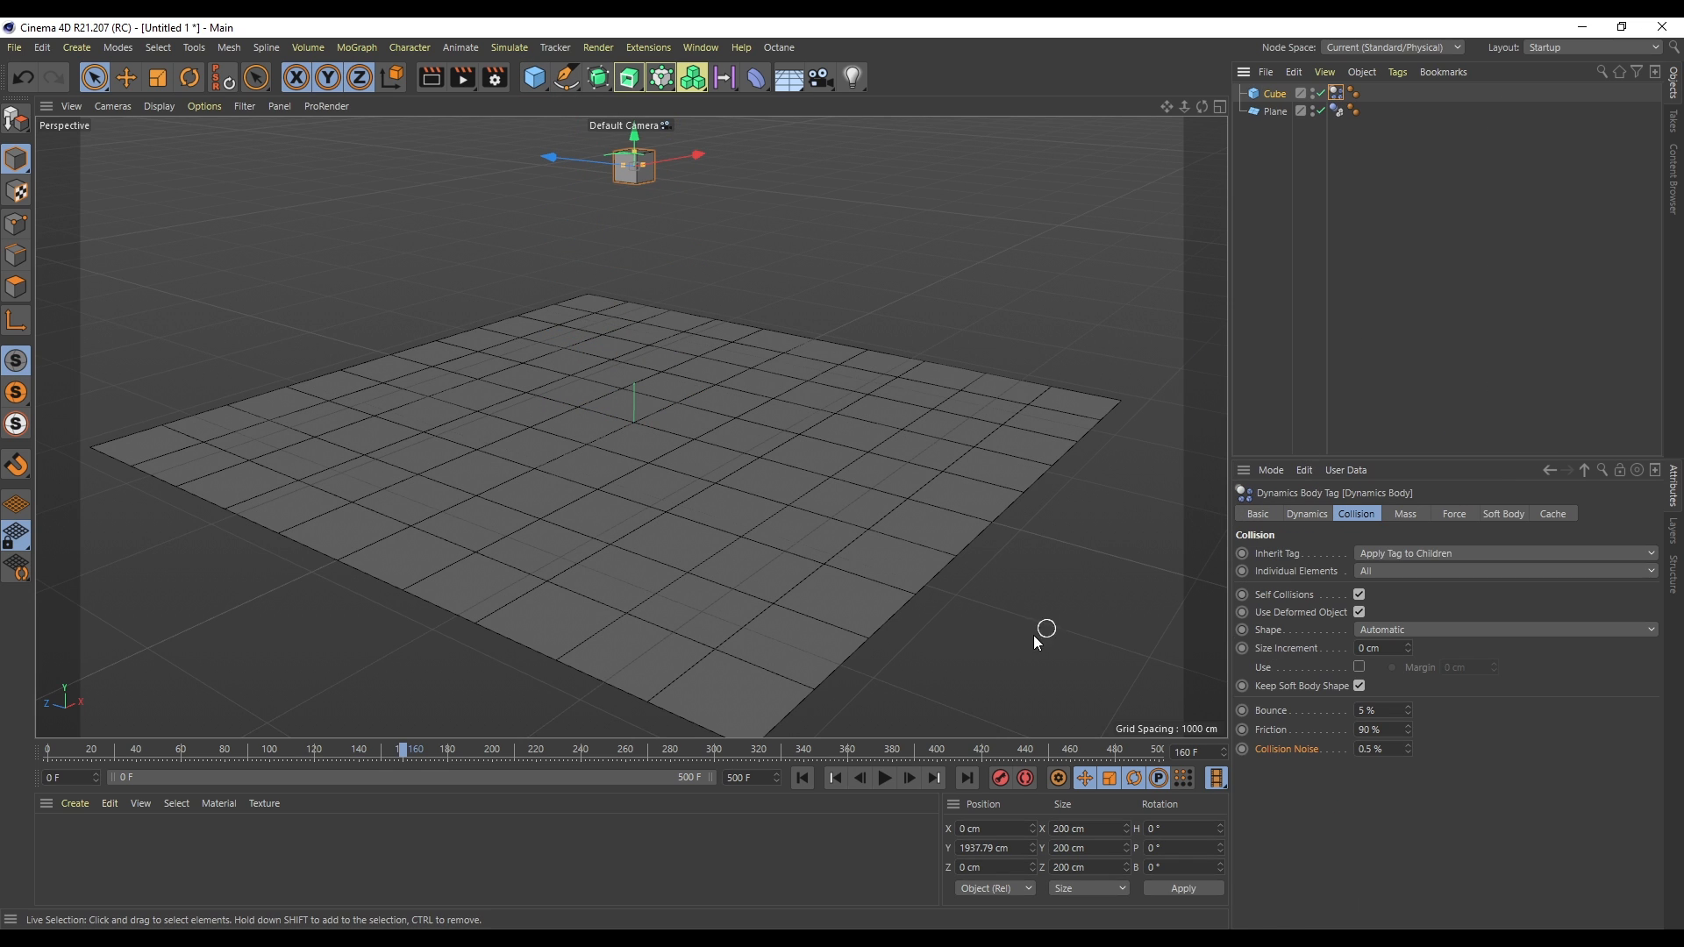
left_click(884, 778)
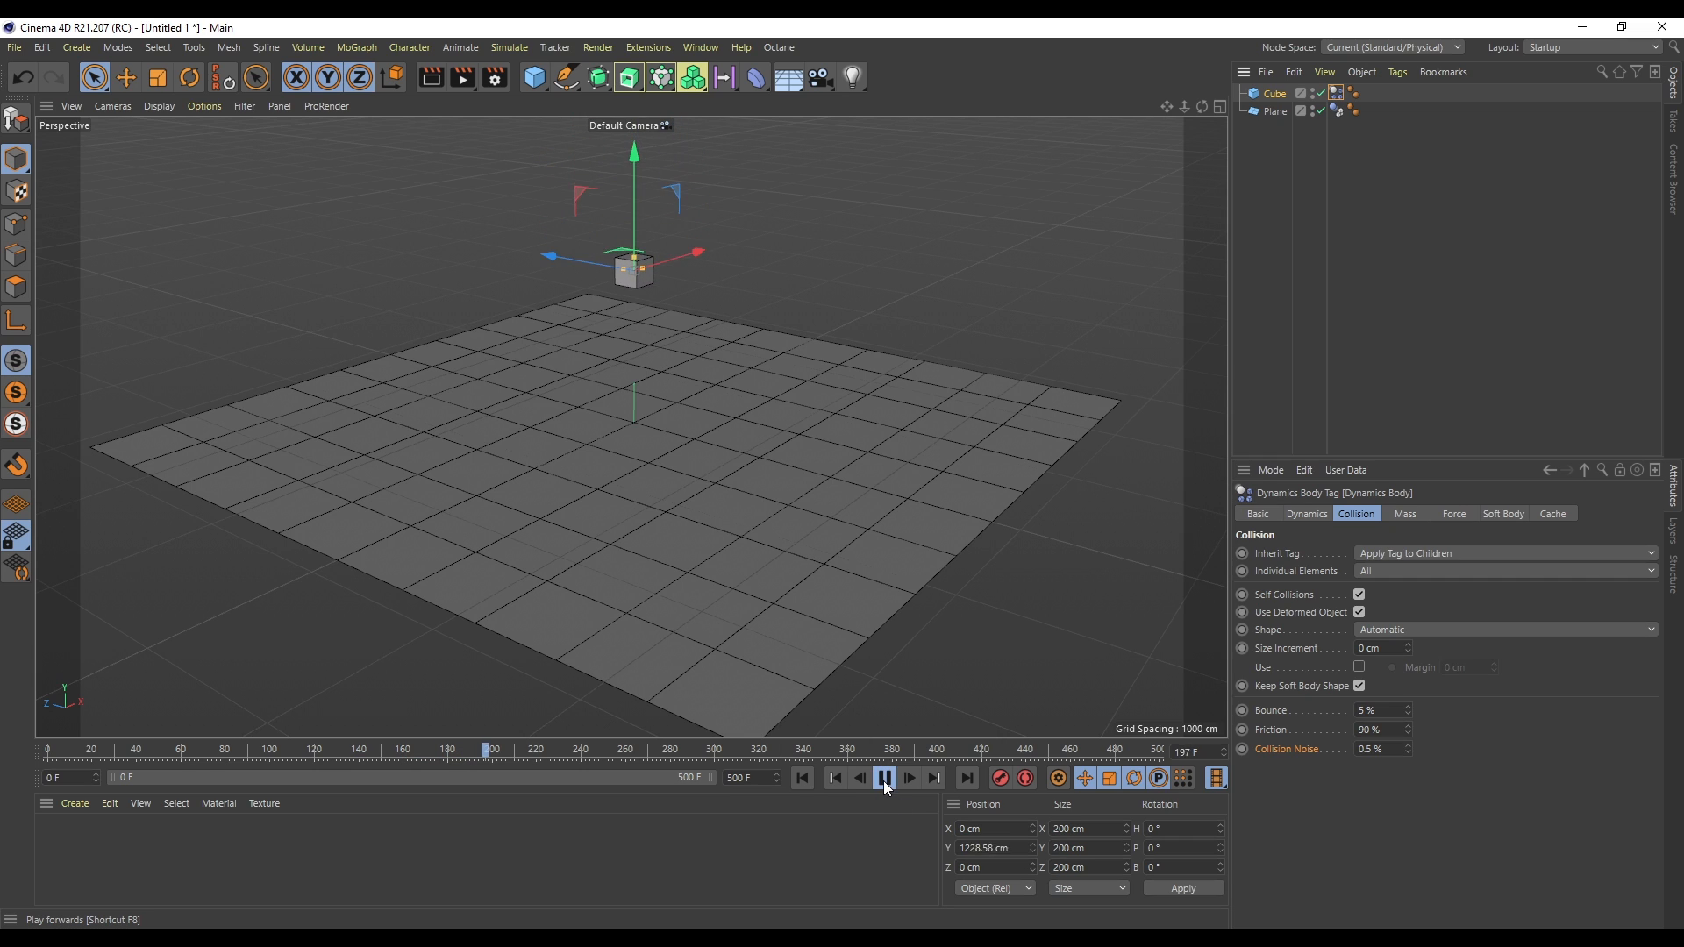
left_click(802, 778)
- Set the project dynamics time scale to 3% and play the simulation
left_click(92, 749)
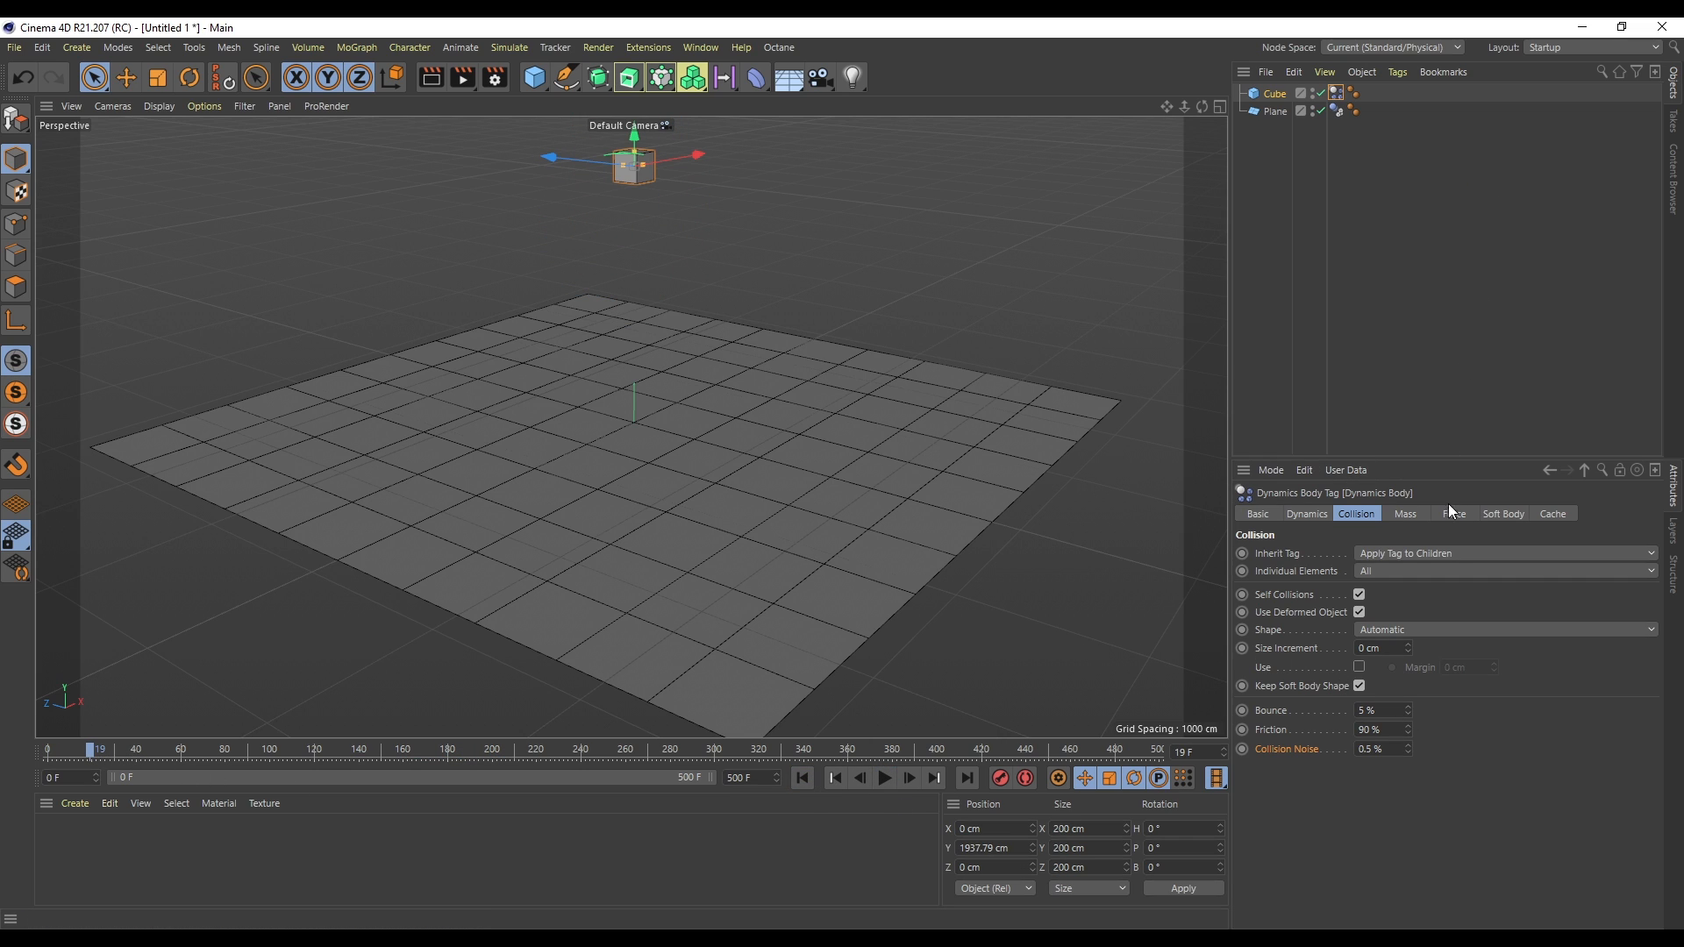
key("ctrl+d")
left_click_drag(91, 751, 136, 751)
double_click(1398, 651)
type("3")
key("Return")
left_click(837, 779)
left_click(885, 779)
scroll(598, 208, "up", 3)
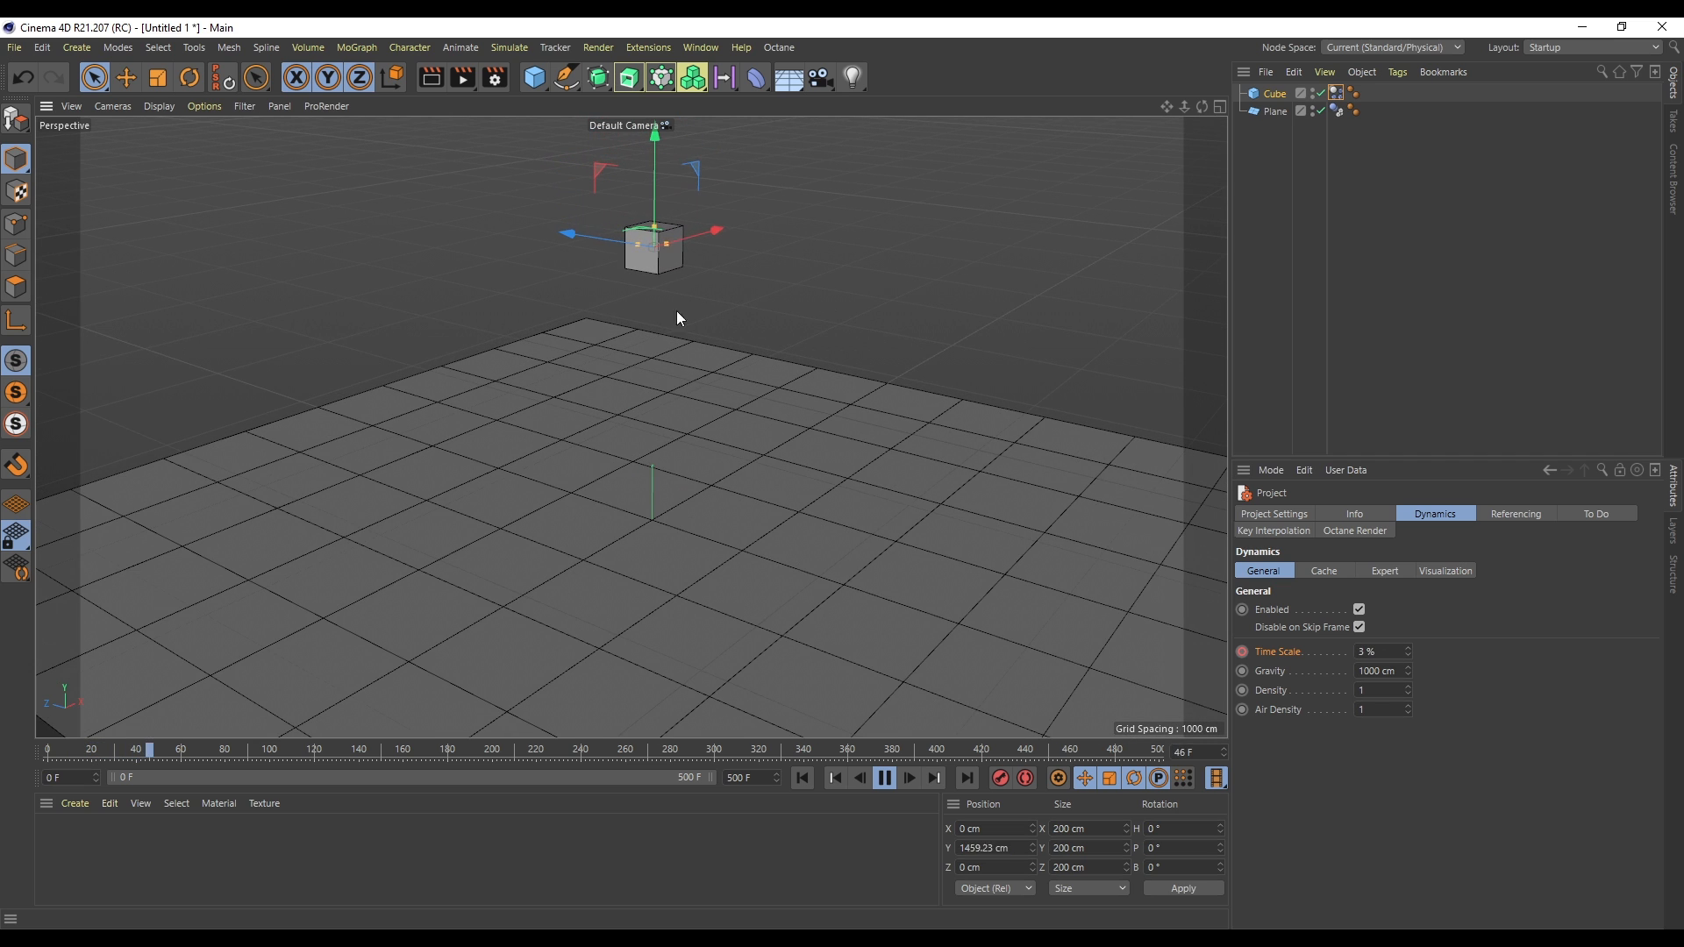
scroll(656, 250, "up", 3)
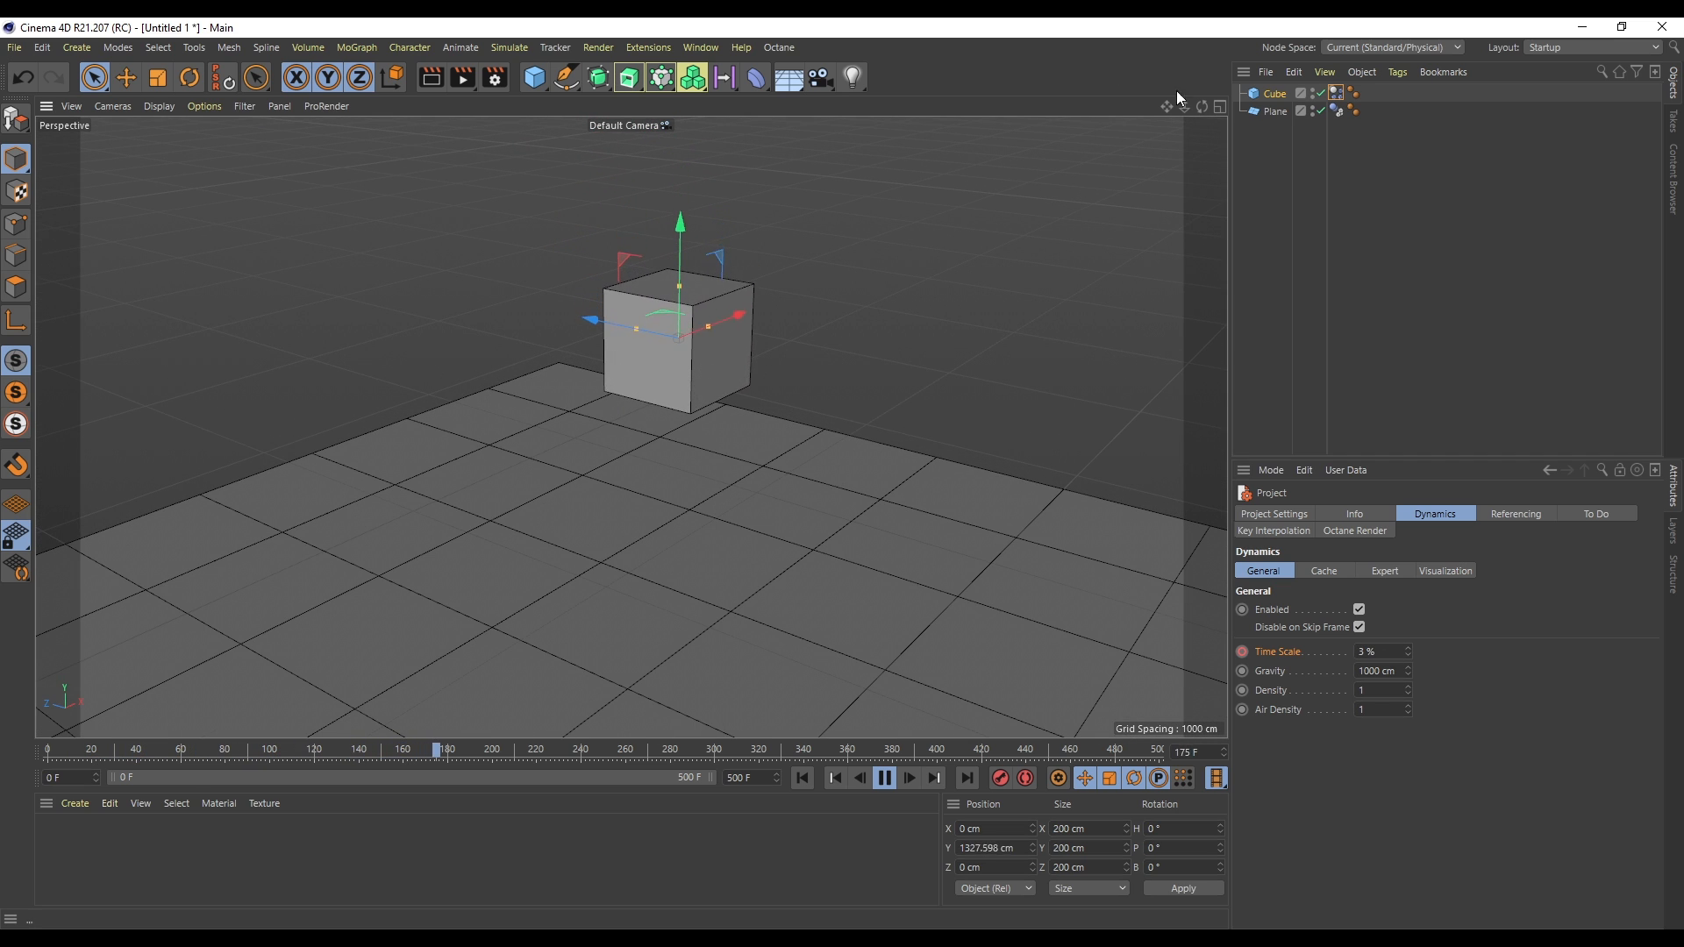
- Set the project gravity to -1000 cm, then play and rewind the simulation
left_click_drag(1187, 108, 1195, 32)
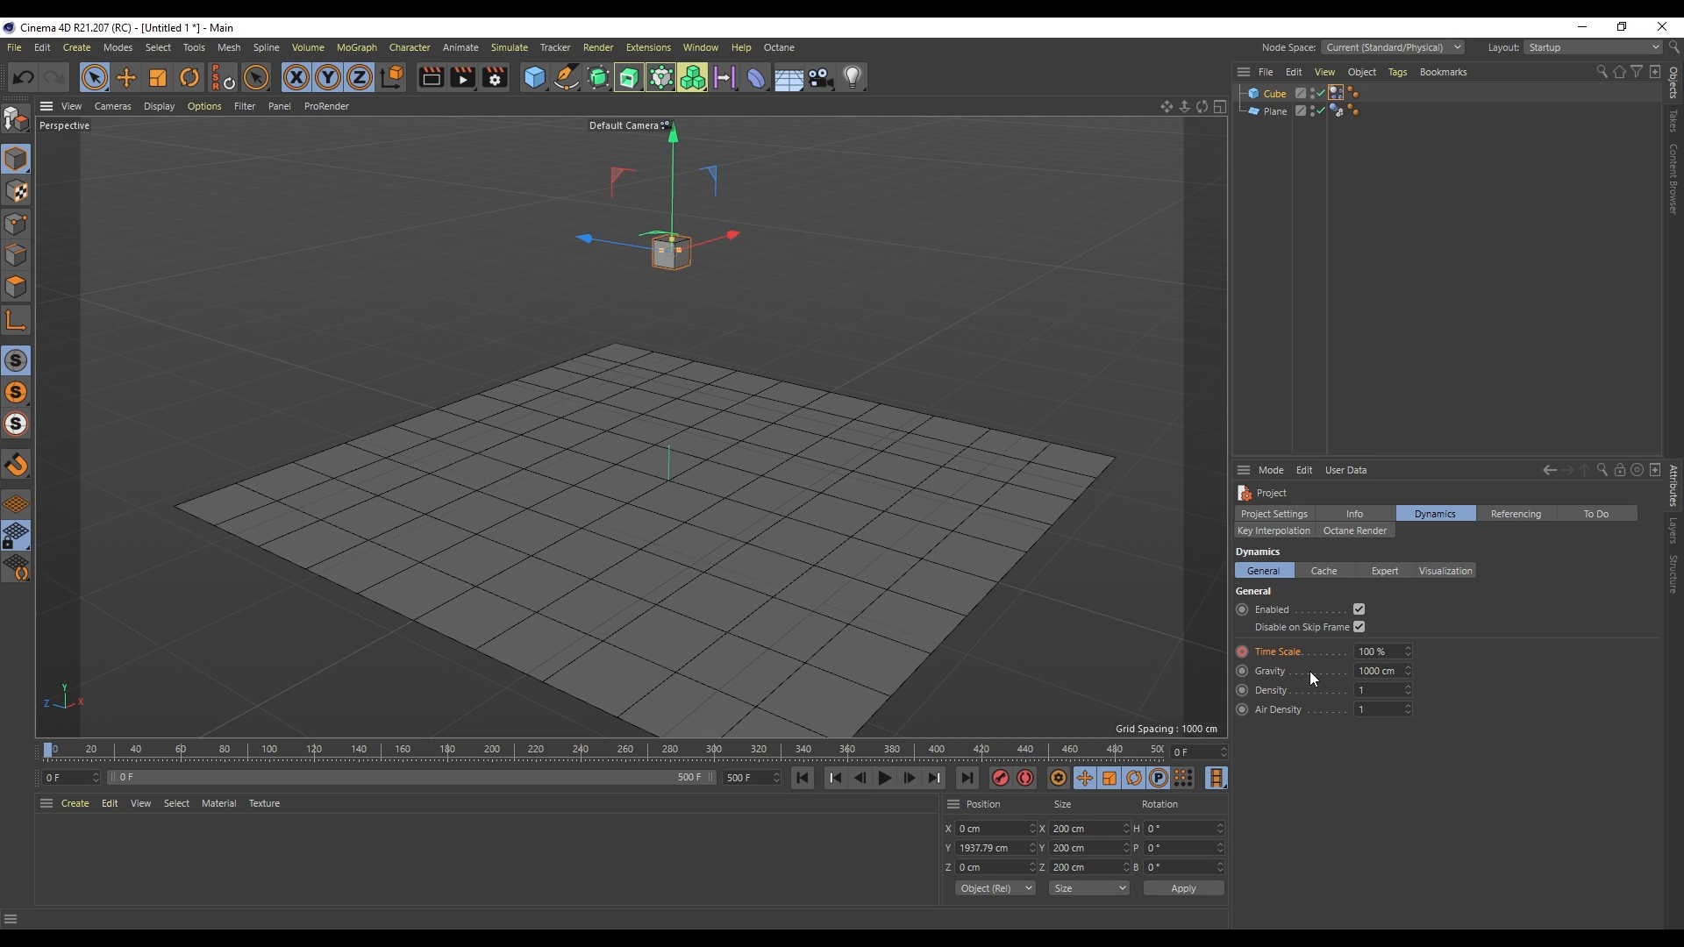
left_click_drag(1404, 671, 1245, 677)
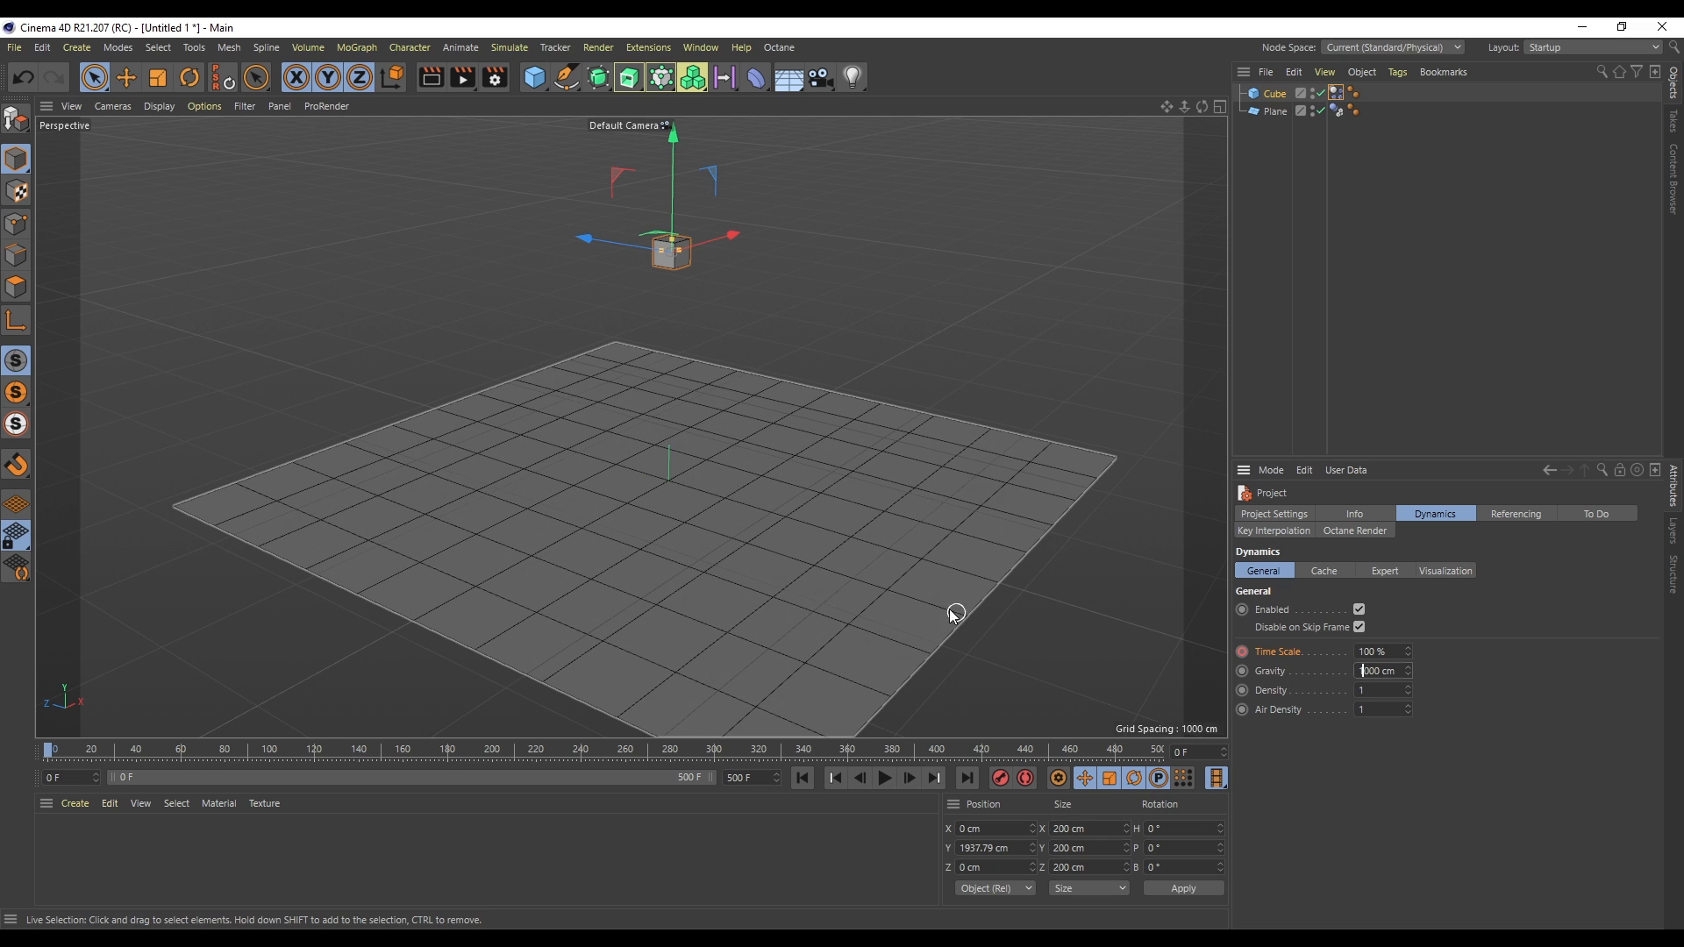
type("-")
key("Return")
key("F8")
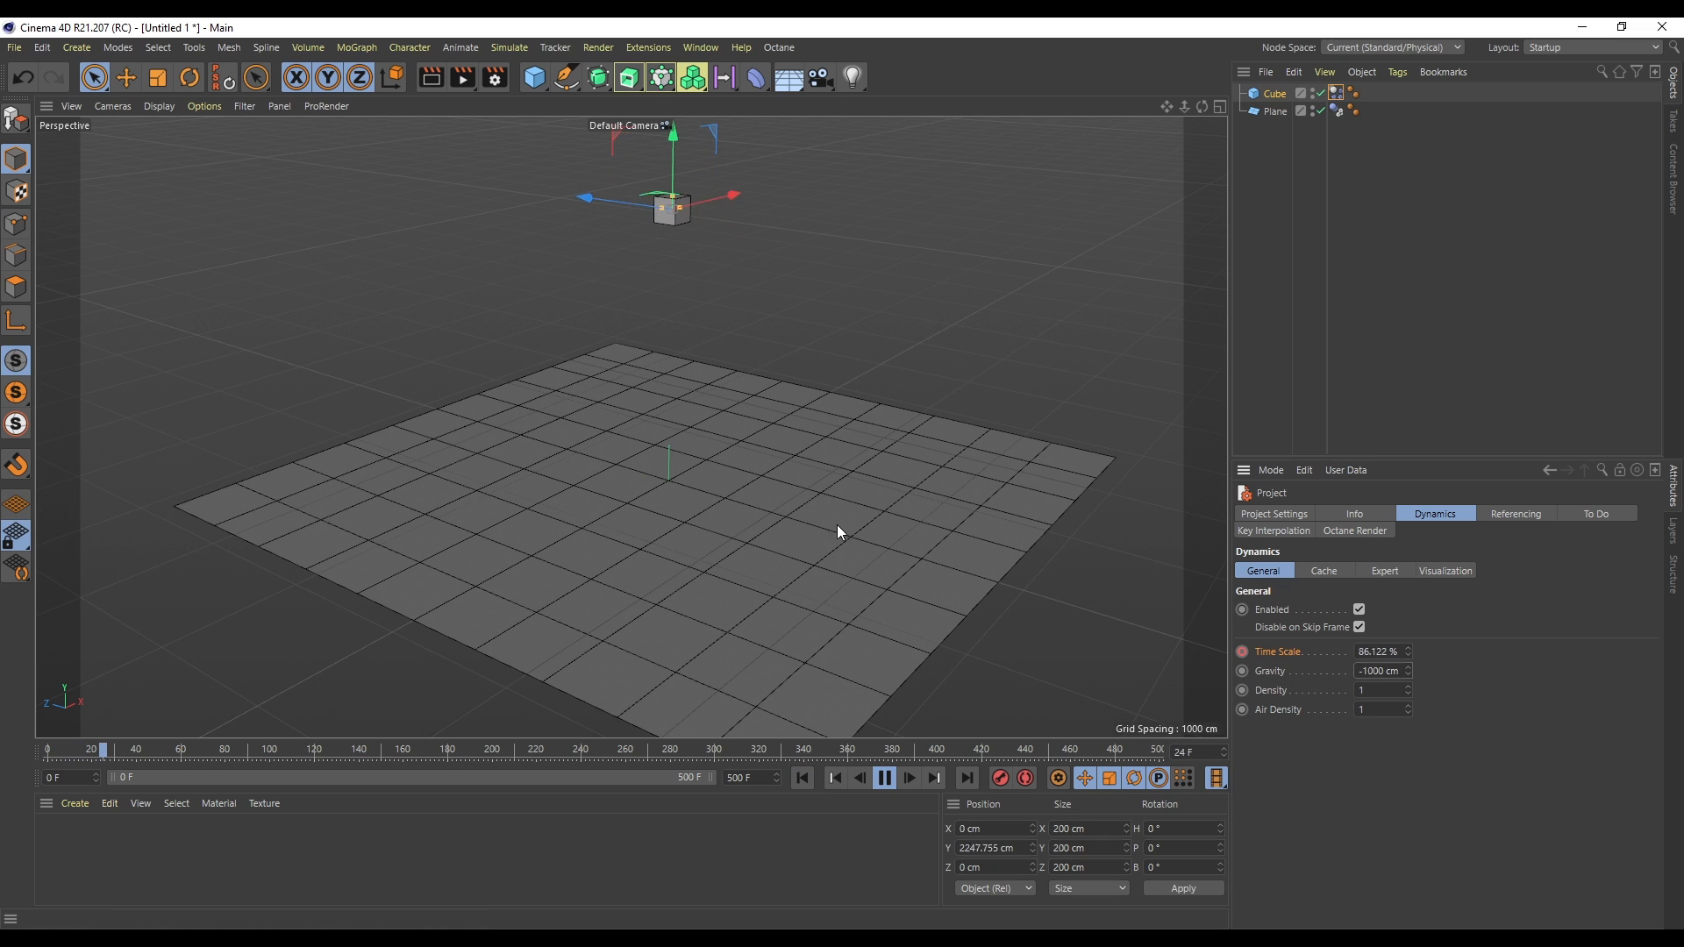
left_click(803, 779)
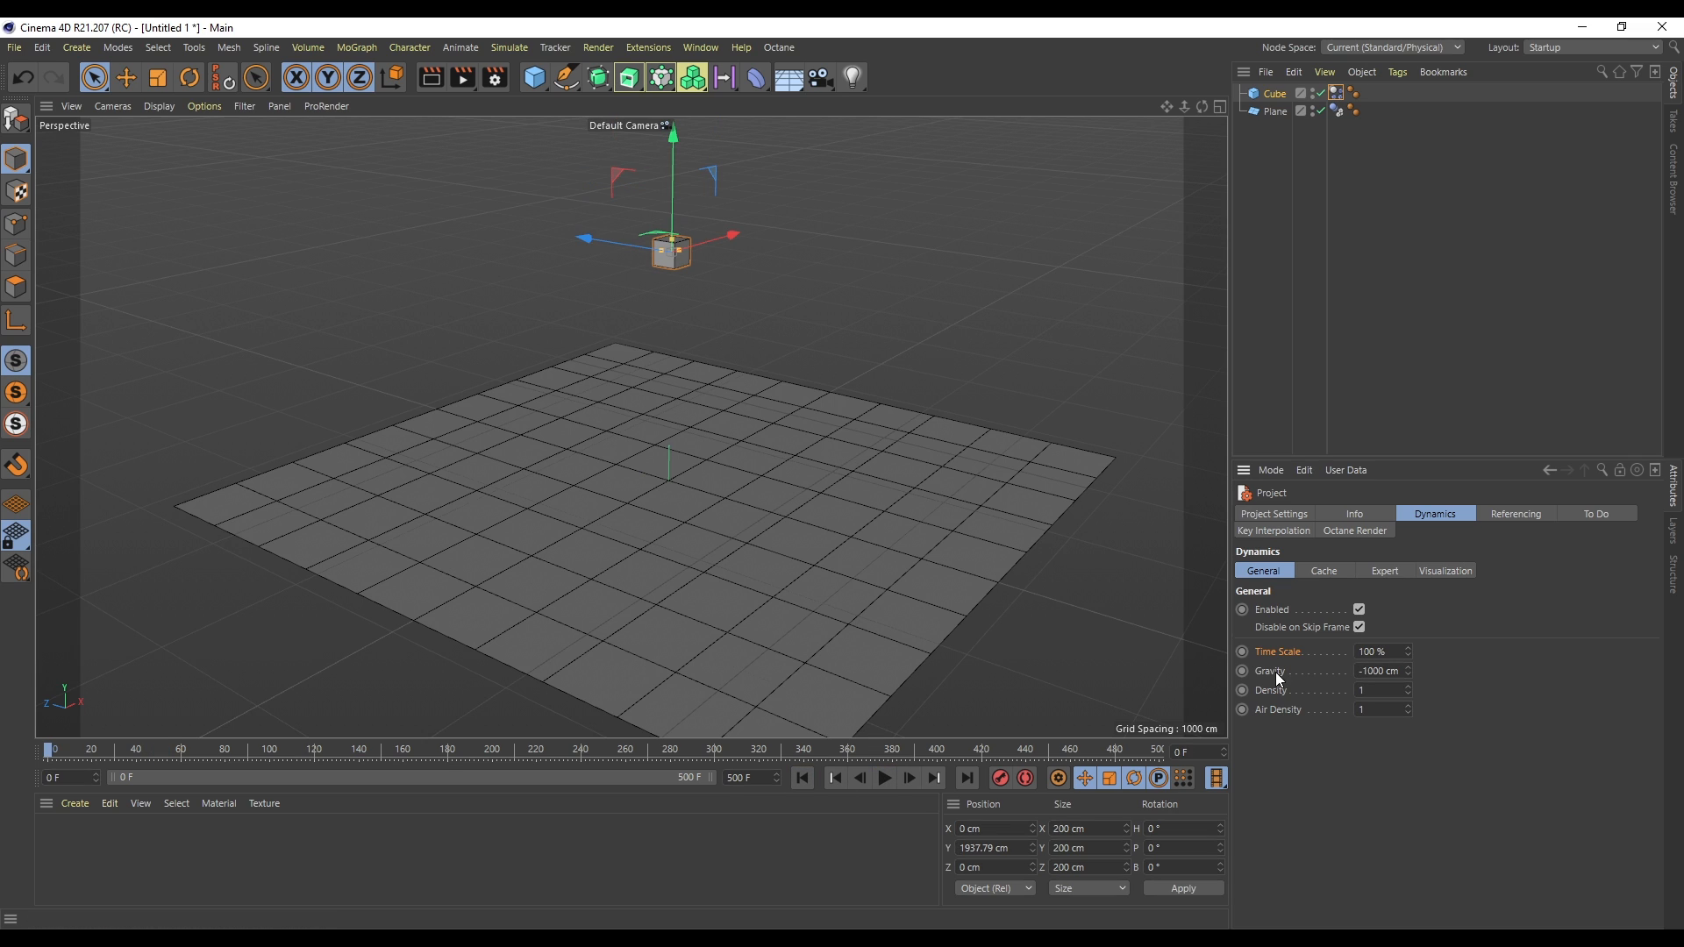
- Remove the minus sign so the gravity is 1000 cm again
left_click(1362, 672)
key("BackSpace")
left_click(1326, 574)
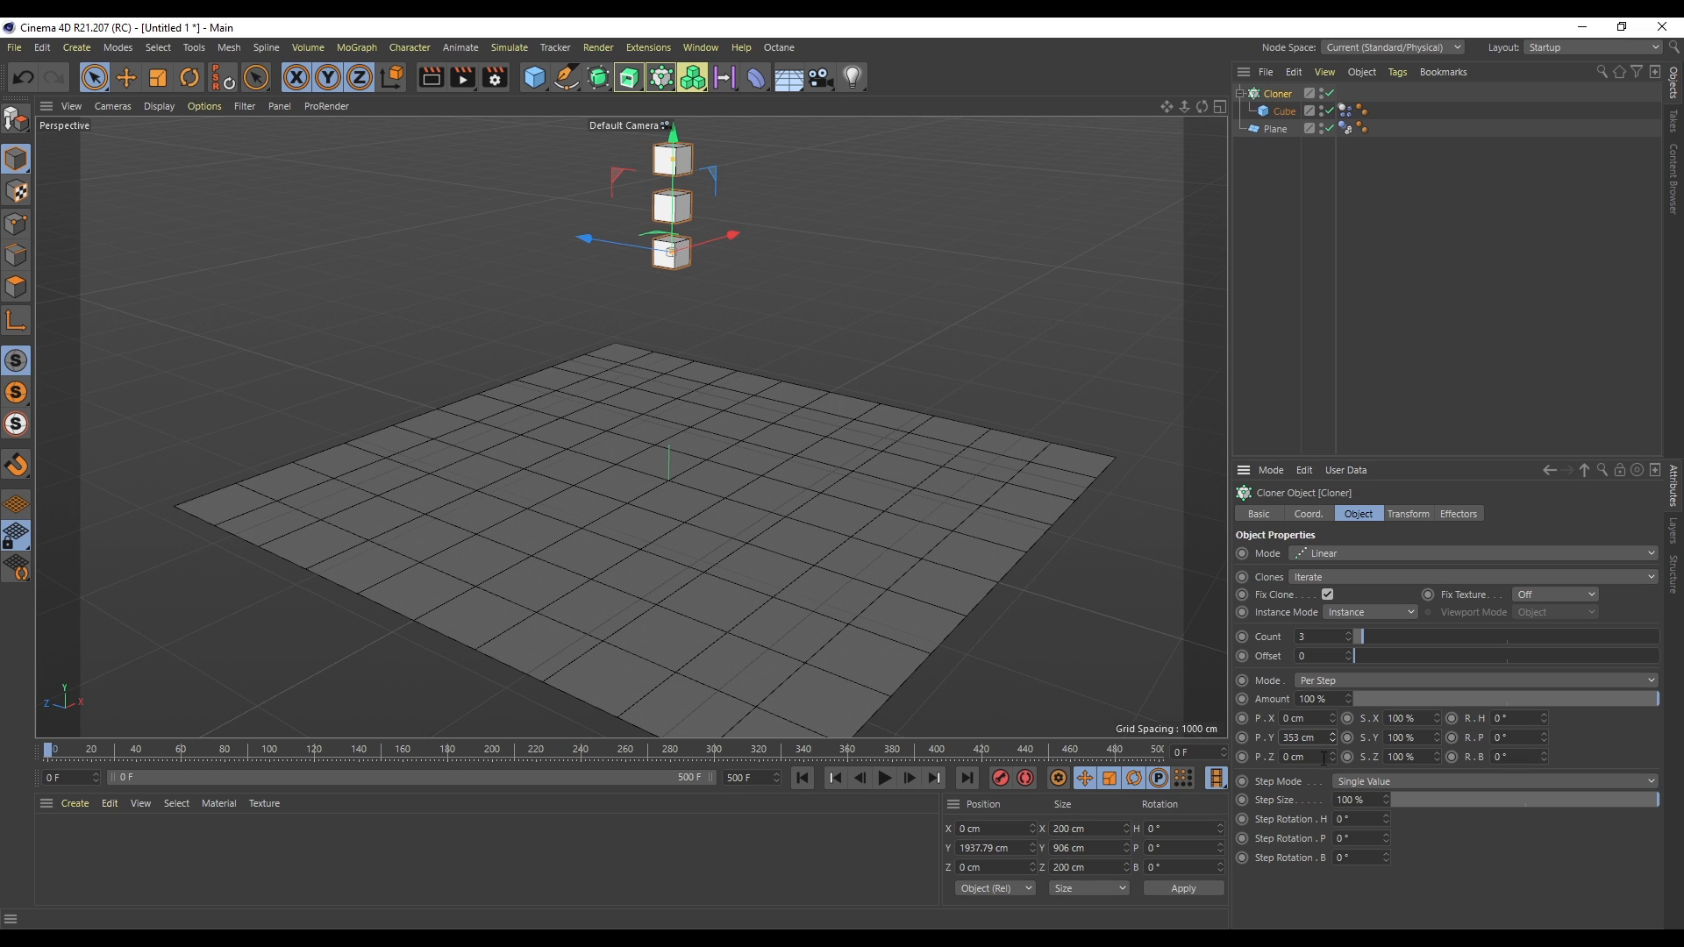
- Set the cloned cube's size to 99 cm on X, Y and Z
left_click(1285, 110)
double_click(1316, 554)
type("99")
key("Tab")
type("99")
key("Tab")
type("99")
key("Return")
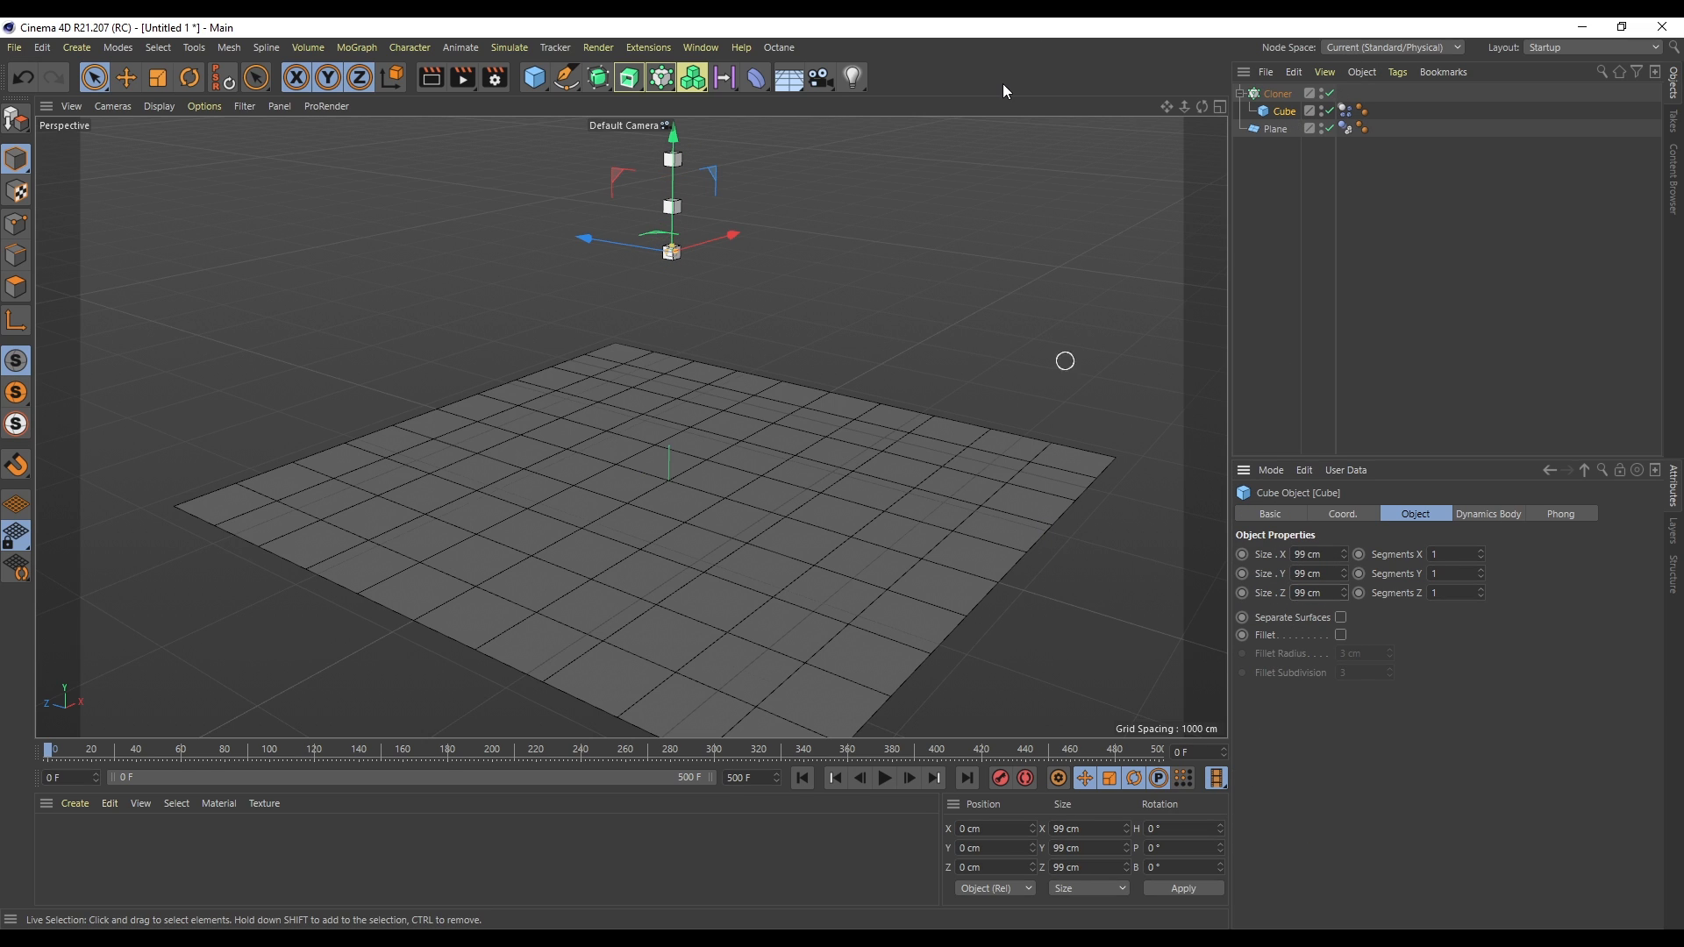
- Switch the cloner to Grid Array with 10 clones and a size of 100 on each axis
left_click(1276, 93)
left_click(1333, 557)
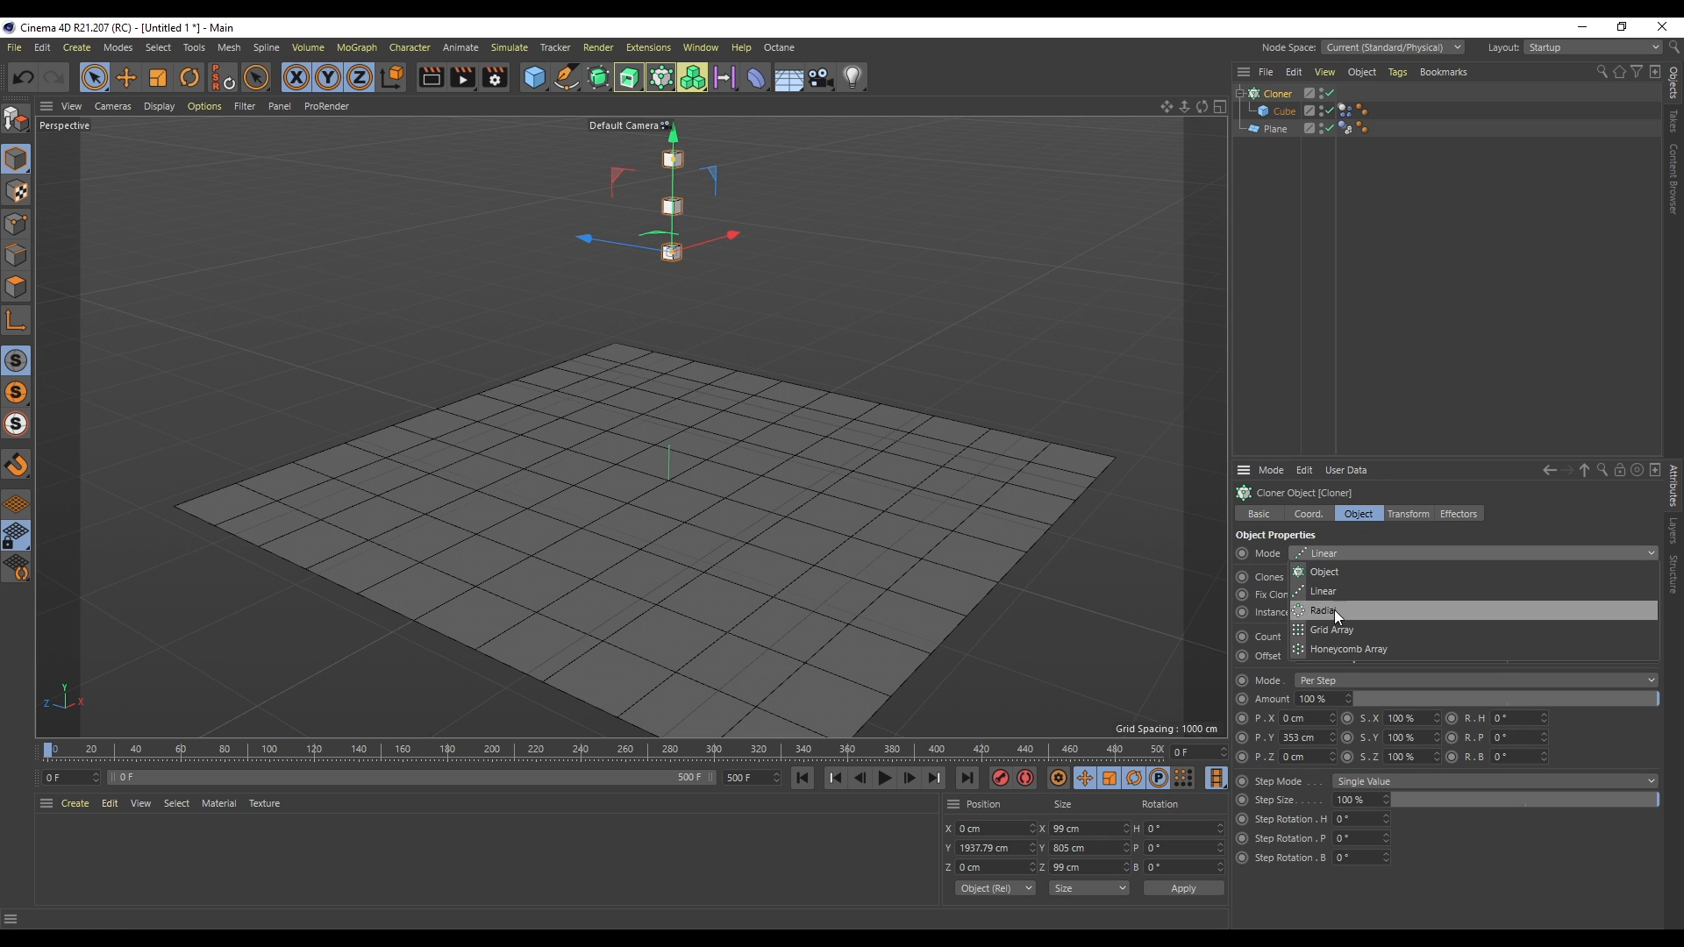
left_click(1355, 626)
double_click(1324, 637)
type("10")
key("Tab")
type("10")
key("Tab")
type("10")
key("Tab")
key("Tab")
type("100")
key("Tab")
type("100")
key("Tab")
type("100")
key("Return")
- Add a Cylinder, scale it to about 799 cm wide and give it a Collider Body tag
left_click_drag(542, 77, 881, 105)
left_click_drag(571, 589, 1183, 589)
right_click(1290, 91)
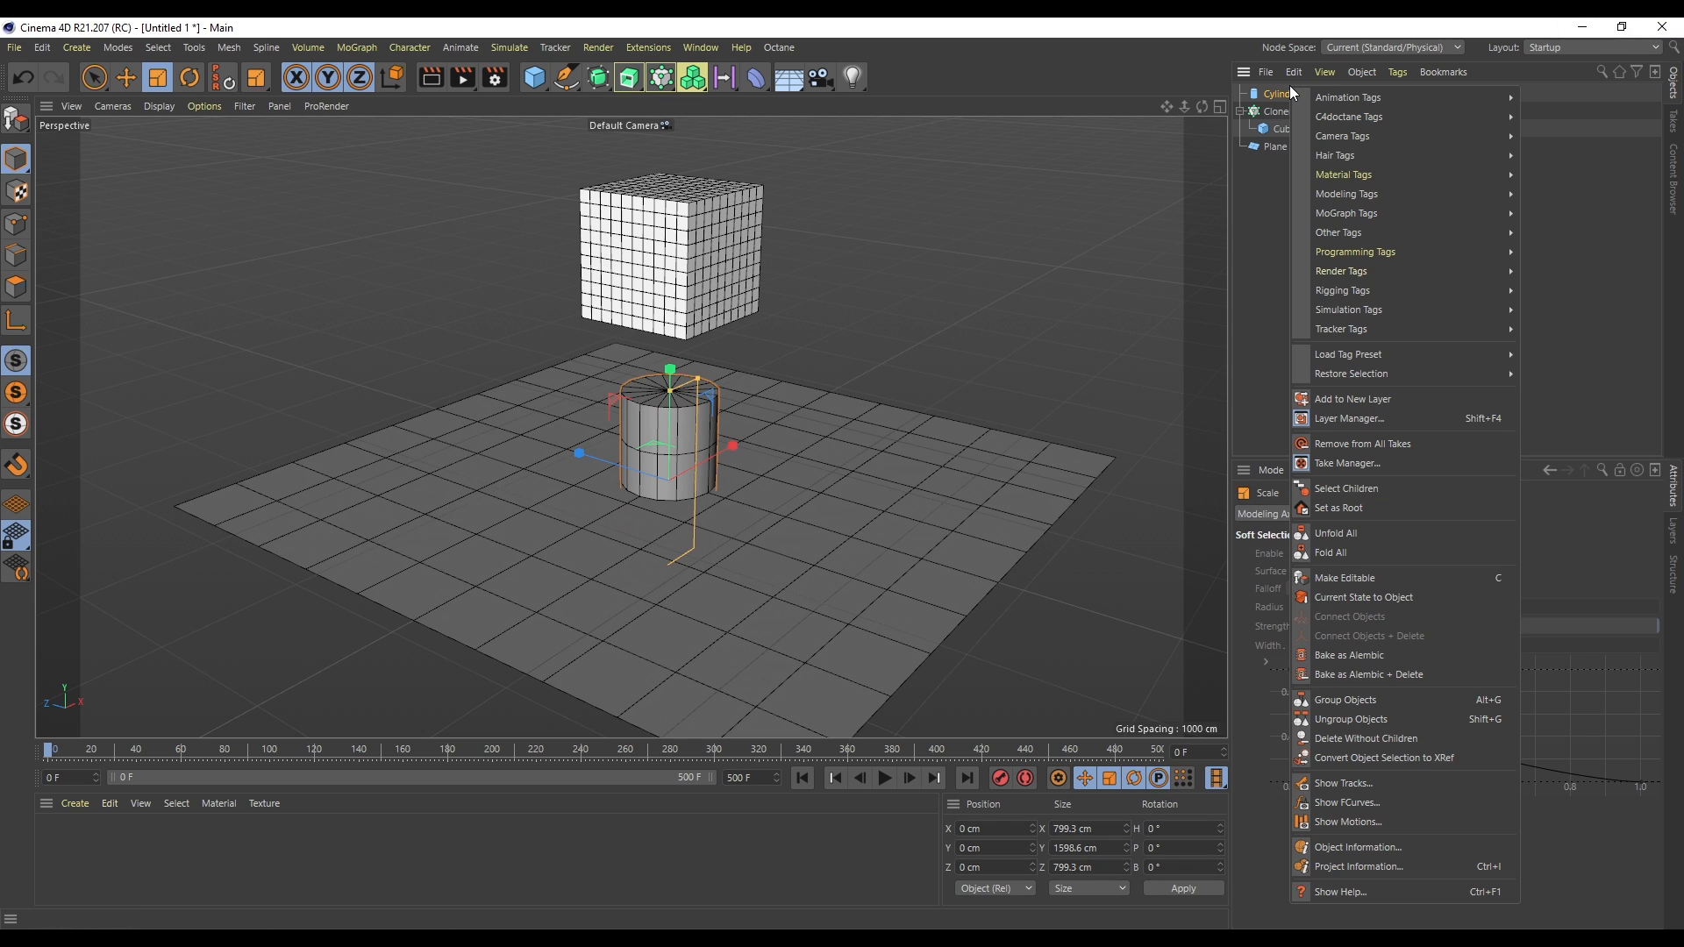
mouse_move(1384, 319)
left_click(1646, 349)
- Play and scrub through the cube grid falling onto the cylinder, then rewind
left_click(884, 778)
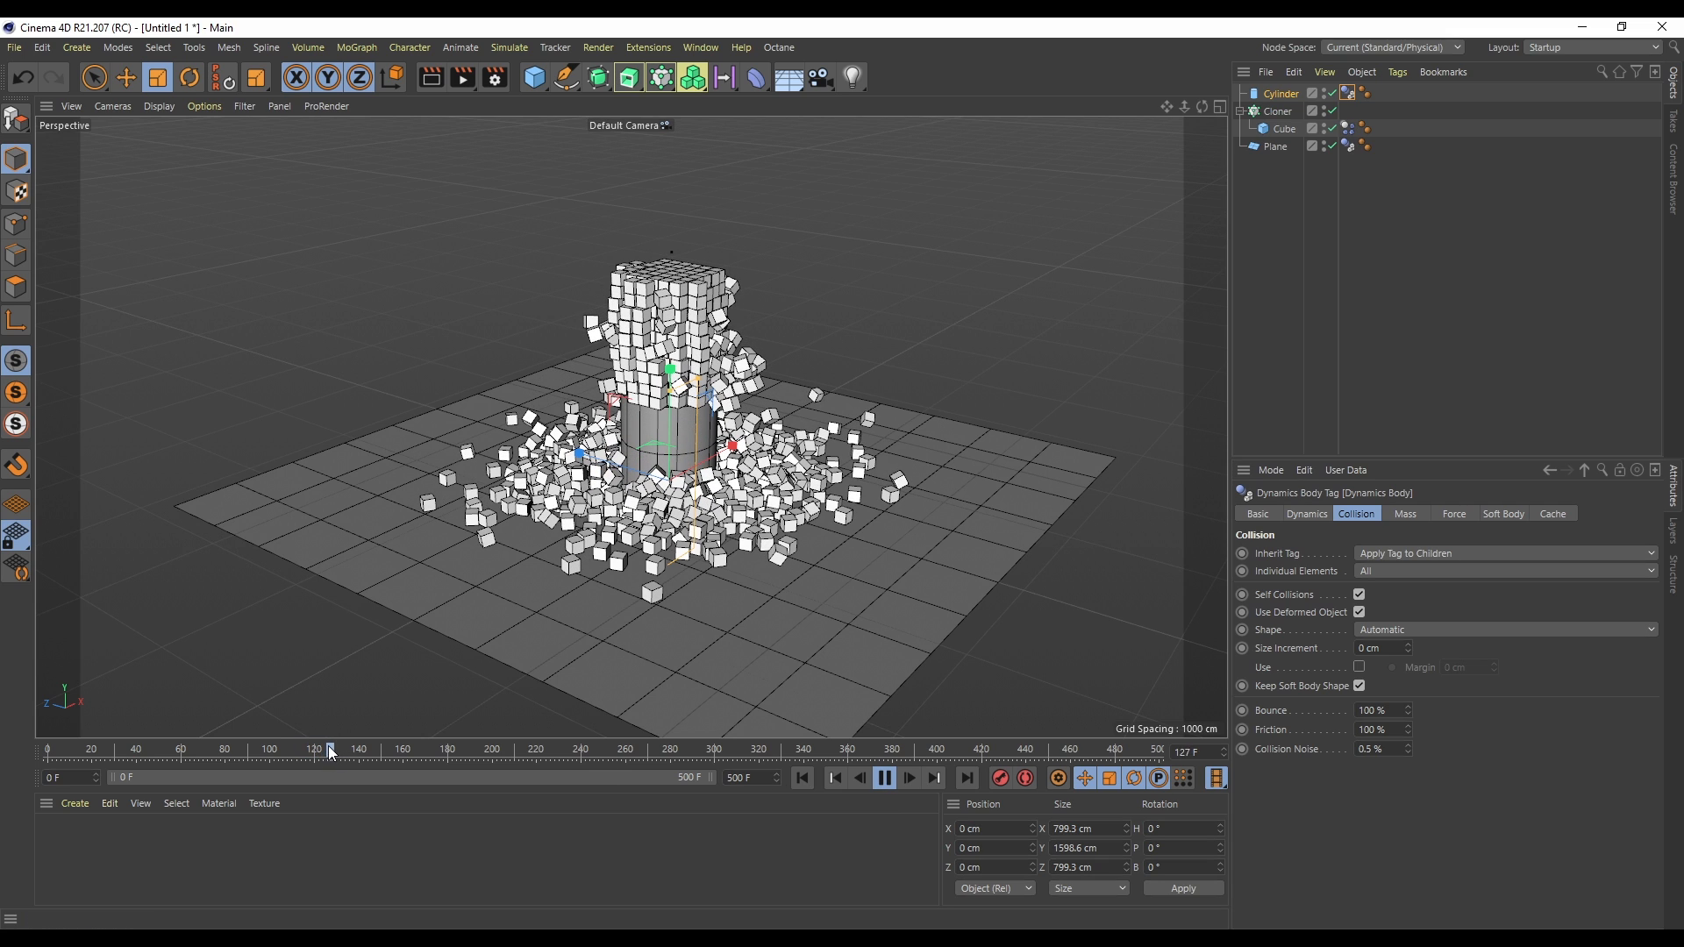
left_click_drag(165, 751, 398, 756)
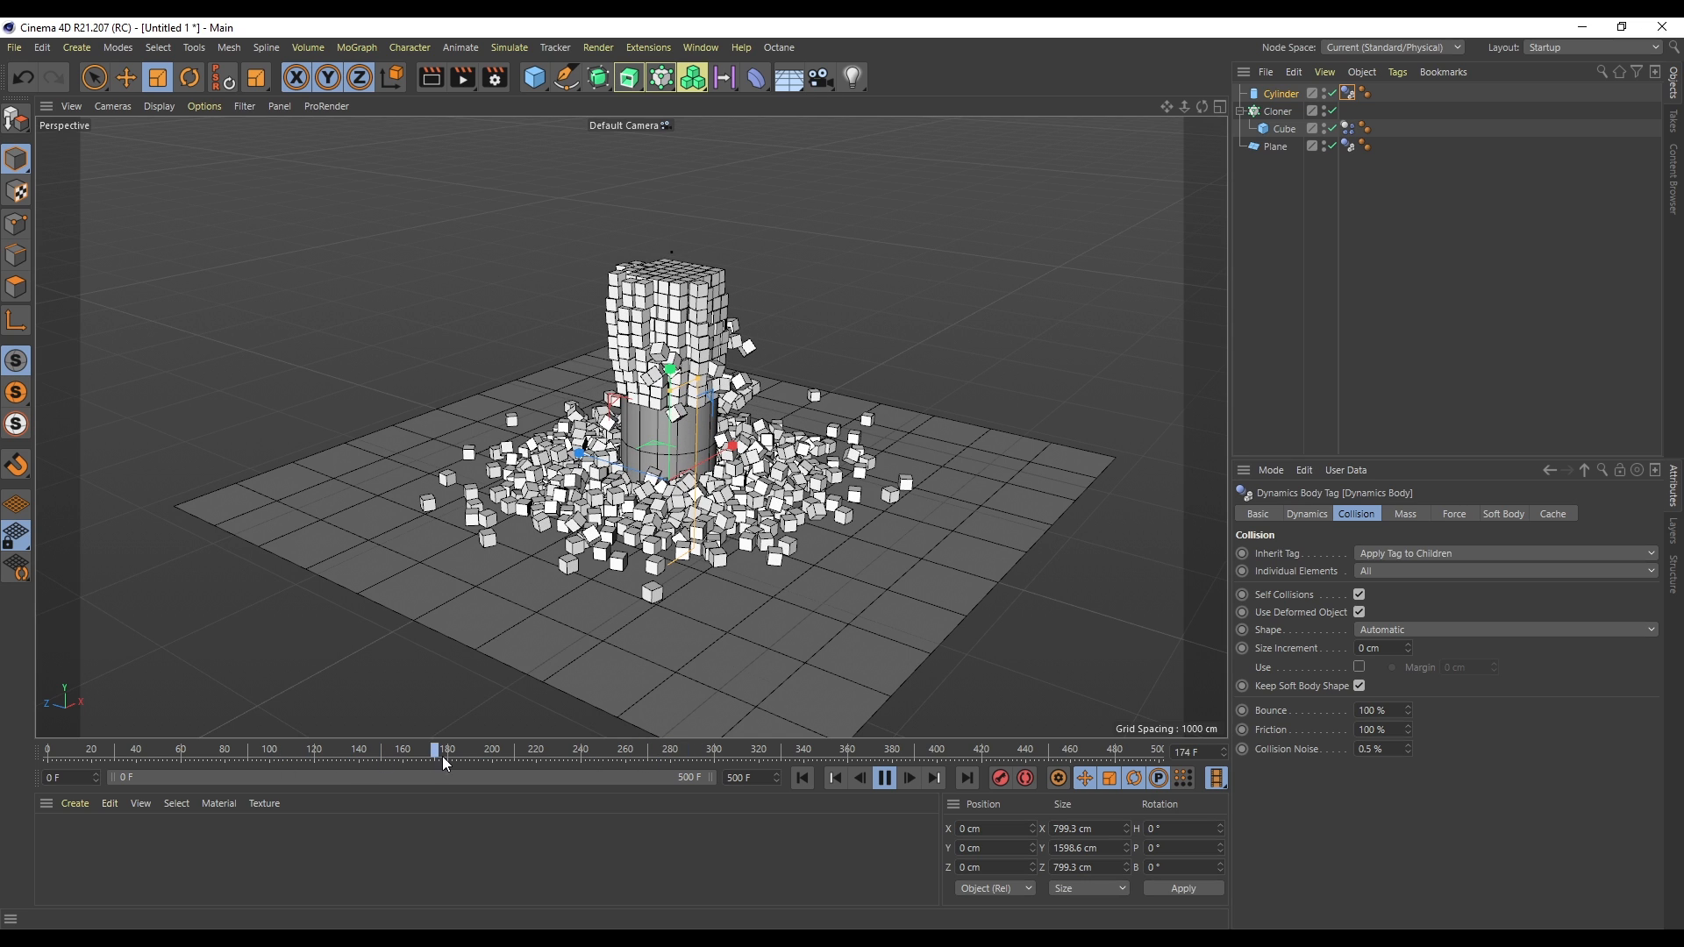
left_click(886, 779)
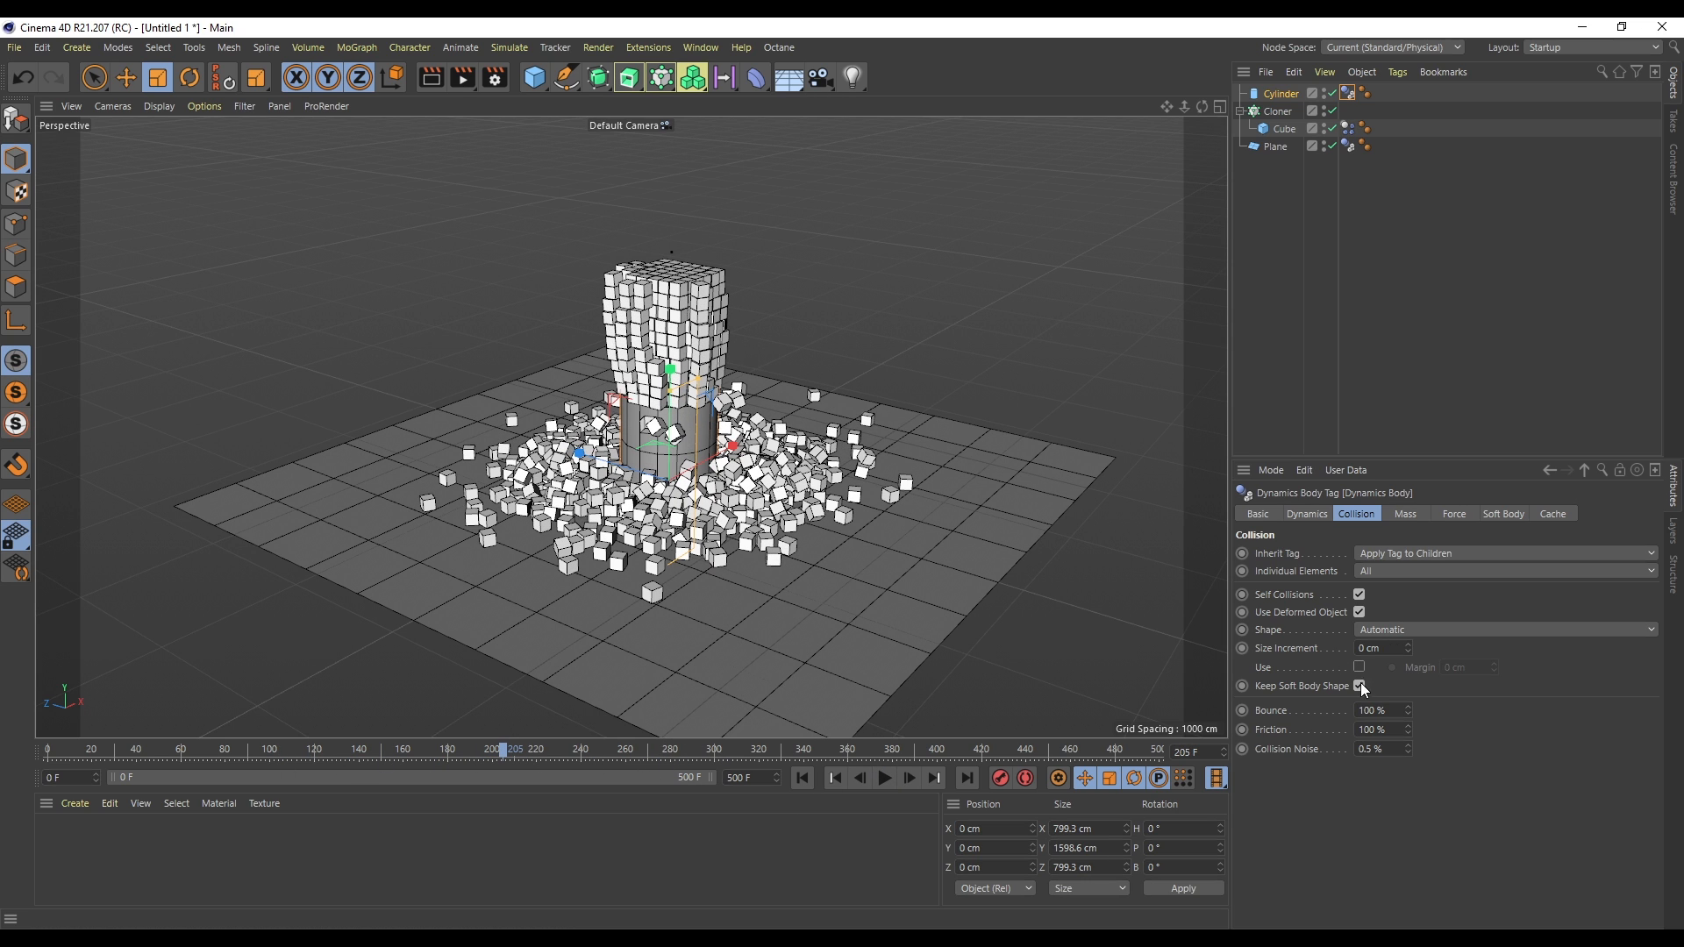
left_click(802, 778)
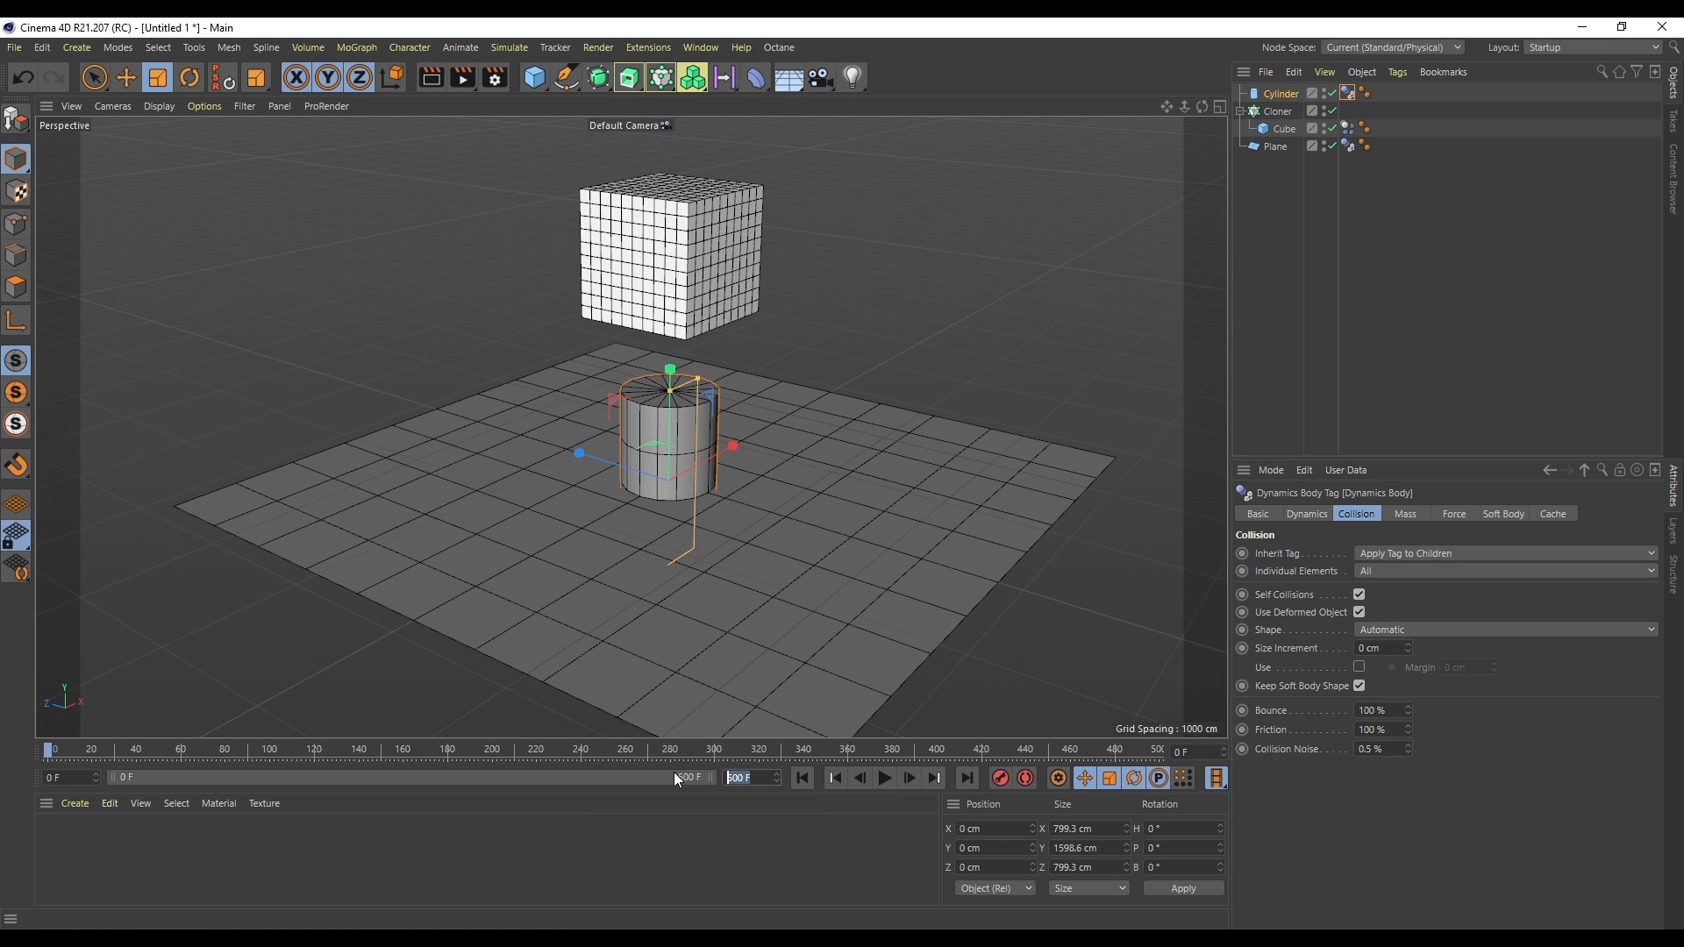
- Set the animation end to frame 200 and bake the project dynamics cache
type("200")
key("Return")
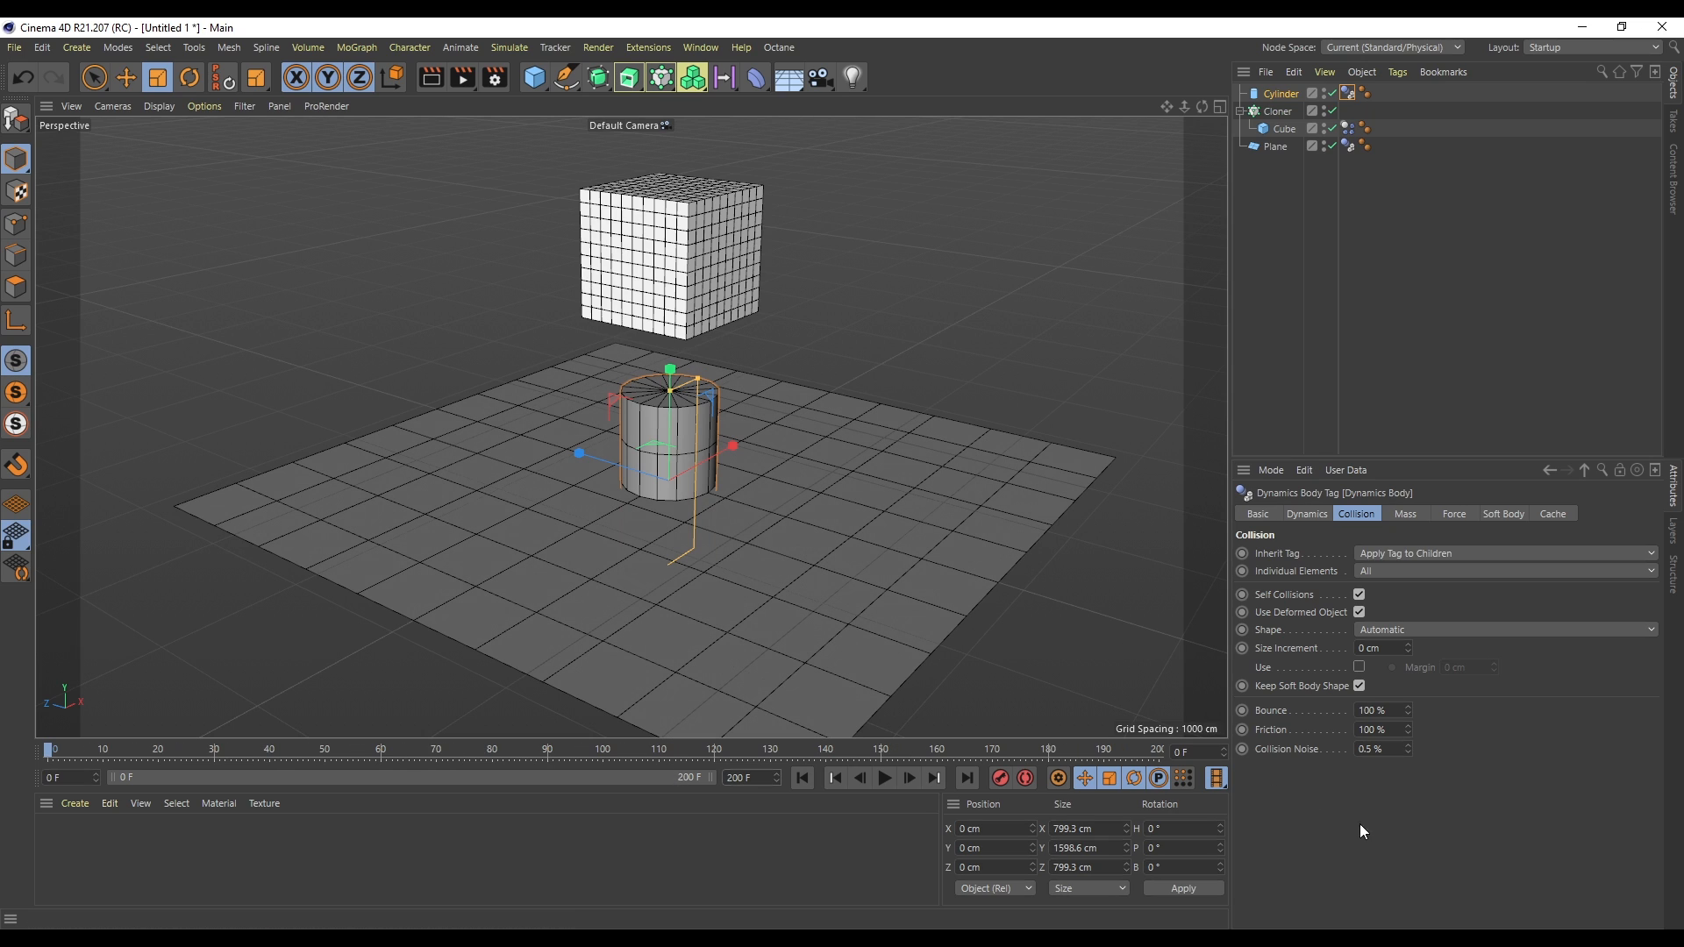
key("ctrl+d")
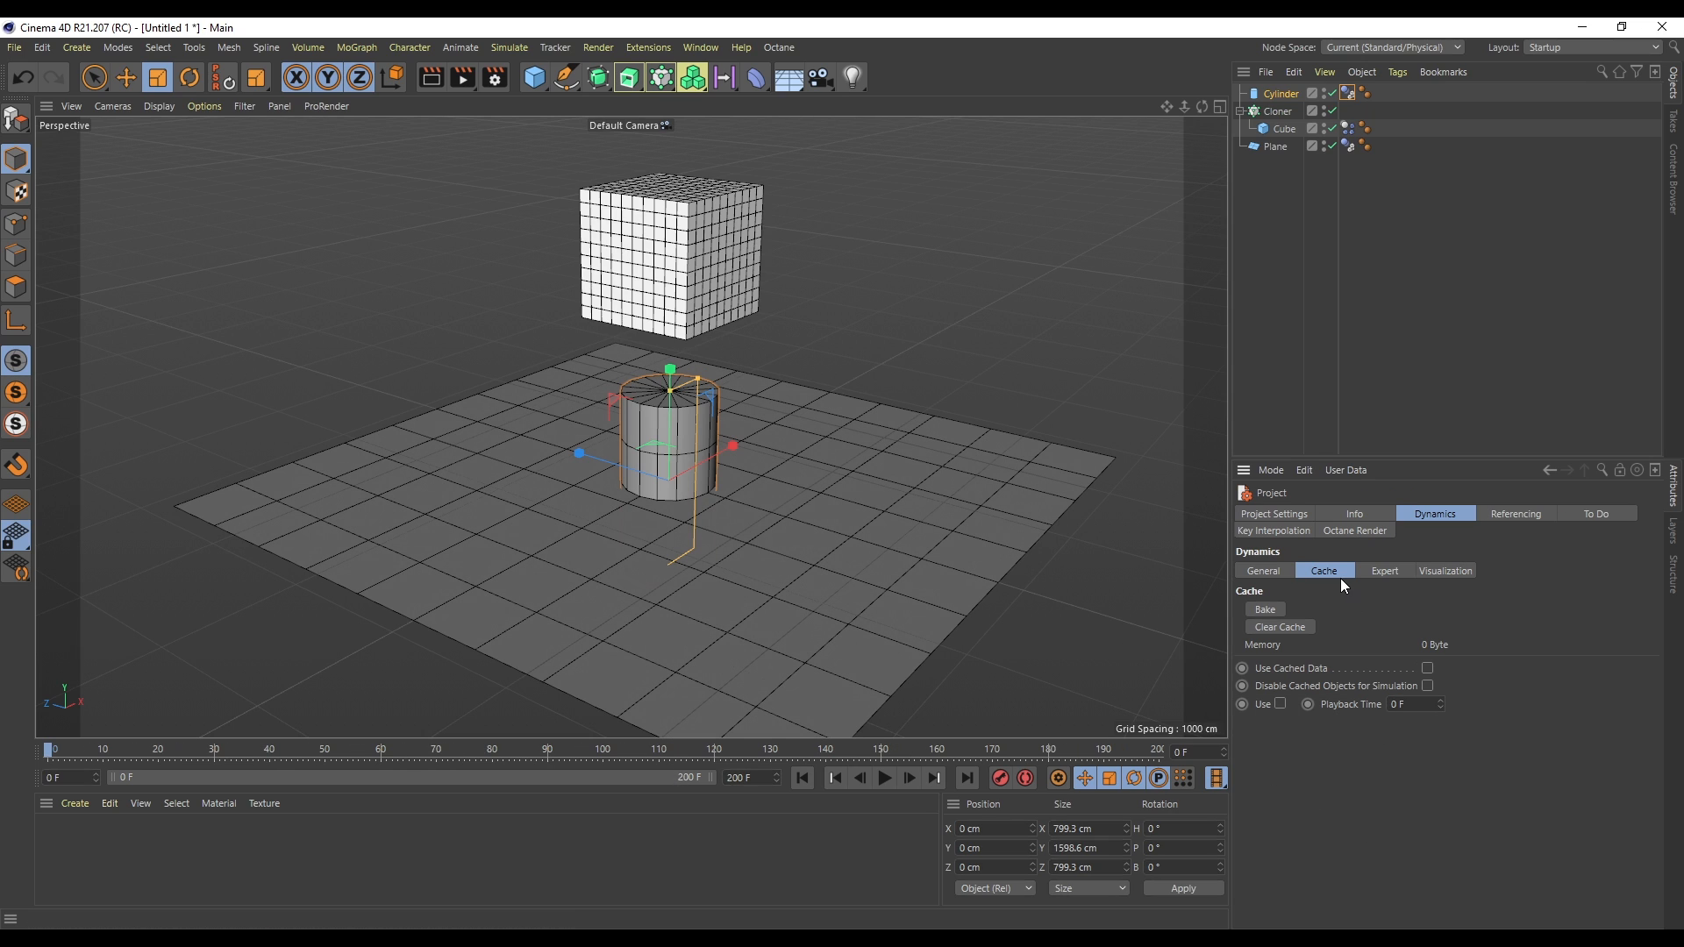
left_click(1266, 608)
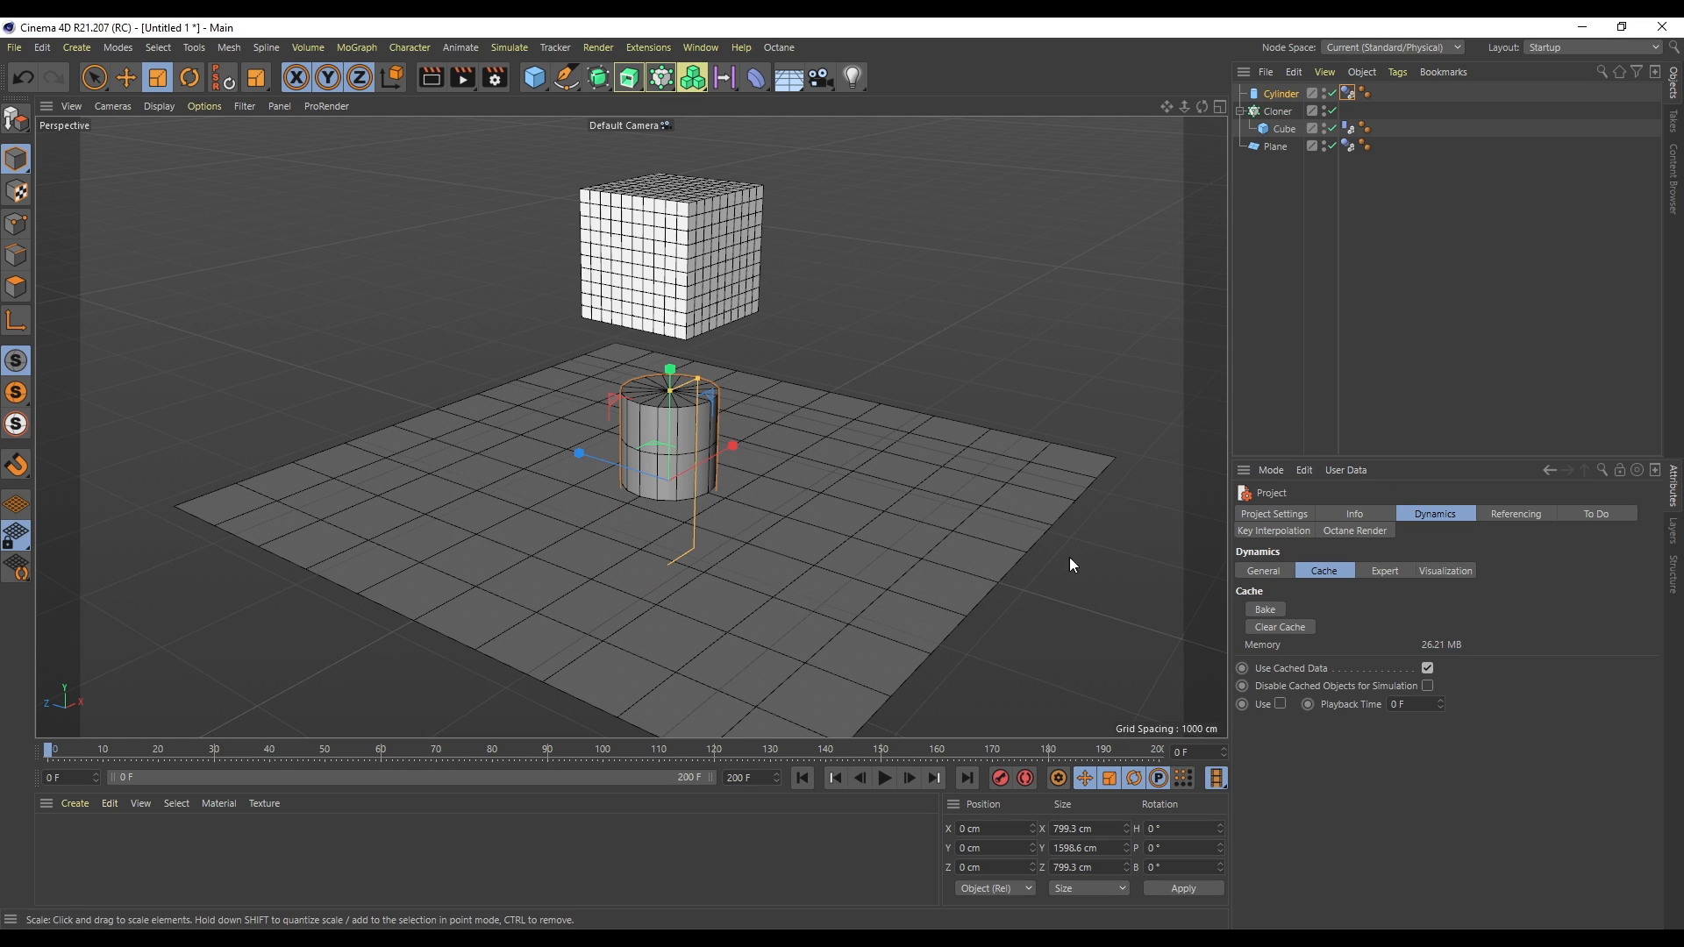
- Play back and scrub through the baked simulation
left_click(887, 779)
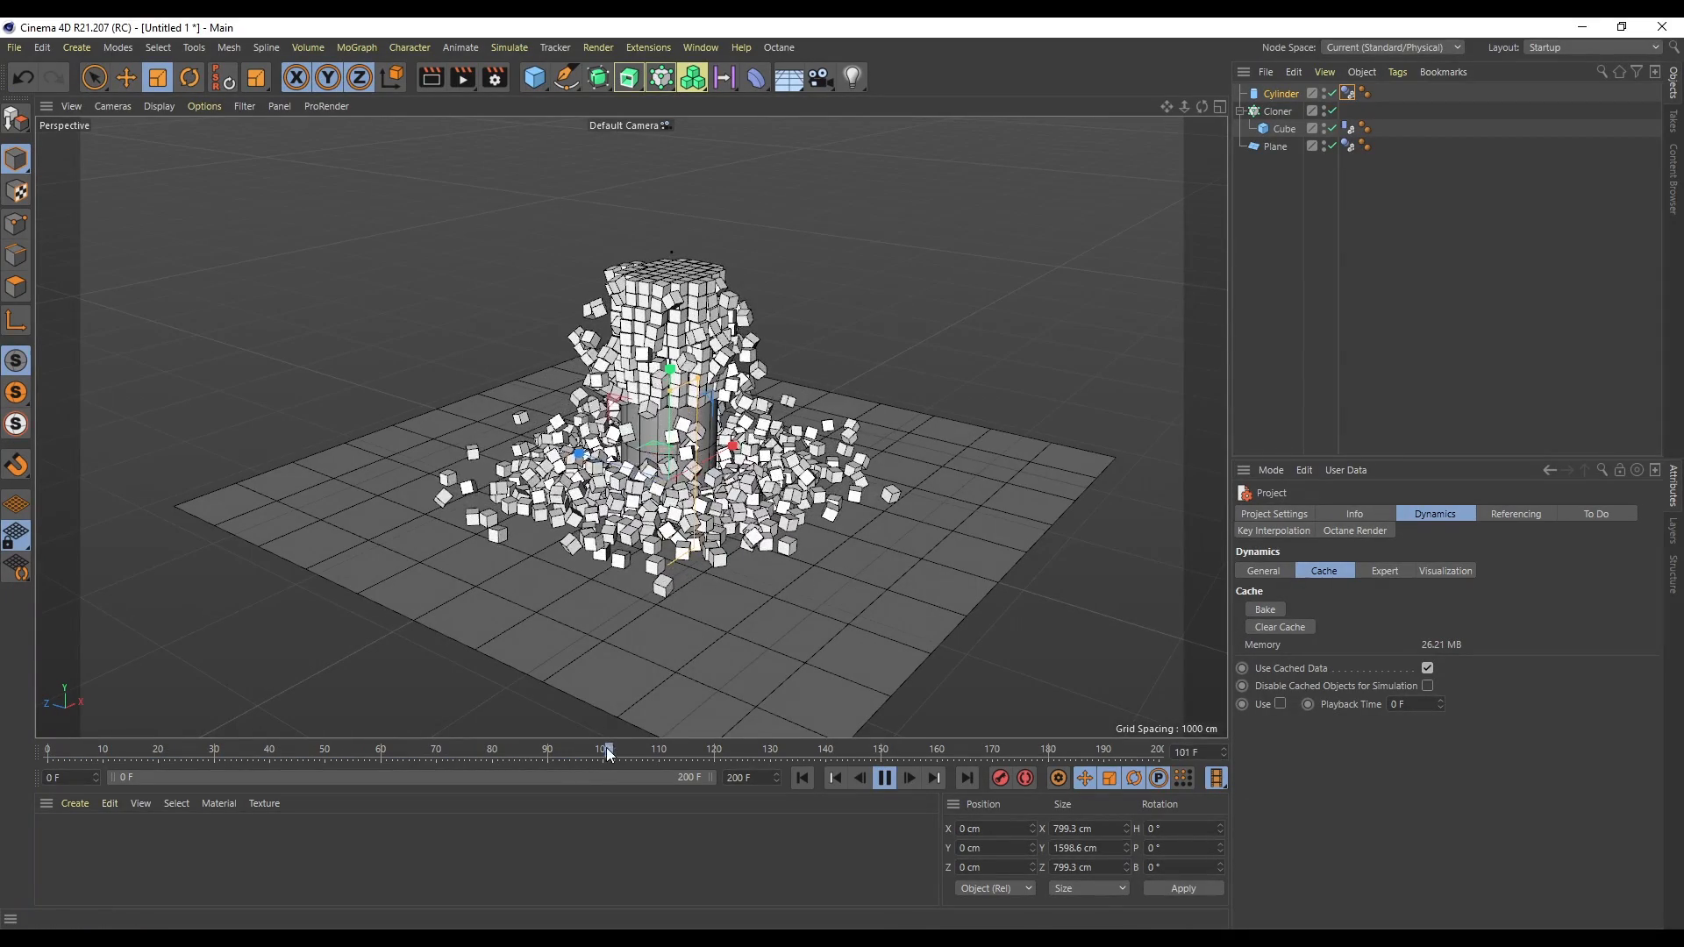
left_click_drag(503, 743, 714, 798)
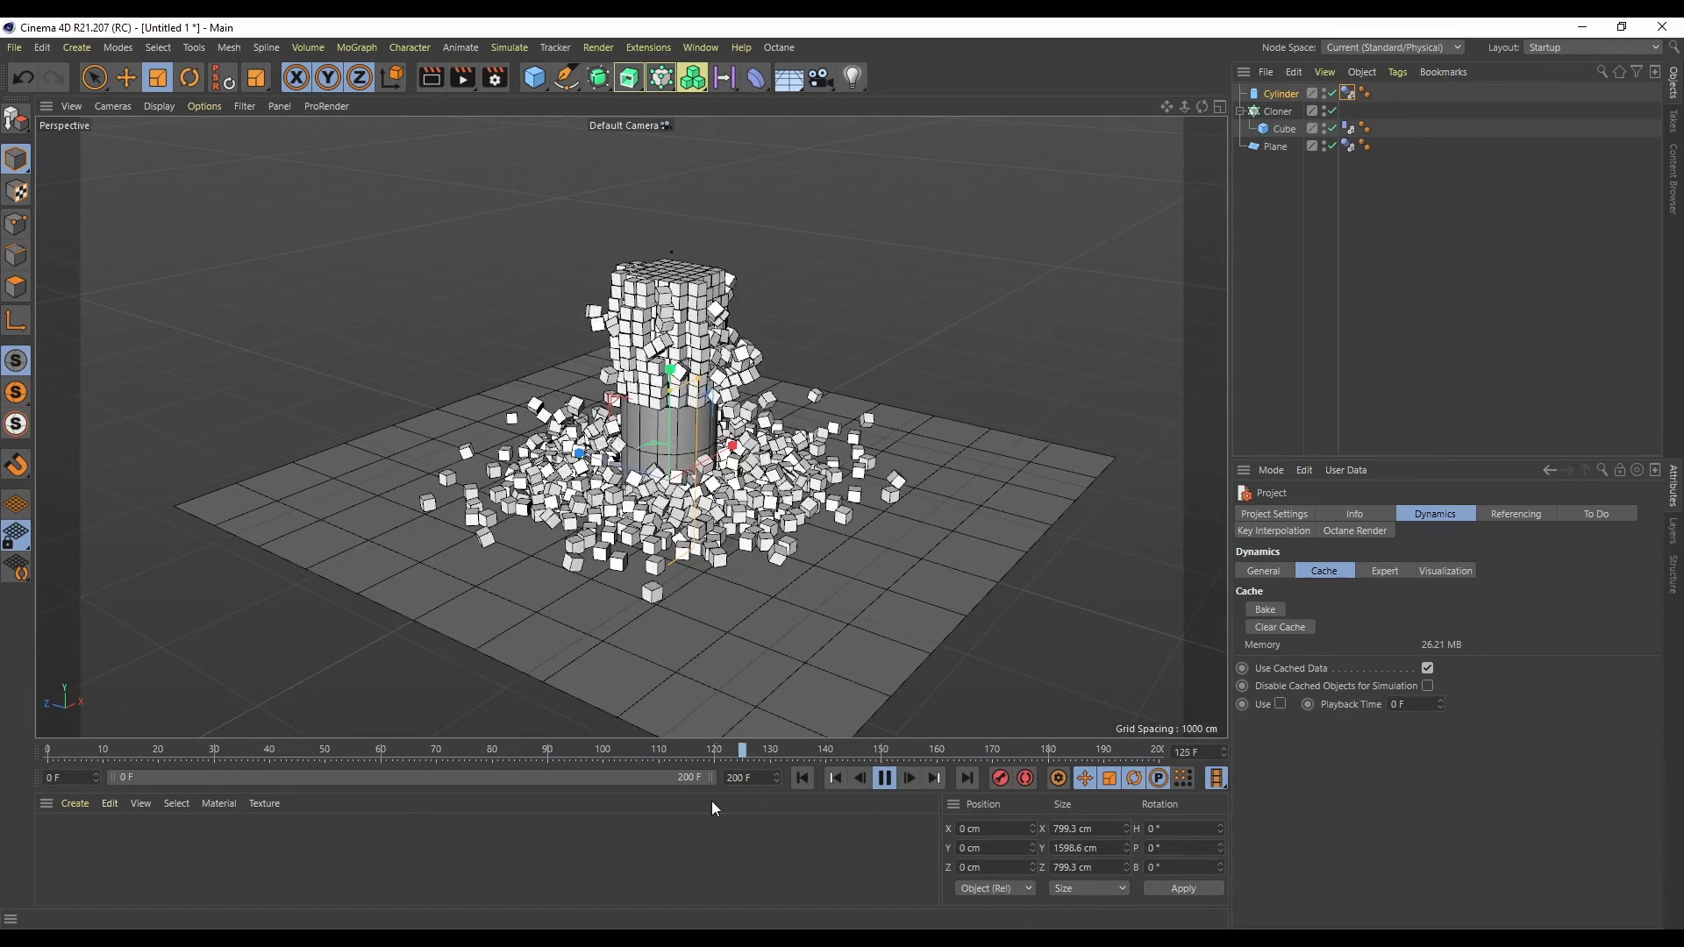
left_click(885, 779)
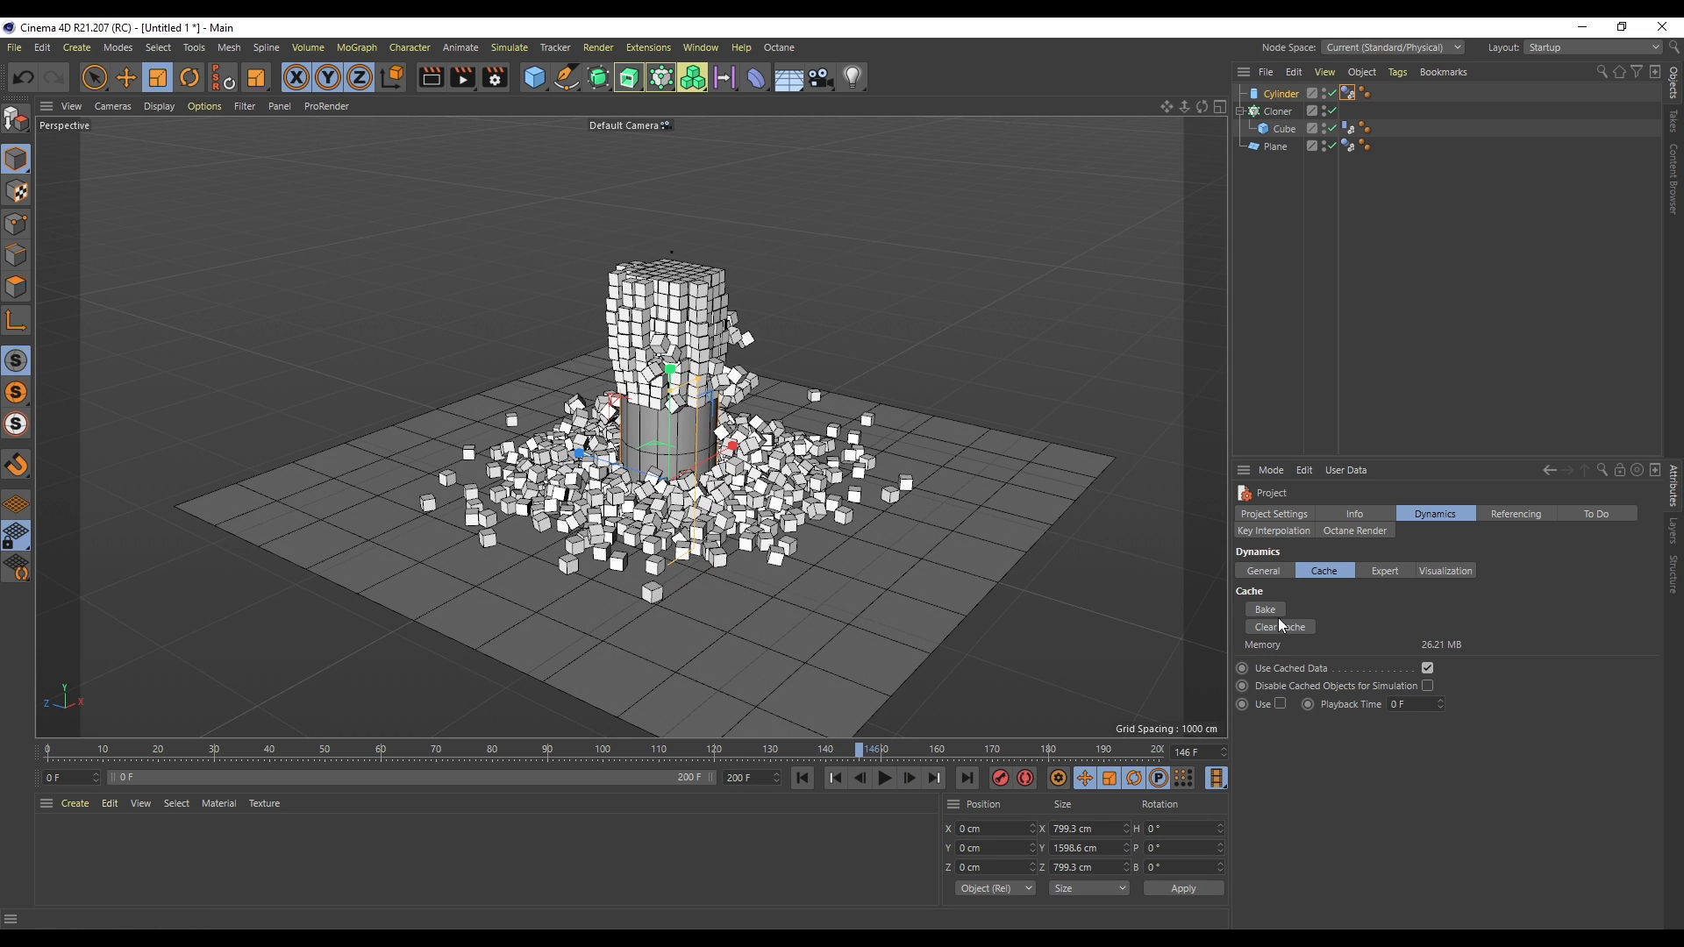
left_click_drag(319, 752, 791, 781)
- Inspect the cache settings of the cylinder's dynamics tag and select the cube's tag
left_click(1348, 92)
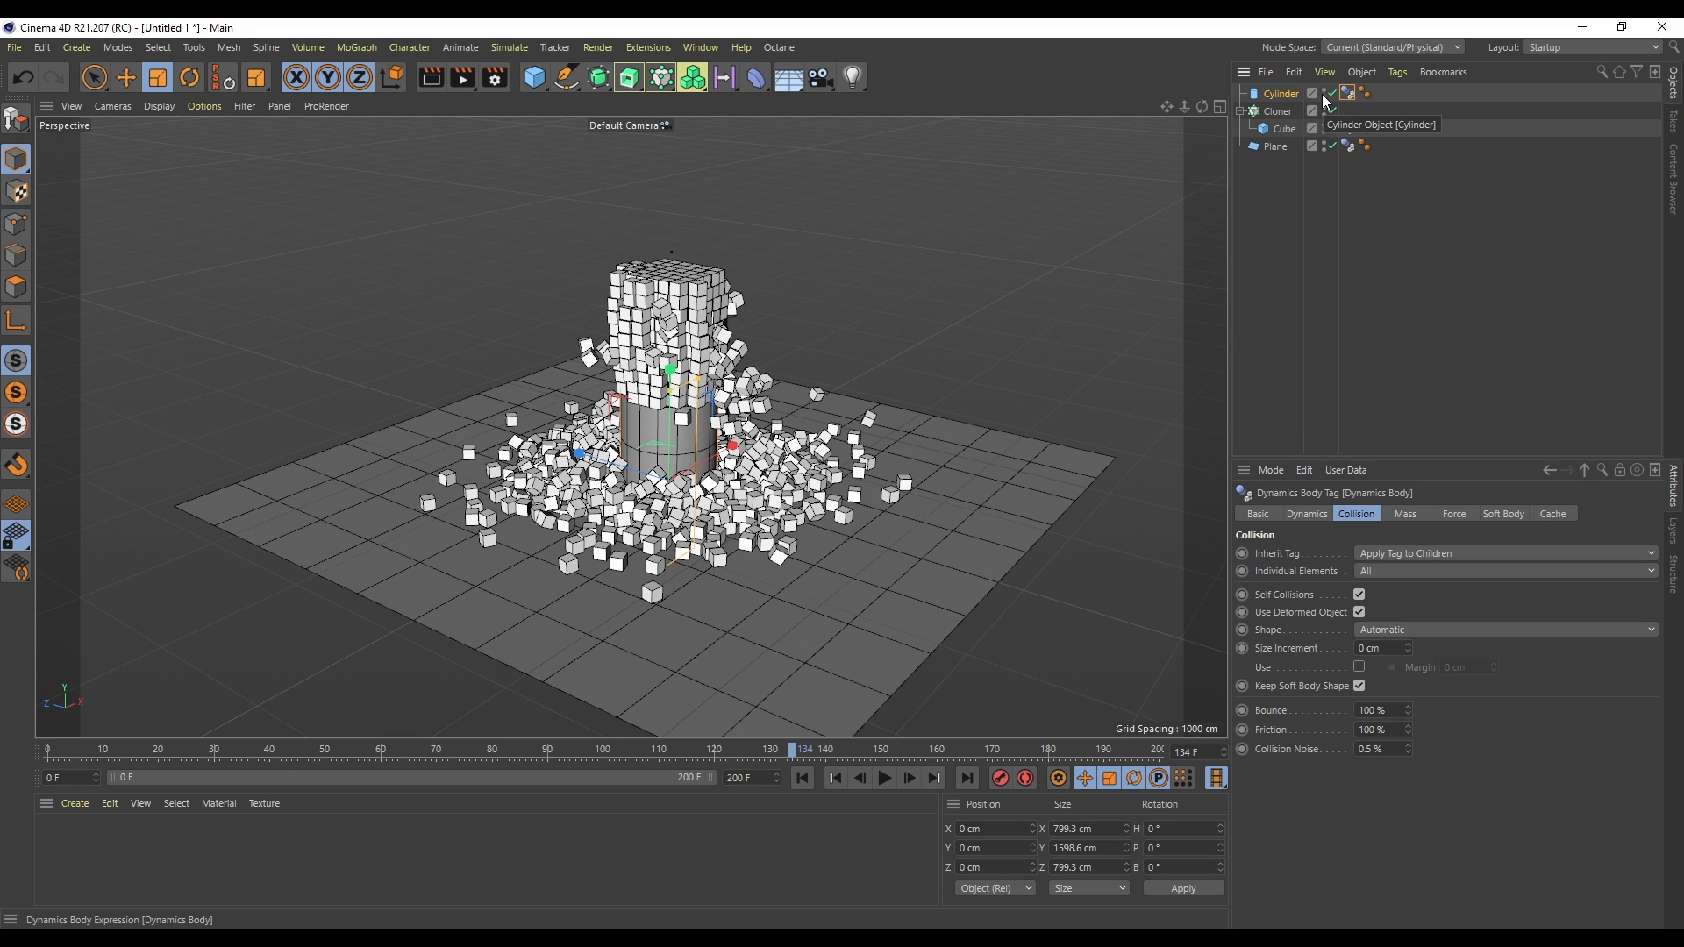
left_click(1561, 516)
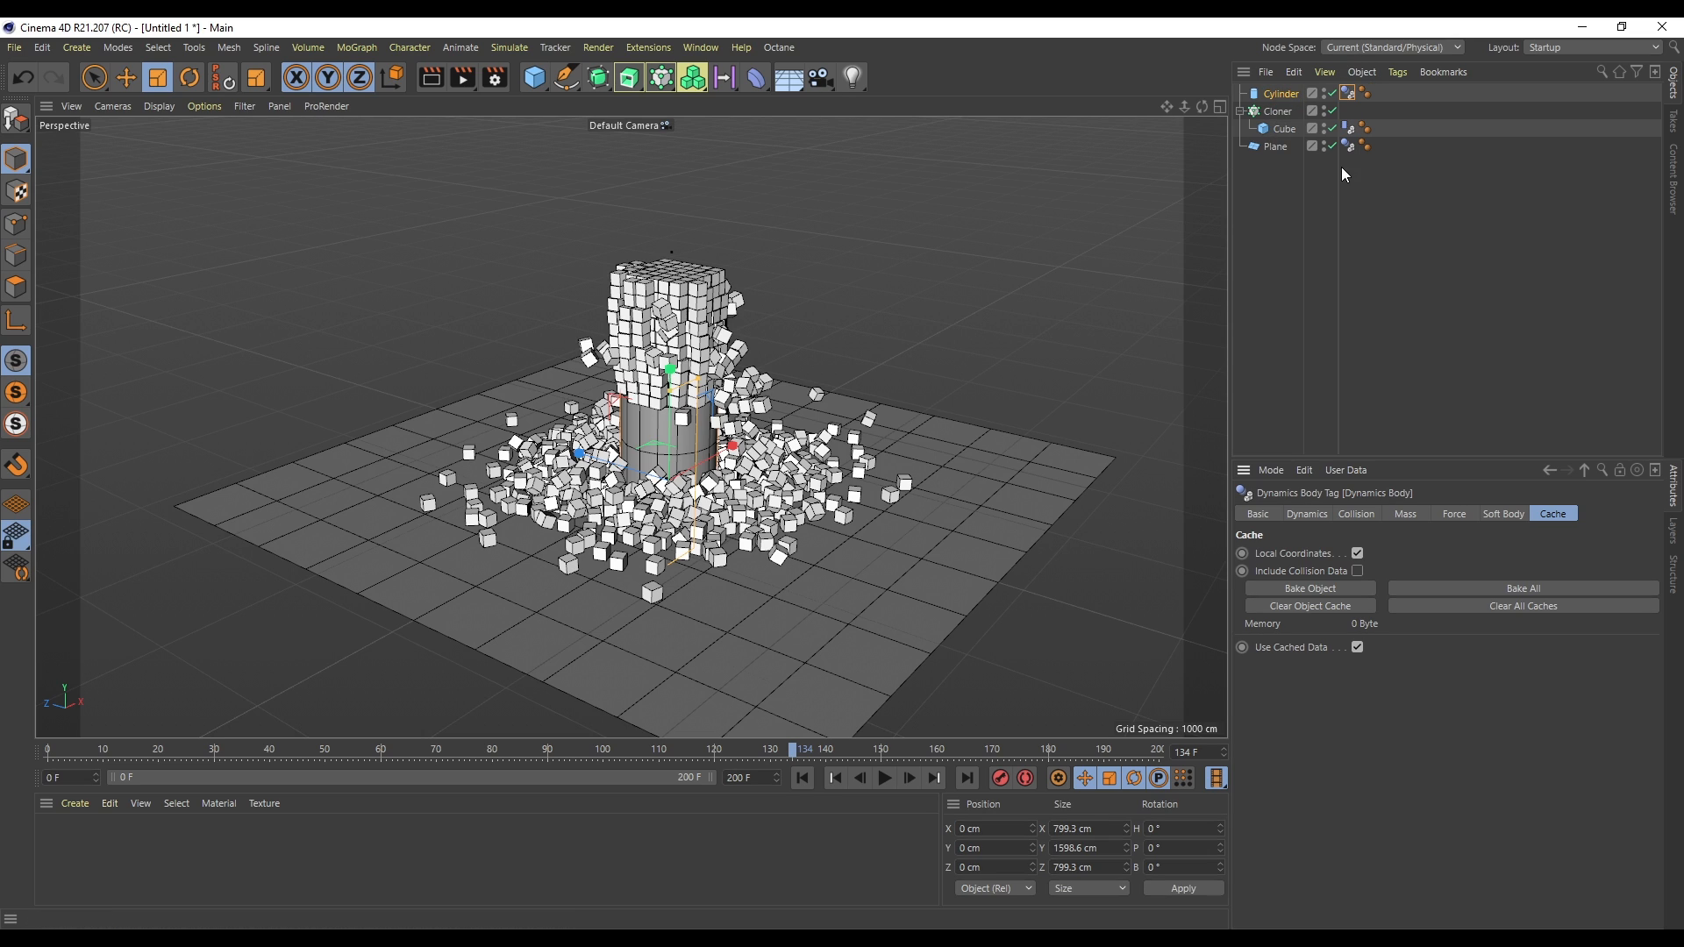
left_click(1350, 132)
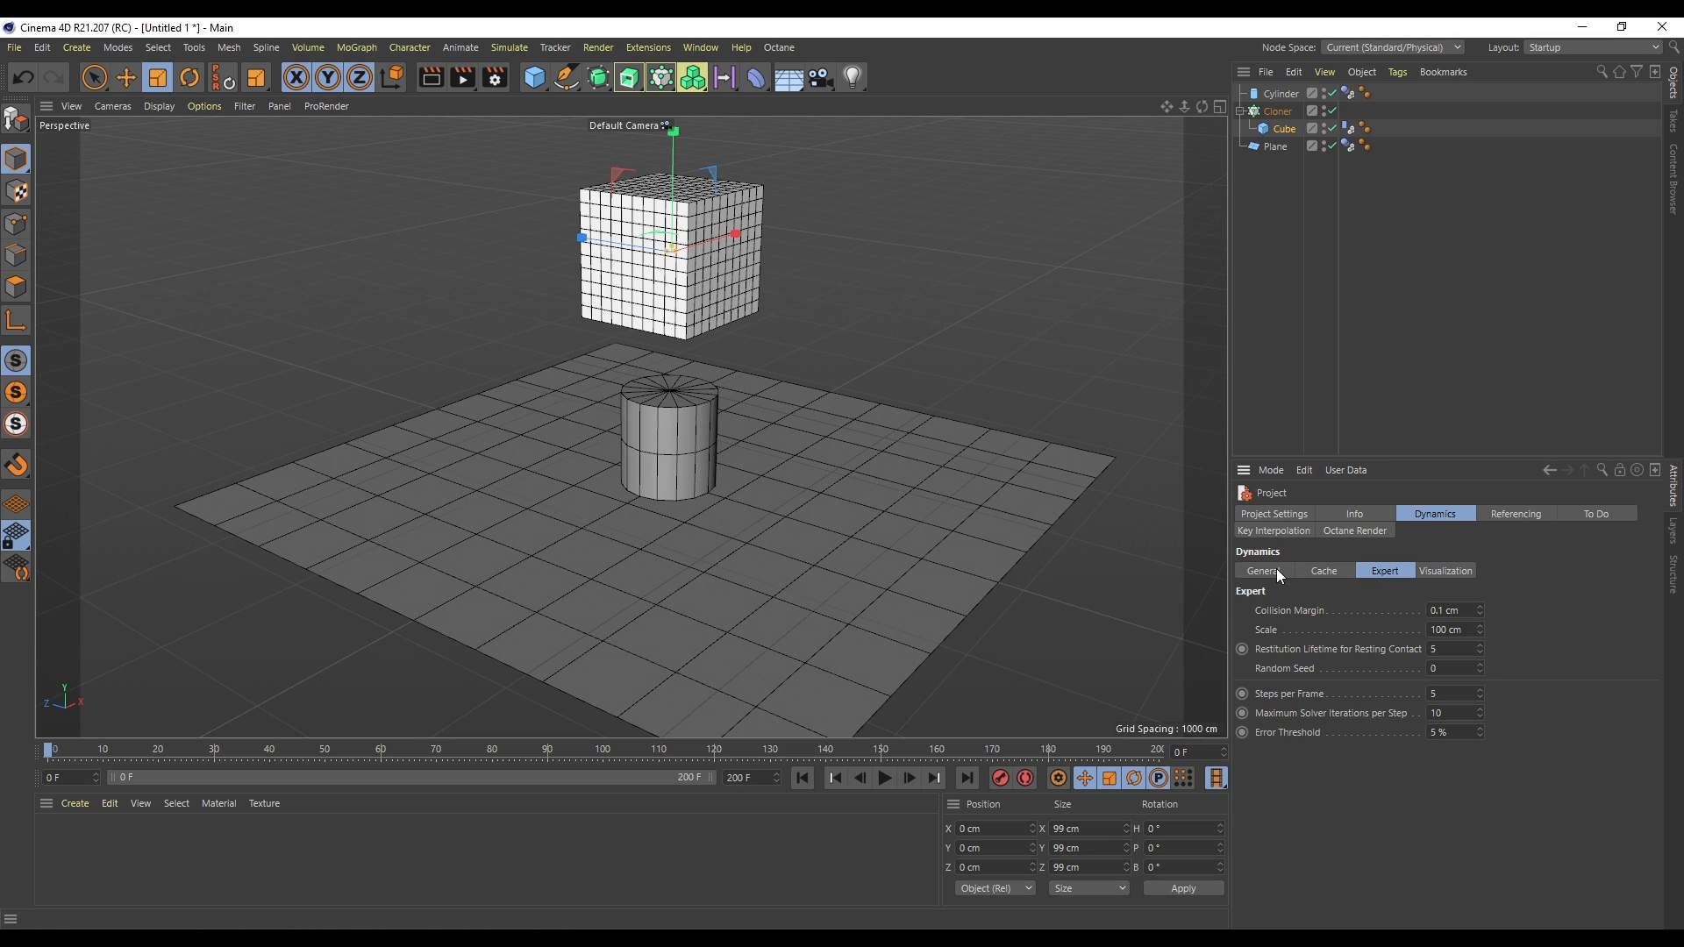
- Browse the General, Cache and Expert sections of the project dynamics settings
left_click(1271, 575)
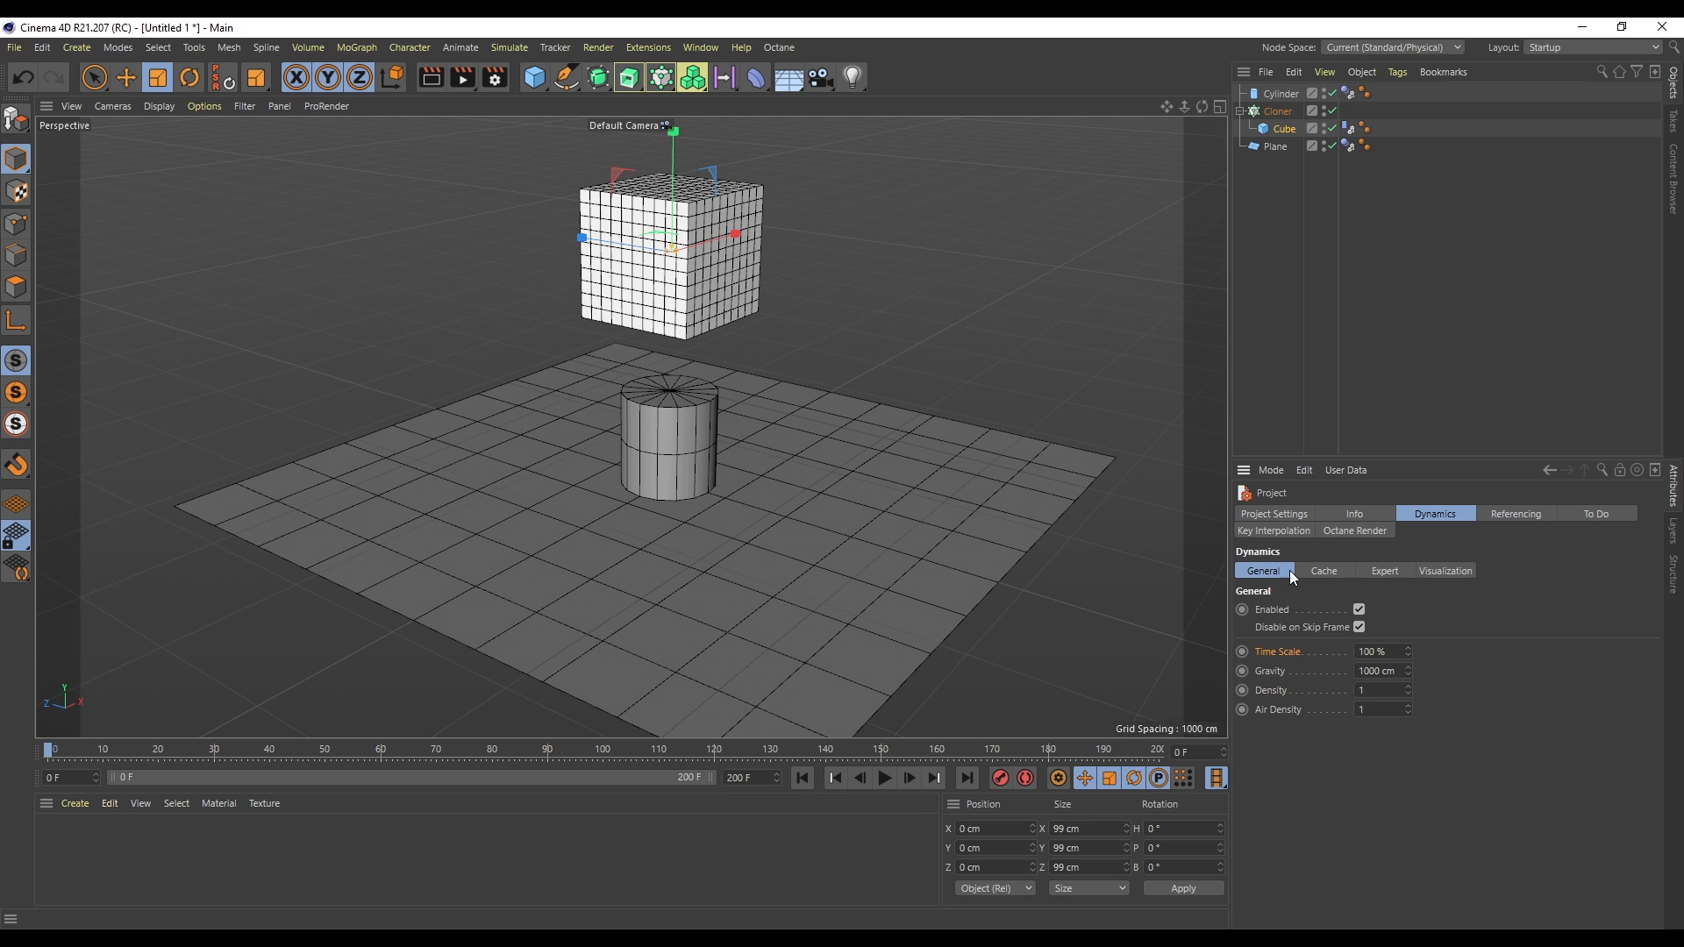
left_click(1326, 574)
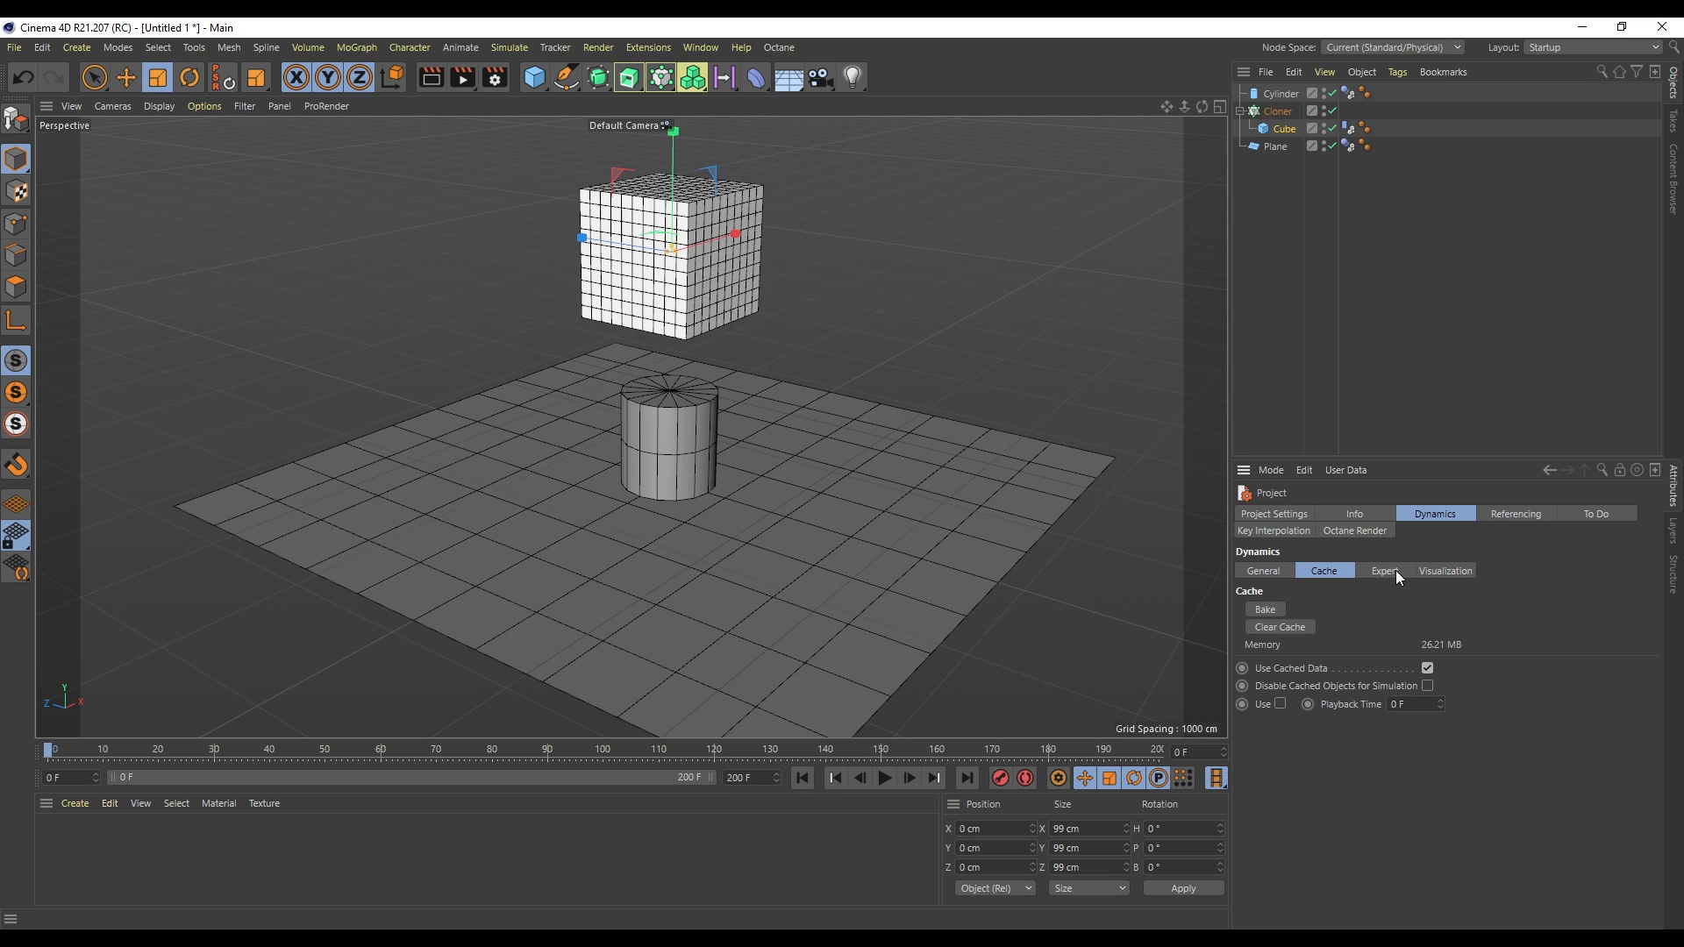
left_click(1393, 571)
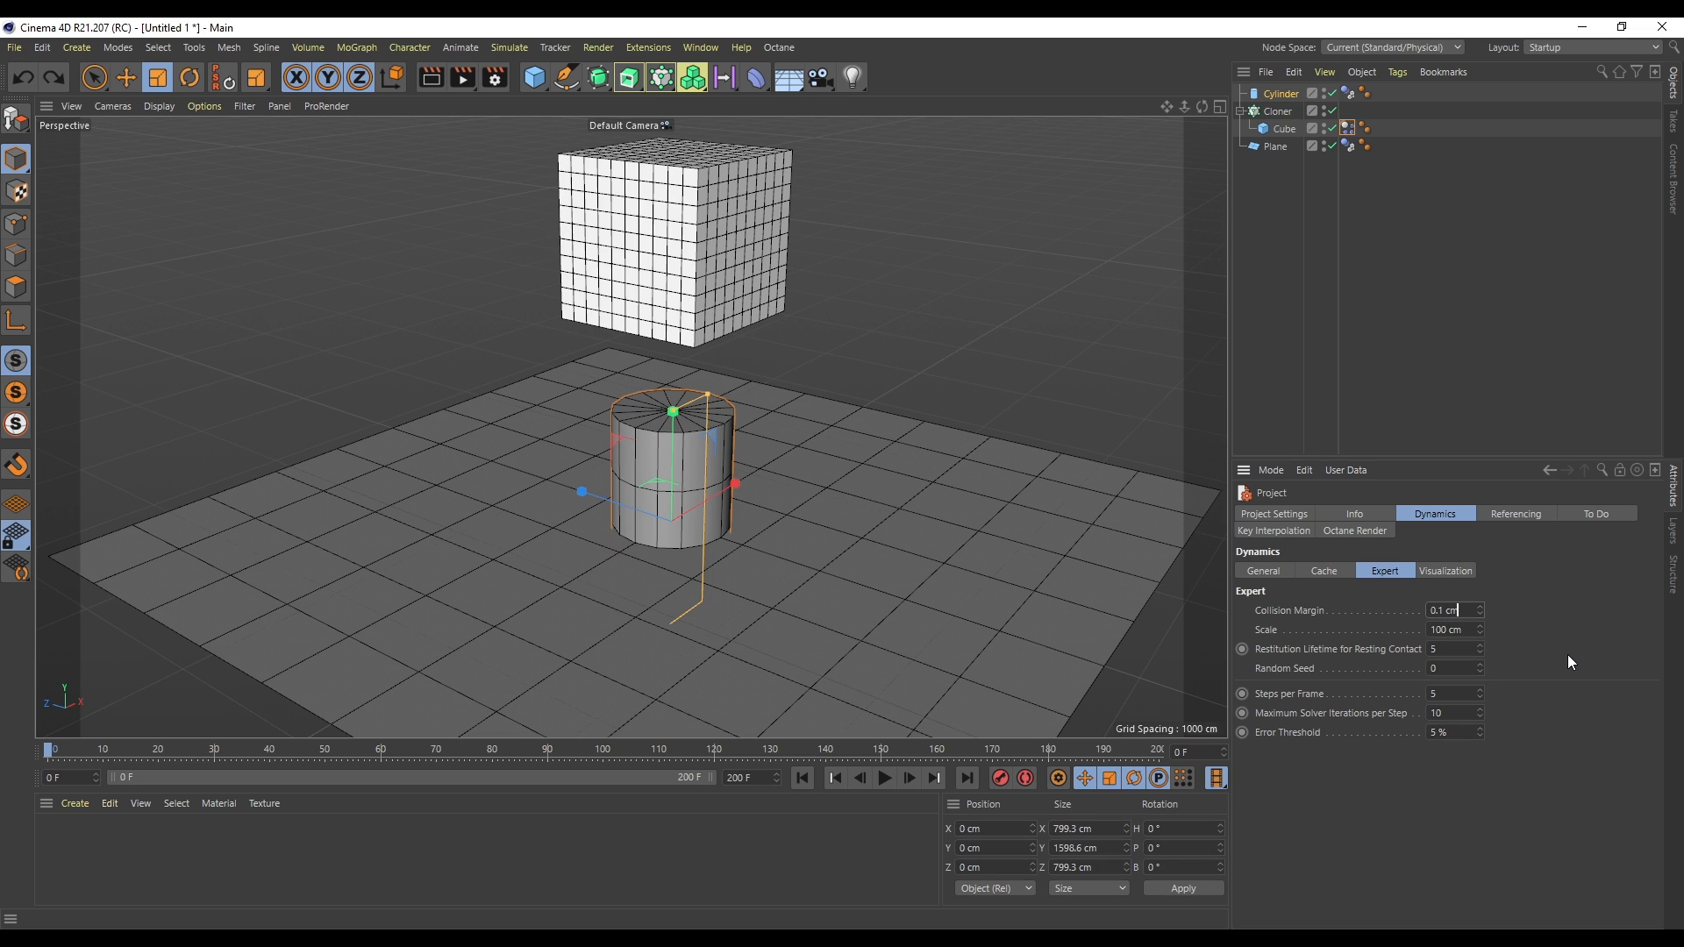
- Set the project dynamics Steps per Frame to 10 in the Expert settings
left_click(1477, 612)
left_click_drag(1460, 608, 1428, 610)
type("1")
key("Return")
left_click(1464, 610)
type("0")
left_click_drag(1464, 610, 1303, 615)
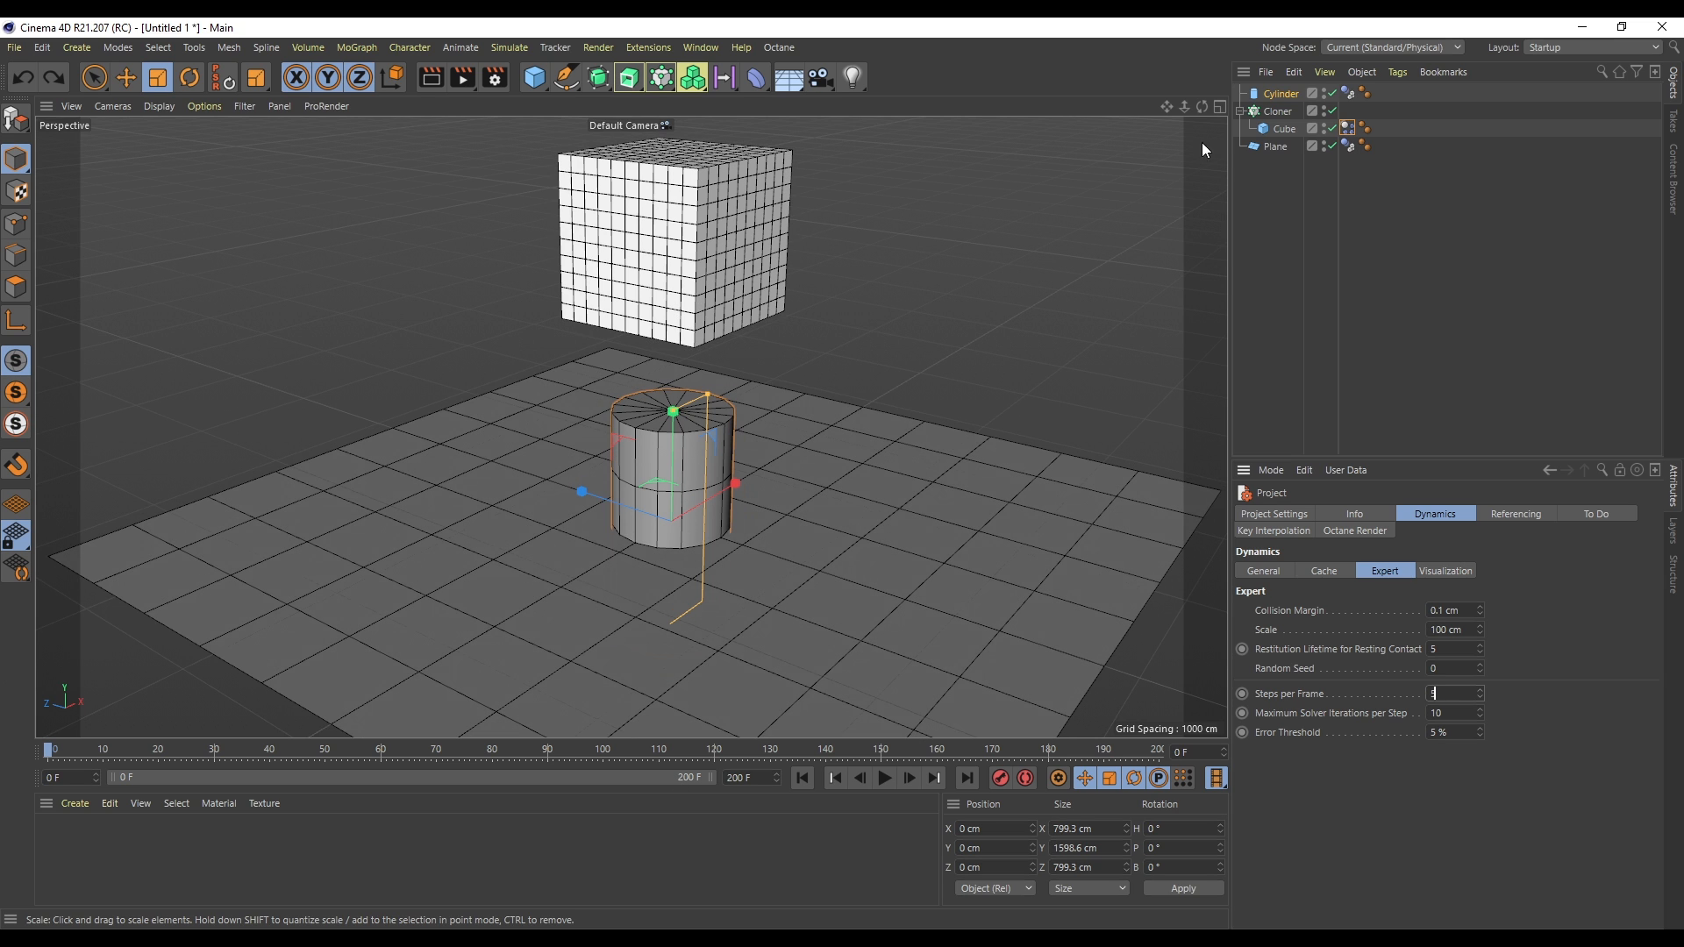
- Delete the cylinder from the scene
left_click_drag(1187, 119, 1175, 120)
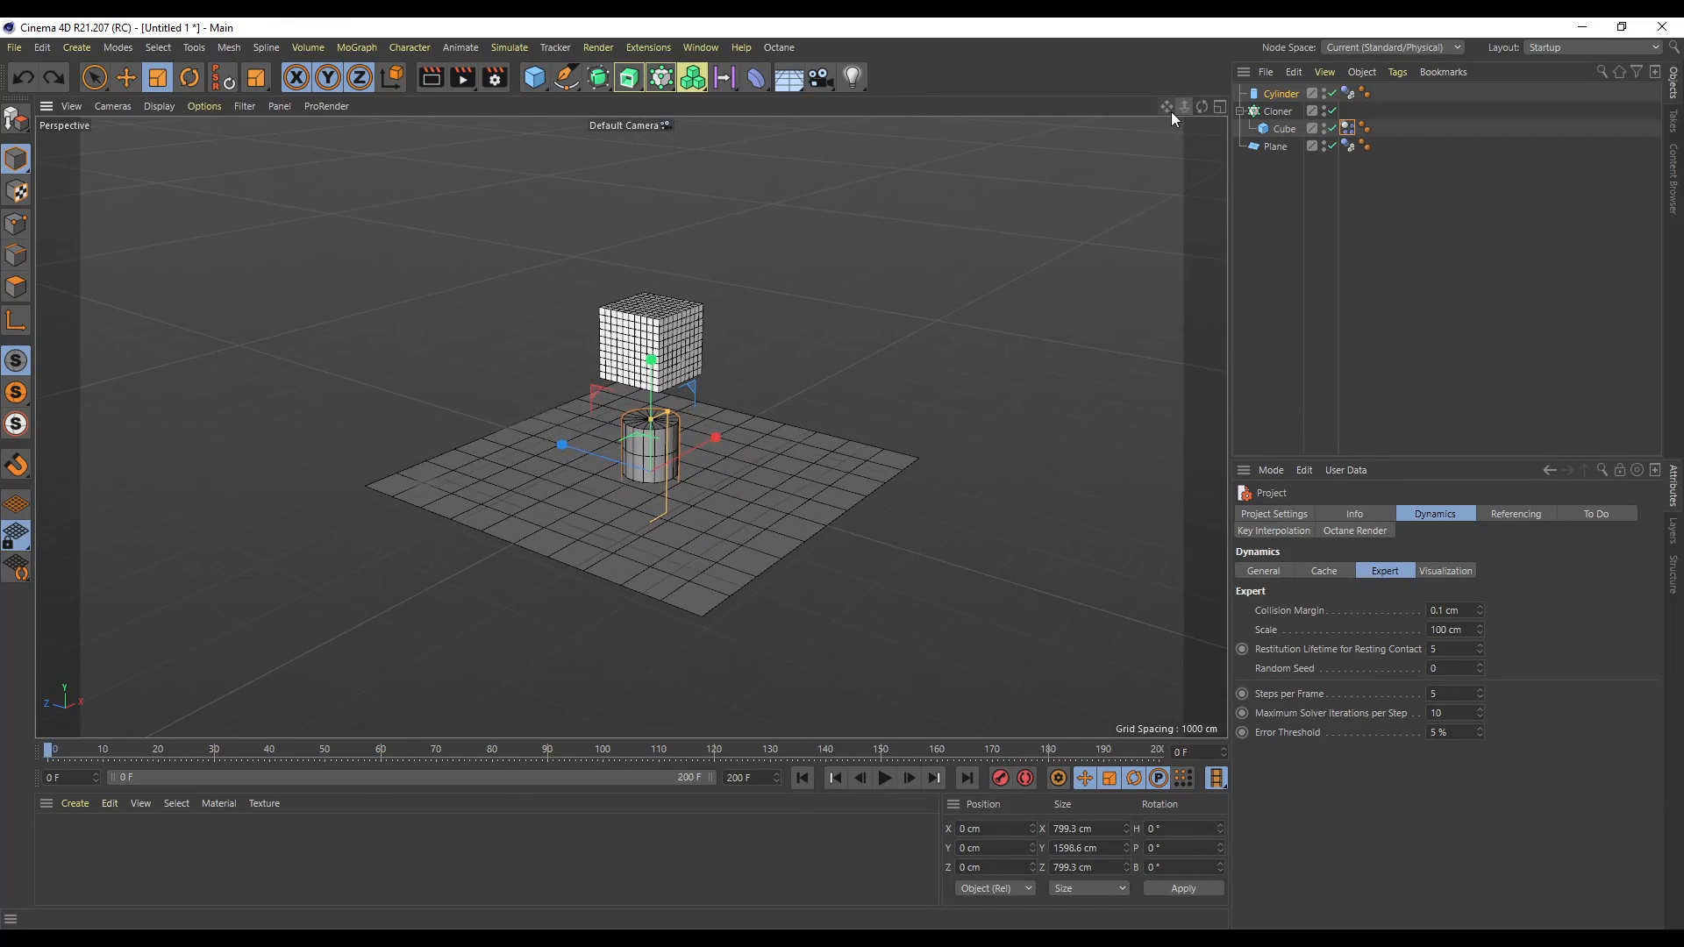
key("Delete")
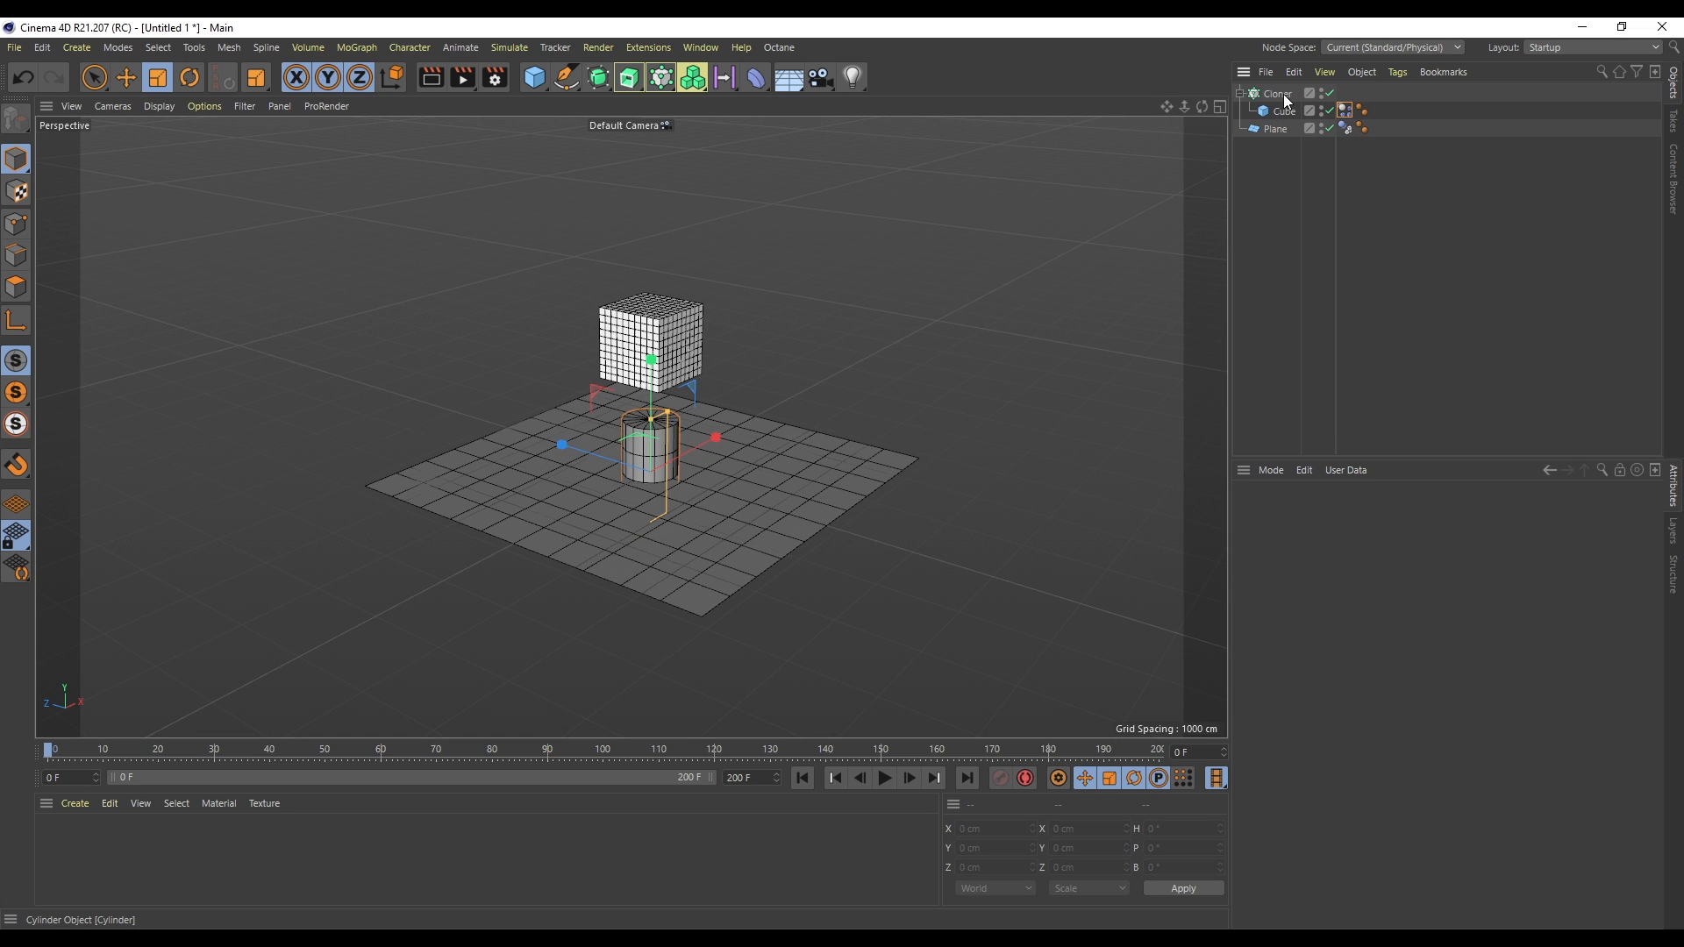
left_click_drag(1203, 108, 1203, 107)
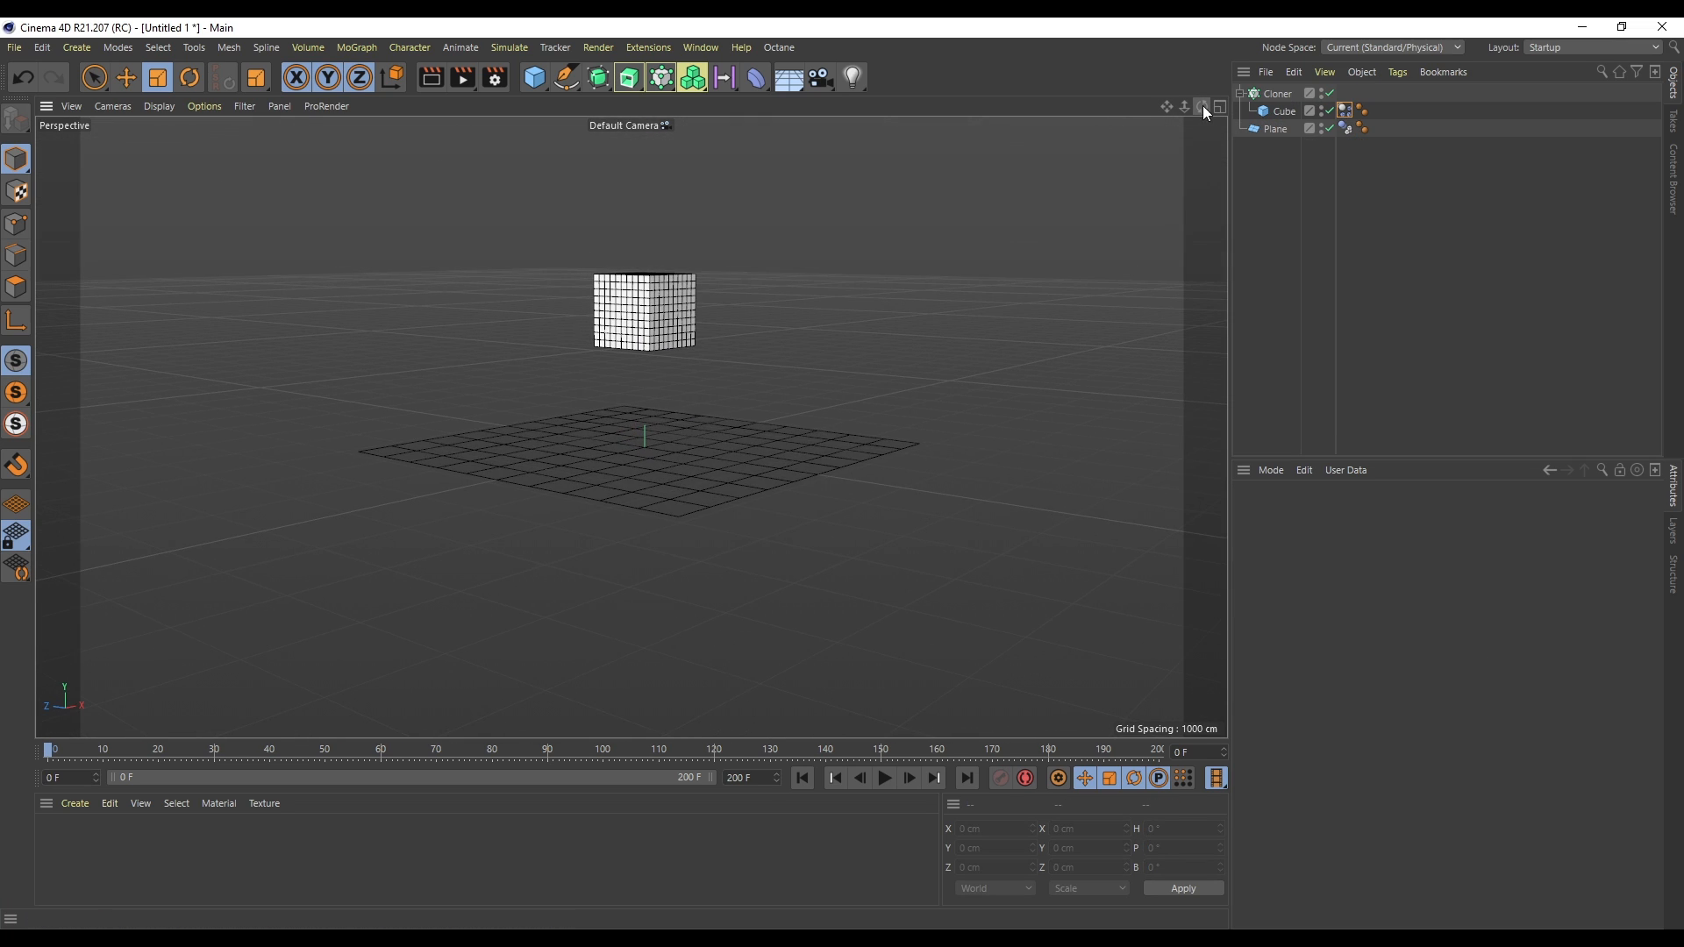
- Enable Custom Initial Velocity on the cube's dynamics body tag and play the simulation from the start
left_click(1345, 114)
left_click(1358, 515)
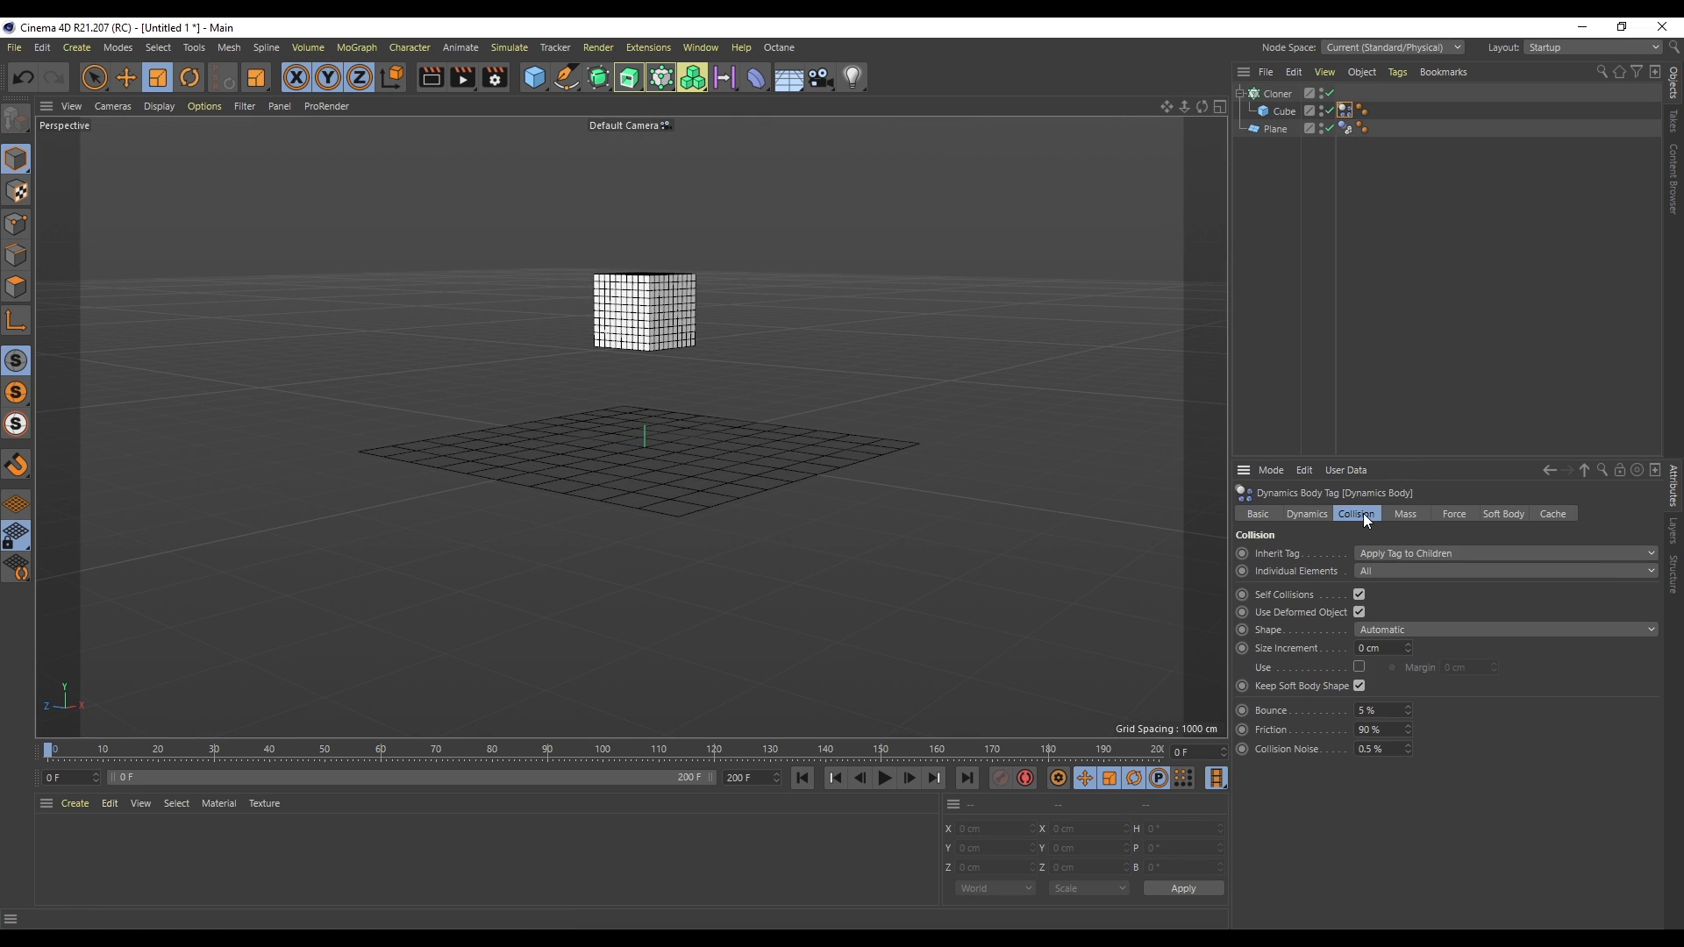
left_click(1323, 519)
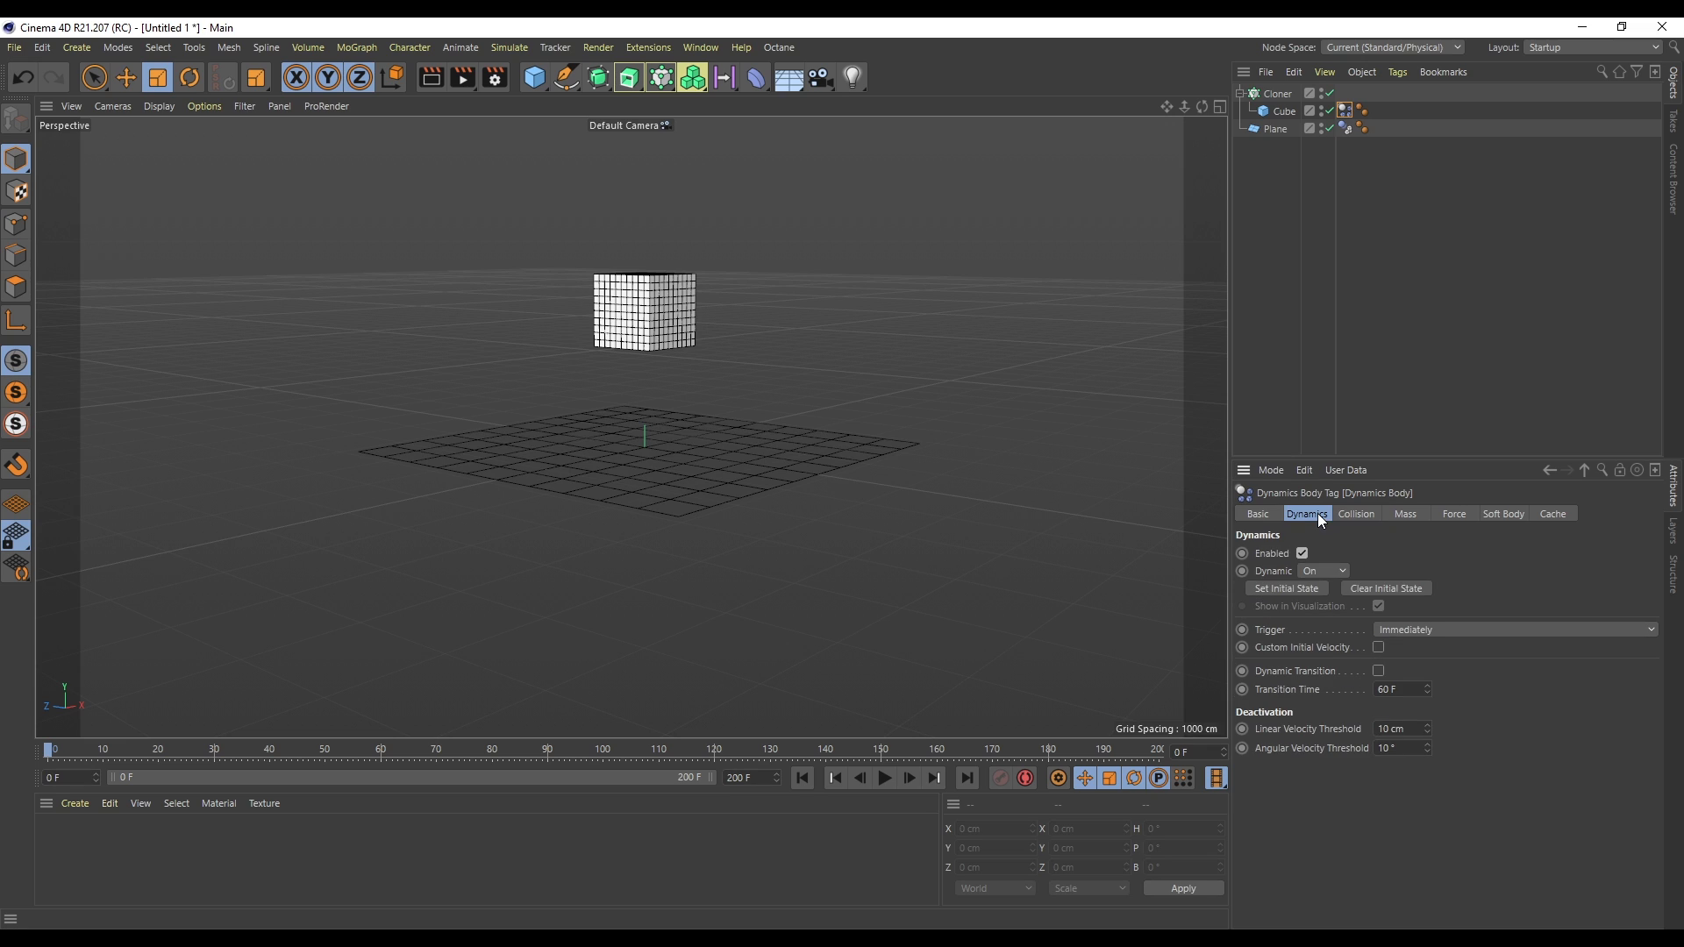
left_click(1379, 649)
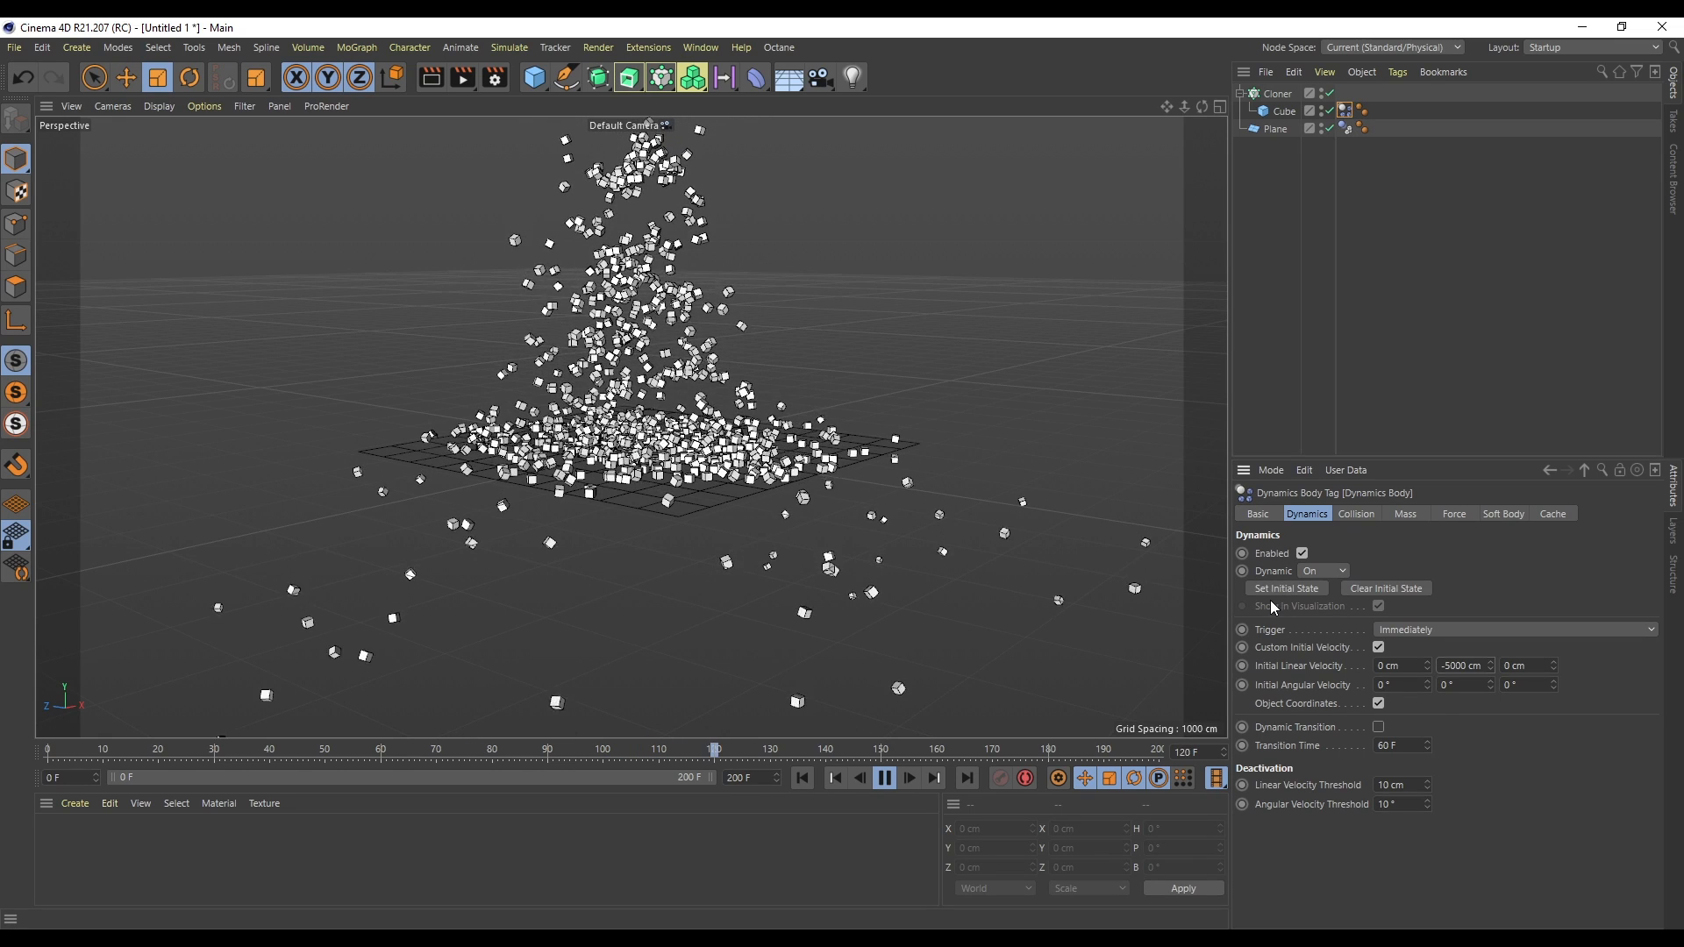
left_click(884, 777)
left_click(804, 777)
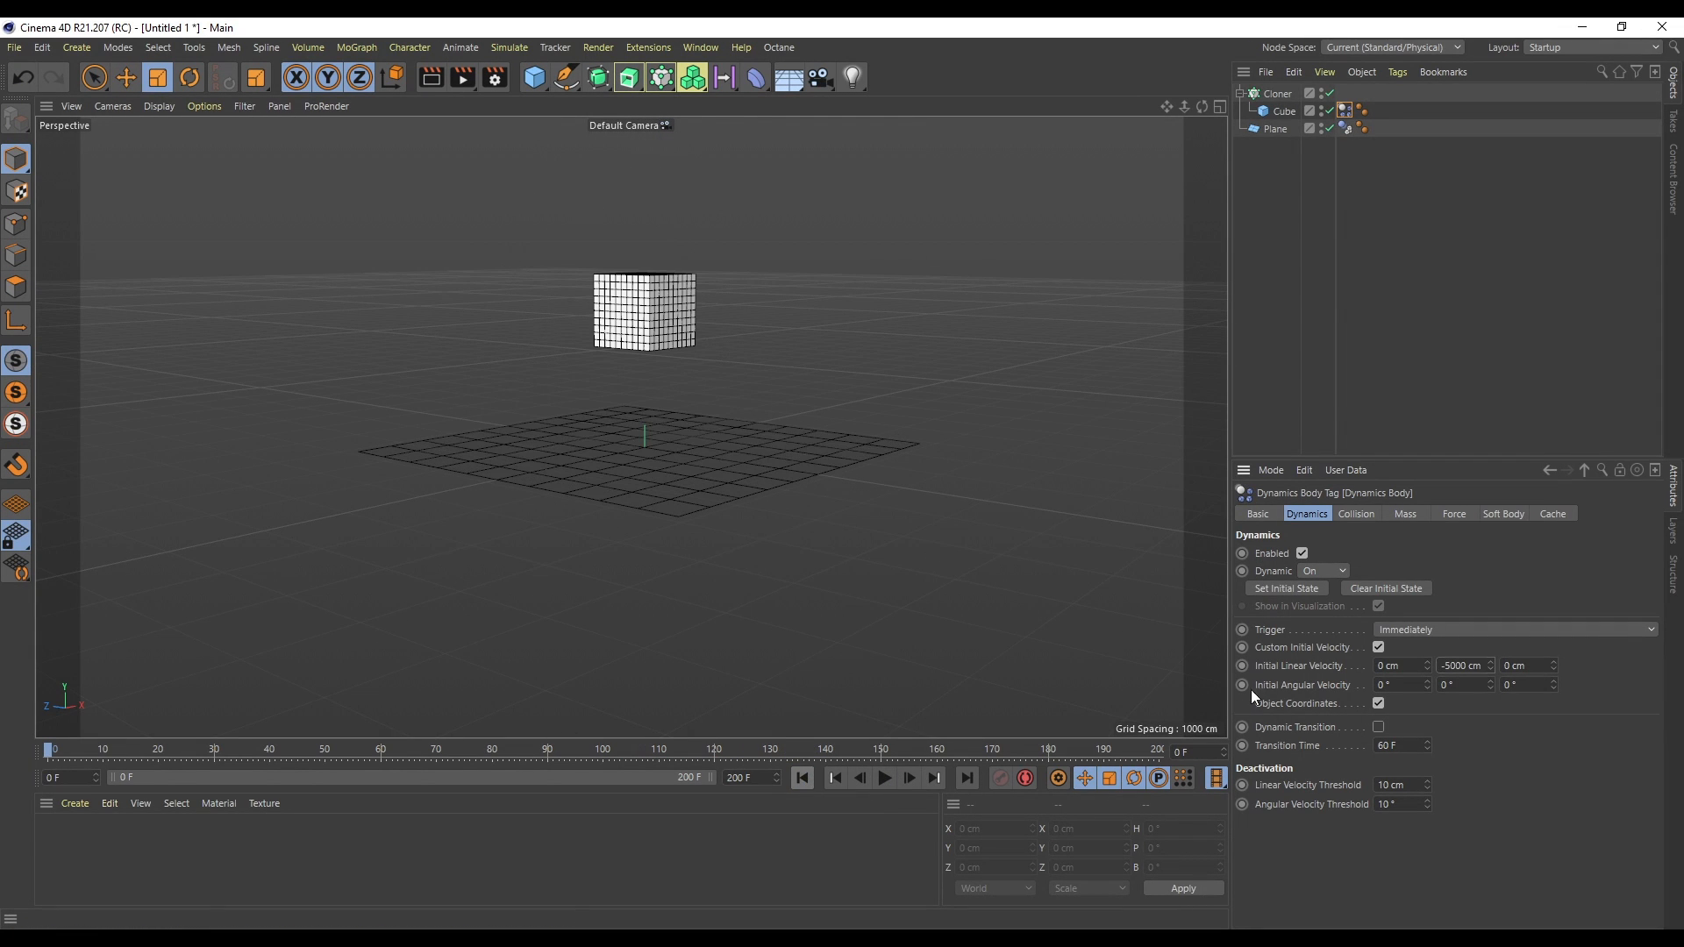
- Reopen the project dynamics settings and play the simulation at 10 steps per frame
key("ctrl+d")
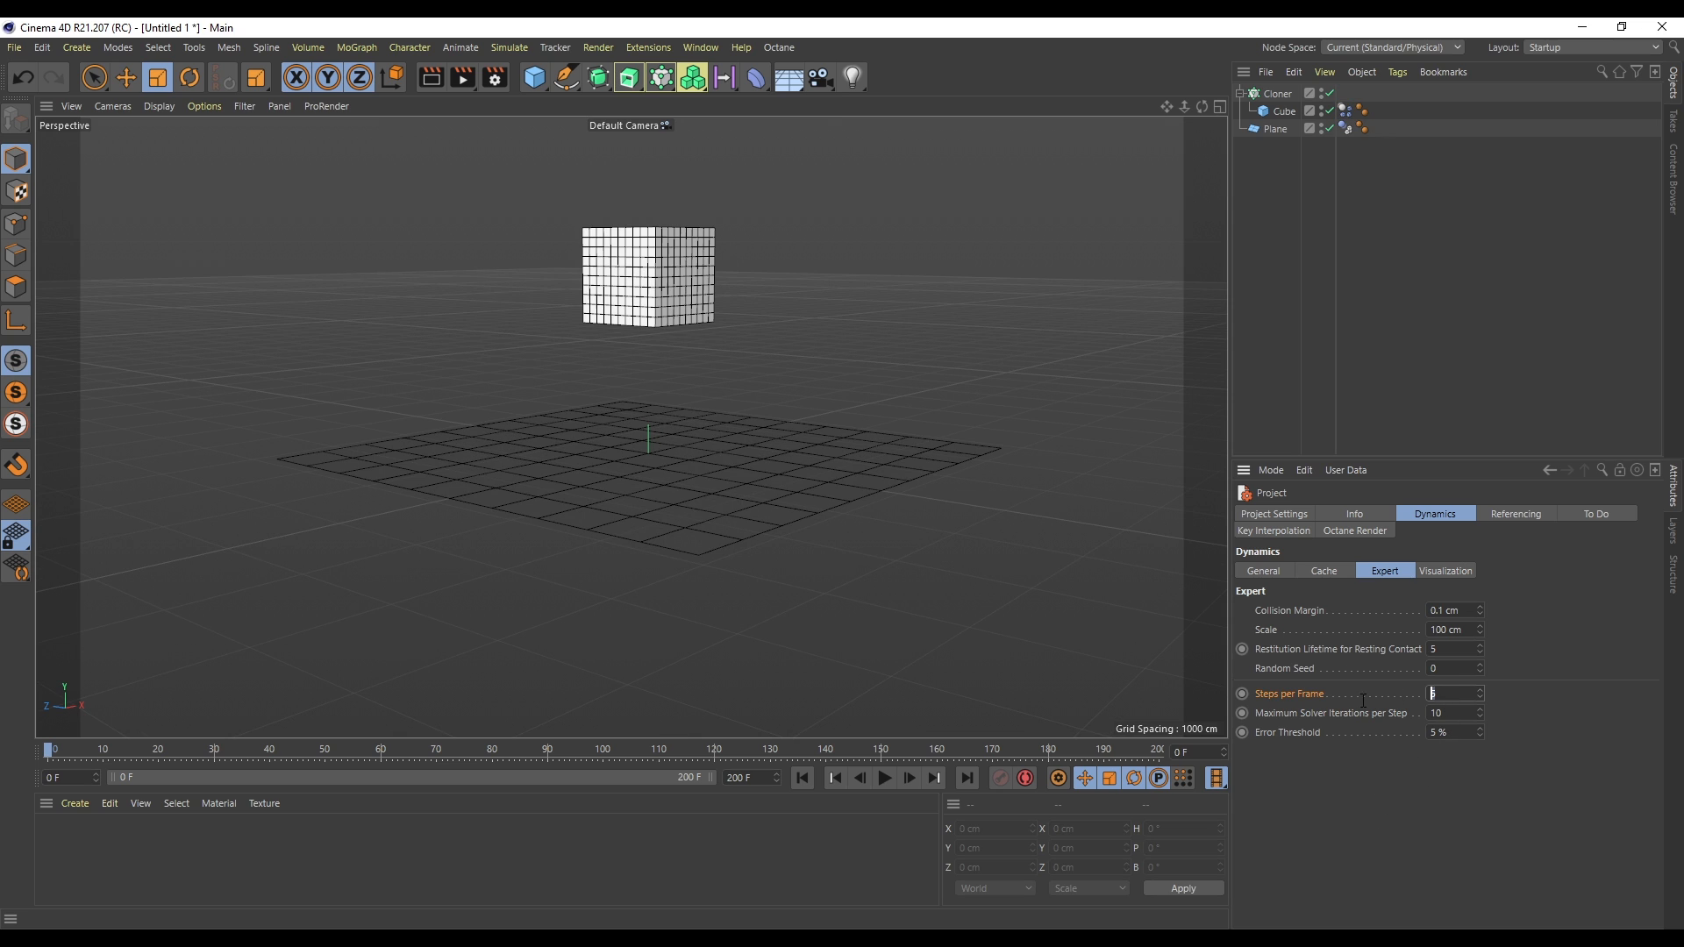
left_click(805, 779)
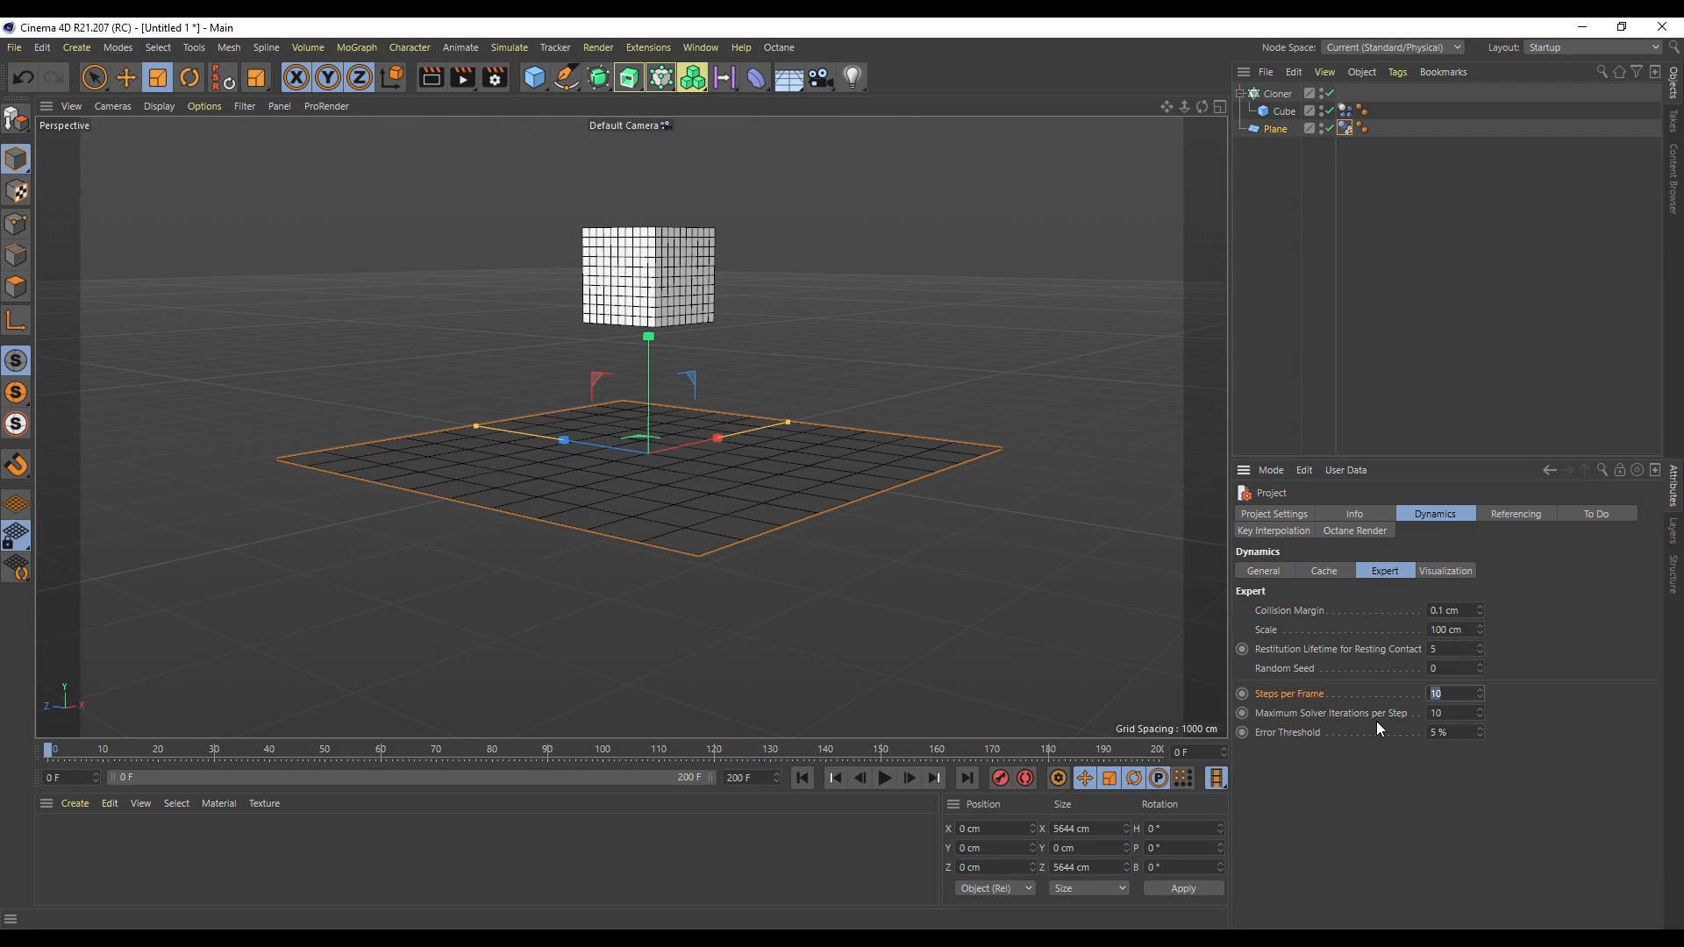
left_click(884, 778)
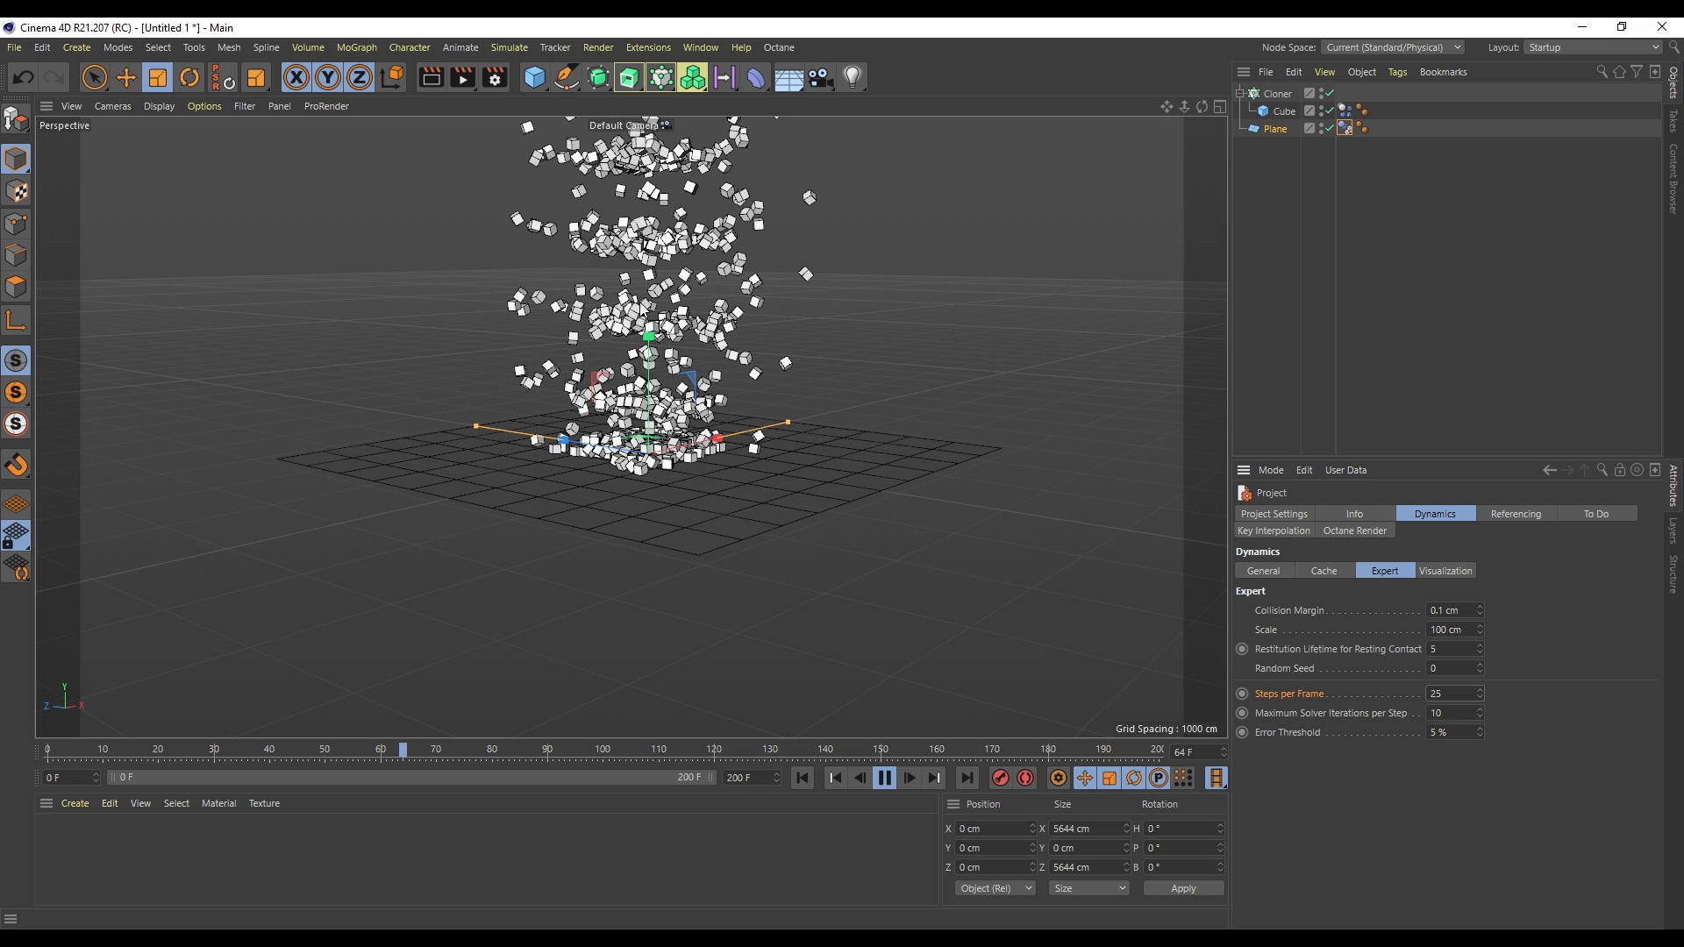
- Set Steps per Frame to 100 and replay the simulation from the start
left_click(885, 781)
left_click(802, 778)
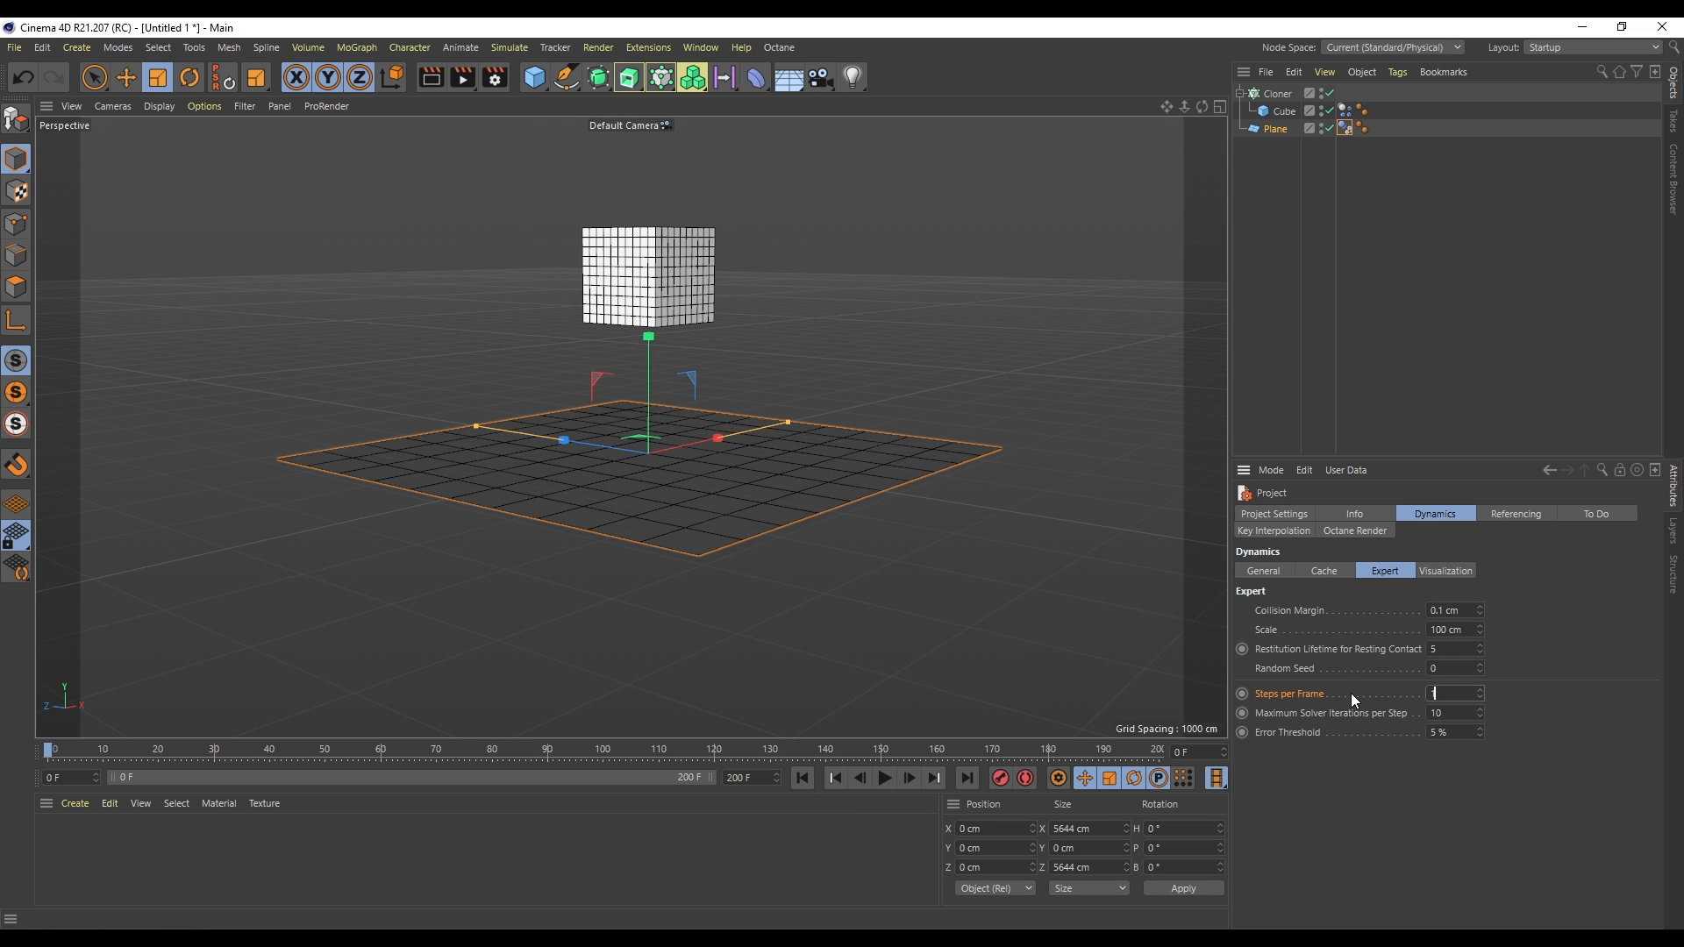
type("00")
left_click(887, 778)
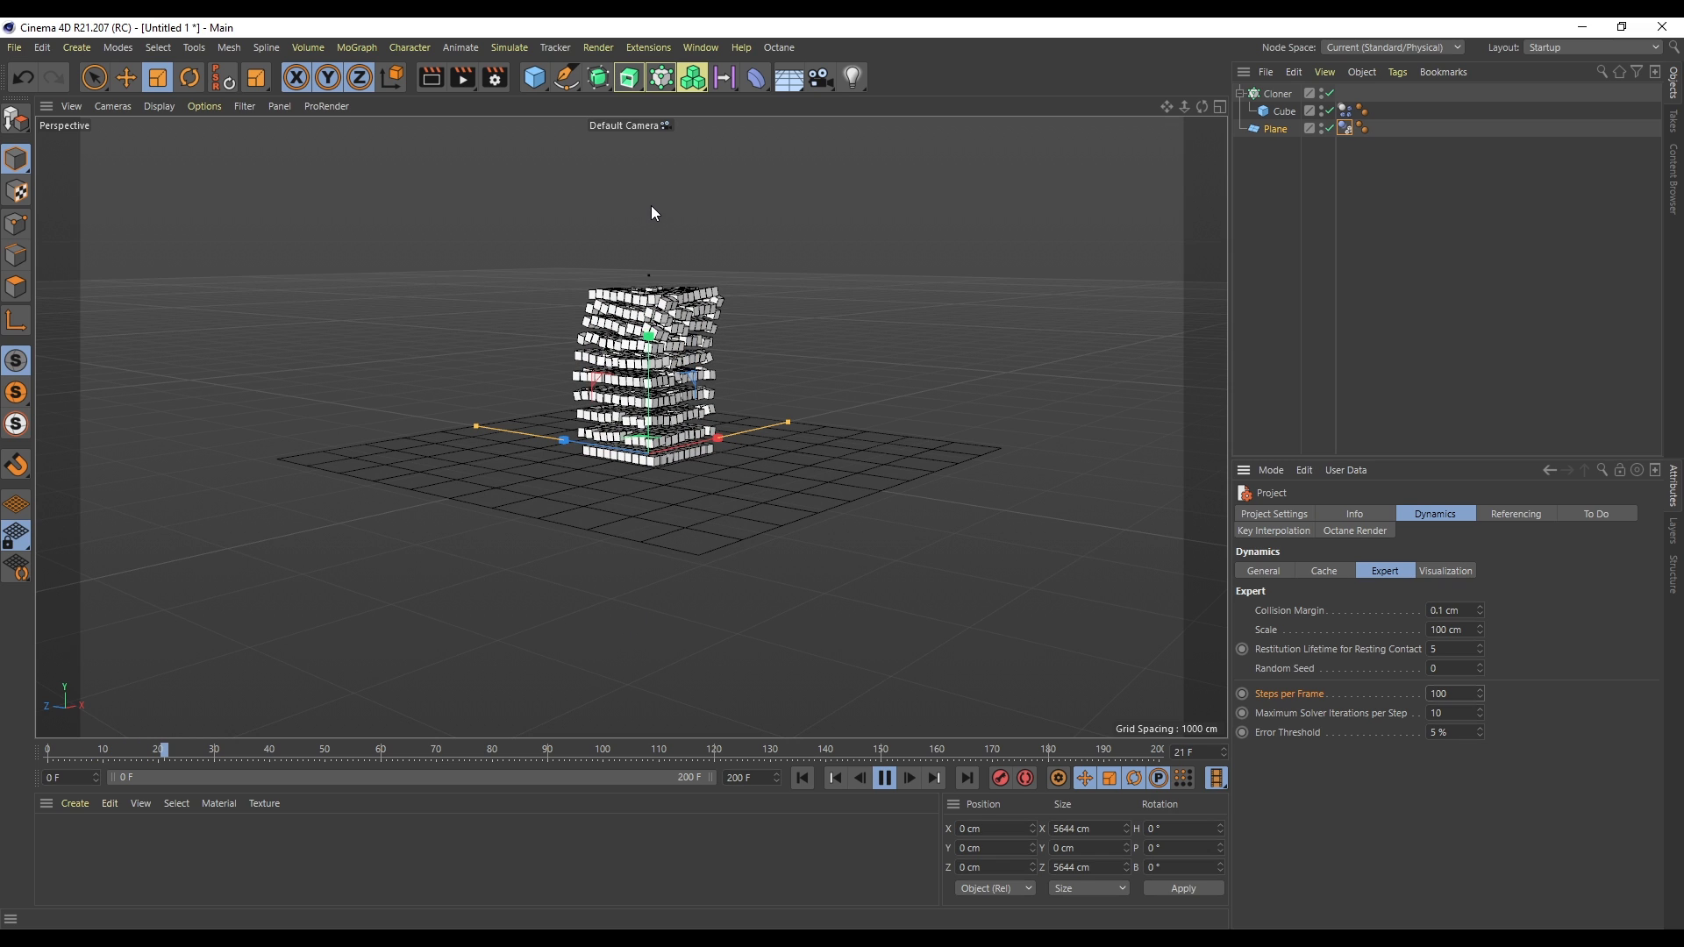
- Set Steps per Frame to 5 and play the simulation
left_click_drag(1452, 695, 1379, 712)
type("5")
key("Return")
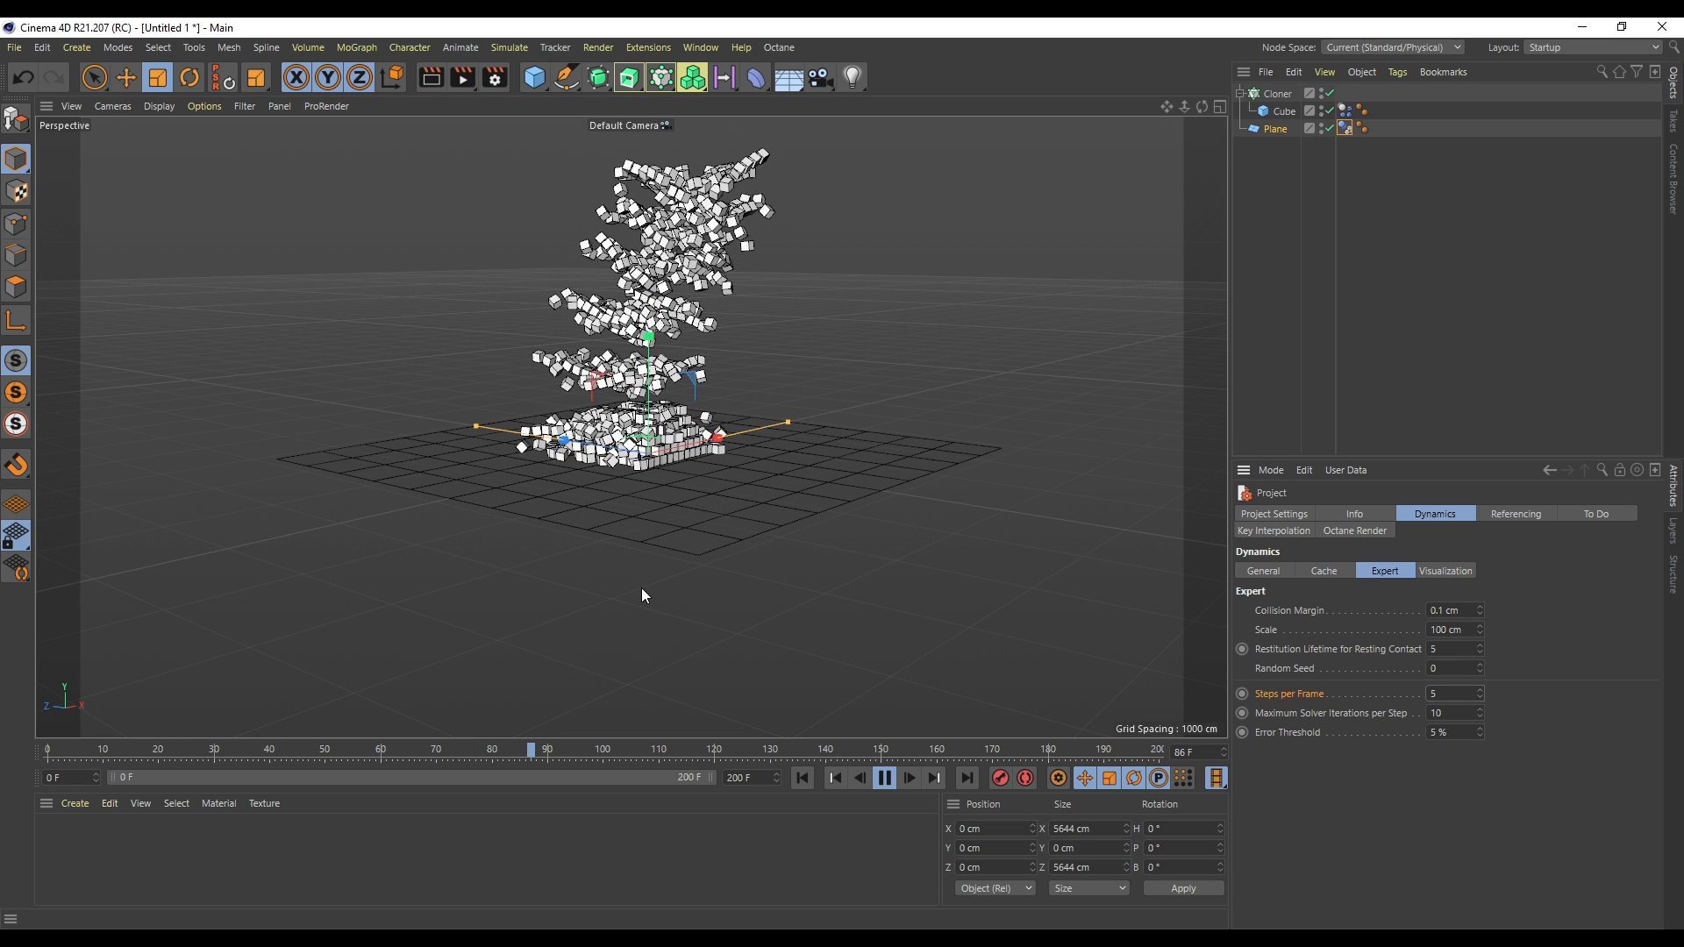
left_click(886, 779)
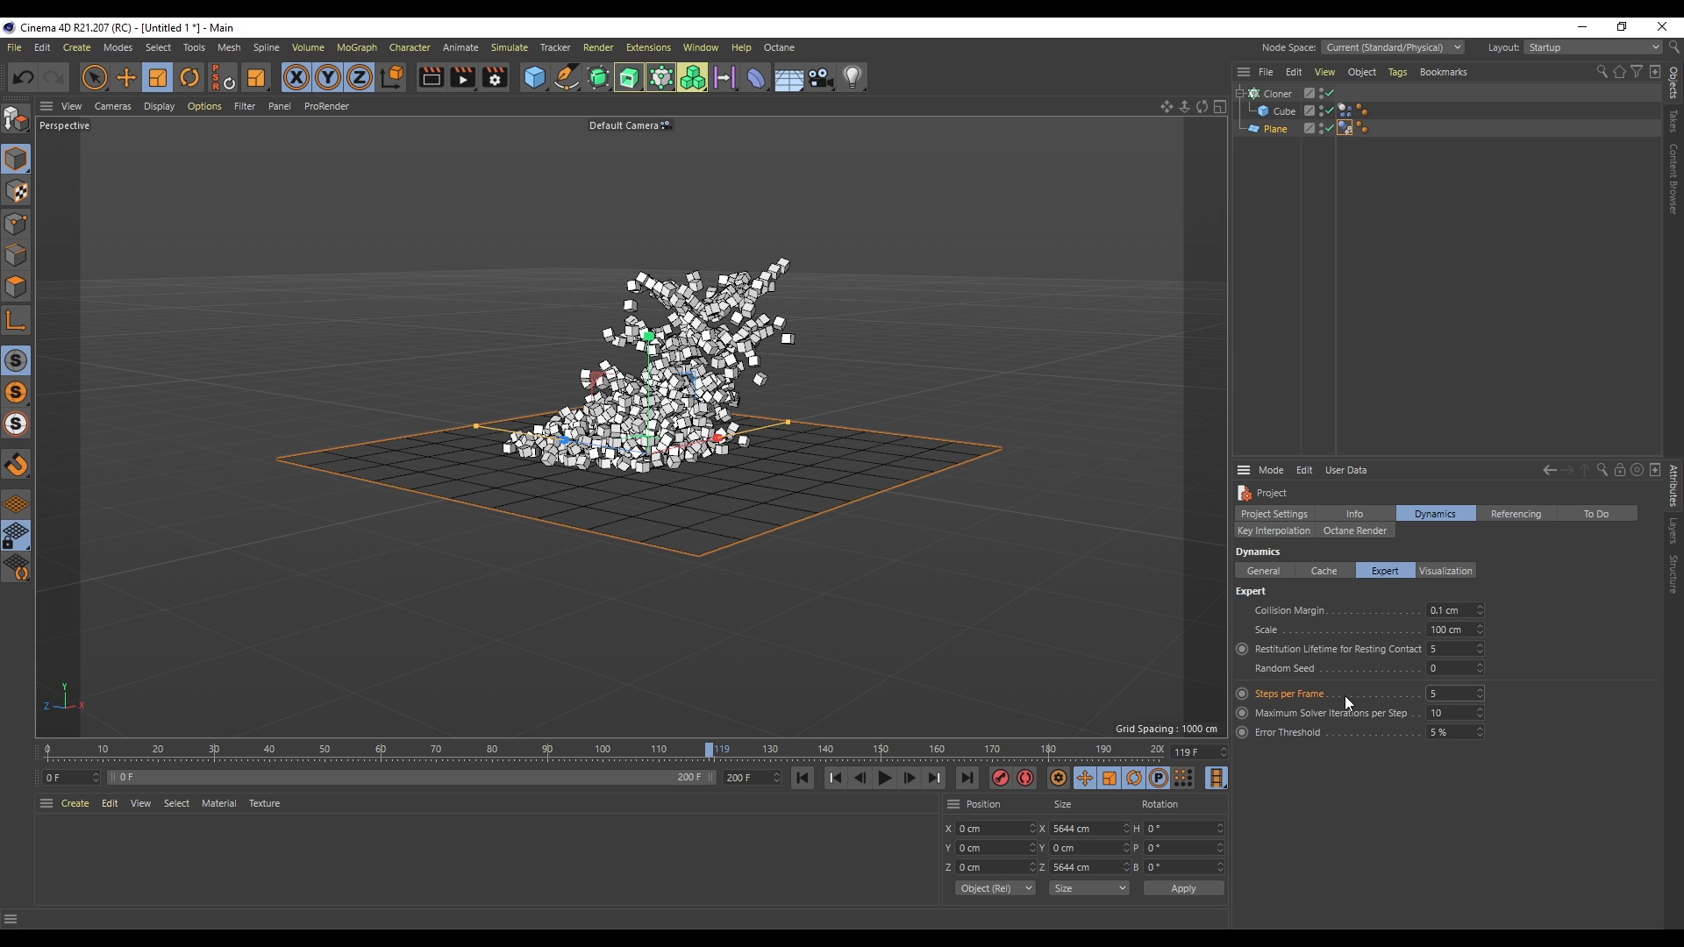
left_click(886, 779)
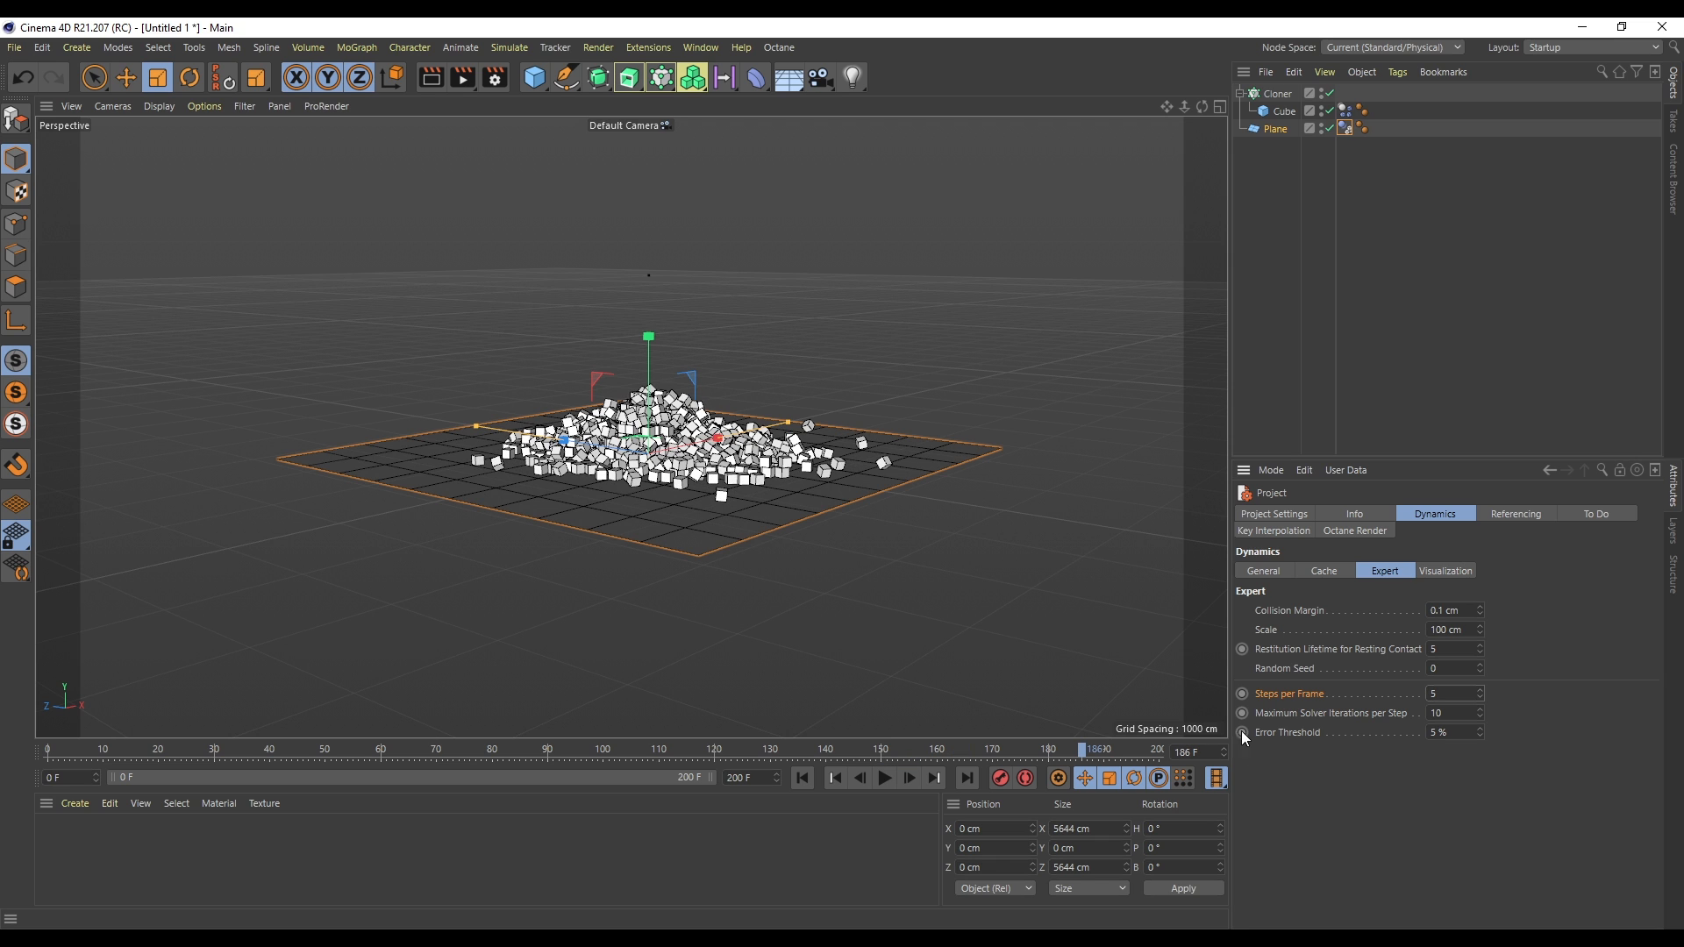
- Turn on dynamics visualization in the project settings and play the simulation
mouse_move(1202, 107)
left_mouse_down()
mouse_move(1201, 15)
mouse_move(1201, 116)
left_mouse_up()
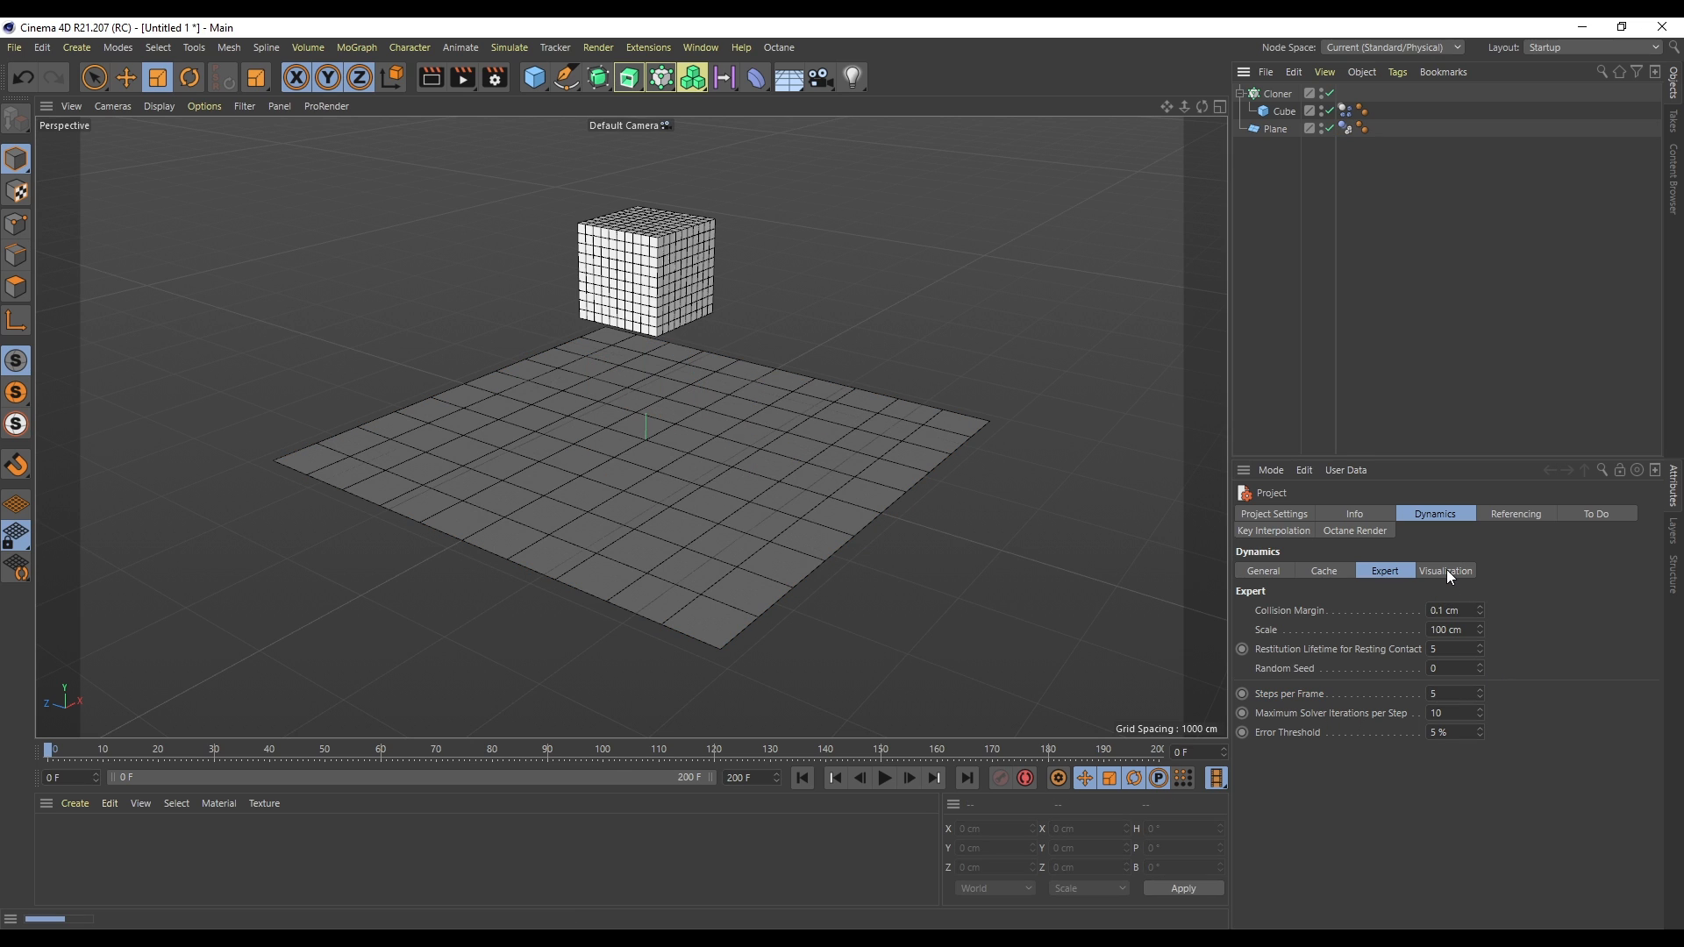
left_click(1450, 575)
left_click(1334, 610)
left_click(885, 778)
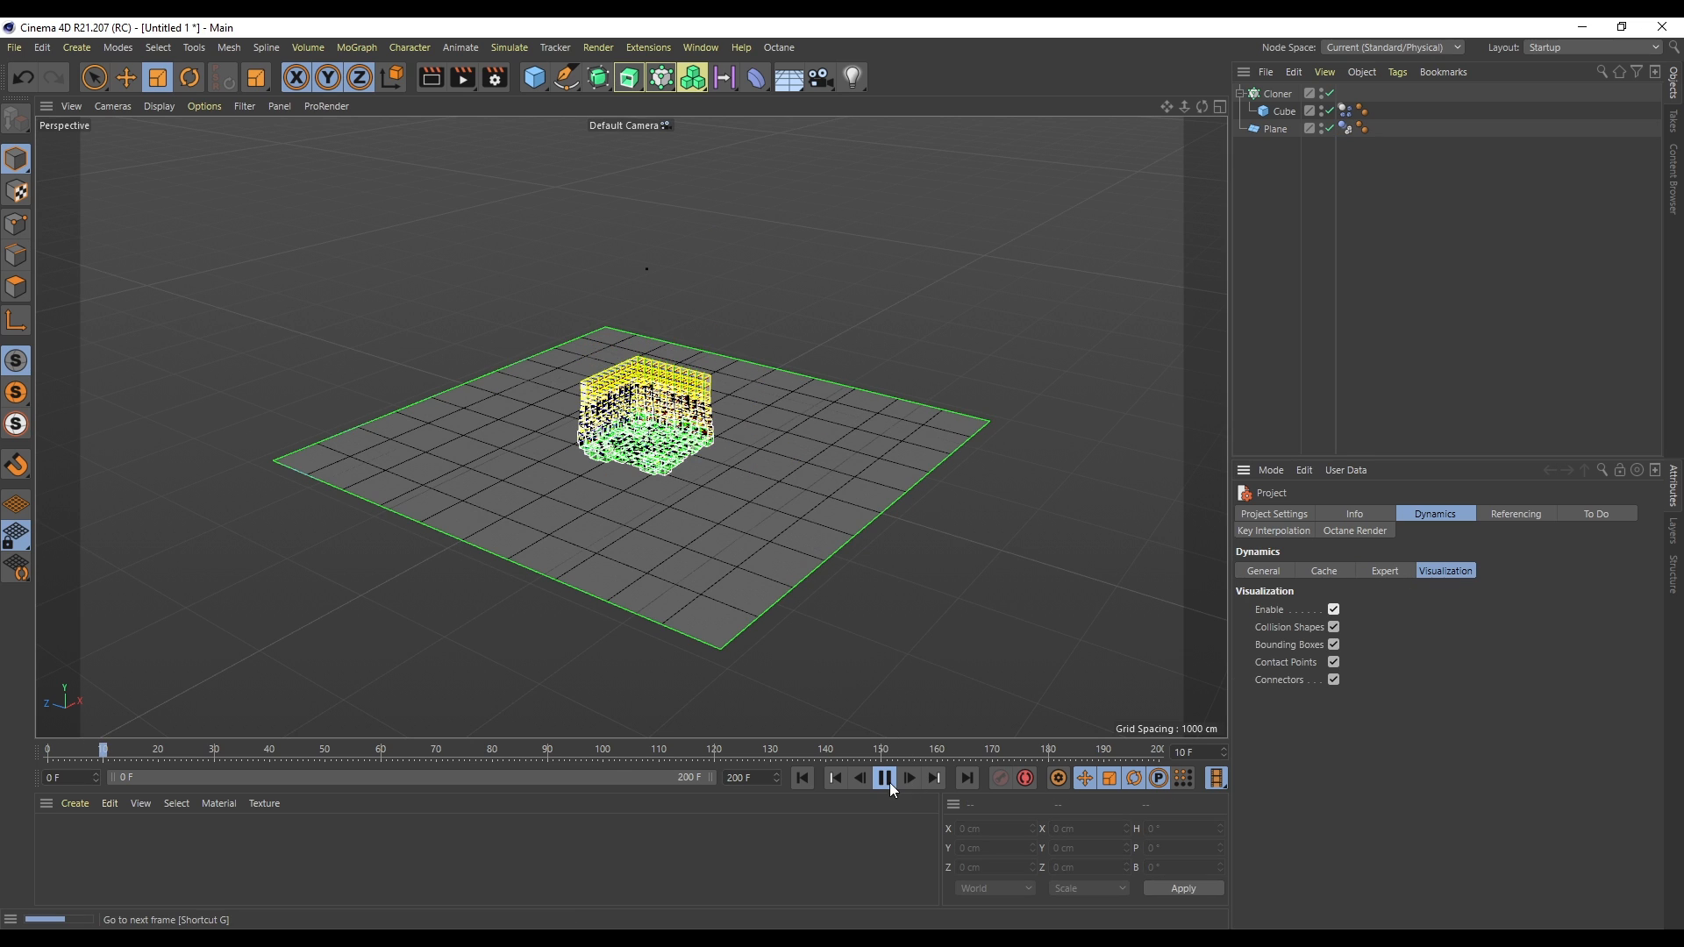
left_click(885, 783)
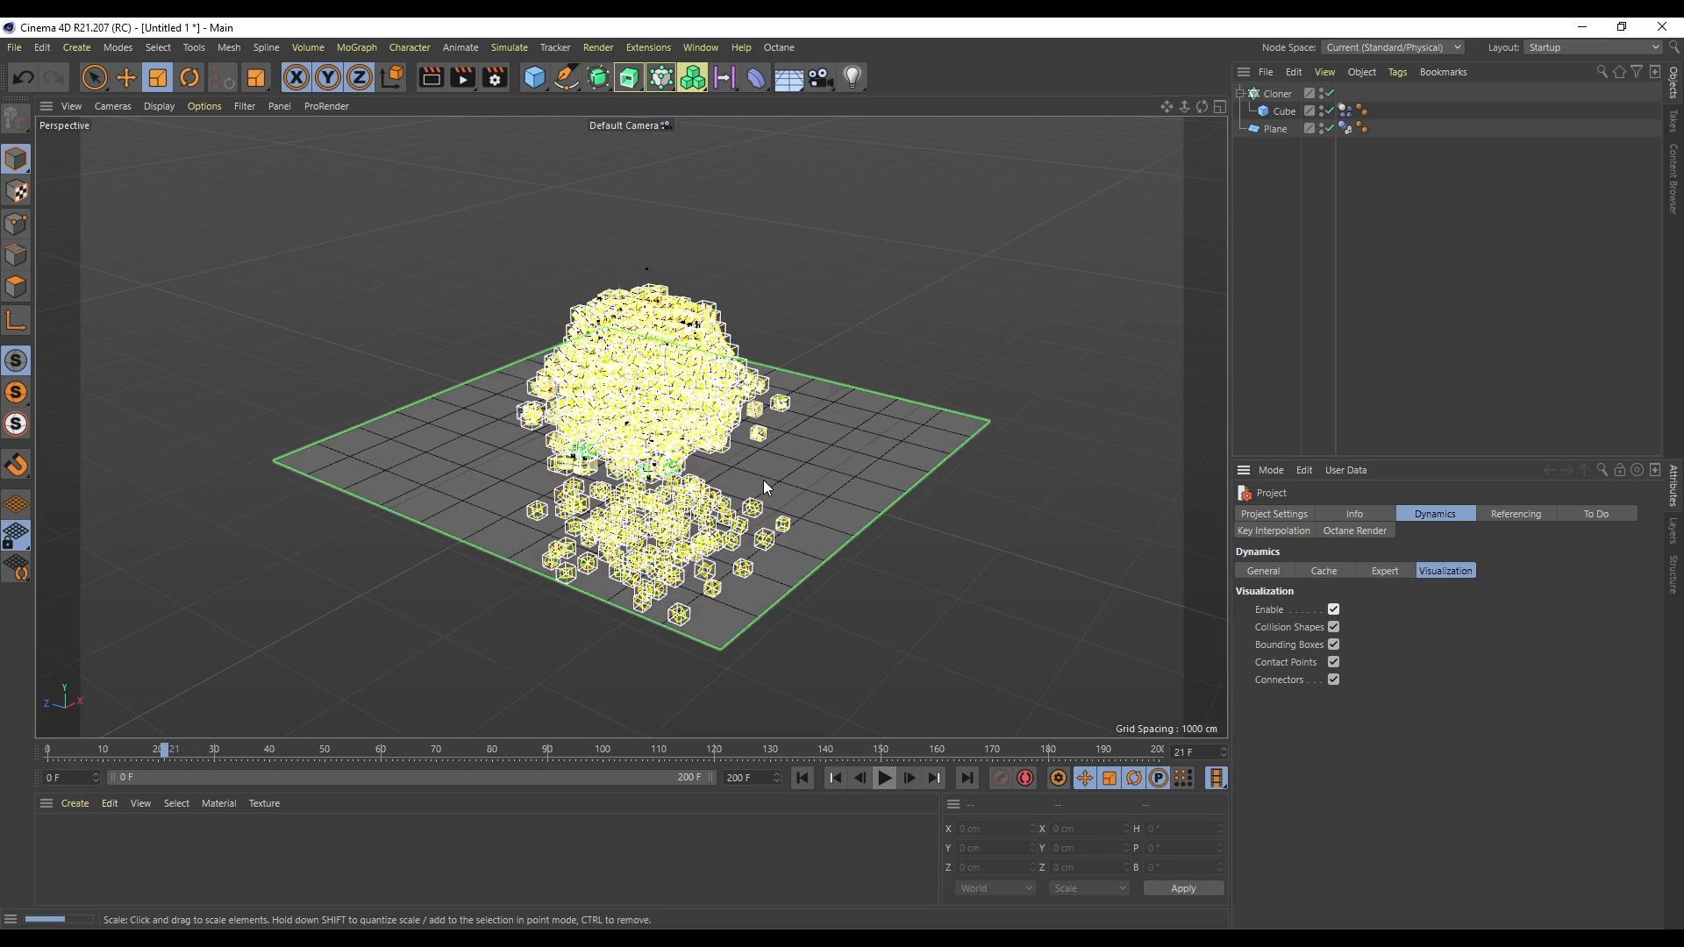
- Inspect the visualized collision shapes up close during playback, then rewind
scroll(747, 515, "up", 4)
scroll(735, 524, "up", 2)
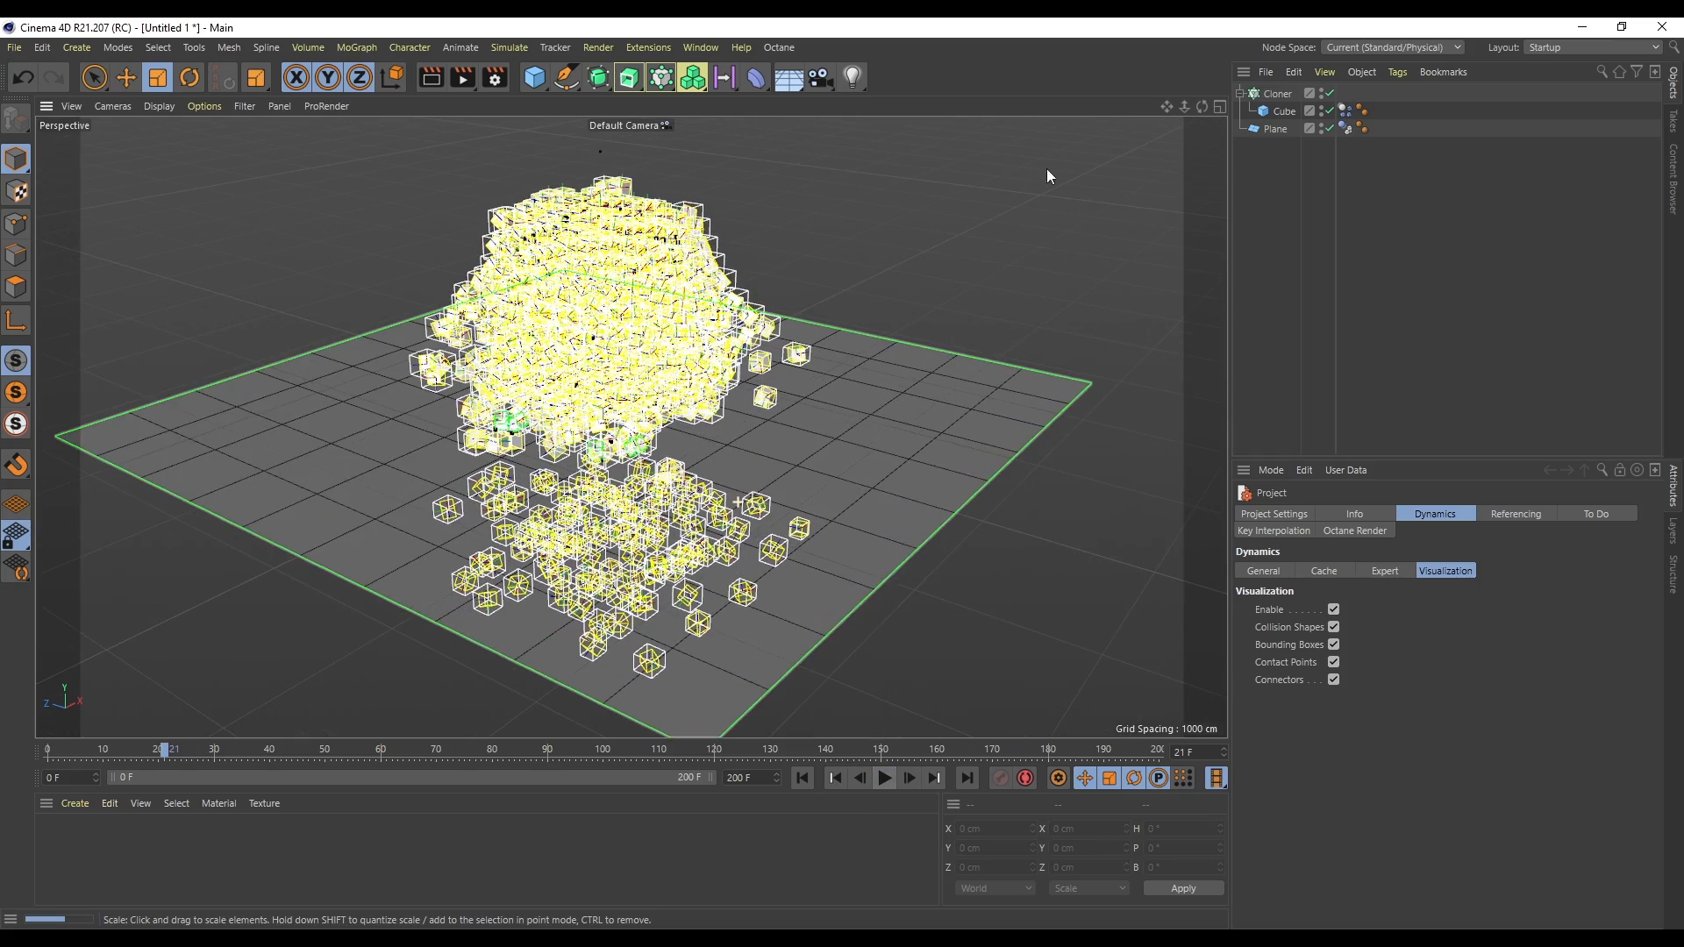
left_click_drag(1184, 106, 1201, 110)
left_click_drag(1035, 649, 1051, 607, "alt")
left_click(884, 778)
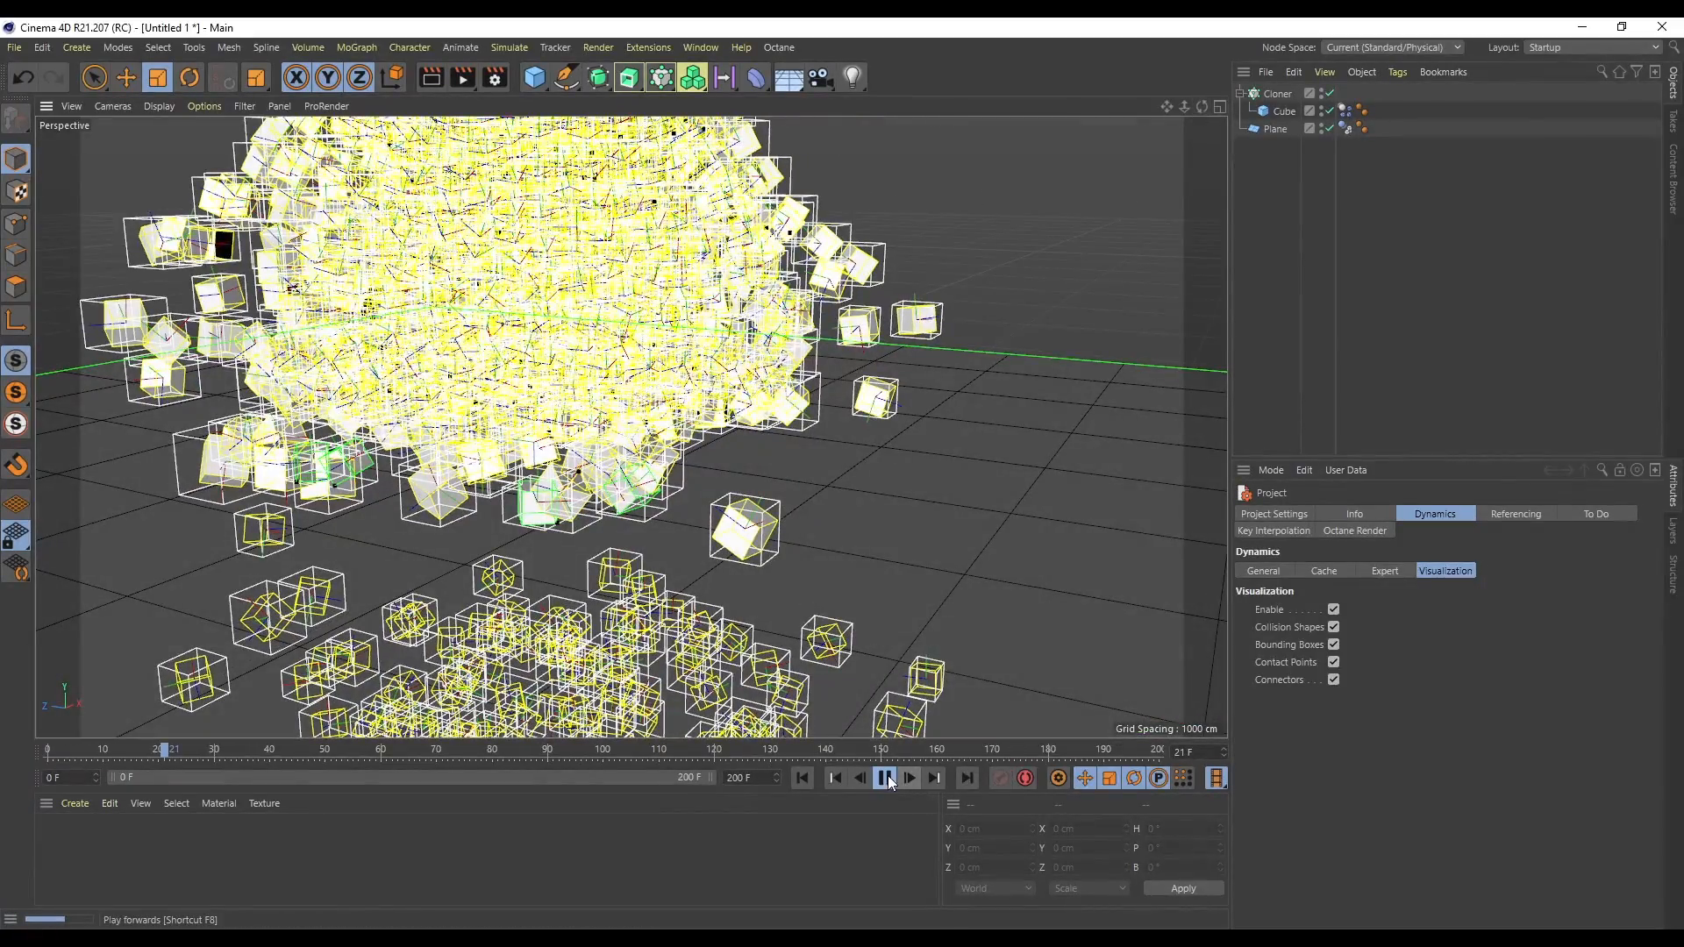
left_click_drag(1184, 107, 1136, 112)
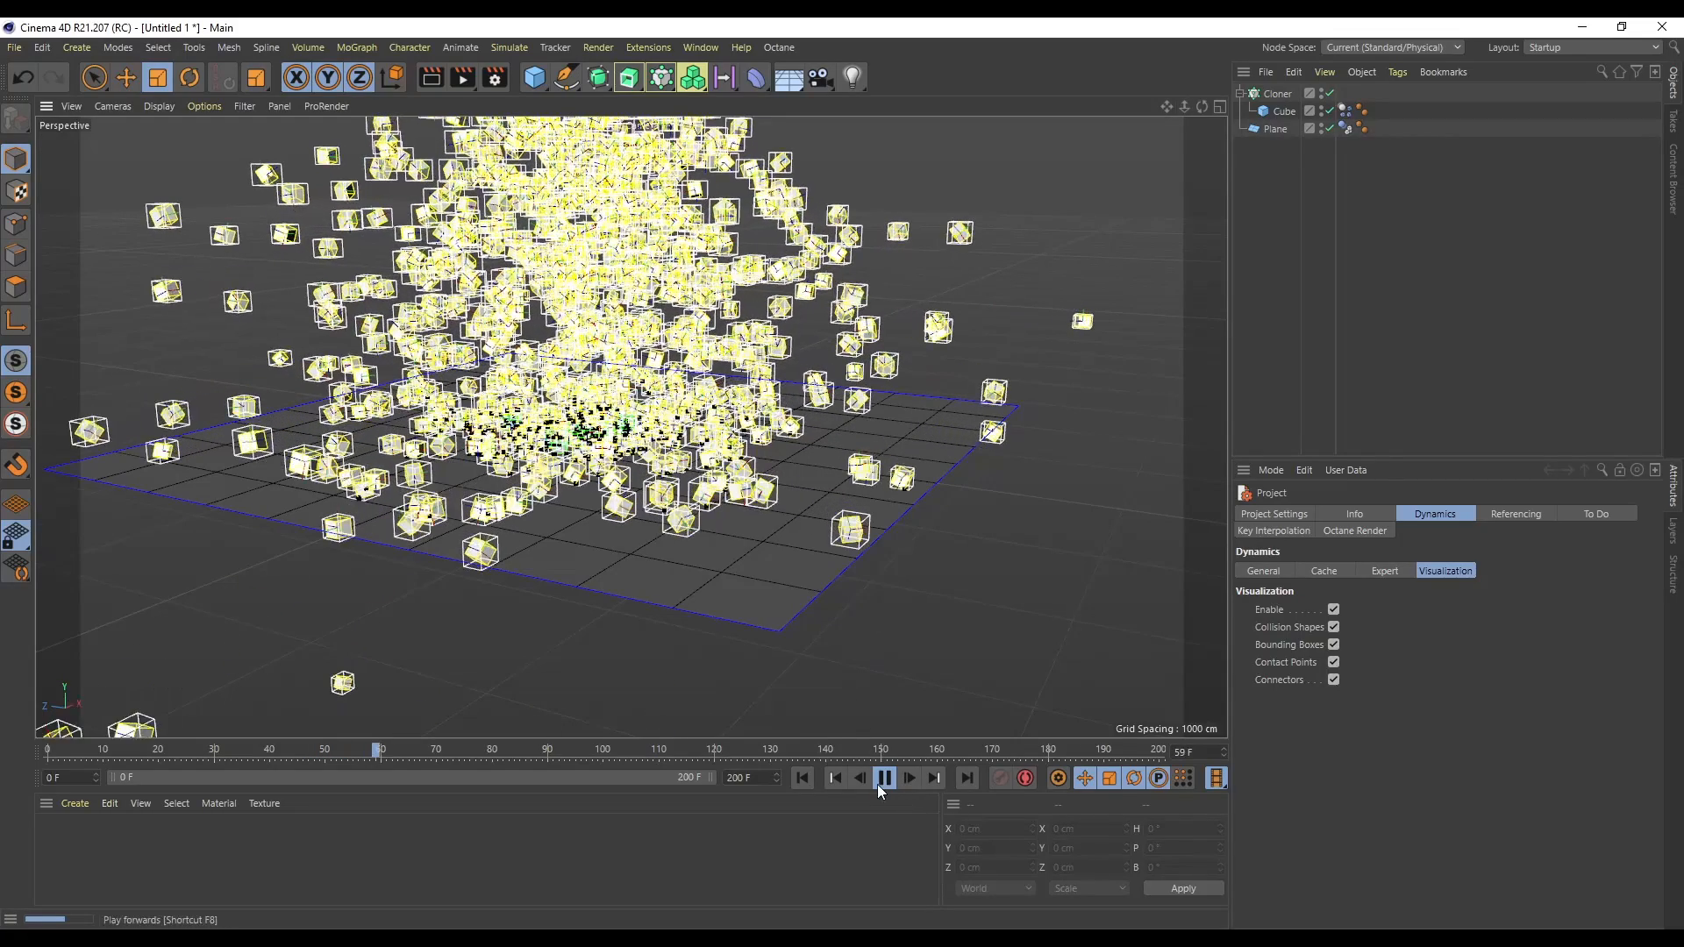
left_click(884, 778)
left_click(801, 778)
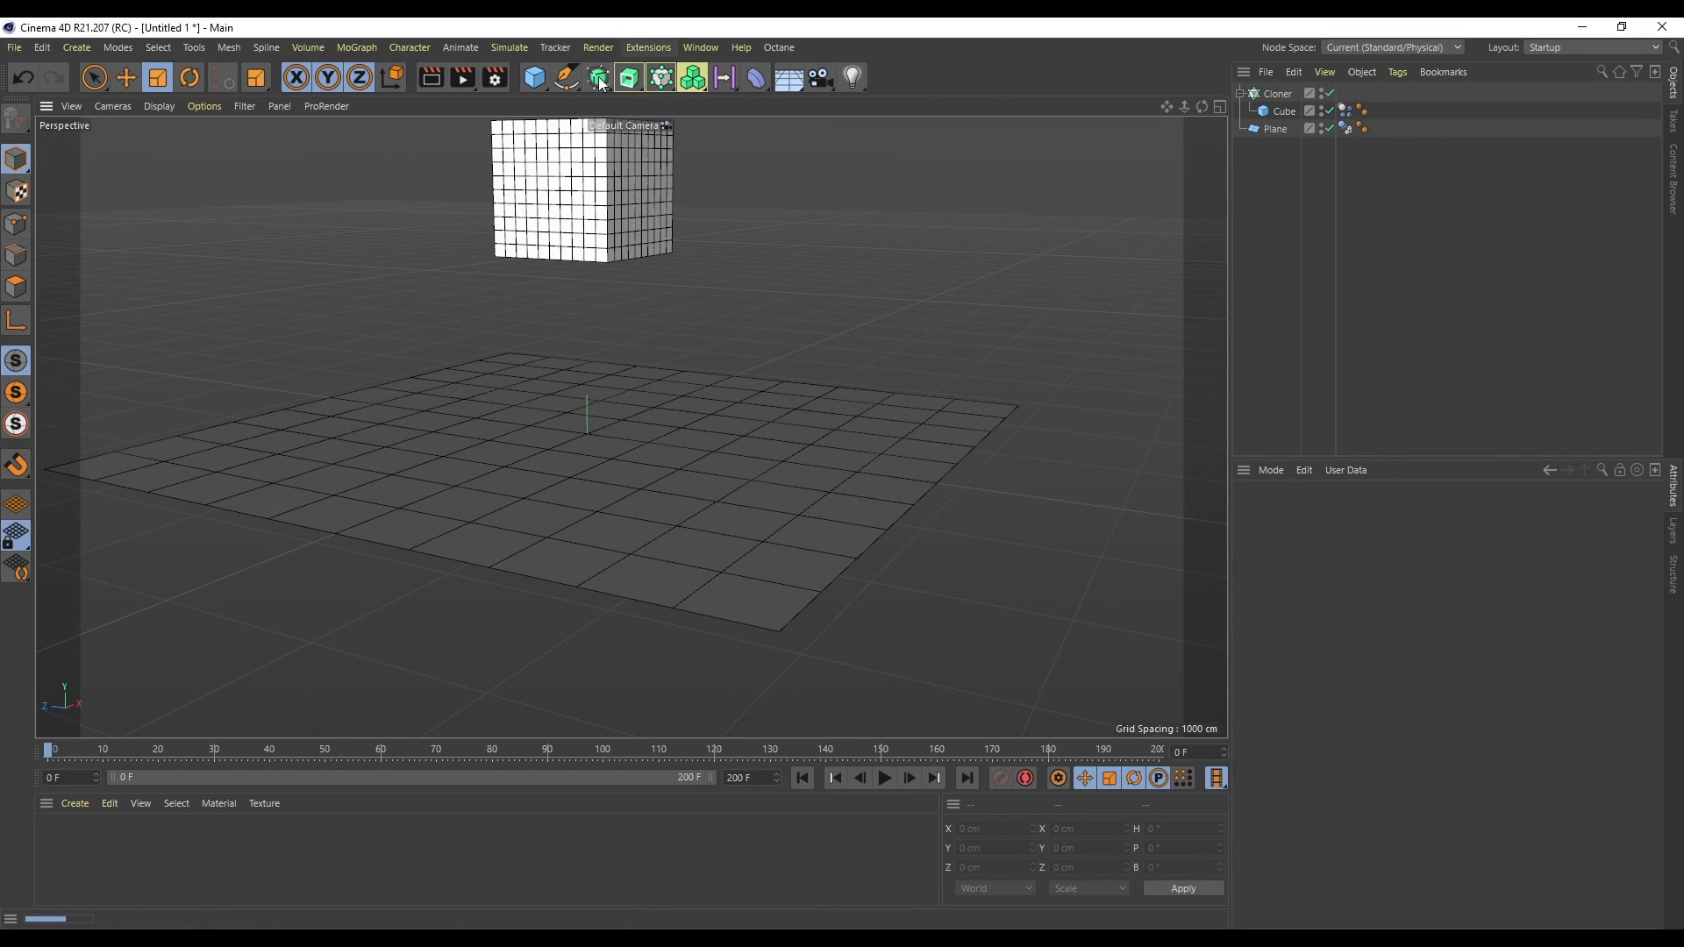
- Add a sphere, scale it to about 970 cm and raise it to about 368 cm above the plane
left_click_drag(534, 78, 886, 133)
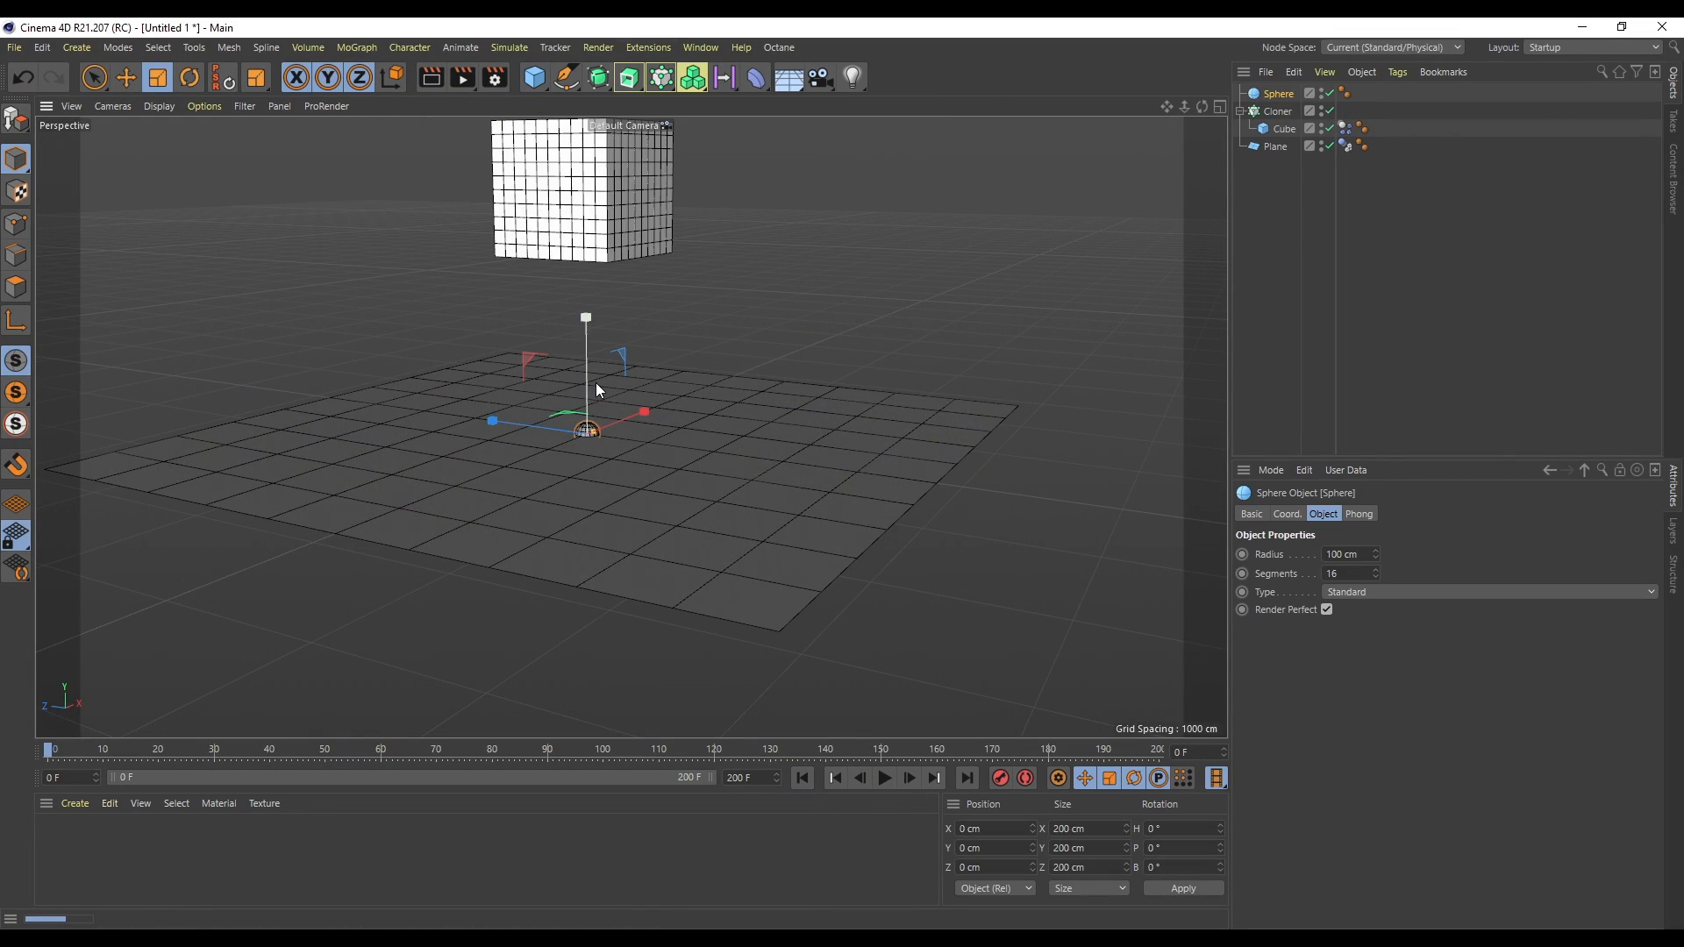
mouse_move(500, 553)
left_mouse_down()
mouse_move(165, 374)
mouse_move(514, 570)
left_mouse_up()
key("space")
left_click_drag(589, 334, 587, 288)
- Add a Collider Body tag to the sphere and set its collision shape to Box
right_click(1280, 98)
mouse_move(1363, 312)
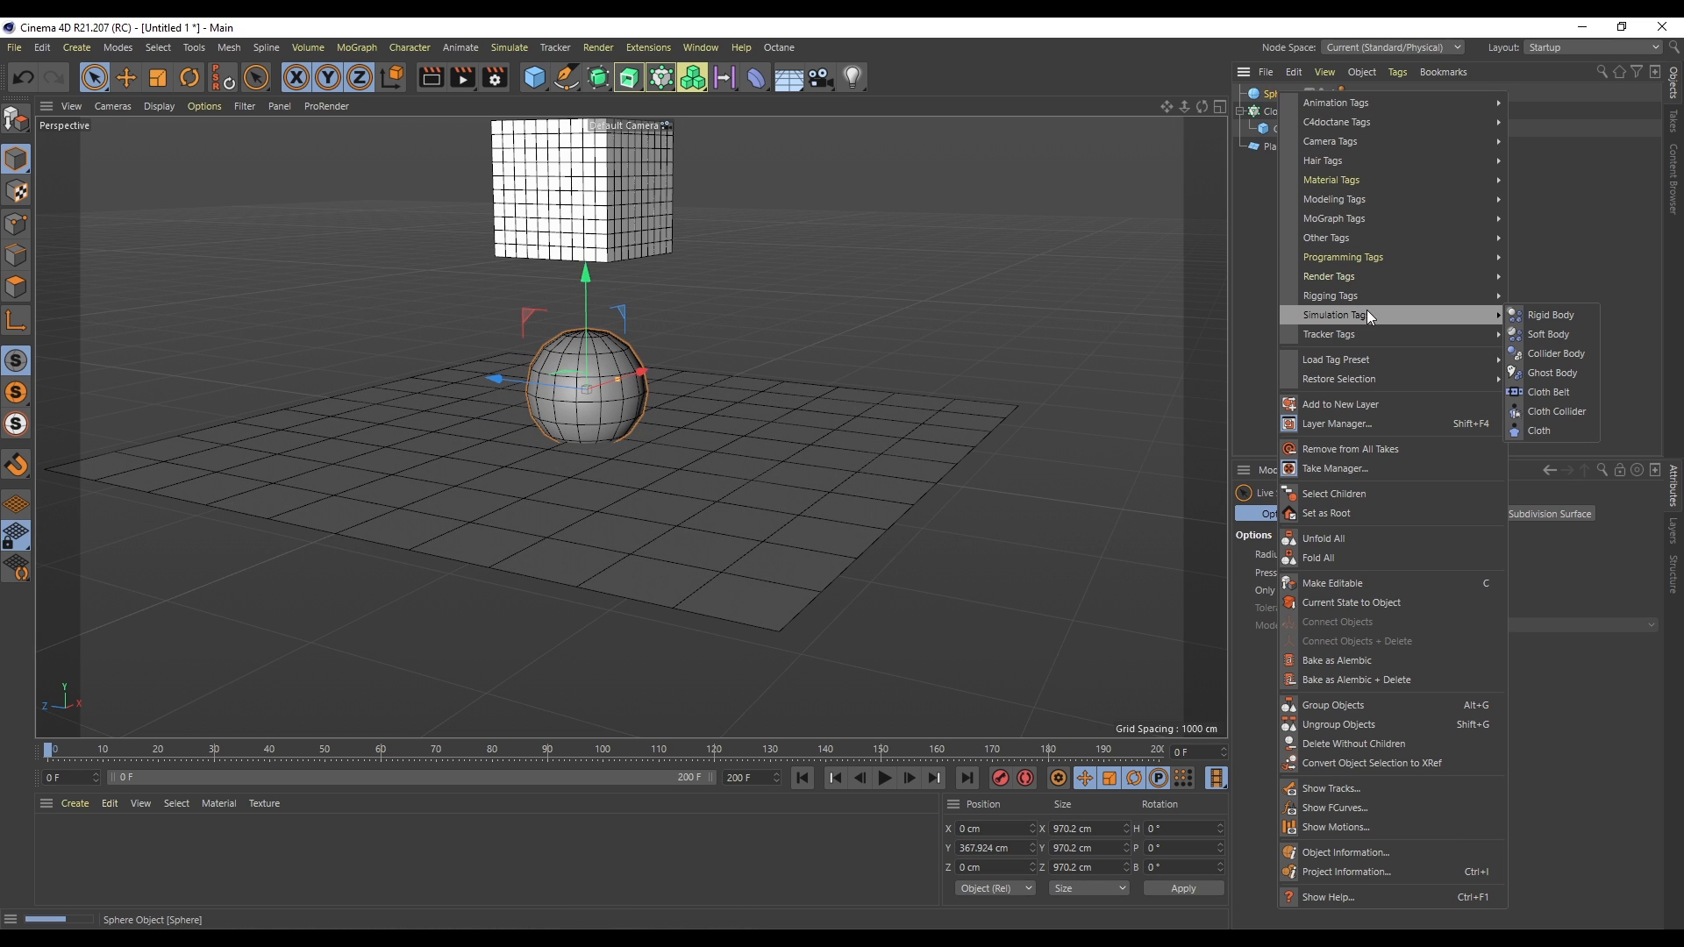
left_click(1571, 354)
left_click(1388, 632)
left_click(1386, 682)
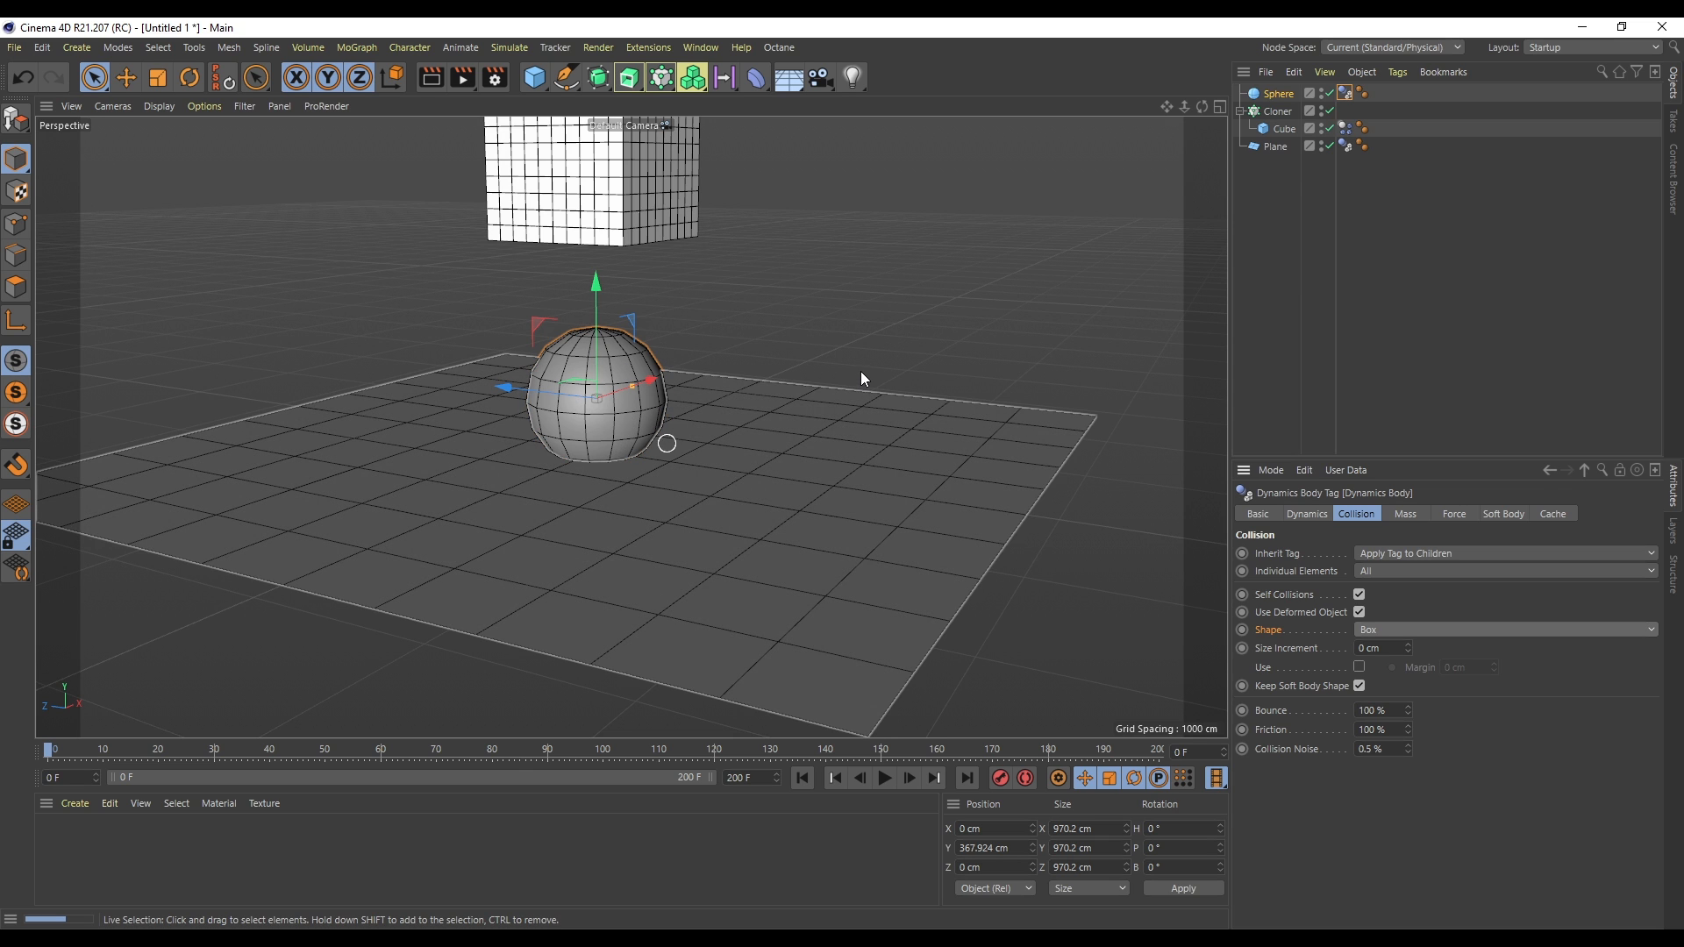
- Play the cubes falling onto the sphere and enable dynamics visualization
left_click(880, 783)
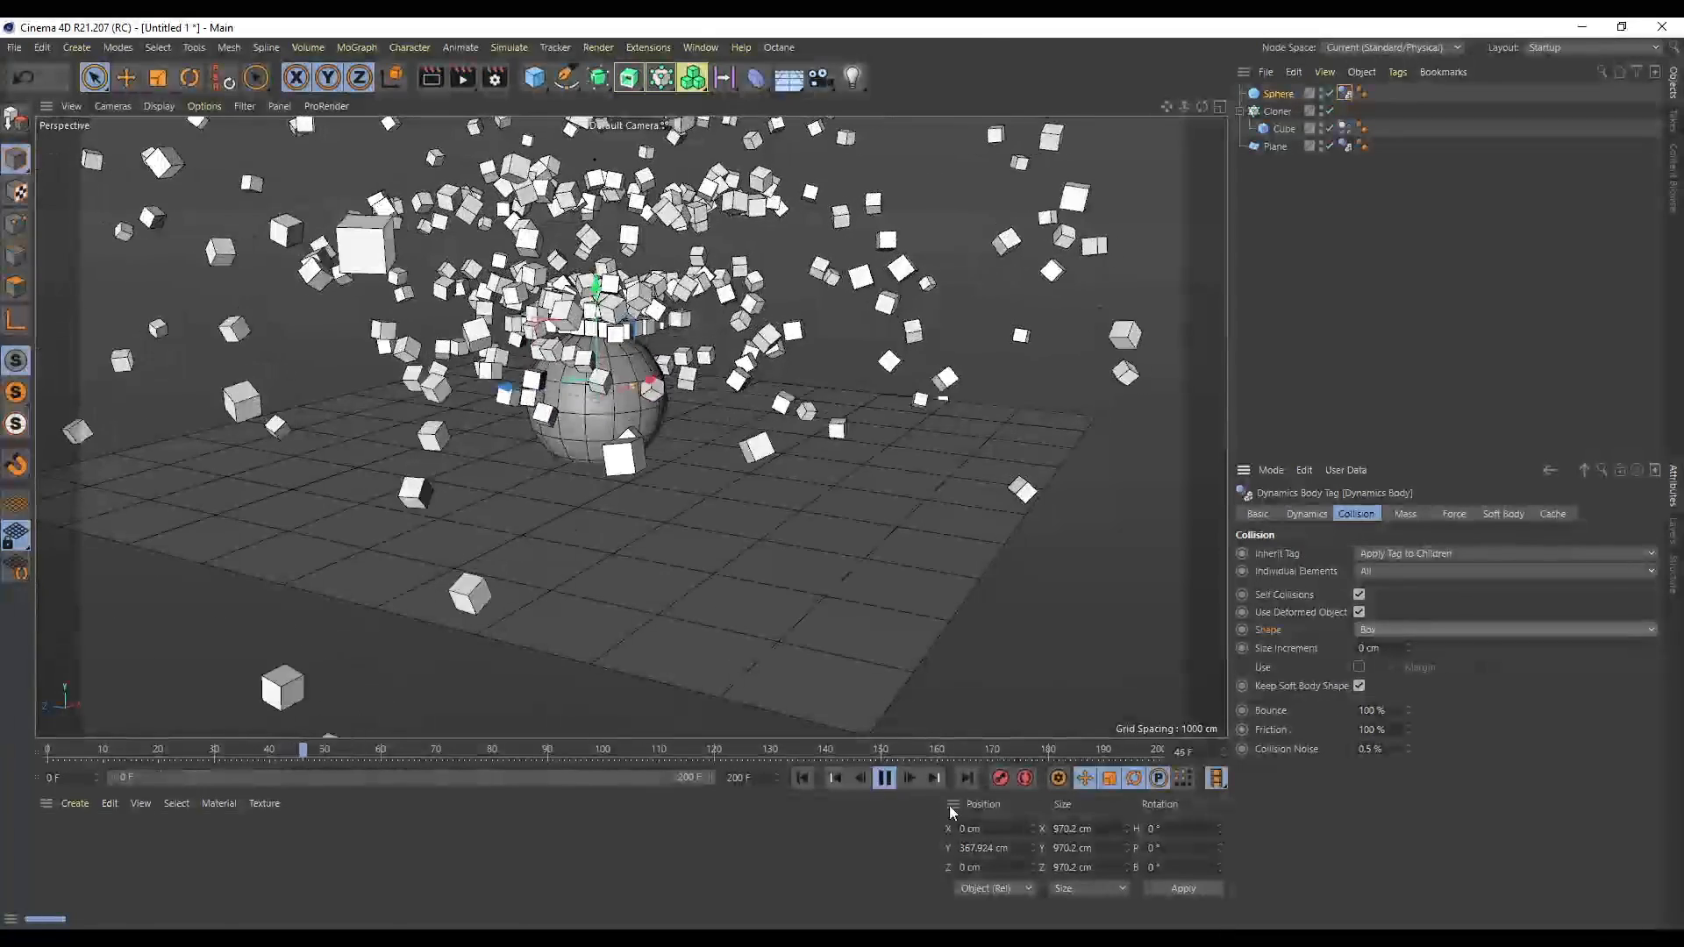
left_click(884, 779)
left_click(1428, 449)
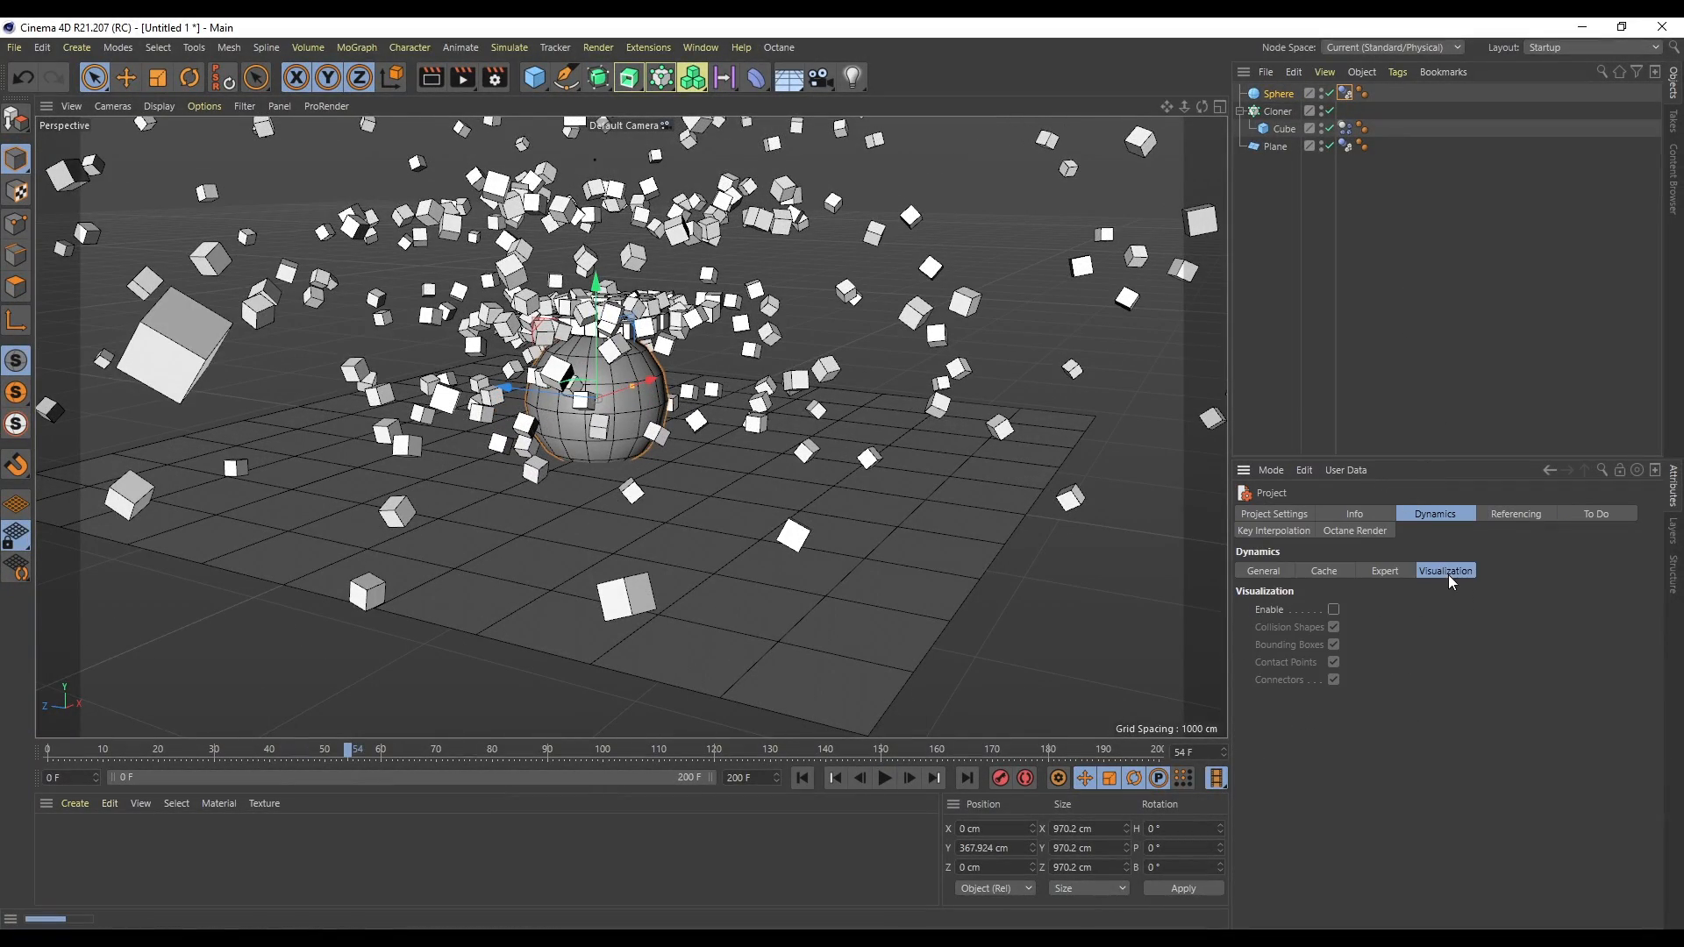
left_click(1333, 610)
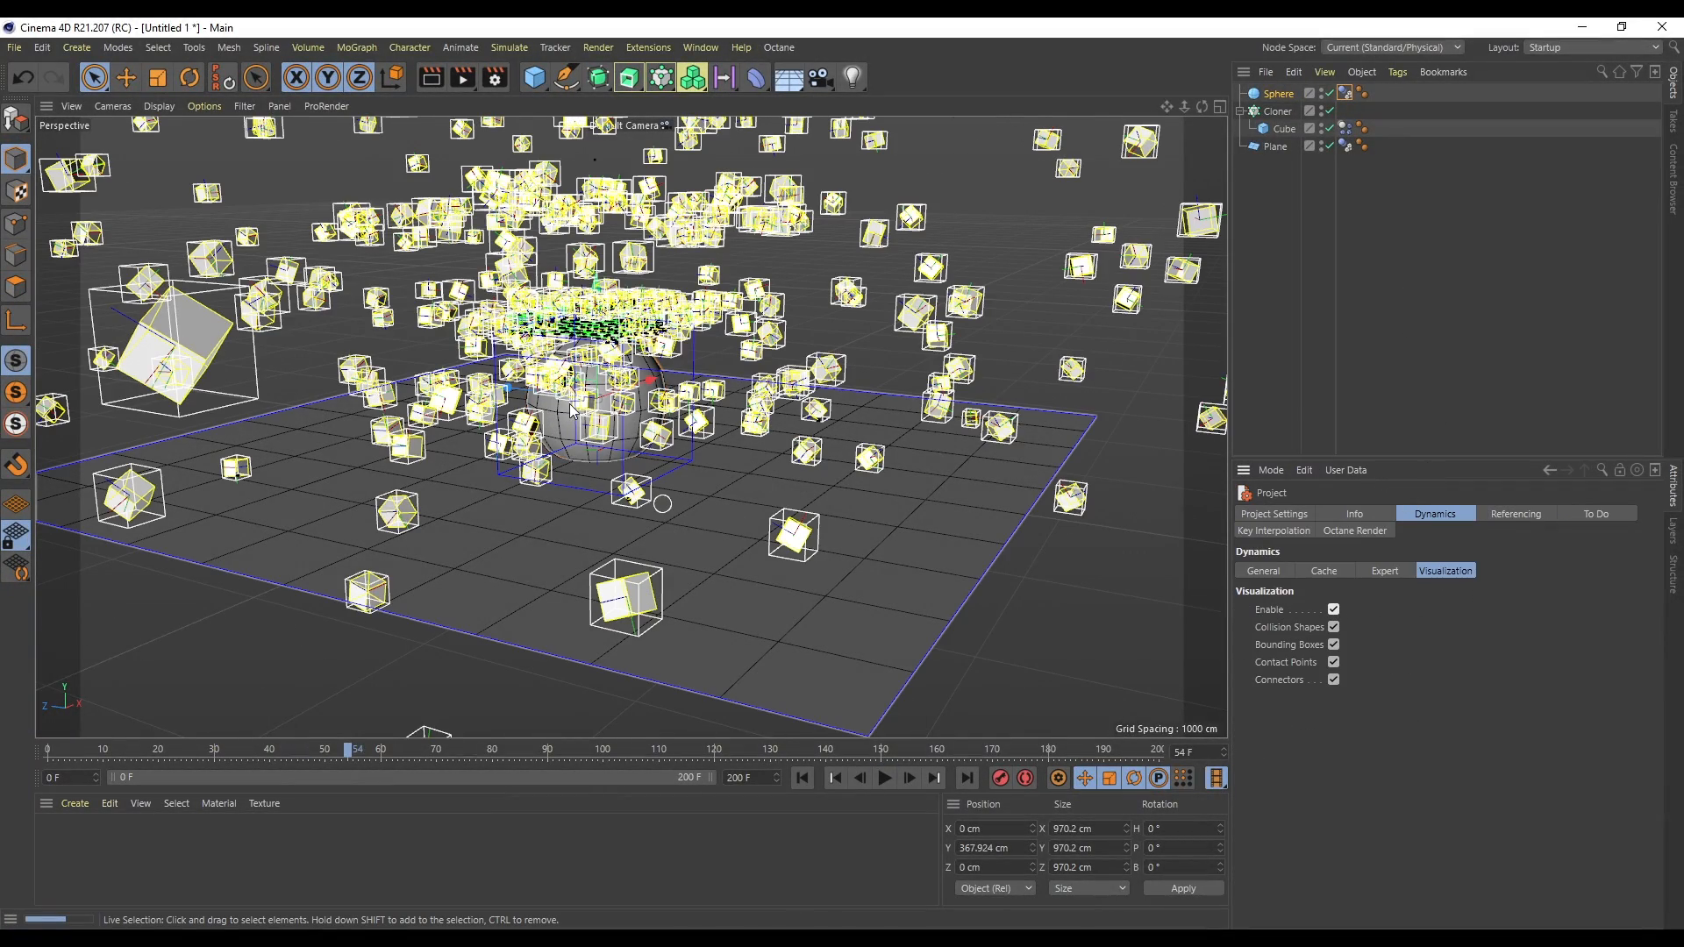
- Add a cube sized 100 cm on all three axes and raise it to about 554 cm
scroll(570, 410, "up", 8)
left_click_drag(1202, 107, 1291, 434)
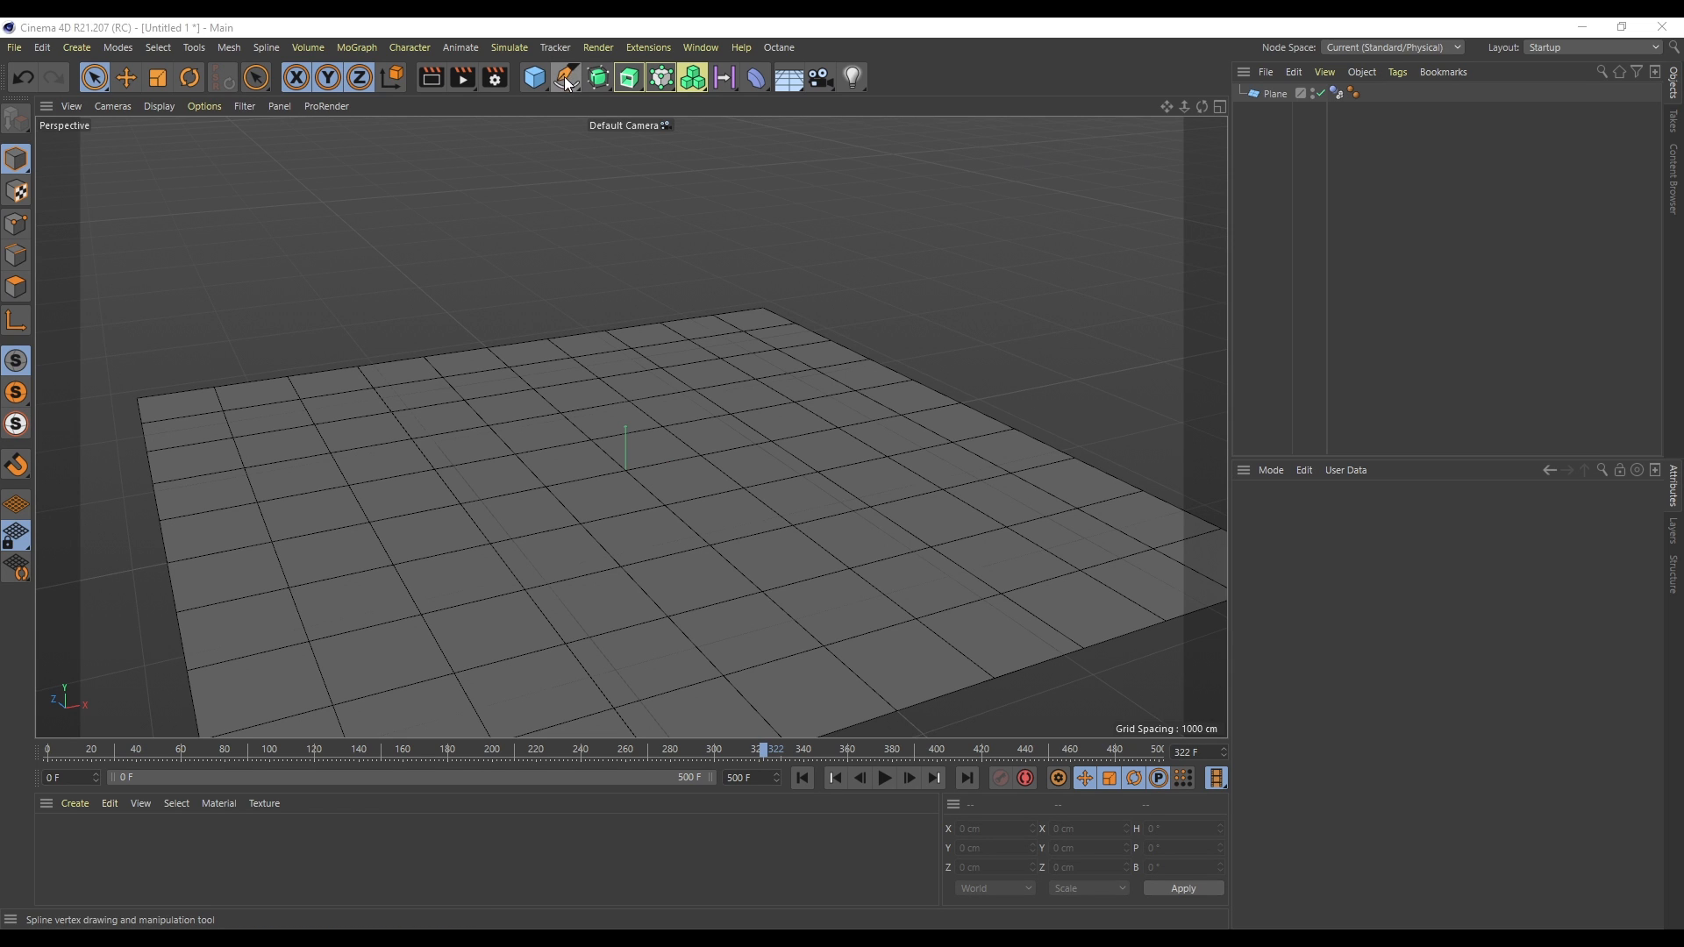
left_click(536, 81)
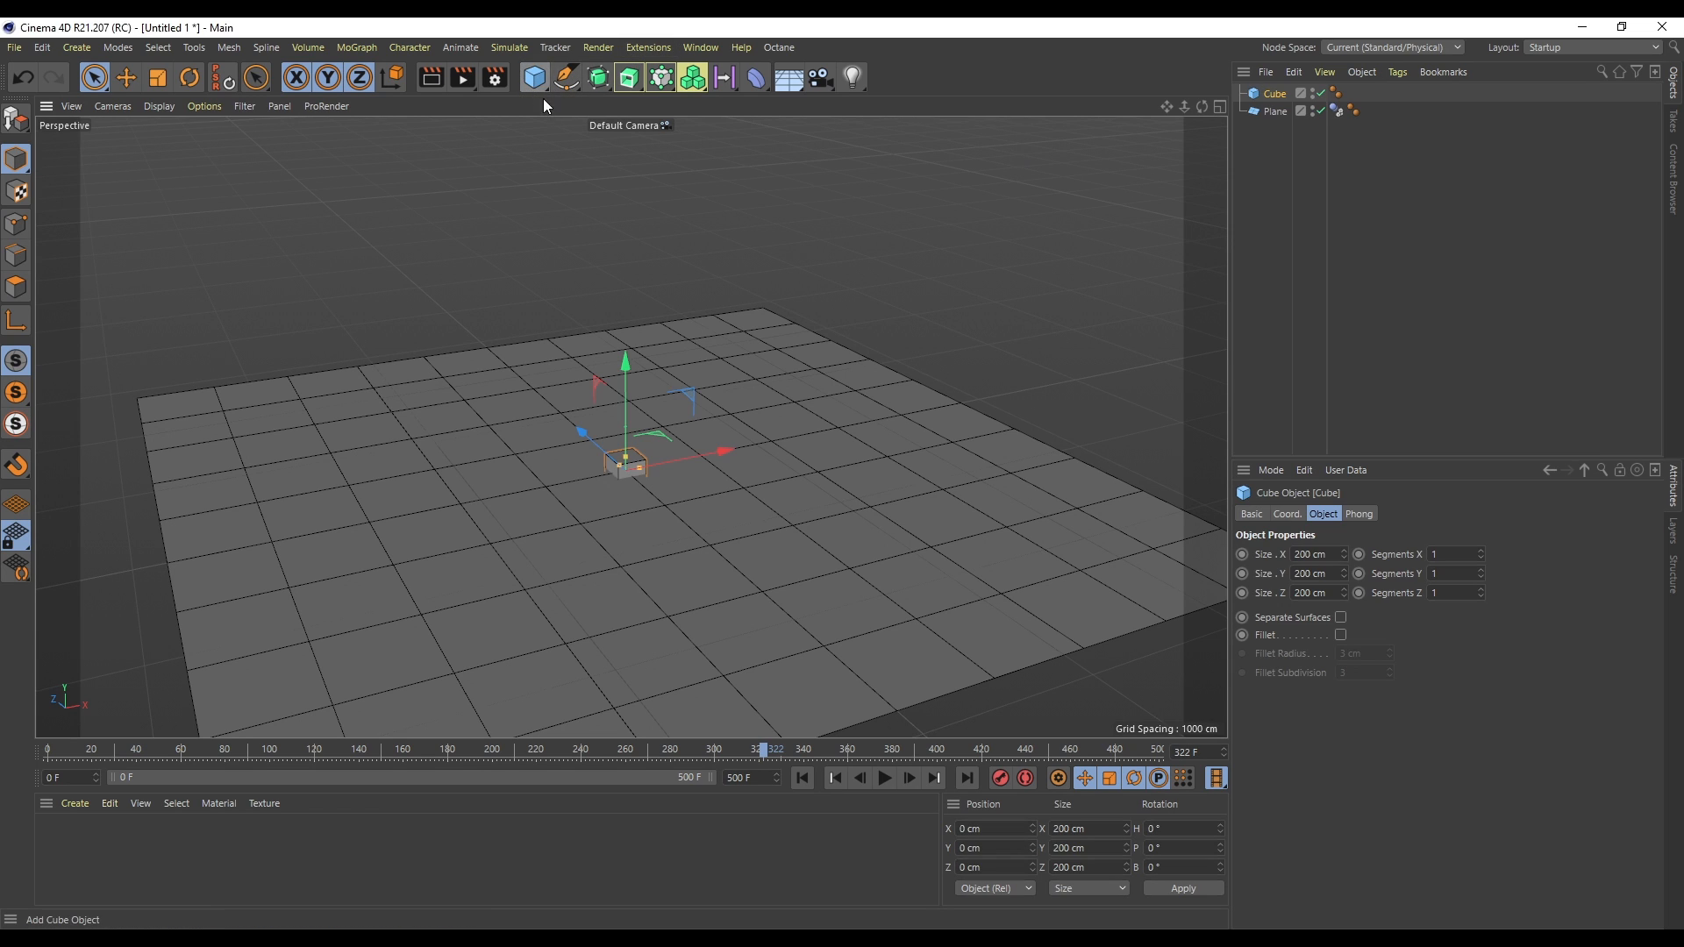
type("100")
key("Tab")
type("100")
key("Tab")
type("100")
key("Return")
left_click_drag(638, 388, 635, 297)
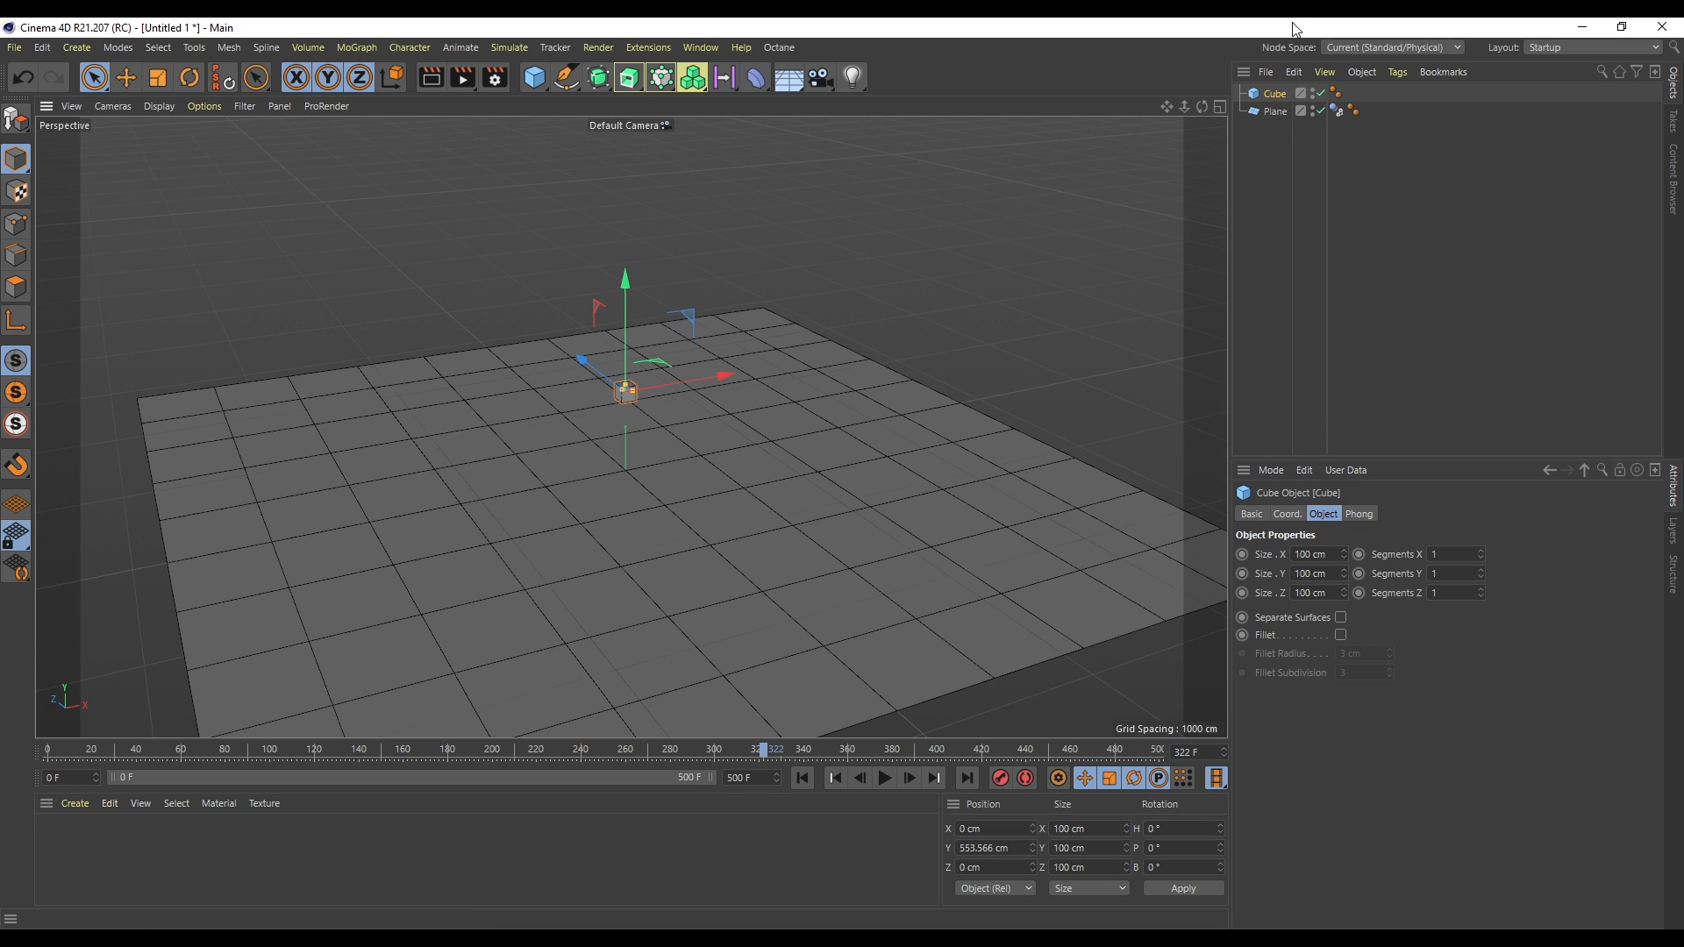
- Clone the cube with a Cloner in Grid Array mode, setting the grid size to 100 cm on all three axes
left_click(661, 78, "alt")
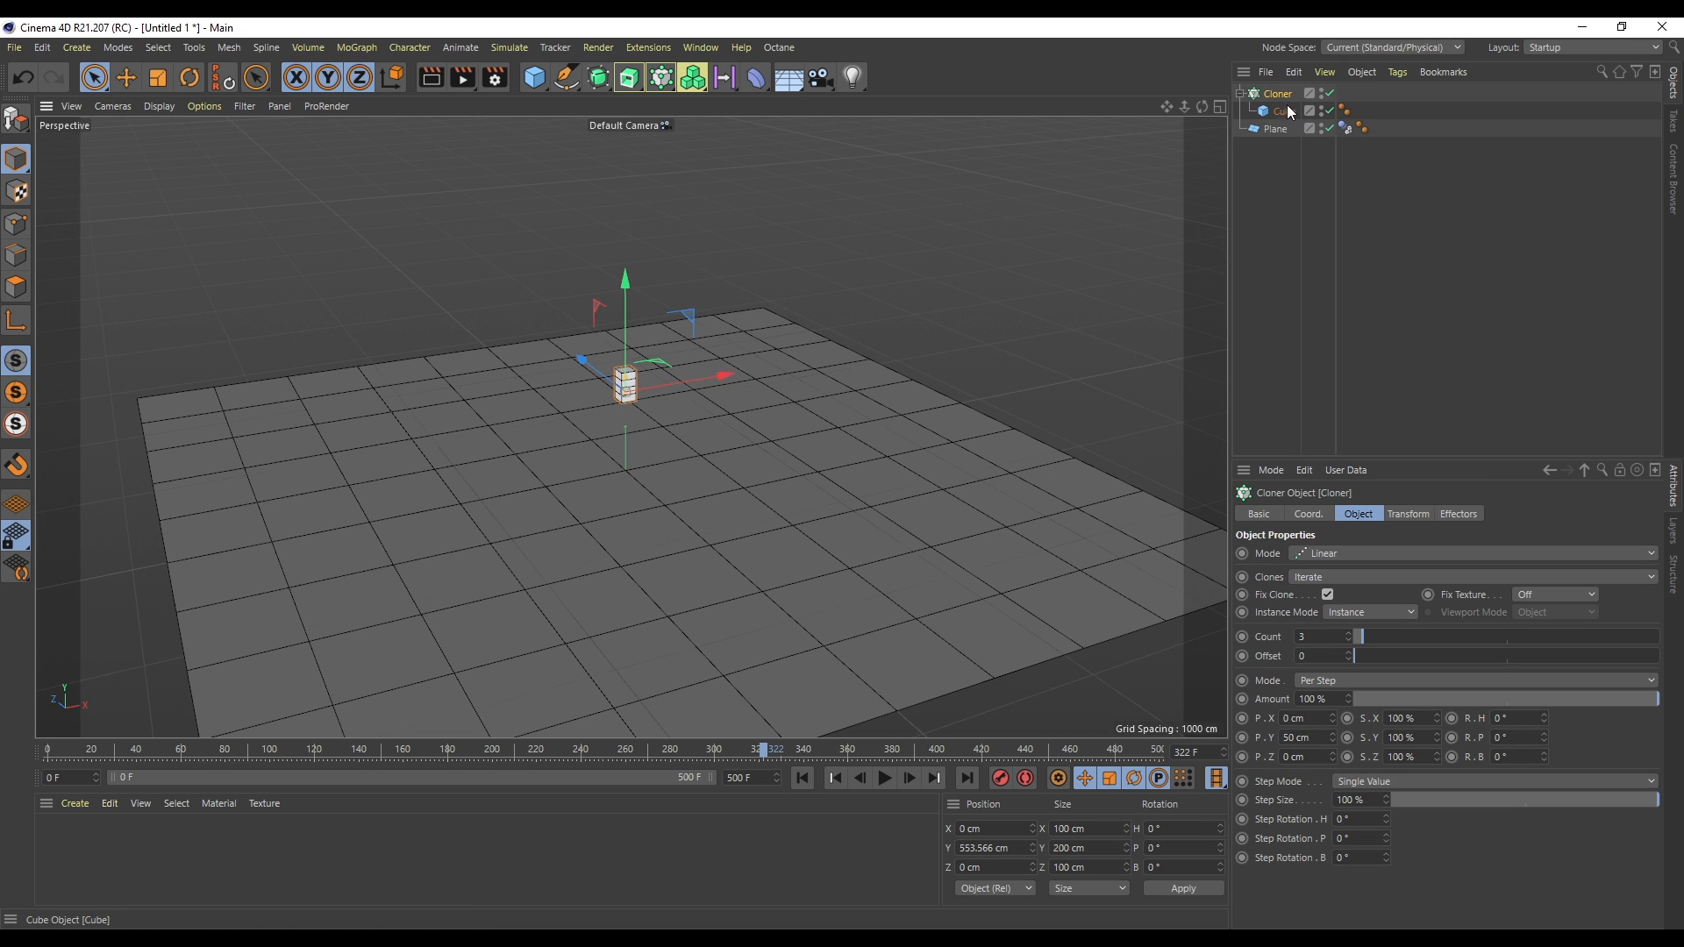
left_click(1333, 552)
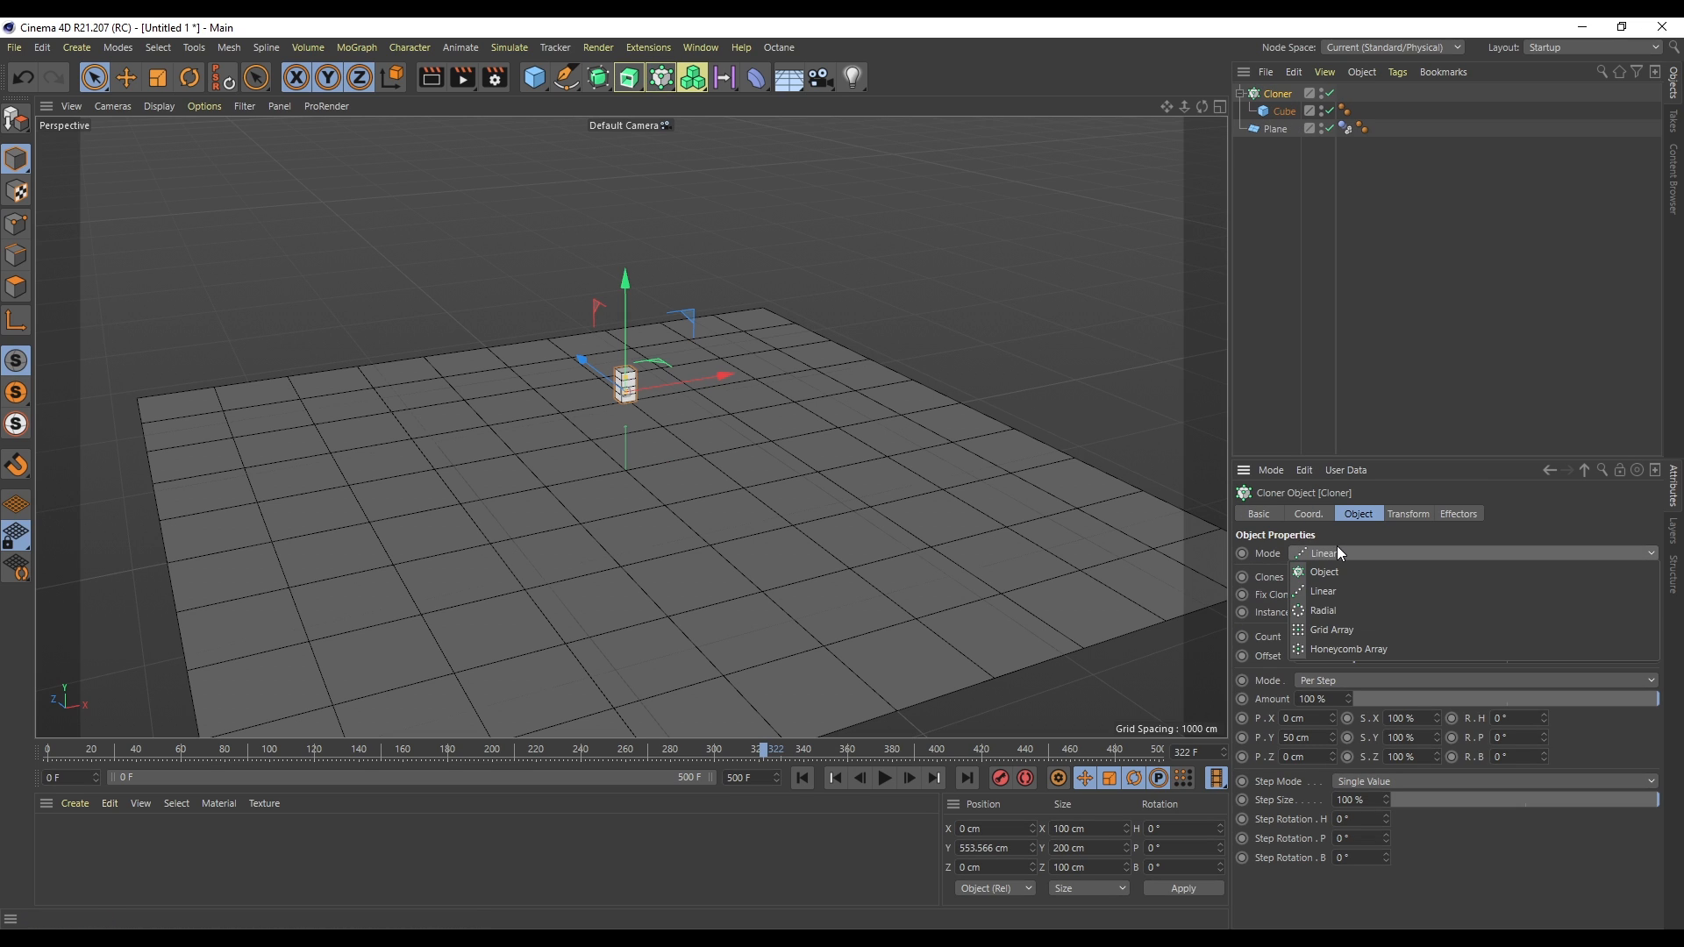
left_click(1365, 635)
left_click(1306, 680)
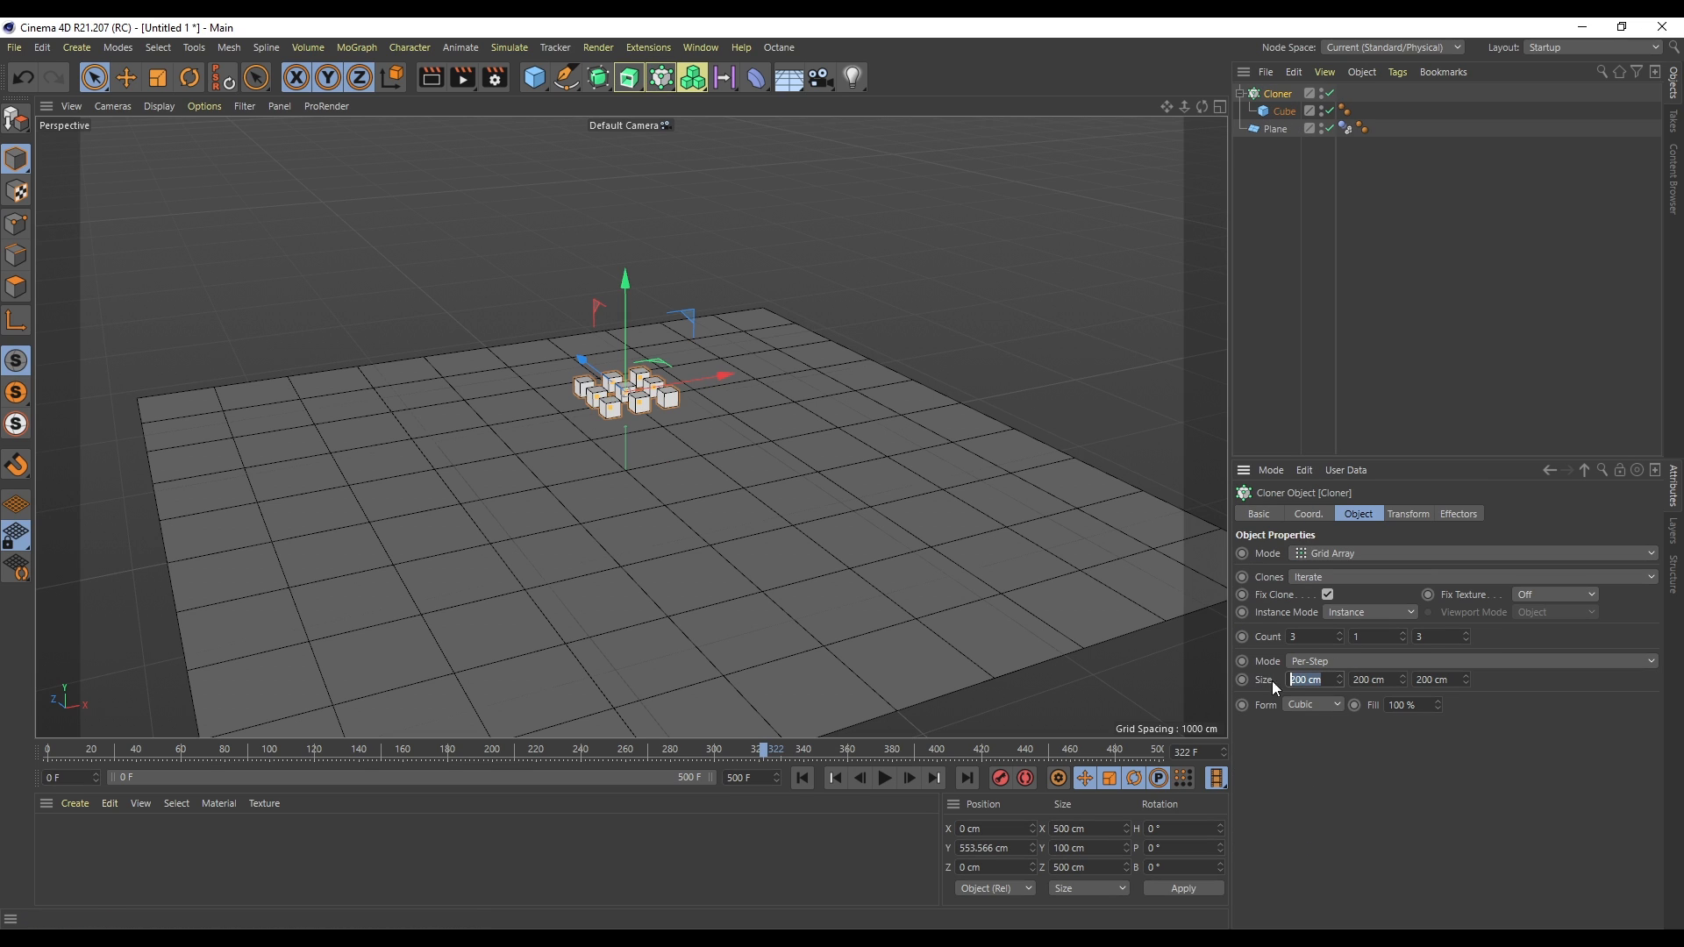
type("100")
key("Tab")
type("100")
key("Tab")
type("100")
key("Return")
- Set the grid array count to 10 on all three axes
left_click(1312, 637)
type("10")
key("Tab")
type("10")
key("Tab")
type("10")
key("Return")
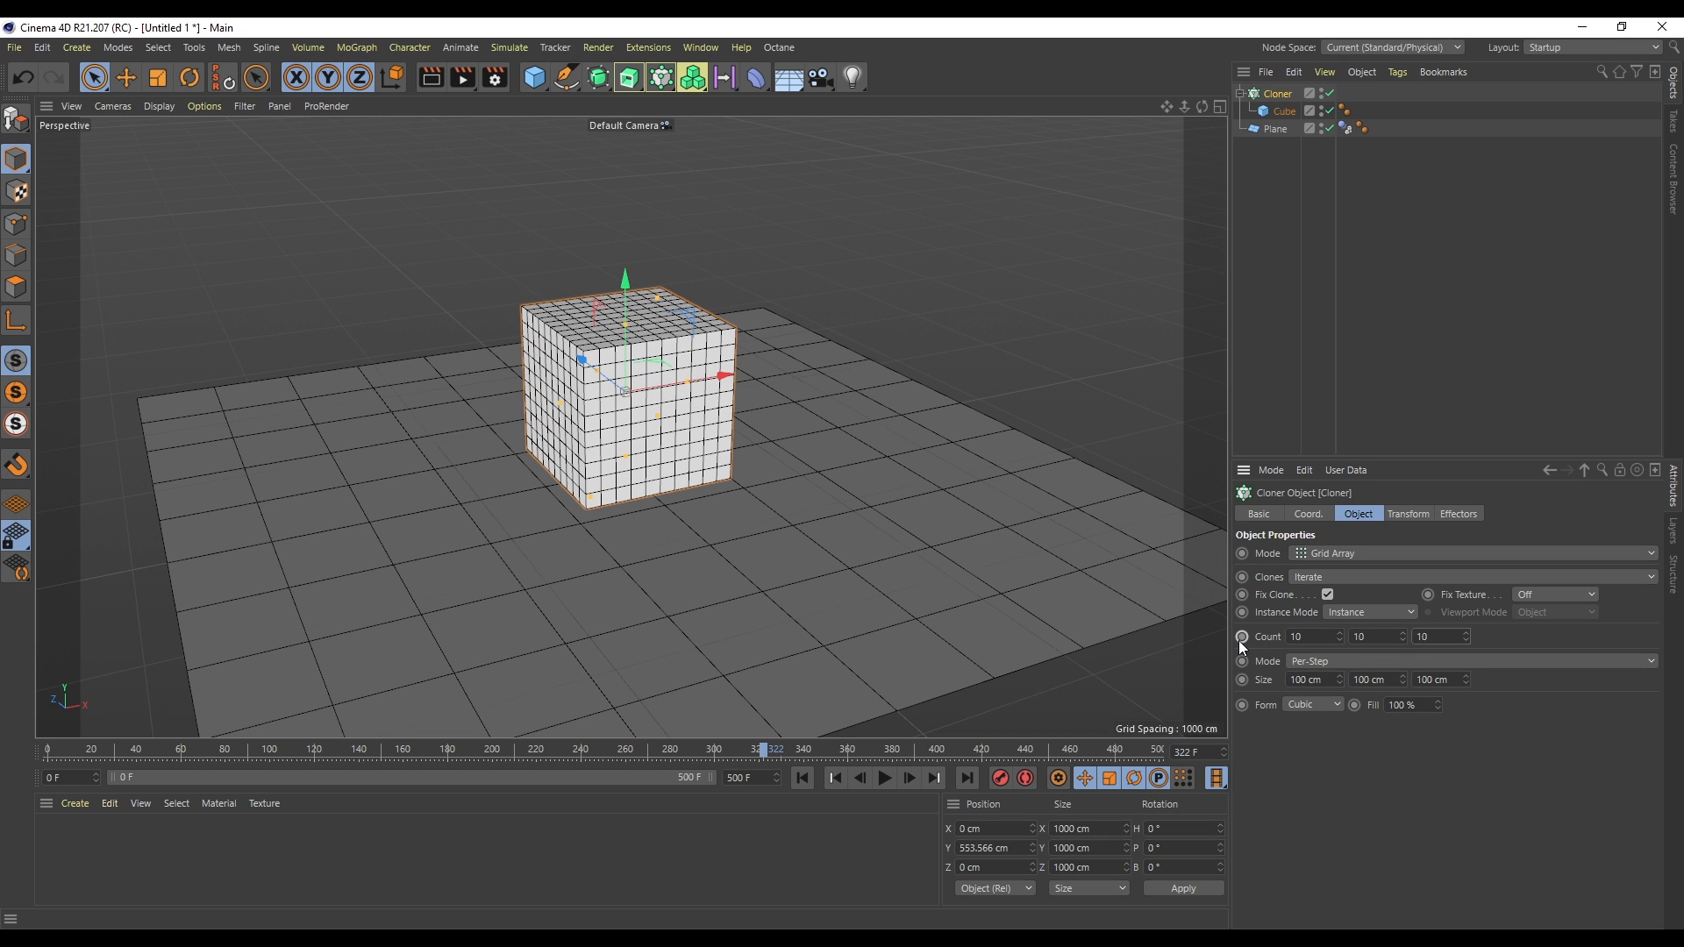
- Raise the cloner to about 729 cm above the plane
left_click_drag(624, 356, 624, 330)
left_click(812, 779)
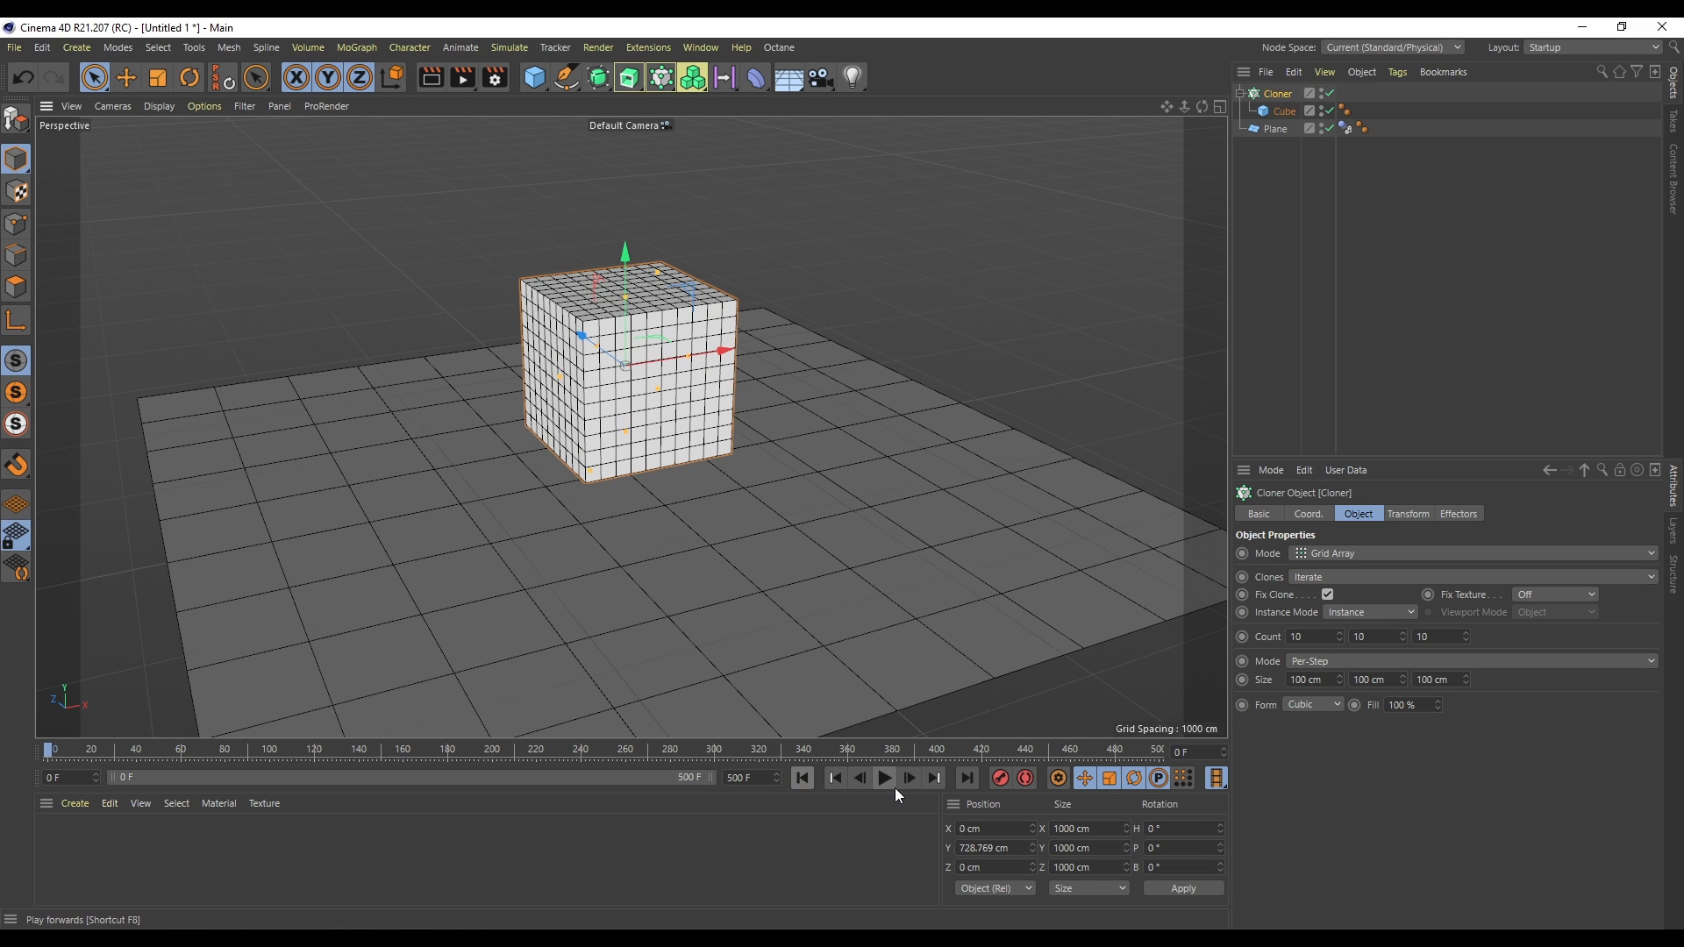
- Add a Rigid Body simulation tag to the cloned cube
right_click(1282, 112)
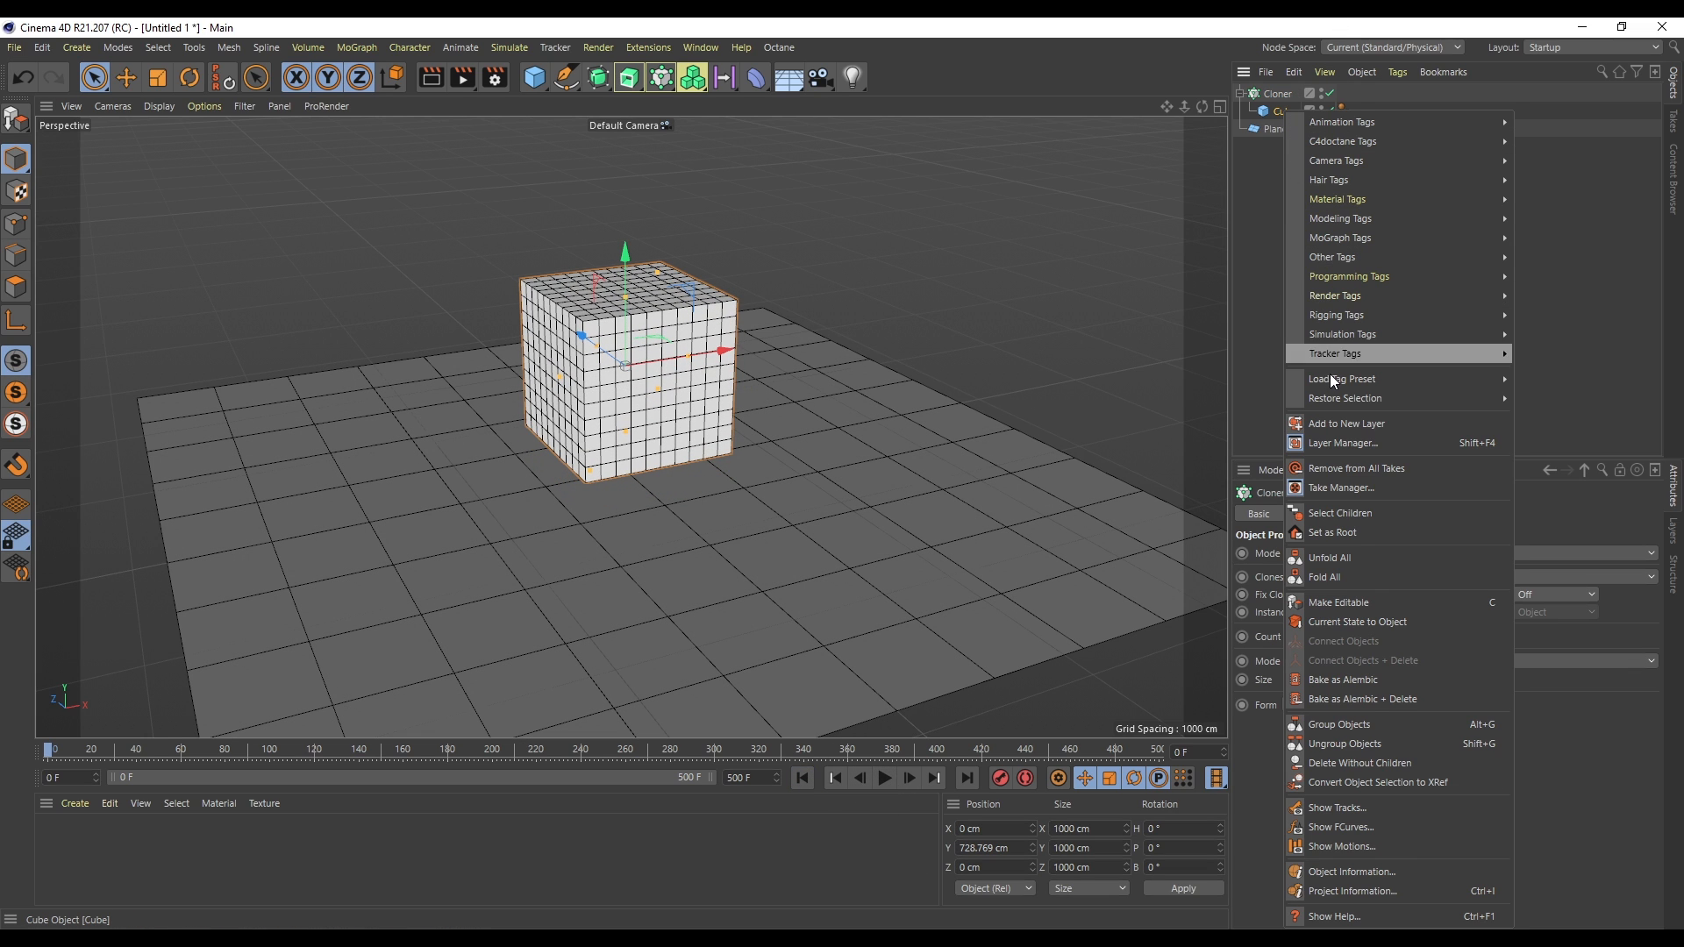
mouse_move(1340, 335)
left_click(1544, 330)
- Play the cube grid simulation, stop it and return to the first frame
left_click(885, 778)
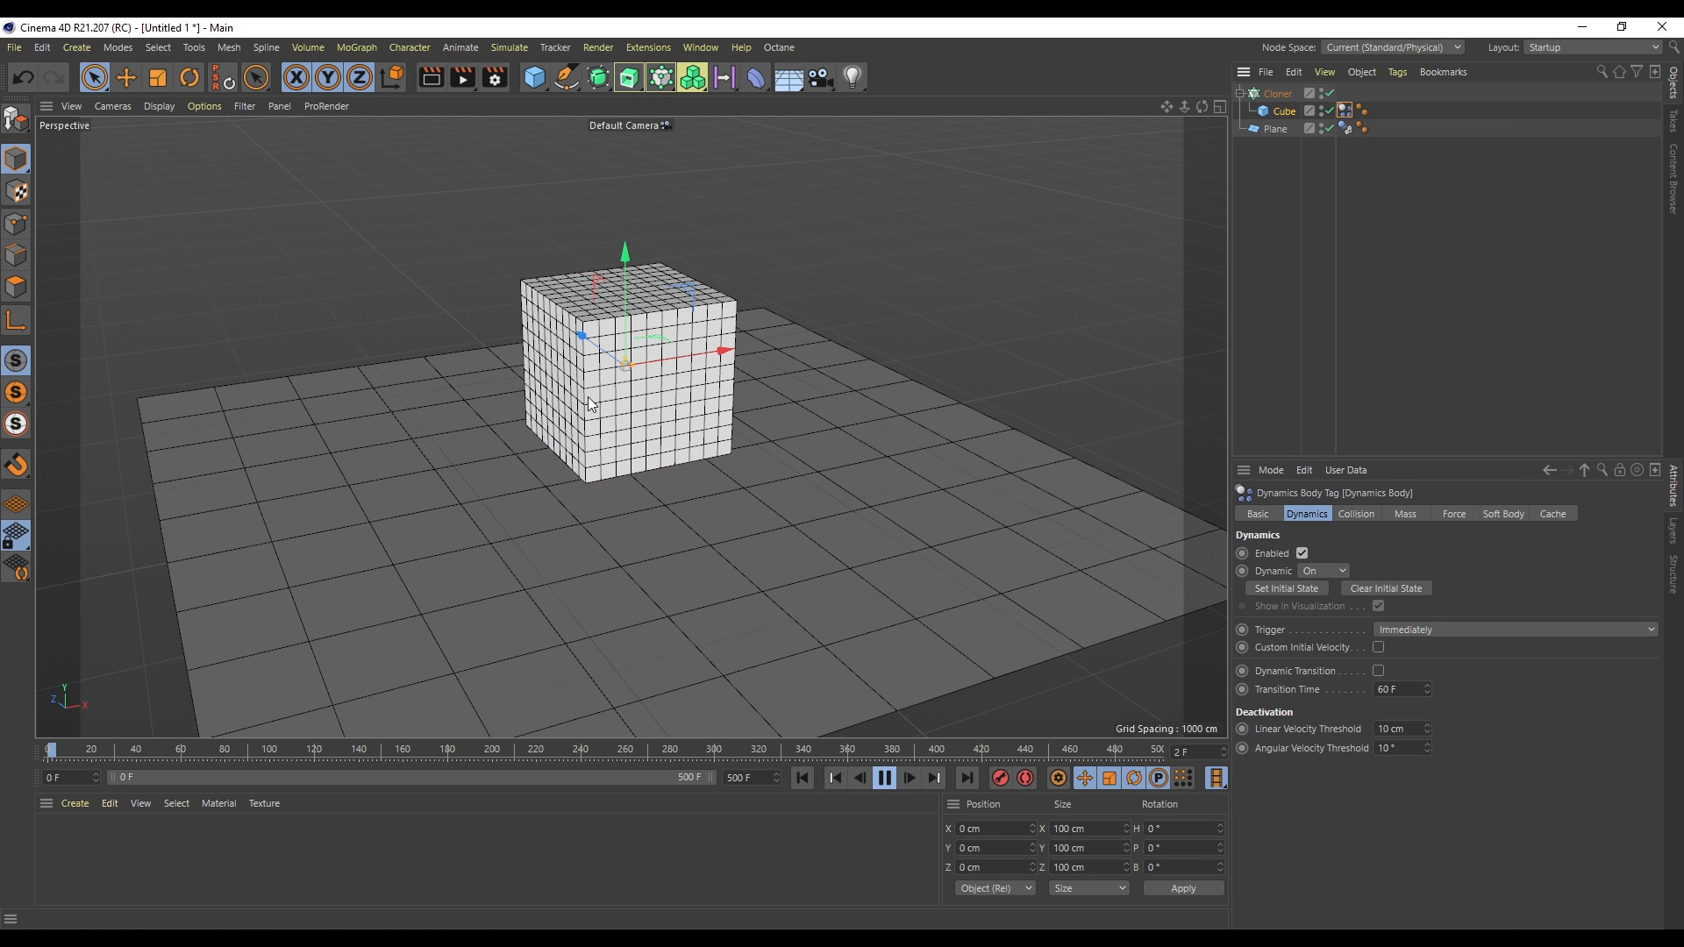
left_click(884, 778)
left_click(802, 779)
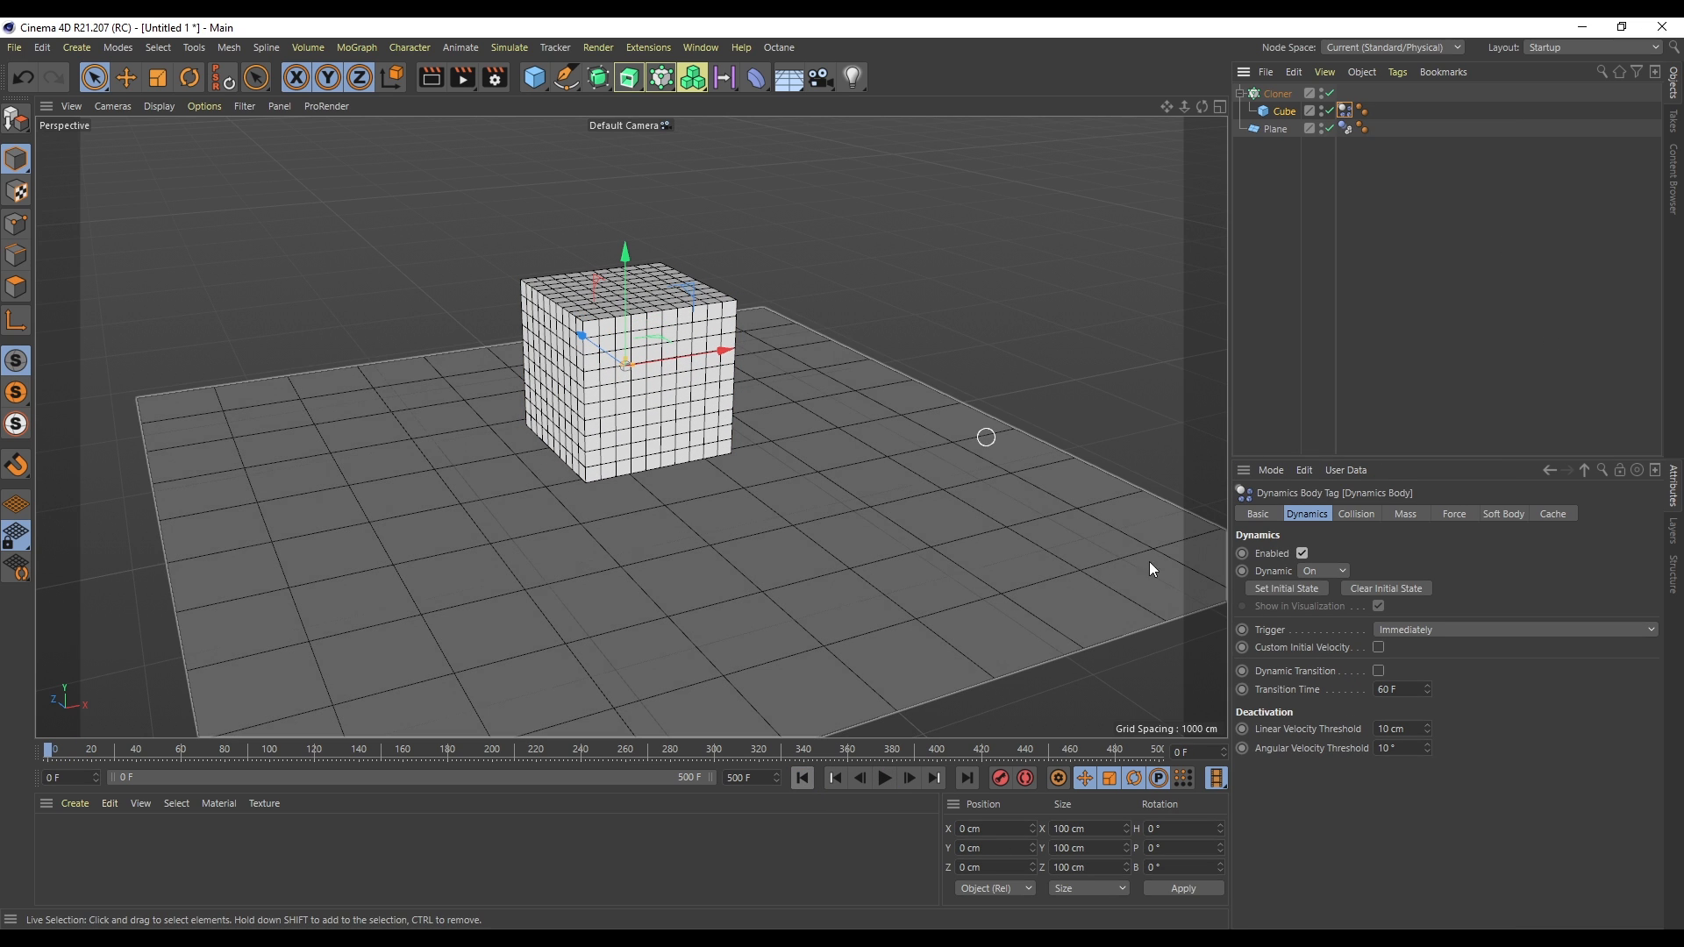
- Set the cloner's grid size to 100.5 cm on all three axes
left_click(1279, 113)
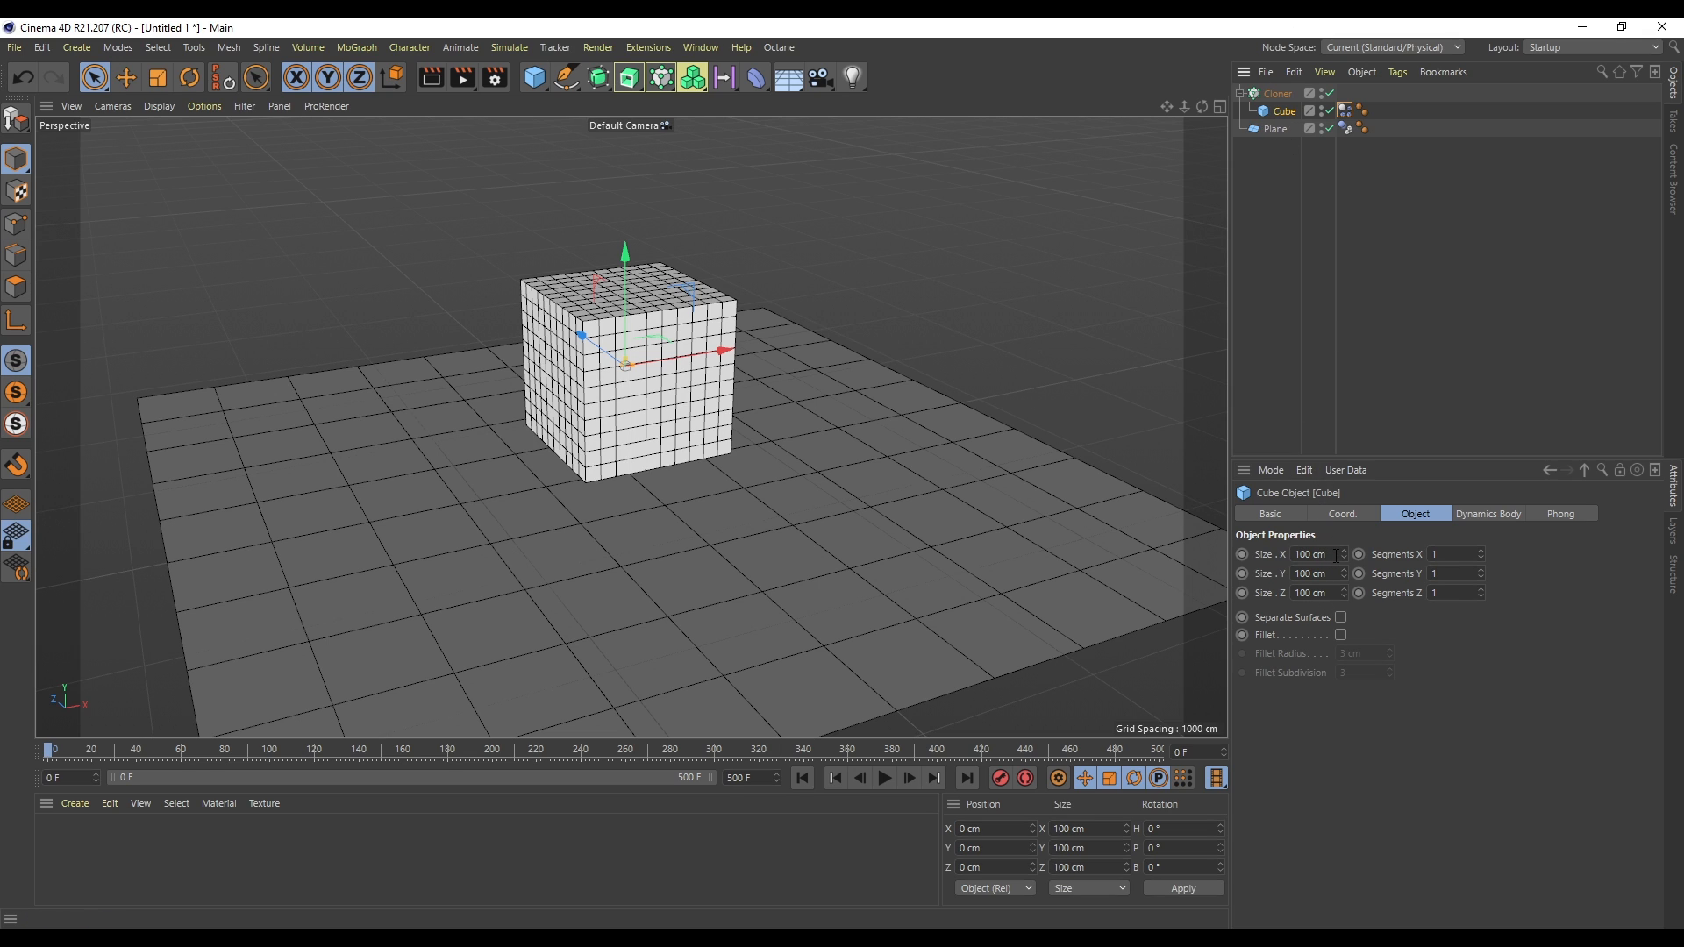
left_click(1278, 93)
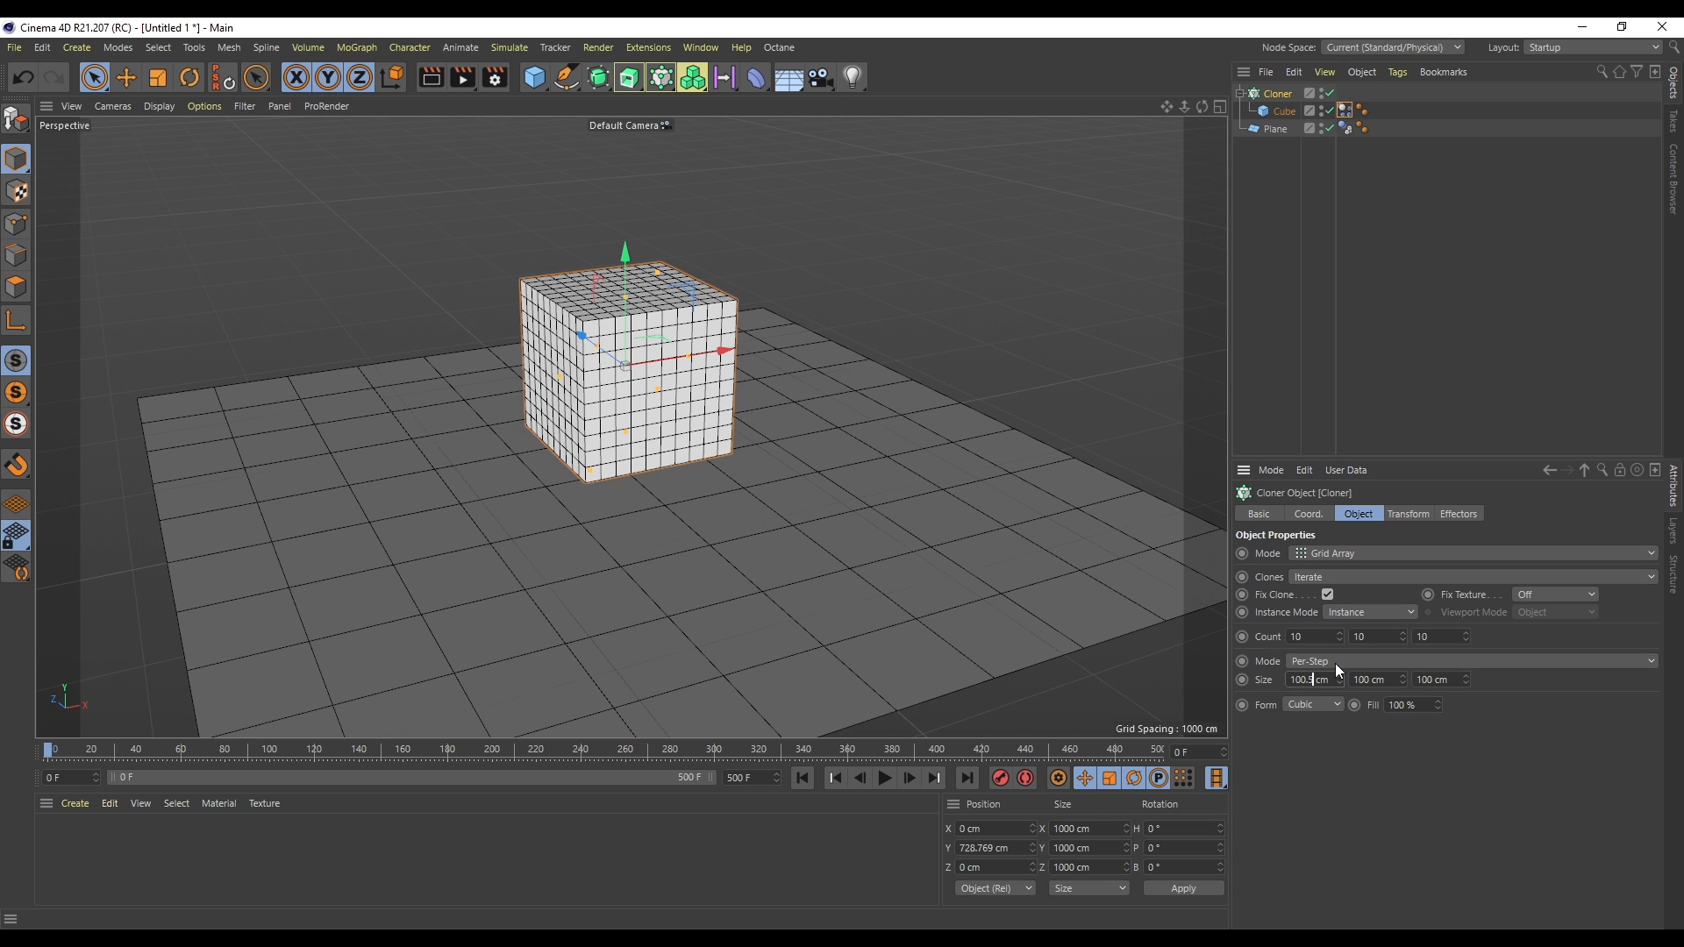
left_click(1375, 680)
type(".5")
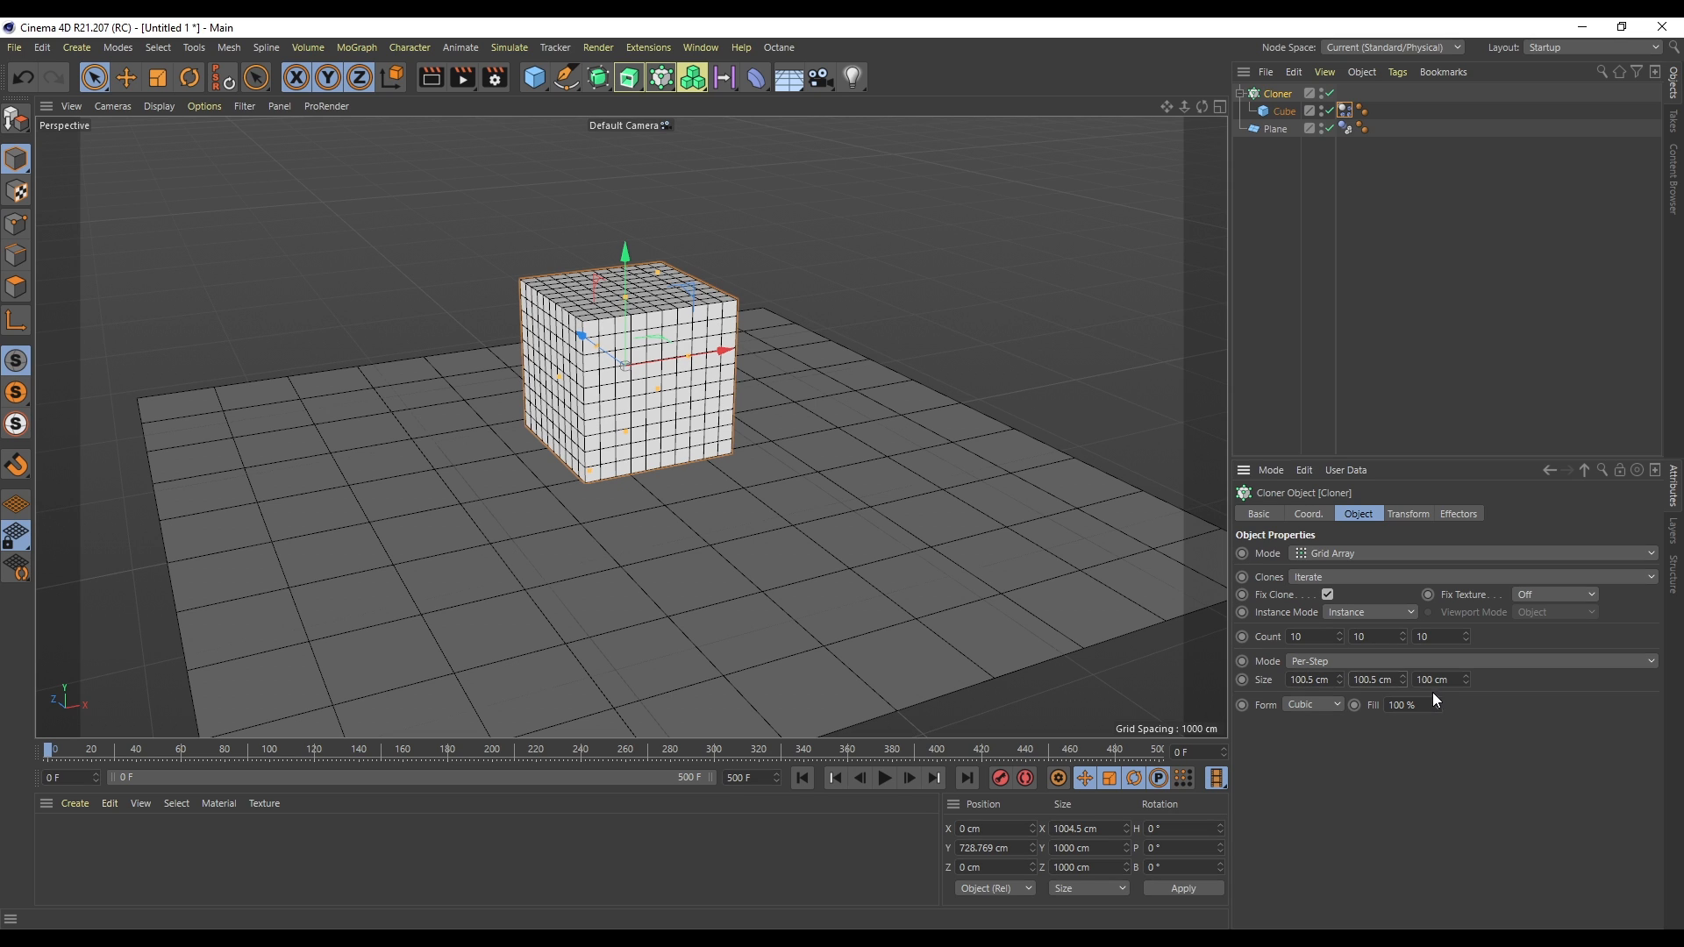
left_click(1432, 680)
type(".5")
key("Return")
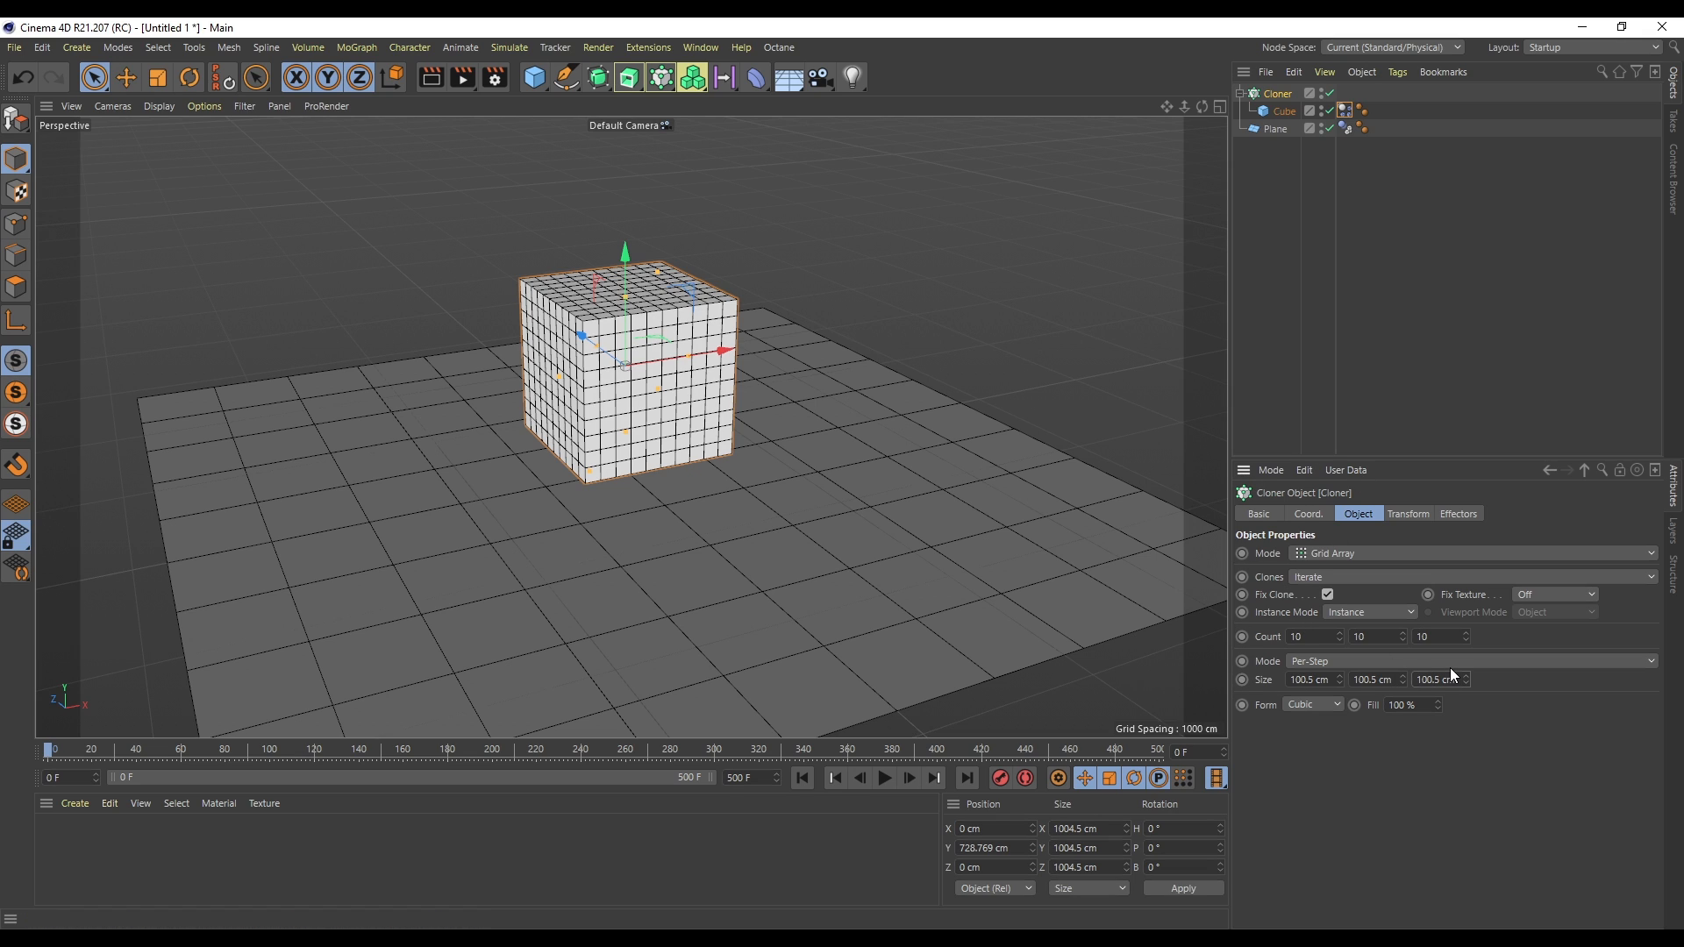
- Open the project's dynamics expert settings and set the Collision Margin to 0.1 cm
key("ctrl+d")
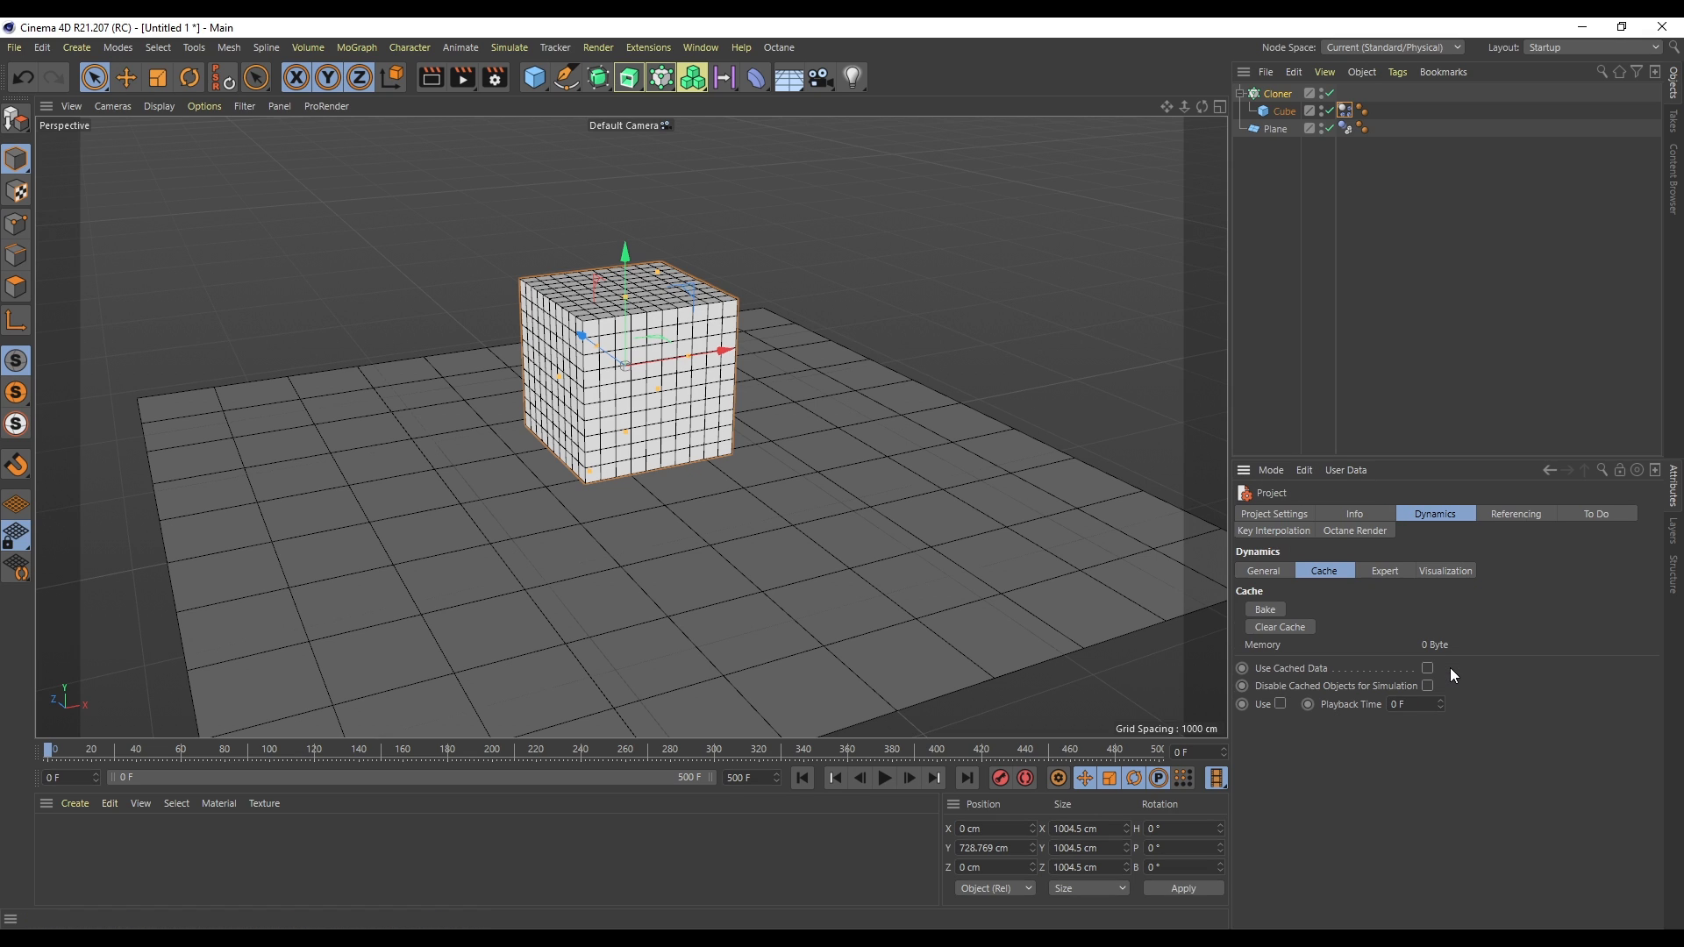
left_click(1389, 569)
type("0.1")
key("Return")
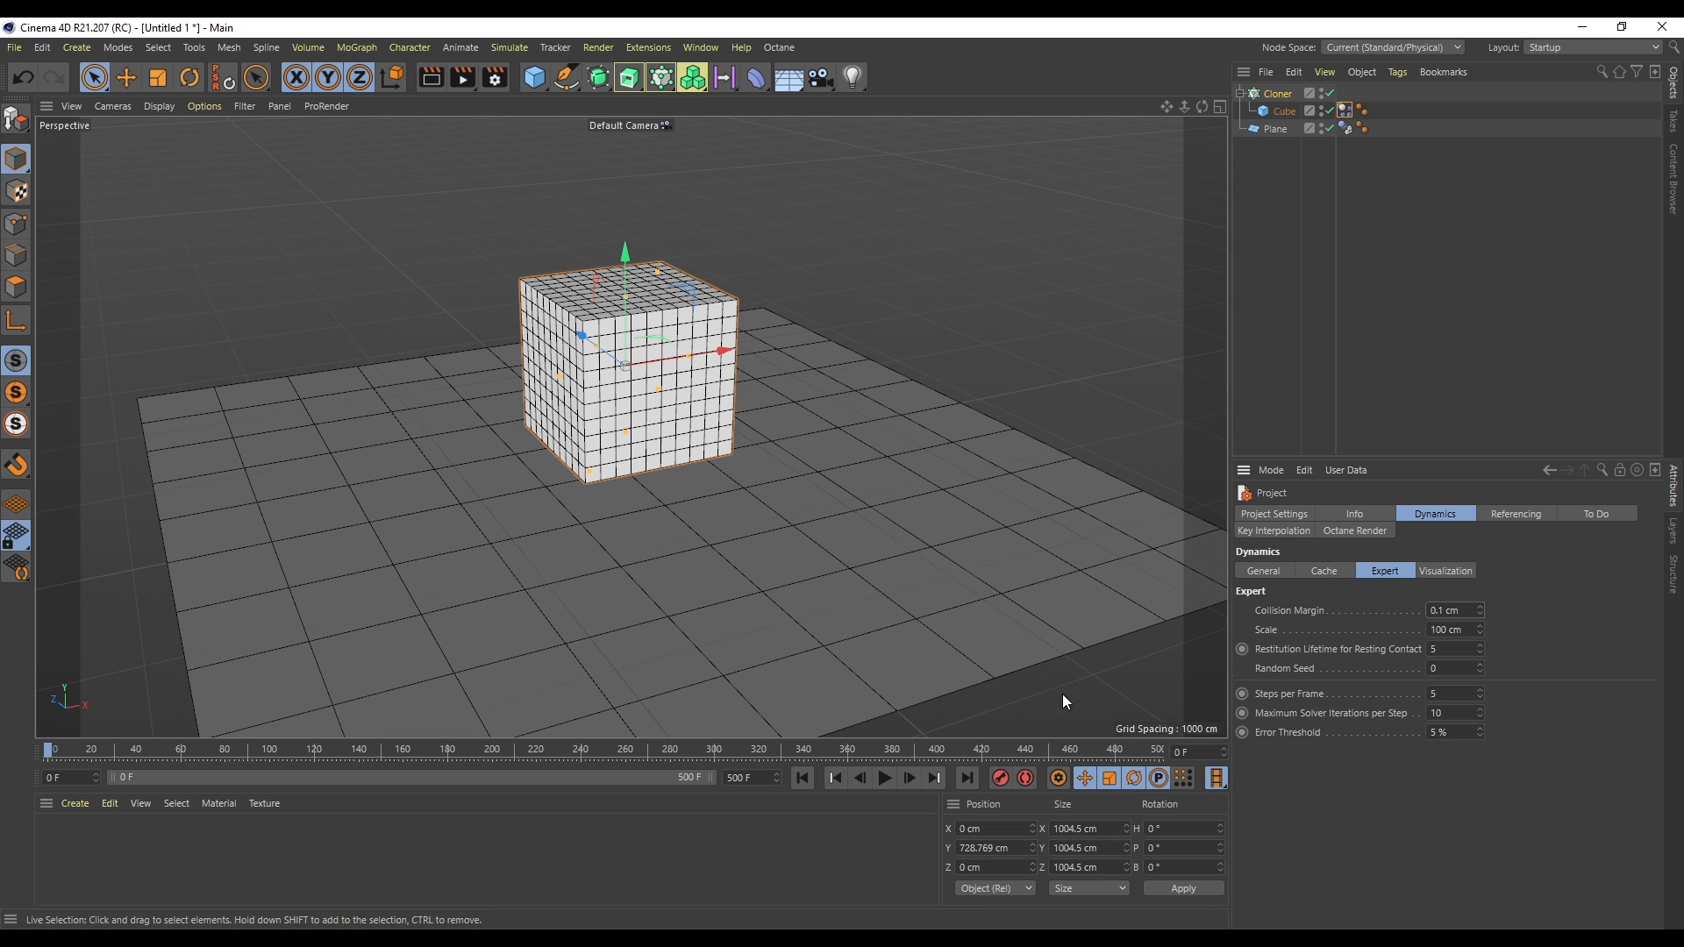
- Replay the simulation with the new collision margin and rewind to the start
left_click(884, 778)
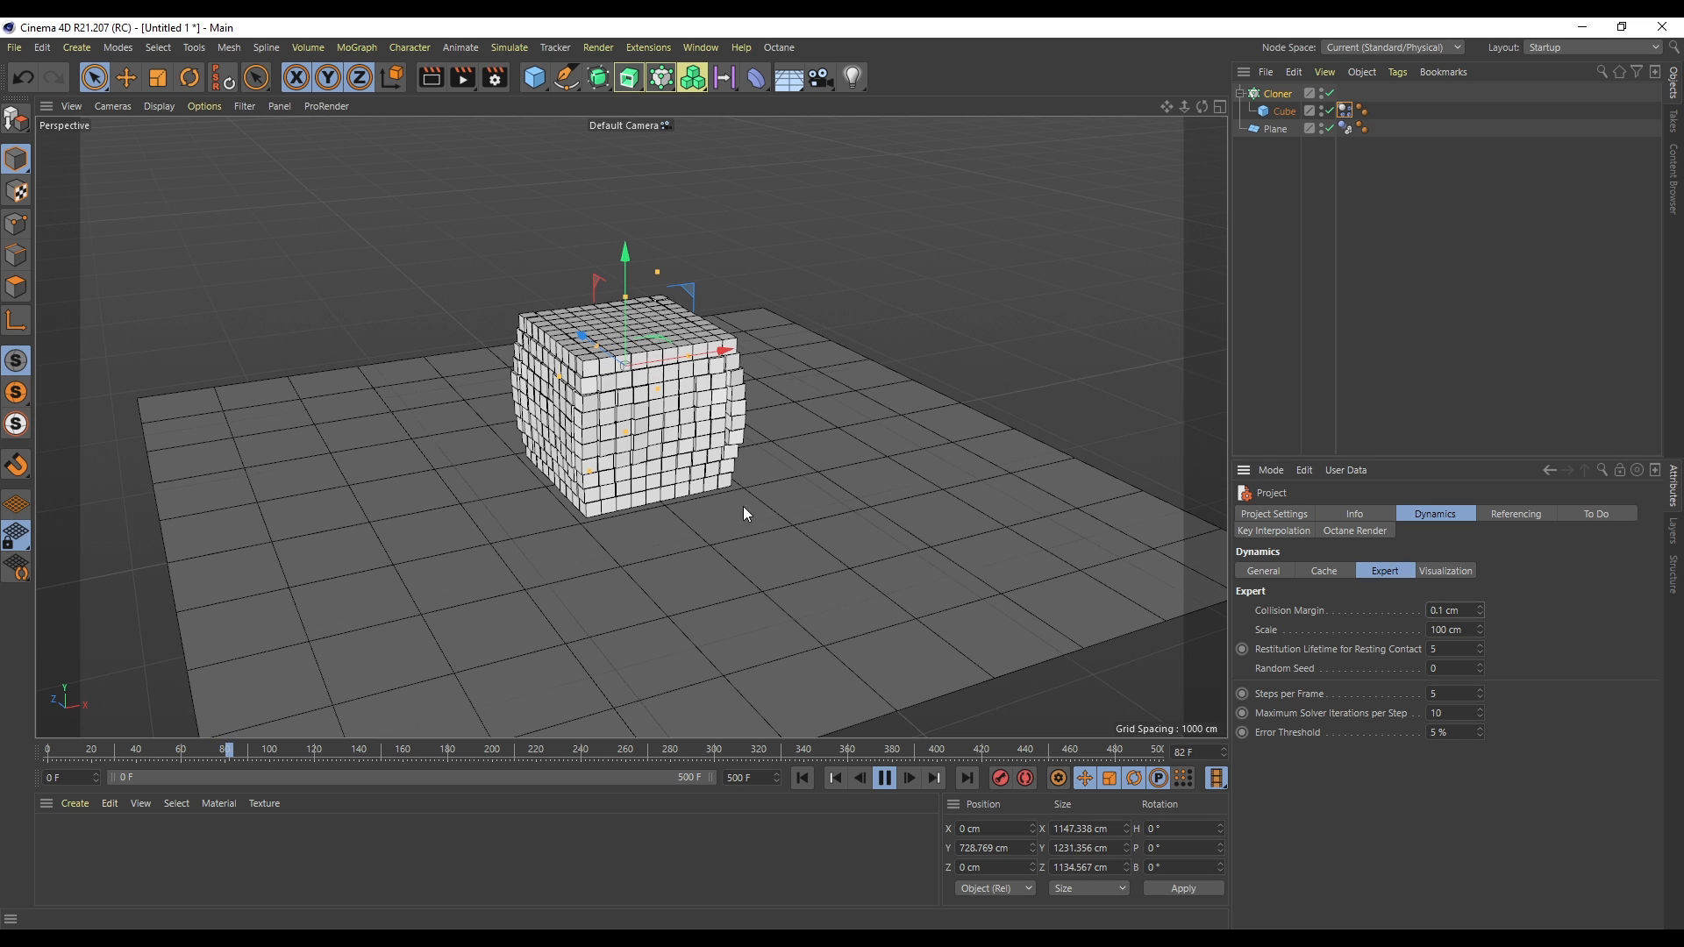
left_click(886, 779)
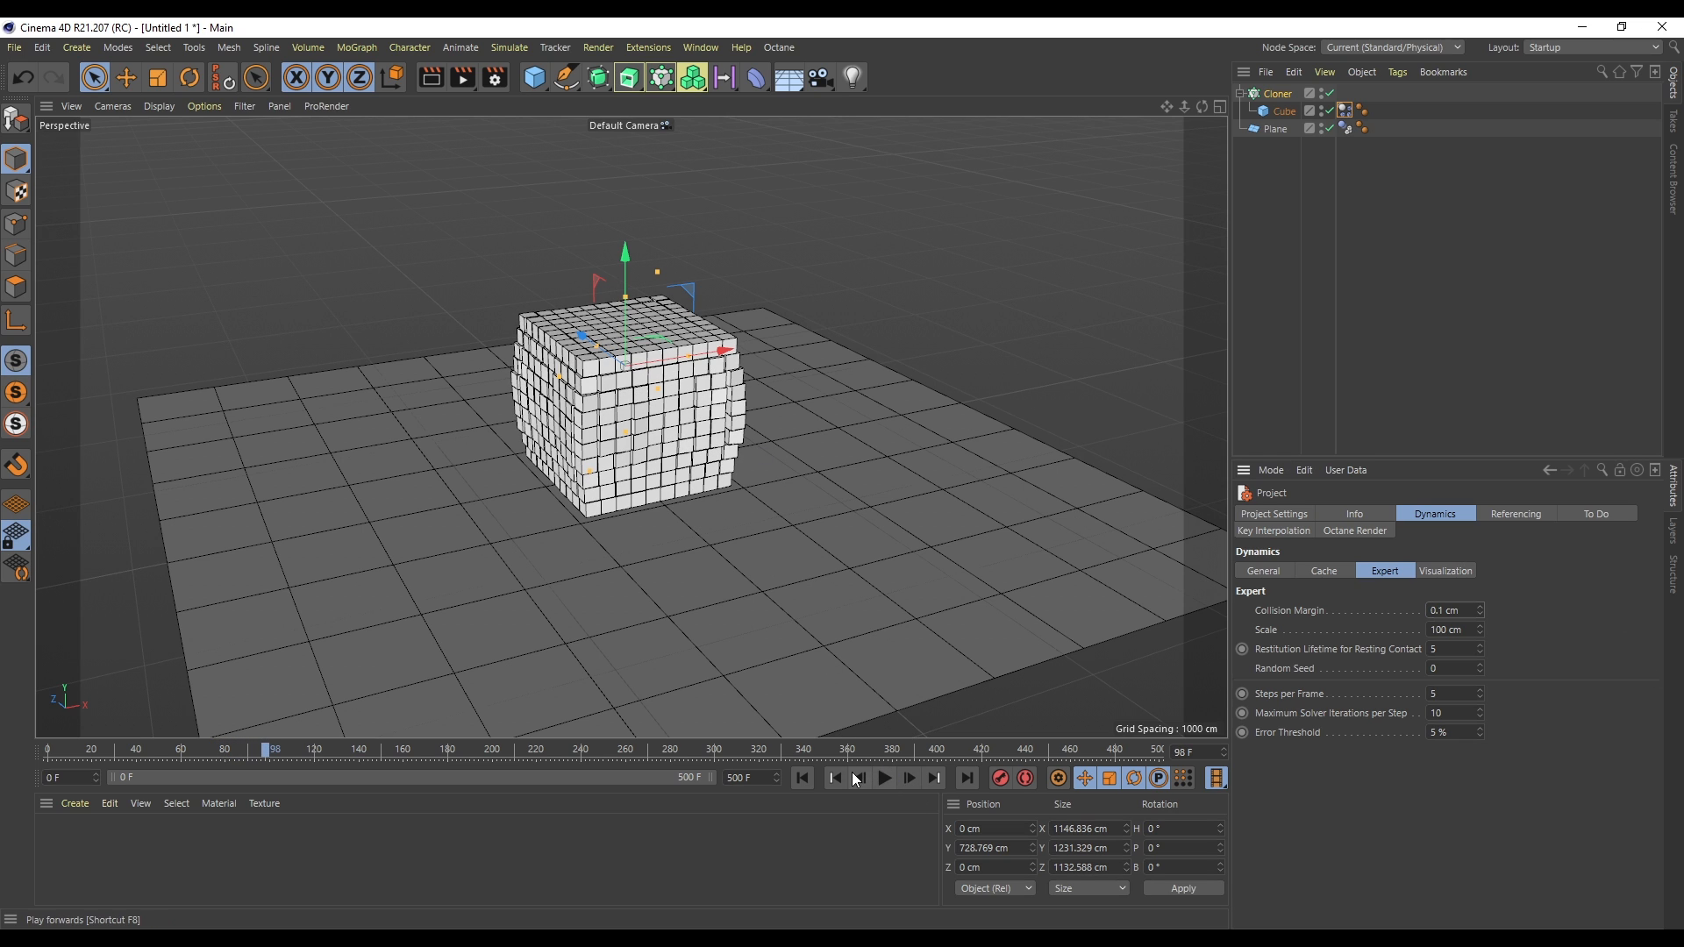
left_click(803, 778)
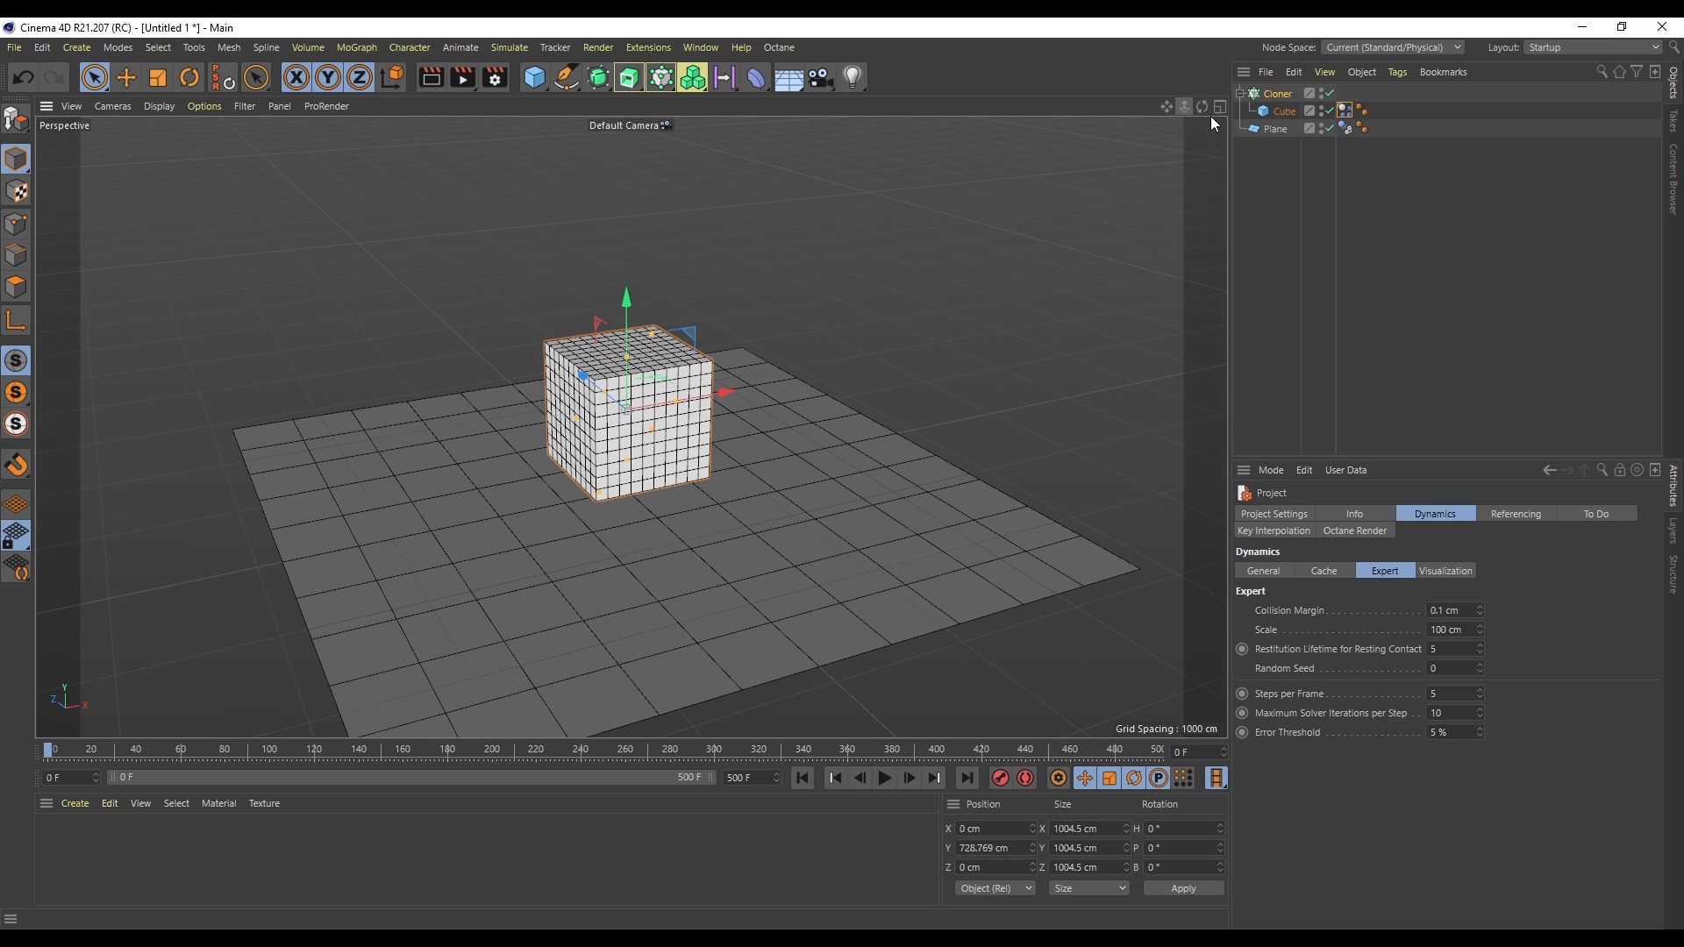
- Switch the cloner to Linear mode and set its count to 100
left_click(1277, 94)
left_click(1340, 553)
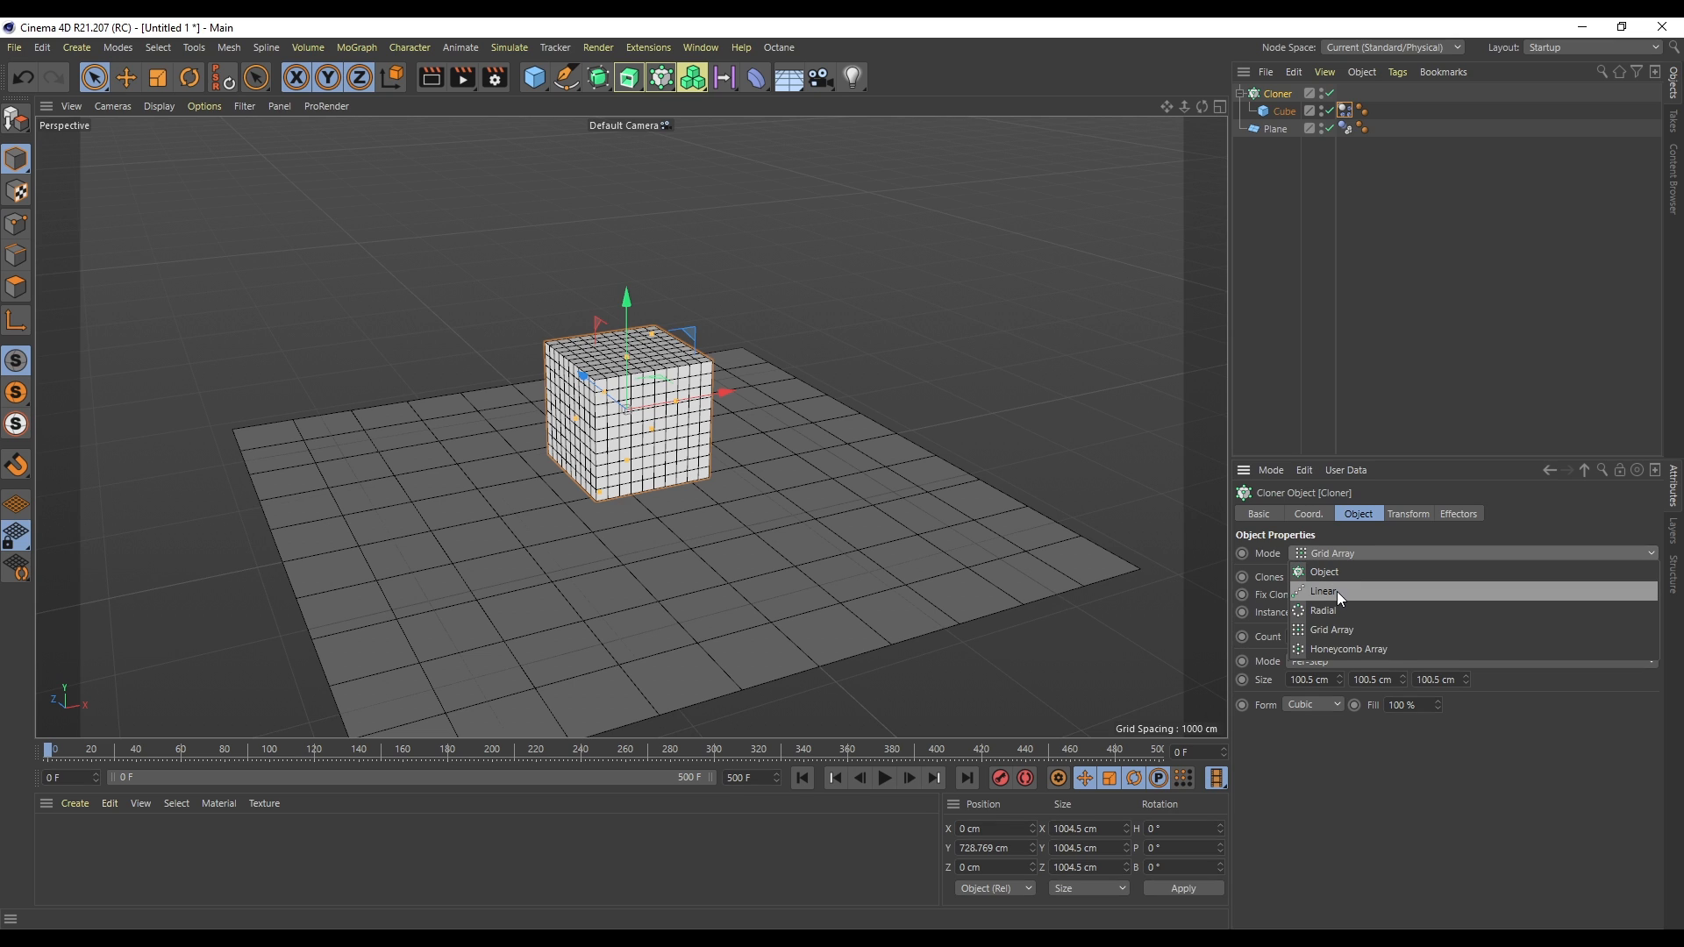
left_click(1338, 591)
left_click_drag(1333, 739, 1334, 712)
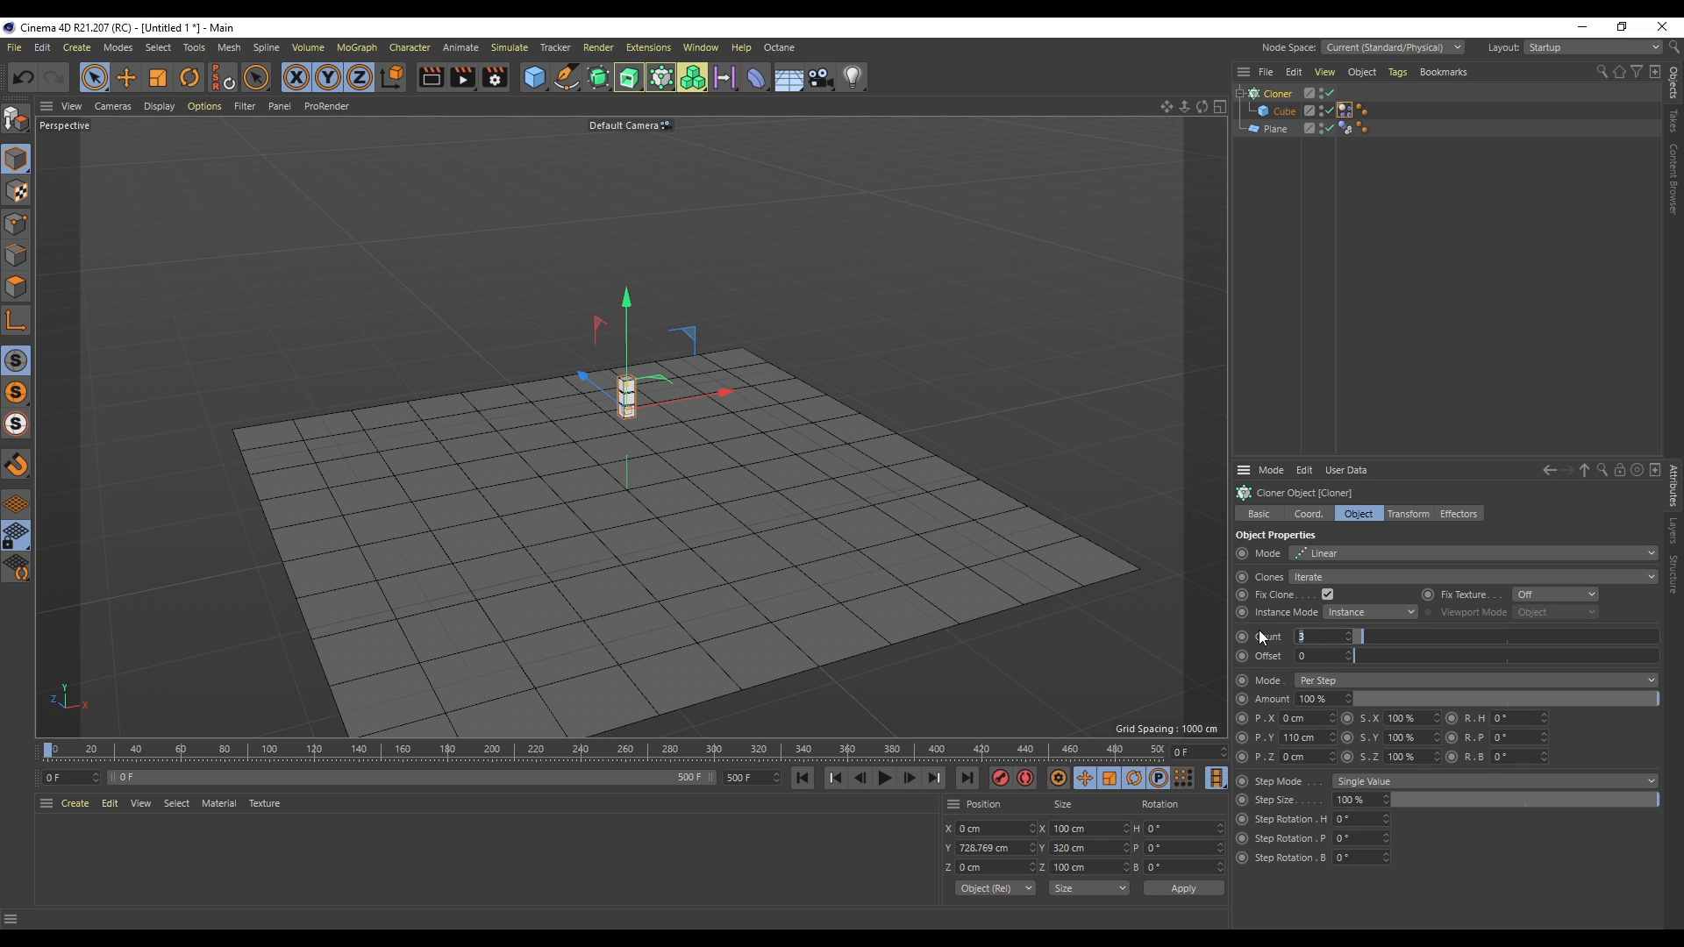
type("100")
key("Return")
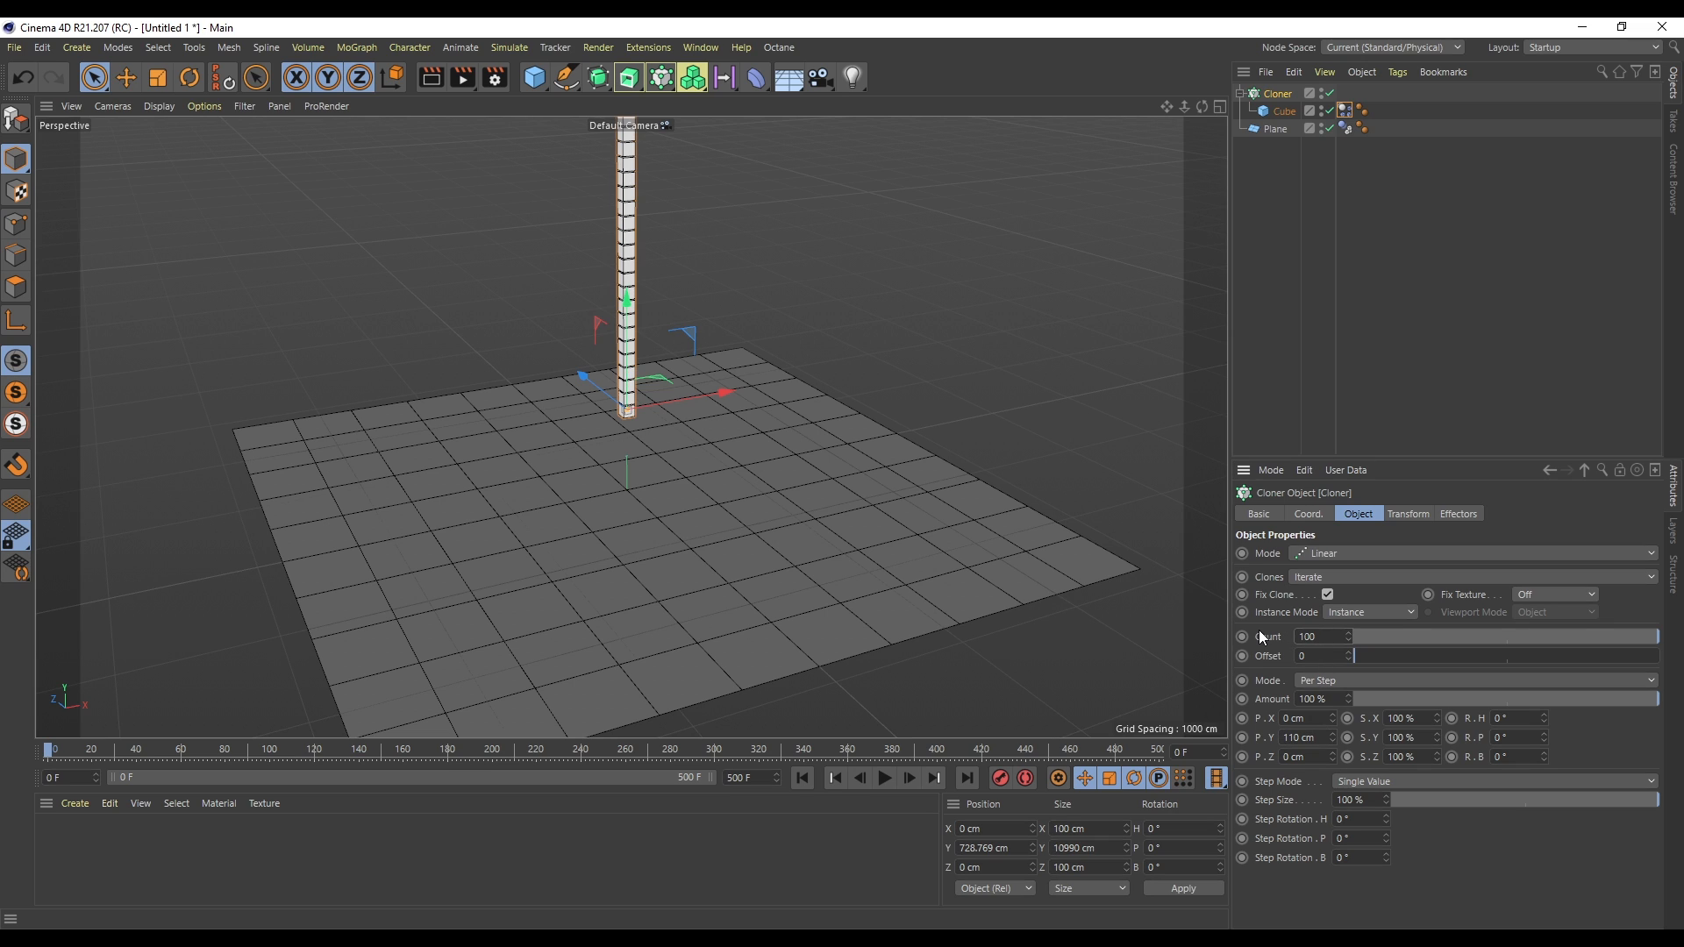
- Play the falling column of cubes, inspect the Dynamics Body tag, and replay from the start
left_click(884, 779)
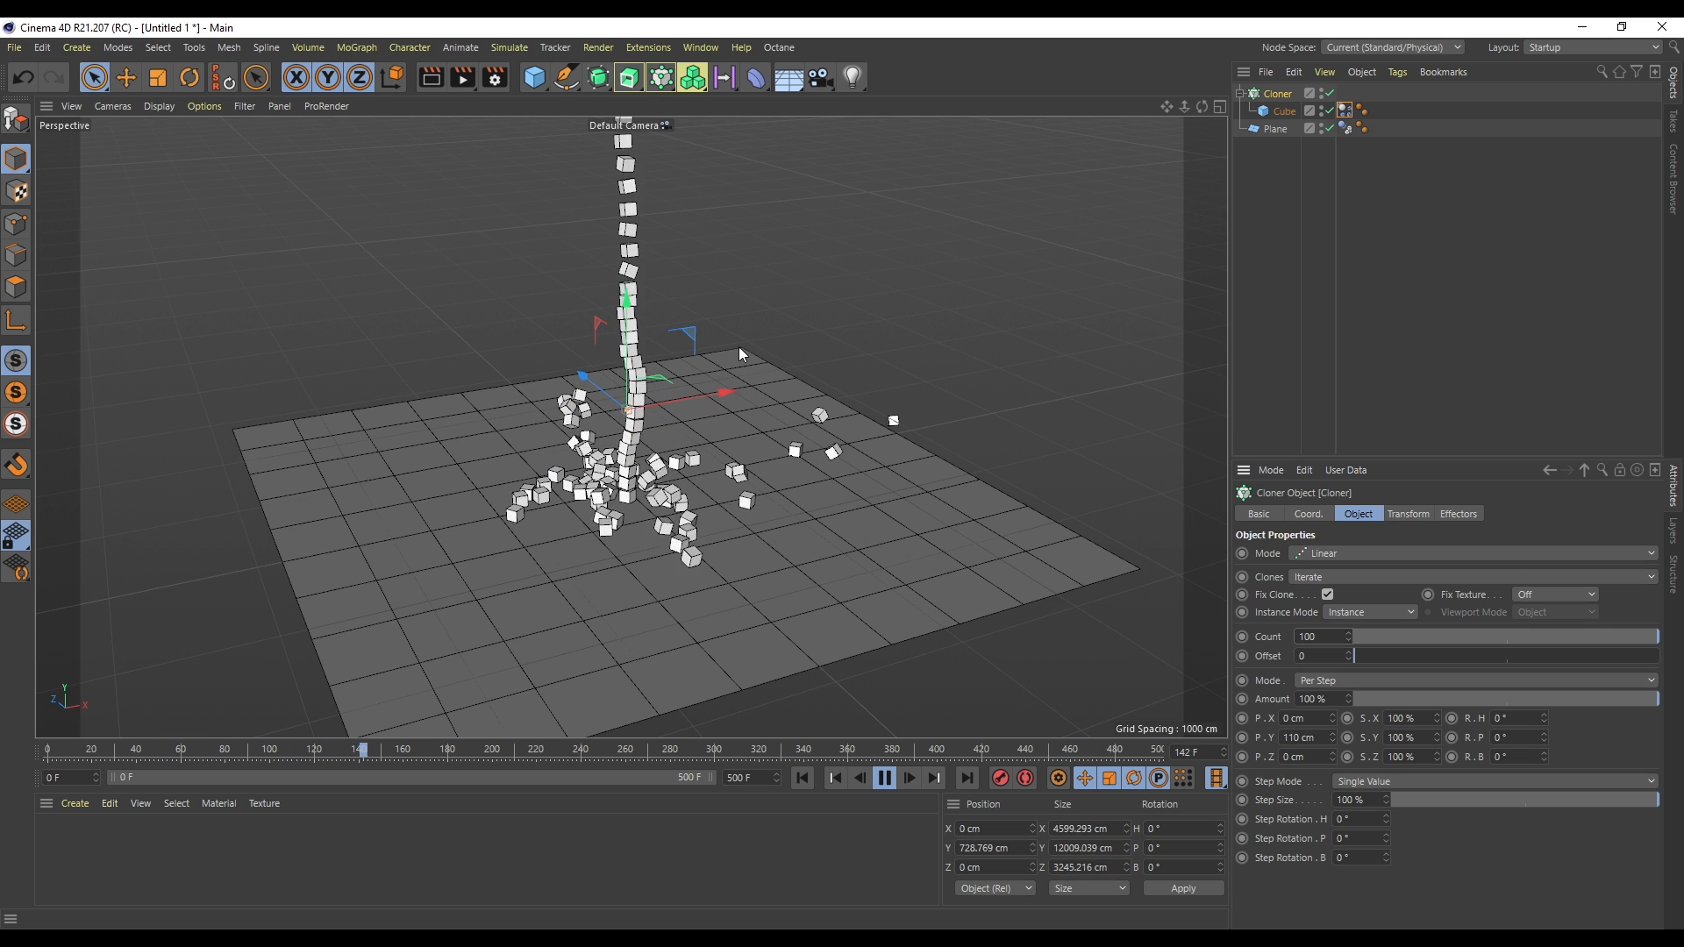
left_click(885, 778)
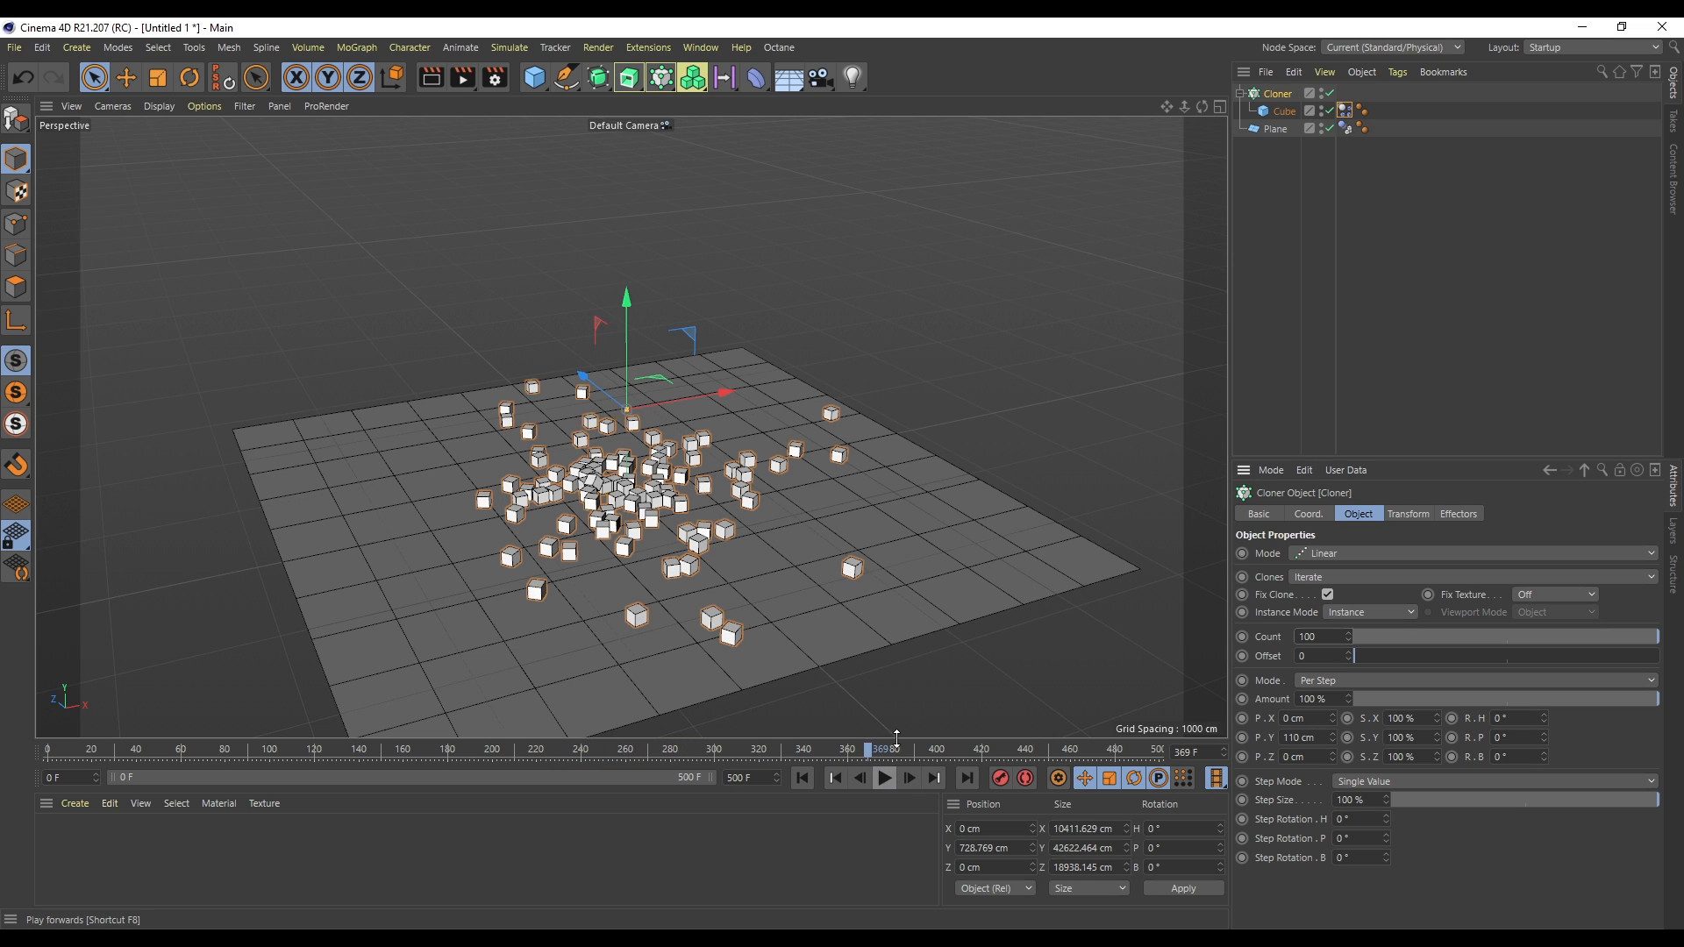
left_click(1345, 113)
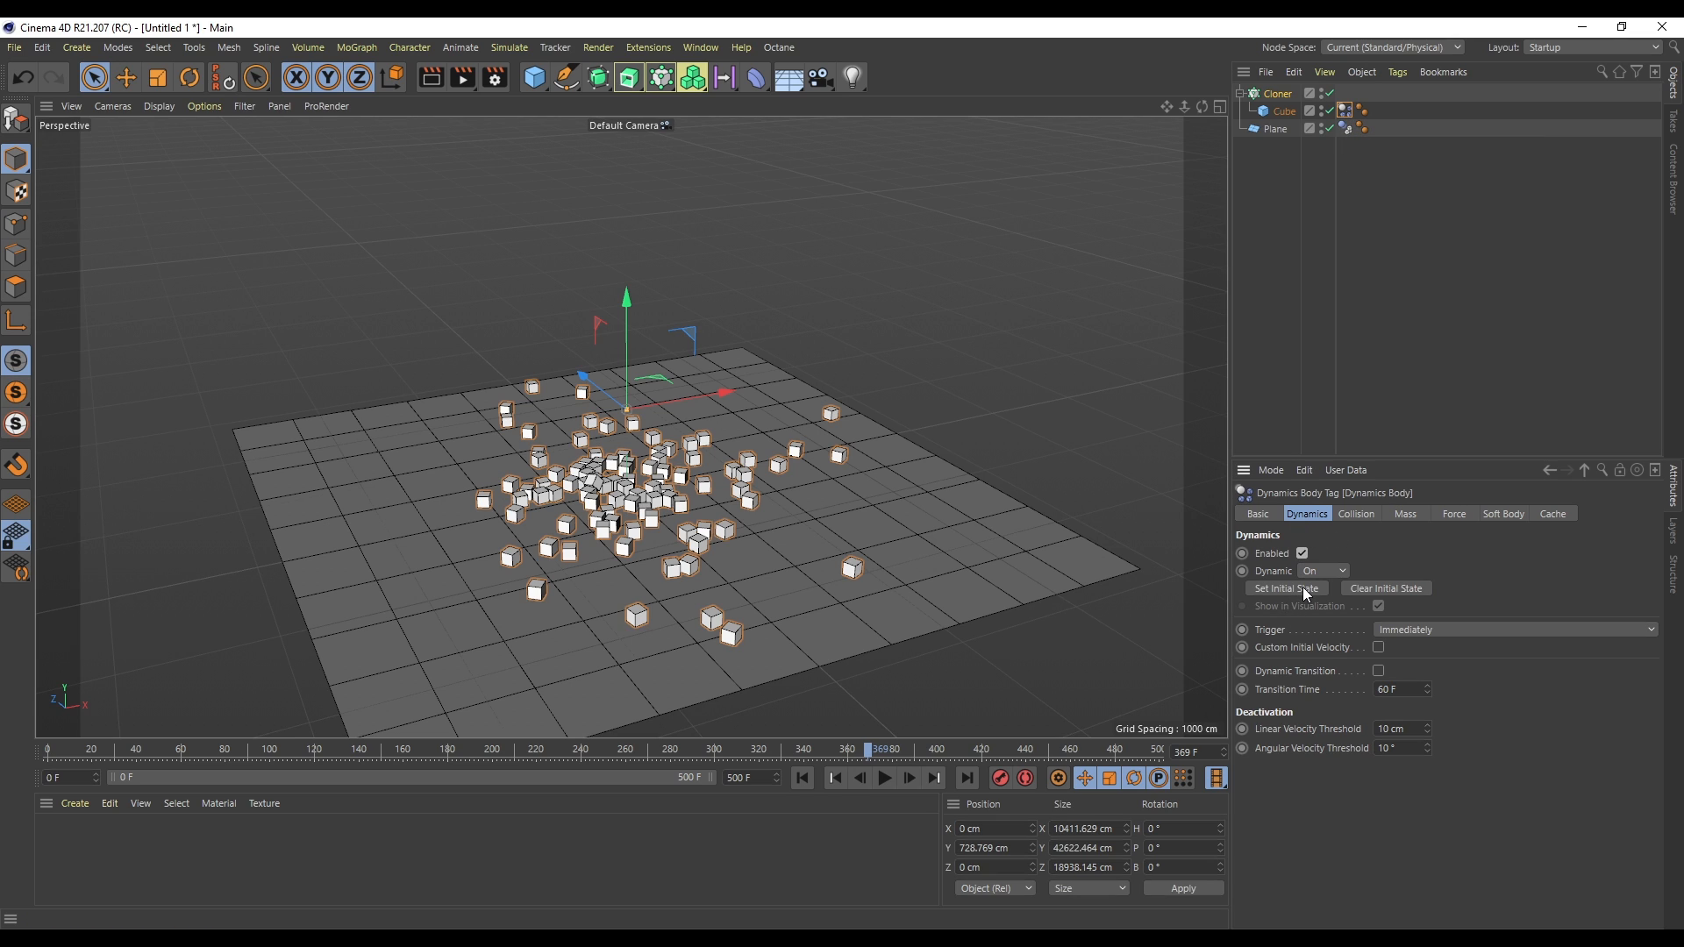
left_click(803, 778)
left_click(884, 778)
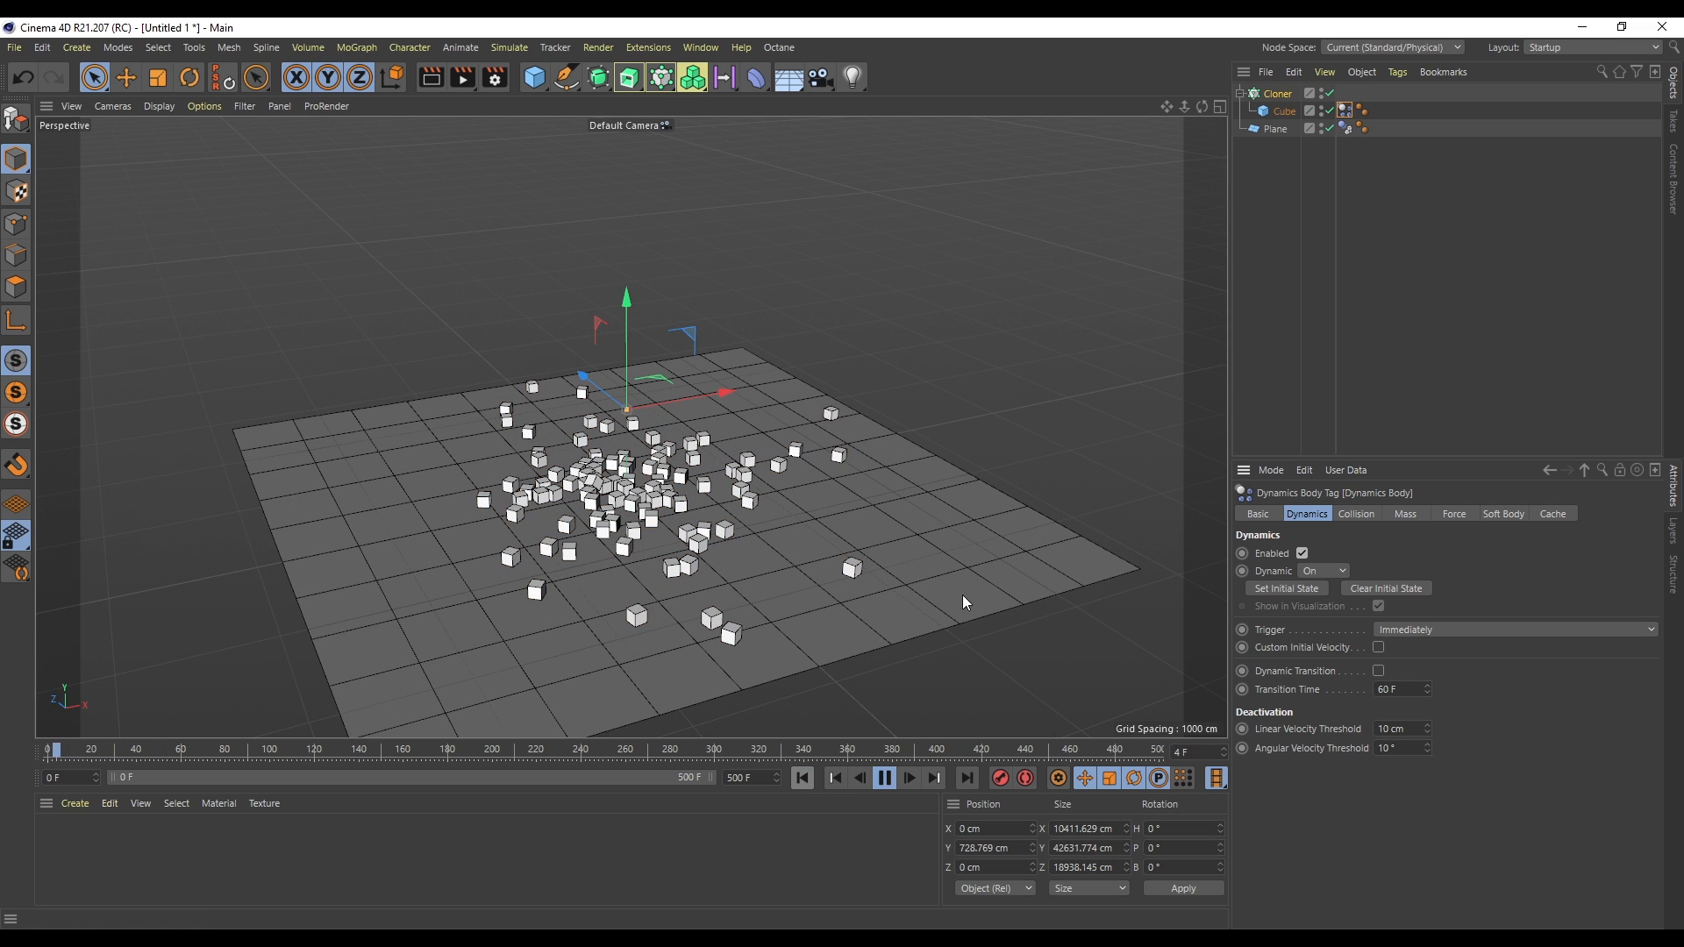
- Copy the cube out of the cloner to the top level of the scene
left_click_drag(1286, 112, 1282, 227, "ctrl")
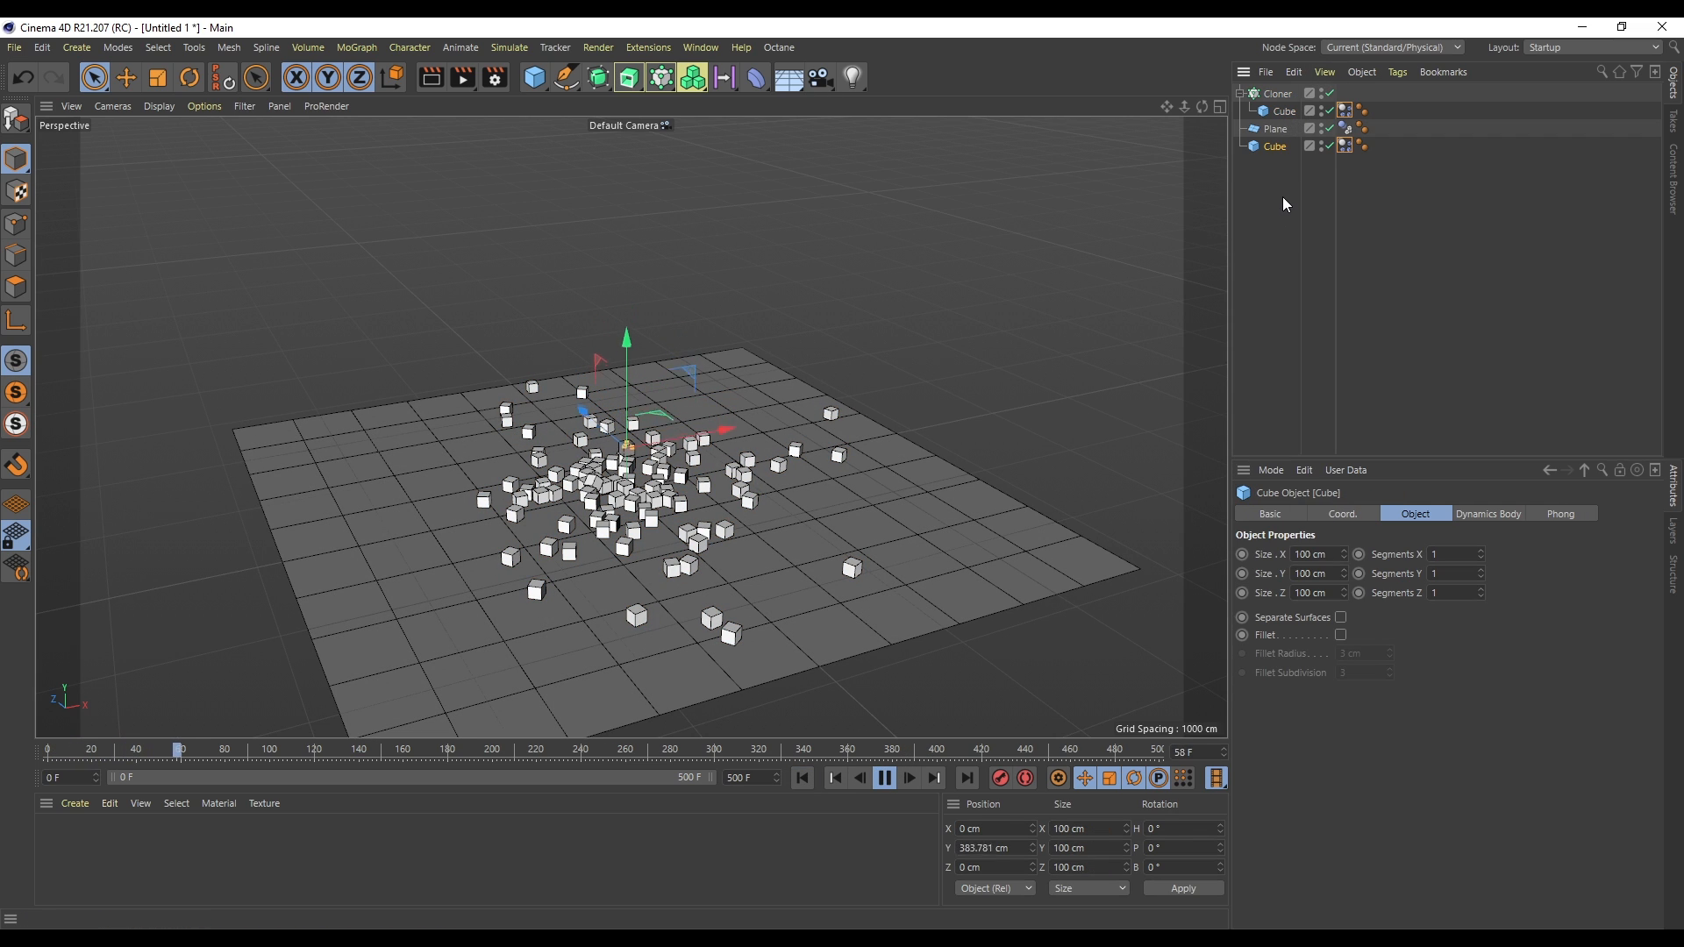
left_click(884, 779)
left_click(801, 778)
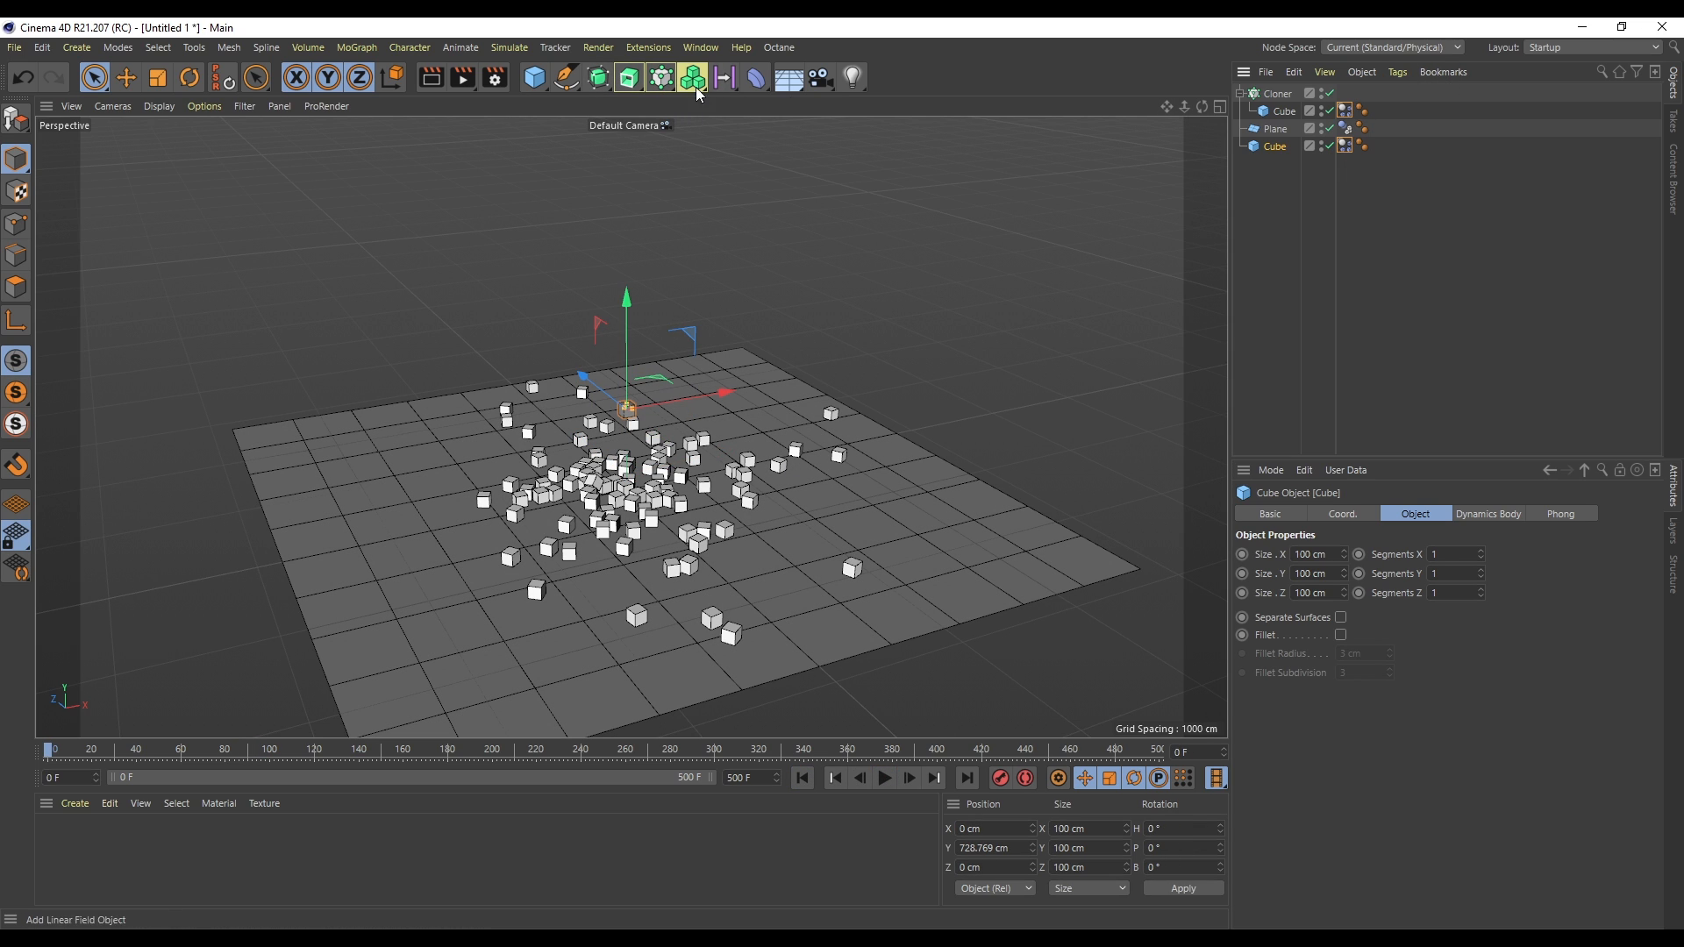
- Wrap the copied cube in a new linear cloner, set its clone count, and play the simulation
left_click(660, 77, "alt")
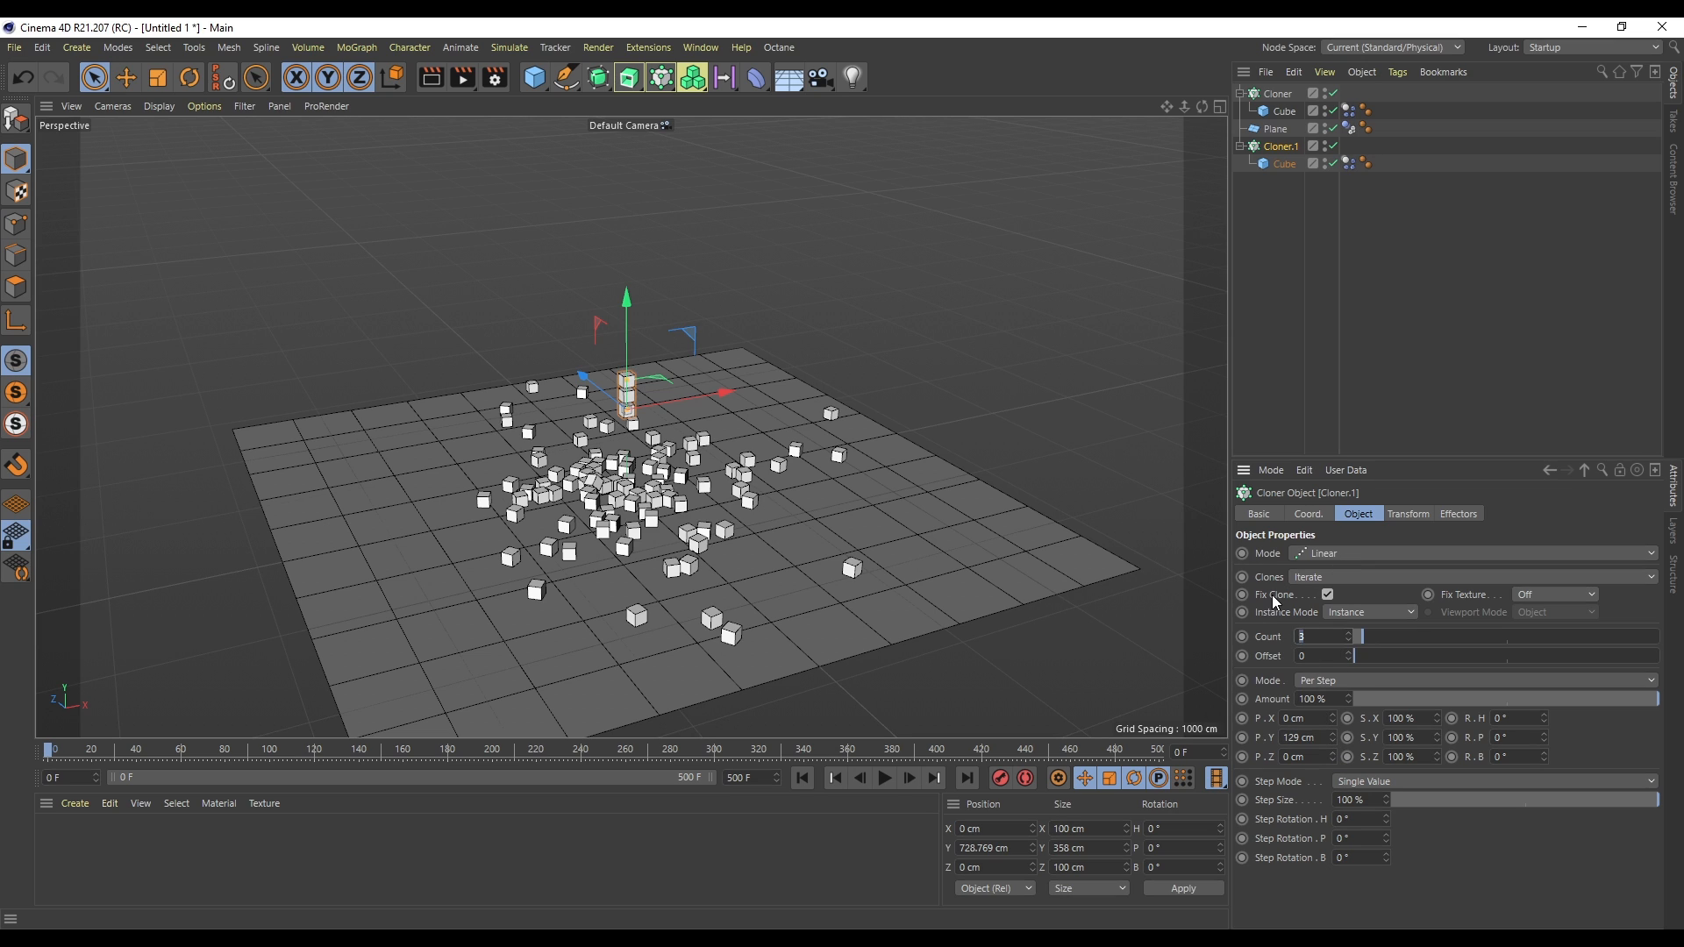
type("00")
key("Return")
left_click(884, 778)
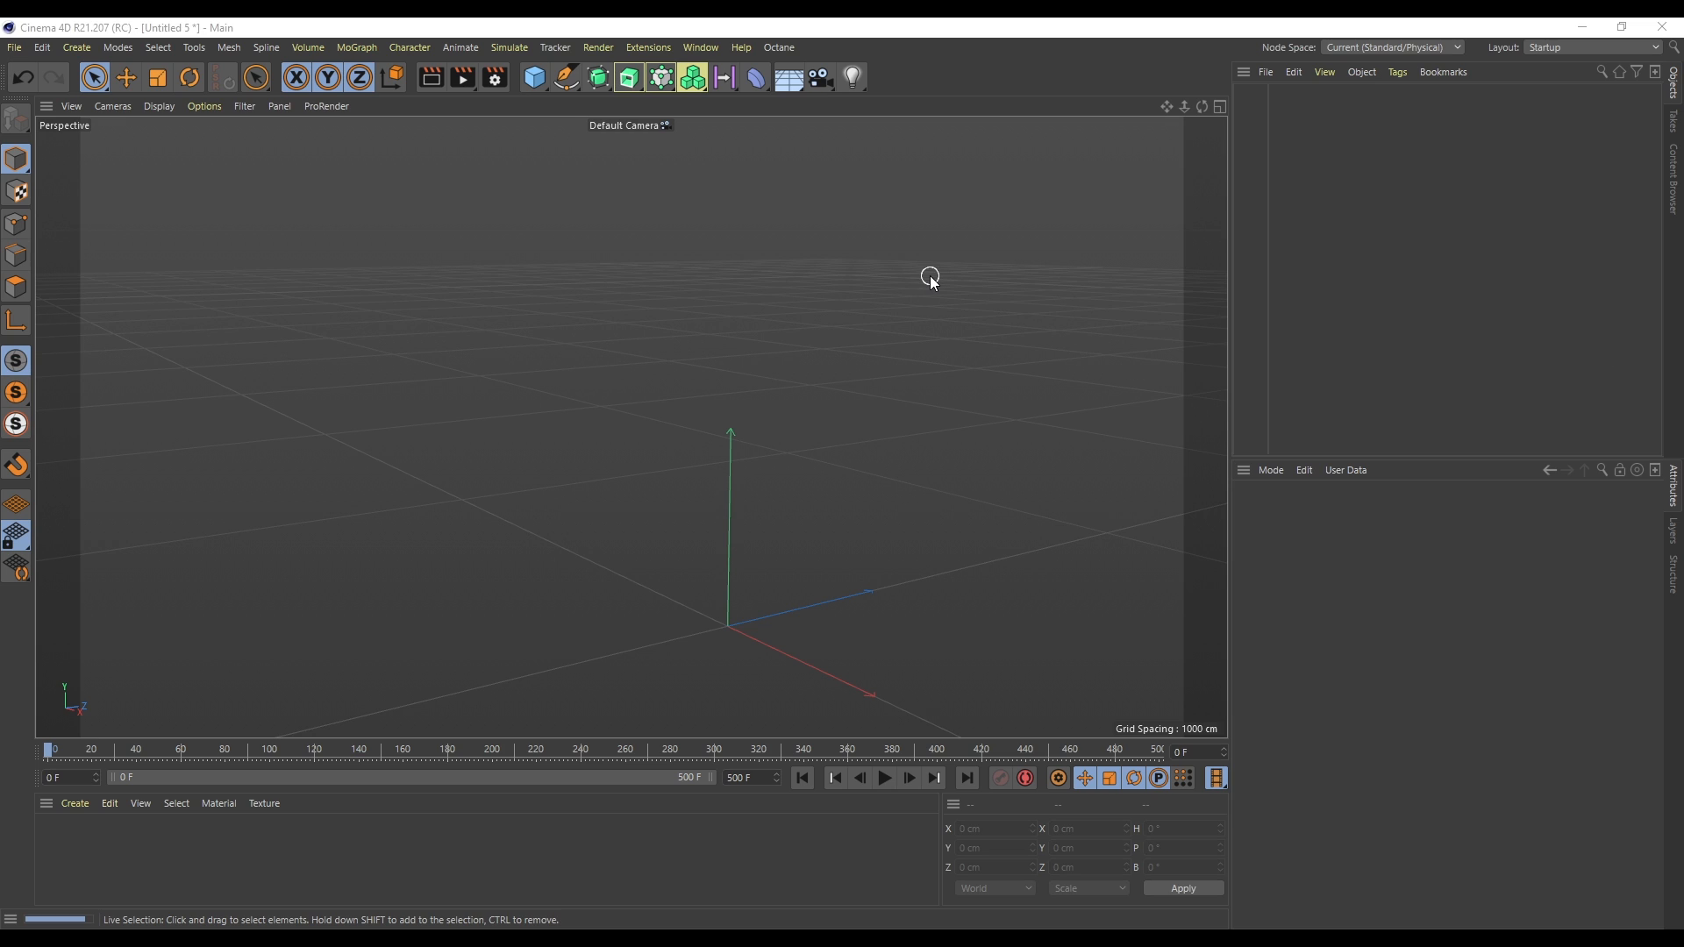
- Open the Content Browser in a new scene and load the RMF Infidio Pro studio preset
left_click(707, 49)
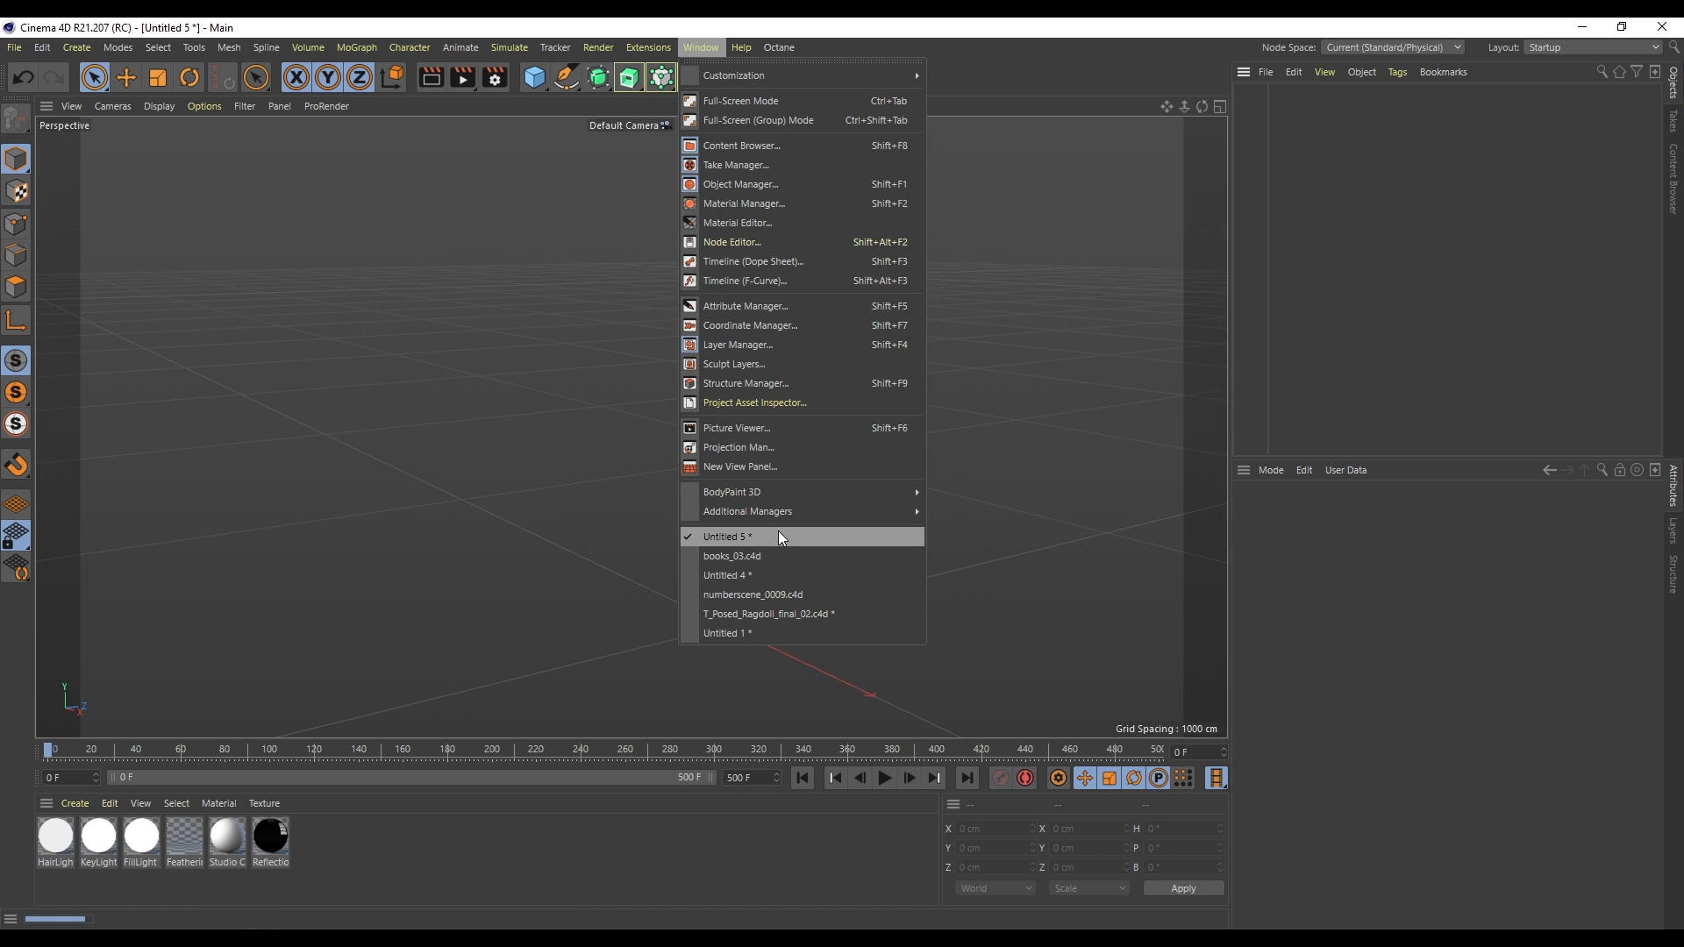
left_click(764, 145)
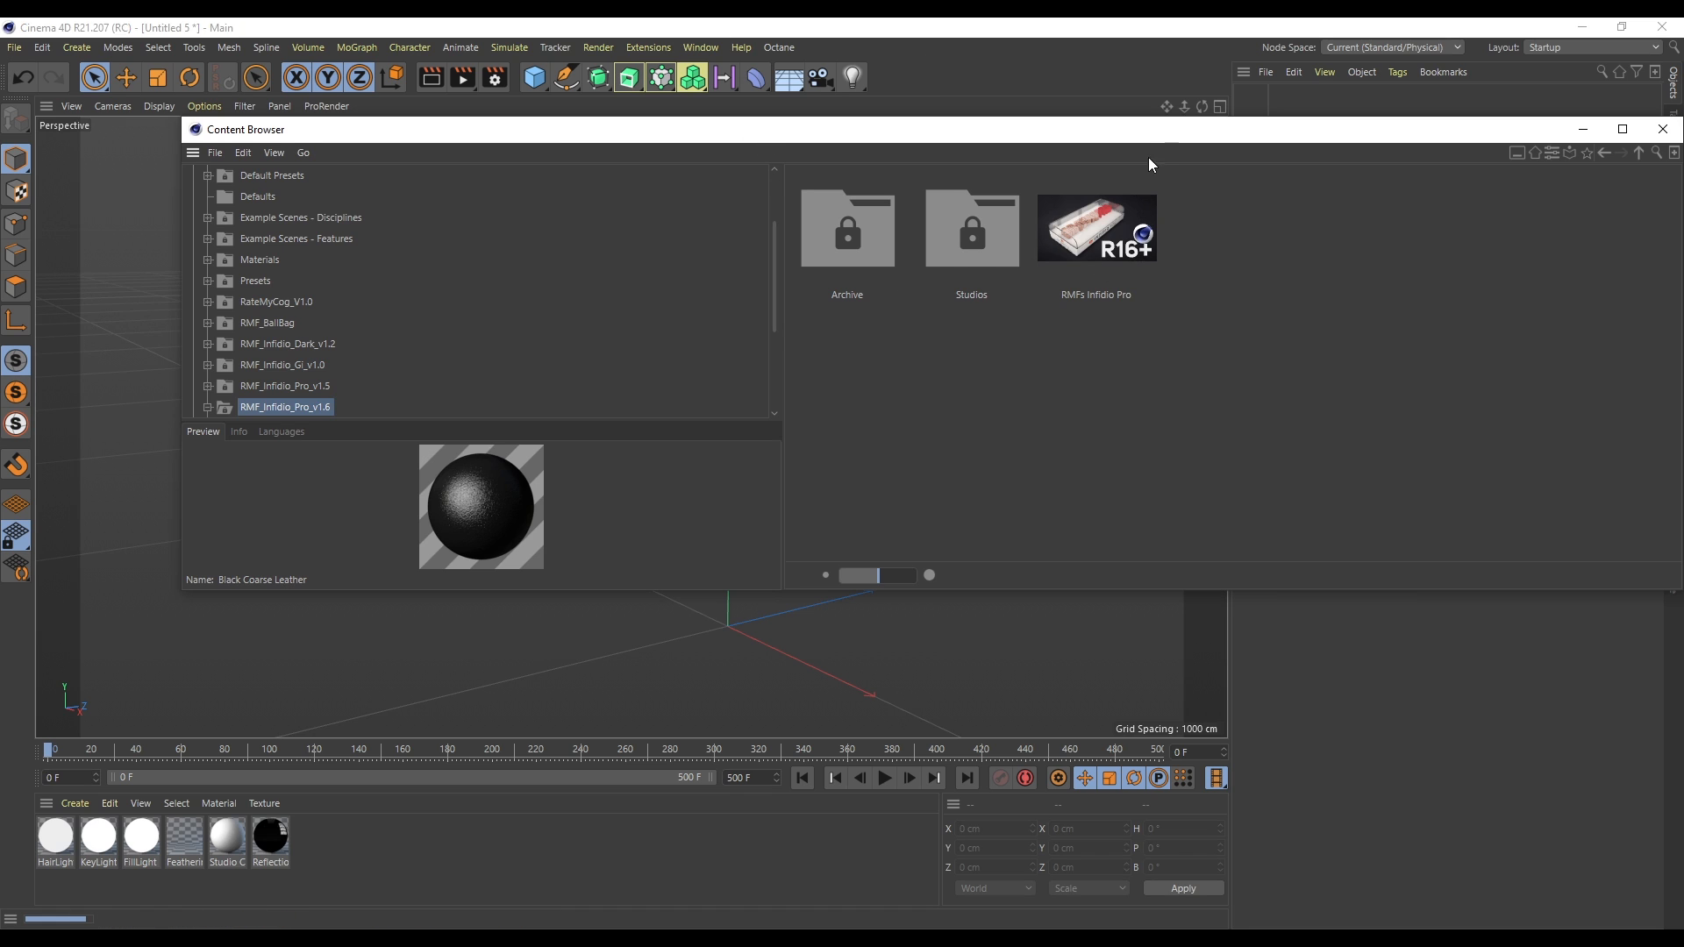
left_click_drag(1146, 139, 1022, 315)
double_click(971, 408)
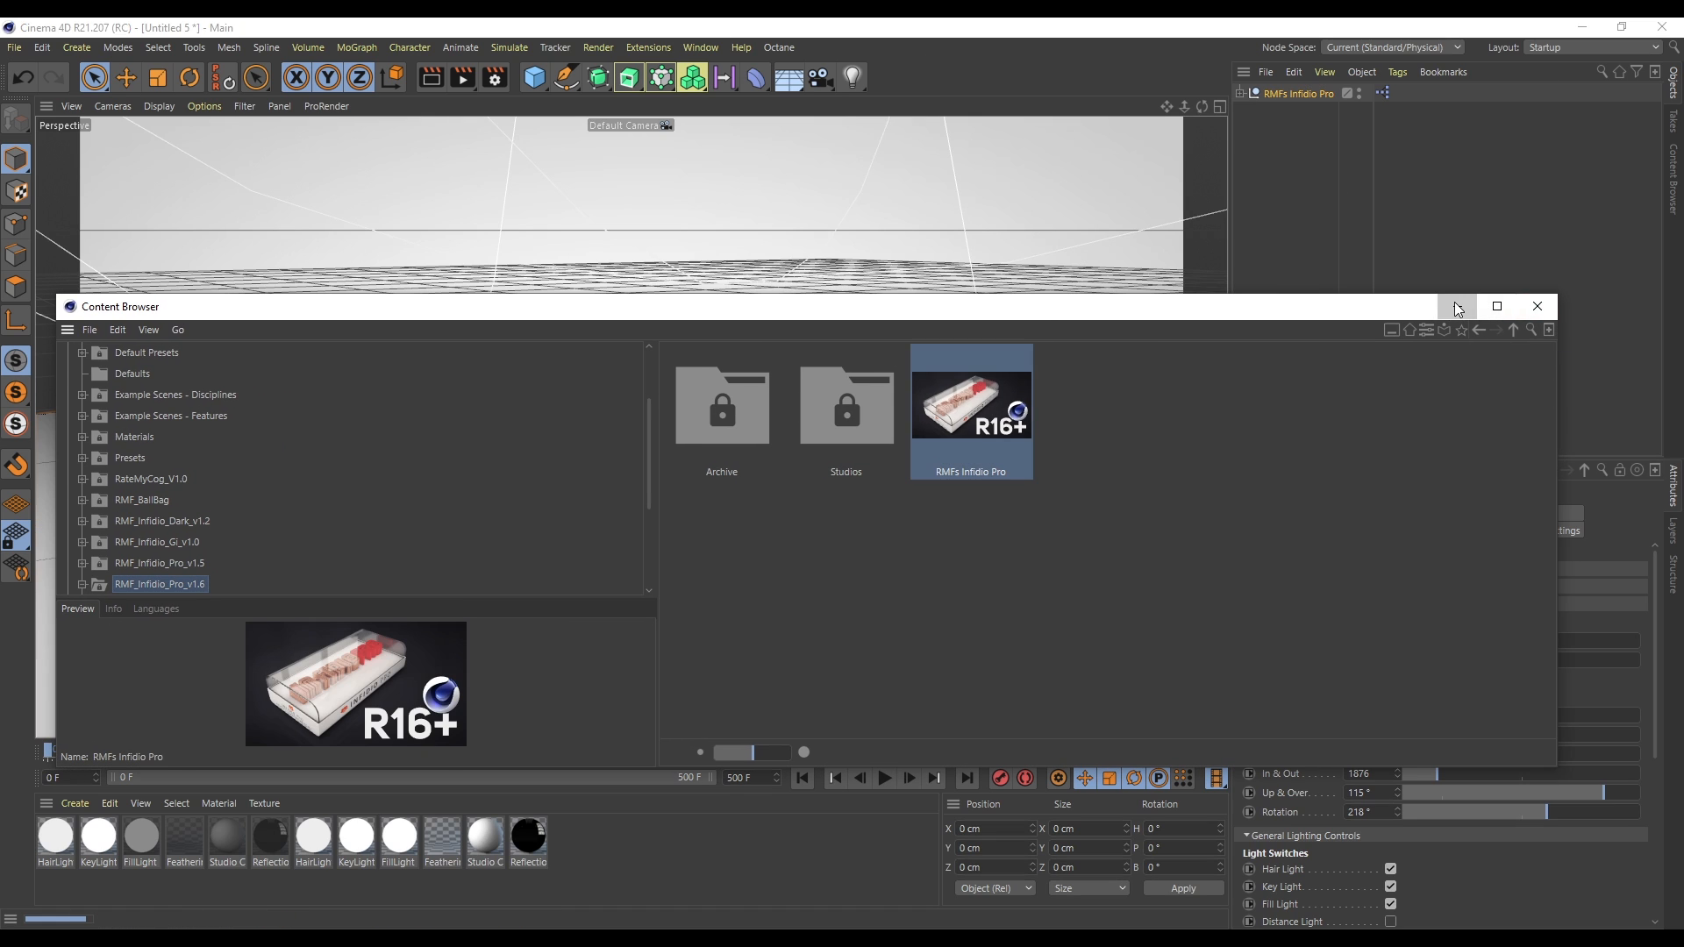
left_click(1457, 307)
left_click(1441, 208)
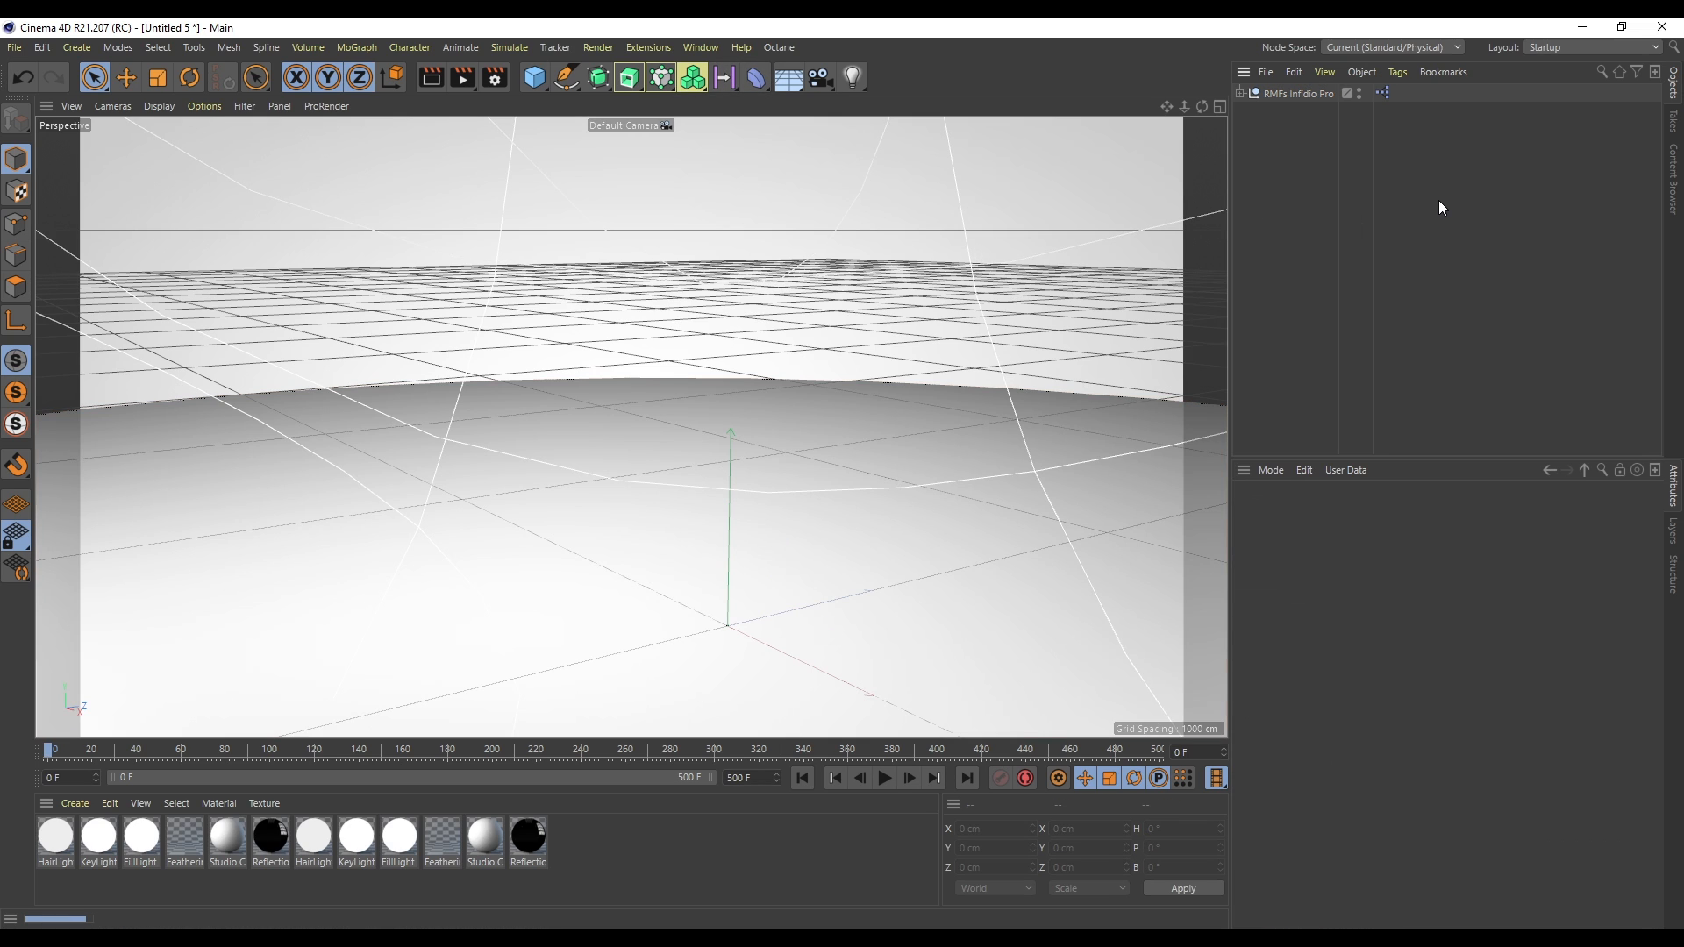
- Select the mannequin rig's hips joint and scale the rig down with the Scale tool
left_click(888, 575)
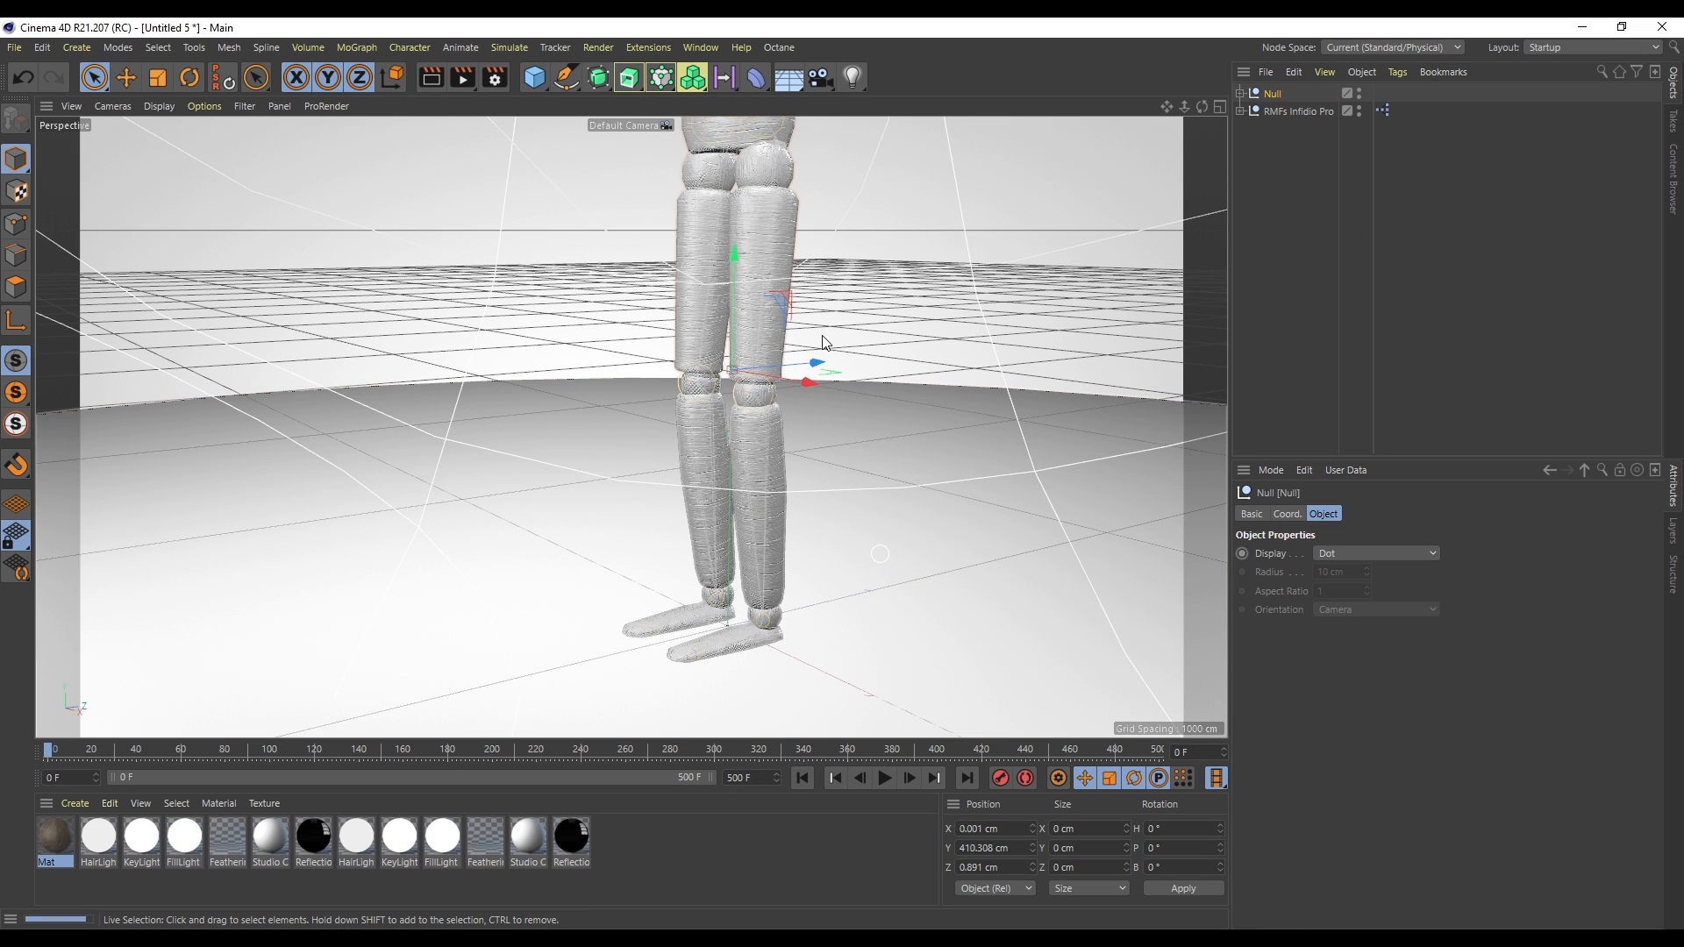
left_click(1240, 93)
left_click(1283, 112)
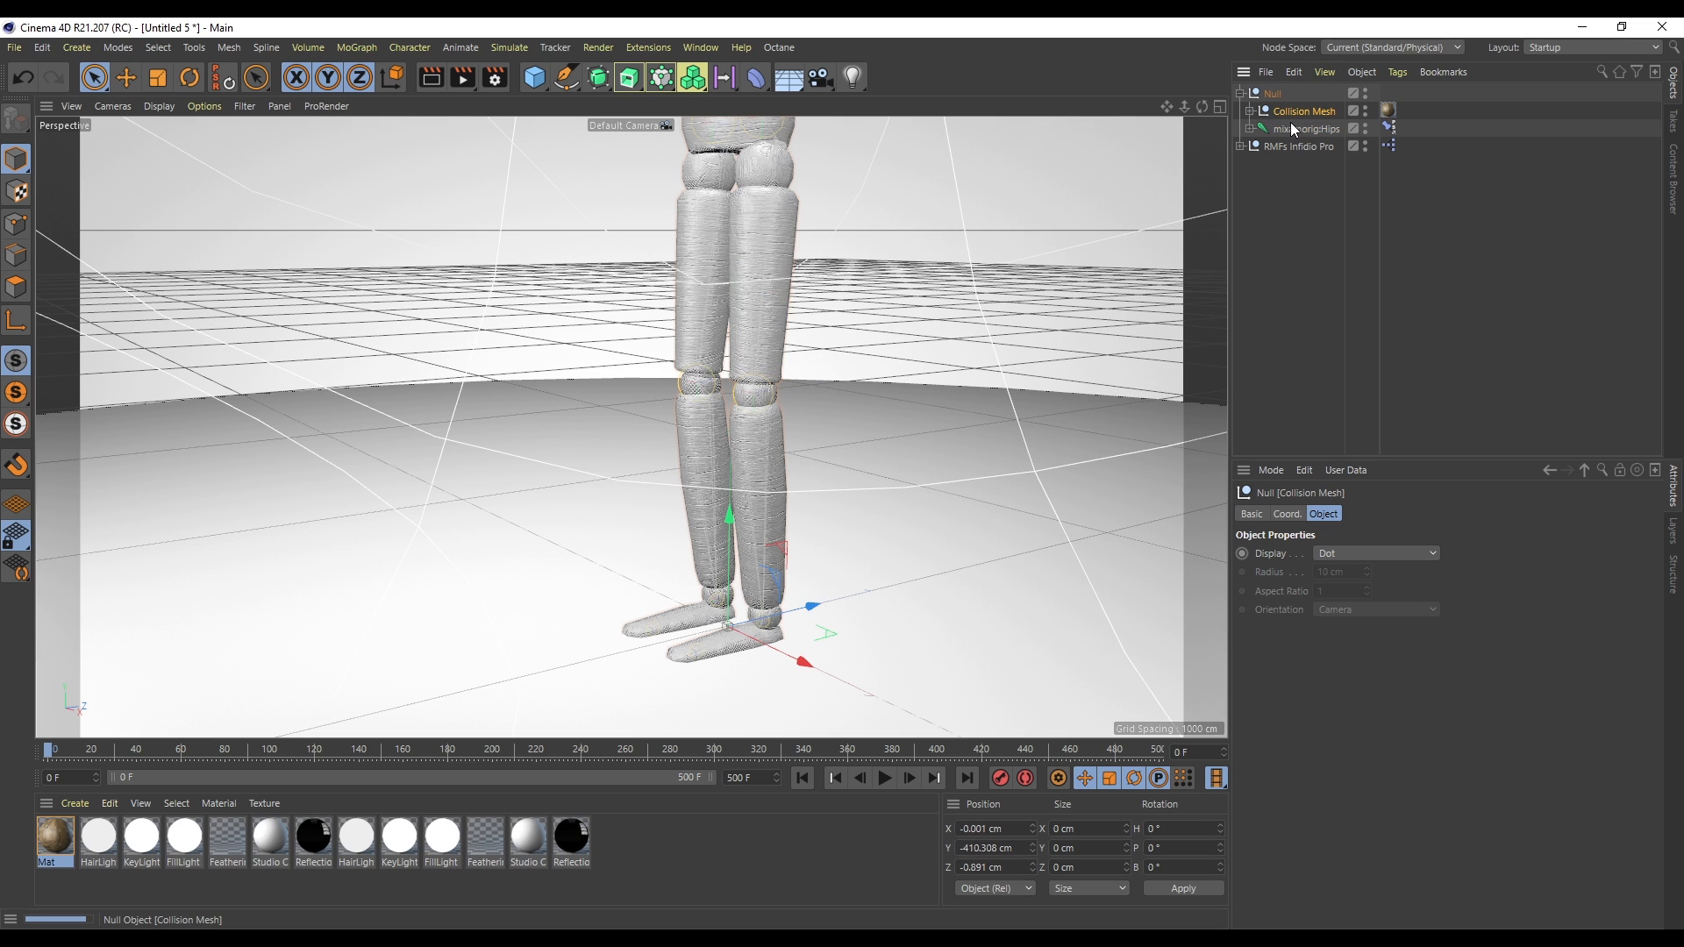
left_click(1304, 128)
key("t")
left_click_drag(919, 294, 640, 568)
key("space")
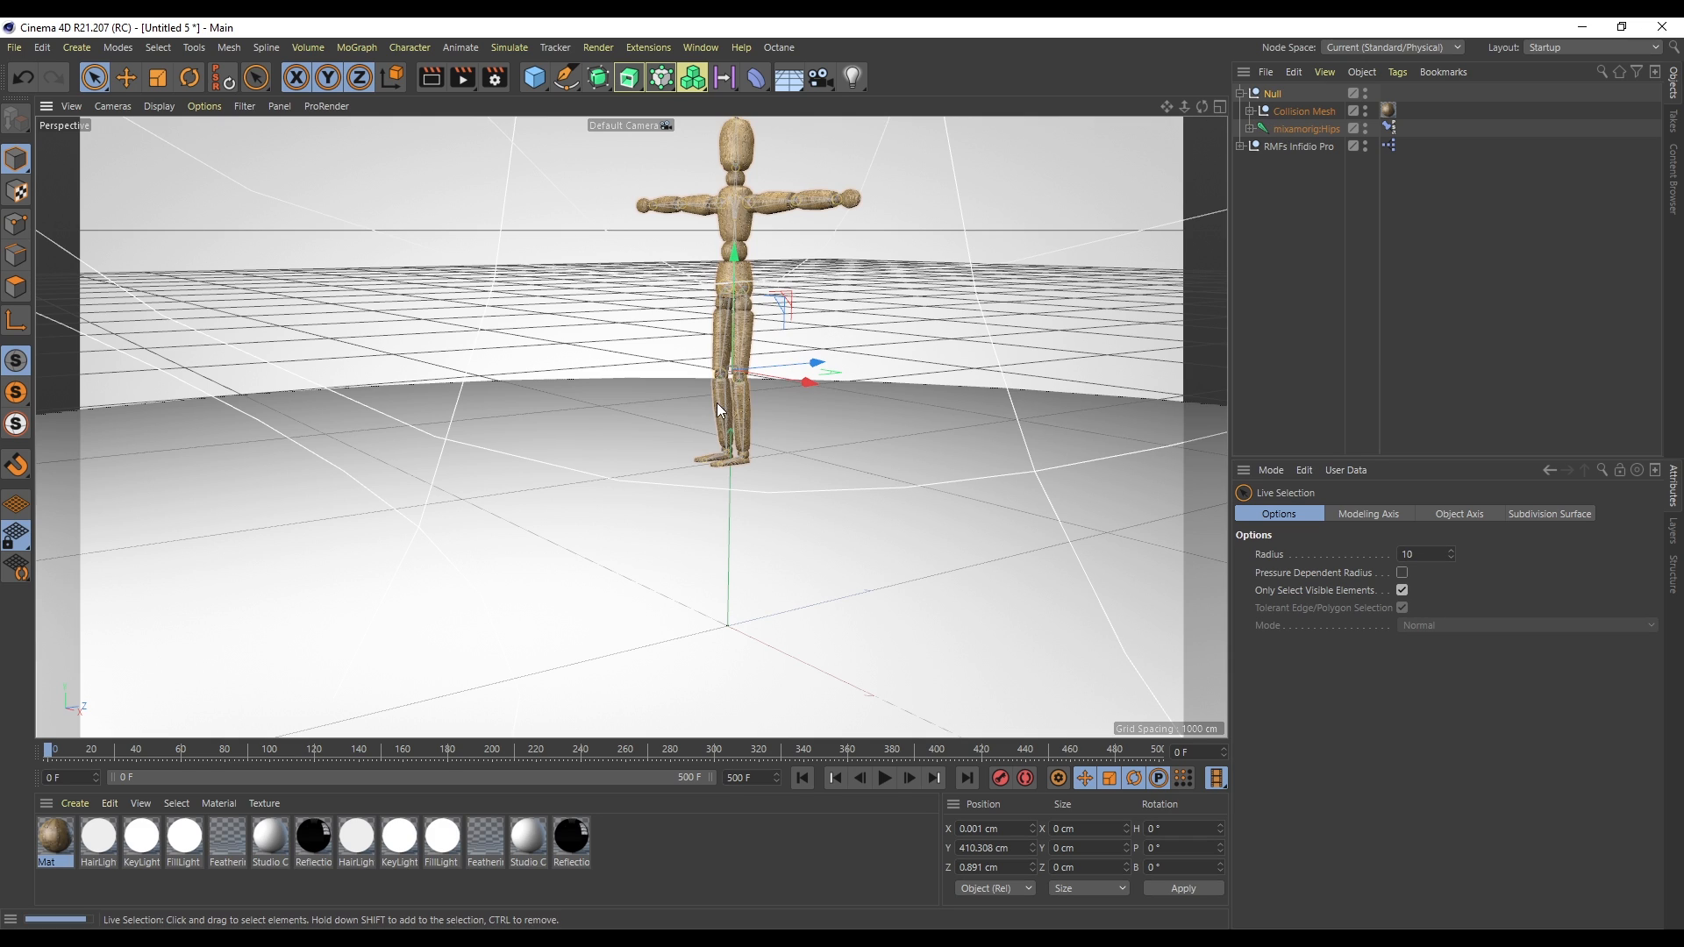
- Group the rig's hips joint and collision mesh under a new null and delete the old empty parent null
left_click(1308, 111)
left_click(1312, 128, "shift")
left_click_drag(1312, 129, 1298, 251)
left_click(1292, 129)
key("alt+g")
left_click_drag(1275, 143, 1276, 128)
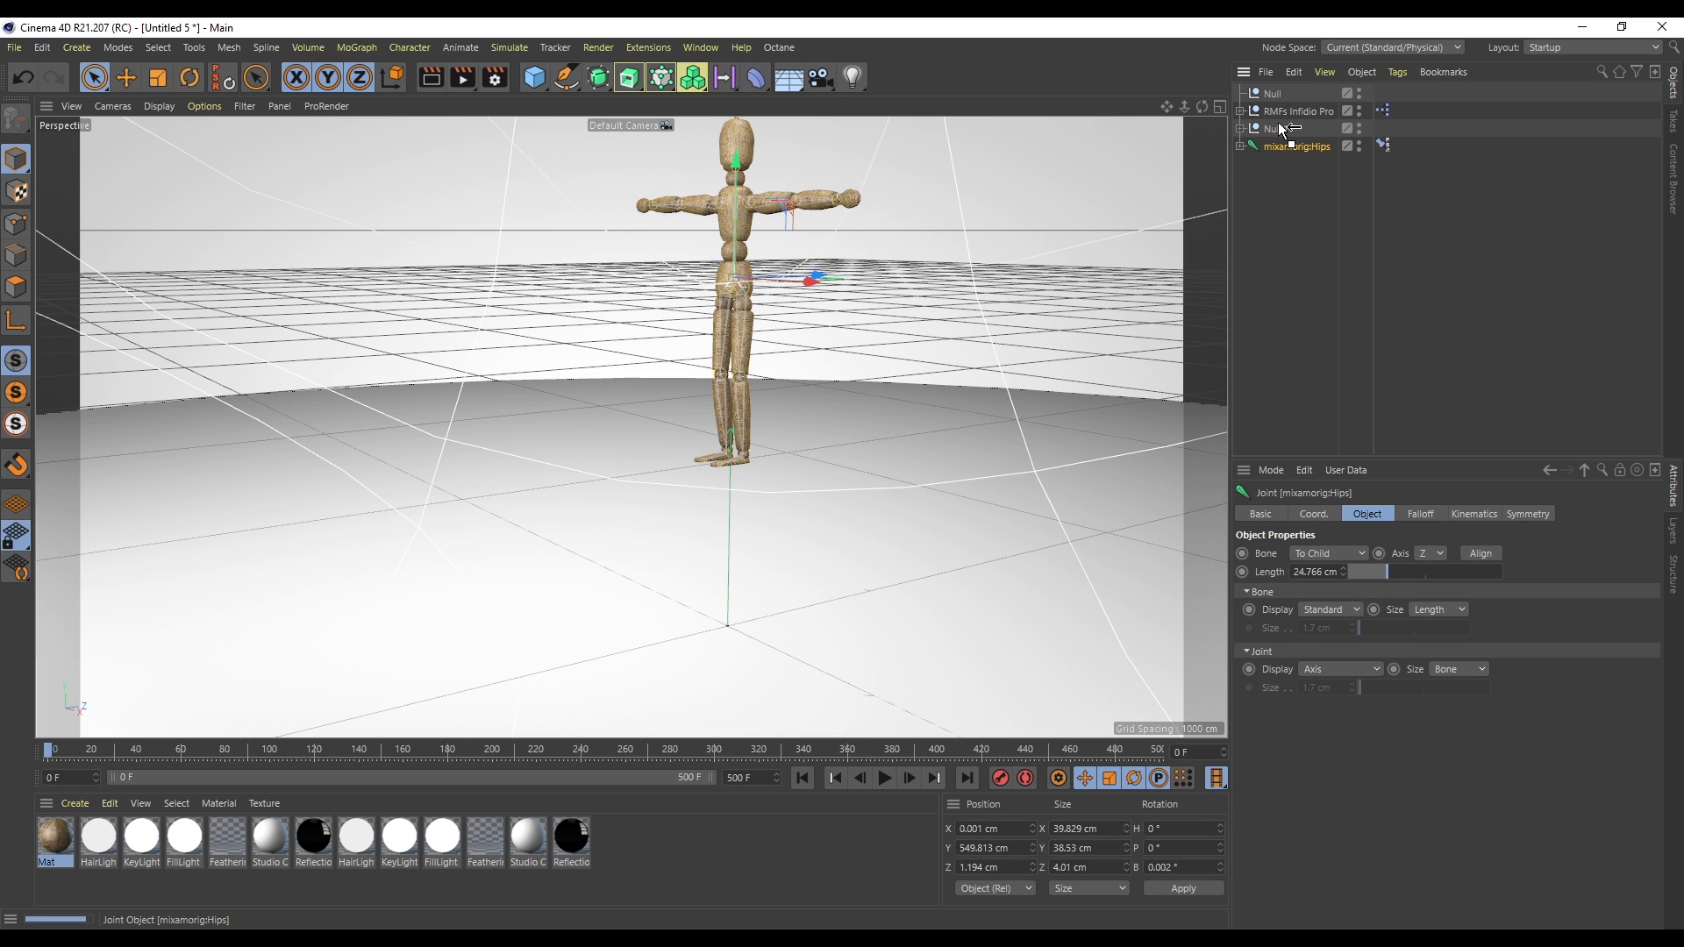
left_click(1272, 93)
key("Delete")
left_click(1275, 110)
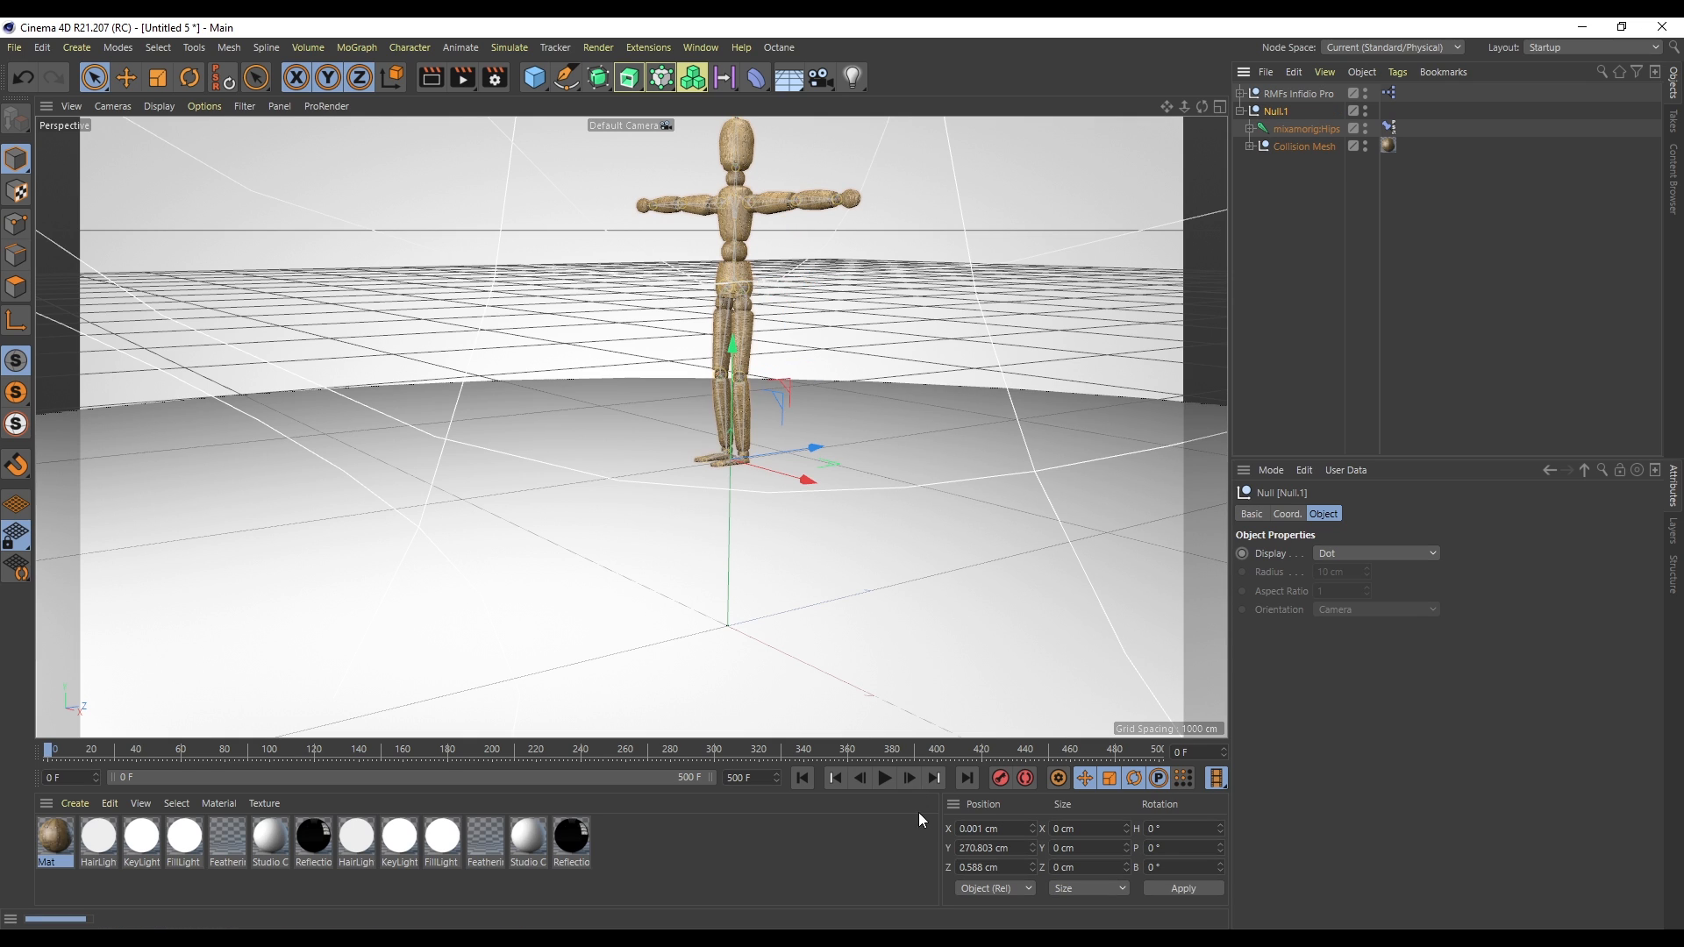
- Move the rig's null to the scene origin so the mannequin stands on the studio floor
left_click(224, 77)
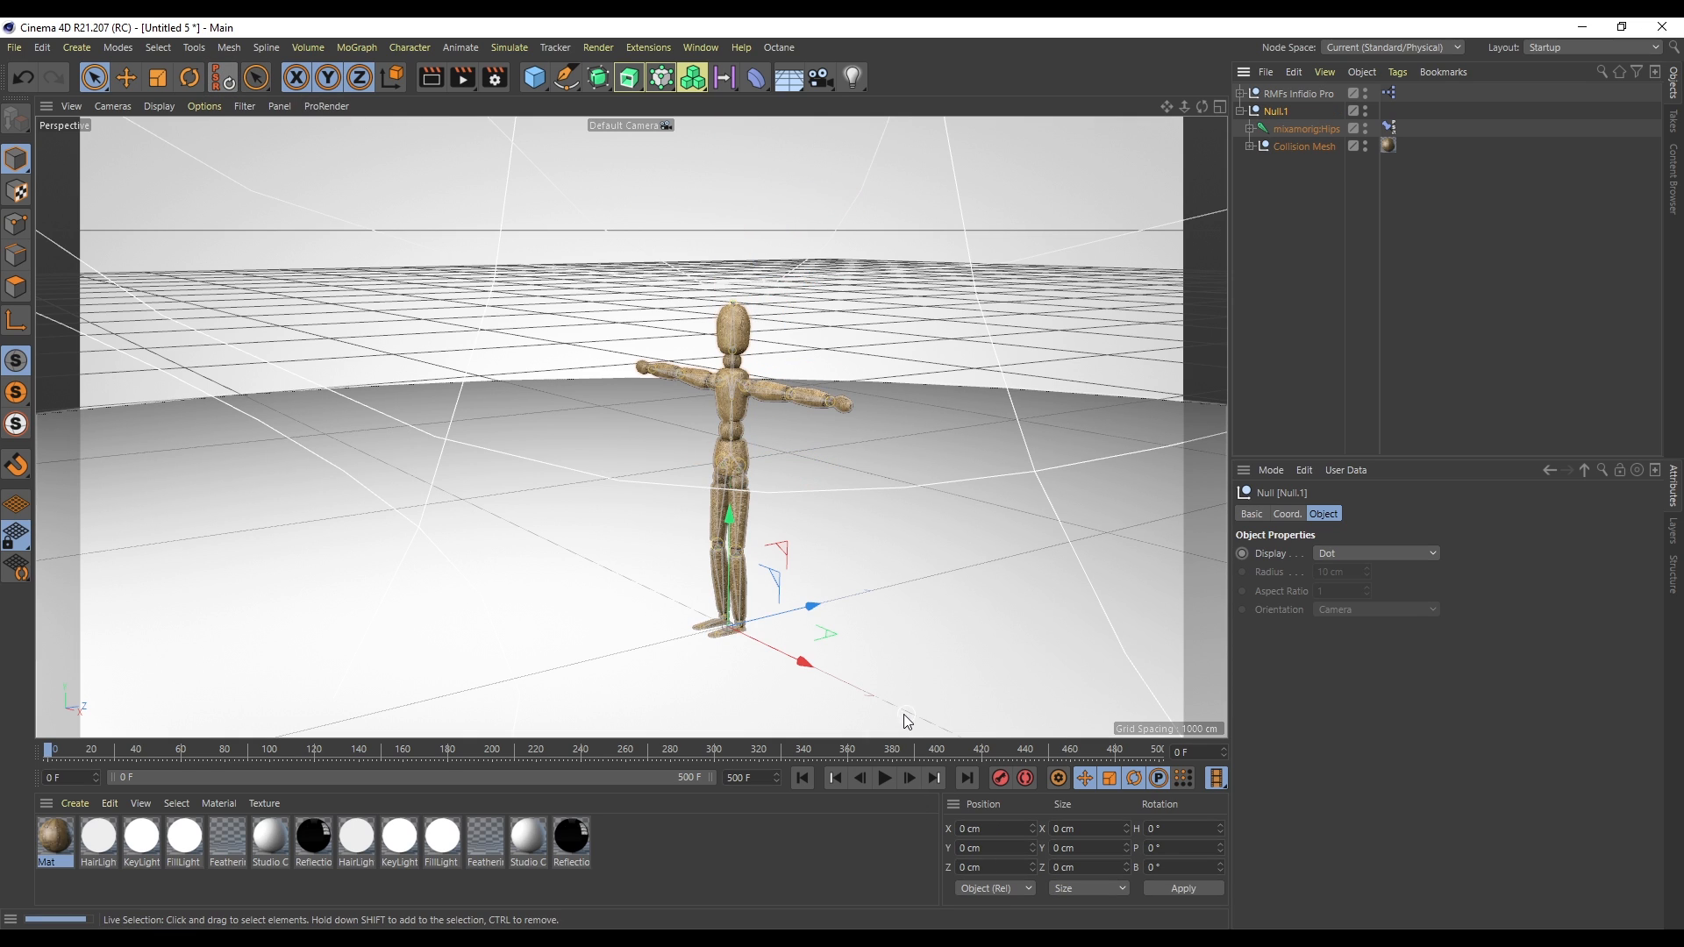
left_click_drag(1202, 106, 1307, 97)
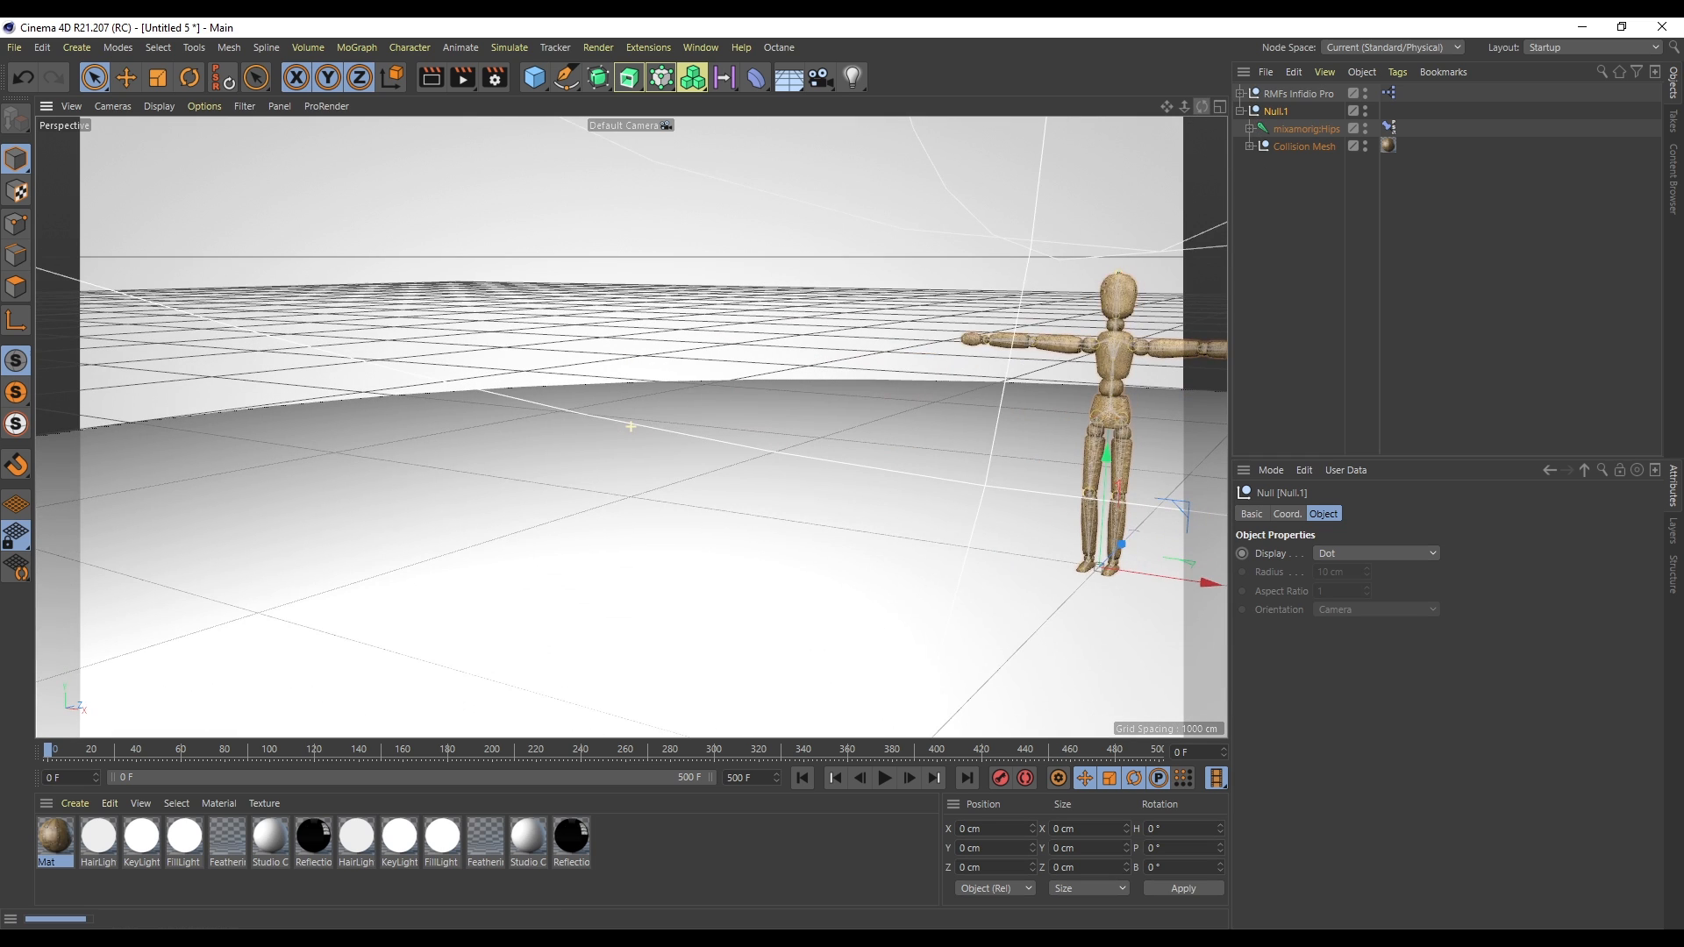
key("s")
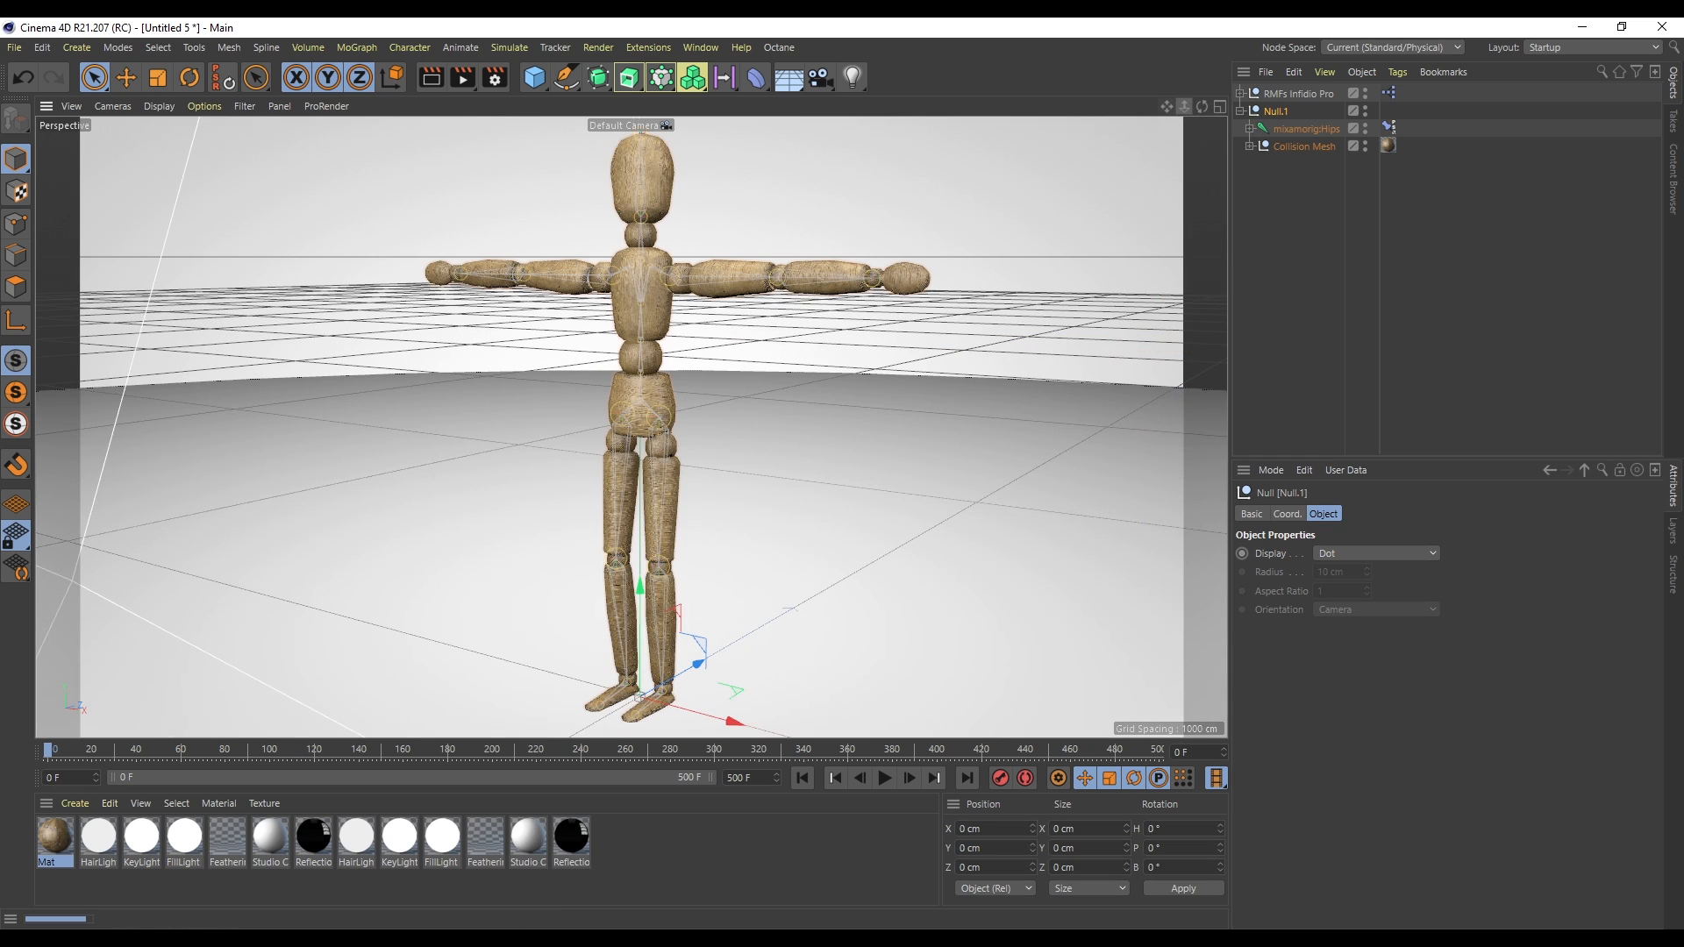
left_click_drag(1184, 106, 1150, 160)
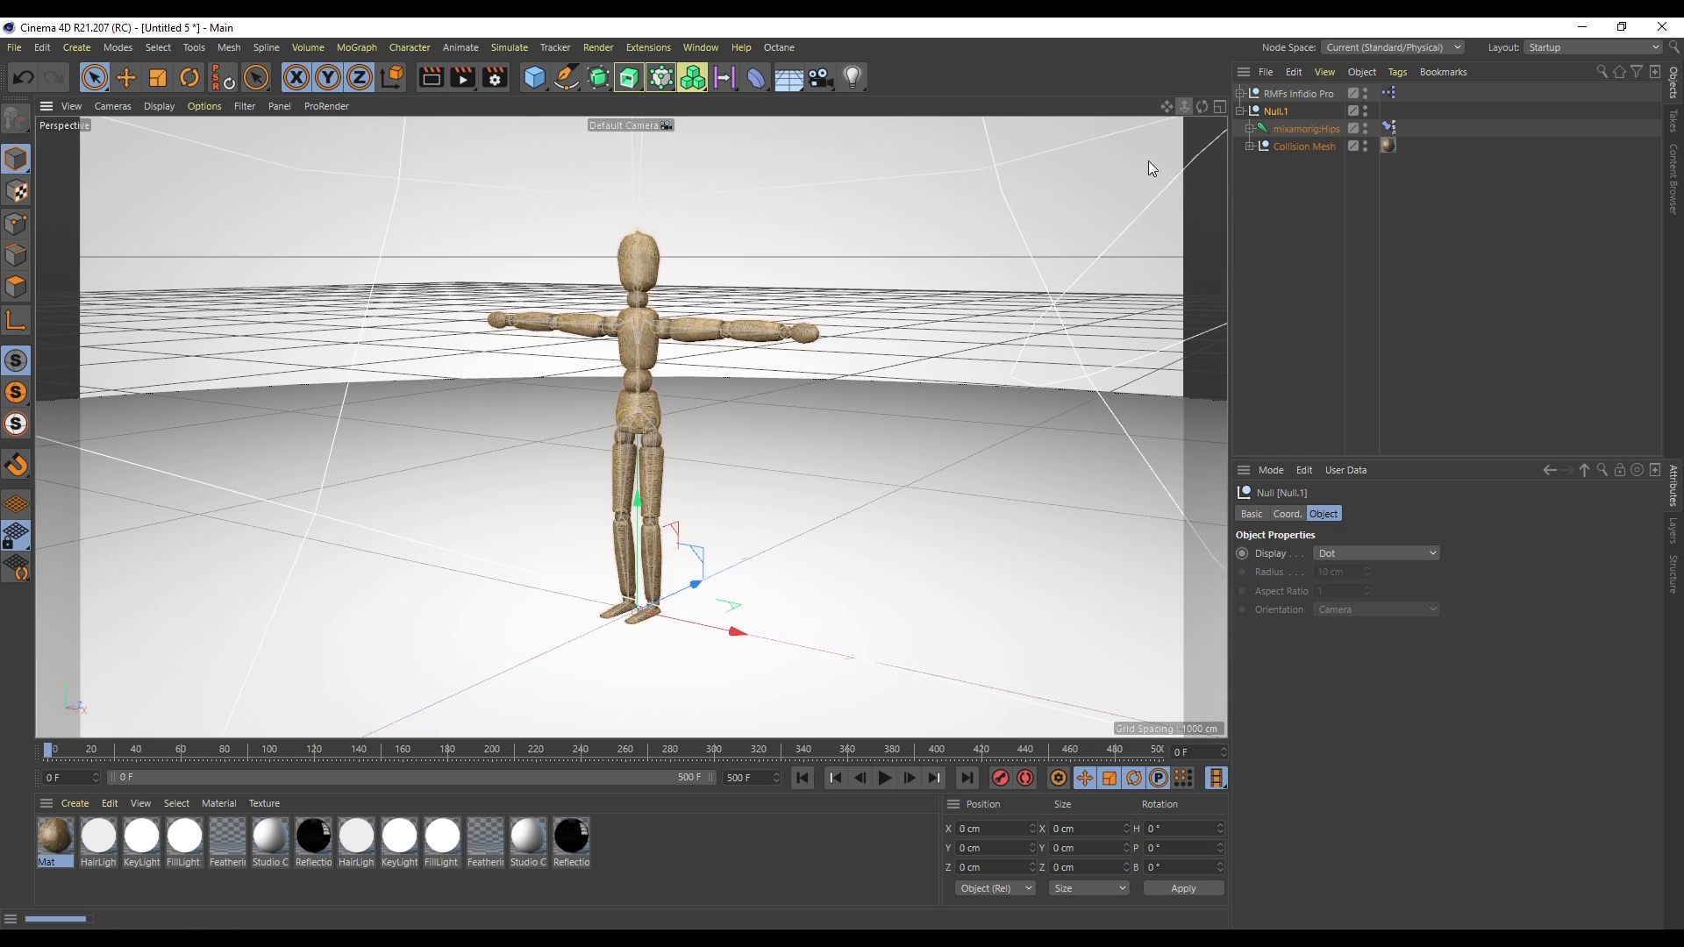
- Play the ragdoll simulation, stop it and rewind to the start
left_click(884, 779)
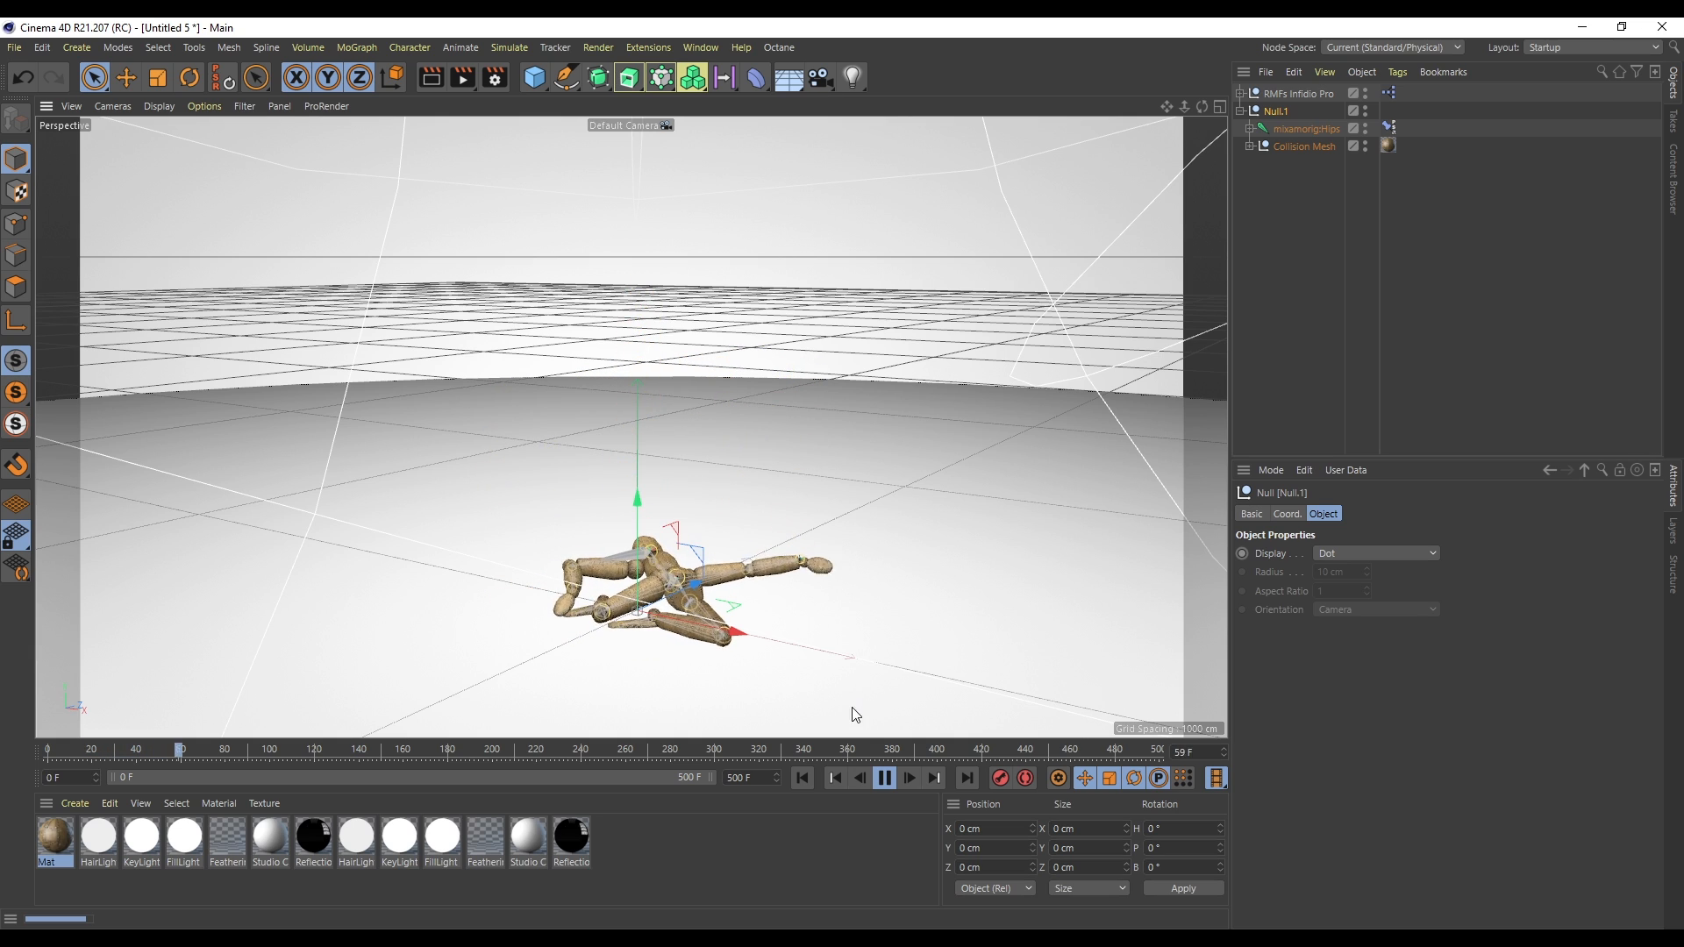
left_click(882, 781)
left_click(802, 778)
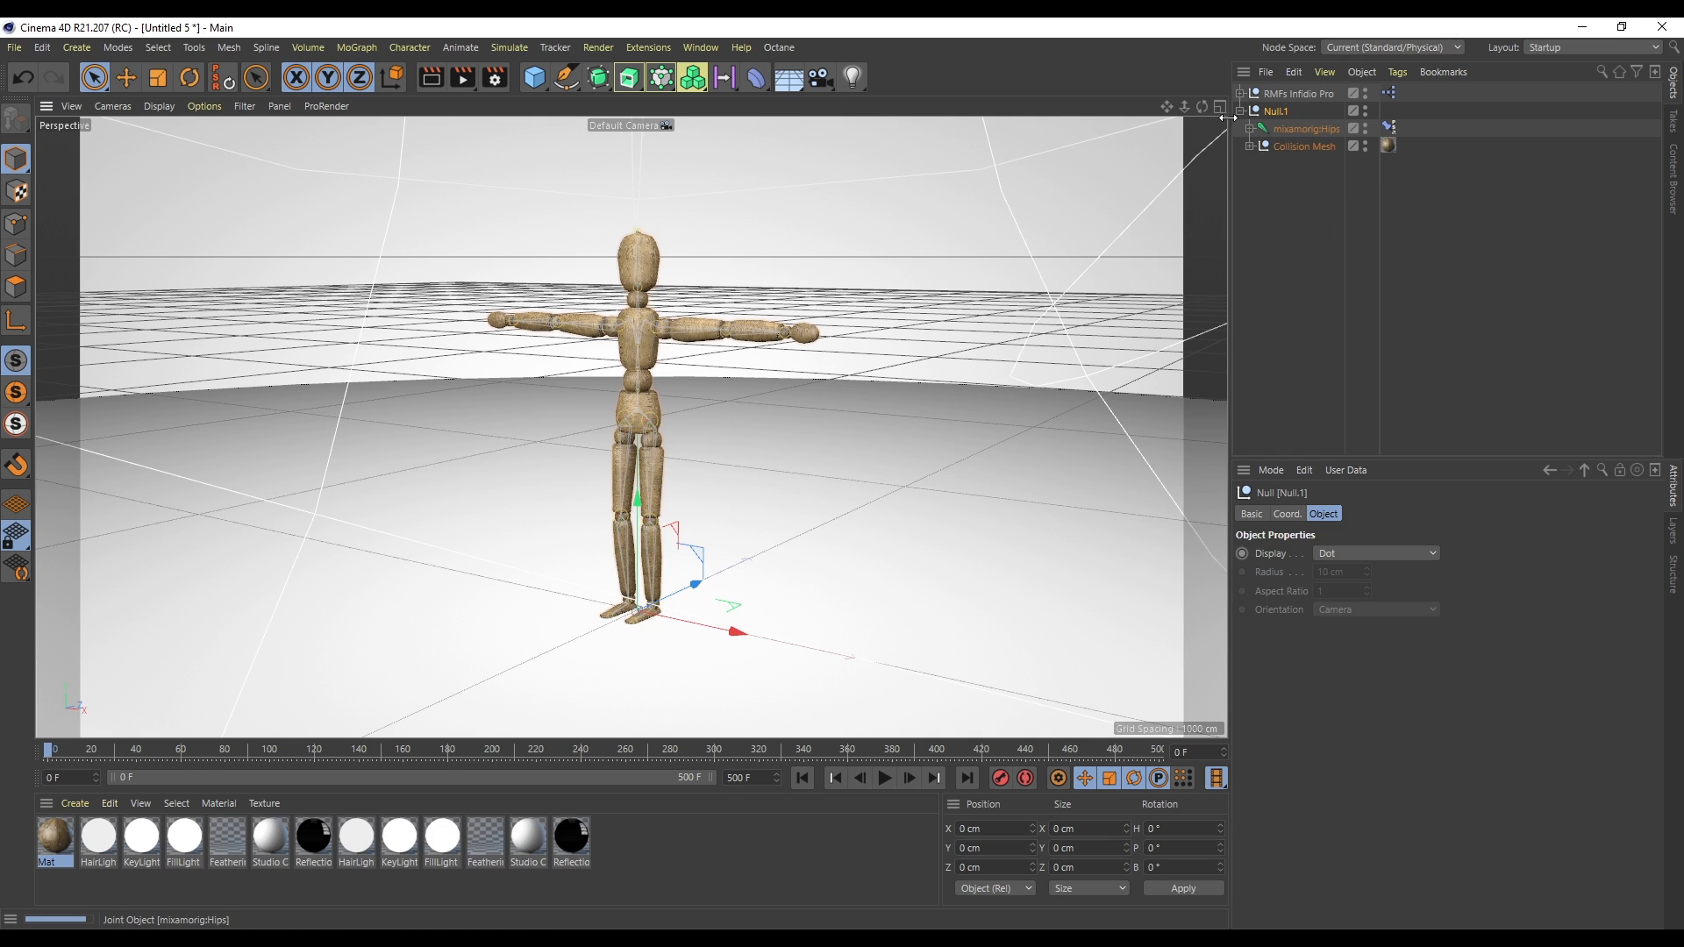
- Set the Trigger of the pelvis's Dynamics Body tag to On Collision
left_click(1251, 148, "ctrl")
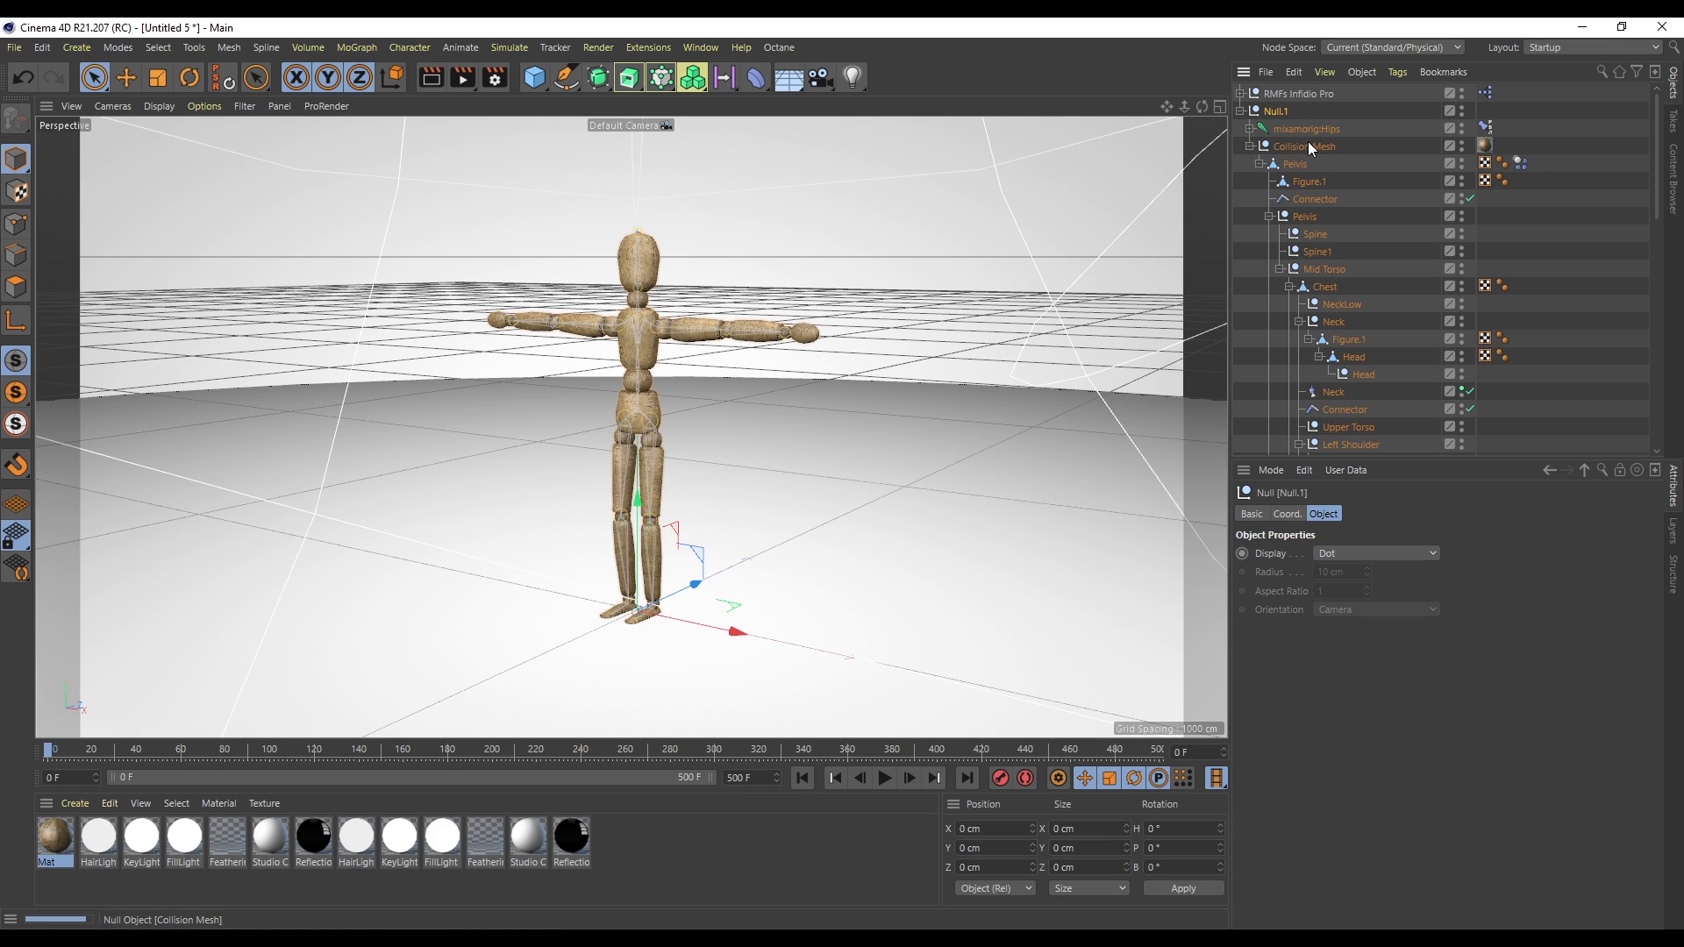
left_click(1260, 164)
left_click(1422, 164)
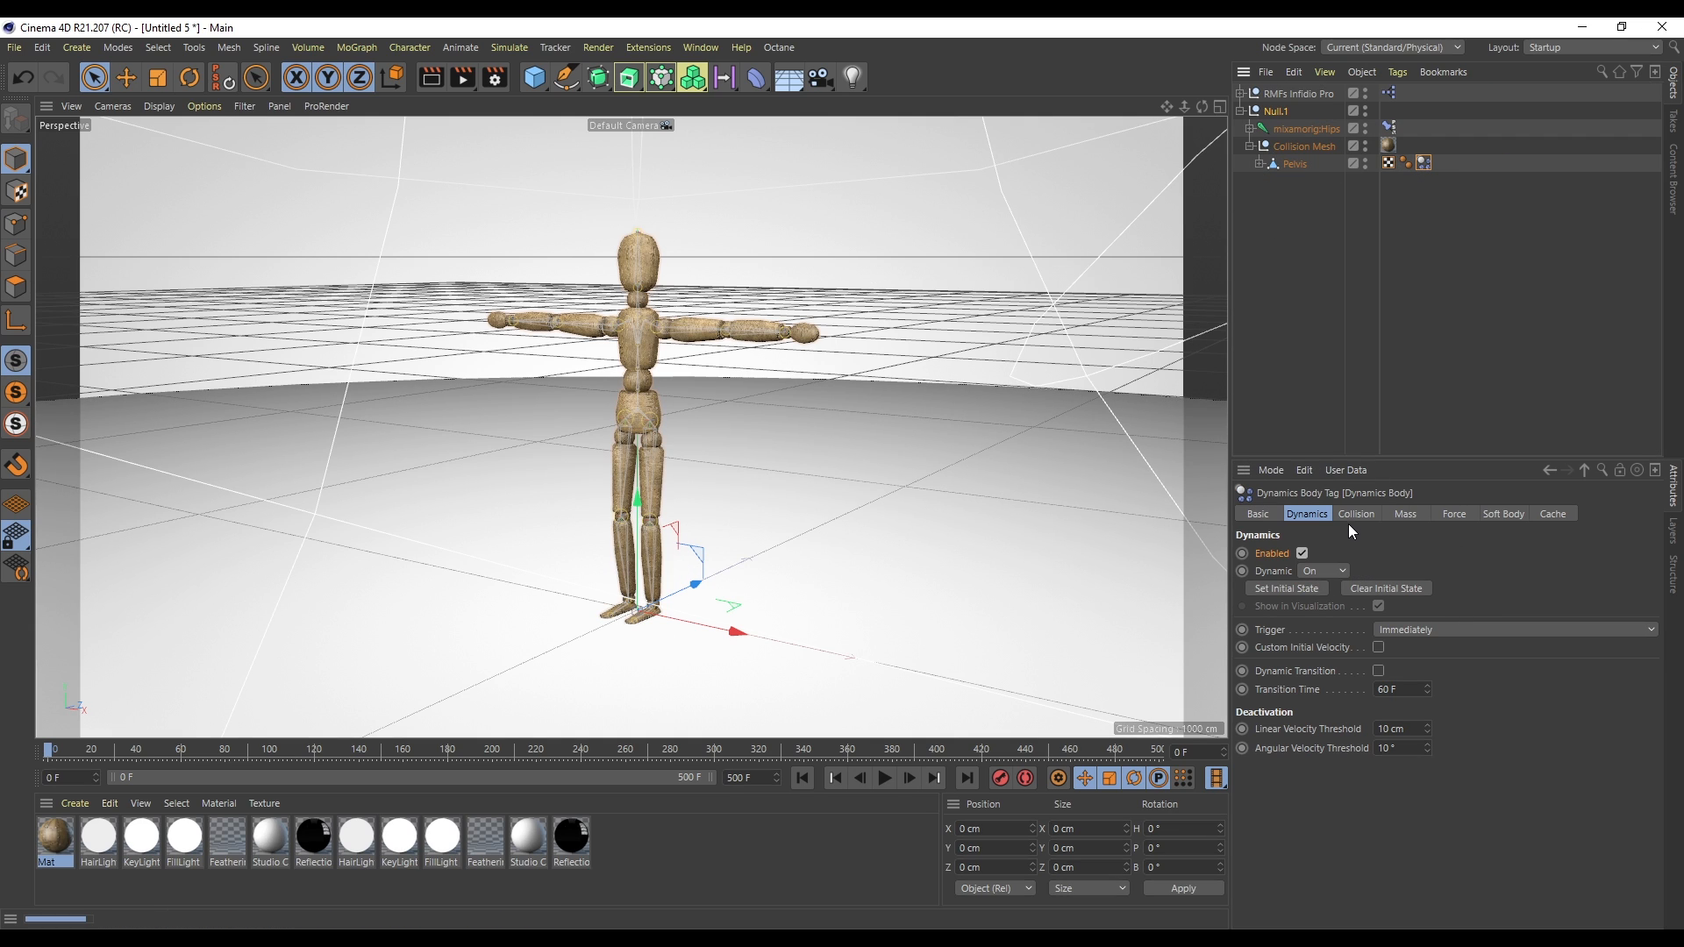
left_click(1407, 624)
left_click(1439, 680)
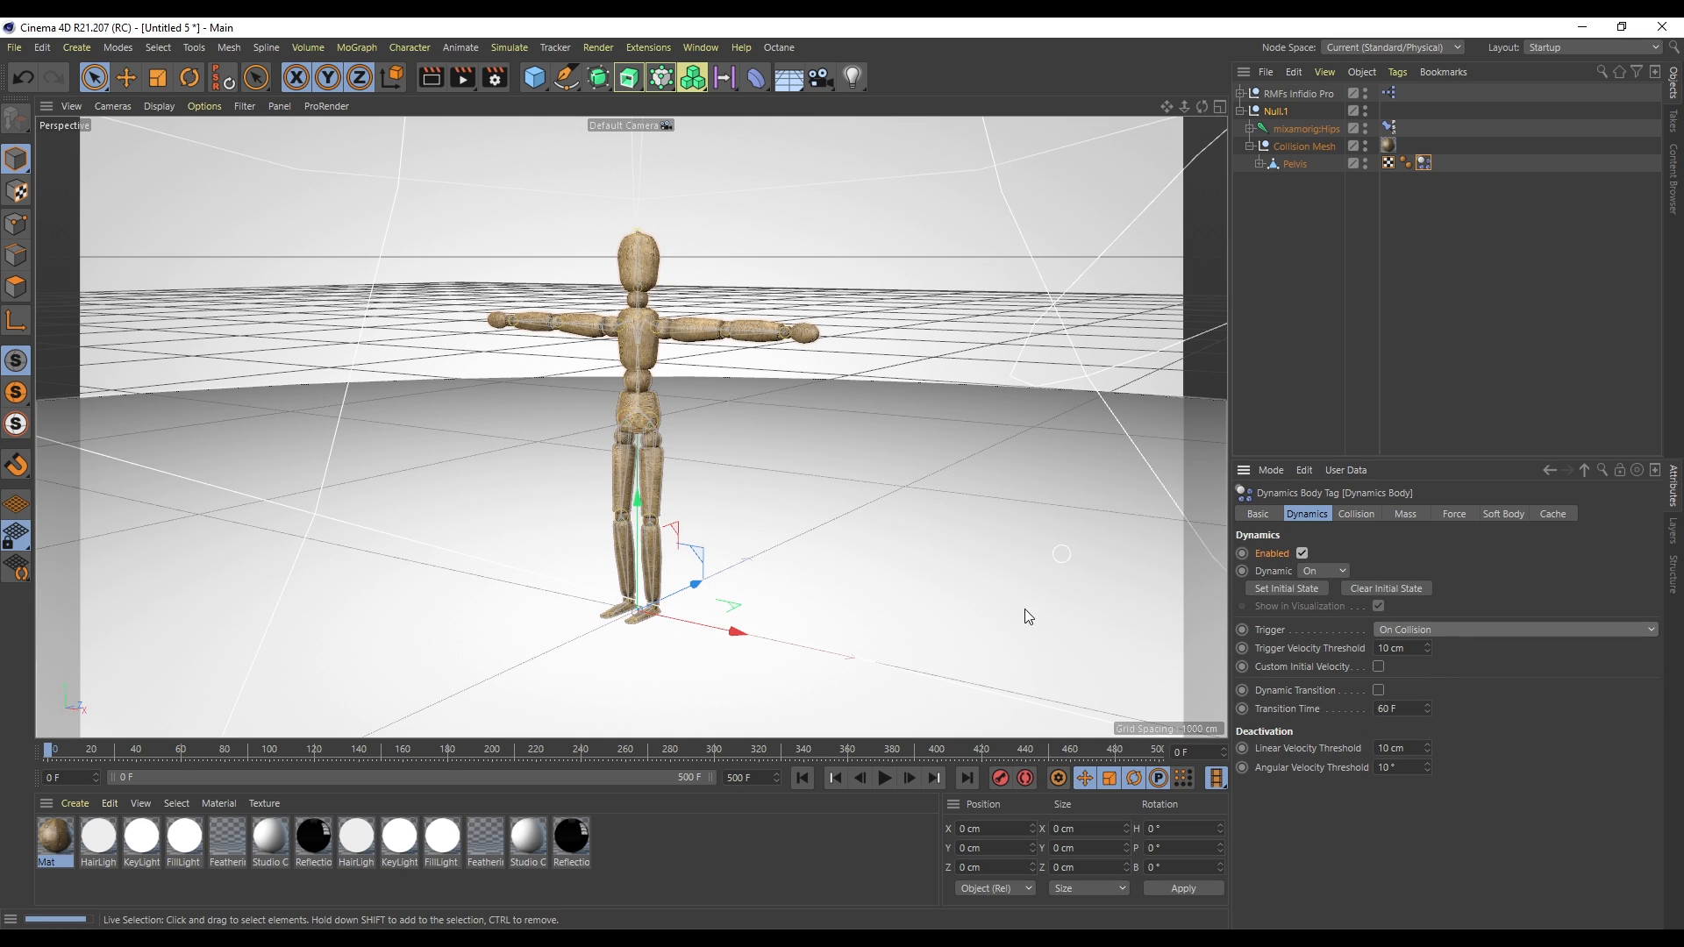
- Play the simulation again, pause it and return to frame 0
left_click(885, 778)
left_click(885, 778)
left_click(802, 778)
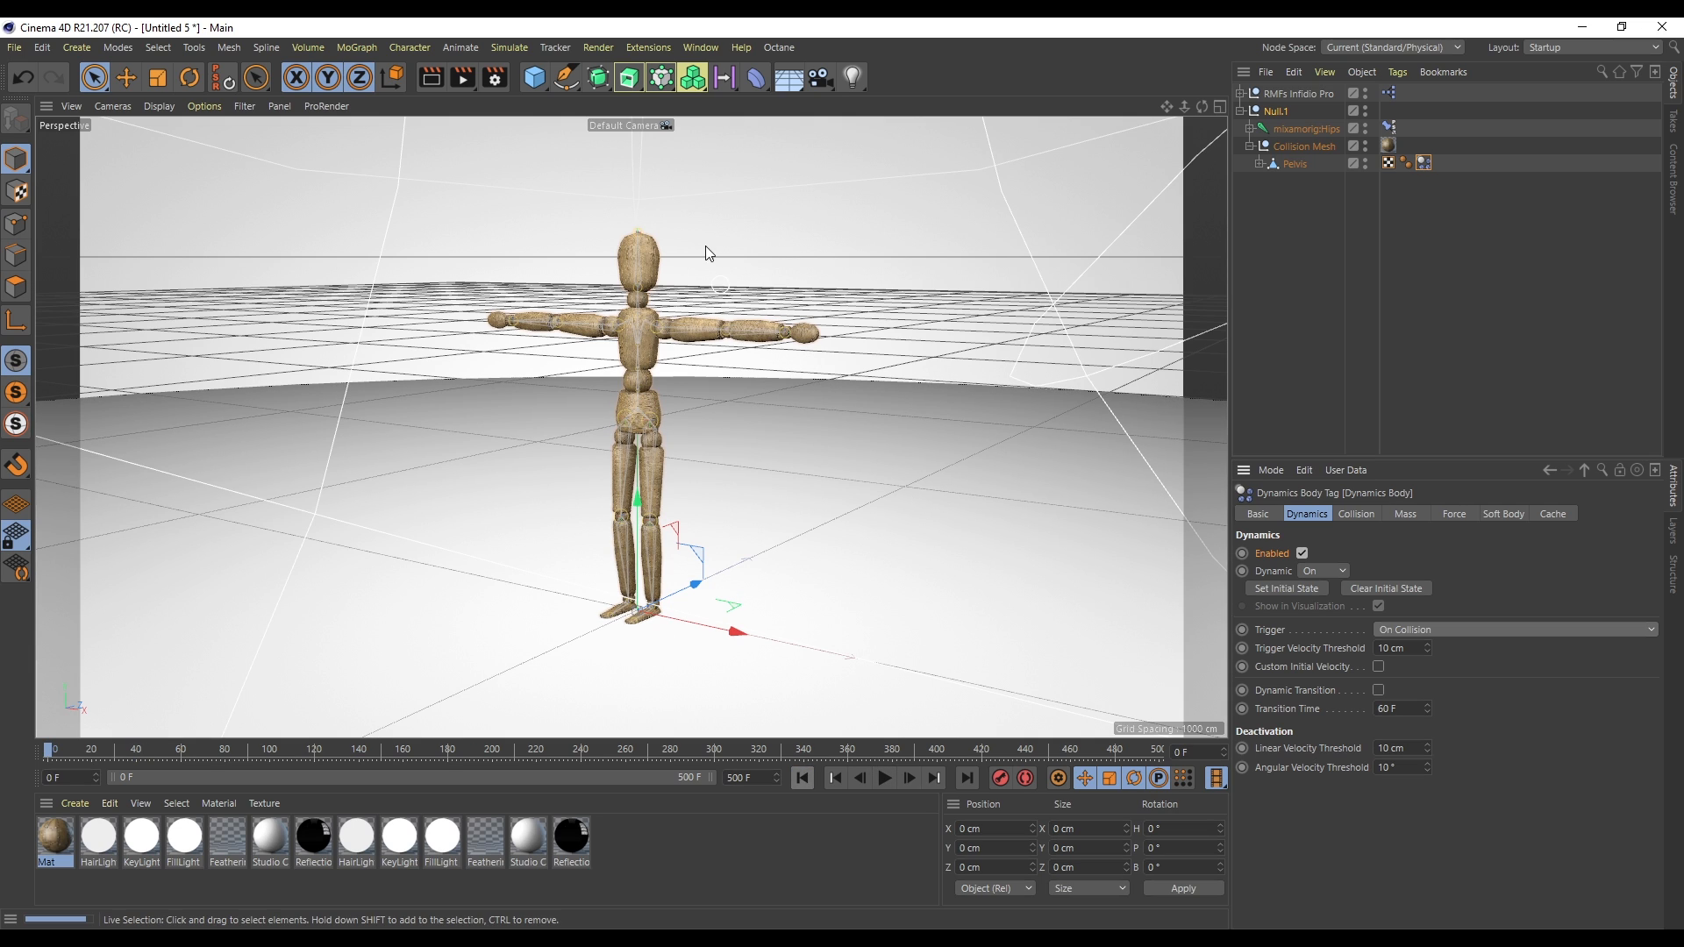
- Add a cube, stretch it to about 447 cm tall and place it beside the mannequin
left_click(537, 77)
left_click_drag(642, 504, 637, 311)
left_click_drag(644, 229, 644, 210)
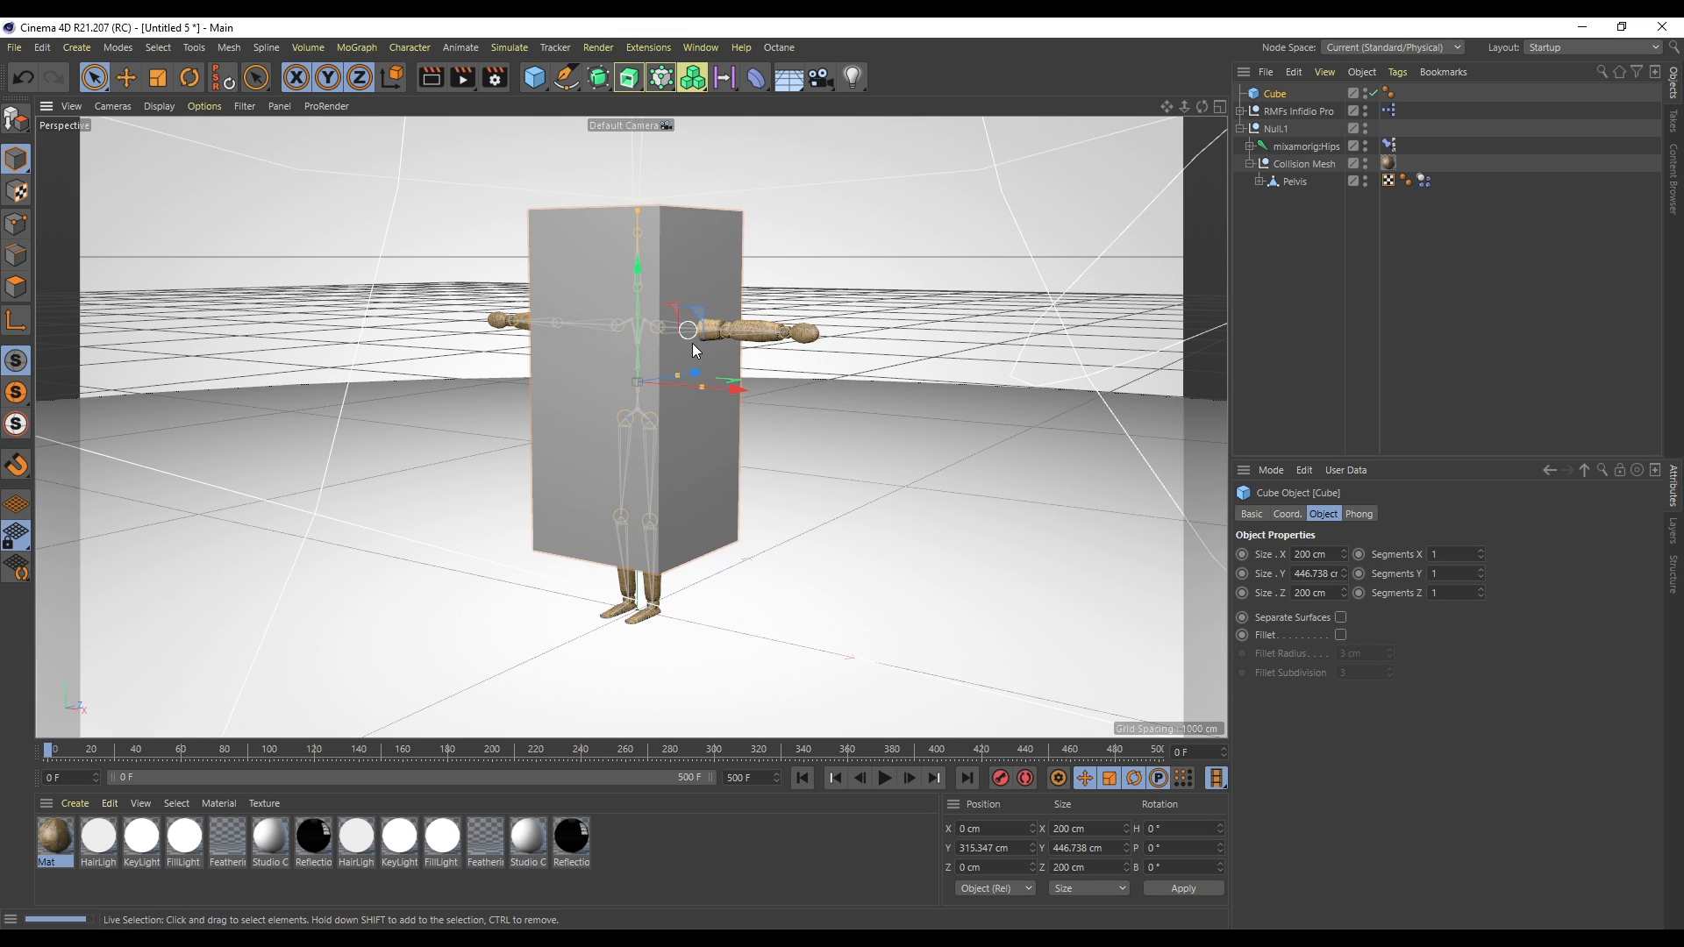
left_click_drag(697, 370, 503, 486)
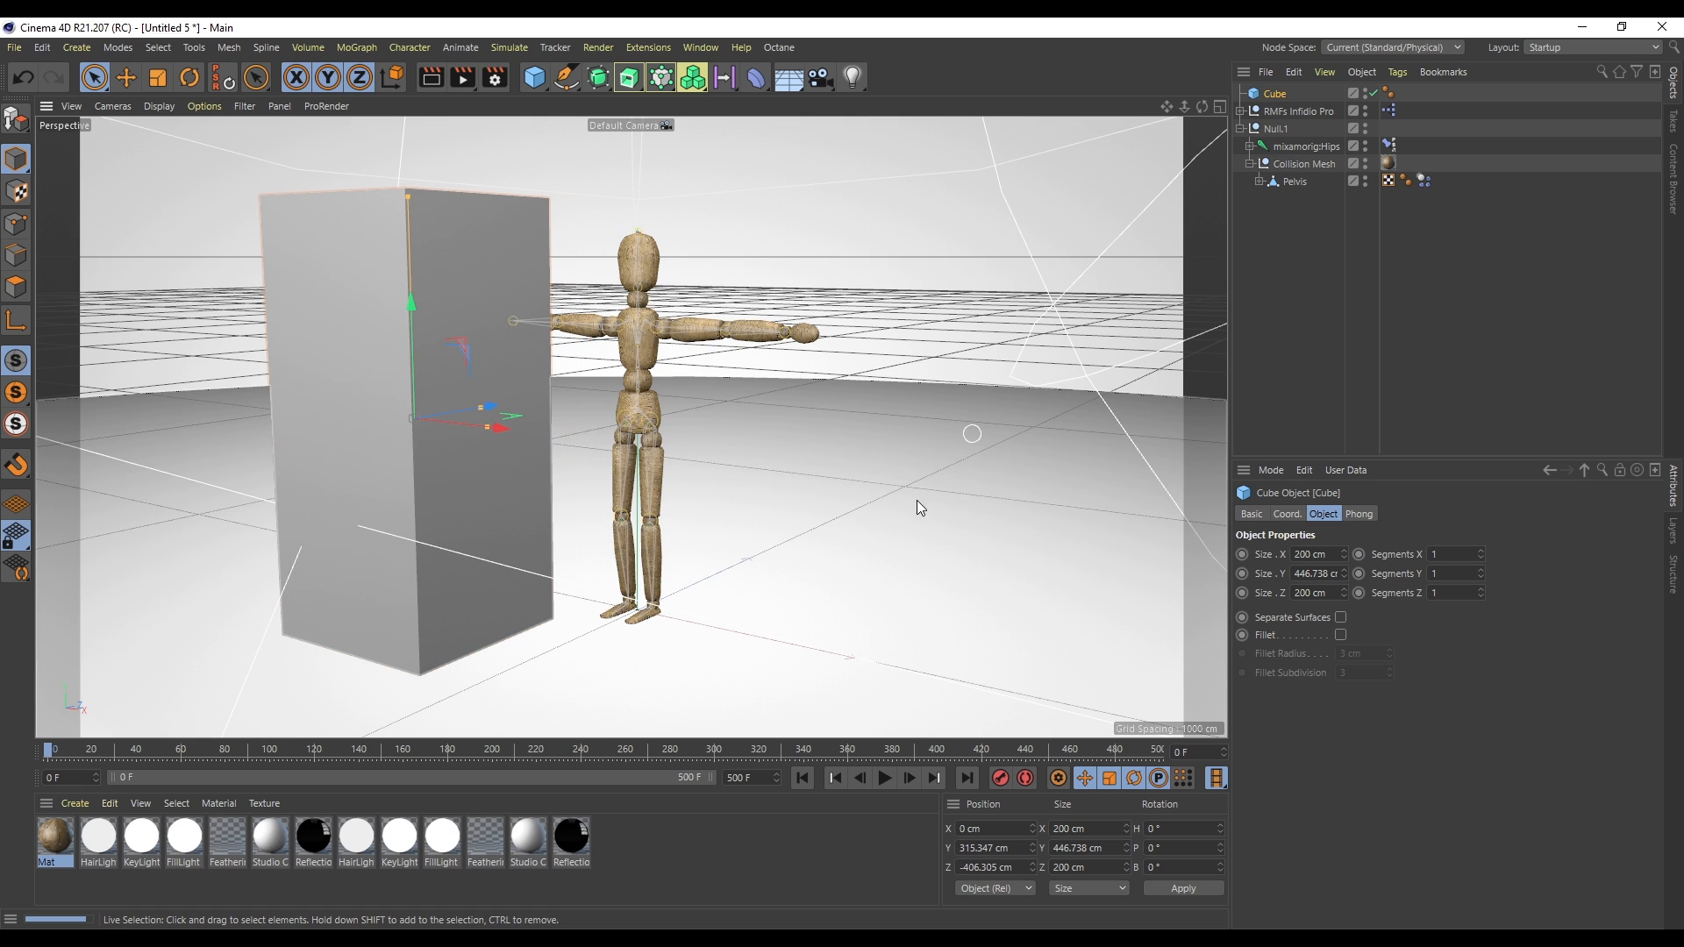
left_click_drag(931, 463, 886, 444, "alt")
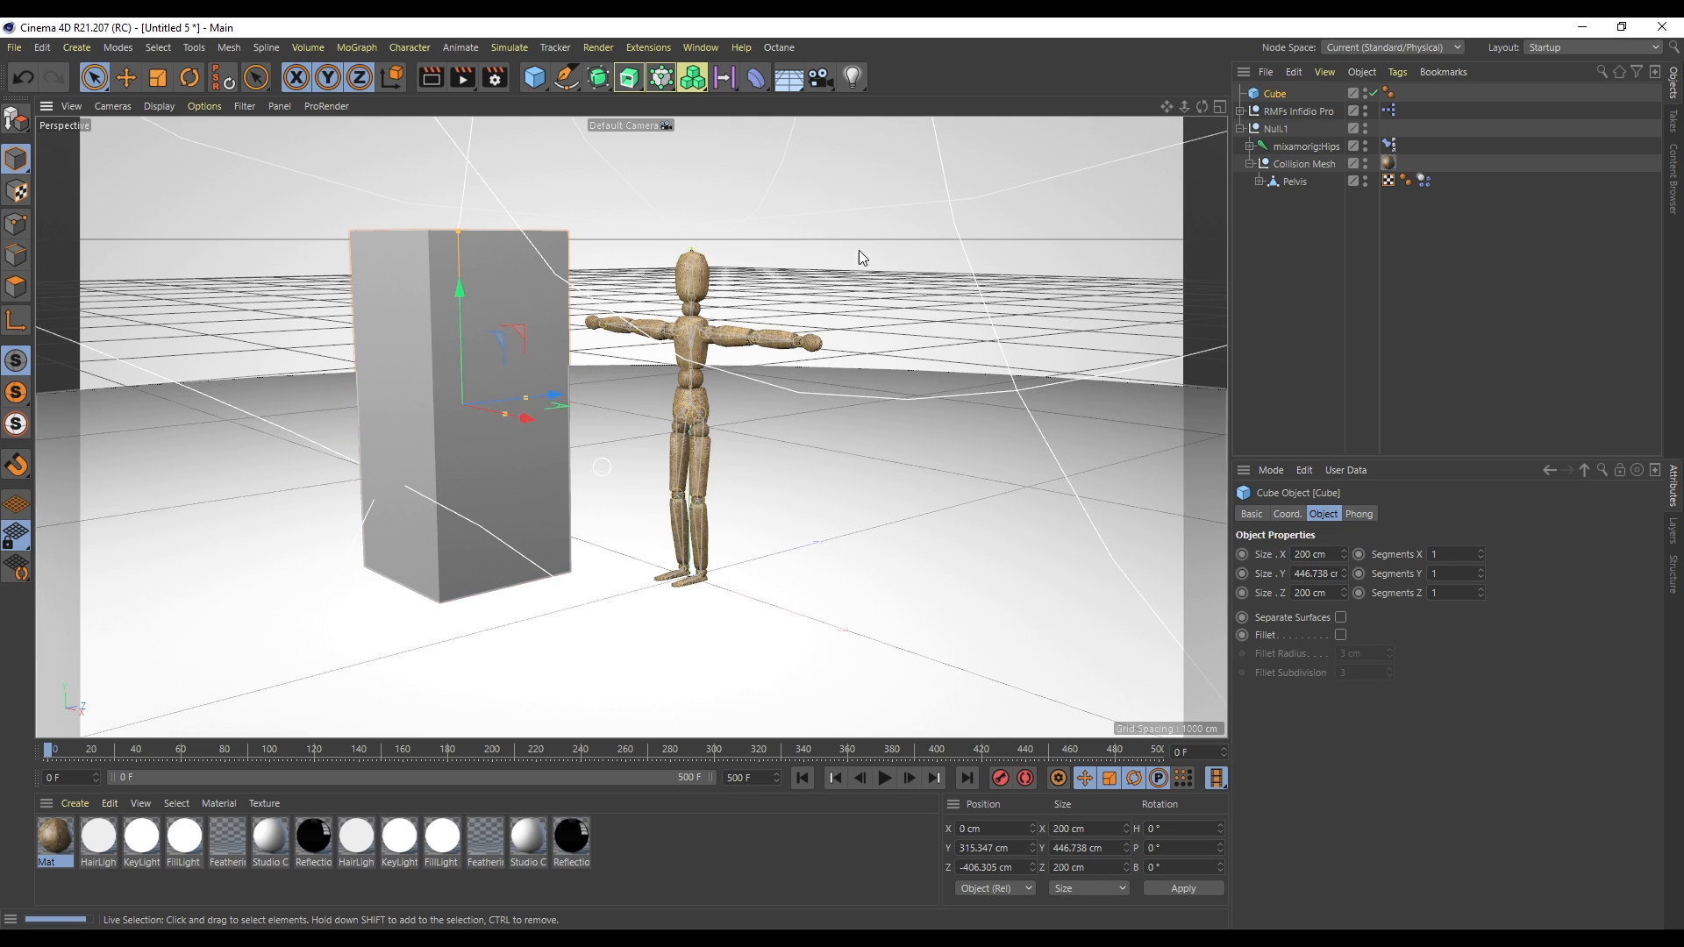
mouse_move(545, 397)
left_mouse_down()
mouse_move(529, 398)
mouse_move(891, 336)
mouse_move(523, 401)
left_mouse_up()
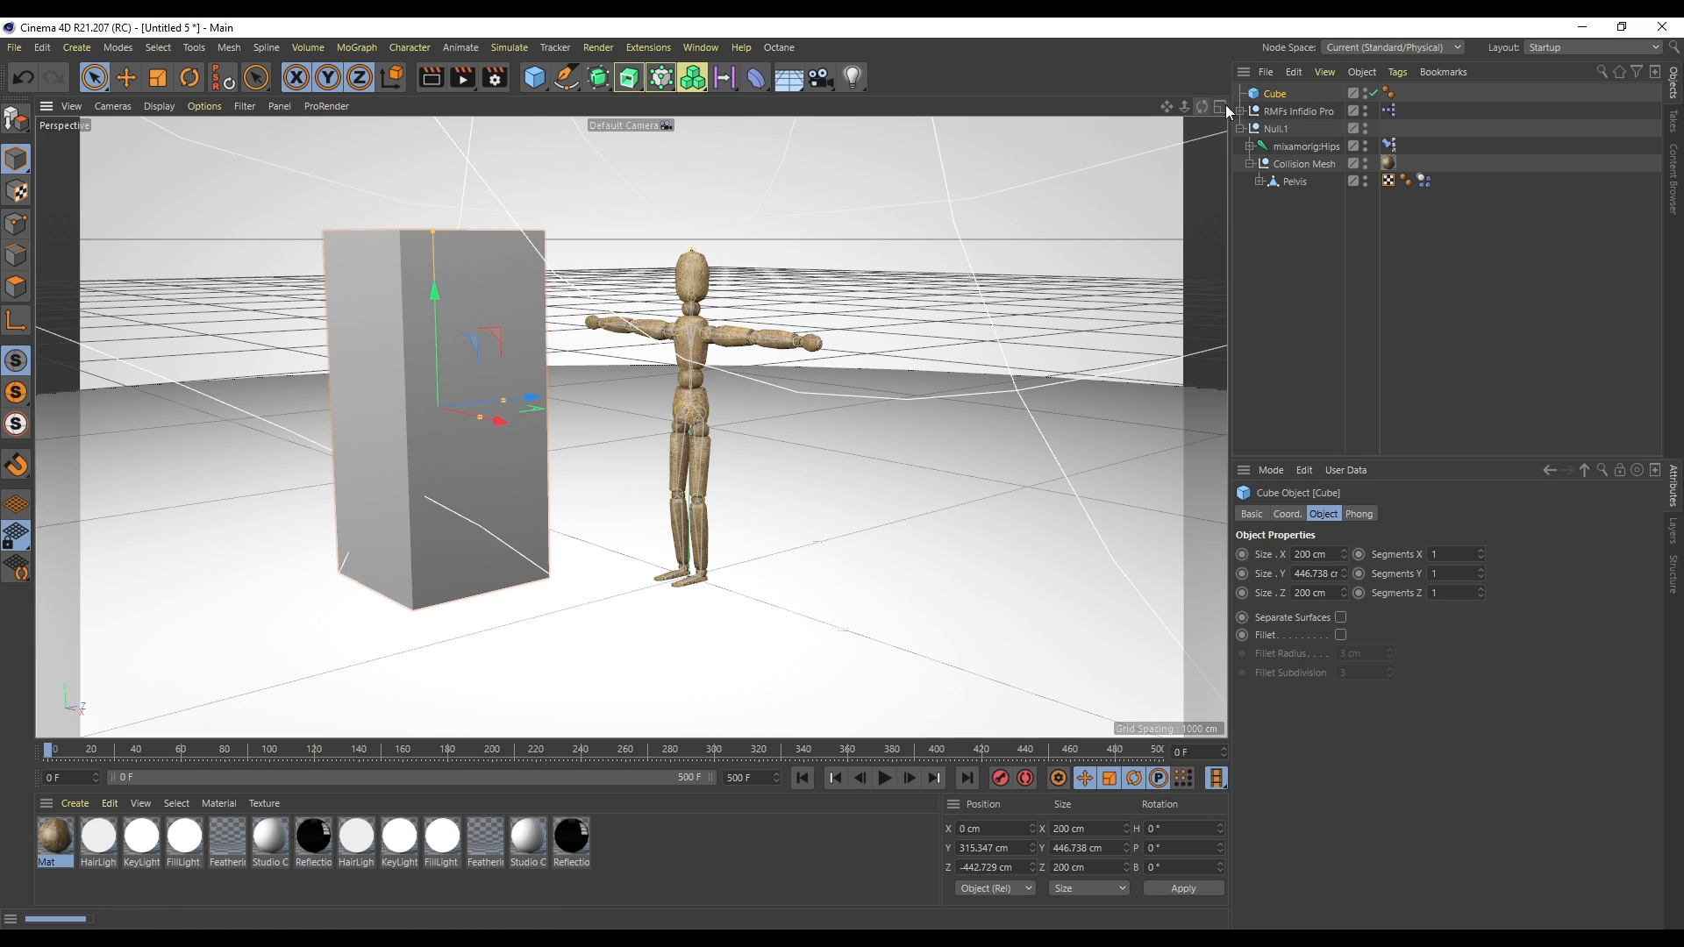
- Add a Collider Body simulation tag to the cube
right_click(1274, 91)
mouse_move(1370, 313)
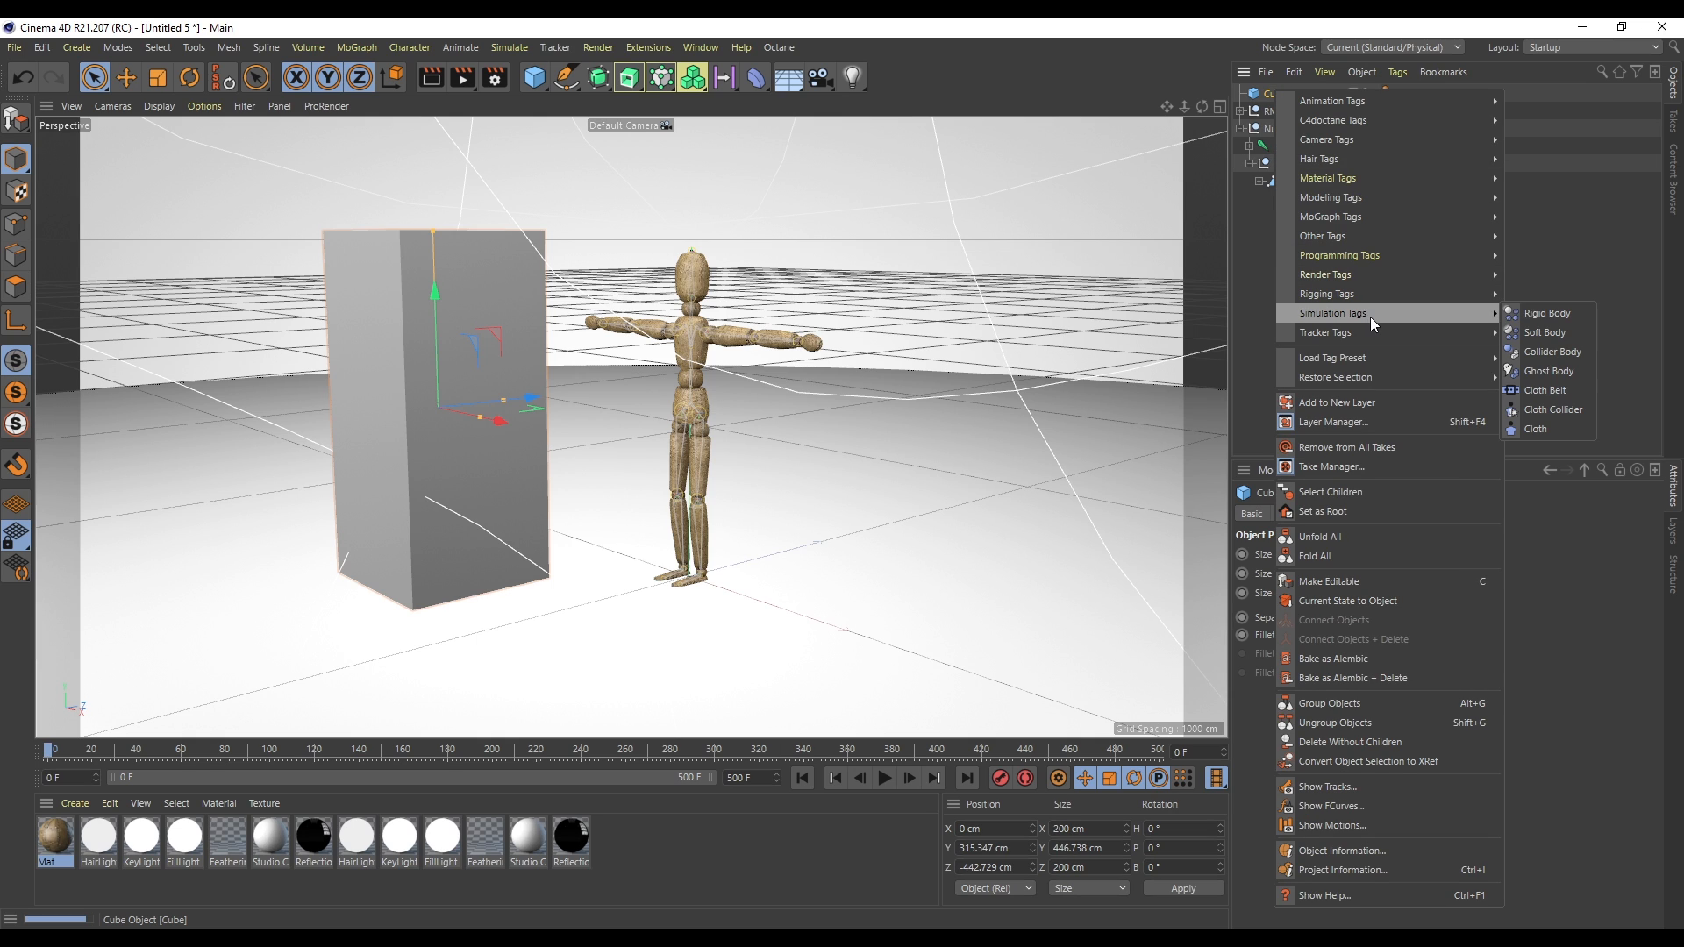
left_click(1542, 351)
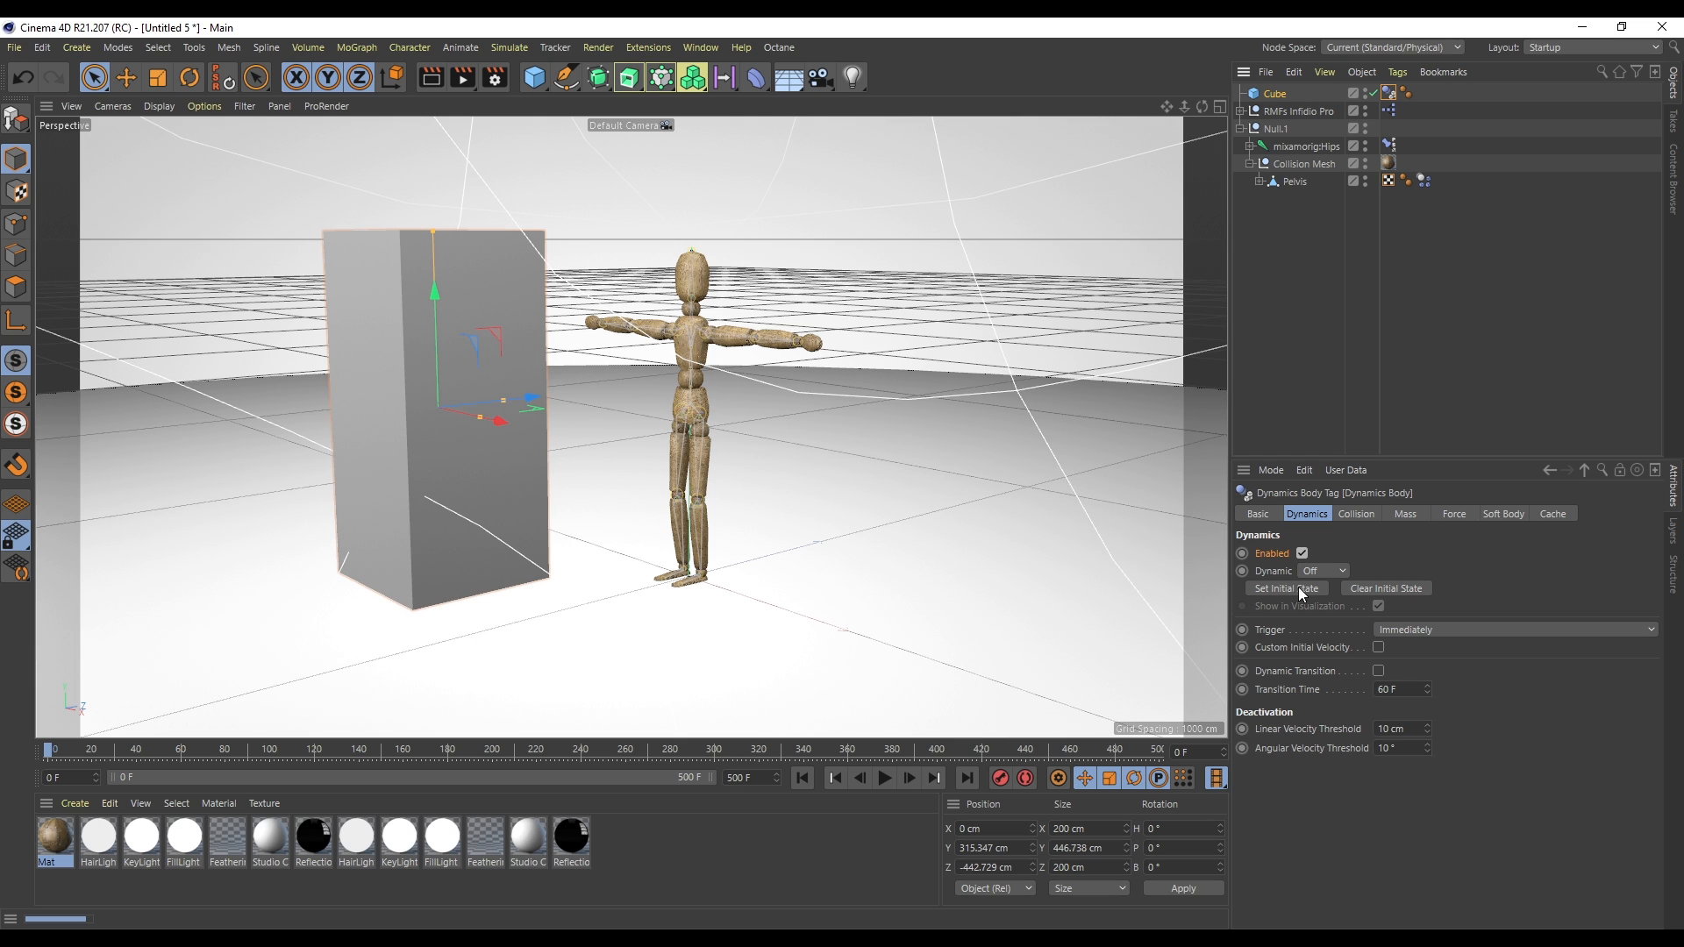
- Play the simulation while moving the cube during playback, then rewind to the start
left_click(885, 777)
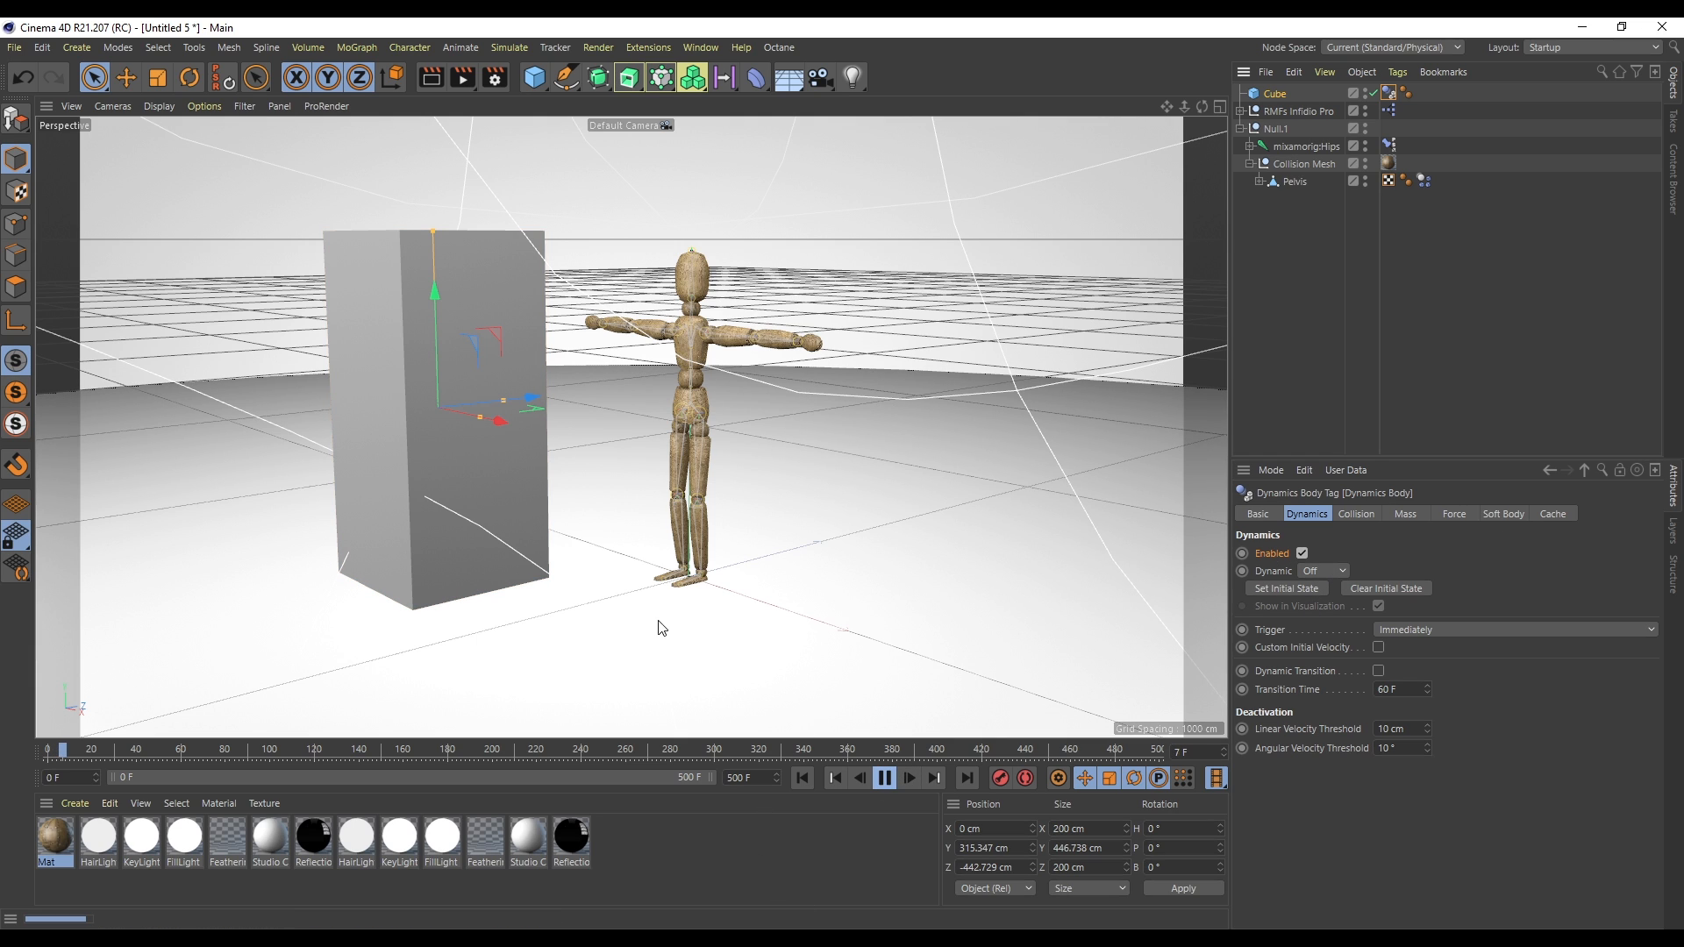
left_click_drag(529, 407, 423, 473)
left_click(884, 778)
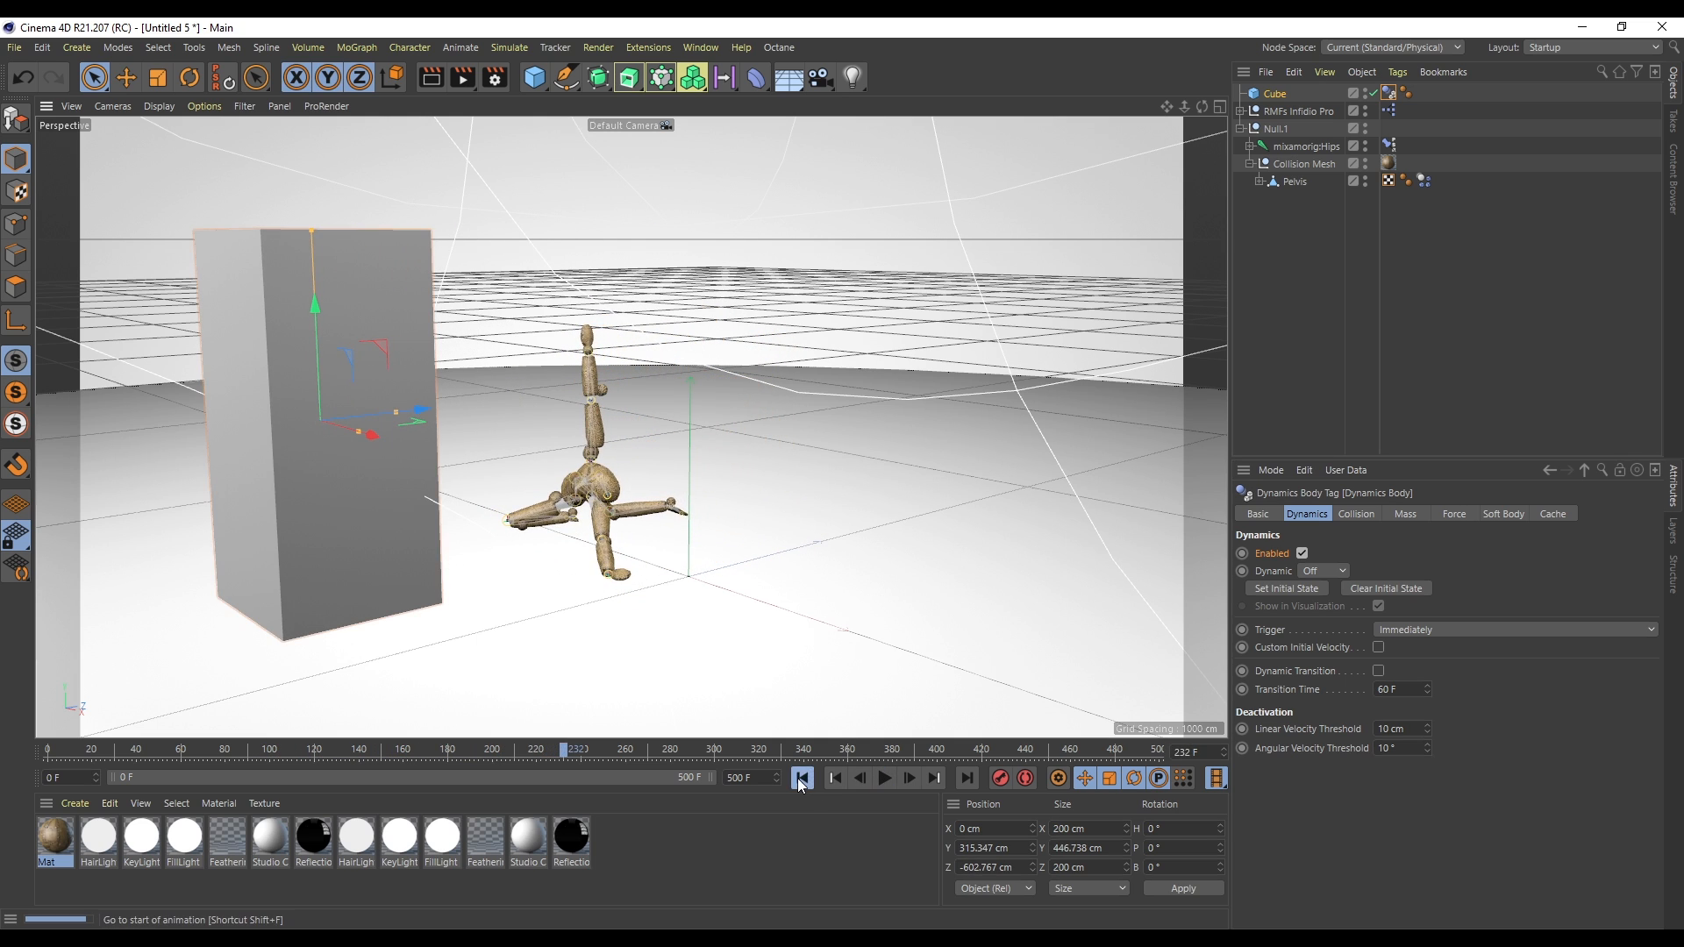
left_click(802, 779)
- Try moving the cube toward the mannequin and replay the simulation
left_click(1278, 94)
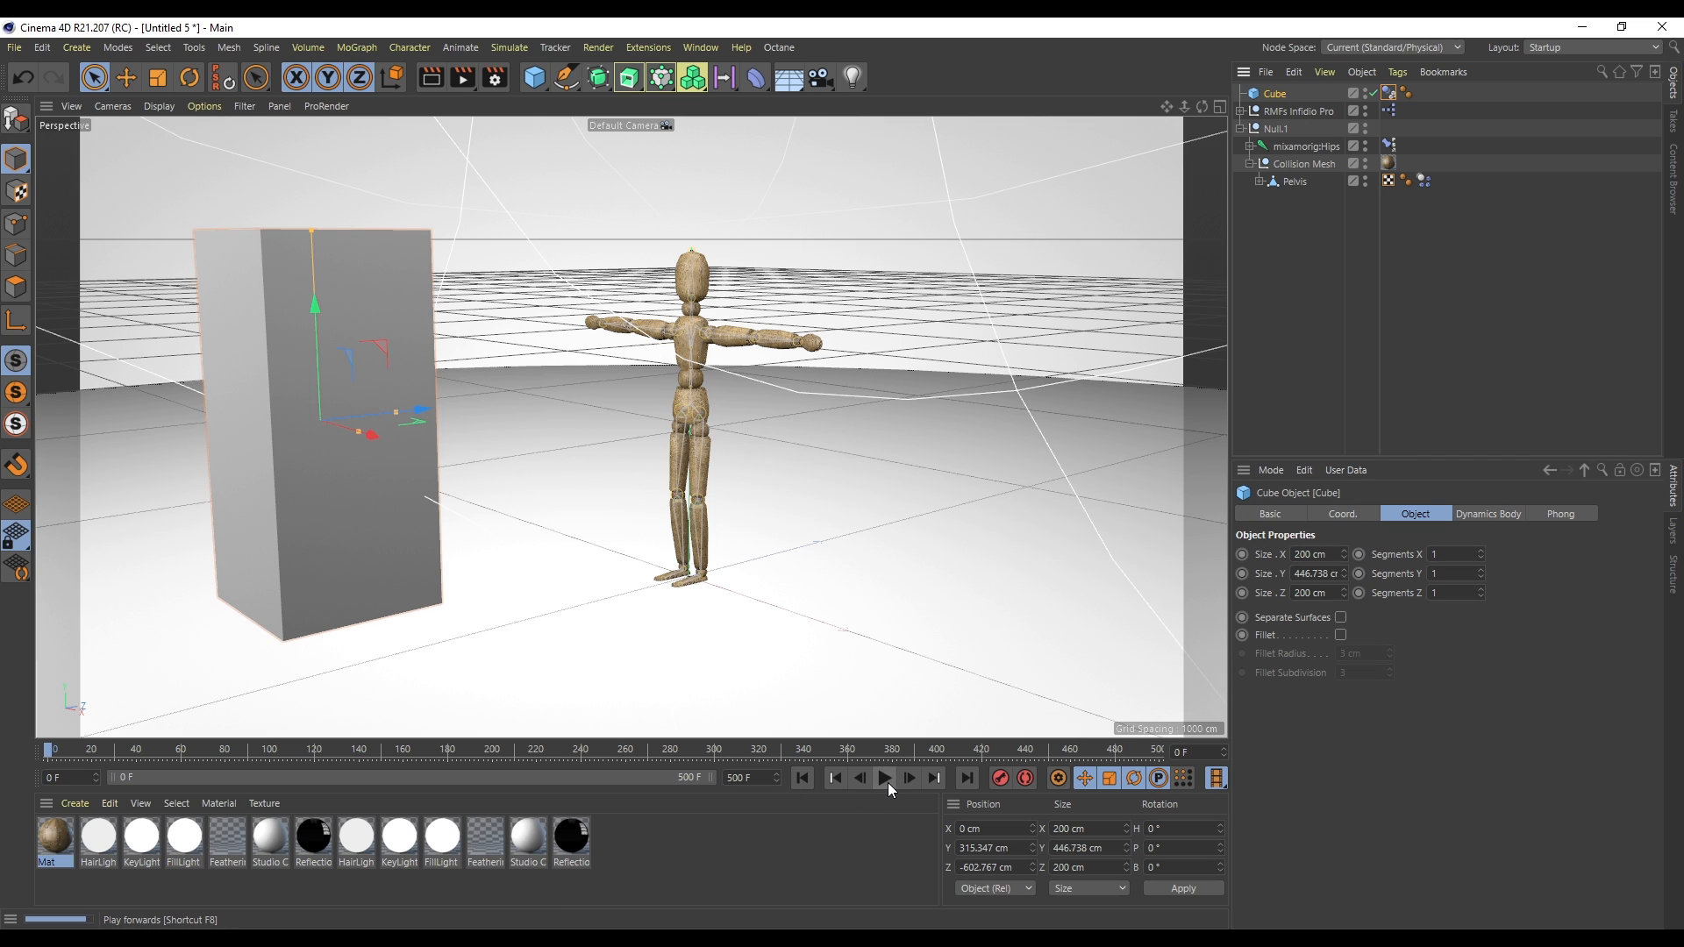
left_click_drag(419, 409, 851, 377)
left_click(802, 778)
left_click(885, 779)
left_click(884, 778)
- Position the cube right against the mannequin's arm and open the Cappuccino tool
left_click_drag(553, 439, 616, 431)
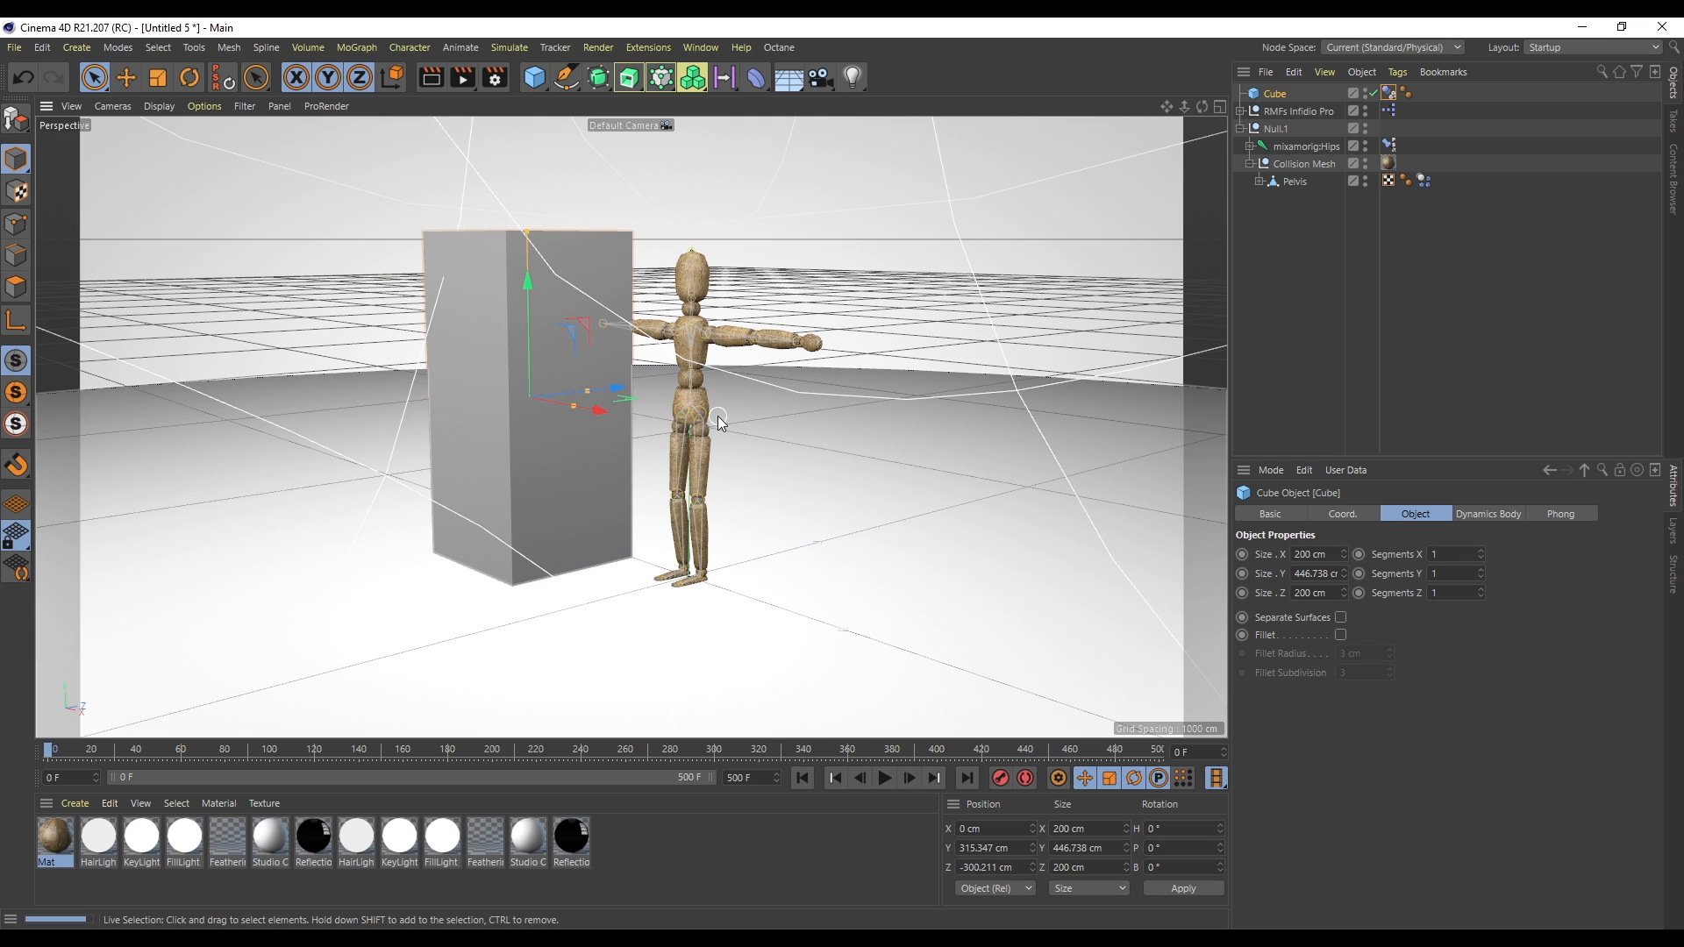
mouse_move(616, 389)
left_mouse_down()
mouse_move(586, 407)
mouse_move(619, 389)
left_mouse_up()
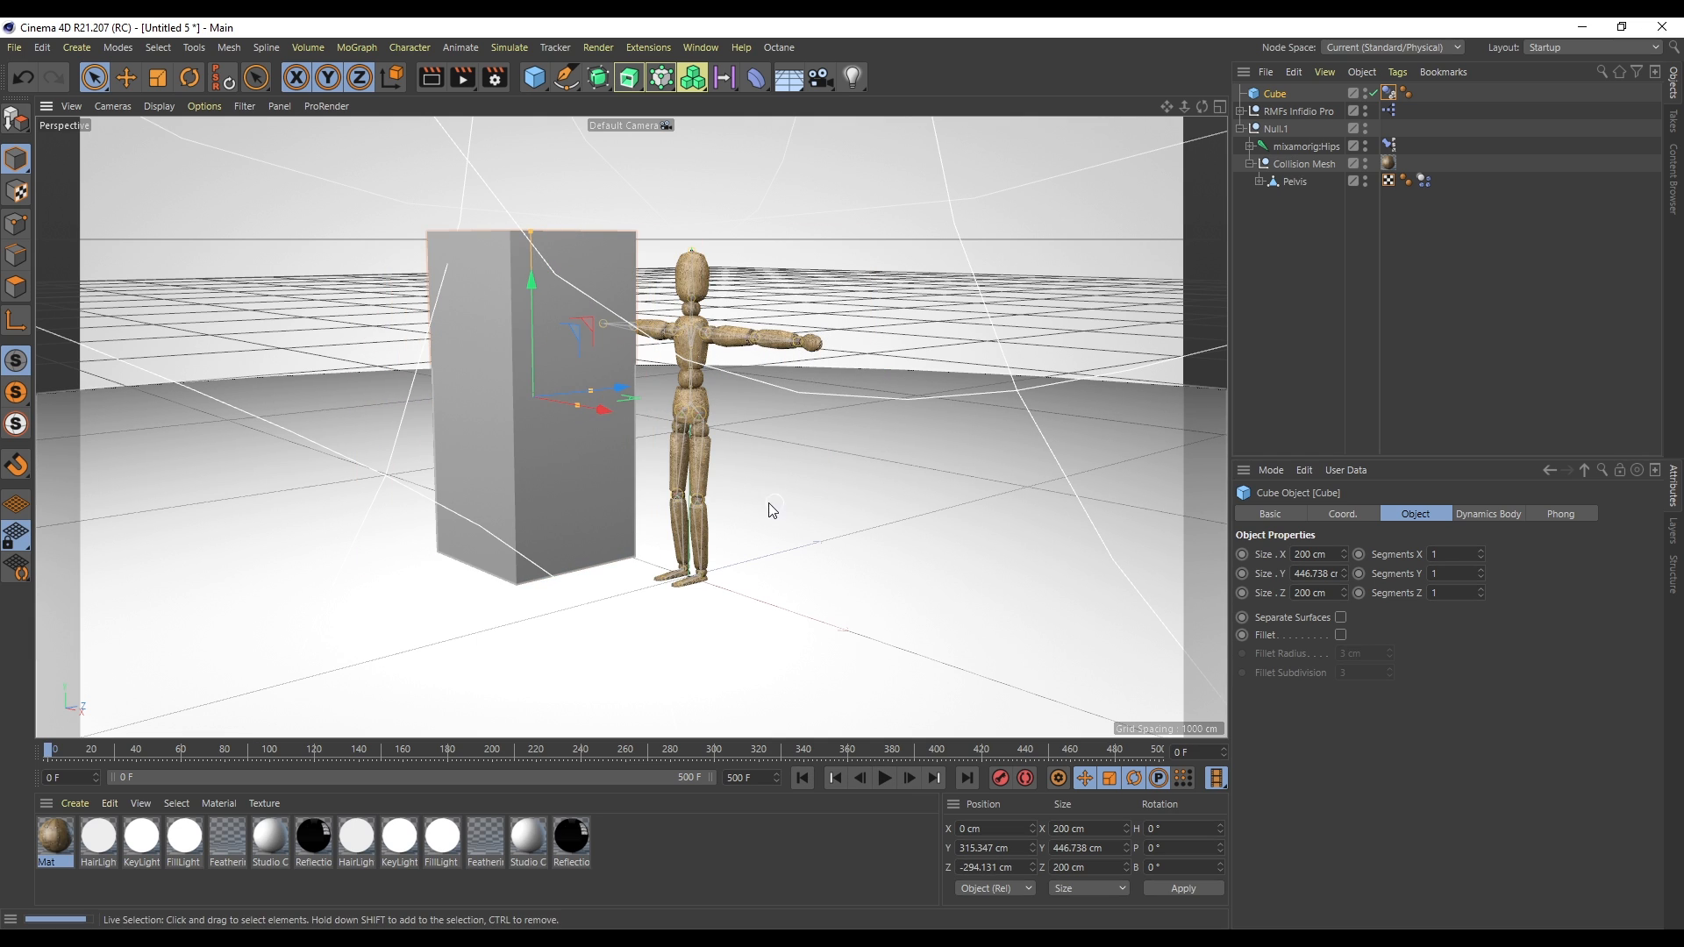
key("shift+c")
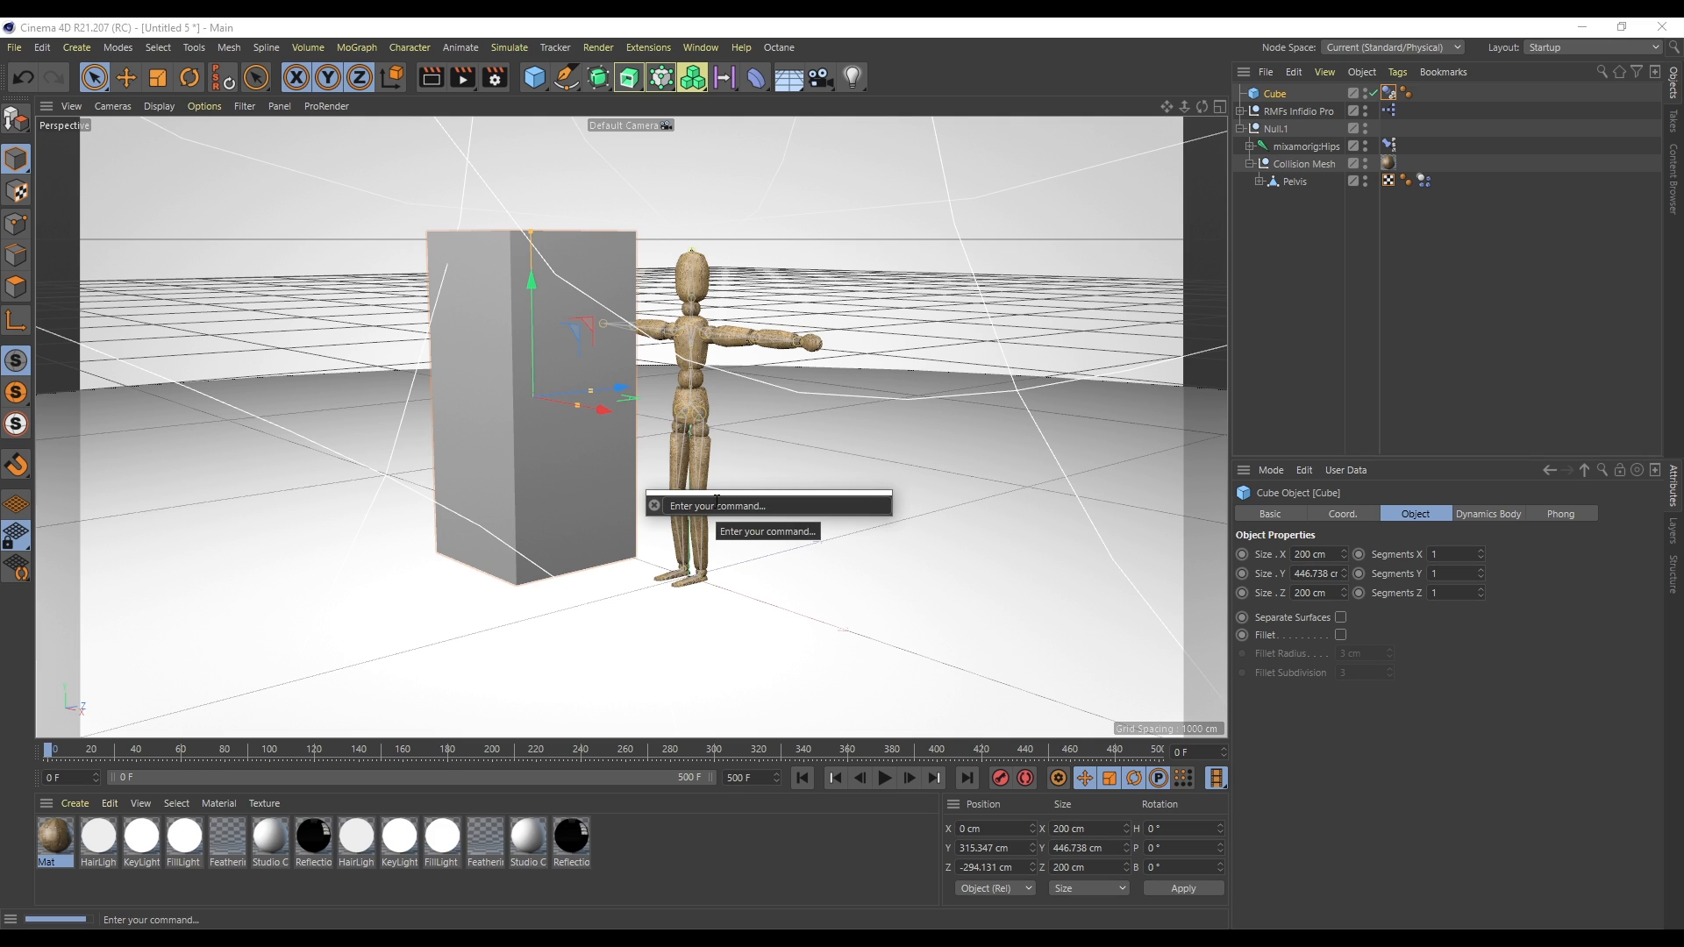
type("capp")
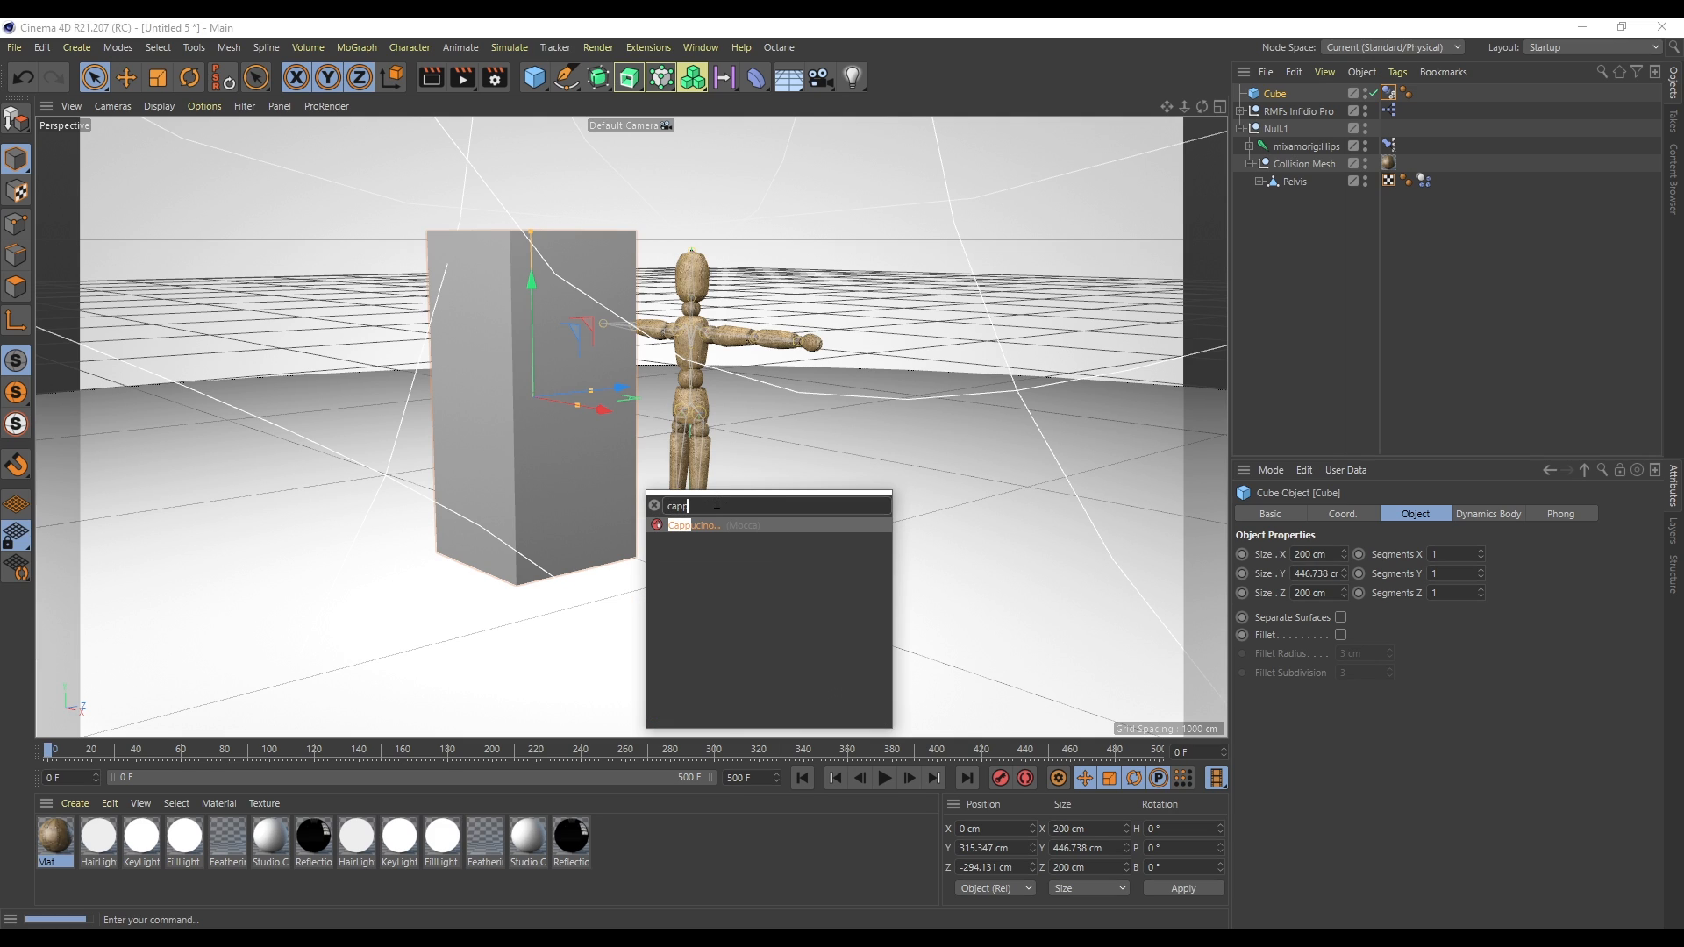
left_click(693, 527)
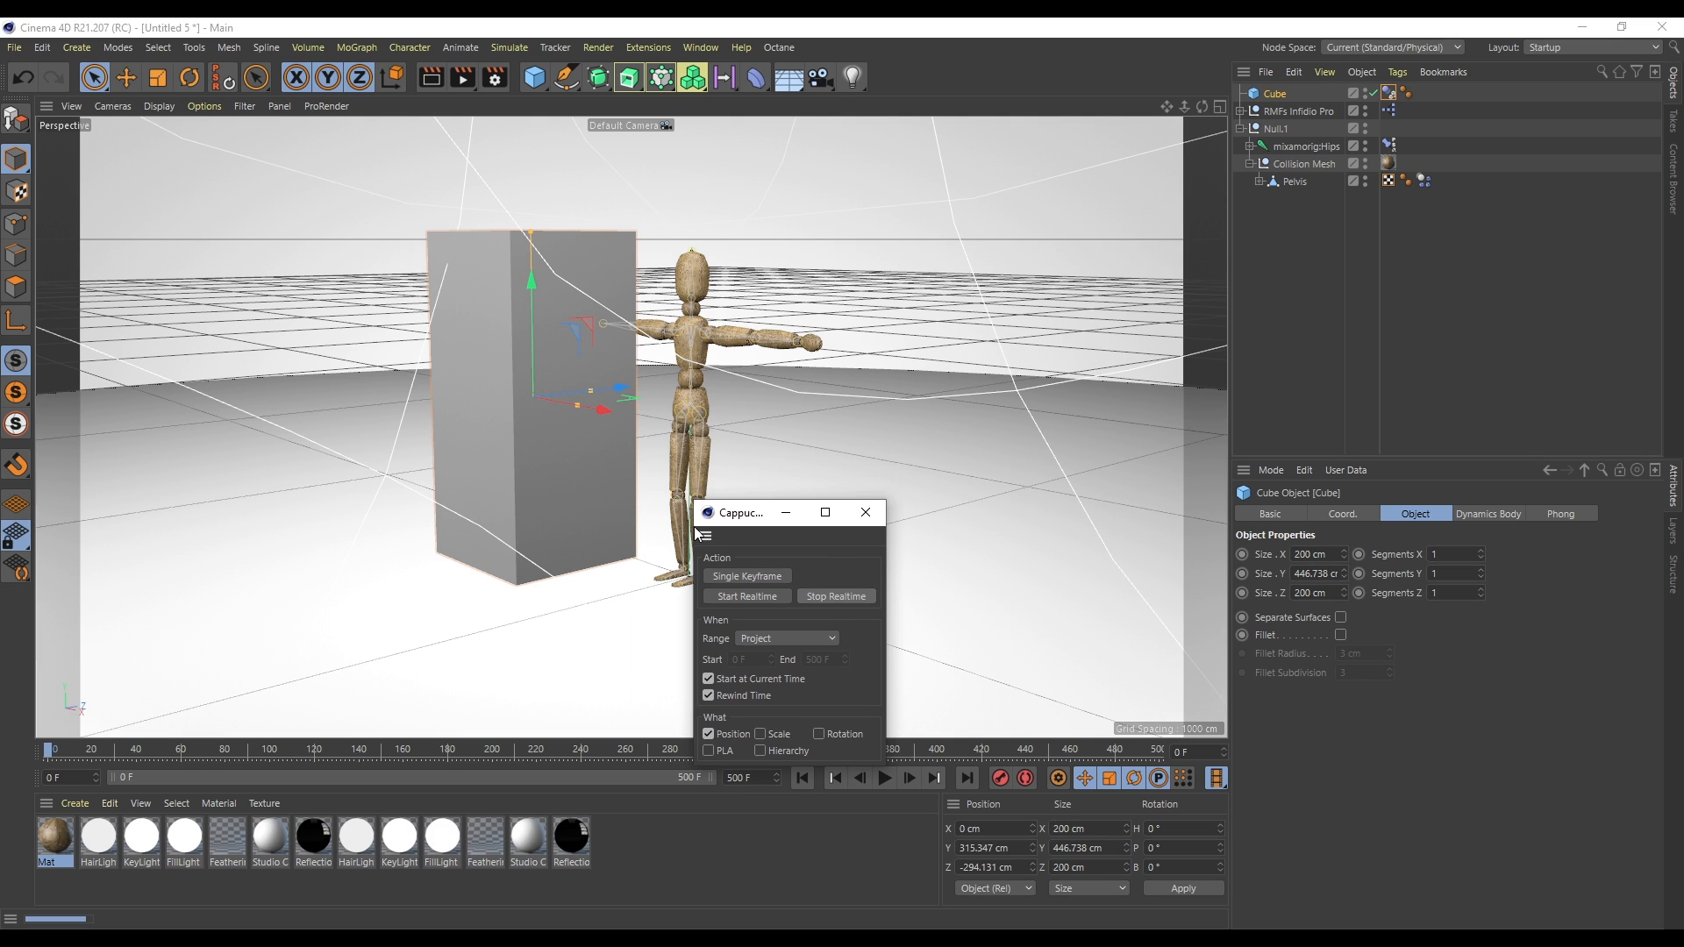
left_click_drag(748, 523, 960, 270)
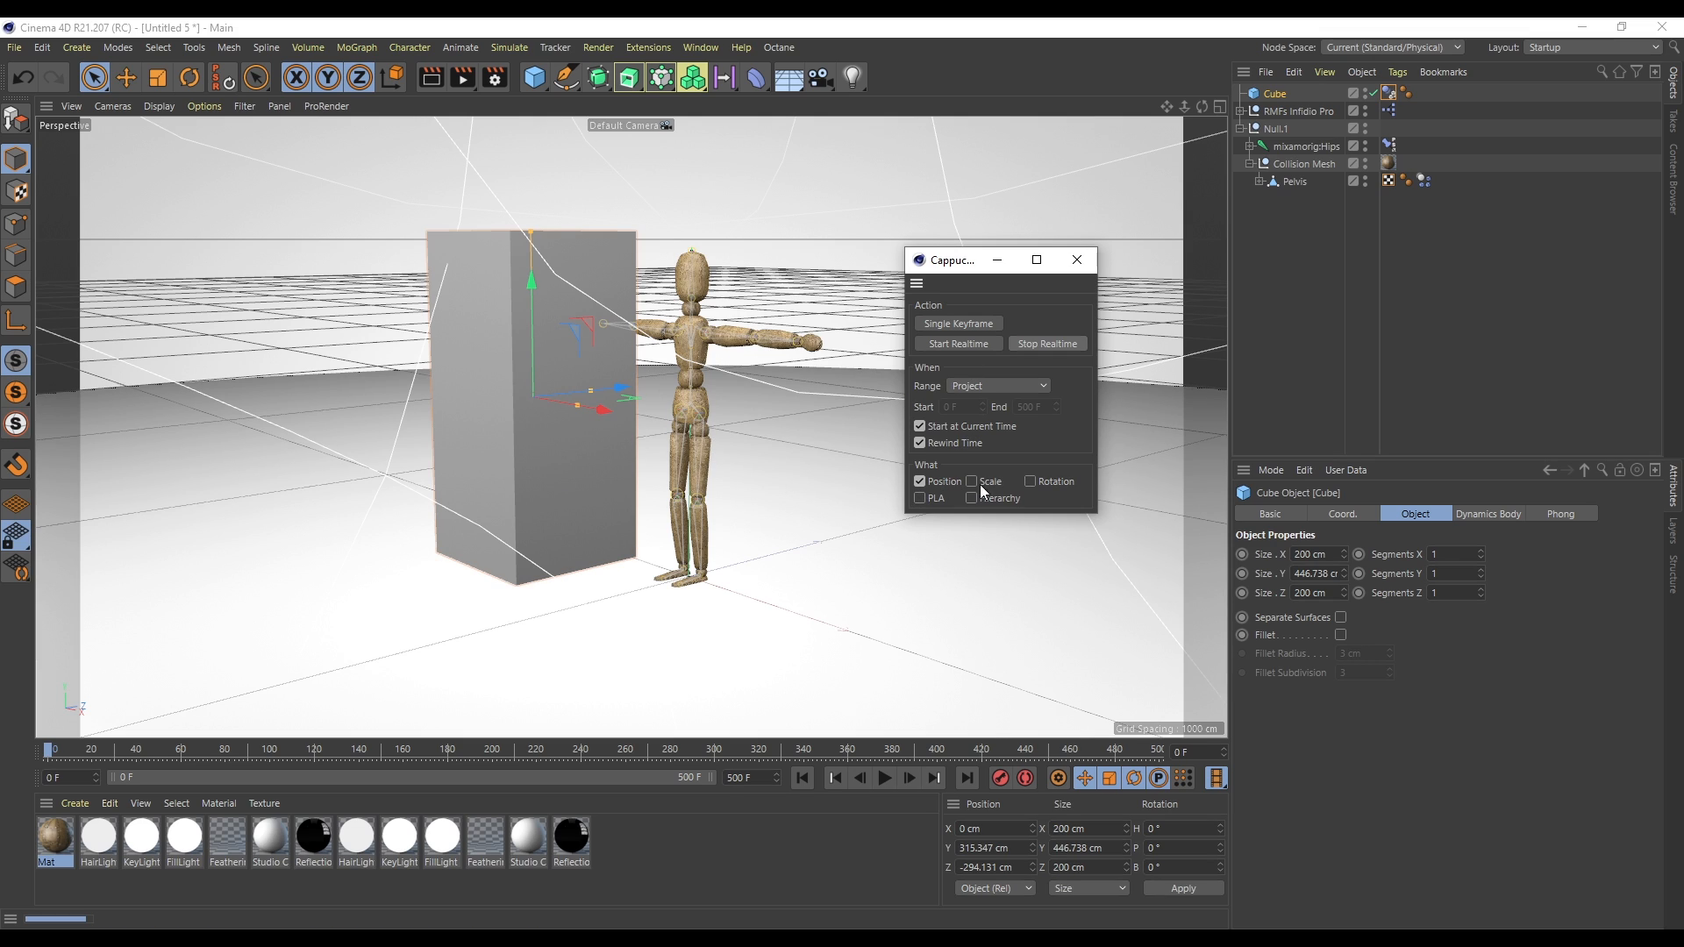
- Record the cube's position with Cappuccino Start Realtime, sweeping the cube into the mannequin during playback
left_click(961, 340)
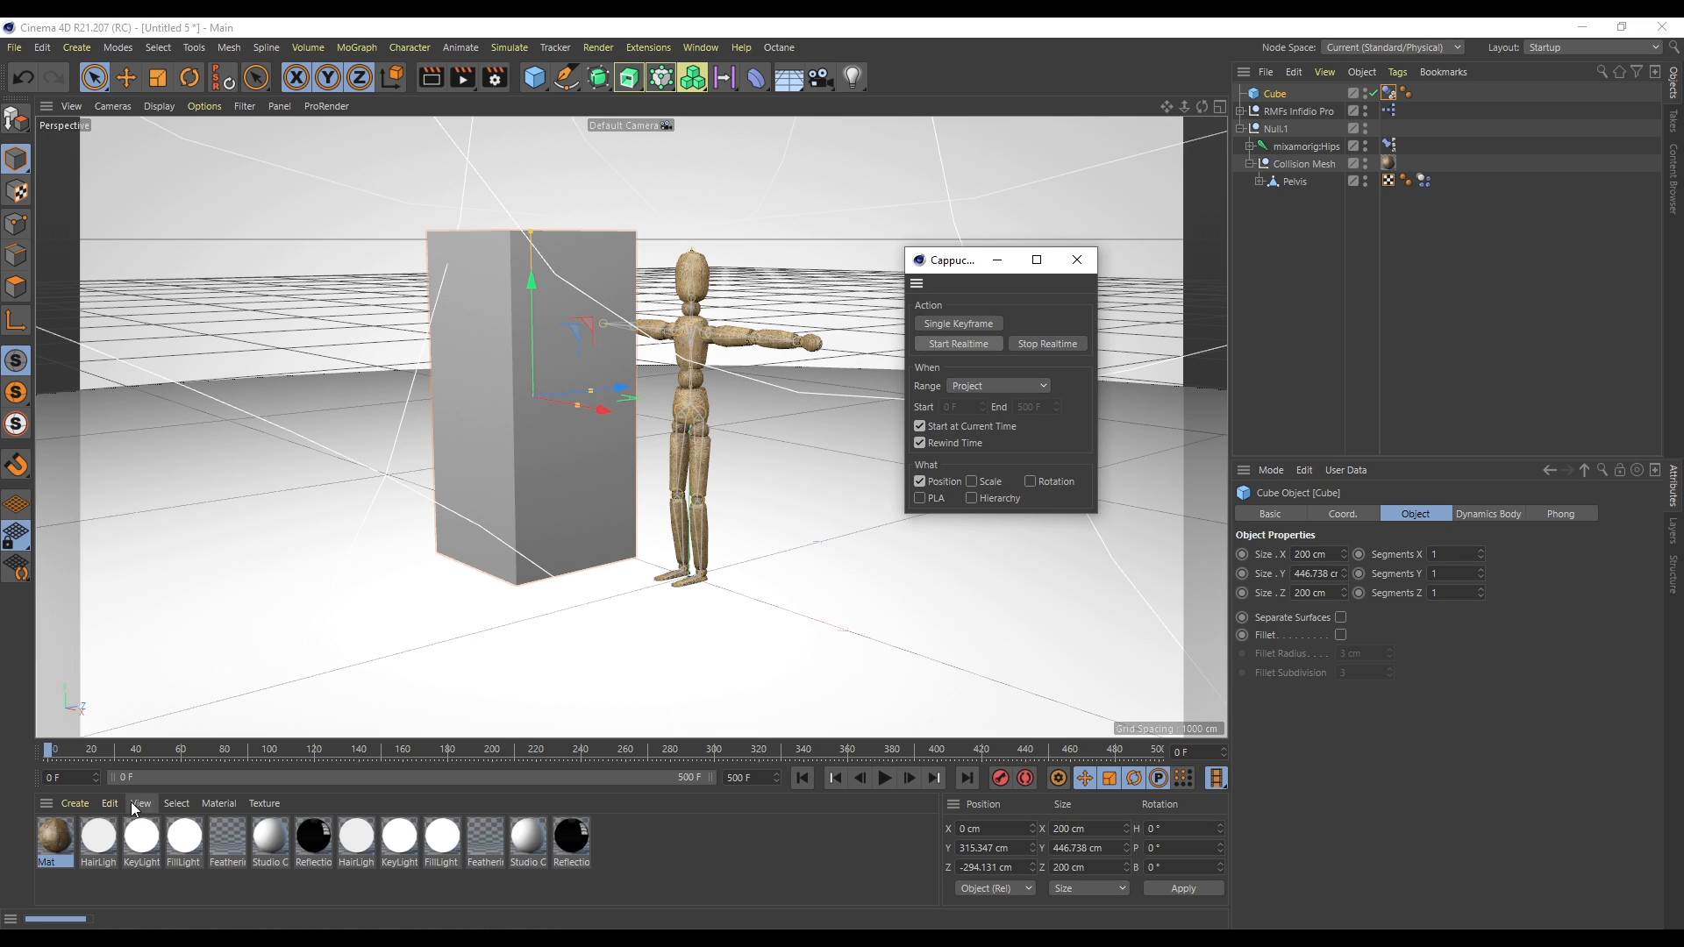
left_click_drag(619, 386, 583, 408)
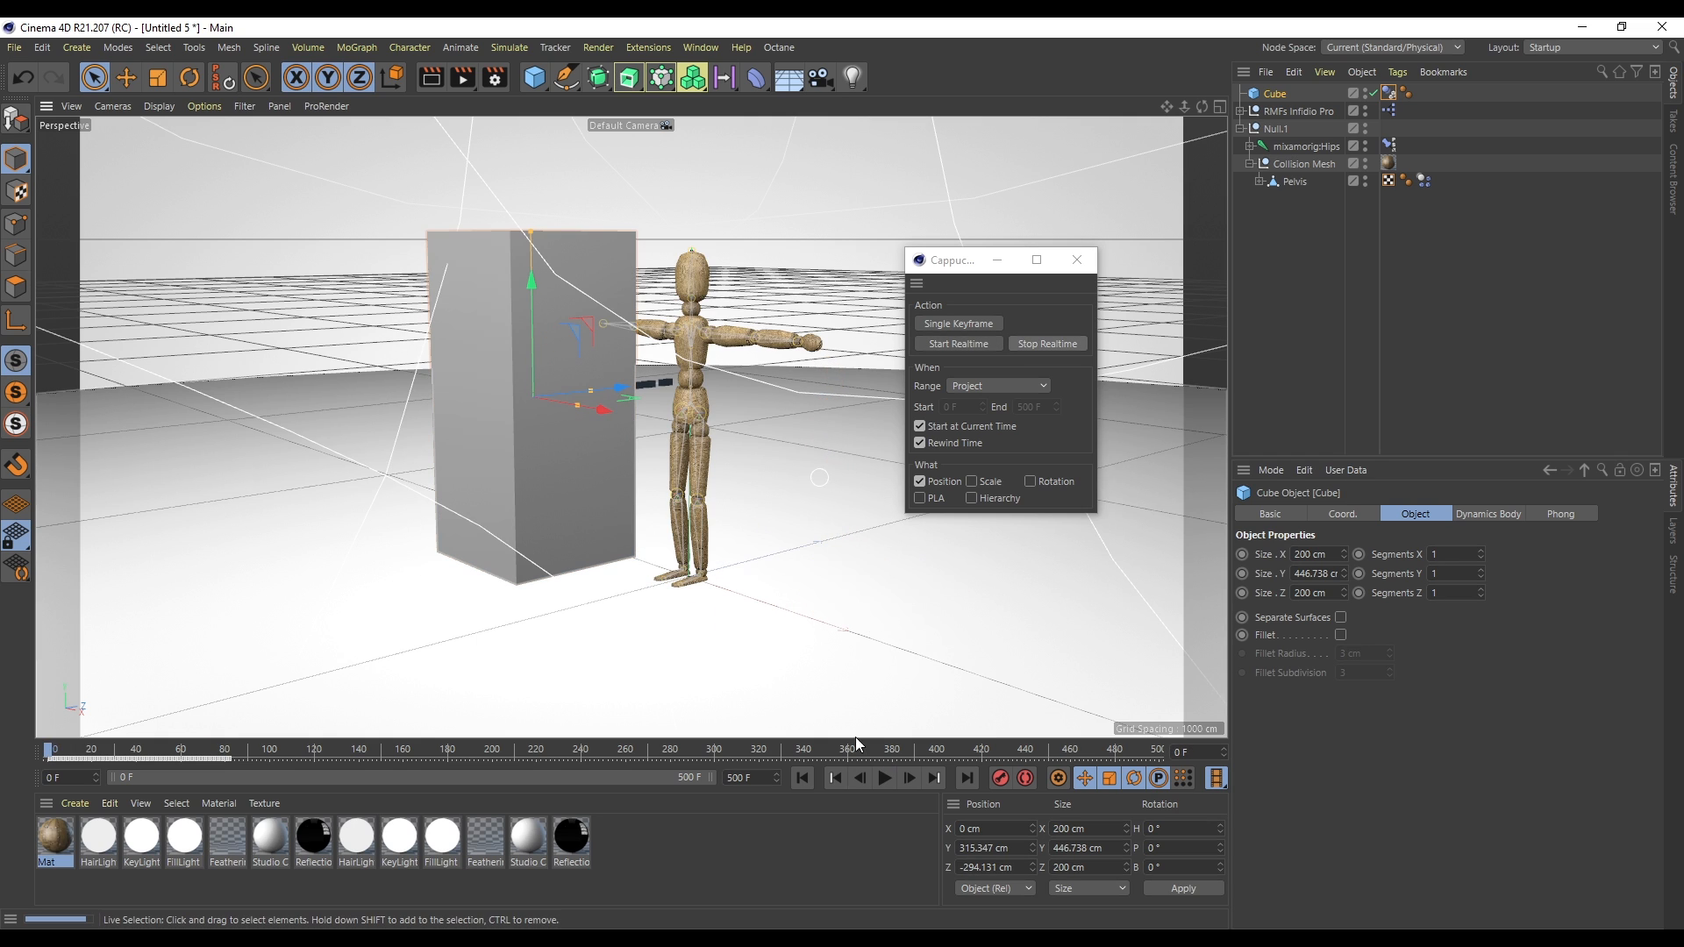
left_click(881, 786)
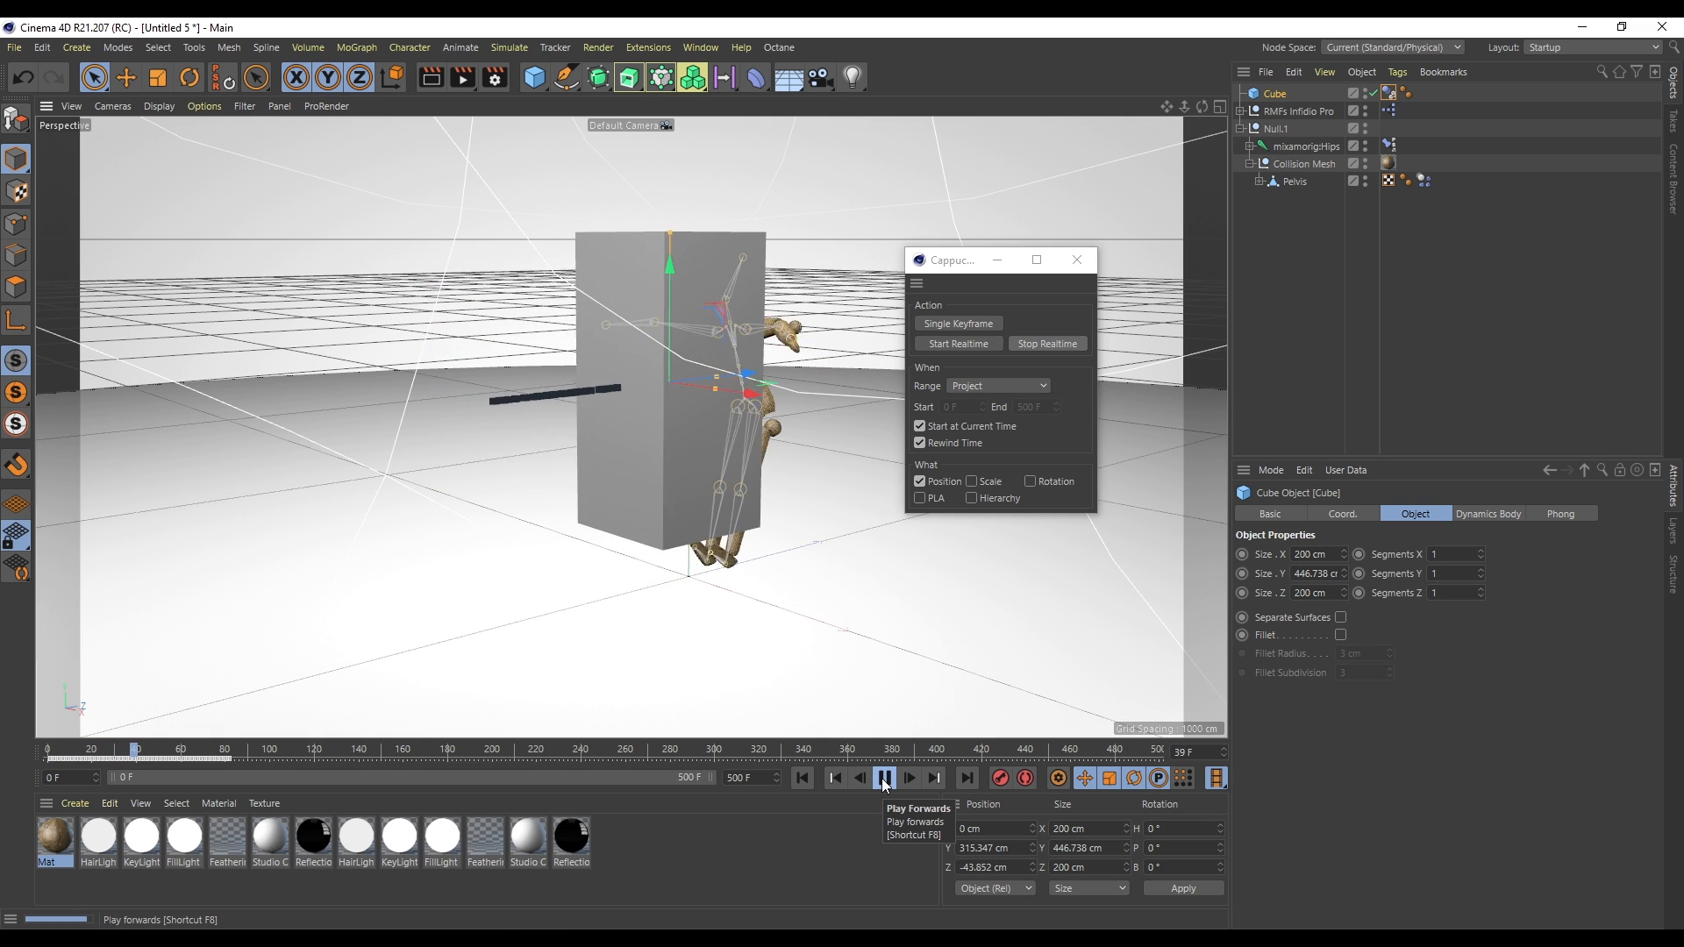
left_click(881, 786)
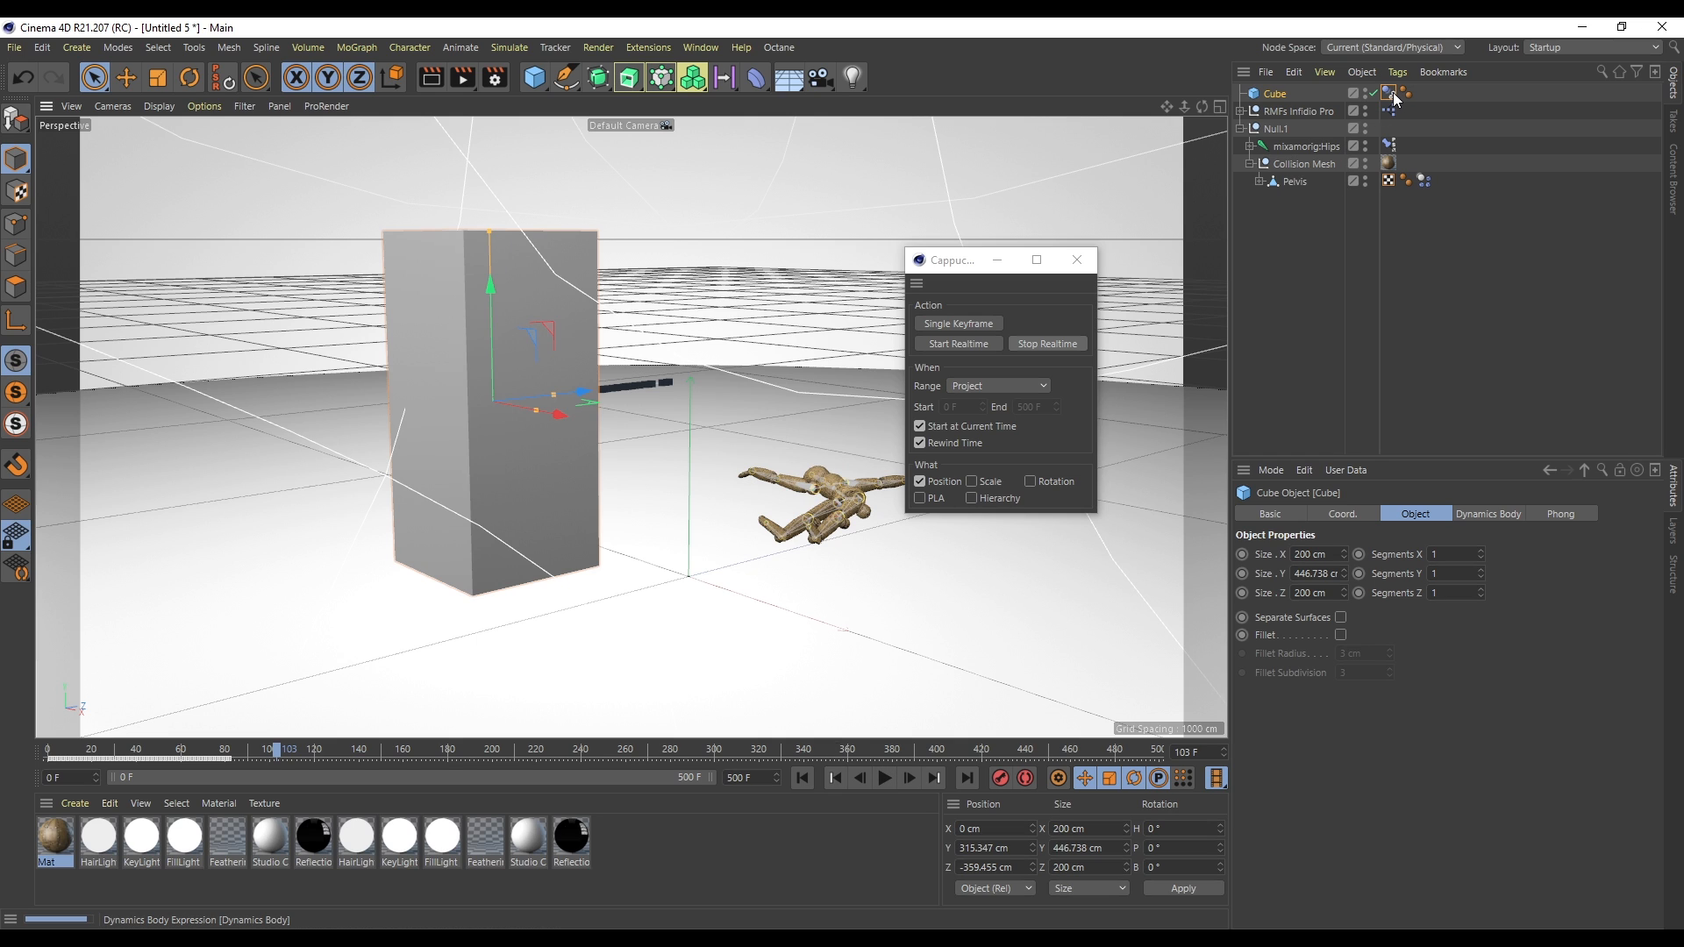
- Hide the cube in the viewport and replay the recorded knock-down simulation from the start
left_click(1364, 90)
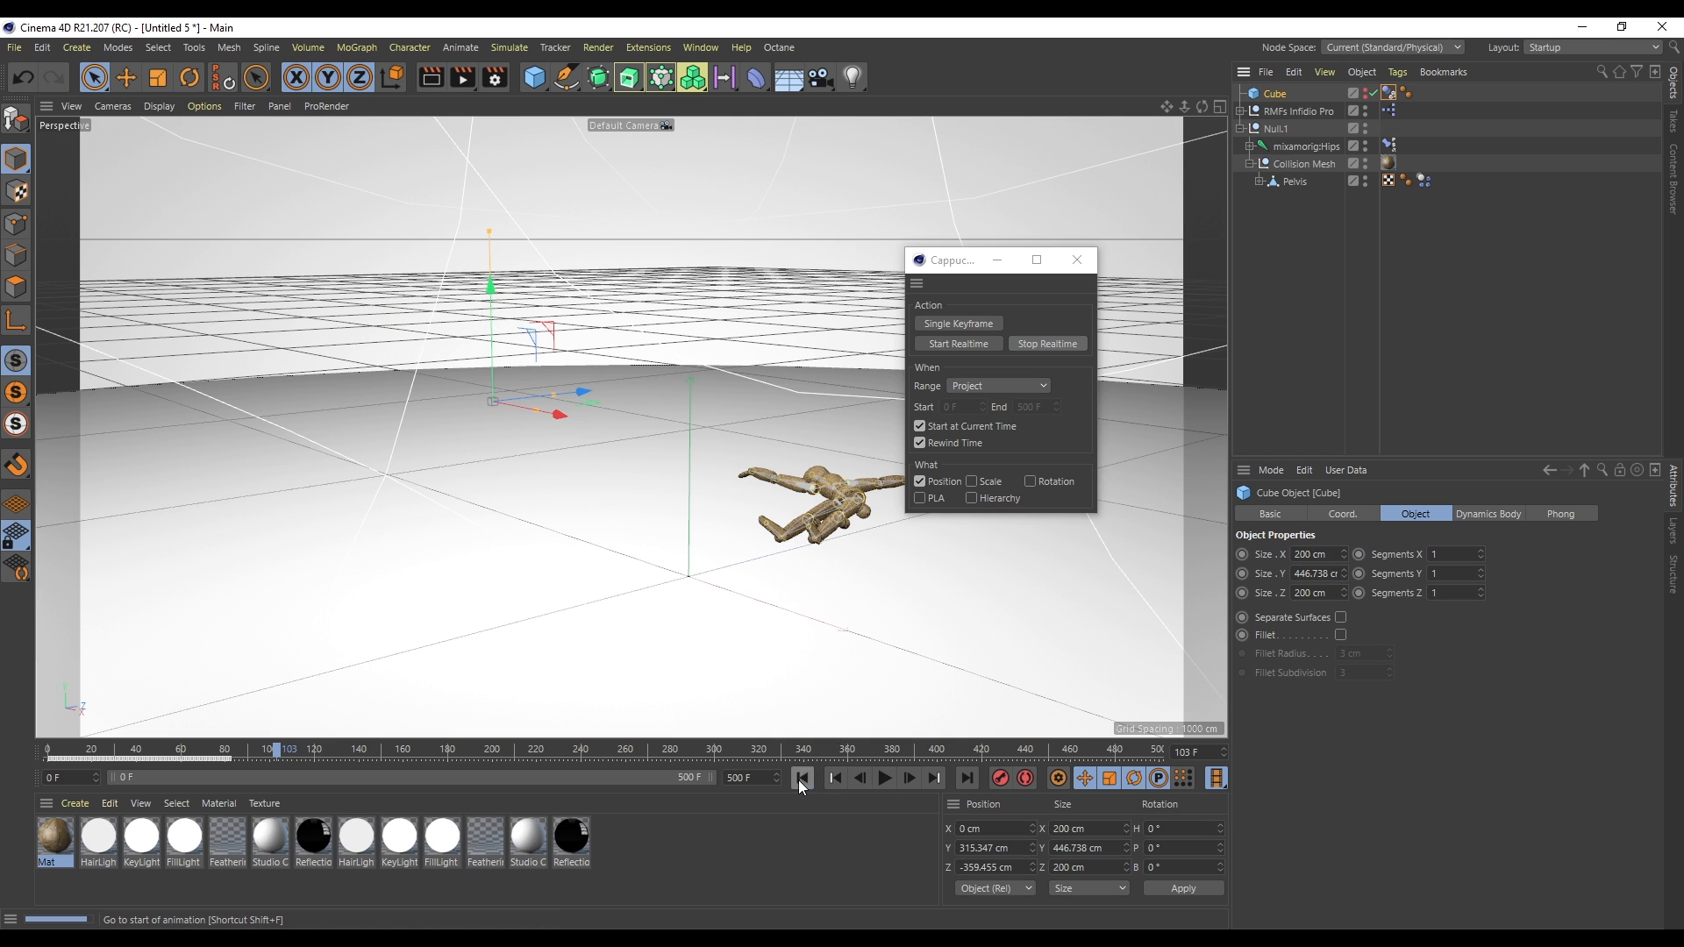
left_click(801, 778)
left_click(886, 777)
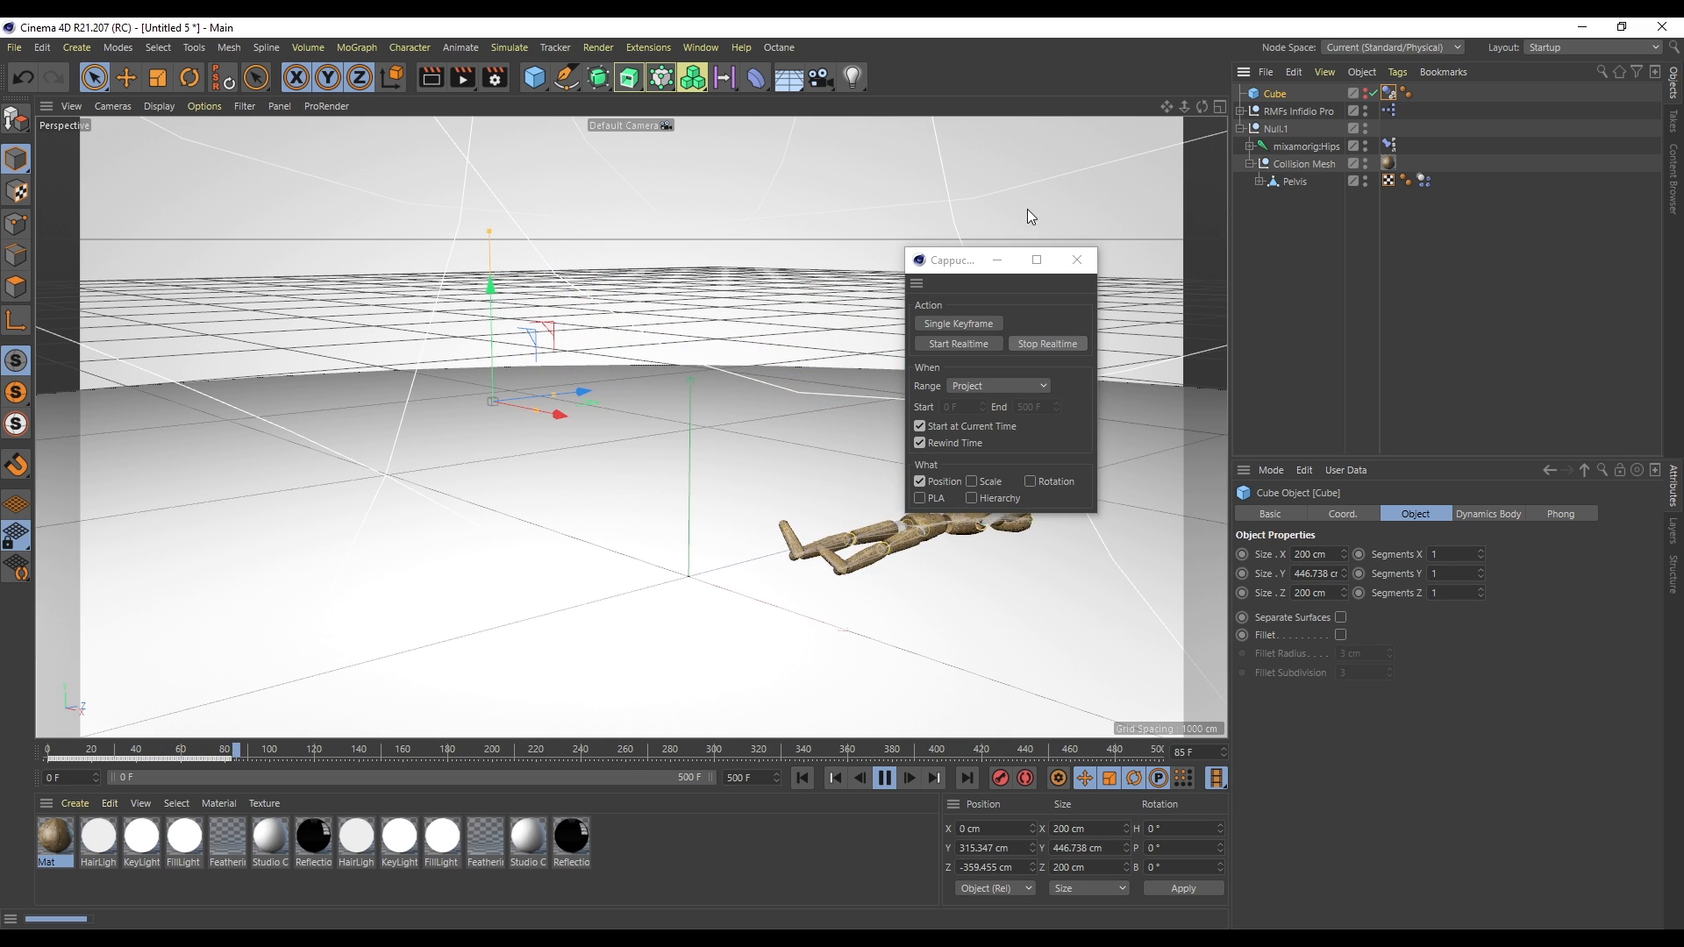
left_click_drag(983, 260, 1350, 243)
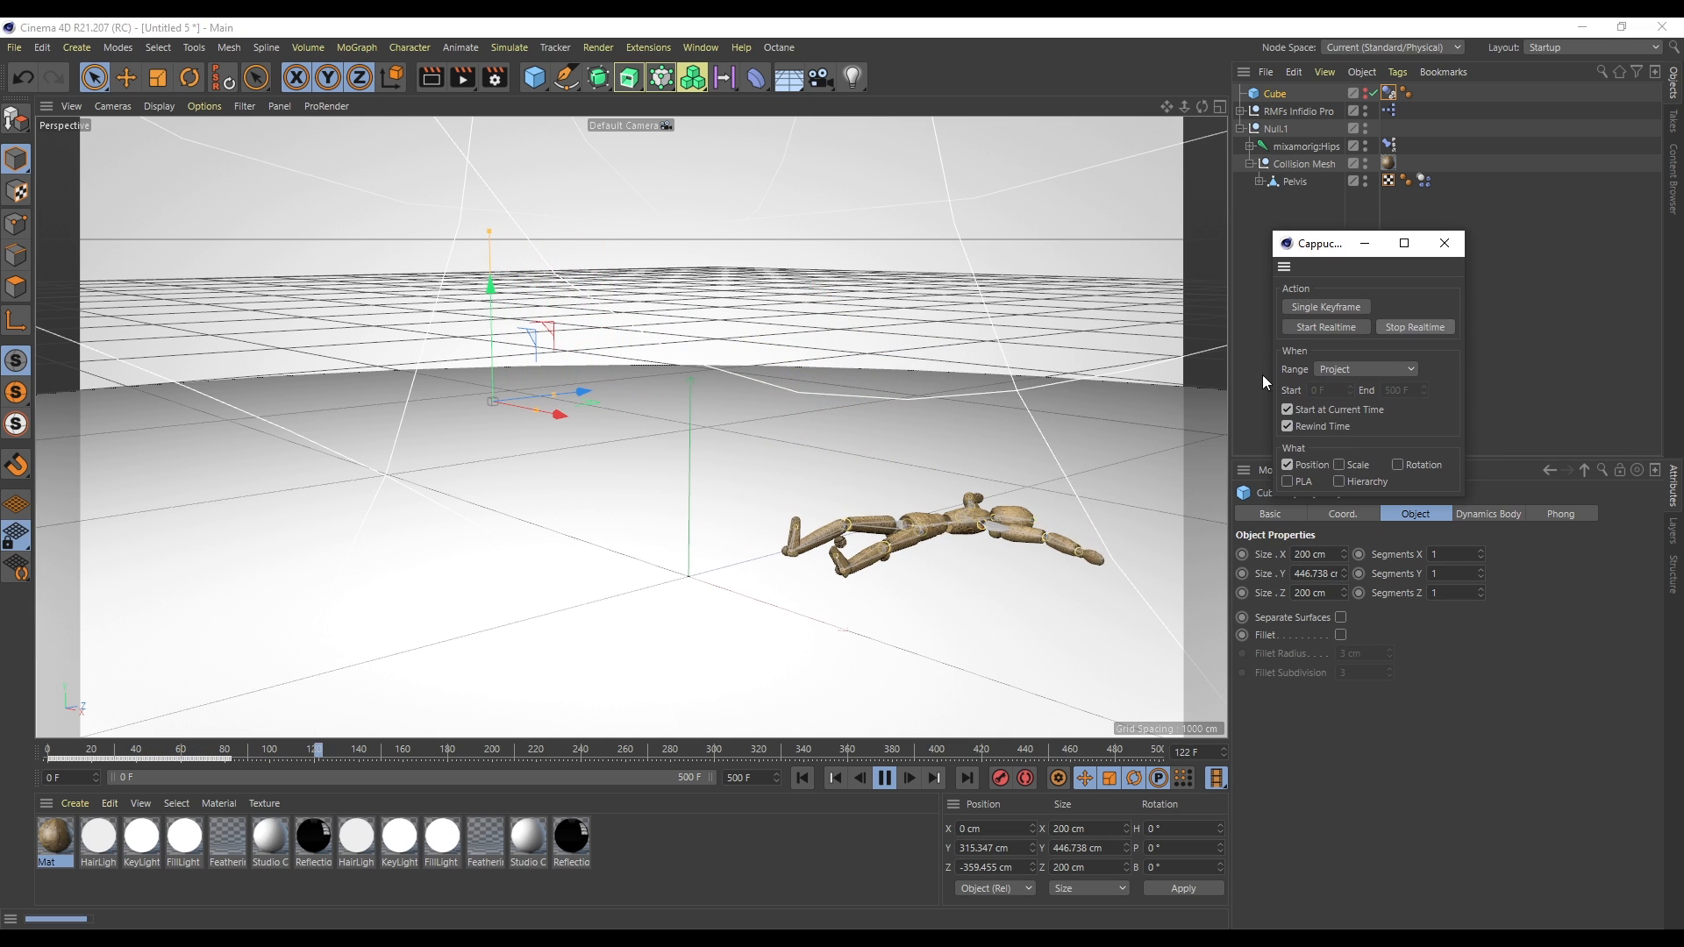
left_click(801, 777)
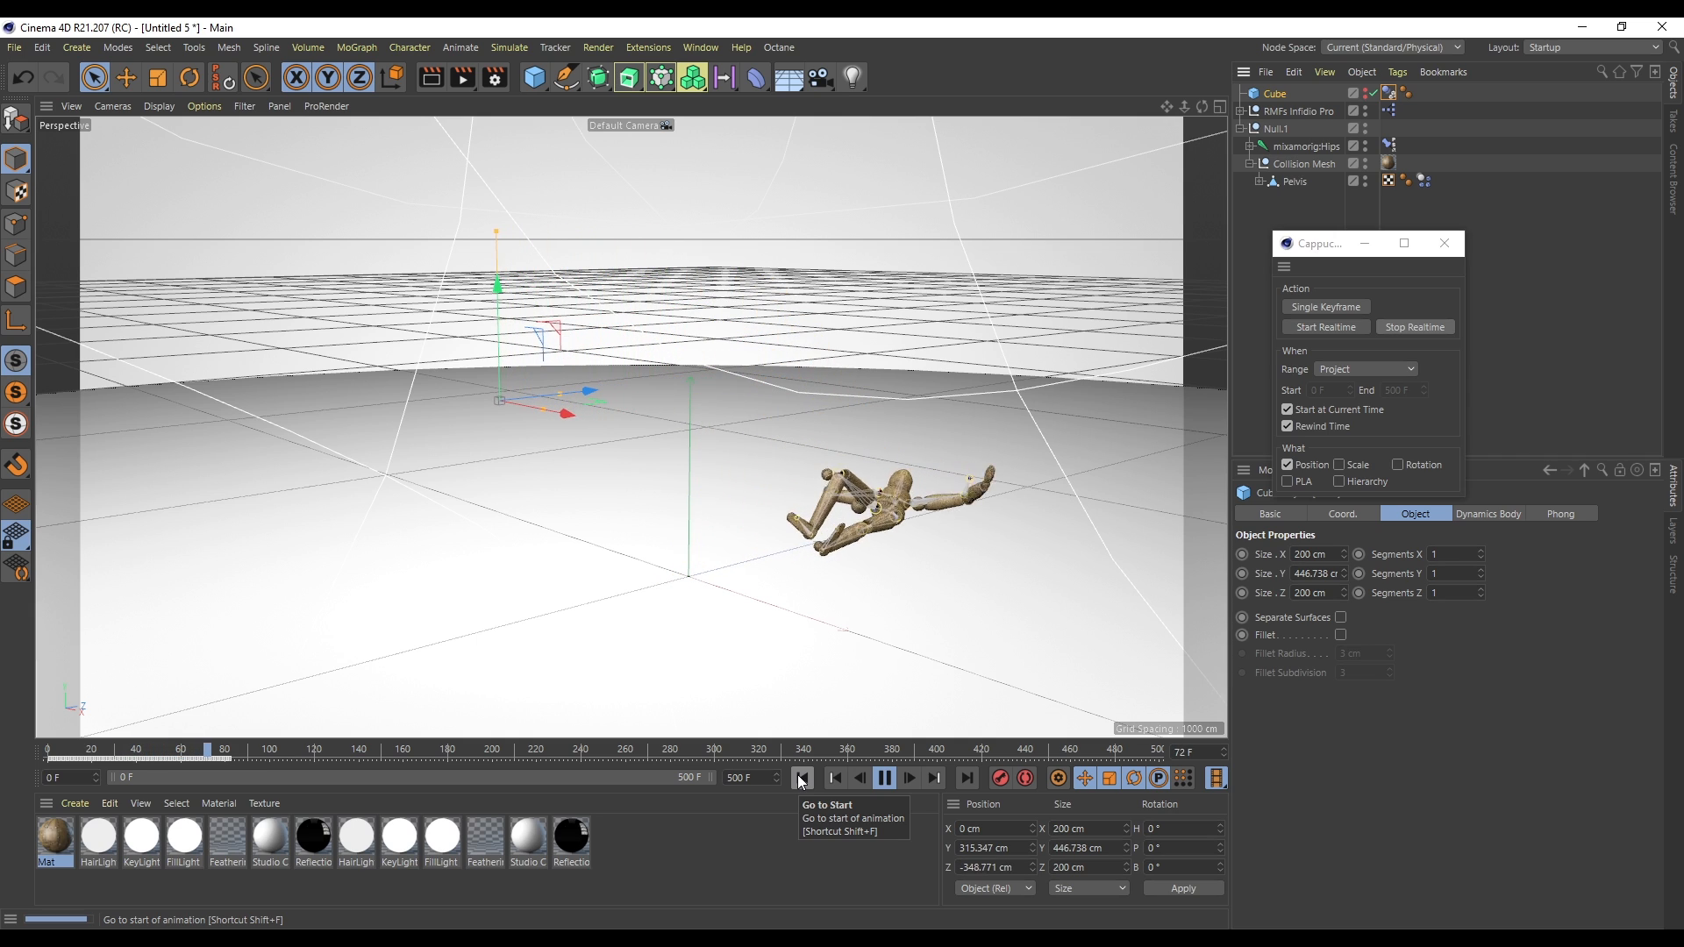
- Stop playback and return the animation to the first frame
left_click(886, 780)
left_click(804, 778)
left_click_drag(1319, 247, 1295, 228)
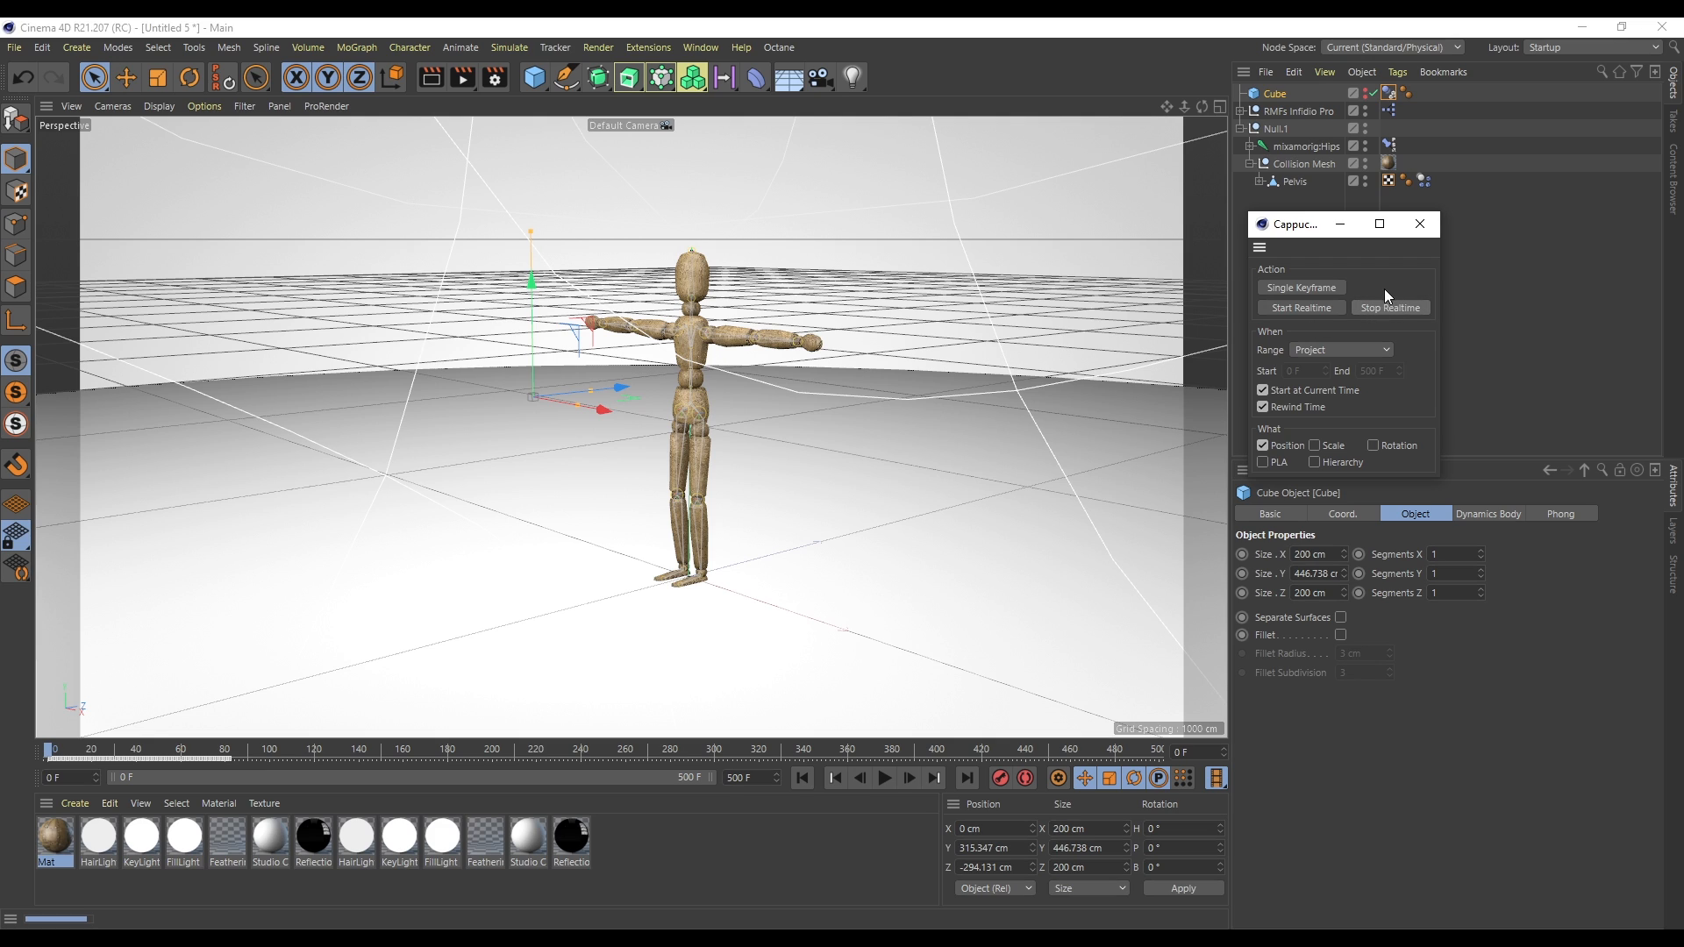
- Delete the recorded cube and close the Cappuccino window
left_click(1277, 94)
key("Delete")
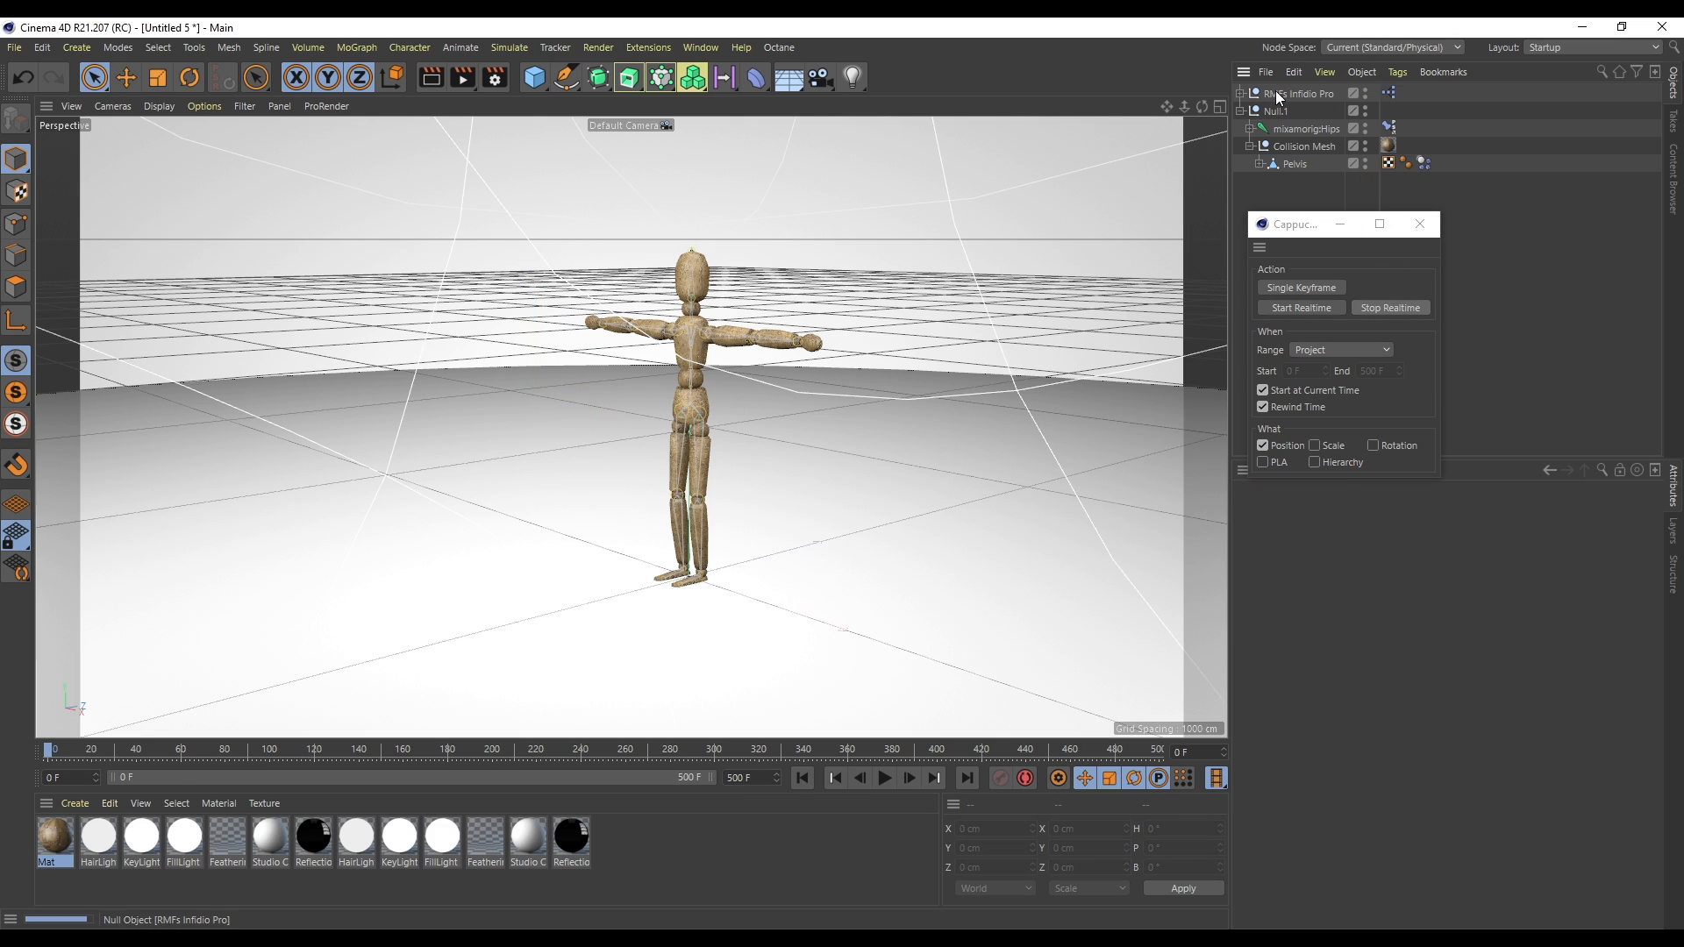
left_click(1420, 223)
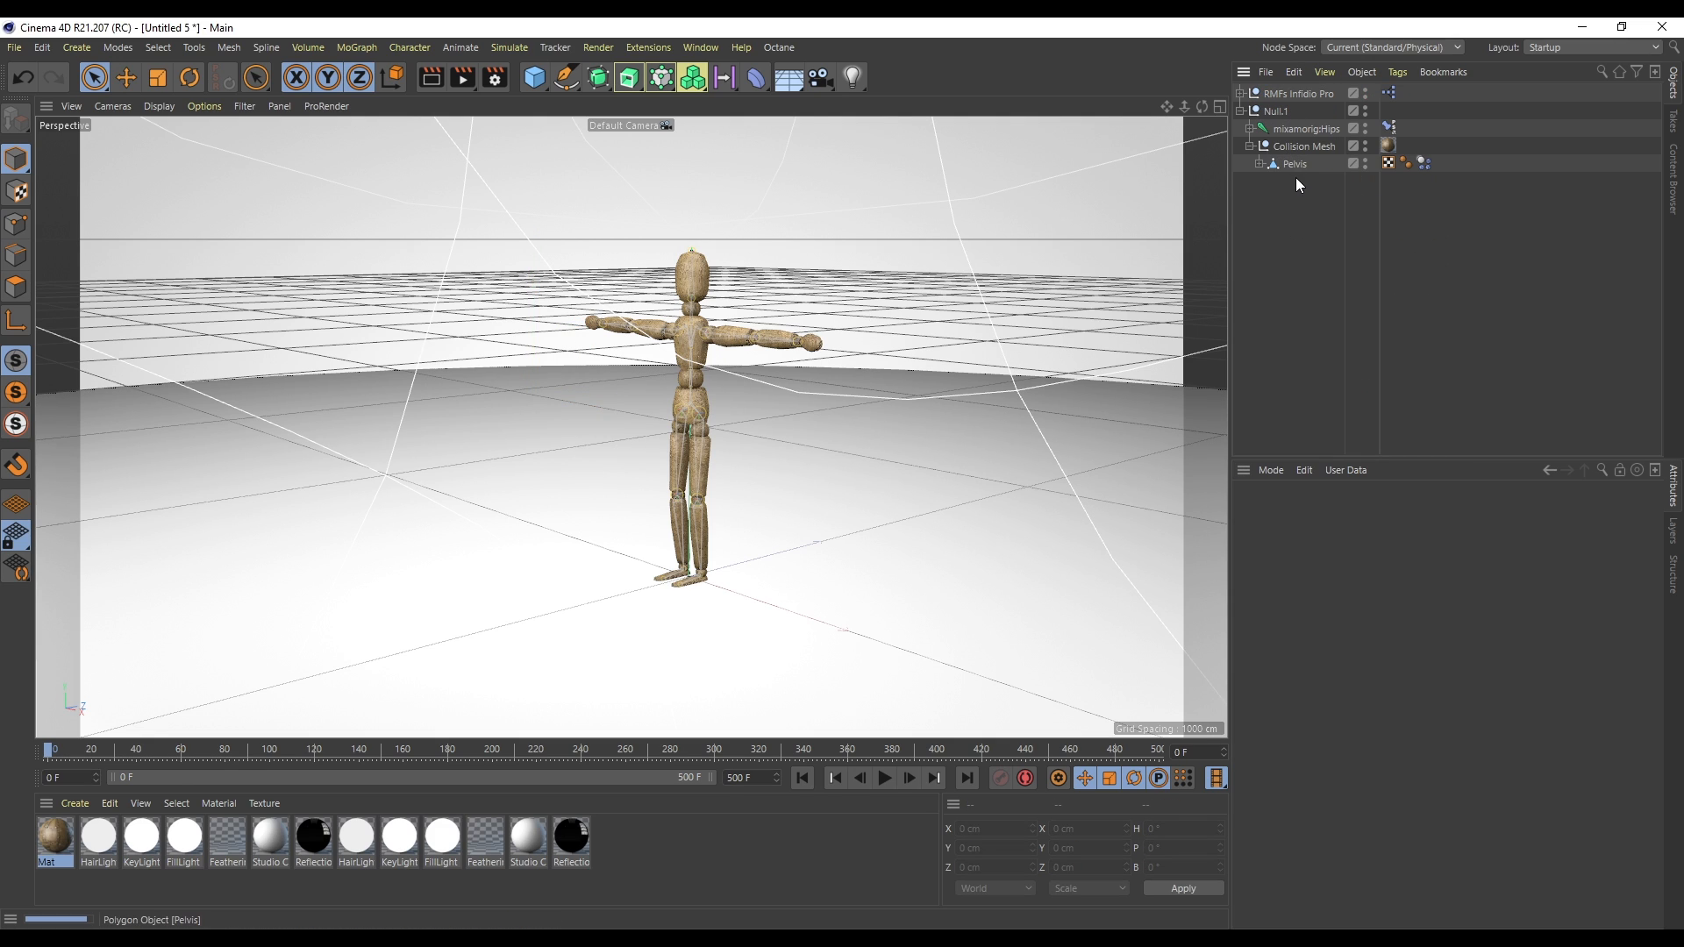
- Create a new cube, raise it above the mannequin and scale it into a tall block about 278 × 601 × 278 cm
left_click_drag(530, 81, 693, 105)
left_click_drag(695, 497, 693, 79)
left_click_drag(1184, 106, 1122, 144)
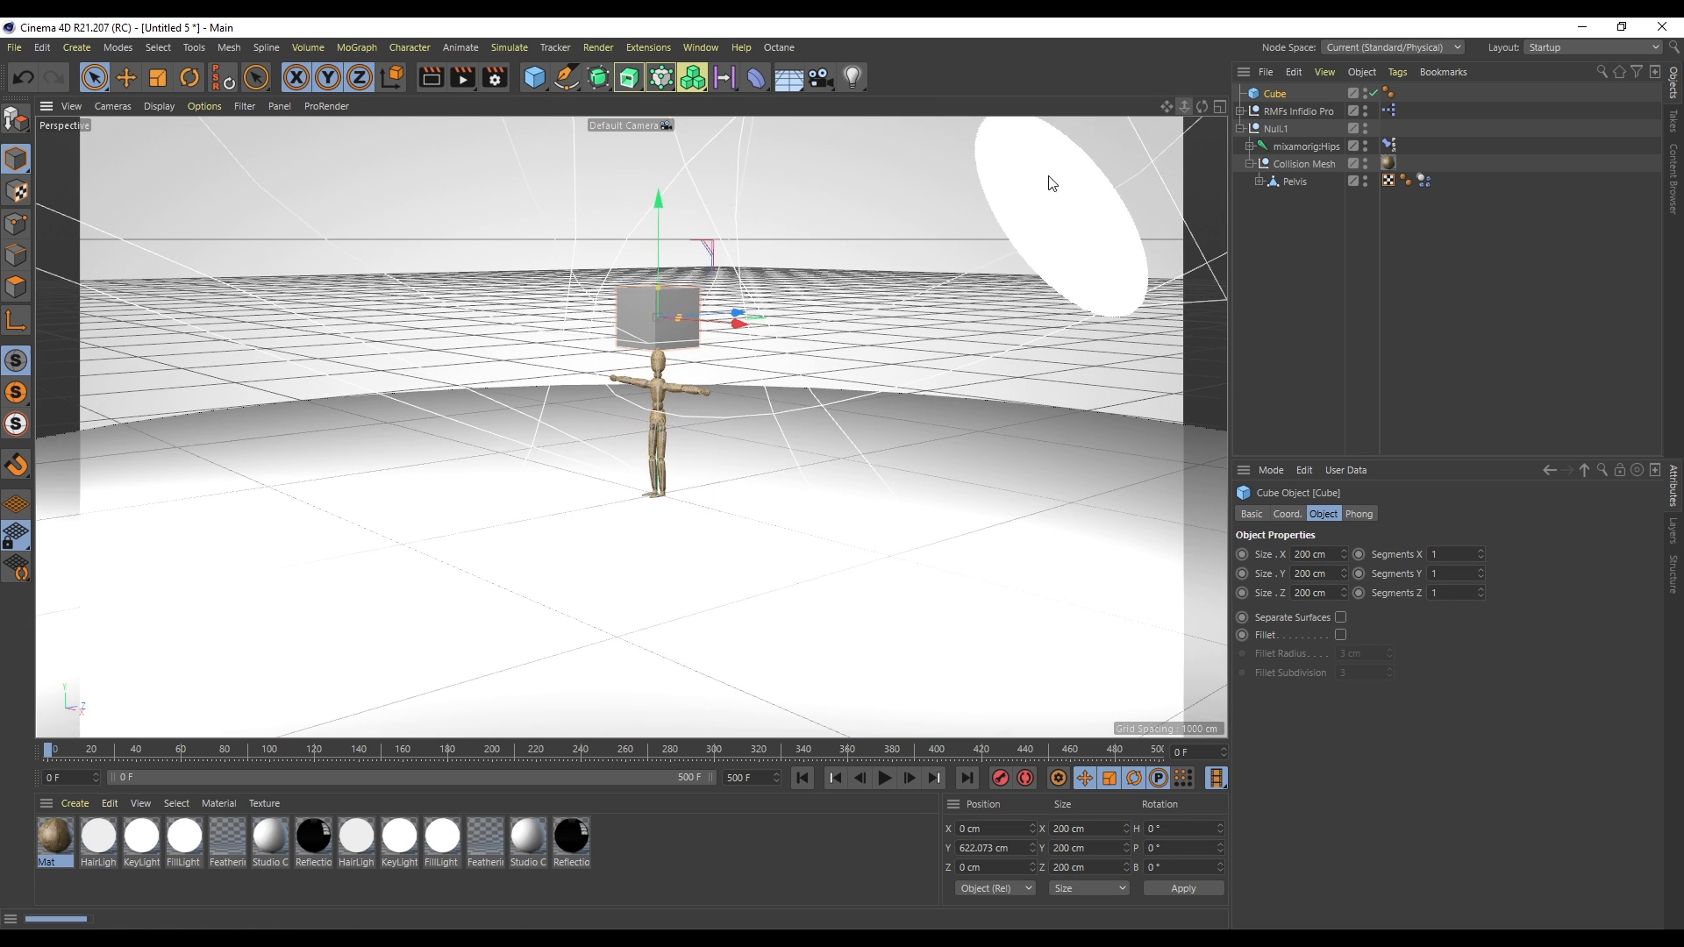
key("t")
left_click_drag(684, 474, 745, 468)
left_click_drag(660, 275, 660, 123)
key("space")
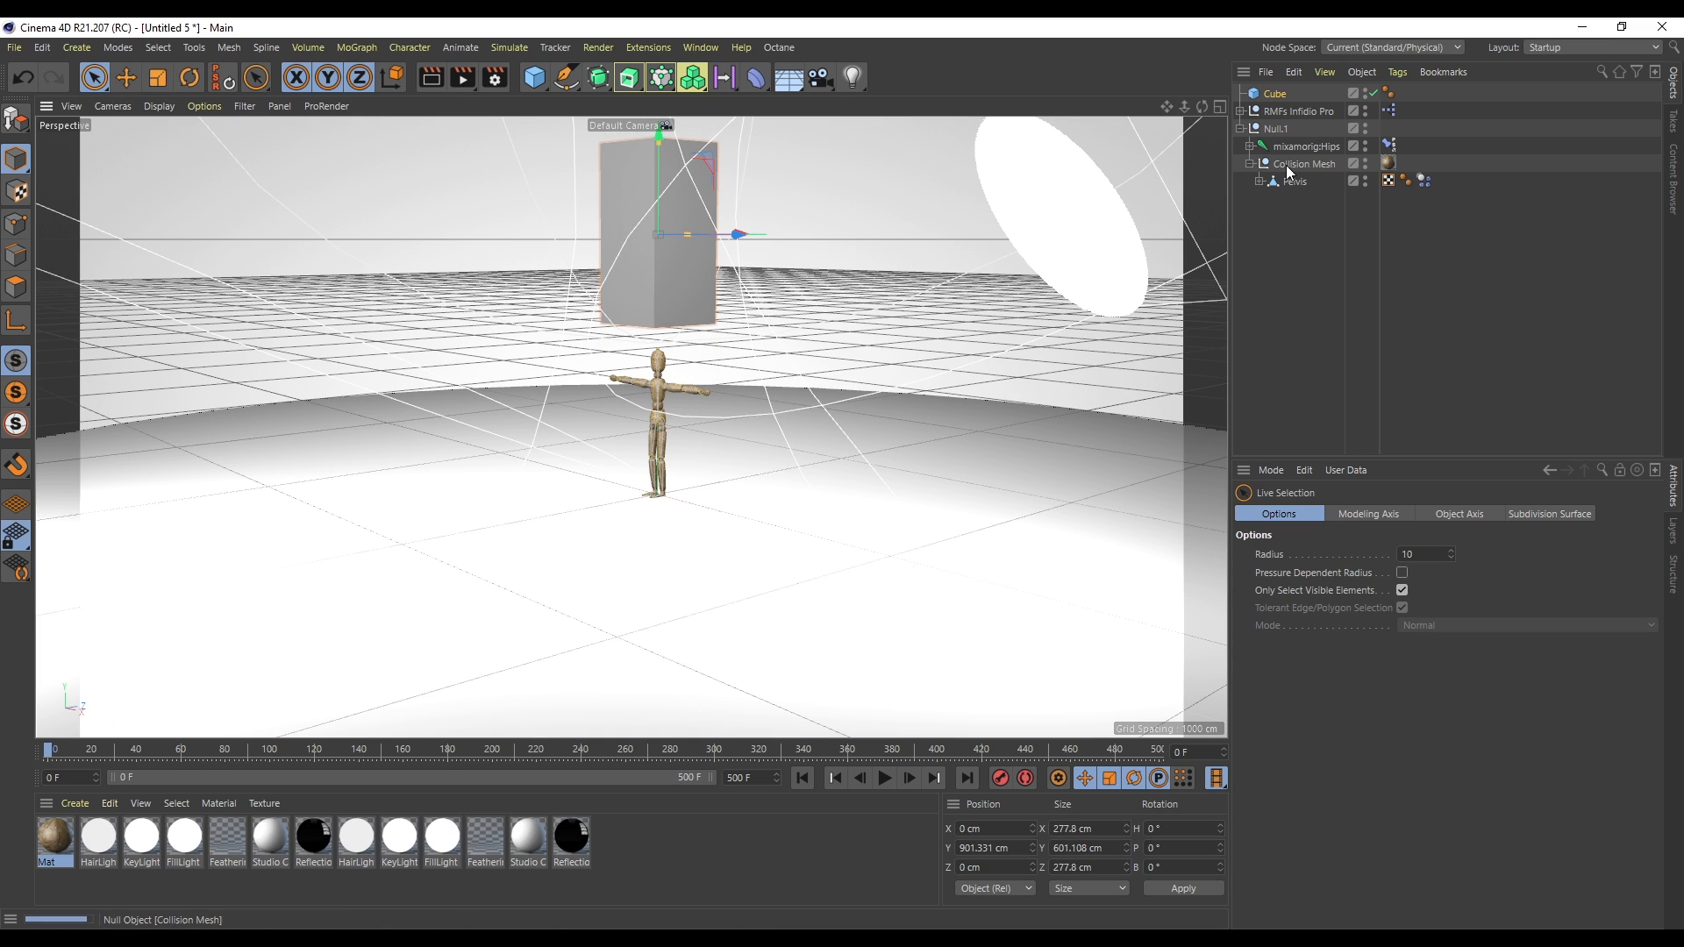
- Add a dynamics body tag to the new cube and set its Dynamic mode to Ghost
right_click(1286, 93)
mouse_move(1367, 314)
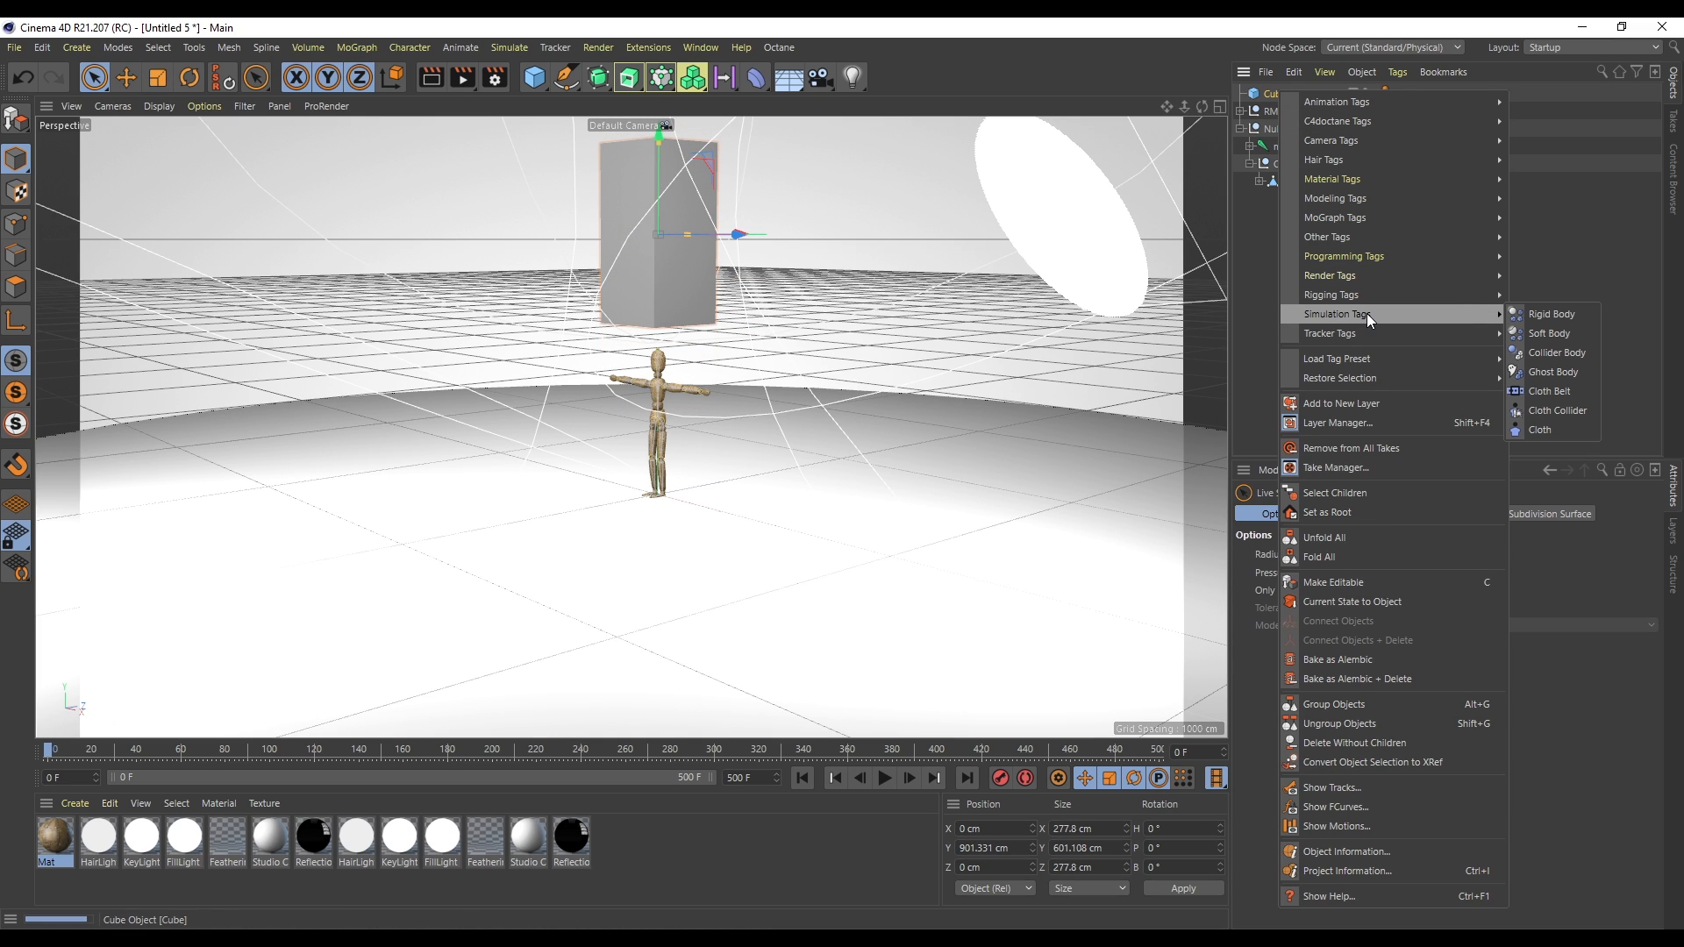
left_click(1534, 371)
left_click(1321, 571)
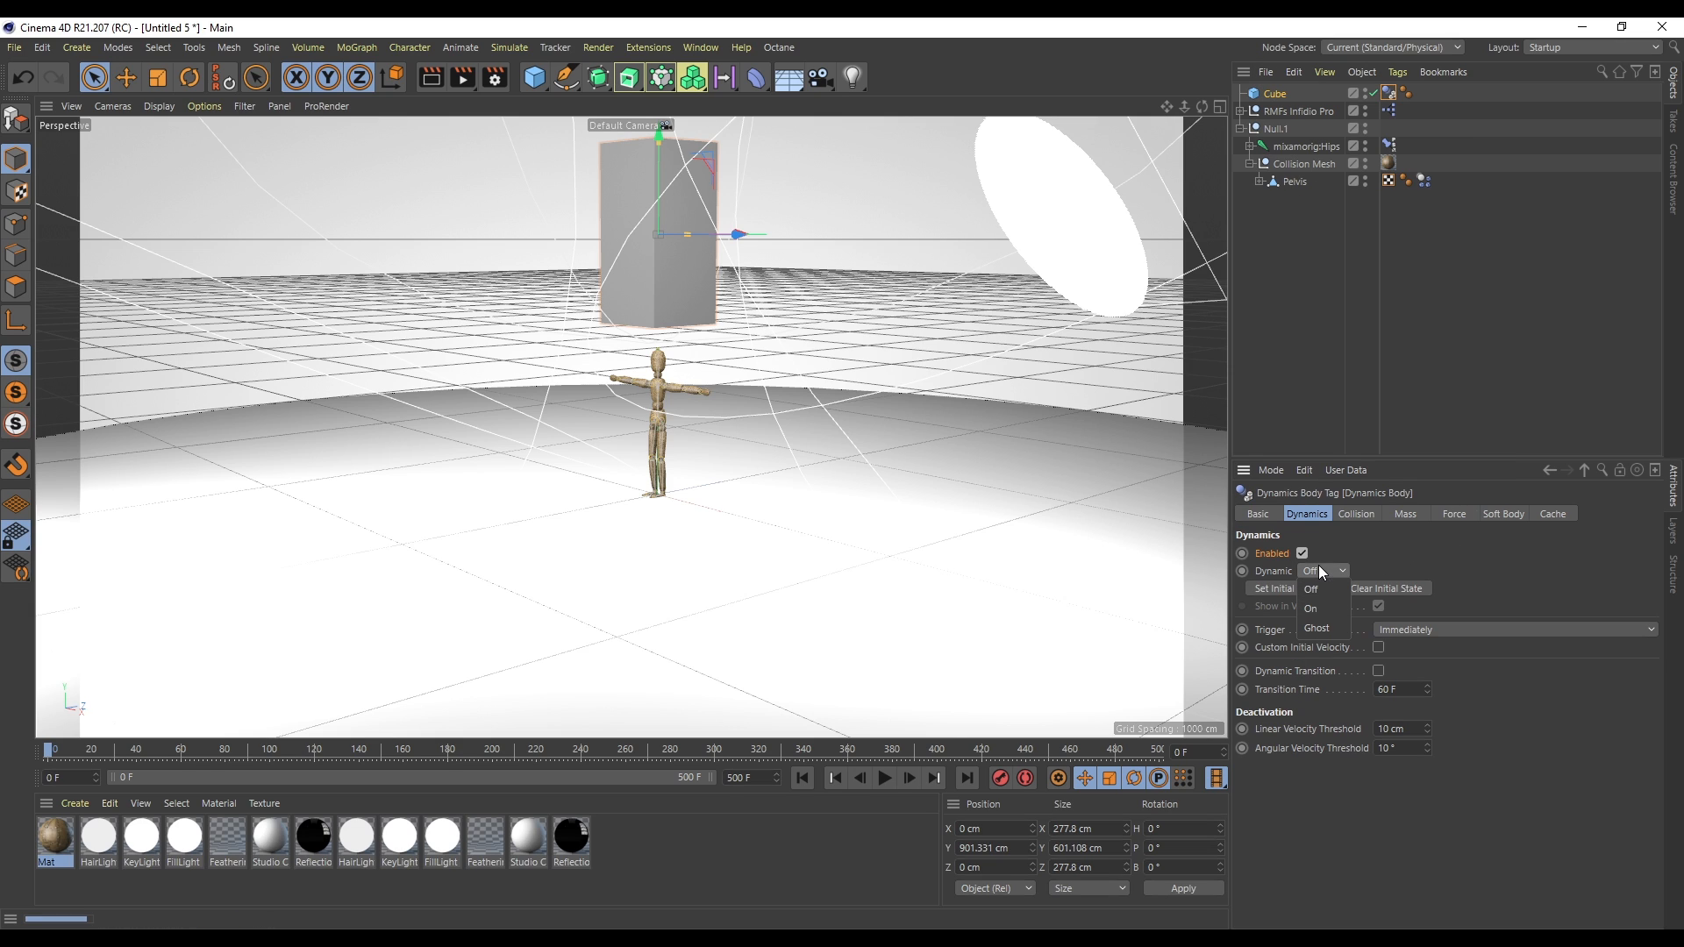
left_click(1324, 630)
- Play the simulation while dragging the cube down onto the mannequin, then return to the start
left_click(885, 779)
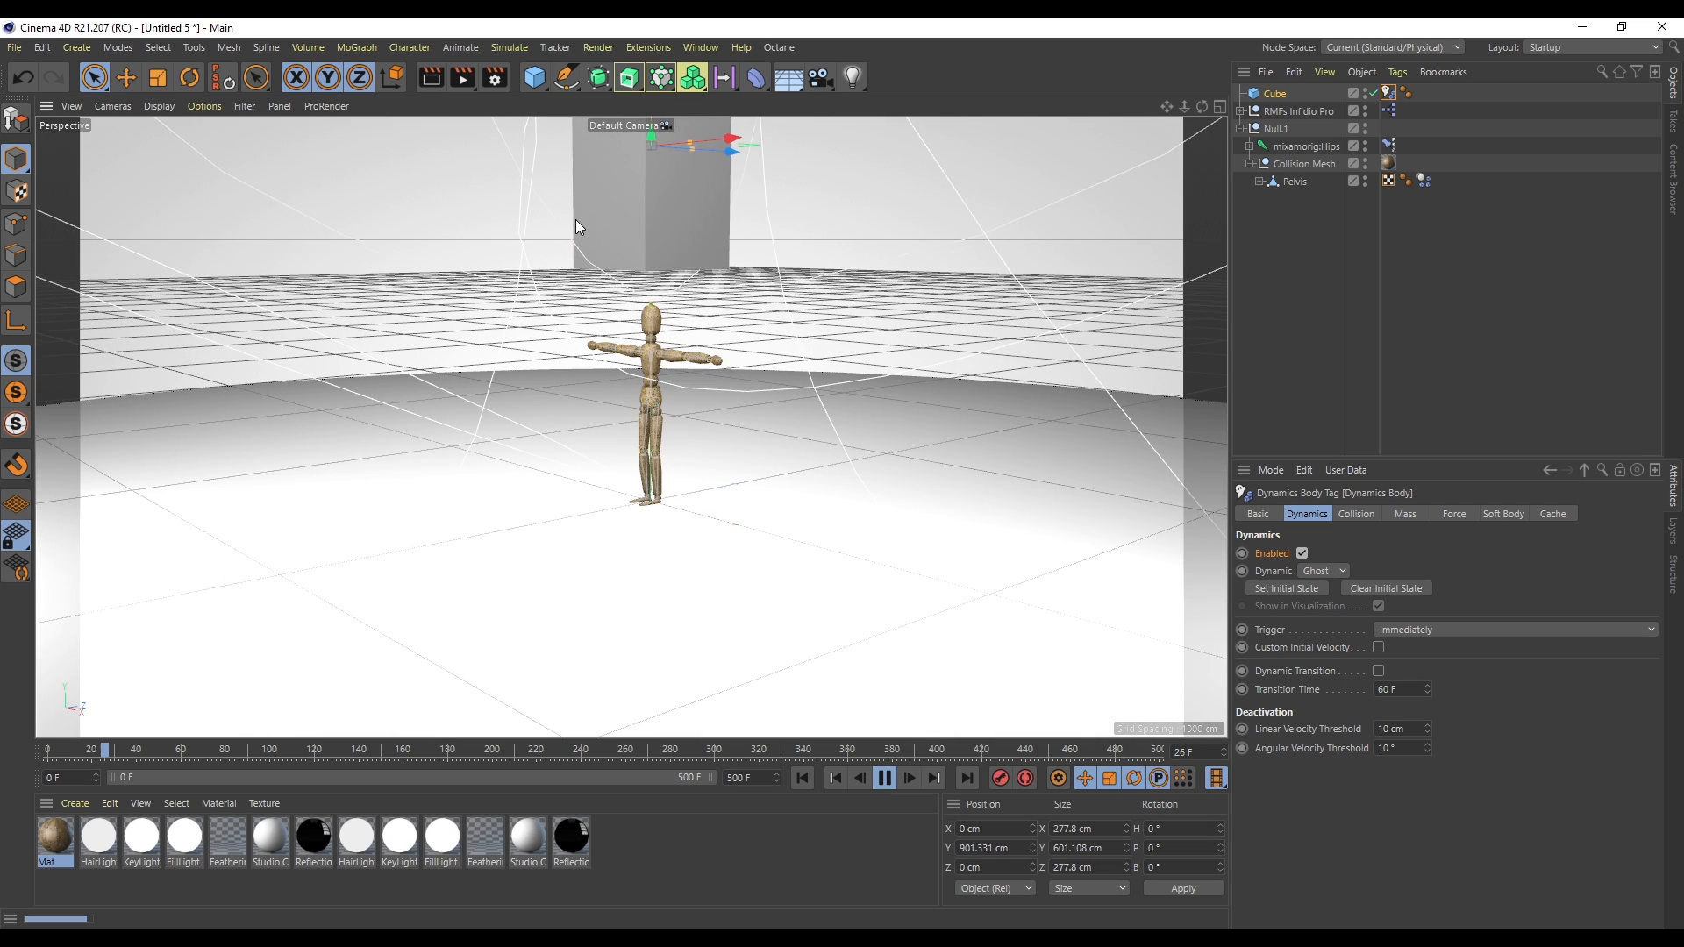
left_click_drag(714, 130, 717, 183)
left_click(884, 779)
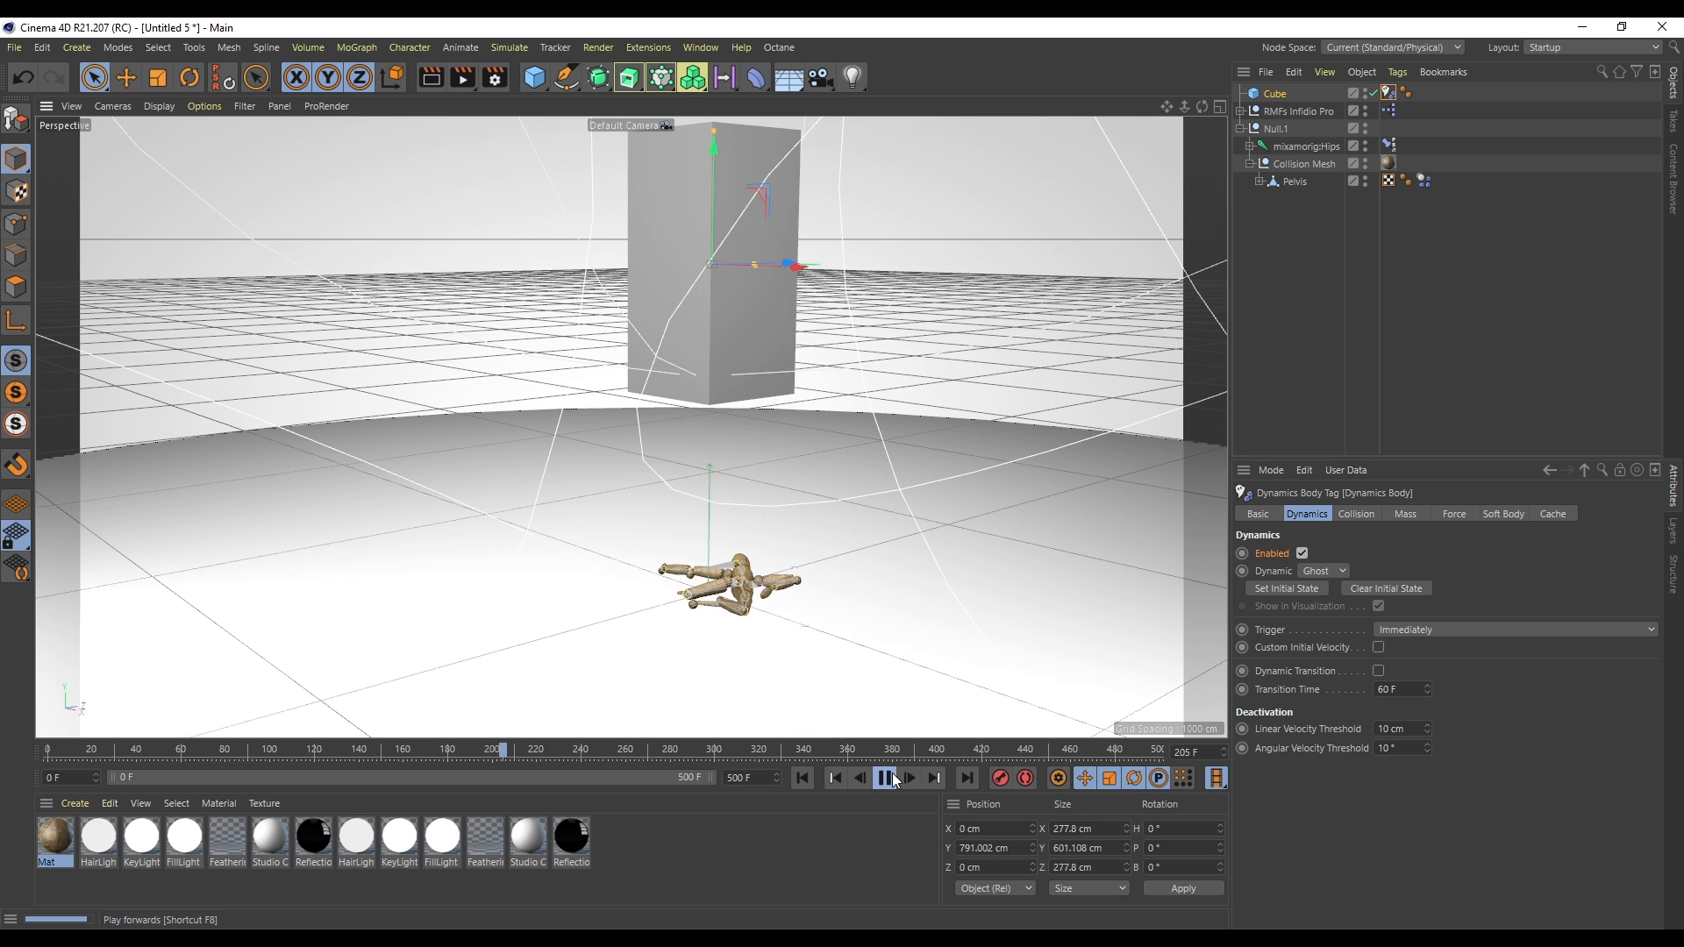
left_click(802, 778)
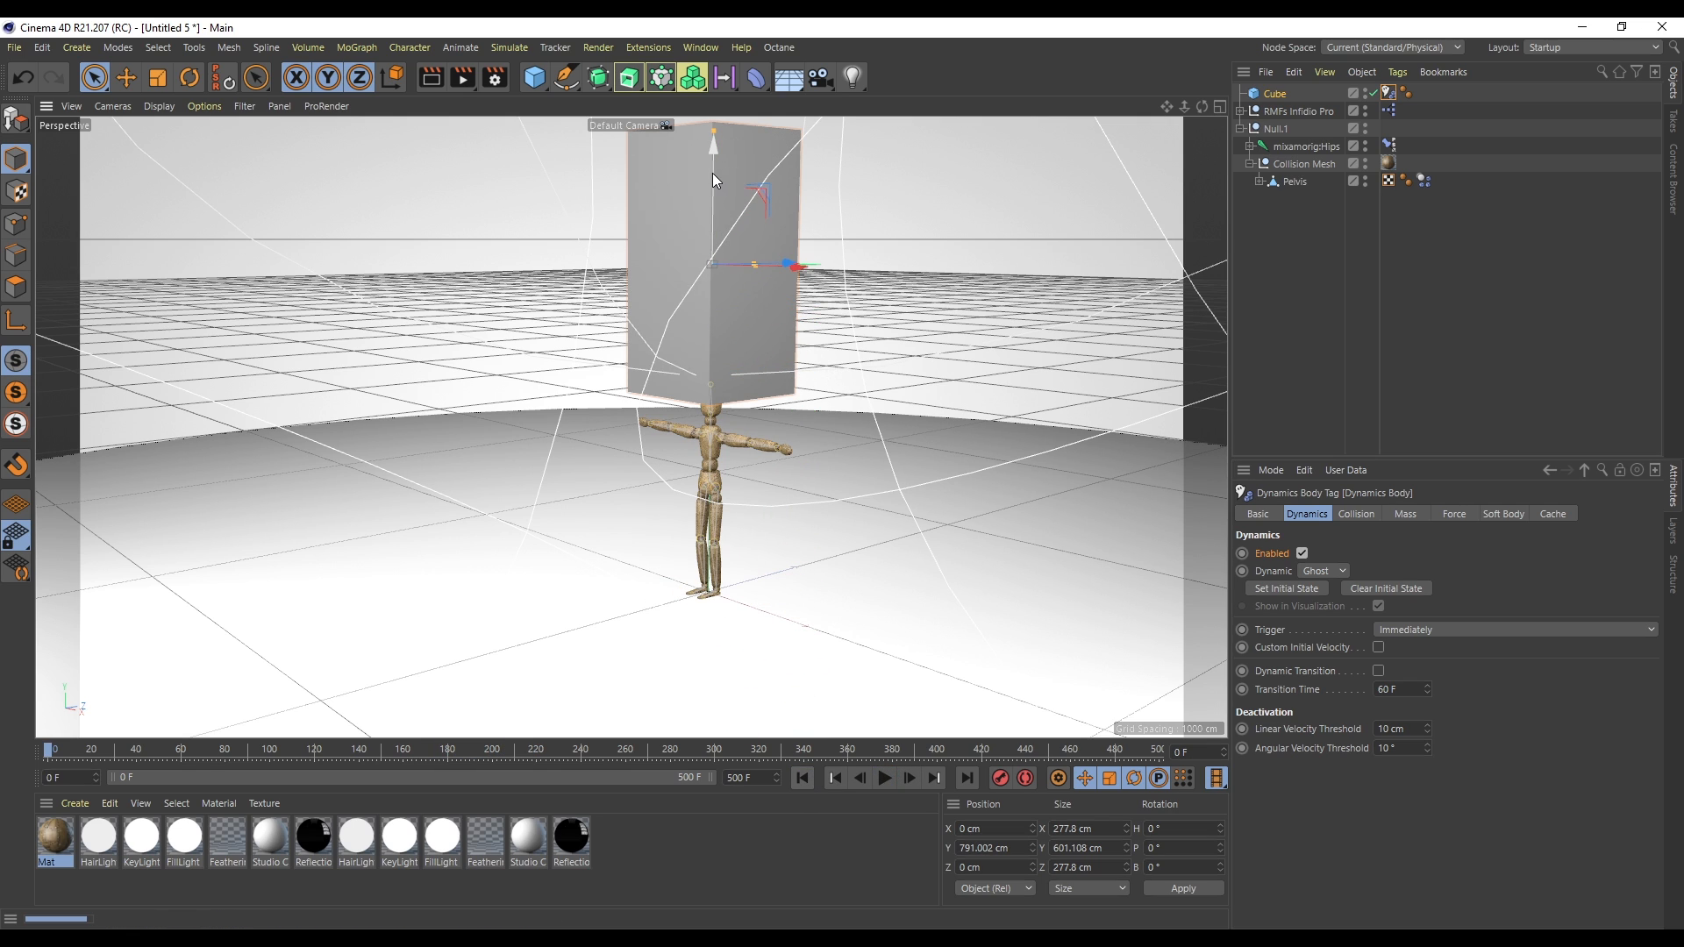
- Lower the cube onto the mannequin's head, replay the simulation and rewind it
left_click_drag(724, 263, 746, 448)
left_click(885, 778)
left_click(884, 778)
left_click(802, 779)
- Scale the cube up to about 403 × 873 × 403 cm around the mannequin
key("t")
left_click_drag(834, 575, 1088, 527)
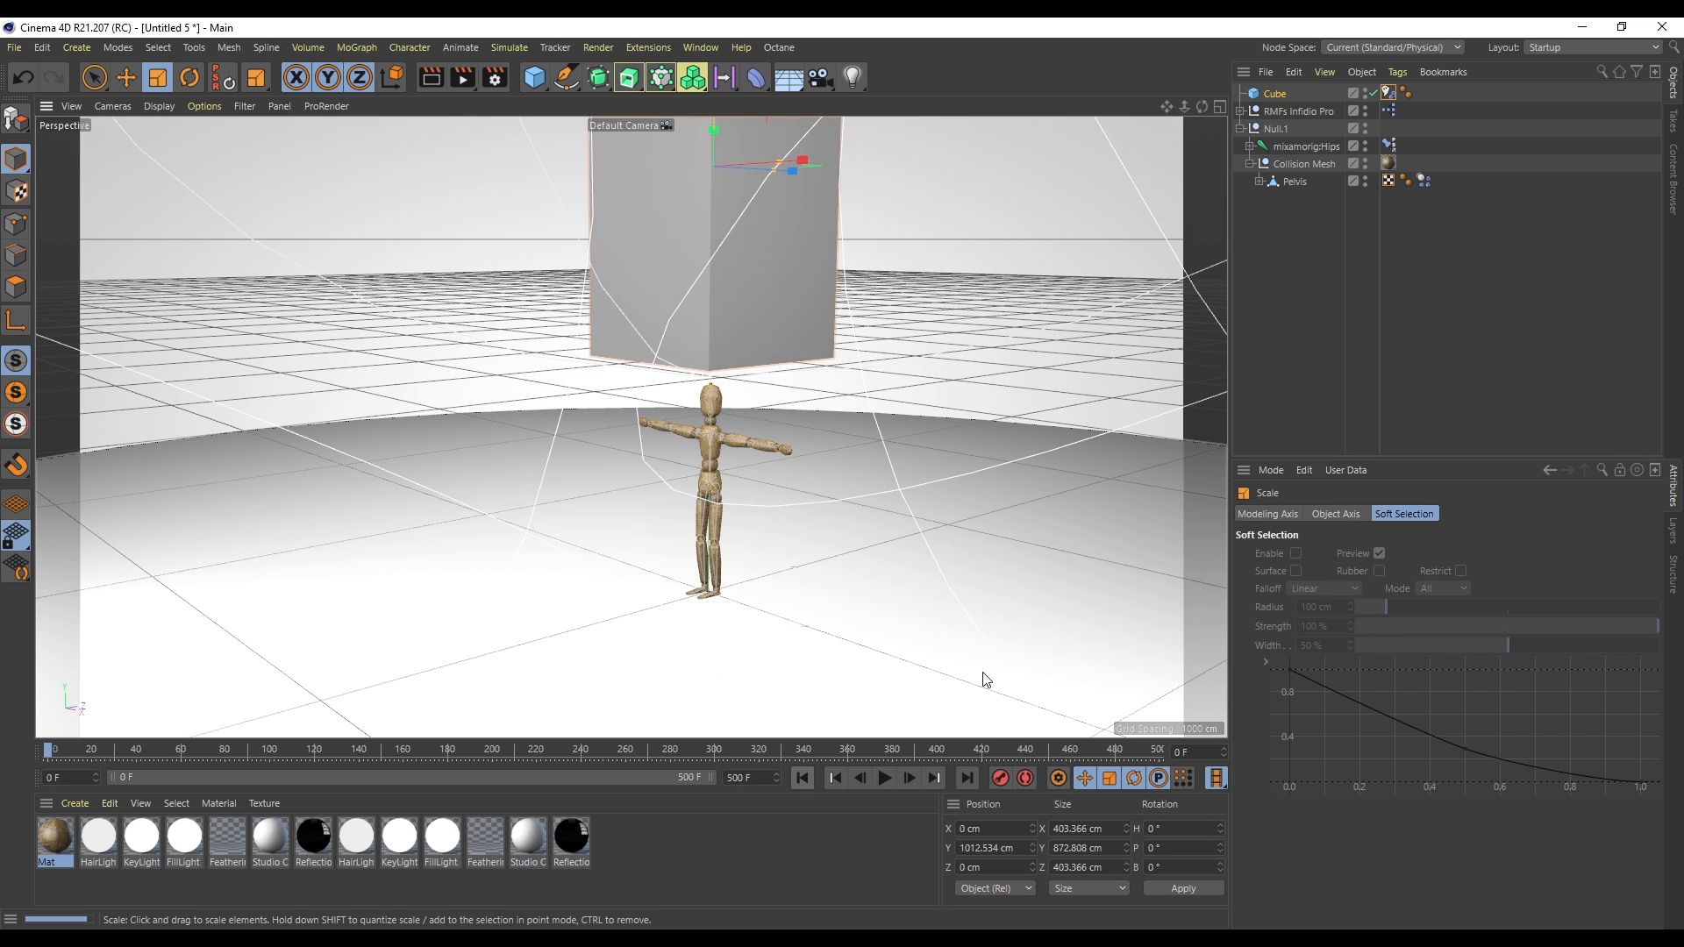
left_click(890, 775)
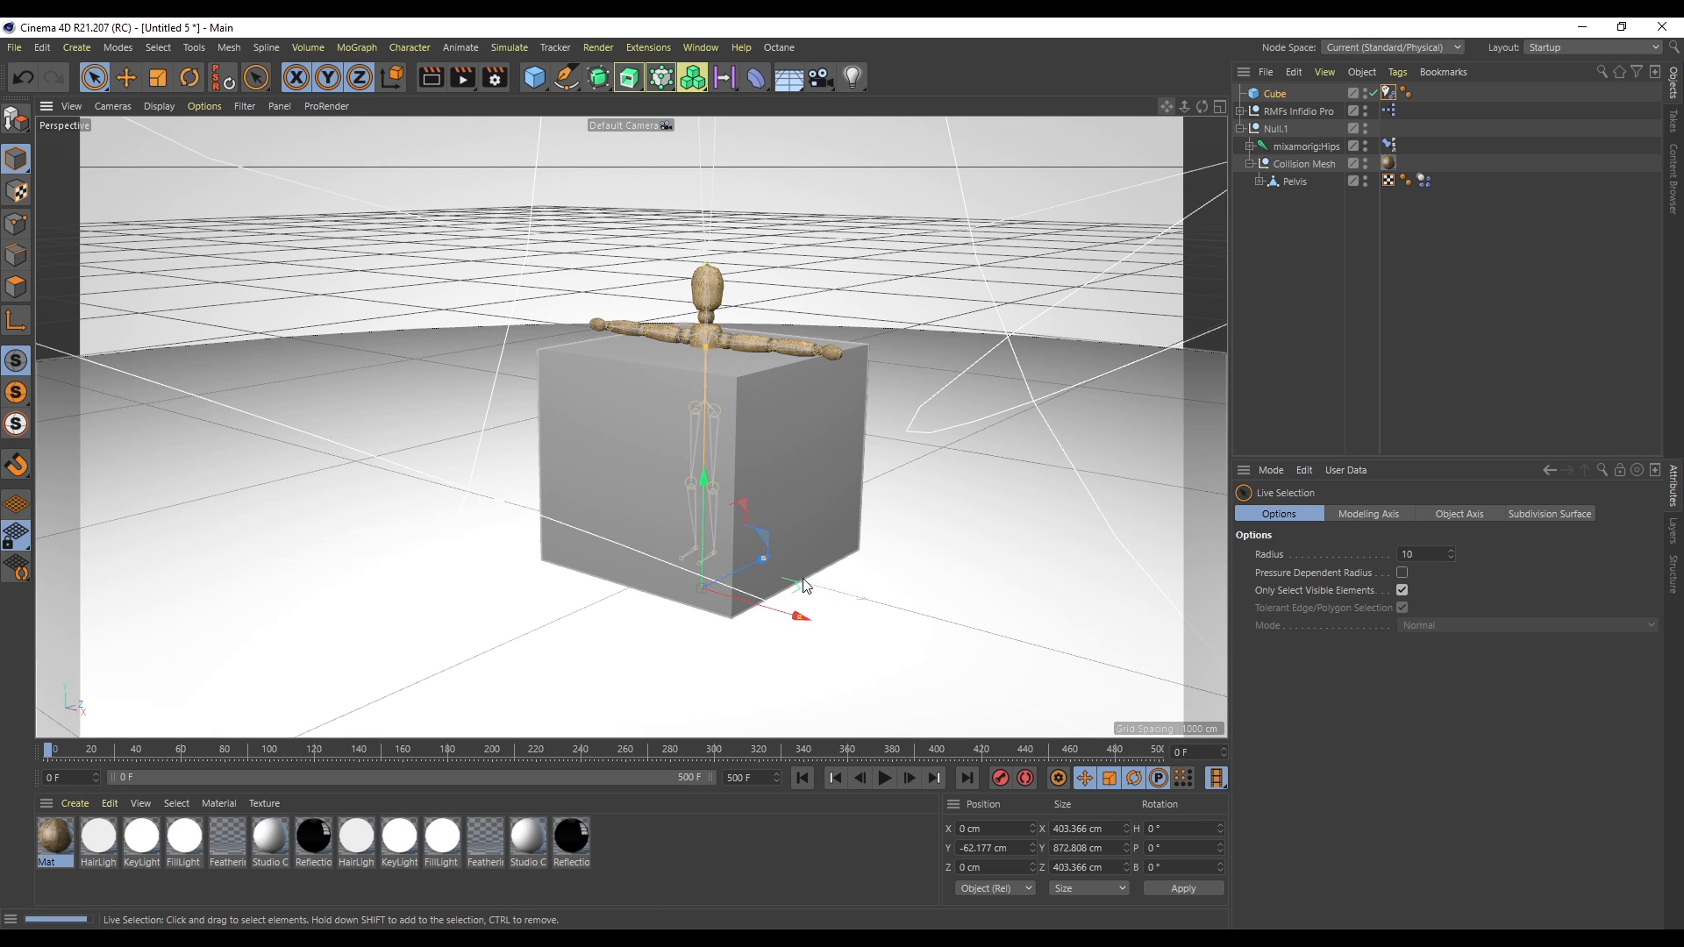
key("t")
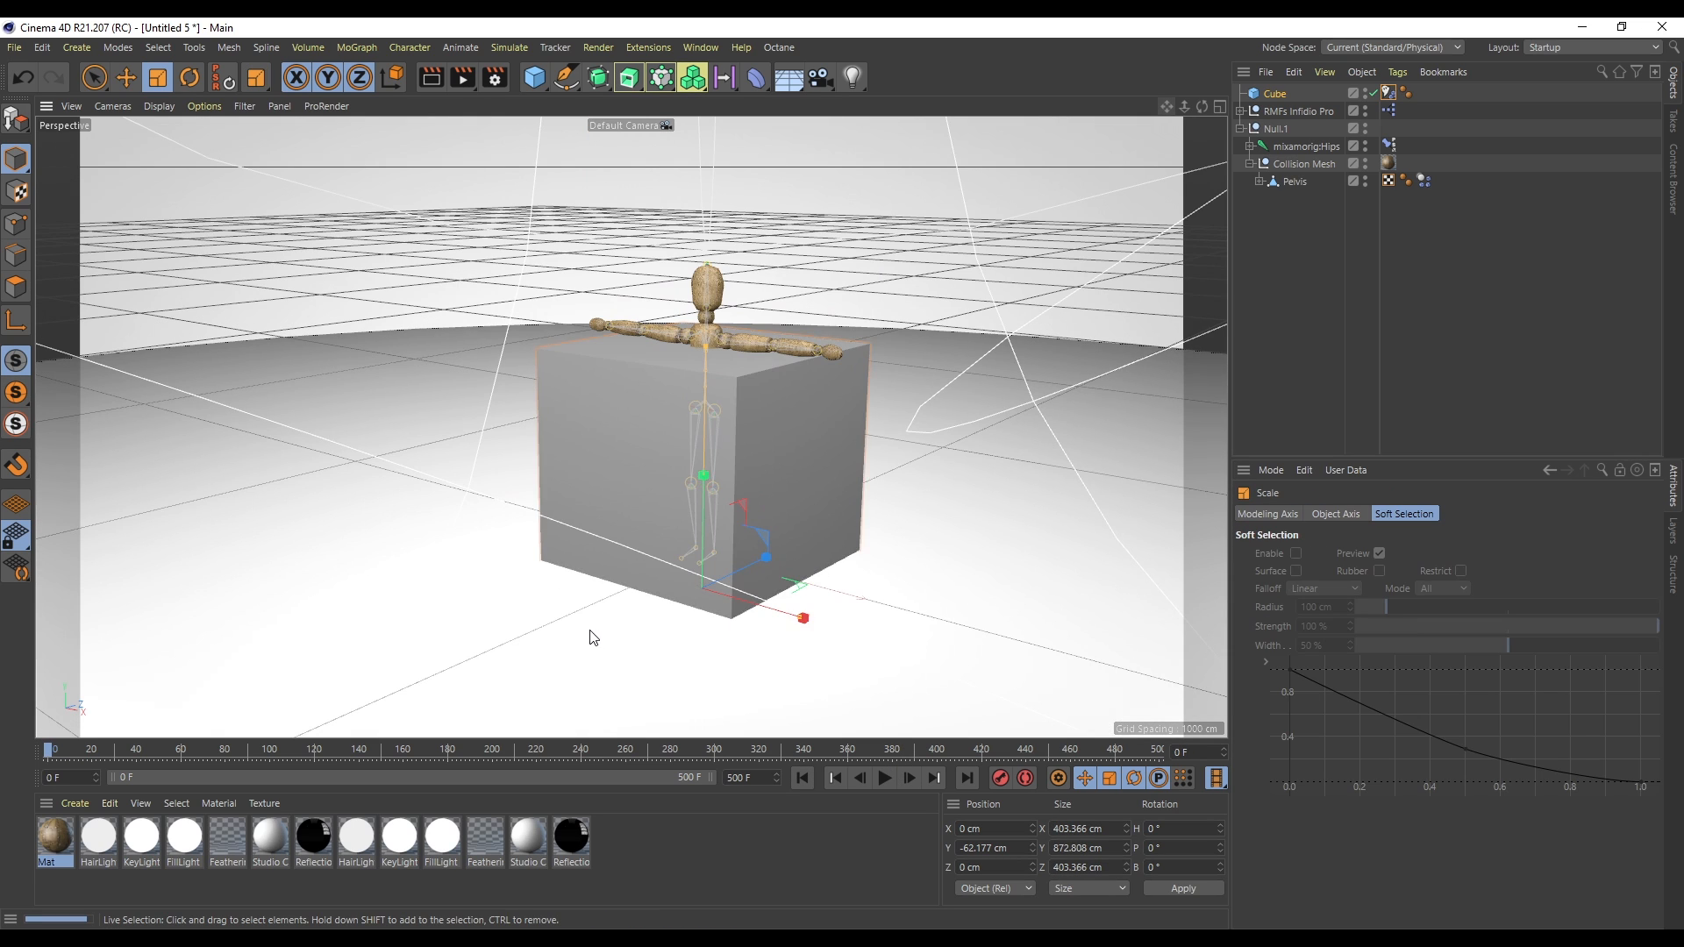
- Enlarge the cube to about 614 × 1329 × 614 cm, raise it above the mannequin and start playback
left_click_drag(590, 633, 977, 556)
left_click_drag(705, 431, 748, 41)
left_click(884, 778)
- Drag the enlarged cube down through the mannequin during playback, then replay the simulation from the start
left_click_drag(1184, 107, 1065, 112)
left_click_drag(663, 151, 639, 662)
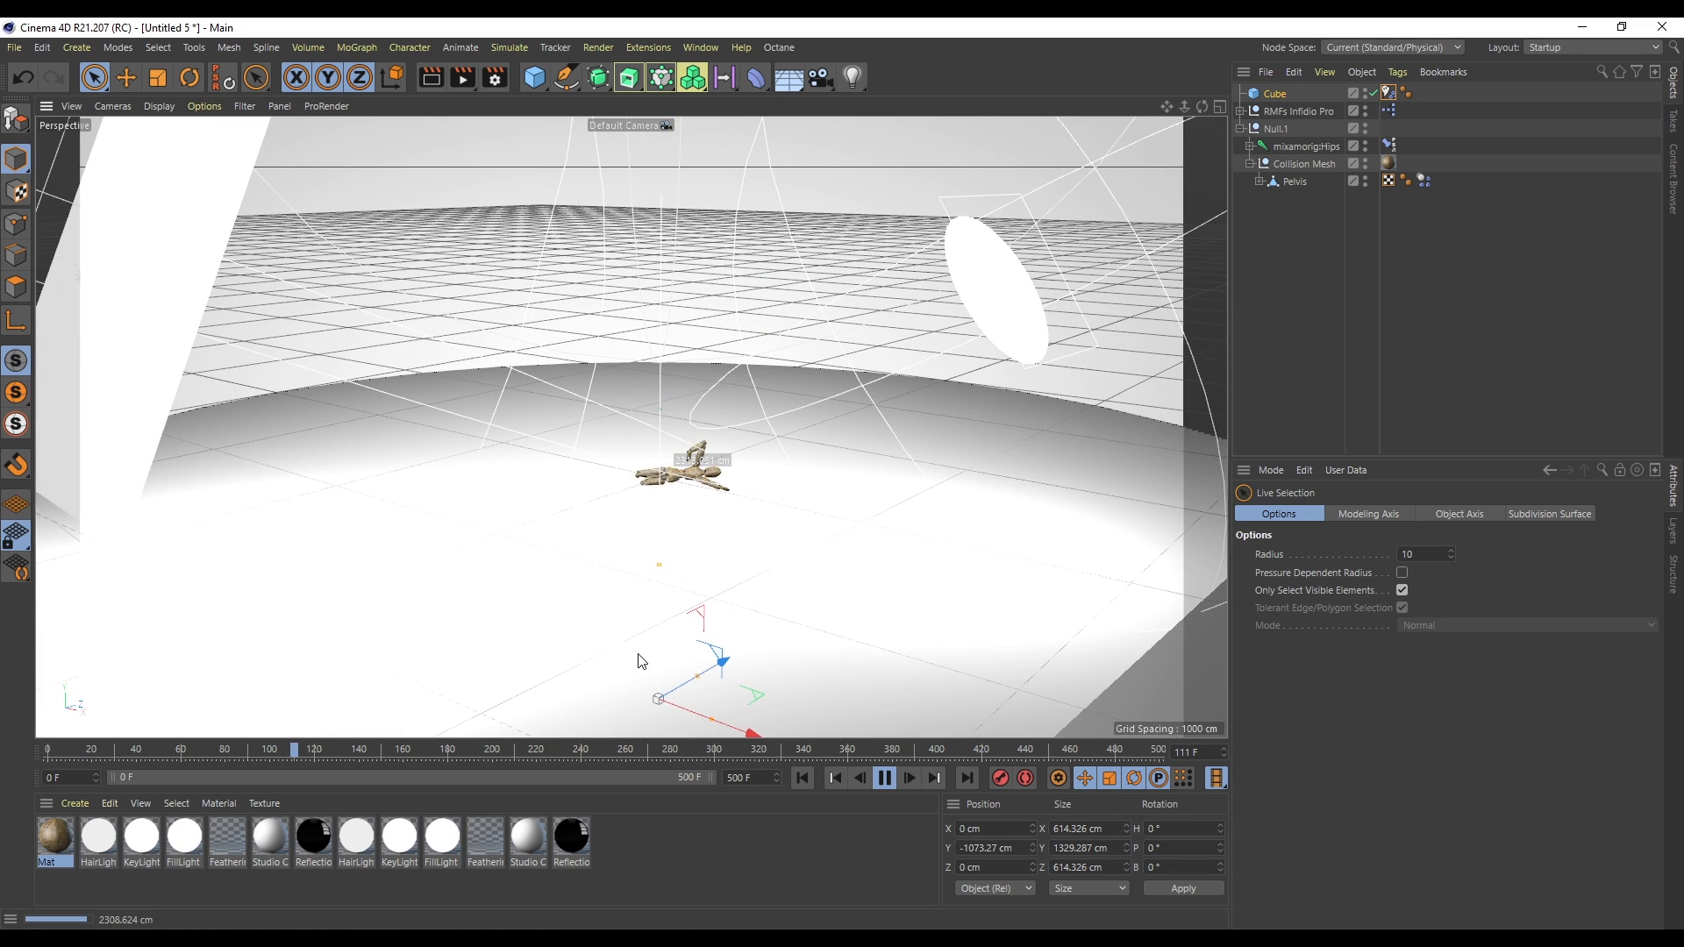
left_click(884, 778)
left_click(803, 778)
left_click(884, 778)
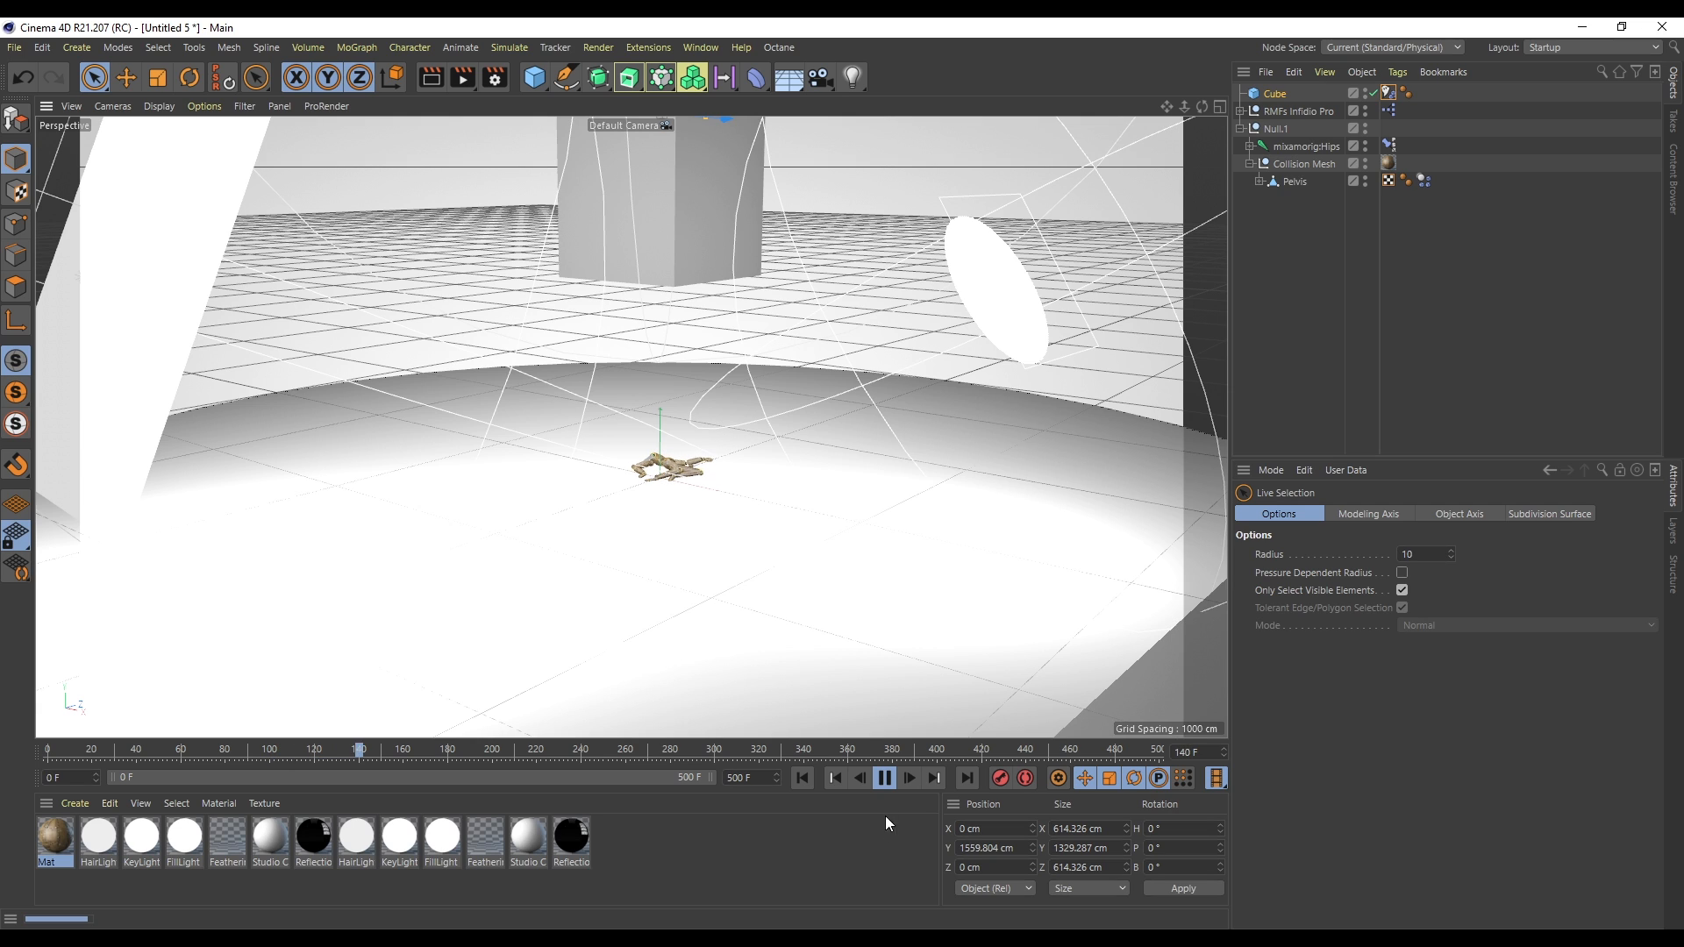
left_click(884, 778)
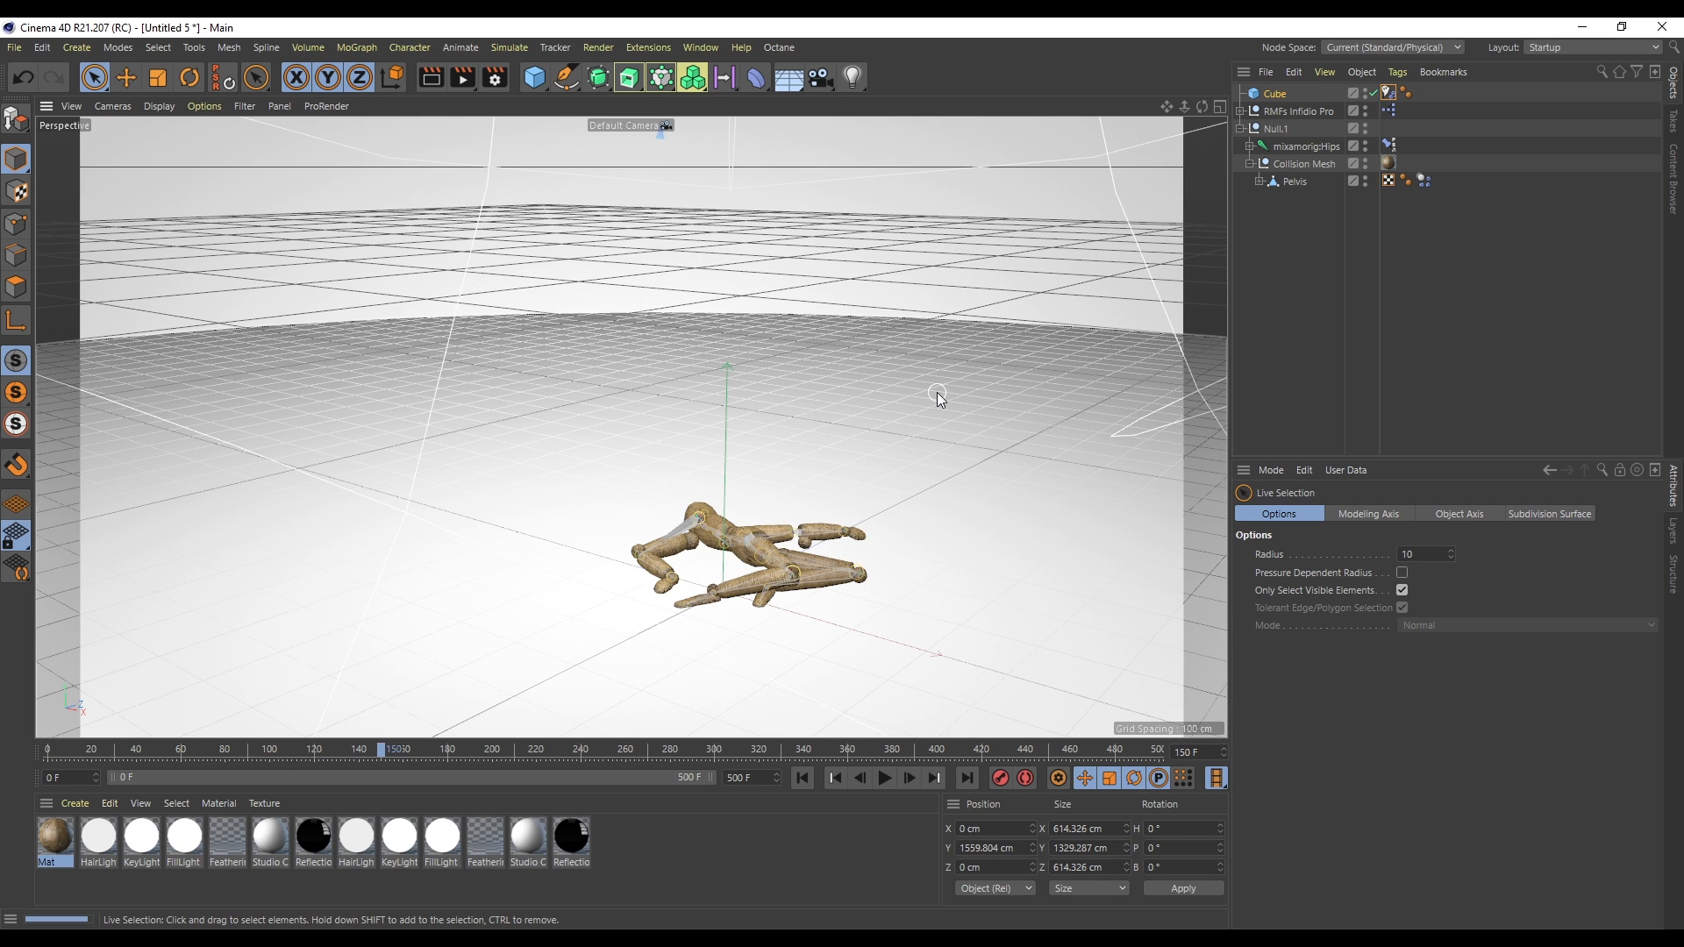
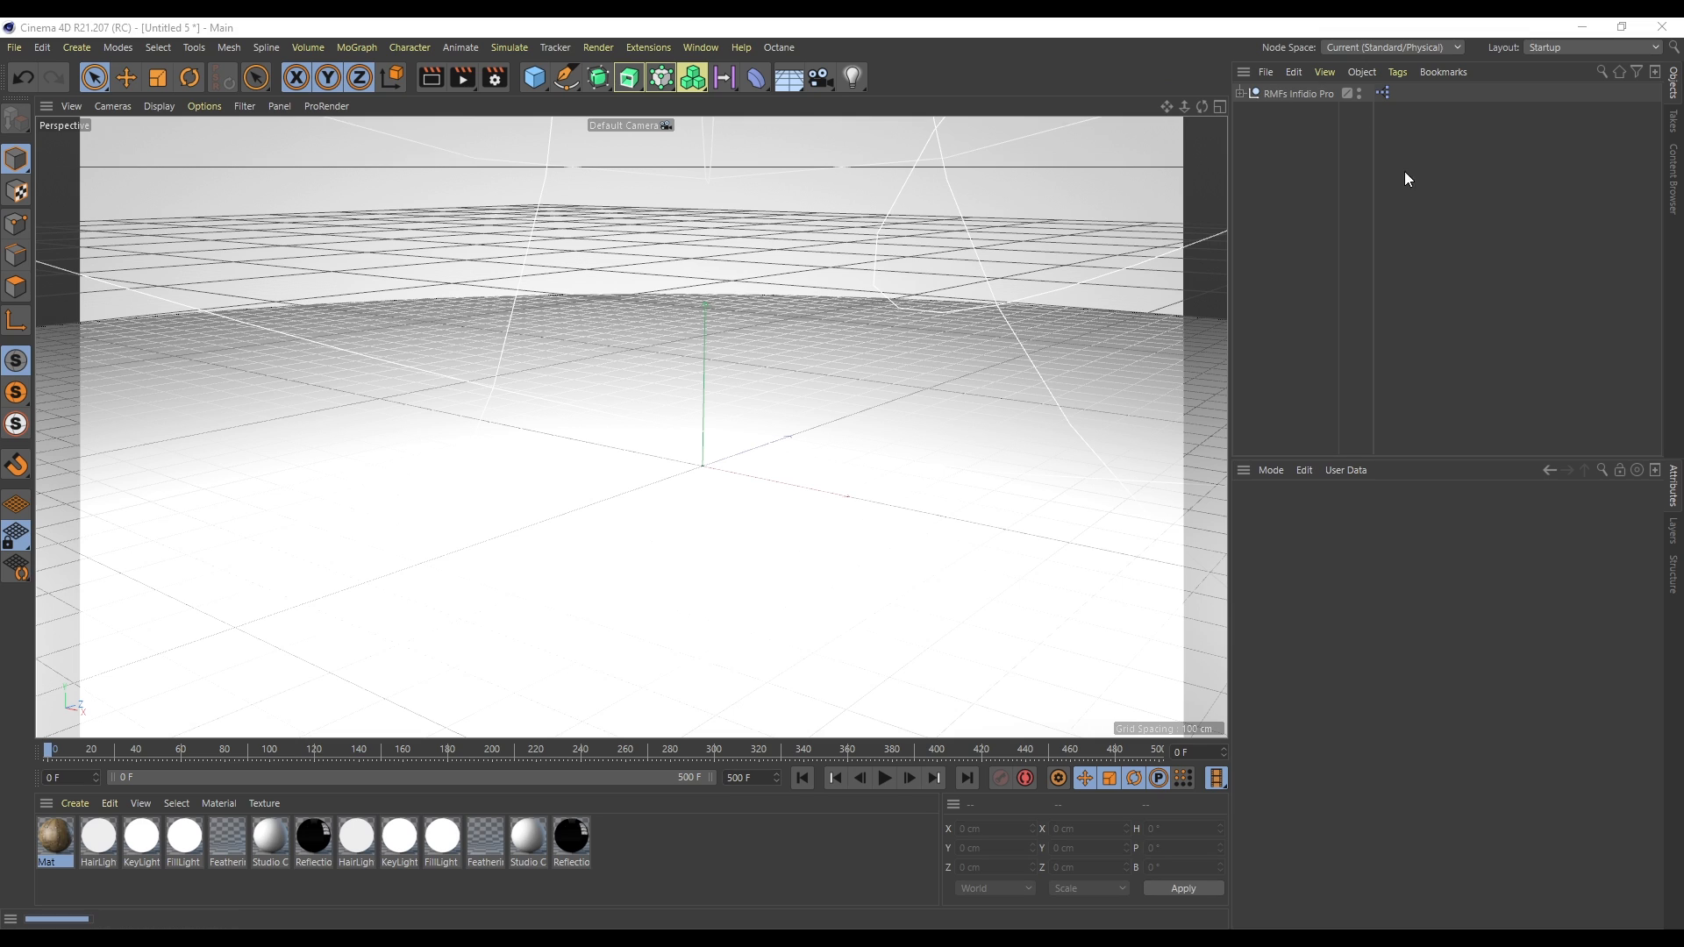
- Add a cube, scale it down to about 41 cm and raise it to about 197 cm
left_click(535, 77)
key("t")
left_click_drag(834, 425, 570, 686)
key("space")
left_click_drag(703, 396, 700, 297)
- Add a particle emitter holding the cube as its child and rotate it 90° in pitch to shoot upward
left_click(359, 48)
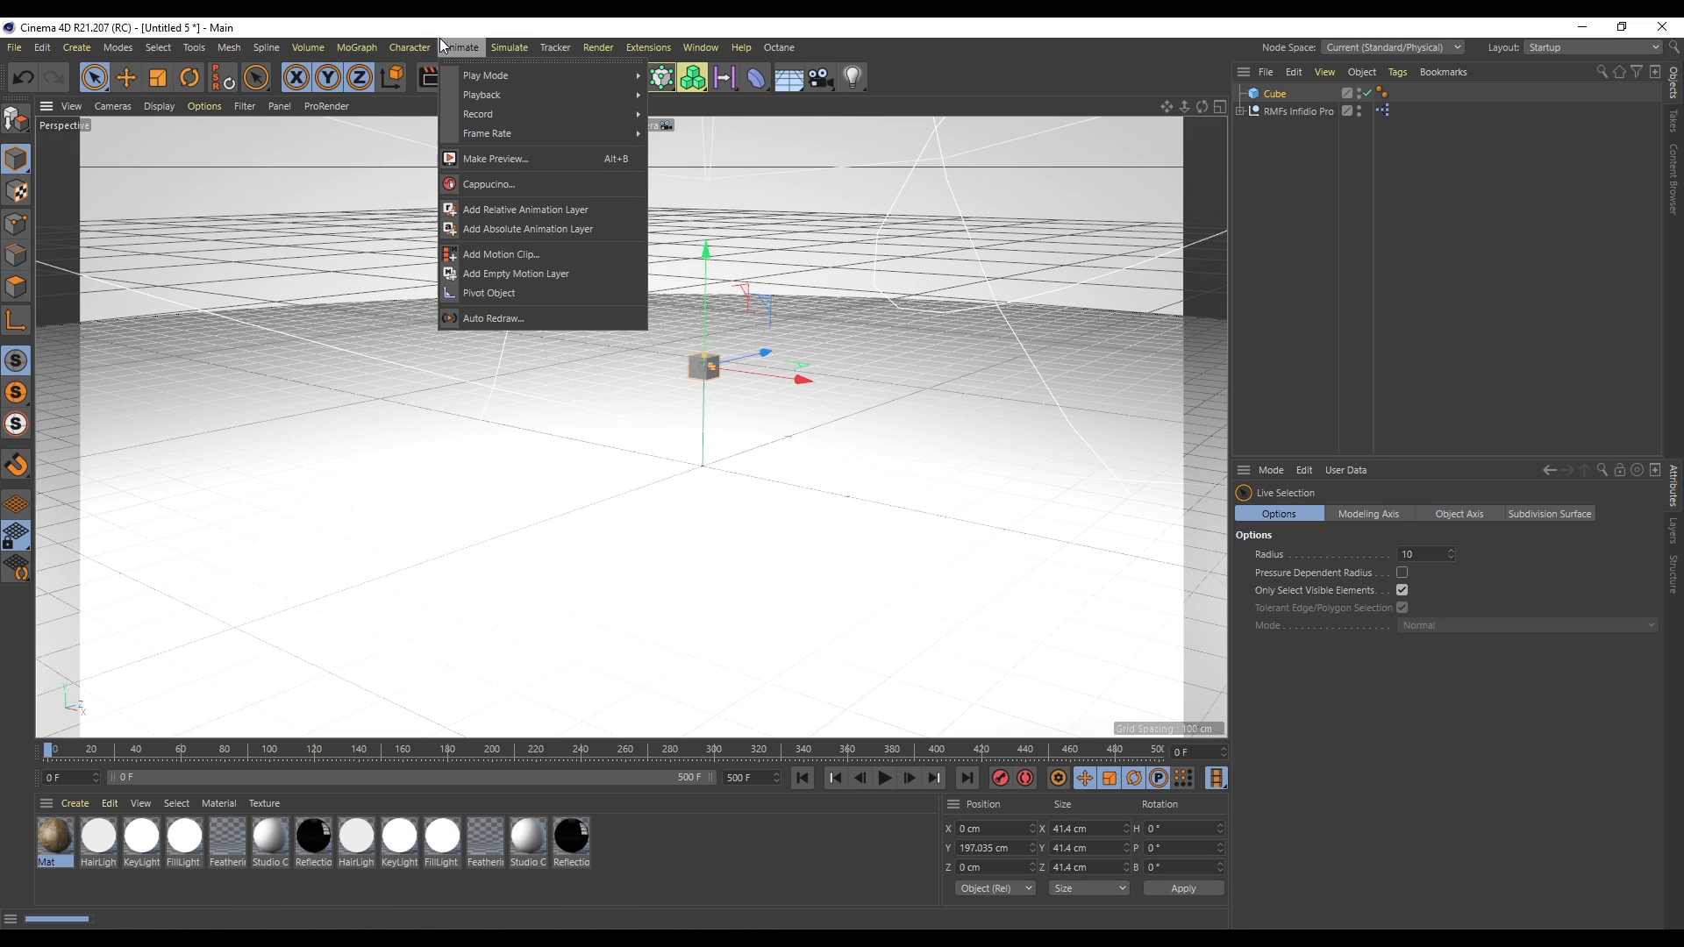
mouse_move(572, 118)
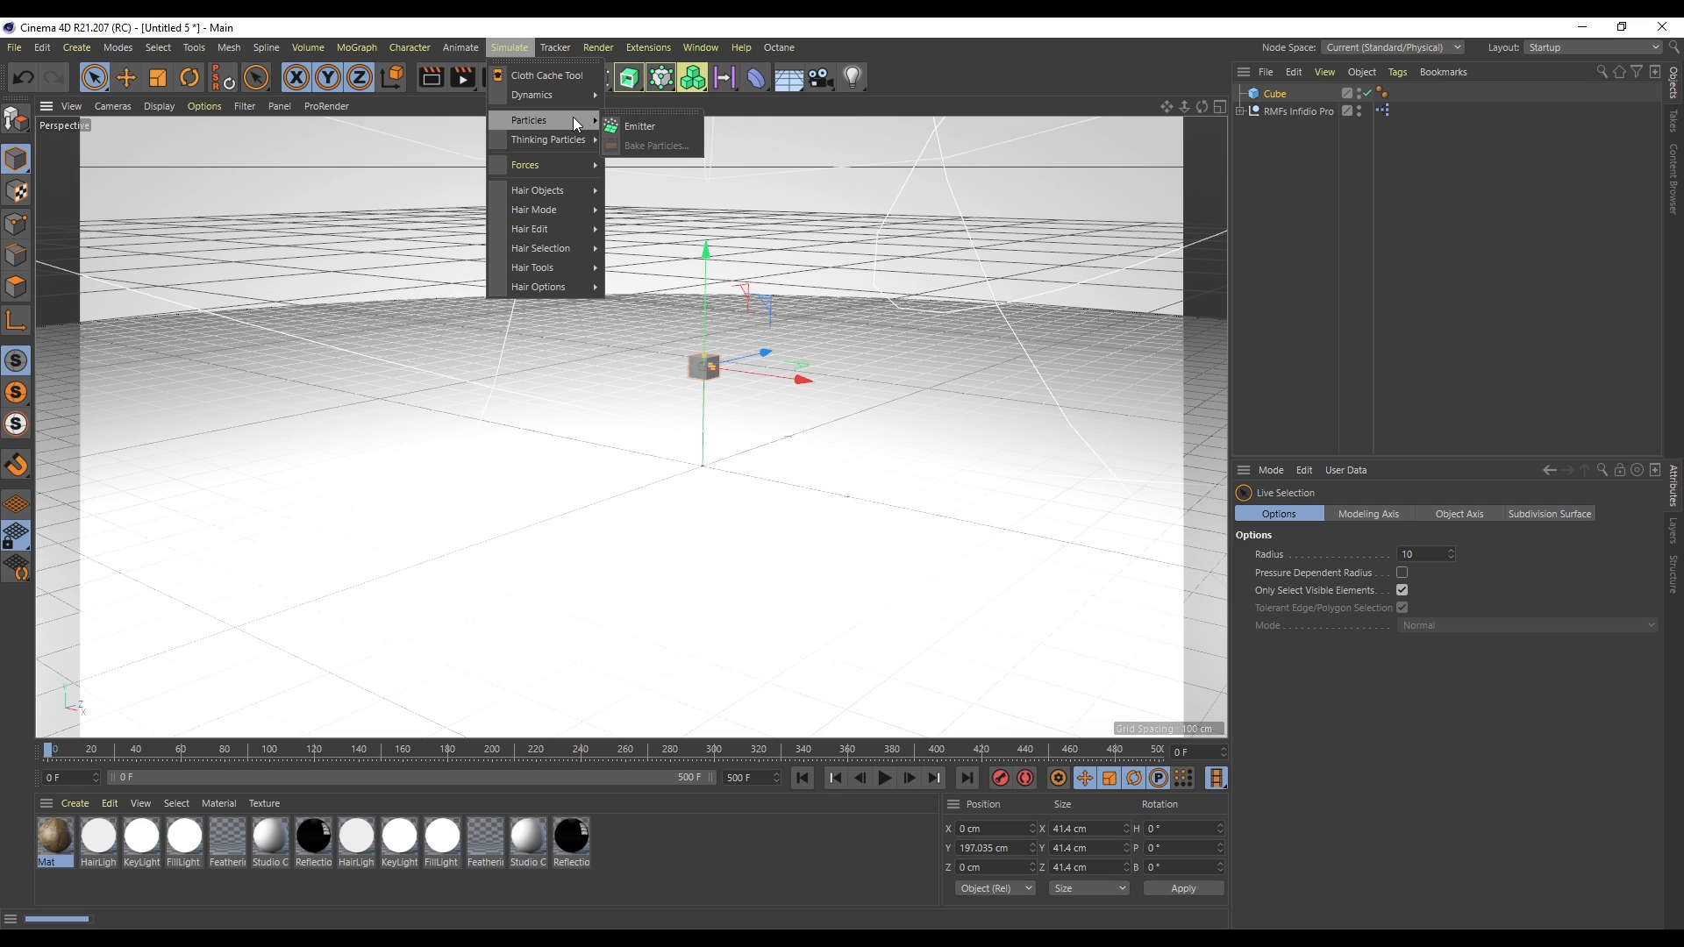
left_click(666, 129)
key("r")
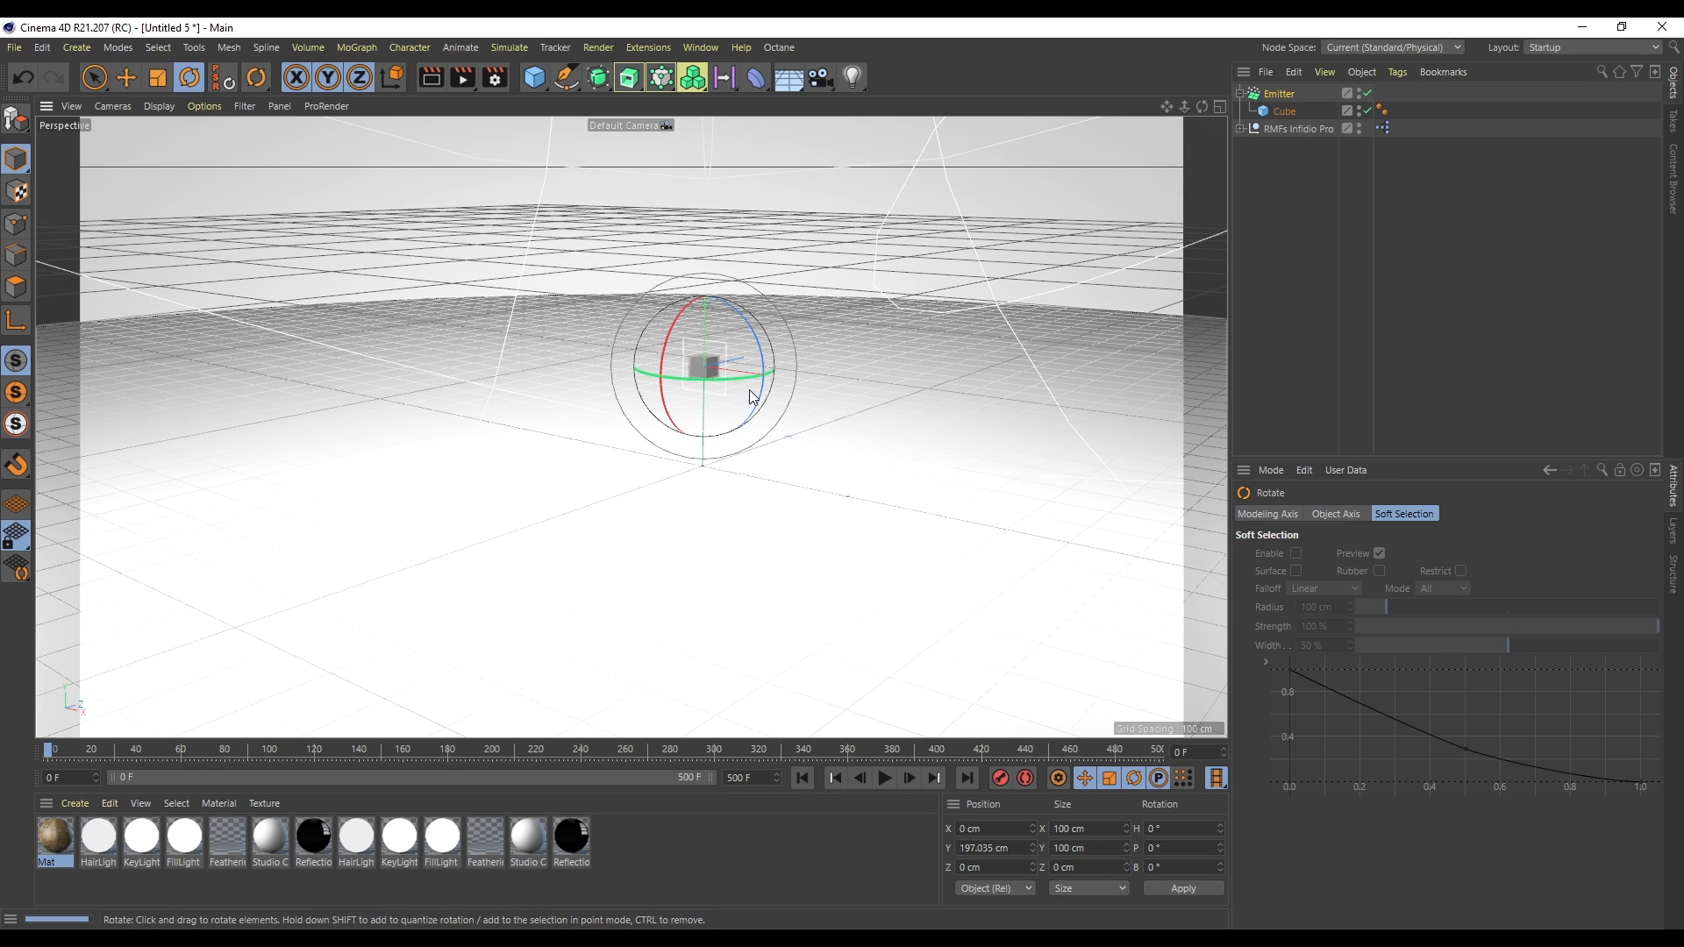
left_click_drag(673, 331, 693, 411)
left_click(1279, 93)
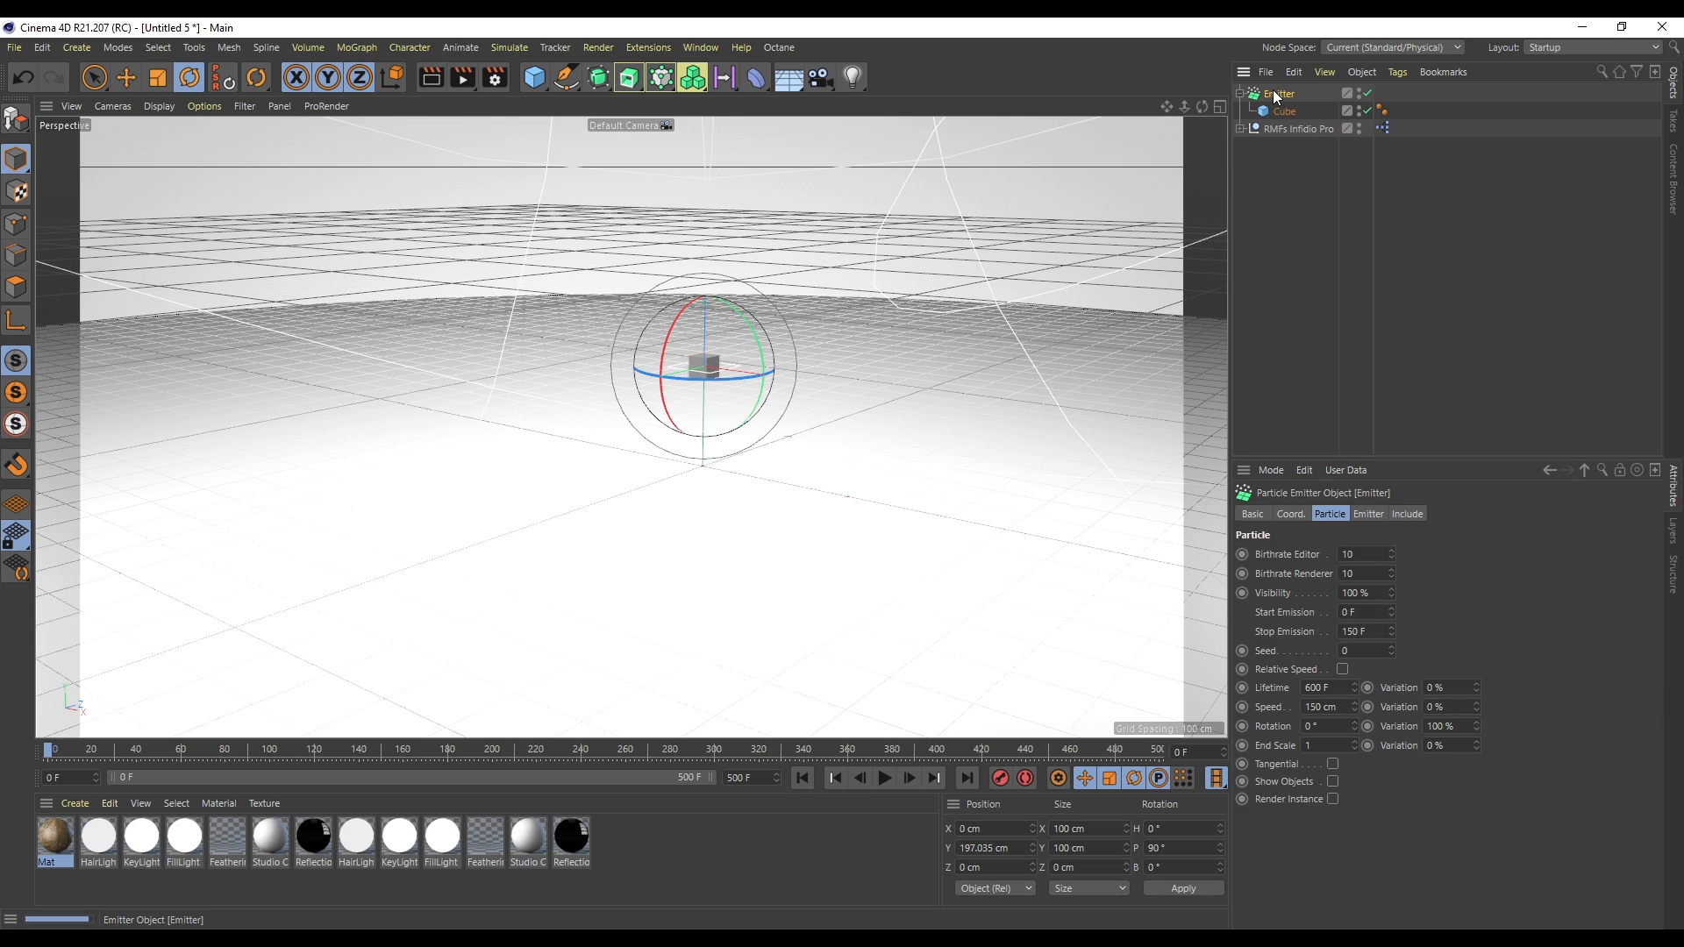
- Set the emitter's editor and renderer birthrates to 100 and its Stop Emission to 500 F
double_click(1376, 632)
type("400")
double_click(1380, 630)
type("300")
double_click(1367, 554)
type("100")
key("Tab")
type("100")
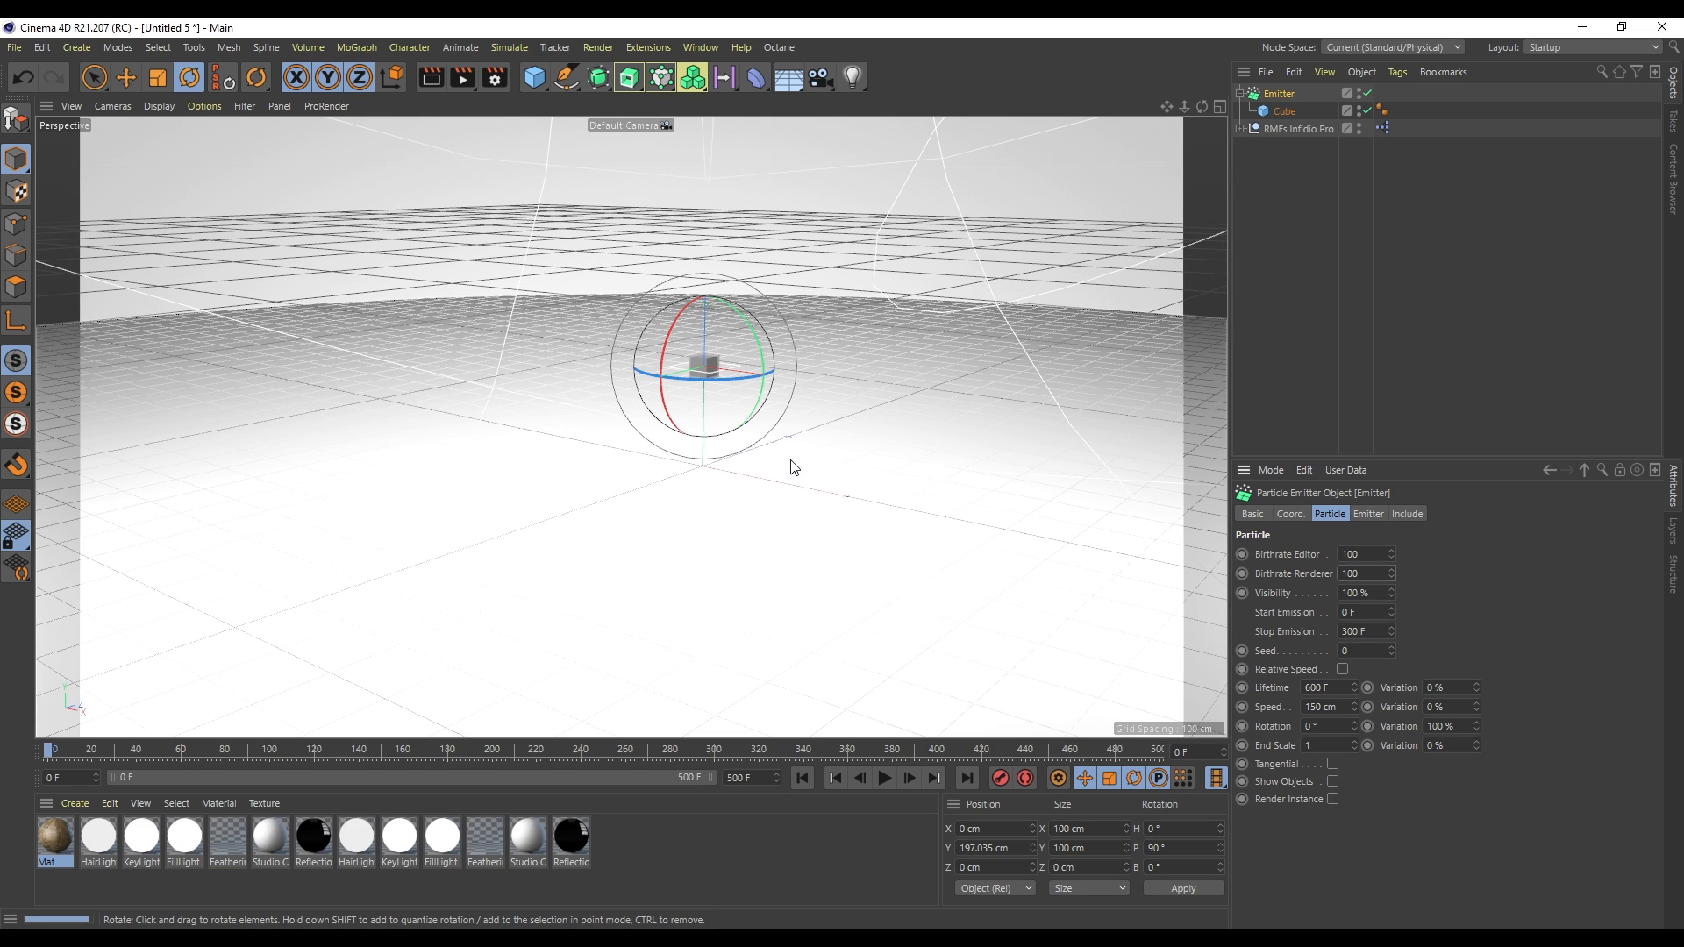
- Play the emission, rewind, enable Show Objects on the emitter and play again
left_click(886, 779)
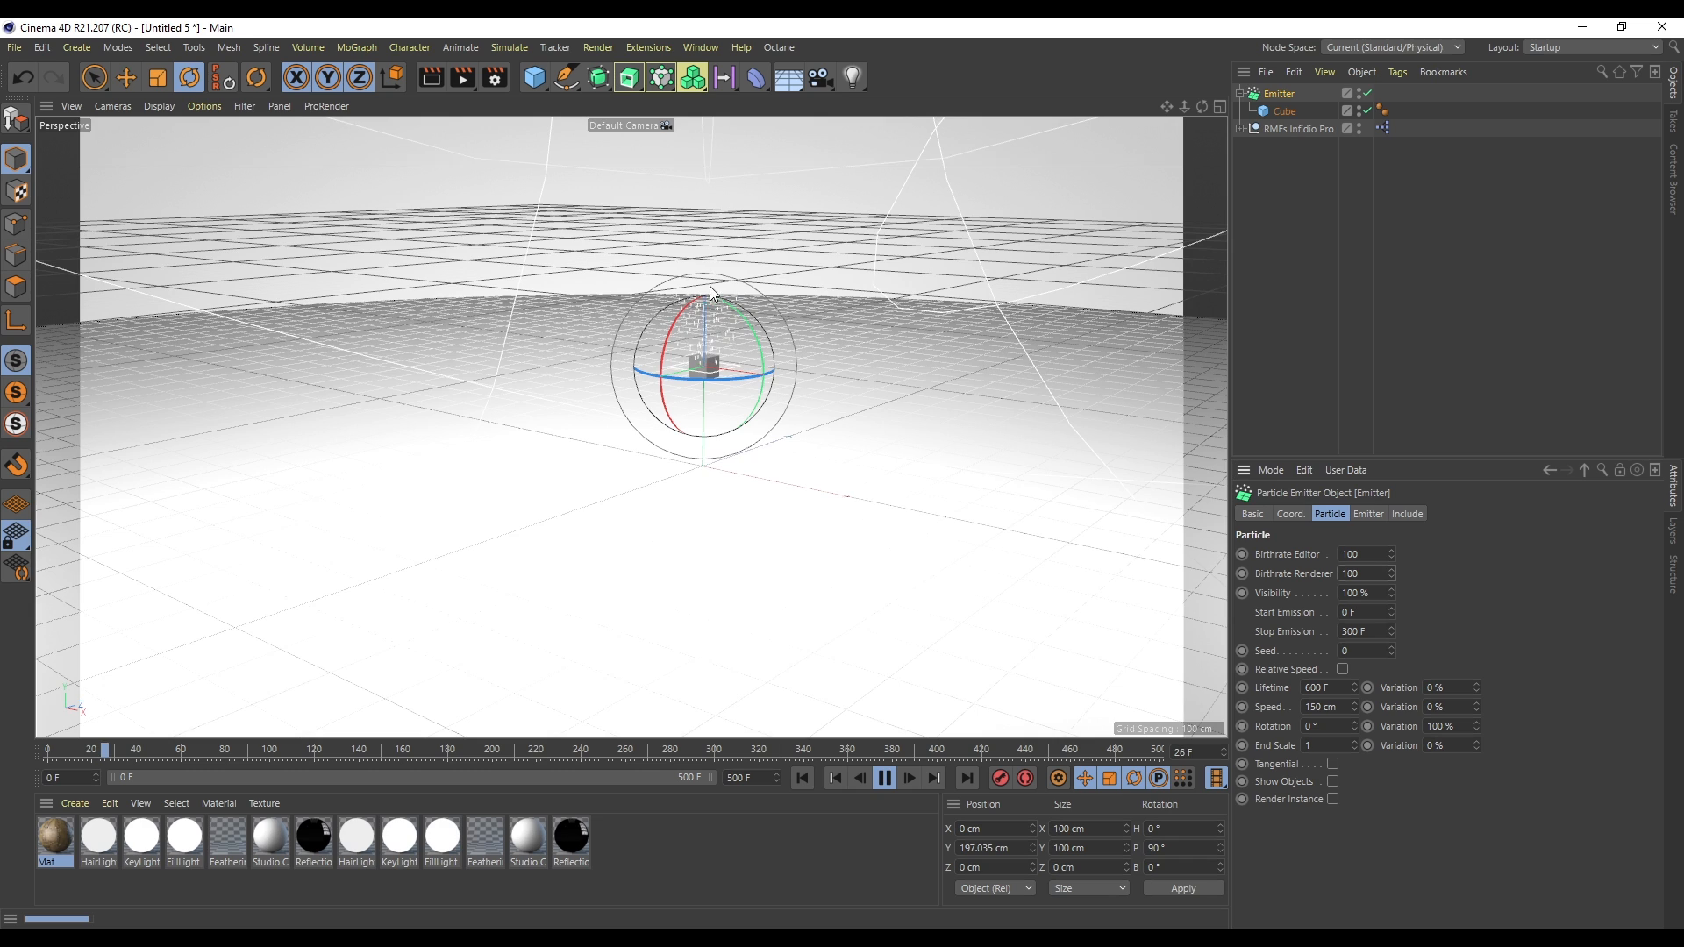
right_click_drag(708, 292, 721, 455, "alt")
left_click(802, 778)
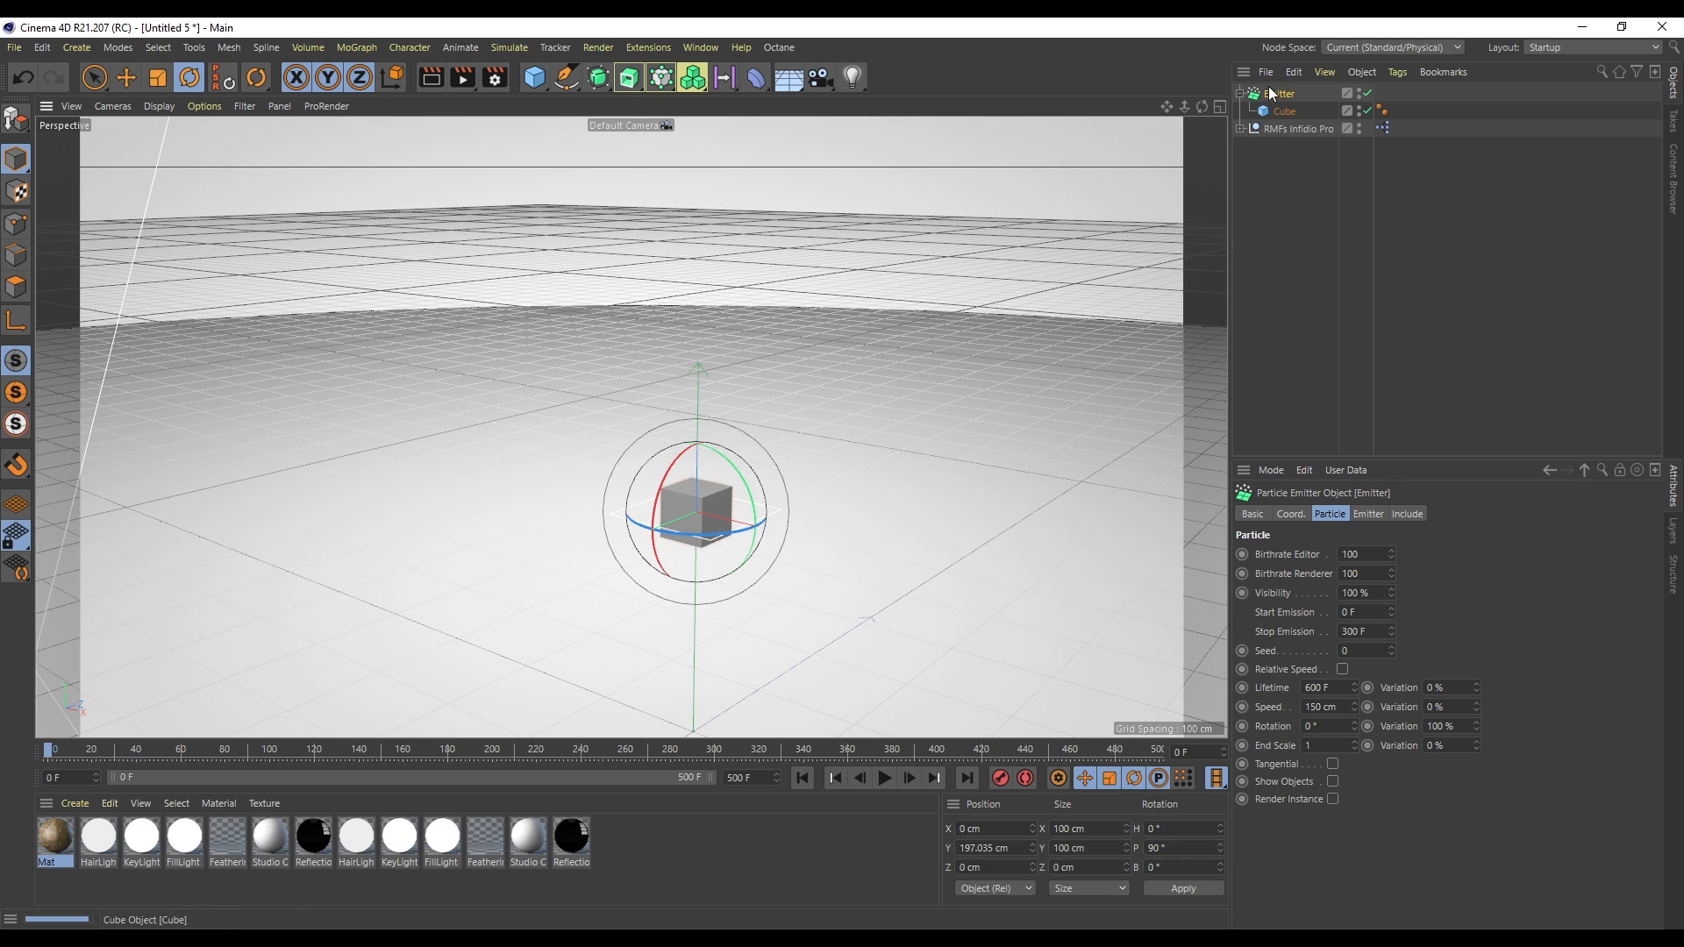
left_click(1333, 781)
left_click(885, 778)
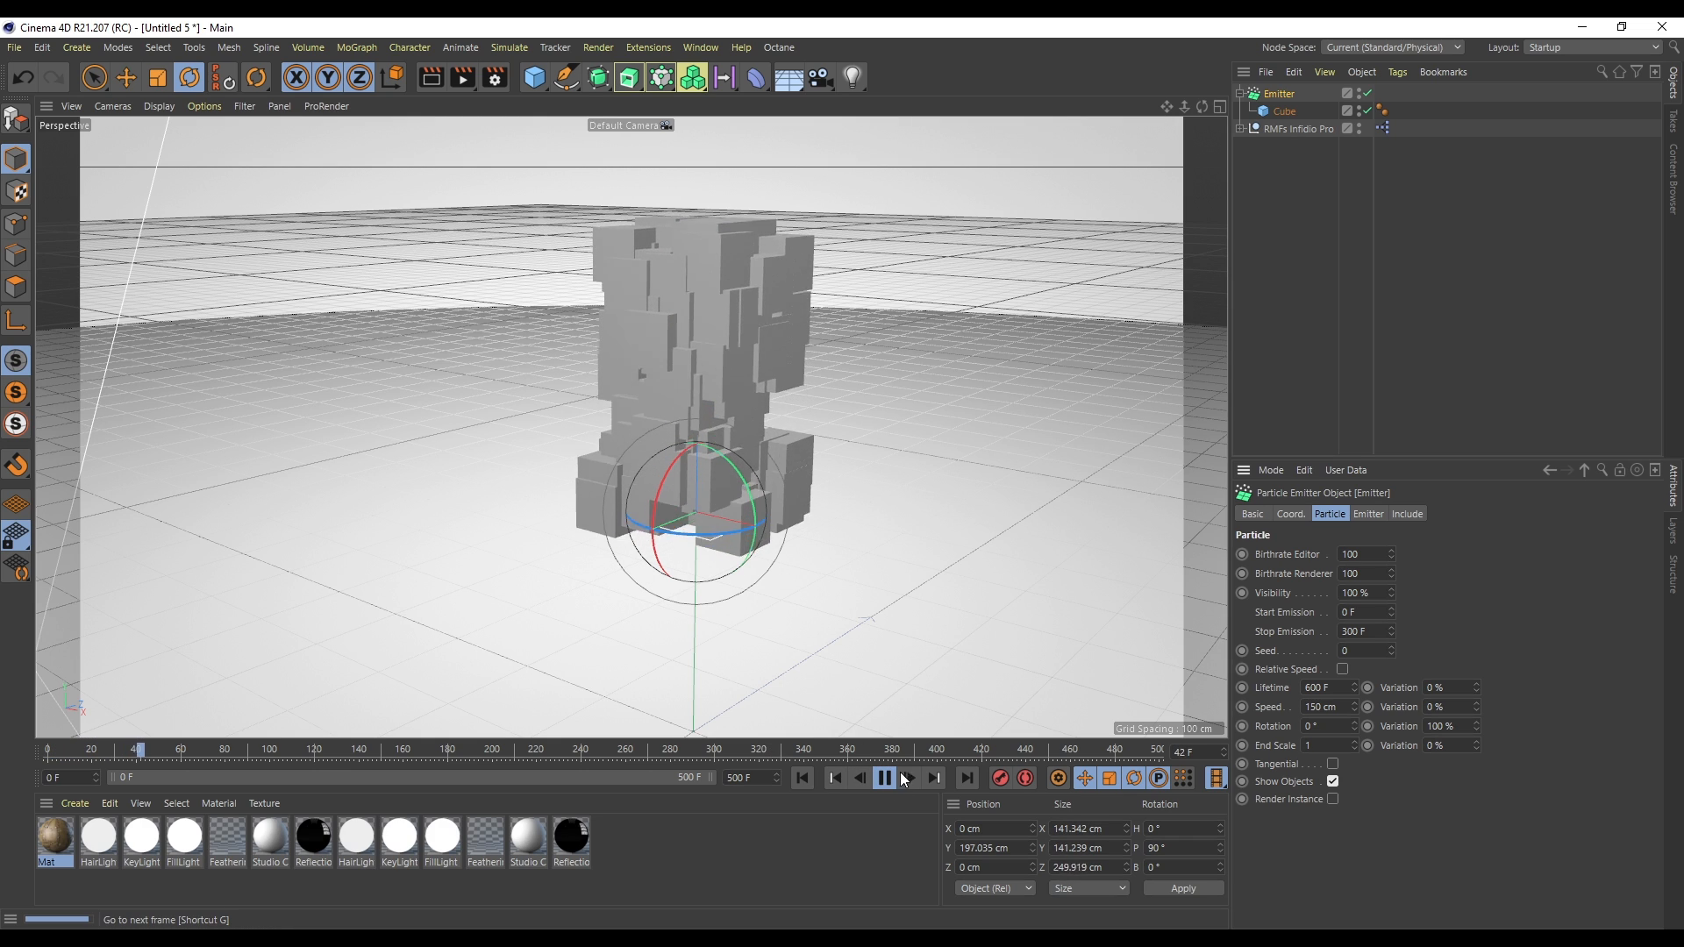
left_click(888, 779)
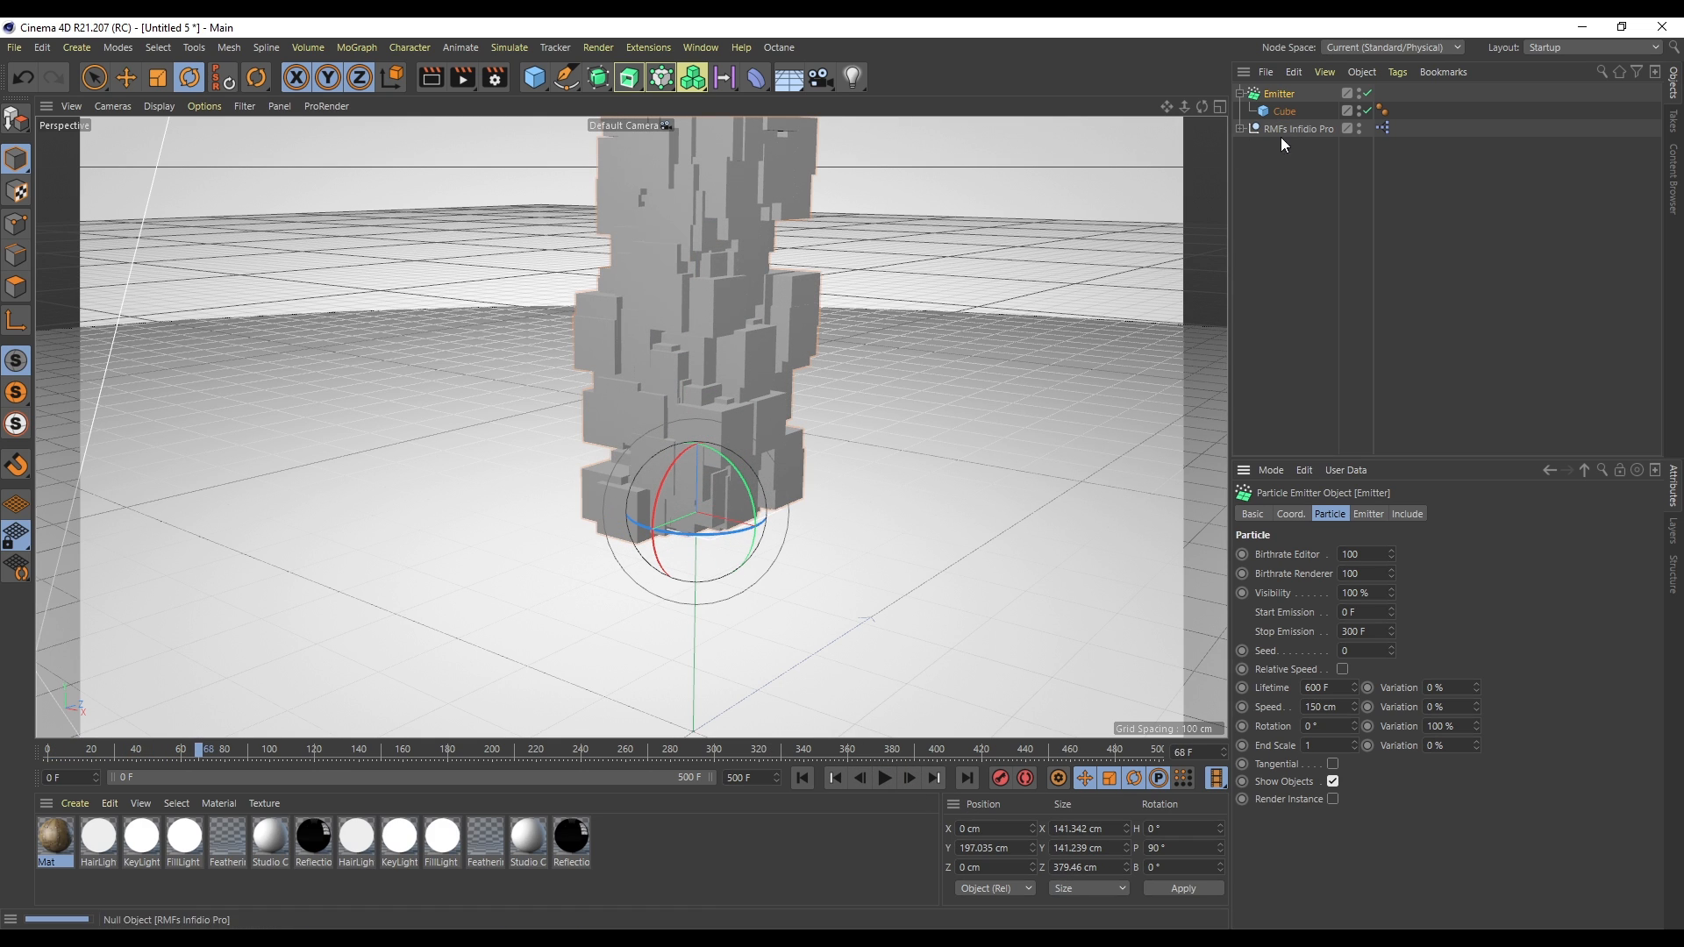
- Add a Rigid Body tag to the cube, play the simulation and rewind it
key("shift+f")
right_click(1277, 110)
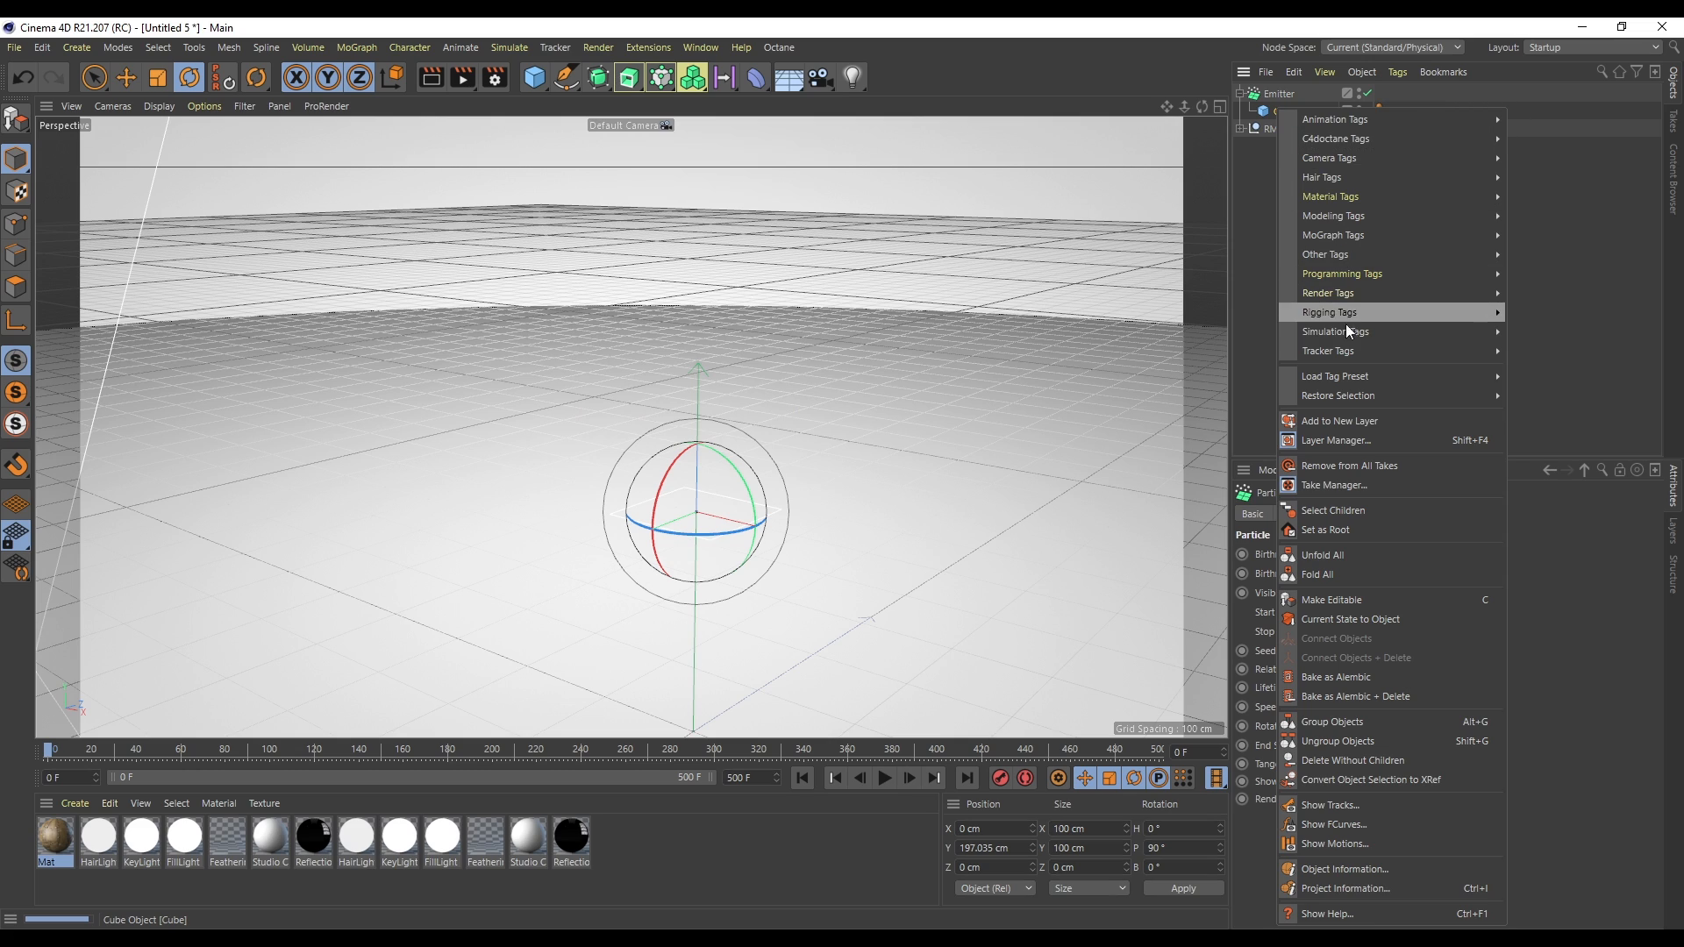
mouse_move(1403, 331)
left_click(1550, 334)
left_click(884, 778)
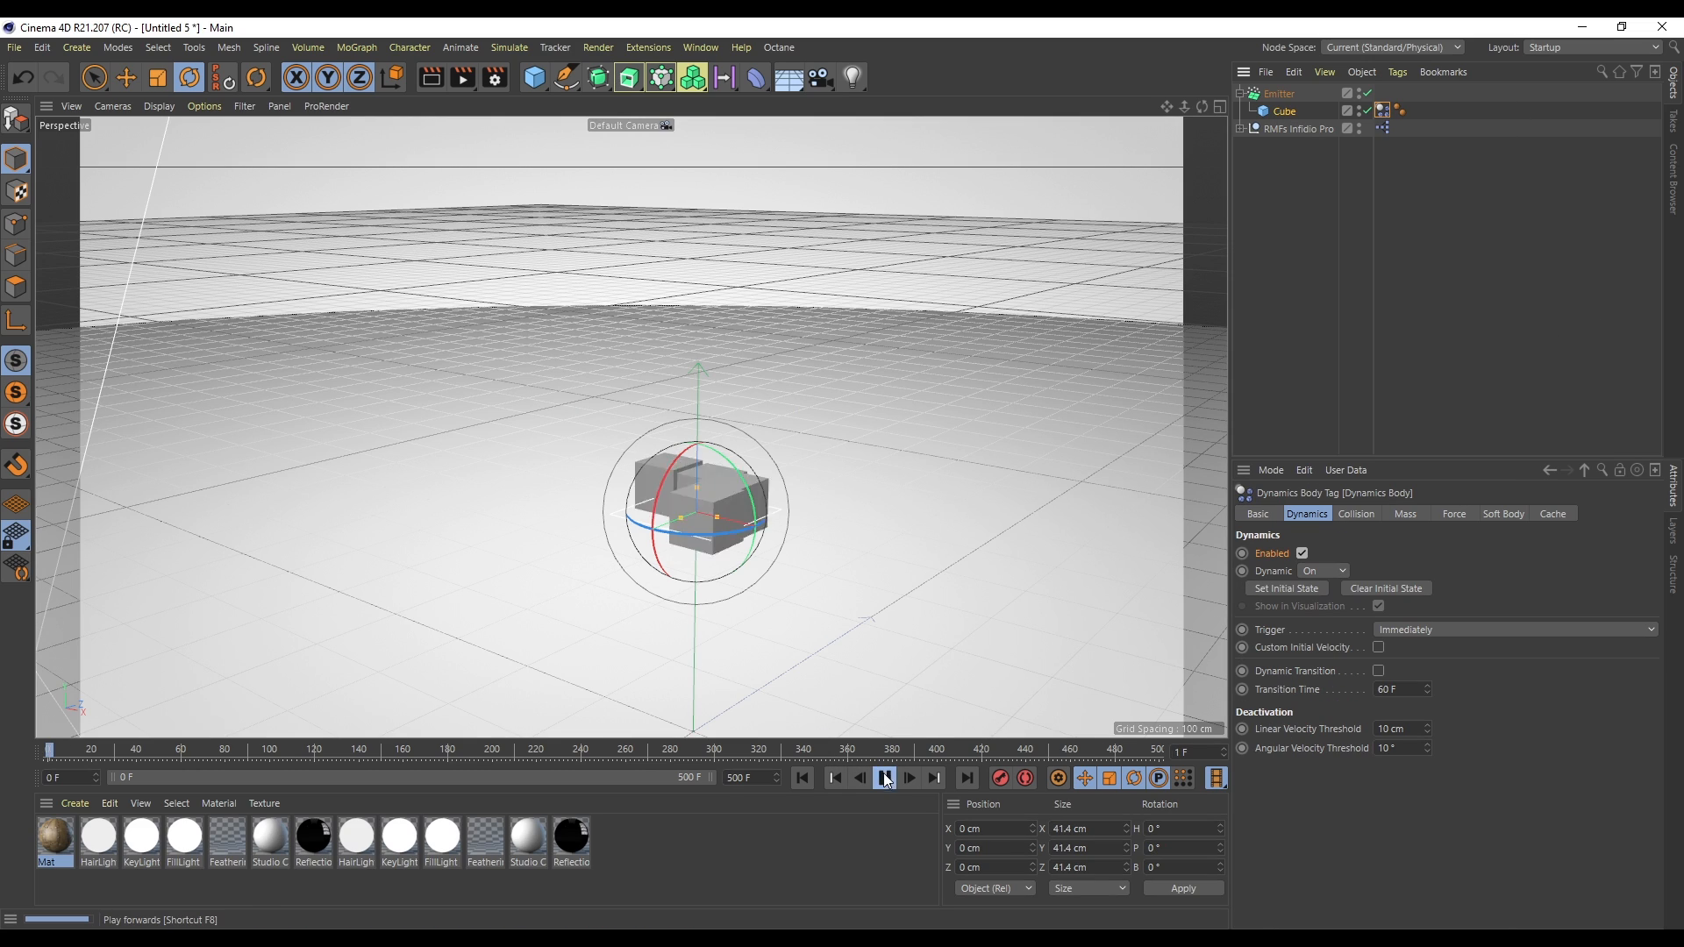
left_click_drag(1186, 106, 965, 112)
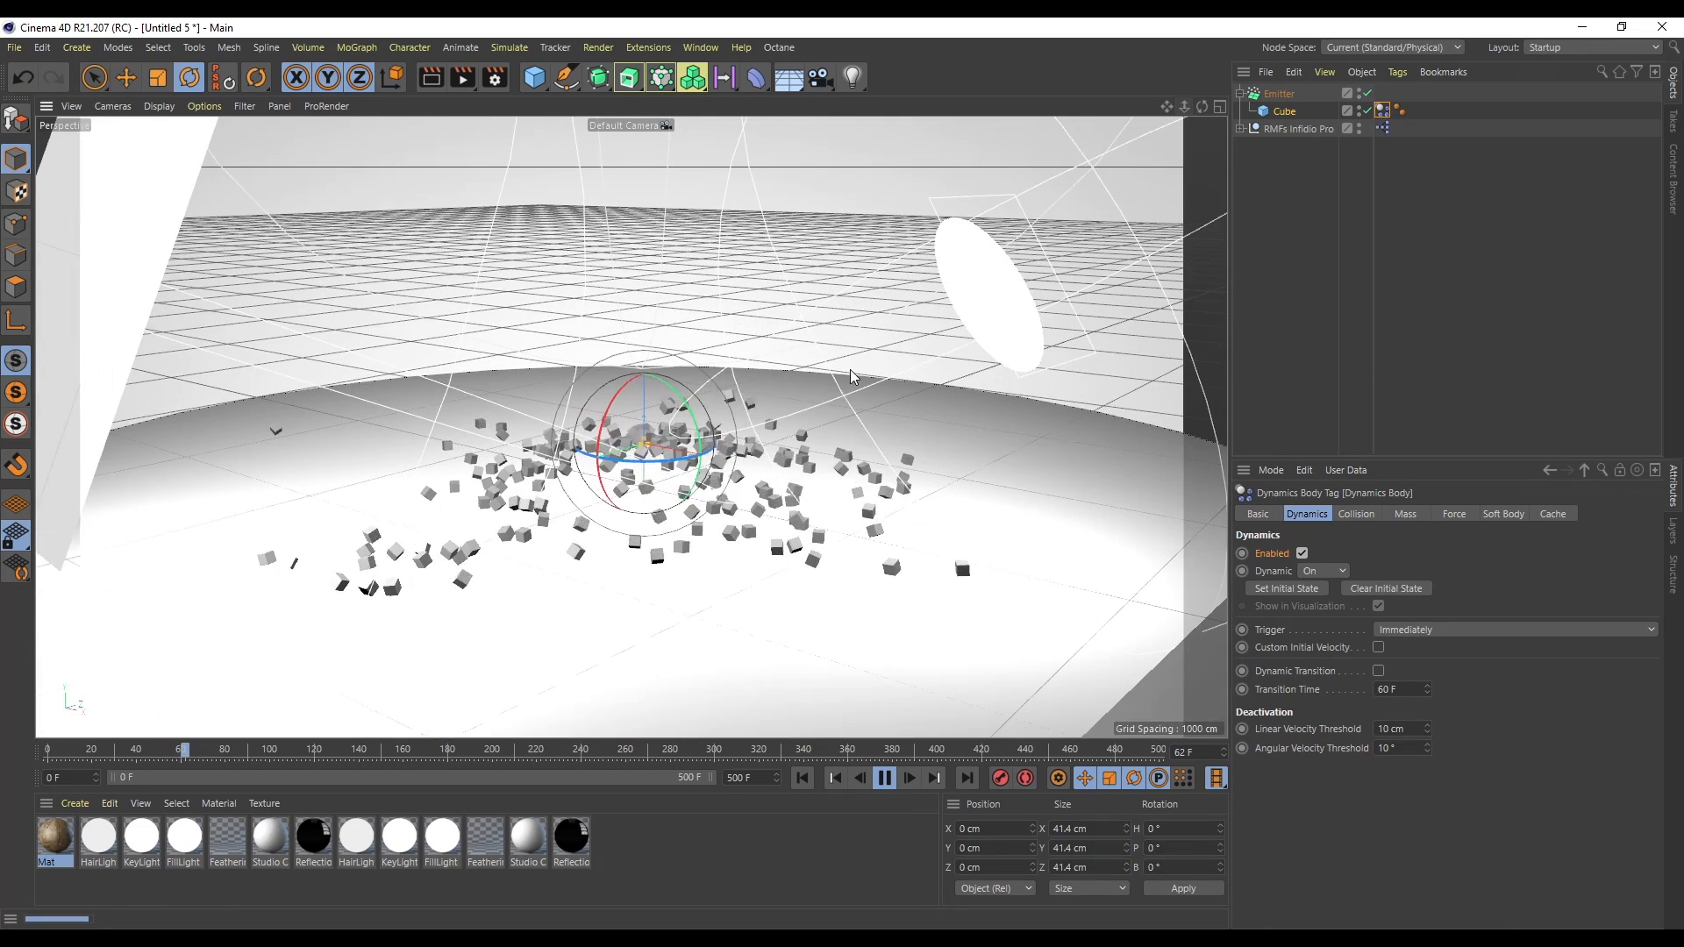
left_click(884, 778)
left_click(804, 778)
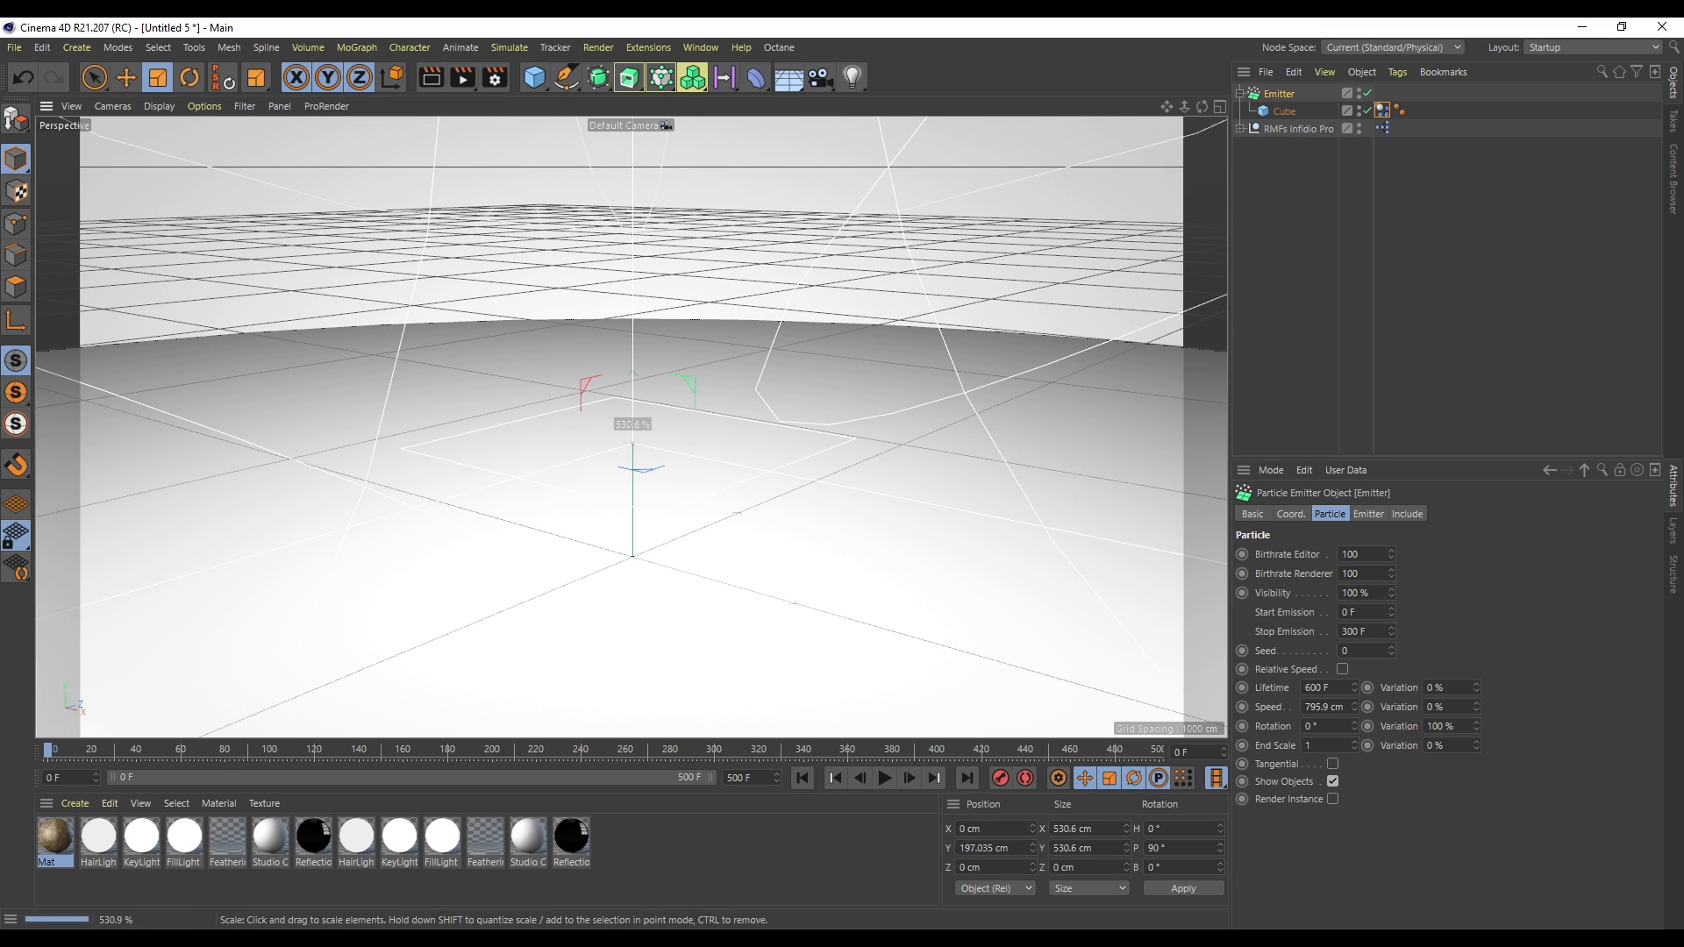
- Scale the emitter up, play the simulation, rewind and undo the scaling
key("t")
left_click(884, 778)
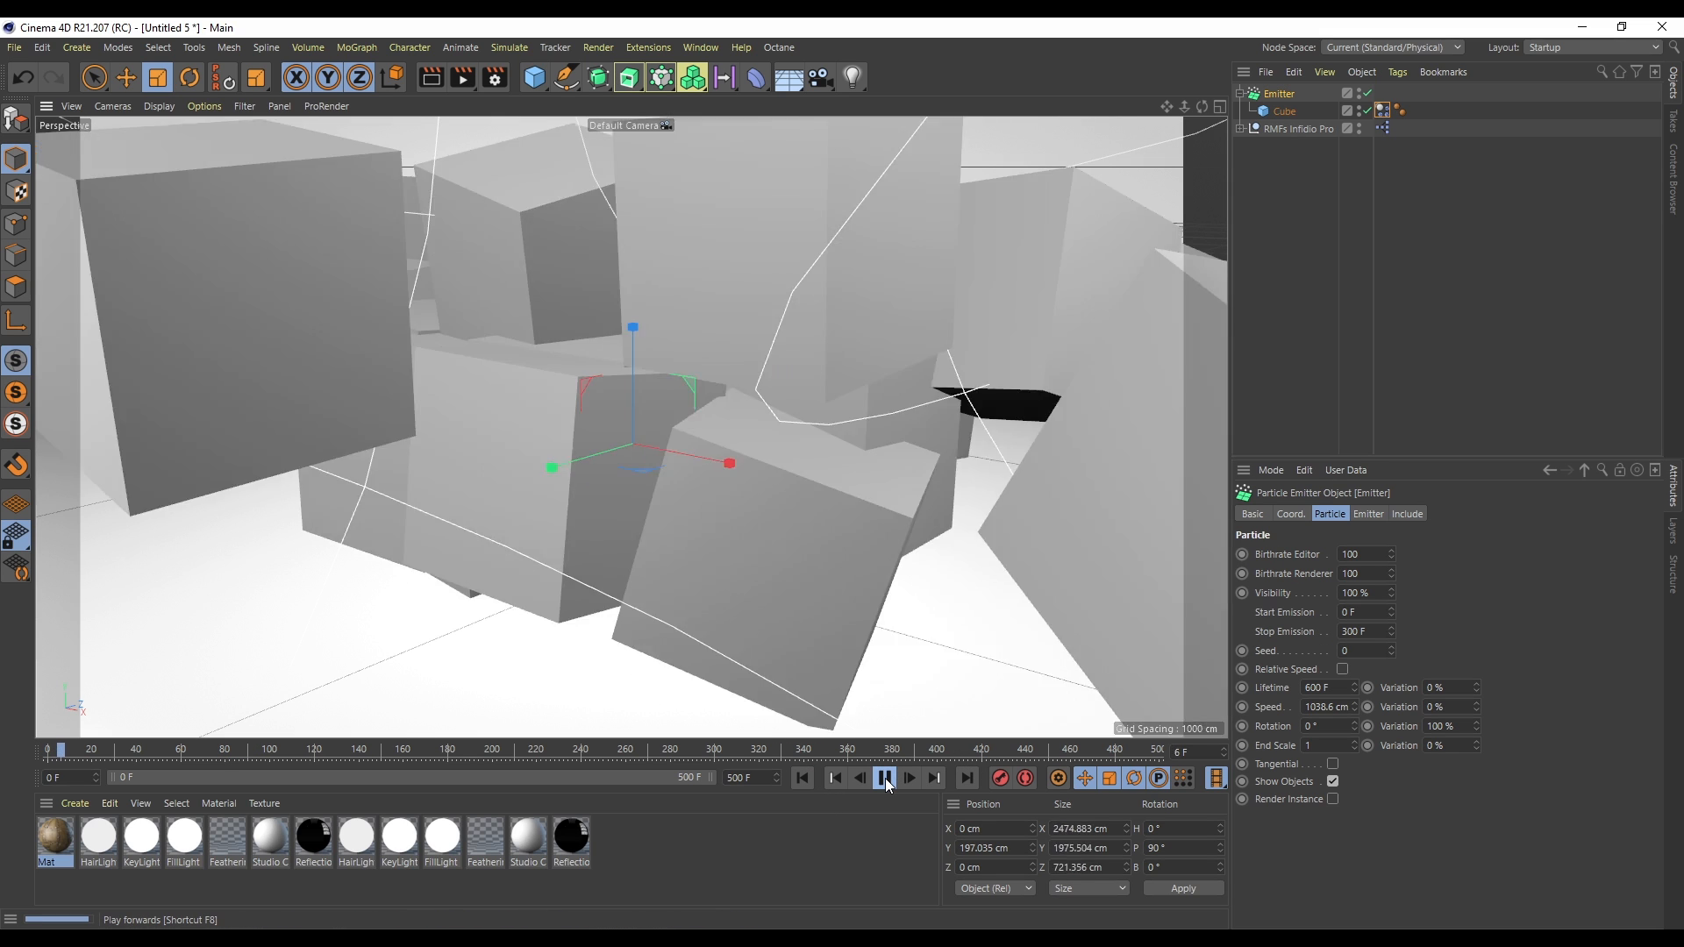
left_click(884, 778)
left_click(805, 778)
key("ctrl+z")
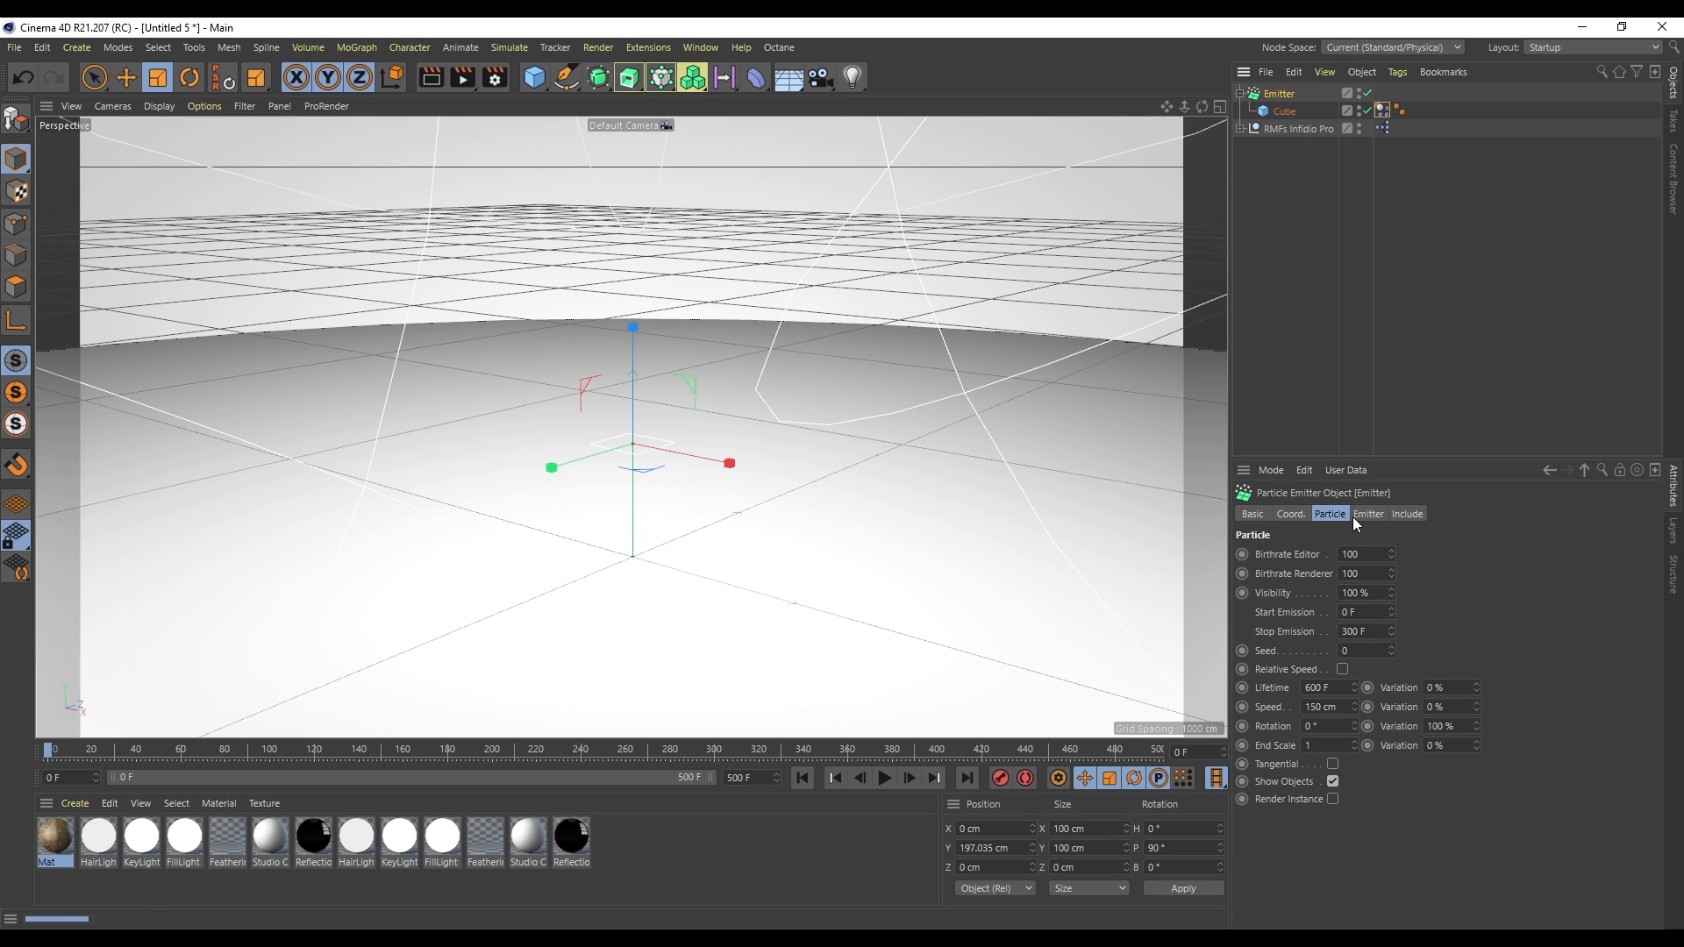
- Set the emitter's X-Size and Y-Size to 1000 cm each
left_click(1367, 516)
double_click(1377, 568)
type("1000")
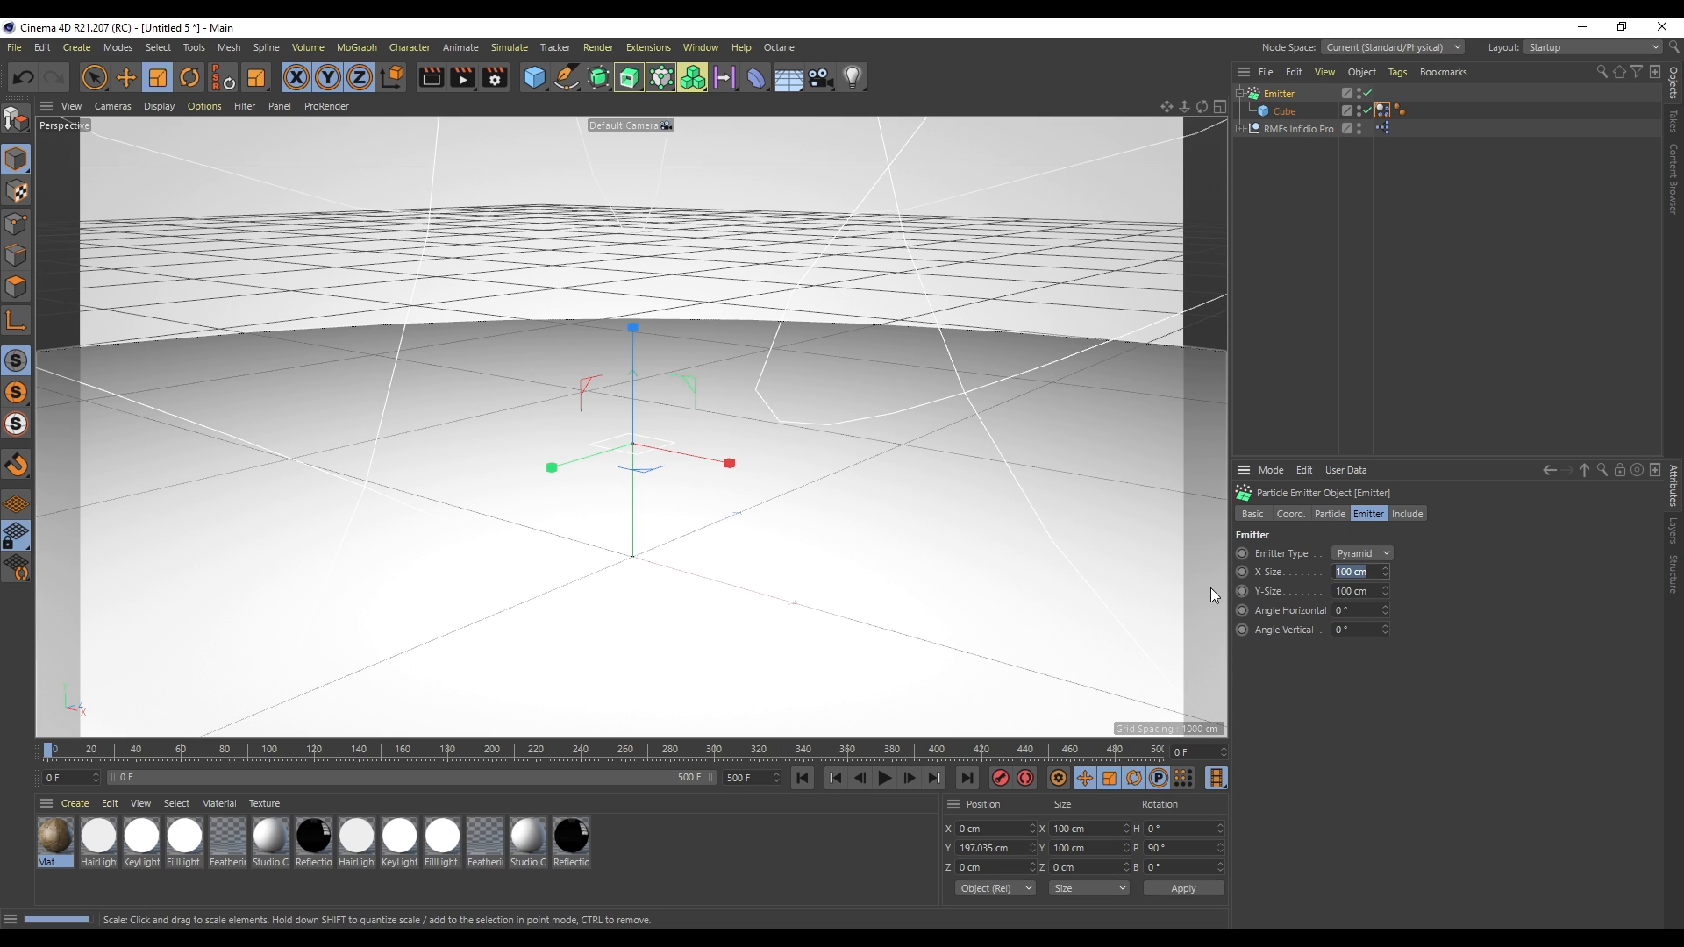
key("Tab")
type("1000")
key("Return")
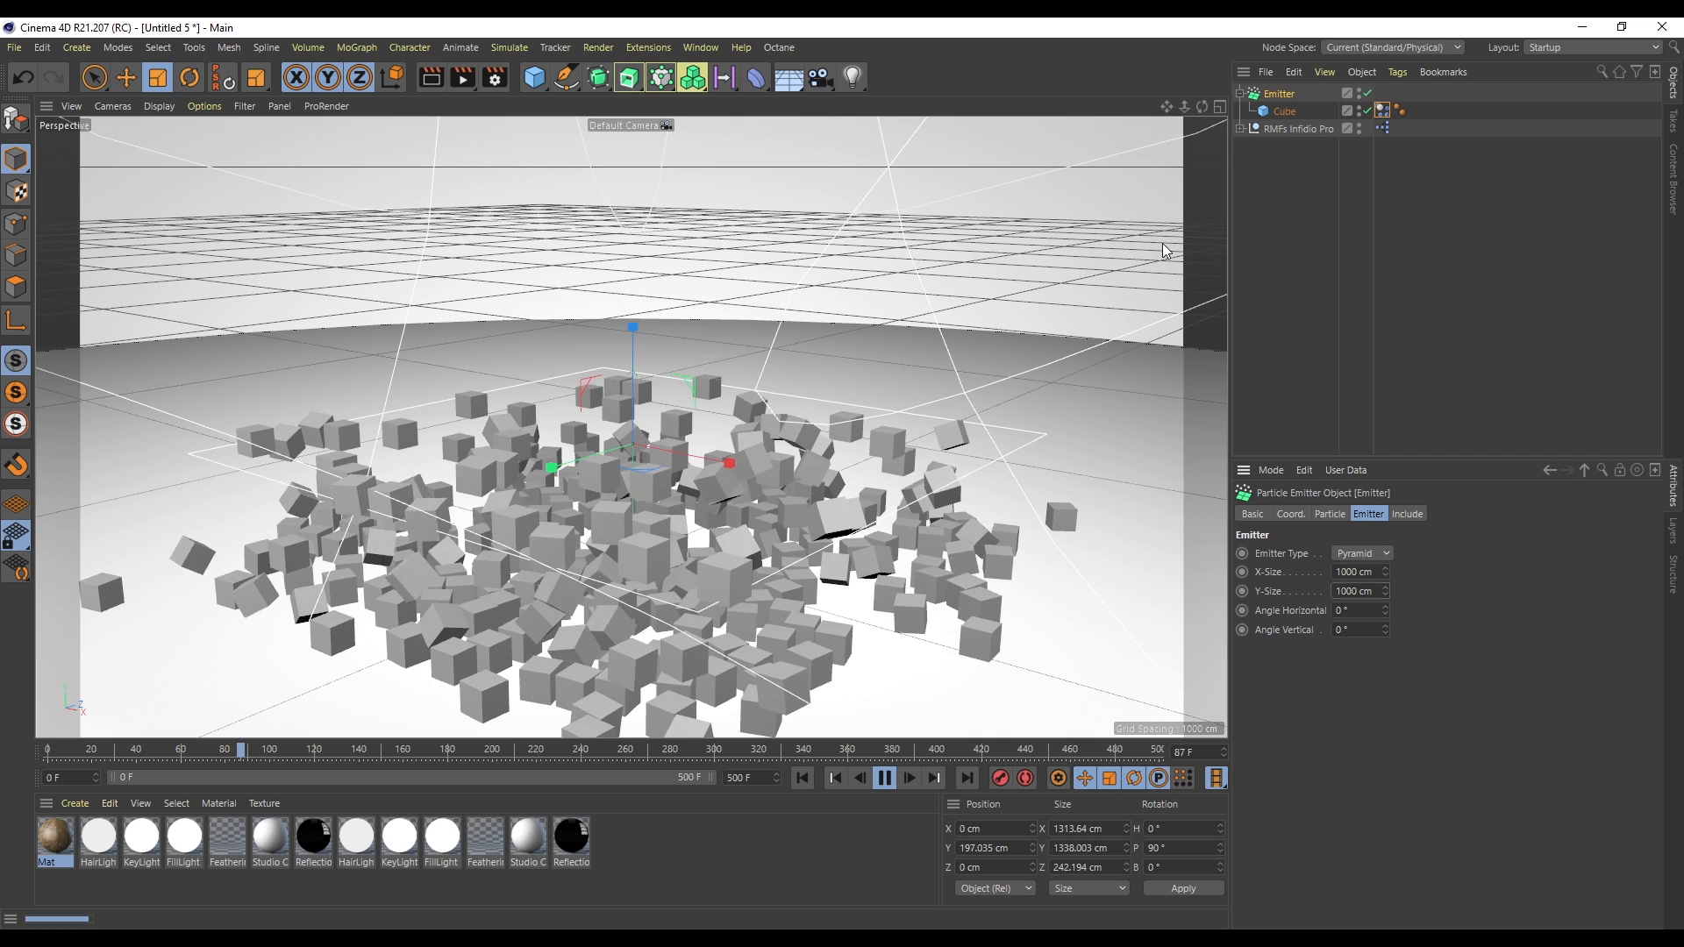
- Set the scene's end frame to 250 F
left_click(1330, 514)
left_click(738, 777)
type("250")
key("Return")
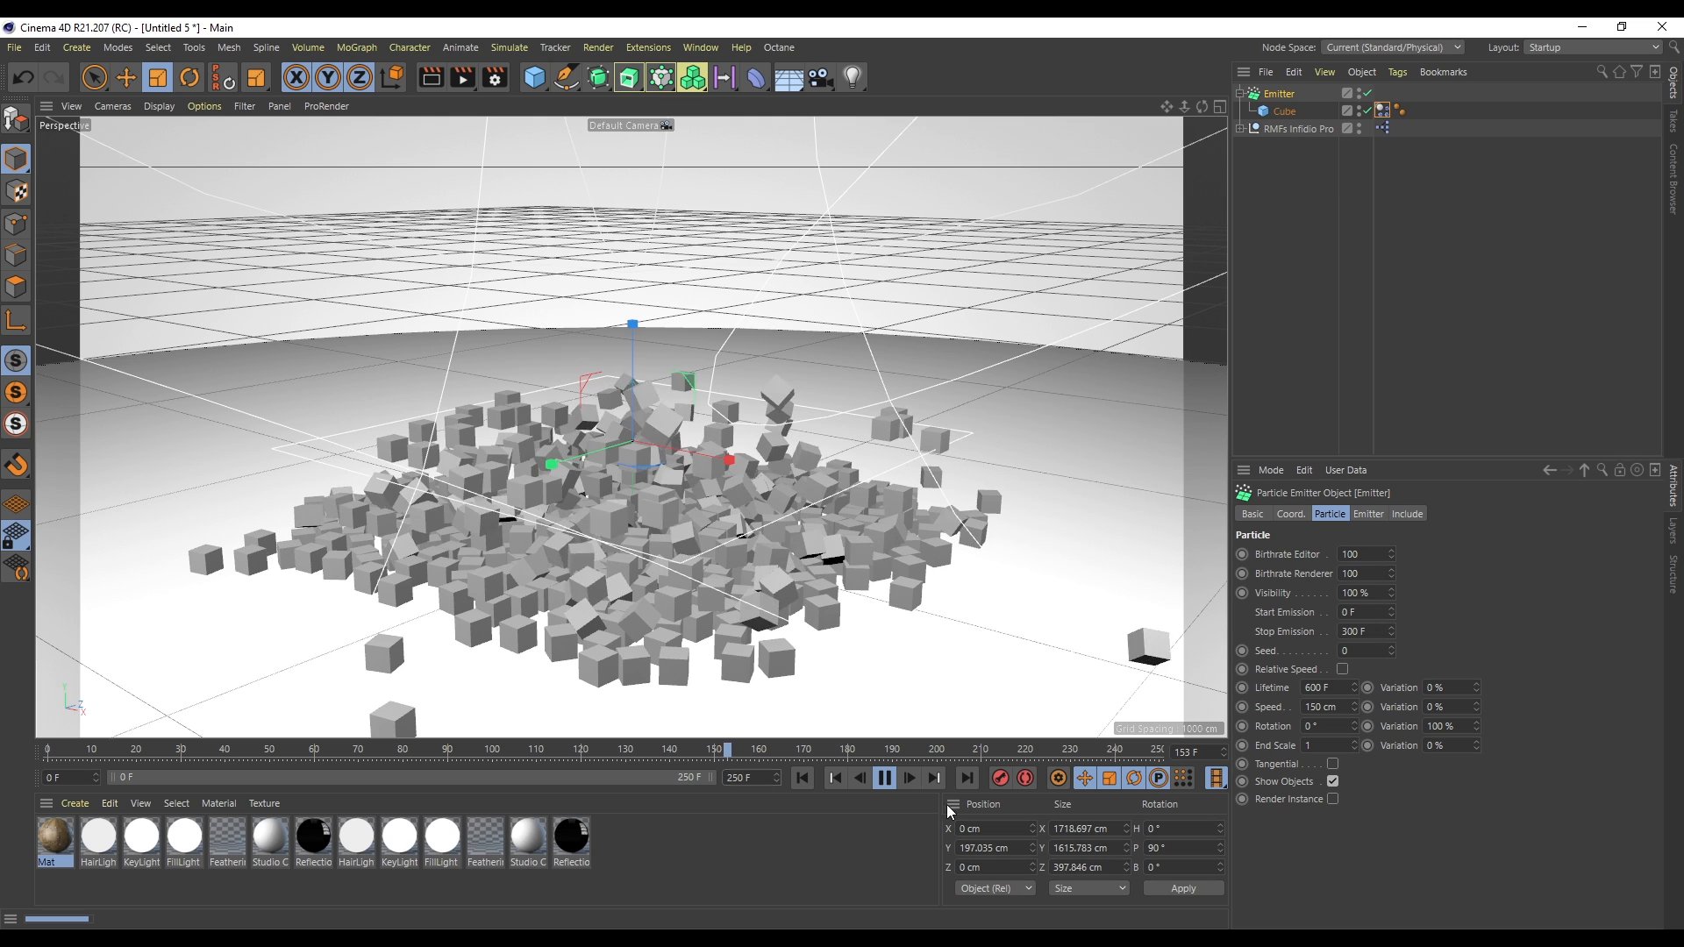
- Set the emitter's Stop Emission to 100 F and rewind to the start
left_click_drag(1384, 632, 1245, 639)
type("100")
key("Return")
left_click(800, 779)
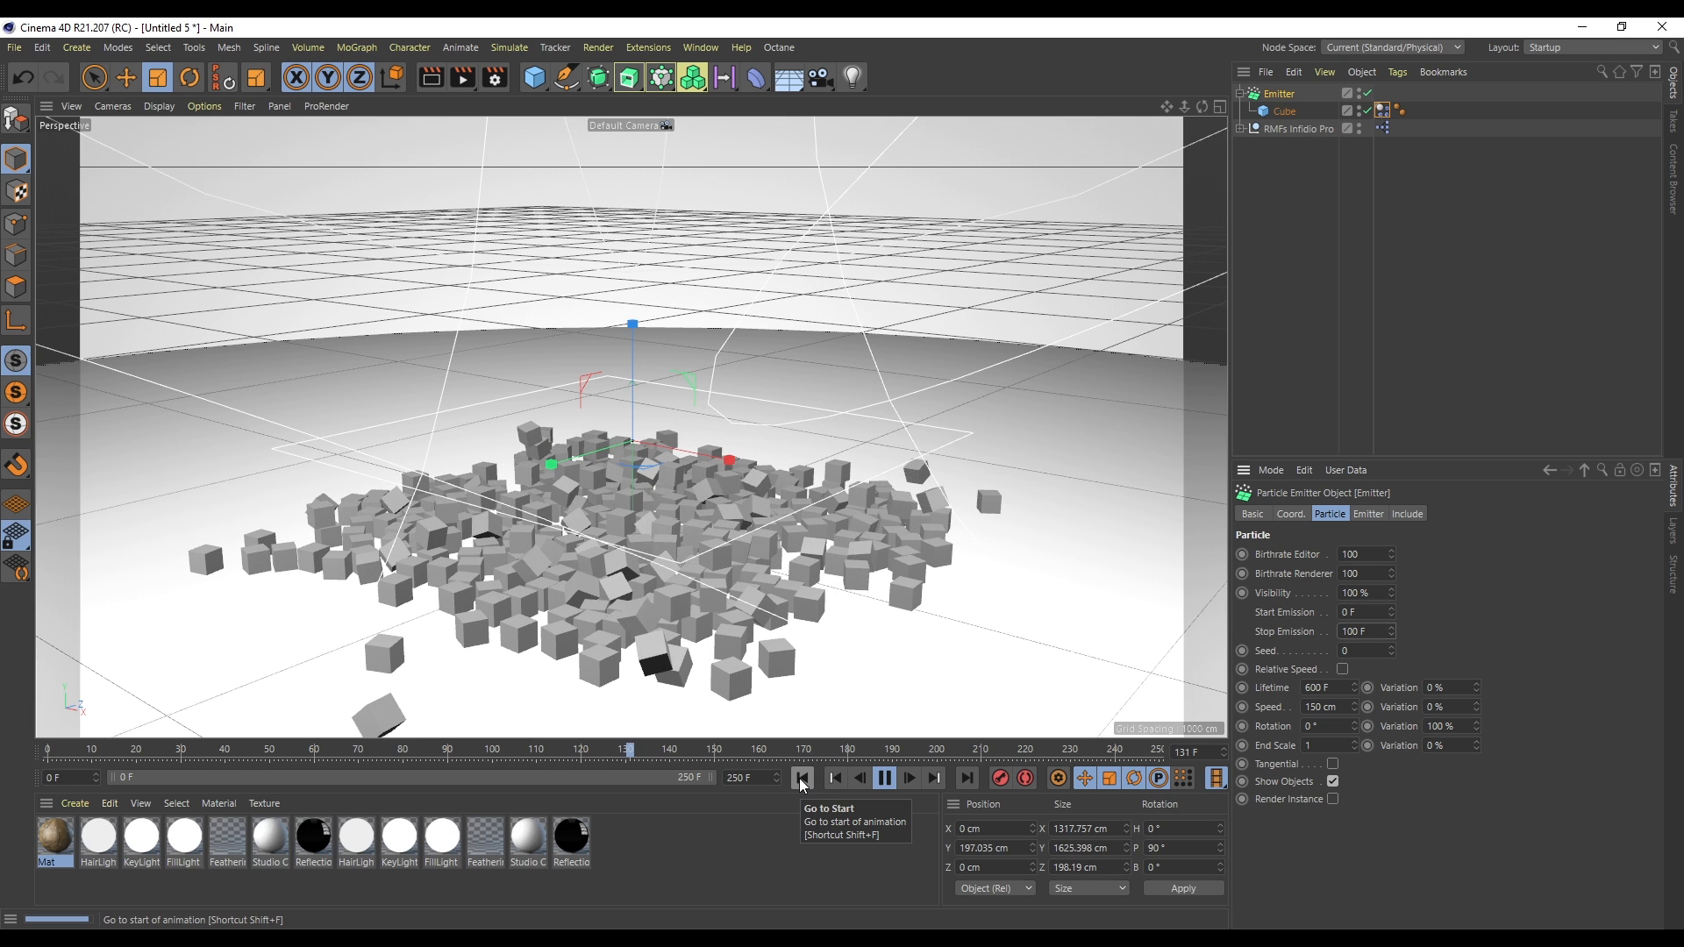
- Bake the dynamics cache in the project's Dynamics settings and scrub through the result
left_click(886, 779)
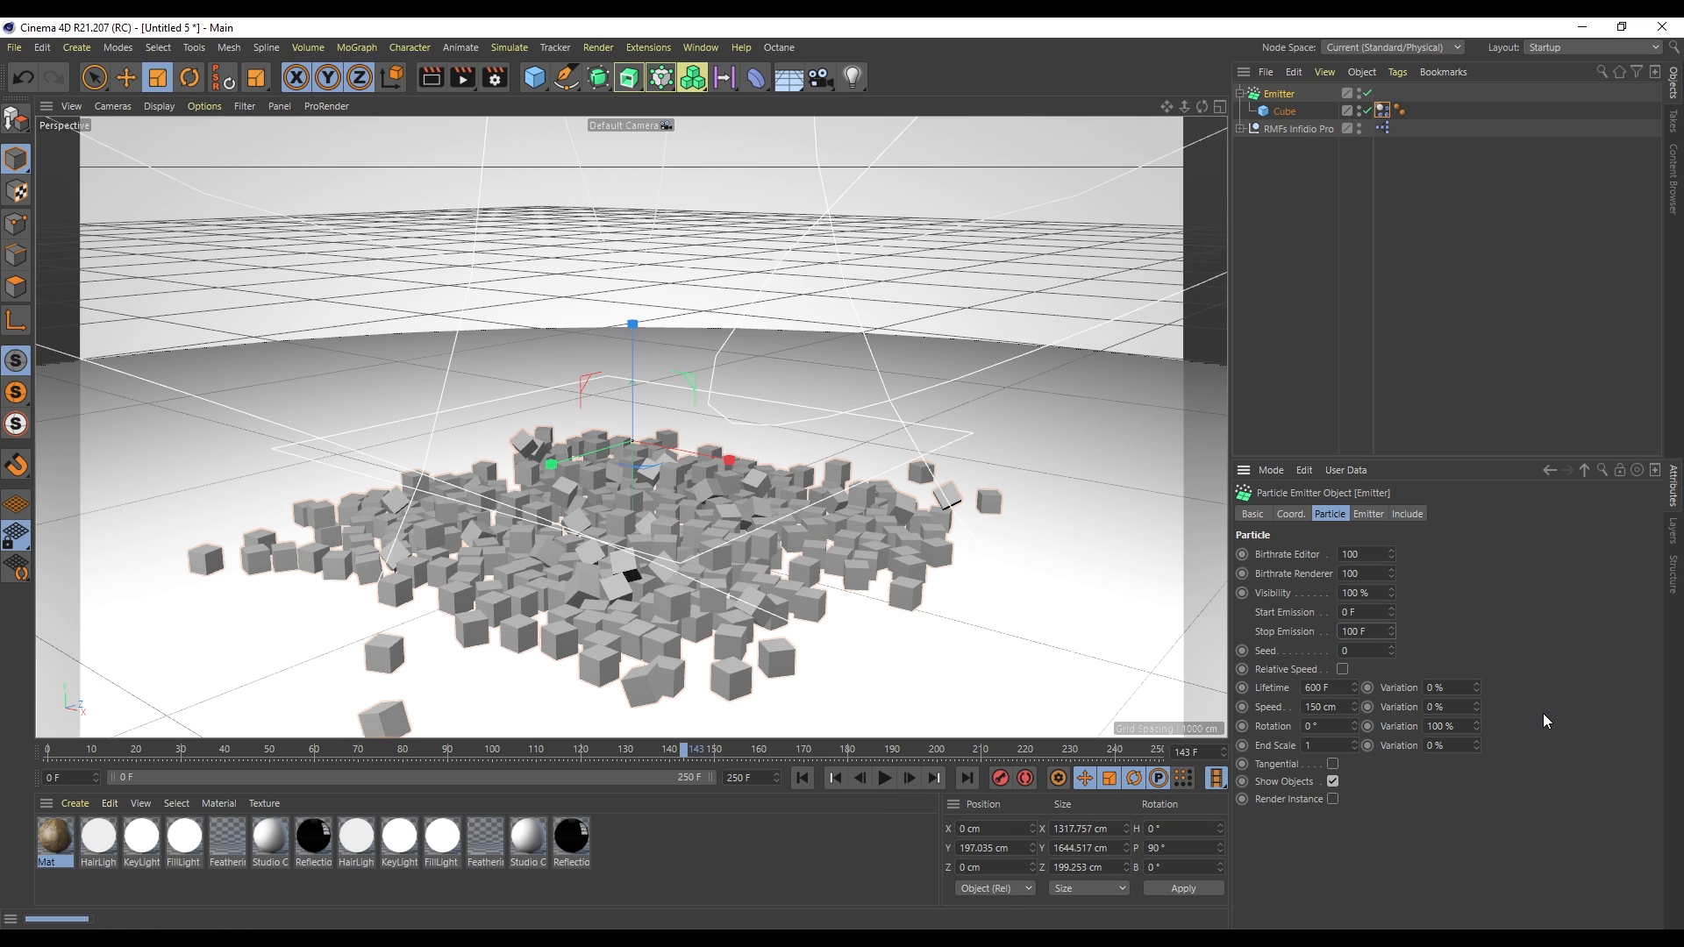
key("ctrl+d")
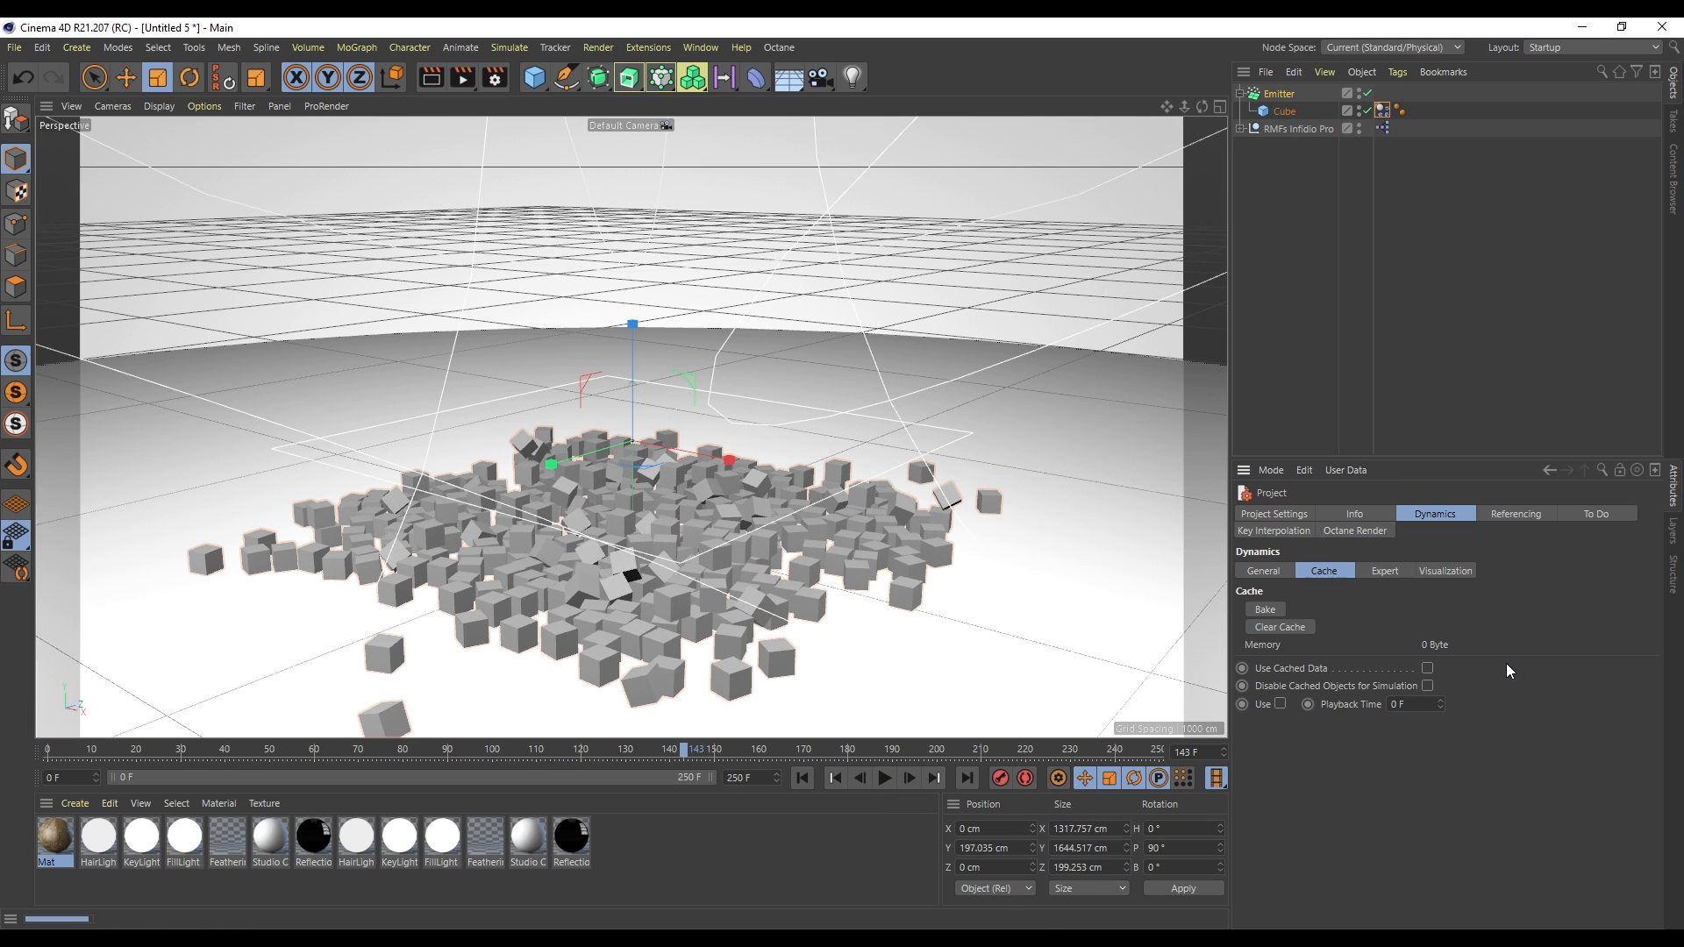
left_click(1265, 609)
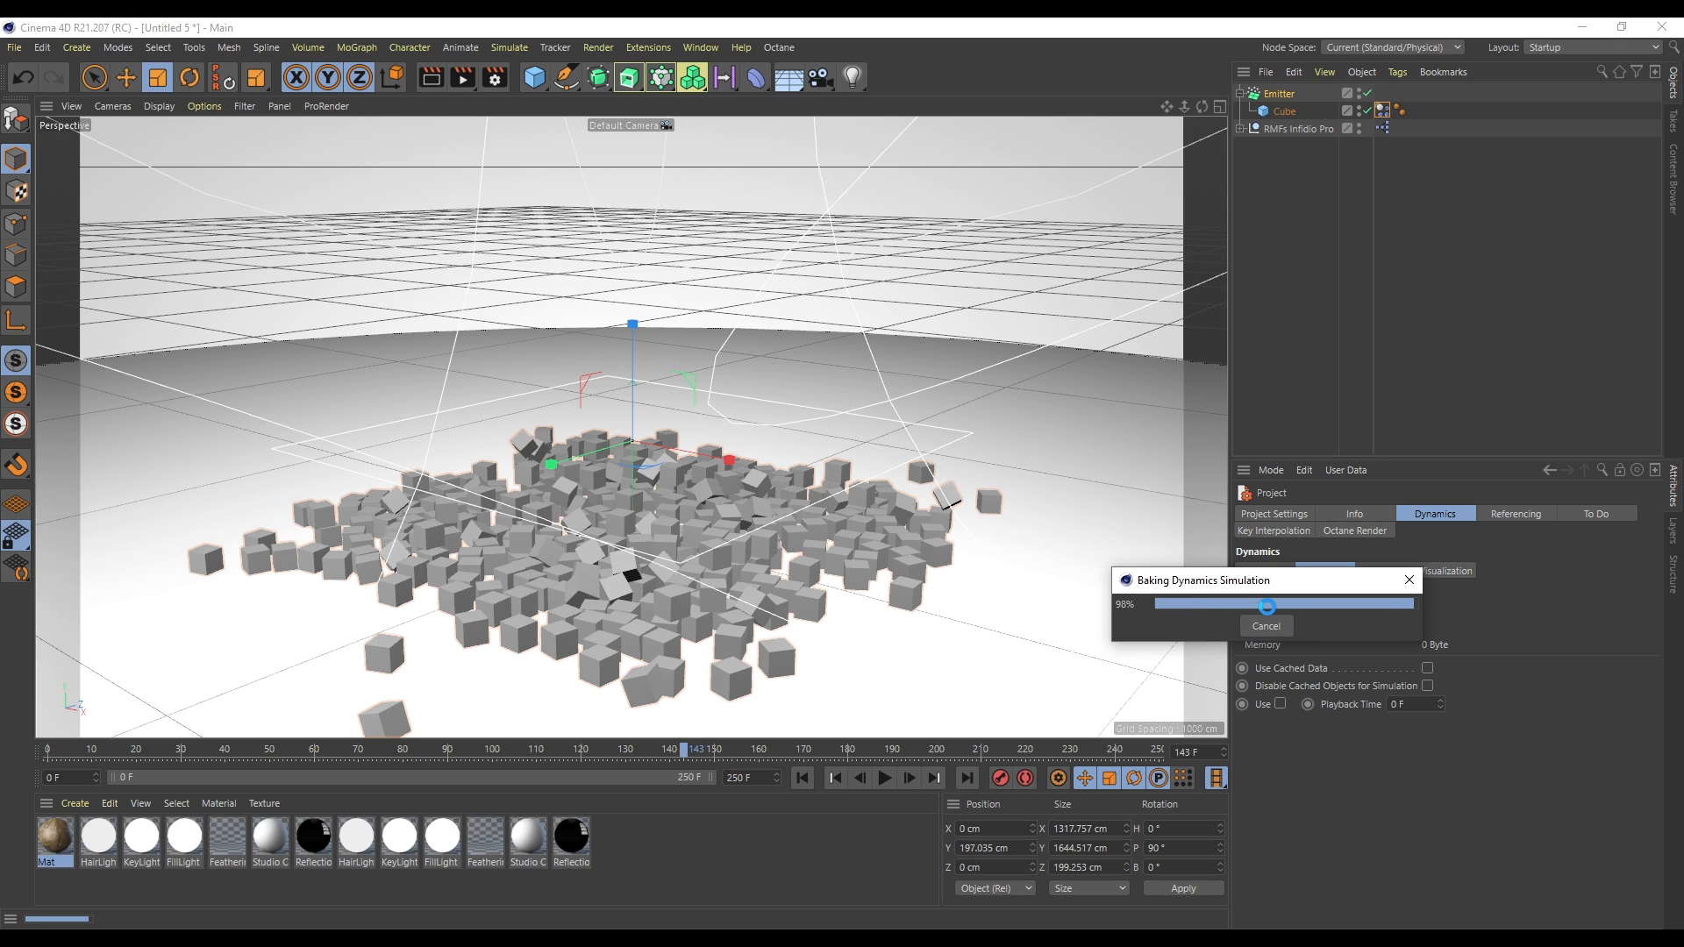
left_click_drag(58, 760, 393, 762)
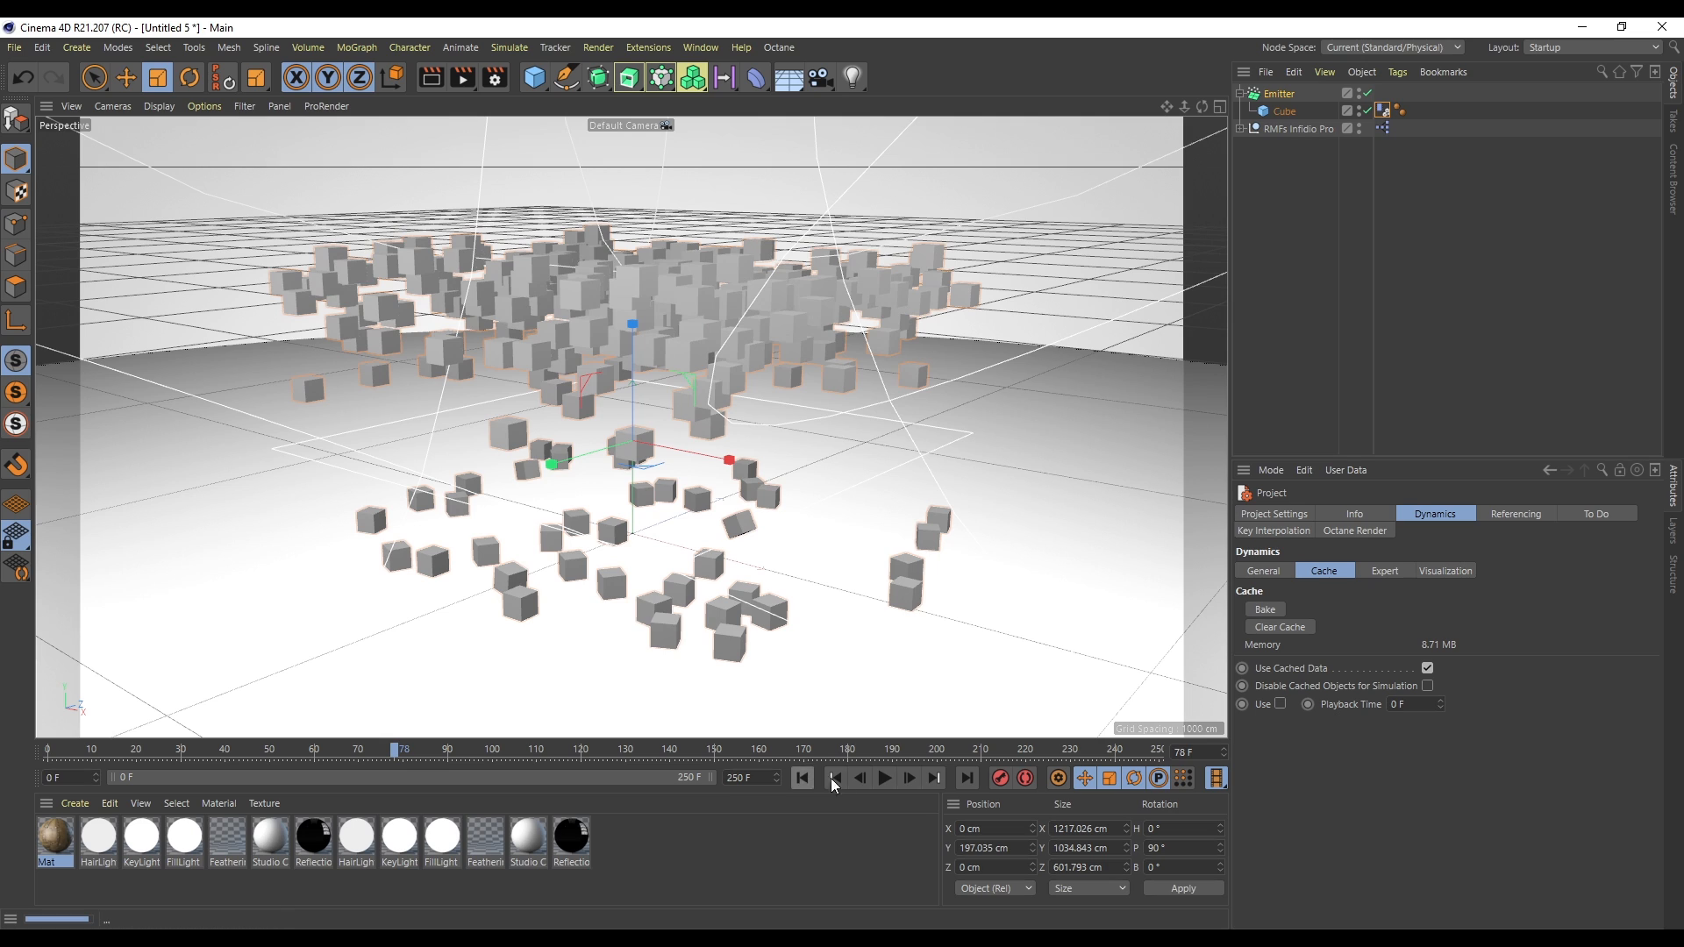
- Replay and scrub through the baked simulation, then rewind to the start
left_click(803, 778)
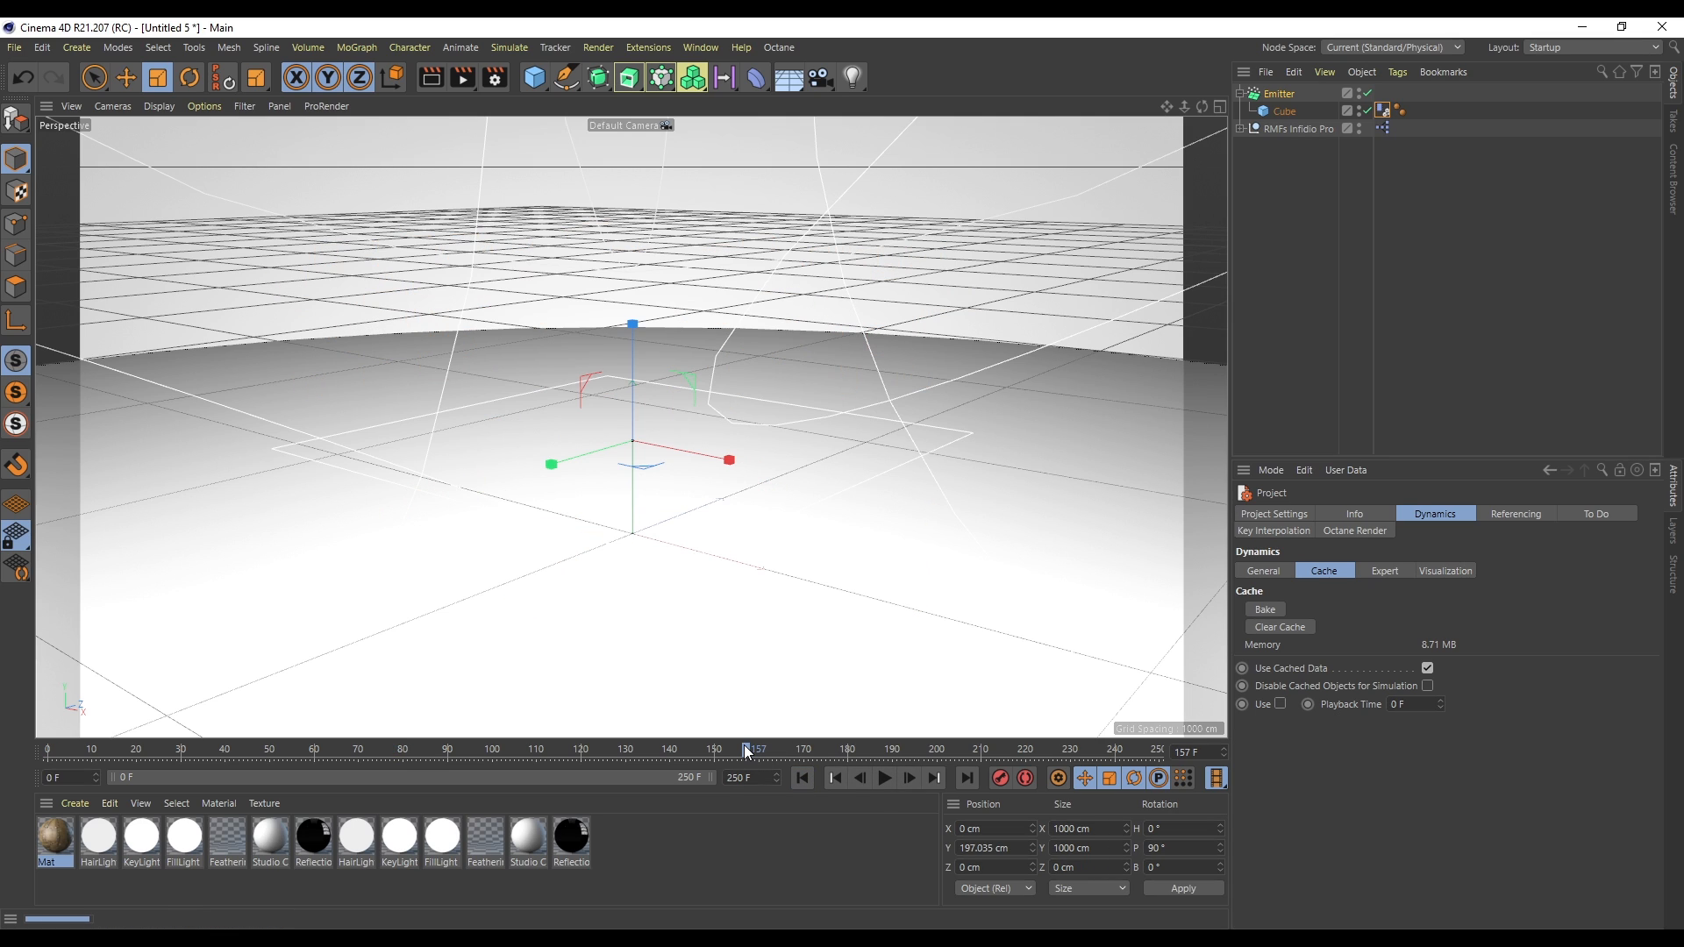
left_click_drag(772, 751, 660, 753)
left_click(803, 778)
left_click(884, 778)
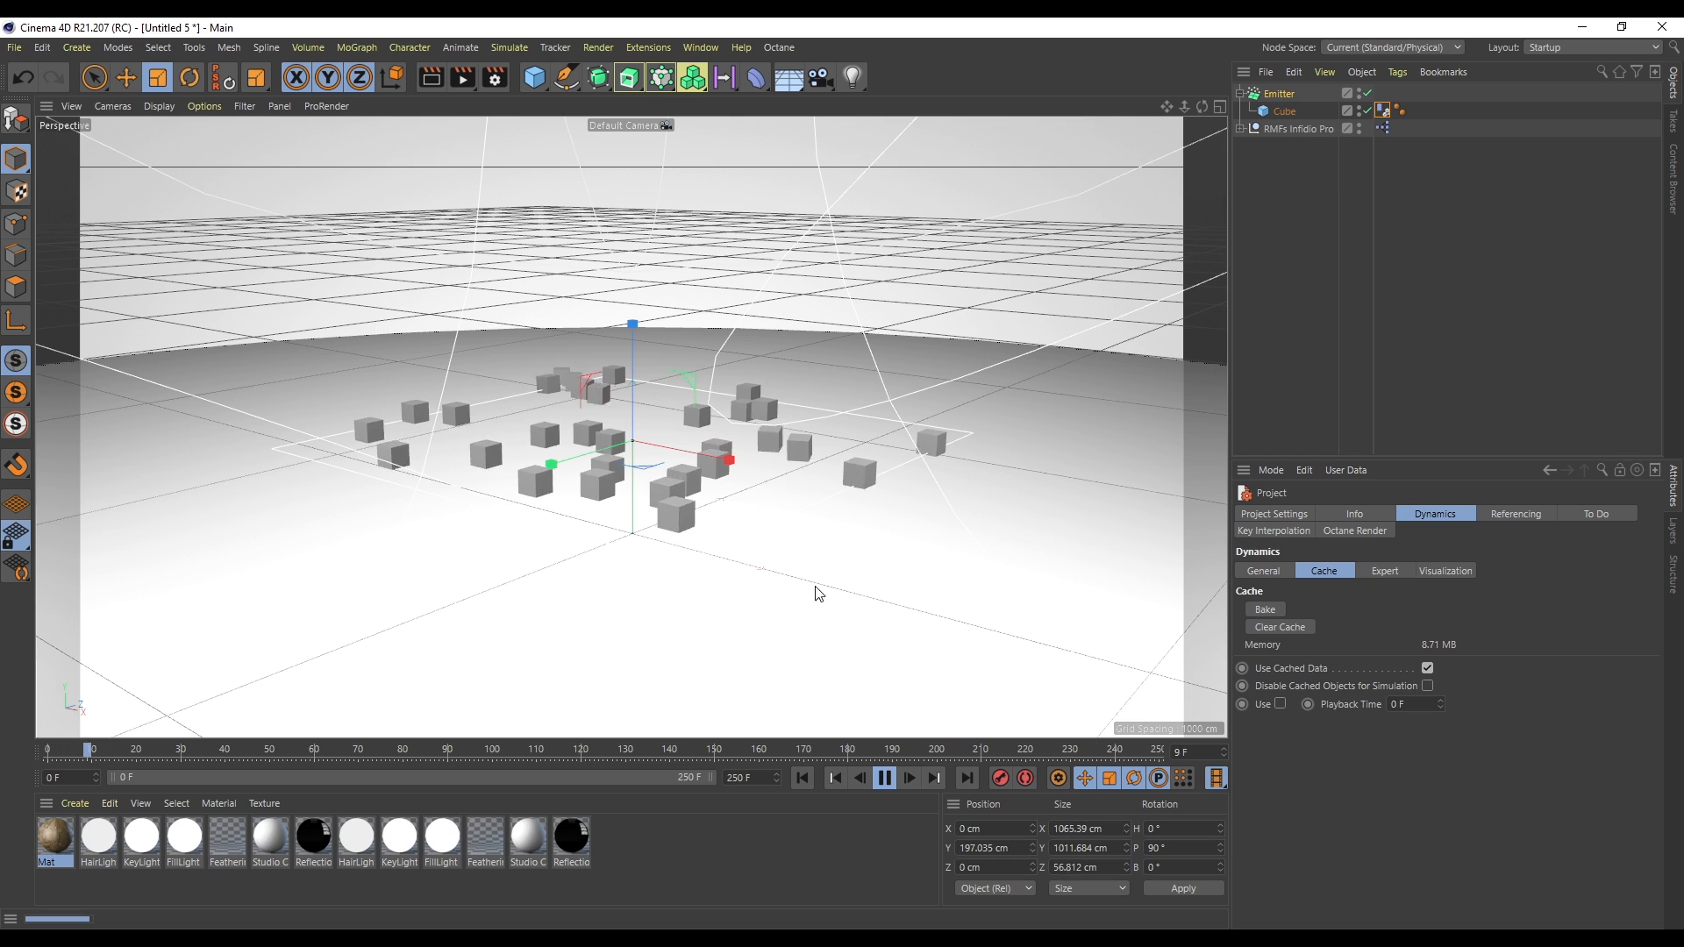
left_click(884, 778)
left_click(428, 752)
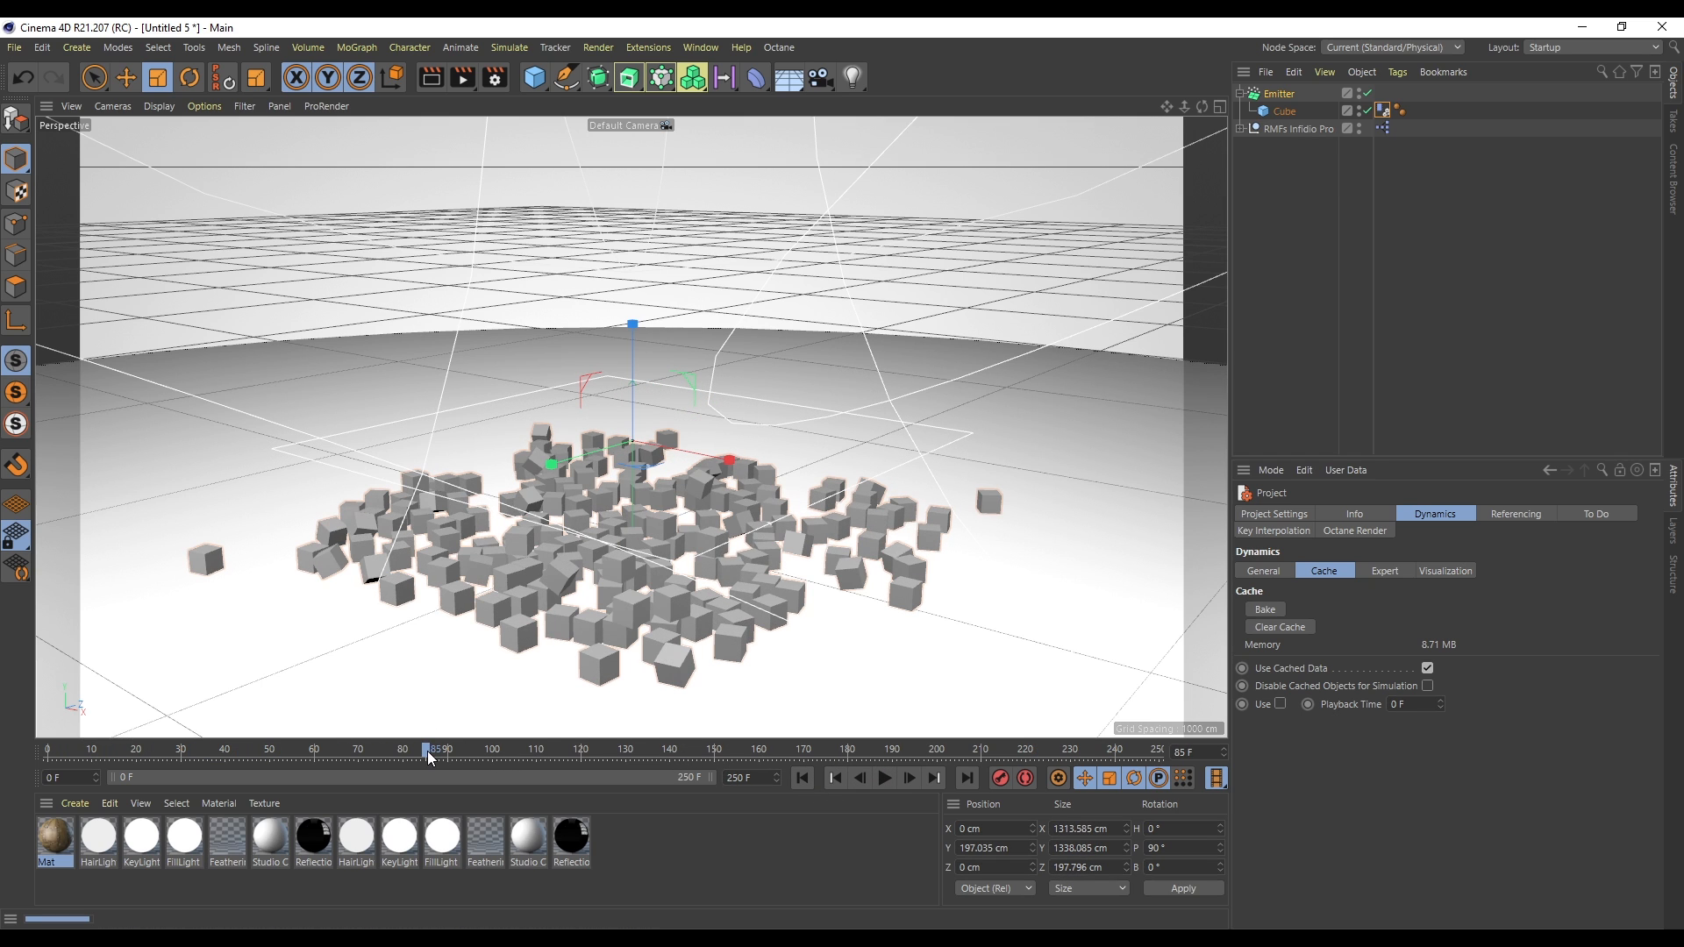
left_click(884, 778)
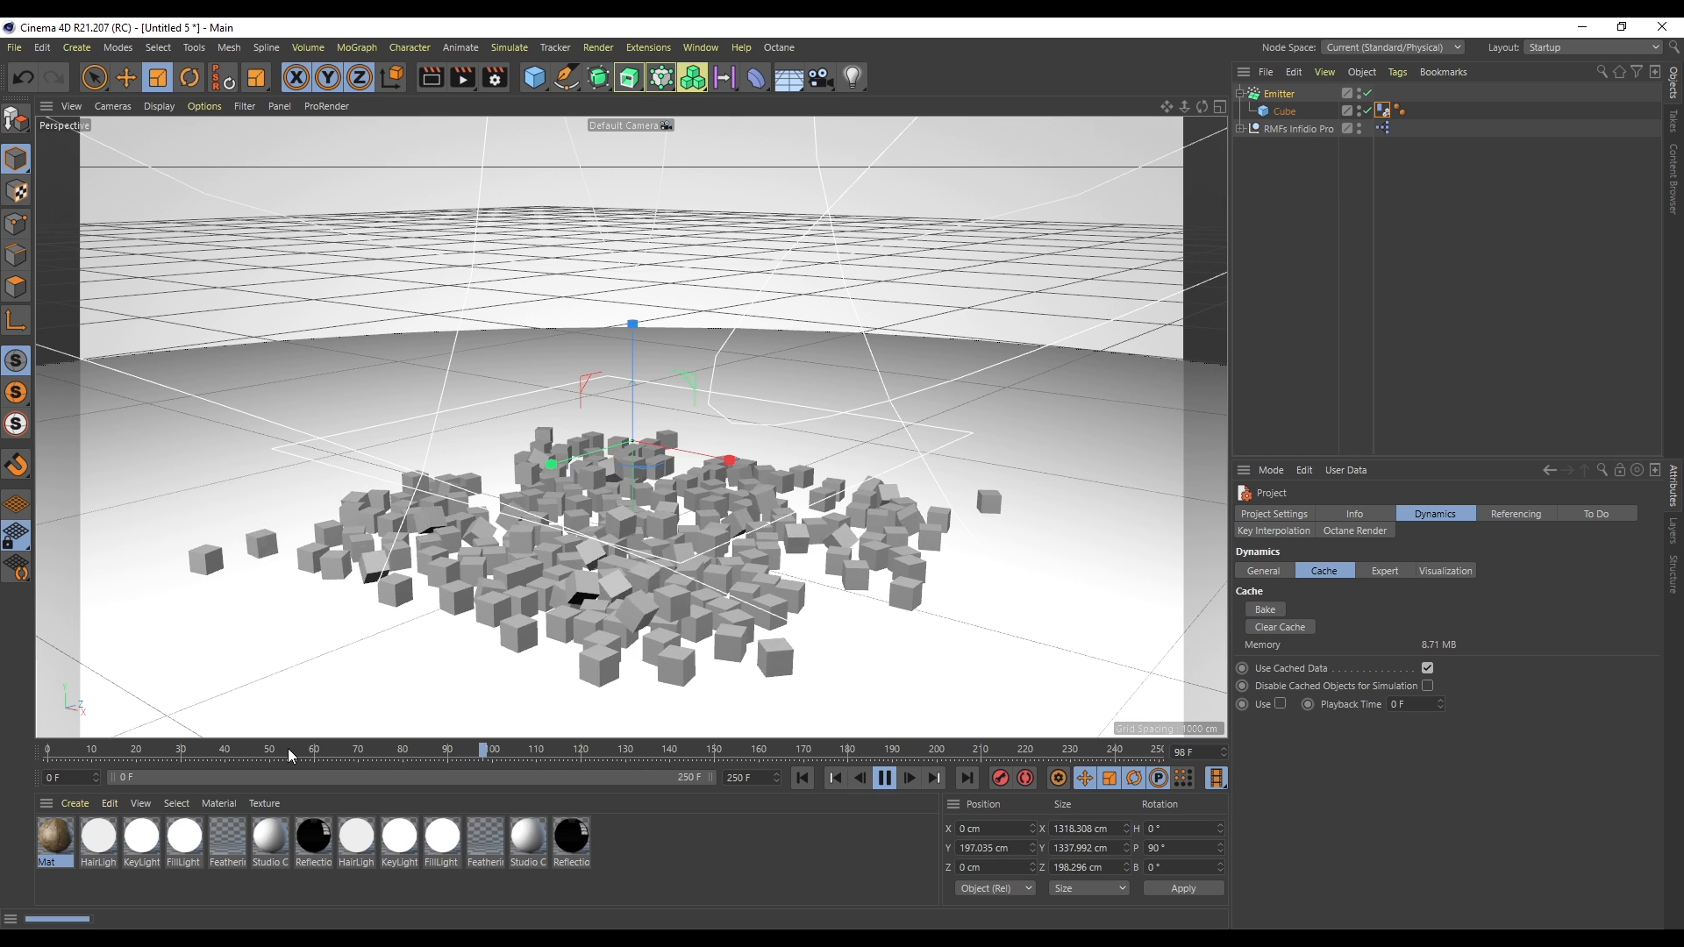
left_click(314, 754)
left_click(310, 753)
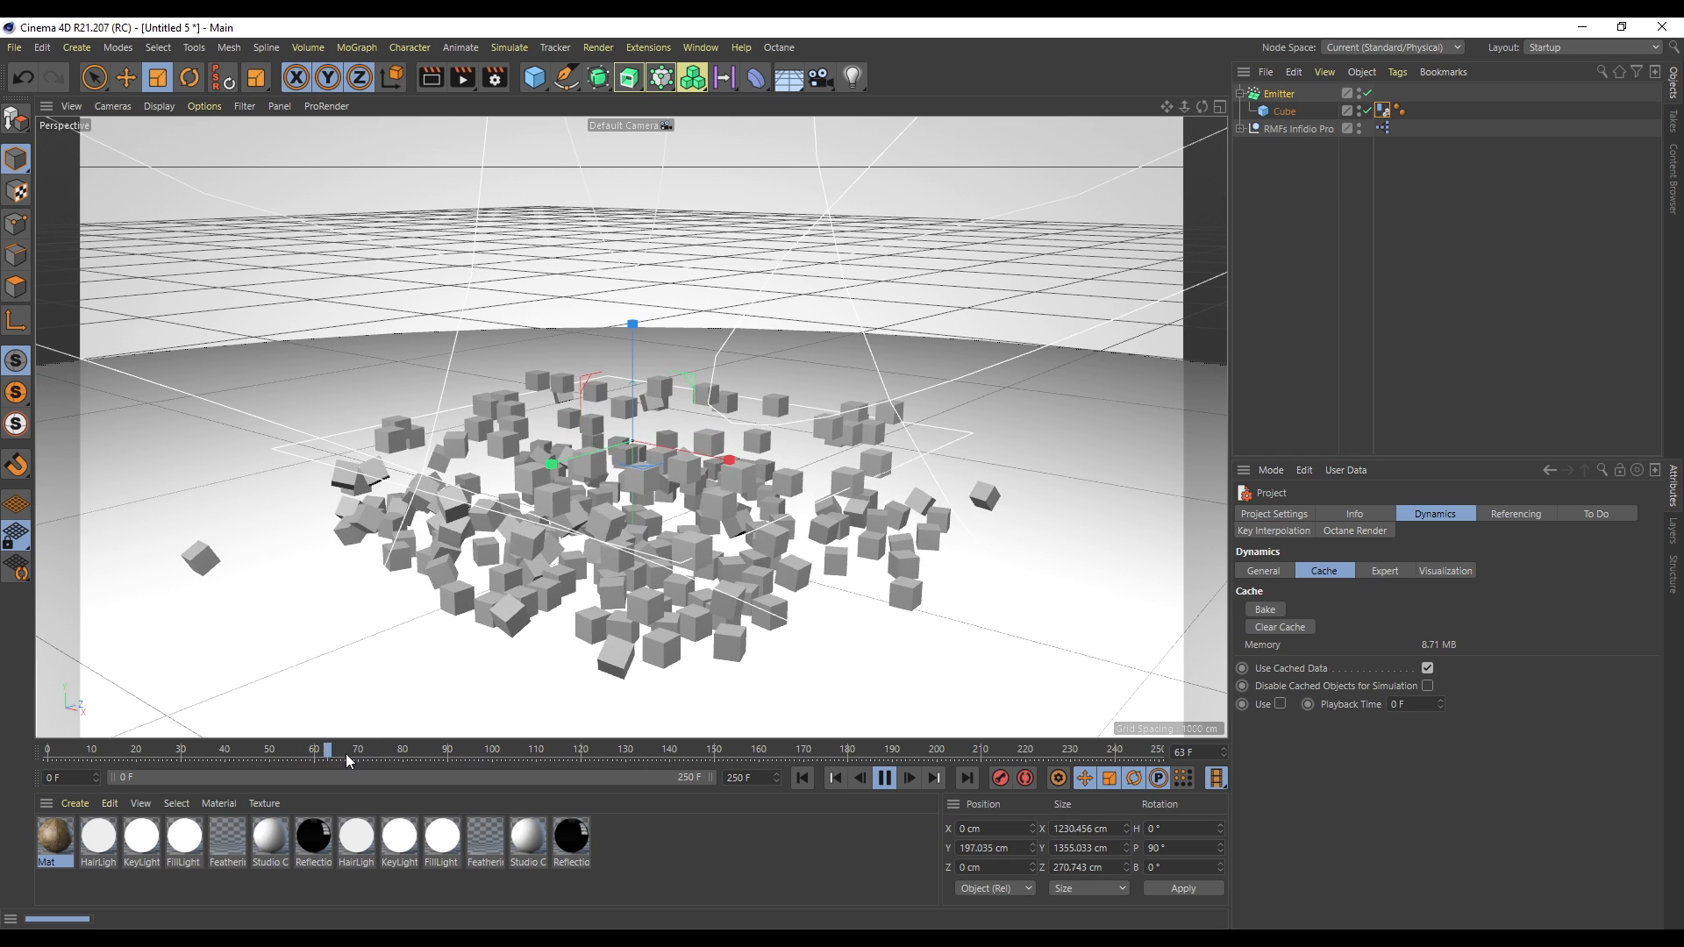
left_click(884, 778)
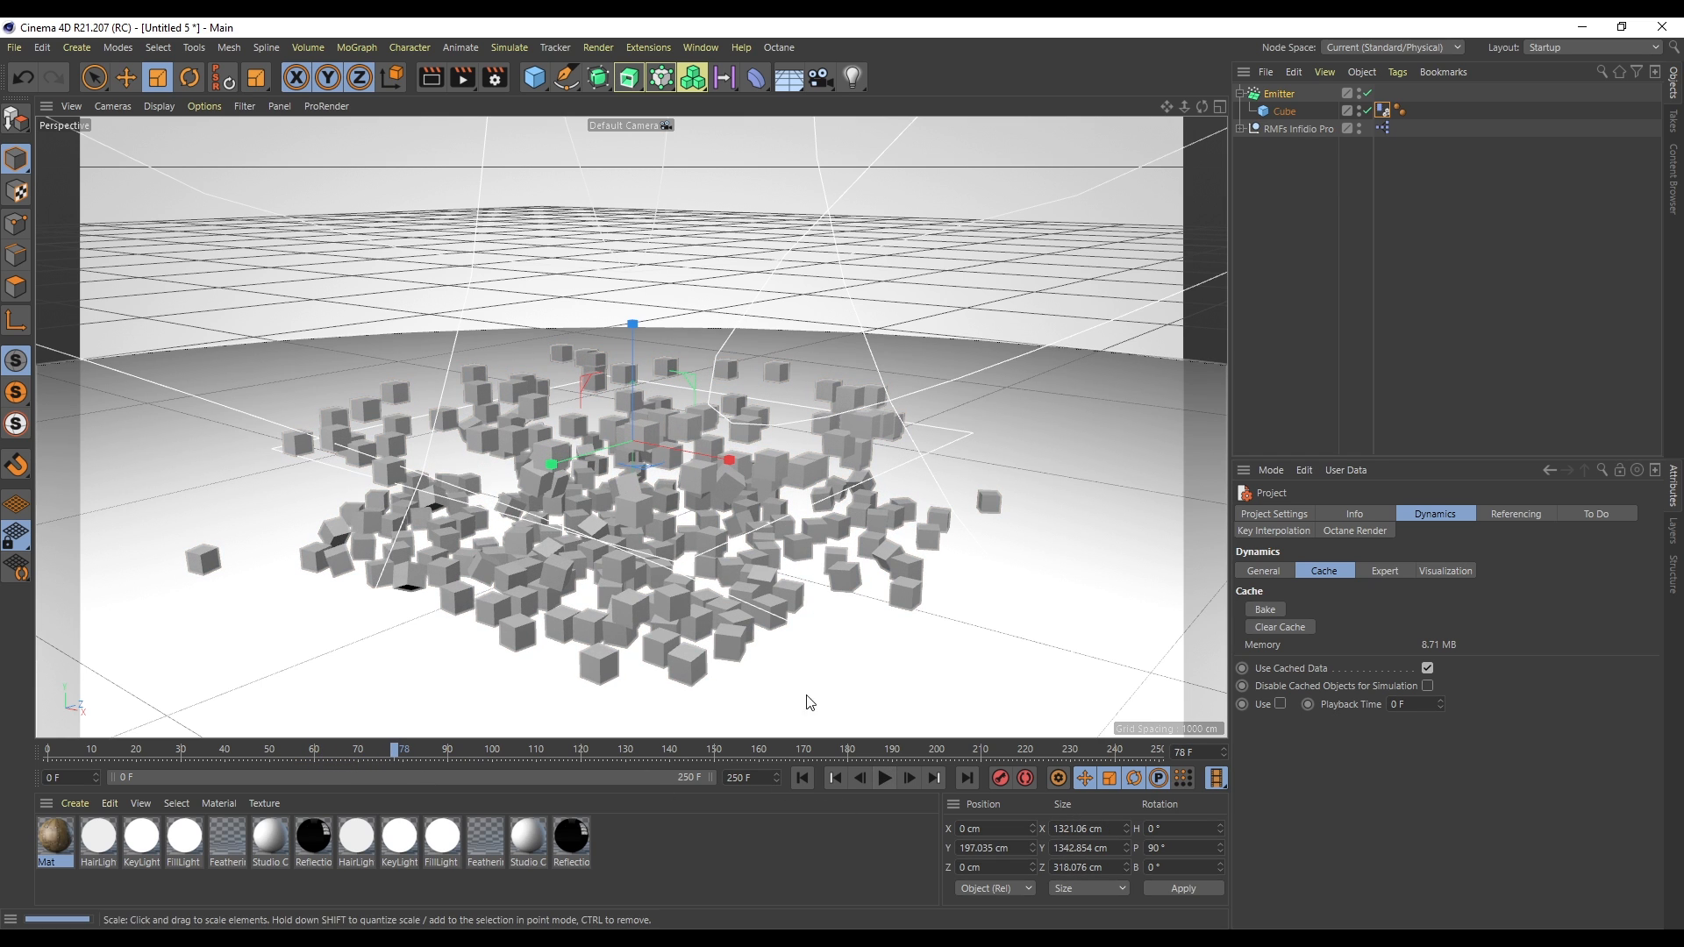
left_click(801, 778)
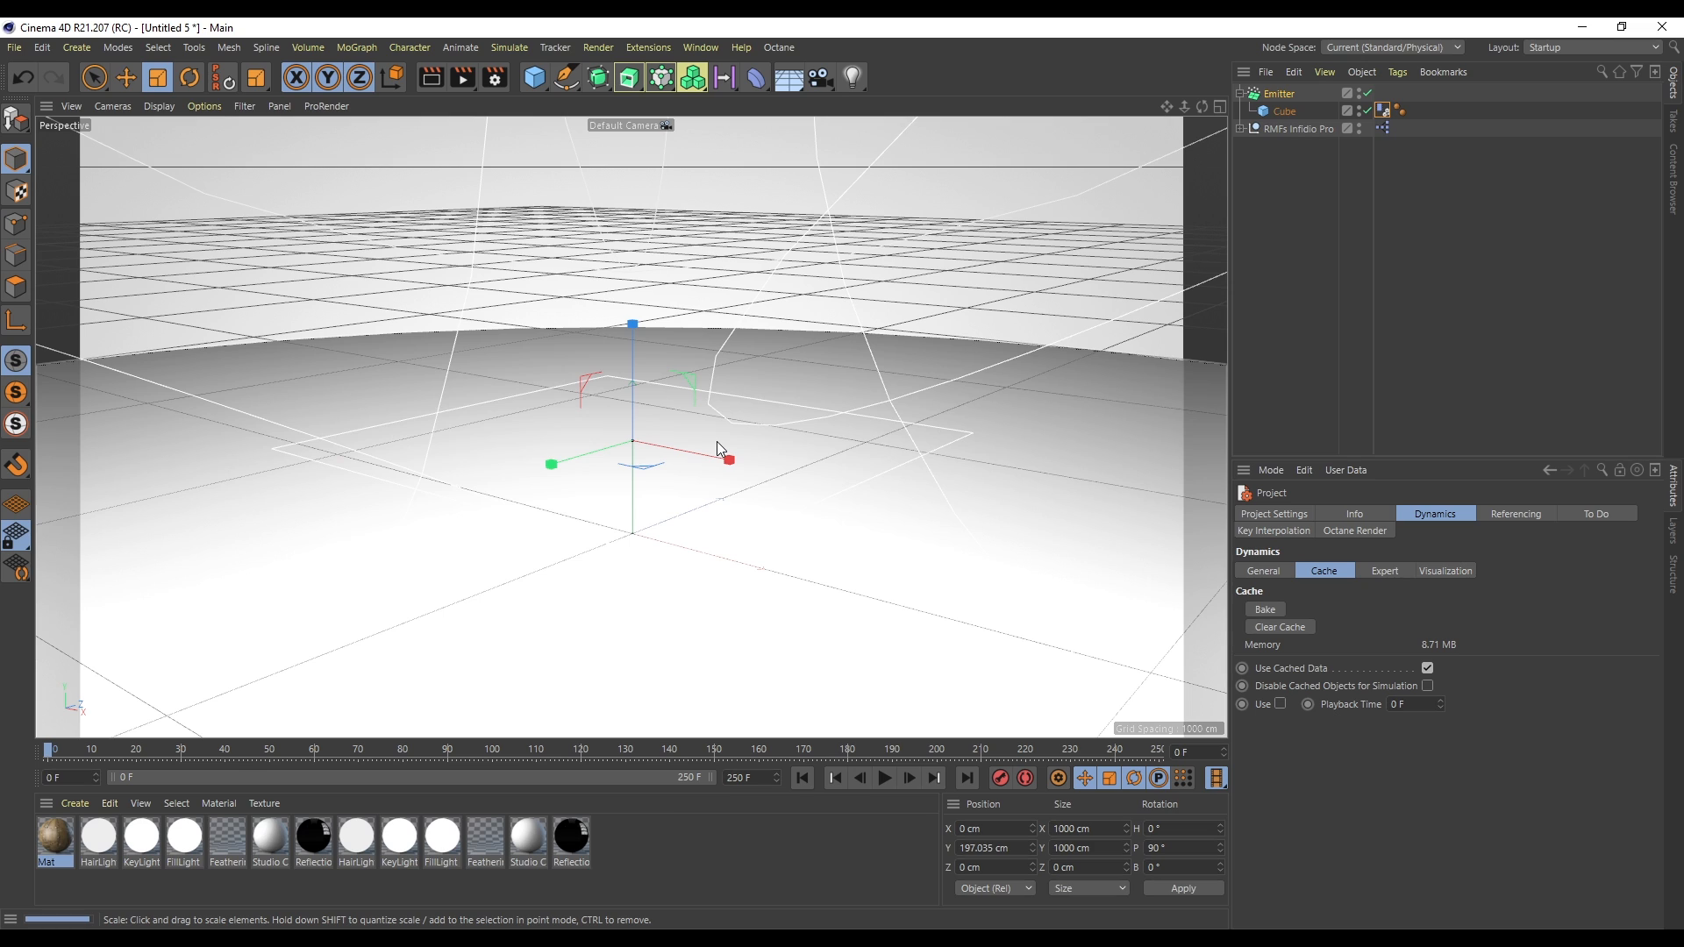
- Clear the dynamics cache, bake the emitter as Alembic into a chosen folder and select the new Alembic objects
left_click(1302, 628)
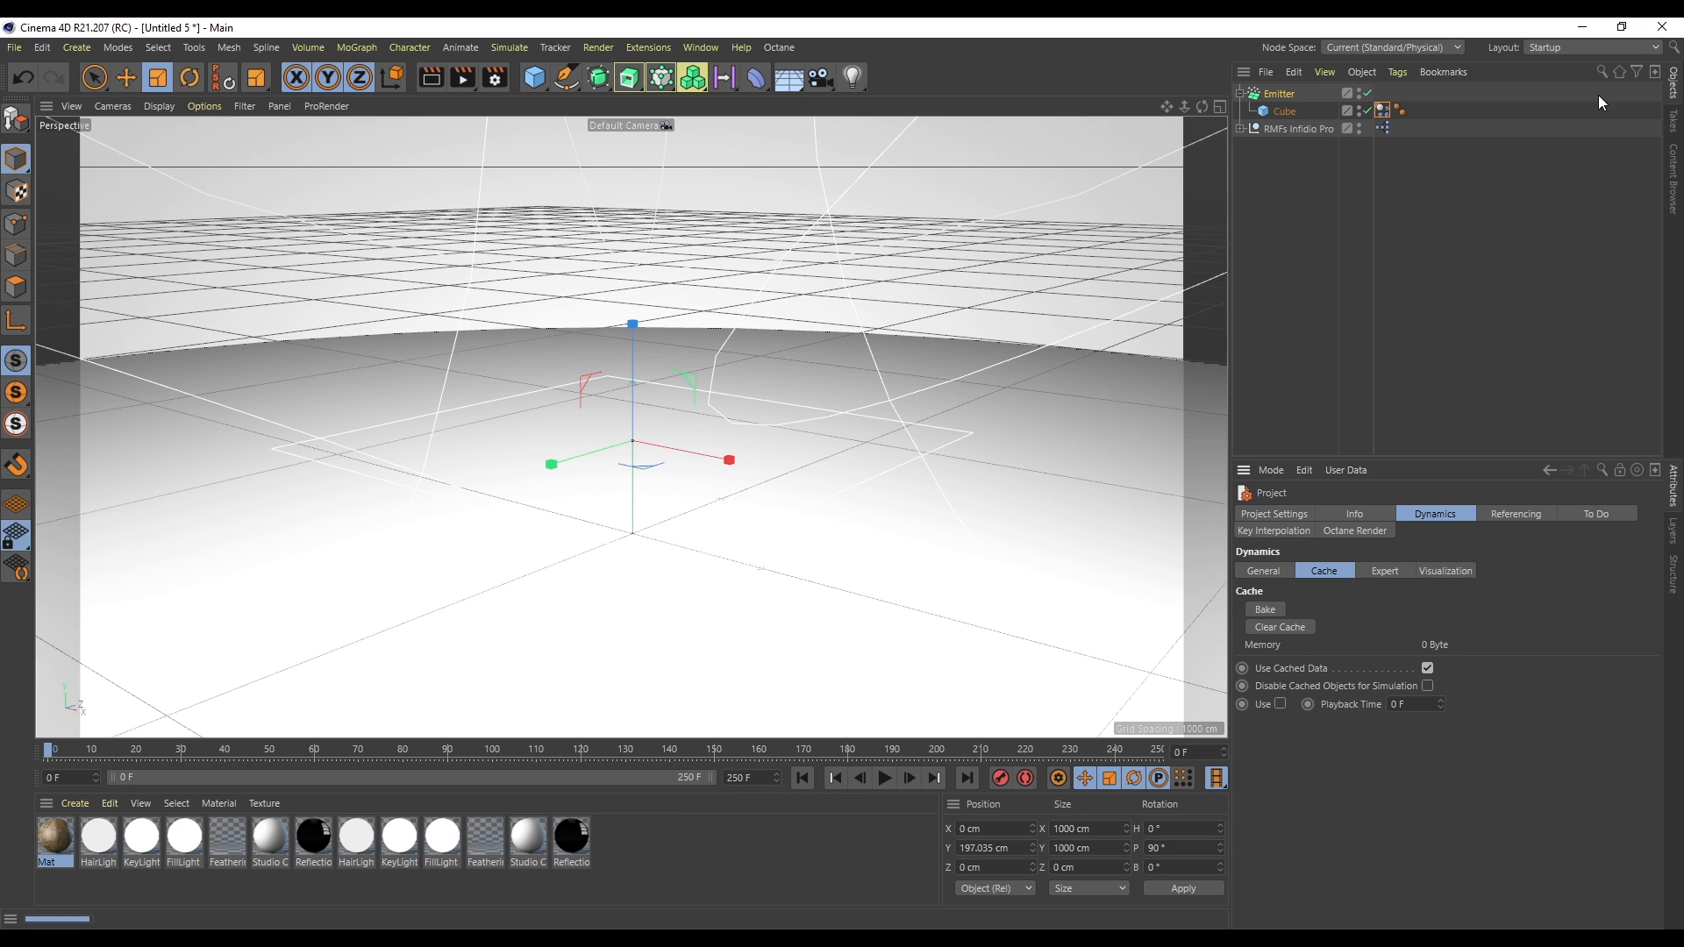
right_click(1274, 91)
left_click(1275, 92)
right_click(1276, 95)
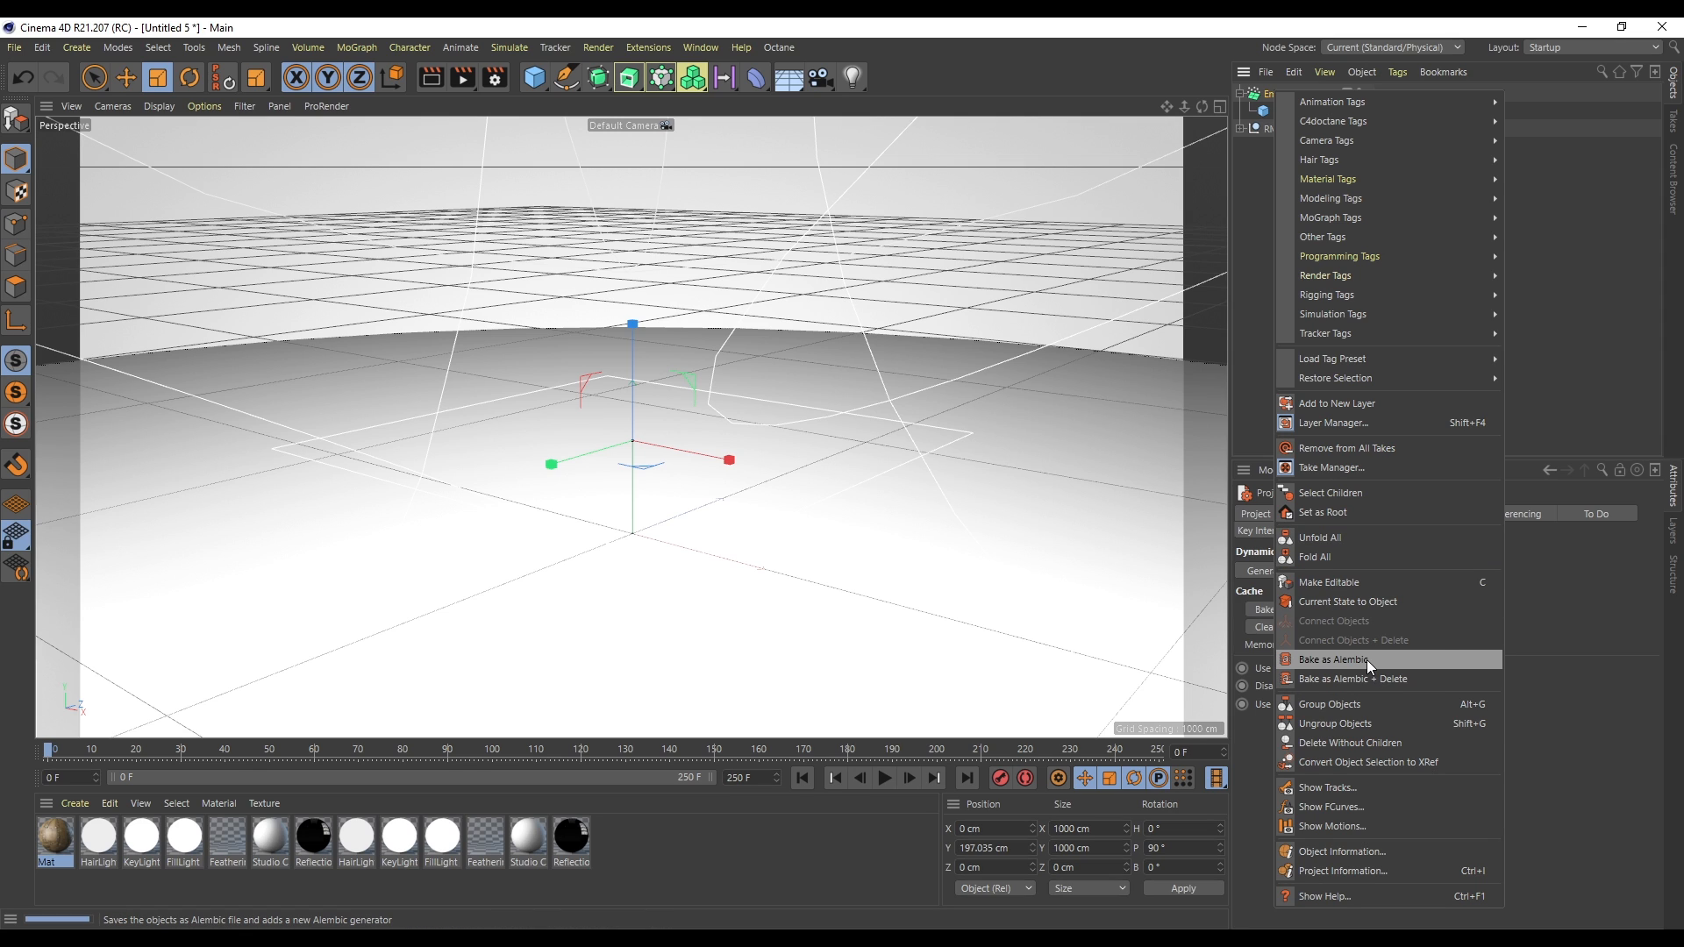
left_click(1333, 660)
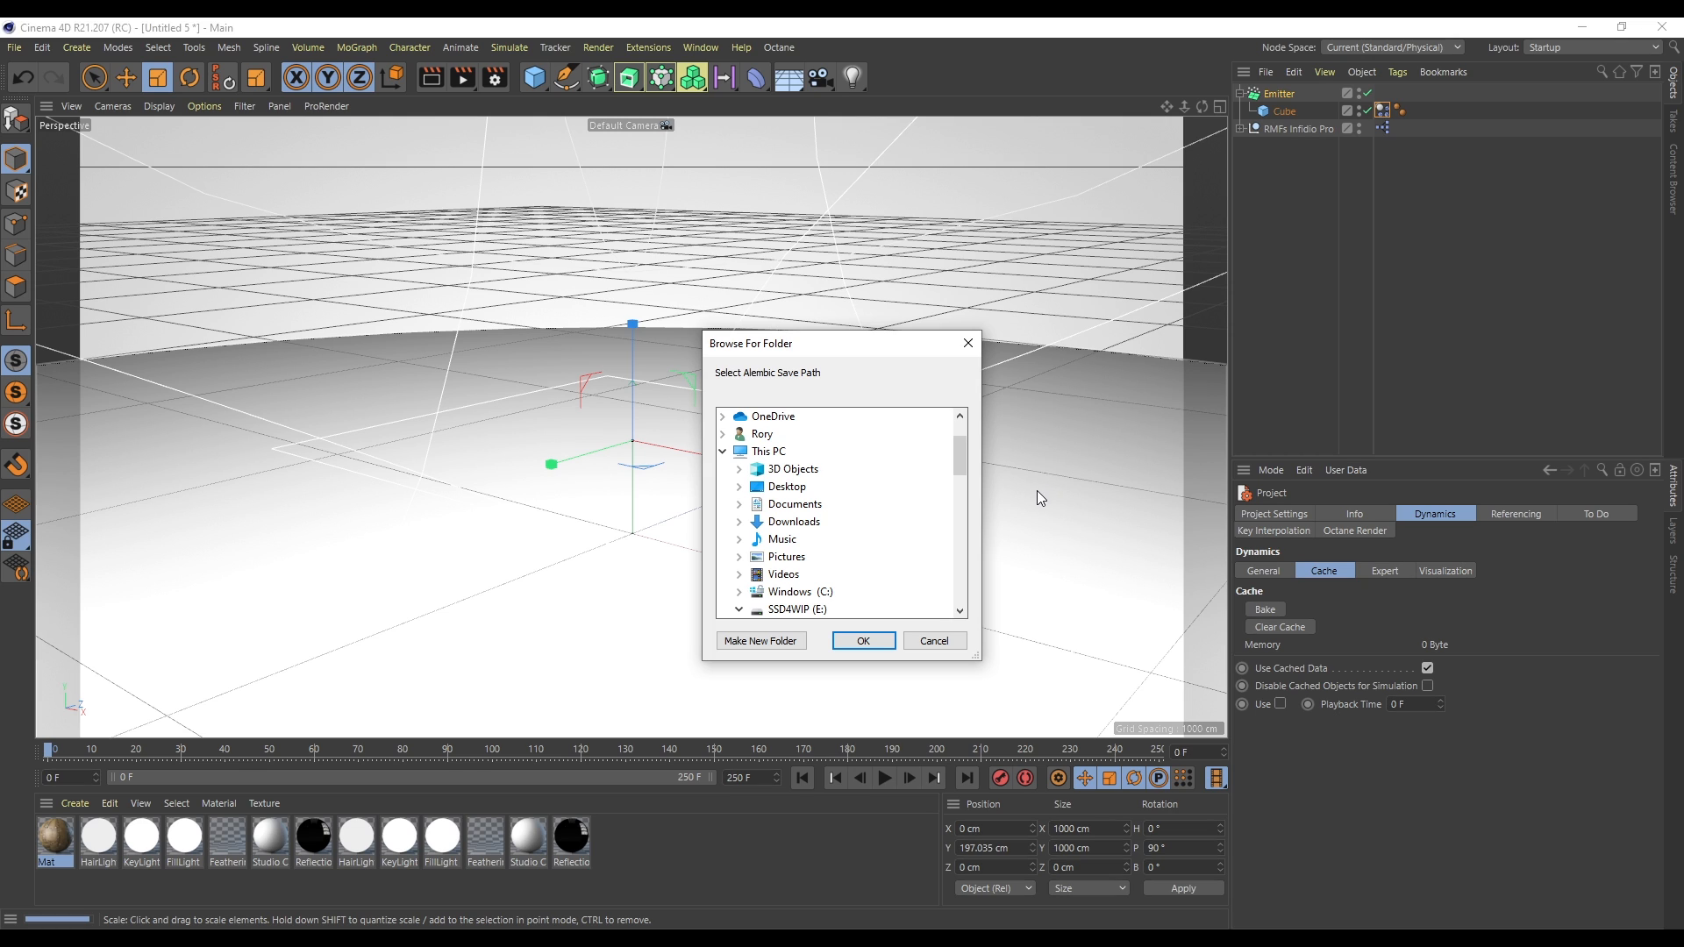
scroll(865, 462, "up", 2)
scroll(879, 479, "down", 3)
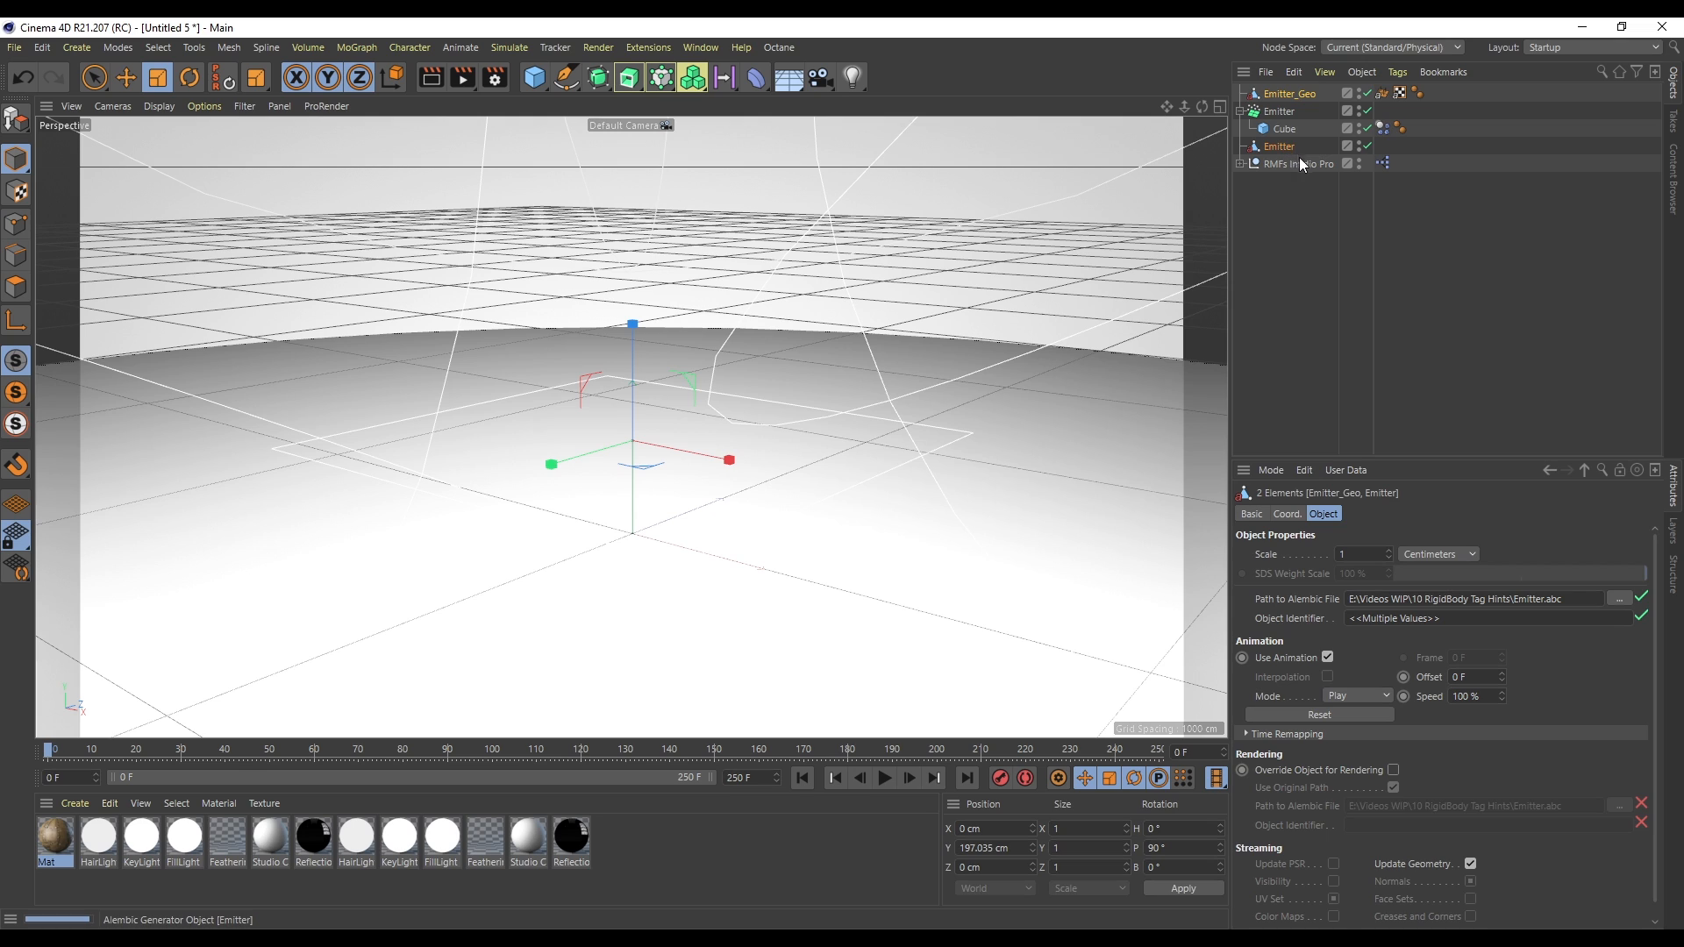
left_click(1298, 186)
left_click(1263, 148)
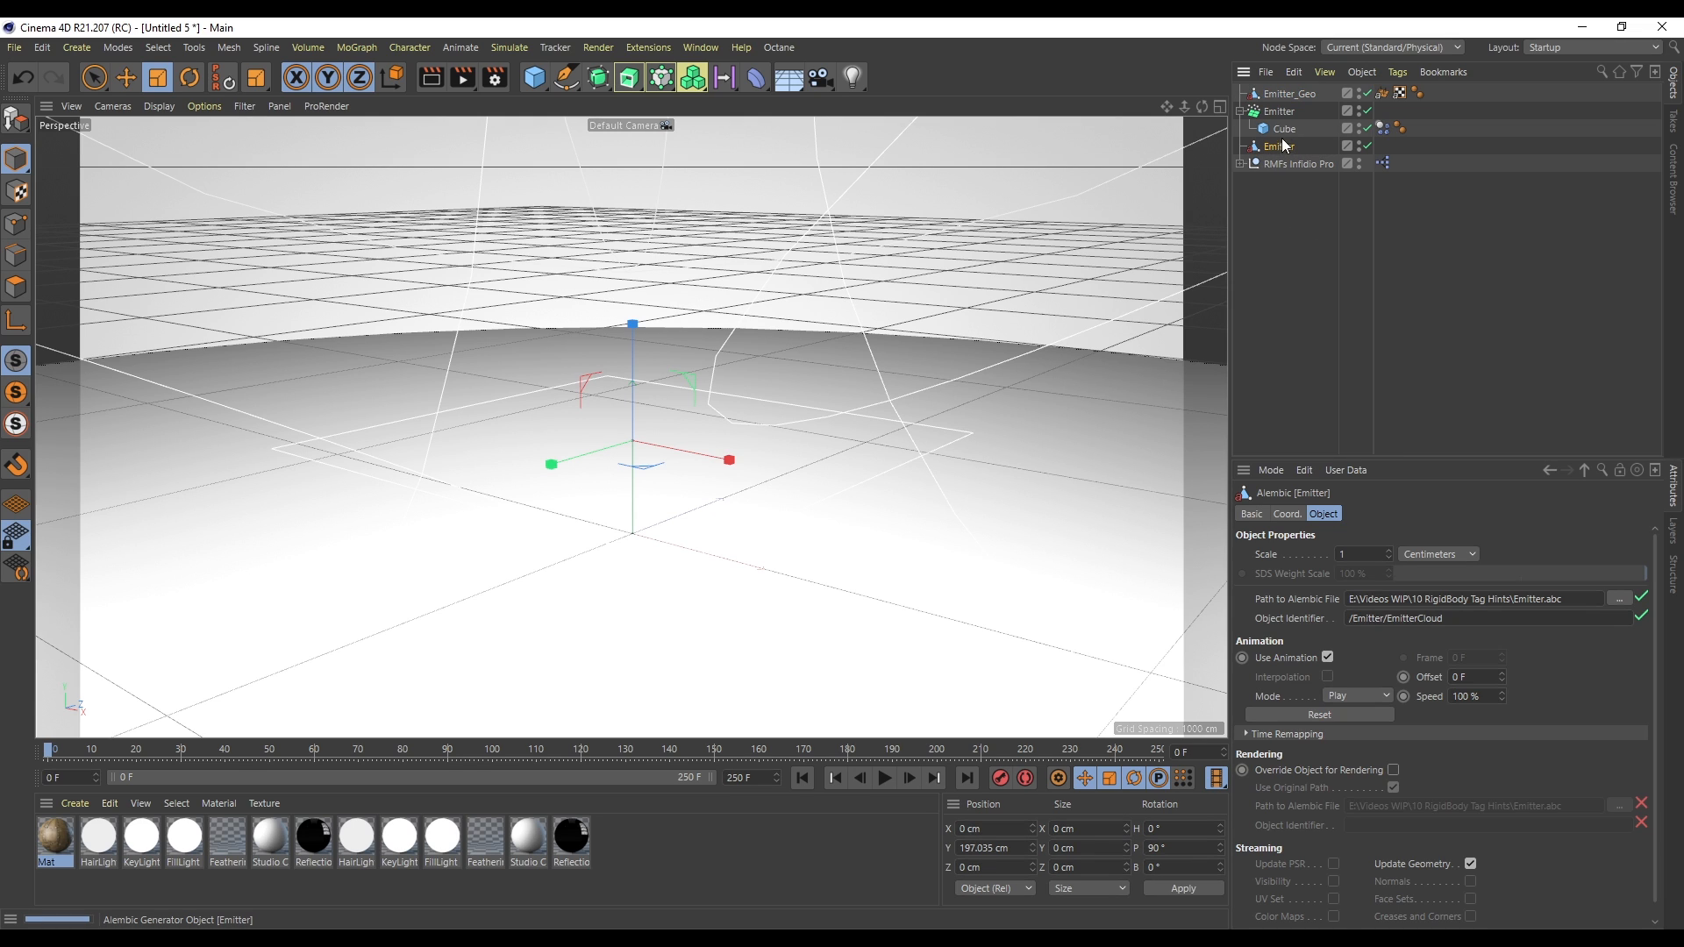
- Delete the original particle emitter with its cube and play the Alembic result up to about frame 76
left_click(1288, 94)
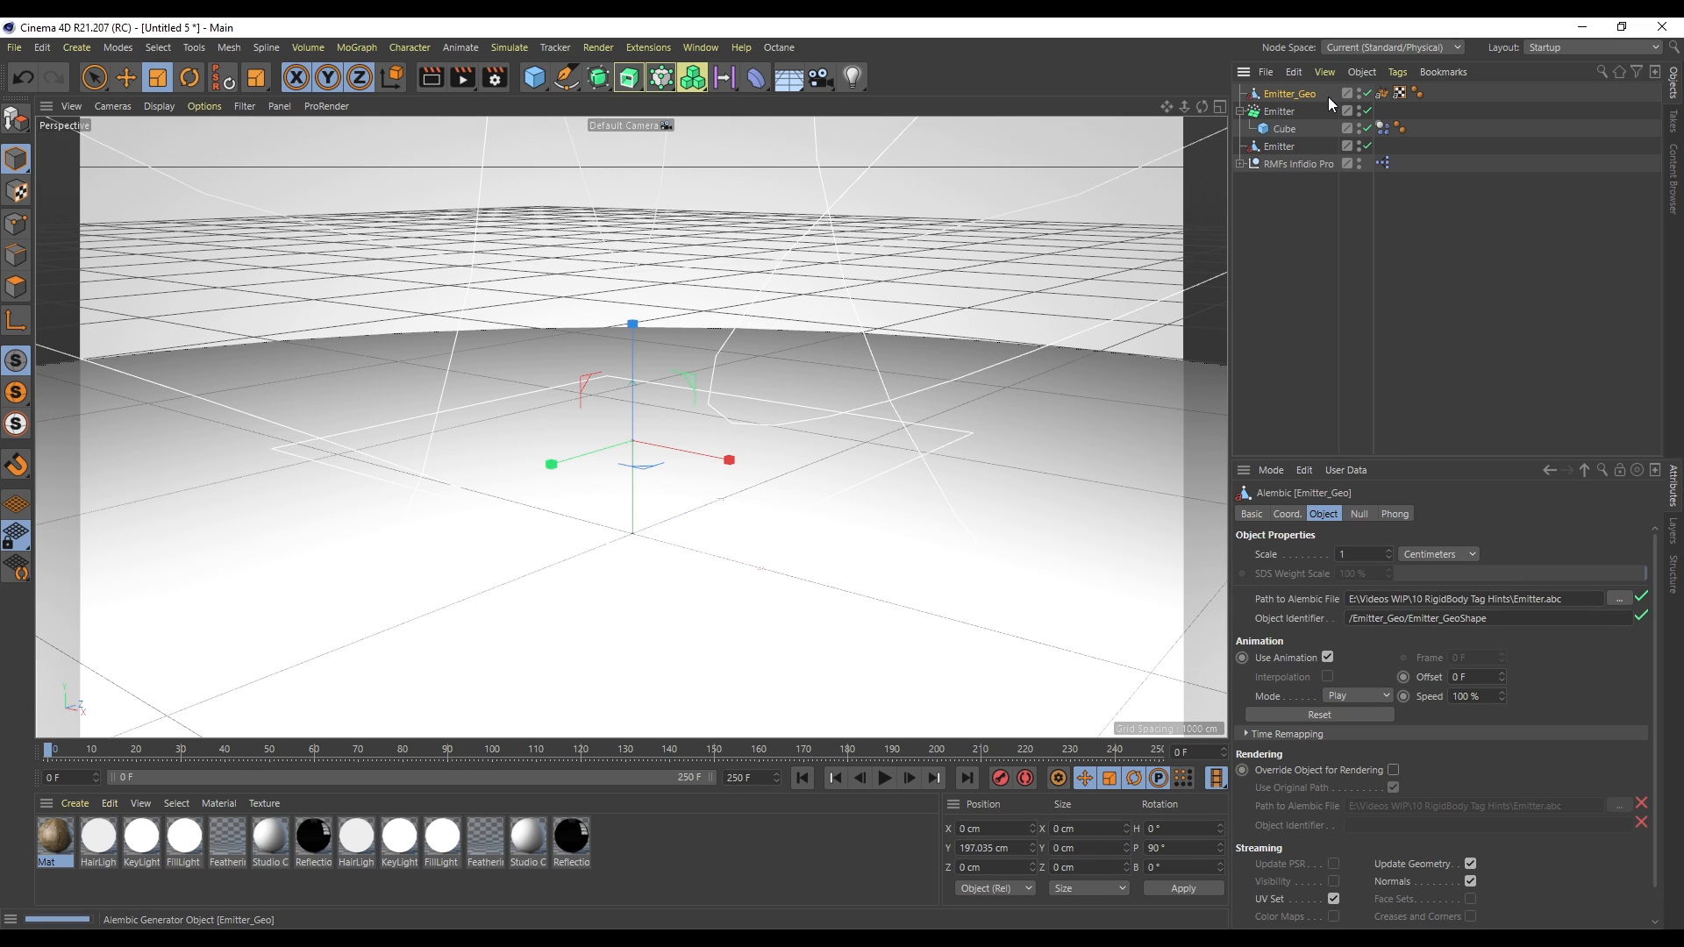
left_click(1283, 114)
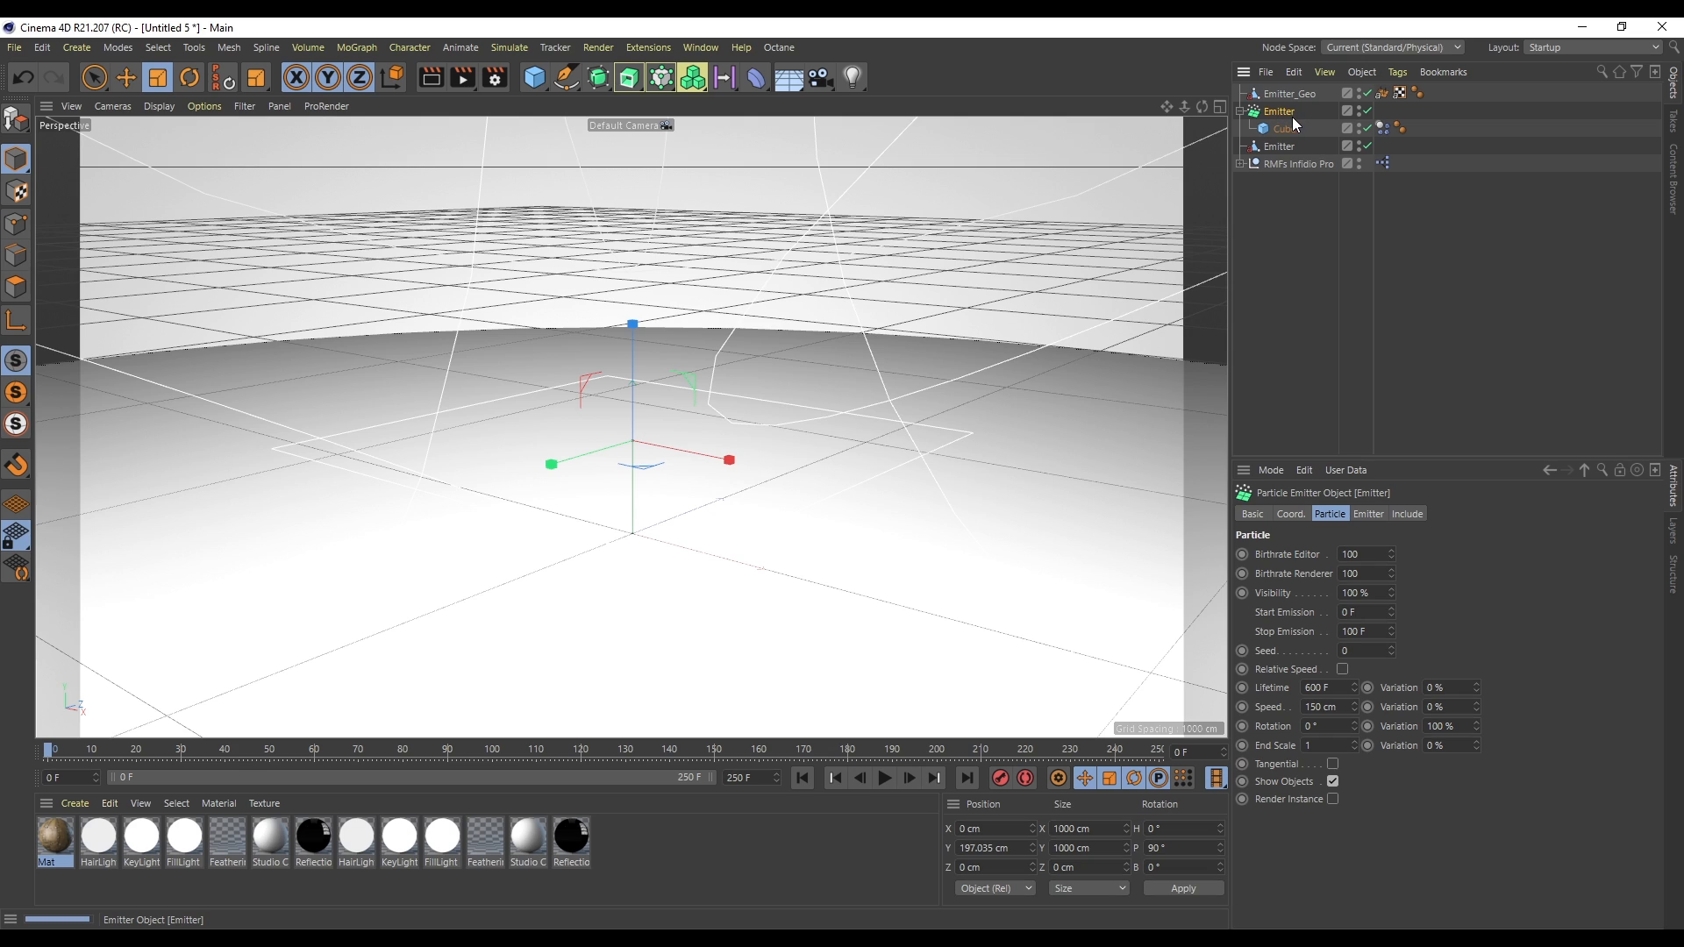
key("Delete")
key("F8")
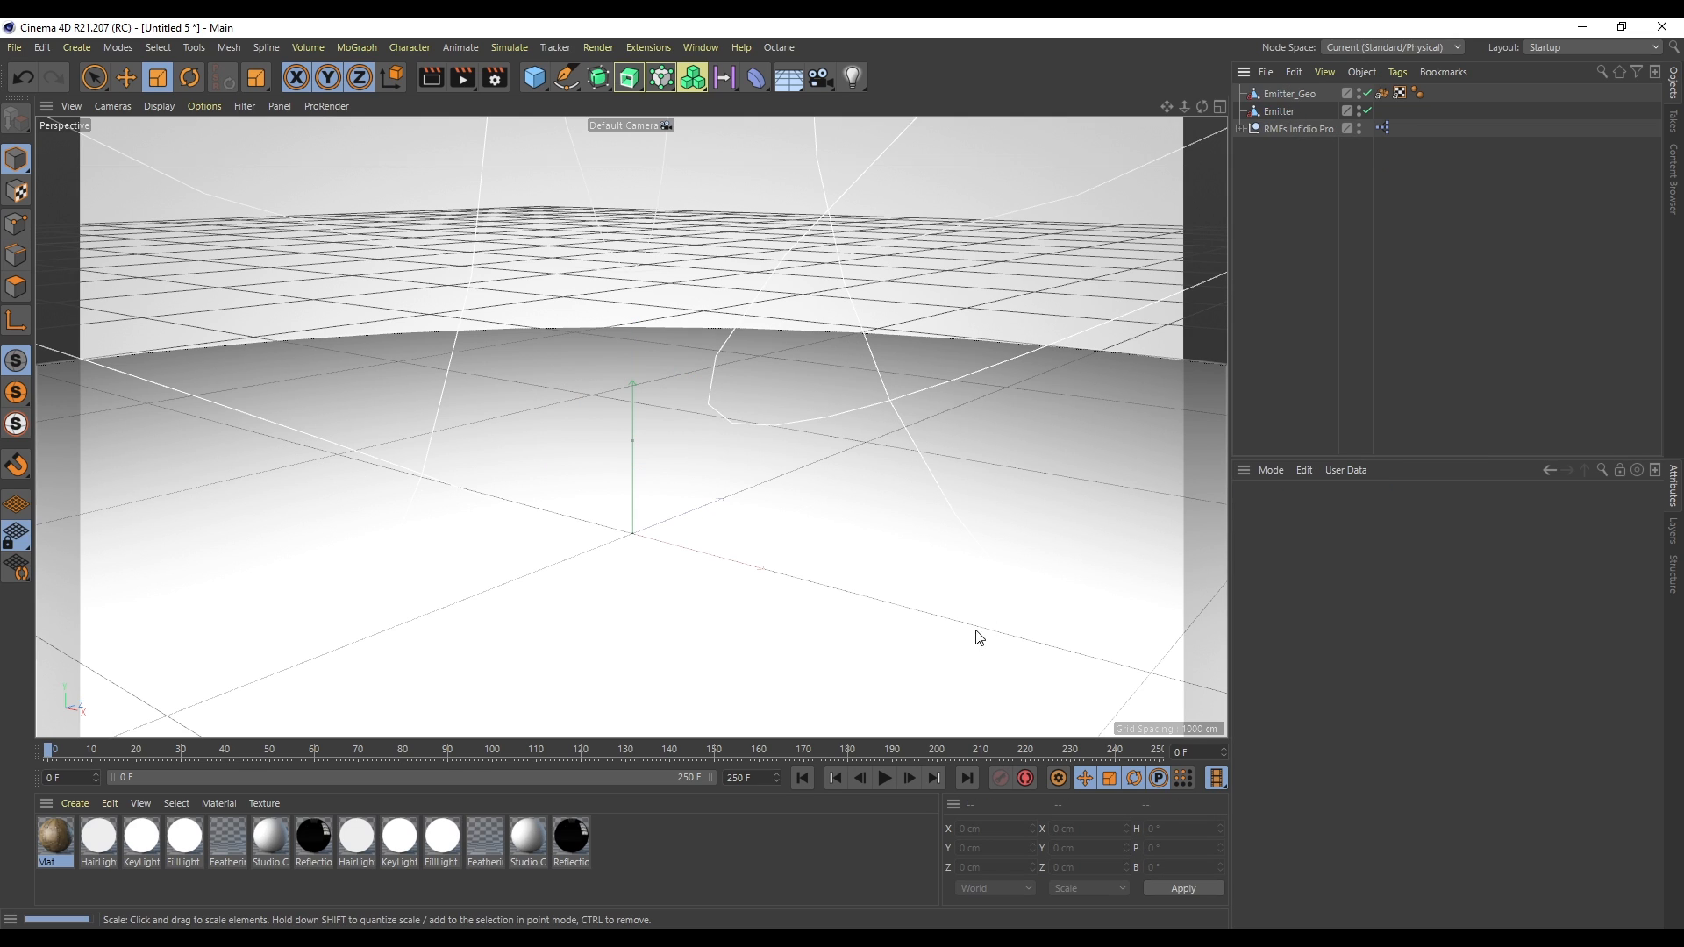
left_click_drag(276, 713, 386, 751)
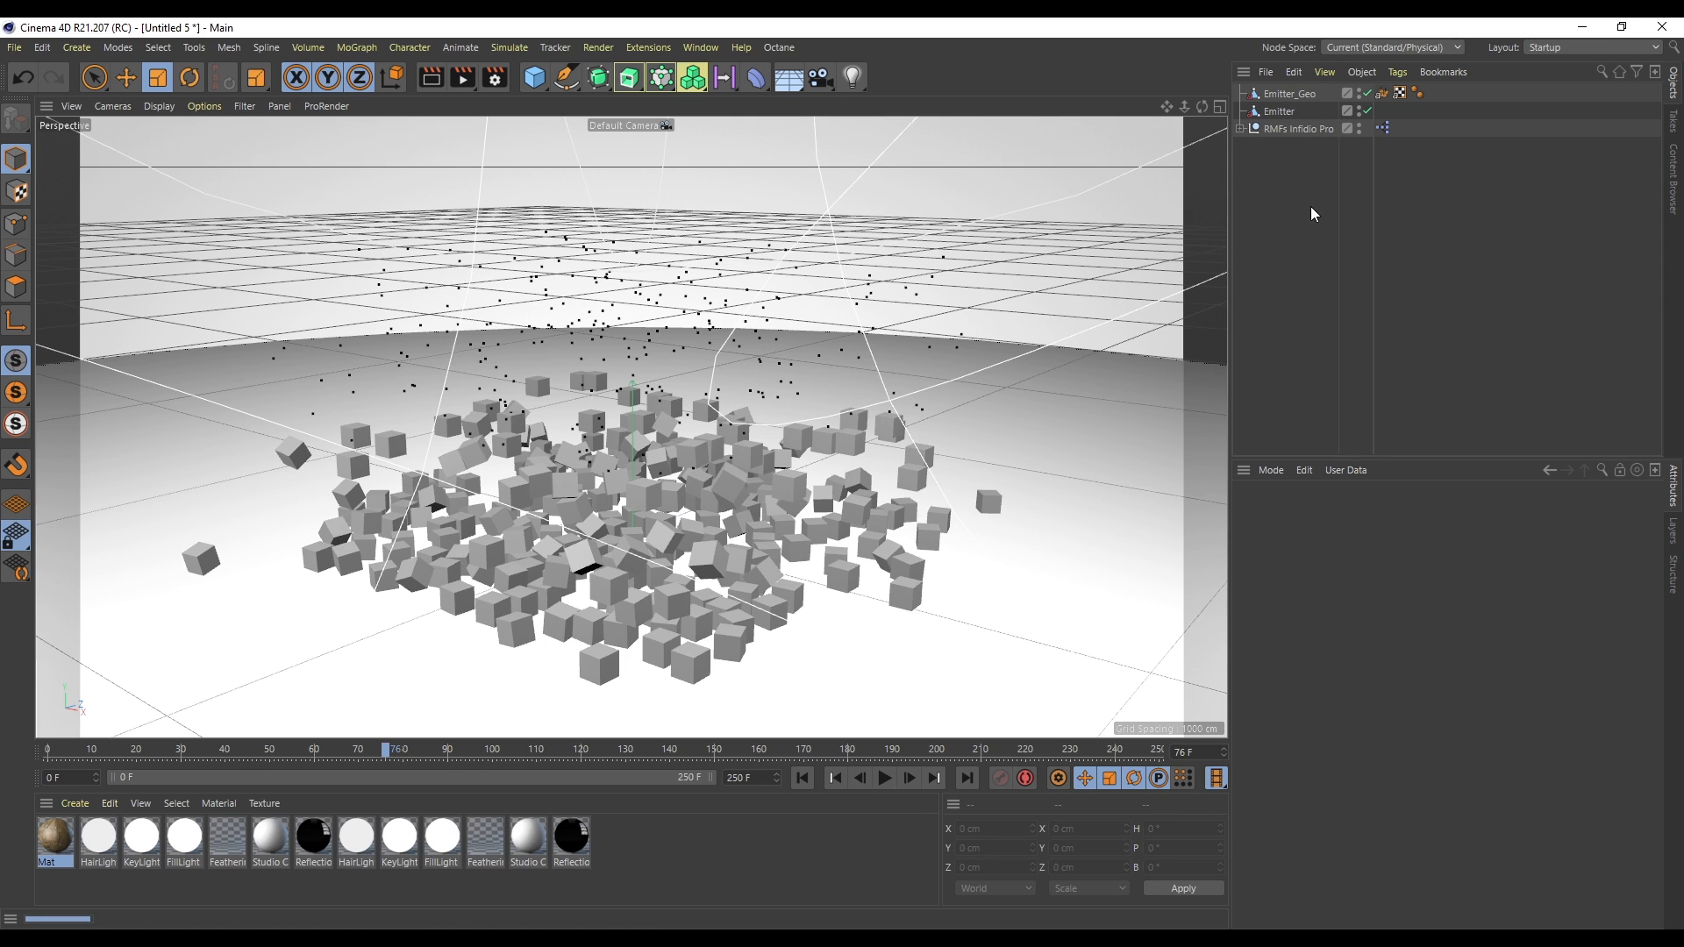
left_click(1296, 92)
key("Delete")
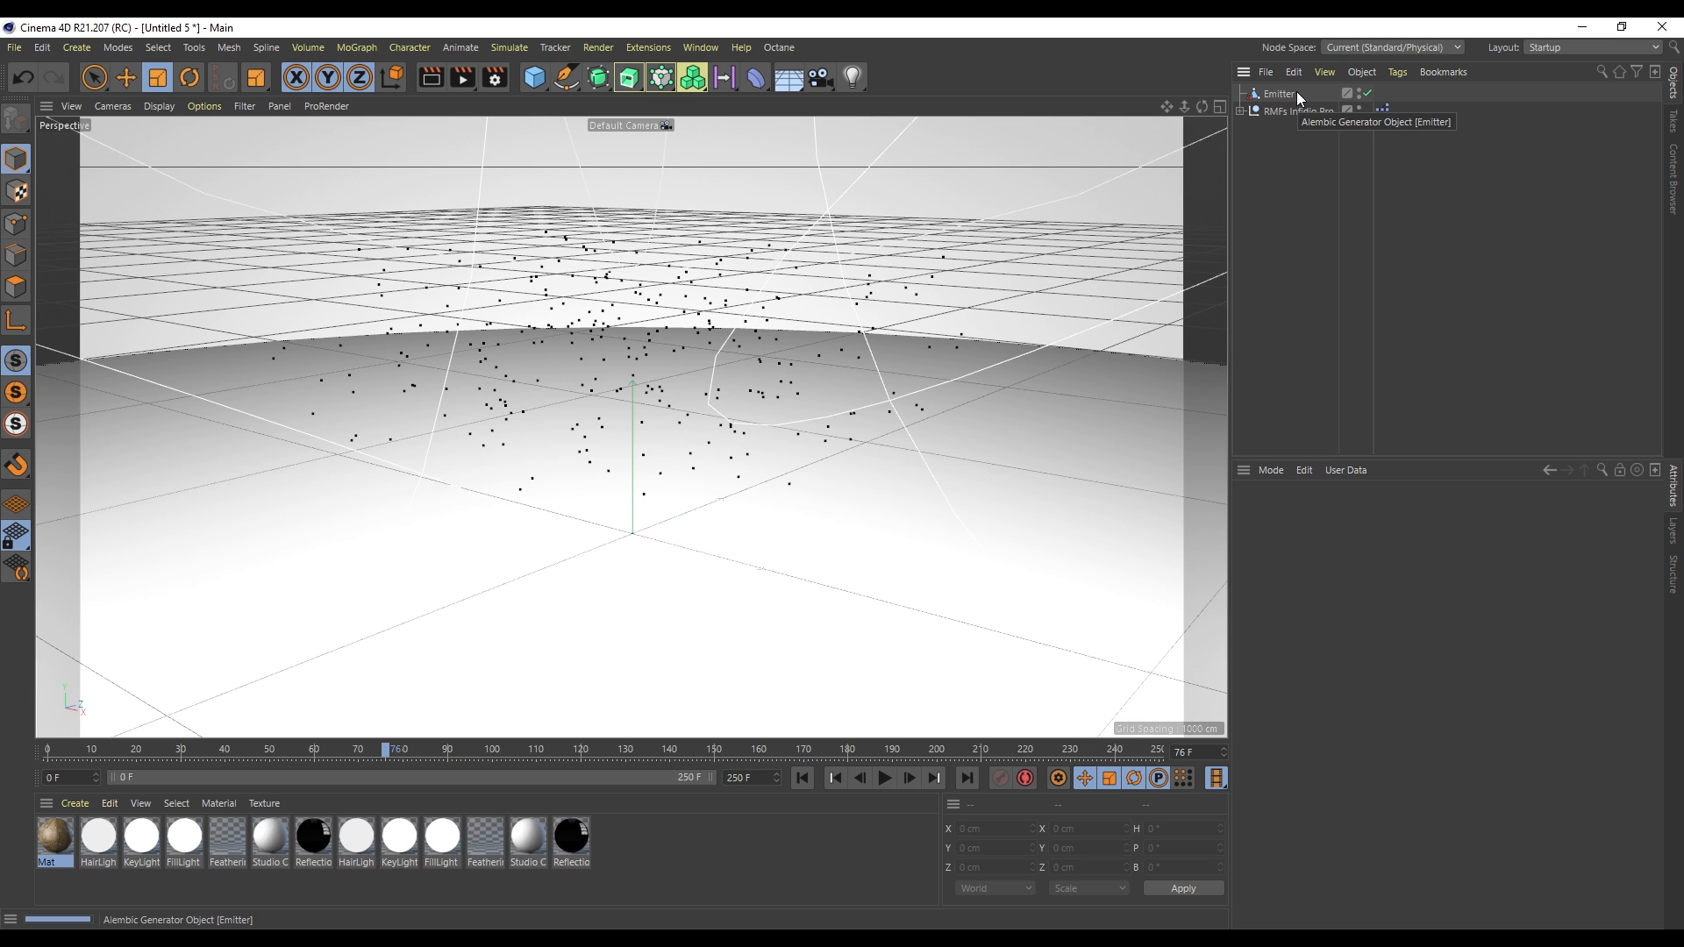
key("ctrl+z")
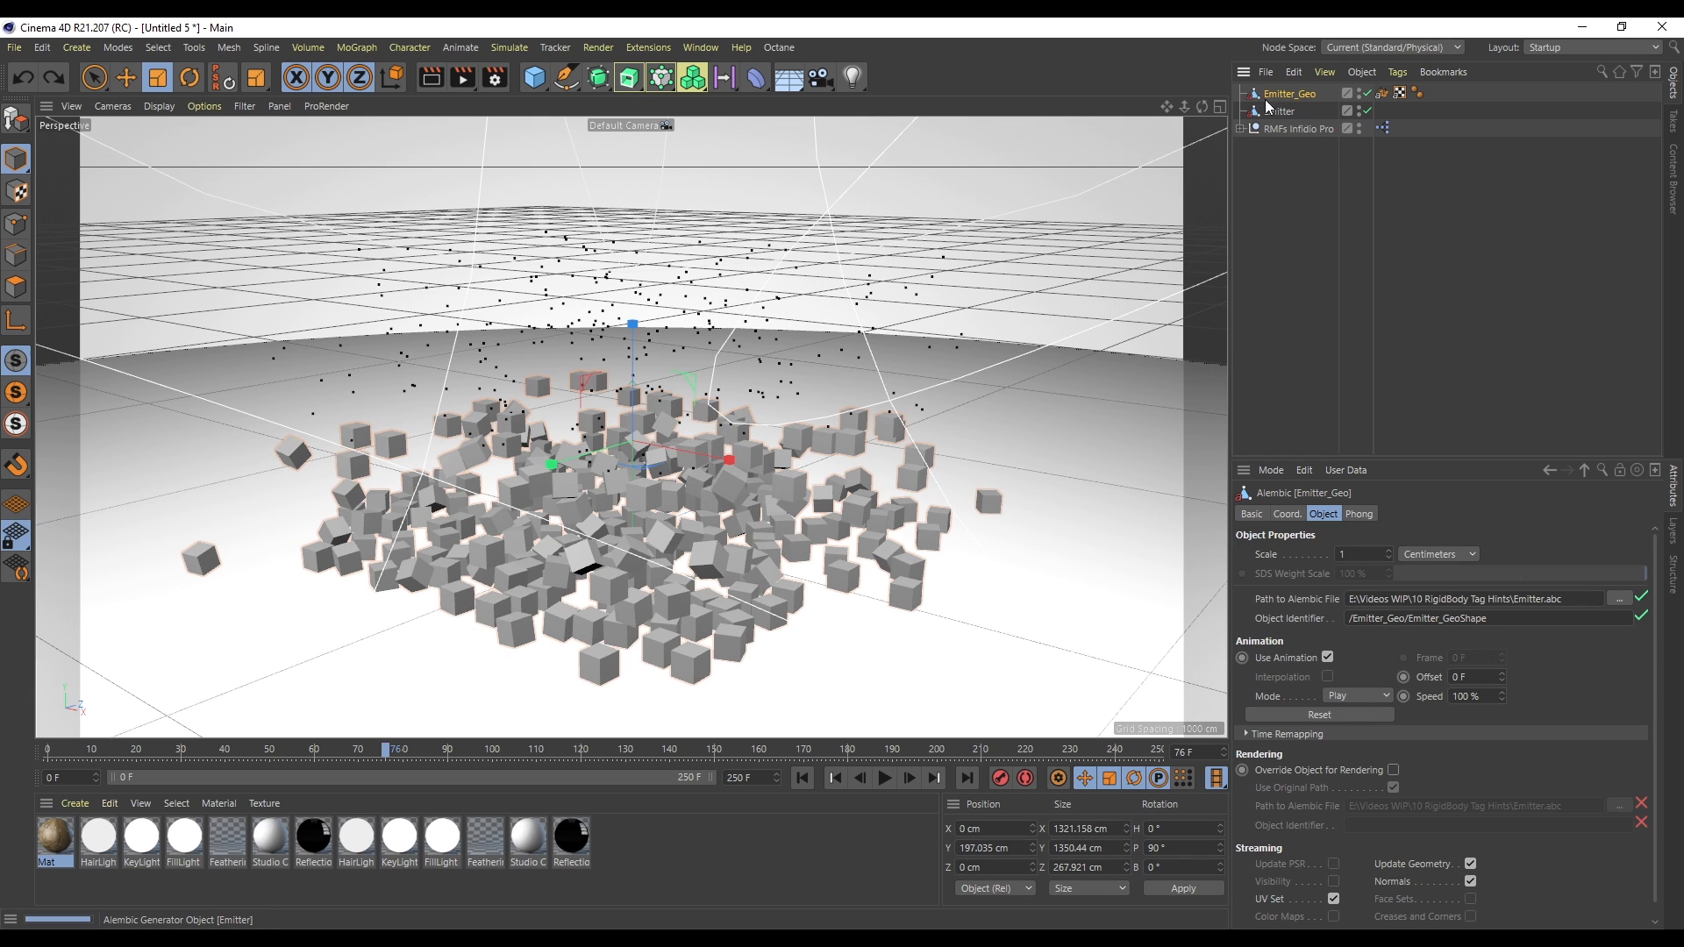
- Delete both Alembic objects and rewind the timeline to the start
left_click(1286, 112)
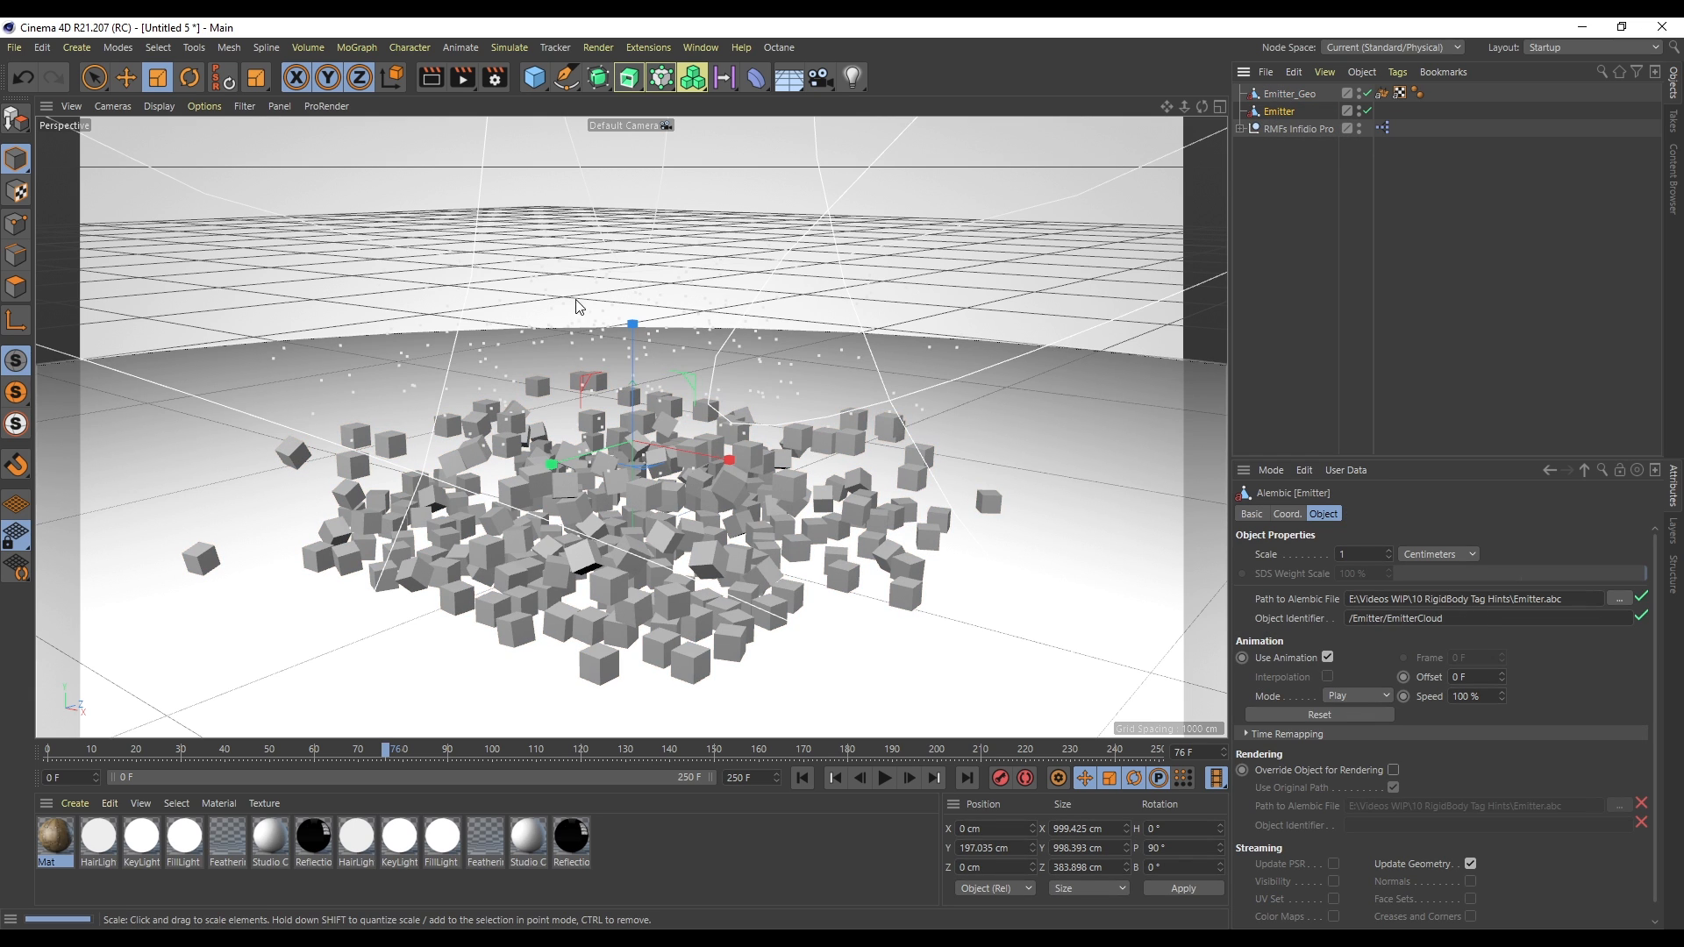
key("Delete")
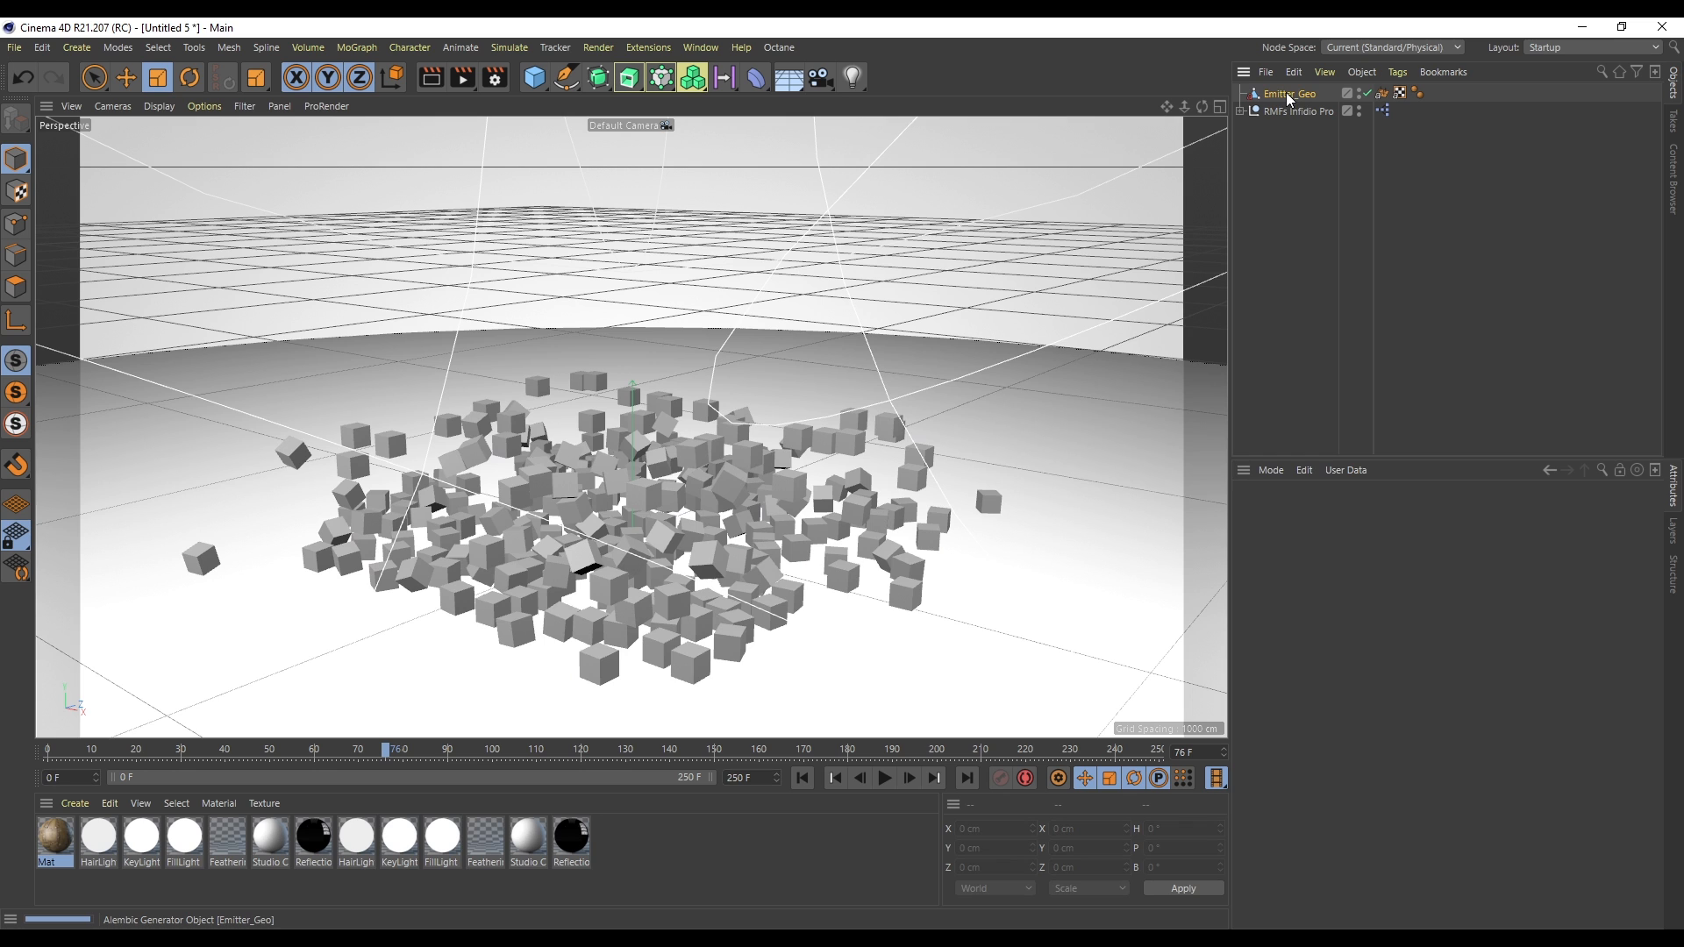
left_click(1288, 95)
left_click(830, 778)
left_click(882, 777)
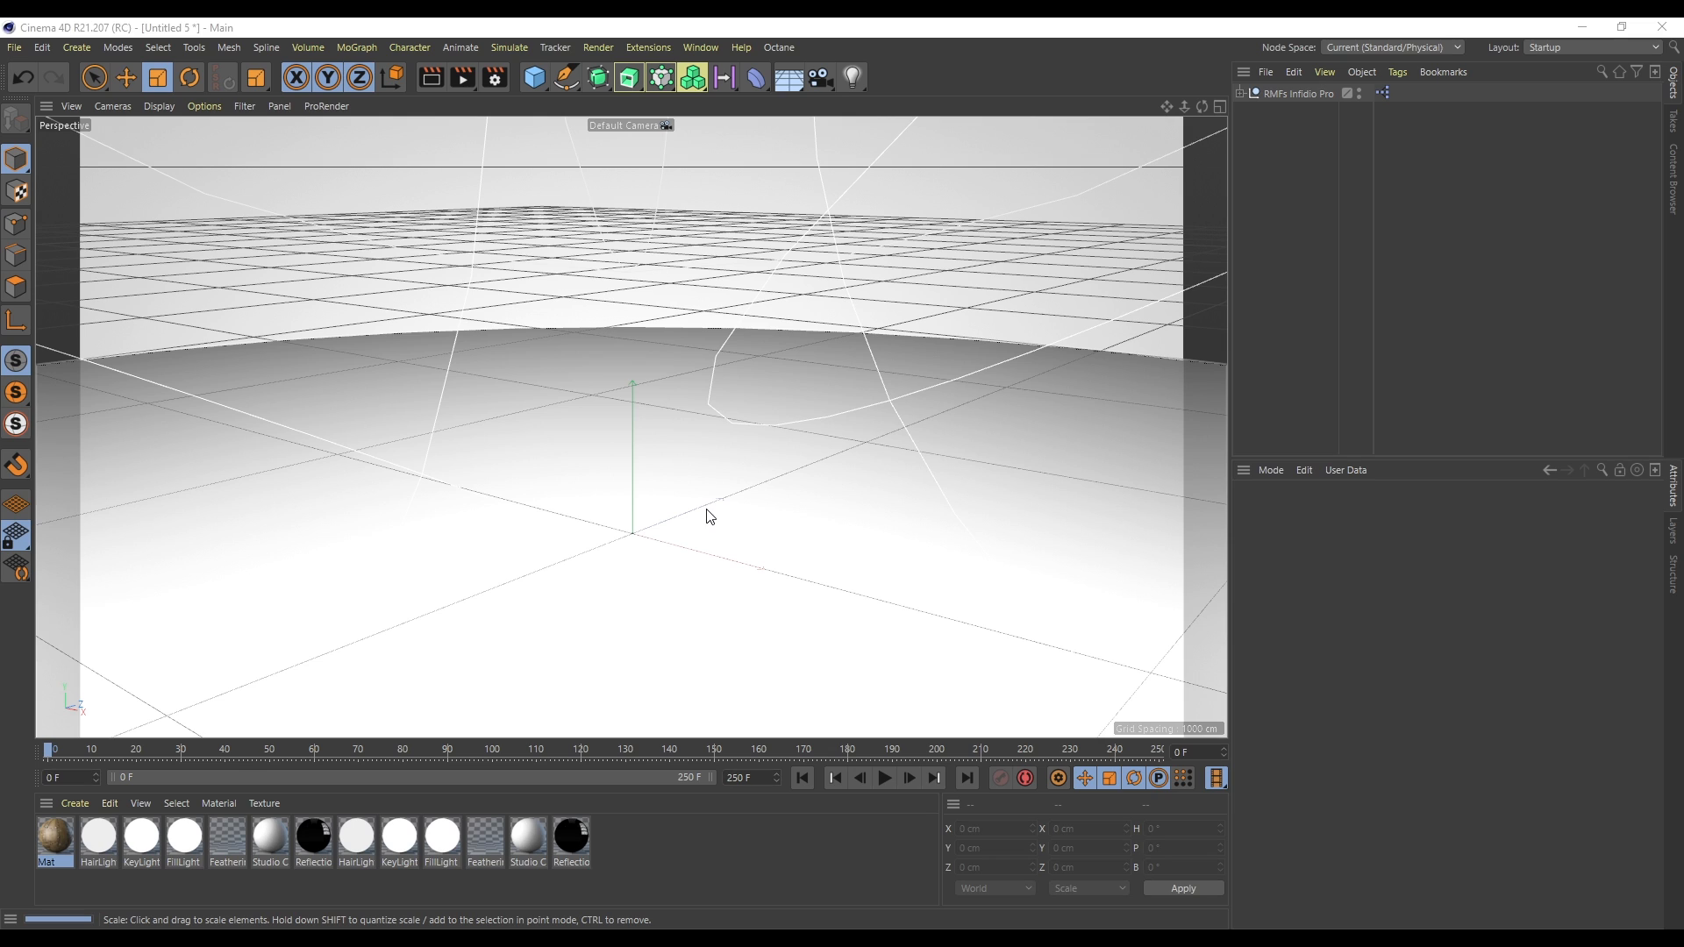
- Add a cube, raise it and scale it to about 424 × 200 × 511 cm
left_click(535, 77)
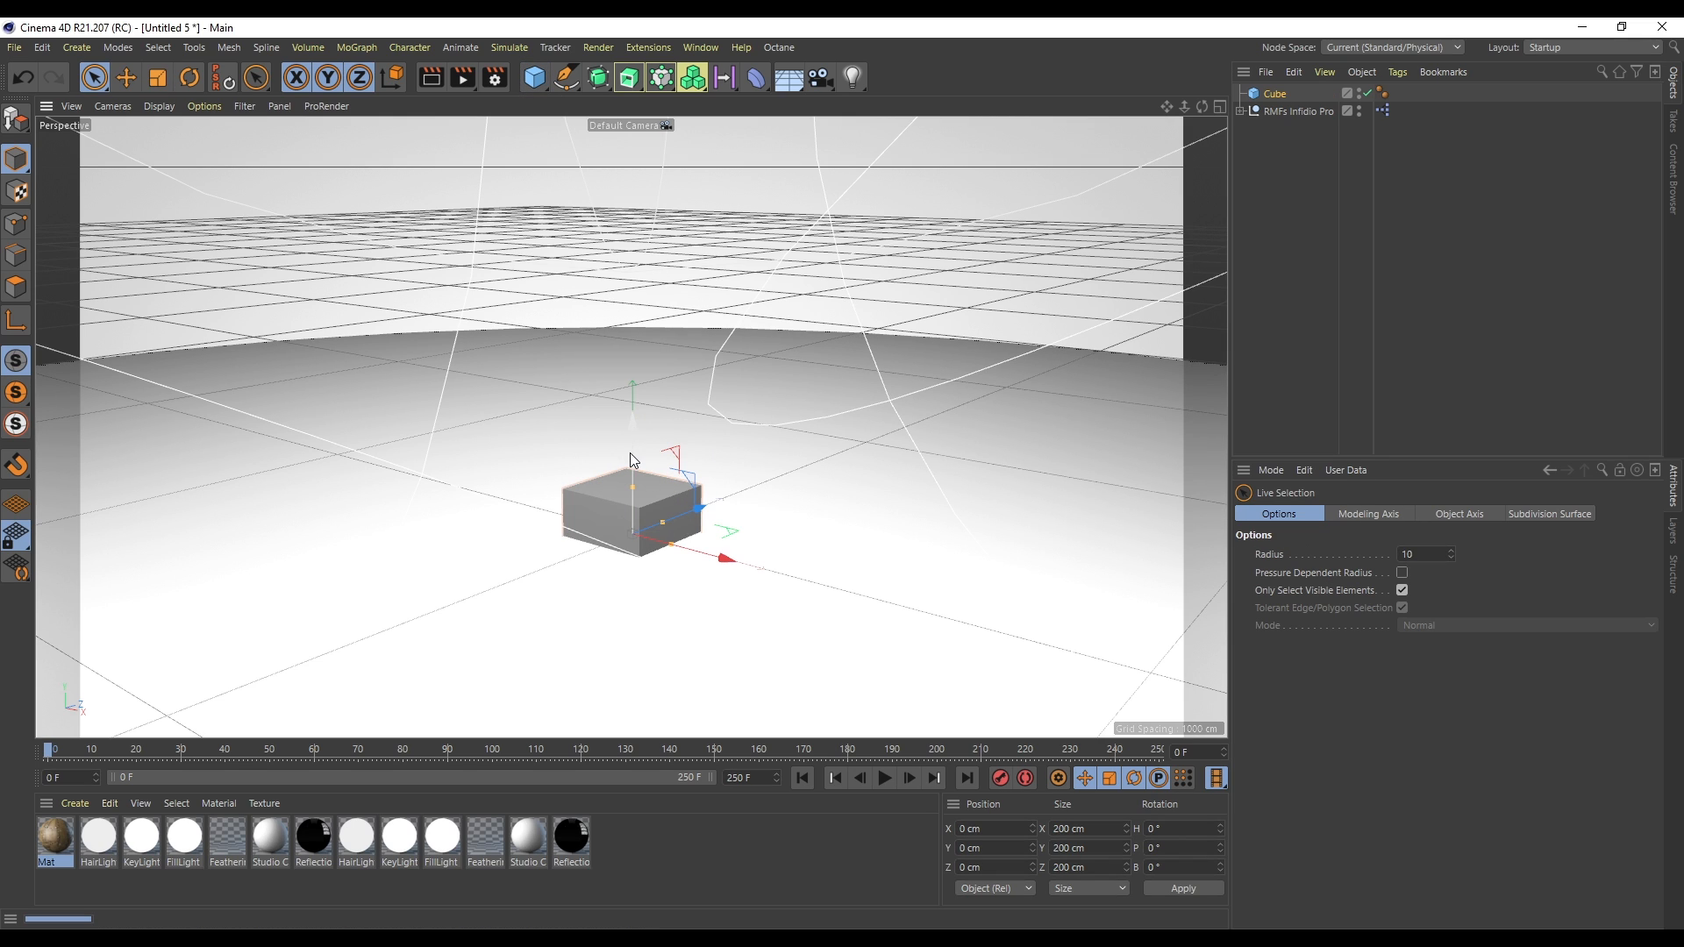
left_click_drag(630, 452, 633, 387)
left_click_drag(662, 458, 719, 493)
left_click_drag(638, 383, 637, 372)
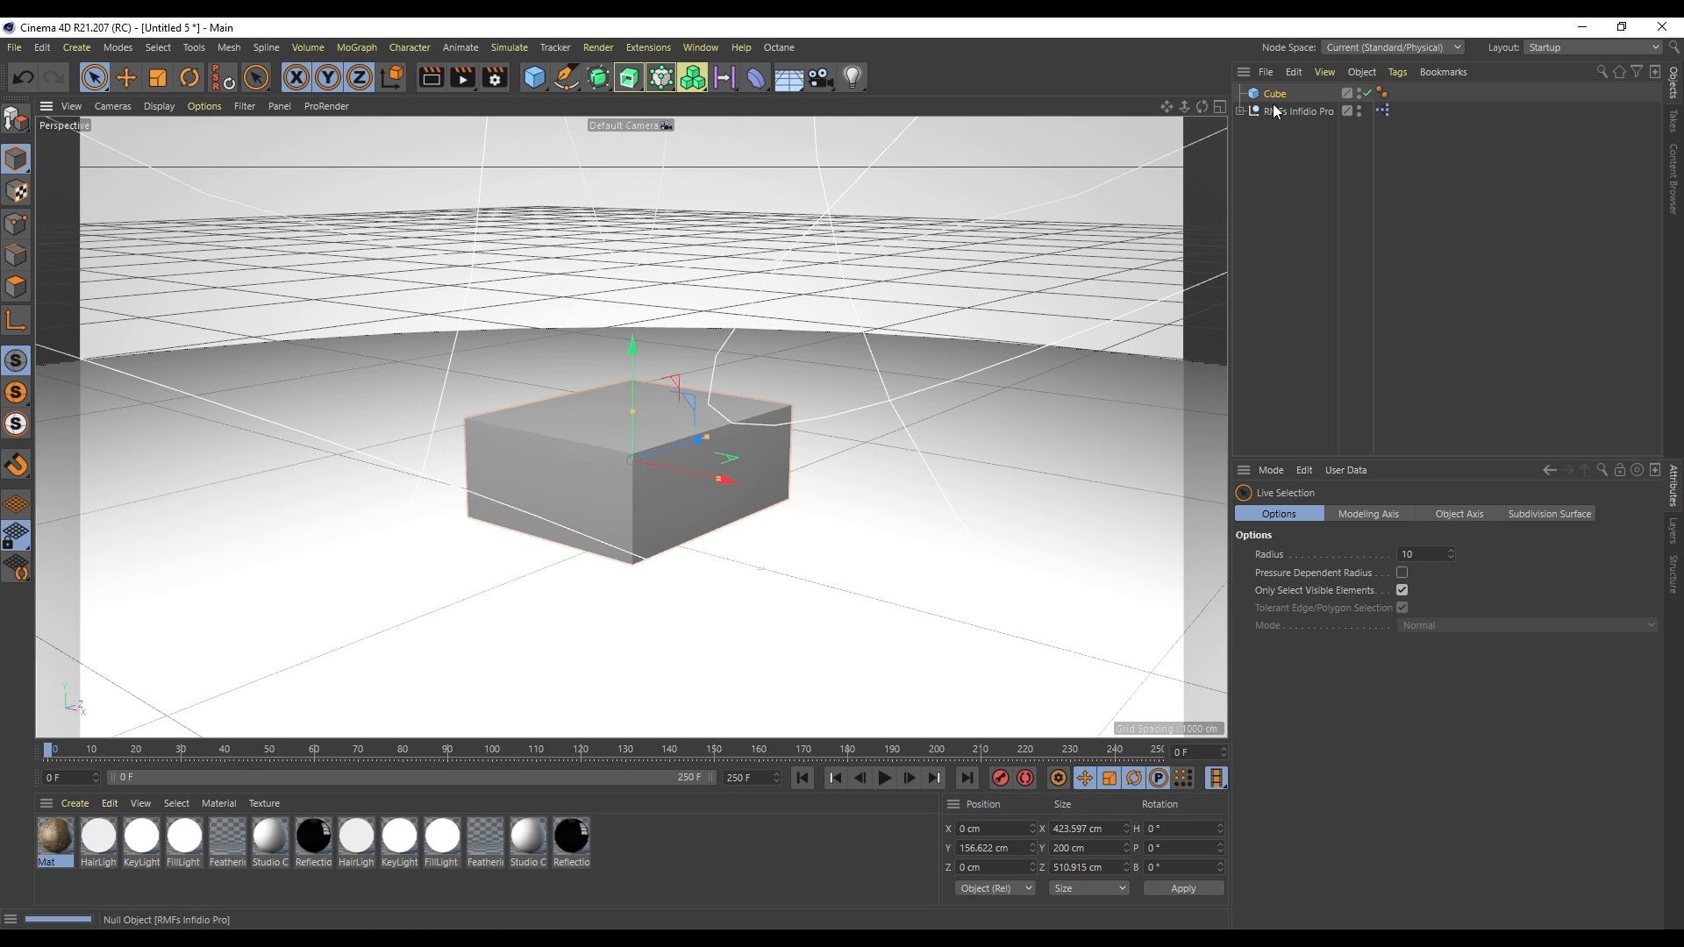
- Make the cube editable and inner-extrude its top polygon by about 38 cm
left_click(1275, 93)
key("c")
left_click(16, 287)
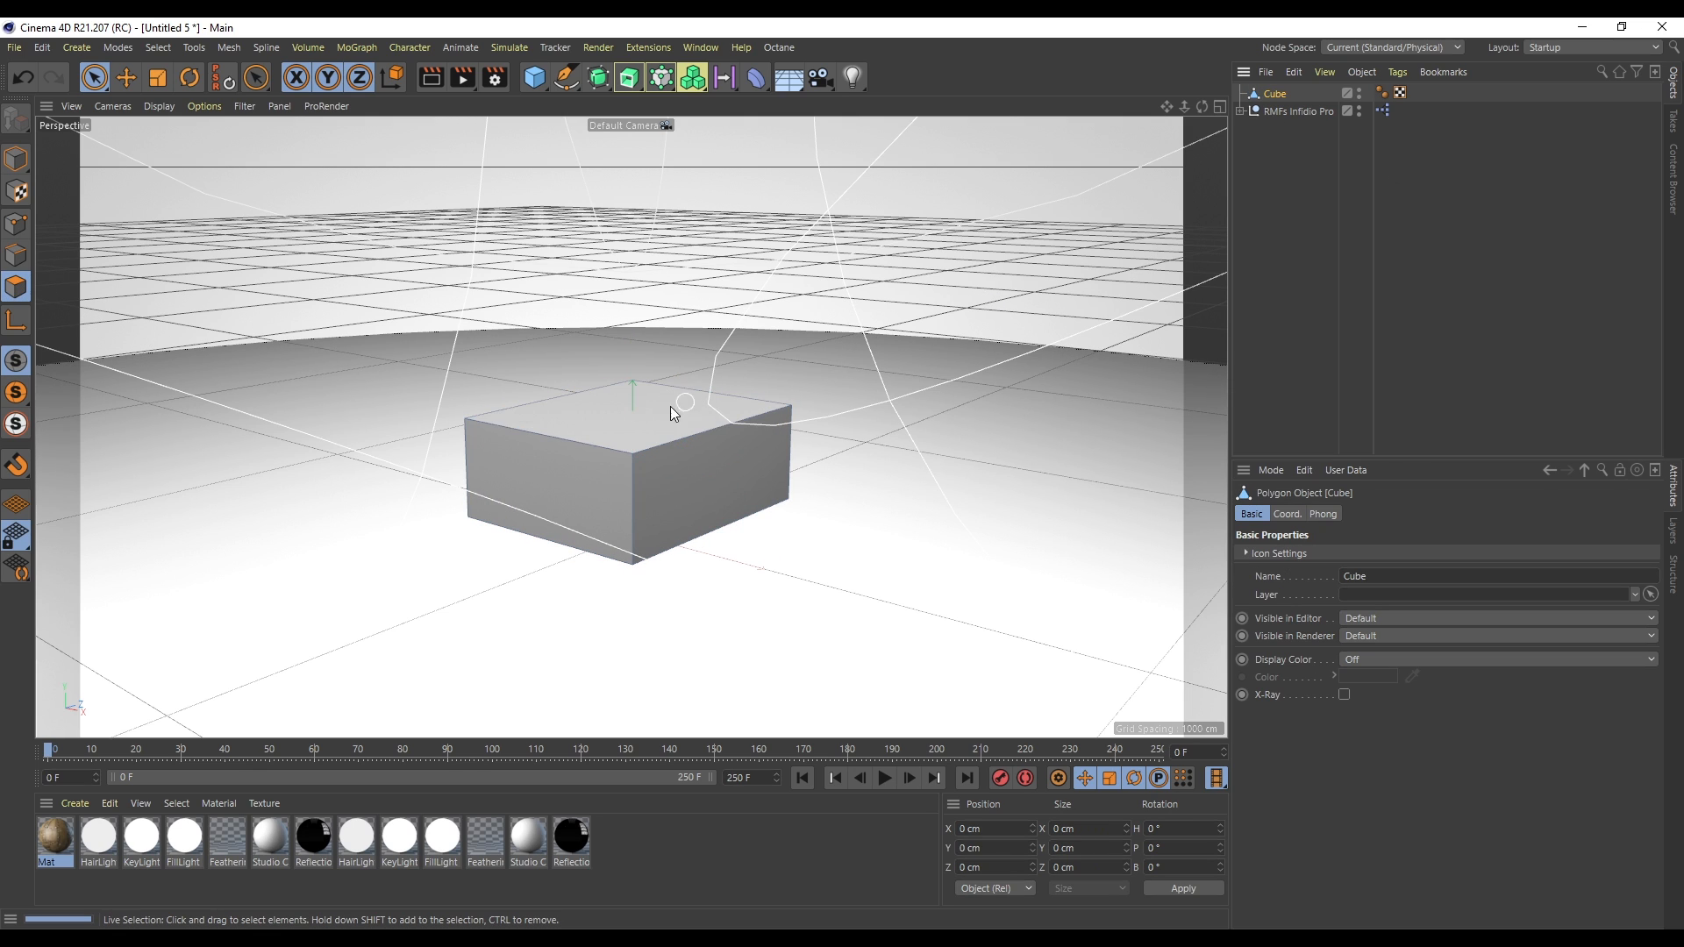
left_click(683, 406)
key("i")
left_click_drag(1108, 440, 1116, 430)
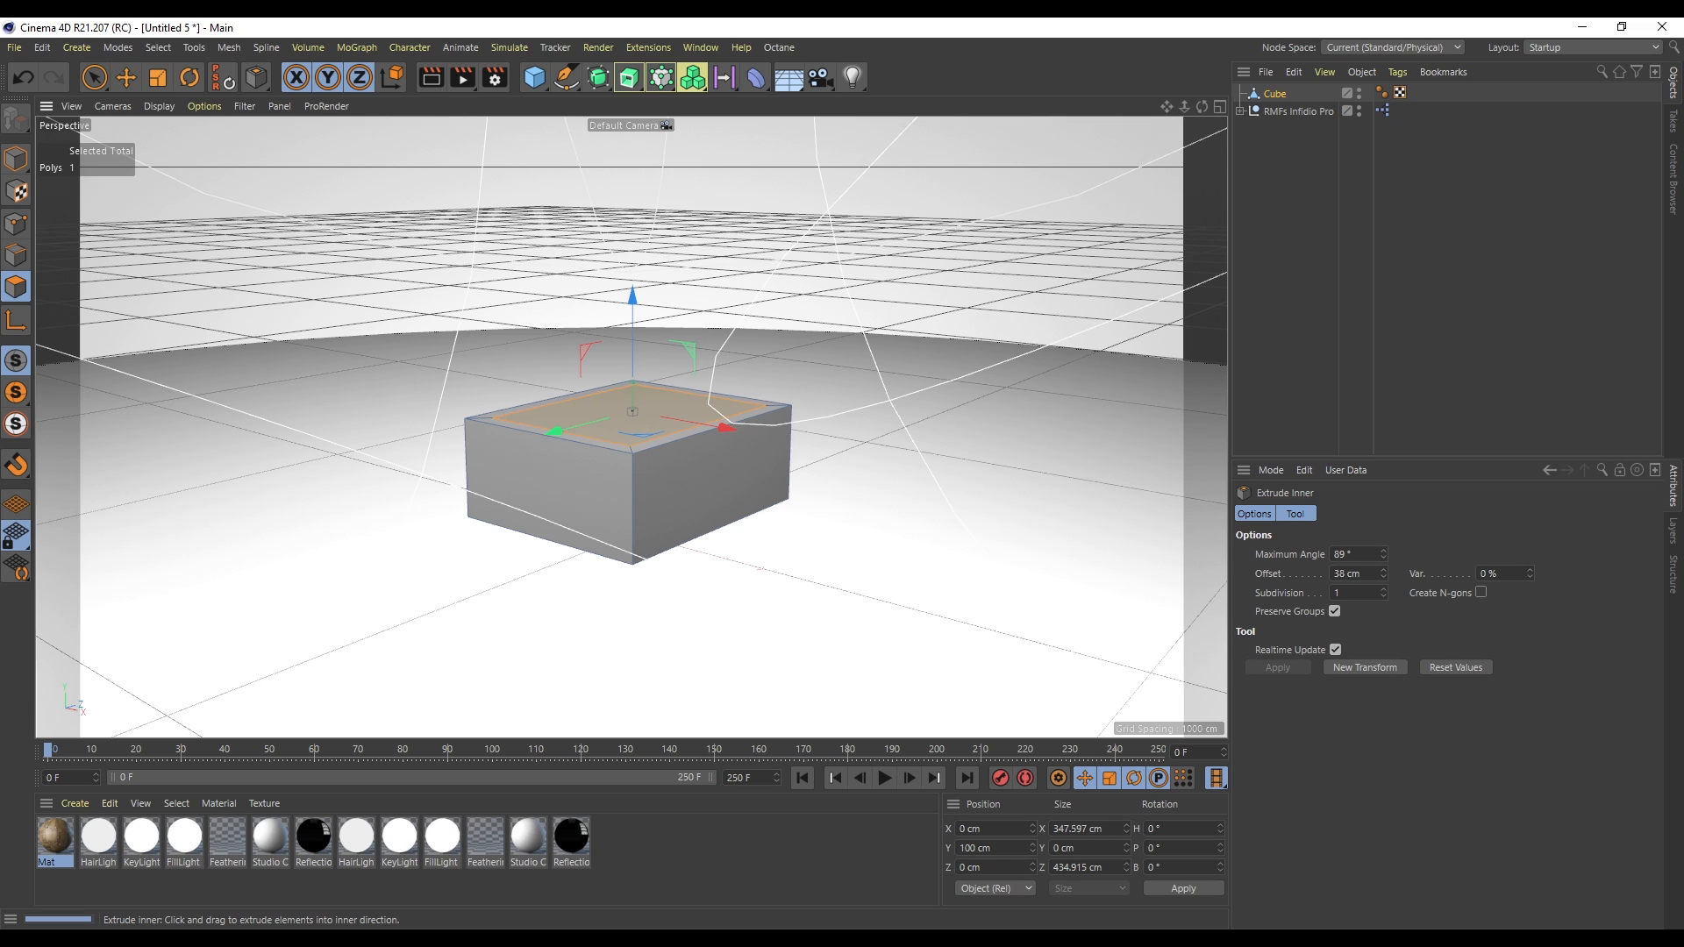
- Extrude the inset top face down about -198 cm to hollow out the box
key("d")
left_click_drag(944, 489, 770, 491)
left_click_drag(1202, 106, 1202, 140)
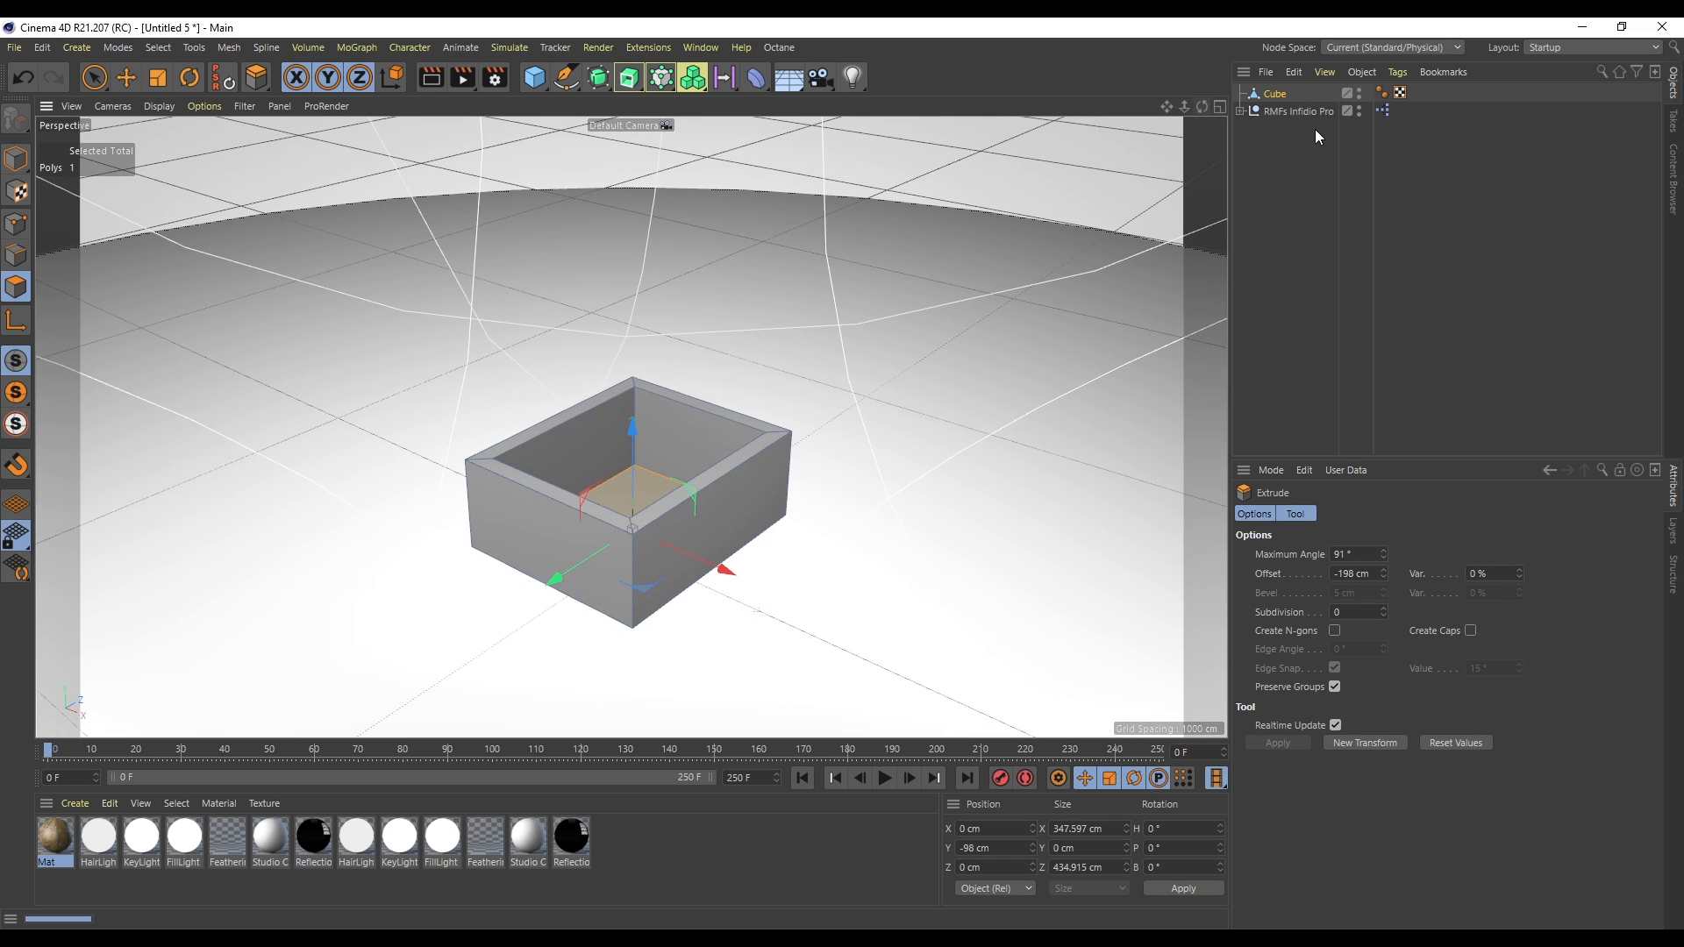
- Add a Collider Body simulation tag to the hollow box
left_click(1277, 94)
right_click(1276, 95)
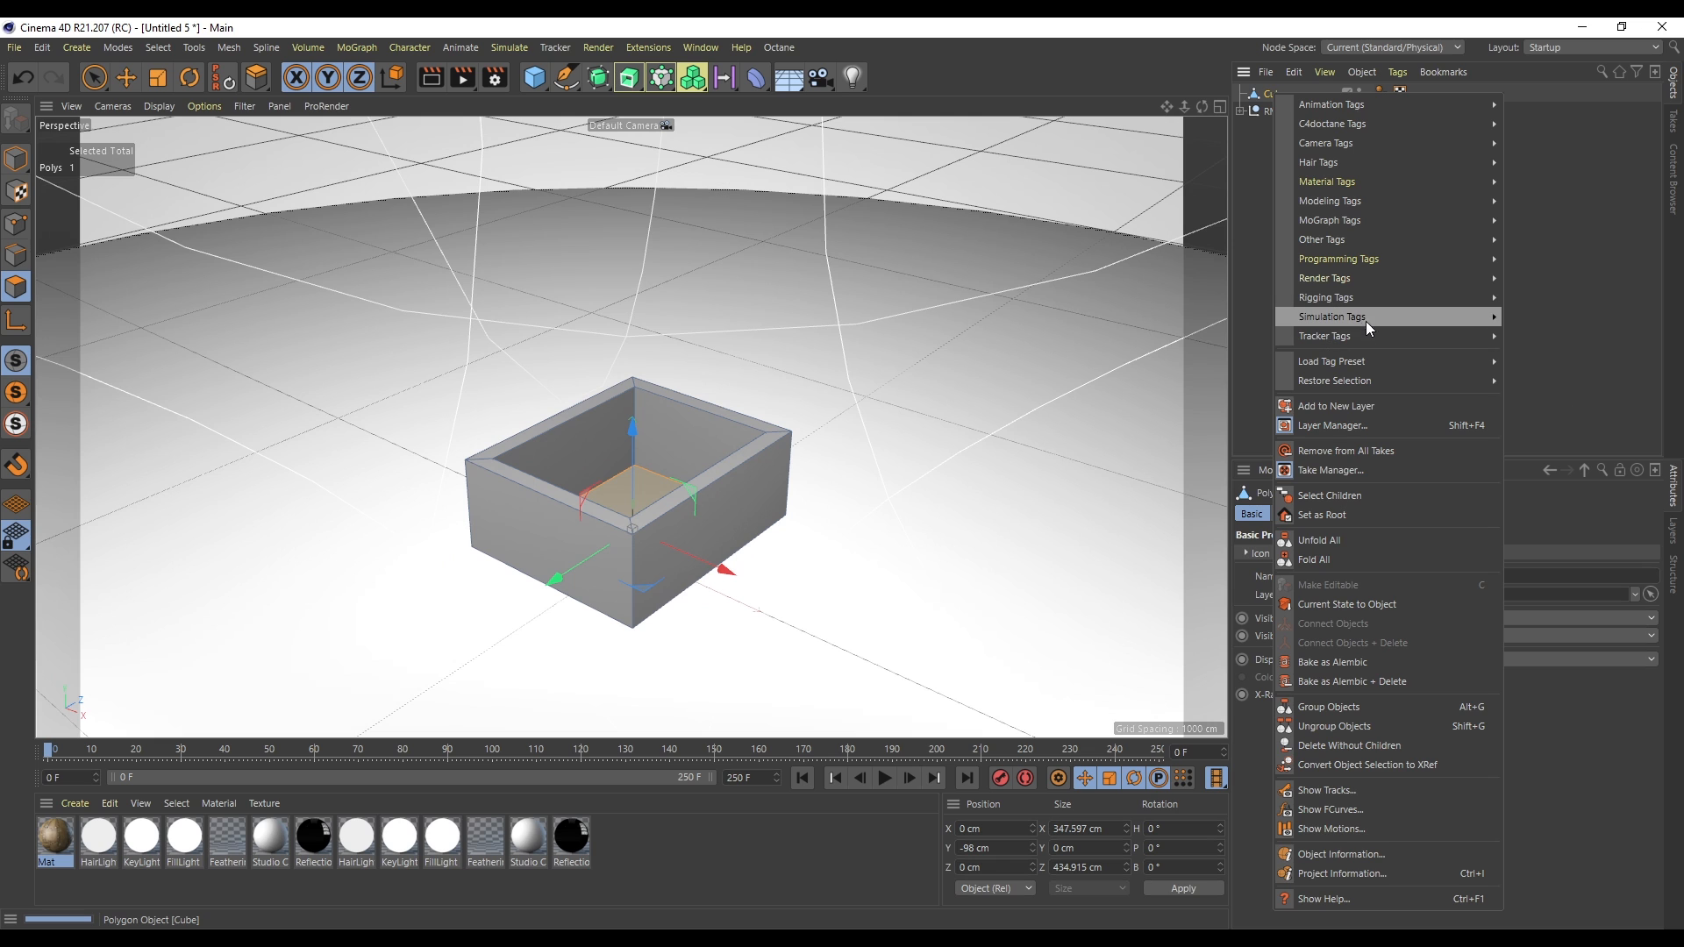
mouse_move(1365, 323)
left_click(1560, 351)
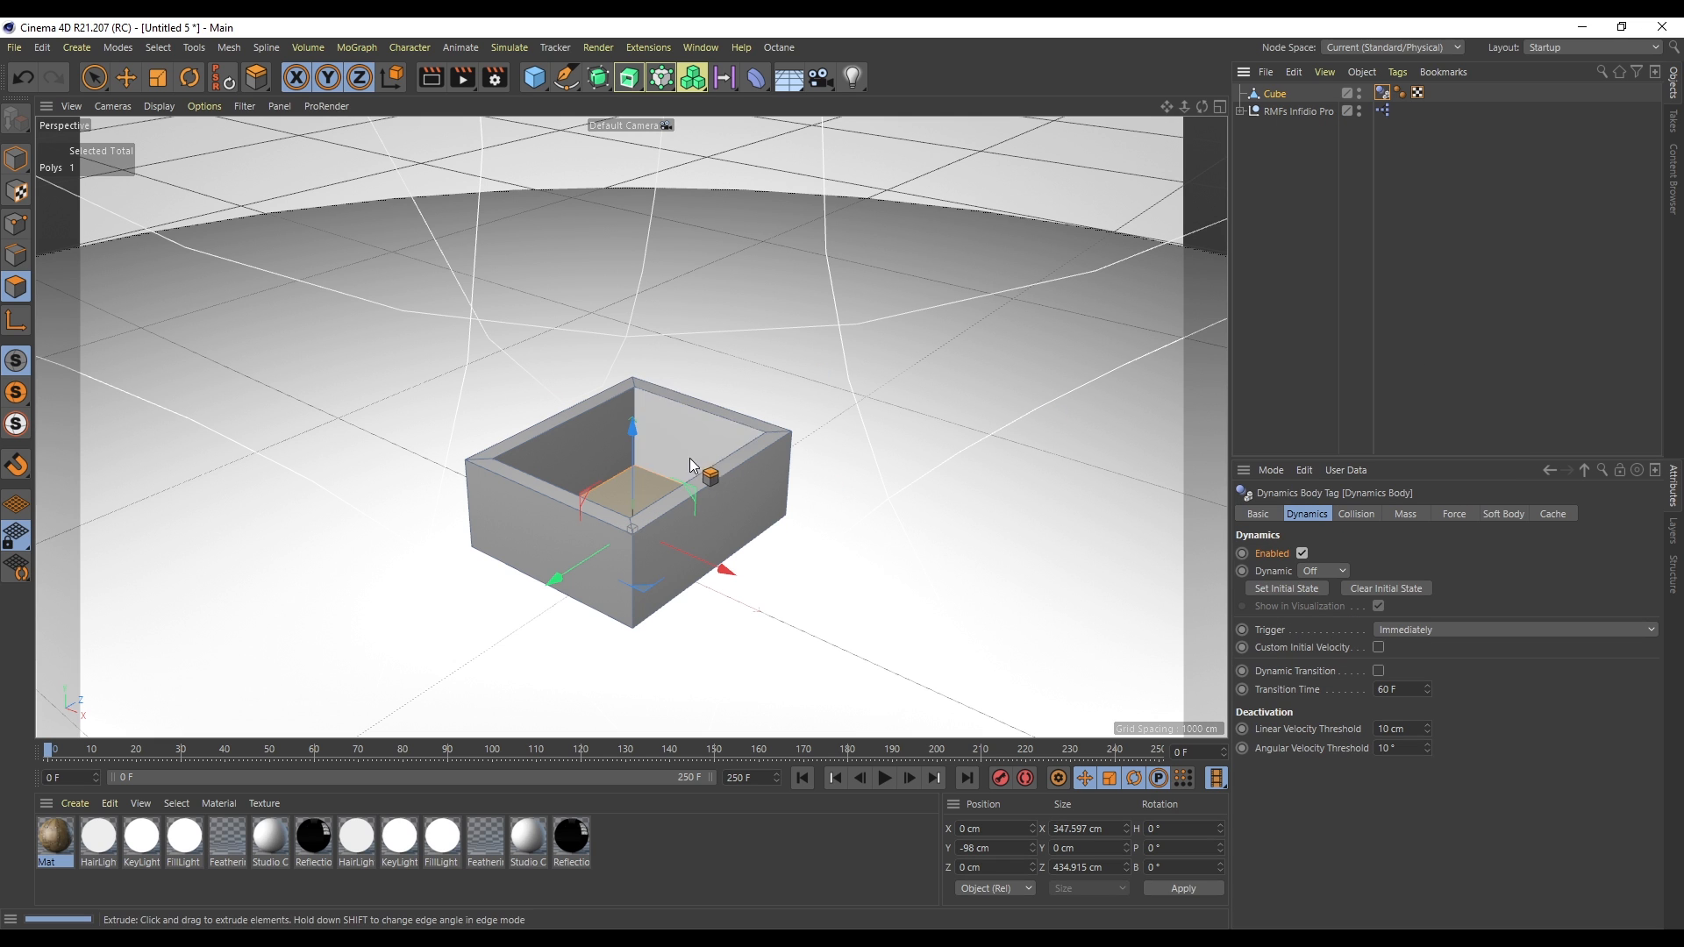
left_click_drag(1183, 106, 1182, 107)
left_click(1294, 182)
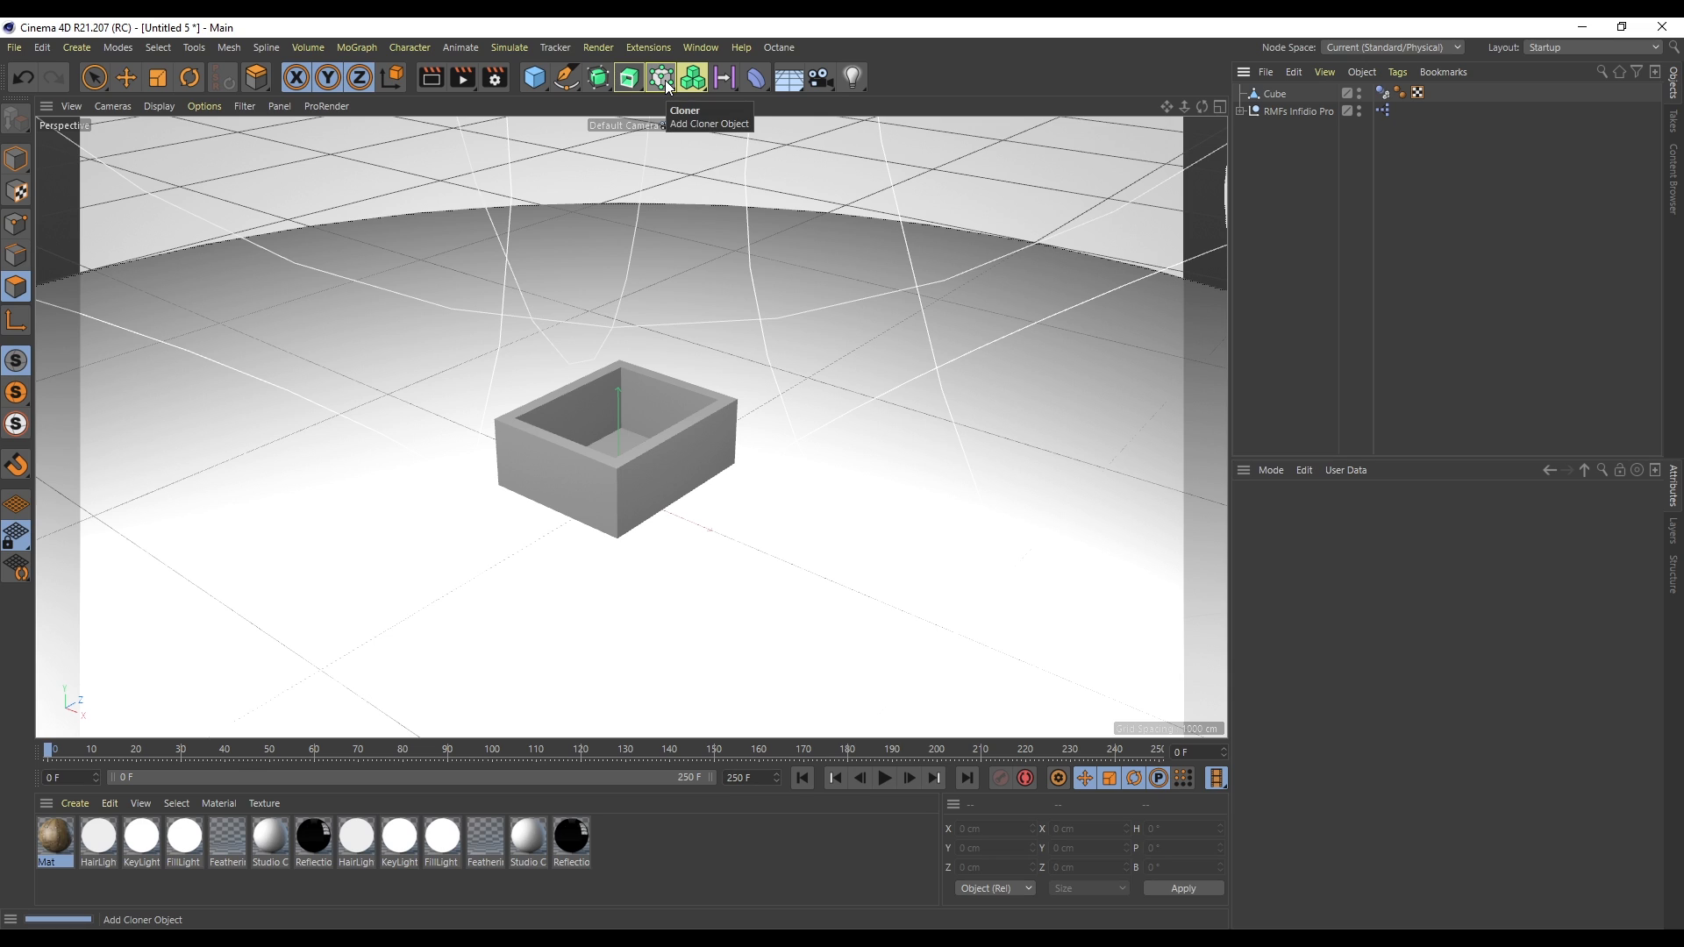
- Add a capsule, move it above the box and switch the viewport to lines shading
left_click(537, 81)
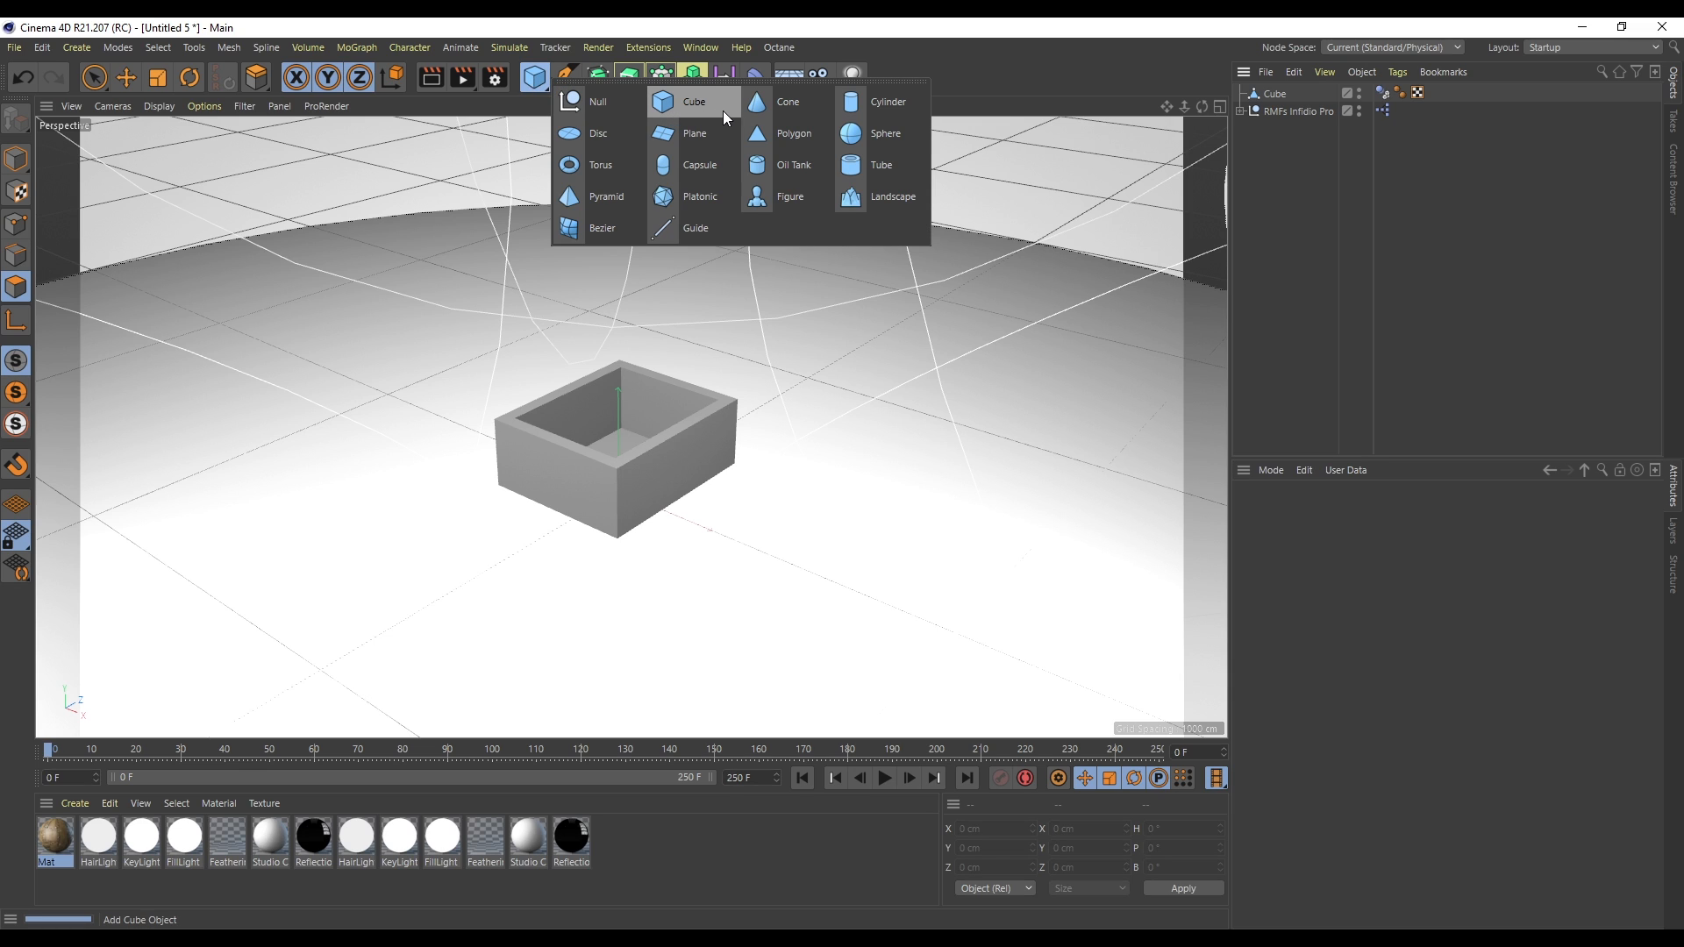
left_click(709, 164)
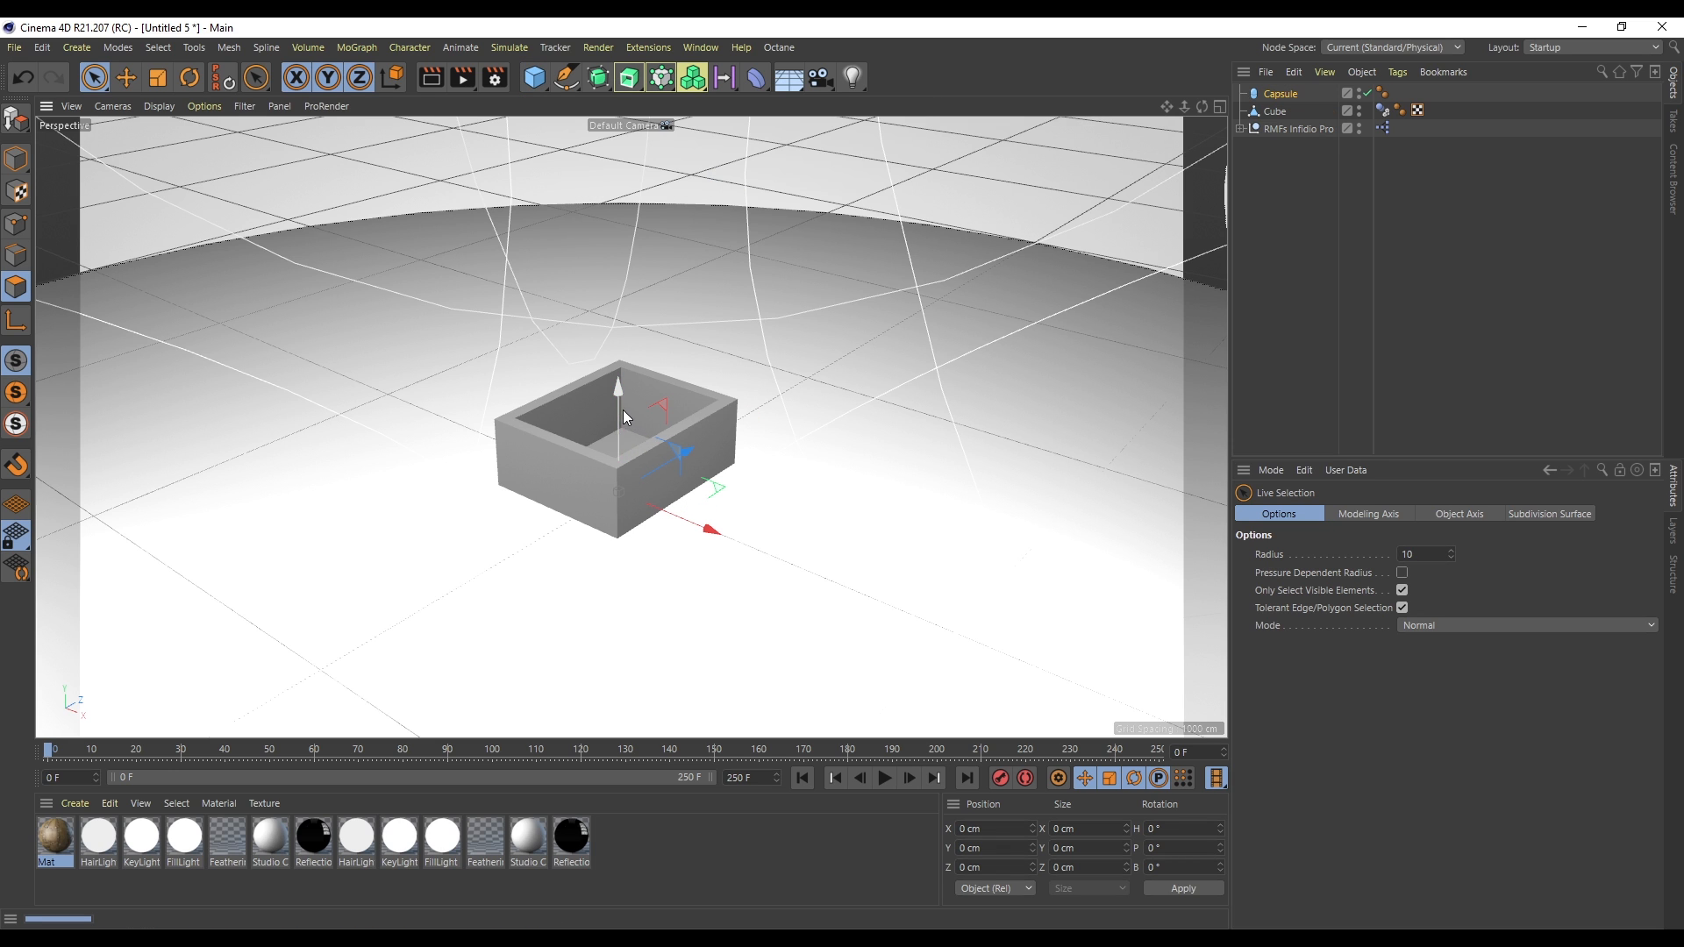
left_click_drag(624, 411, 614, 256)
key("t")
key("n")
key("b")
scroll(607, 348, "up", 6)
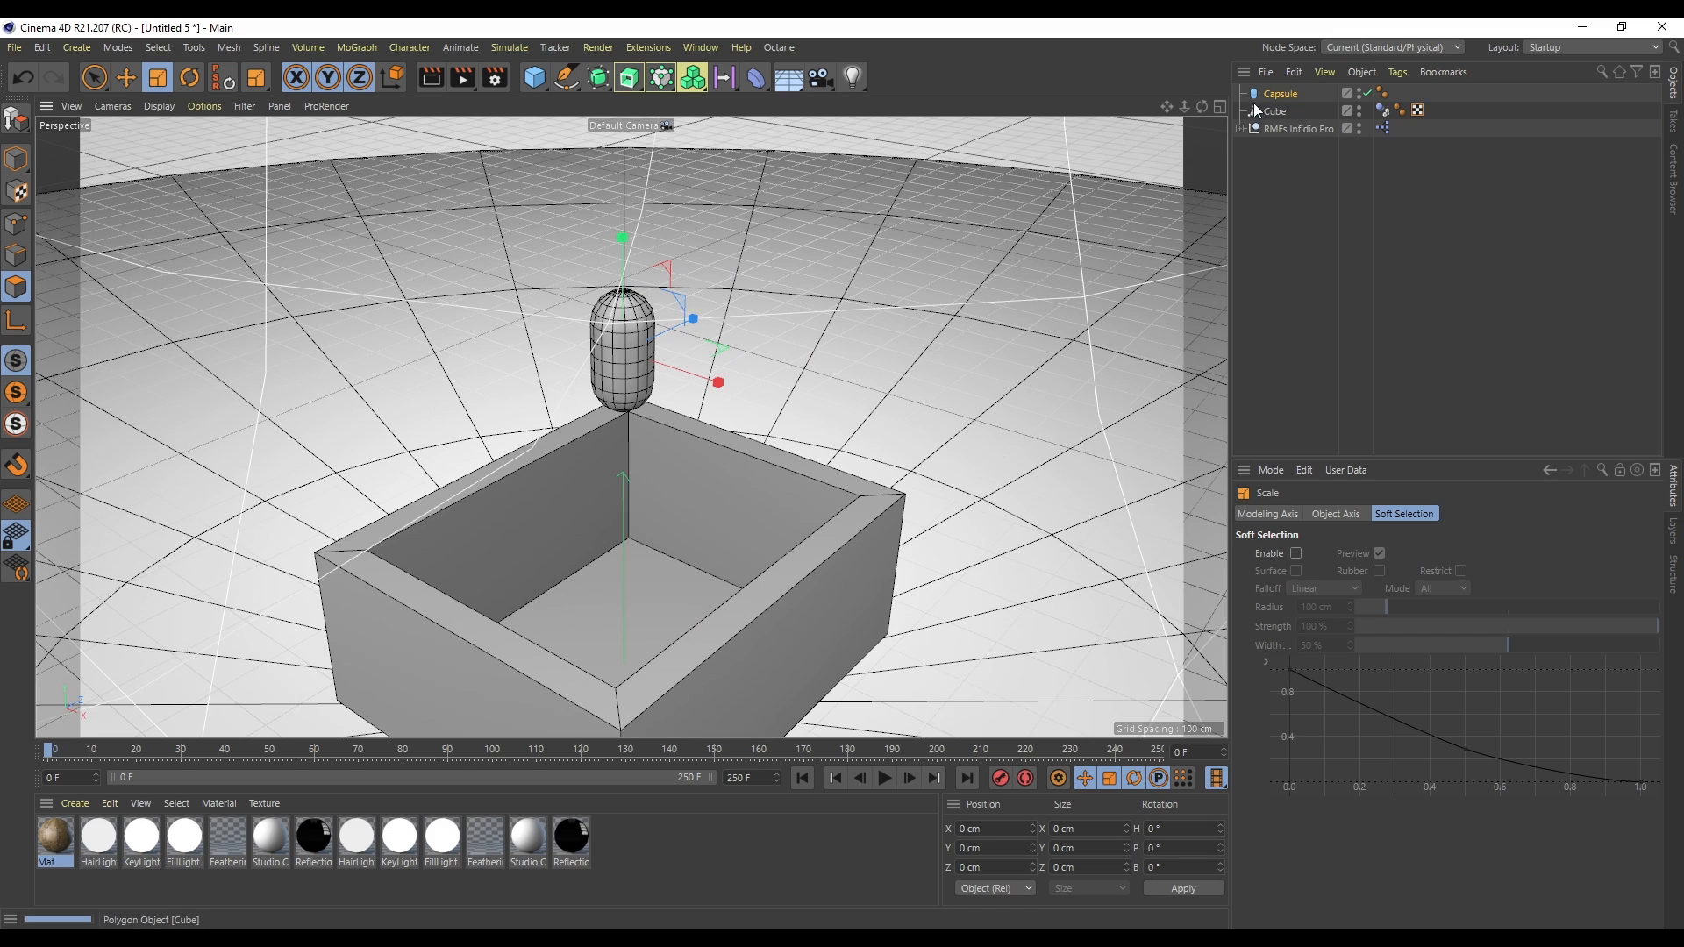
- Shrink the capsule to about 29 cm radius and 116 cm height with 11 rotation segments
left_click(1281, 94)
left_click(1366, 617)
scroll(1366, 614, "down", 2)
scroll(1364, 594, "up", 1)
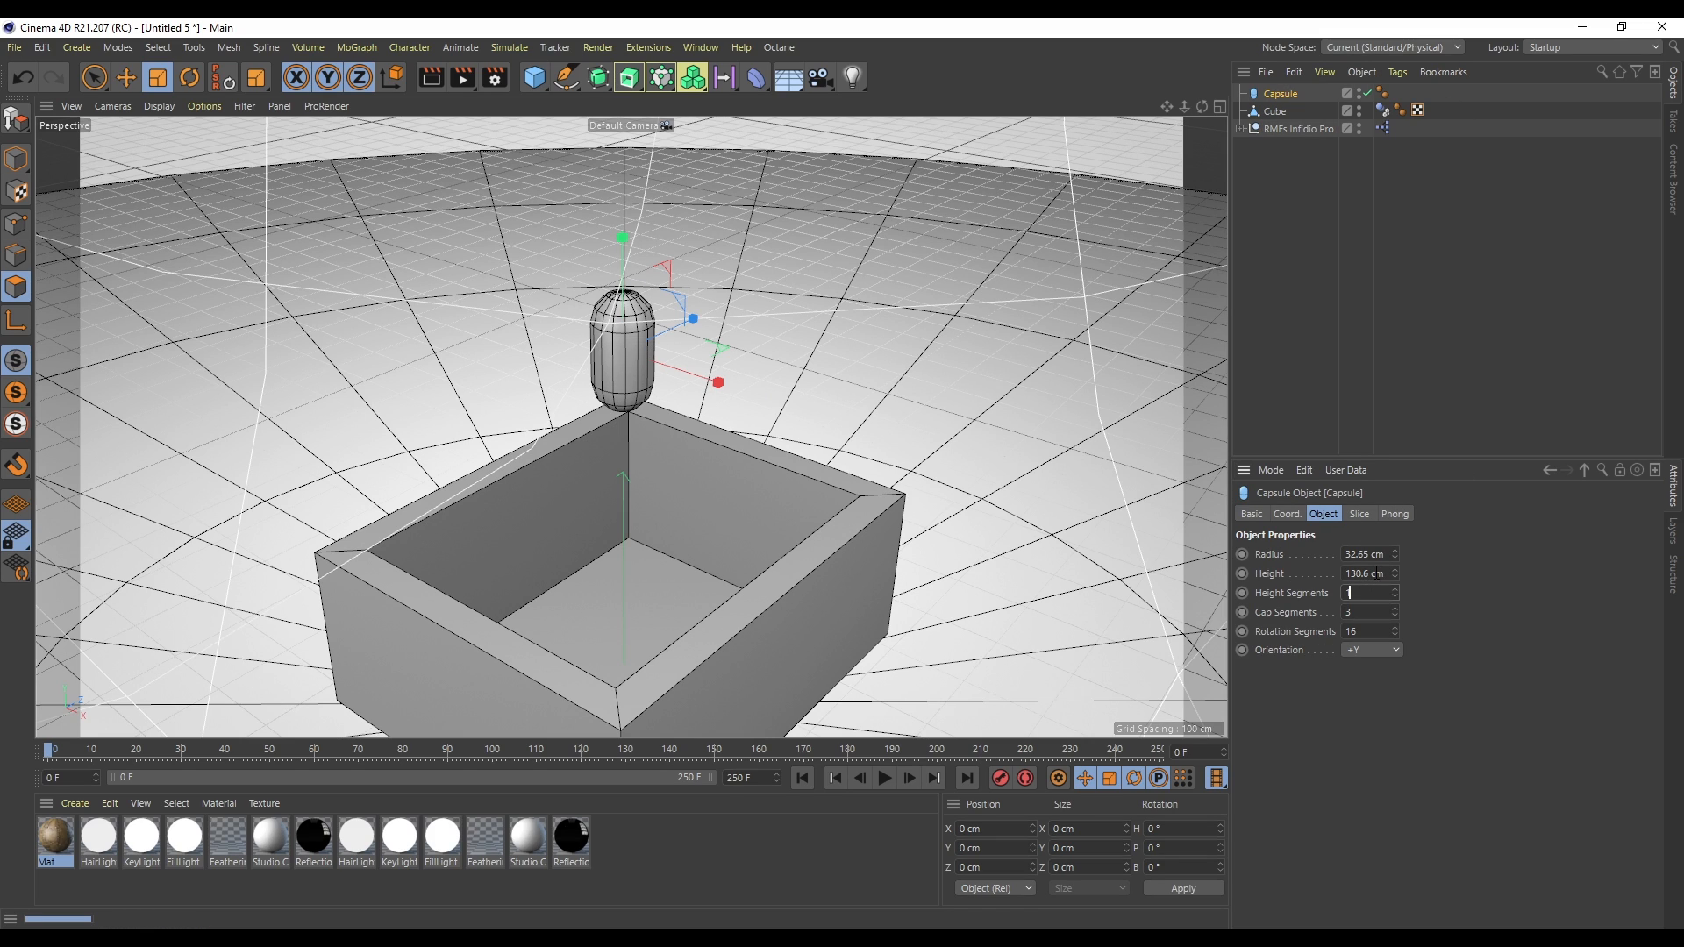
scroll(1381, 630, "down", 5)
left_click_drag(1184, 107, 1146, 107)
key("t")
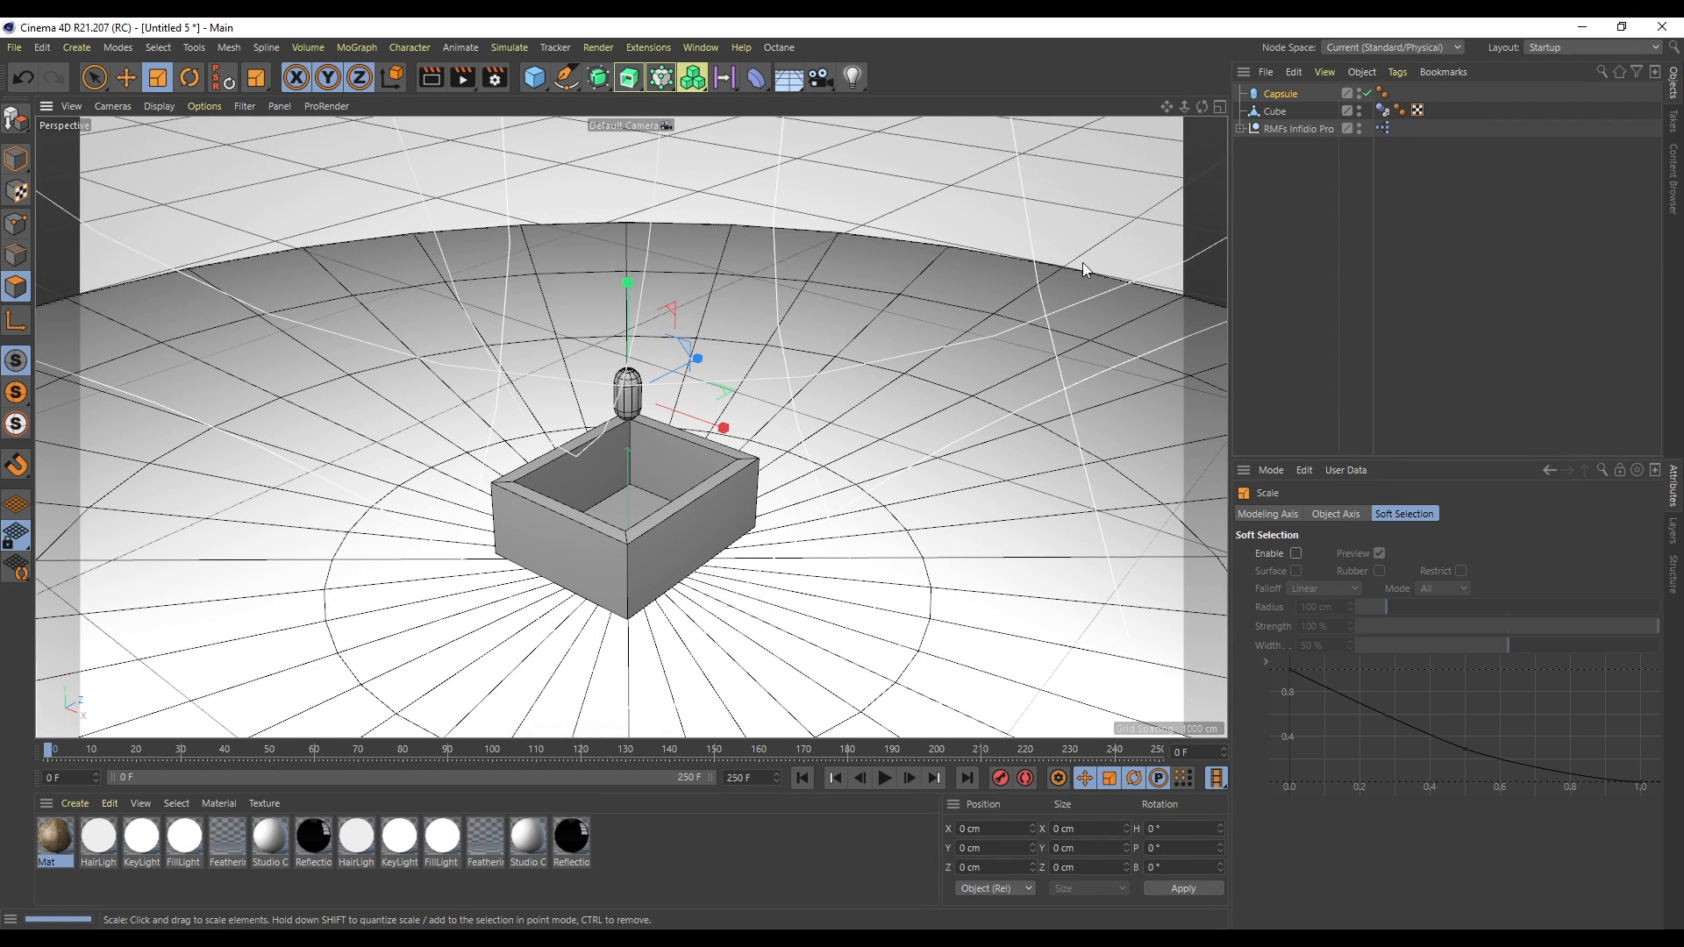
- Place the capsule inside a Cloner and set the cloner mode to Grid Array
left_click(1284, 95)
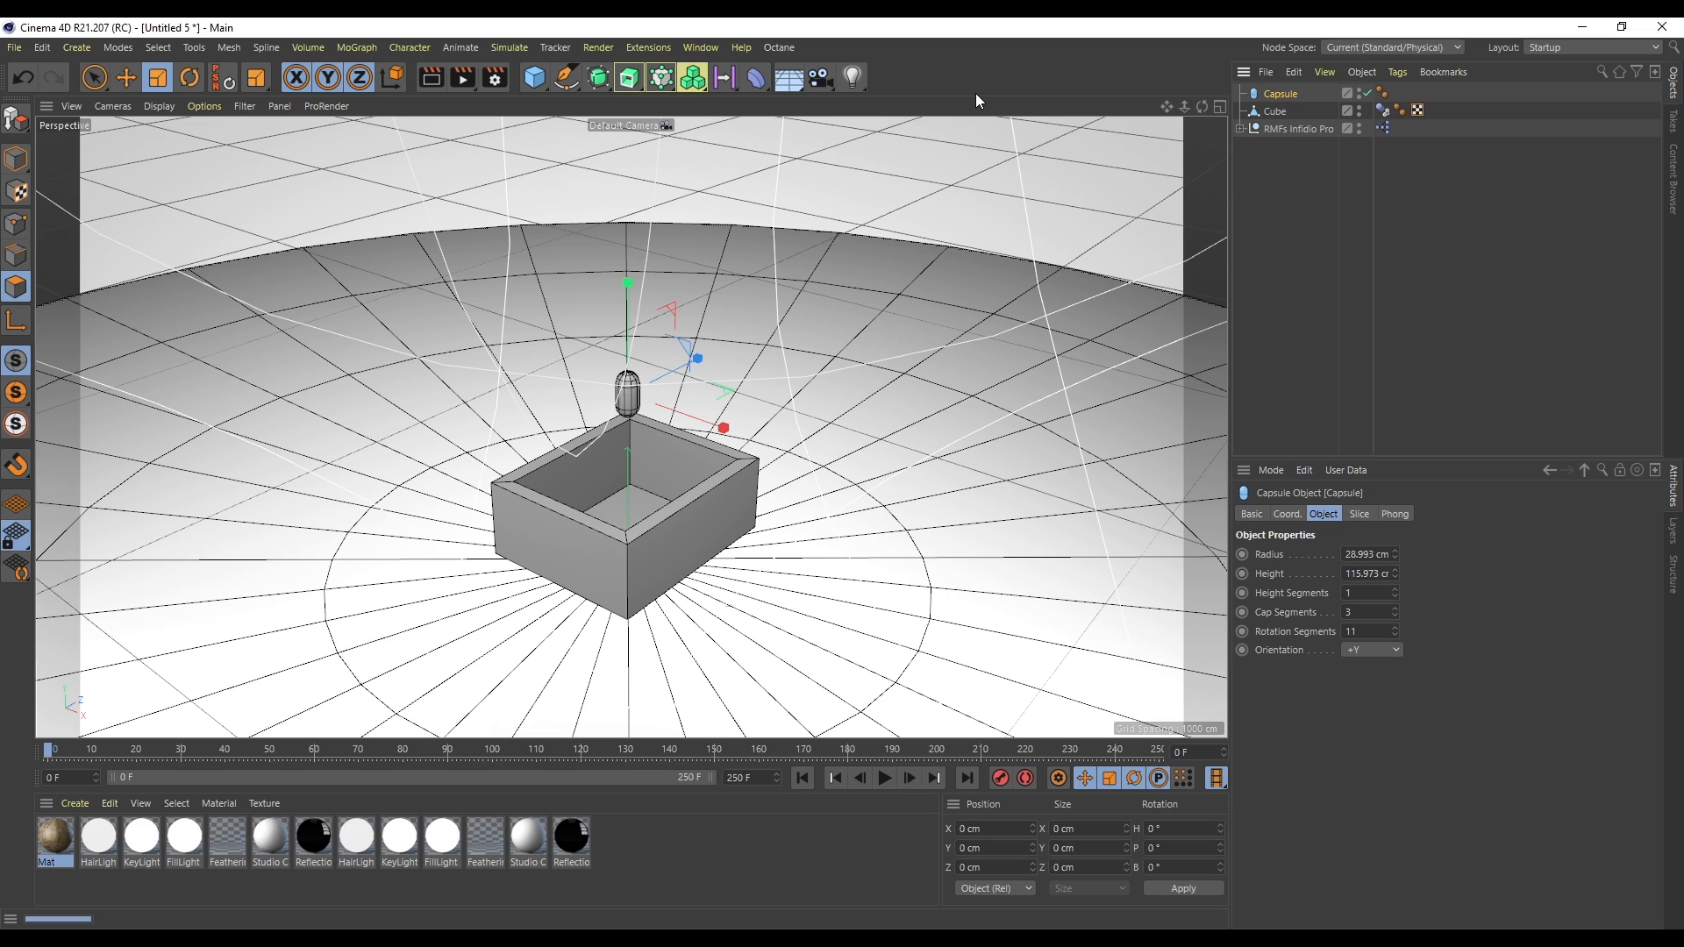
left_click(663, 81, "alt")
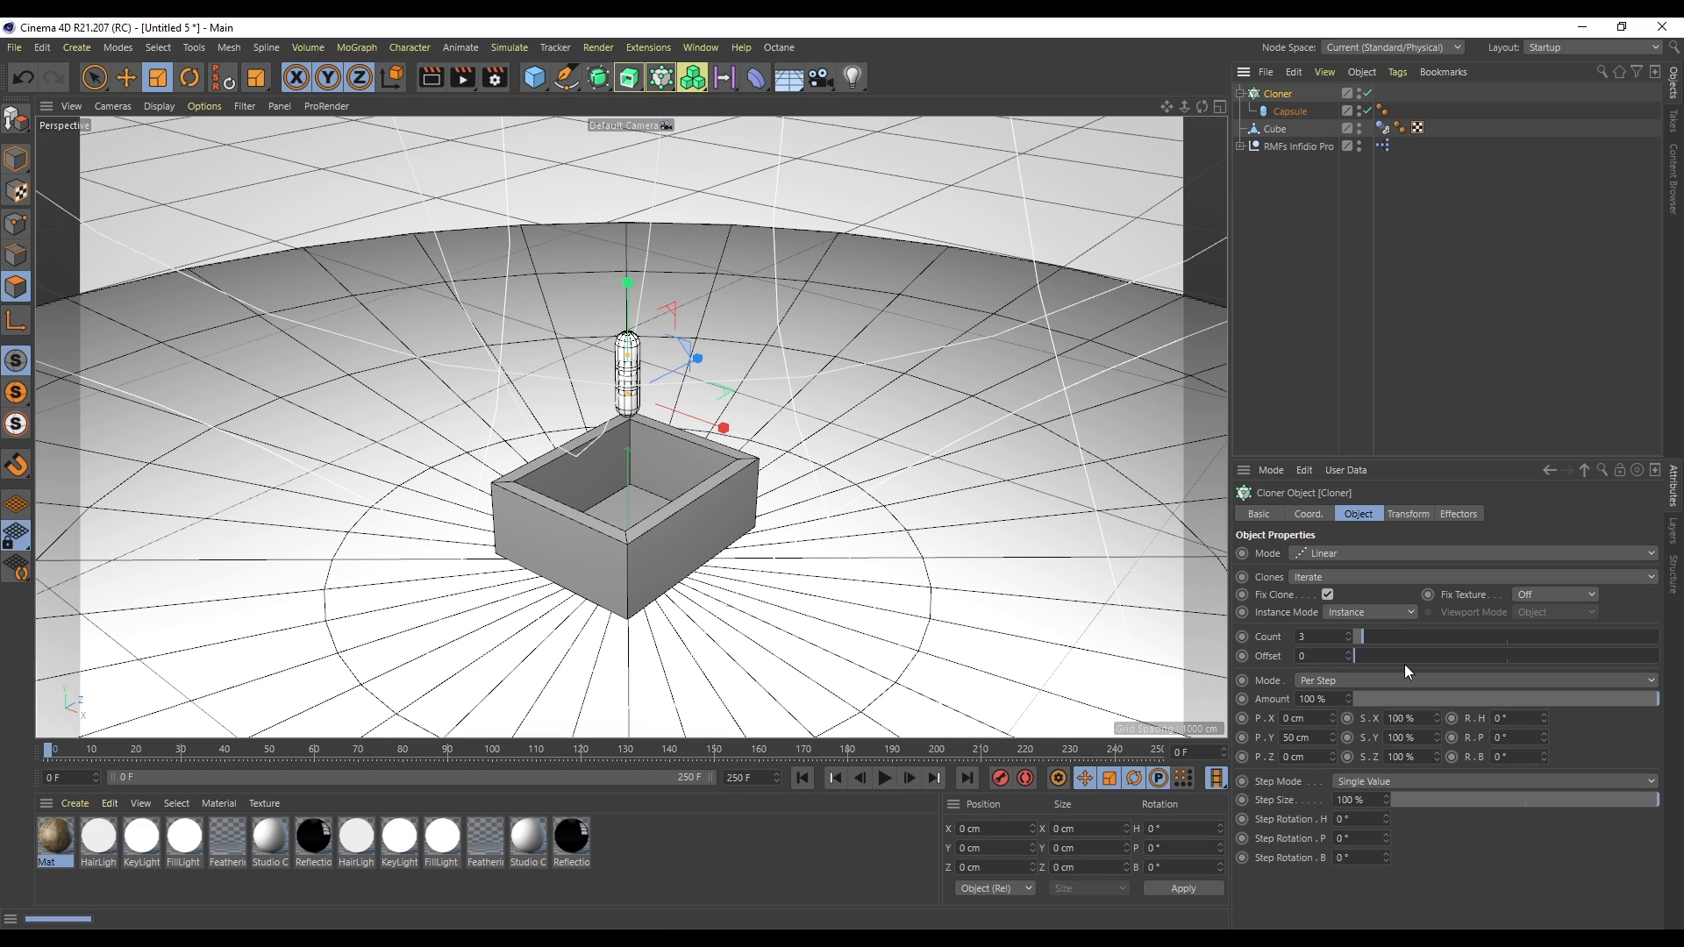
left_click(1335, 553)
left_click(1335, 629)
left_click_drag(677, 420, 785, 465)
key("ctrl+z")
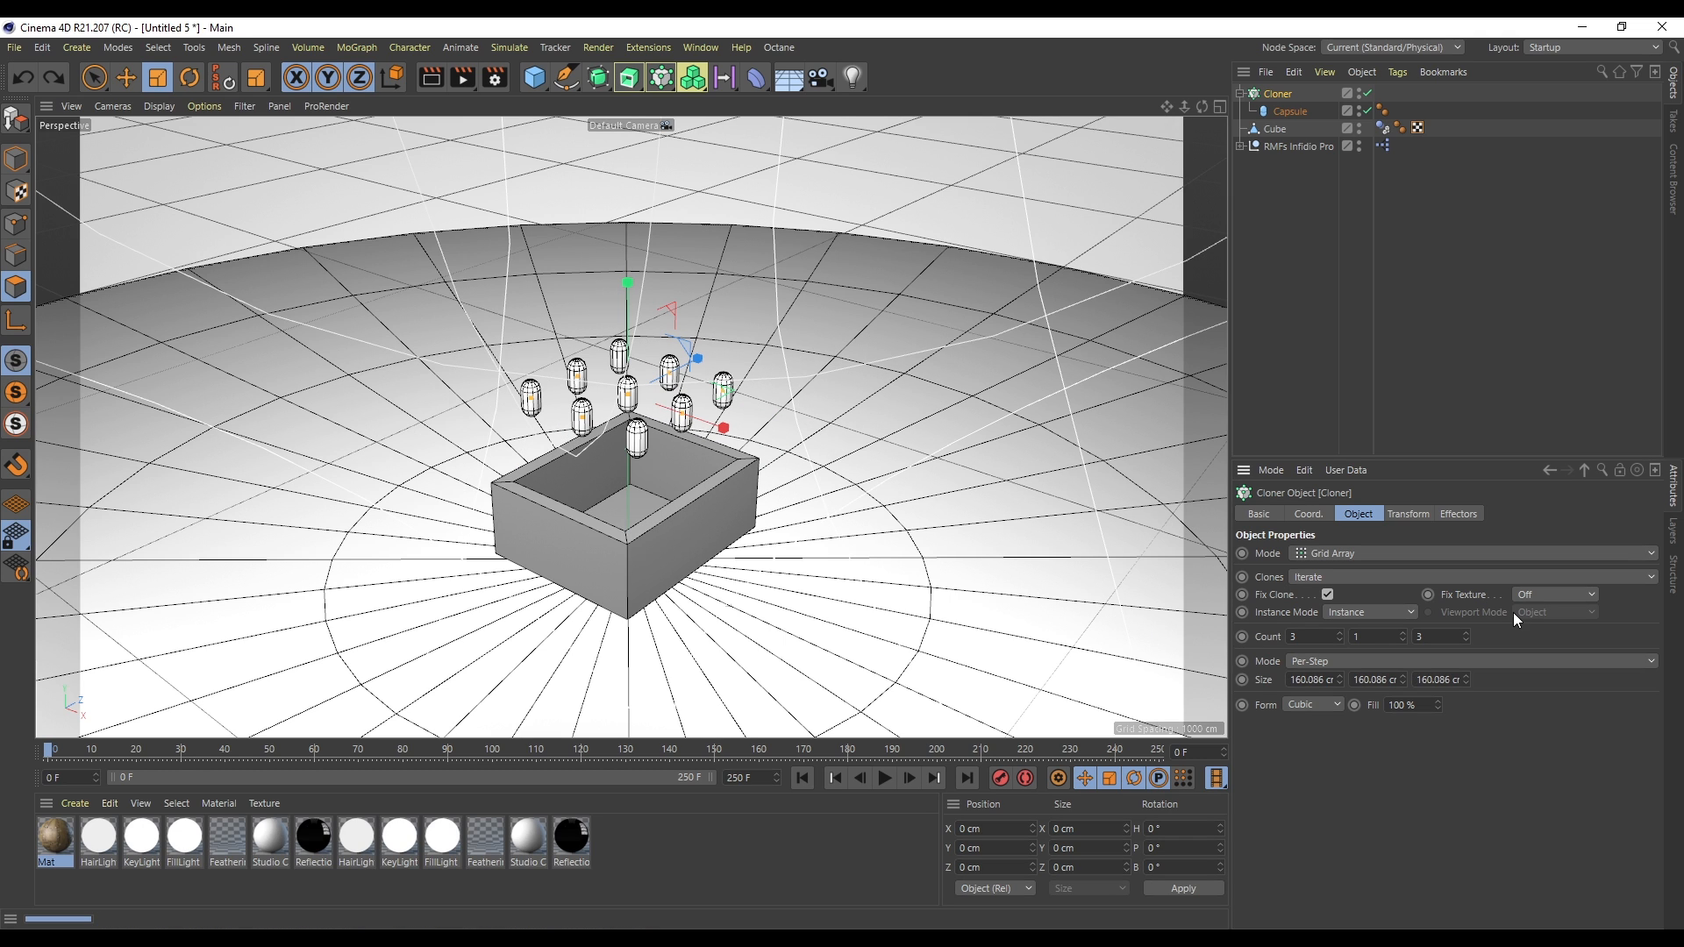
- Set the grid array count to 5 × 5 × 5
left_click(1340, 634)
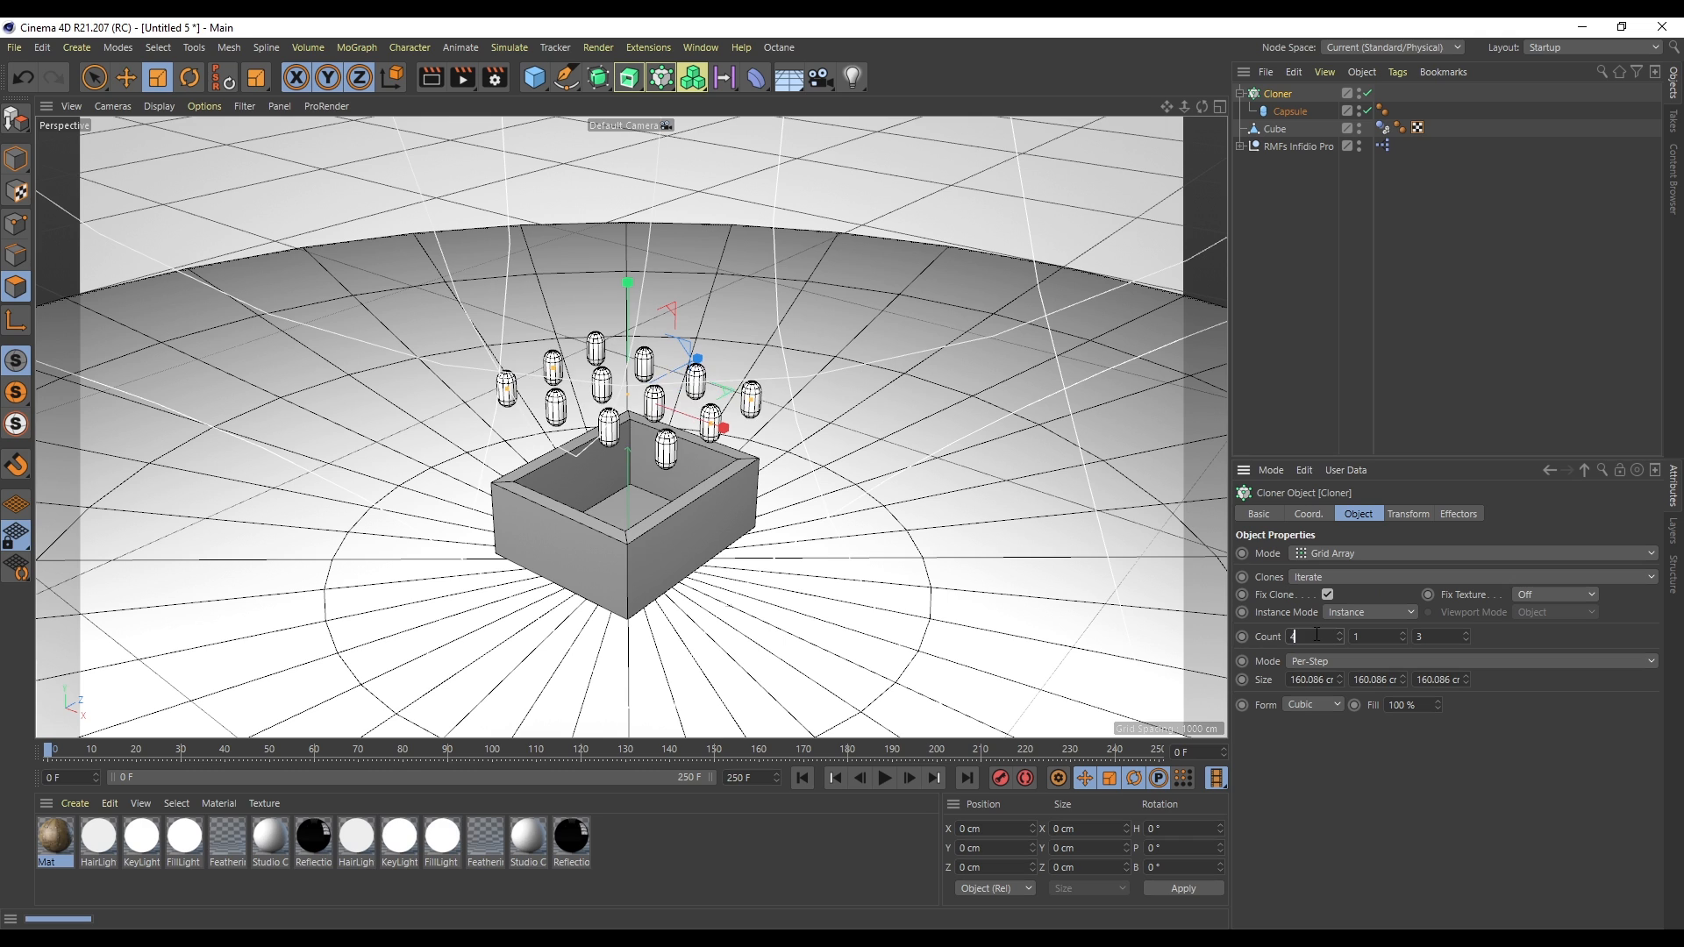
left_click(1340, 634)
left_click(1446, 637)
type("5")
key("Return")
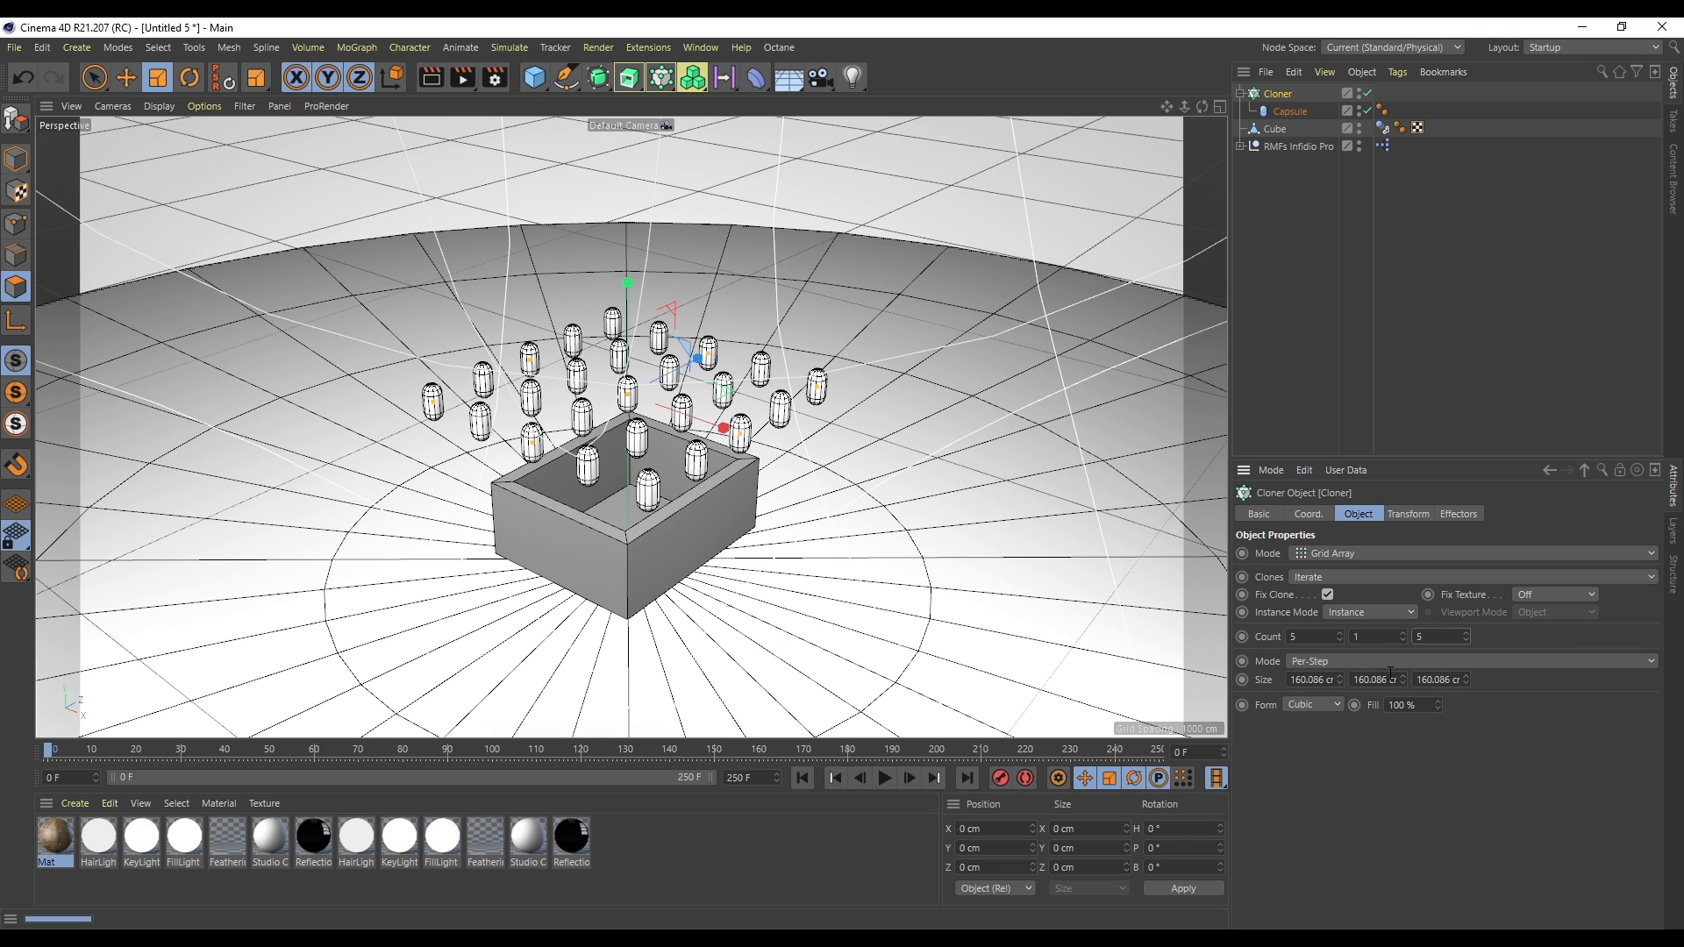
double_click(1374, 634)
type("4")
key("Return")
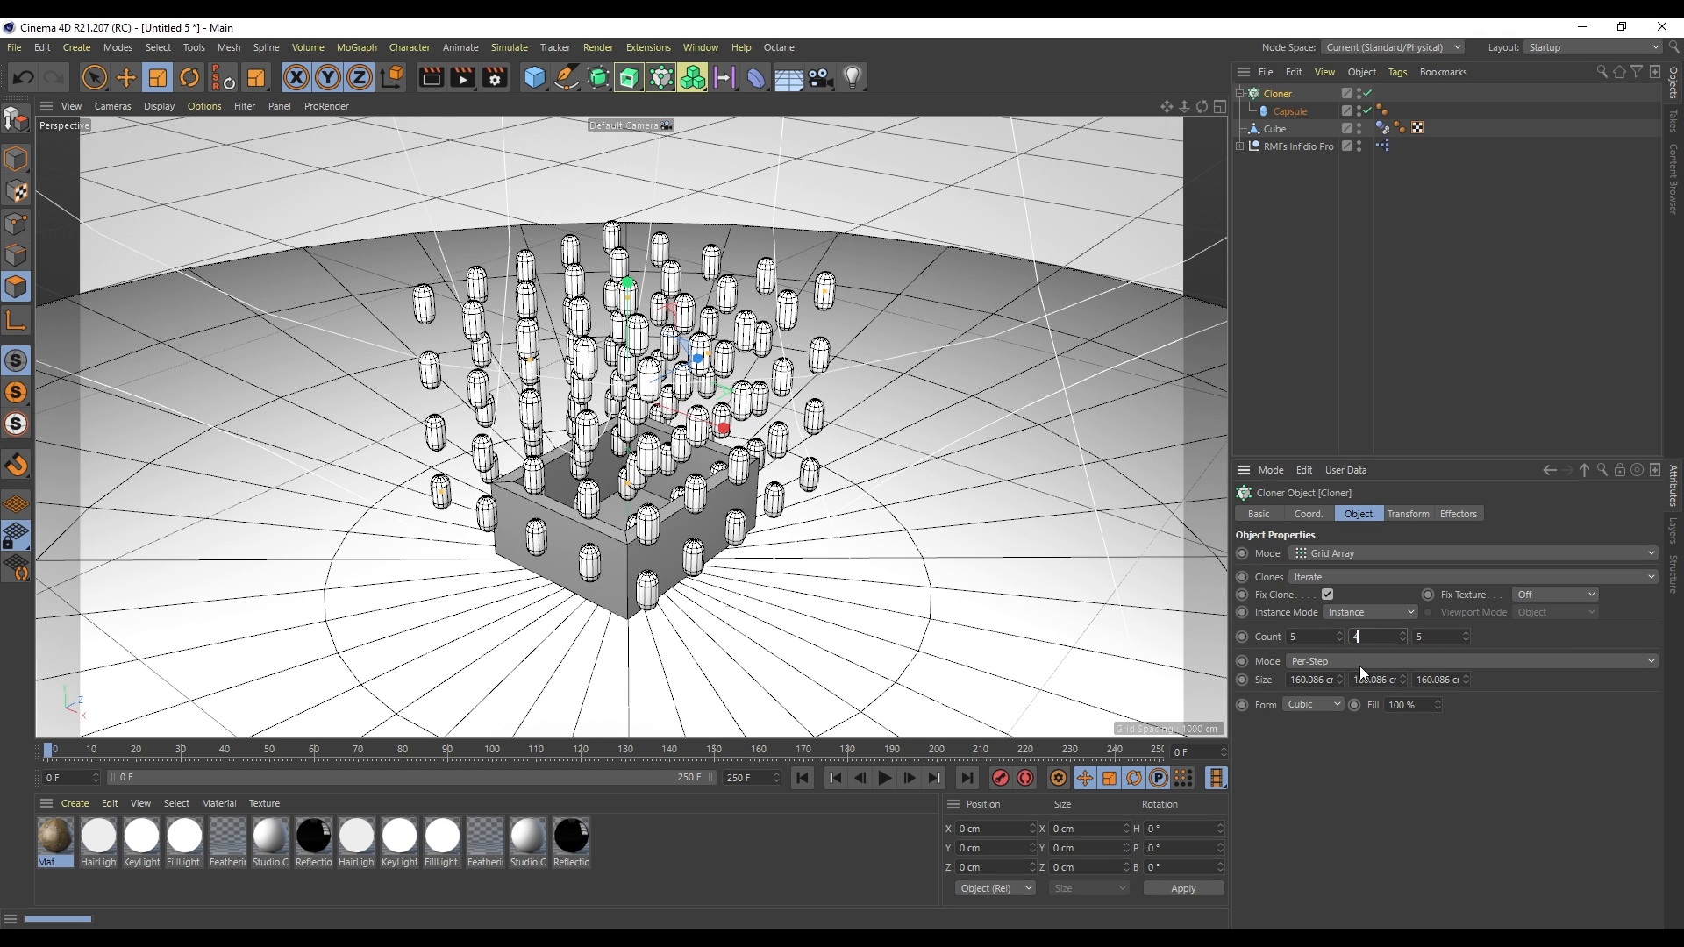
type("5")
key("Return")
- Set the grid size to about 70 × 100 × 80 cm so the clones fit inside the box
scroll(1375, 680, "down", 7)
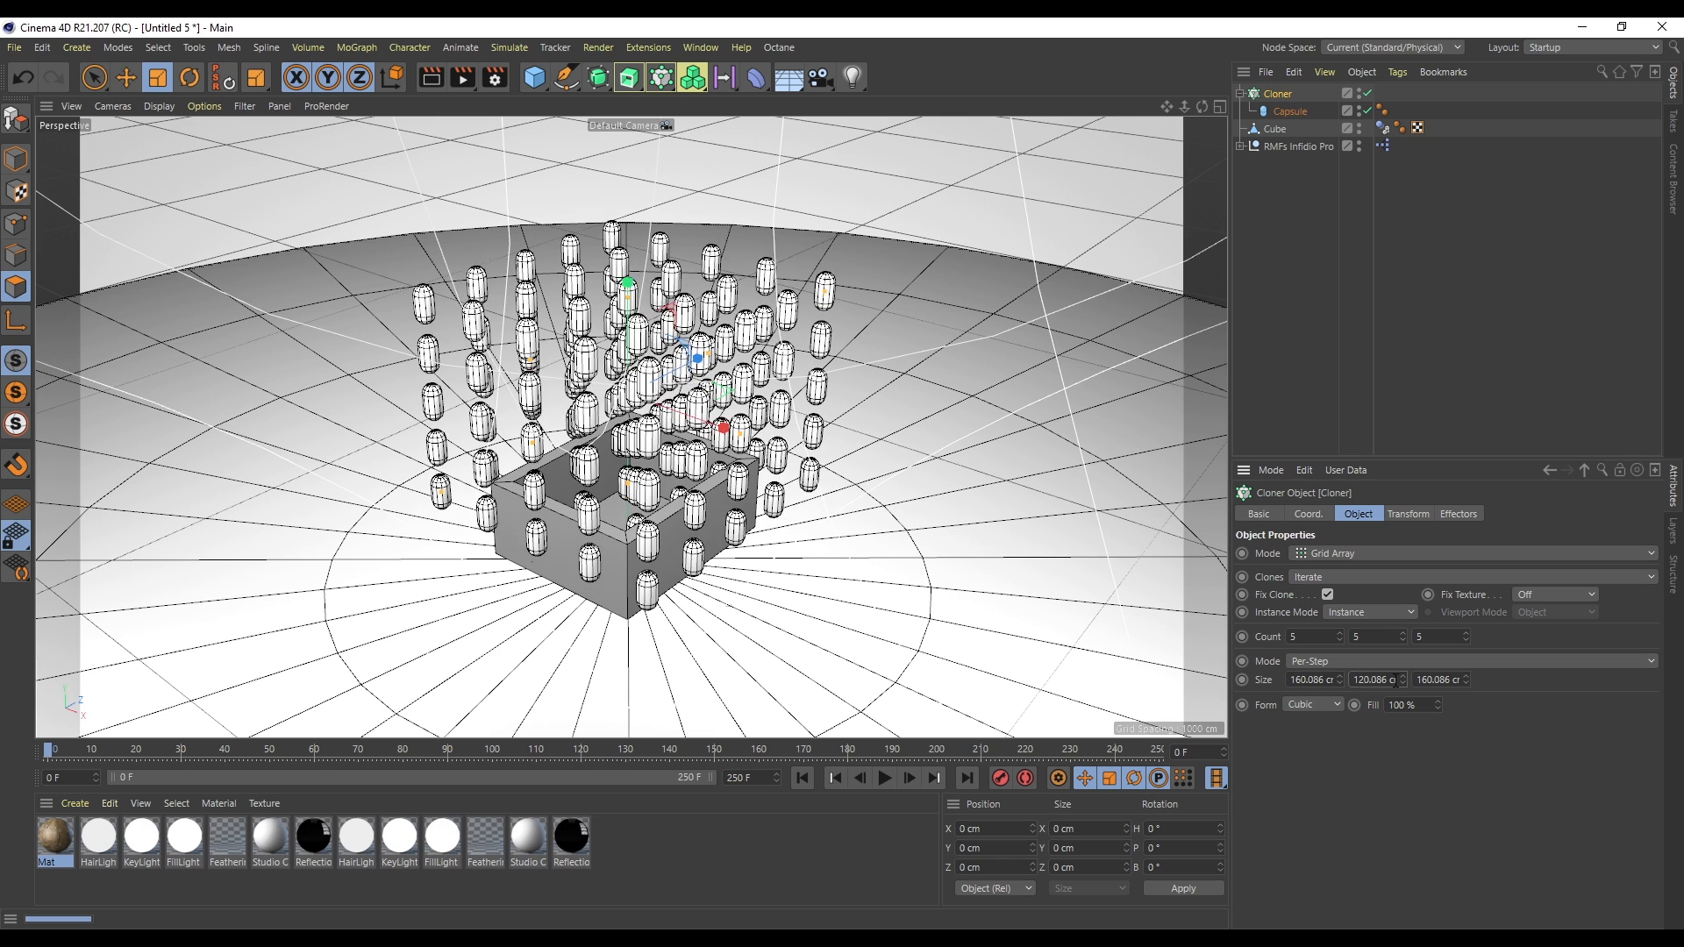
scroll(1378, 680, "up", 1)
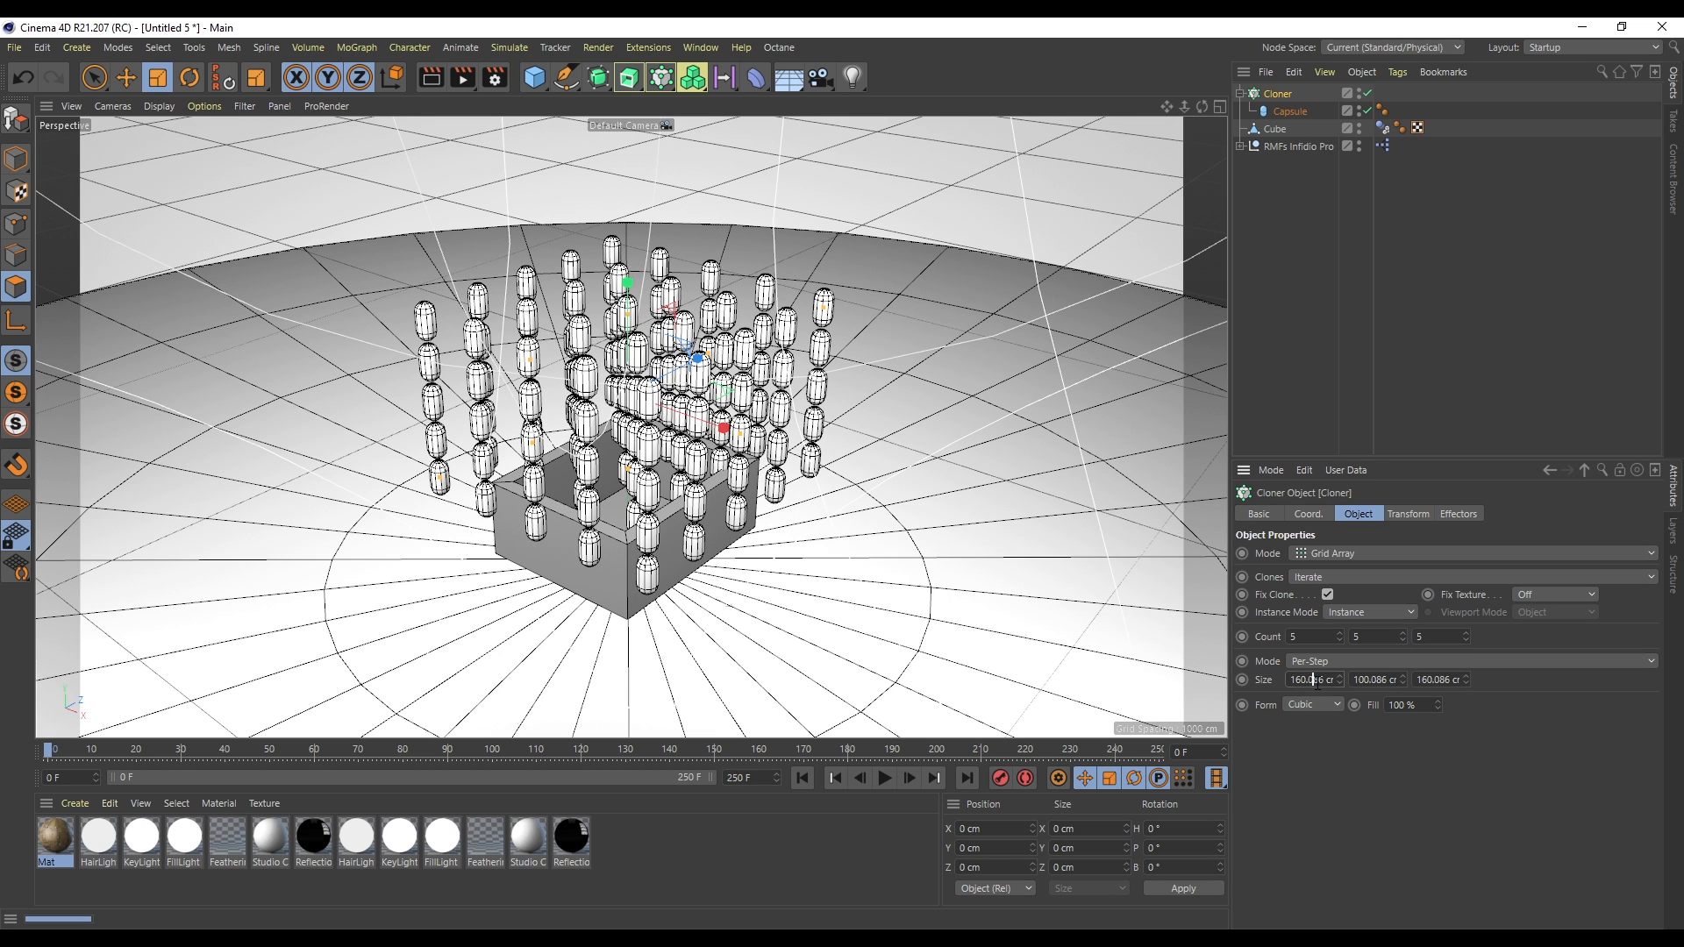
scroll(1316, 682, "down", 8)
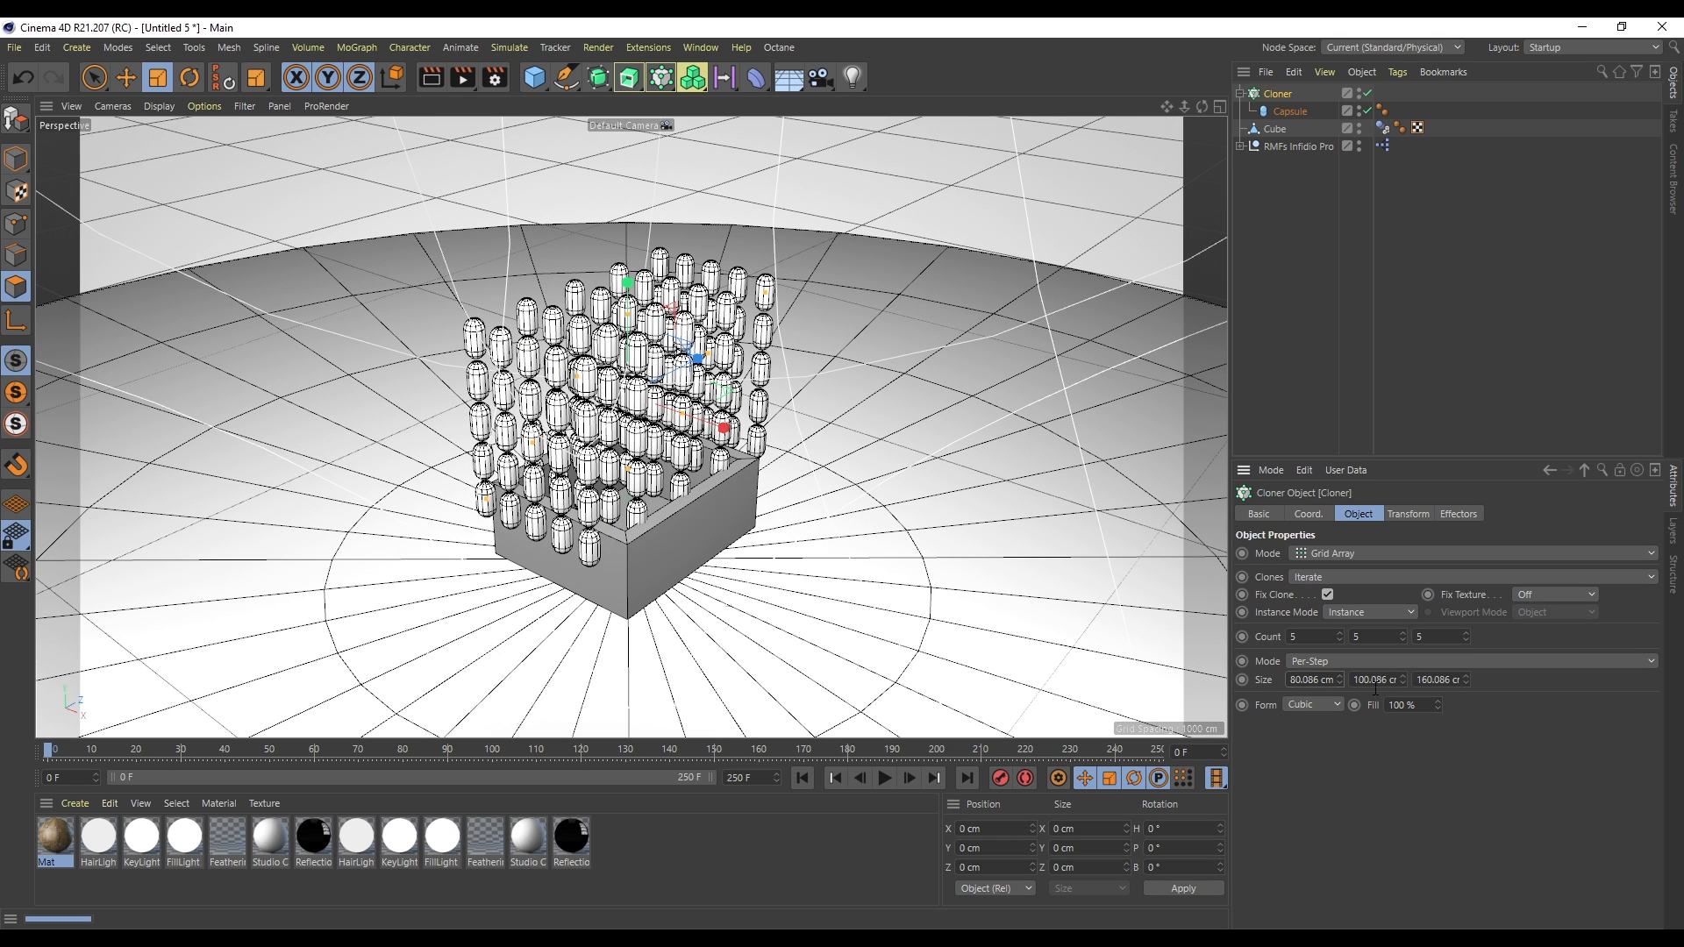
scroll(1436, 680, "down", 8)
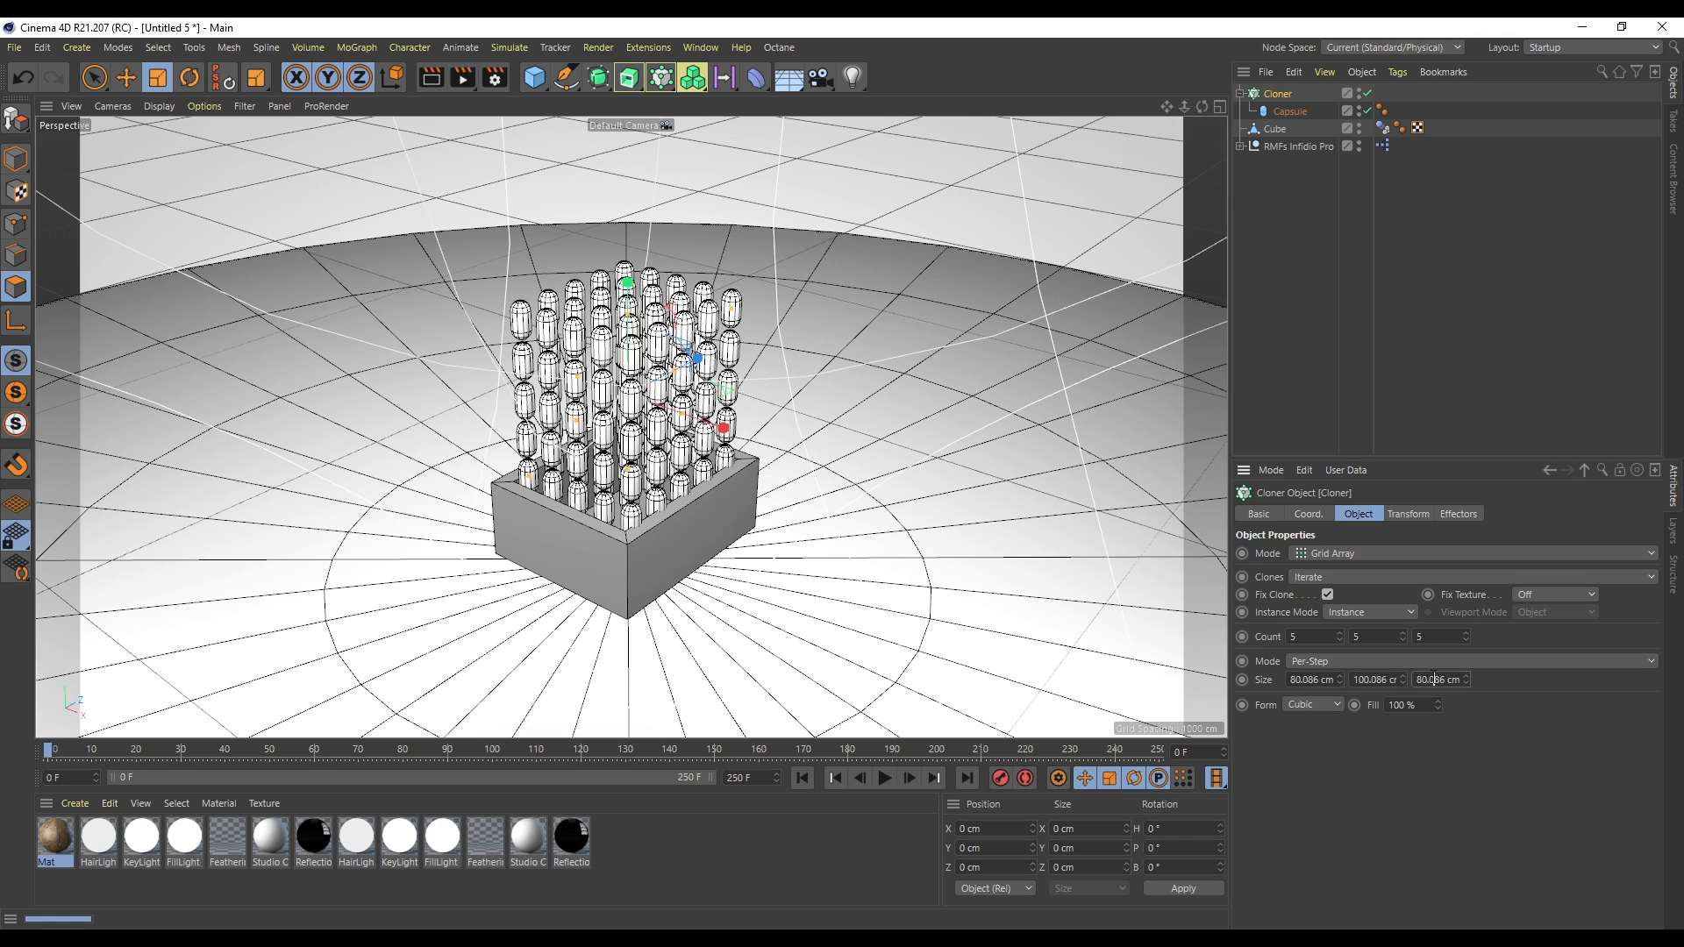
scroll(1328, 683, "down", 1)
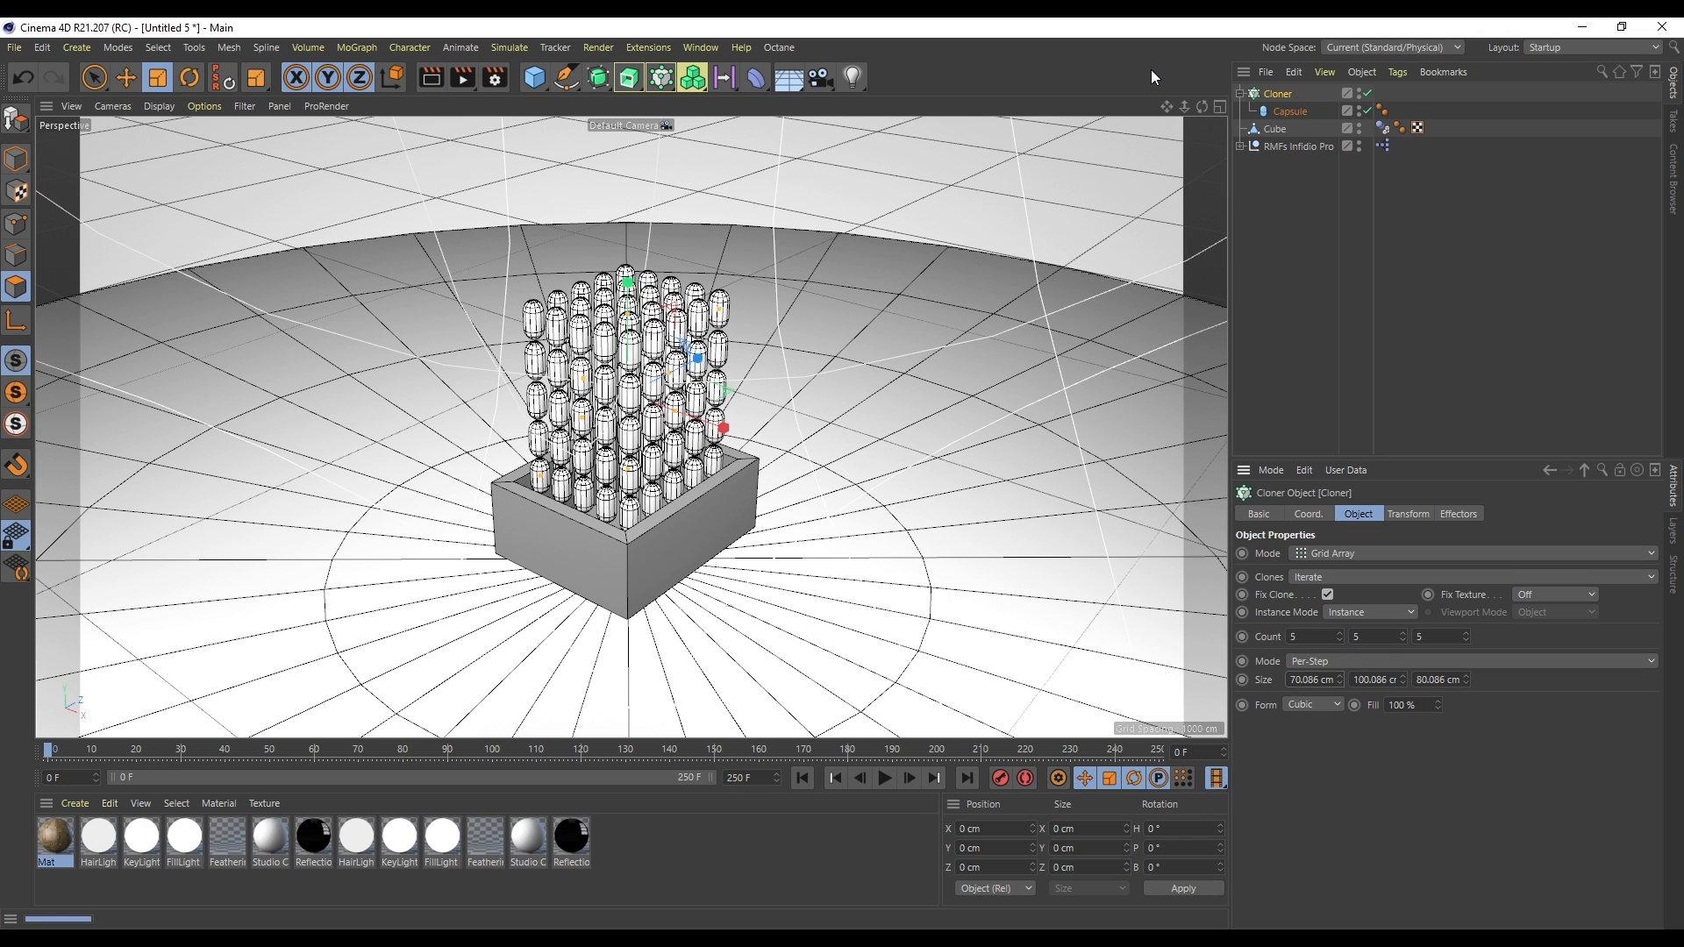
left_click(1221, 106)
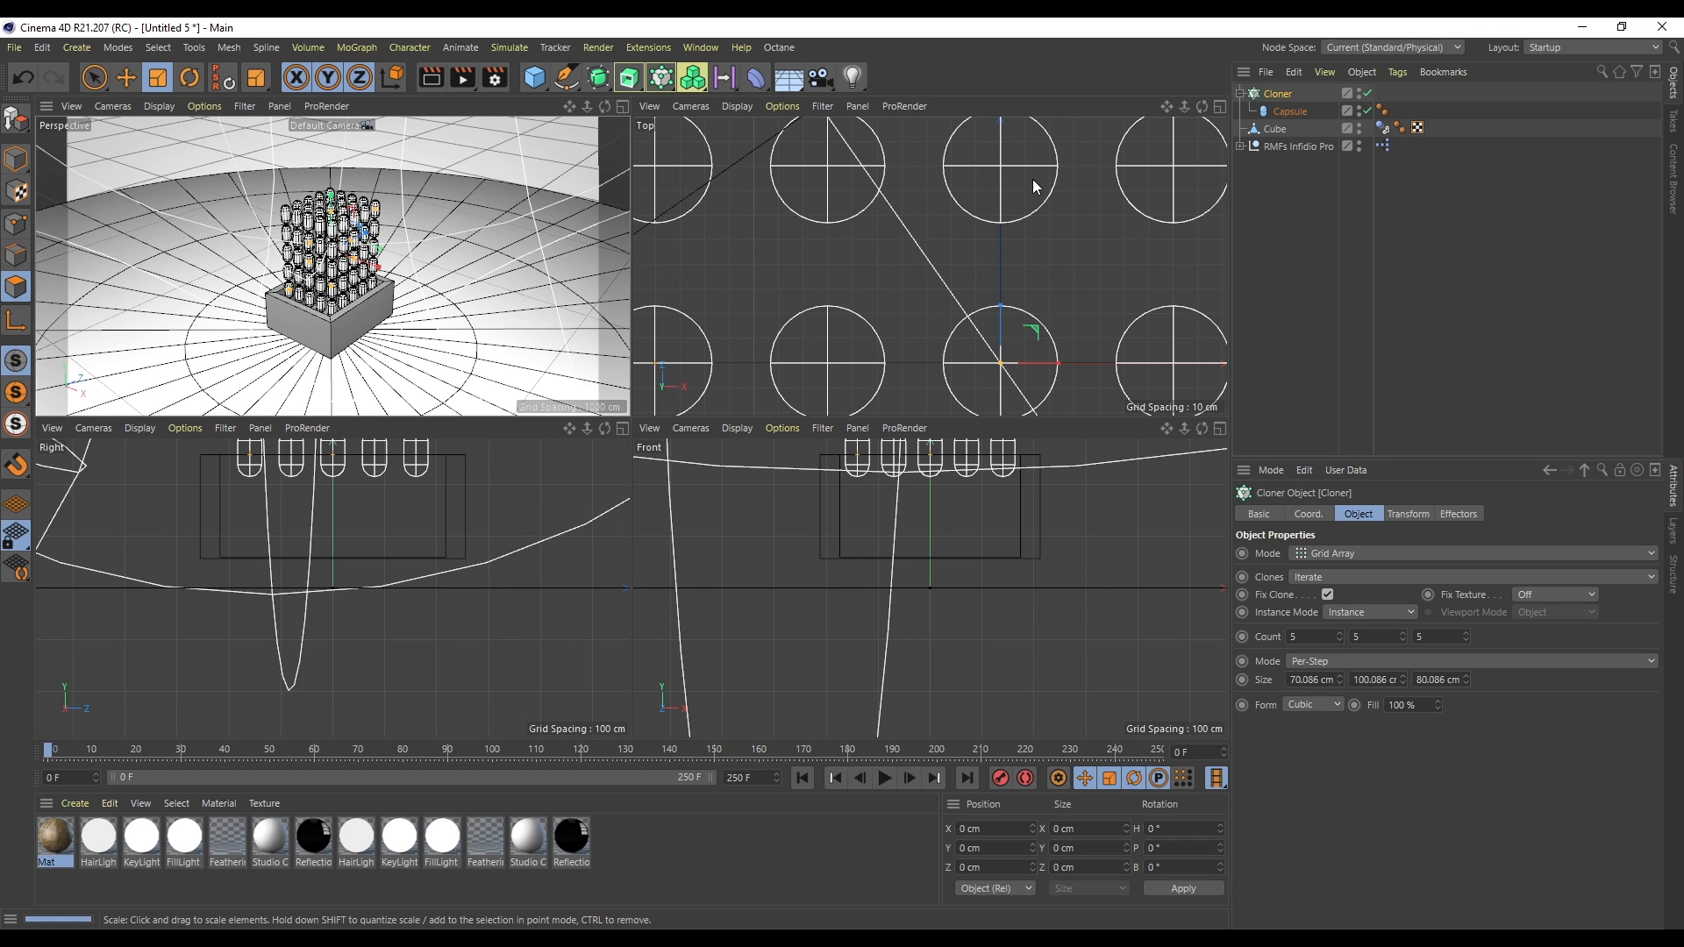
left_click_drag(1185, 106, 1087, 107)
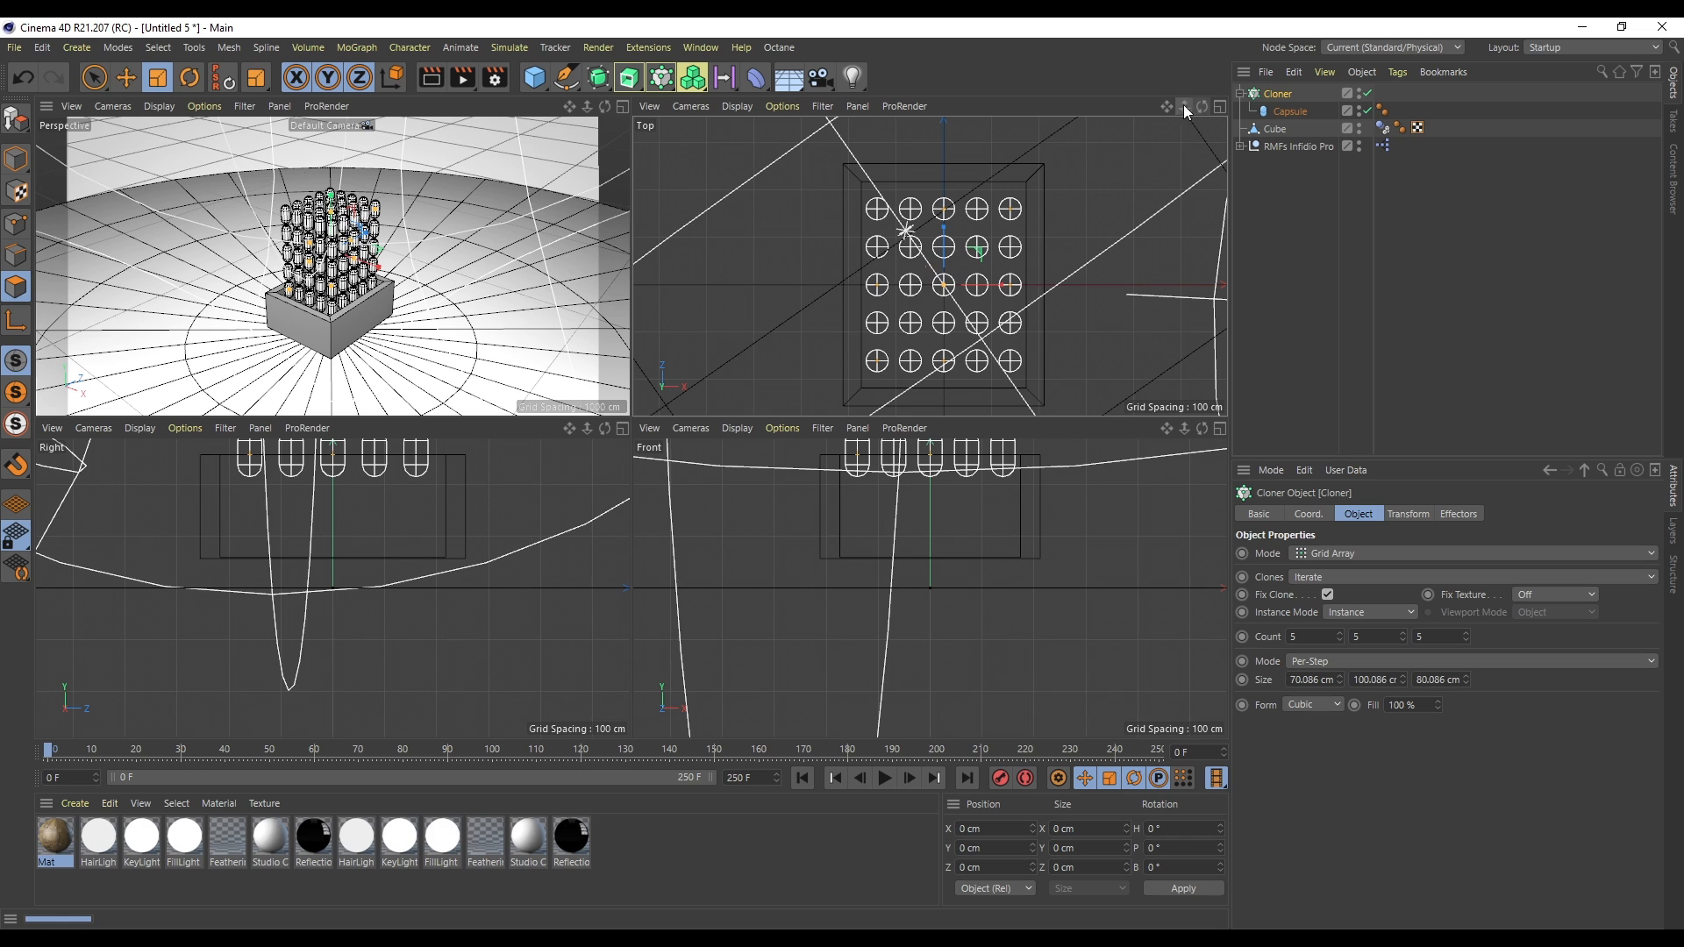
- Set the cloner grid's Y count to 7
left_click(623, 106)
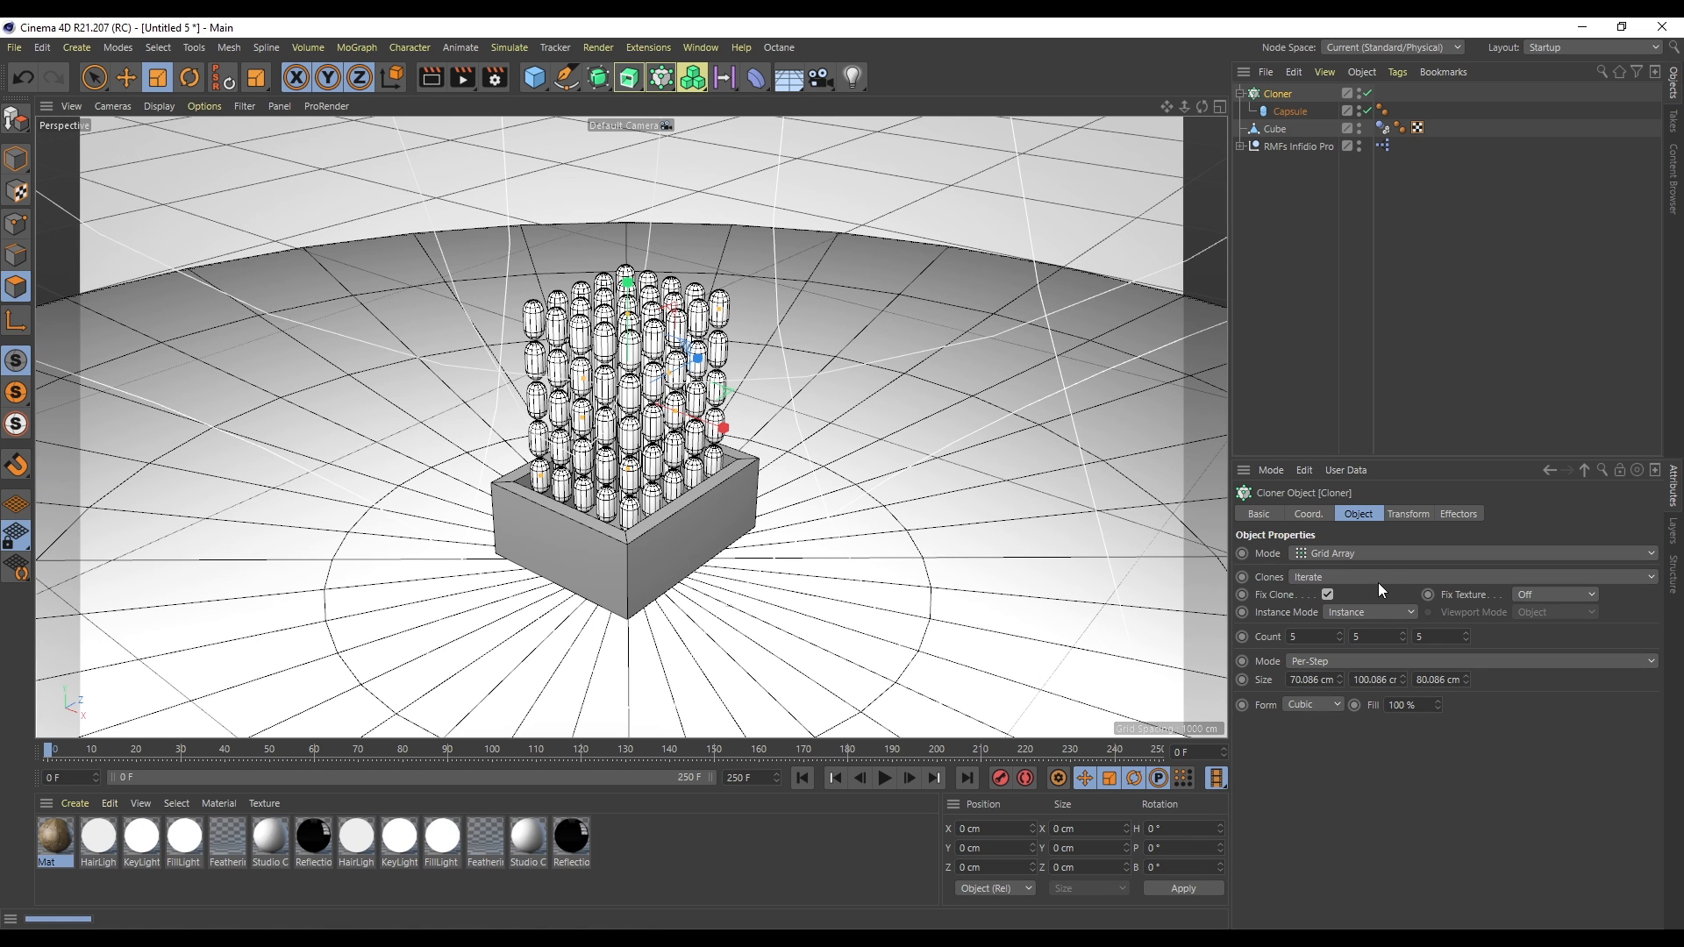
scroll(1381, 632, "up", 2)
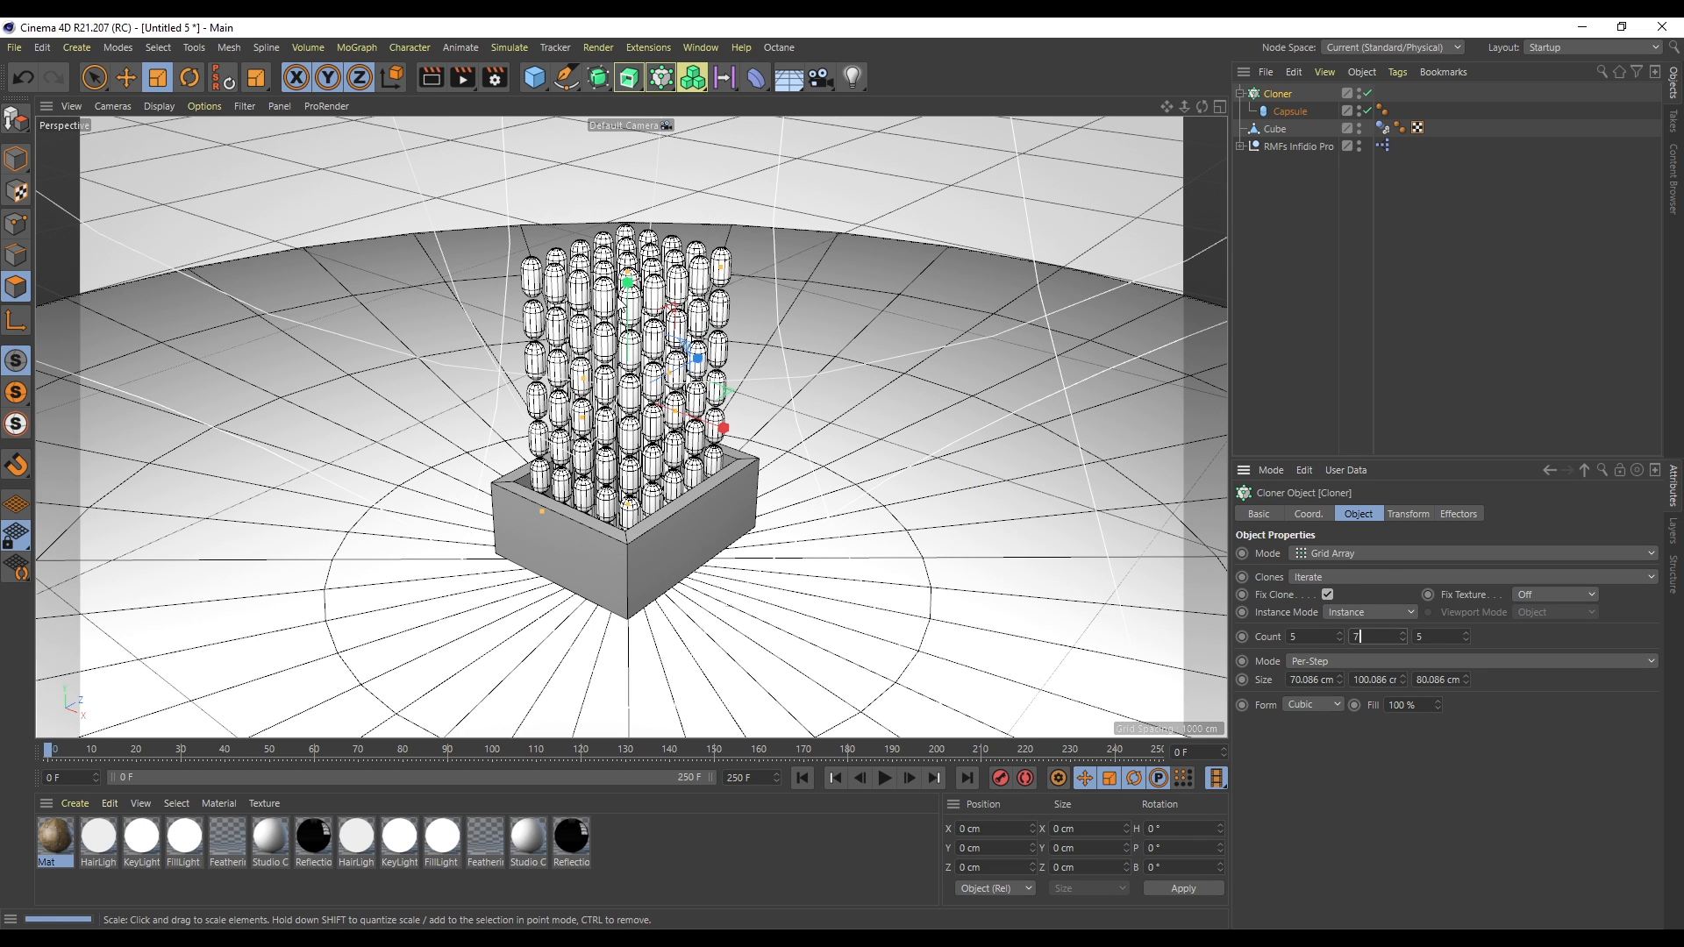
left_click(94, 77)
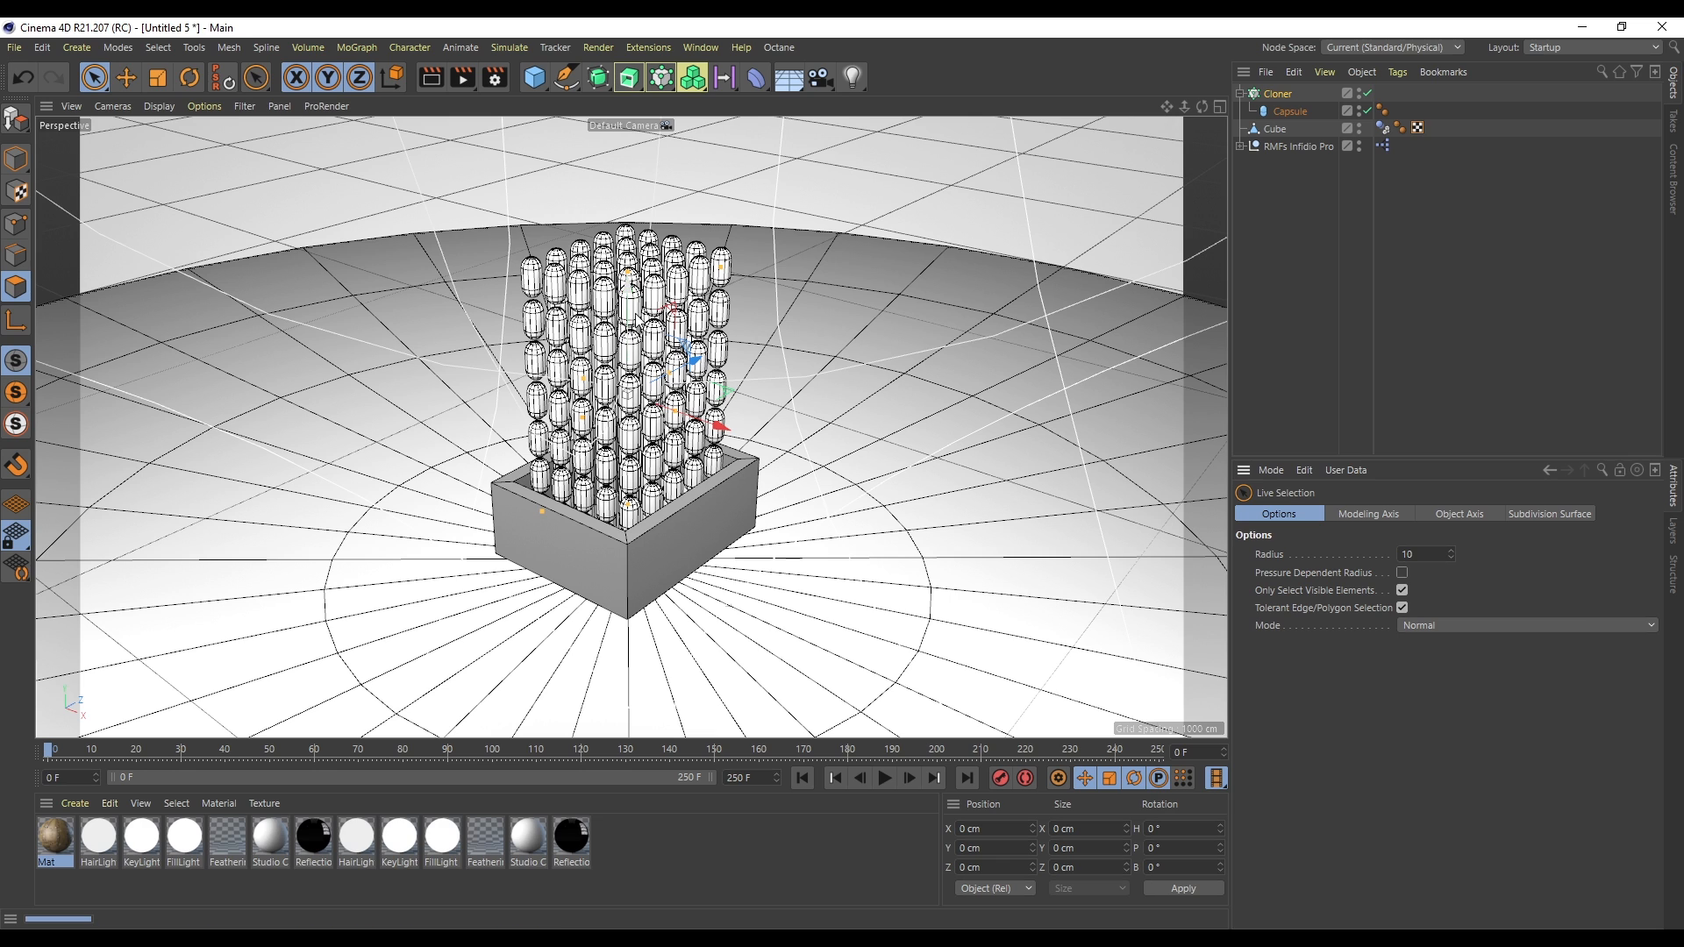
- Add a Rigid Body simulation tag to the capsule inside the cloner
right_click(1293, 112)
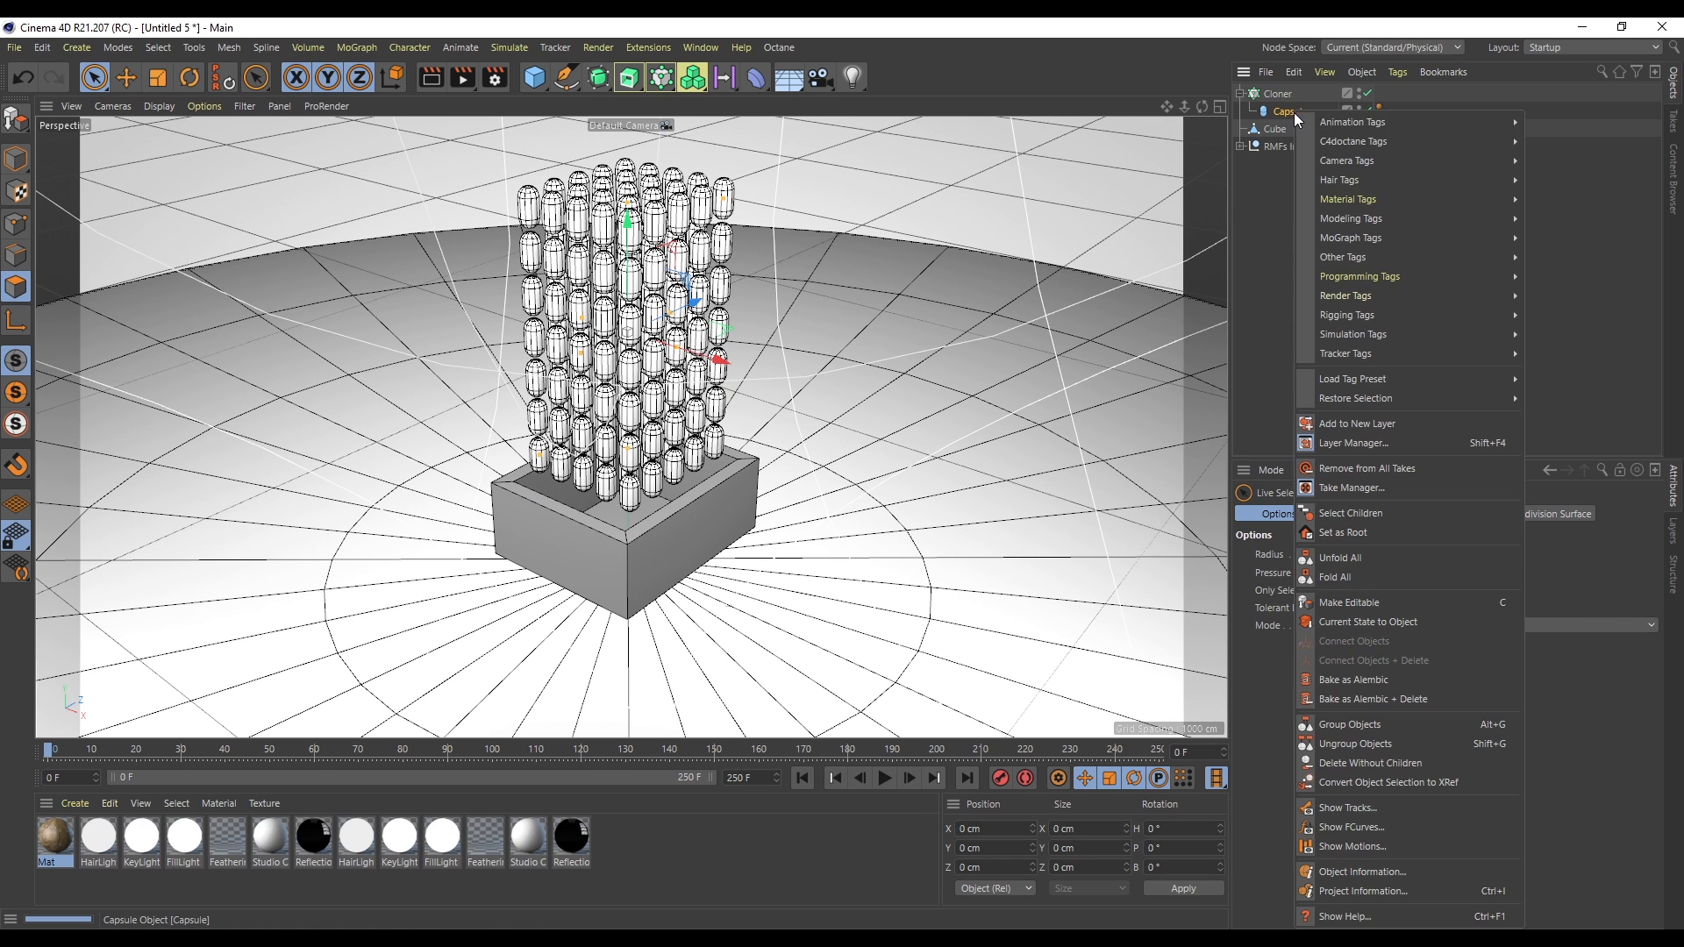
mouse_move(1400, 334)
left_click(1550, 337)
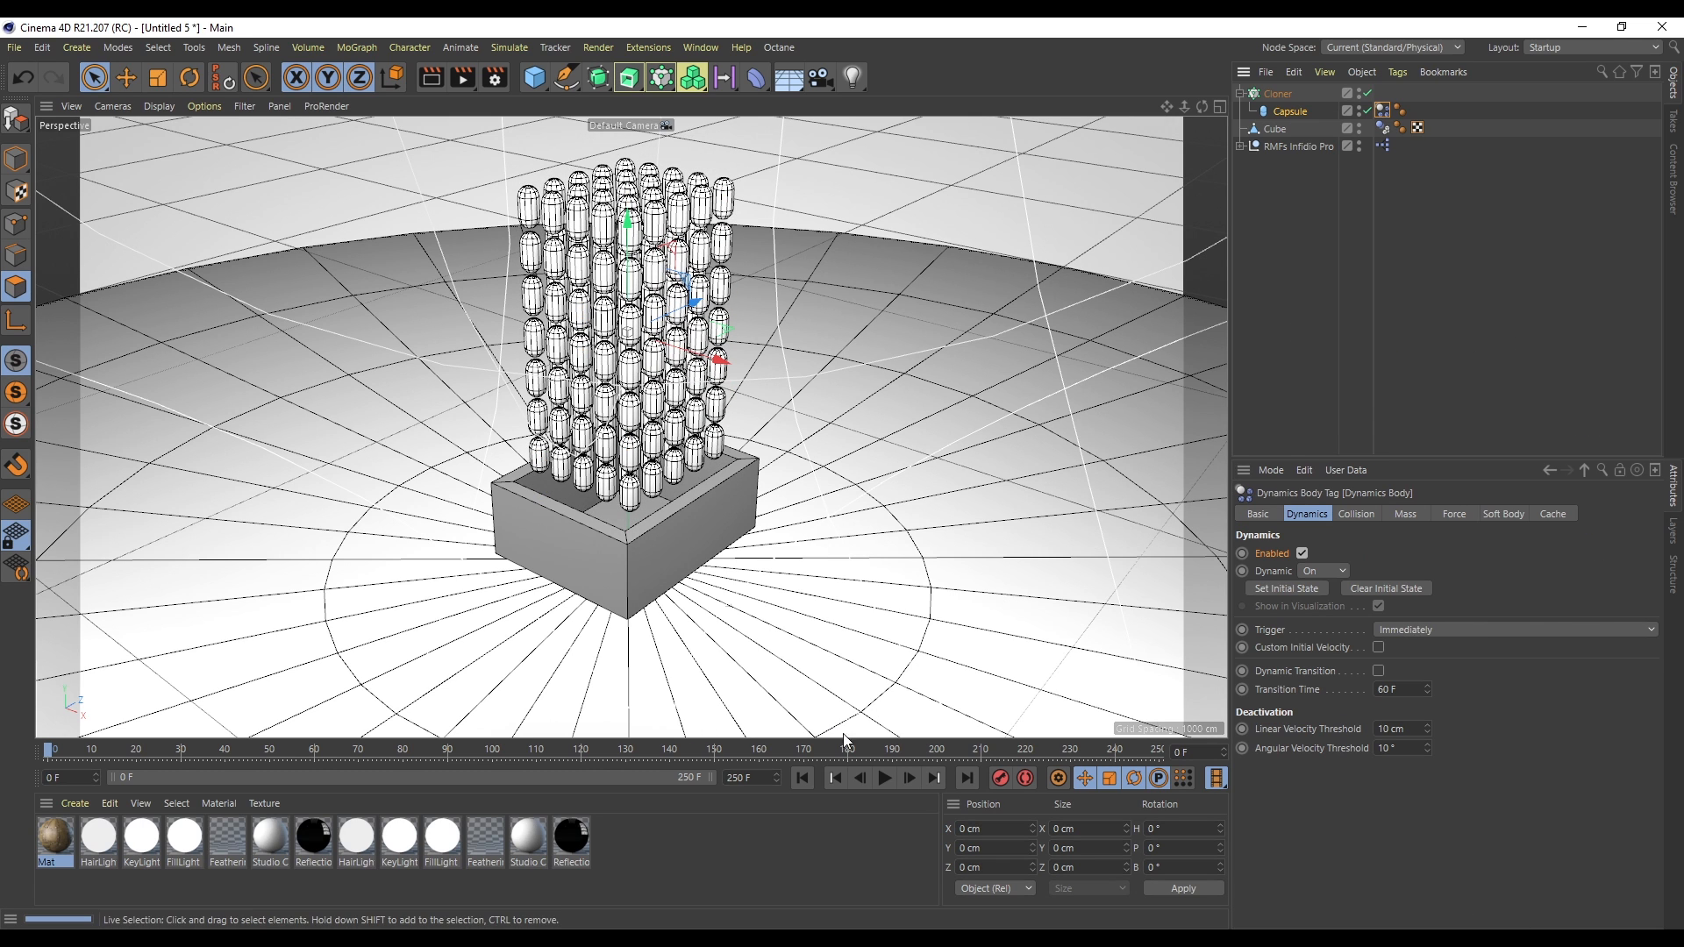
- Play the capsule simulation from the start and rewind it
left_click(886, 778)
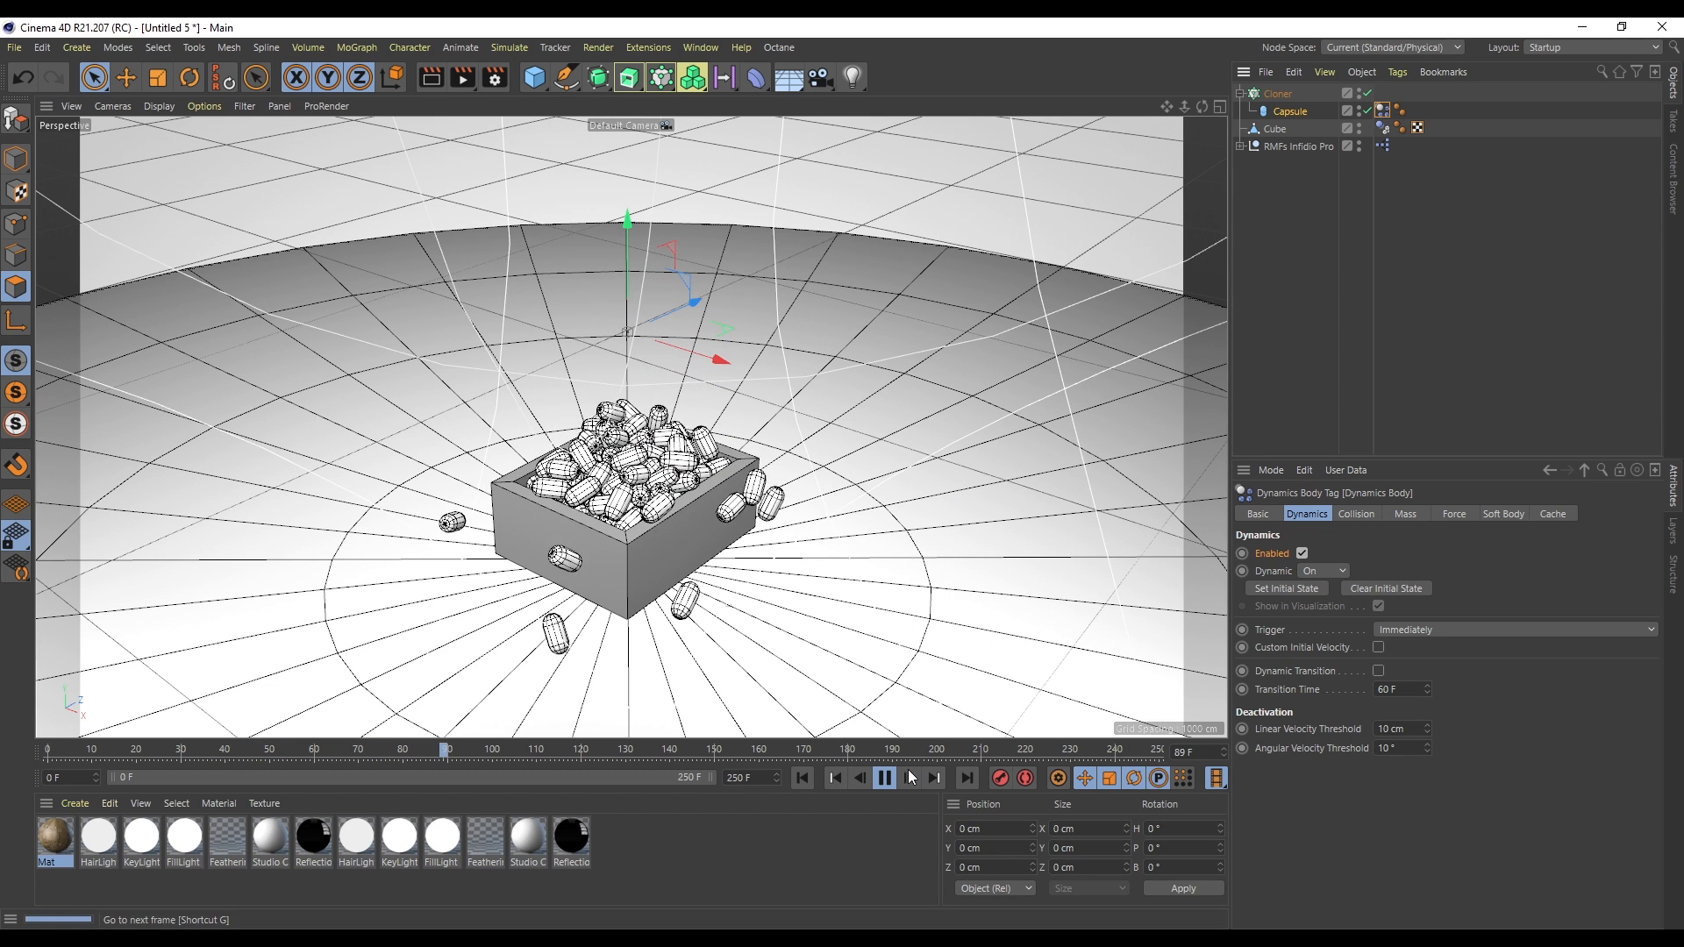
left_click(884, 778)
left_click(803, 777)
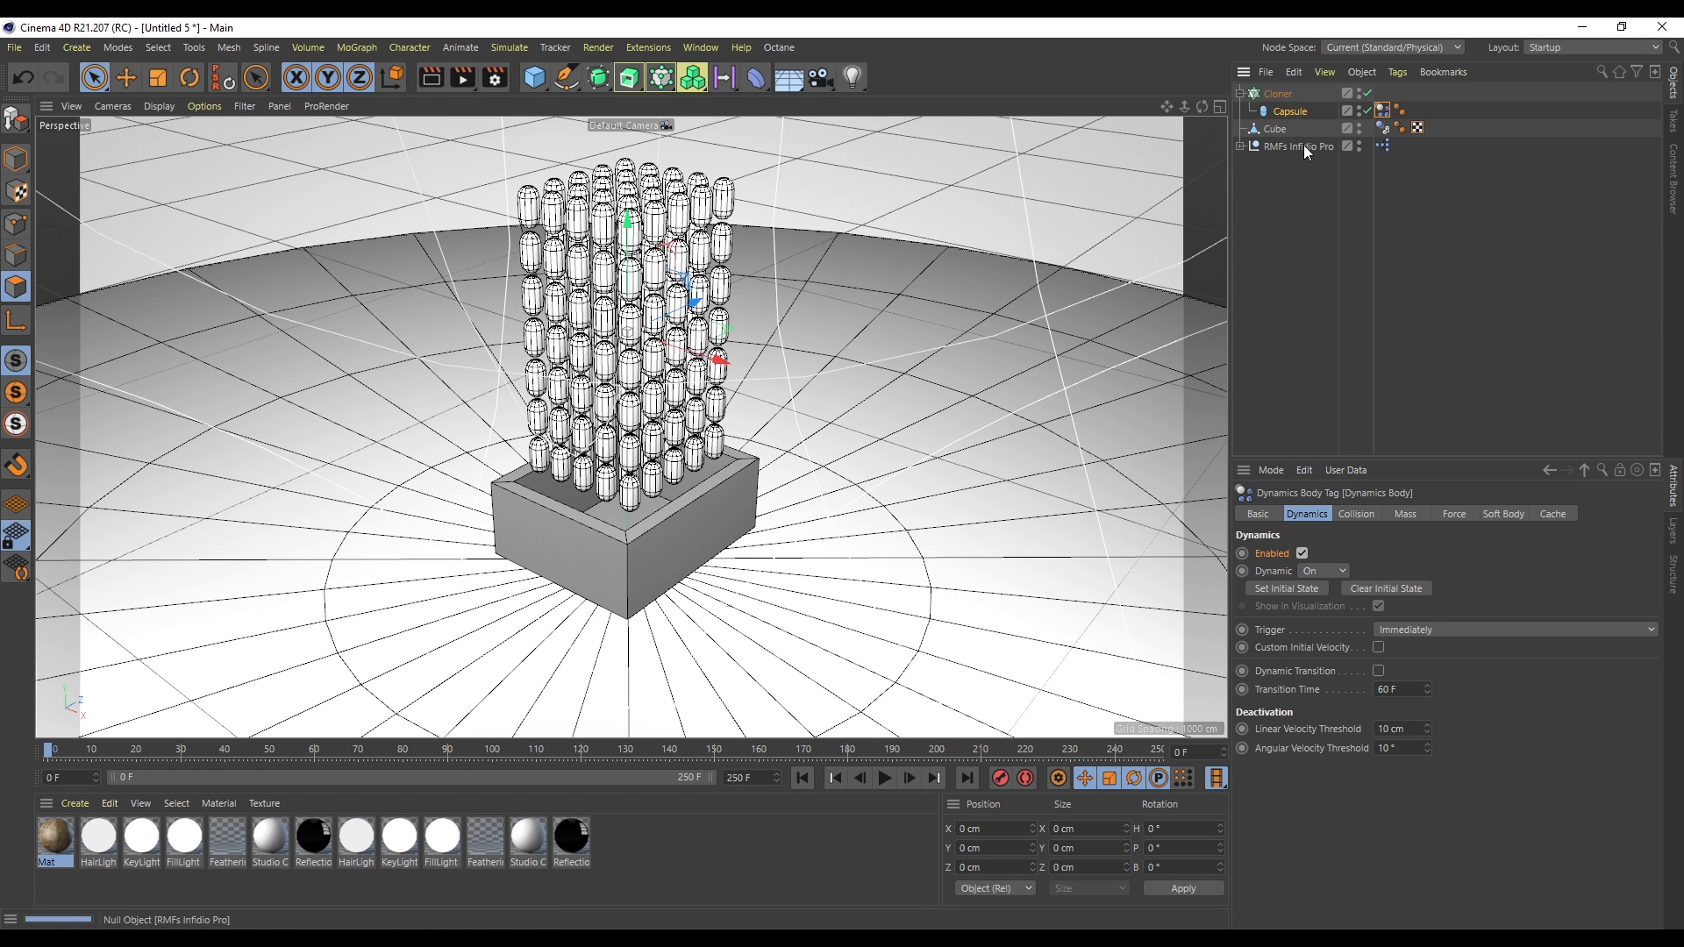
- Select the cloner and set its grid Y count to 6
left_click(1275, 93)
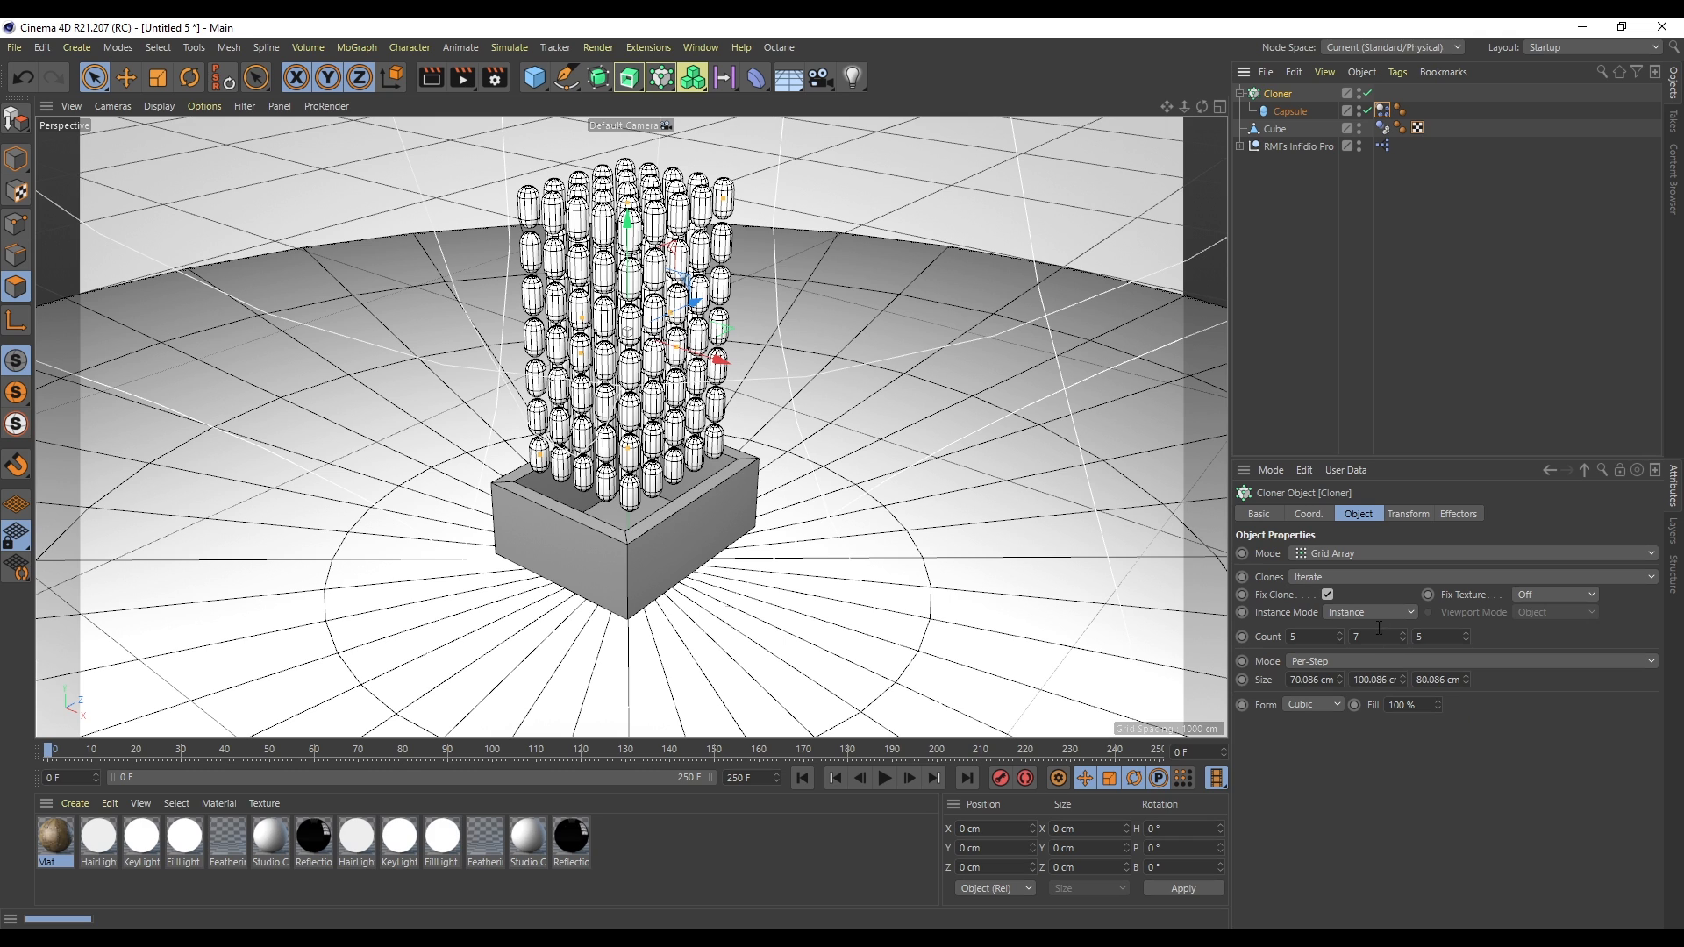
left_click_drag(1383, 633, 1336, 638)
type("6")
key("Return")
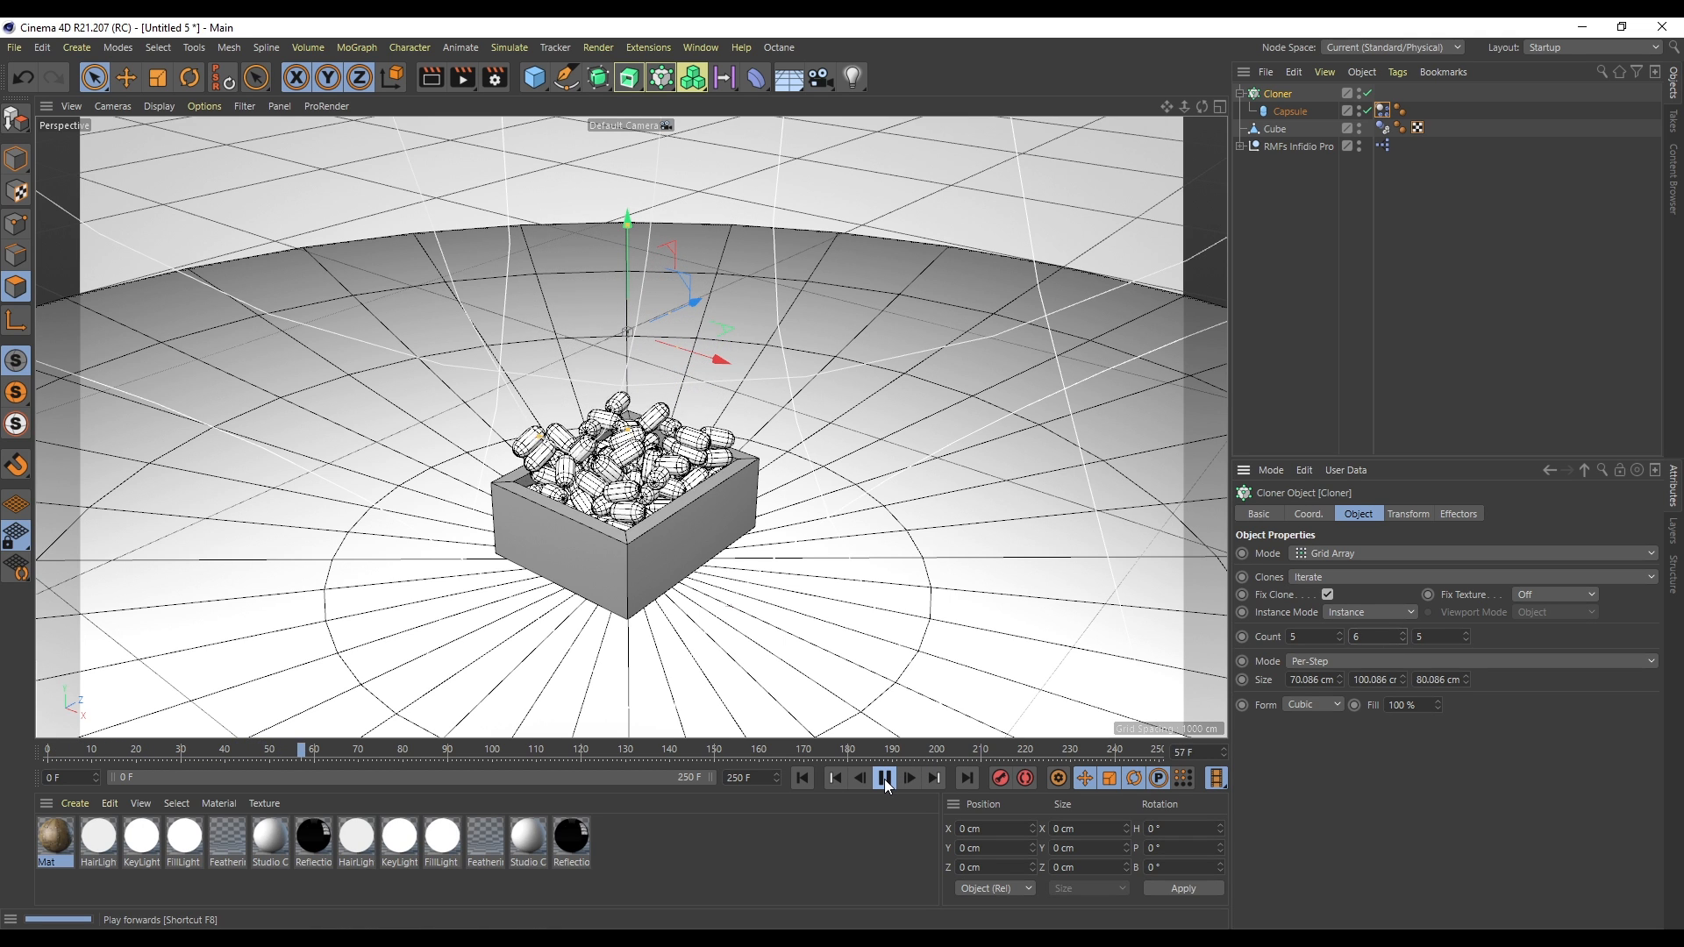
- Replay the capsule simulation and stop it near the end
left_click(884, 779)
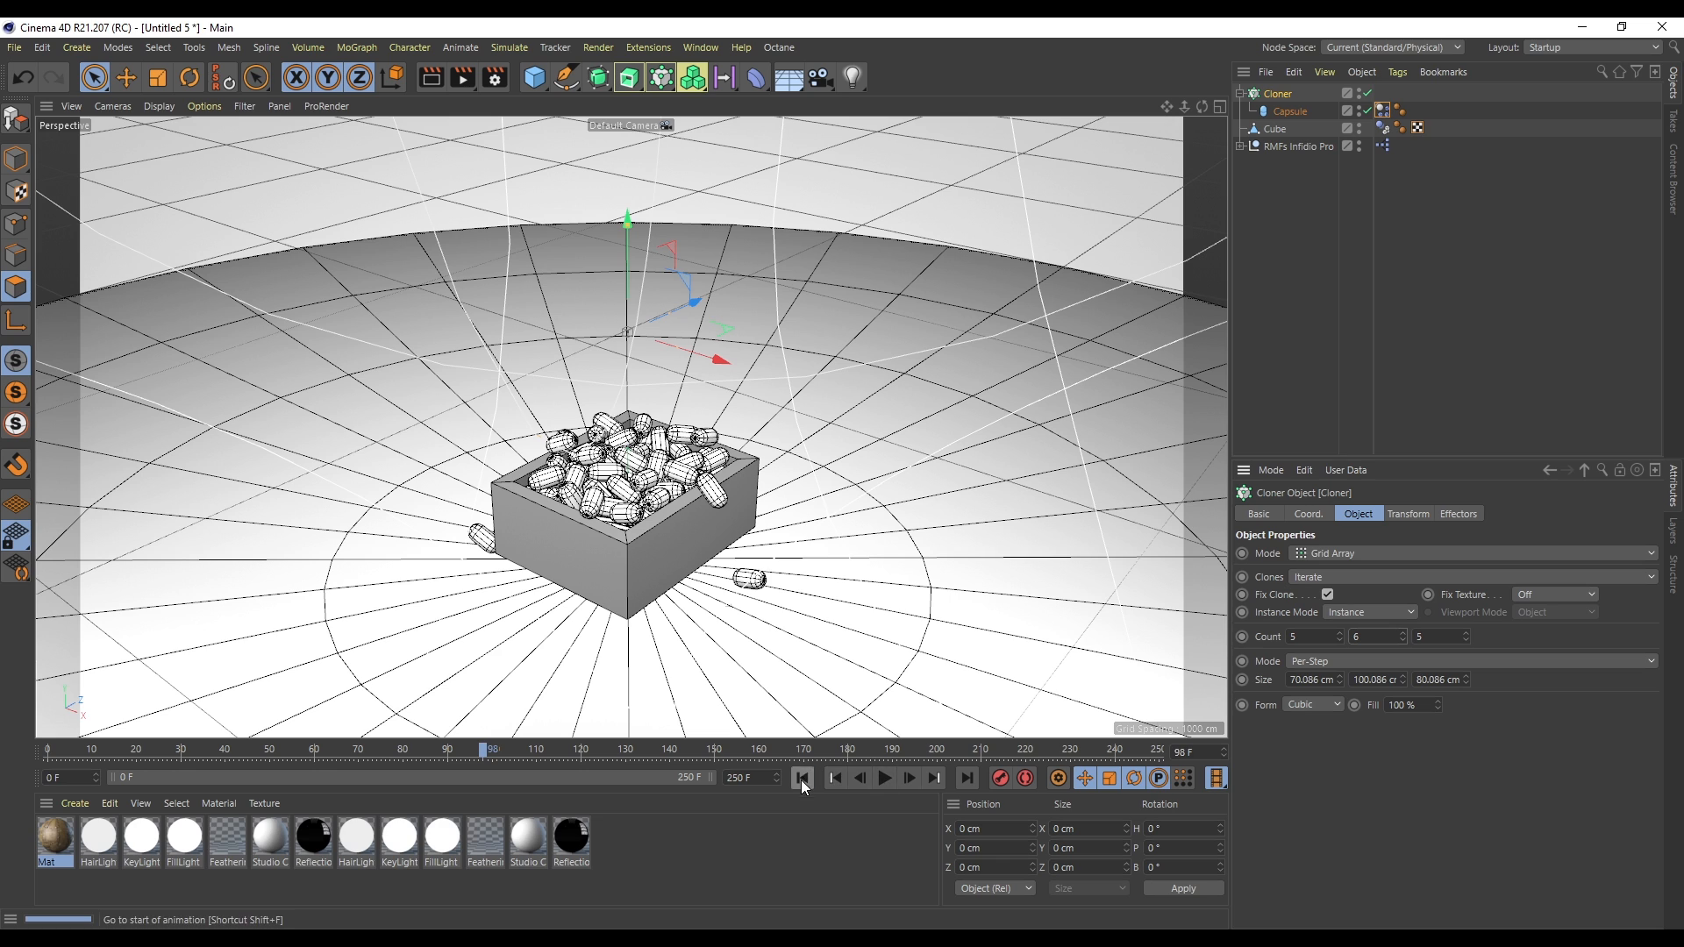
left_click(801, 779)
scroll(1364, 631, "down", 1)
left_click(887, 775)
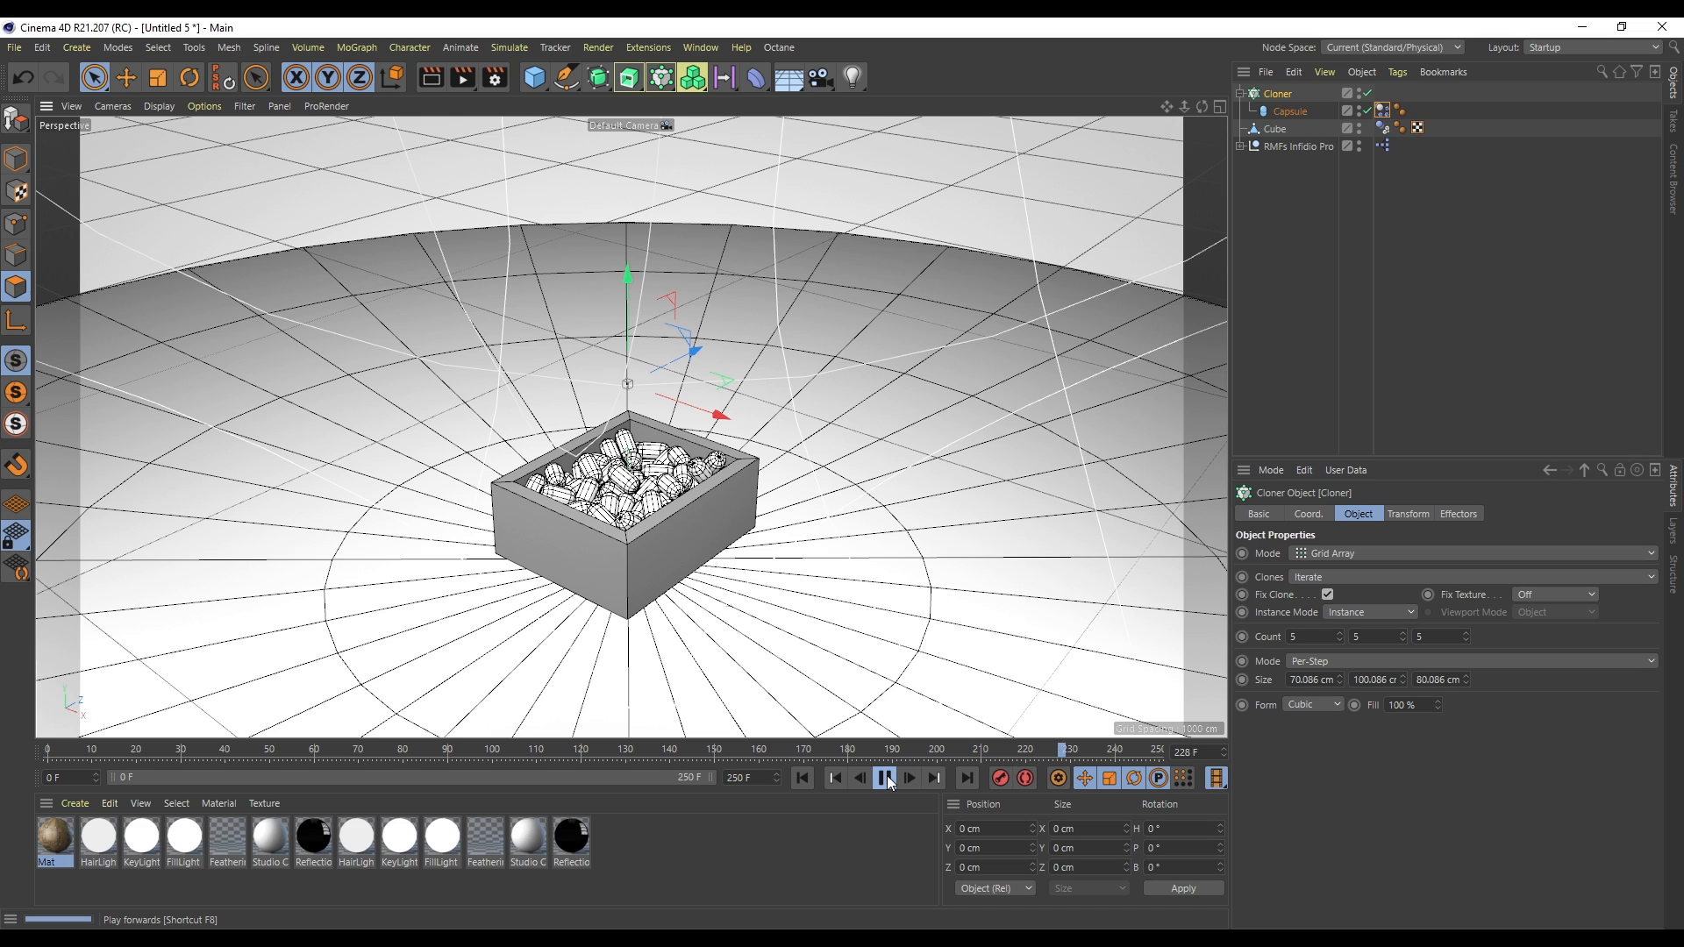
left_click(886, 778)
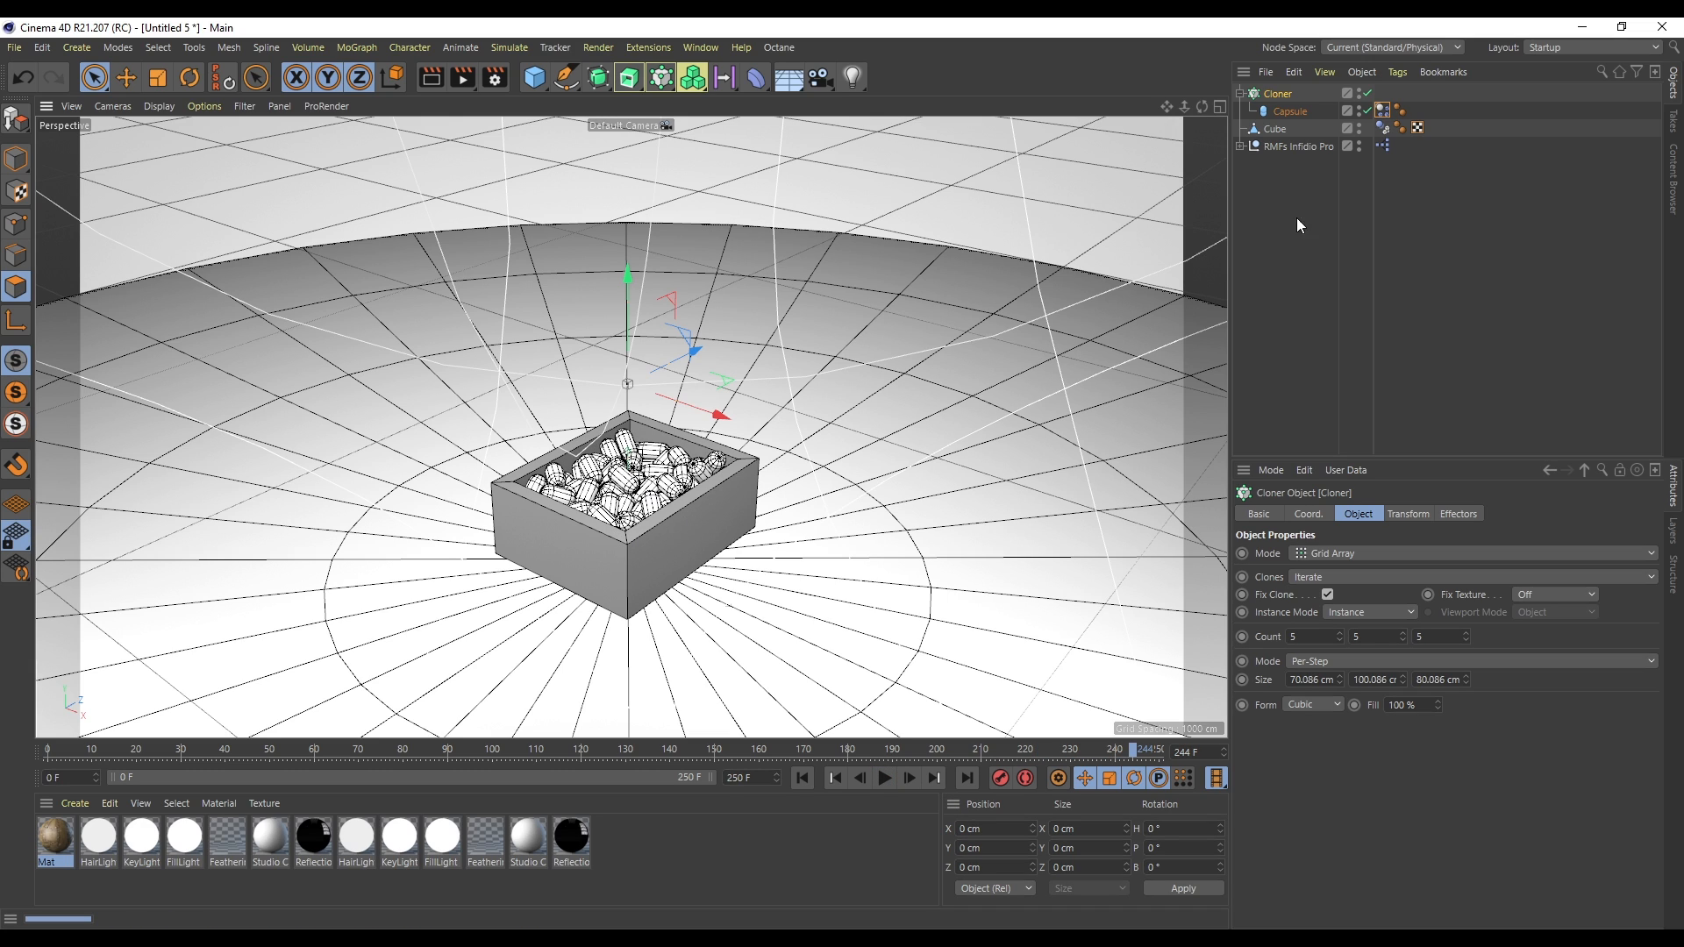
- Set the capsule dynamics tag's initial state to the settled pile and replay from the start
left_click(1385, 111)
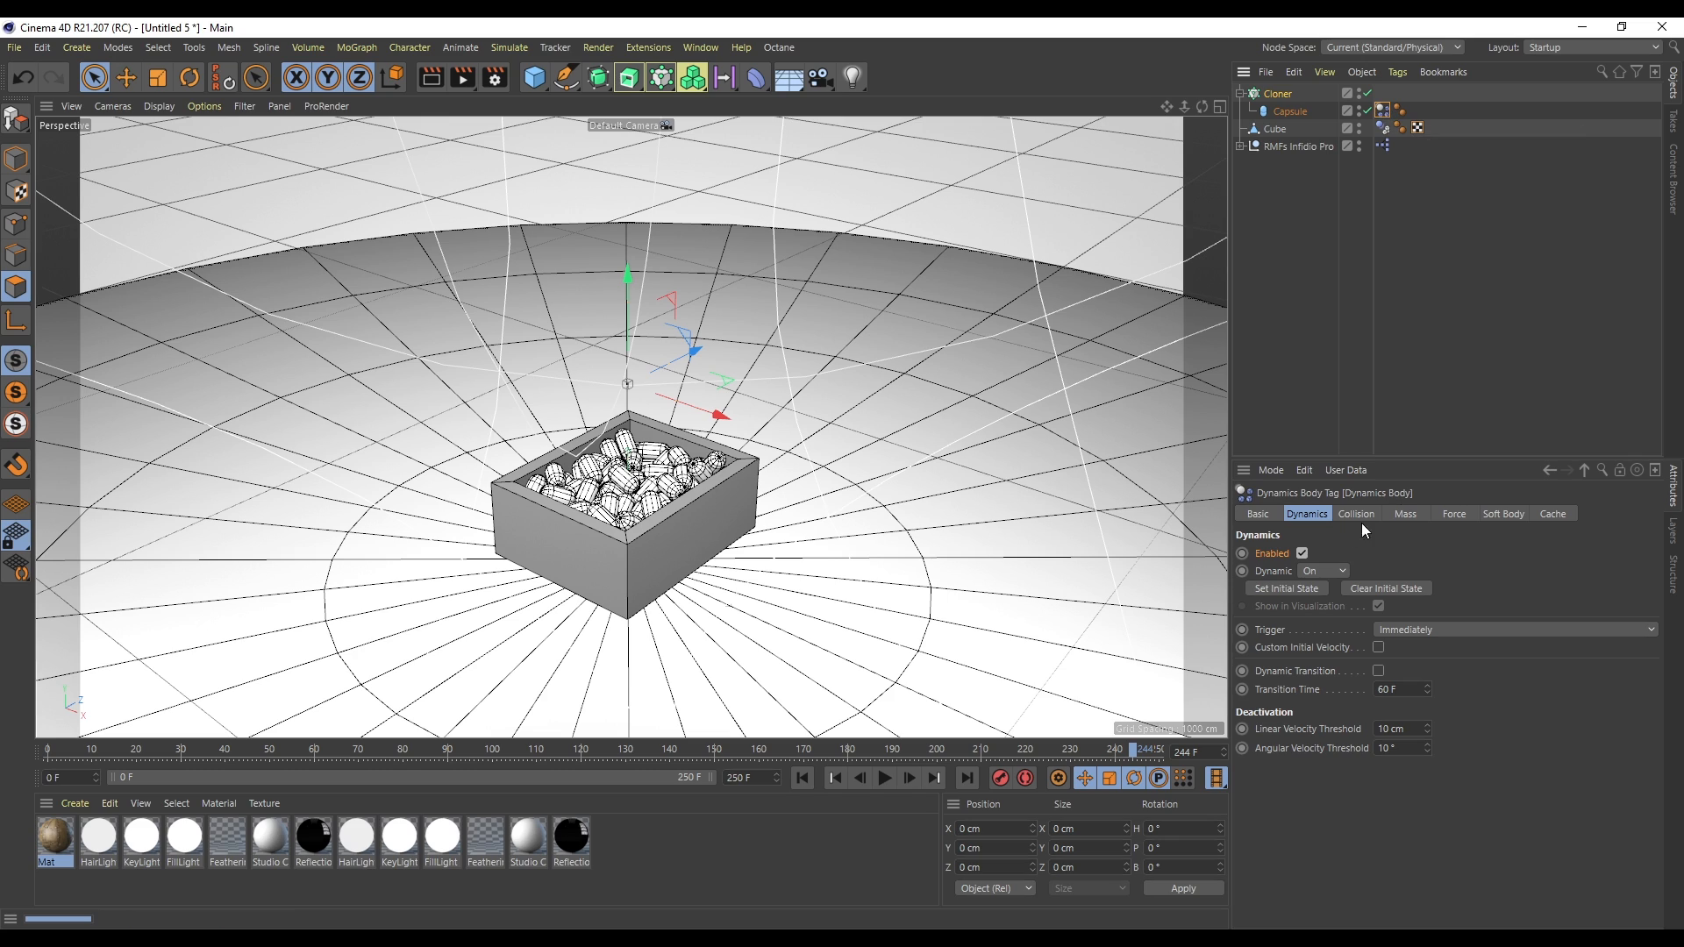
left_click(1286, 587)
left_click(802, 778)
left_click(886, 779)
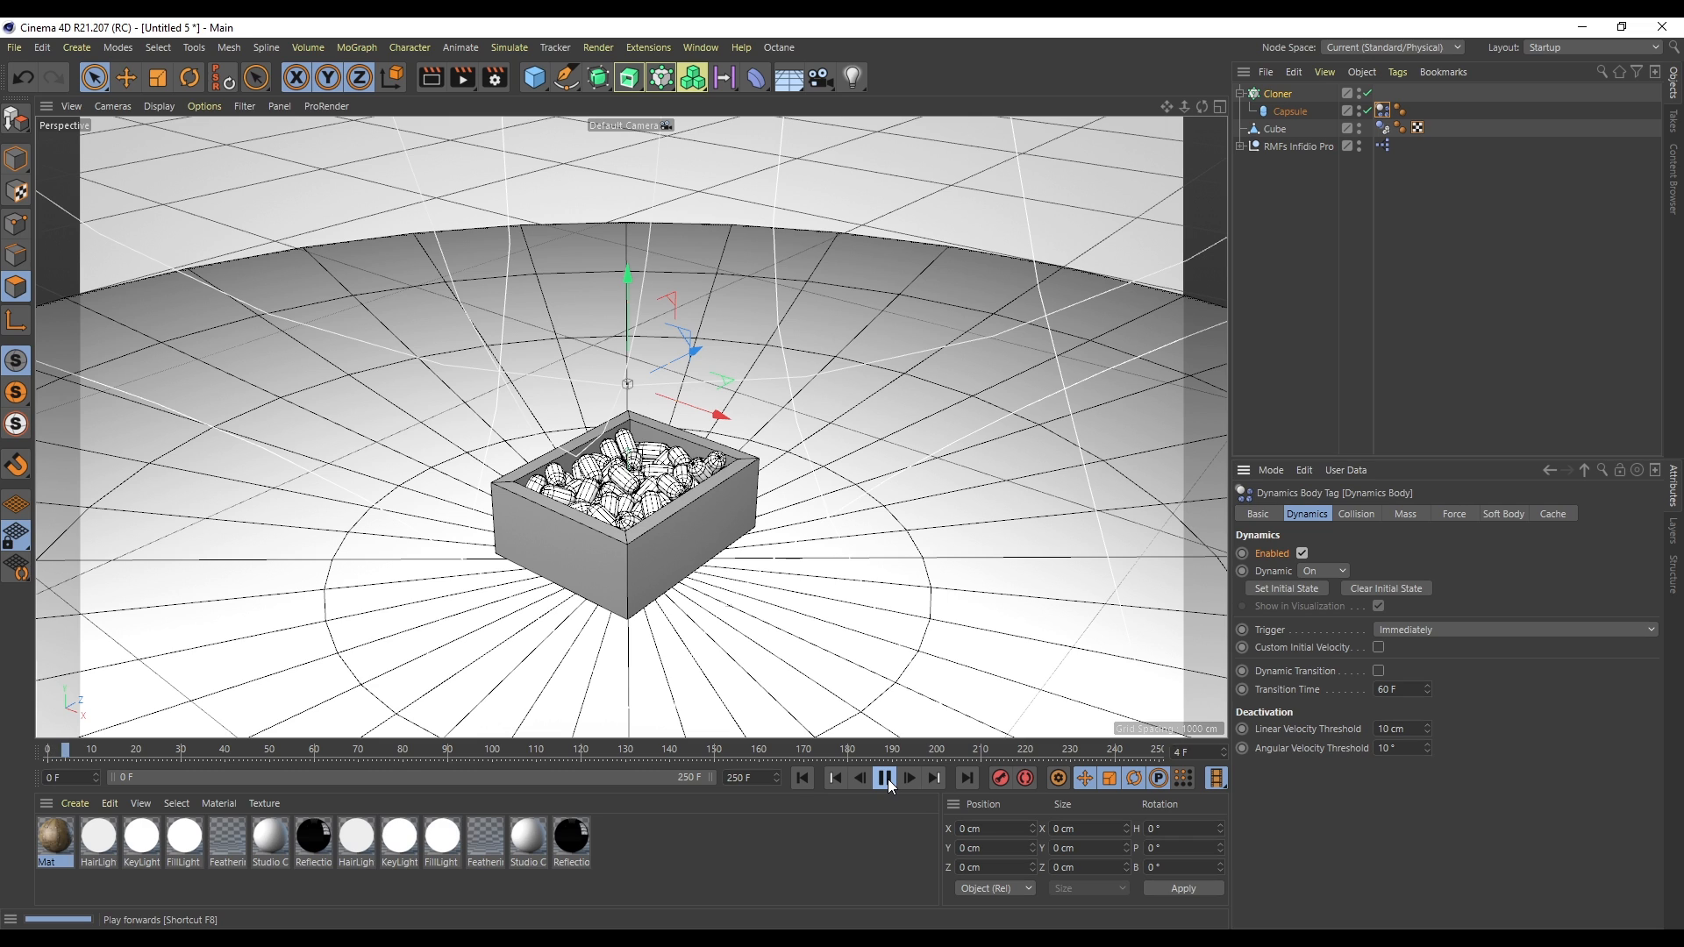
left_click(886, 779)
left_click(802, 778)
- Add a cube and move it above the box
left_click_drag(538, 79, 645, 102)
left_click_drag(629, 454, 633, 209)
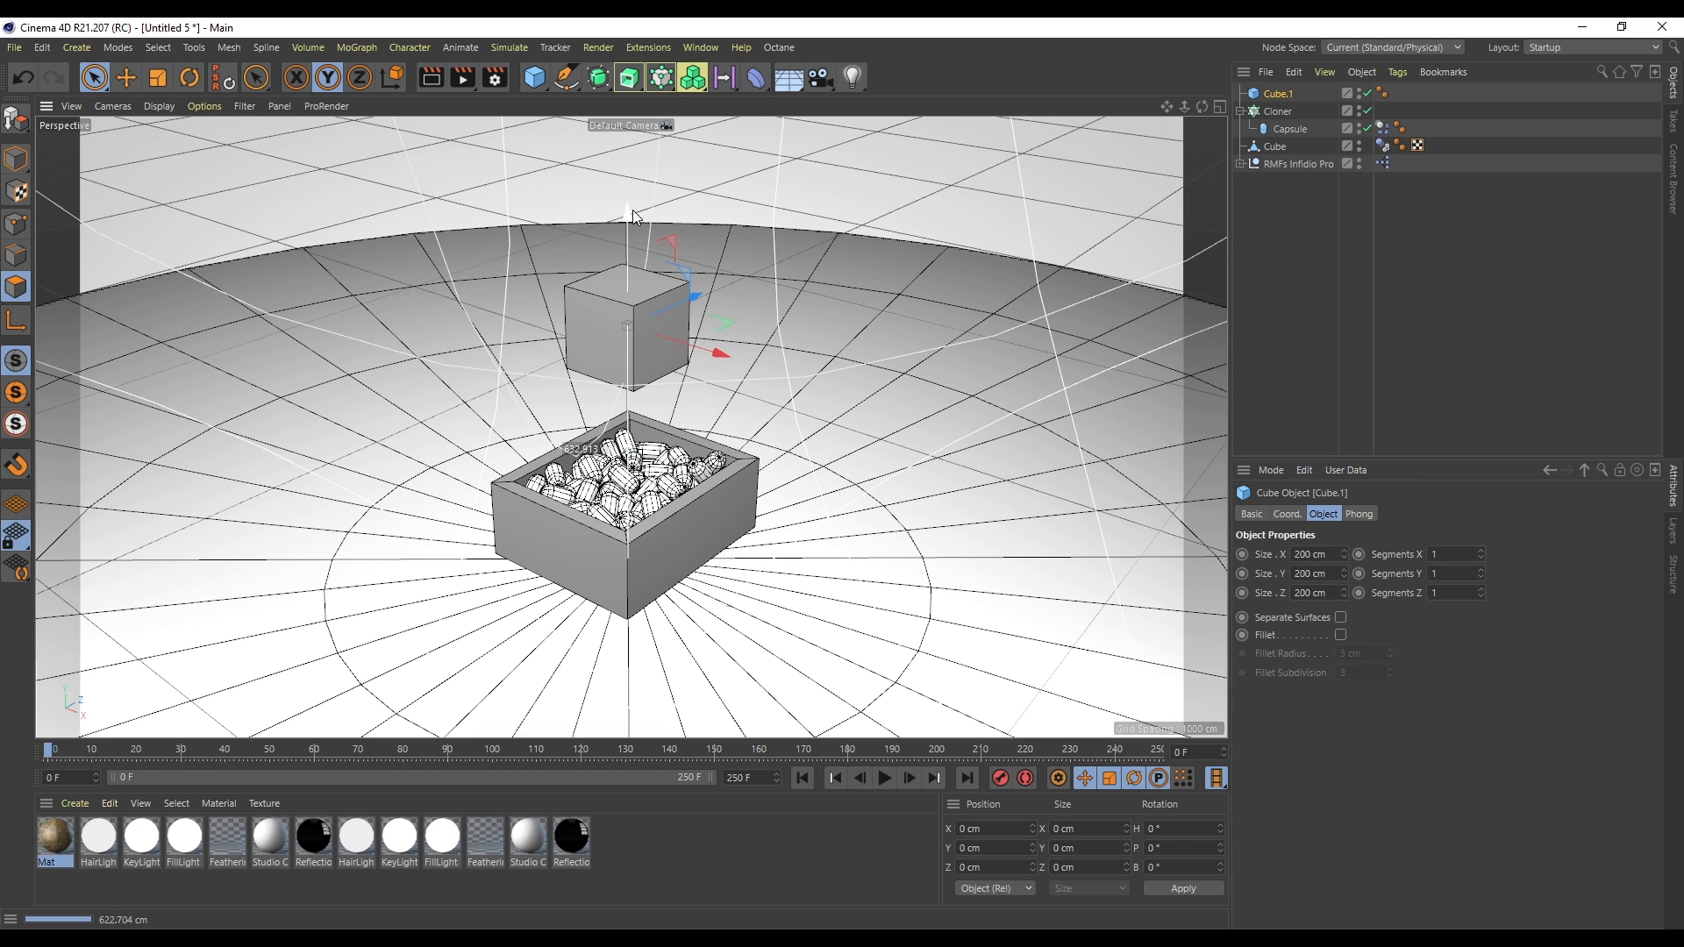
- Add a Rigid Body simulation tag to the new cube
right_click(1278, 92)
mouse_move(1371, 316)
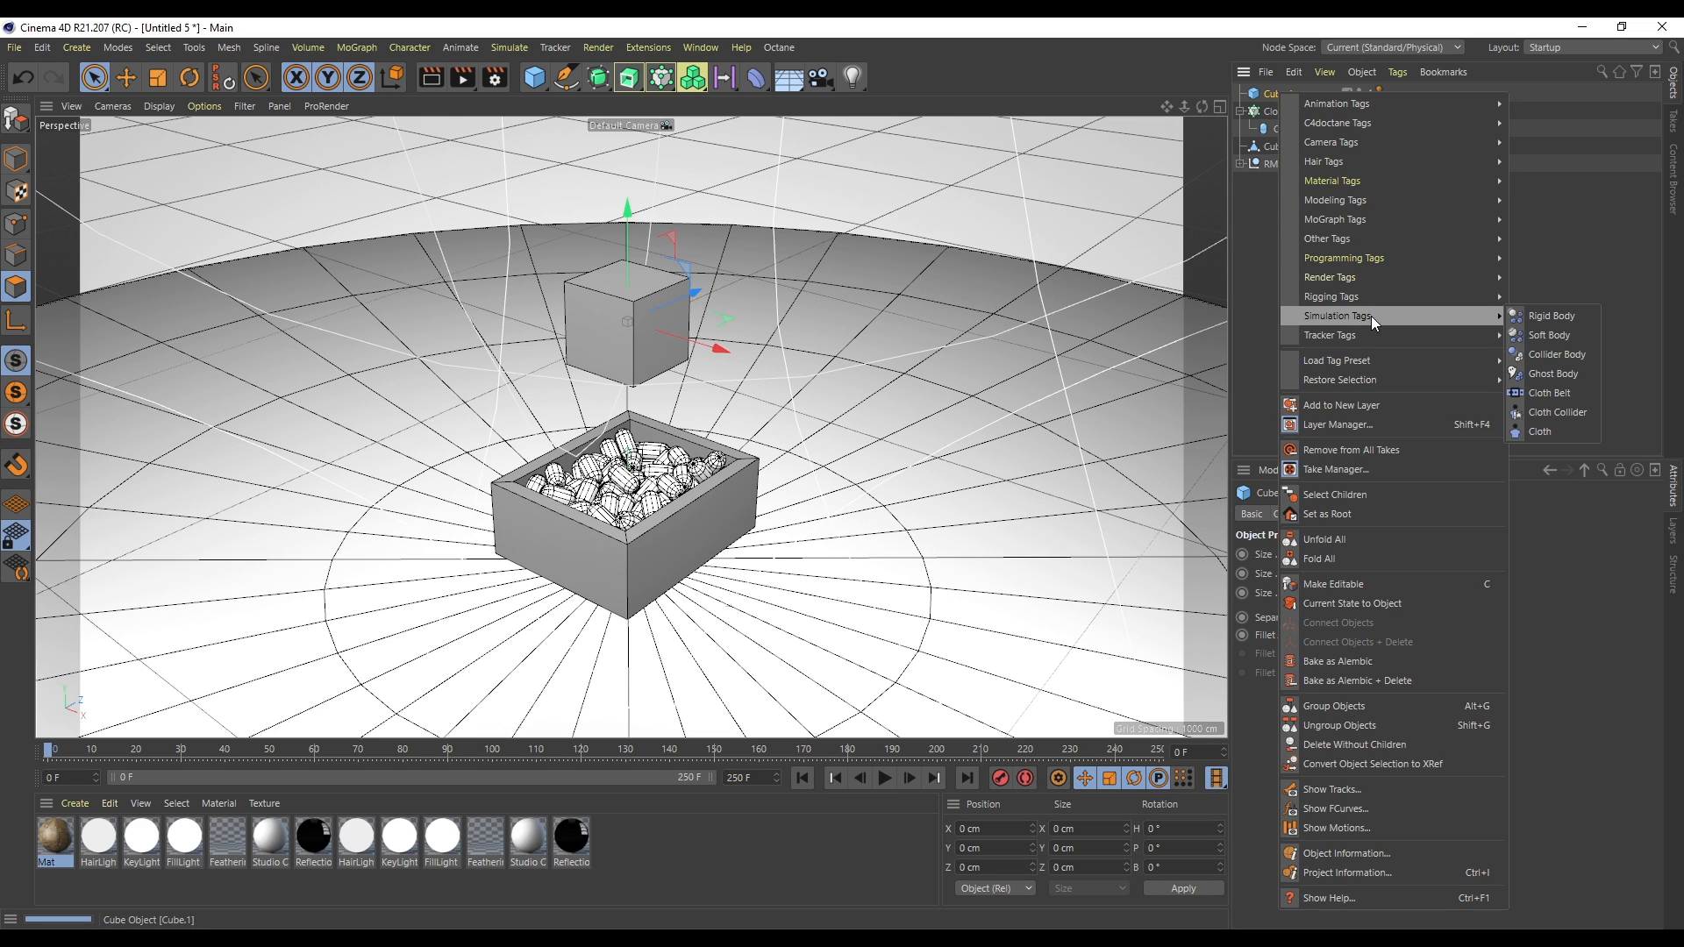
left_click(1554, 315)
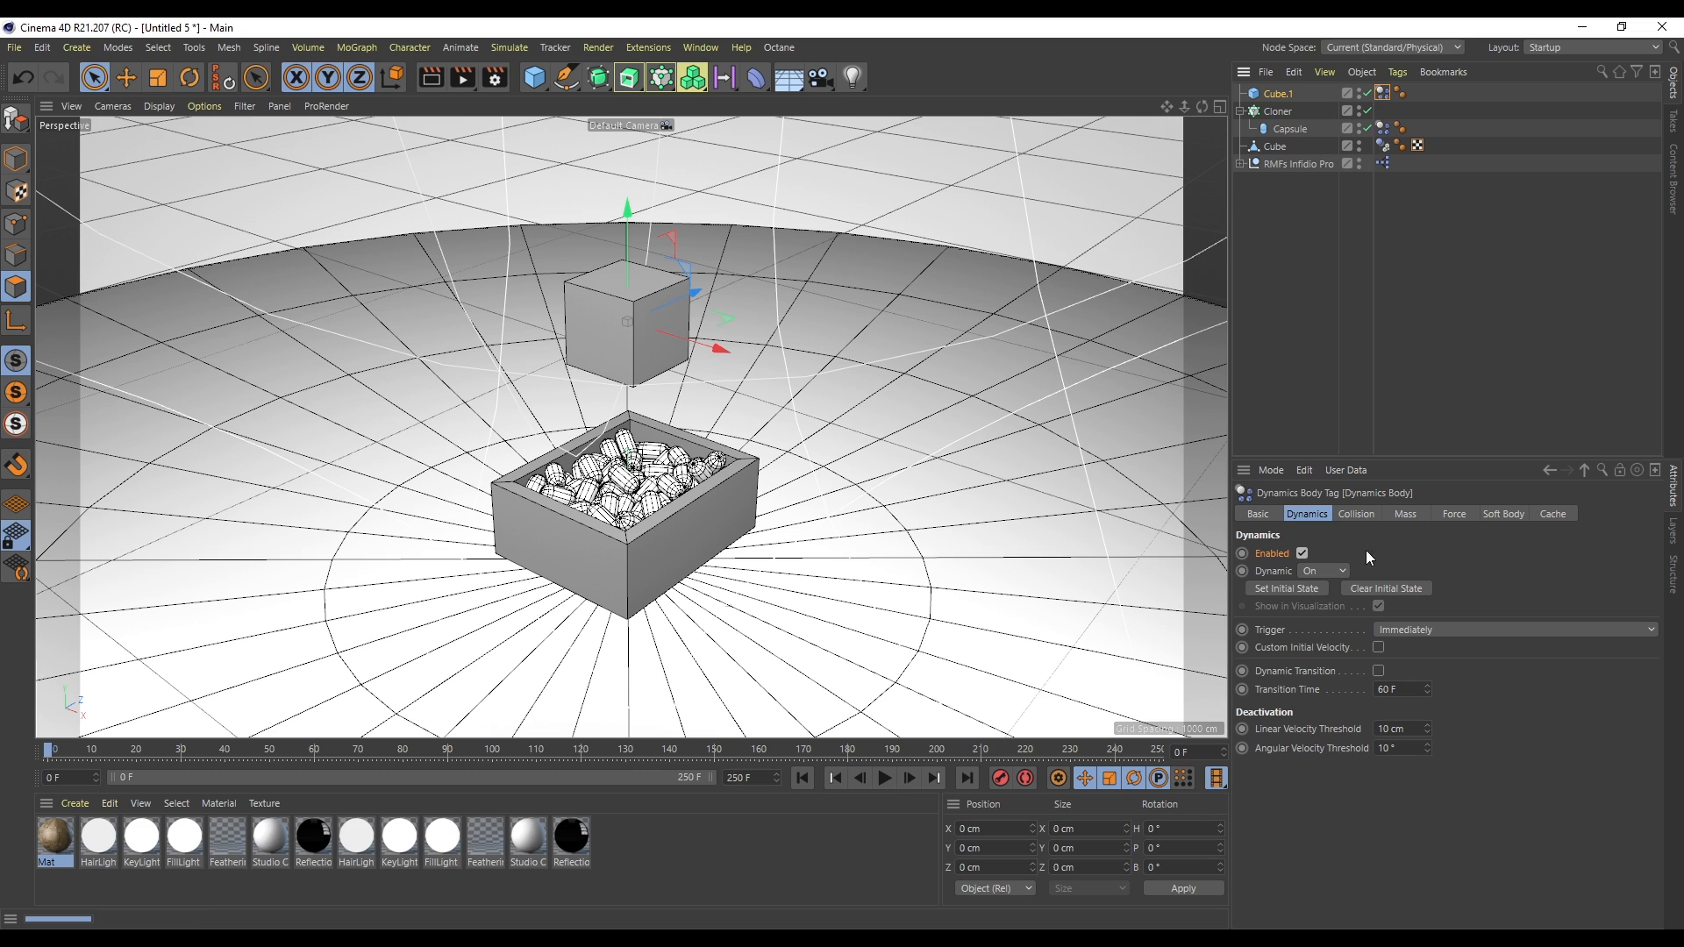
- Set the cube's dynamics mass to Custom Mass with a value of 100
left_click(1405, 514)
left_click(1372, 554)
left_click(1388, 607)
left_click(1356, 571)
type("0")
key("Return")
- Raise the cube higher, play the simulation and rewind it
left_click_drag(614, 233, 624, 44)
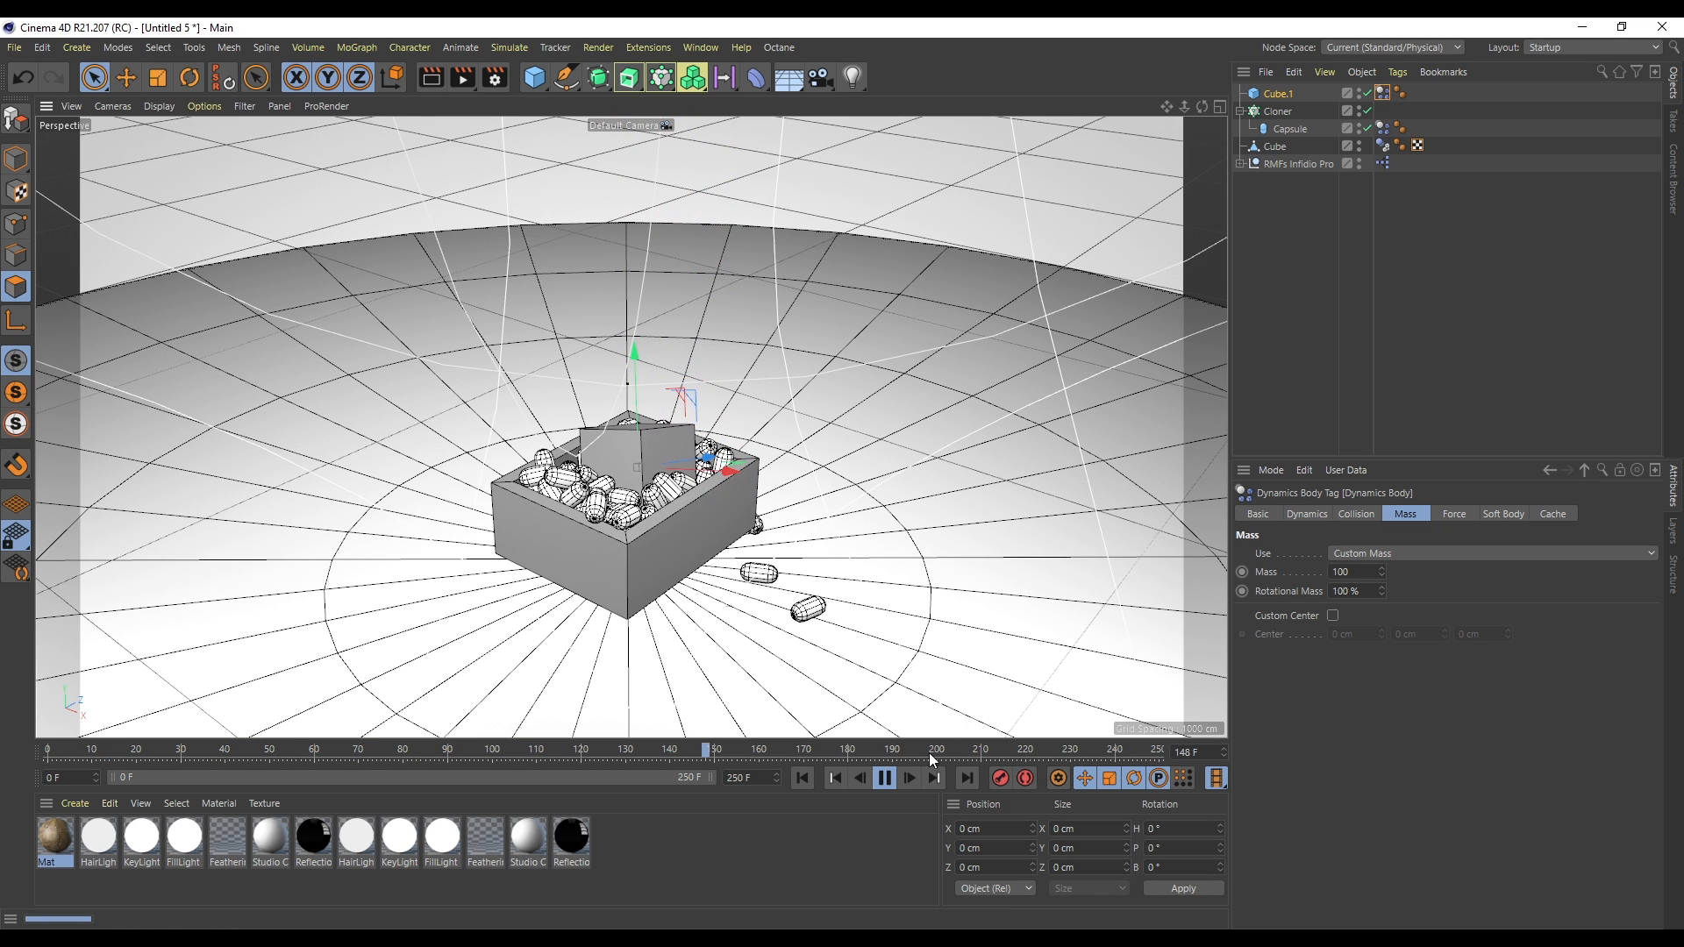
left_click(884, 778)
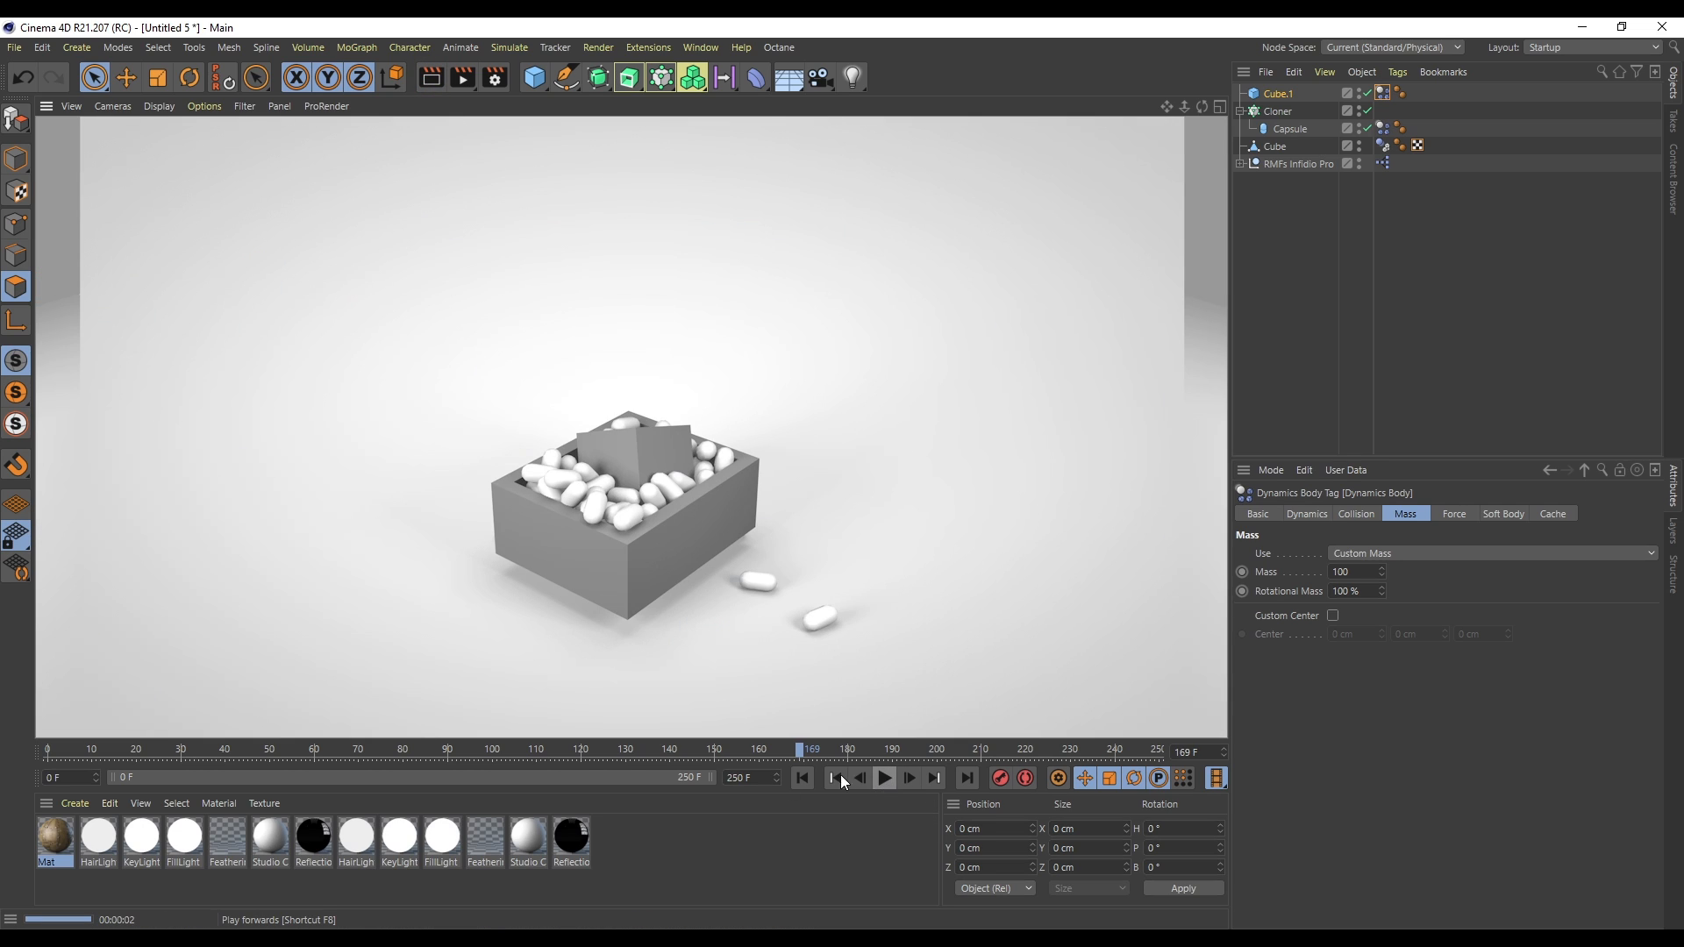
left_click(801, 778)
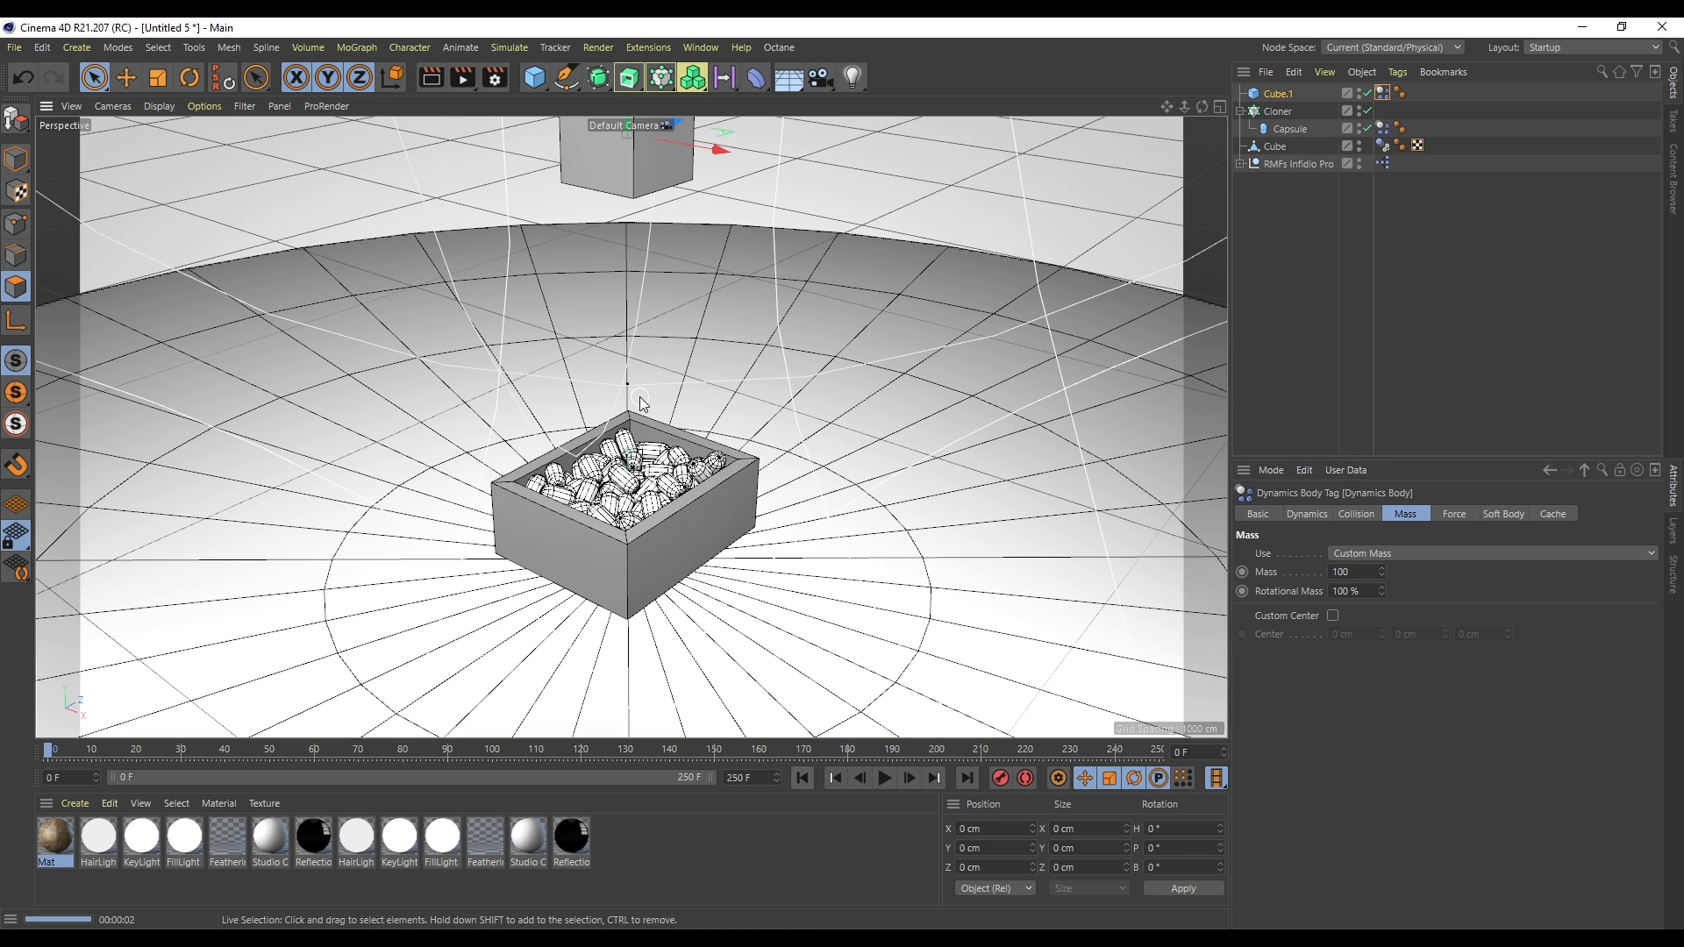
- Delete the added cube
left_click(1275, 95)
key("Delete")
- Clear the initial state of the capsule's dynamics tag
left_click(1279, 92)
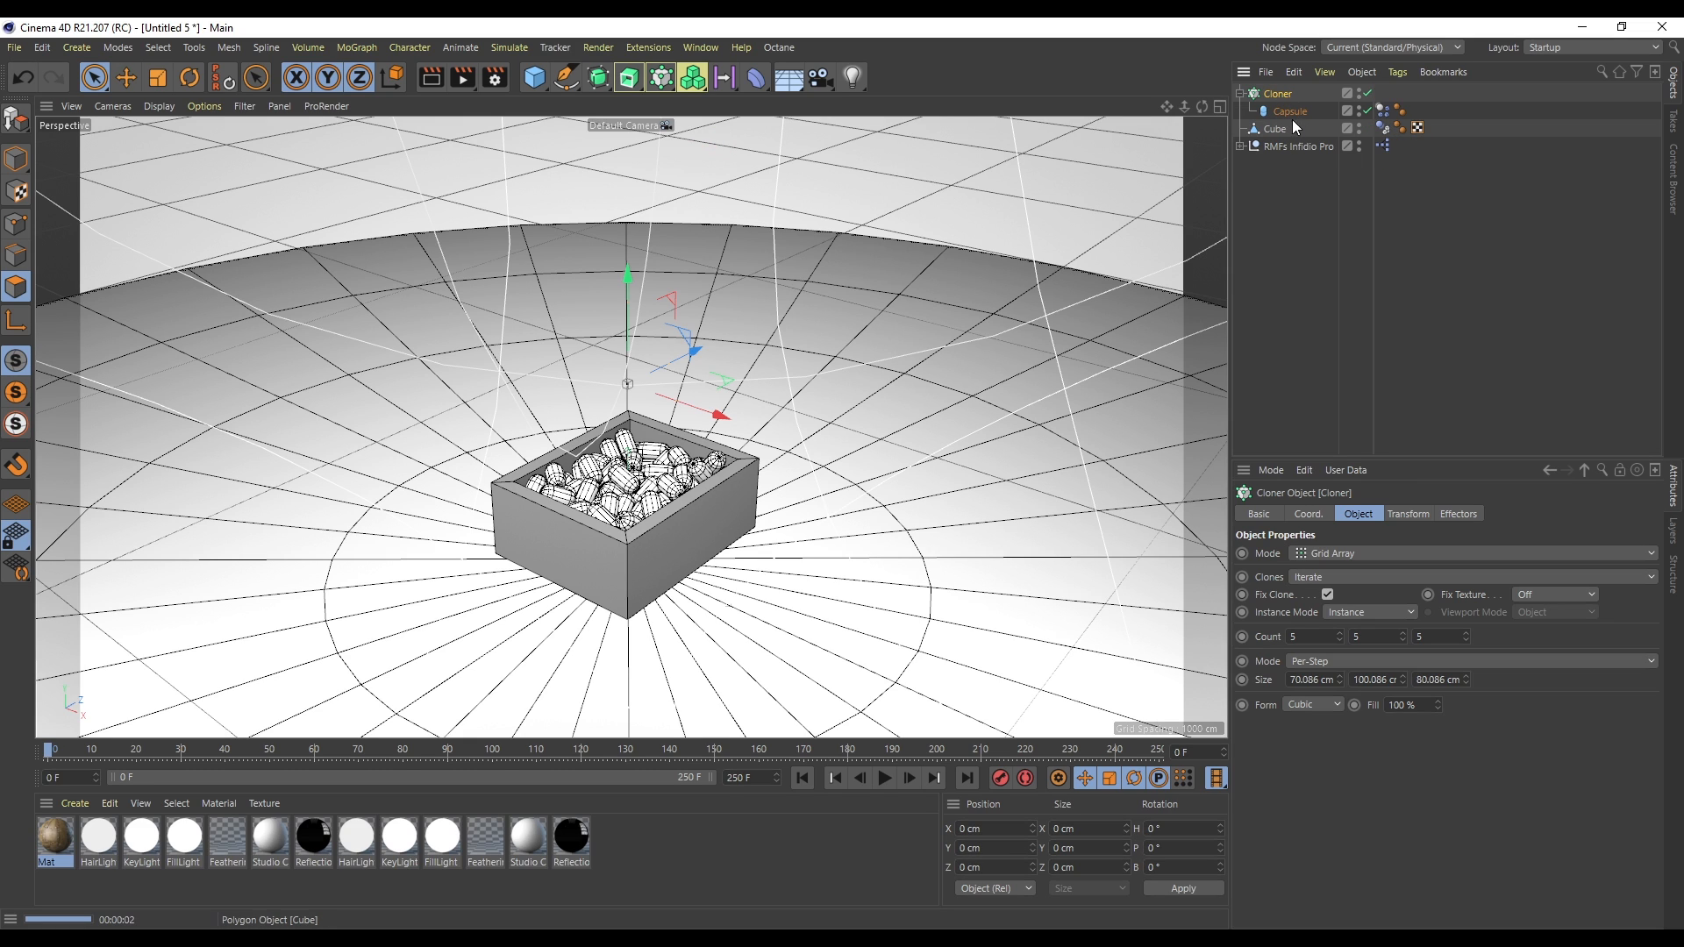
left_click(1383, 111)
left_click(1305, 515)
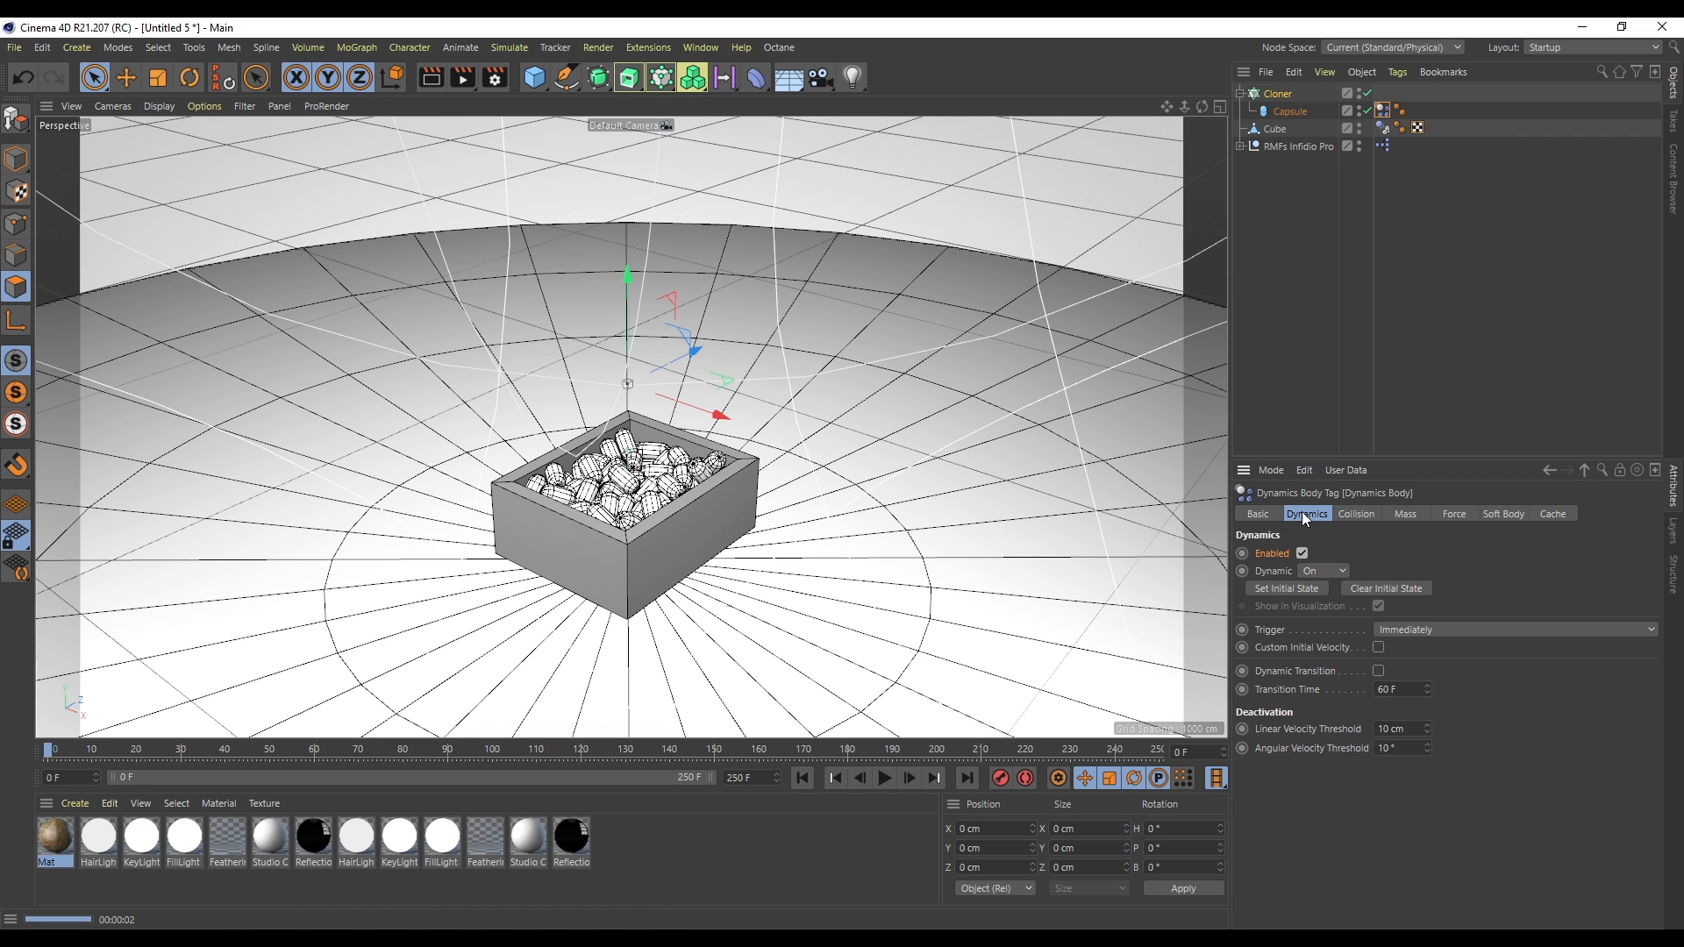
left_click(1383, 589)
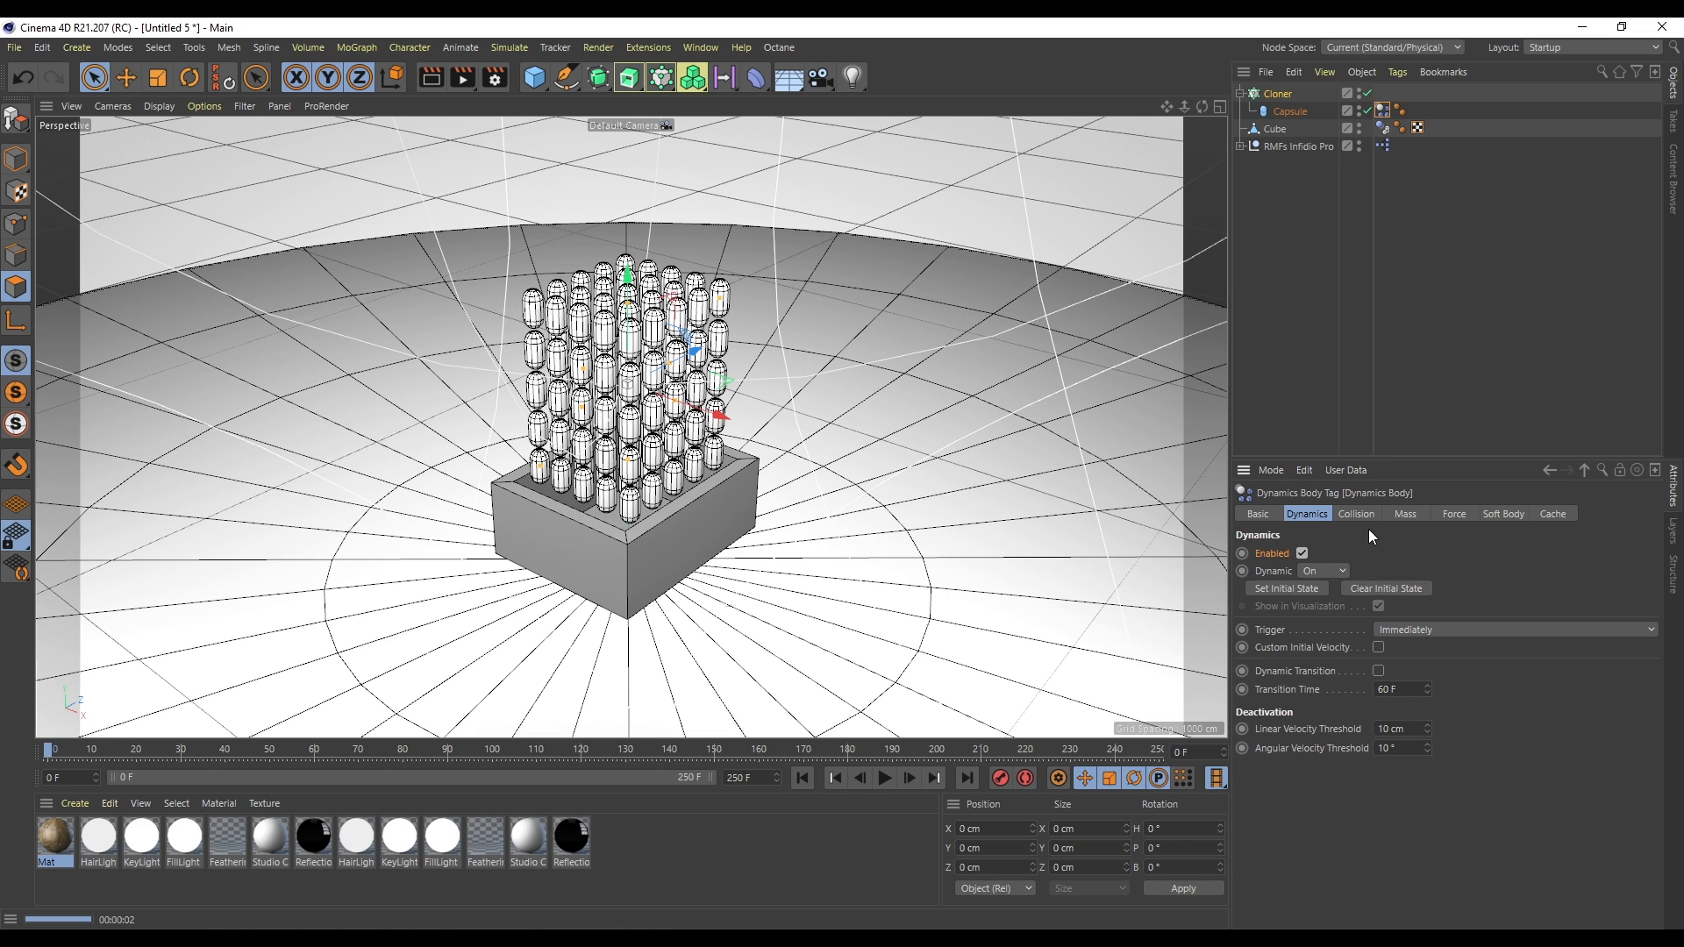
- Switch the cloner mode to Linear
left_click(1279, 93)
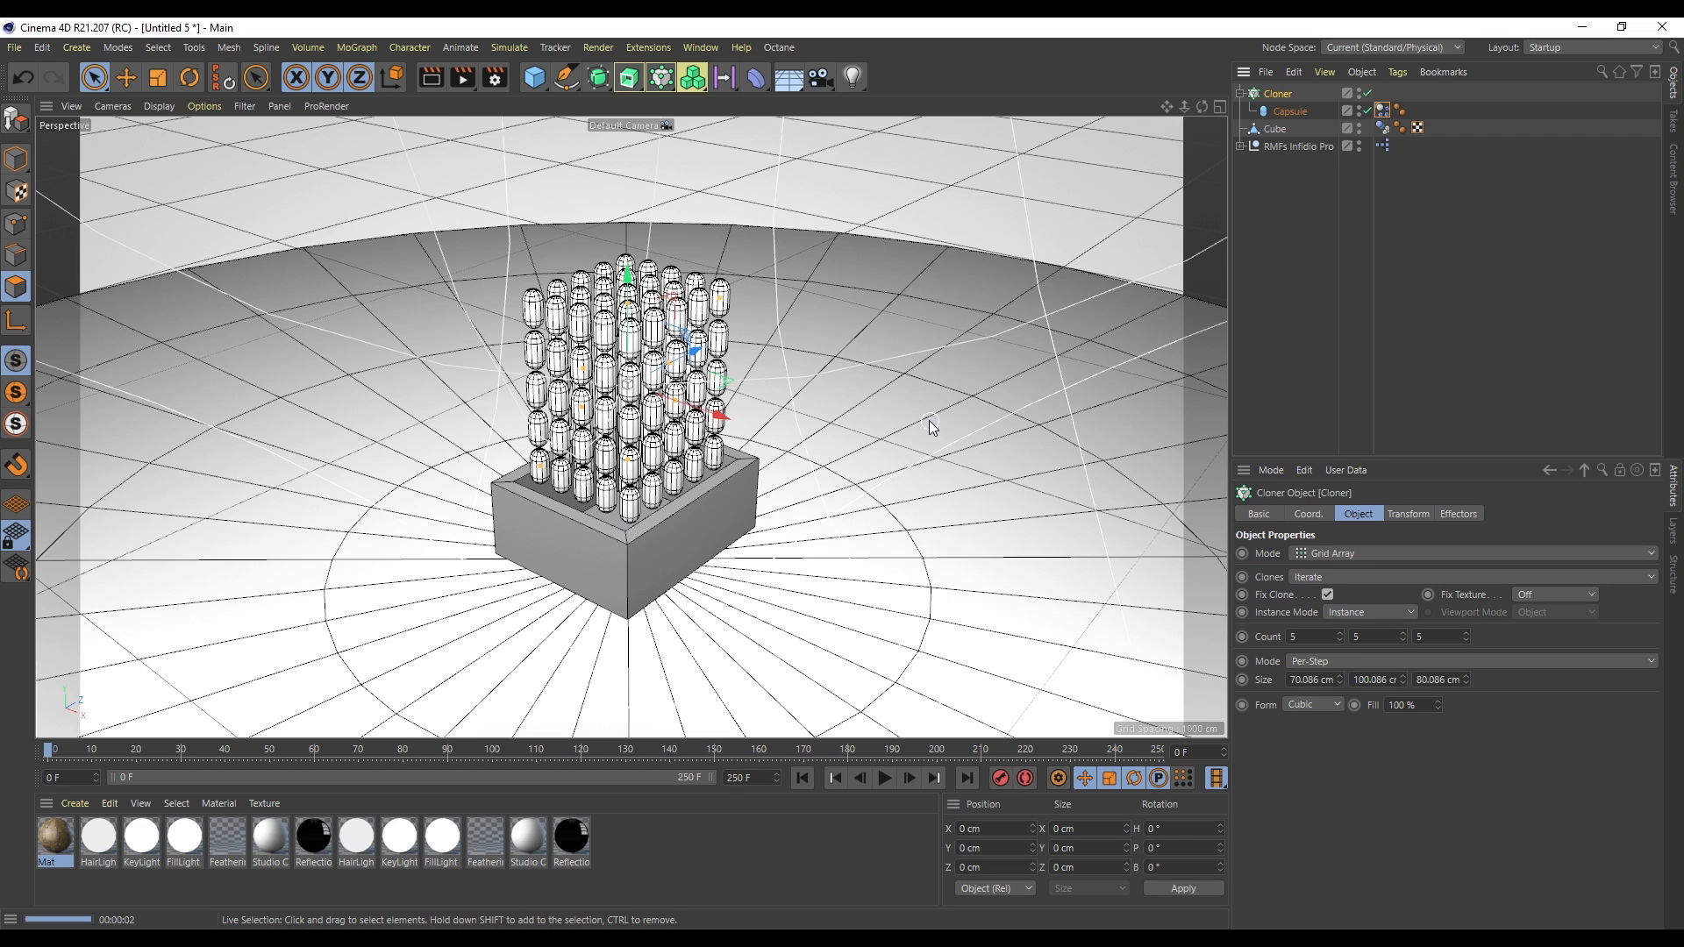
left_click(1330, 555)
left_click(1344, 593)
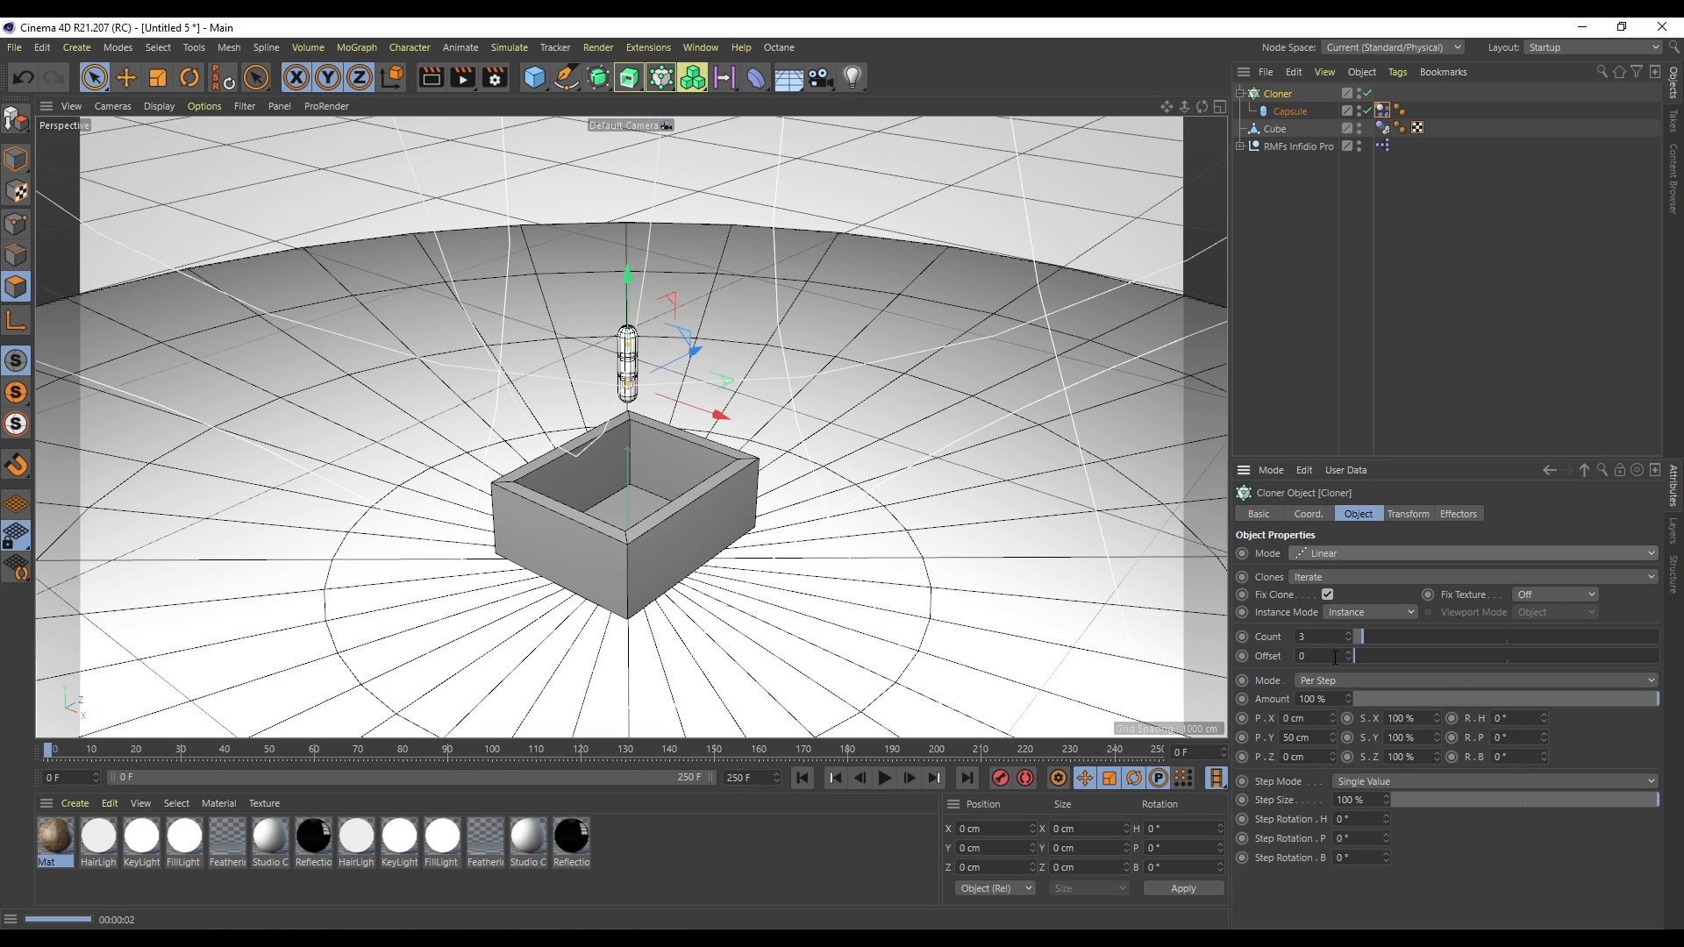
- Set the linear cloner's P.Y offset to 120 cm and its count to 20
left_click(1305, 739)
left_click_drag(1334, 737, 1346, 654)
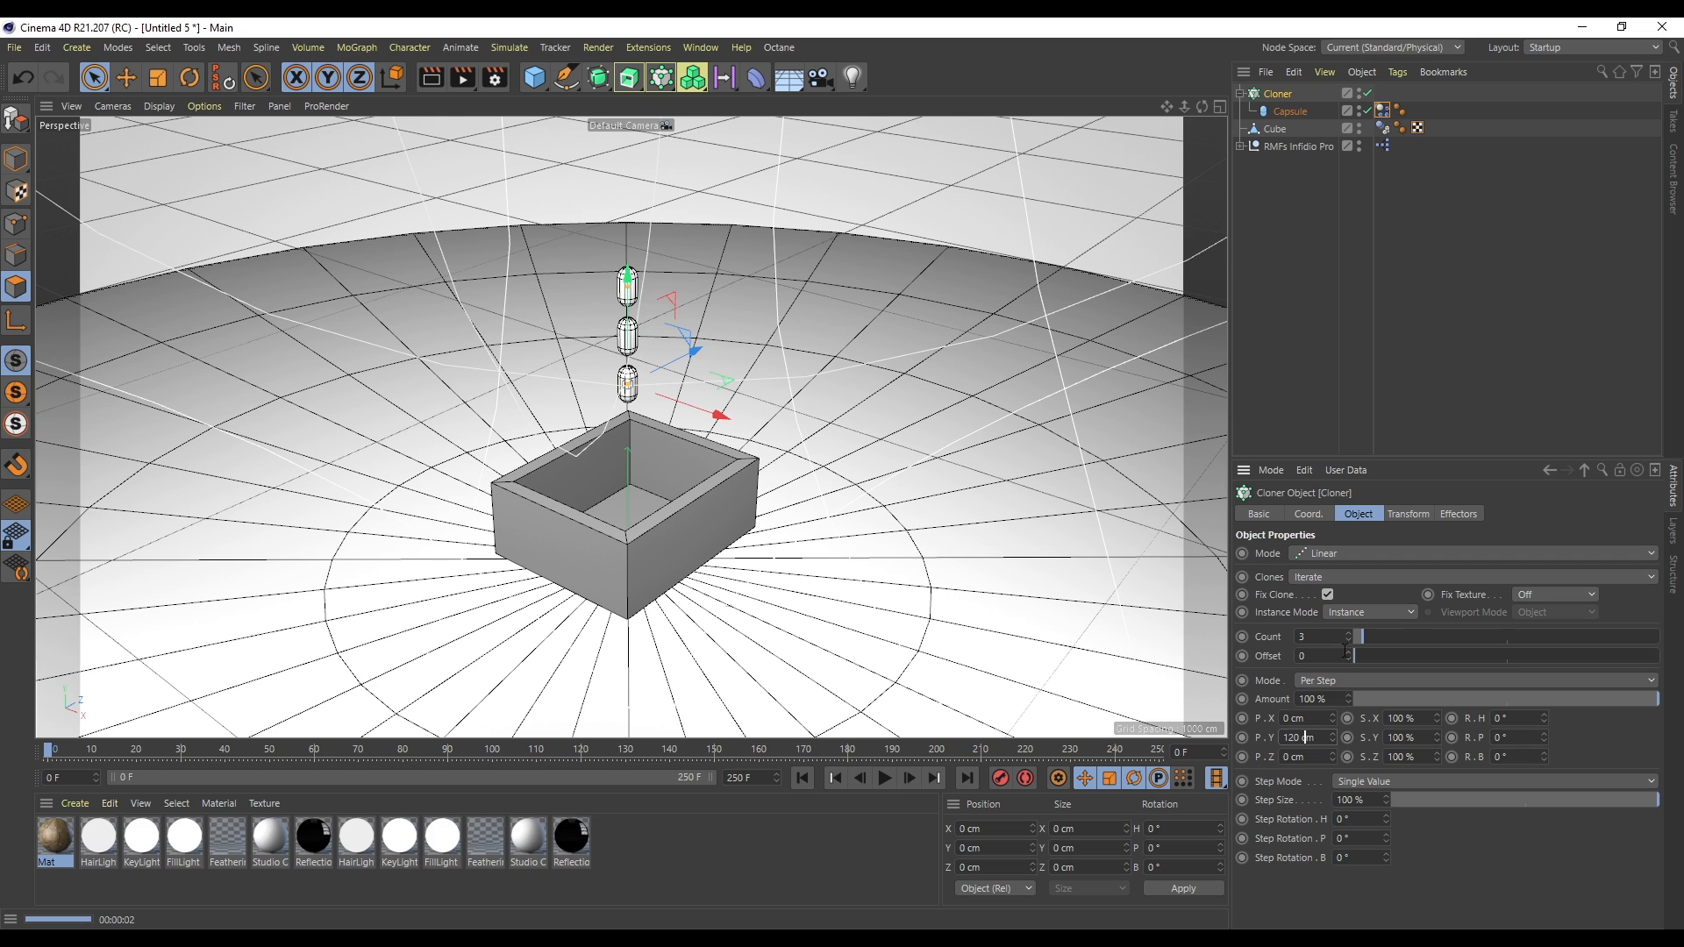
double_click(1312, 636)
type("20")
key("Return")
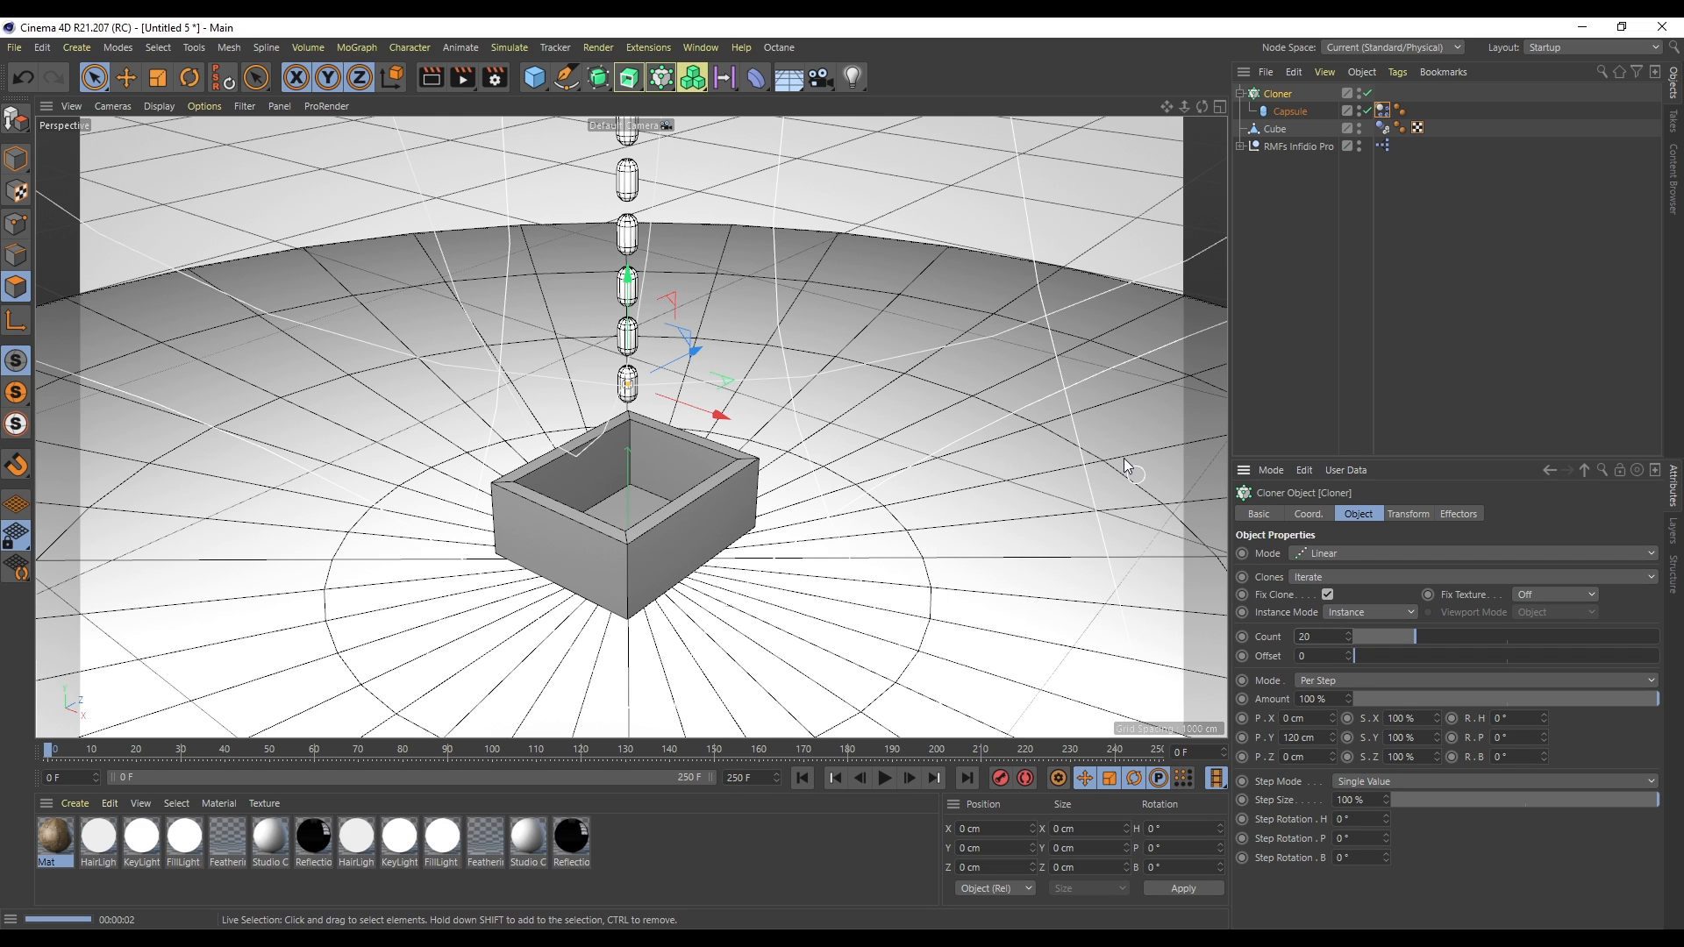
- Duplicate the linear cloner into several offset copies above the box
left_click_drag(675, 367, 671, 465, "ctrl")
left_click_drag(668, 400, 735, 360, "ctrl")
- Play the falling capsule columns simulation and rewind it
left_click(890, 786)
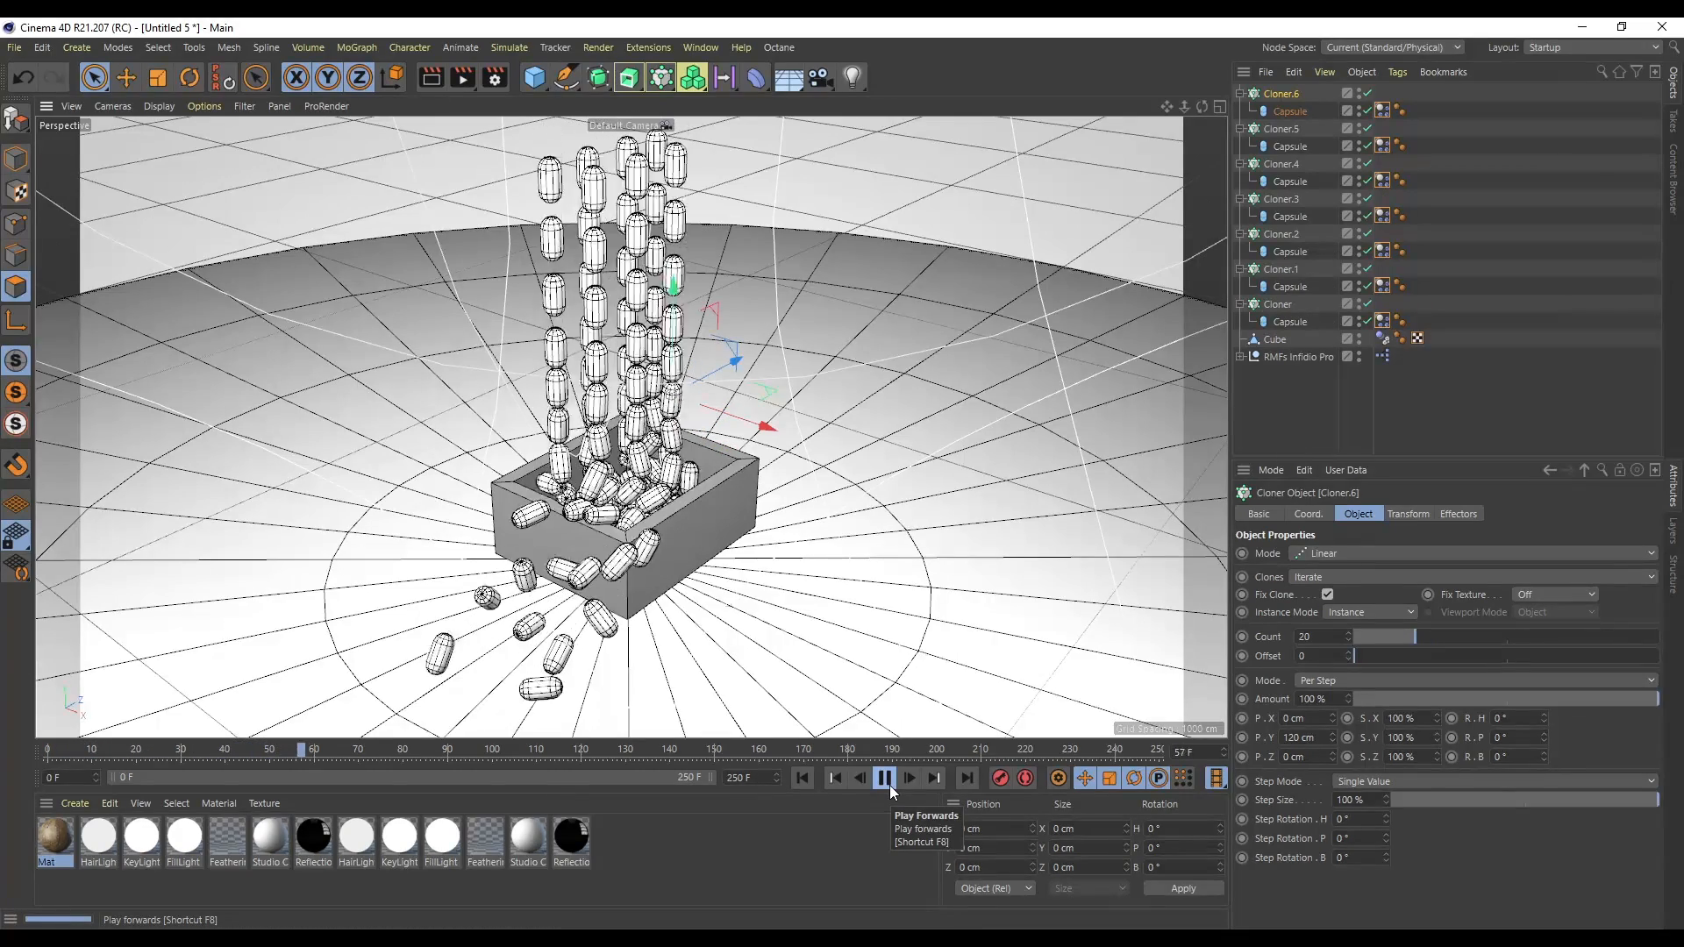
left_click(886, 783)
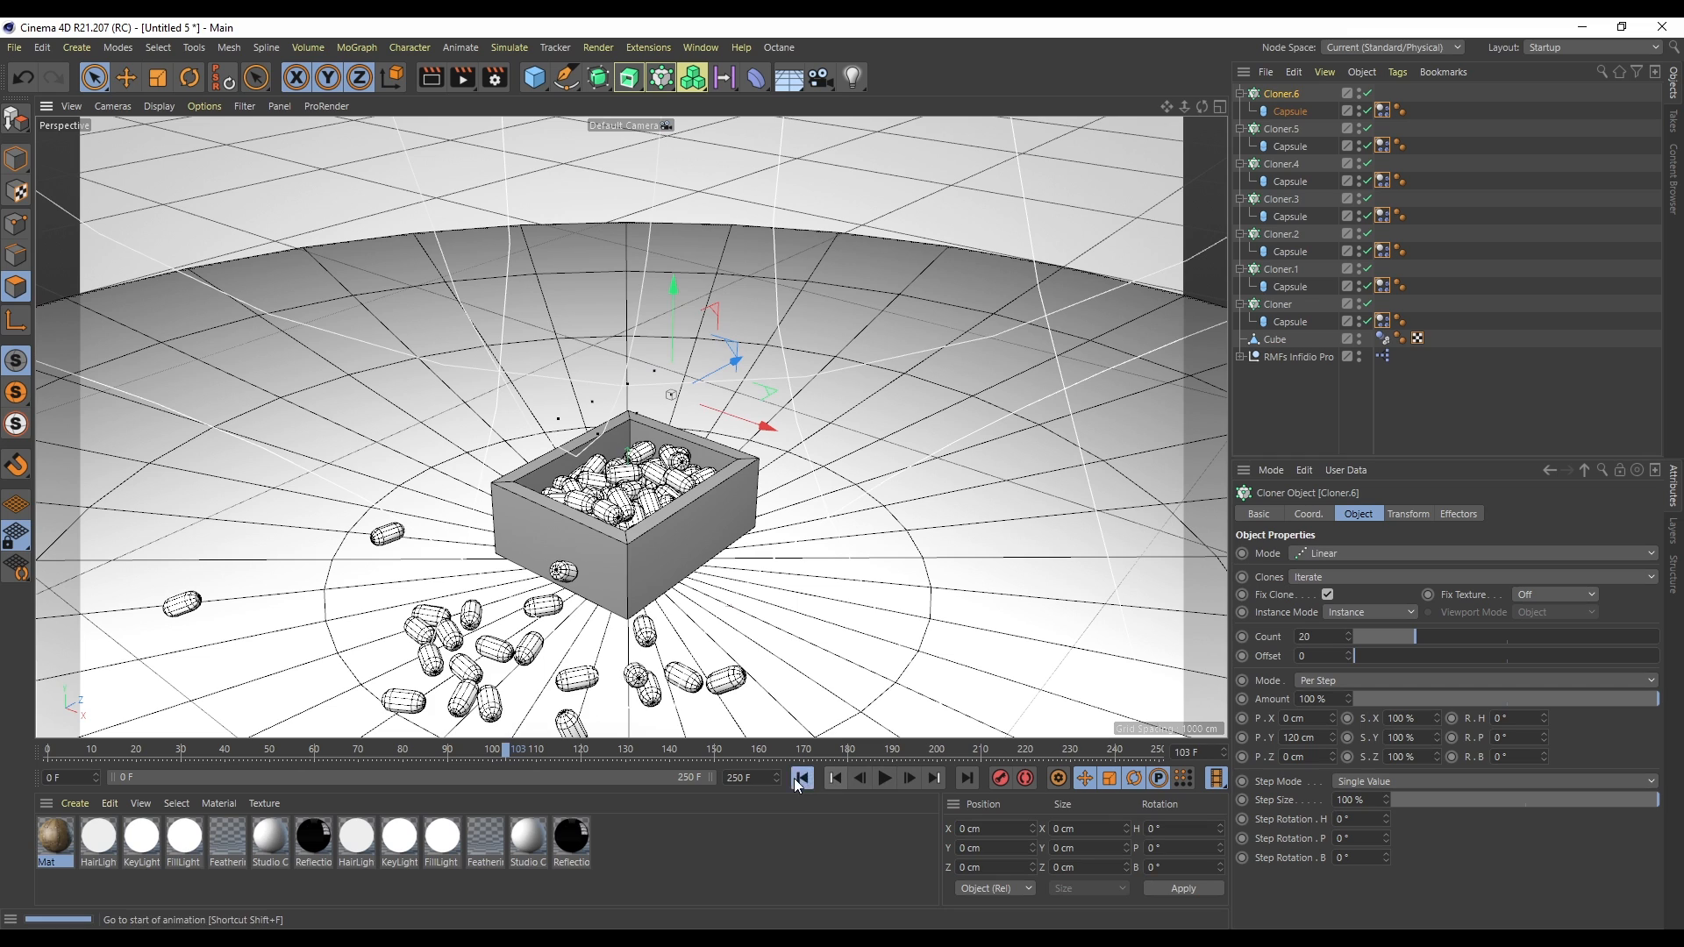
left_click(802, 778)
- Select all the capsules' dynamics tags and play the simulation again
left_click(1287, 321, "shift")
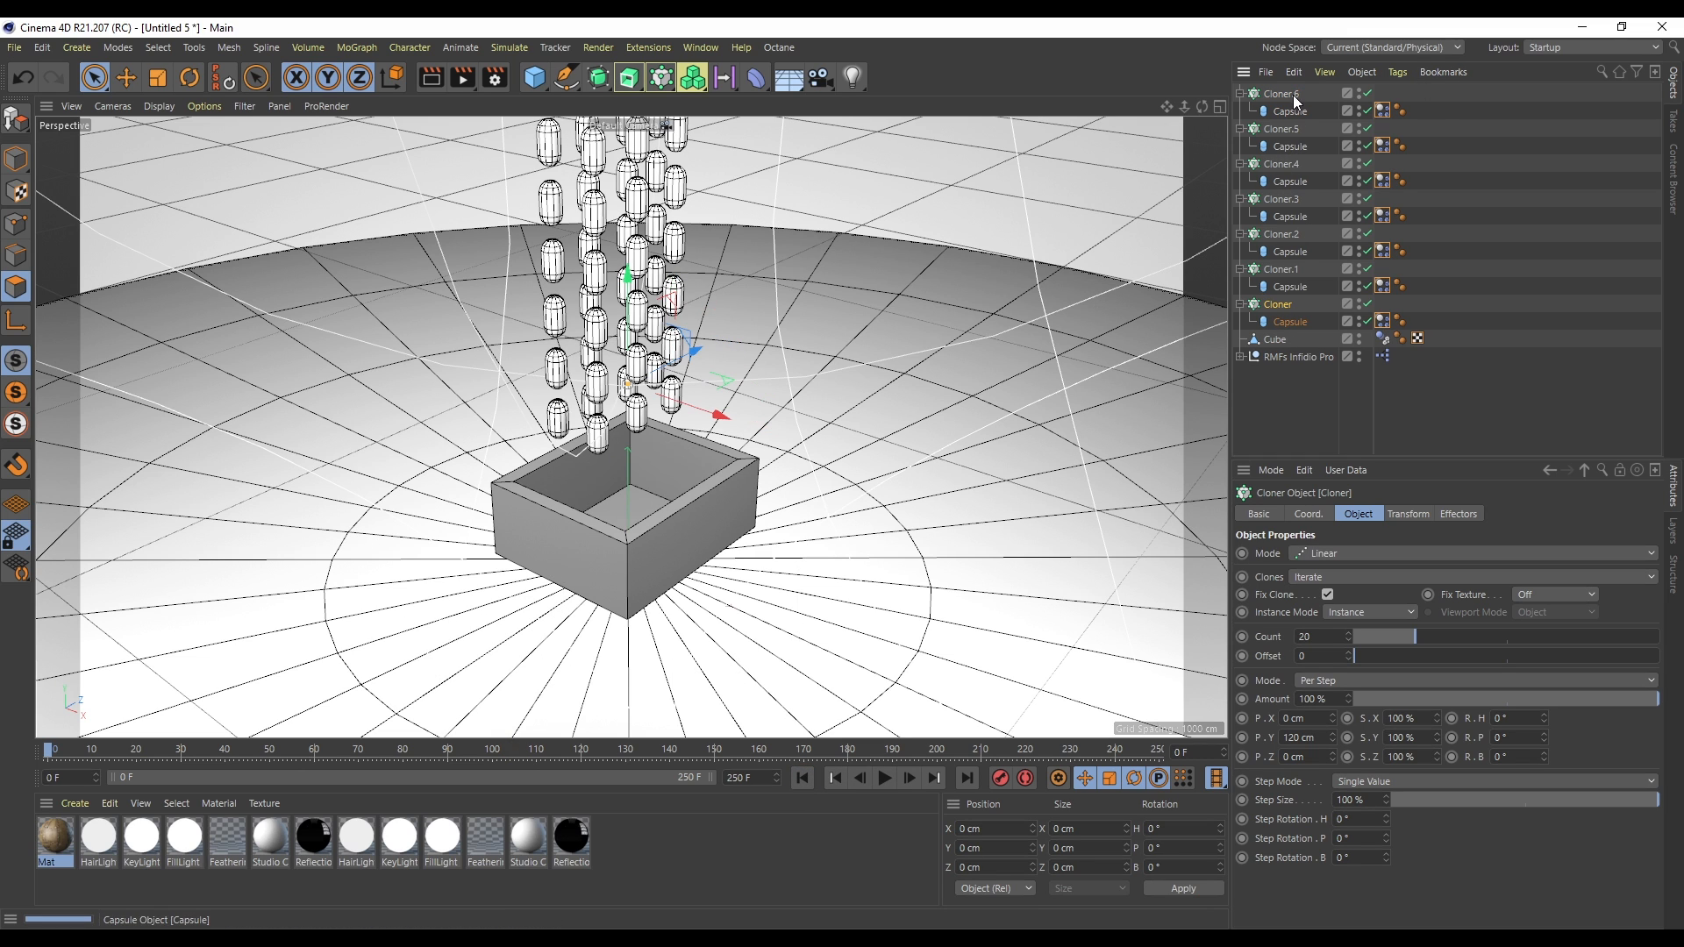
left_click(884, 778)
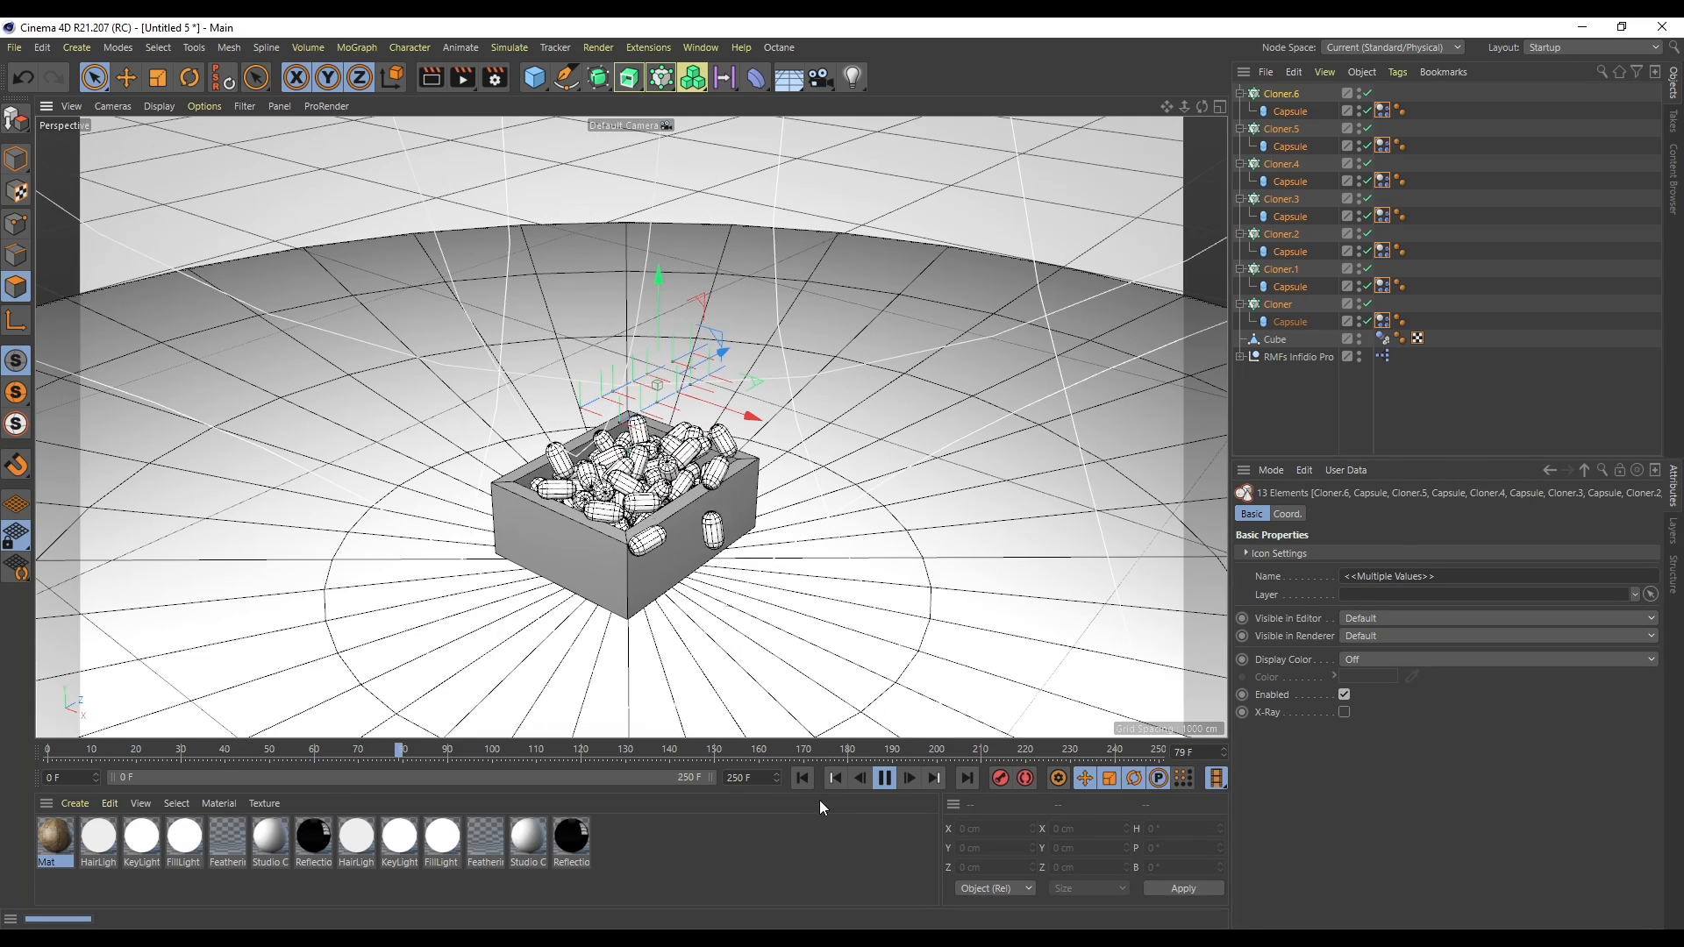
left_click(886, 778)
mouse_move(1376, 88)
left_mouse_down()
mouse_move(1395, 149)
mouse_move(1389, 338)
left_mouse_up()
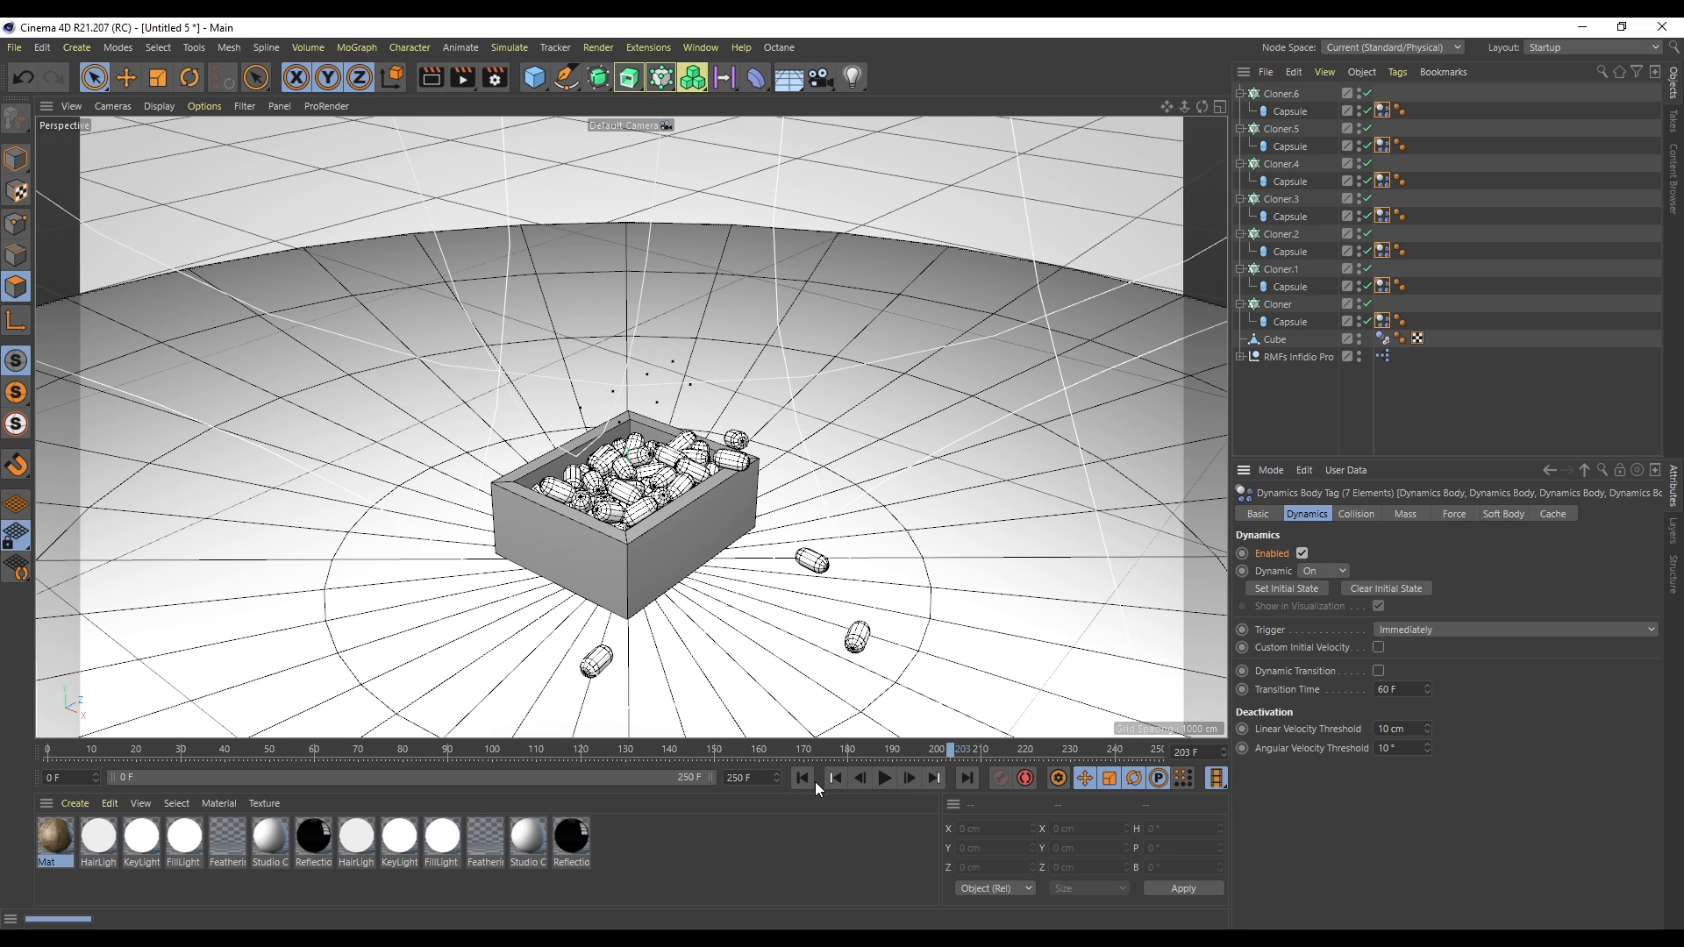
left_click(884, 778)
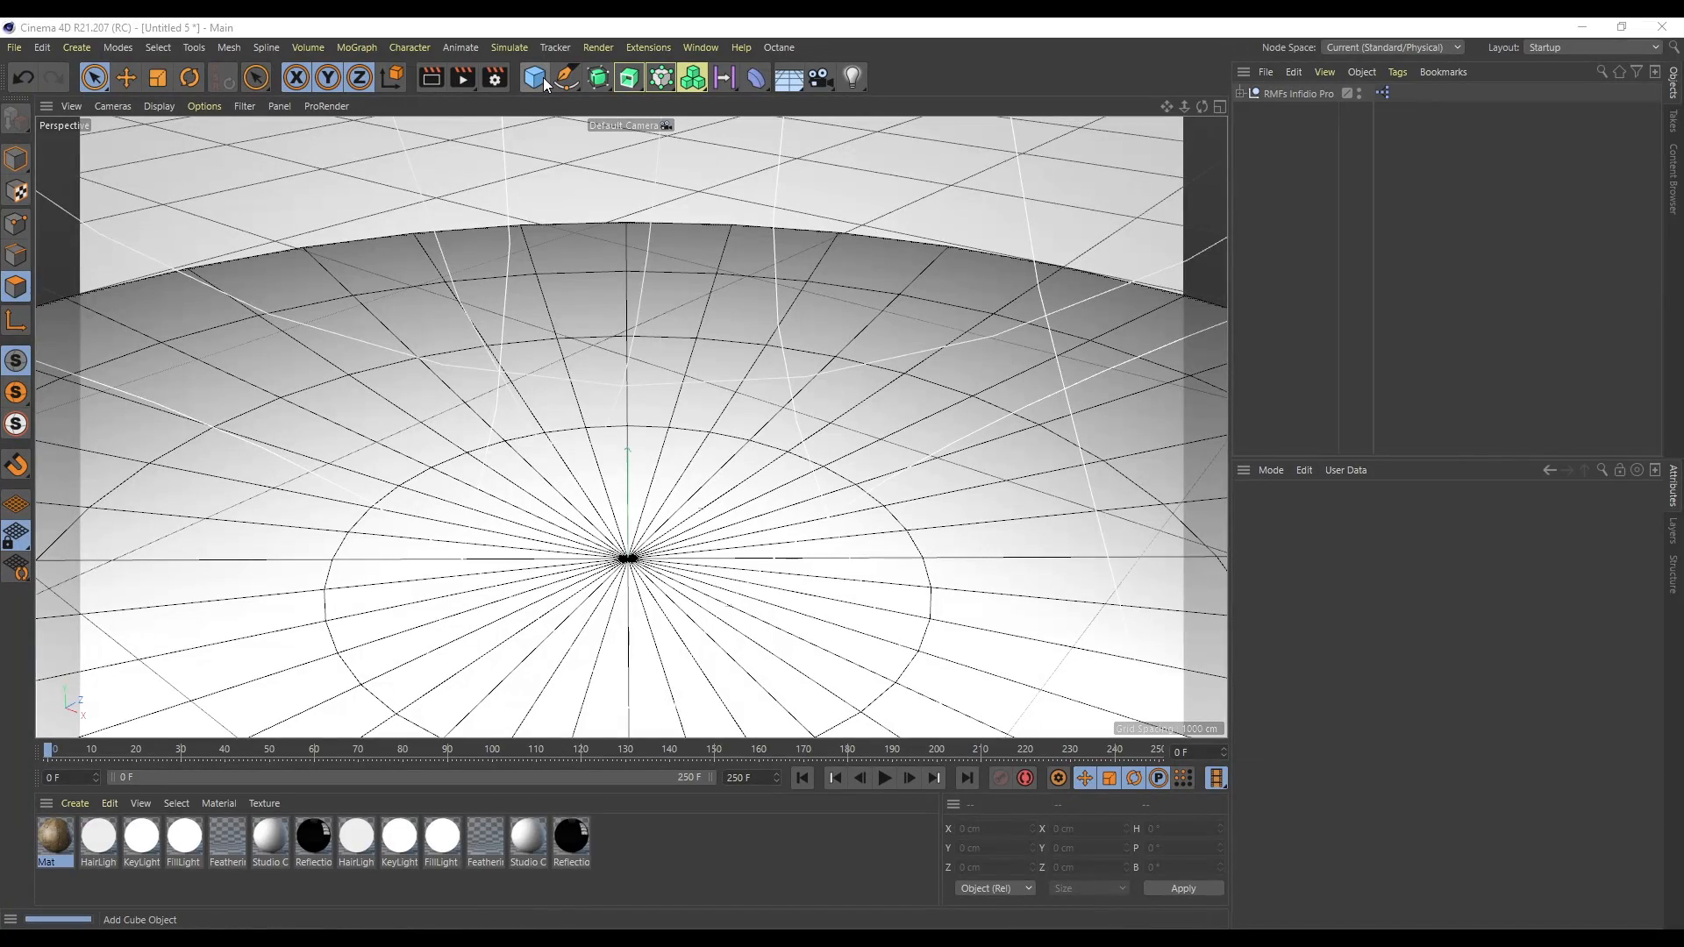
- Create a new cube in a fresh scene, raise it and scale it up
left_click(535, 77)
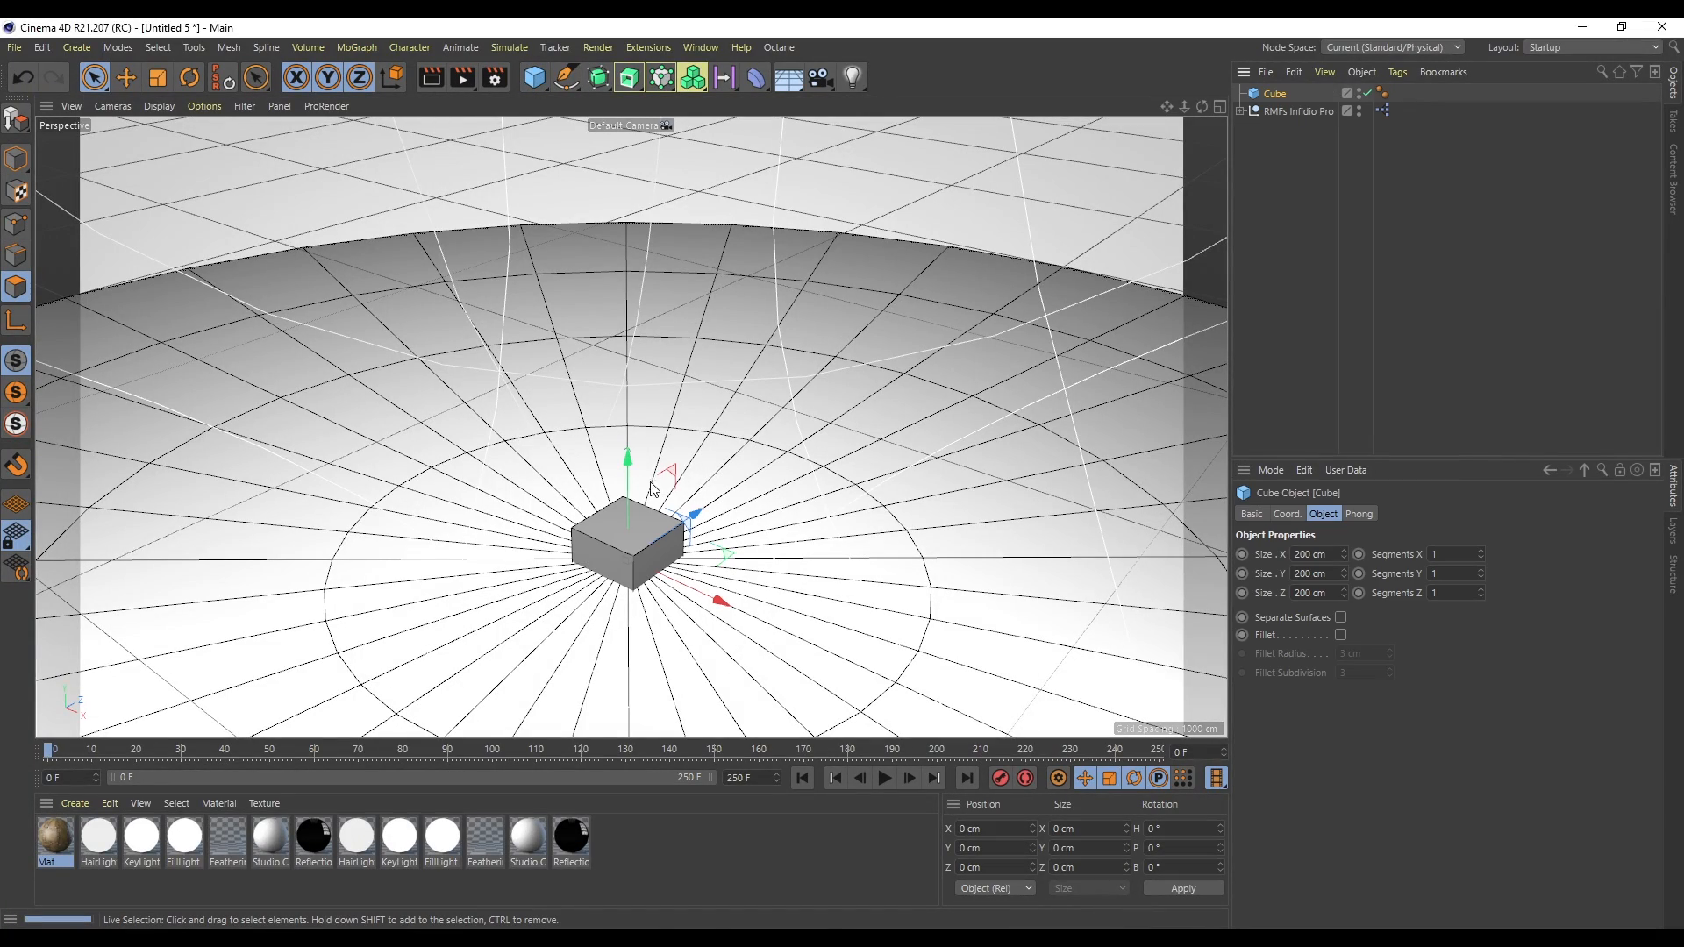
left_click_drag(624, 474, 627, 360)
key("t")
left_click_drag(512, 538, 662, 529)
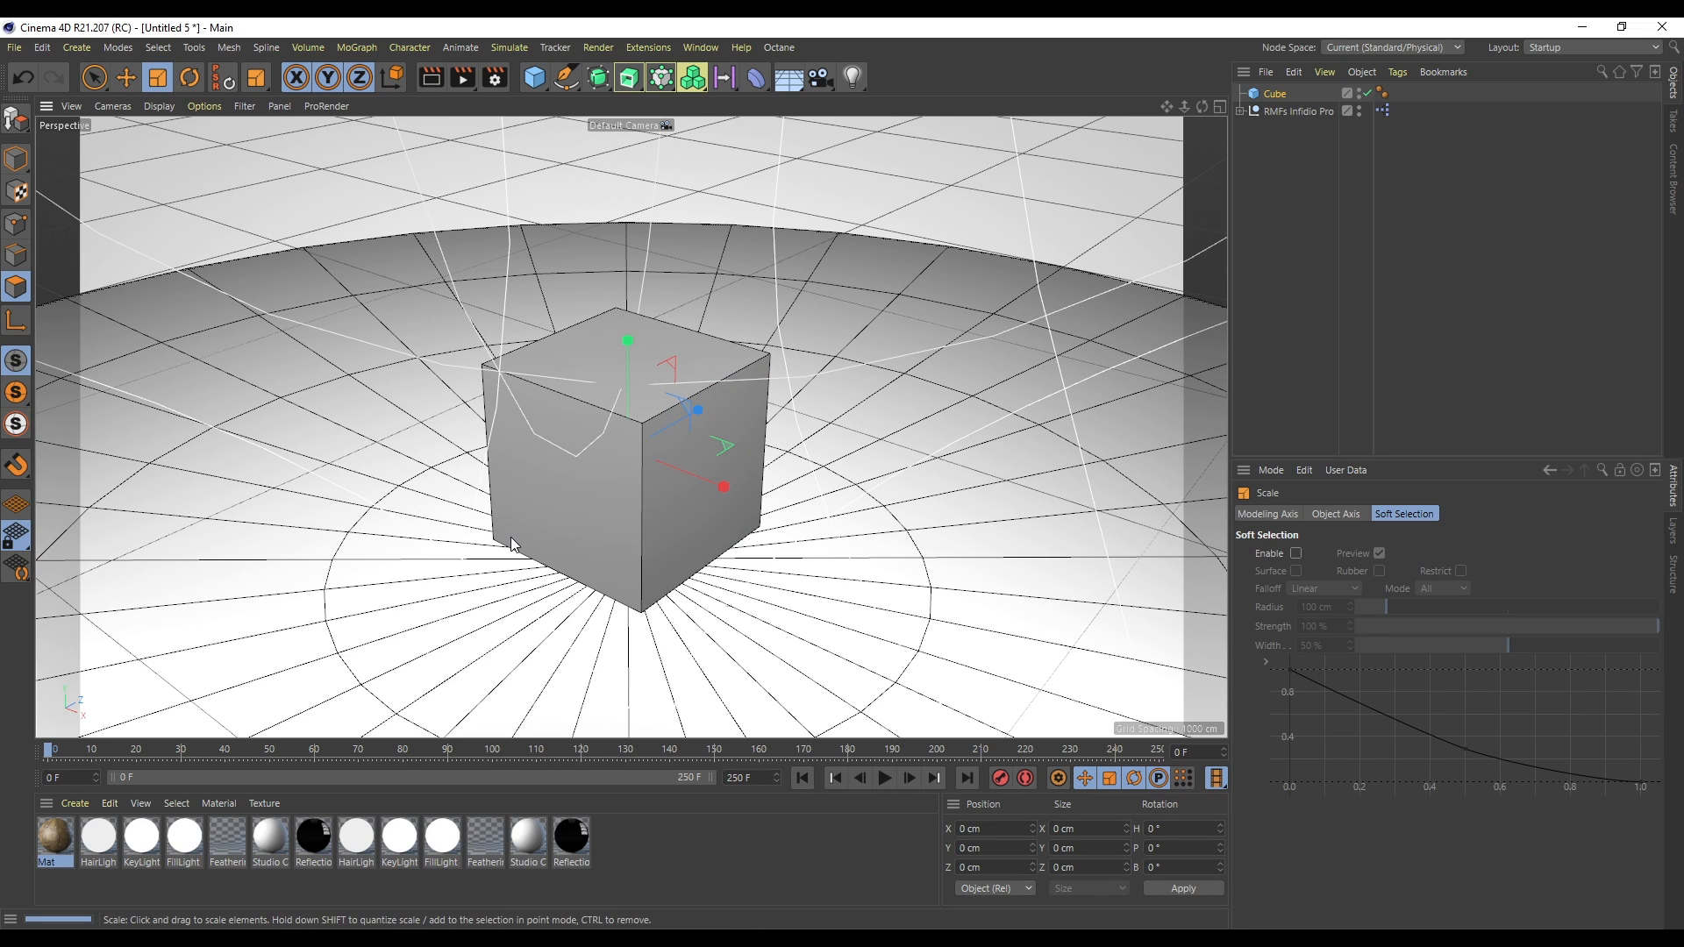
- Enable X-Ray display on the cube
left_click(1277, 92)
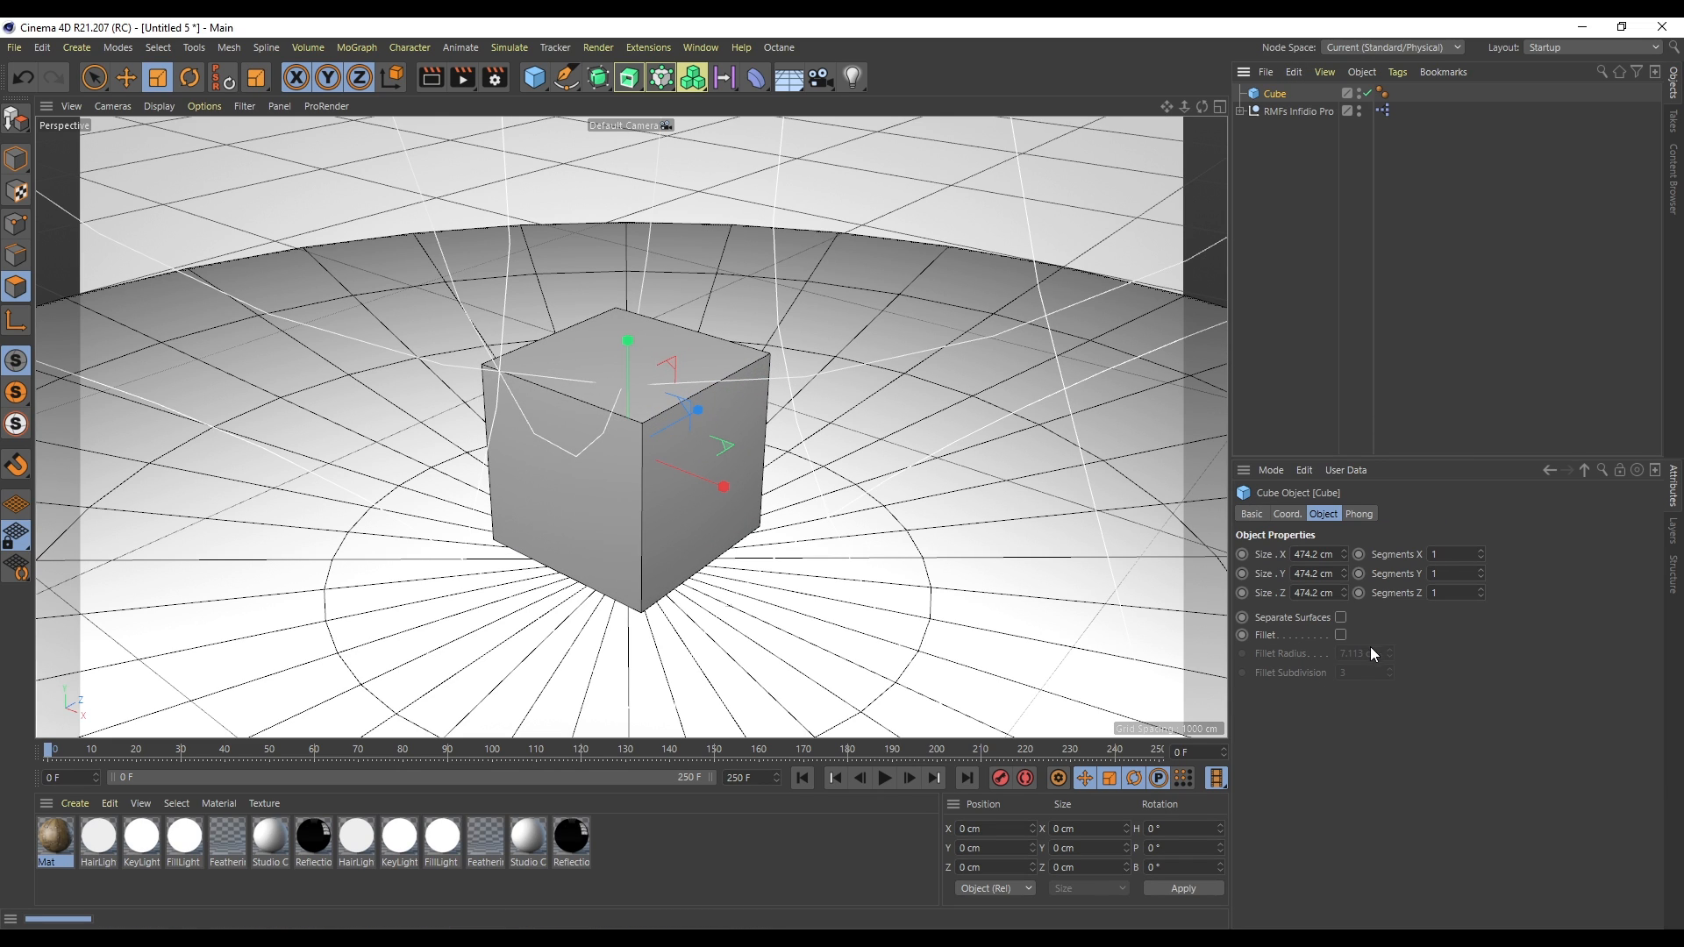
left_click(1253, 514)
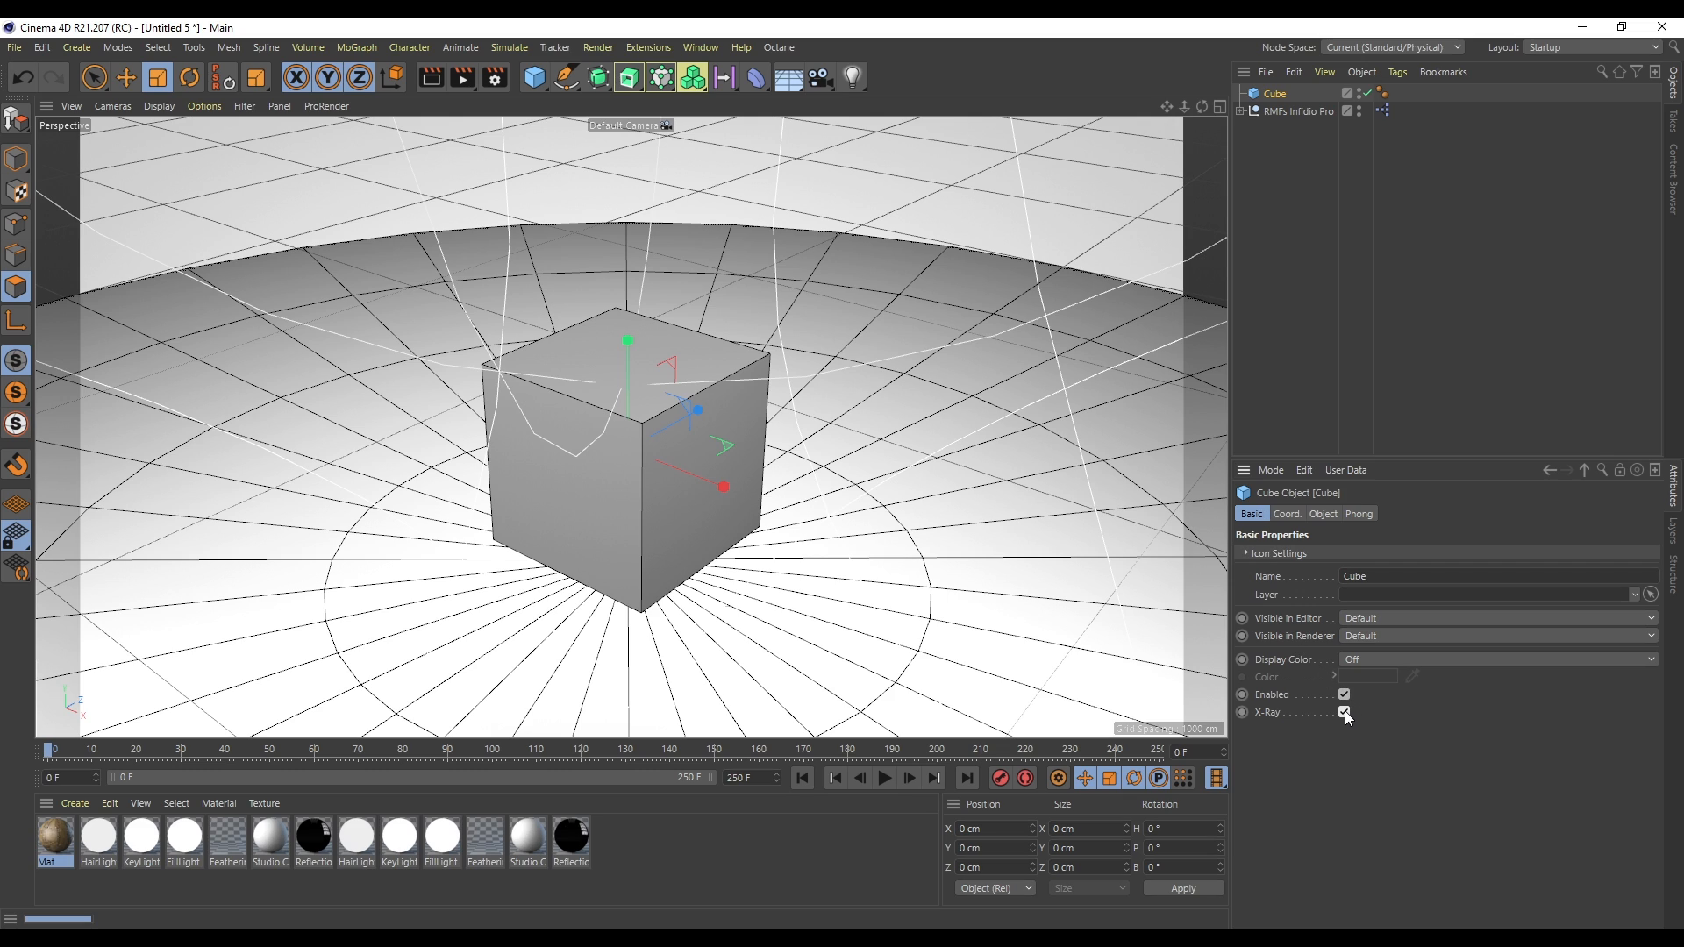
left_click(1477, 270)
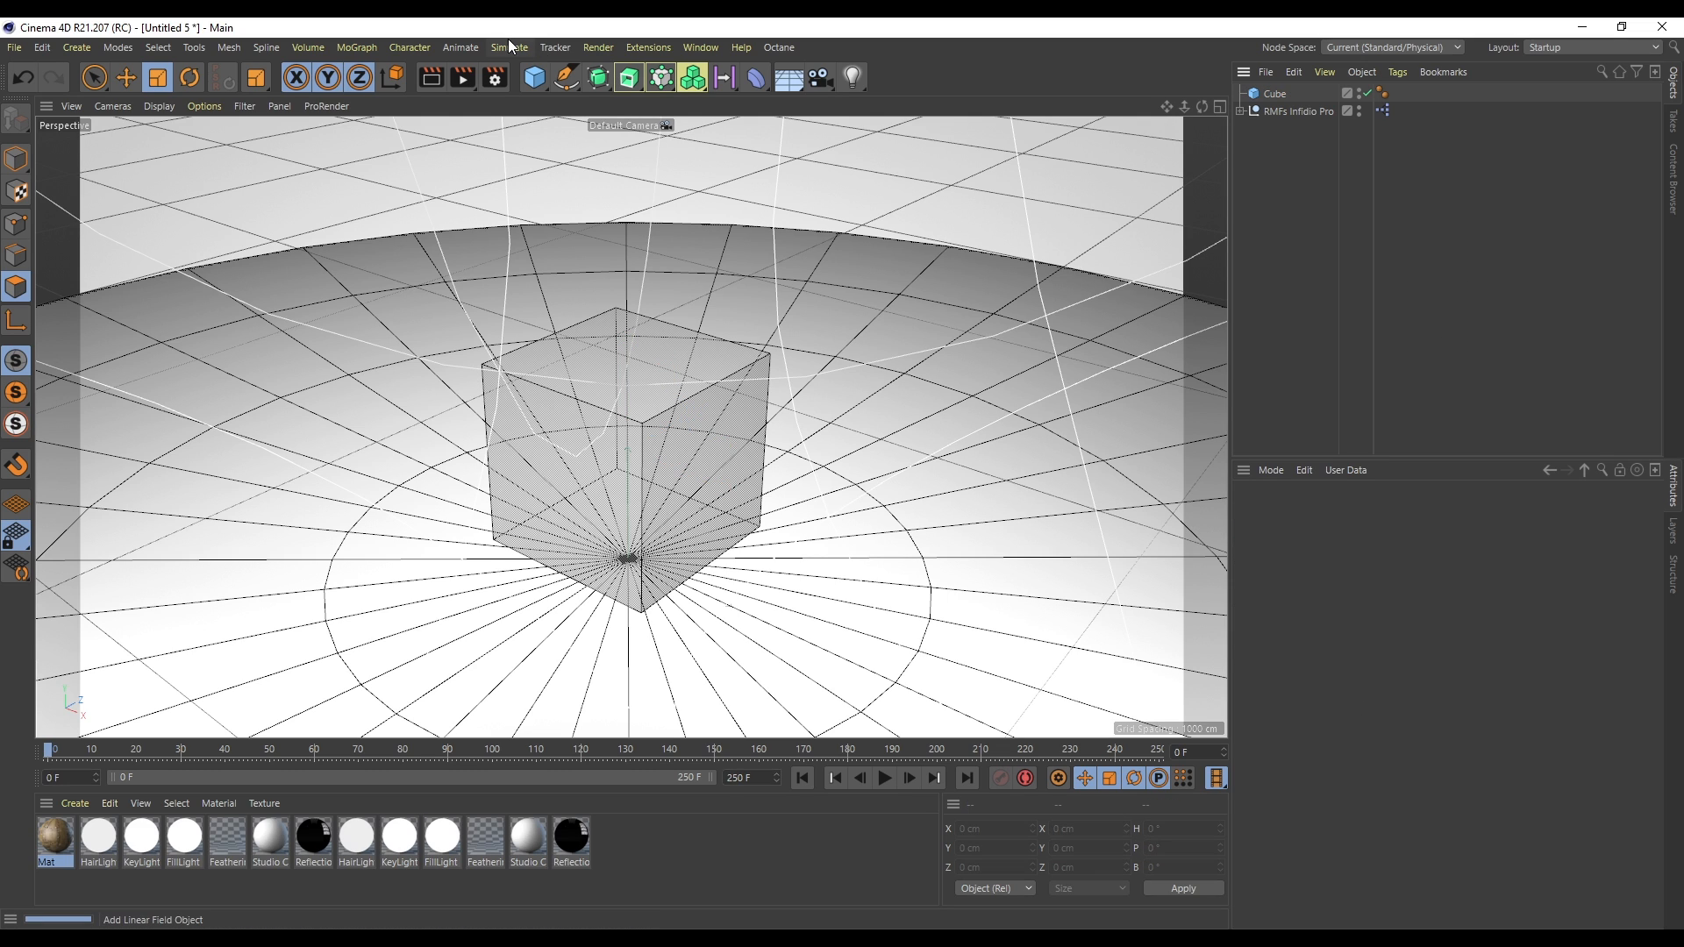
- Add a sphere and raise it to the middle of the cube
left_click(536, 80)
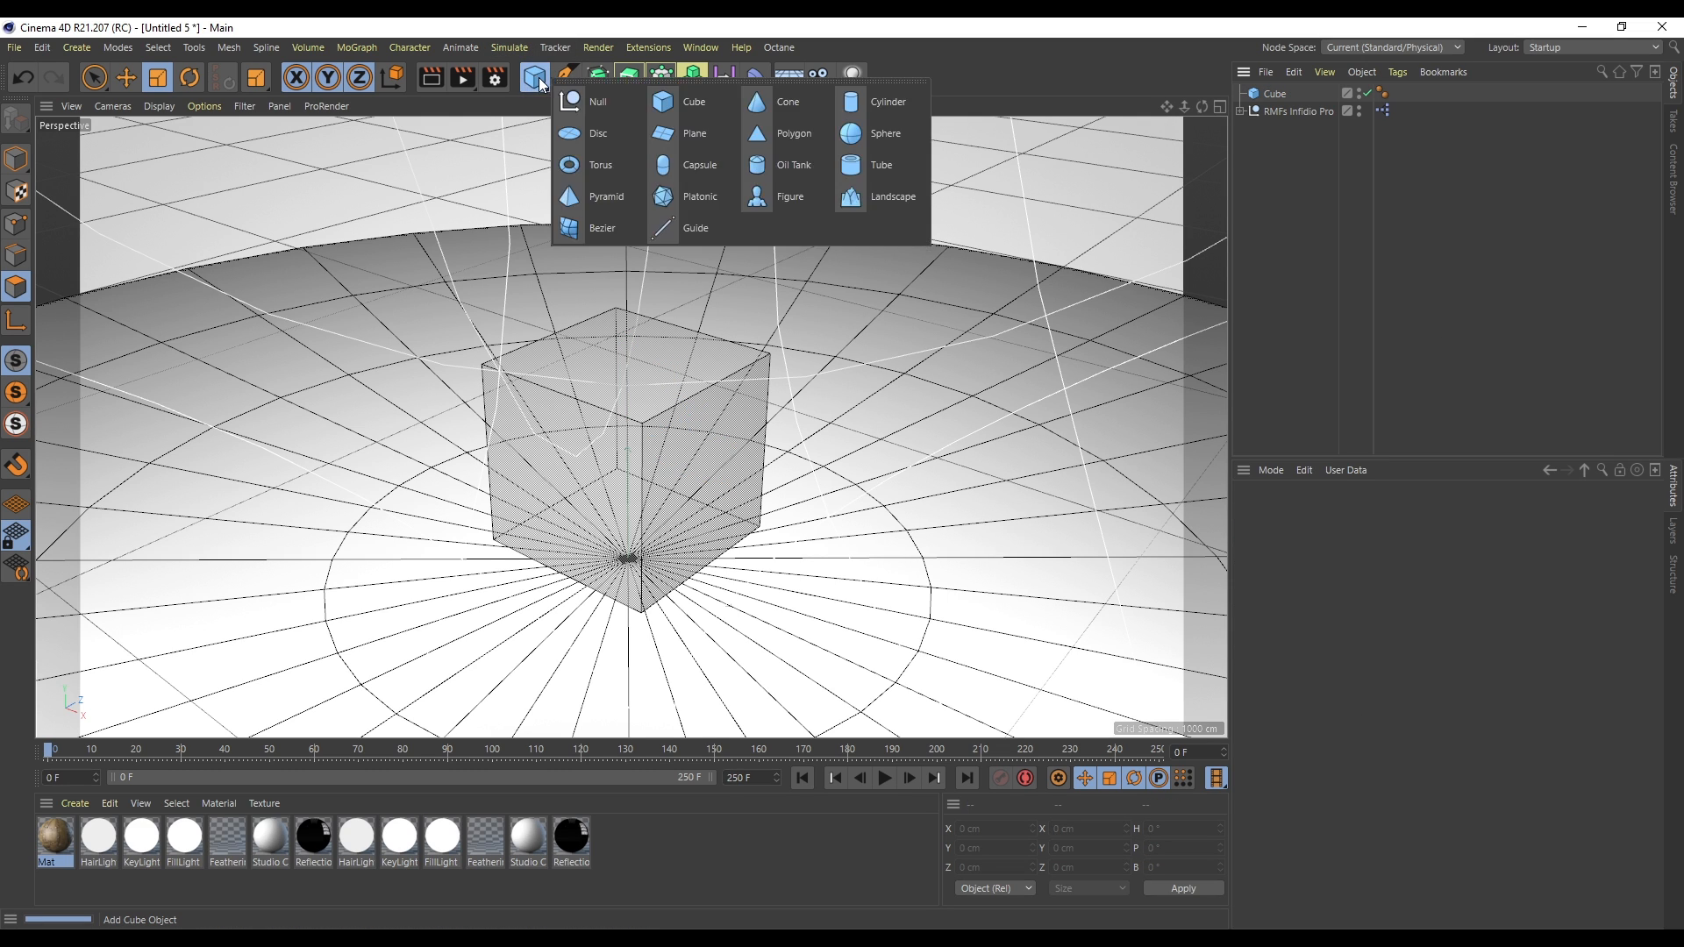
left_click(881, 136)
left_click_drag(914, 316, 752, 358)
key("space")
left_click_drag(628, 457, 628, 373)
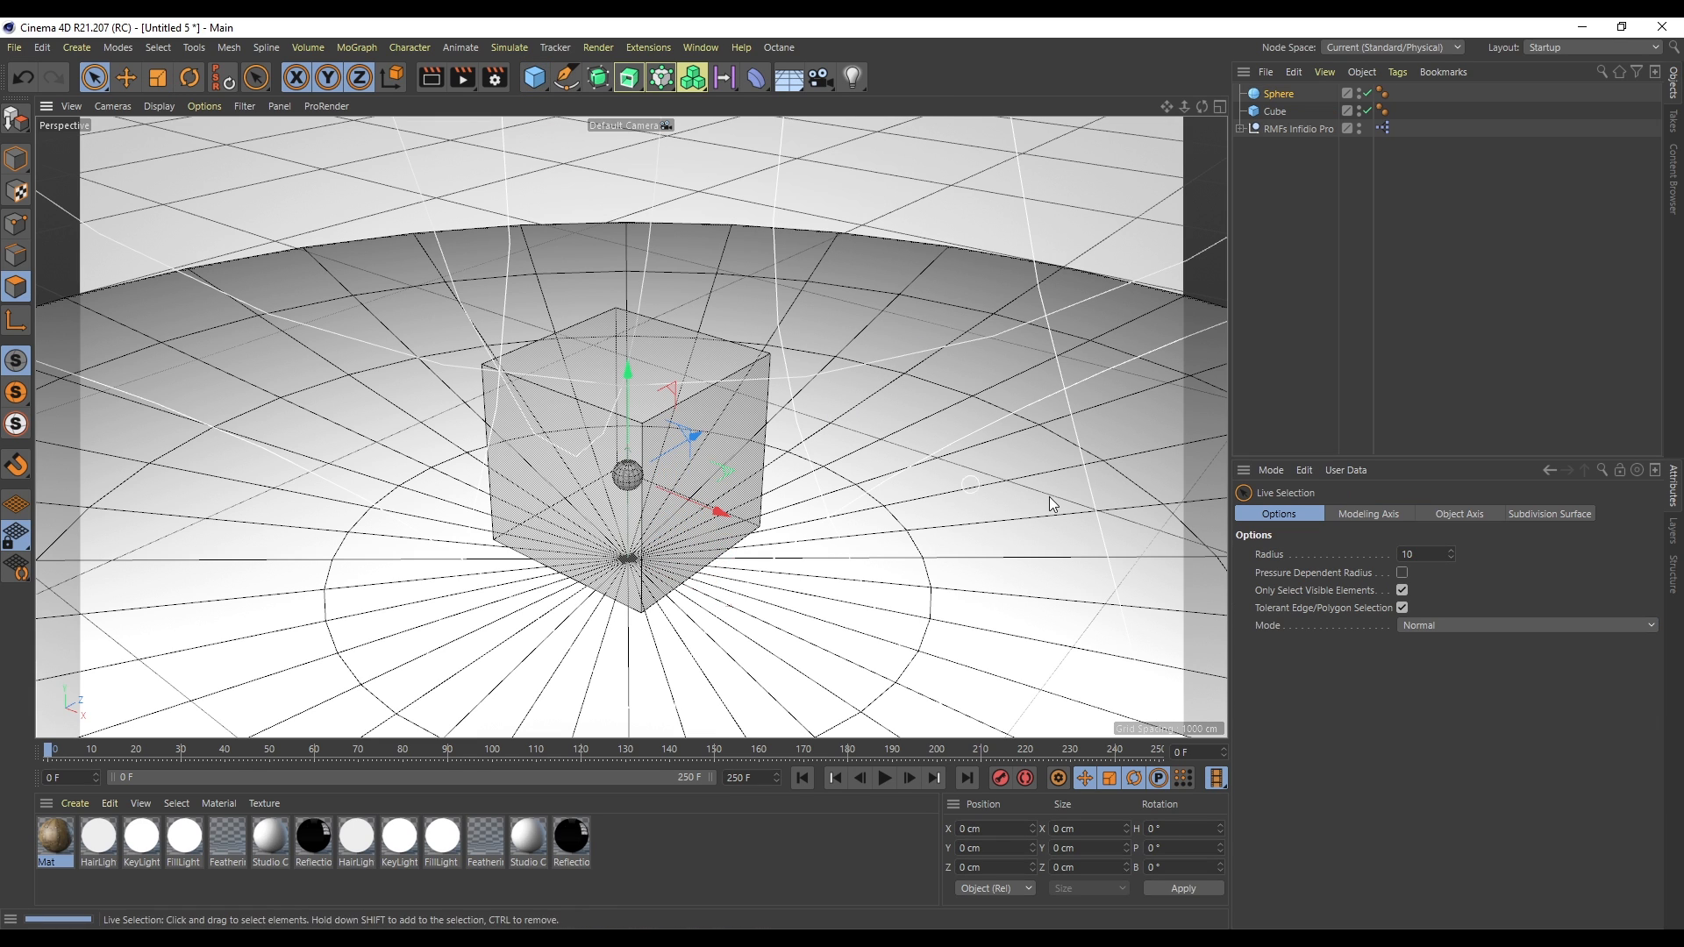
left_click(1280, 94)
left_click(1318, 516)
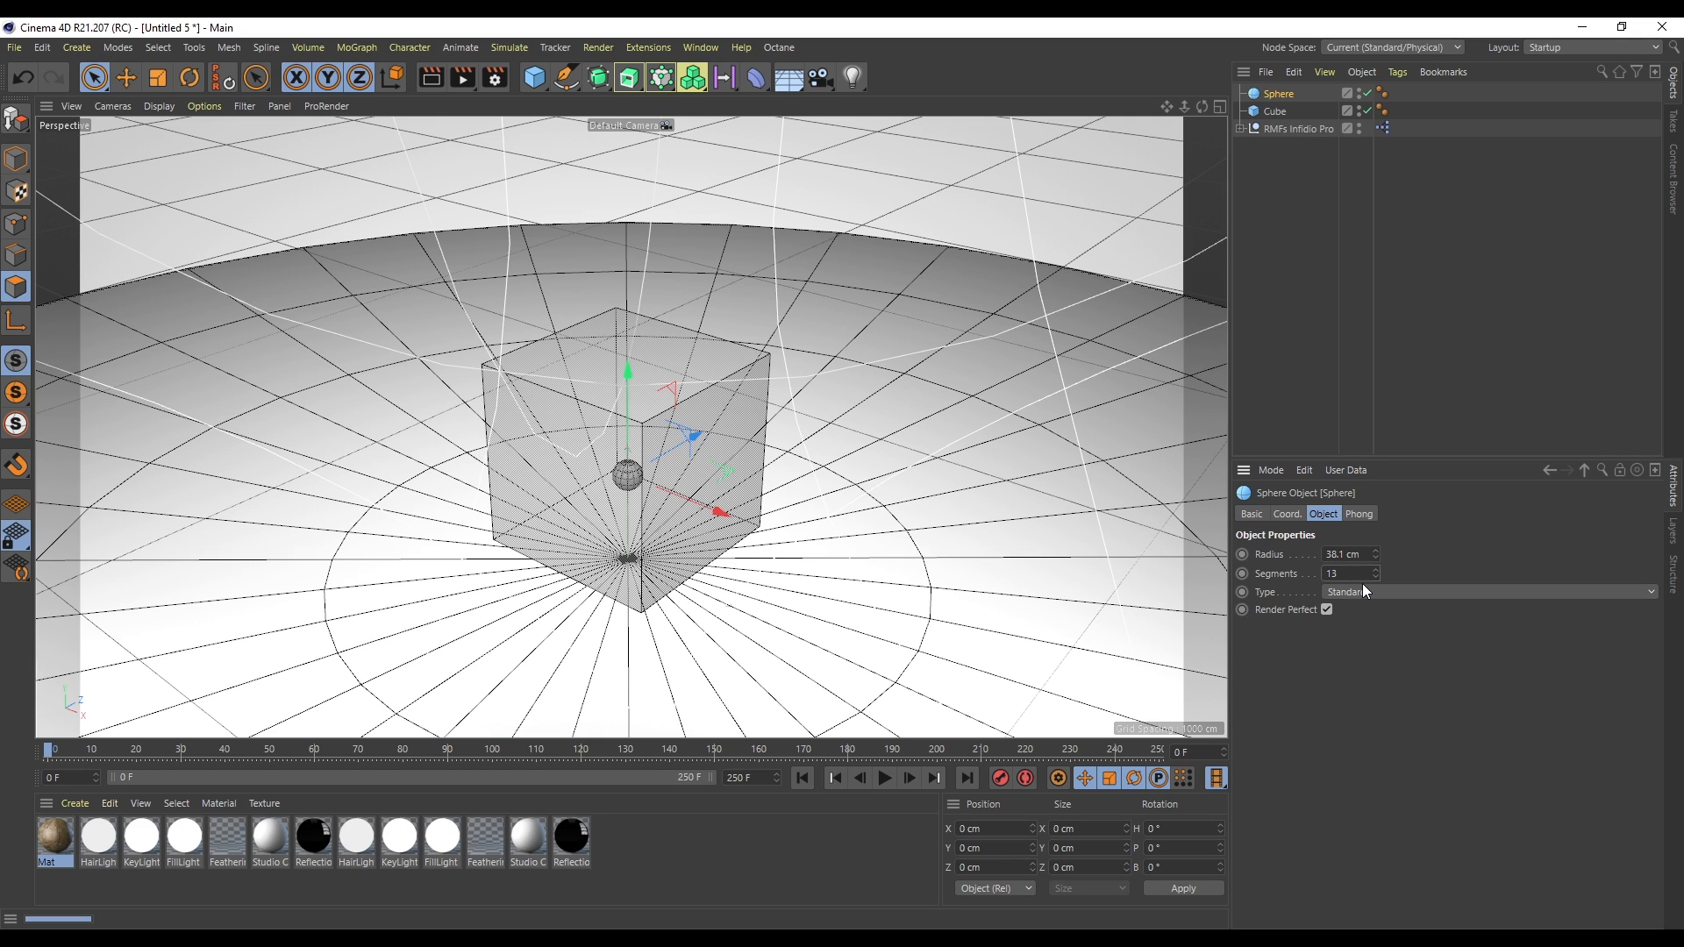
key("Return")
left_click(1388, 159)
scroll(628, 421, "up", 3)
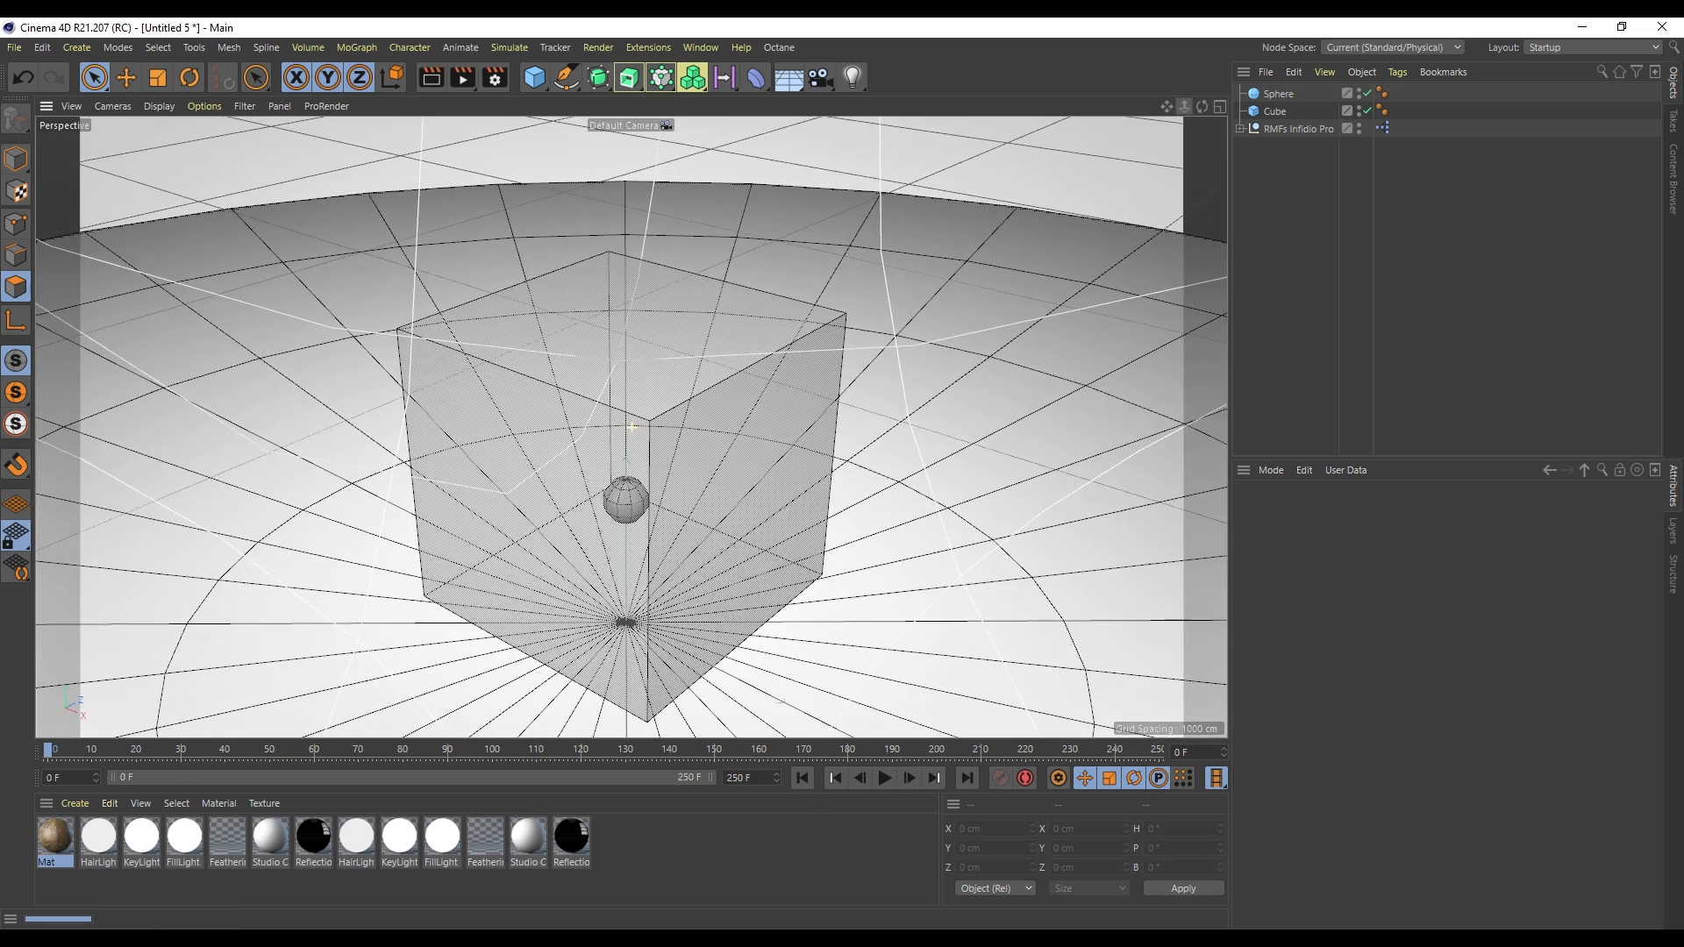
- Add a particle emitter and nest the sphere under it
left_click(507, 47)
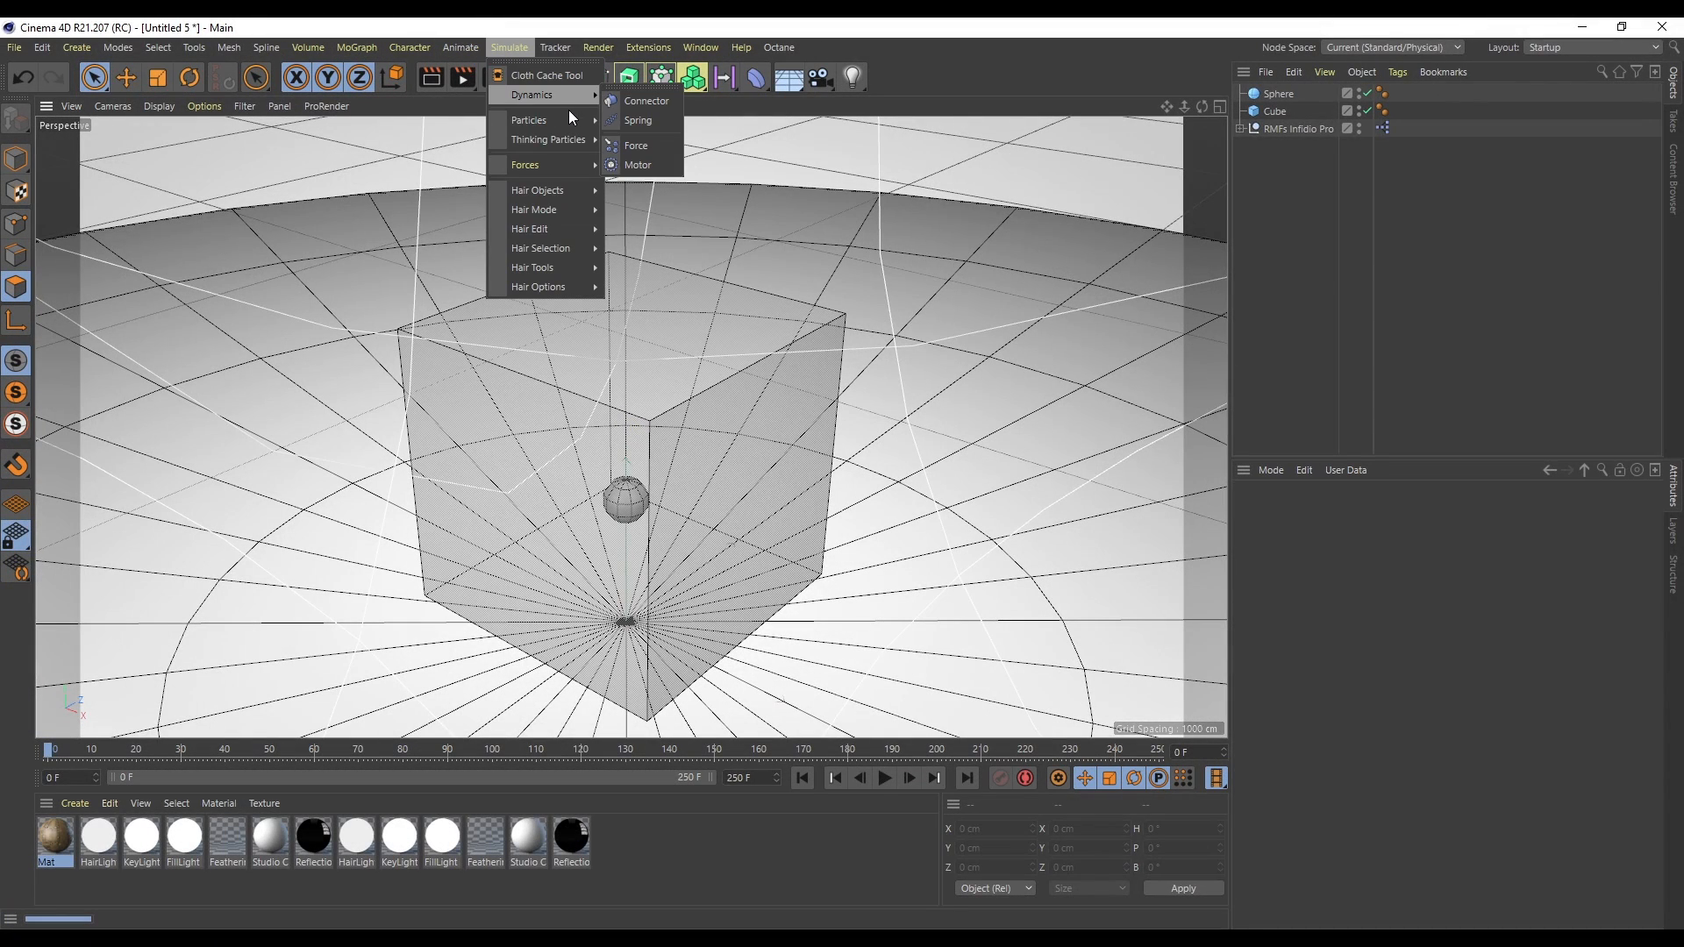
mouse_move(576, 121)
left_click(652, 128)
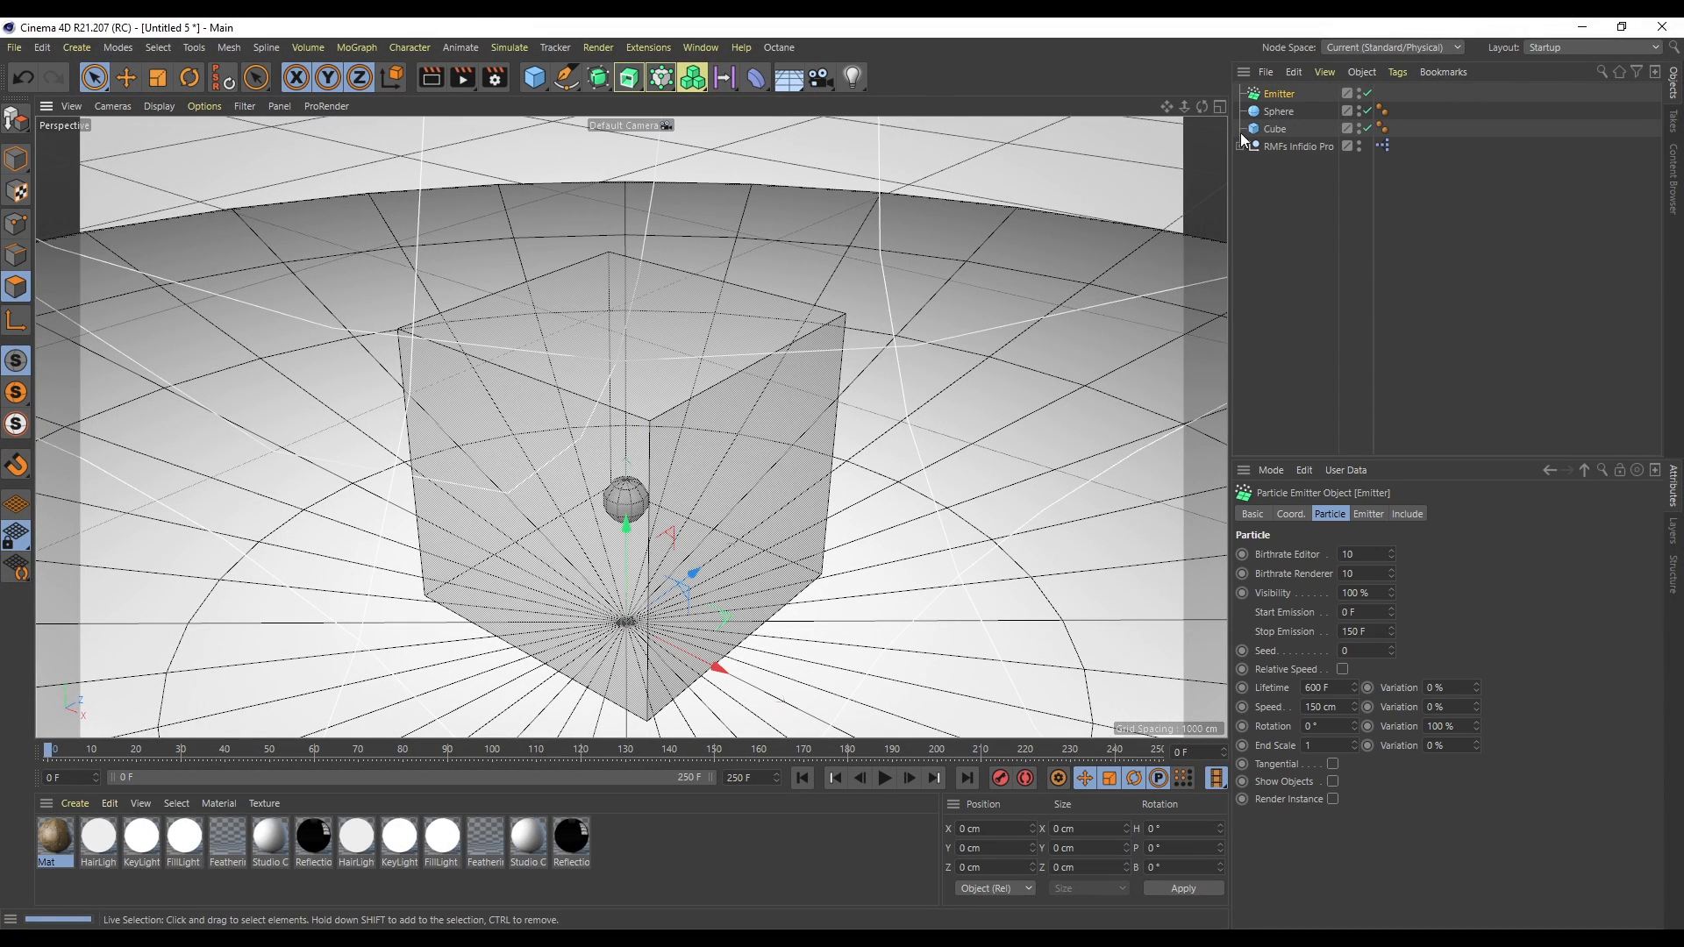
left_click_drag(1281, 113, 1274, 96)
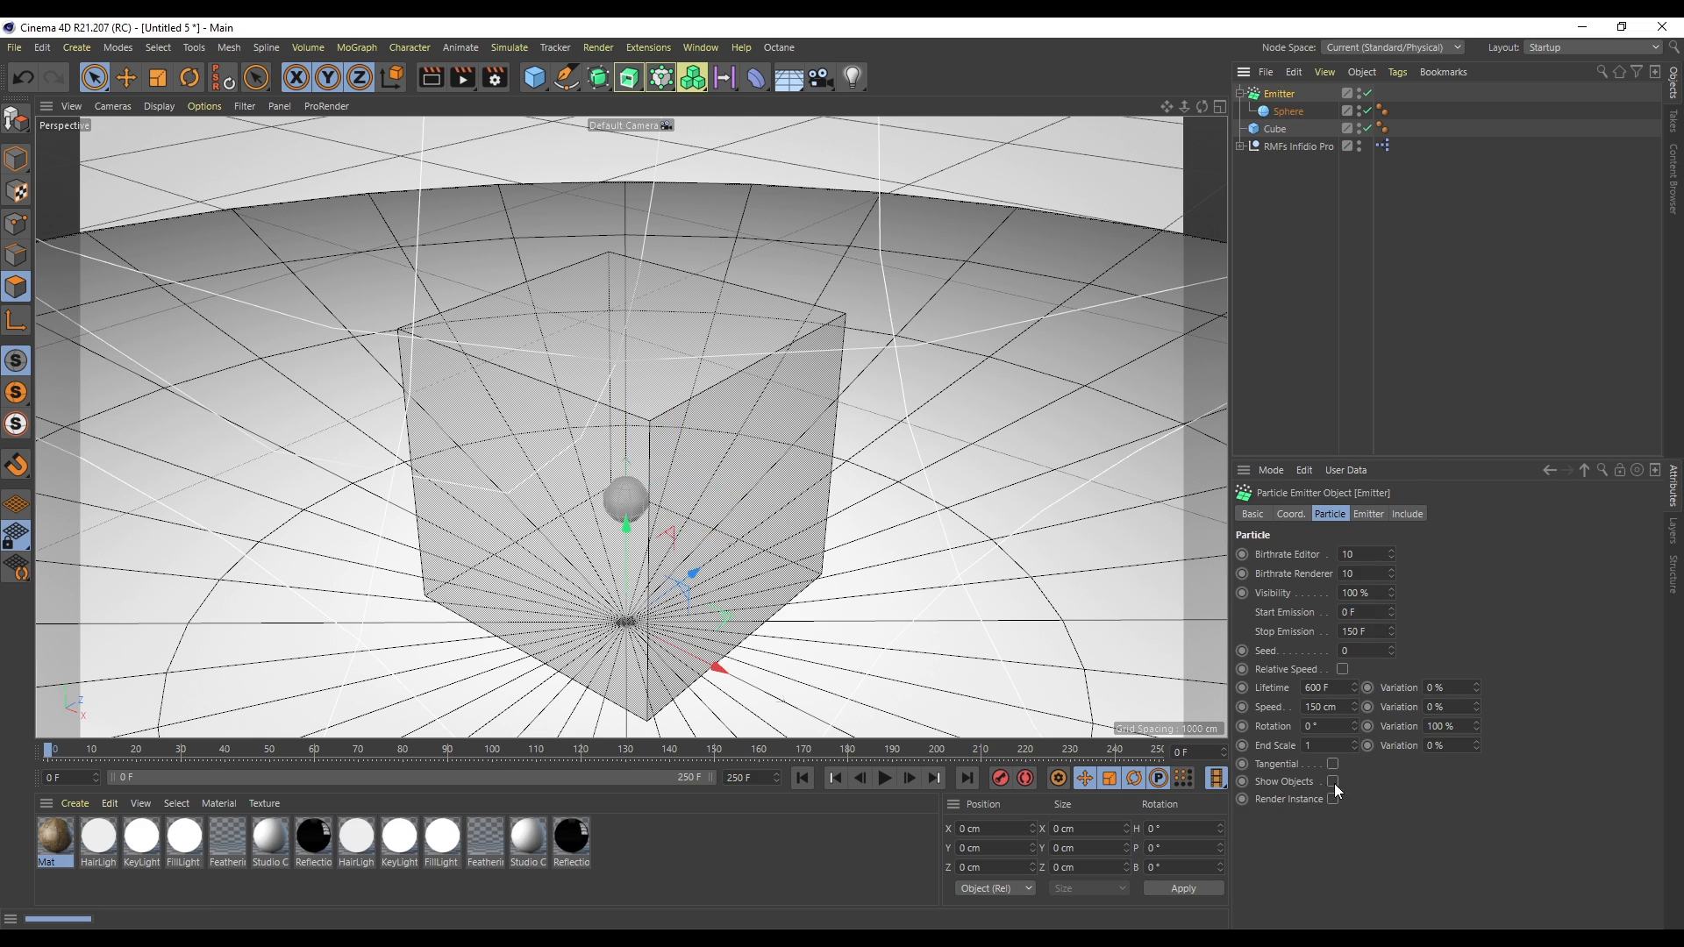
- Add a Rigid Body dynamics tag to the sphere
right_click(1290, 112)
mouse_move(1445, 334)
left_click(1590, 334)
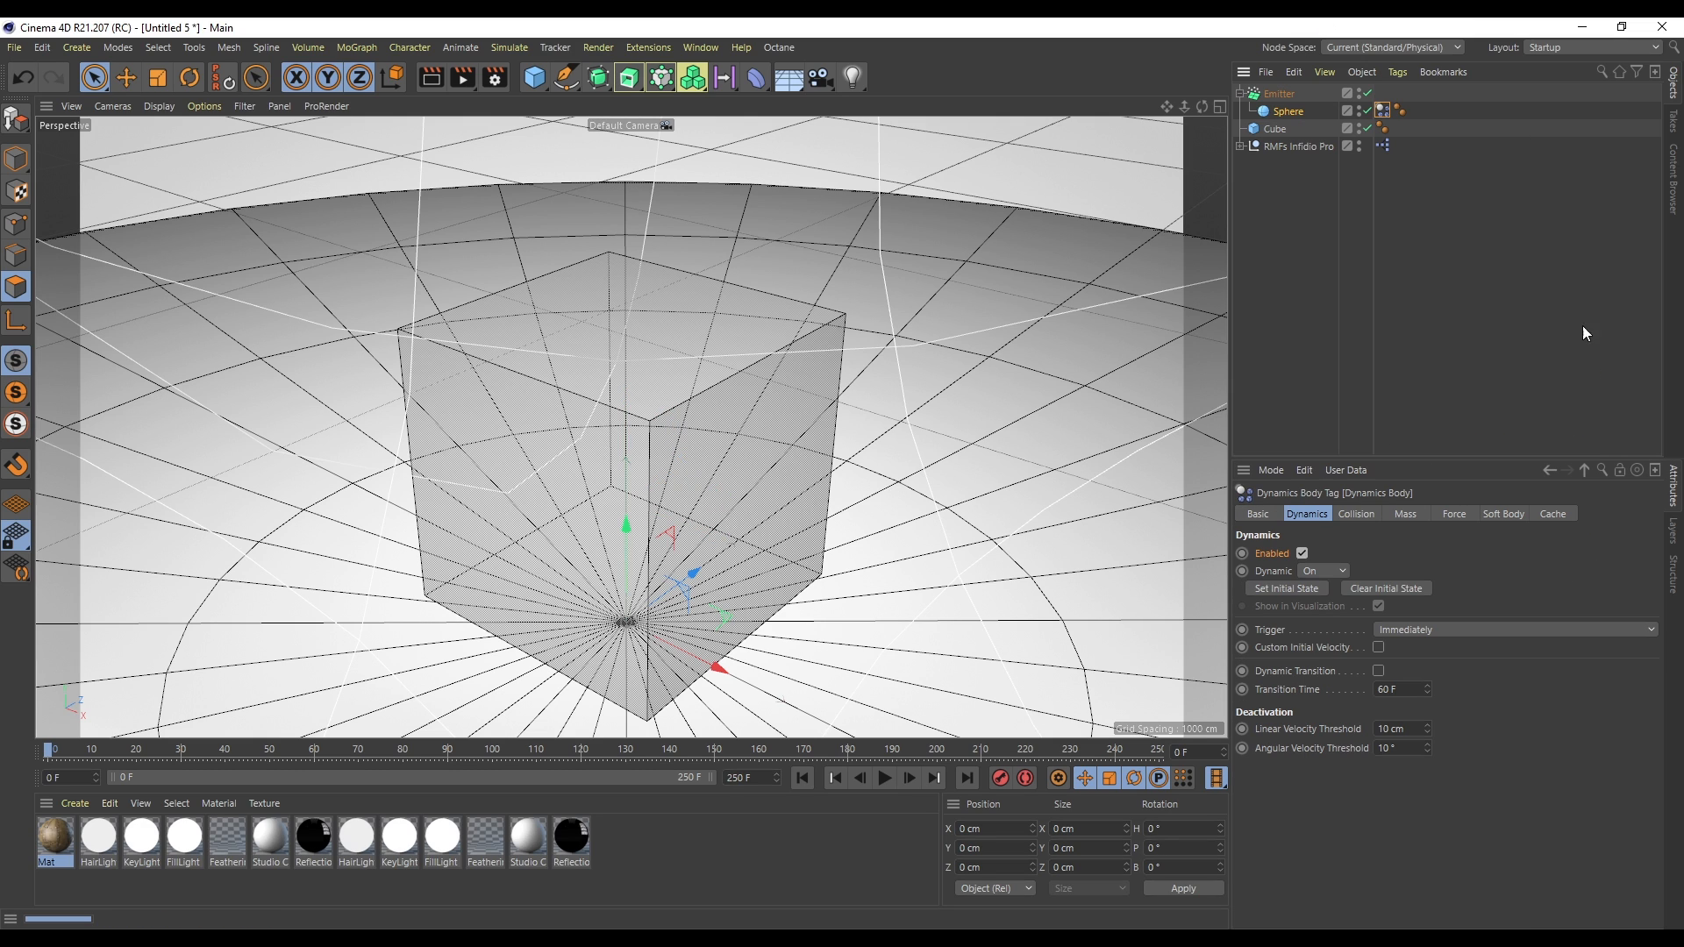
- Add a Collider Body dynamics tag to the cube
right_click(1275, 130)
mouse_move(1391, 335)
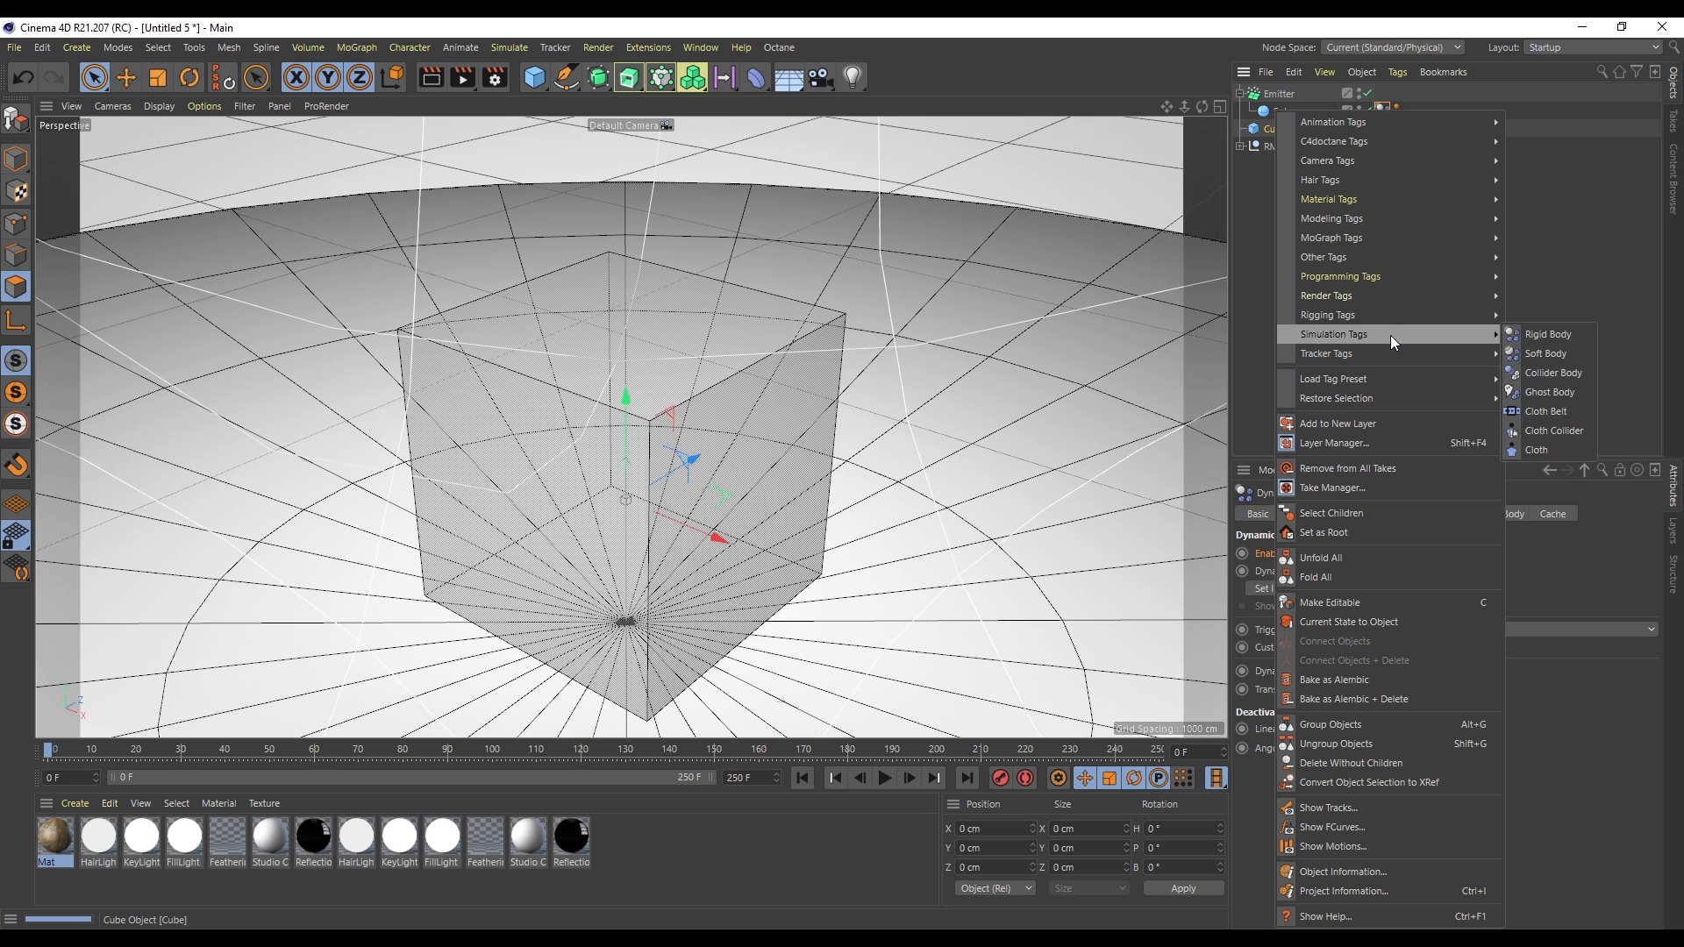
left_click(1547, 375)
- Play the particle simulation and rewind it
left_click(887, 782)
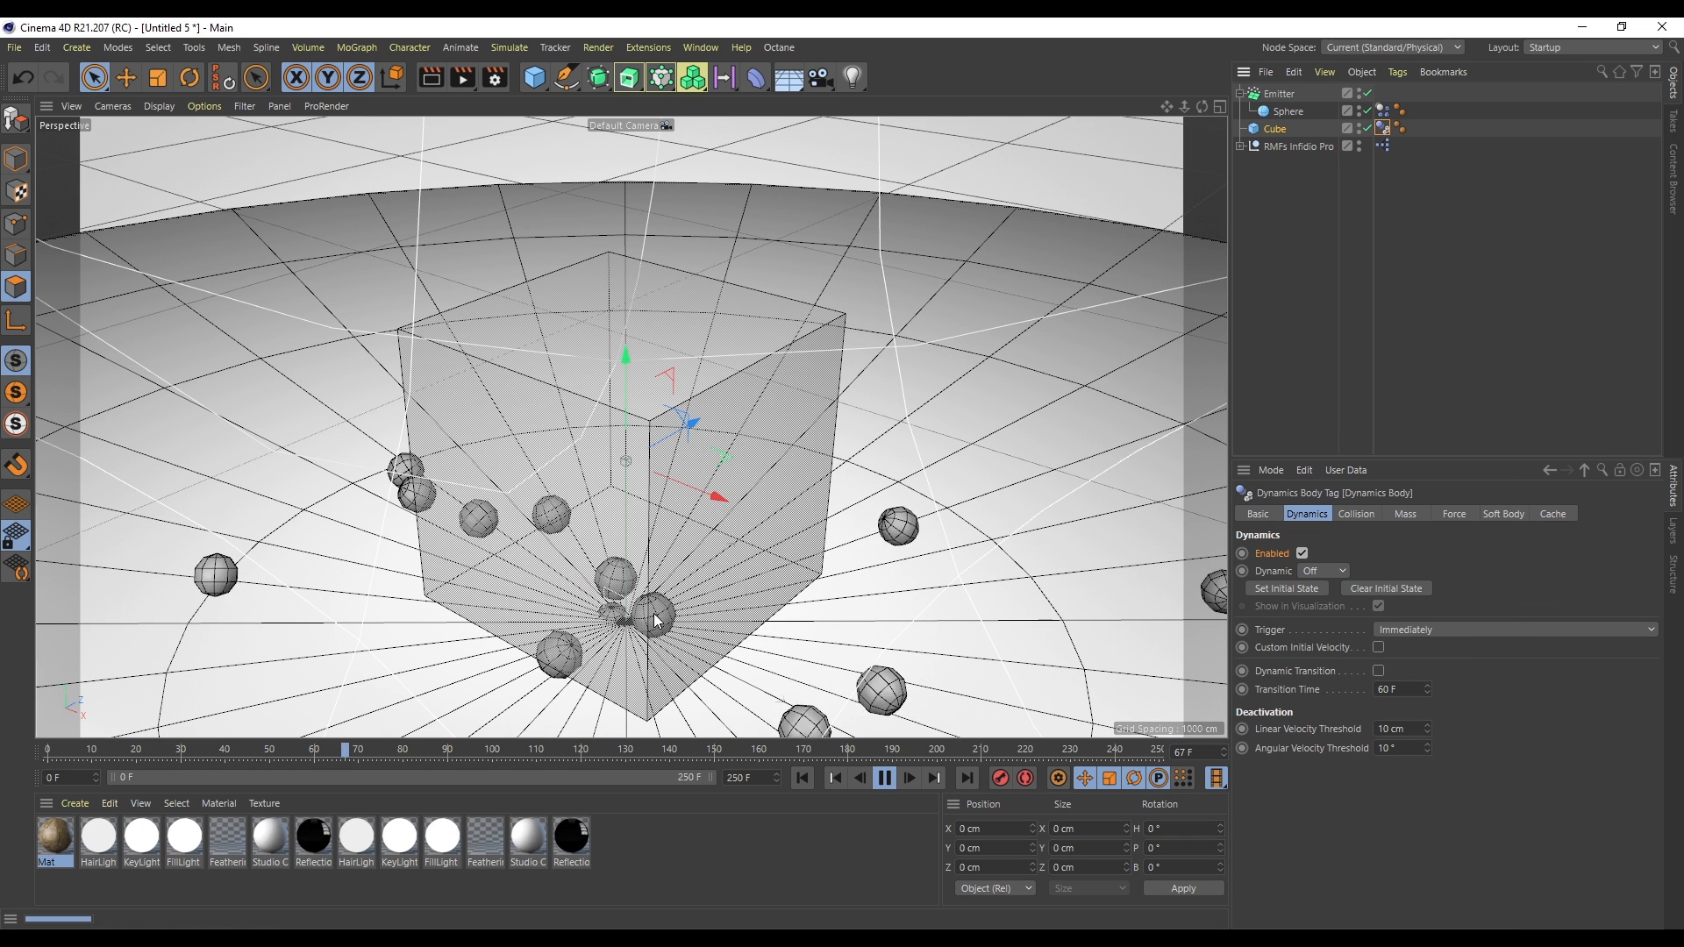
left_click(885, 778)
left_click(809, 778)
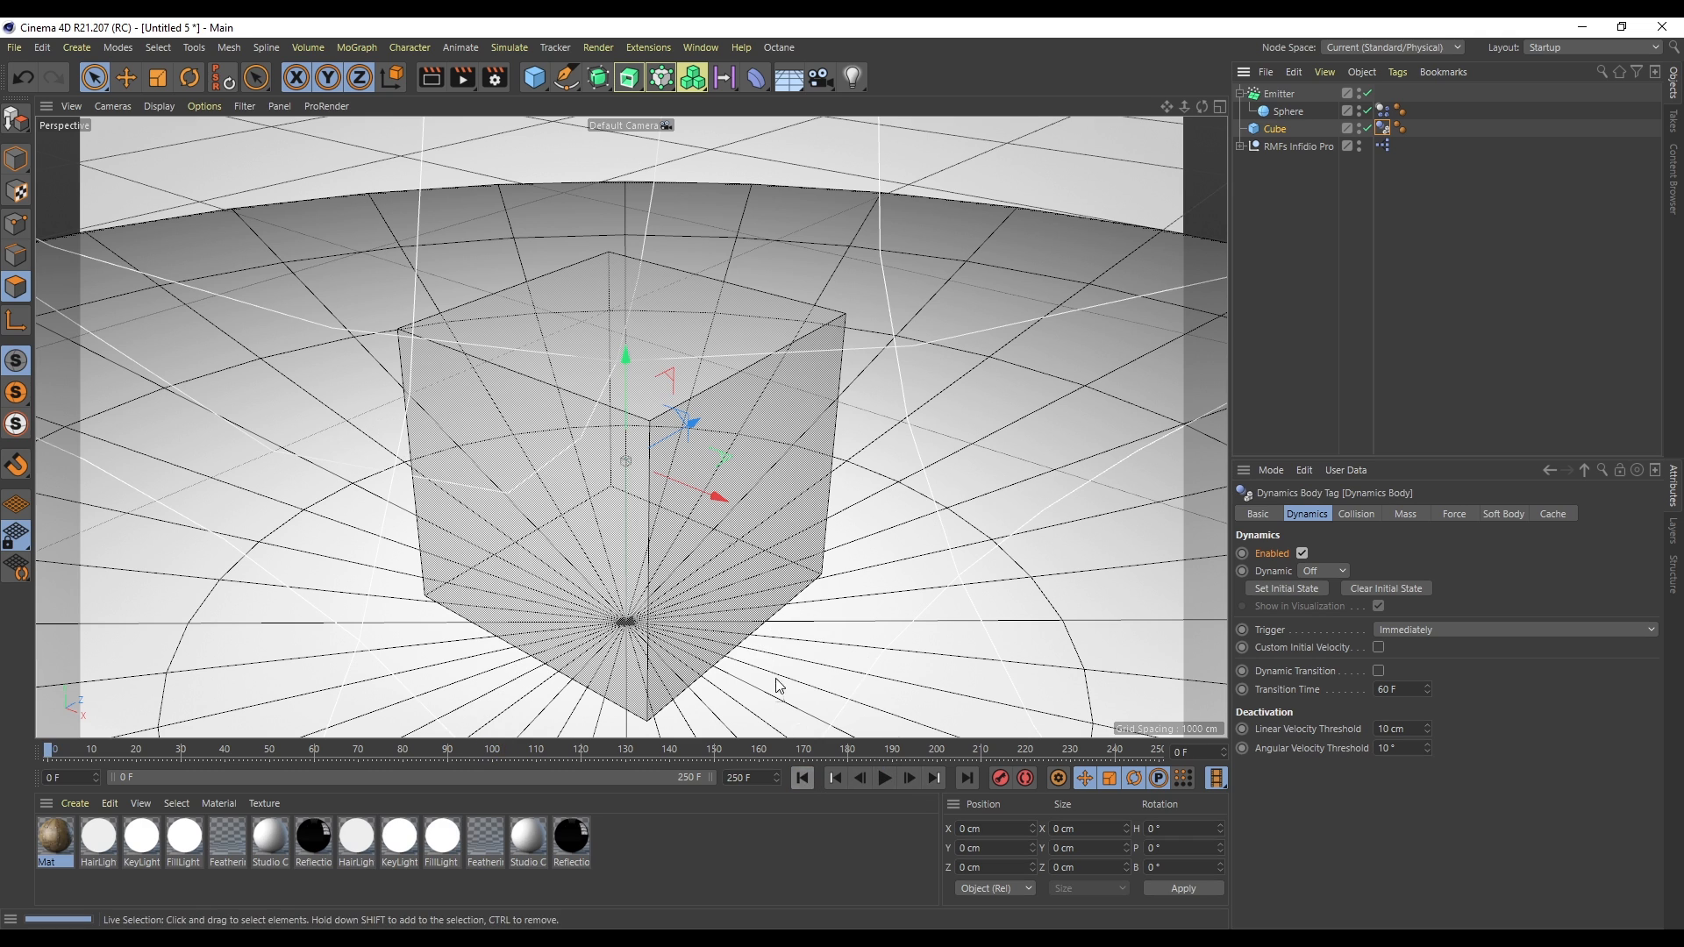
- Raise the emitter higher inside the cube and replay the simulation from the start
left_click(707, 480)
left_click_drag(620, 548, 625, 408)
left_click(884, 778)
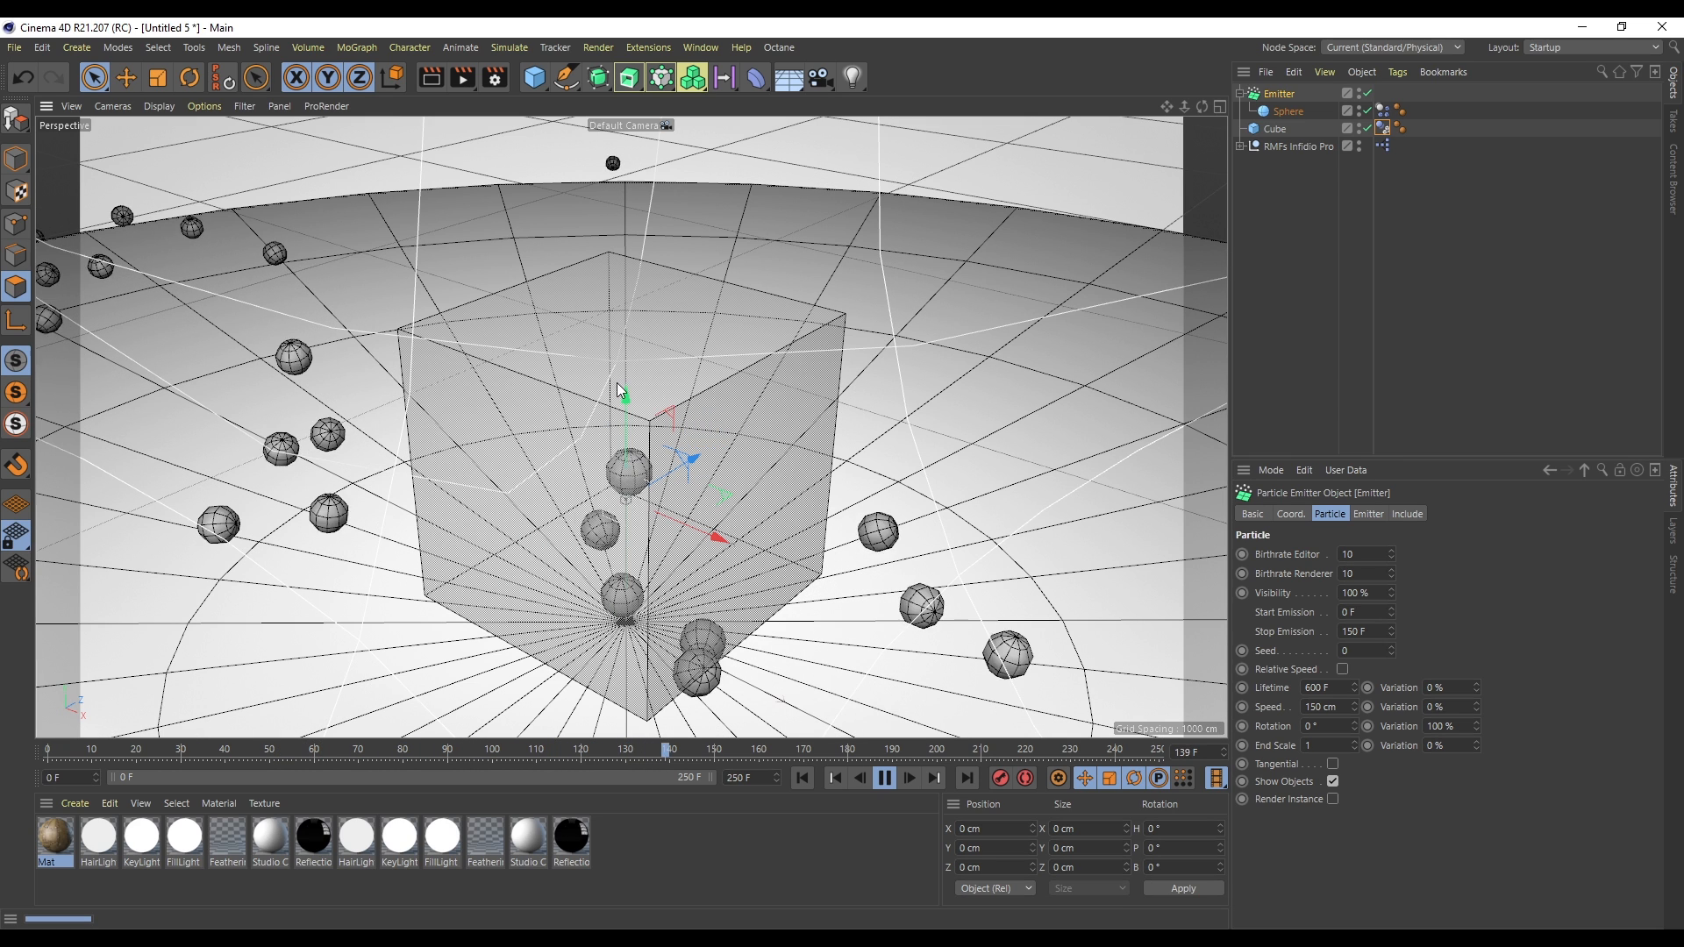
left_click(803, 777)
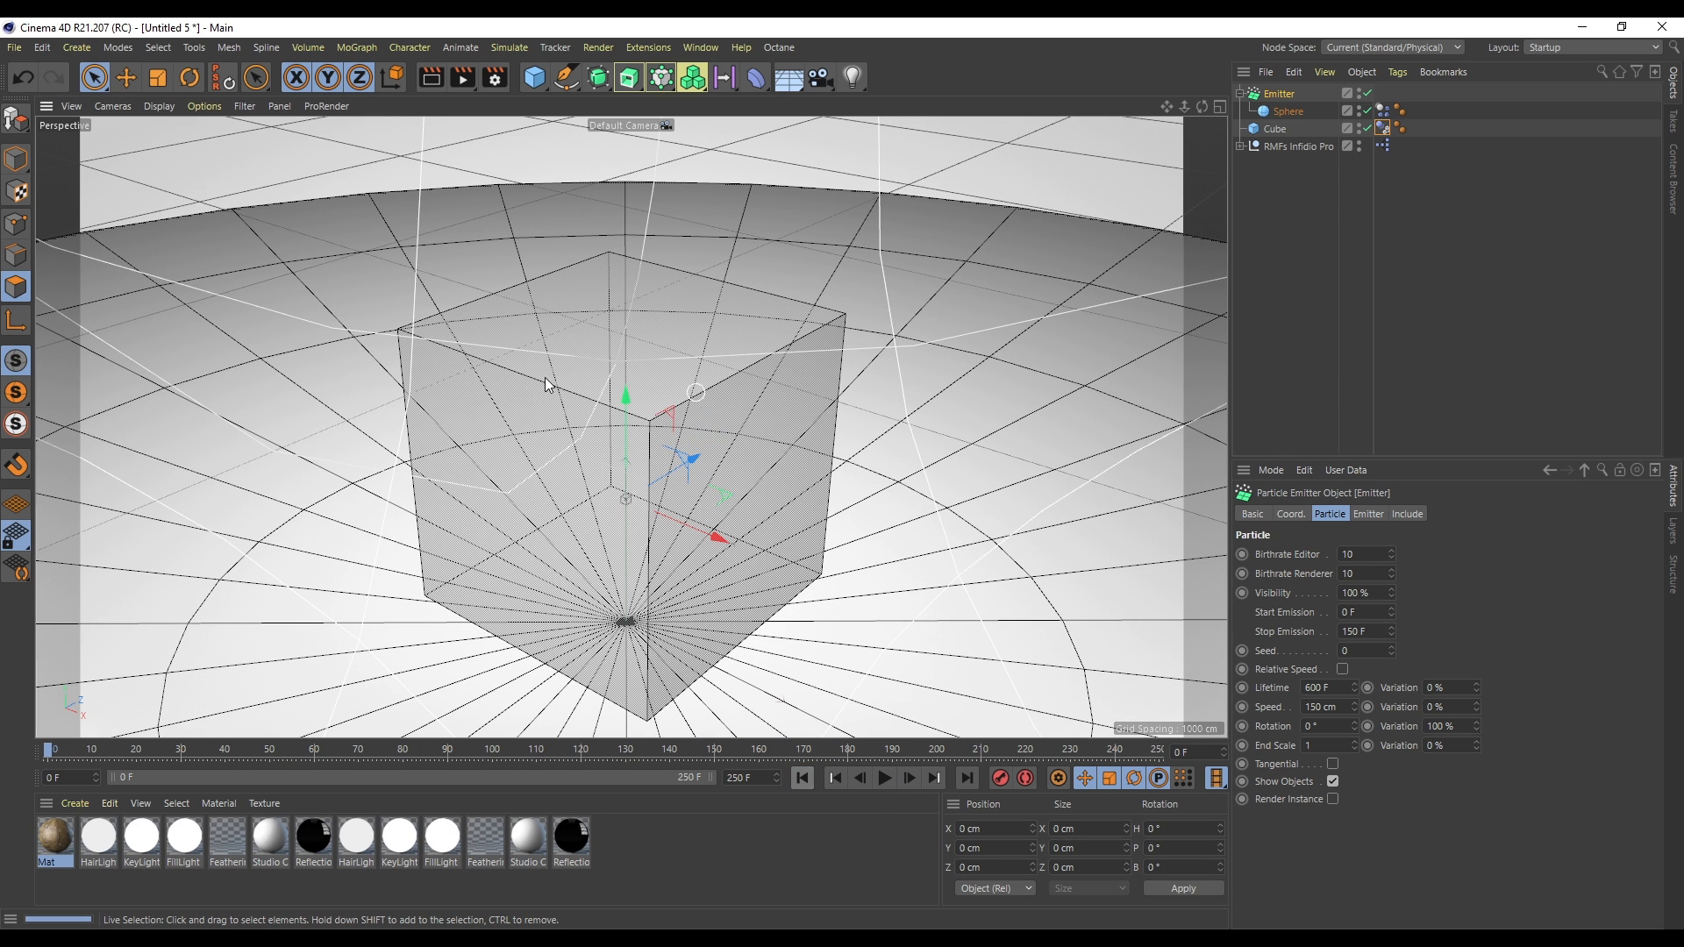
- Set the cube's collider shape to Static Mesh and play the simulation
left_click(1382, 127)
left_click(1357, 515)
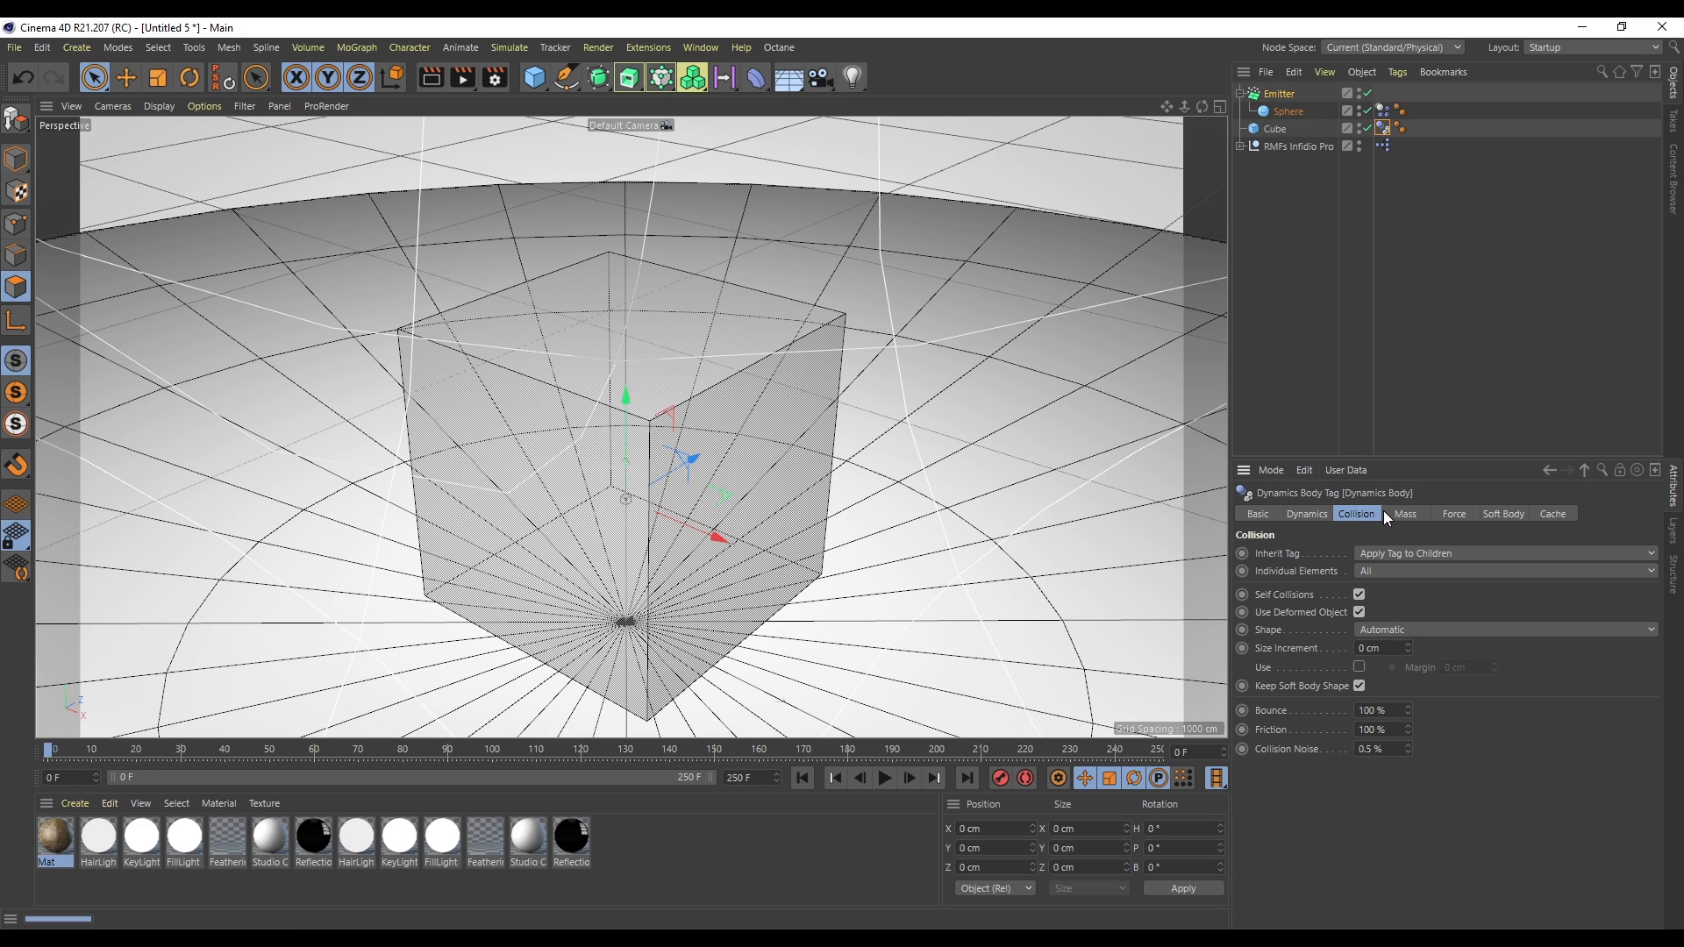
left_click(1384, 628)
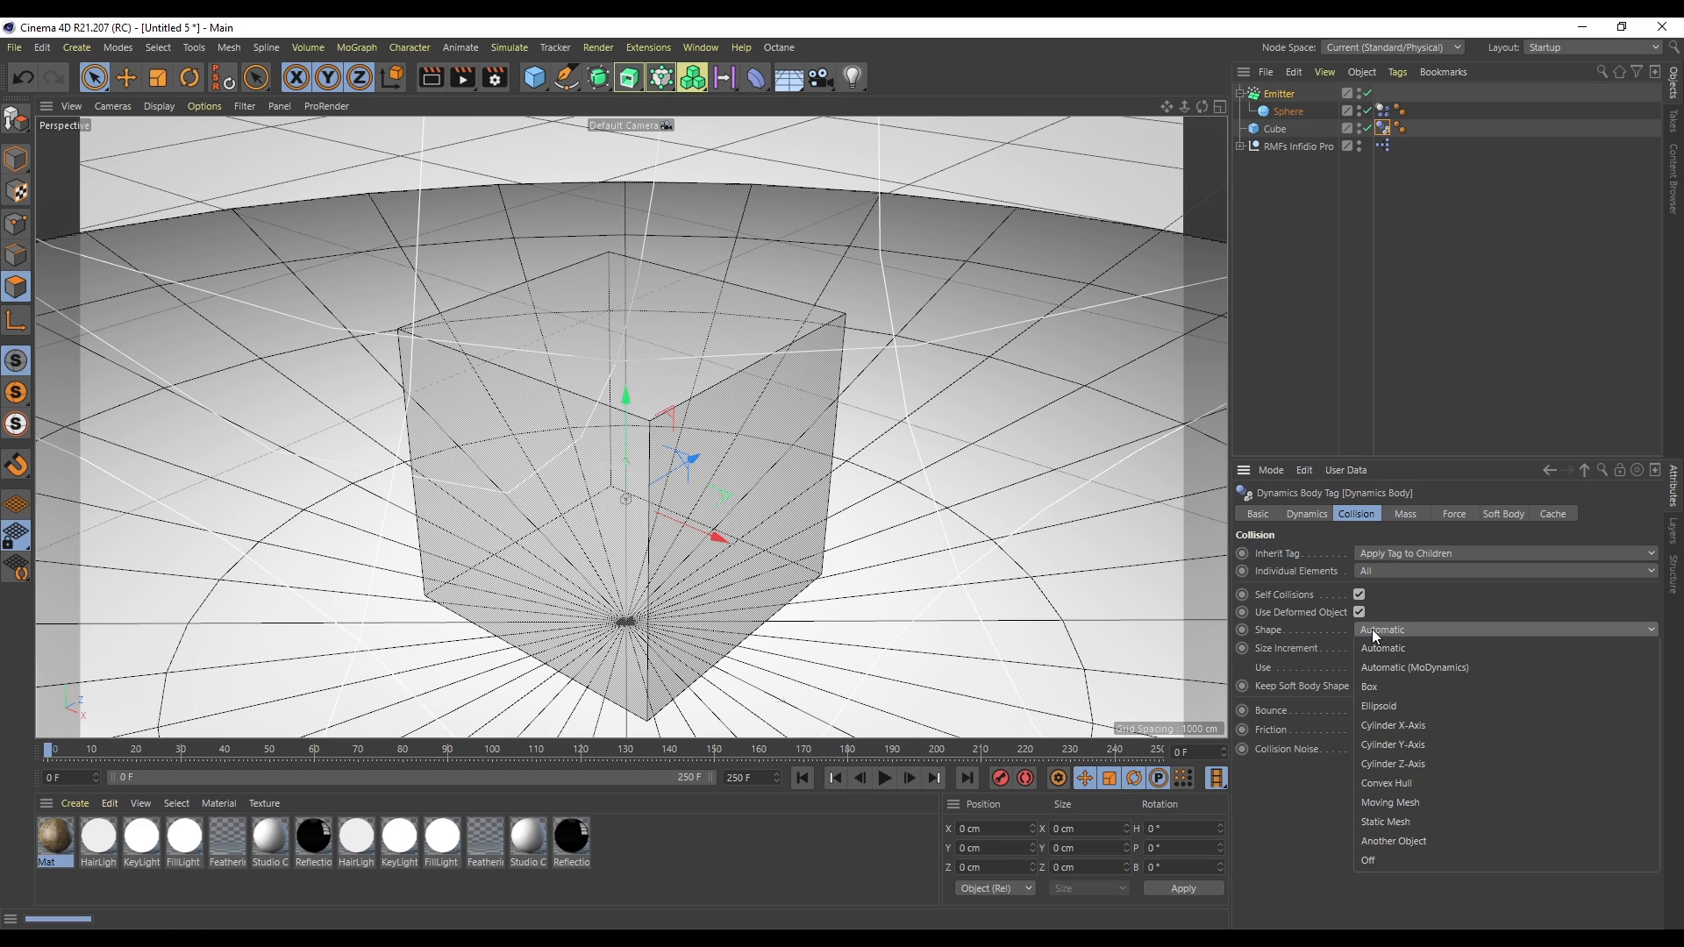
left_click(1392, 823)
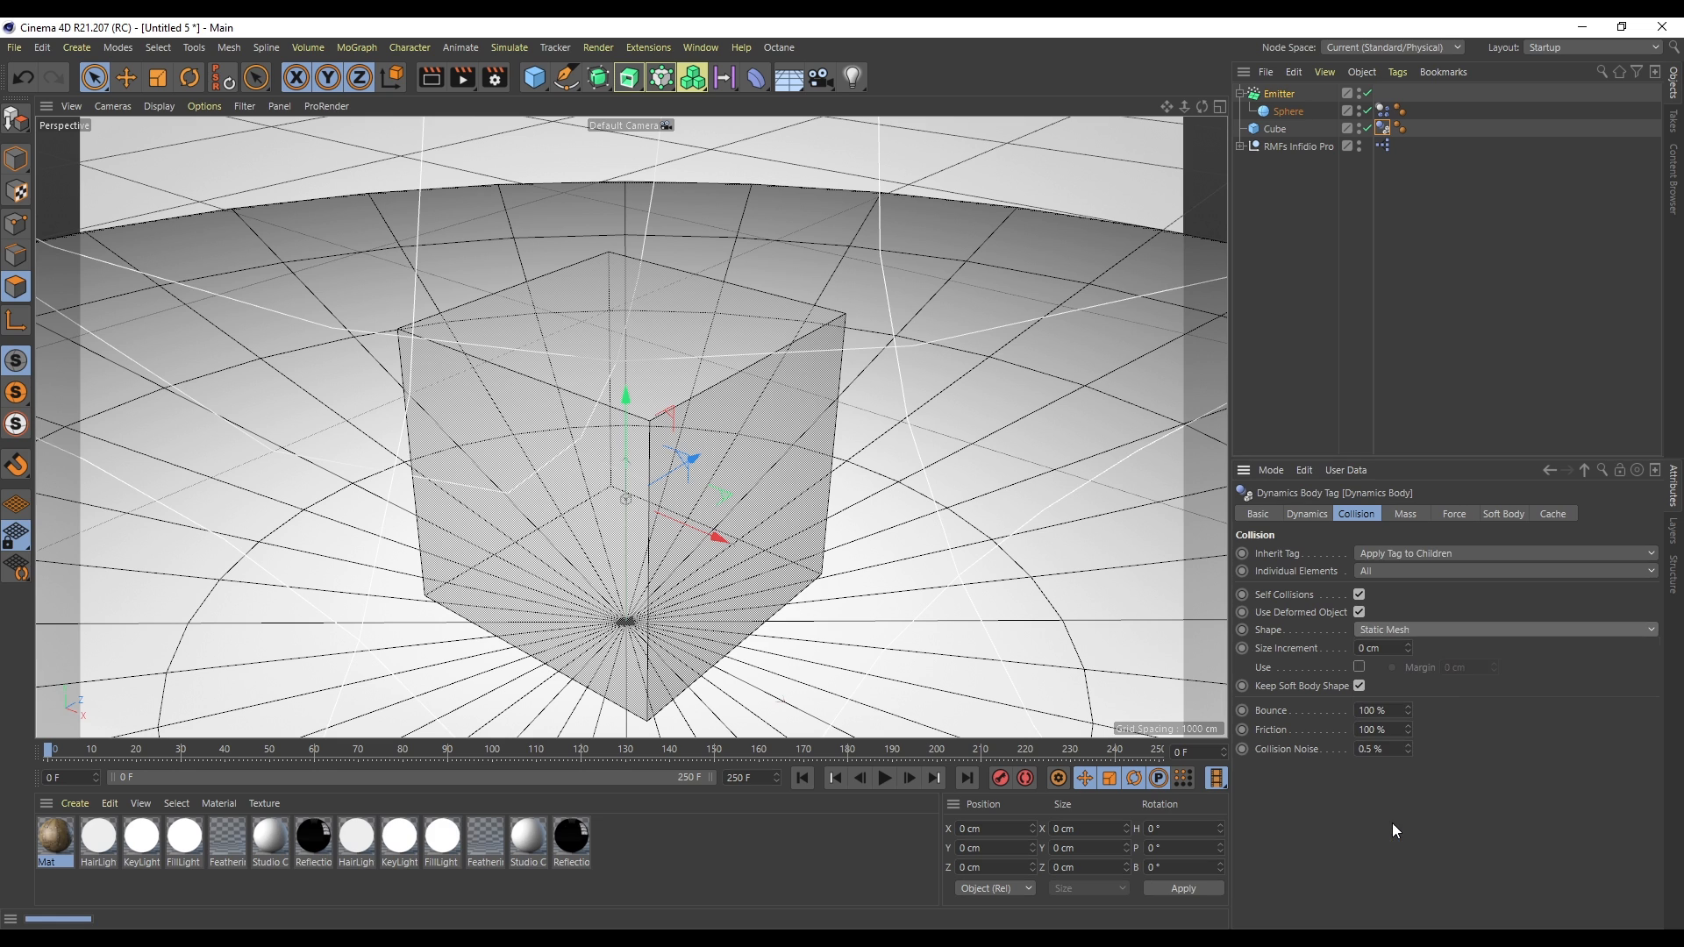
left_click(882, 778)
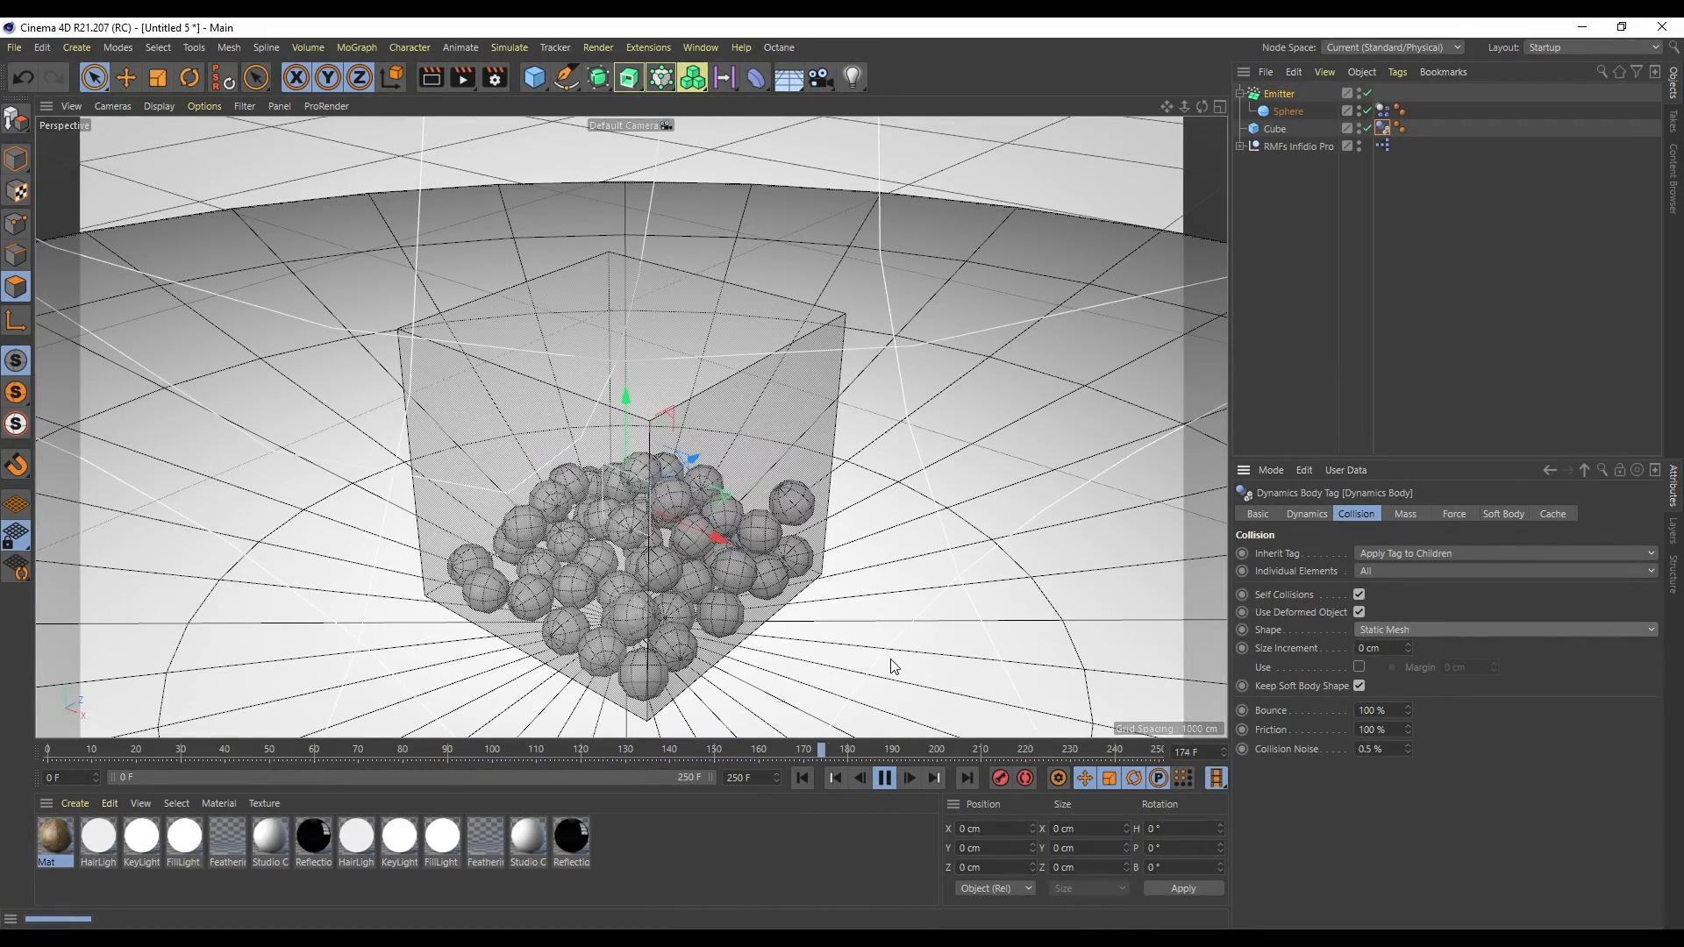
left_click(884, 778)
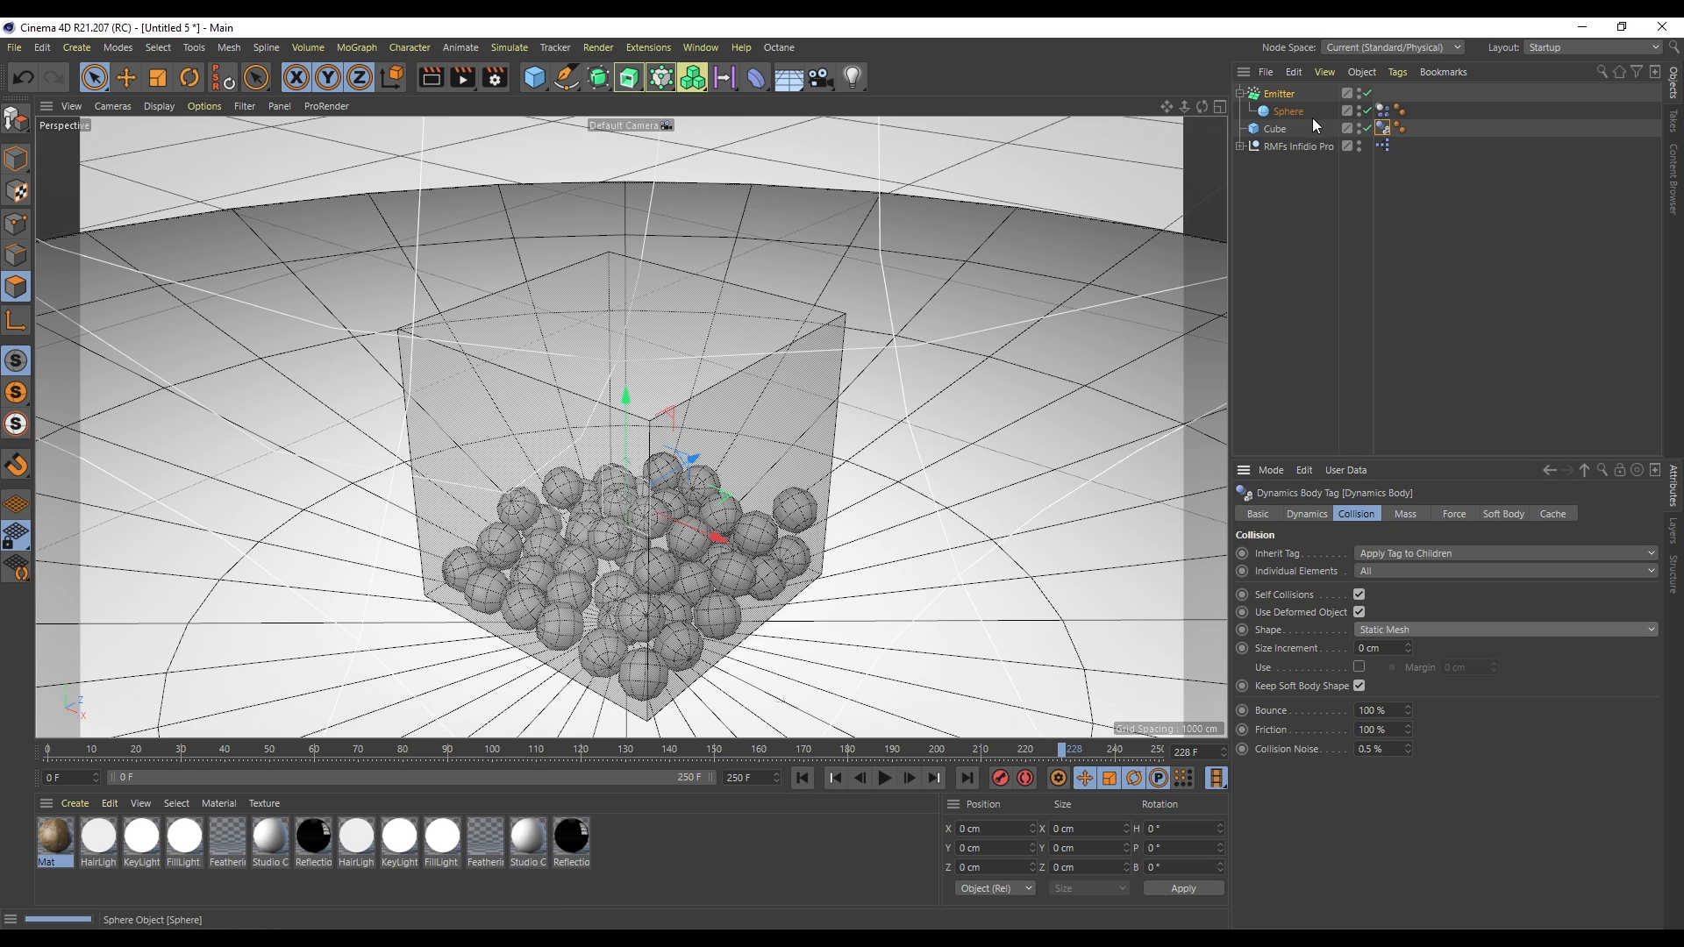
- Set the emitter's birthrates to 100 and stop emission to 50 F, then replay the simulation
left_click(1284, 95)
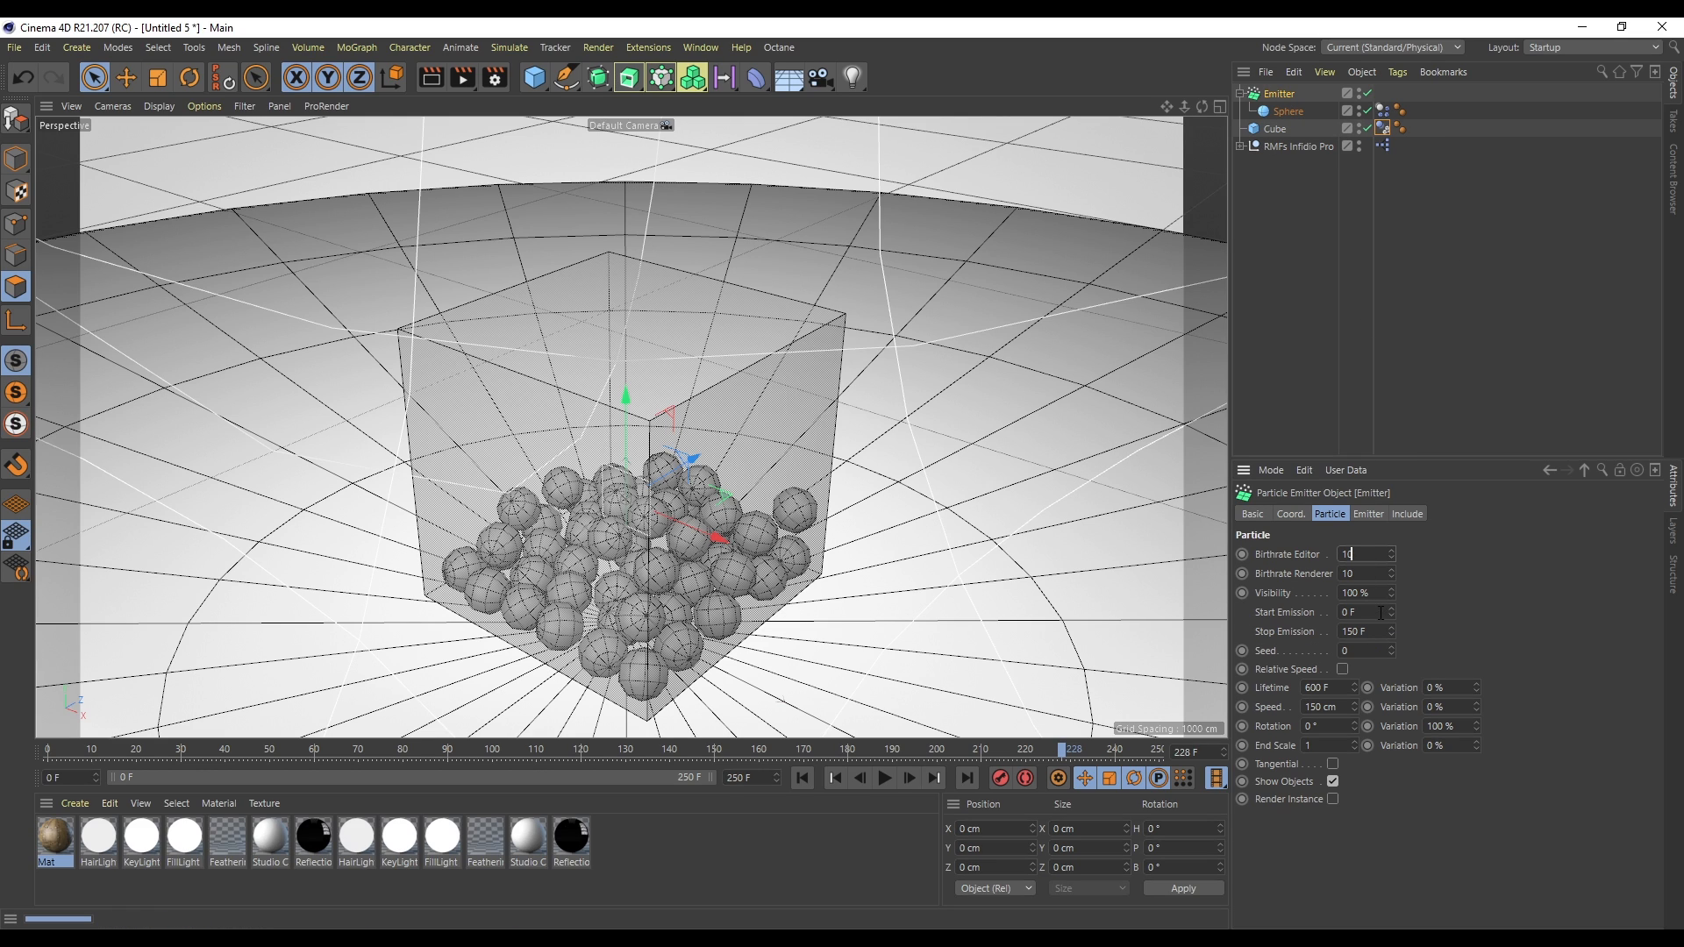
type("50")
key("Return")
left_click(807, 777)
left_click(886, 771)
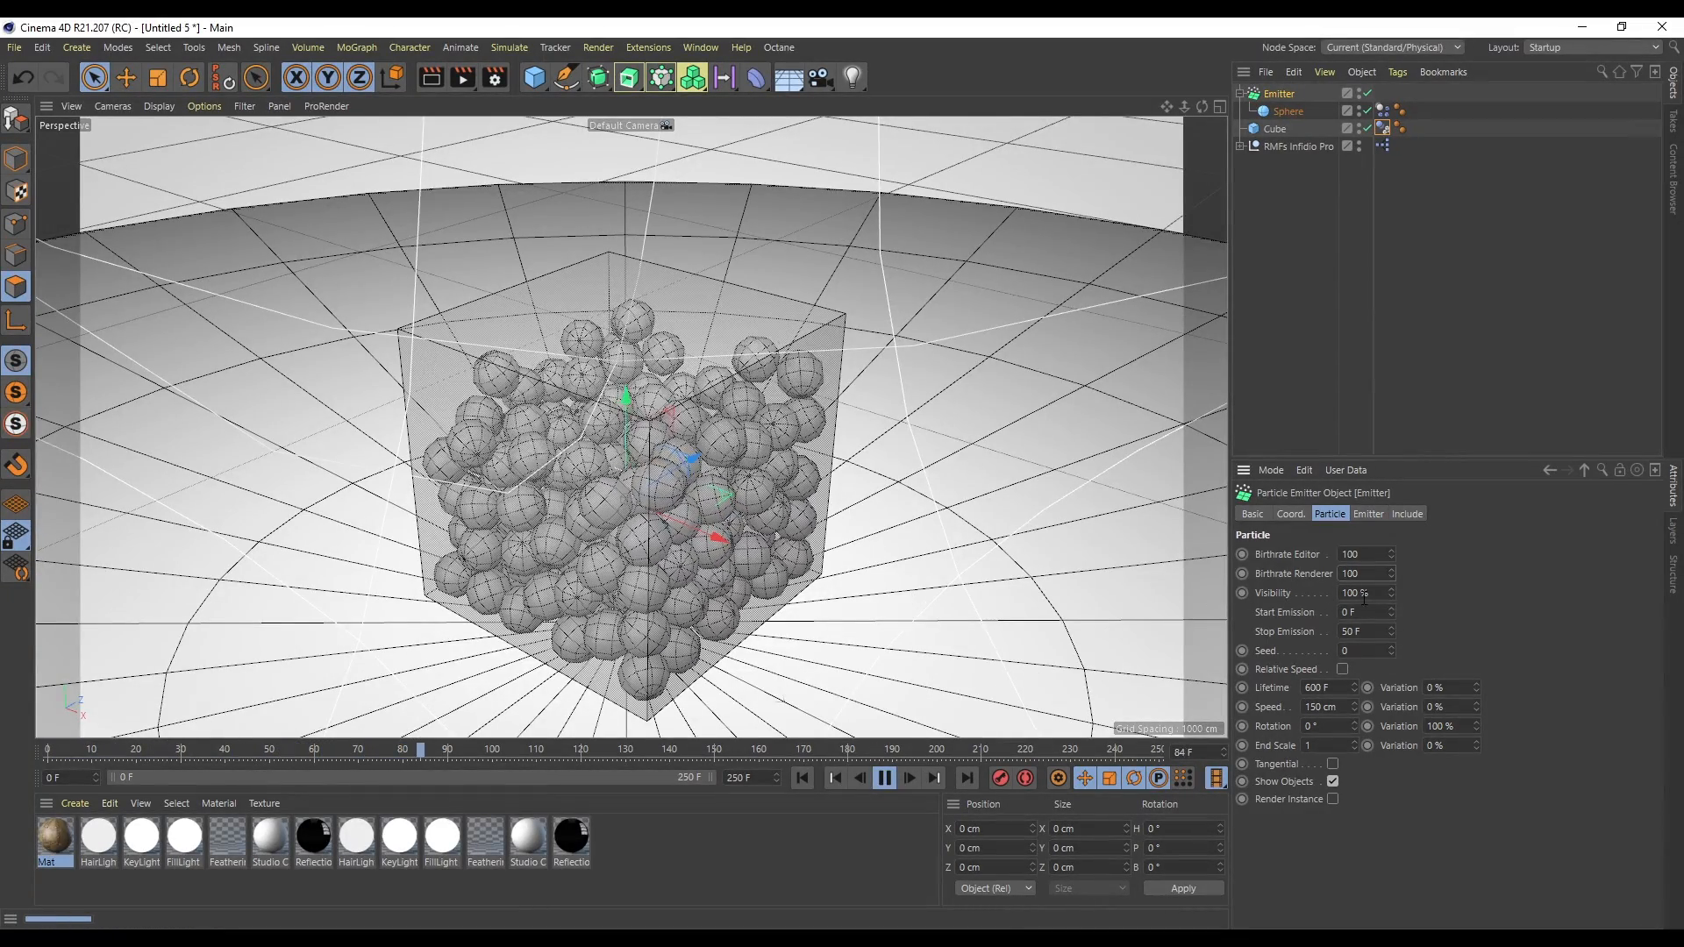
- Set the emitter's stop emission to 100 F and rewind the simulation
left_click_drag(1373, 630, 1208, 629)
type("100")
key("Return")
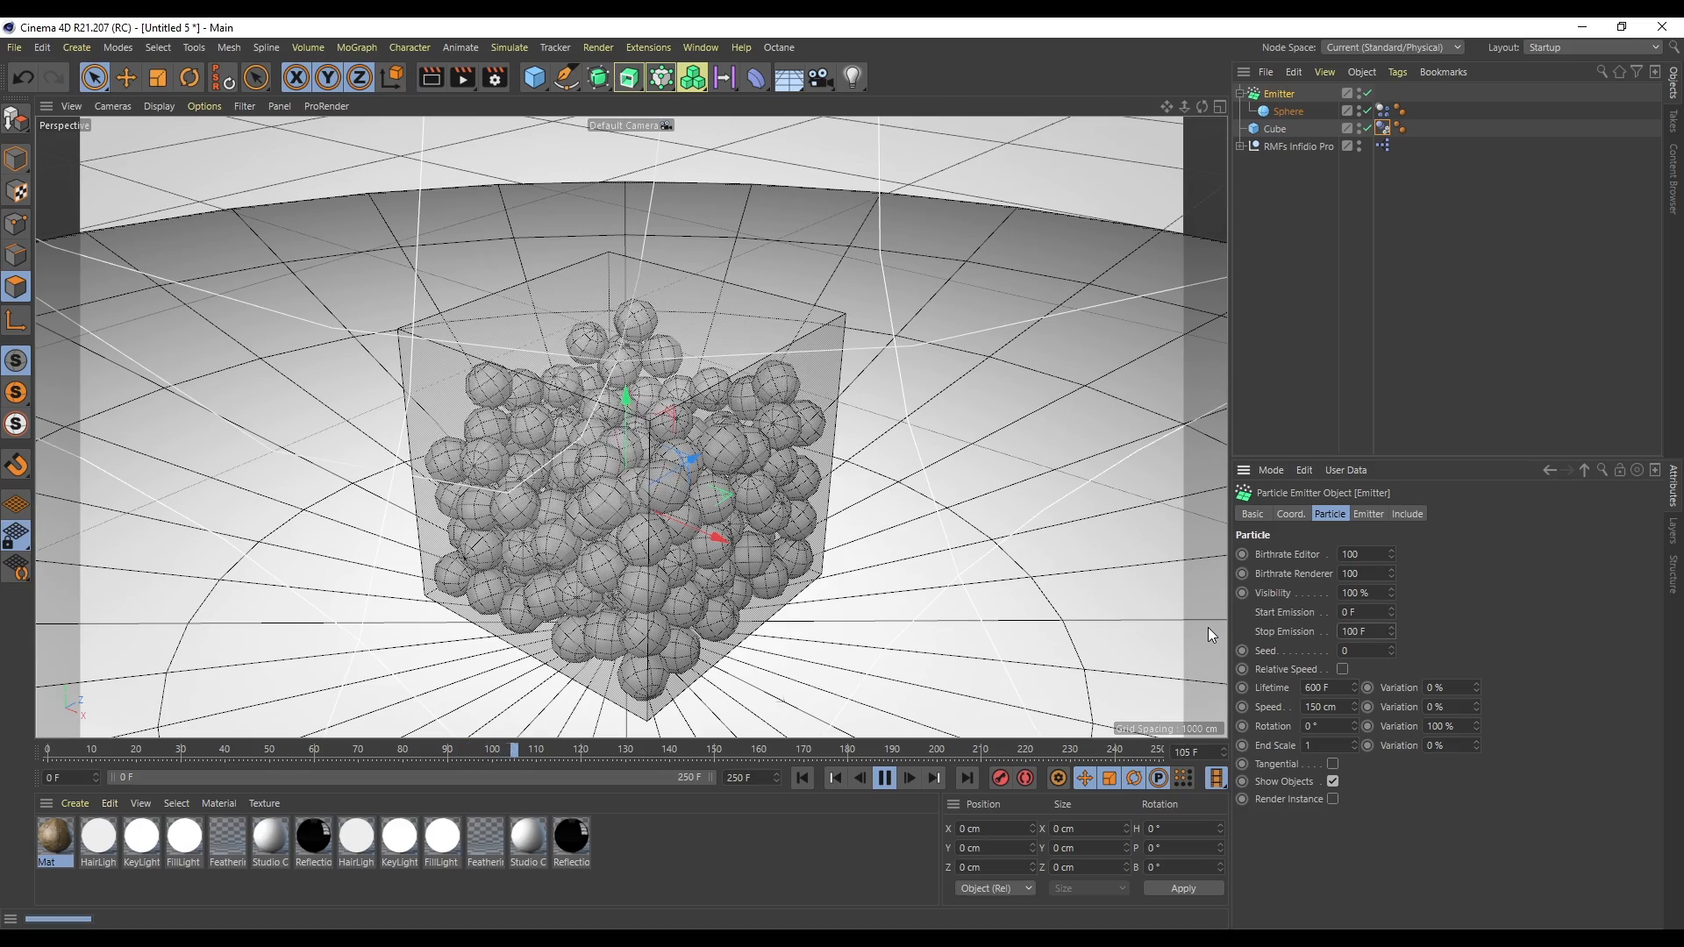
left_click(800, 778)
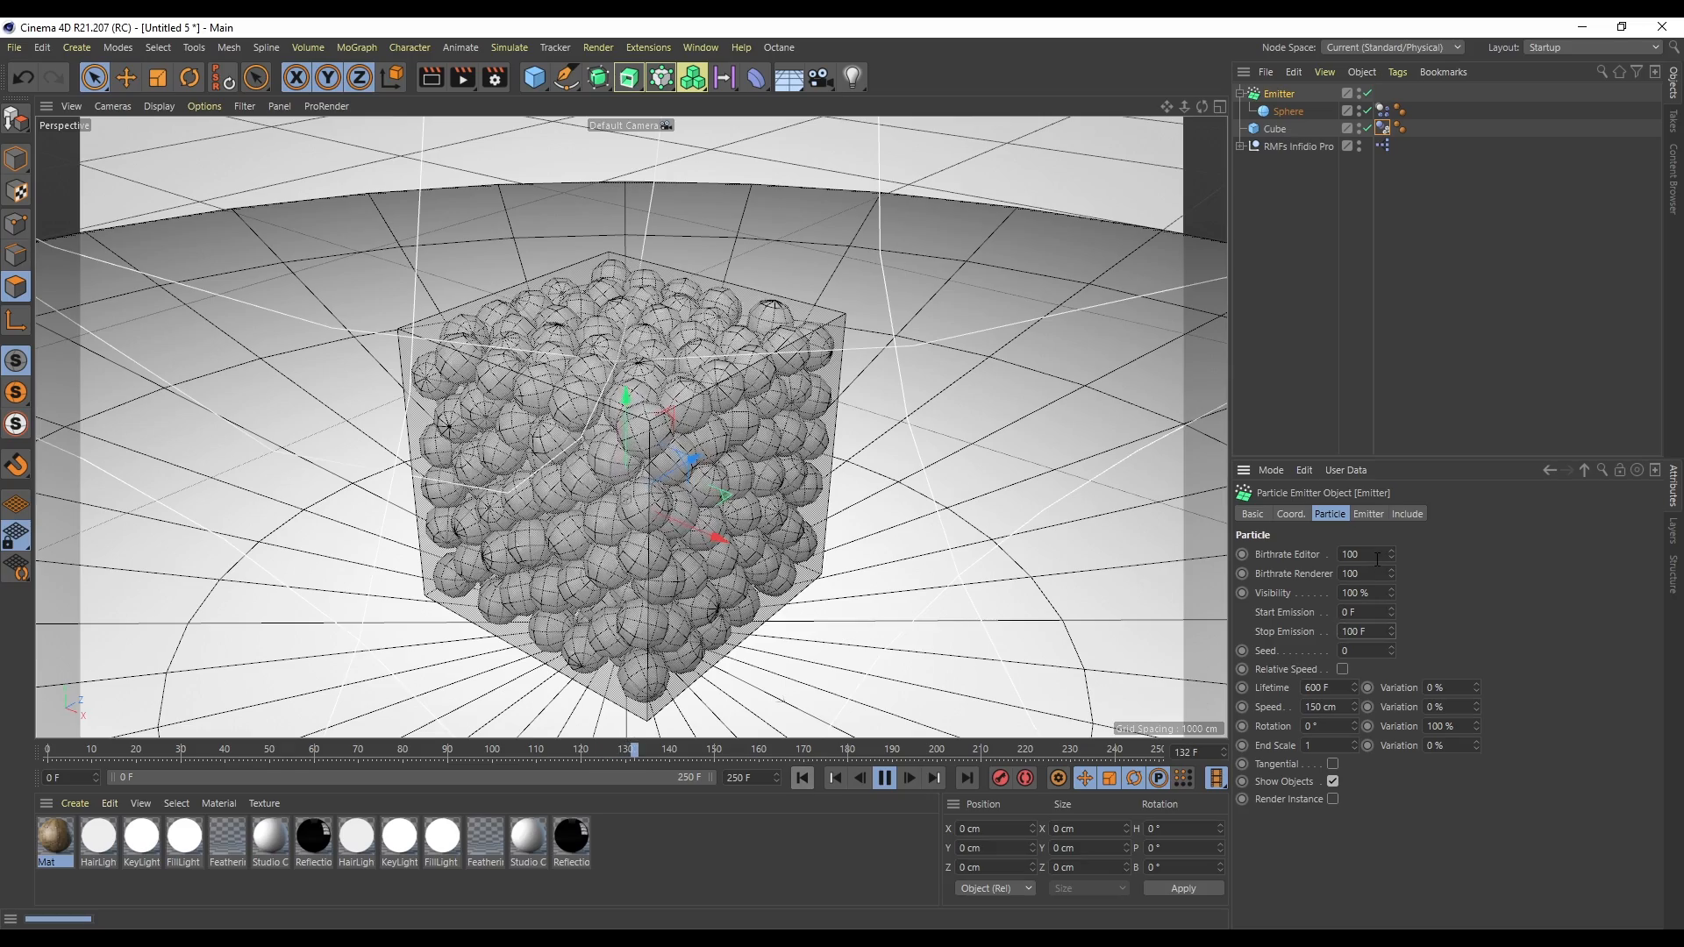
- Set the emitter's editor and renderer birthrates to 80 and replay the simulation
double_click(1357, 556)
type("80")
key("Tab")
type("80")
key("Return")
left_click(802, 778)
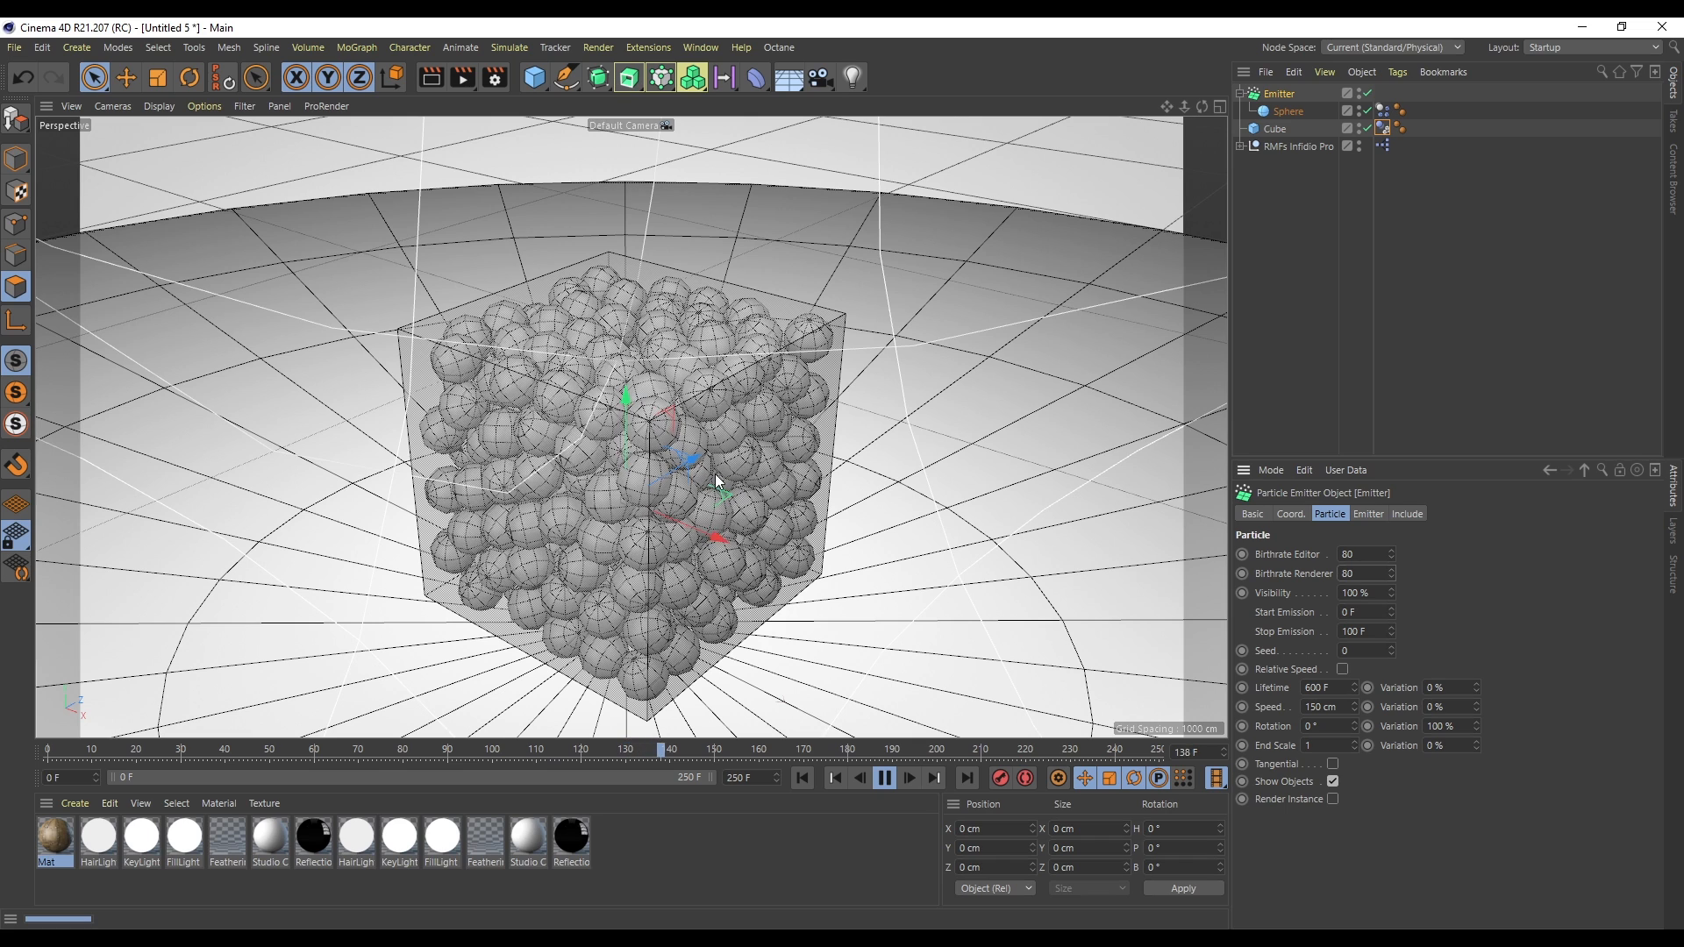
left_click(884, 779)
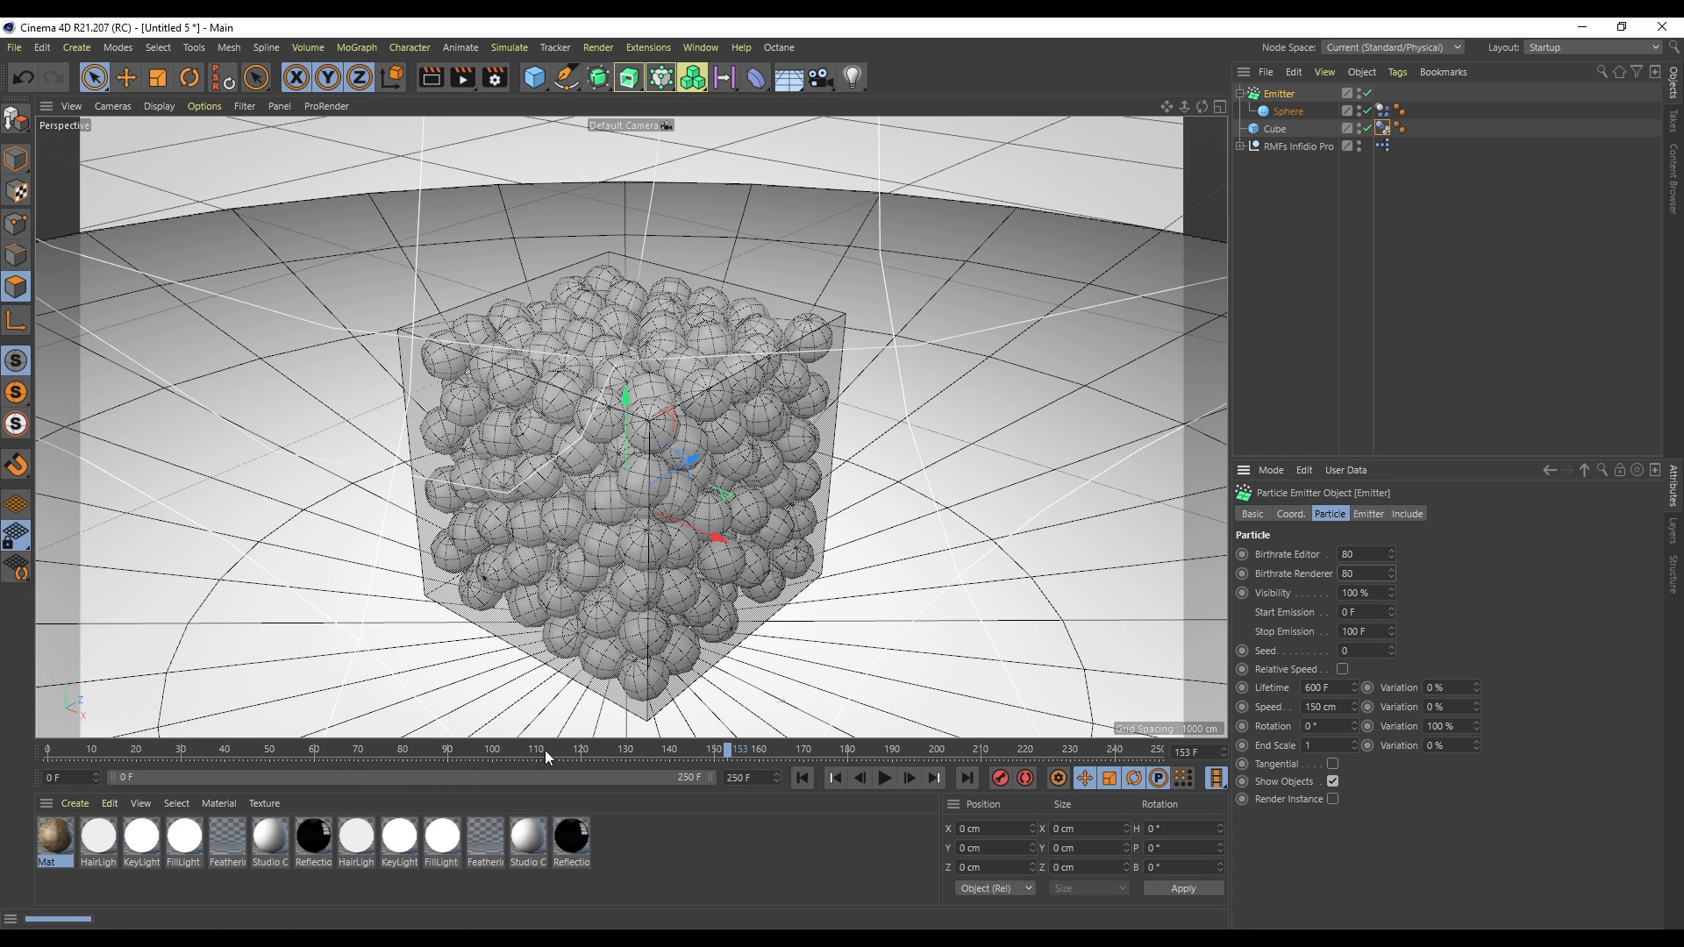
- Scrub the timeline around frame 100 to check how the spheres fill the cube
left_click(501, 749)
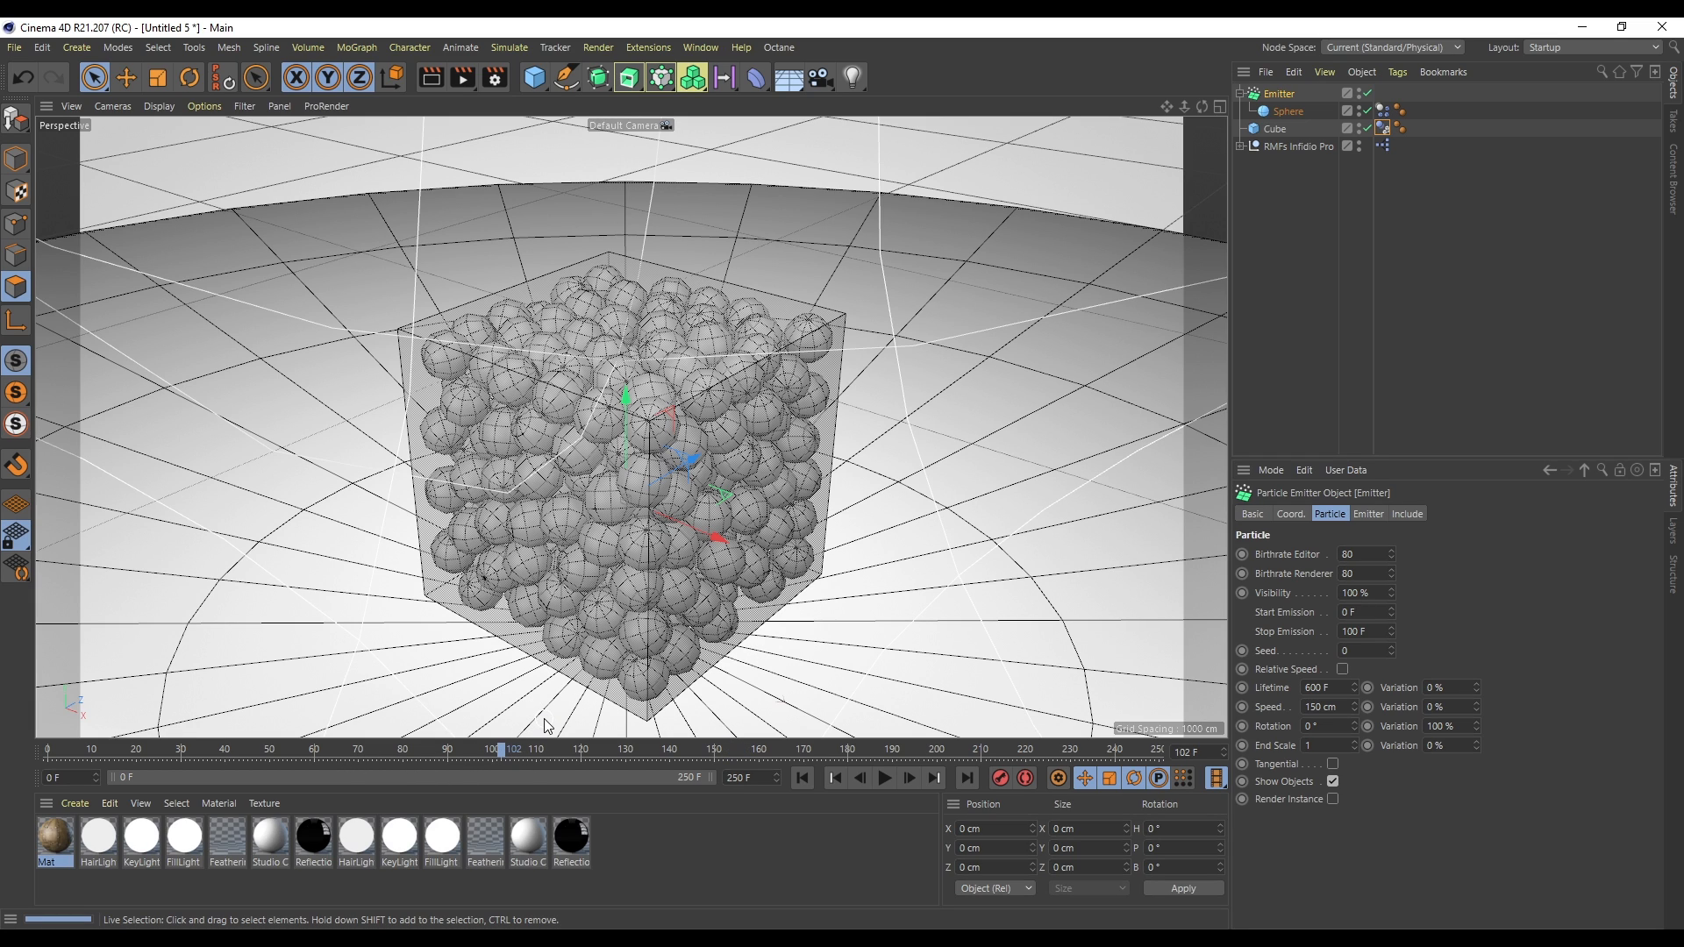
left_click(803, 777)
left_click(506, 748)
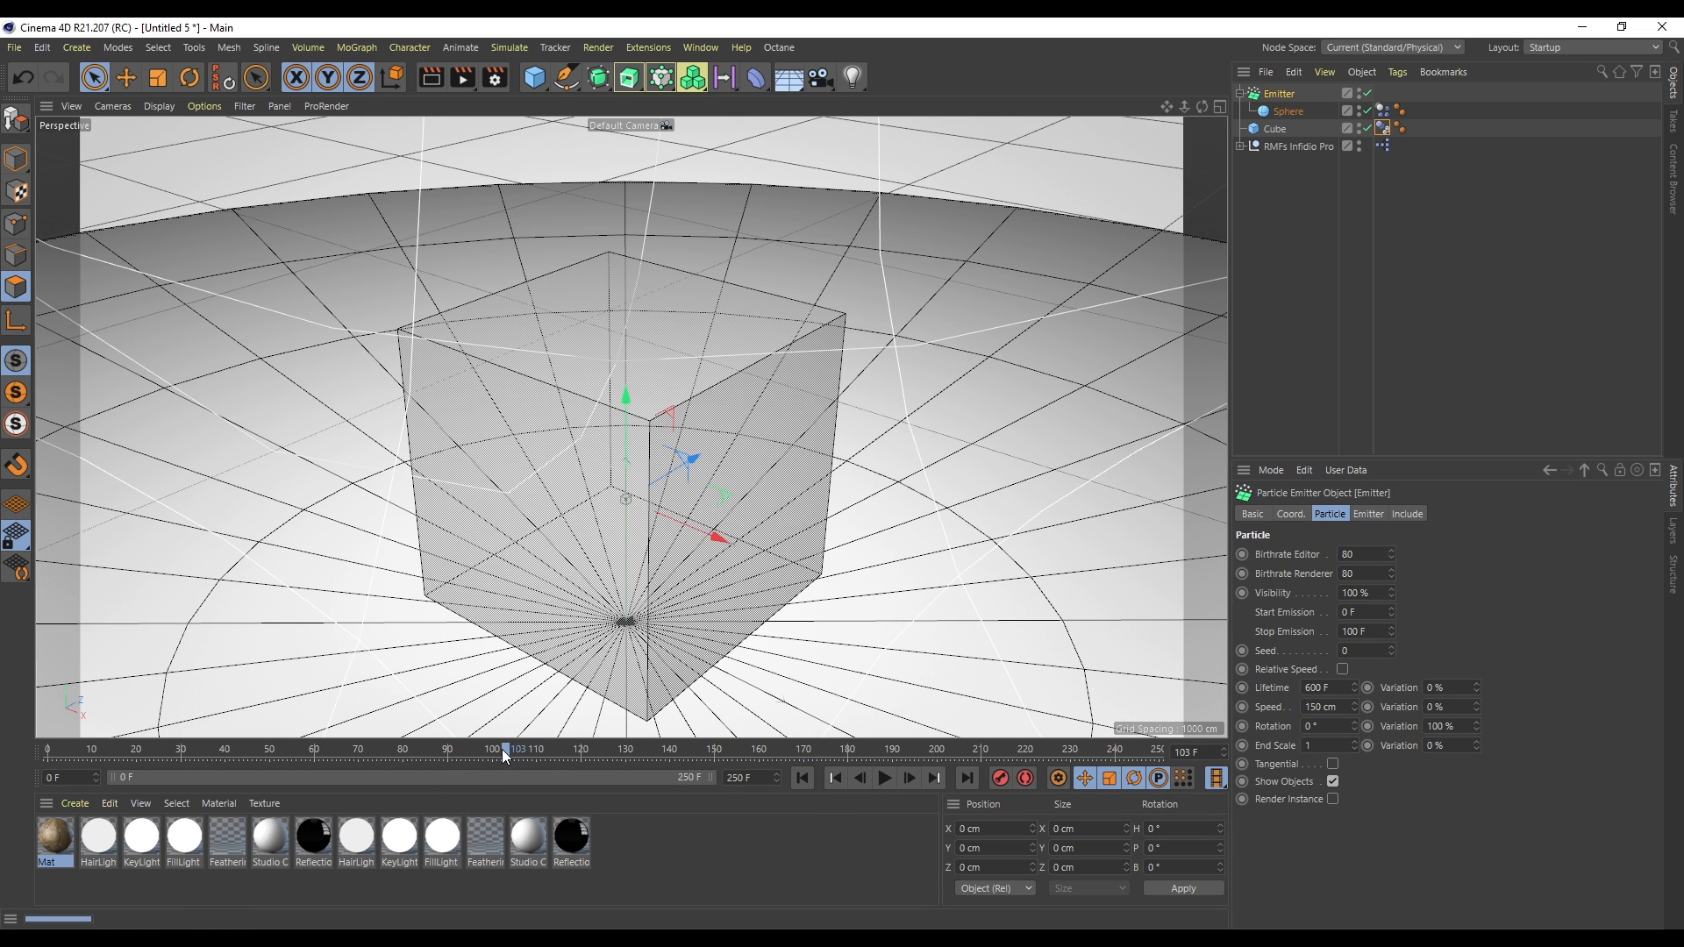
left_click(363, 750)
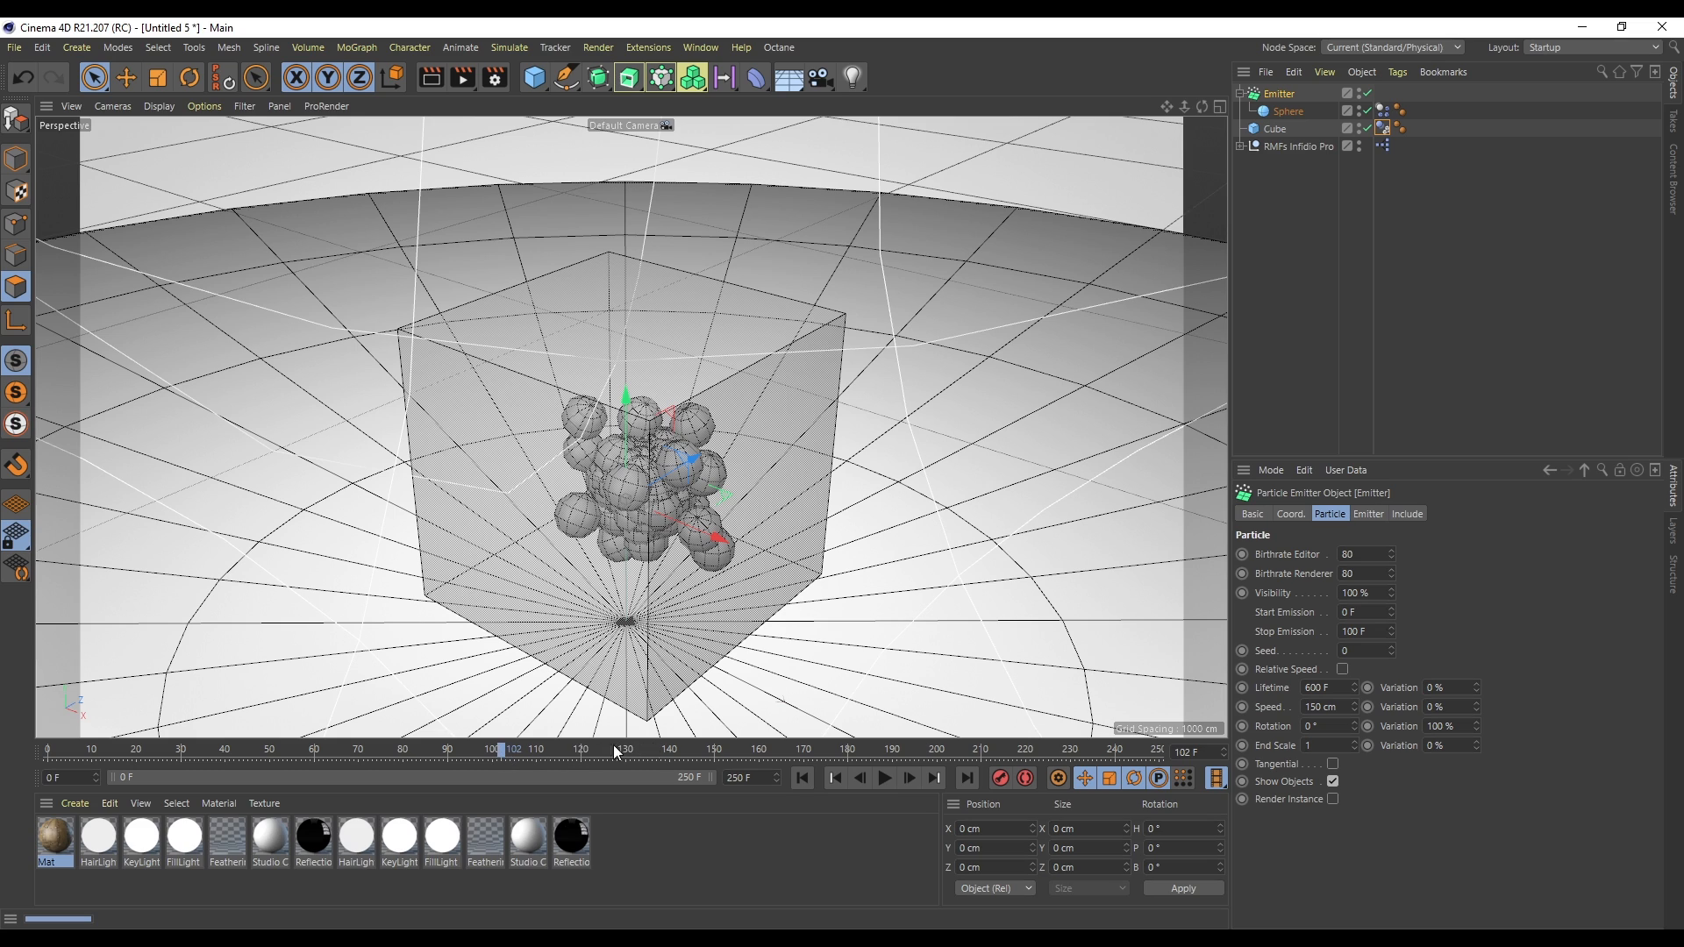
- Enter 100 in the render settings' output frame range and close the dialog
left_click(496, 78)
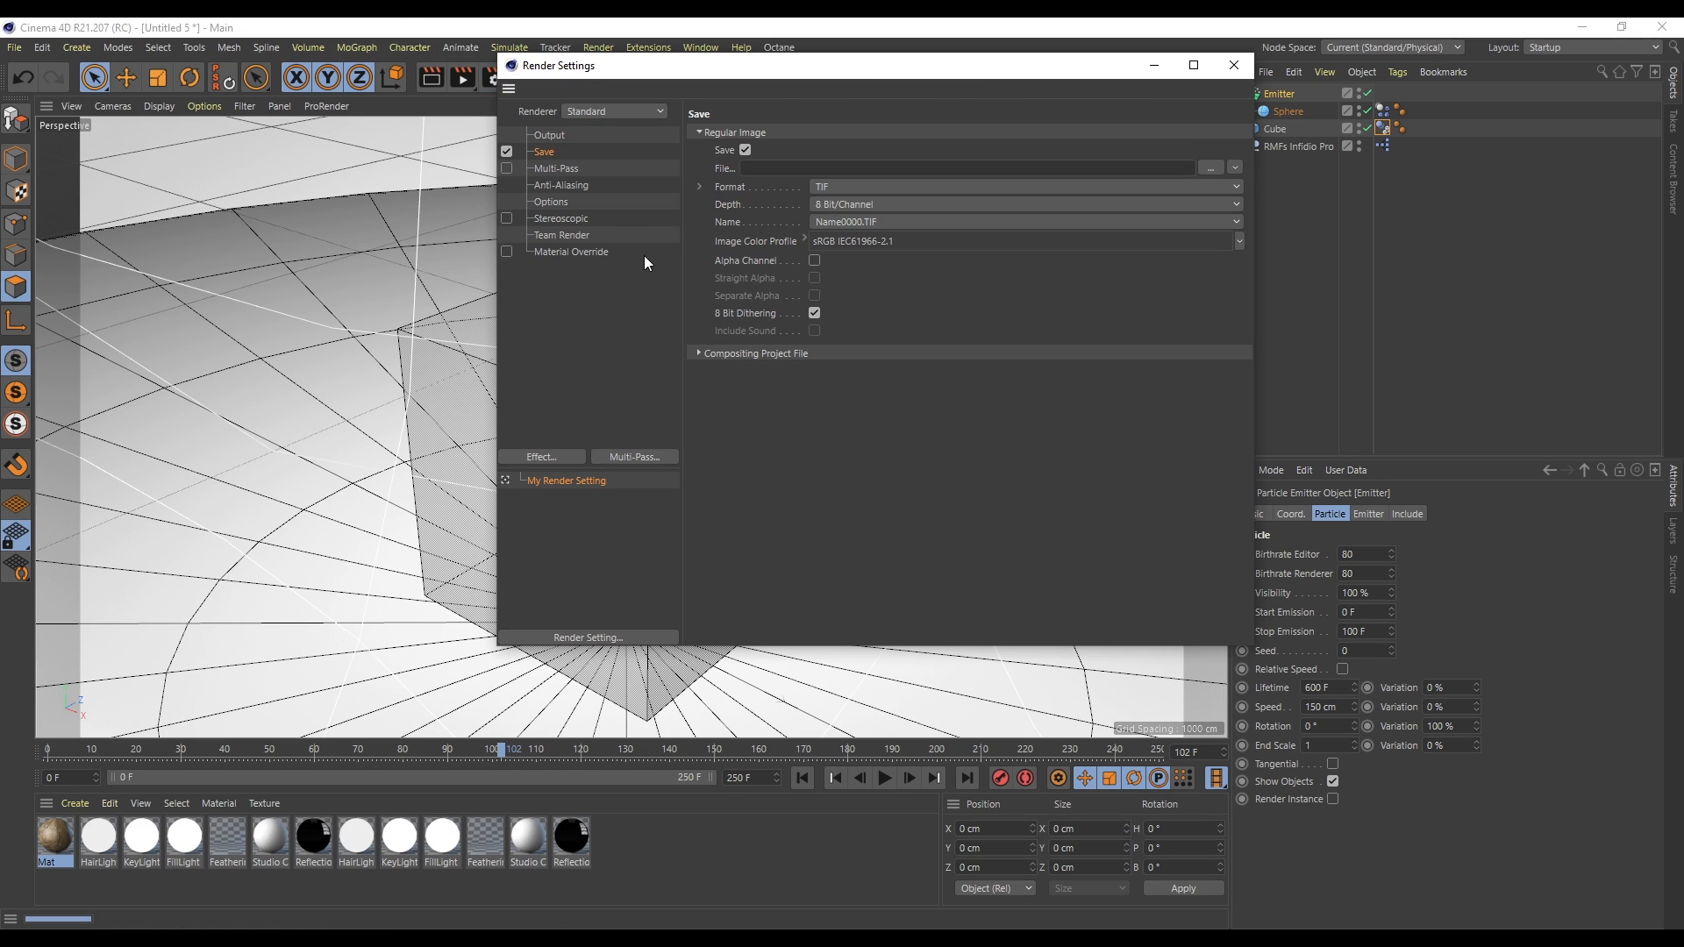
left_click(550, 136)
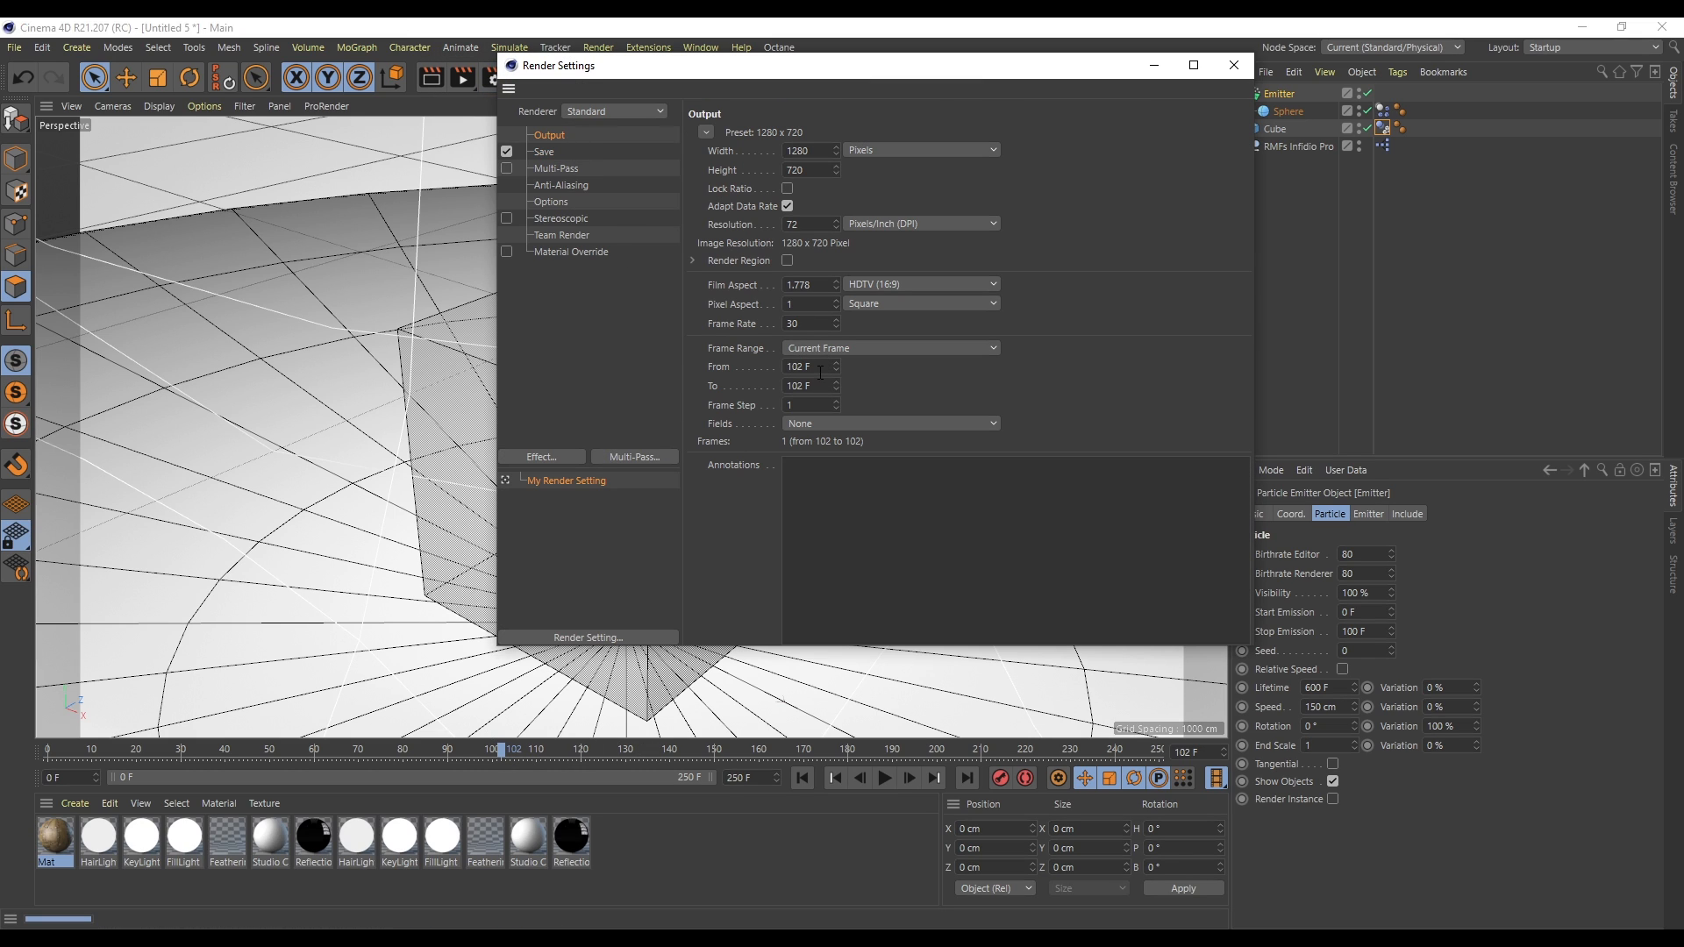
type("100")
key("Return")
left_click(1234, 65)
- Play the simulation of spheres filling the cube and pause it
key("F8")
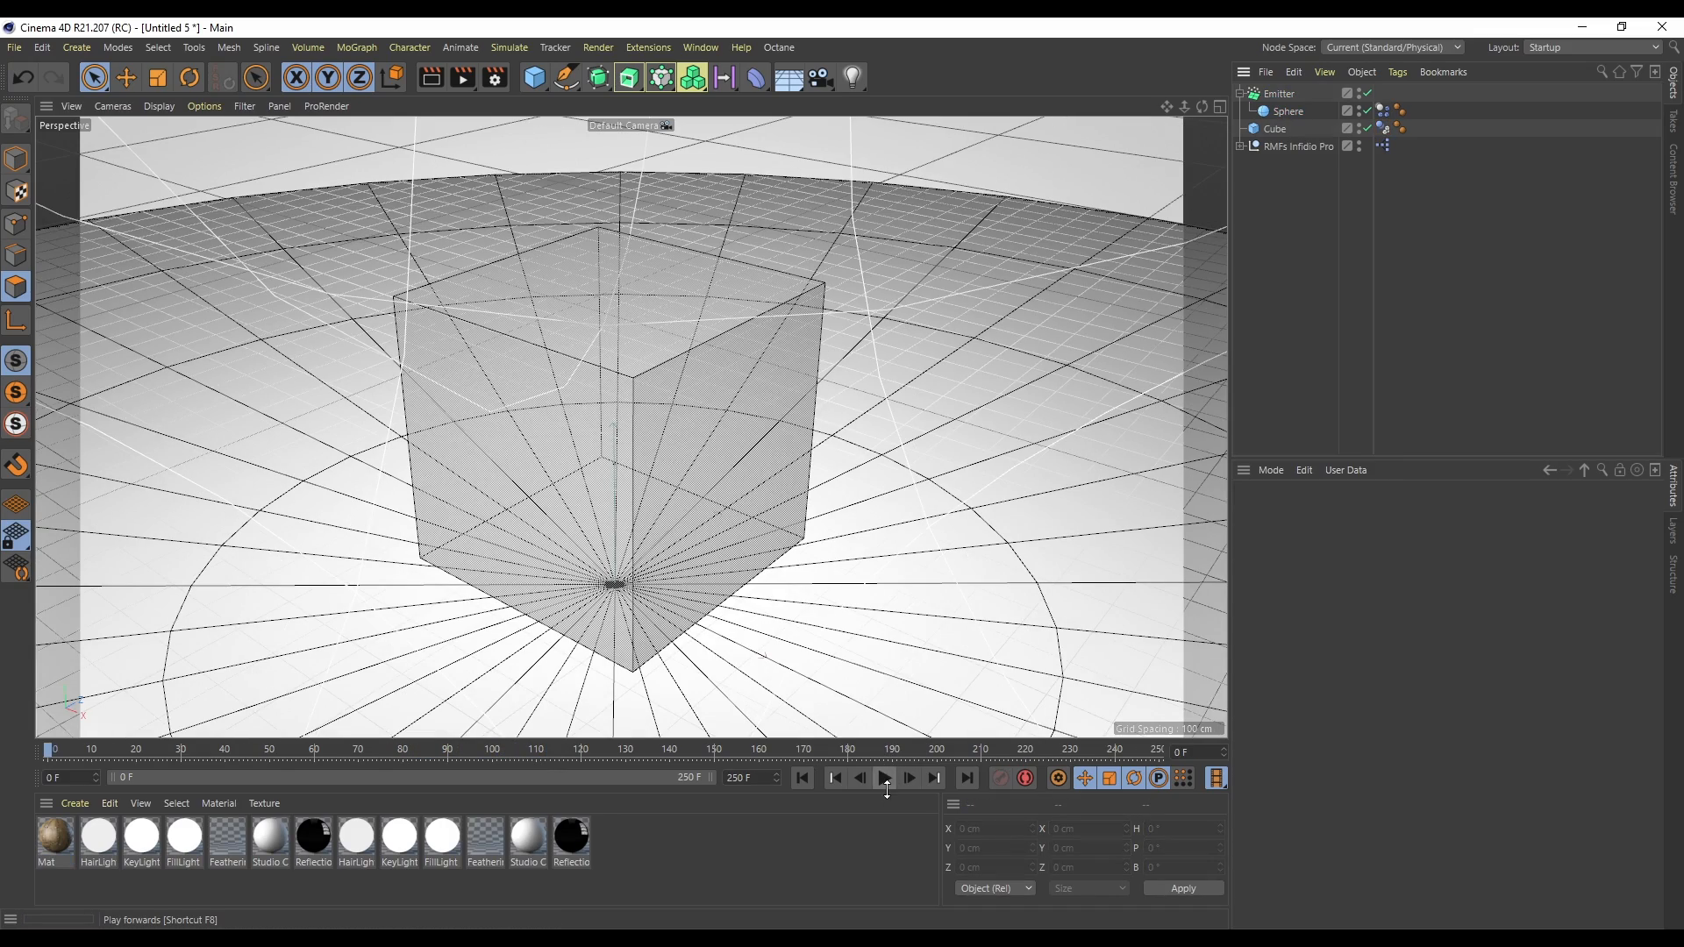
left_click(884, 776)
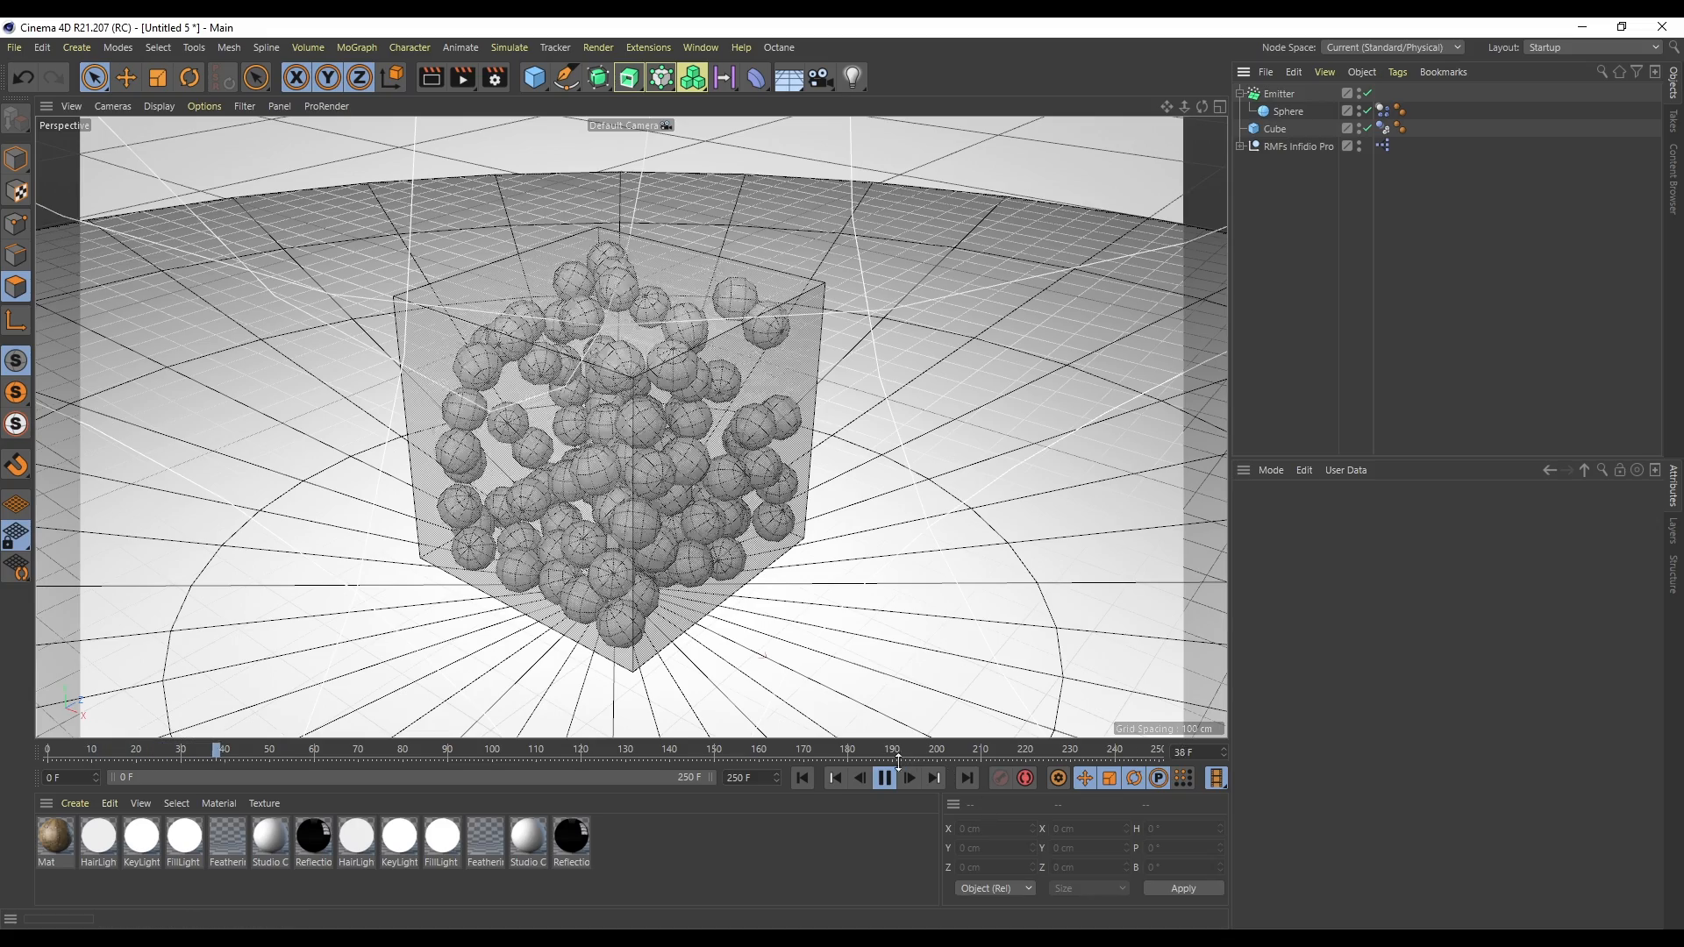
left_click(884, 777)
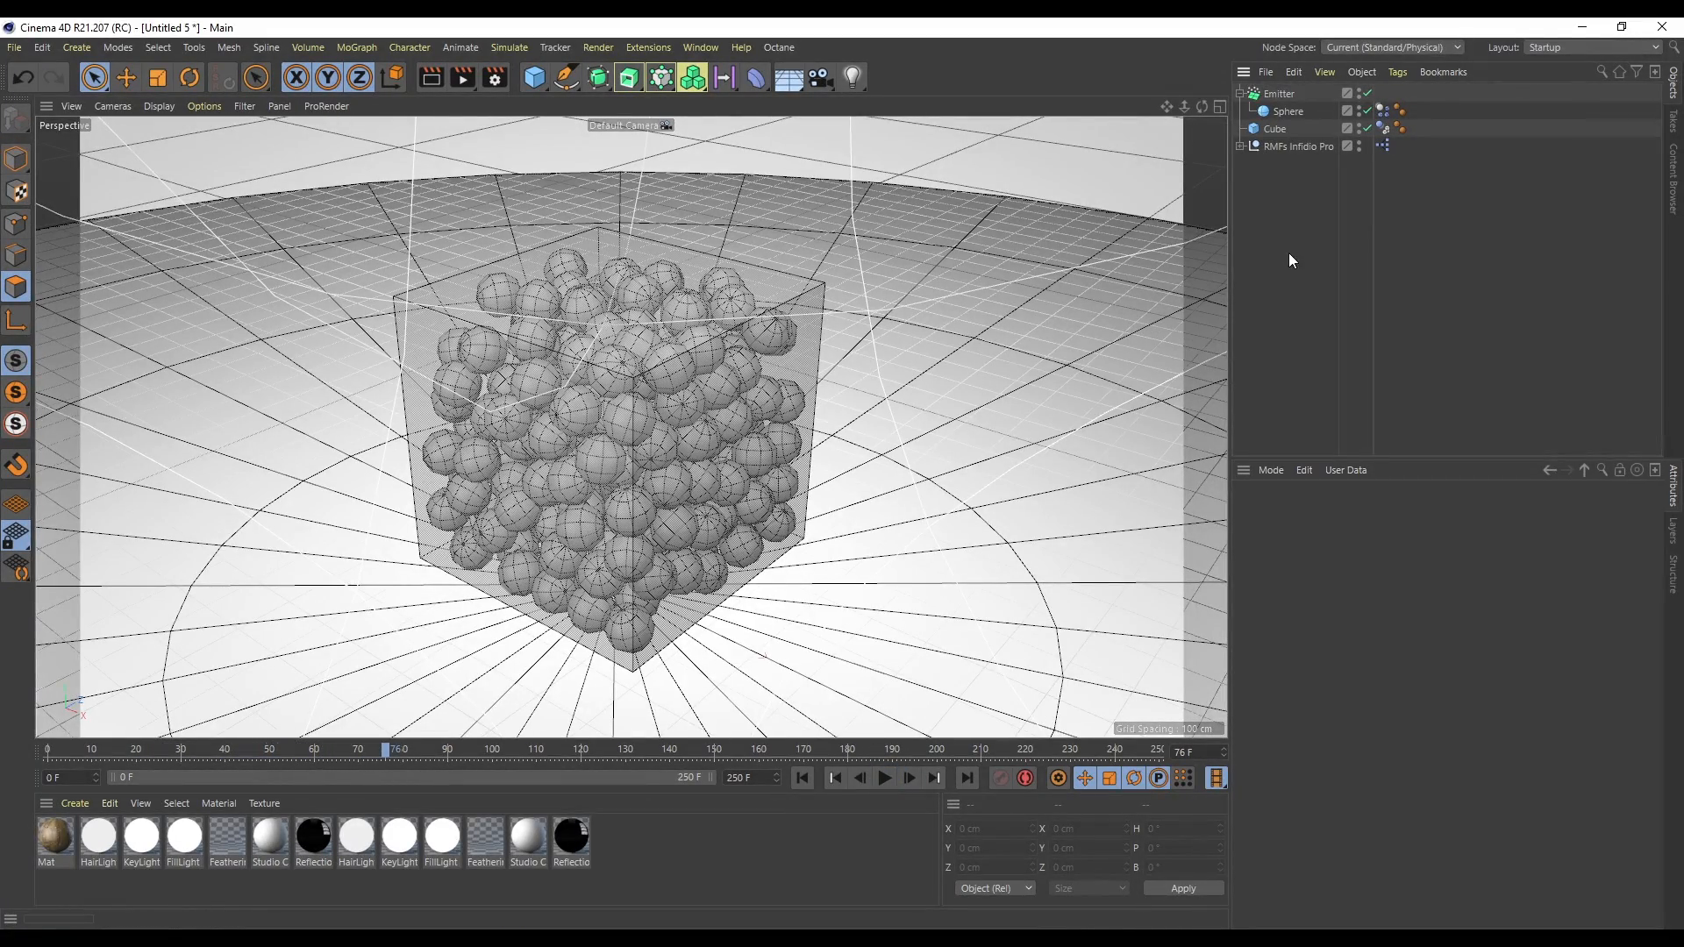
- Fracture the cube by placing it under a new Voronoi Fracture object
left_click(1274, 130)
left_click(357, 45)
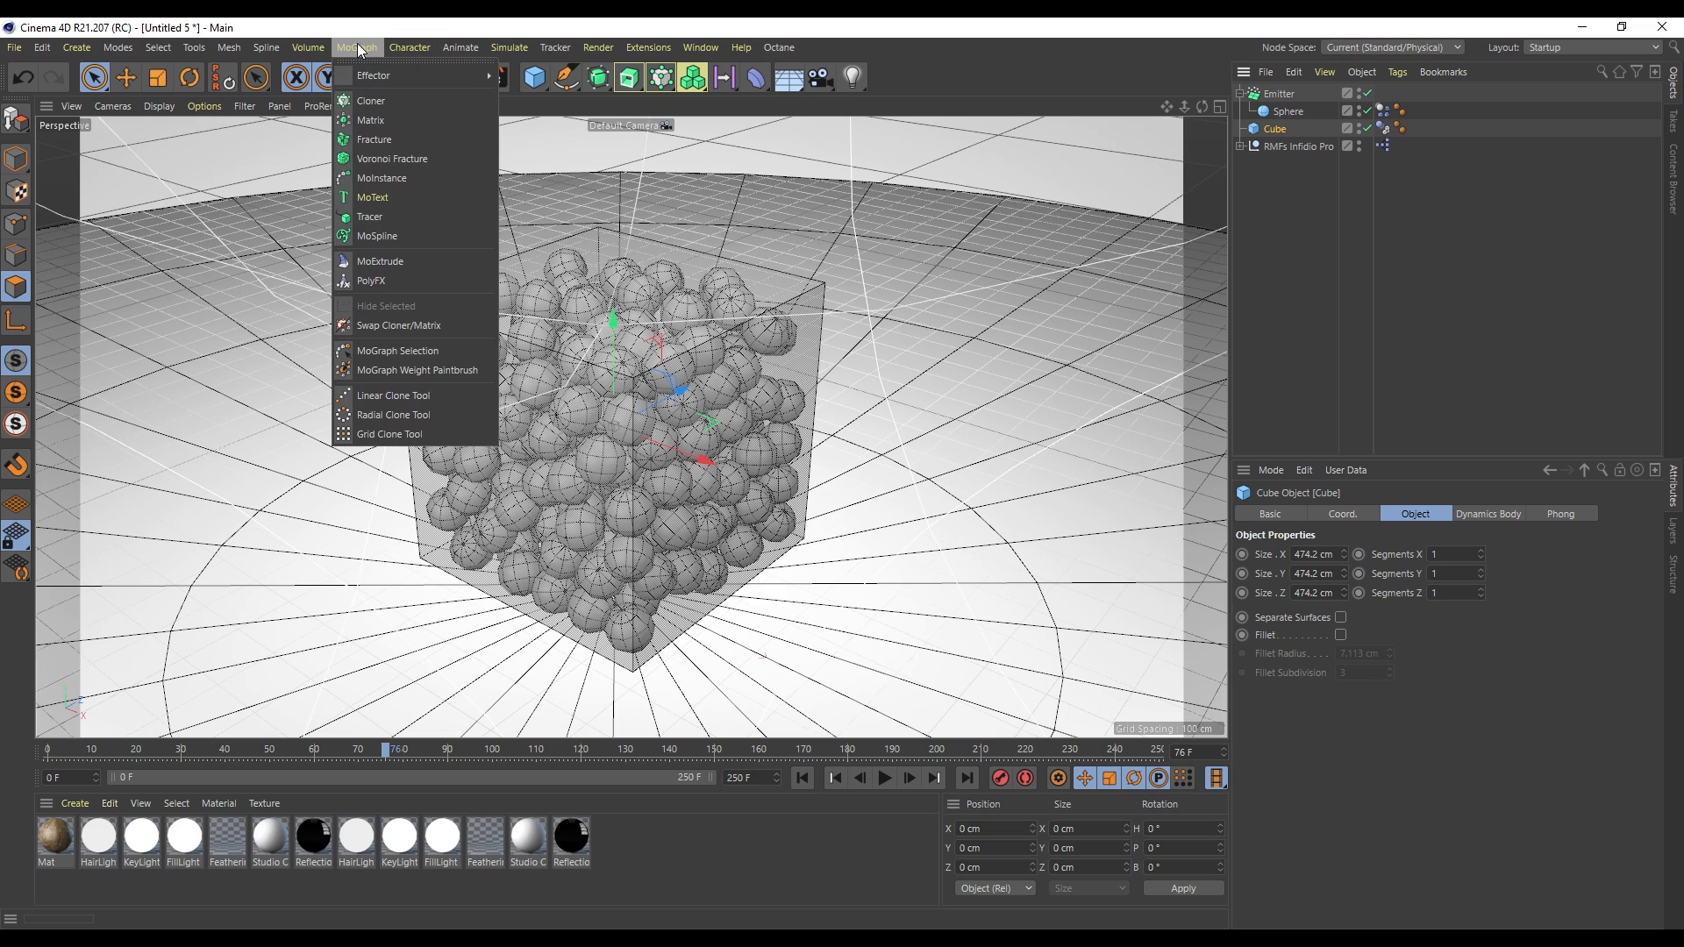
left_click(1299, 129)
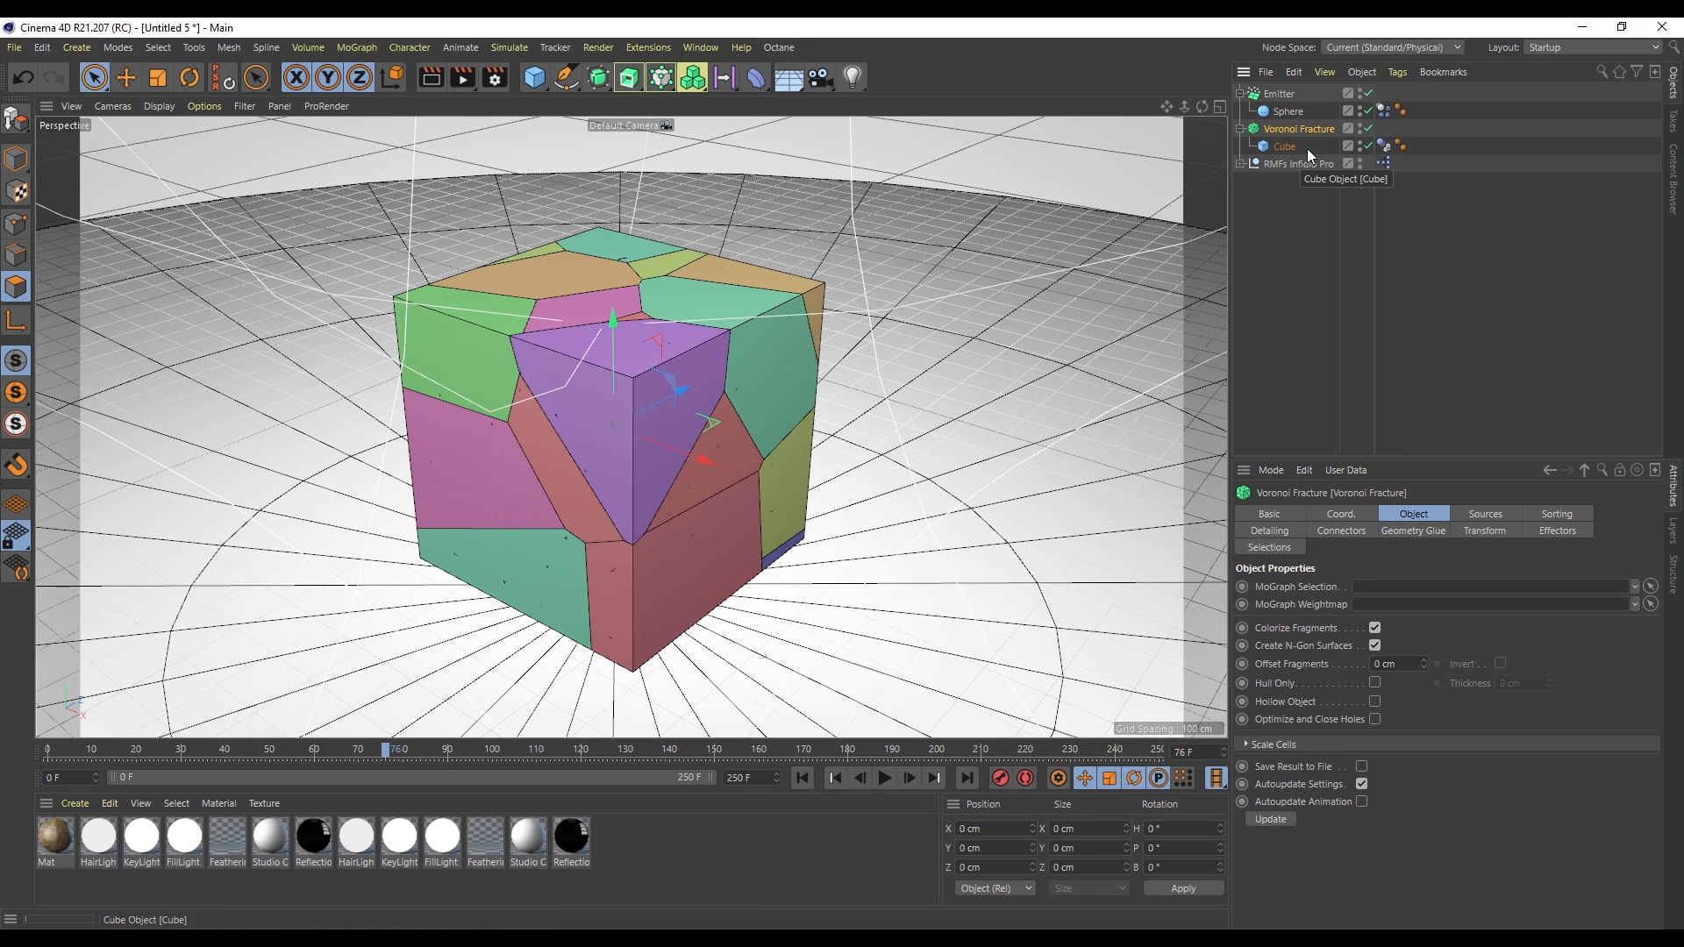
- Give the Voronoi Fracture a Rigid Body tag with Moving Mesh collision shape and play the simulation
left_click_drag(1389, 134, 1386, 128)
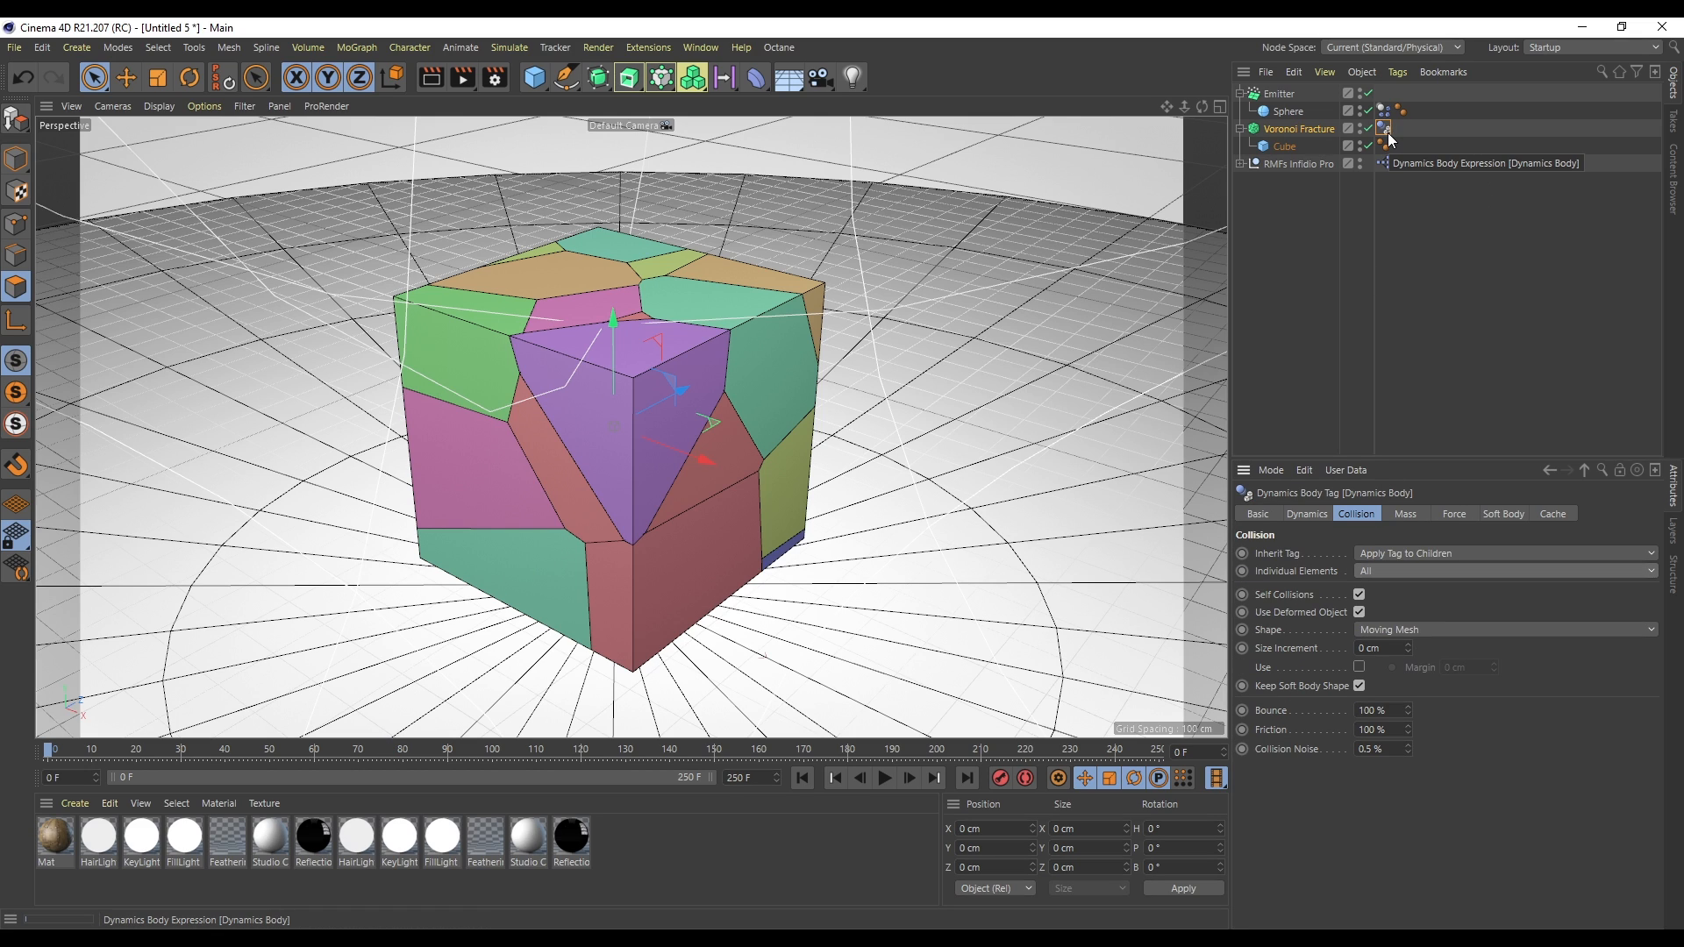
right_click(1298, 123)
mouse_move(1407, 333)
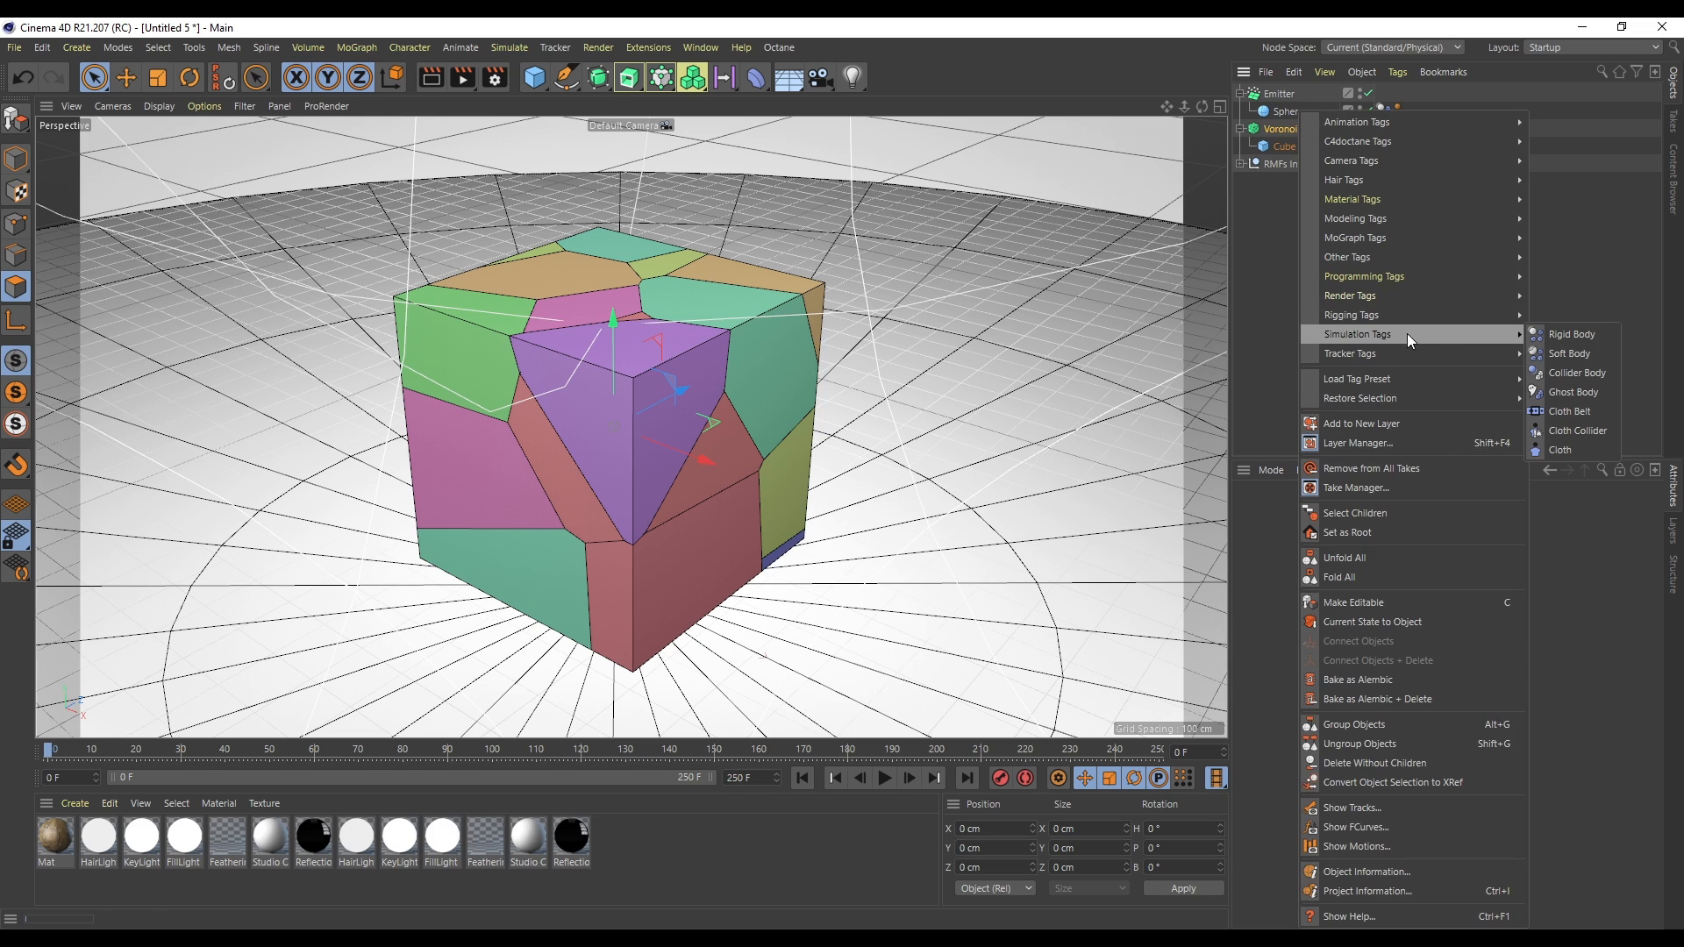
left_click(1577, 334)
left_click(1419, 629)
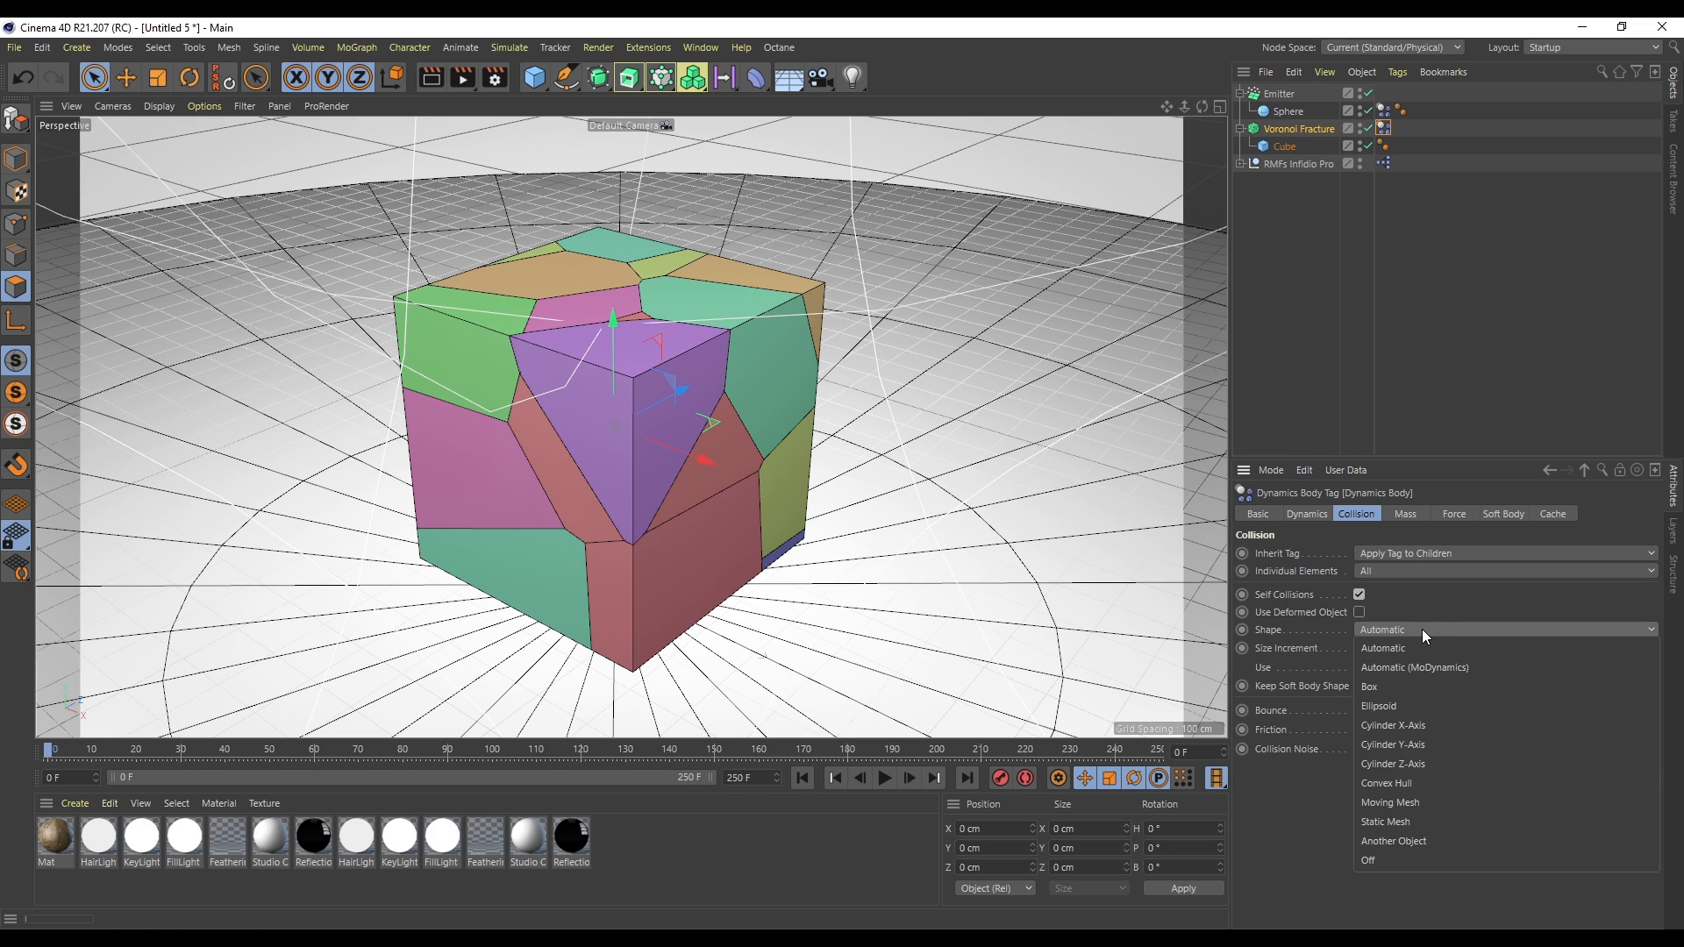
left_click(1413, 799)
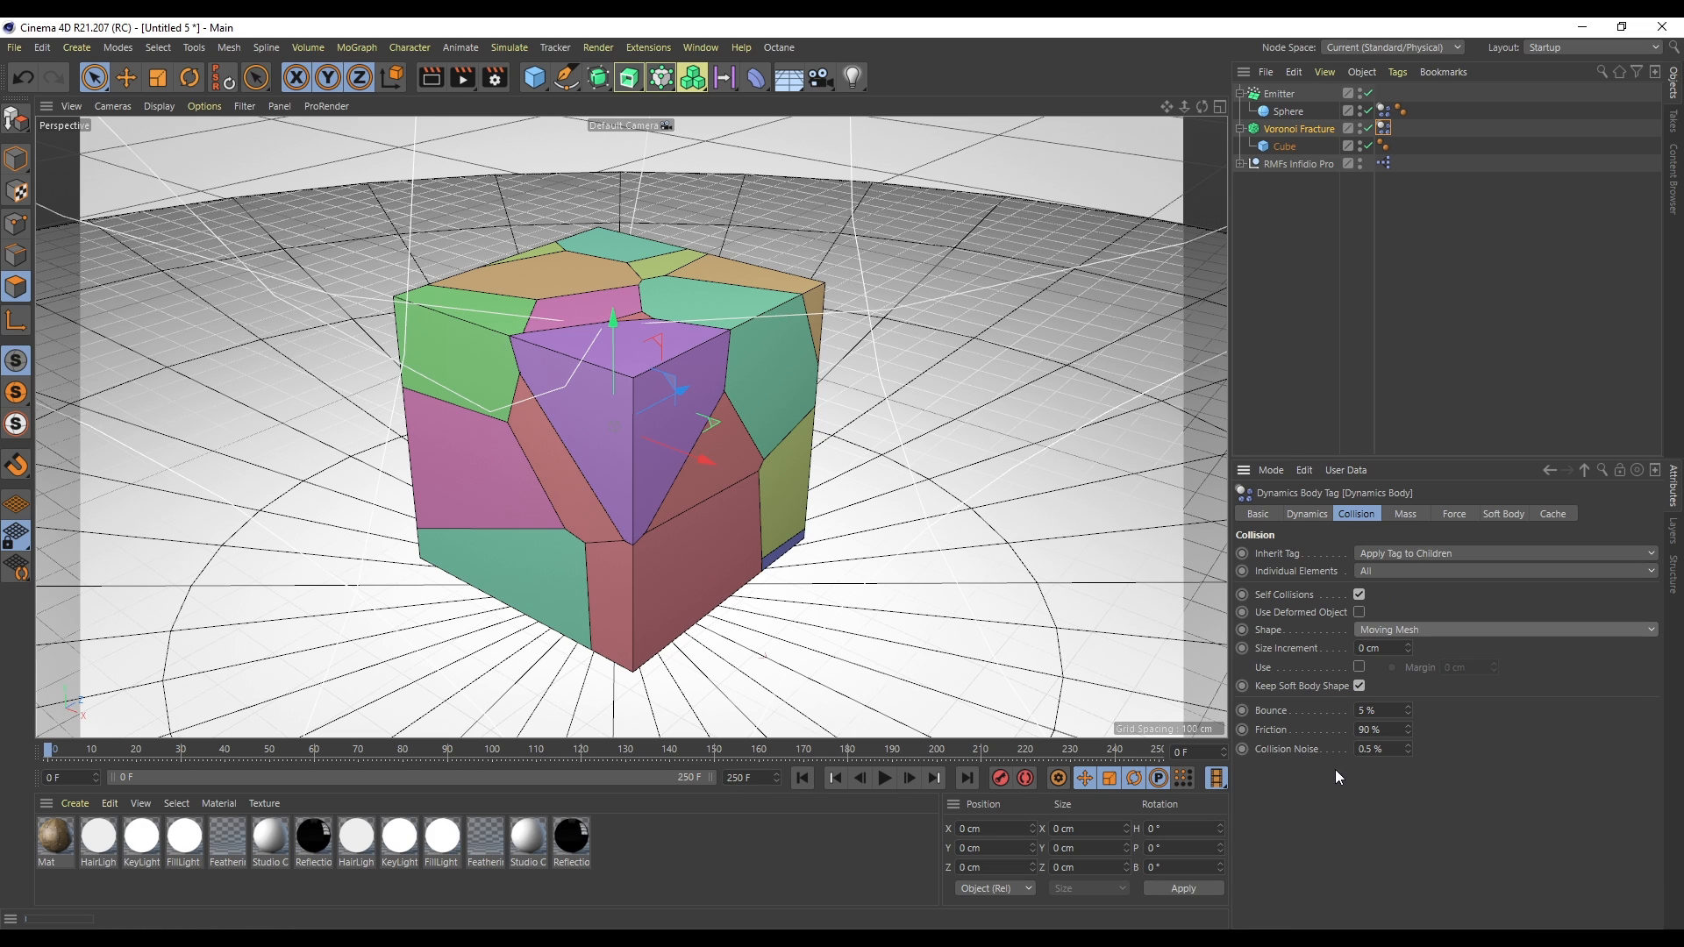
left_click(885, 780)
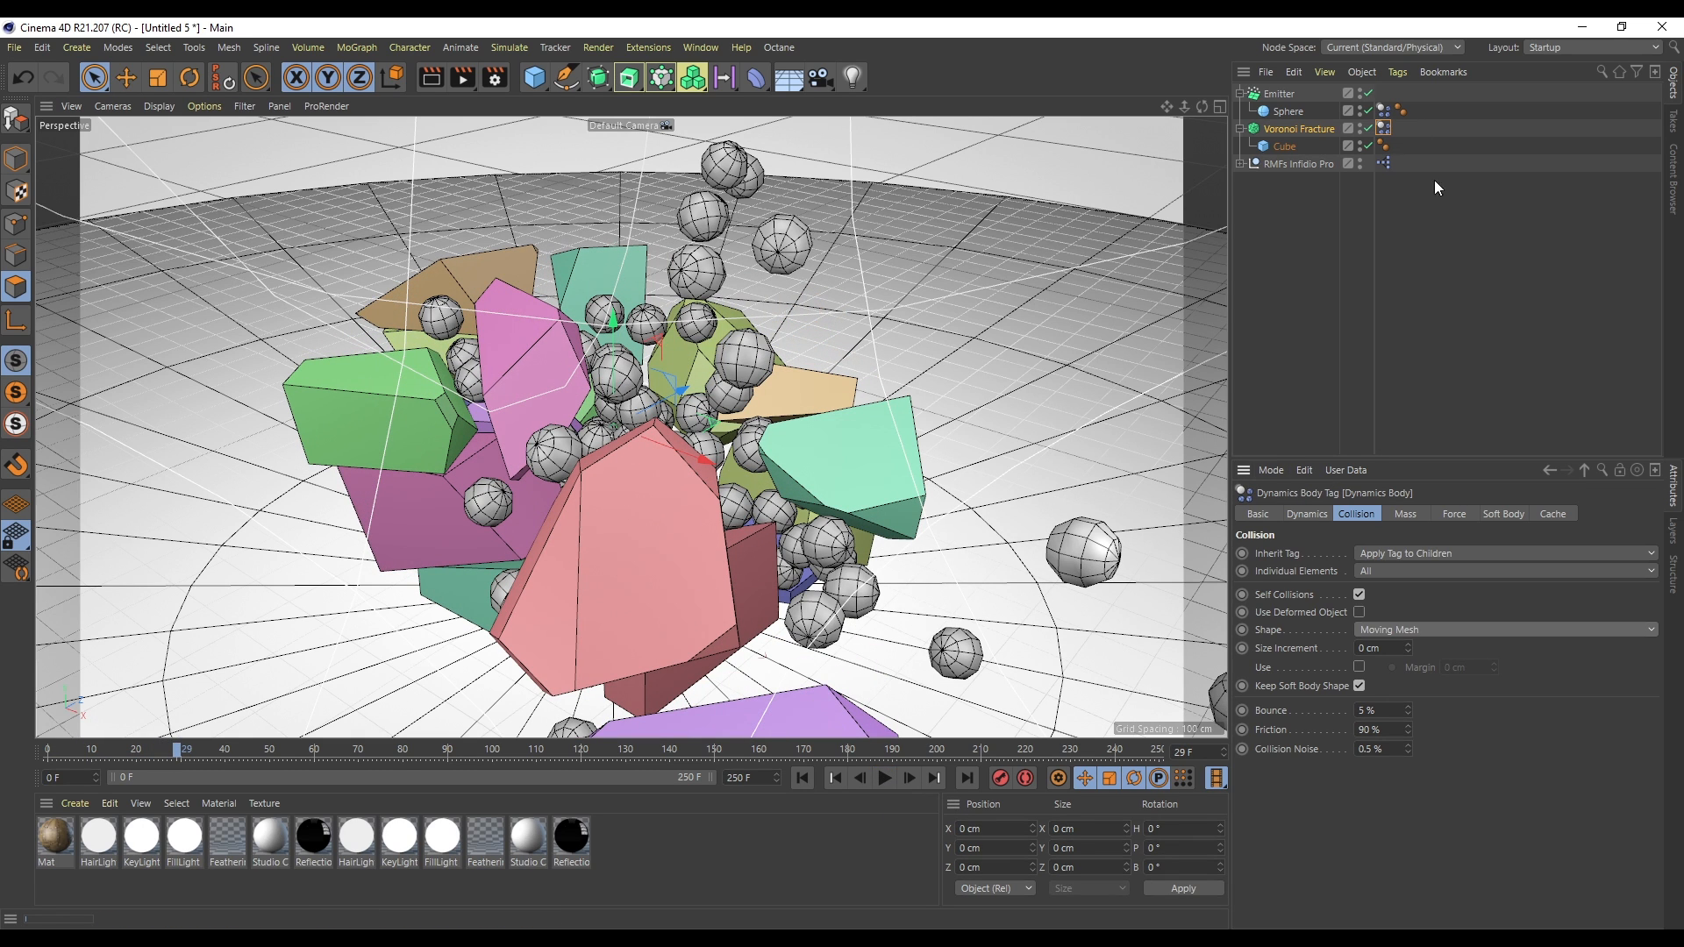
- Enable Hull Only on the Voronoi Fracture and set its thickness to 10 cm
left_click(1308, 129)
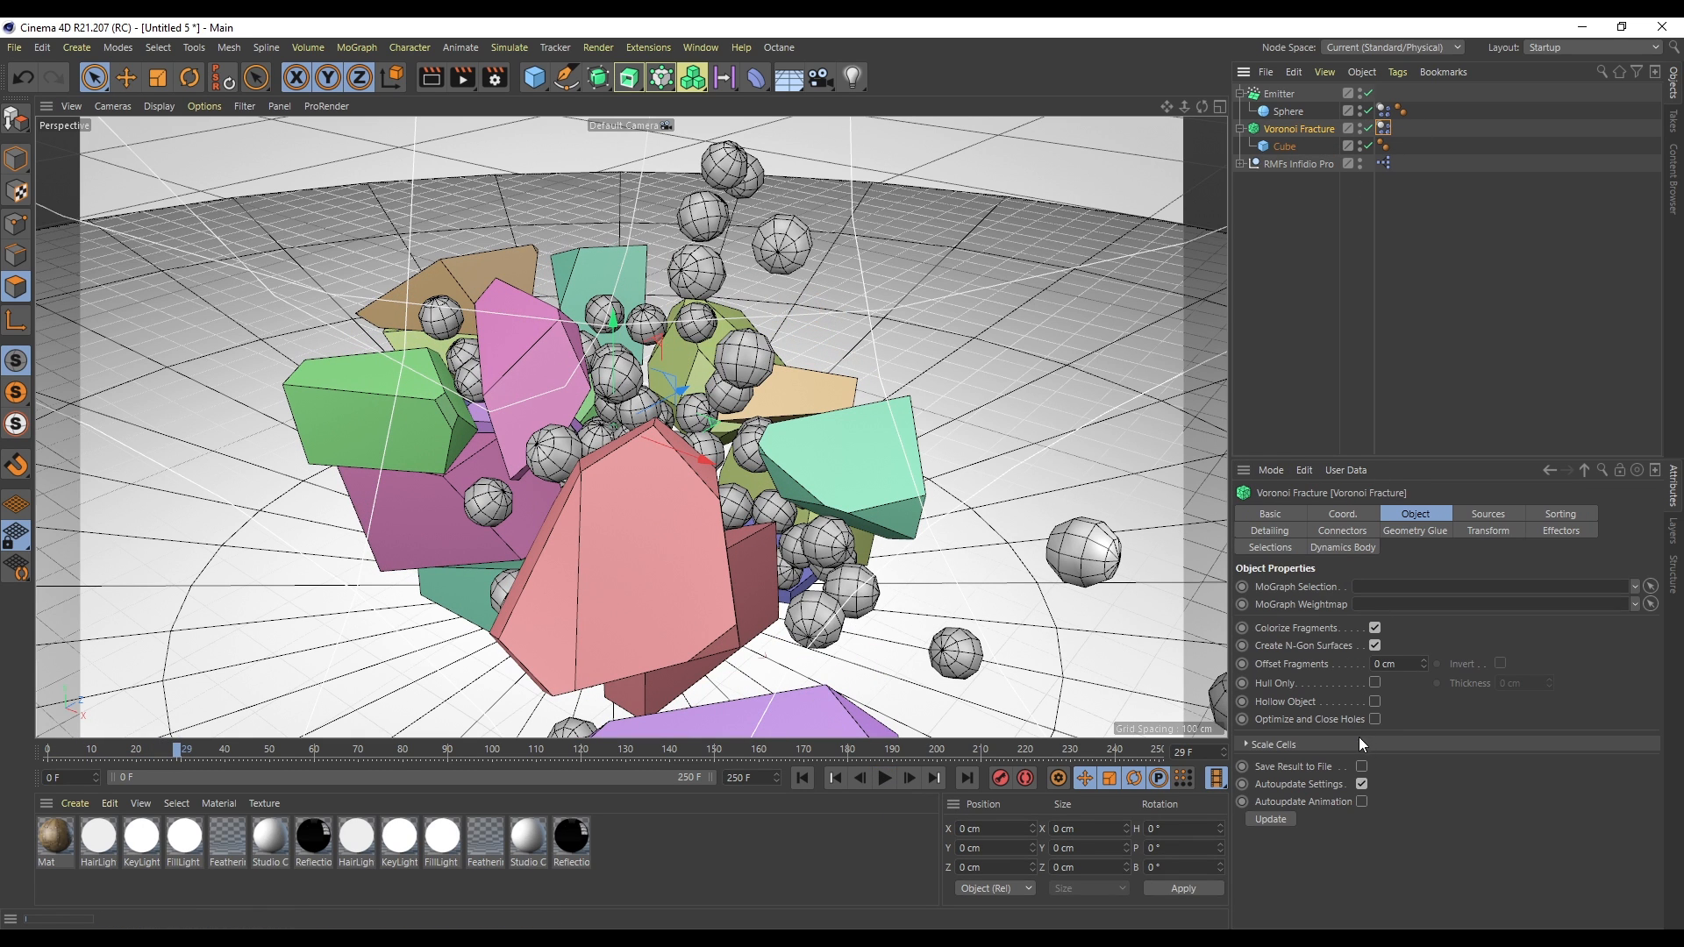
left_click(1375, 682)
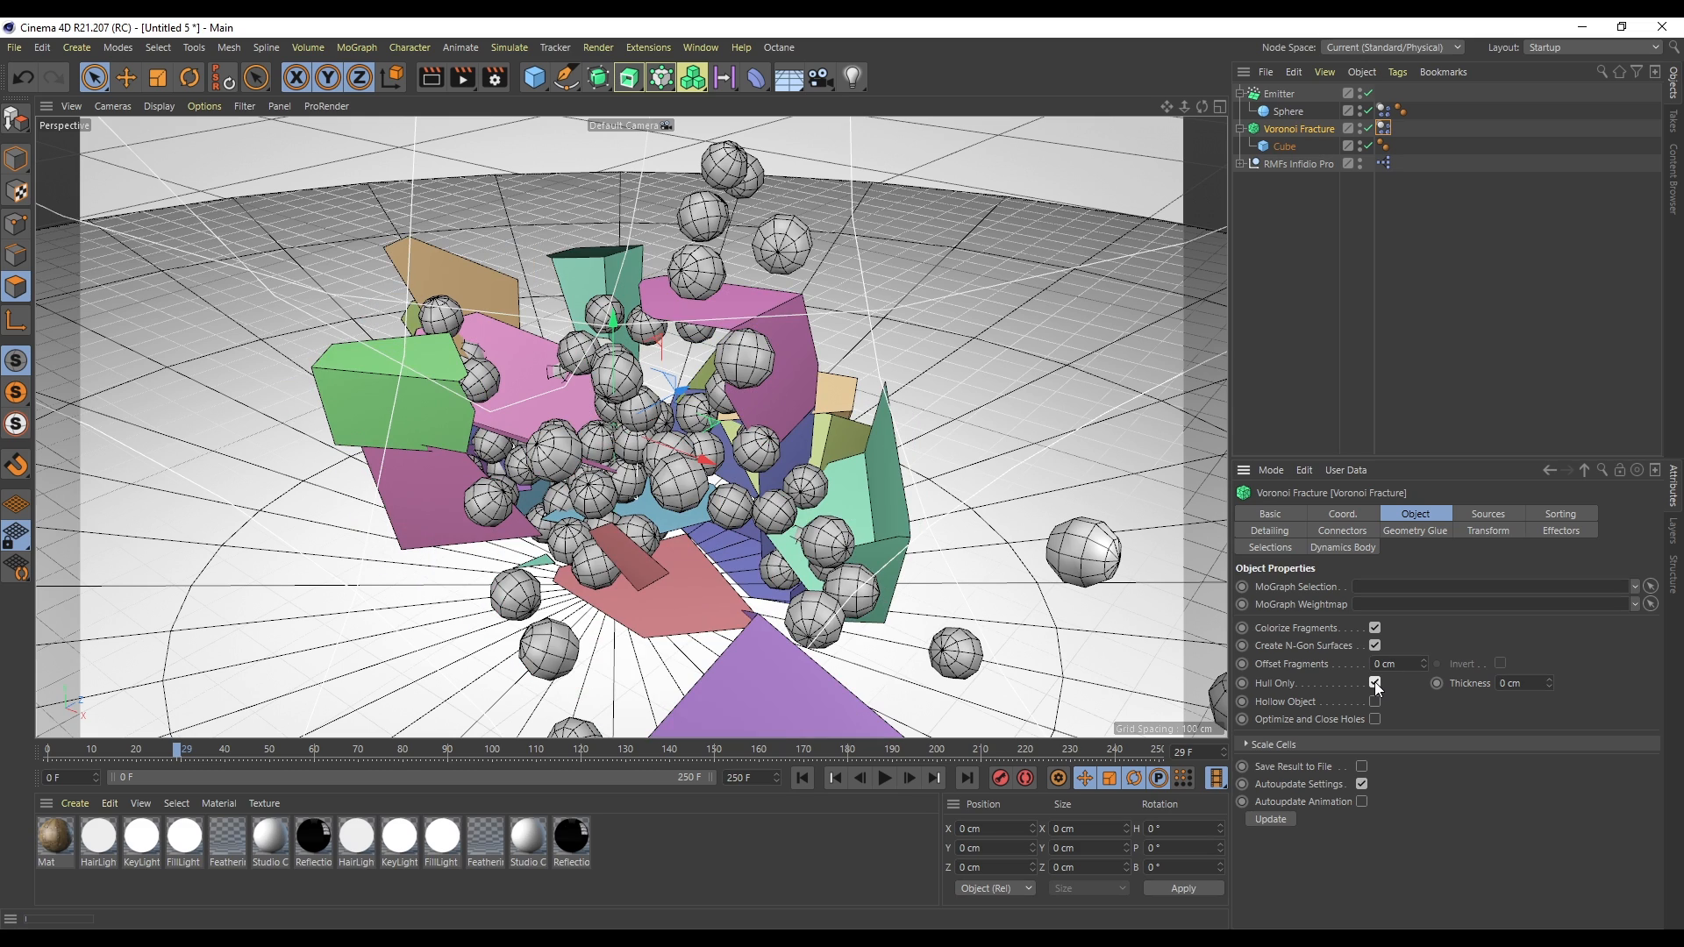
type("1")
key("Return")
scroll(1539, 687, "up", 6)
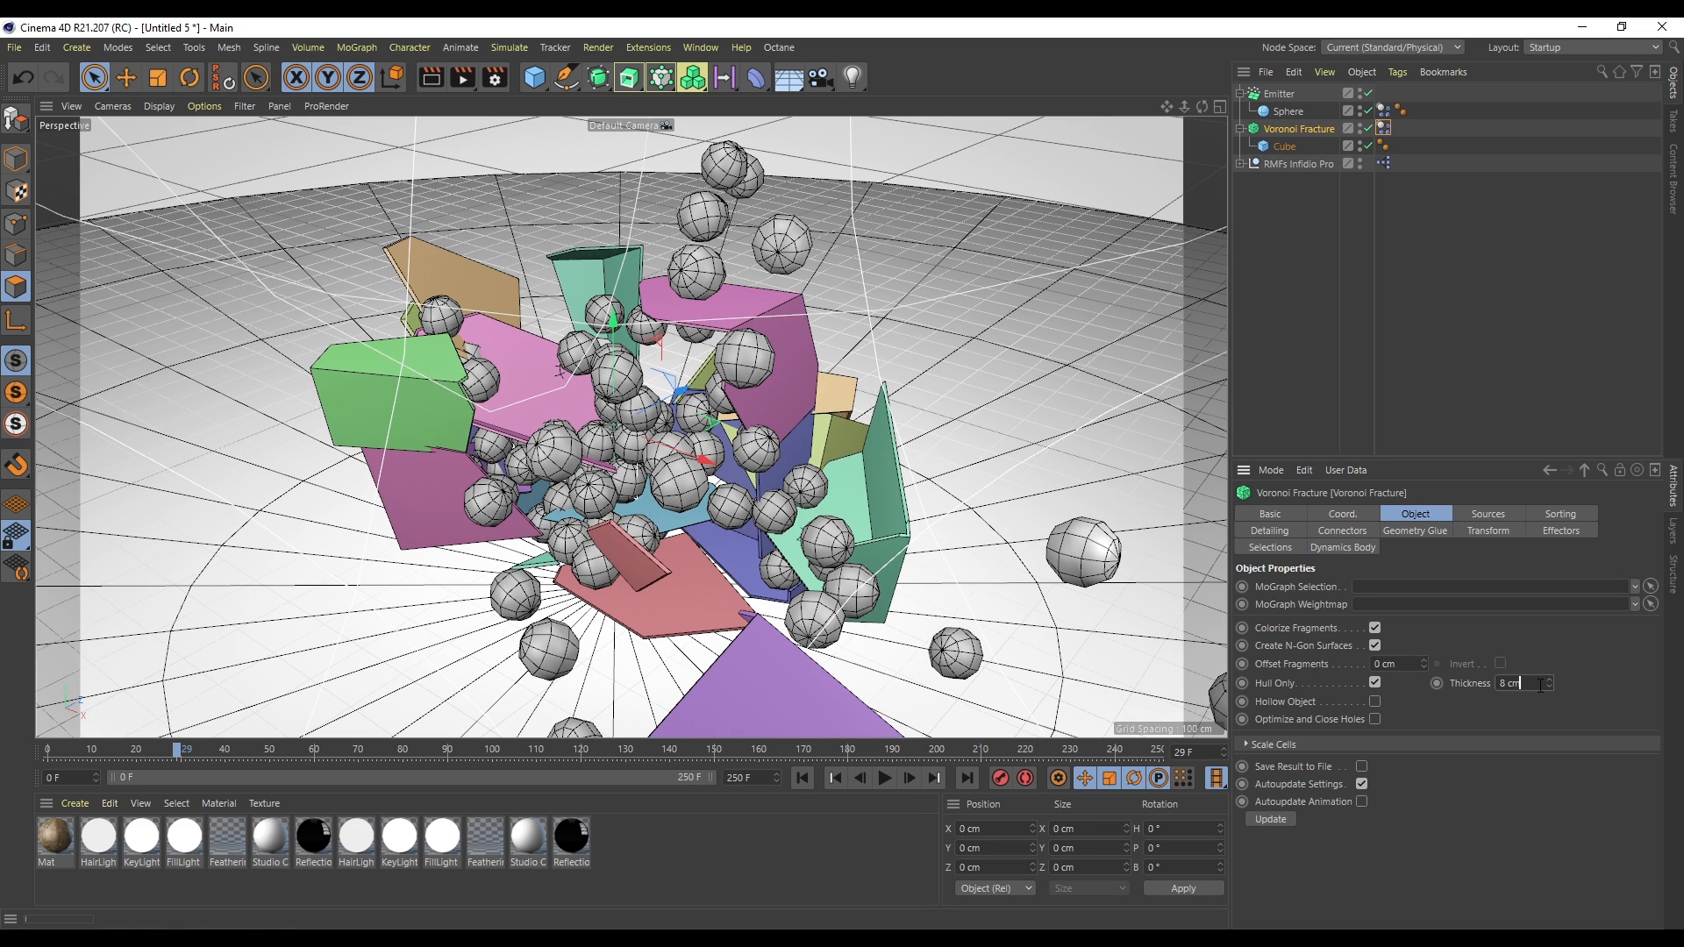
scroll(1540, 686, "down", 1)
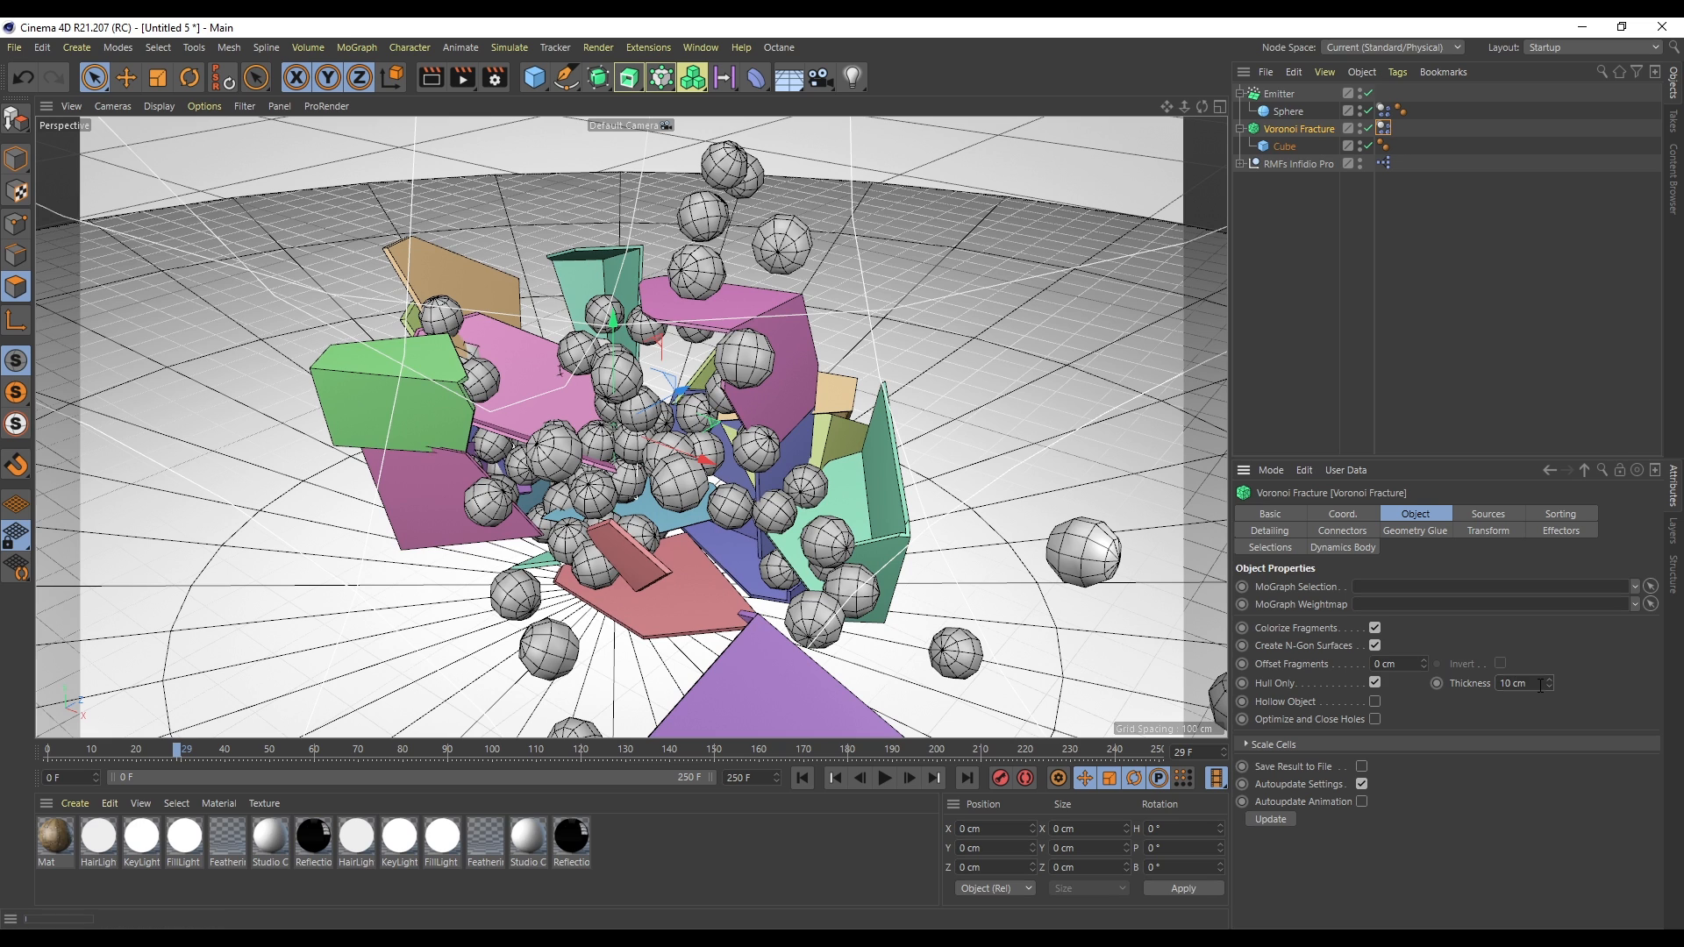
- Play the simulation from the start with the Voronoi Fracture temporarily disabled, then re-enable it
left_click(802, 778)
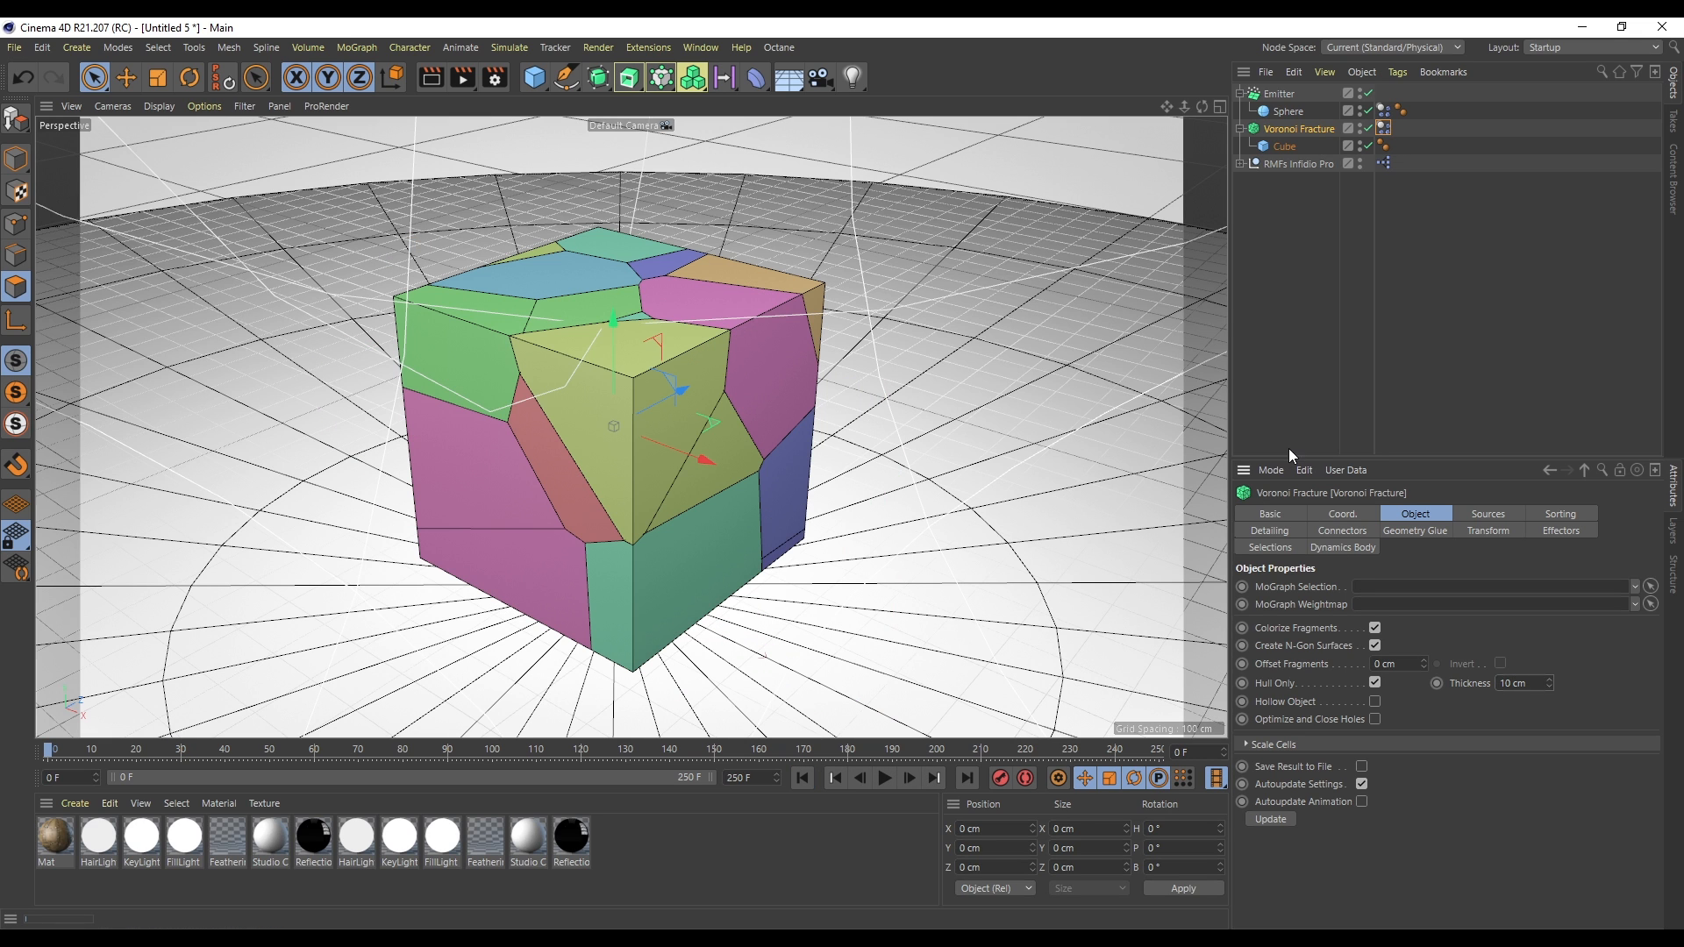
left_click(1370, 128)
left_click(883, 779)
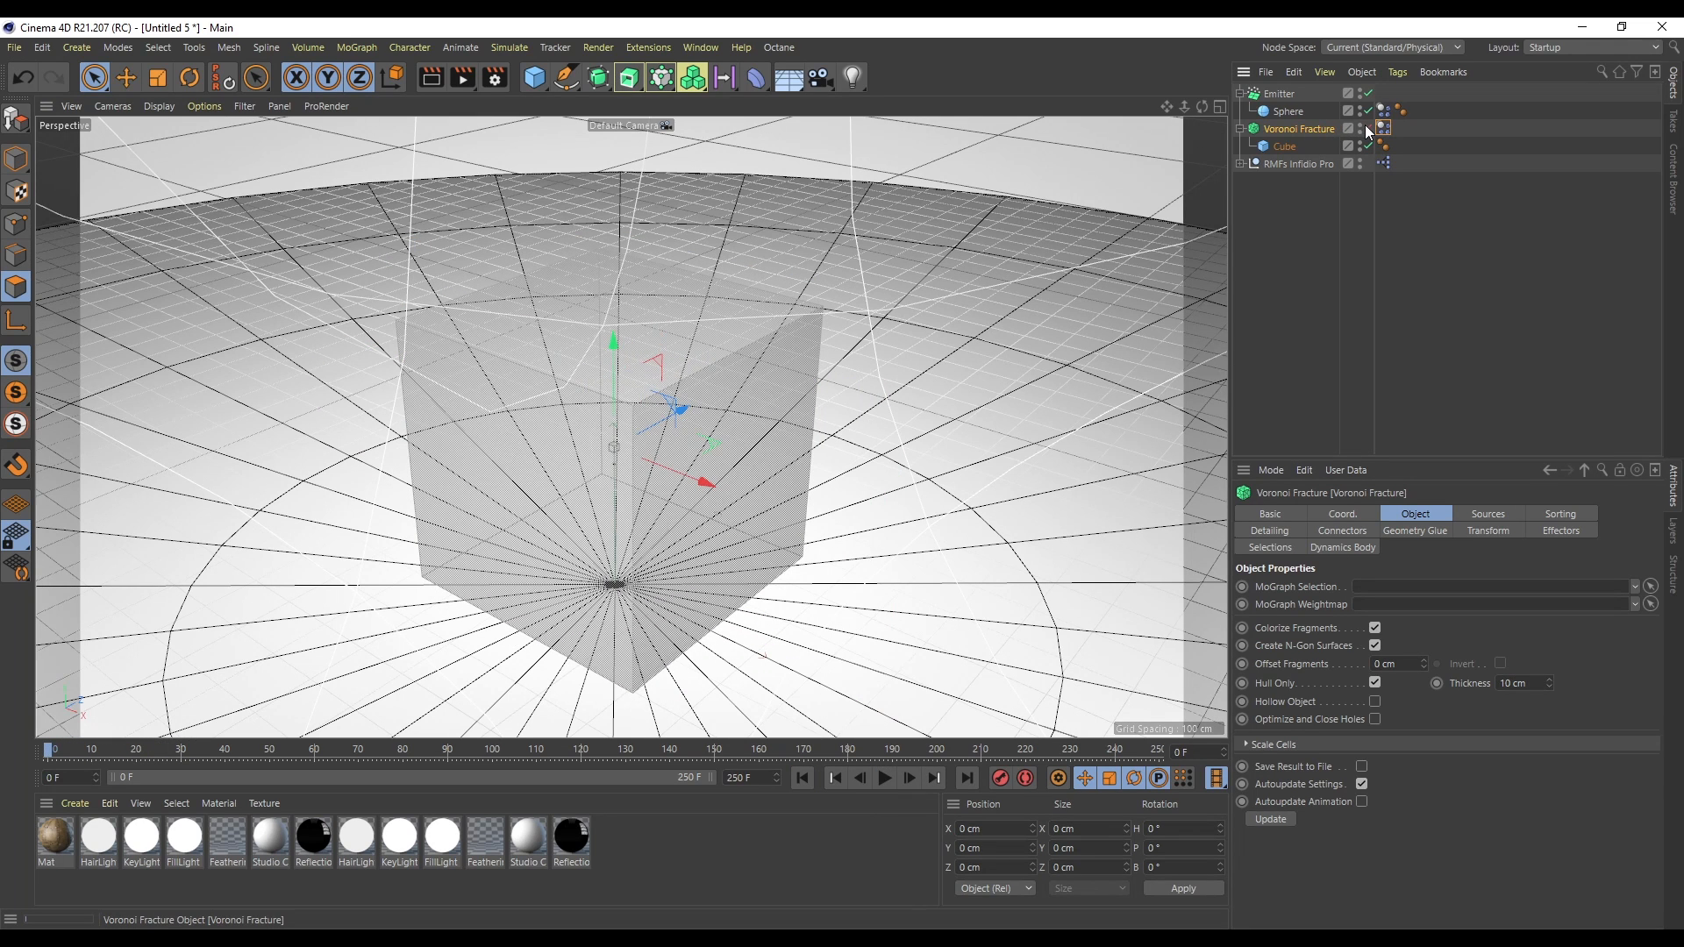
left_click(1368, 129)
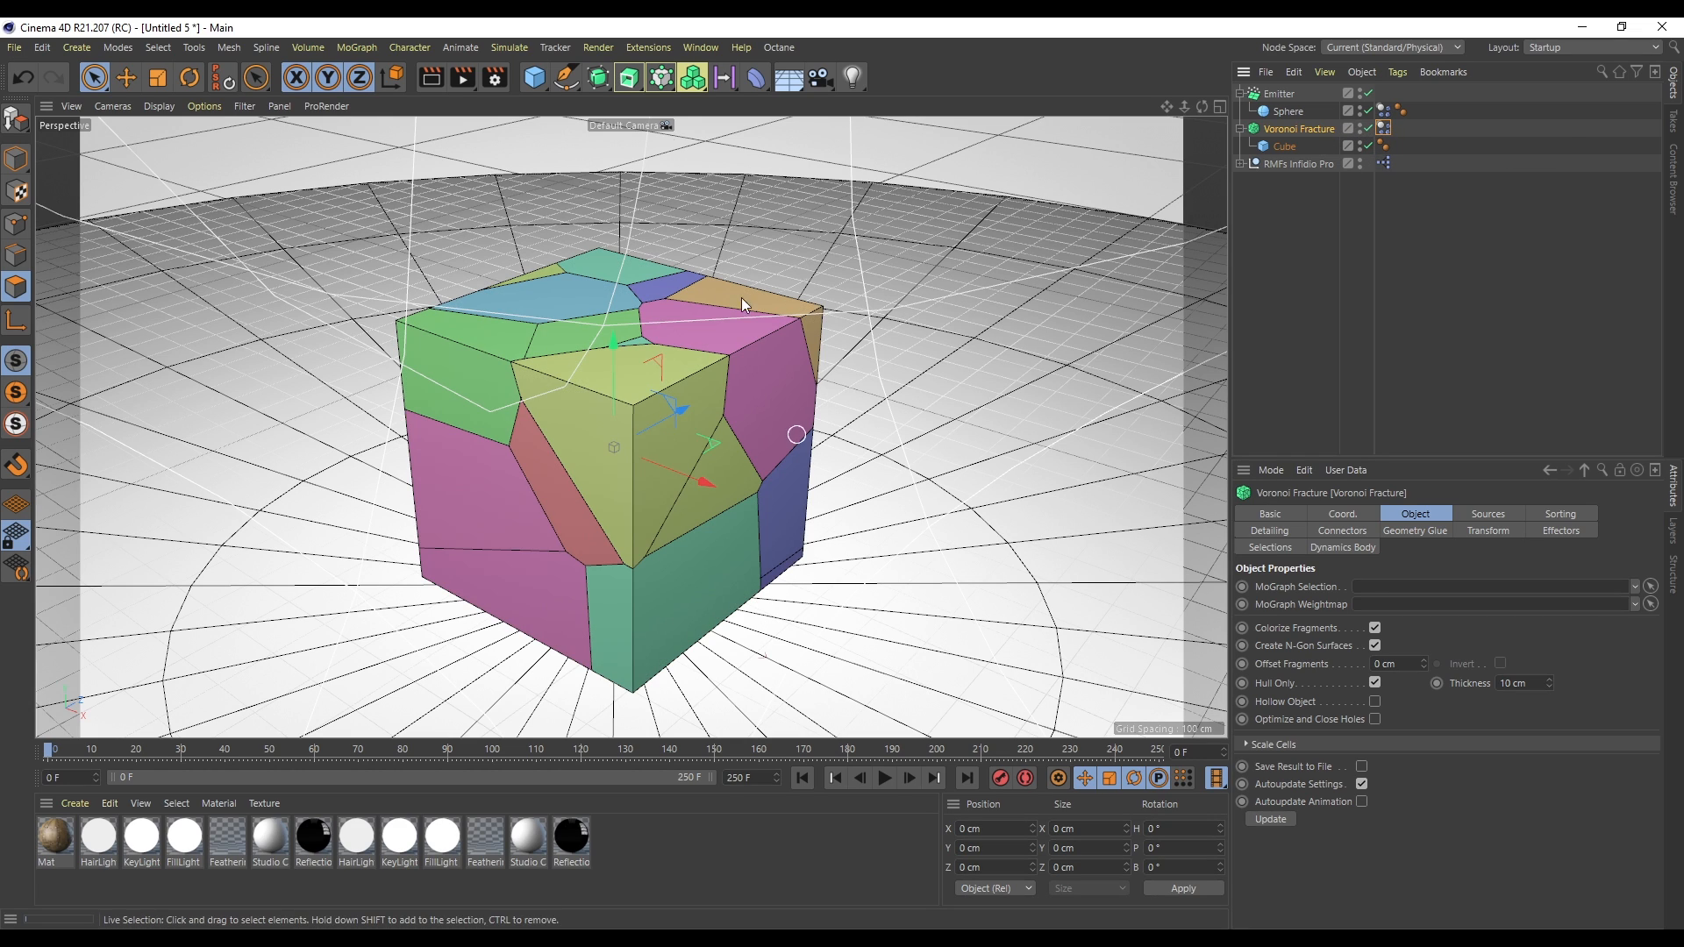
- Create a new material with Transparency enabled and apply it to the cube
double_click(740, 854)
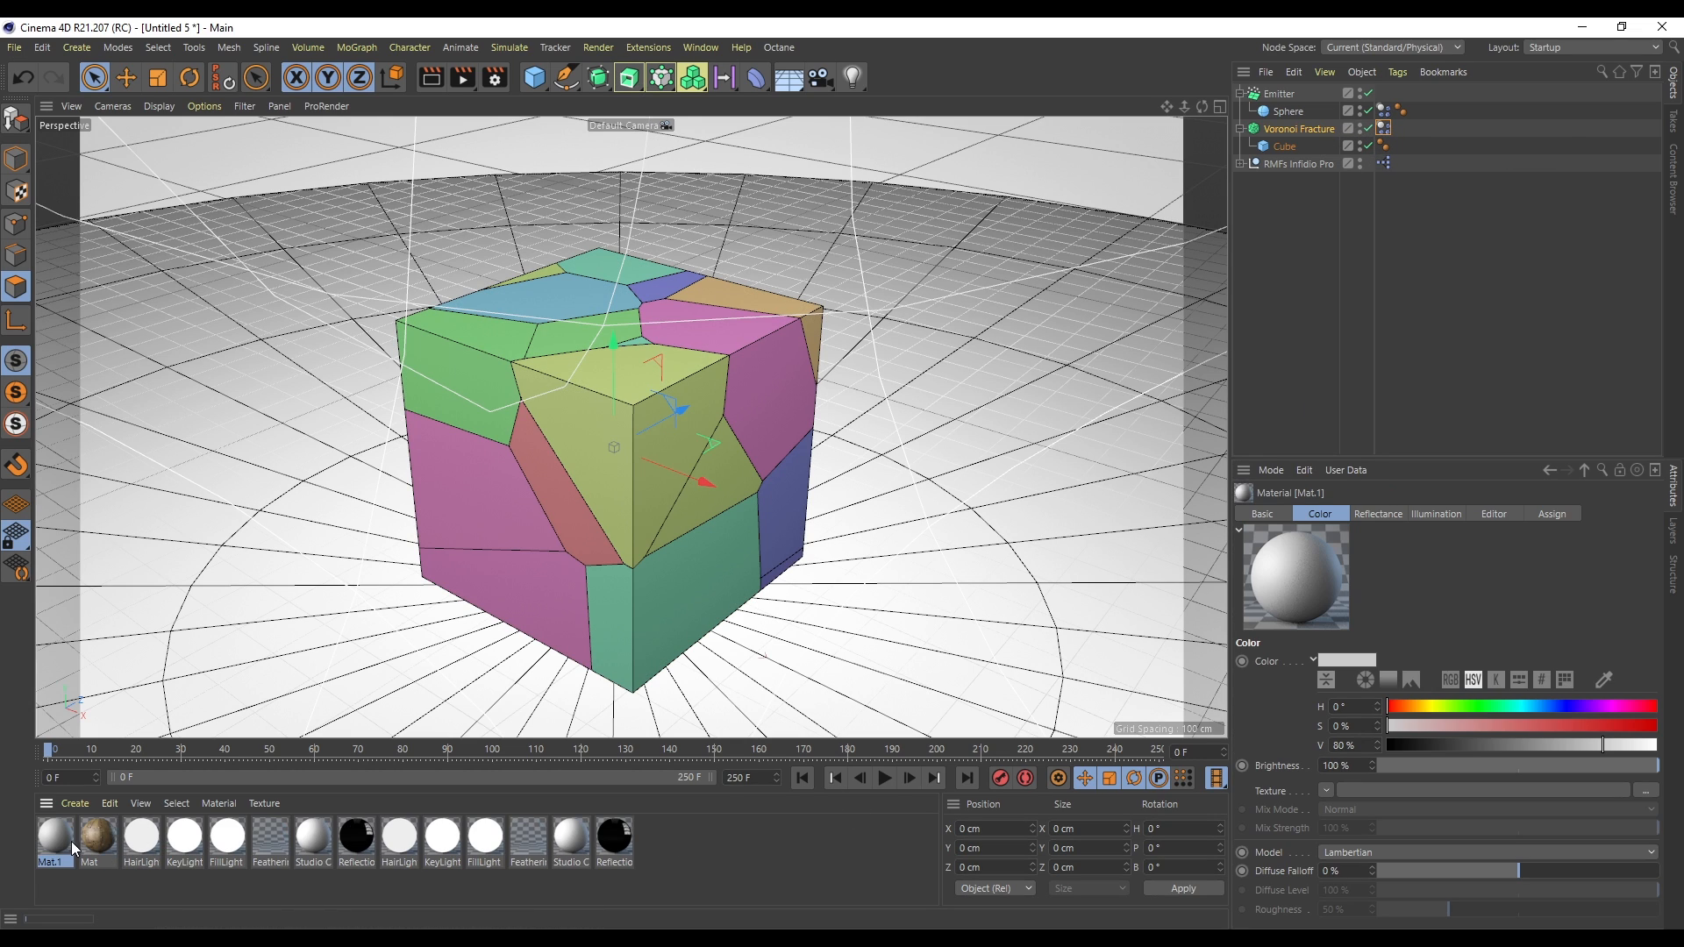
double_click(65, 840)
left_click(351, 386)
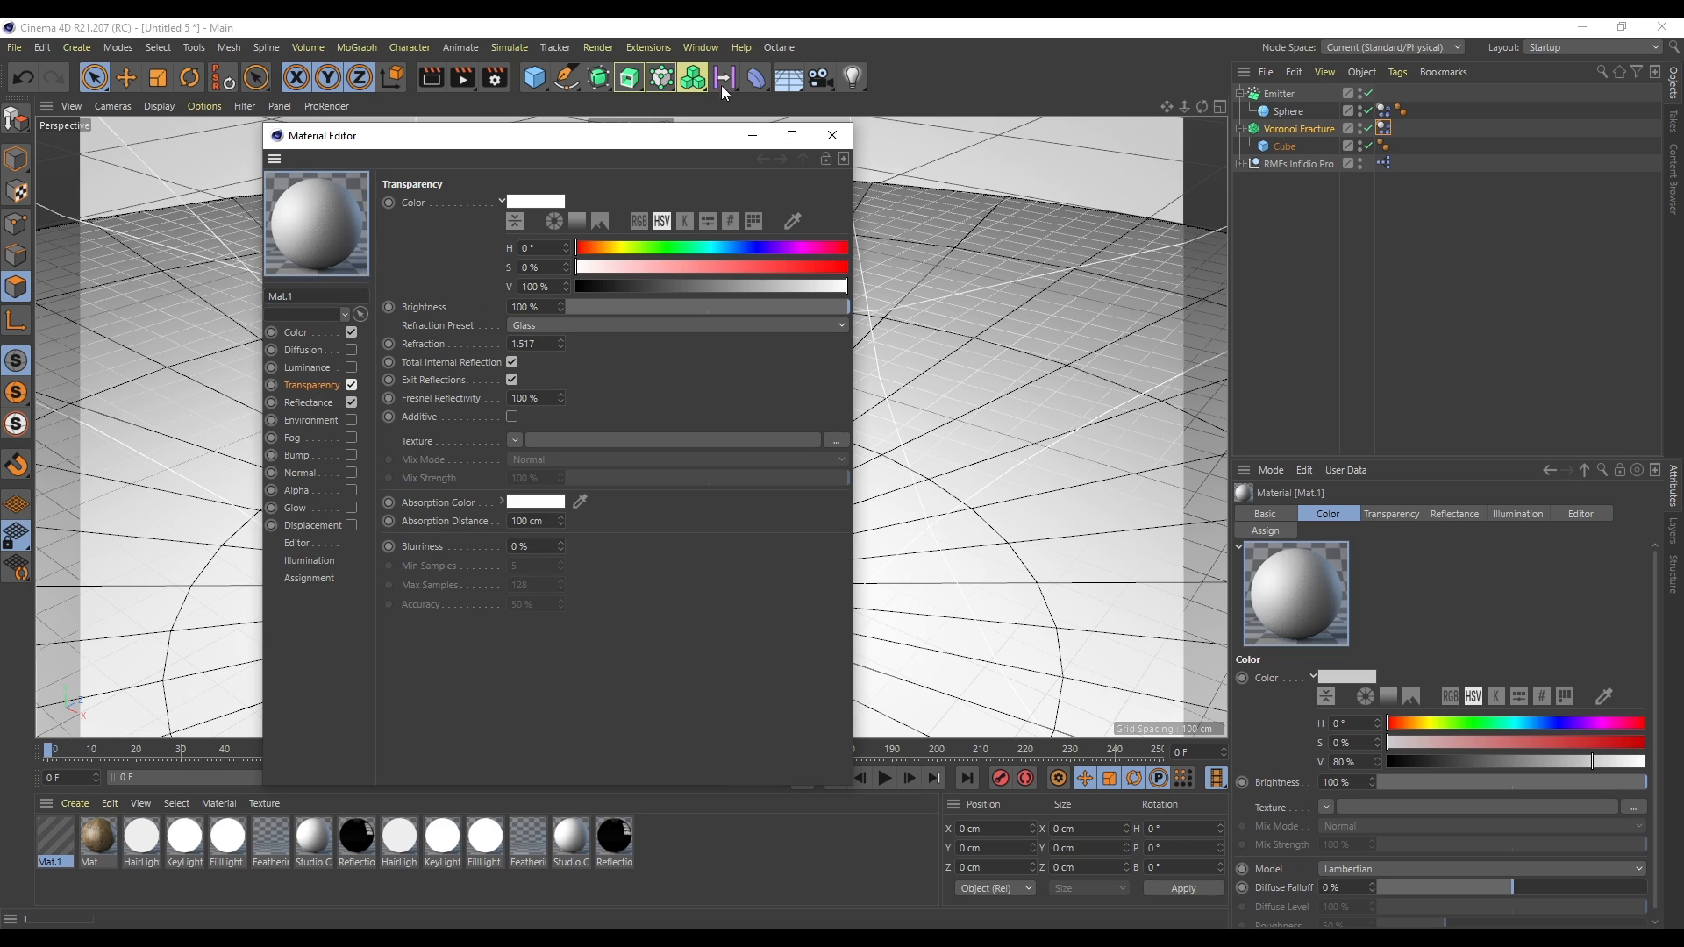
left_click(832, 135)
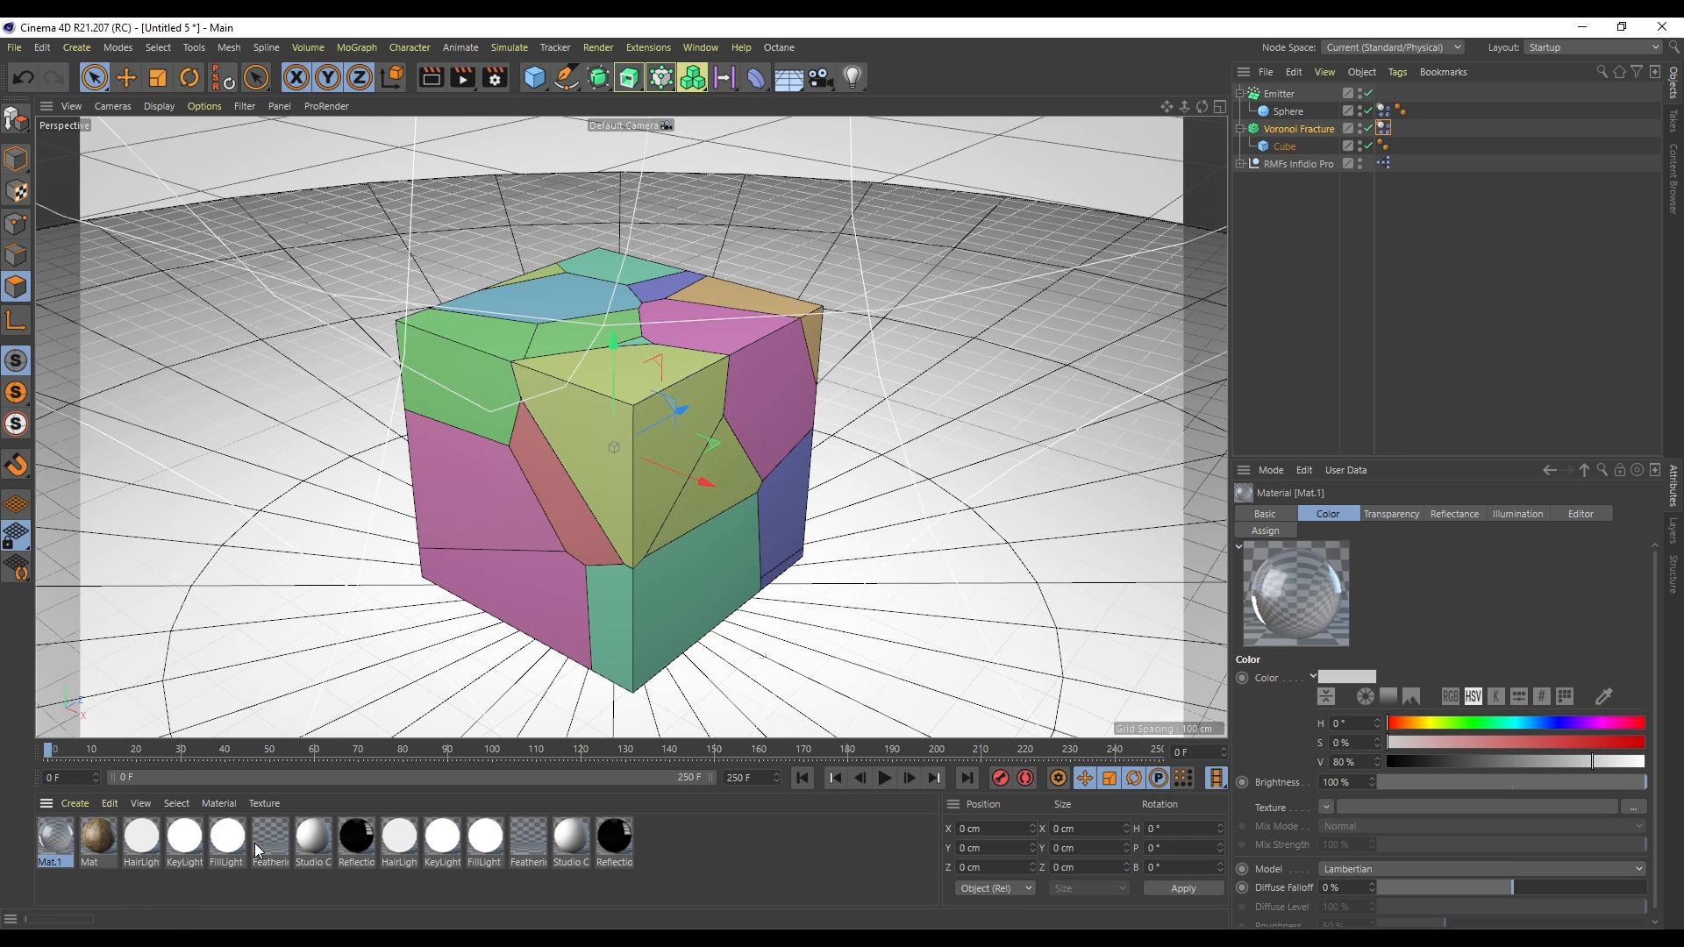
left_click_drag(1286, 149, 1286, 147)
- Turn off Colorize Fragments on the Voronoi Fracture
left_click(1298, 129)
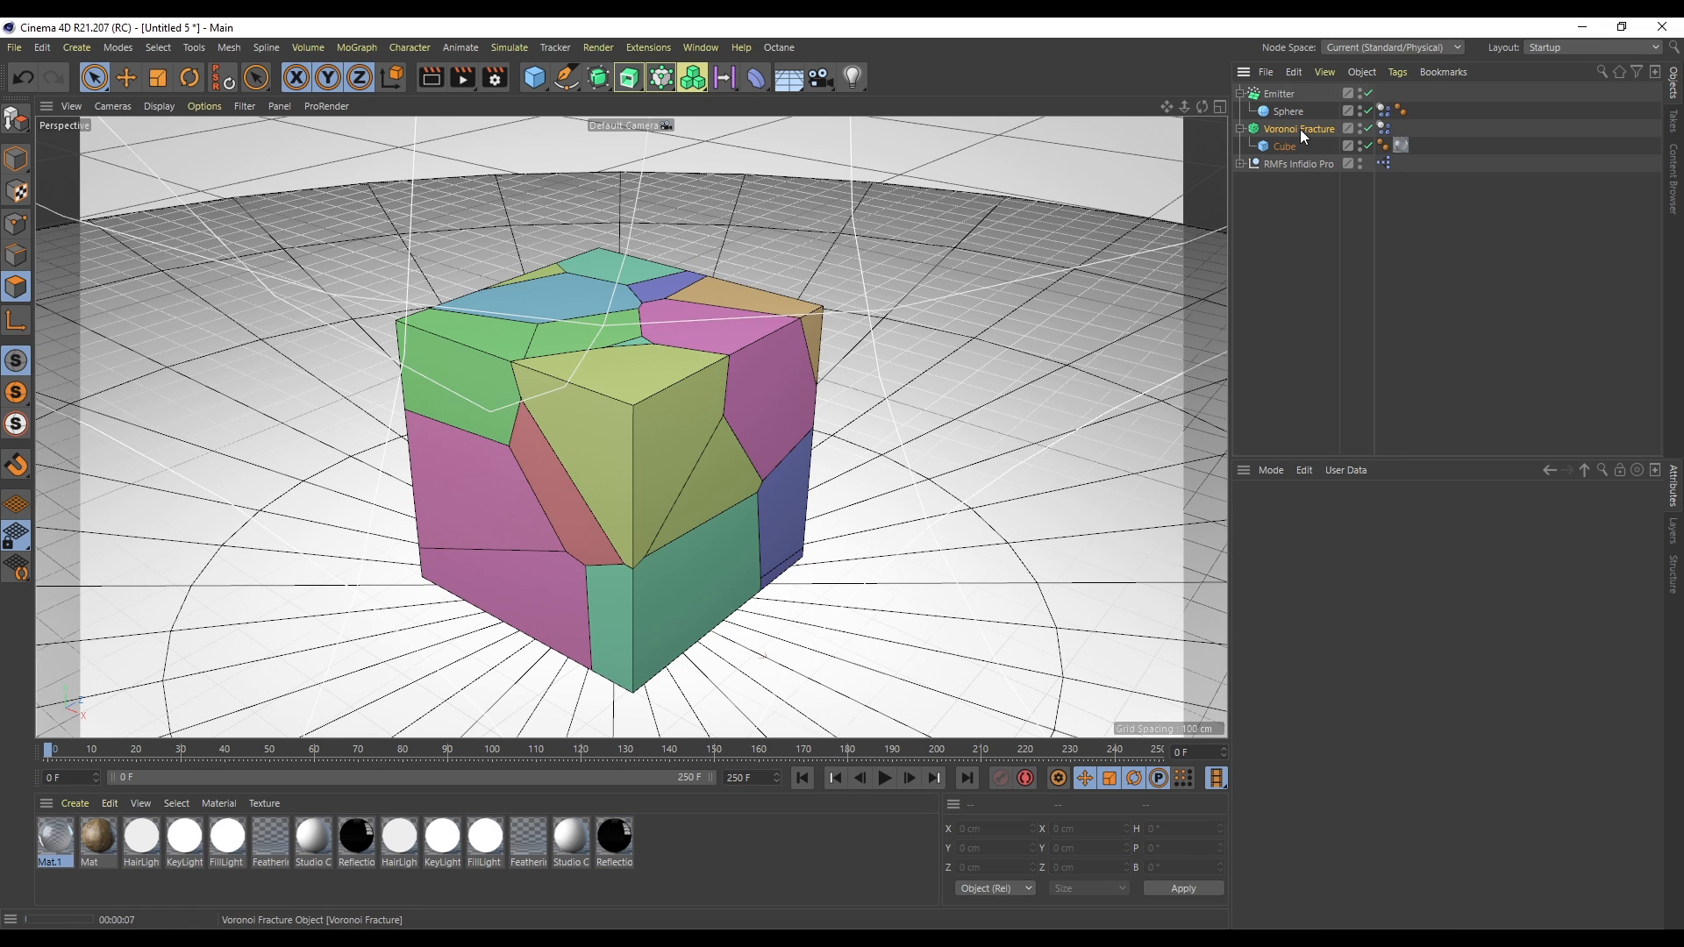
left_click(1375, 628)
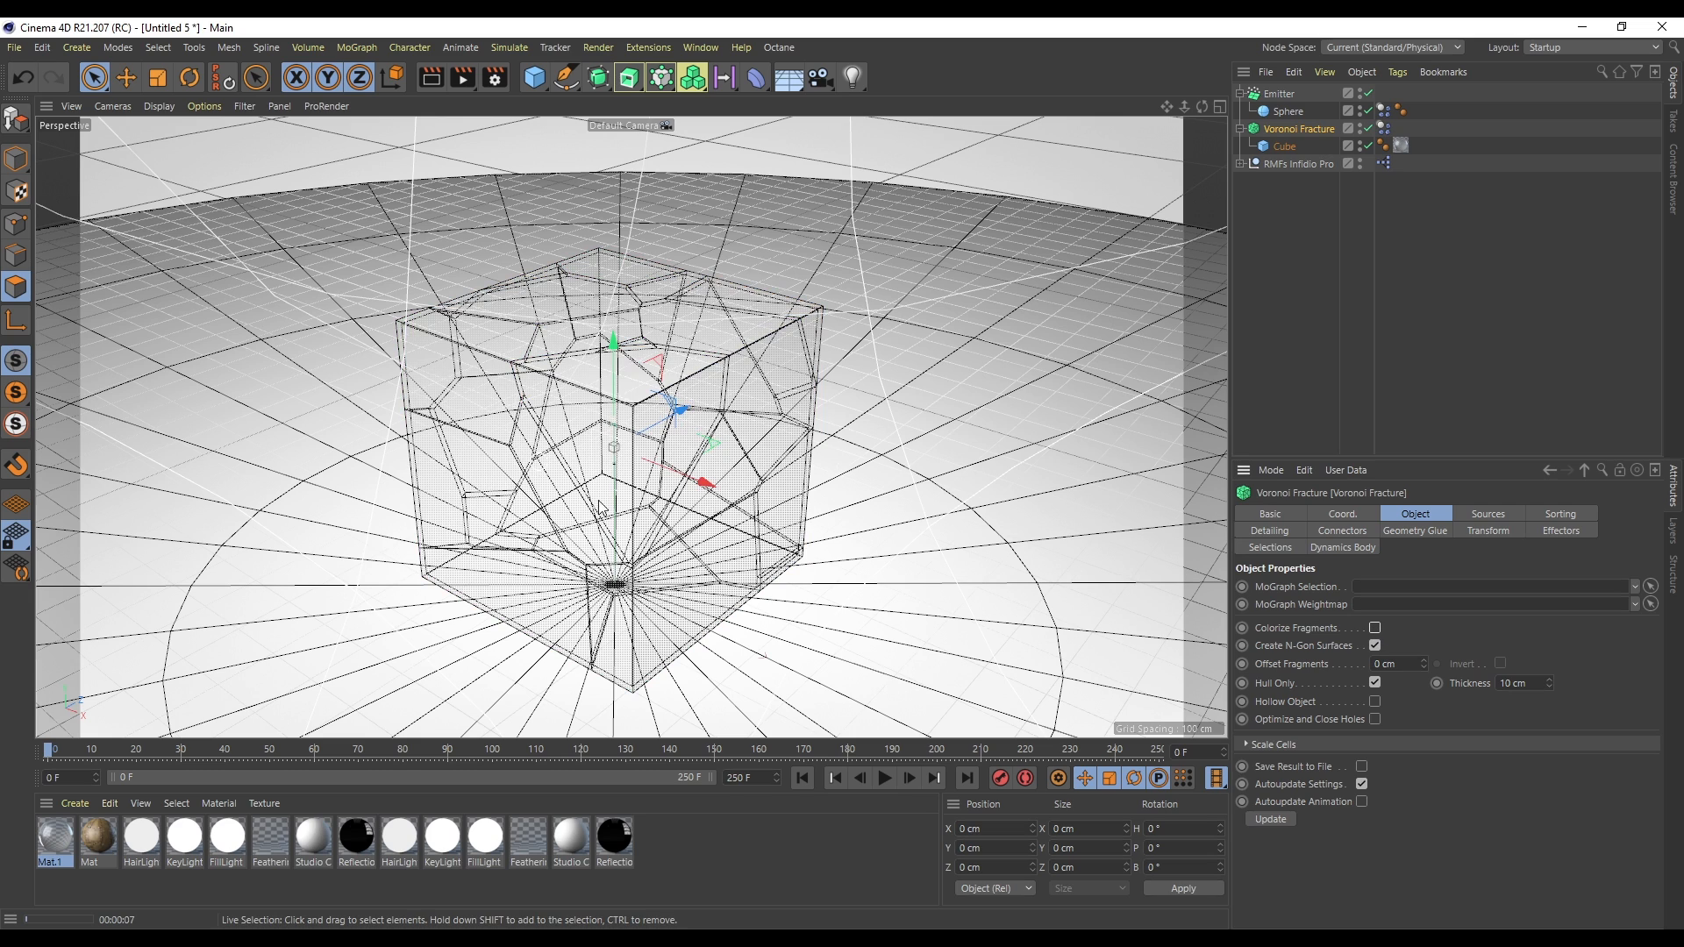
- Switch the renderer to Physical and set its sampler to Progressive
left_click(494, 77)
left_click(602, 112)
left_click(604, 136)
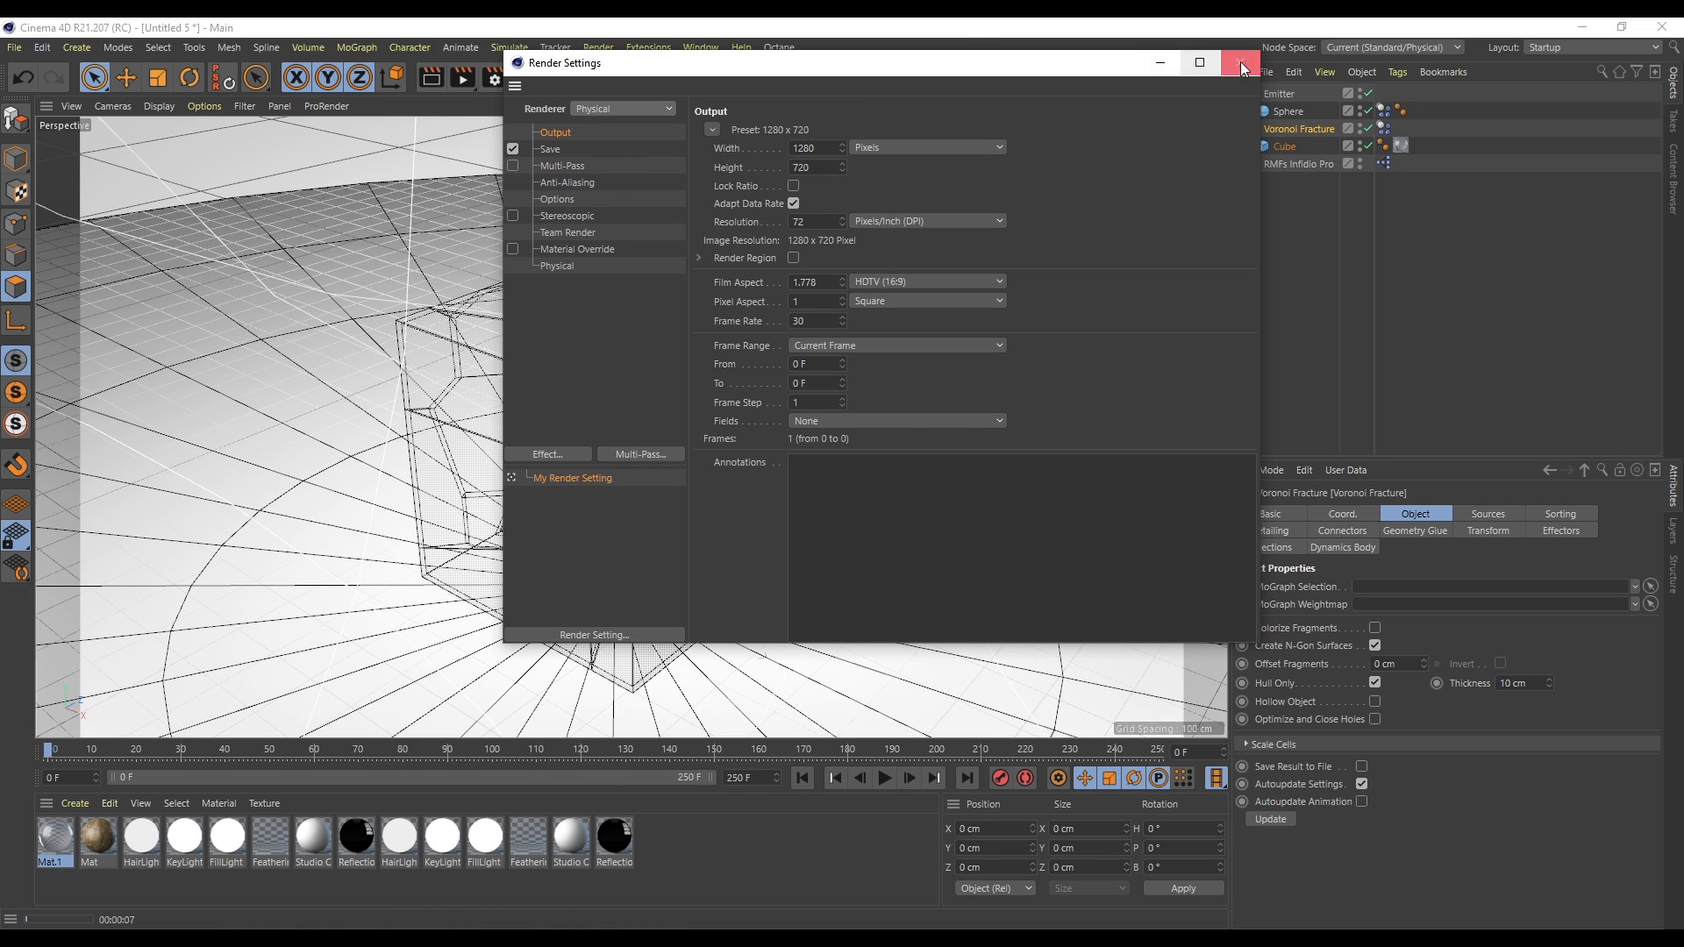
left_click(560, 265)
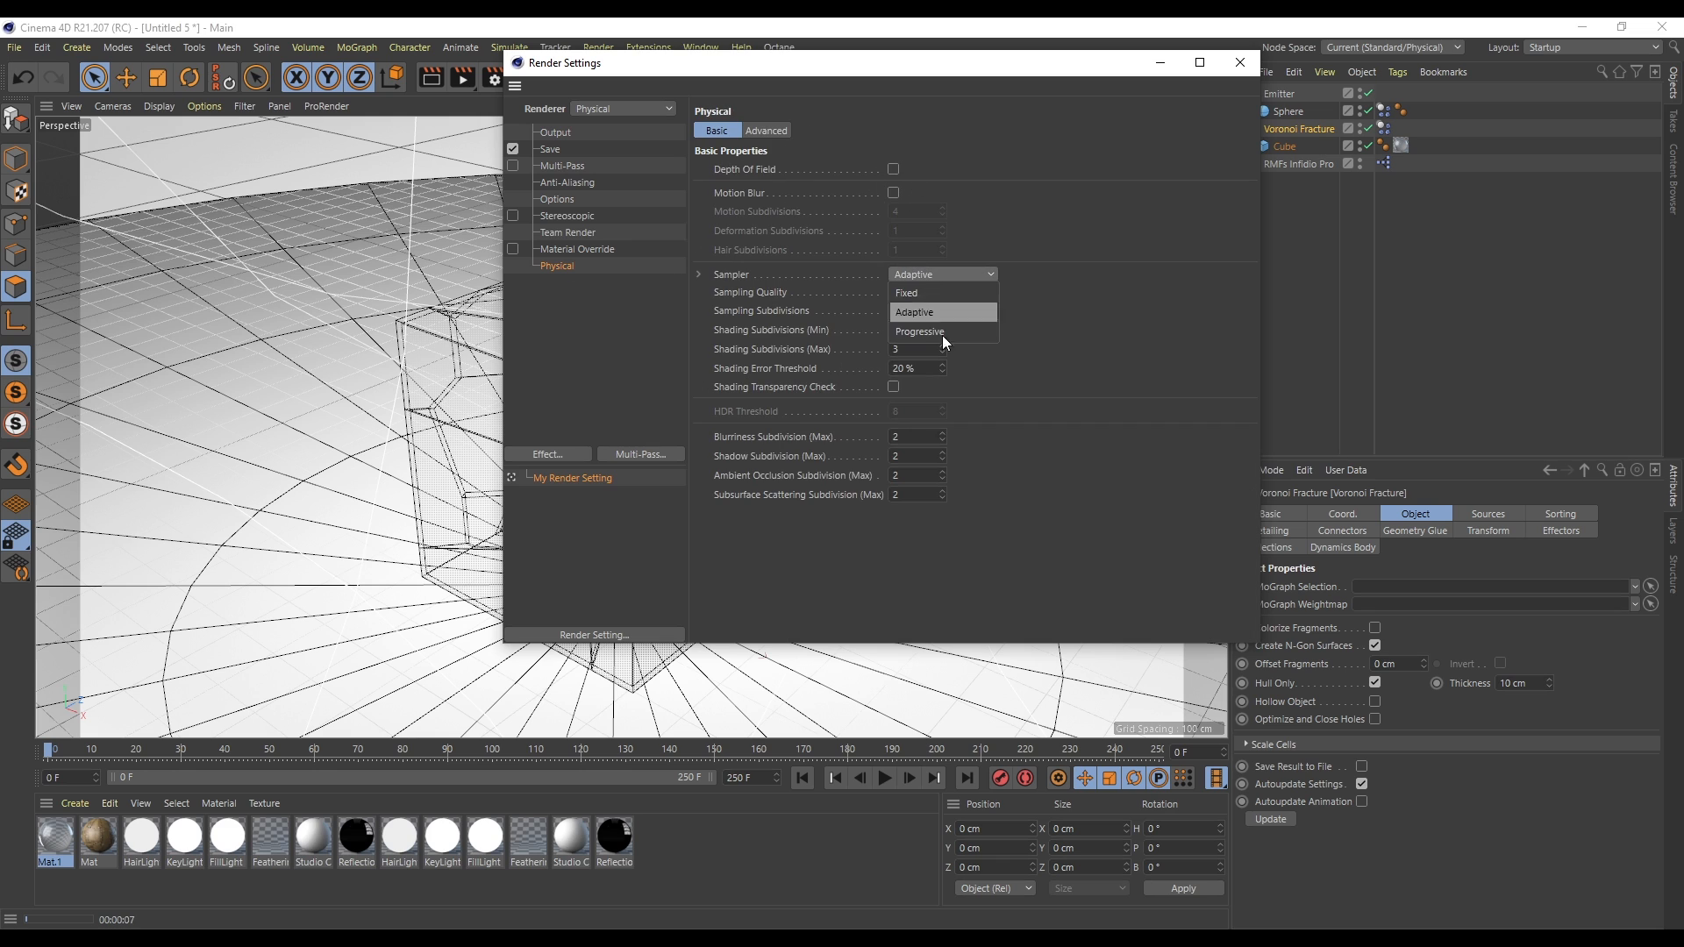
left_click(939, 327)
left_click(1240, 62)
- Render the viewport to preview the transparent fractured cube
left_click(434, 77)
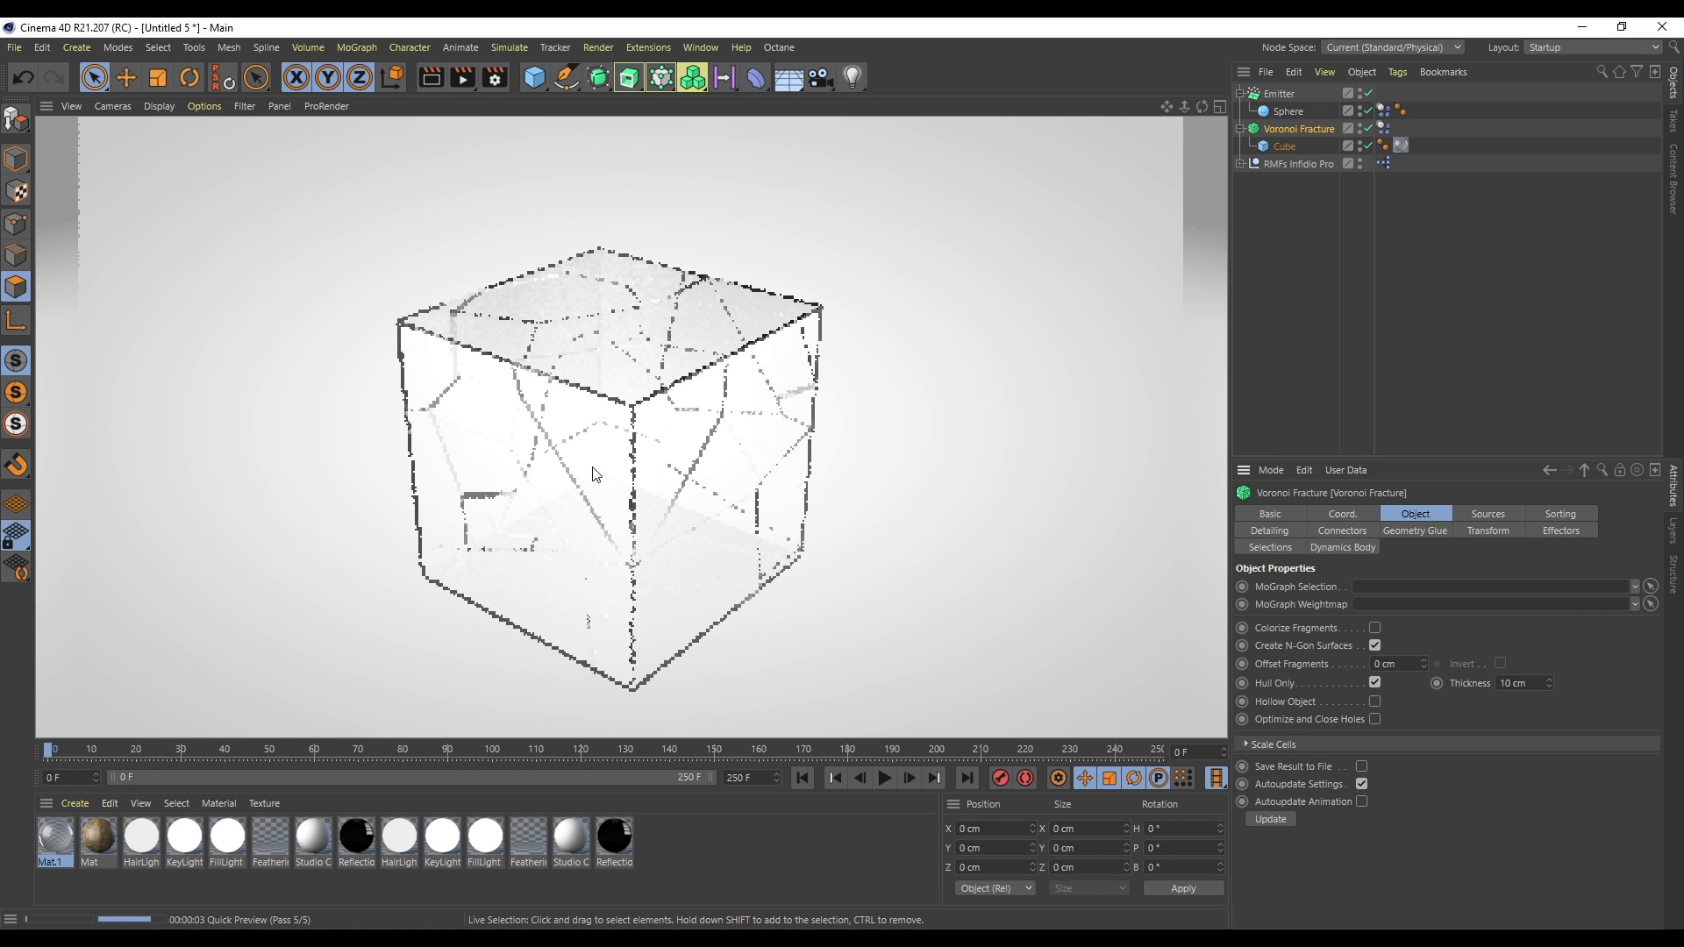
left_click(229, 543)
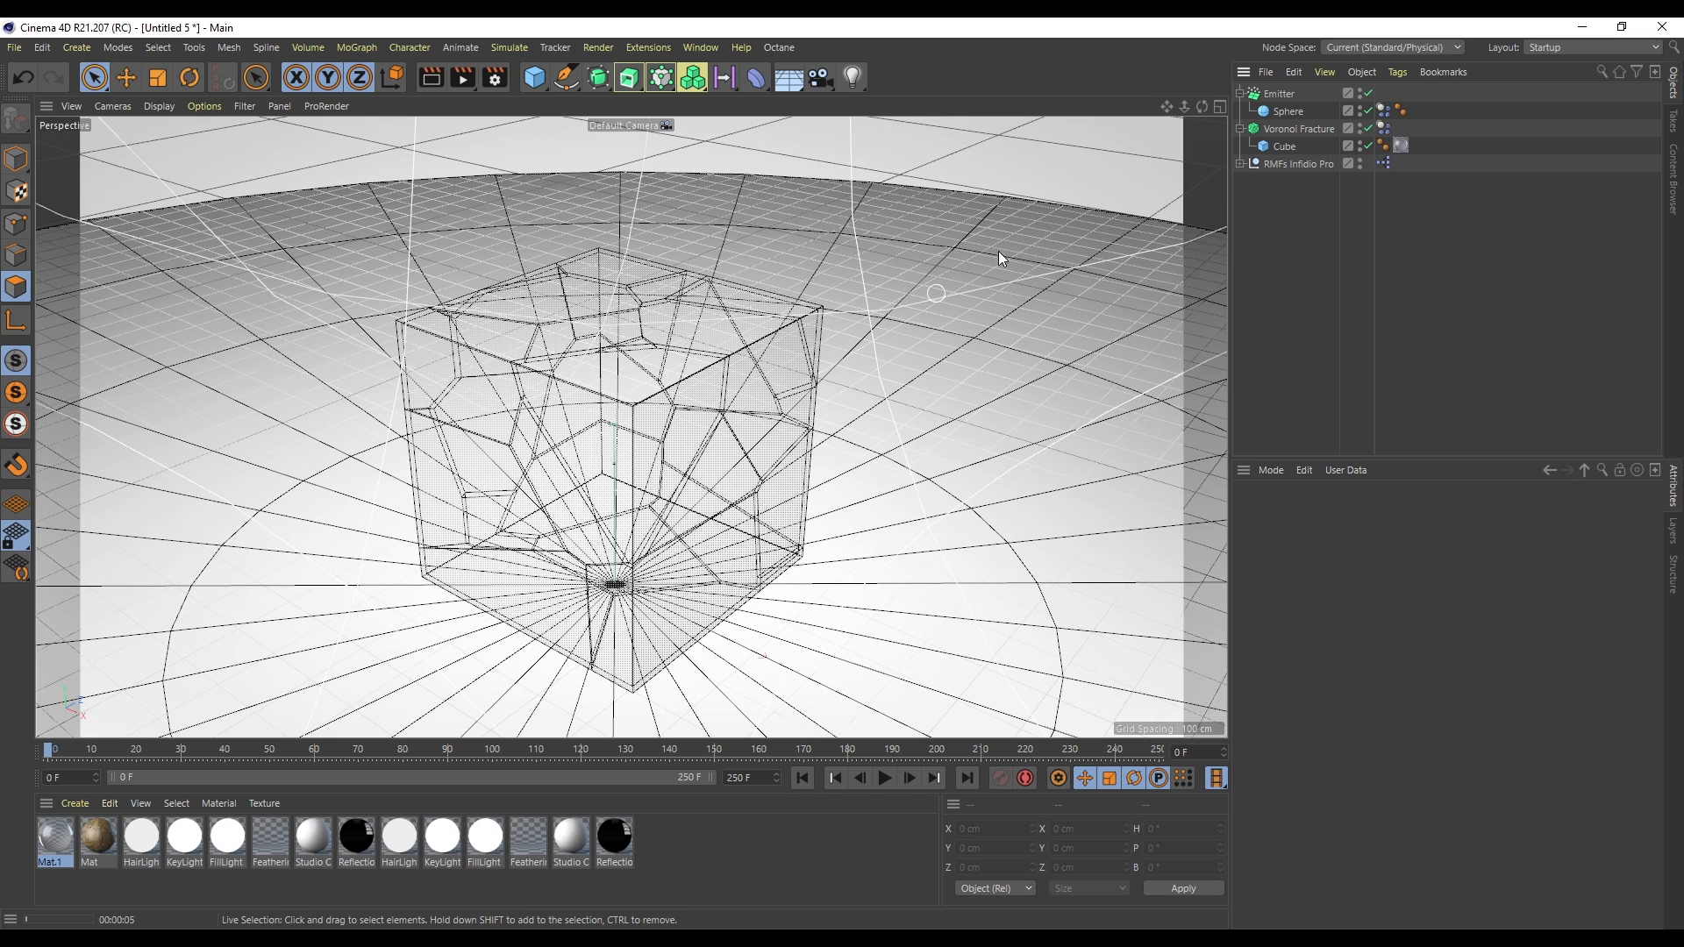
- Disable the Voronoi Fracture and step through the simulation around frame 100
left_click(1367, 128)
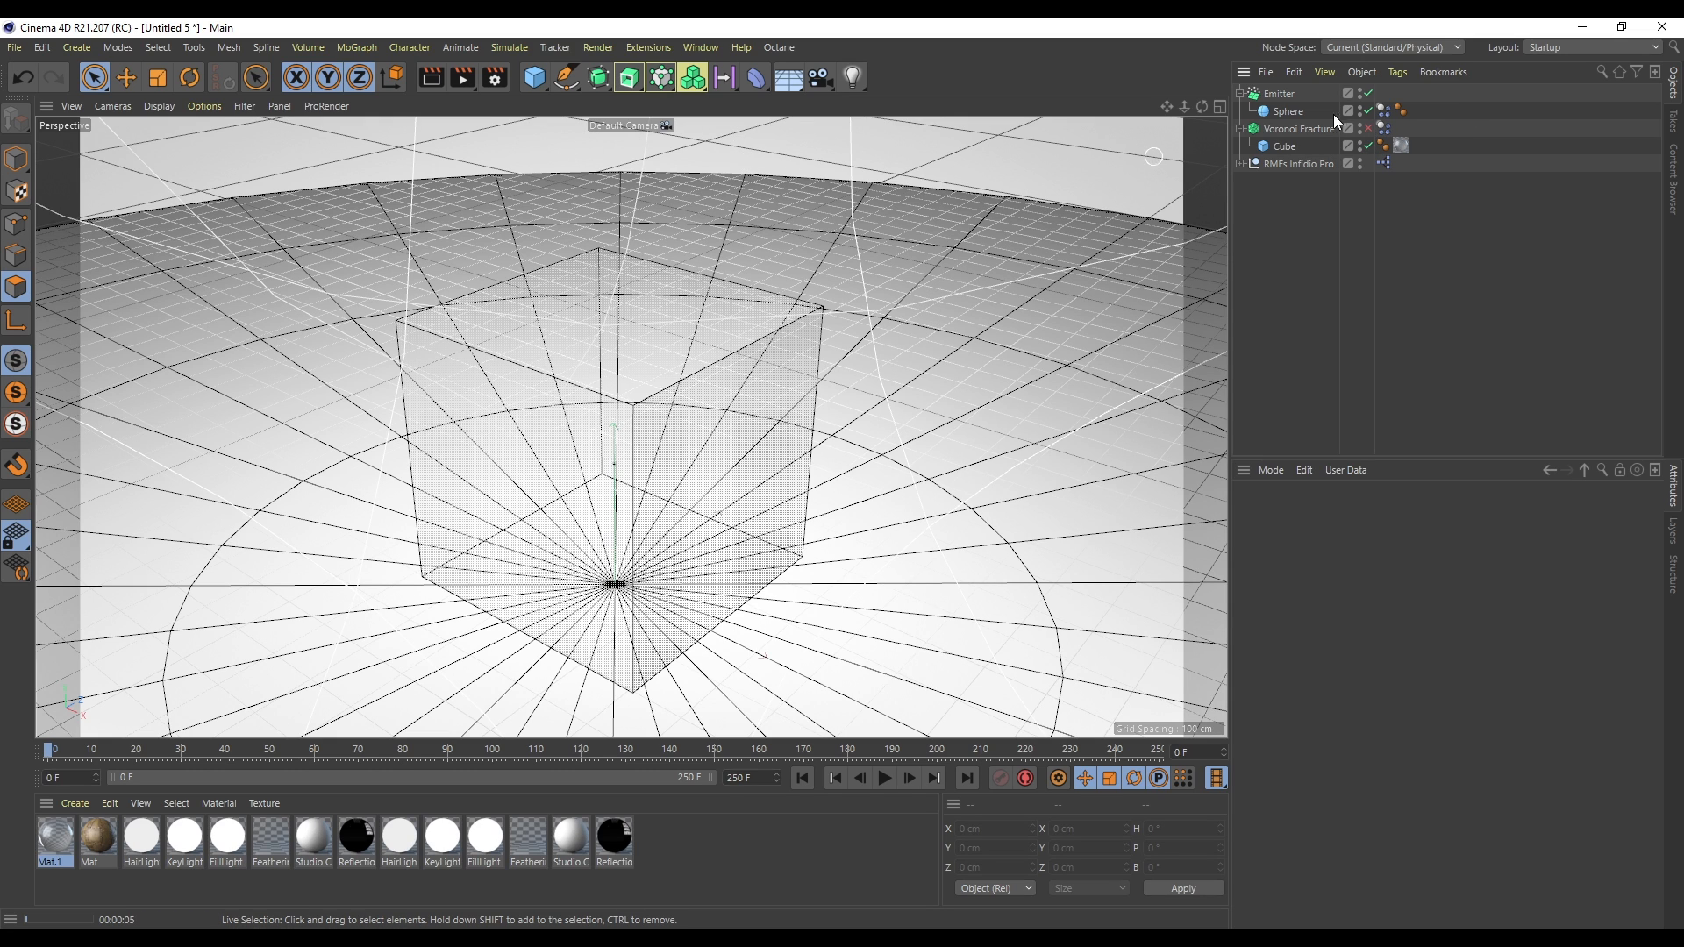
left_click(438, 75)
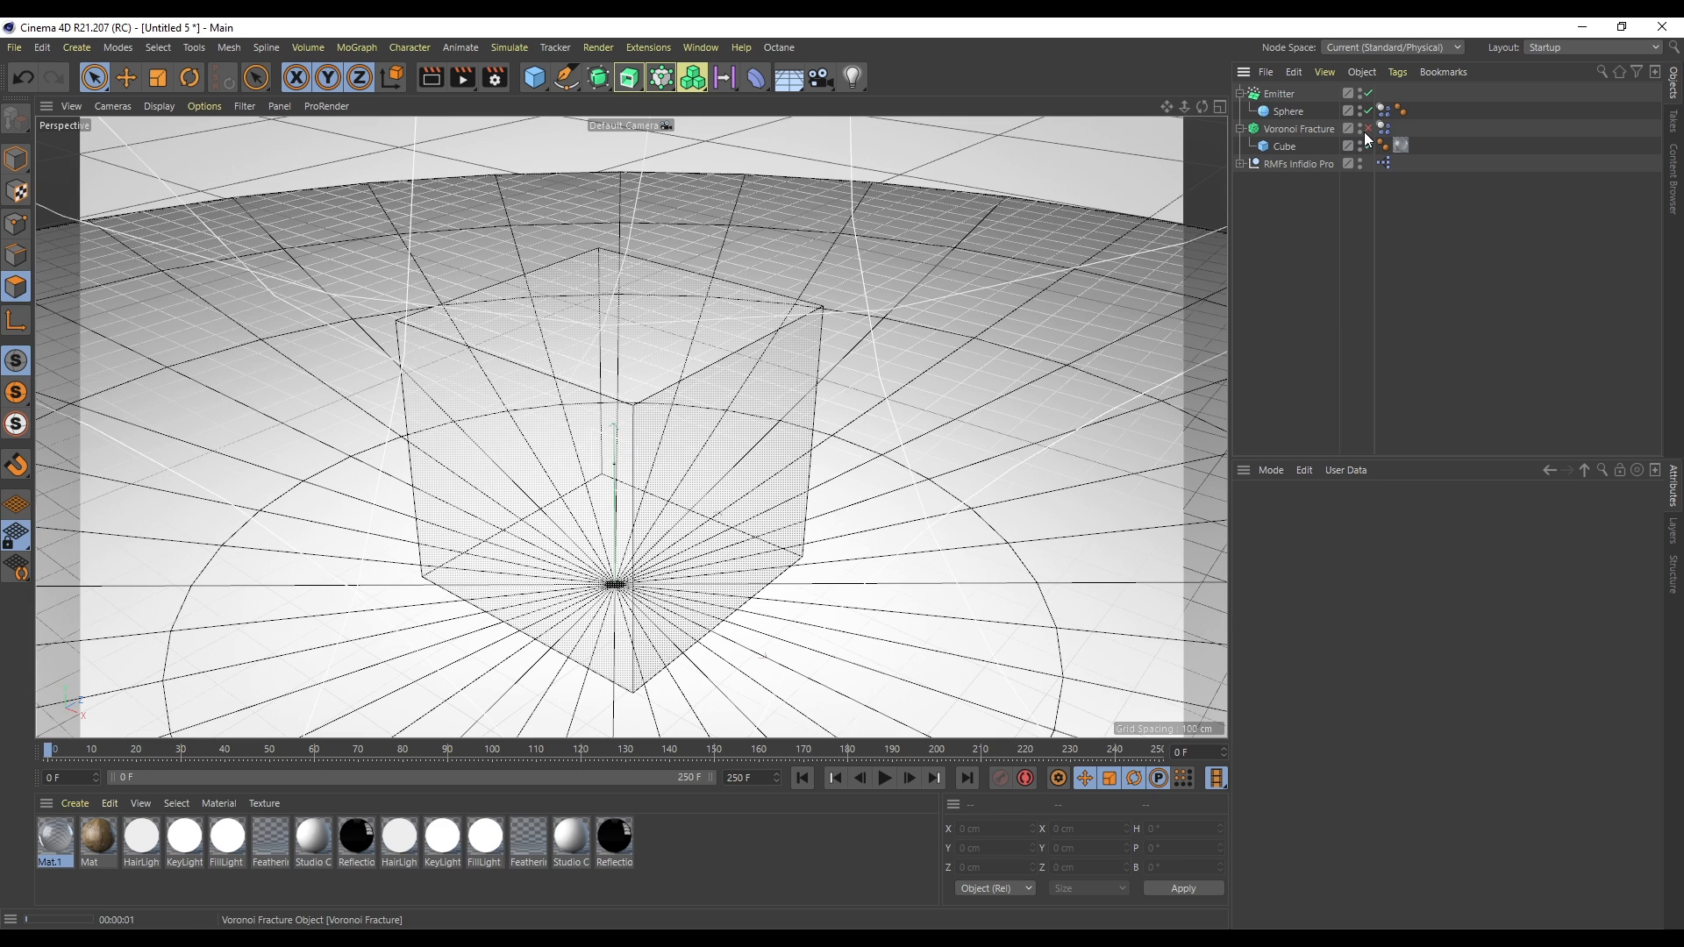
left_click(1369, 129)
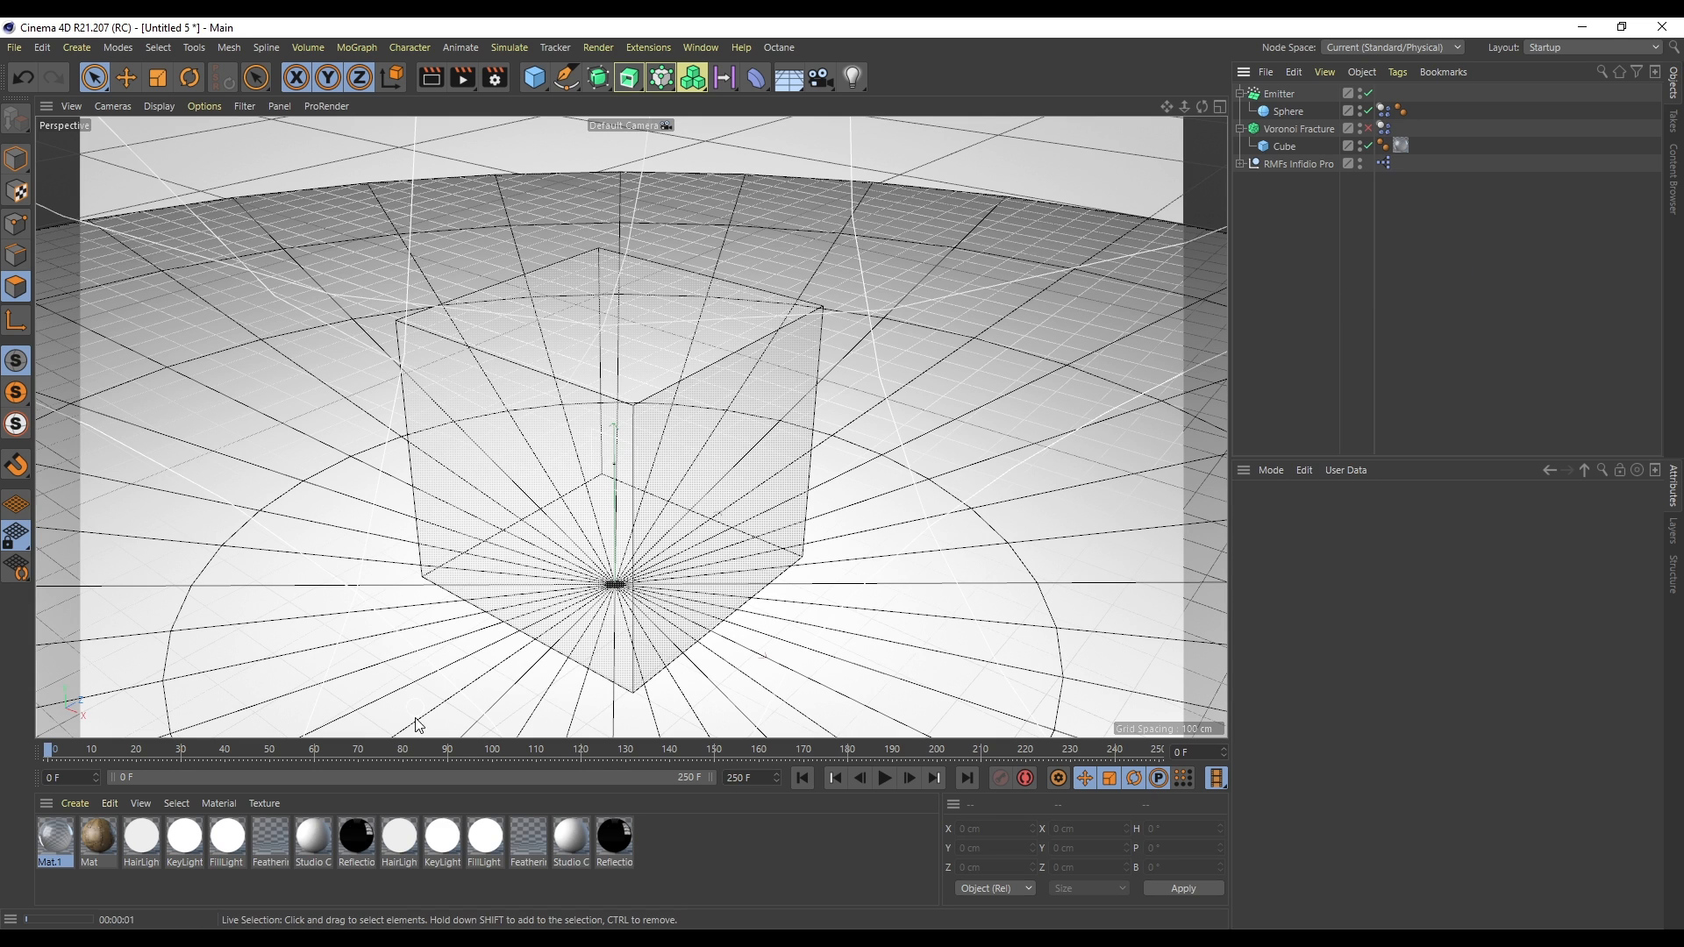
left_click(482, 751)
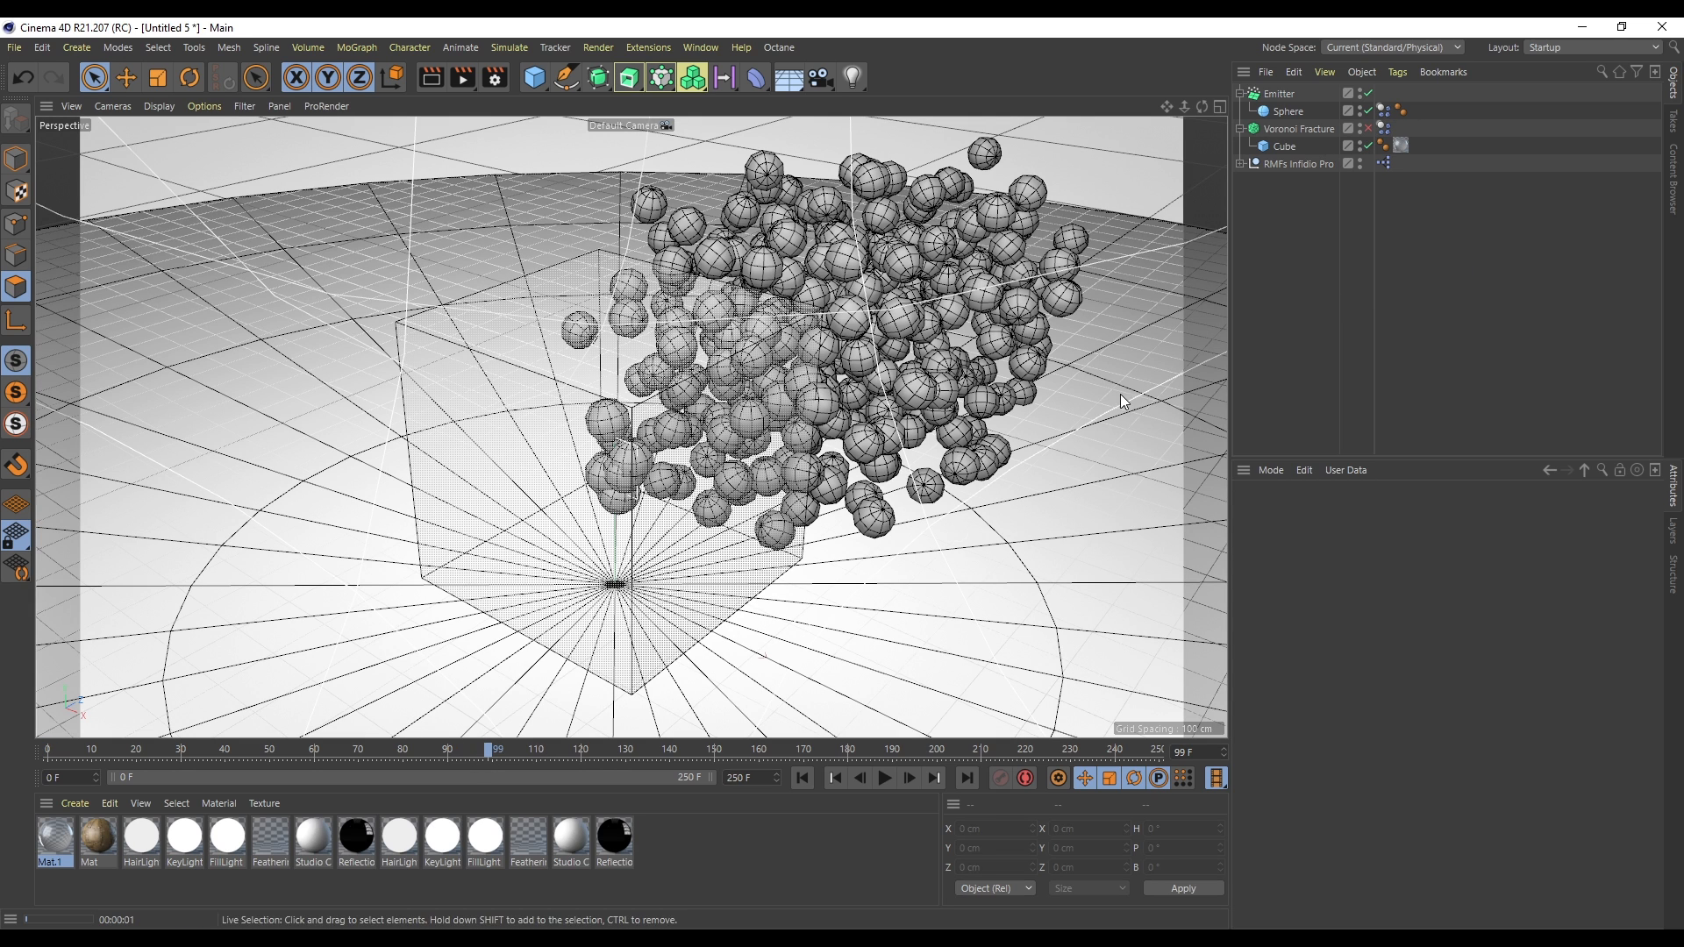
left_click(1323, 129)
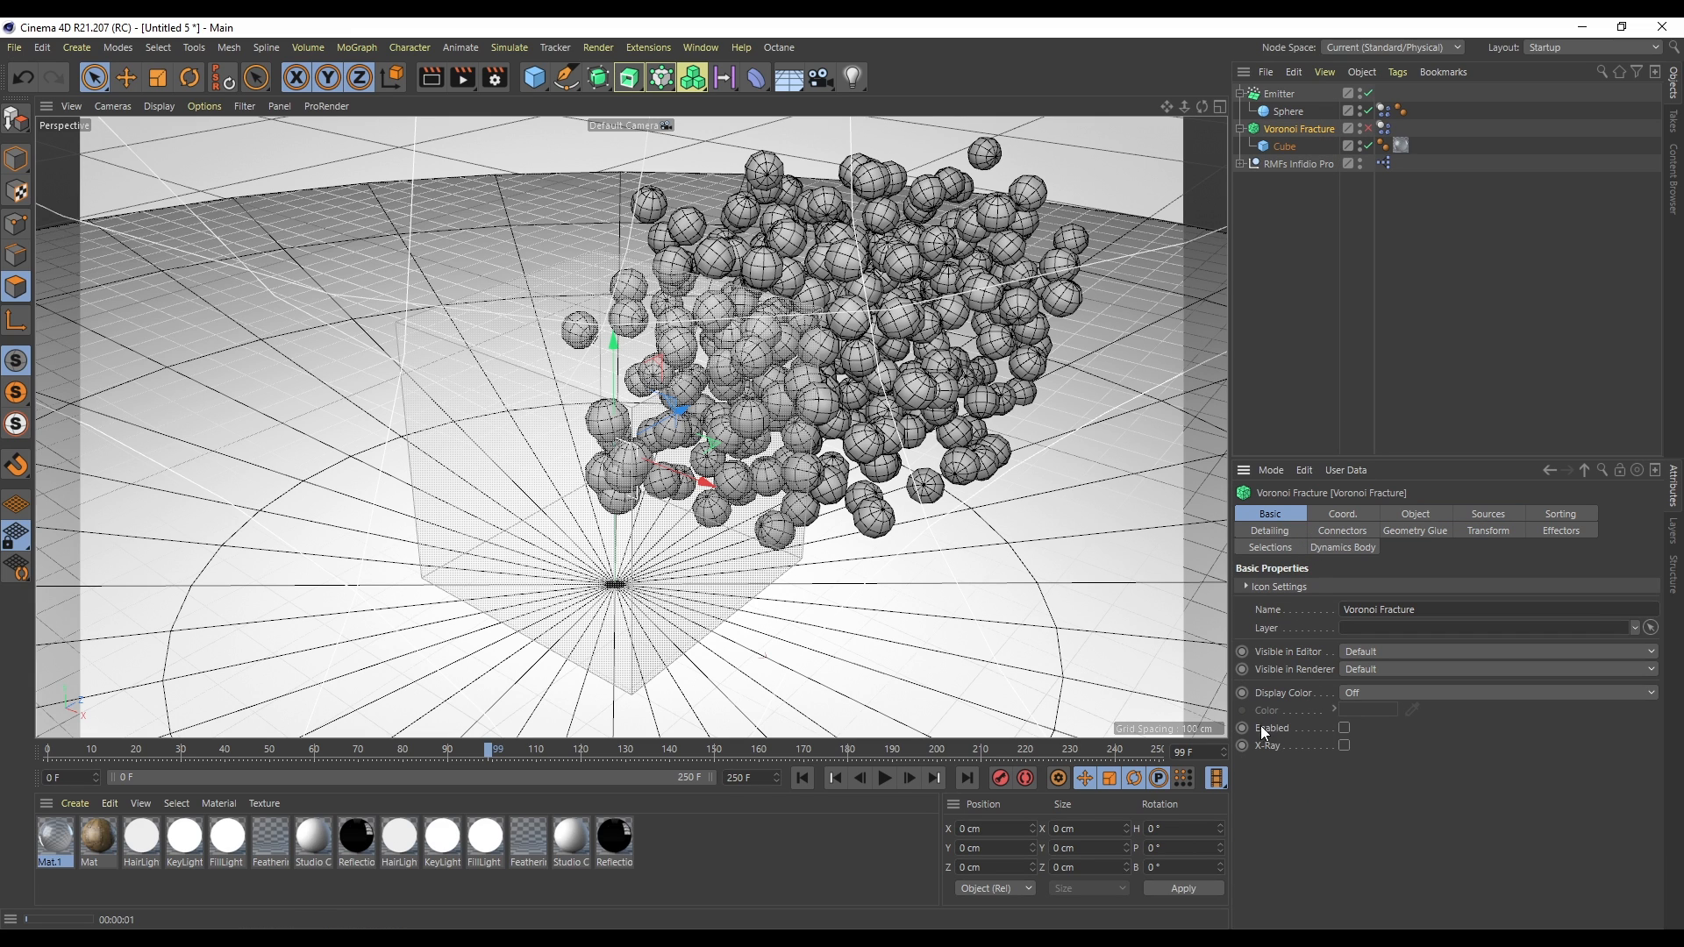
left_click(914, 779)
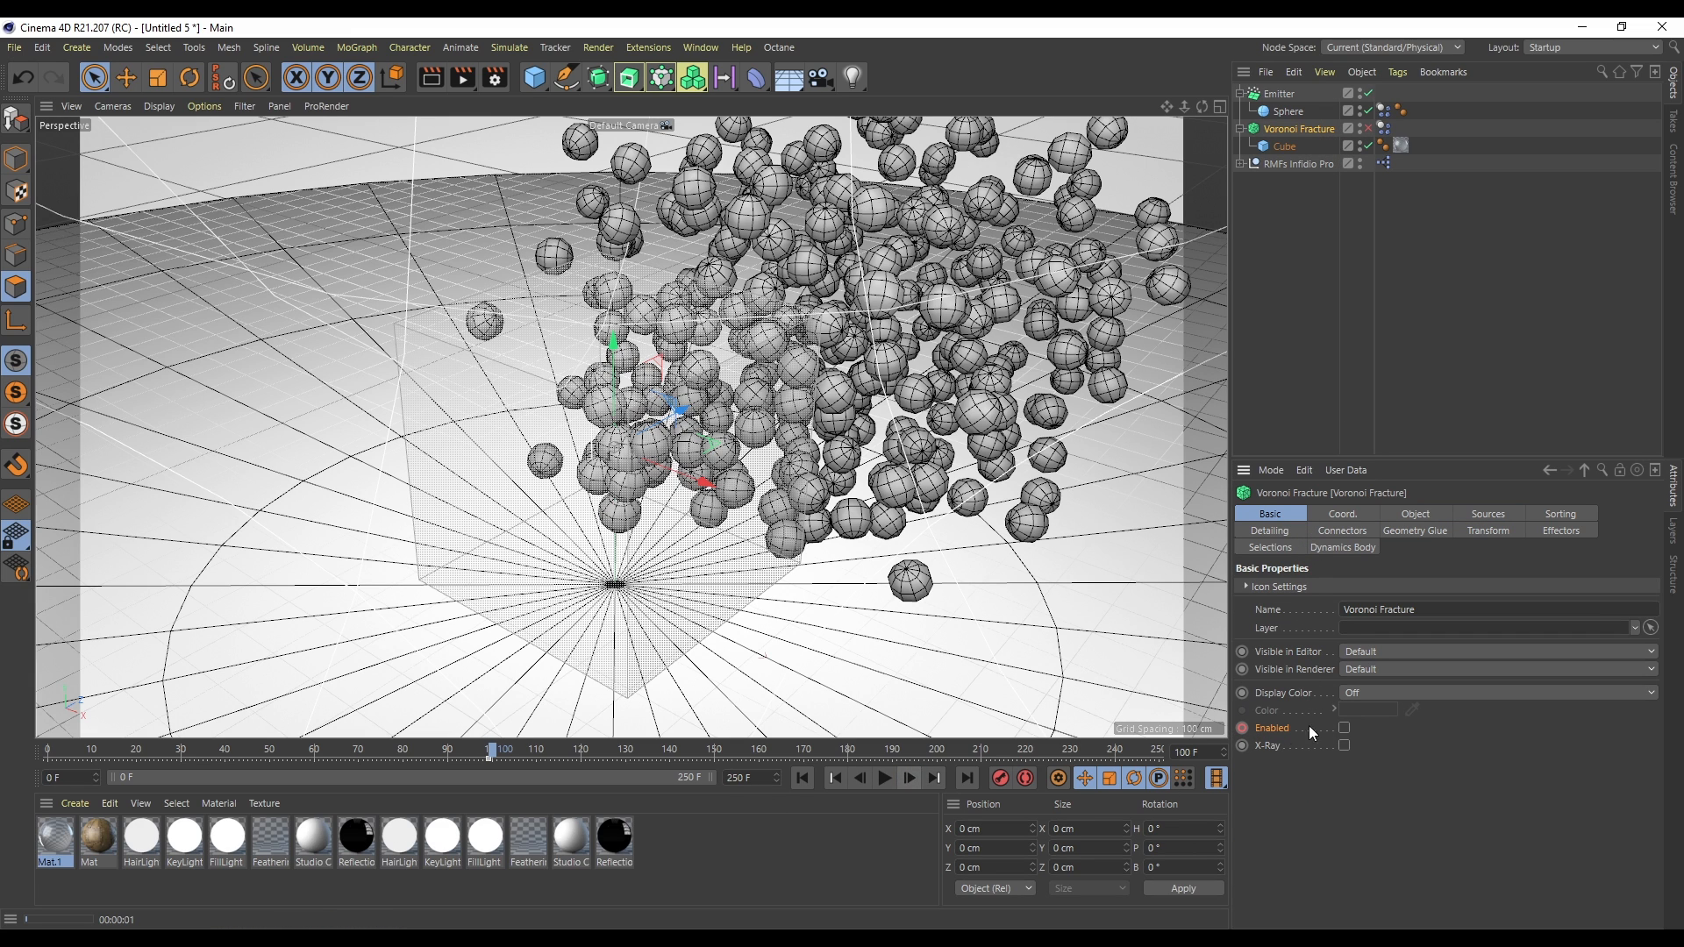
left_click(803, 778)
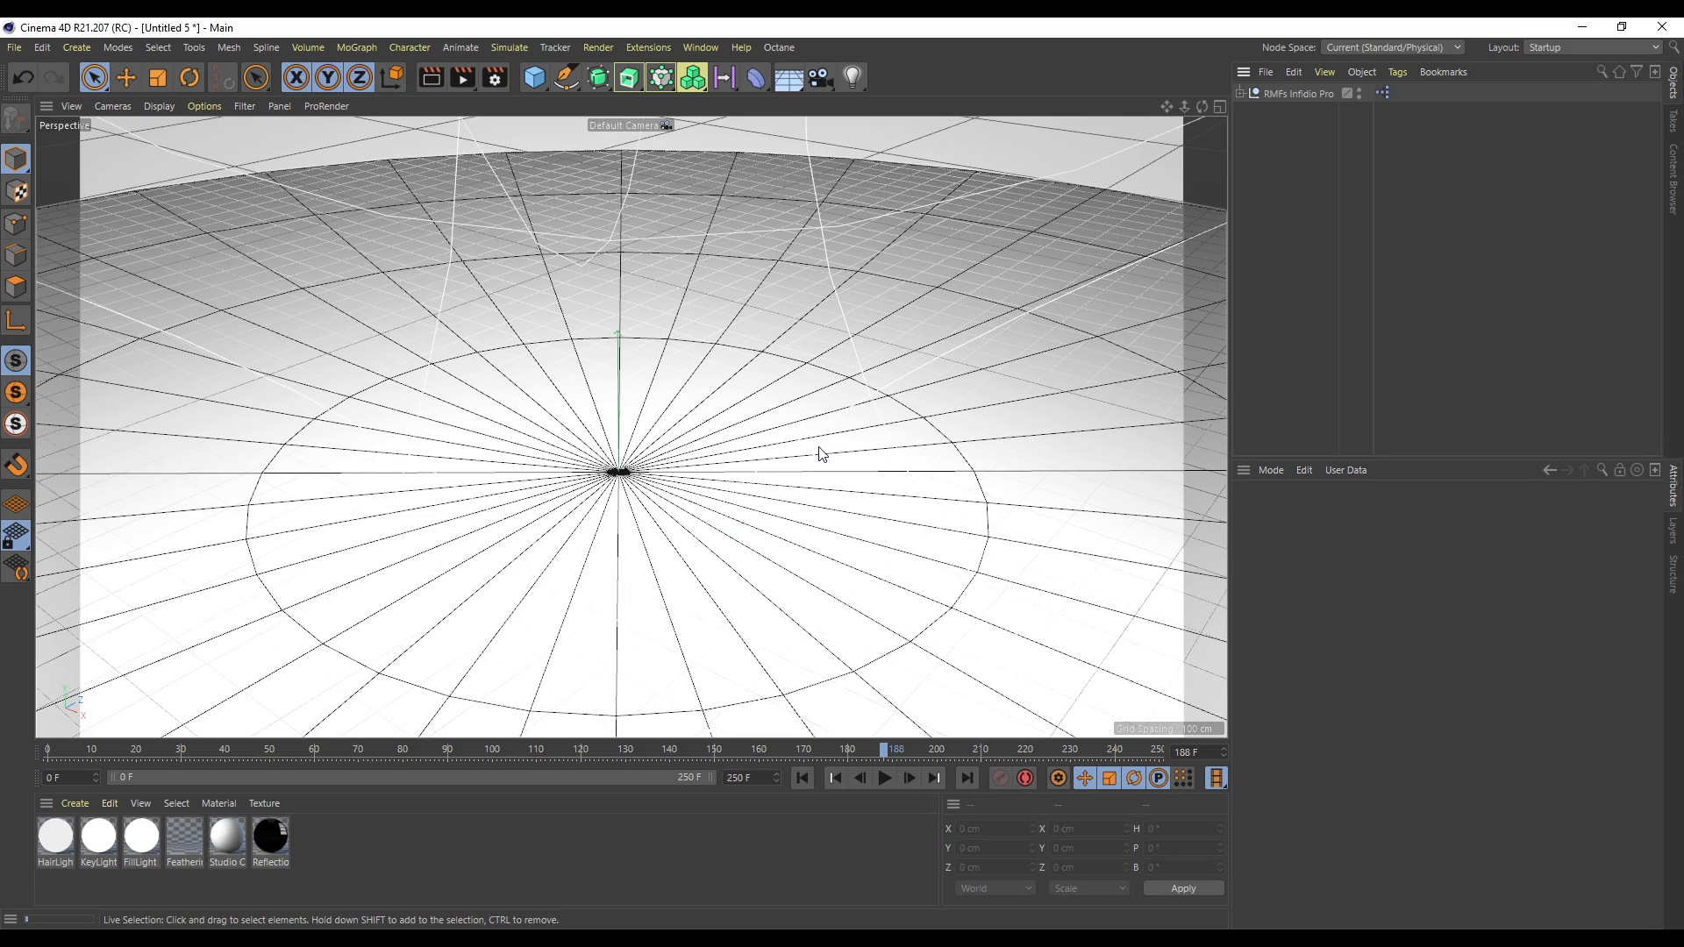
- In the new scene, add a cube and move it to about 118 cm on Y
left_click(802, 778)
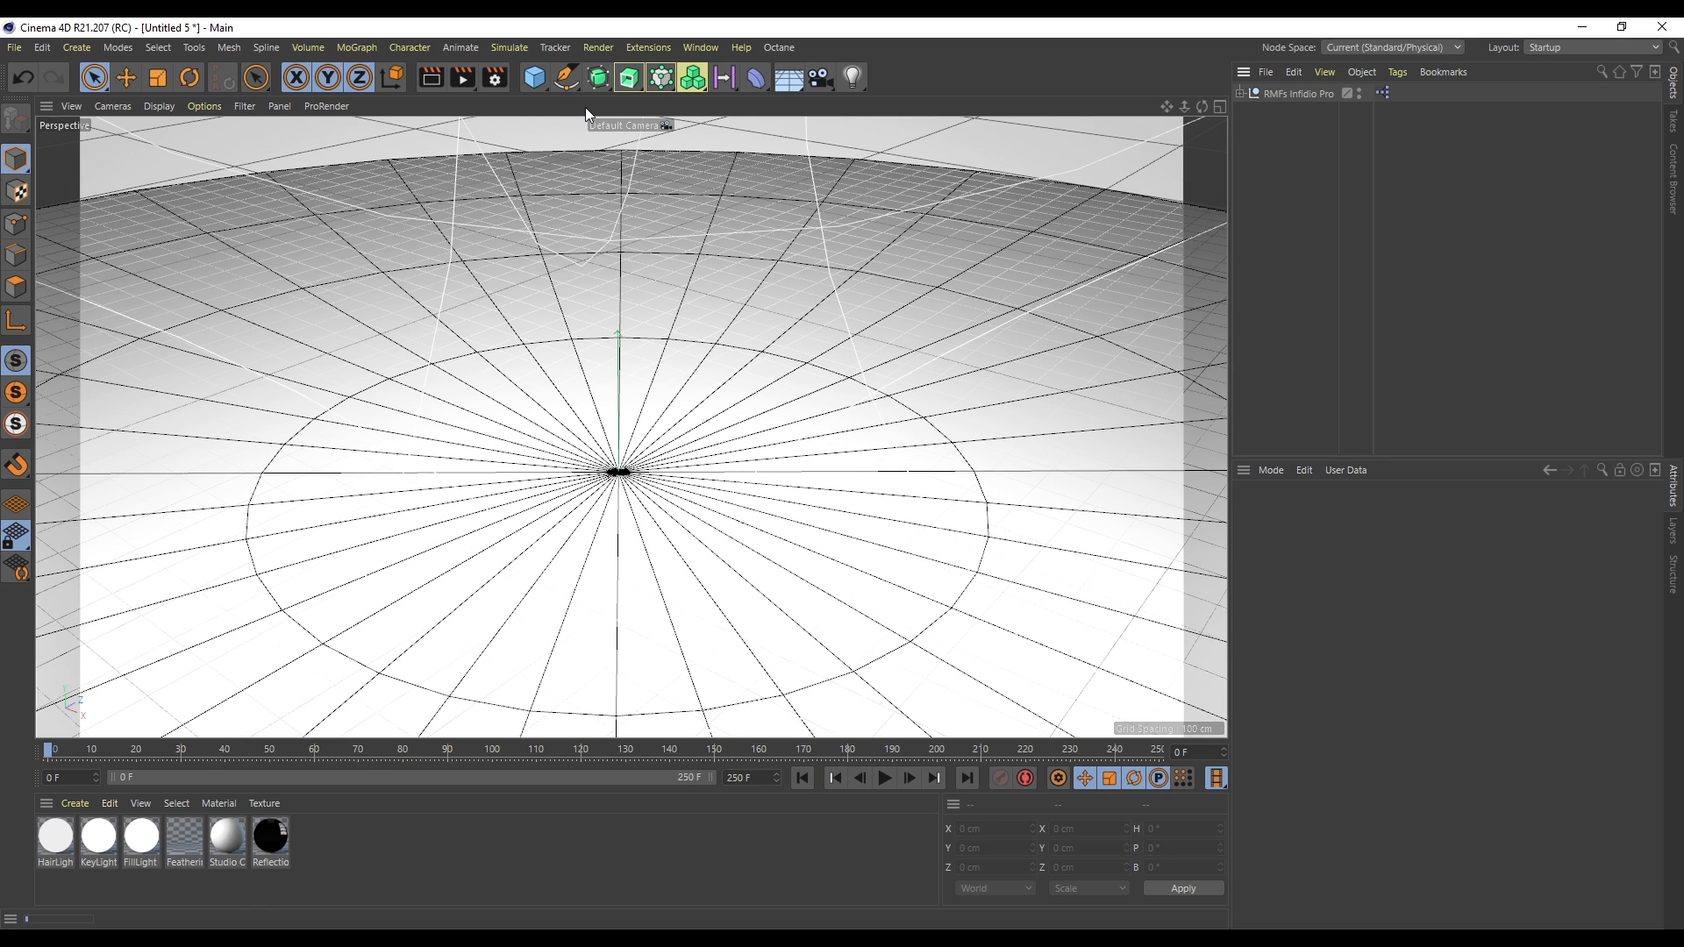
left_click(536, 77)
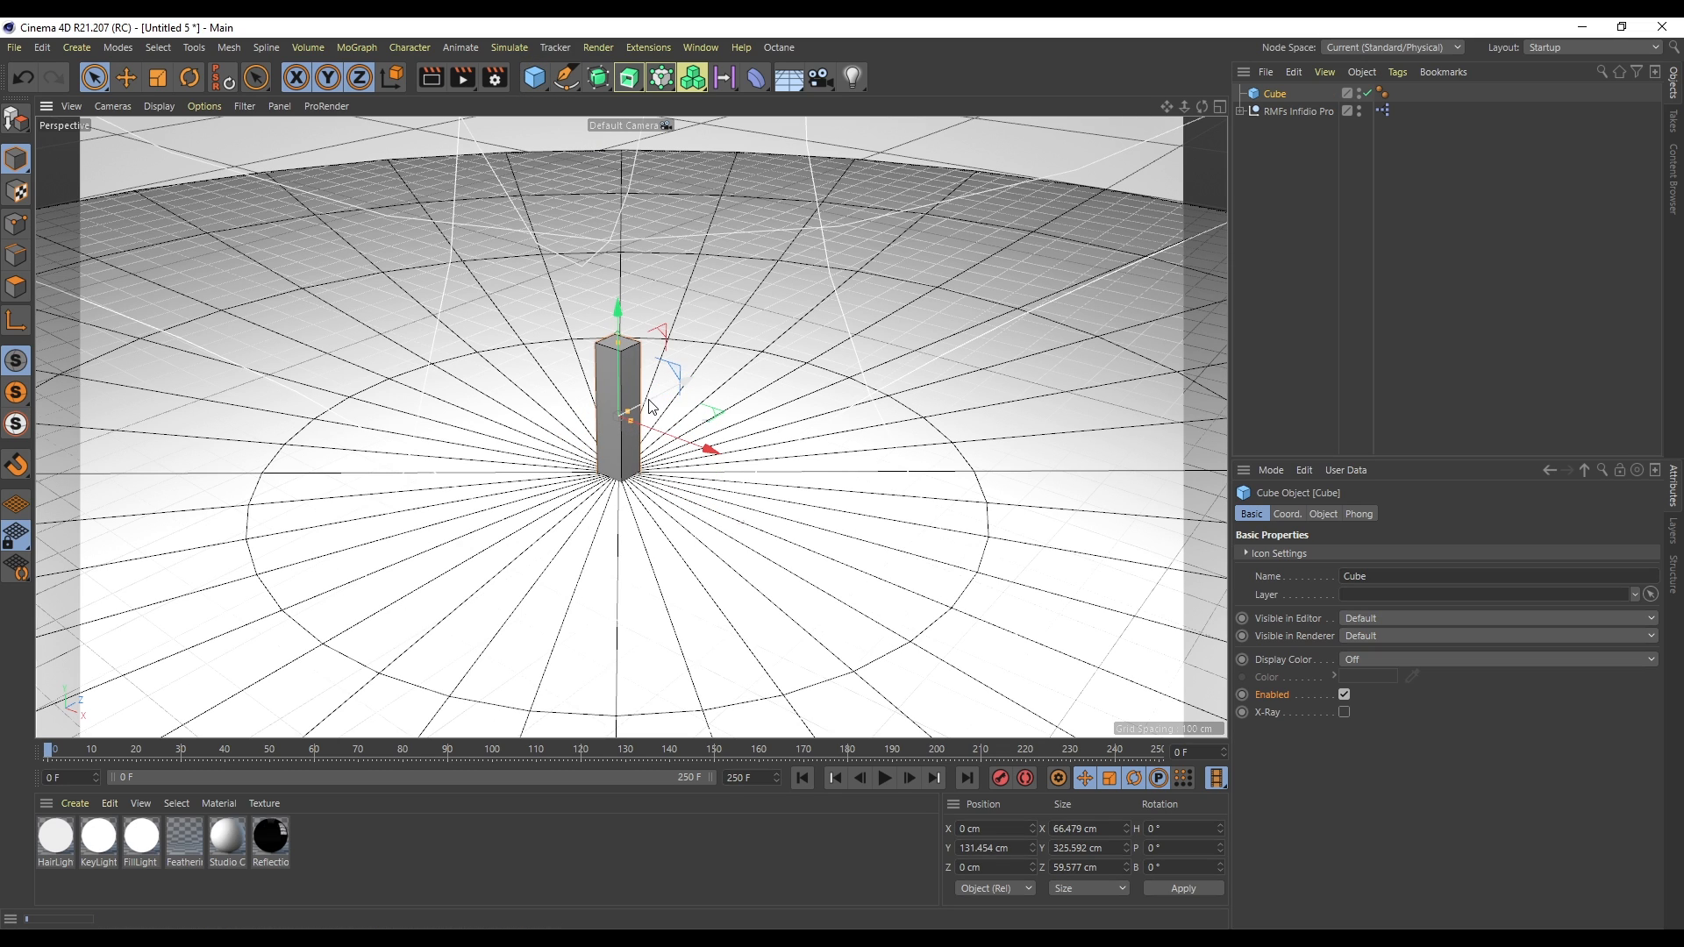
left_click_drag(625, 366, 621, 374)
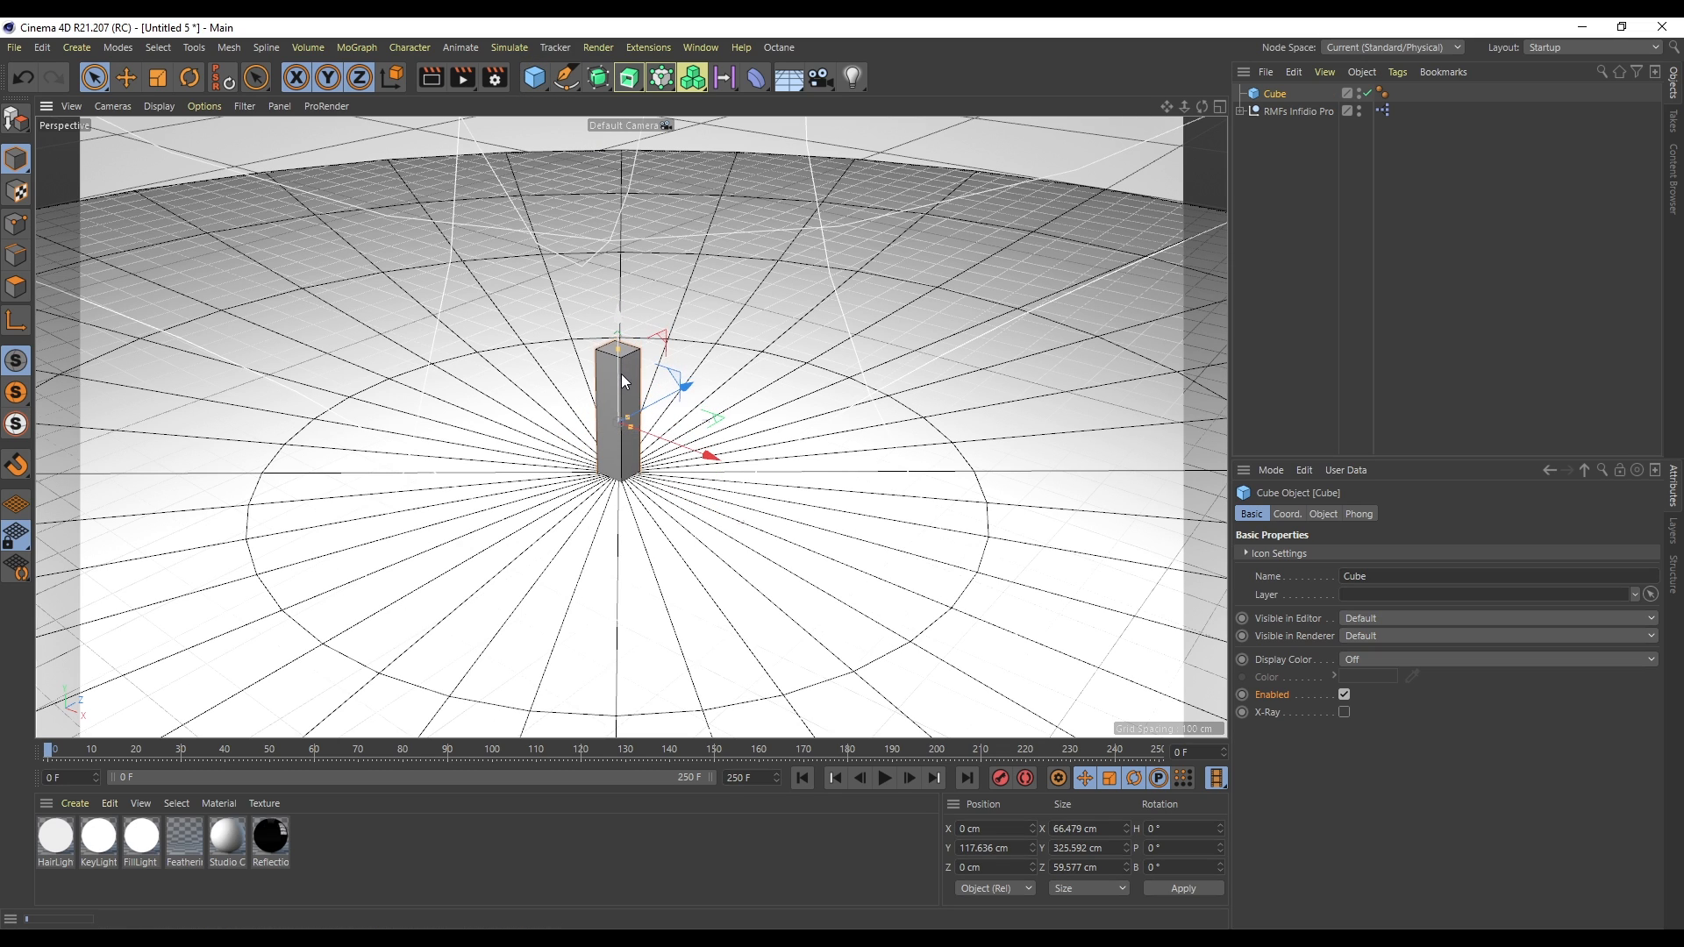
- Add a Symmetry generator as the cube's parent
left_click(671, 82)
left_click(623, 81)
left_click(594, 73)
left_click(597, 81)
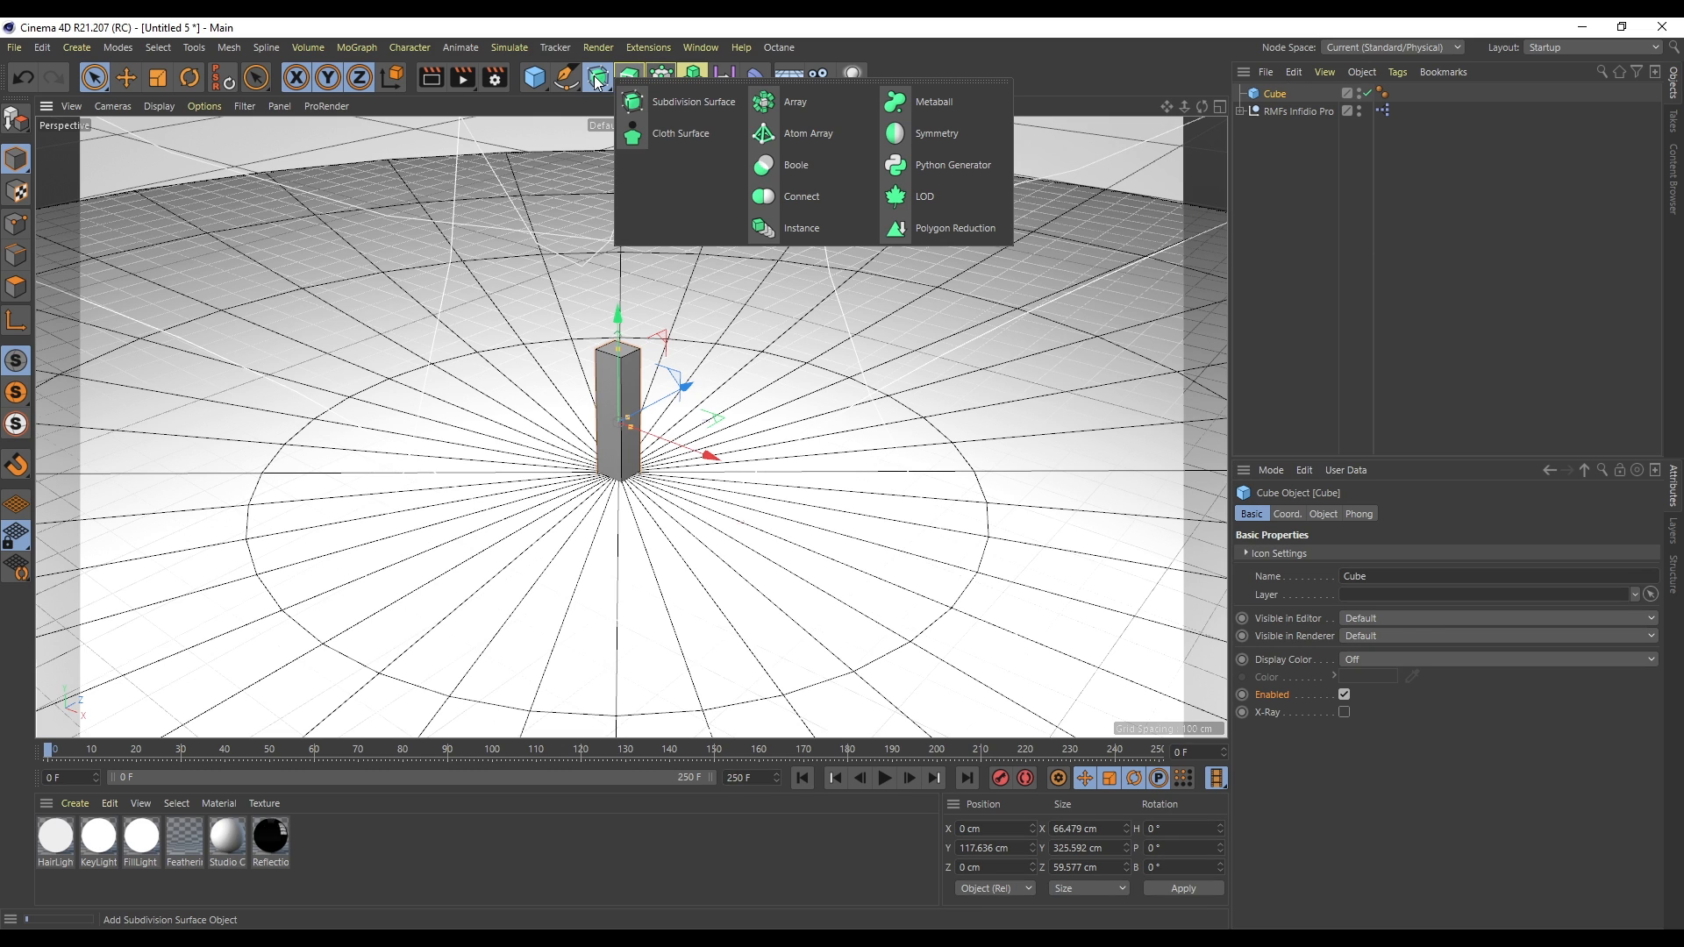
left_click(934, 139, "alt")
left_click_drag(685, 387, 653, 420)
key("ctrl+z")
- Set the Symmetry object's mirror plane to XY
left_click(1284, 111)
left_click(1323, 96)
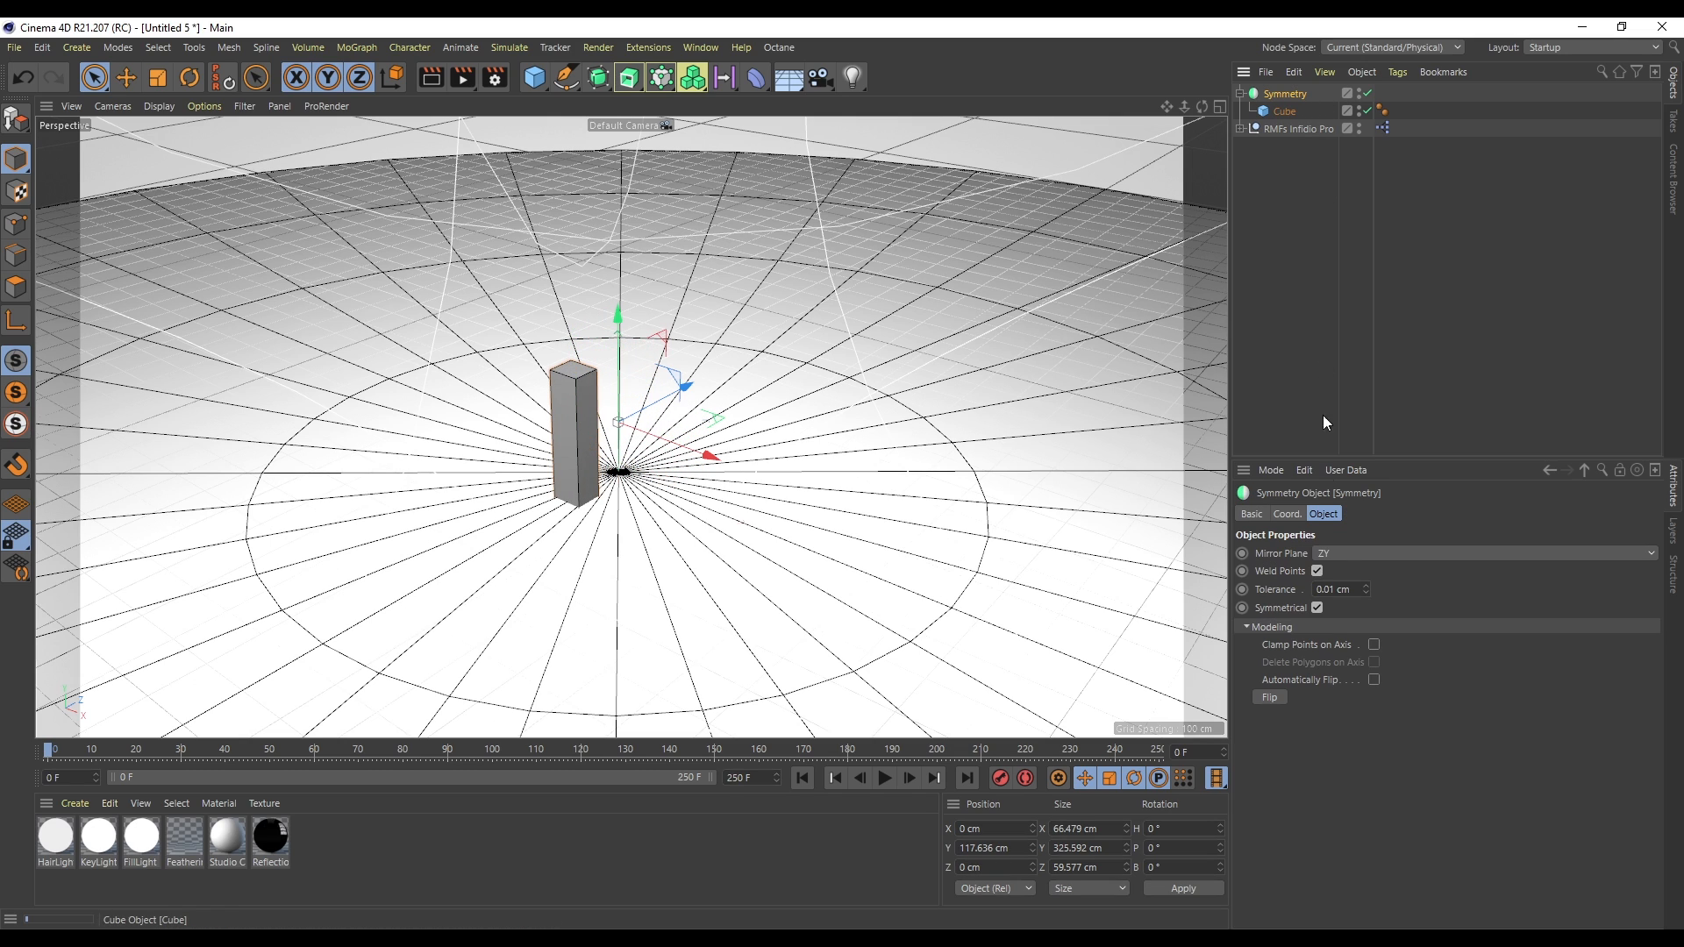
left_click(1346, 553)
left_click(1338, 570)
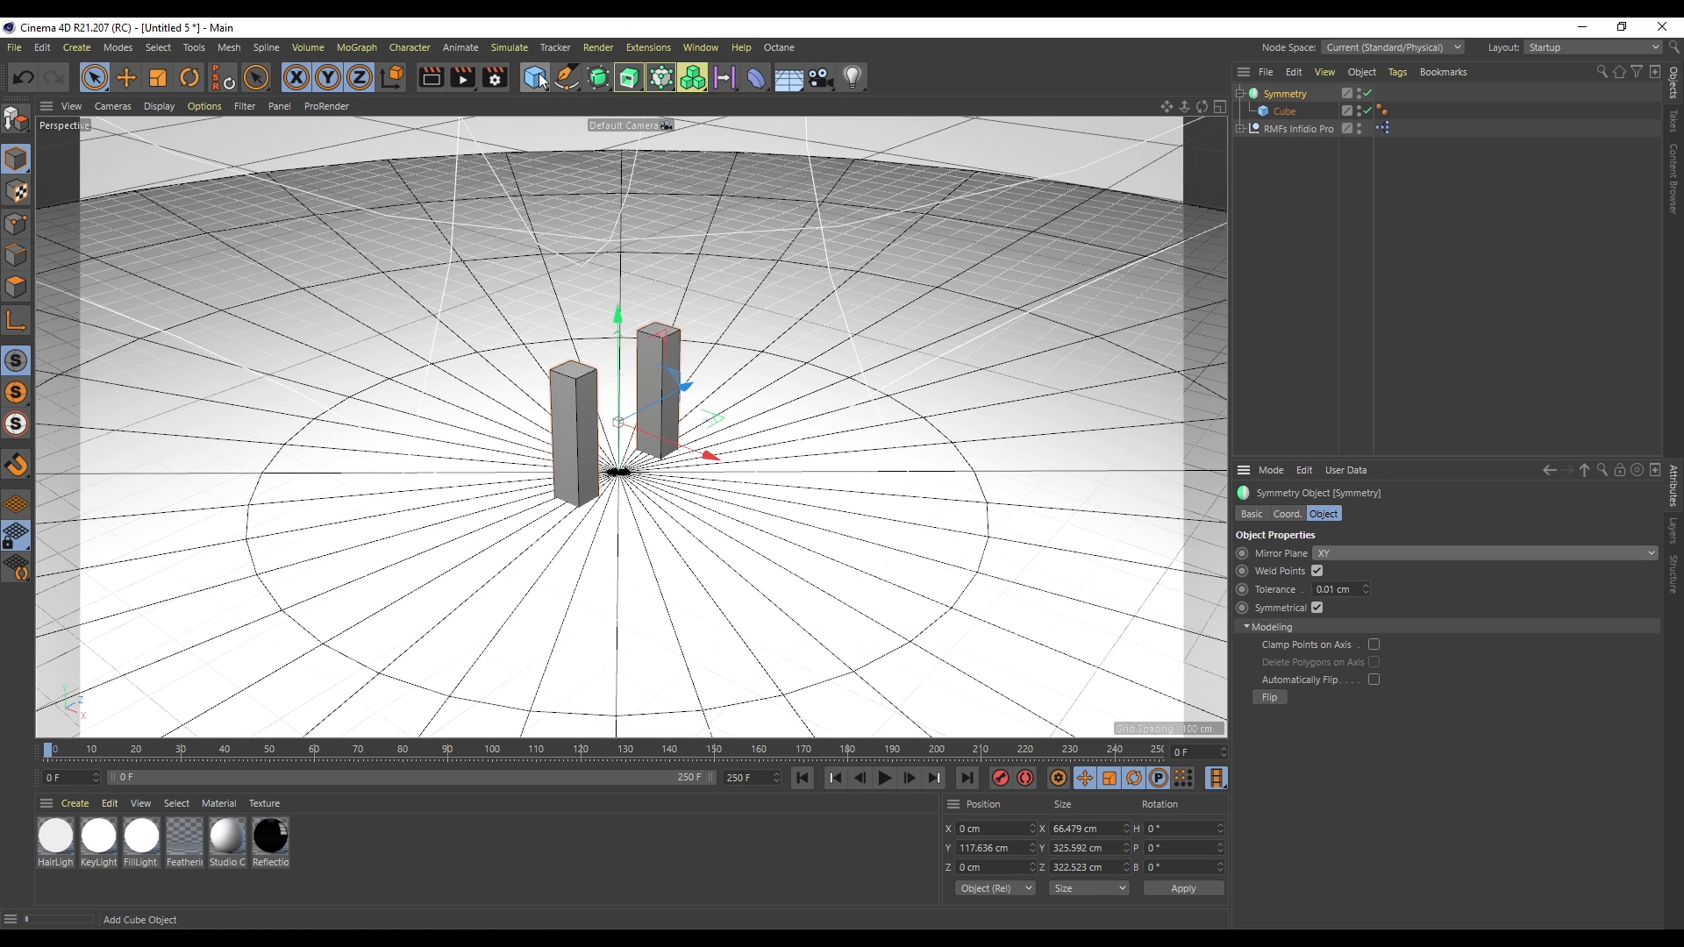
- Group the cube into a null object inside the Symmetry generator
left_click(1302, 114)
key("alt+g")
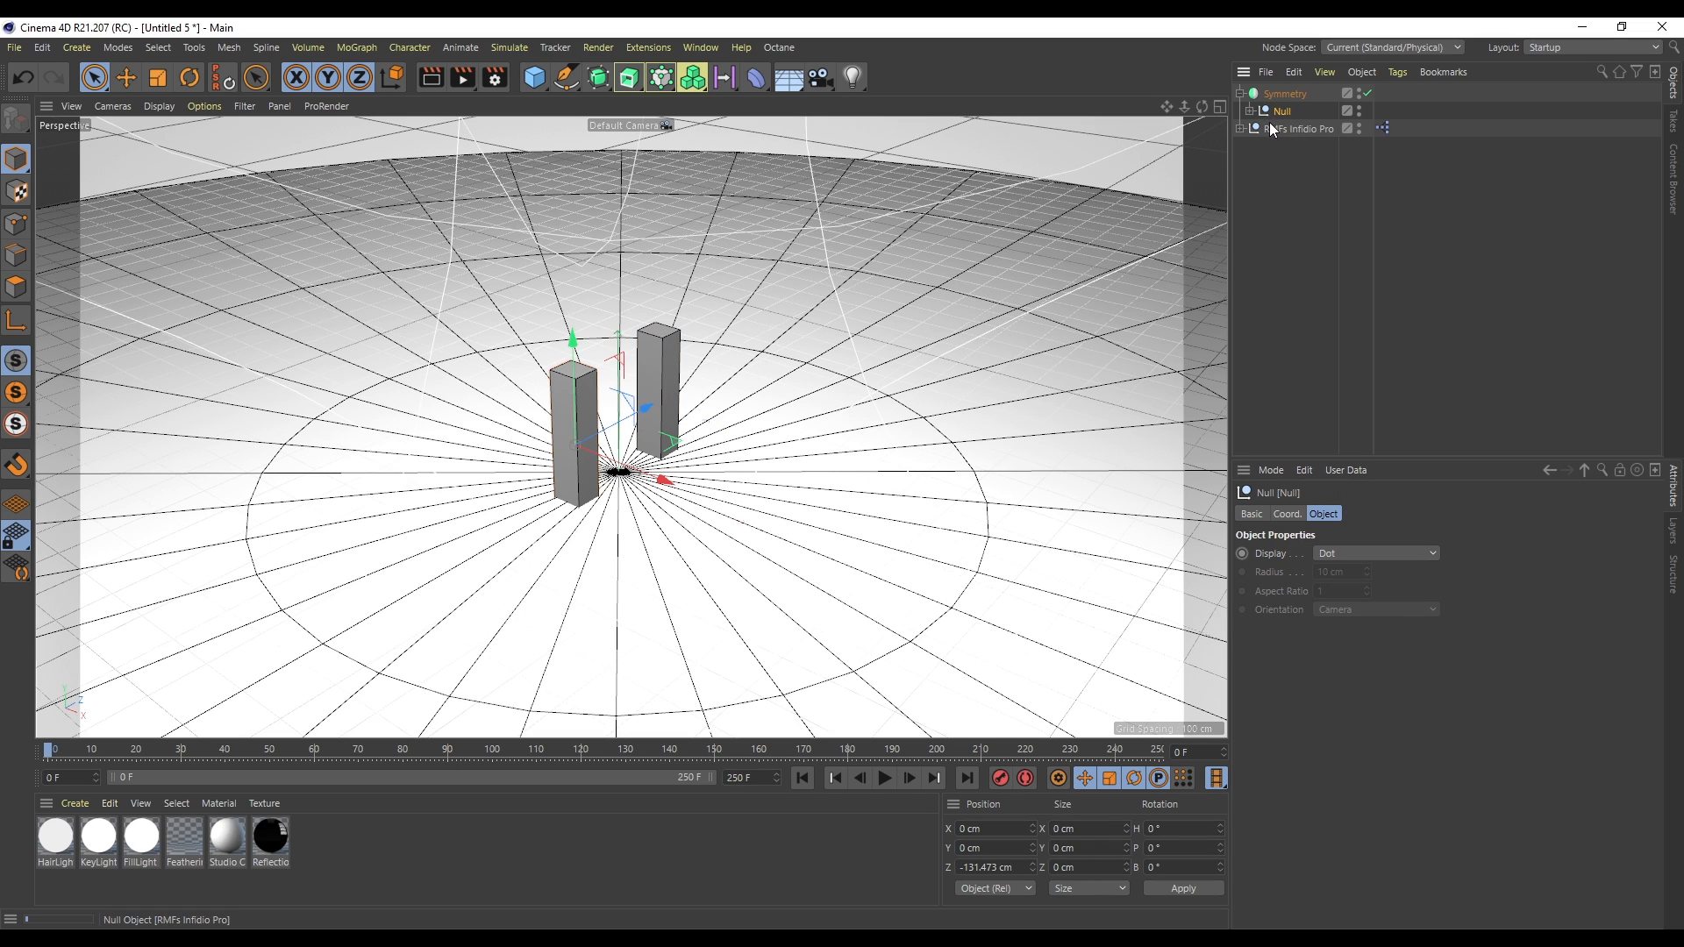
- Add a tube inside the null beside the cube and set its orientation to the Z axis
left_click(1246, 109)
left_click(1292, 128)
left_click(535, 77)
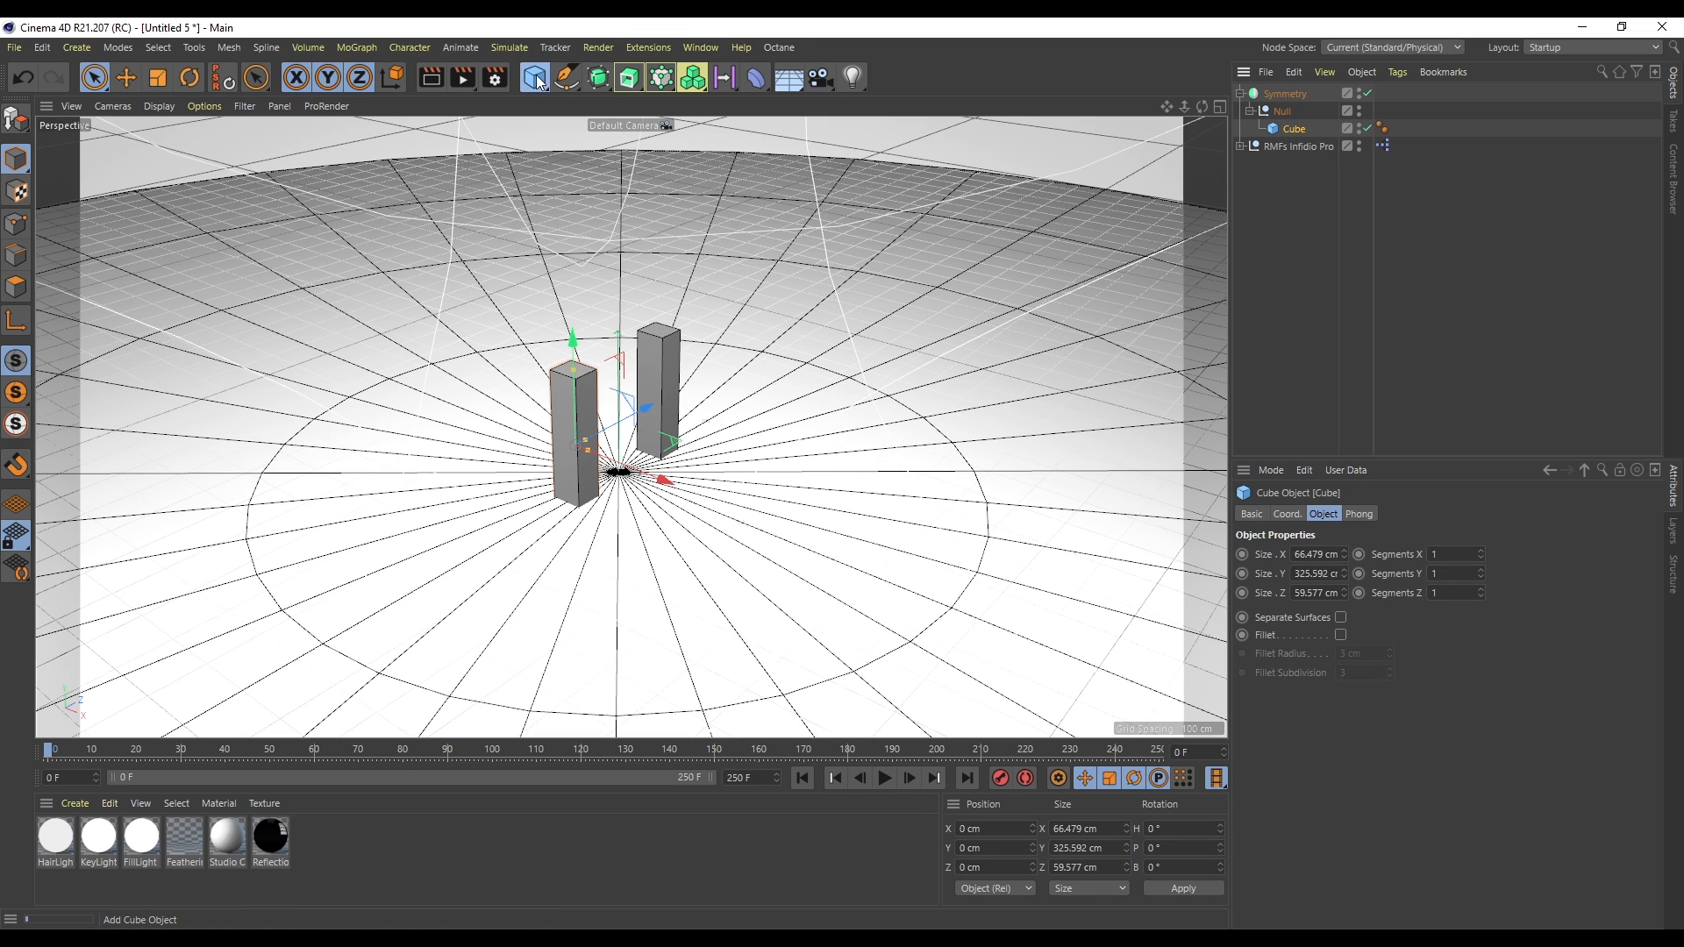
left_click(892, 167, "alt")
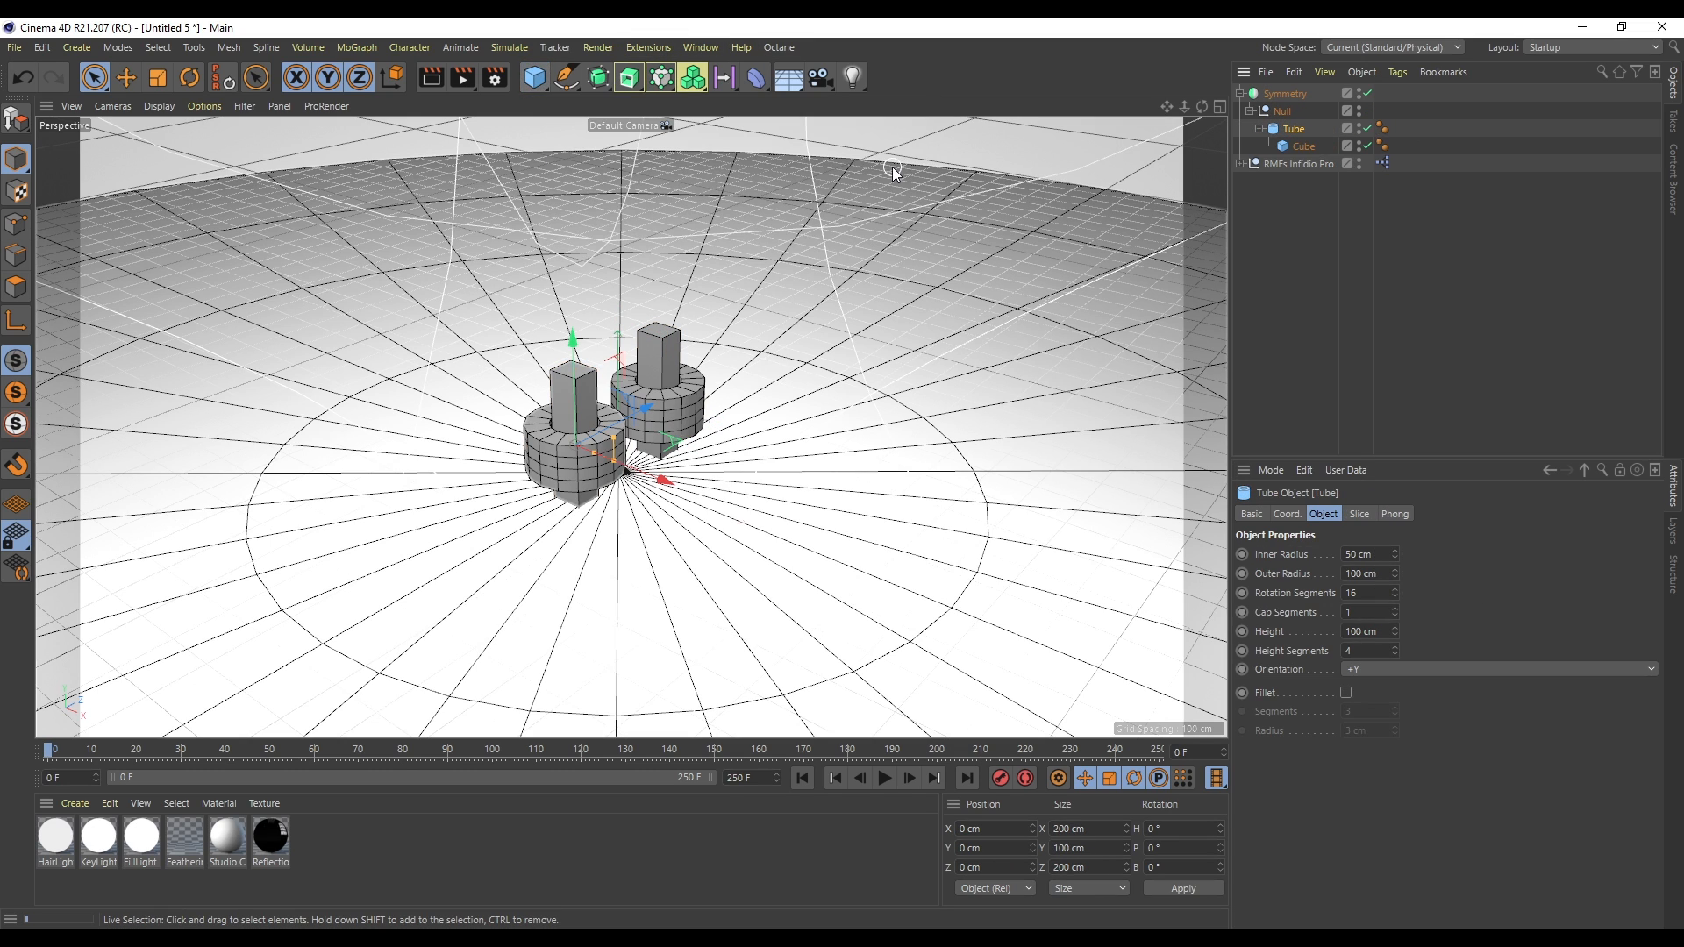
left_click_drag(1282, 119, 1281, 118)
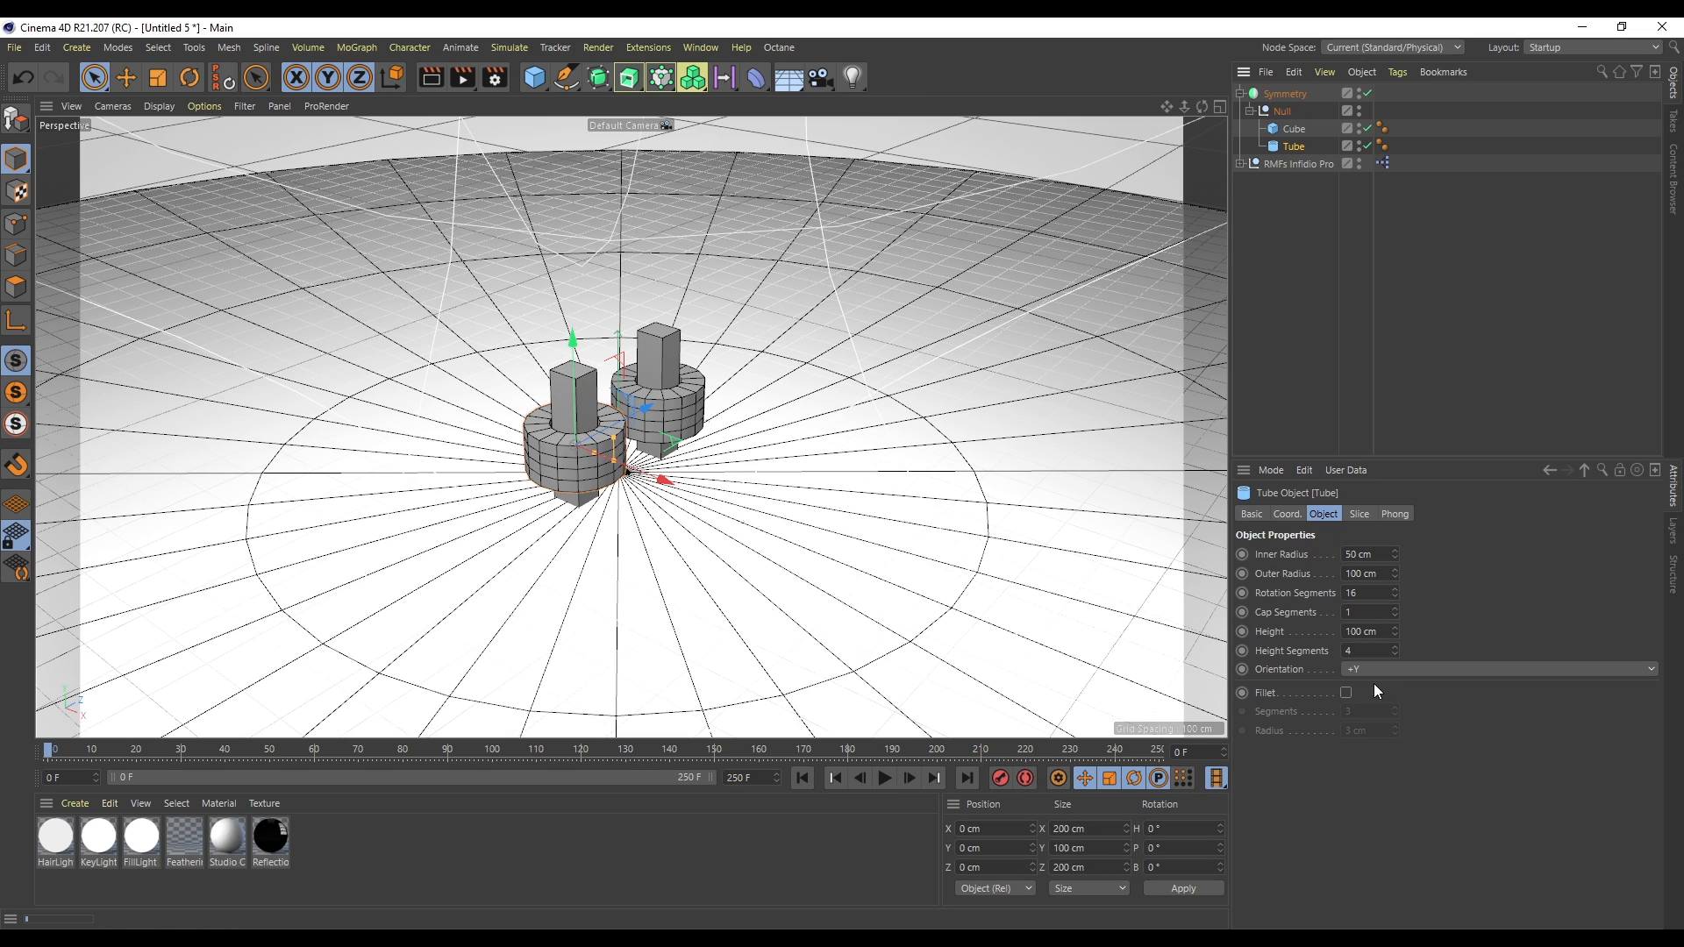
left_click(1386, 667)
left_click(1380, 767)
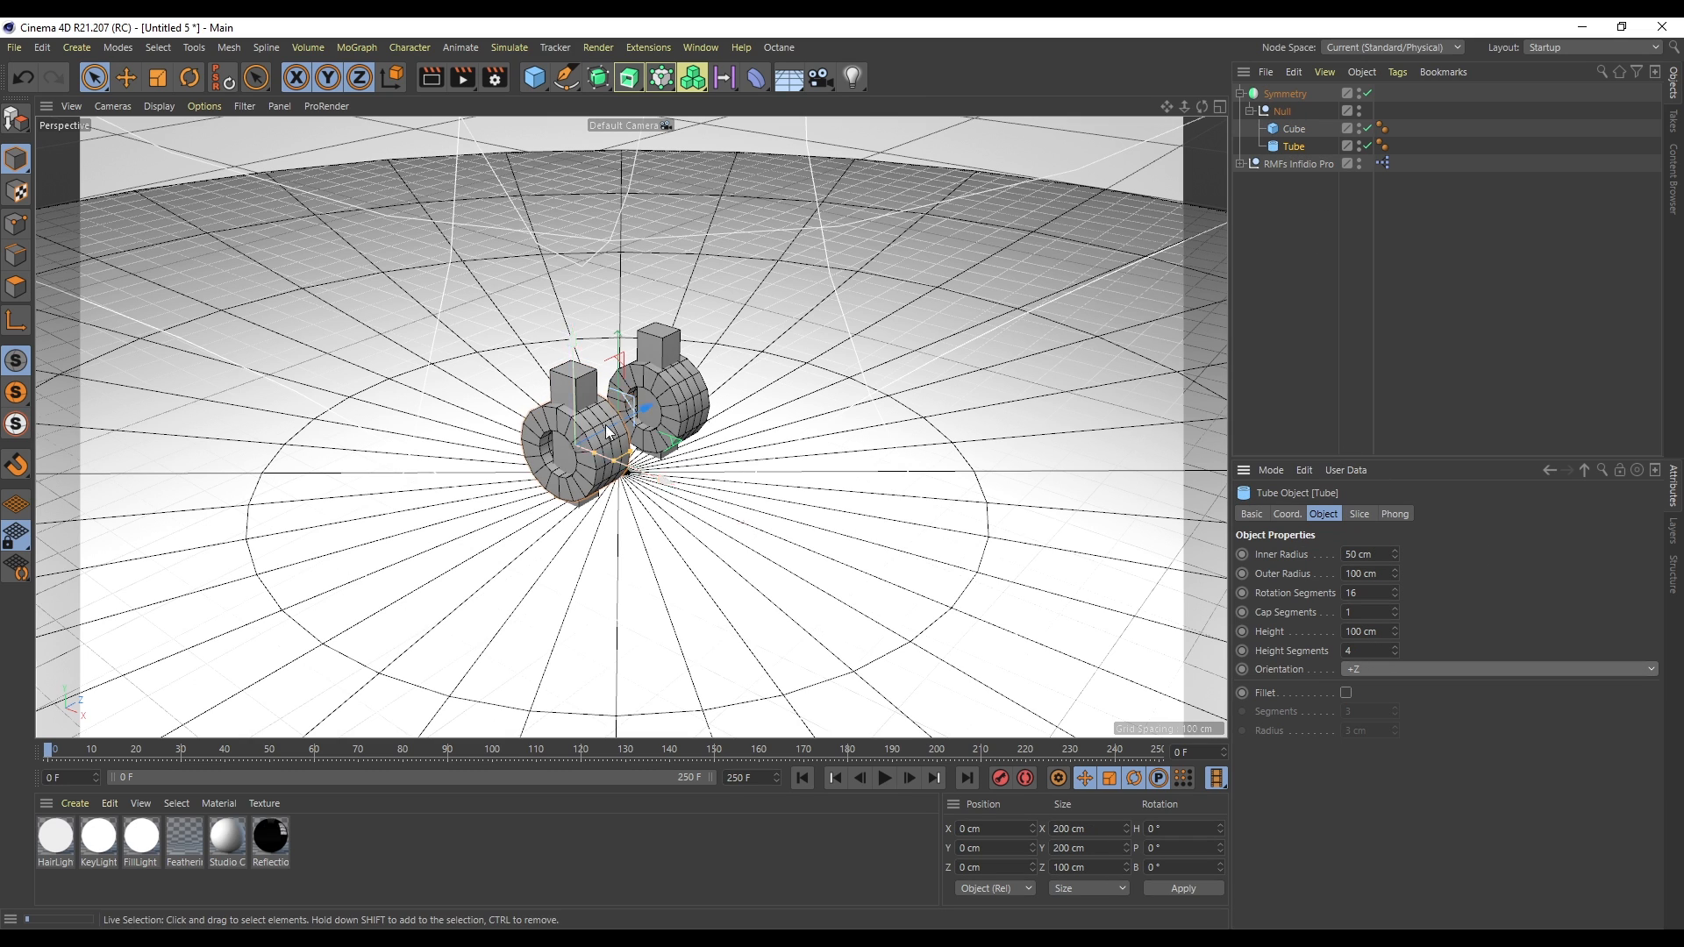
- Move the tube up onto the top of the cube and scale it down to about 94 cm
left_click_drag(599, 453, 583, 331)
key("t")
key("space")
scroll(562, 318, "up", 7)
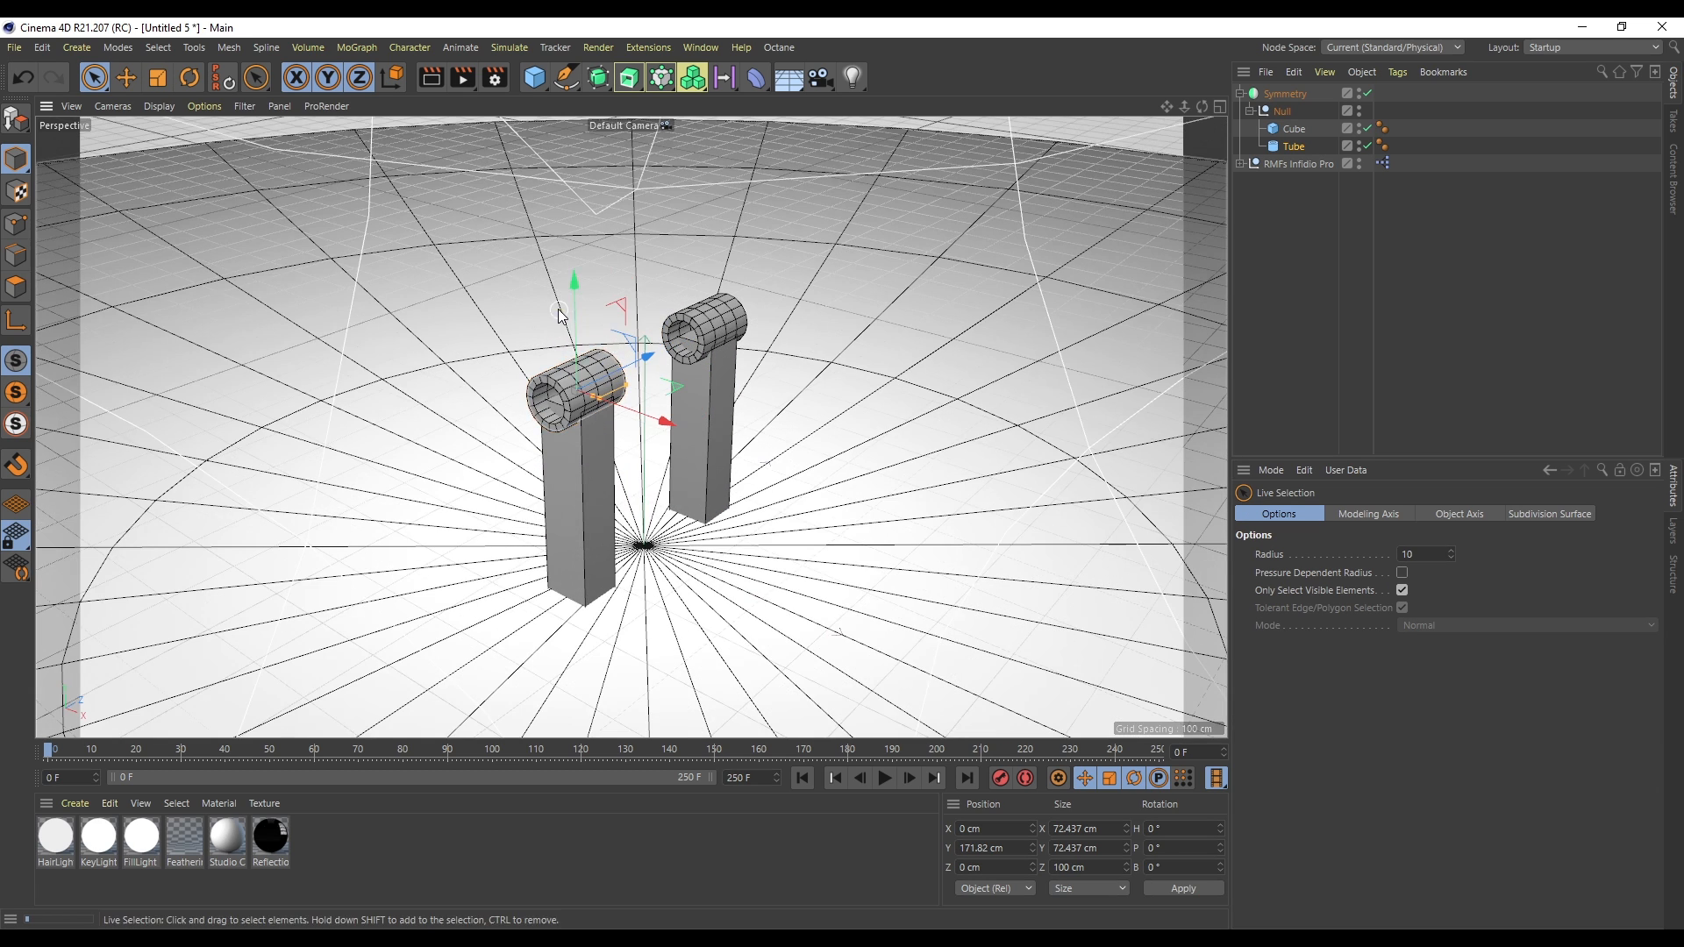
left_click_drag(599, 400, 597, 356)
left_click_drag(656, 436, 677, 441)
left_click_drag(599, 310, 600, 321)
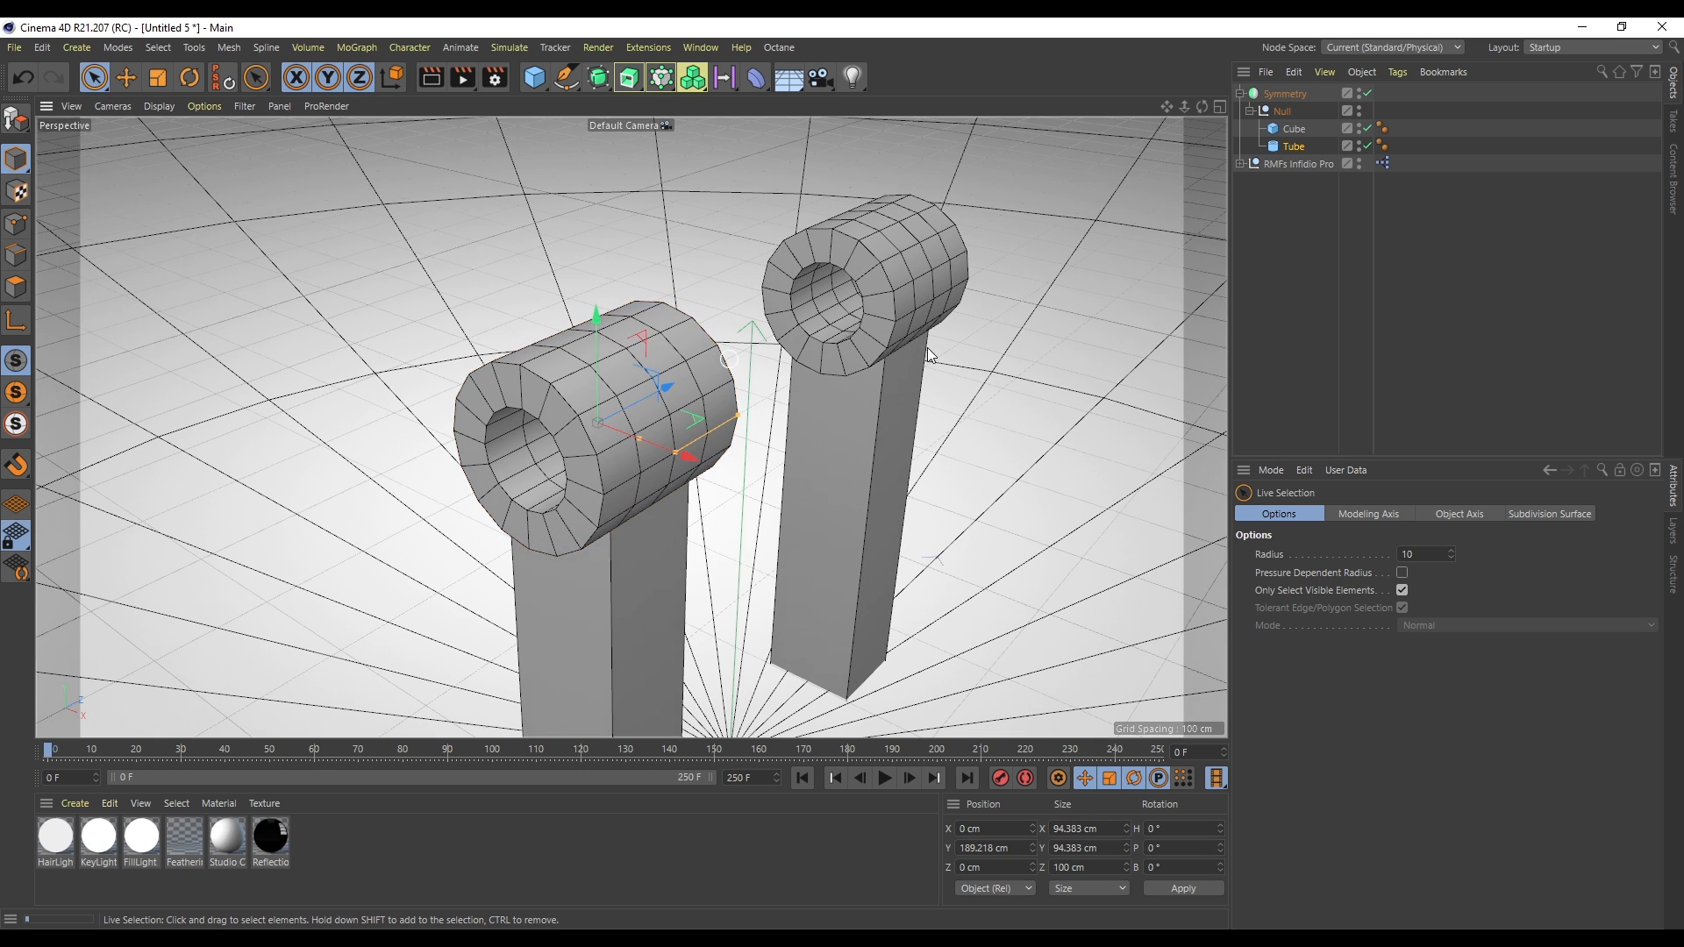
- Add a cylinder oriented along Z and stretch it into an axle about 447 cm long through both tubes
scroll(912, 351, "down", 5)
left_click_drag(1166, 107, 927, 63)
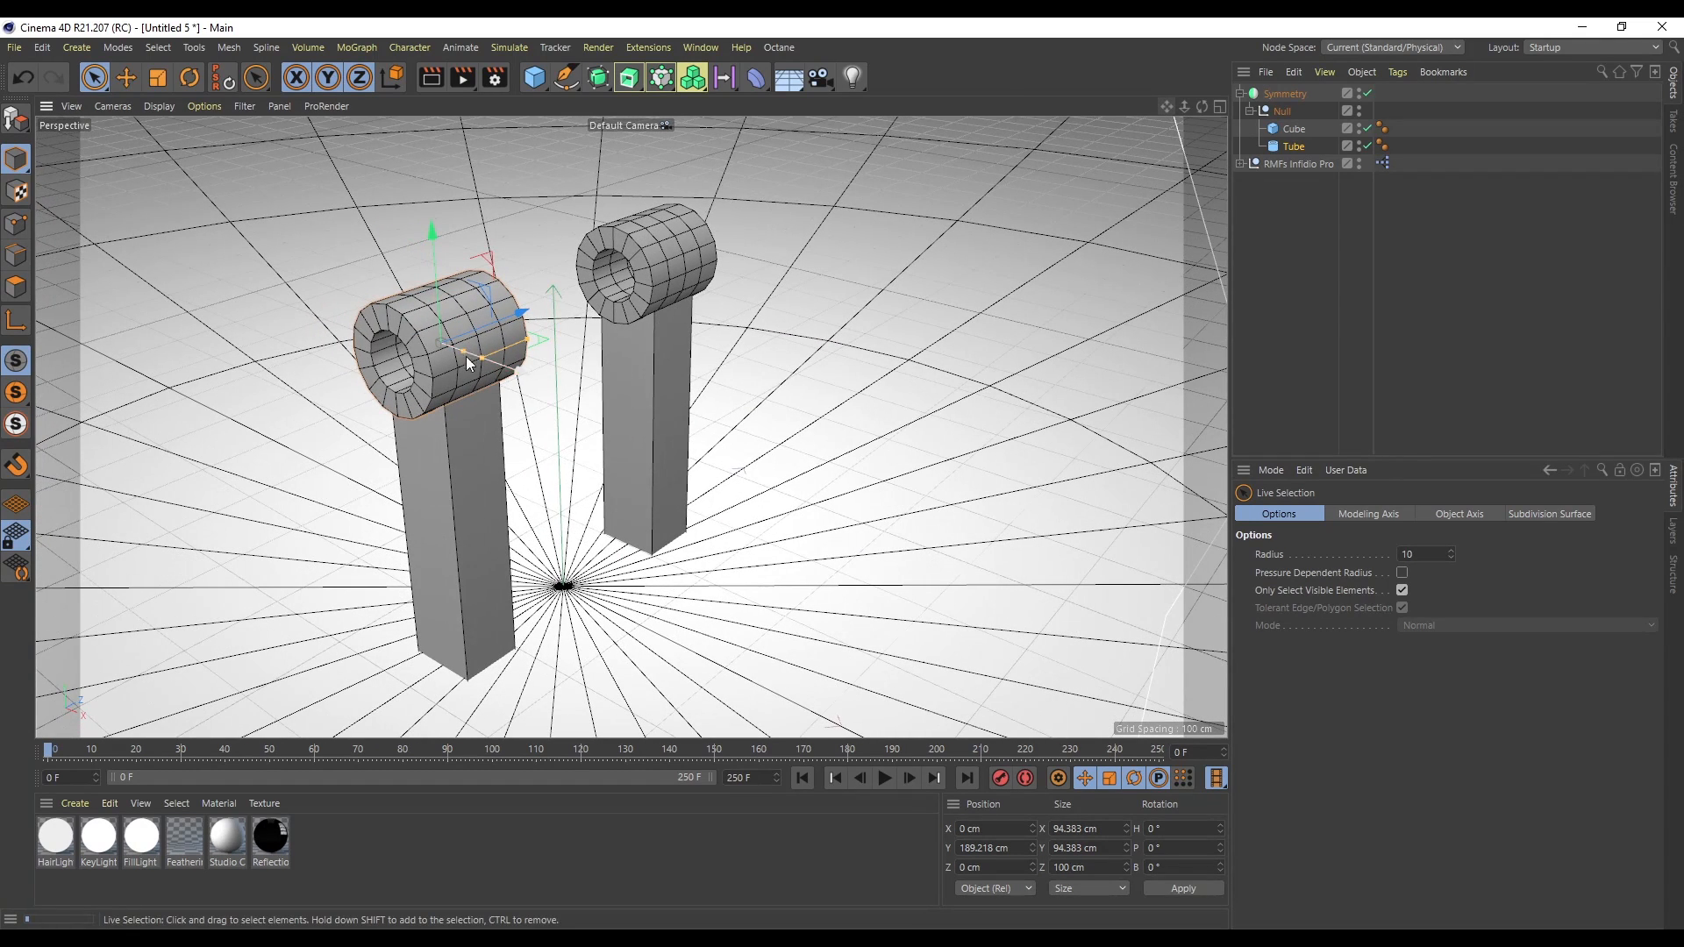
left_click_drag(541, 79, 801, 149)
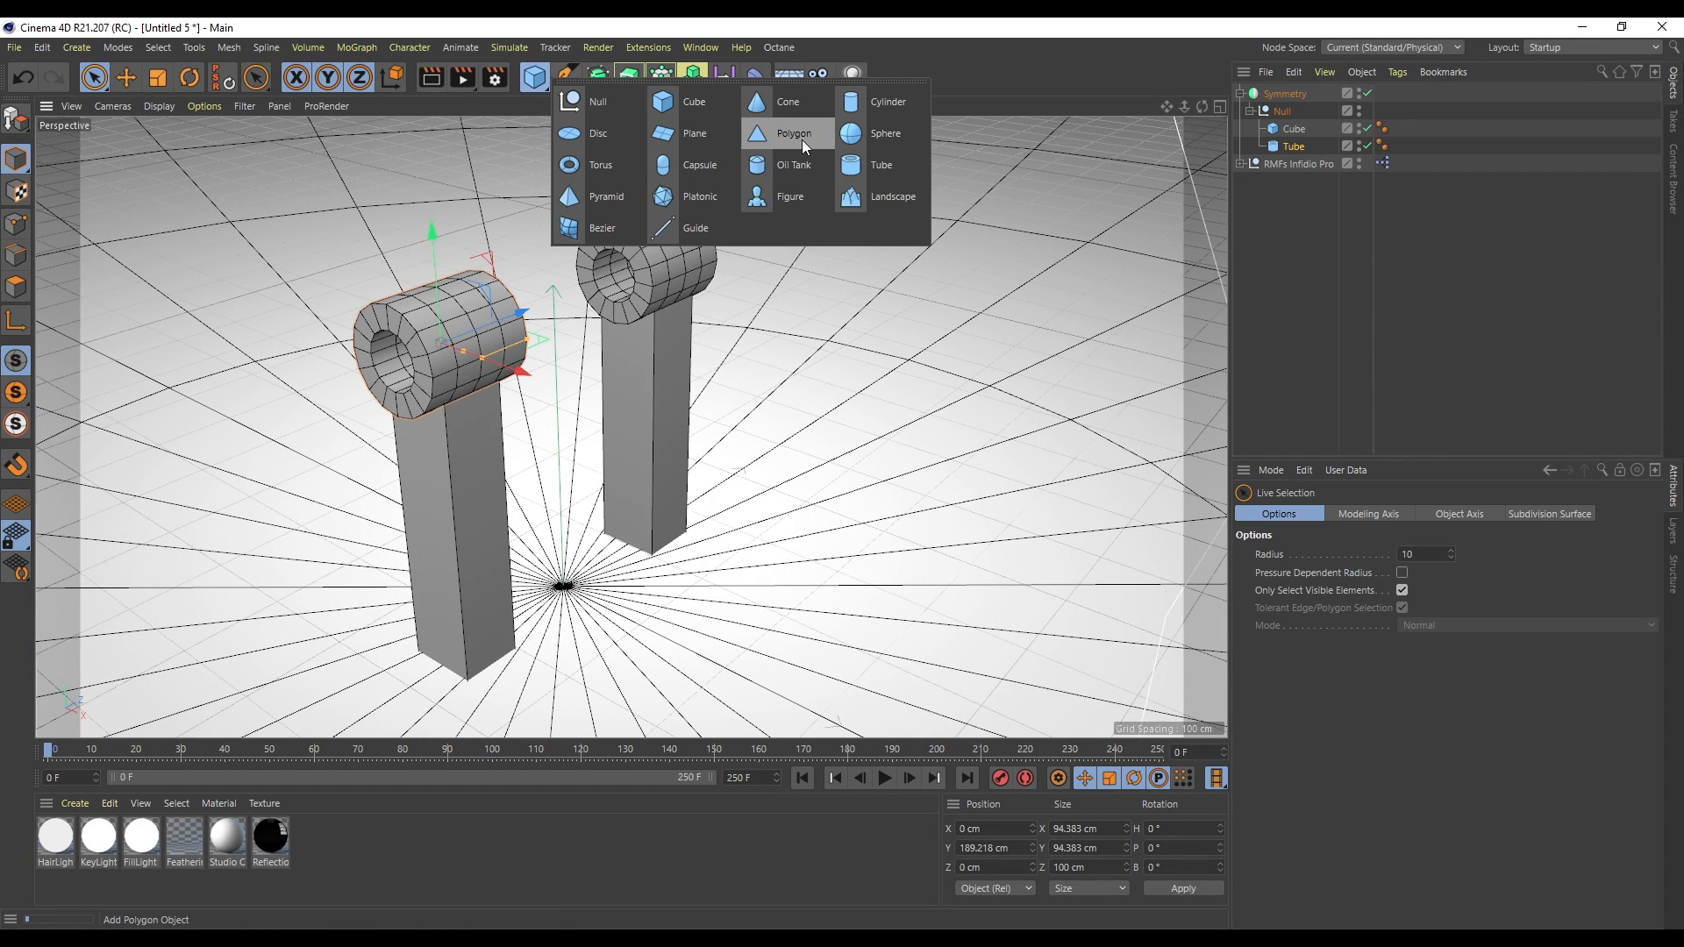
left_click(876, 102)
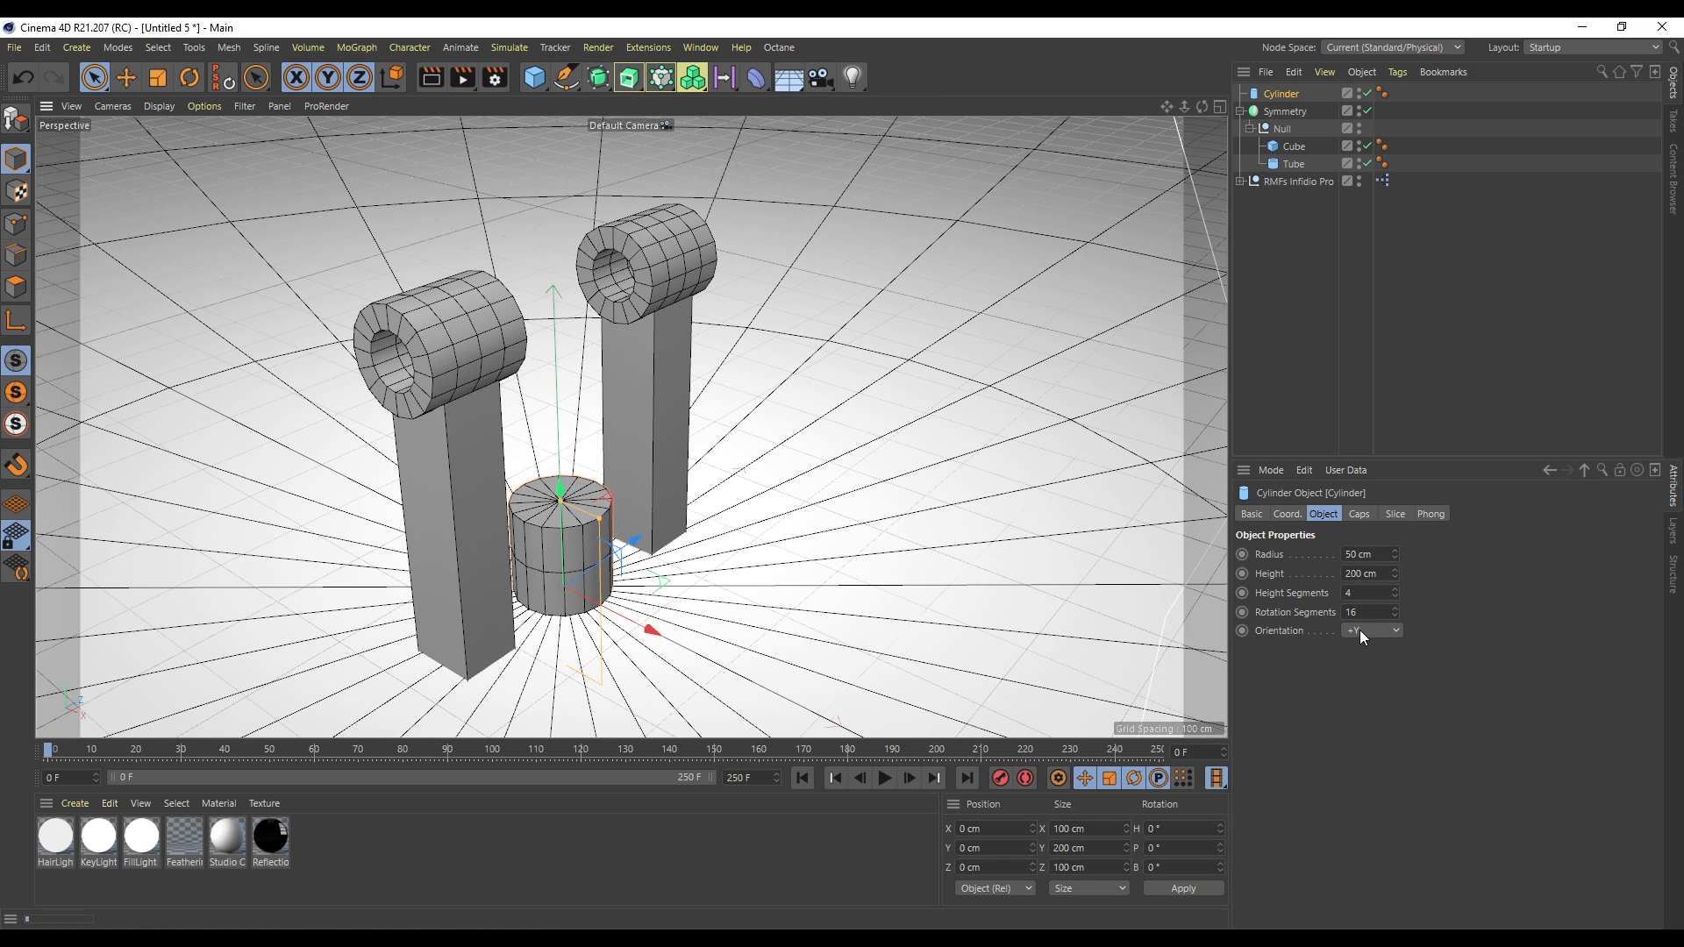
left_click(1372, 726)
left_click_drag(539, 513, 530, 255)
left_click_drag(667, 282, 713, 261)
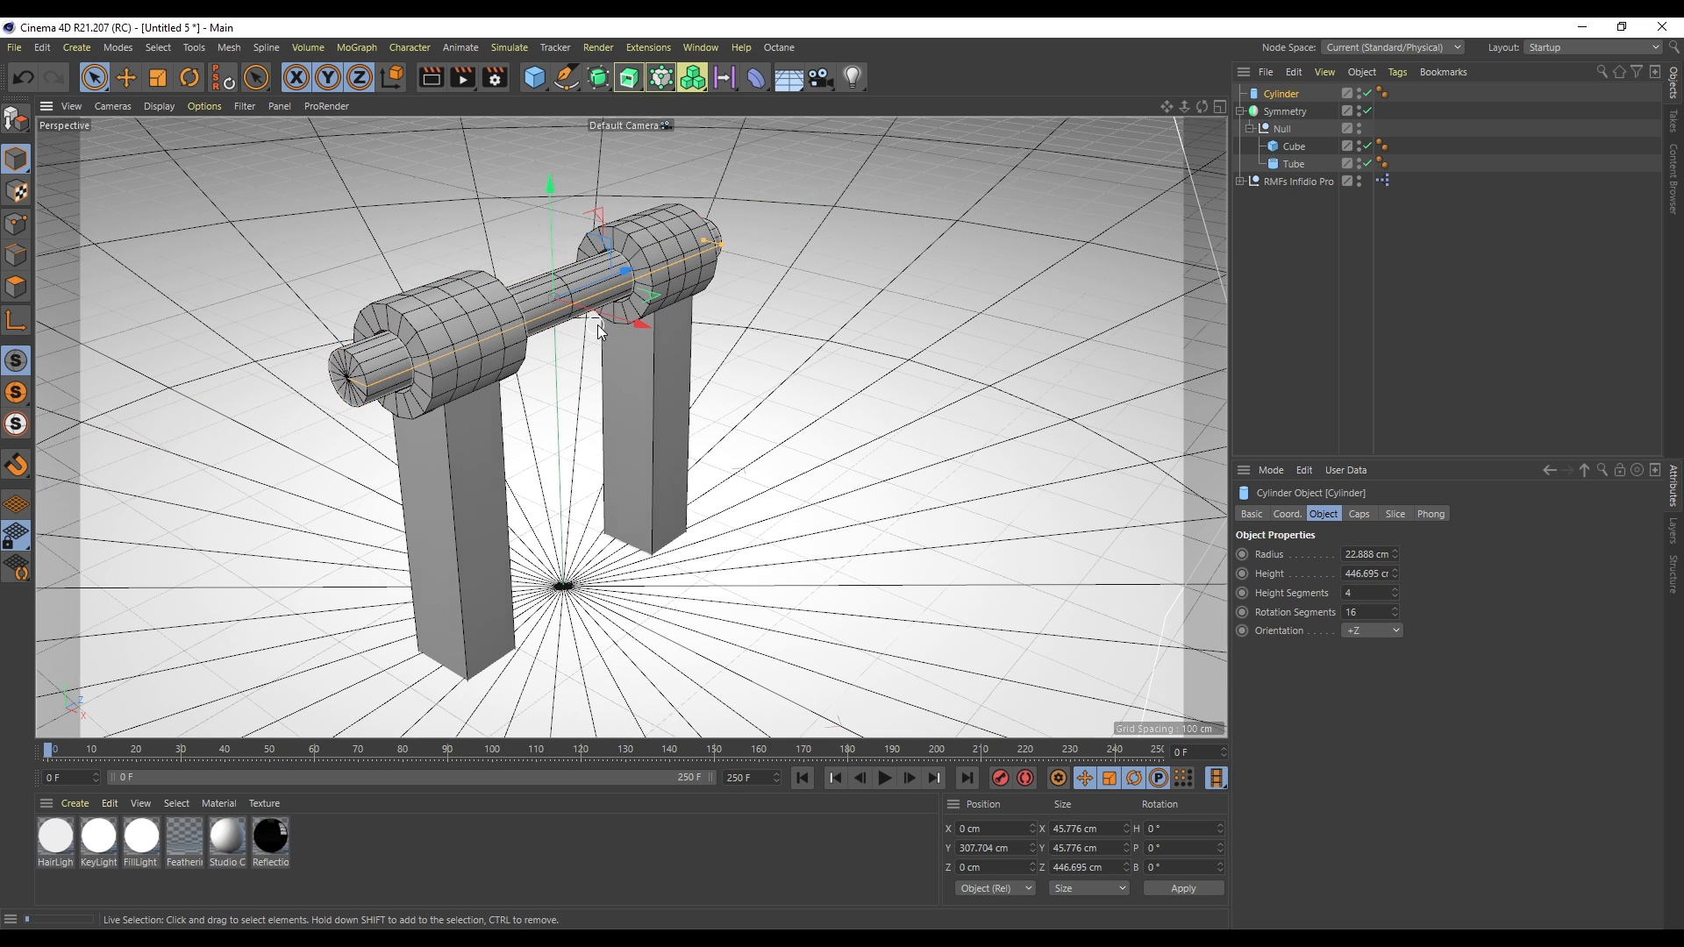
left_click_drag(617, 323, 620, 323)
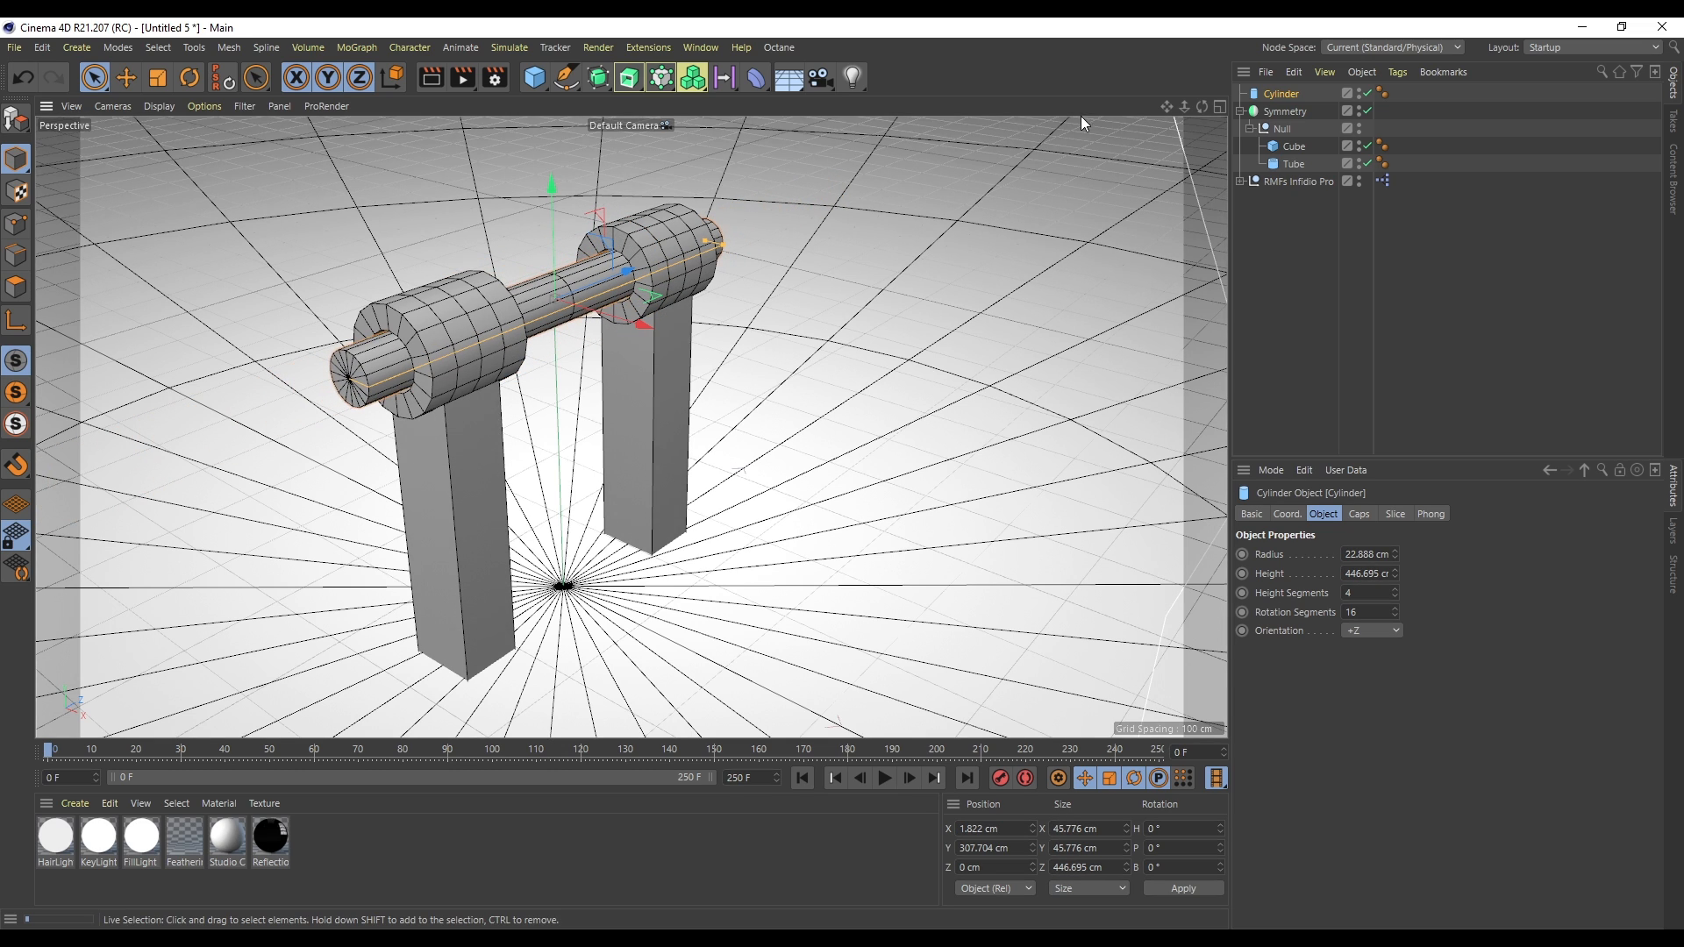
- Move the cylinder out of the Symmetry hierarchy to the top level and set its Z position to 0
left_click_drag(1309, 150, 1292, 165)
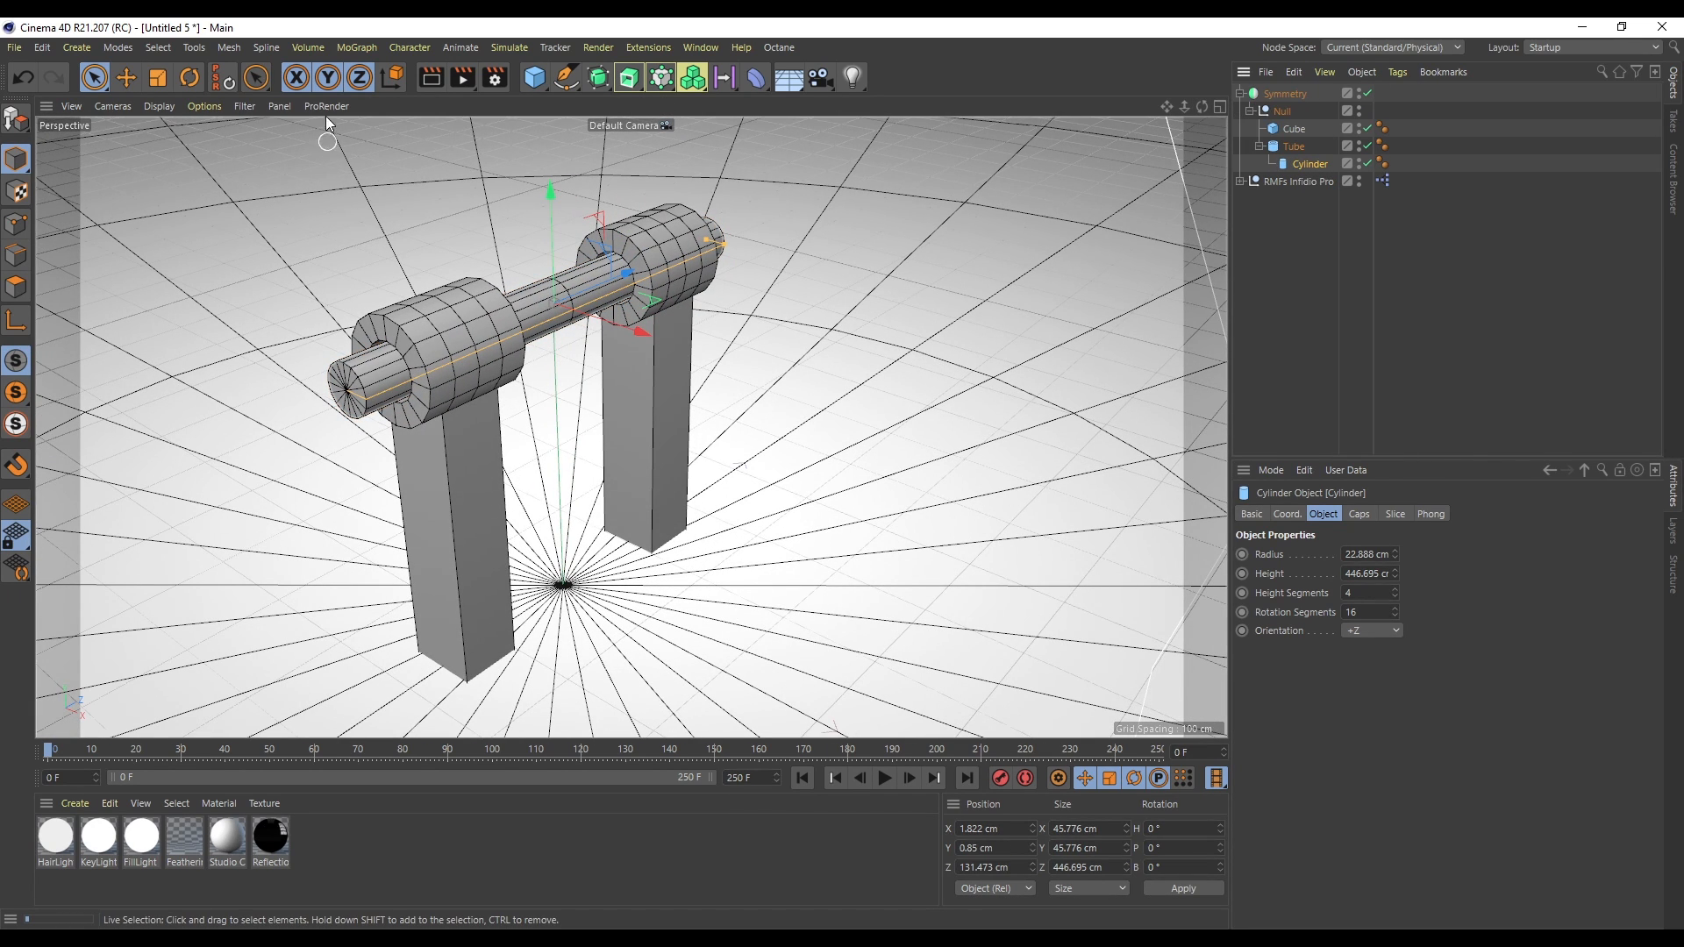
left_click(225, 78)
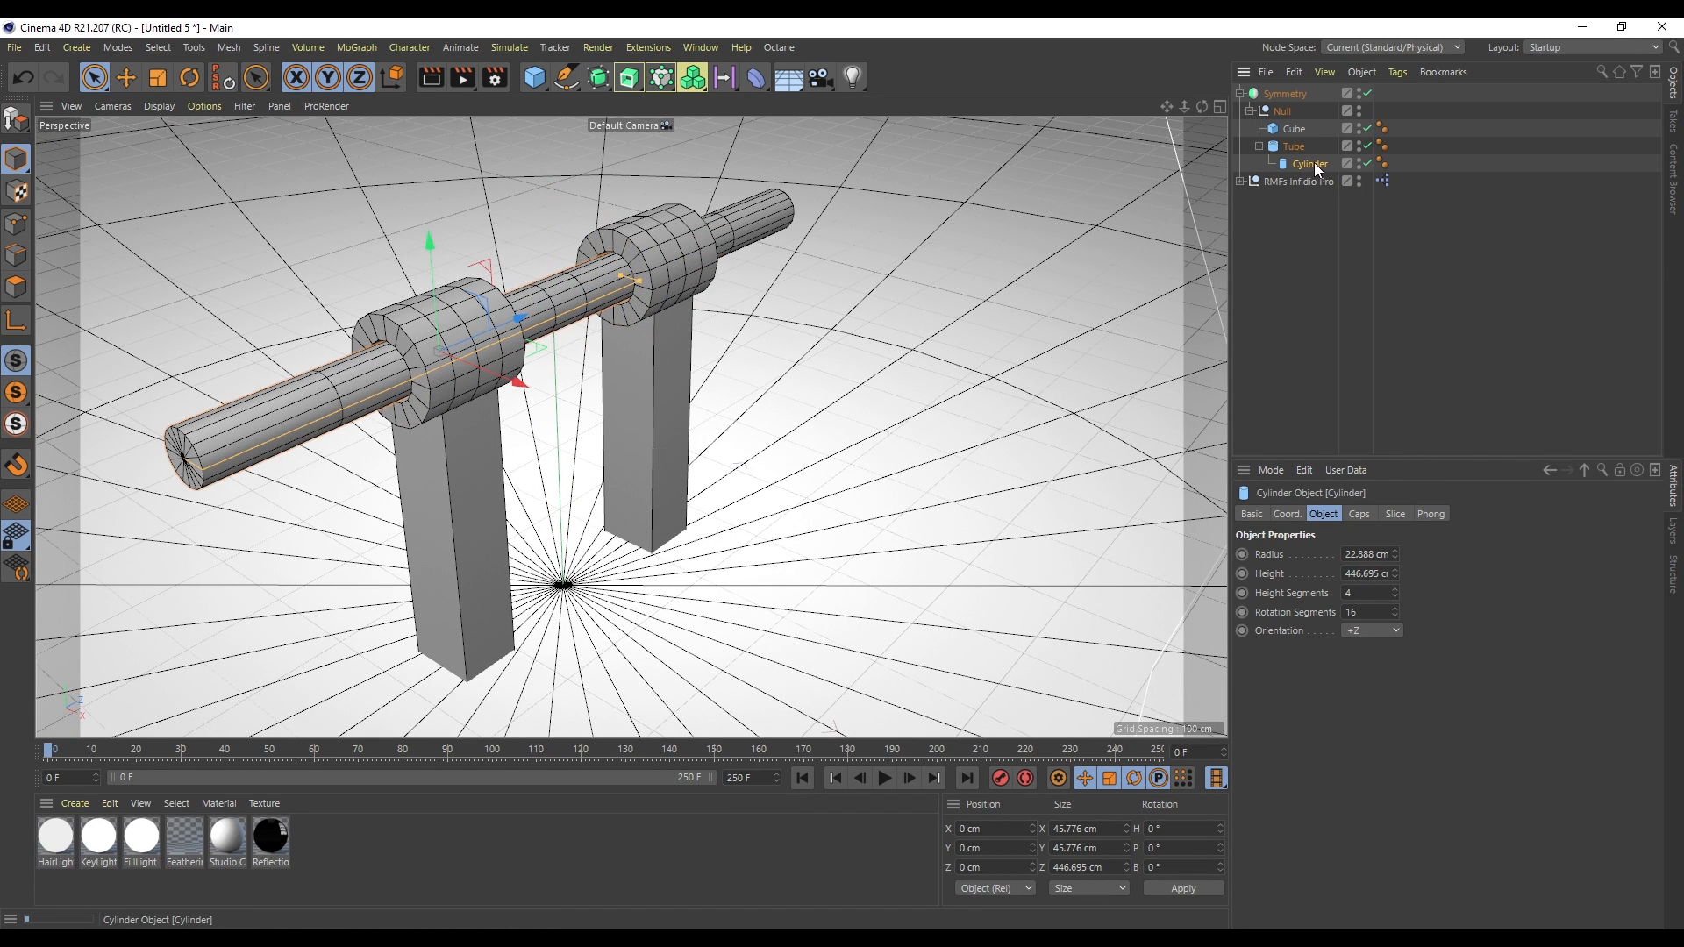
left_click_drag(1314, 163, 1295, 303)
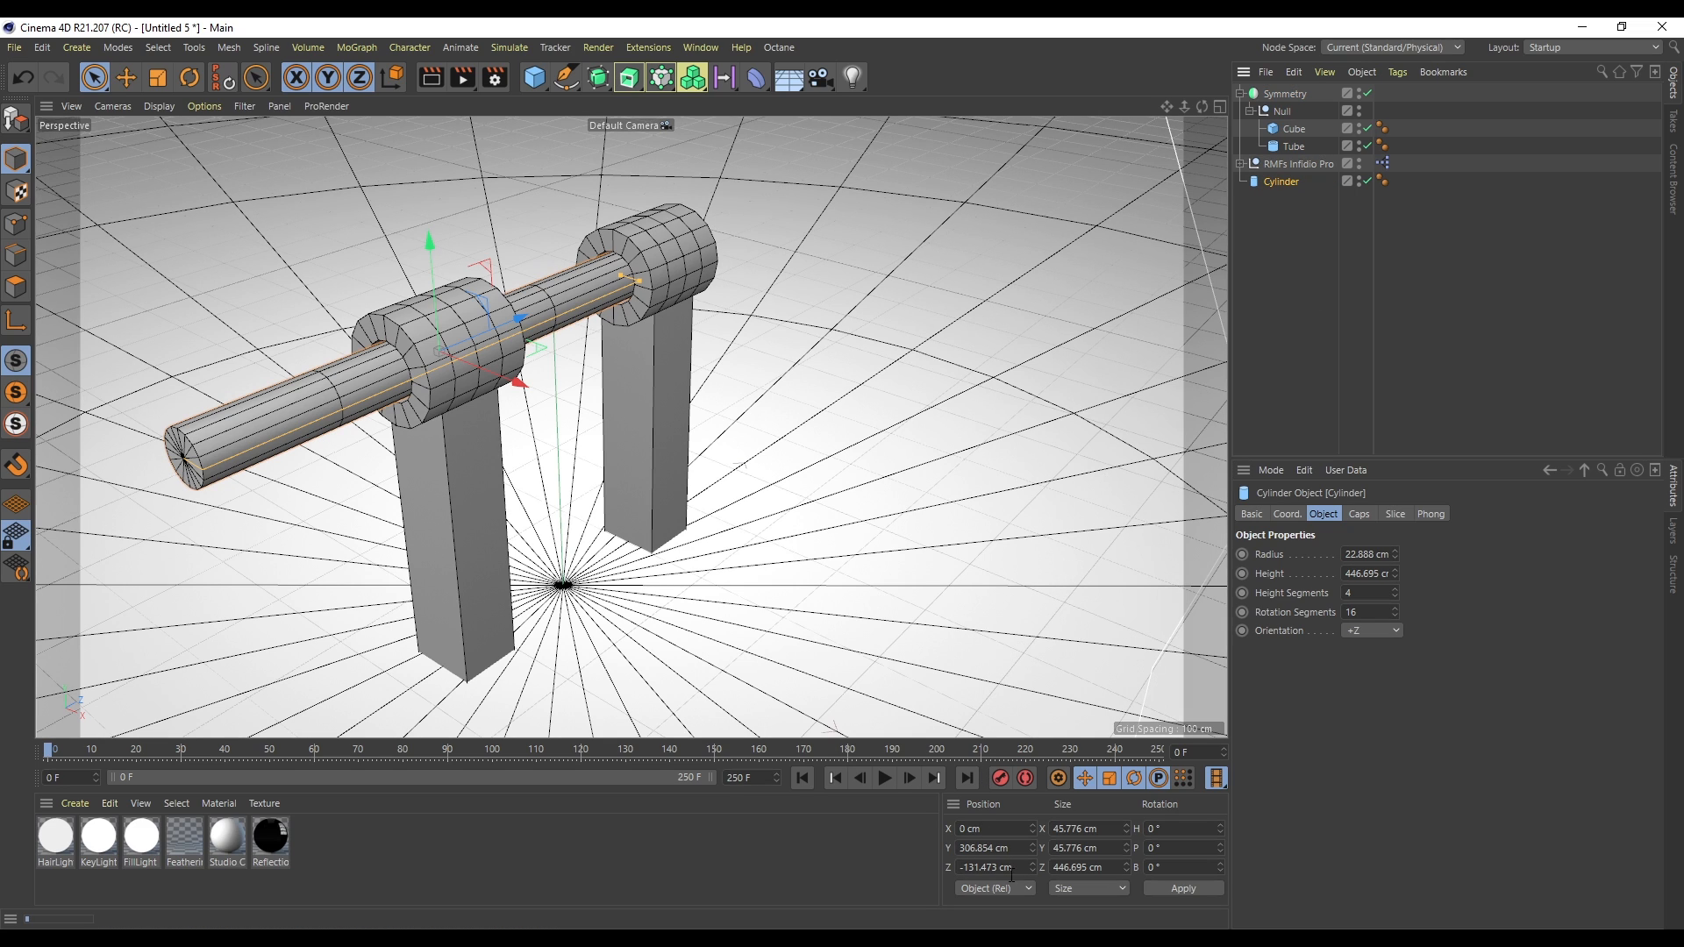
type("0")
key("Return")
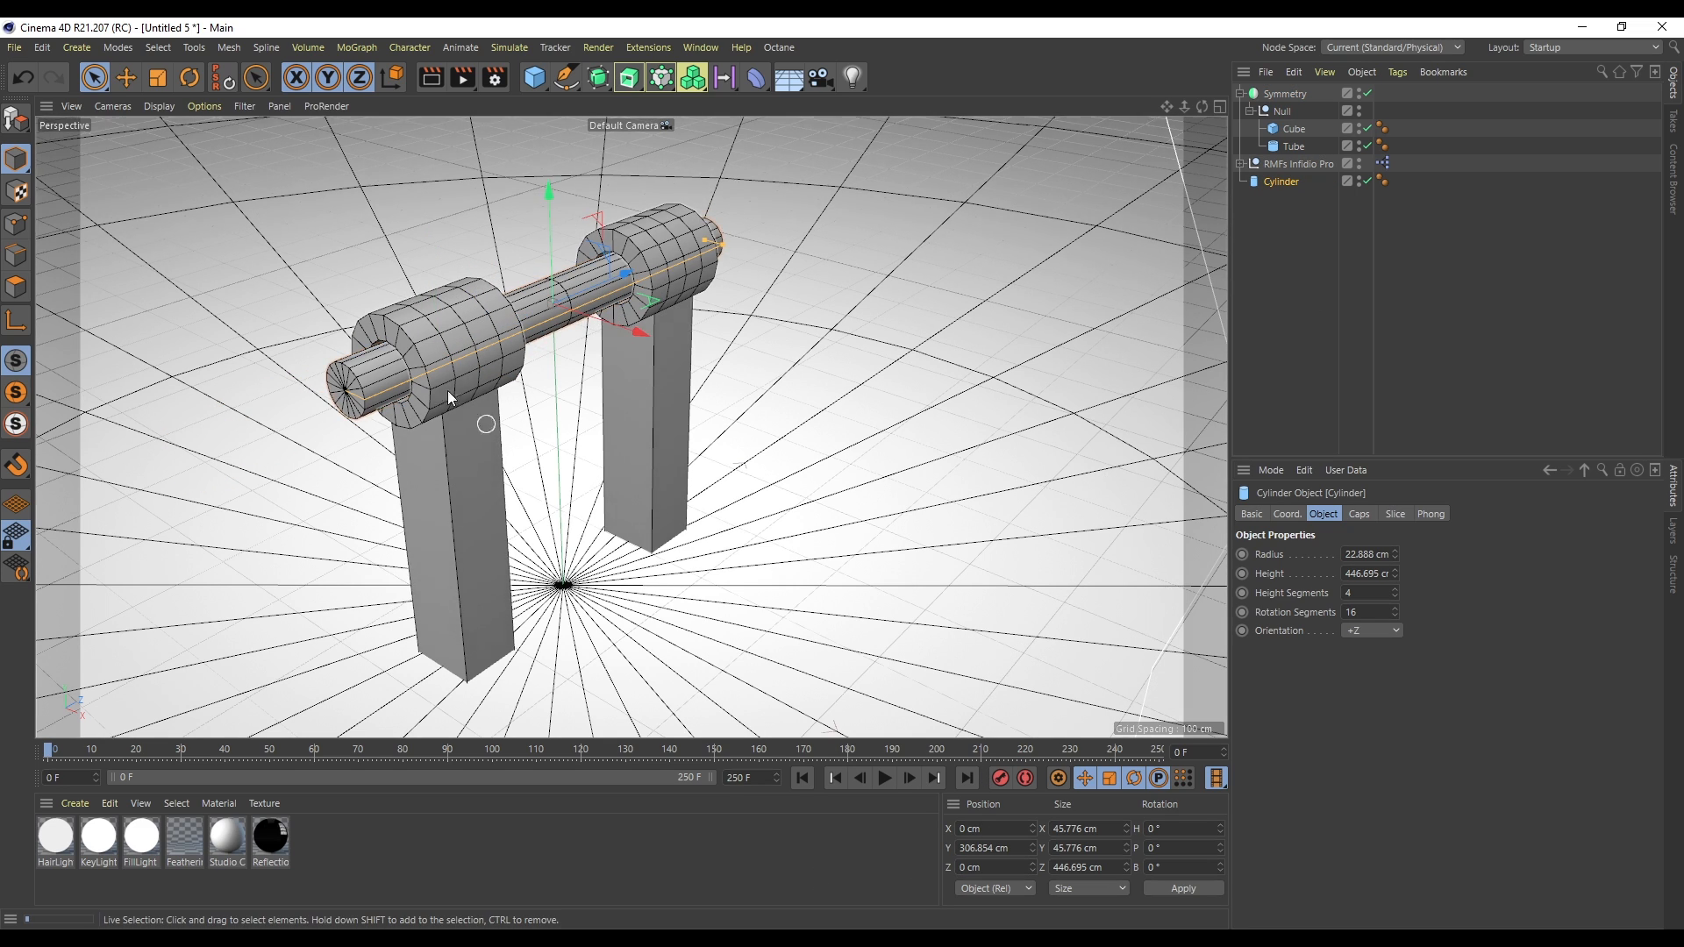
- Add a new cube and stretch it into a long bar about 566 × 43 × 71 cm
left_click(1244, 271)
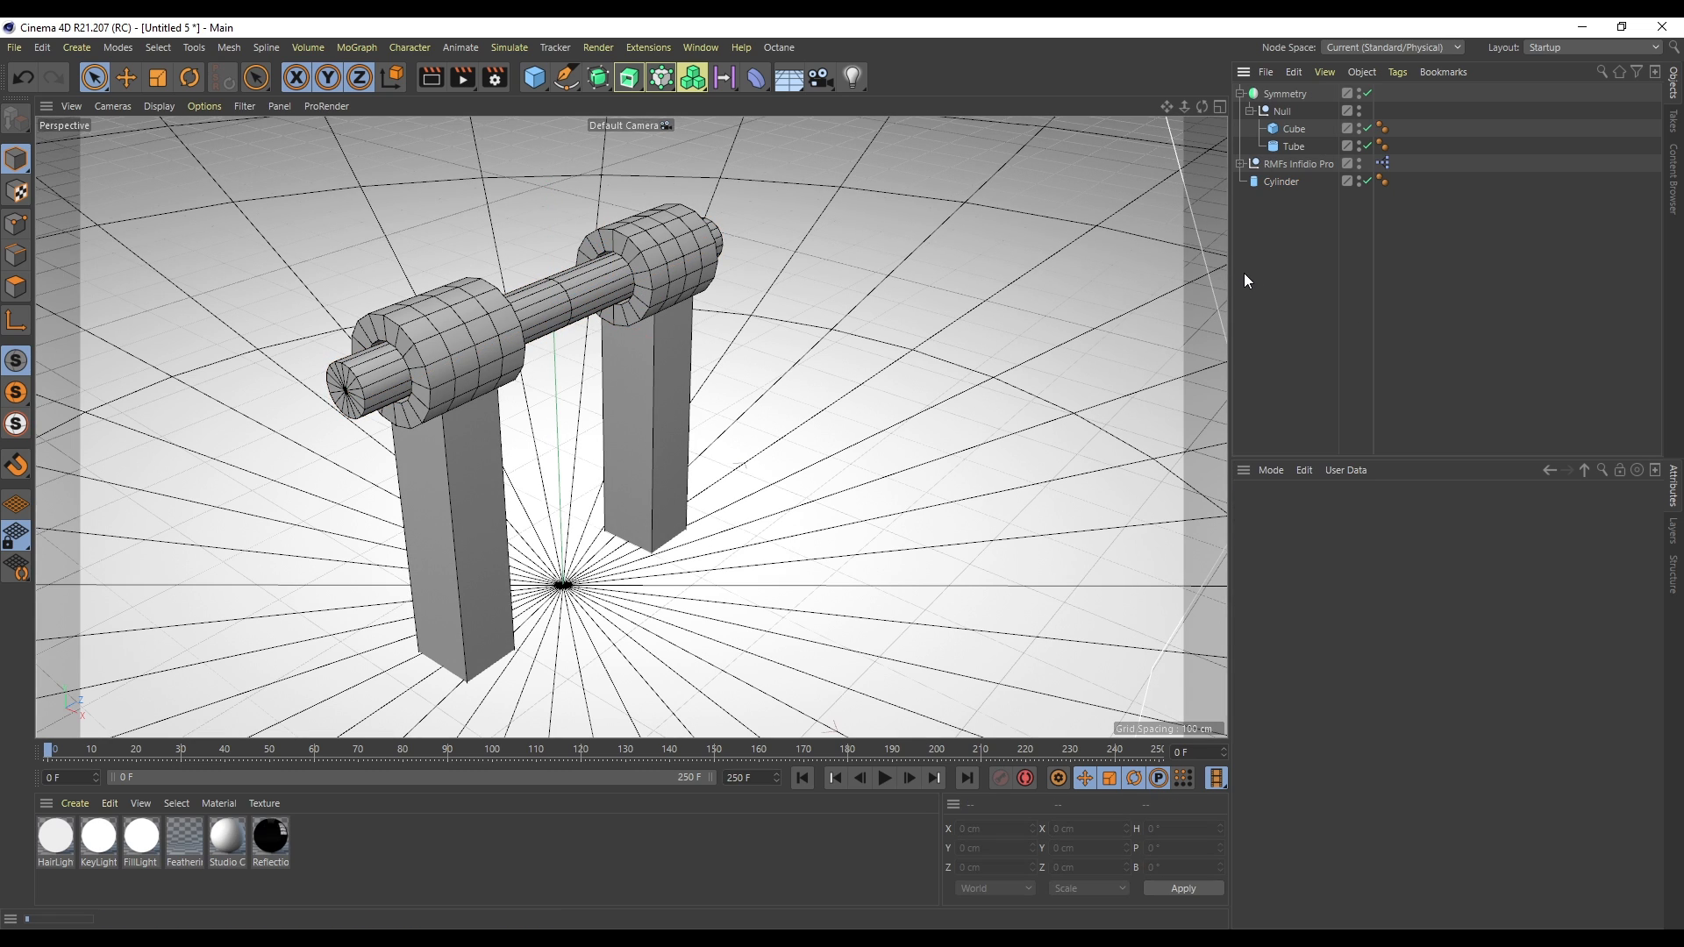
left_click(1298, 181)
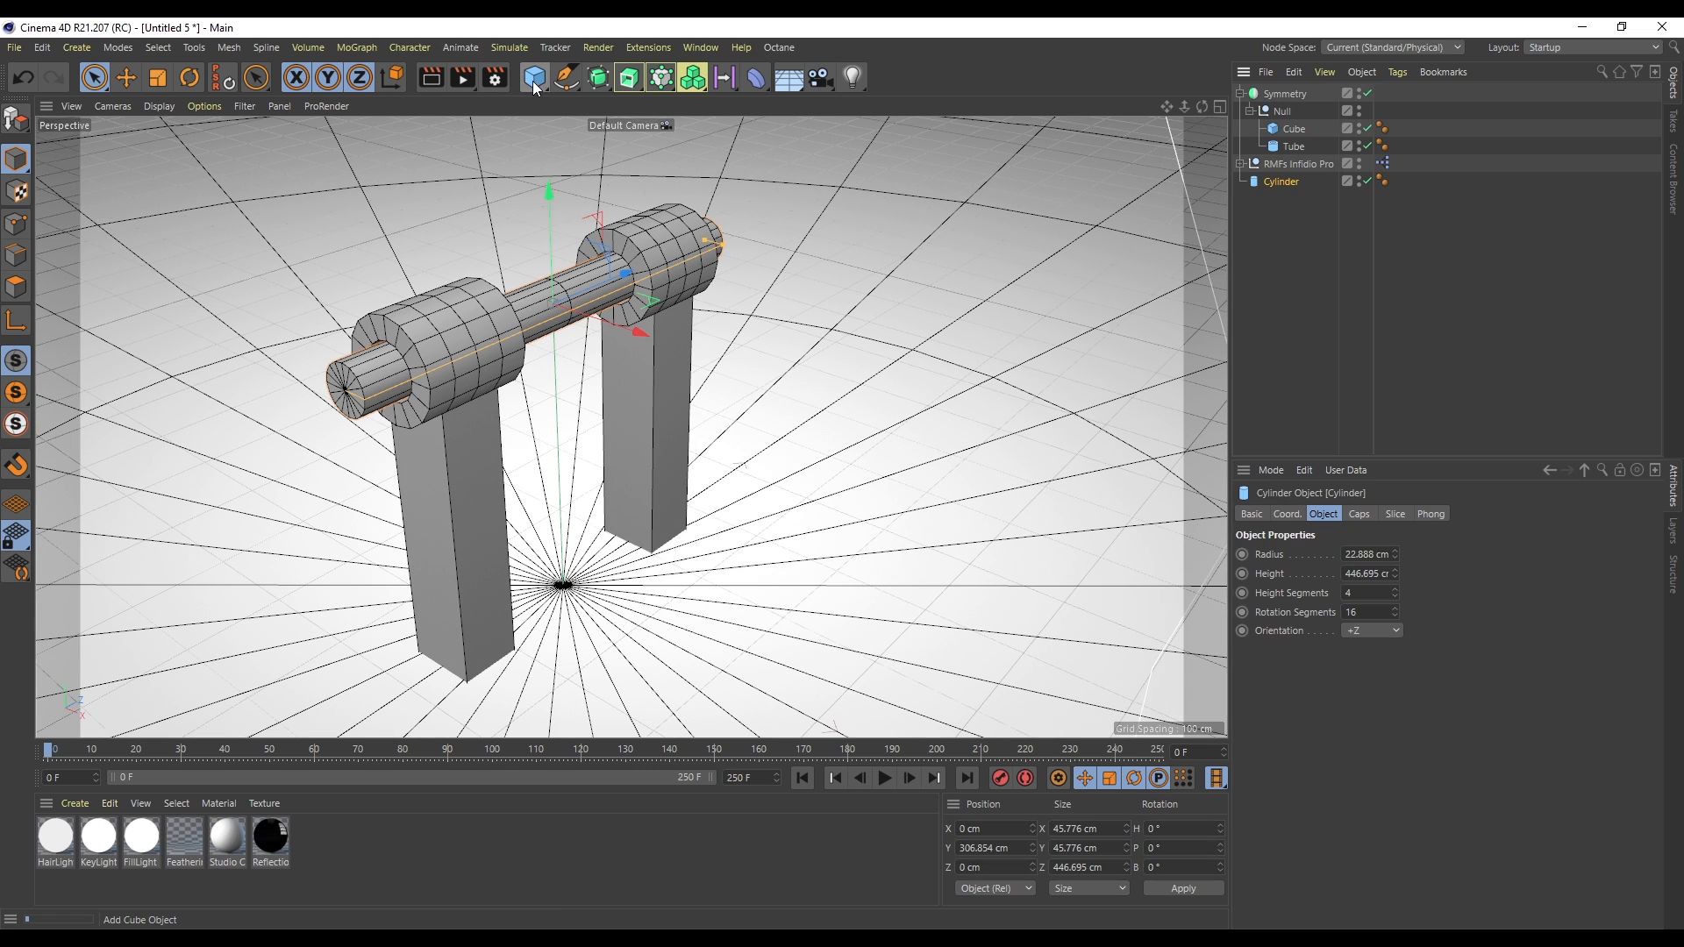
left_click(533, 79)
left_click(681, 98)
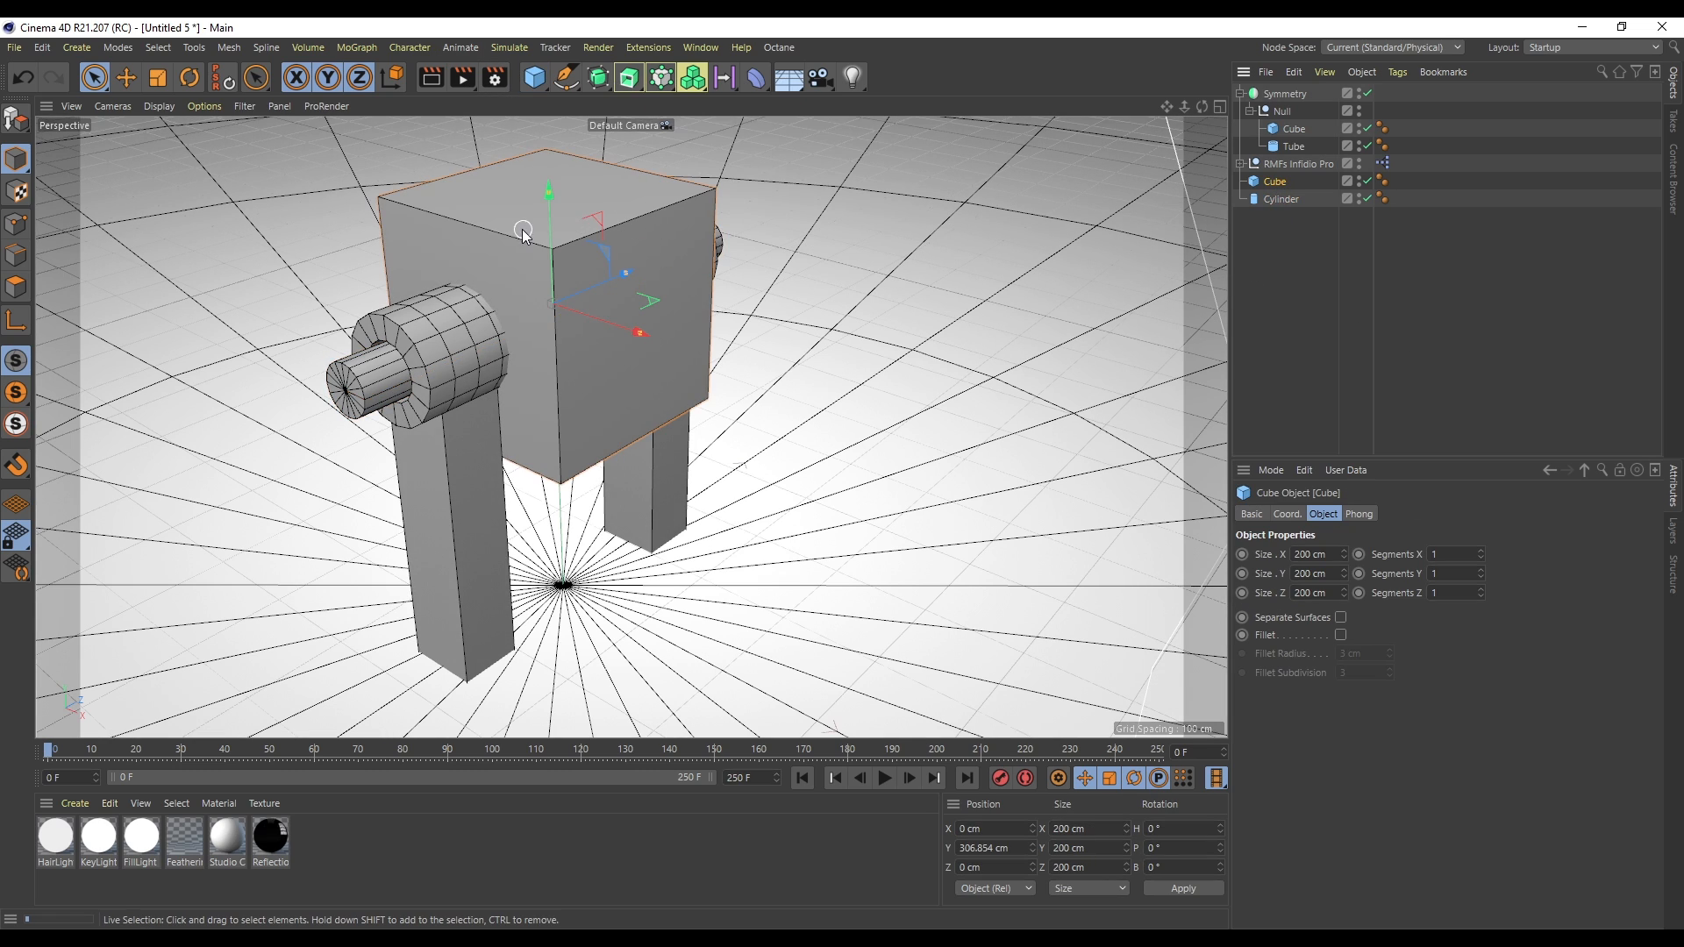
left_click_drag(546, 193, 556, 286)
left_click_drag(640, 333, 834, 397)
left_click_drag(607, 325, 639, 339)
key("ctrl+z")
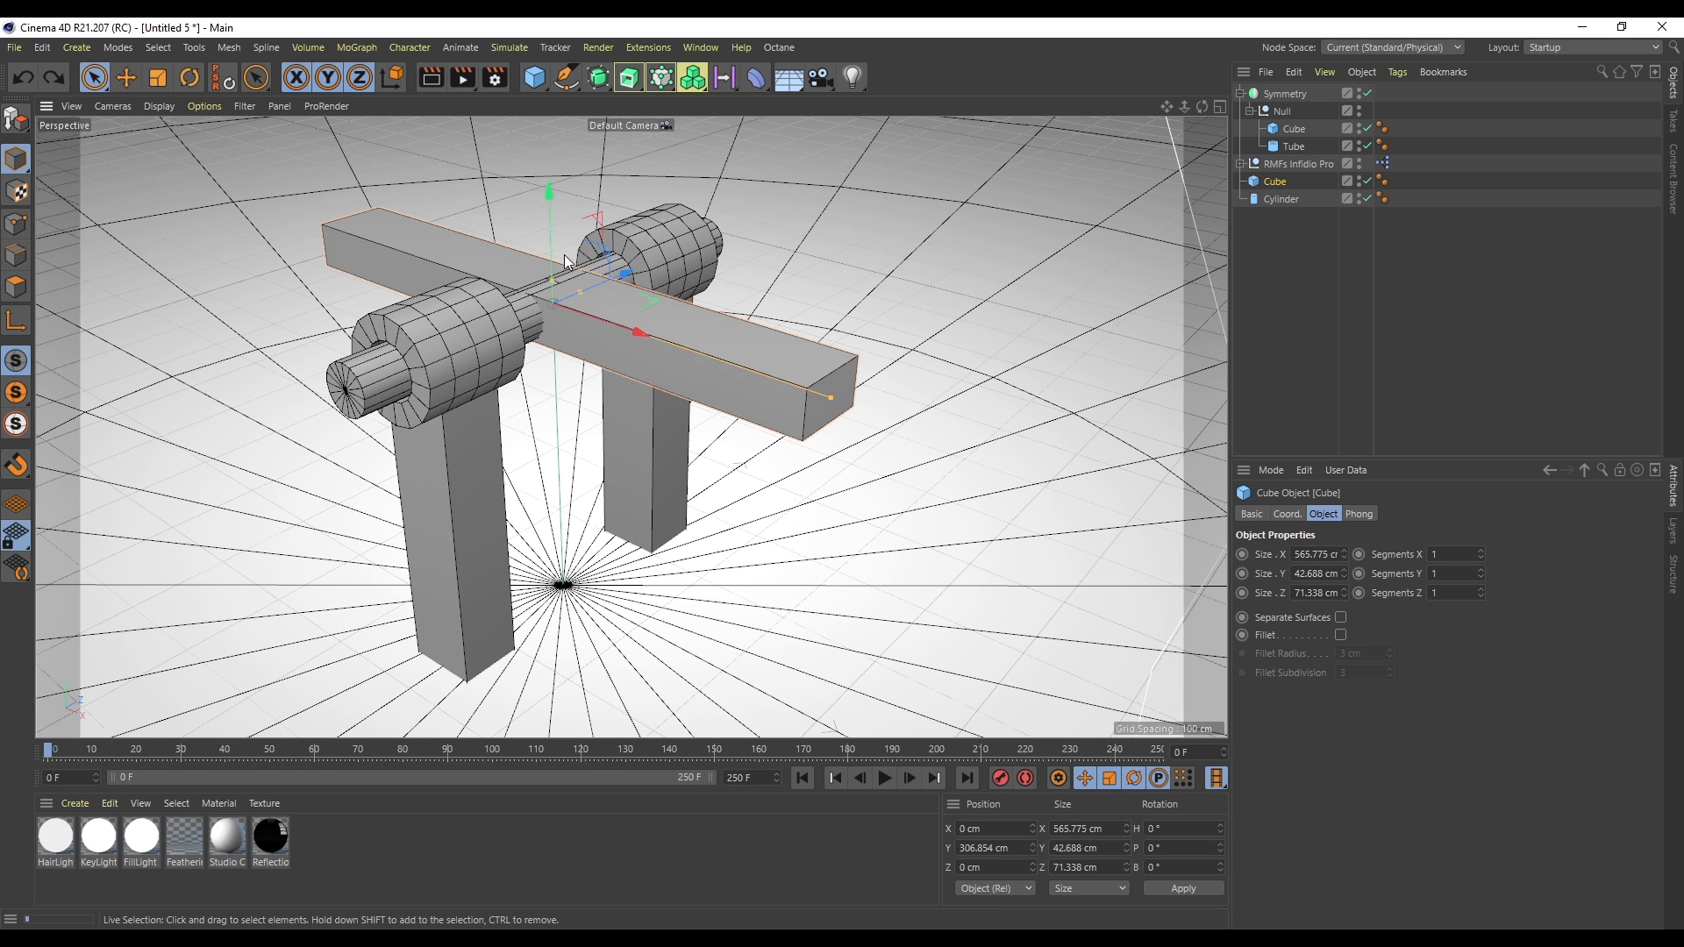
- Rotate the bar about 91° on bank so it stands upright above the axle
key("r")
left_click_drag(559, 247, 605, 358)
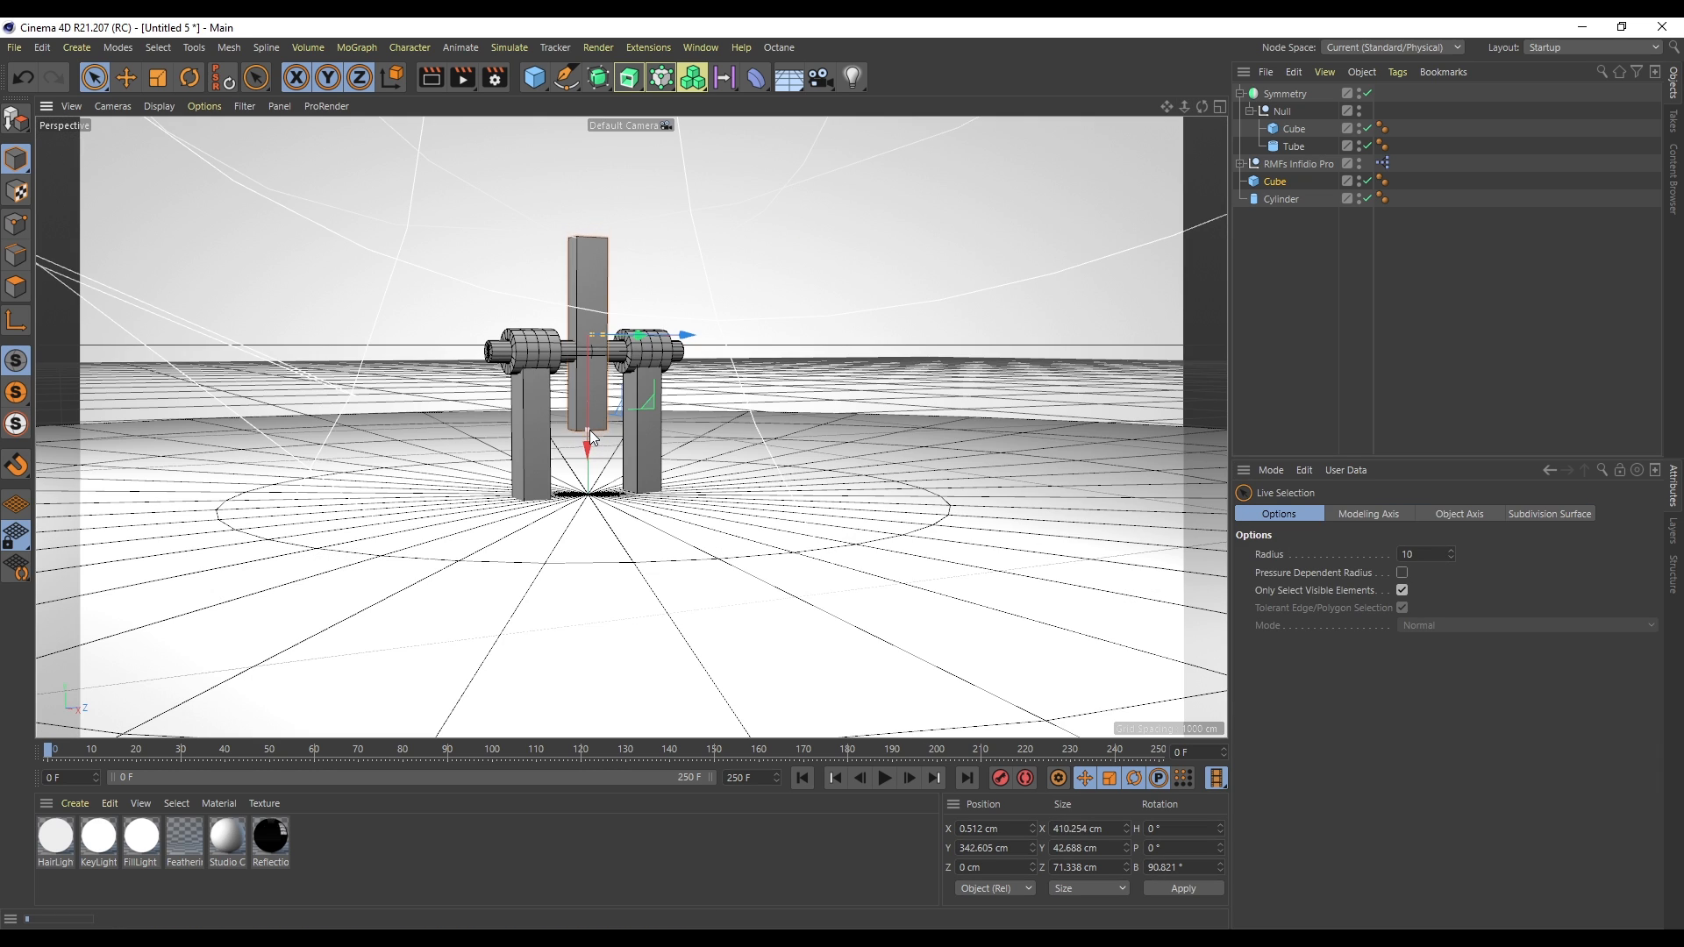
left_click_drag(590, 430, 587, 440)
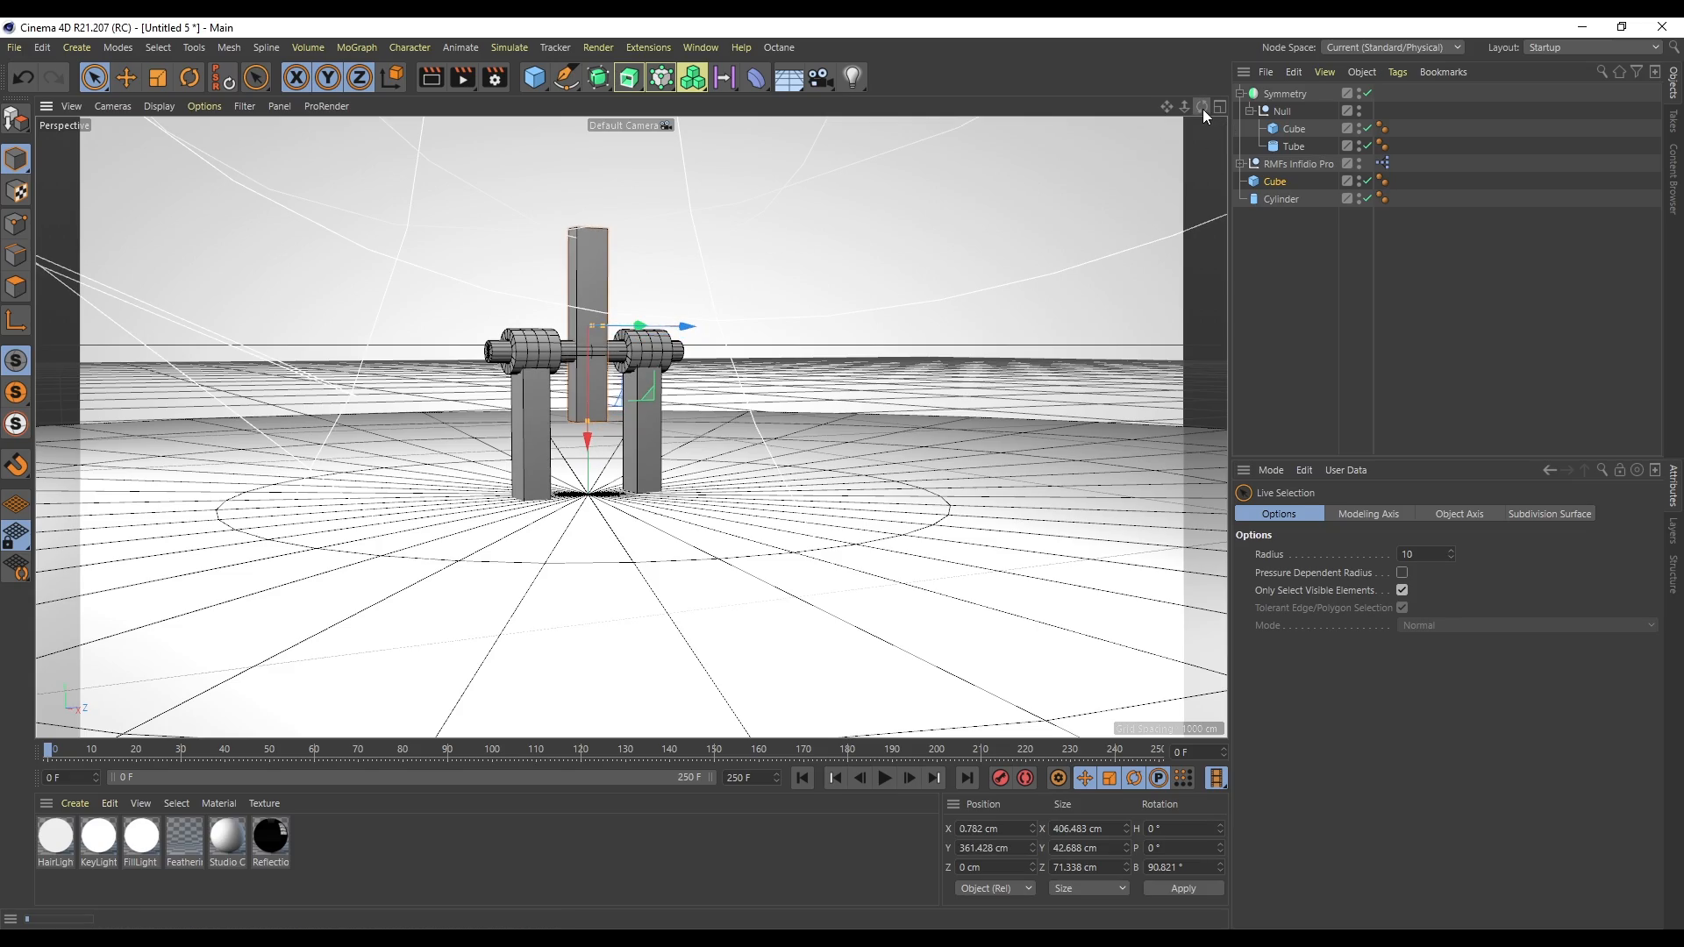
left_click_drag(1203, 109, 1259, 193)
scroll(667, 416, "up", 8)
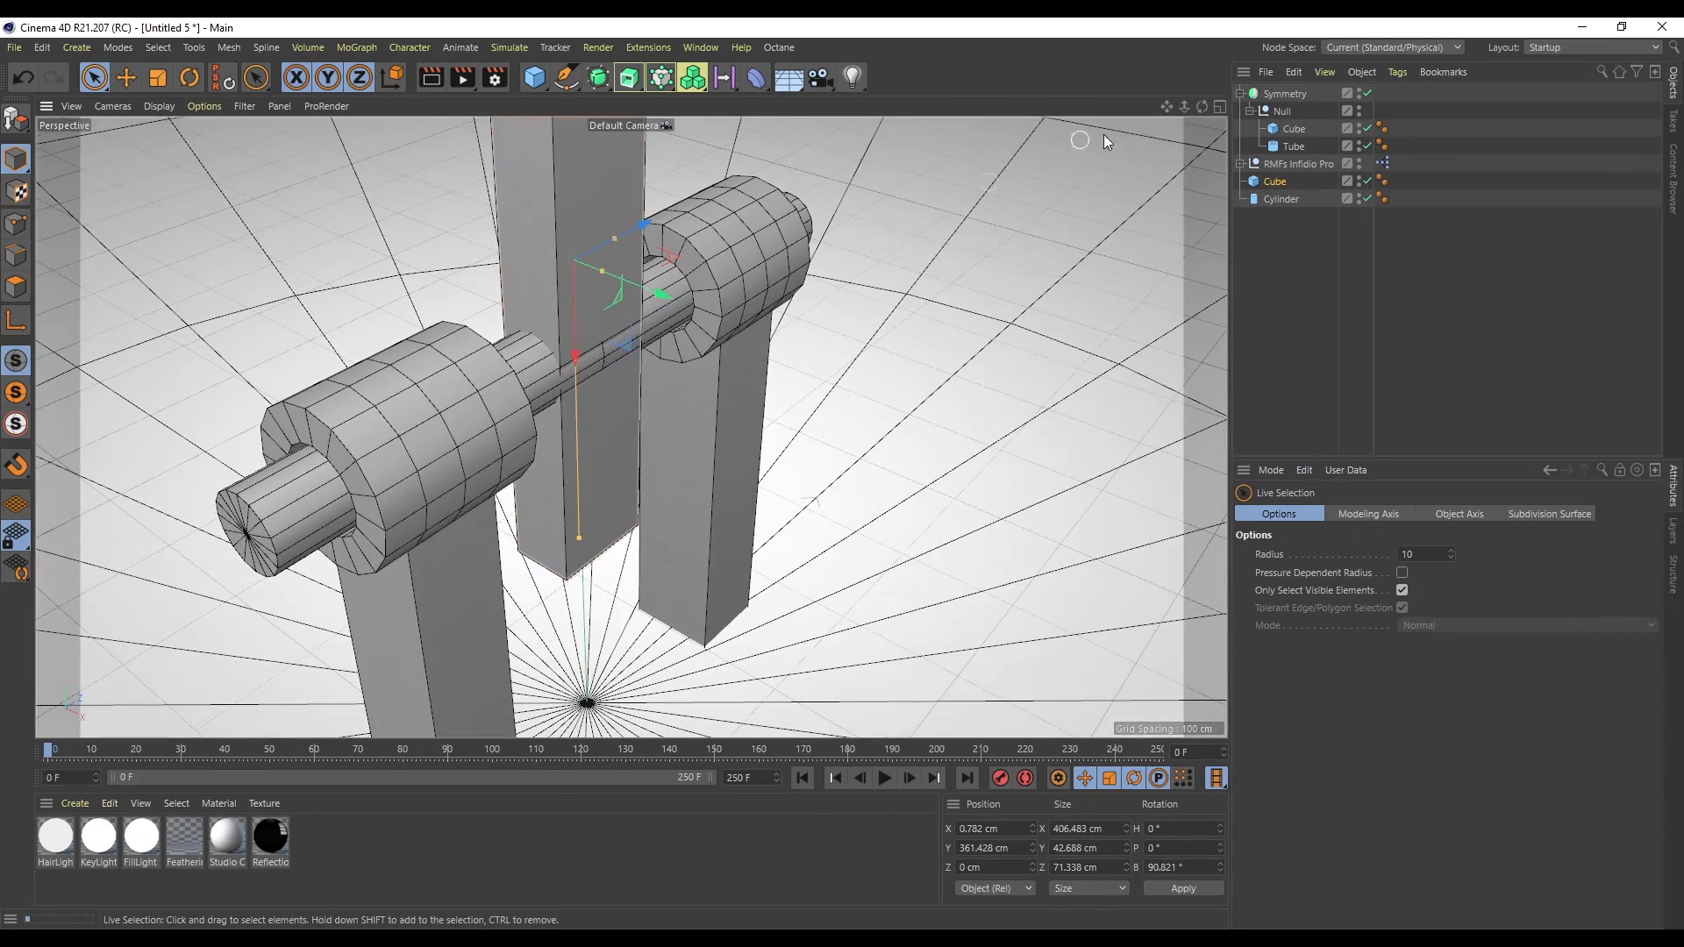
left_click_drag(1167, 106, 1184, 95)
left_click_drag(1184, 106, 1097, 106)
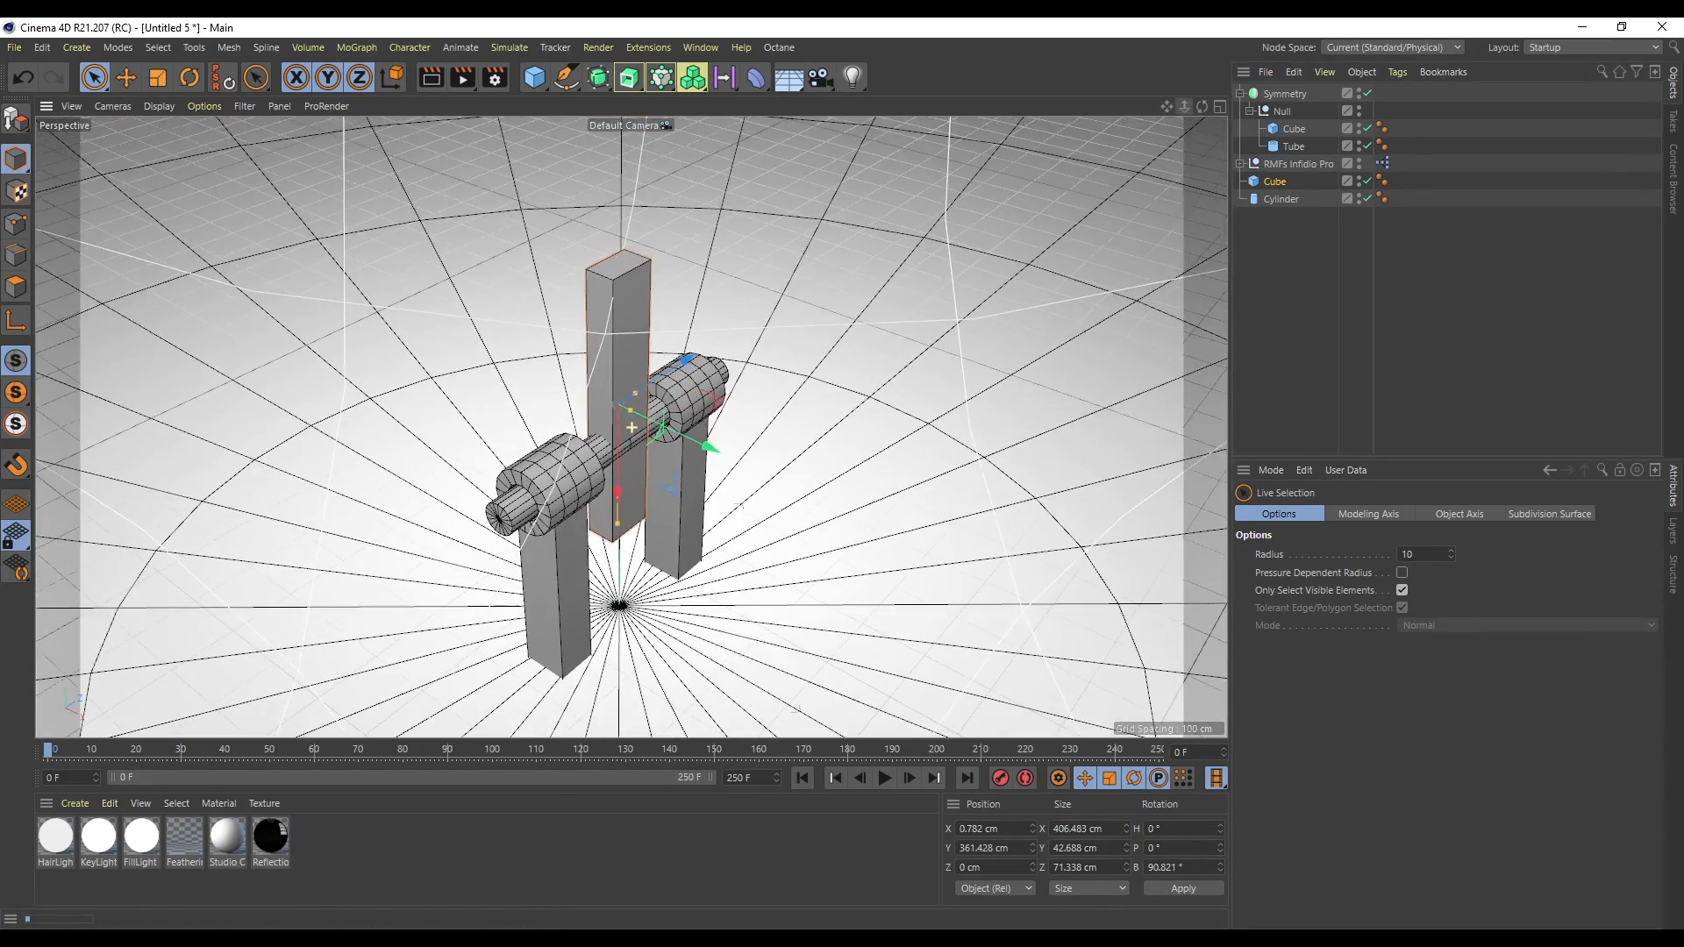
- Parent the upright bar under the cylinder
left_click(1376, 313)
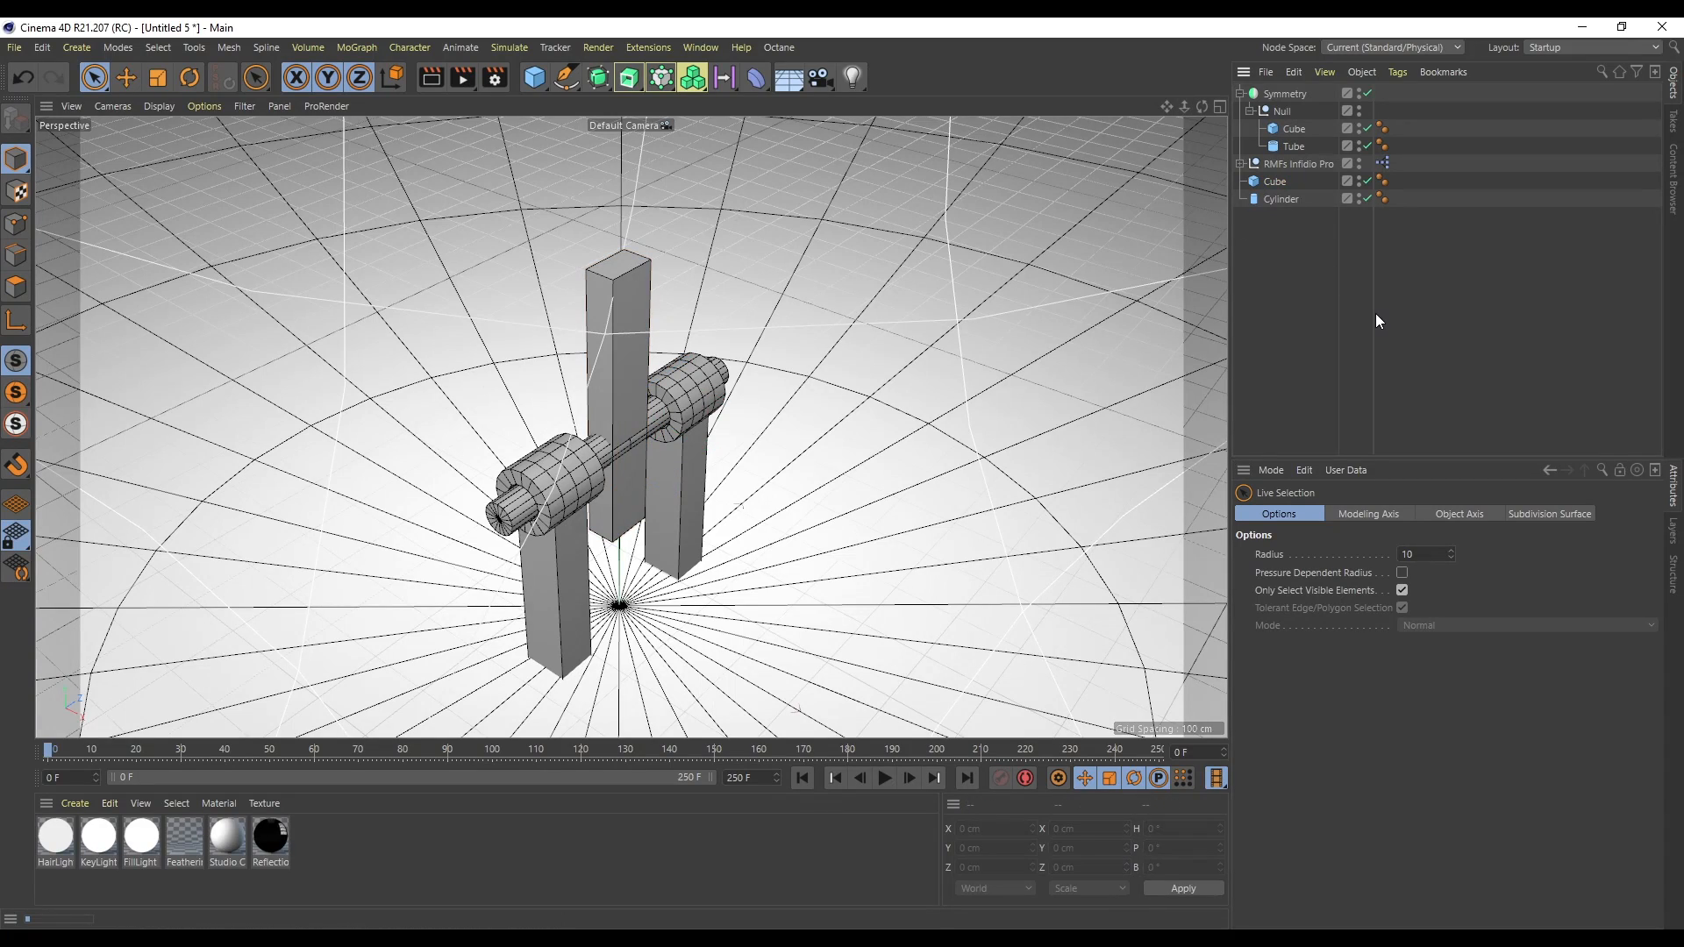
left_click_drag(1282, 200, 1275, 200)
left_click(1277, 184)
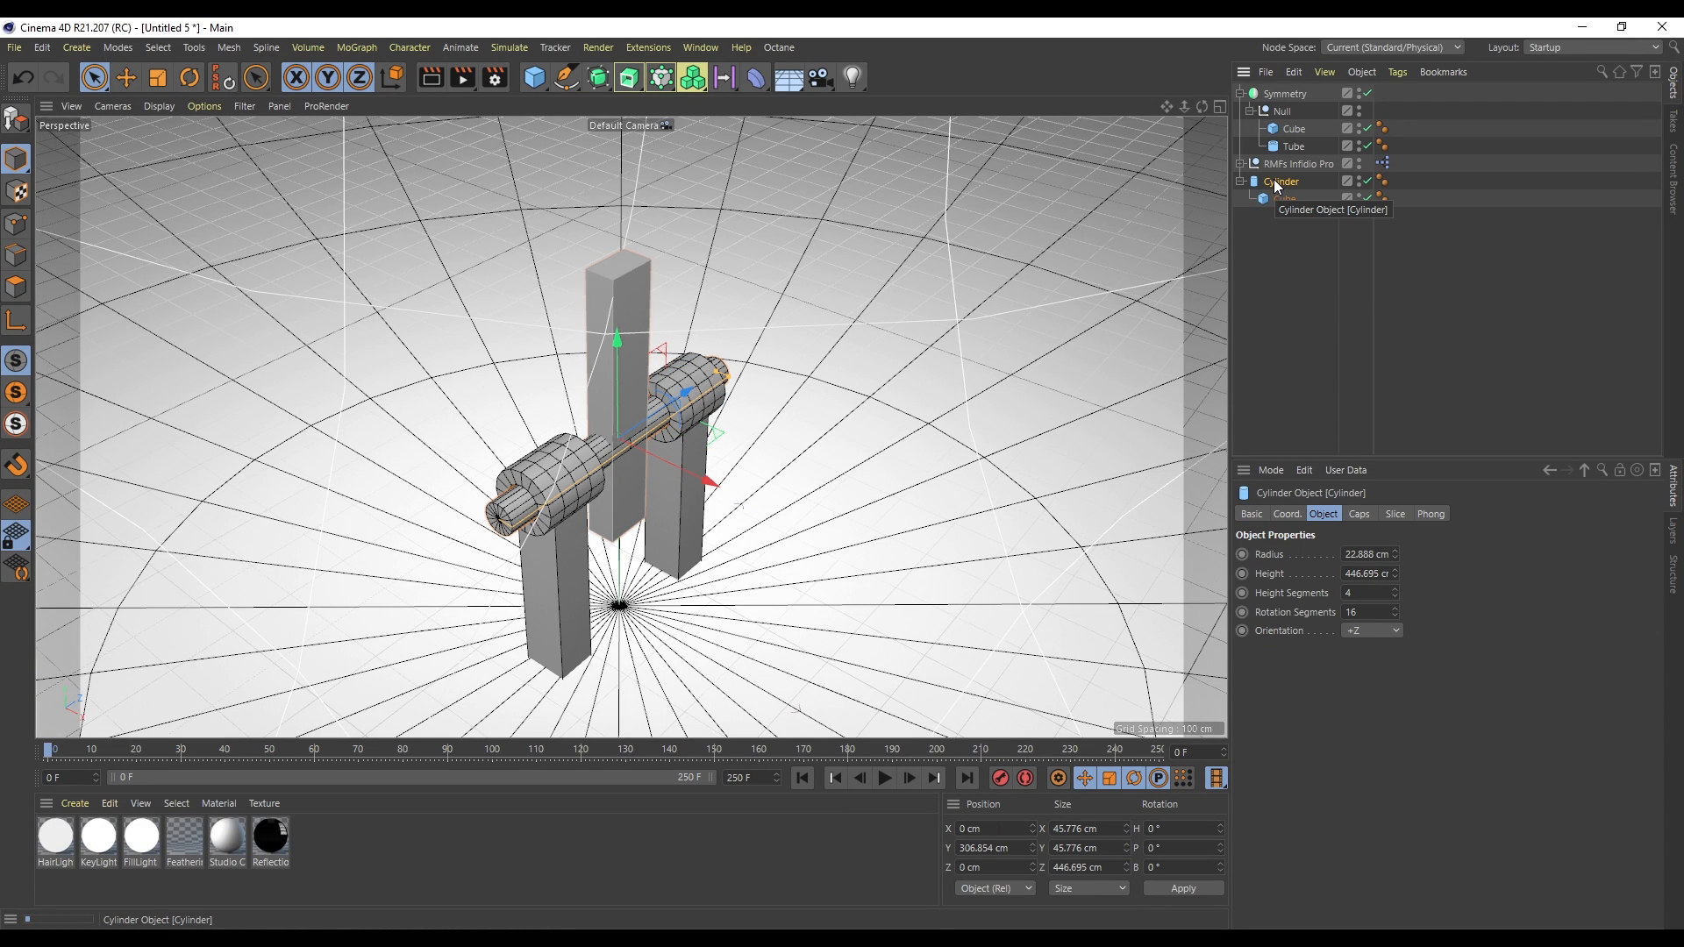
- Add a Rigid Body tag to the cylinder
left_click(1301, 146)
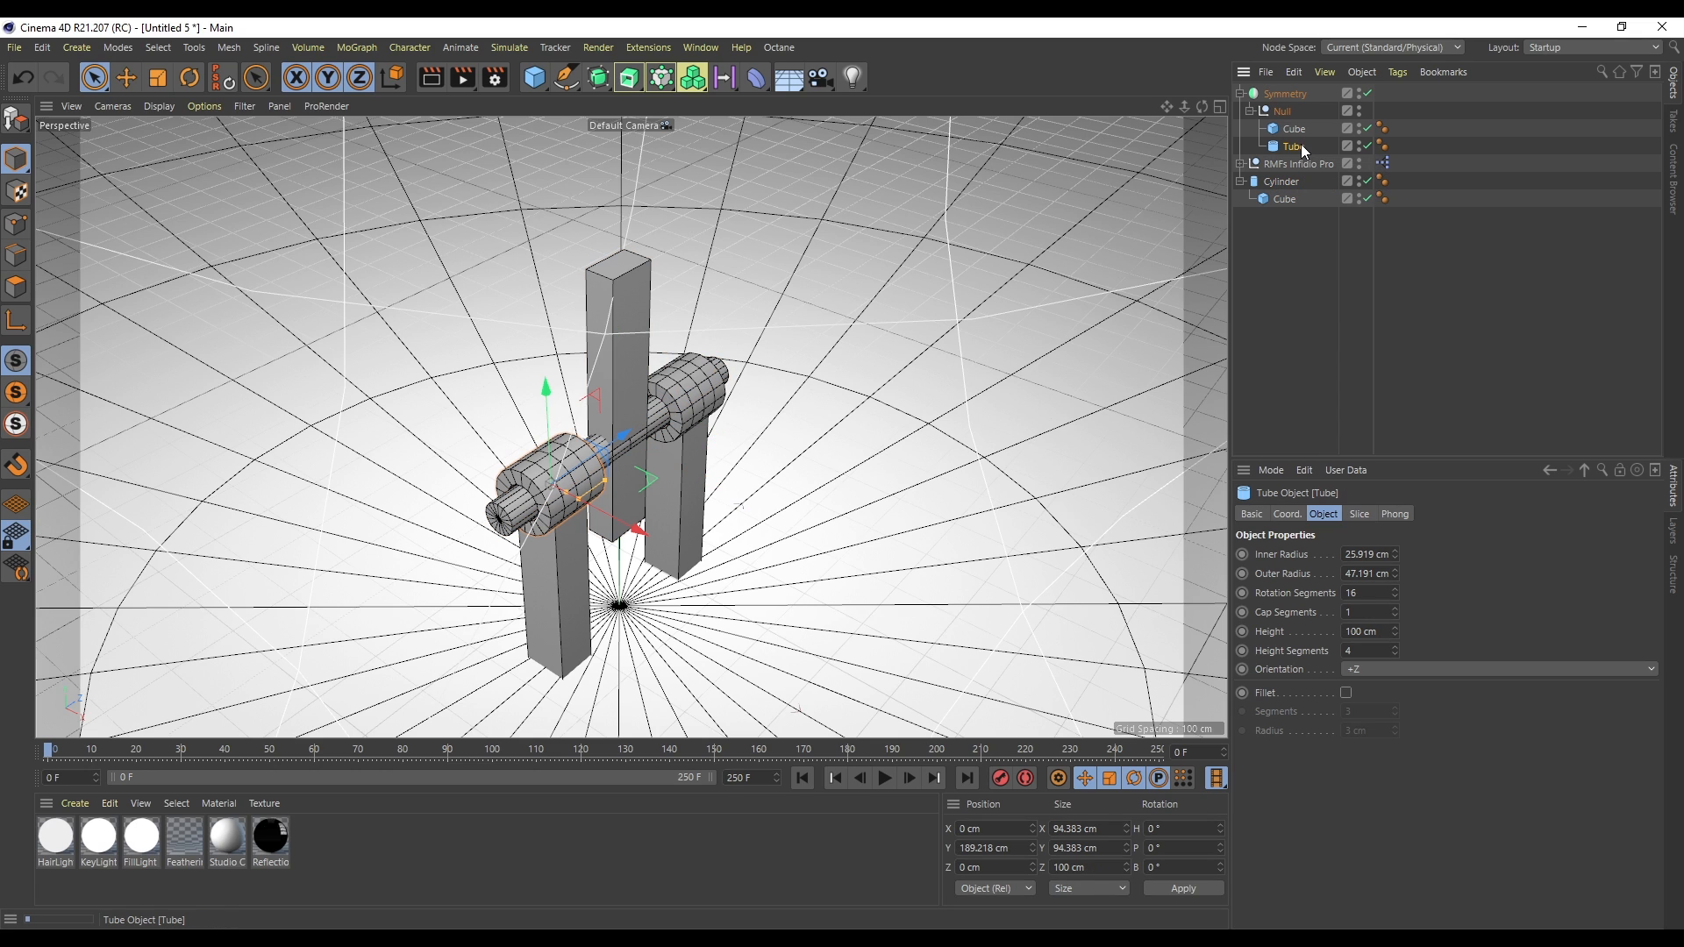
left_click(1272, 183)
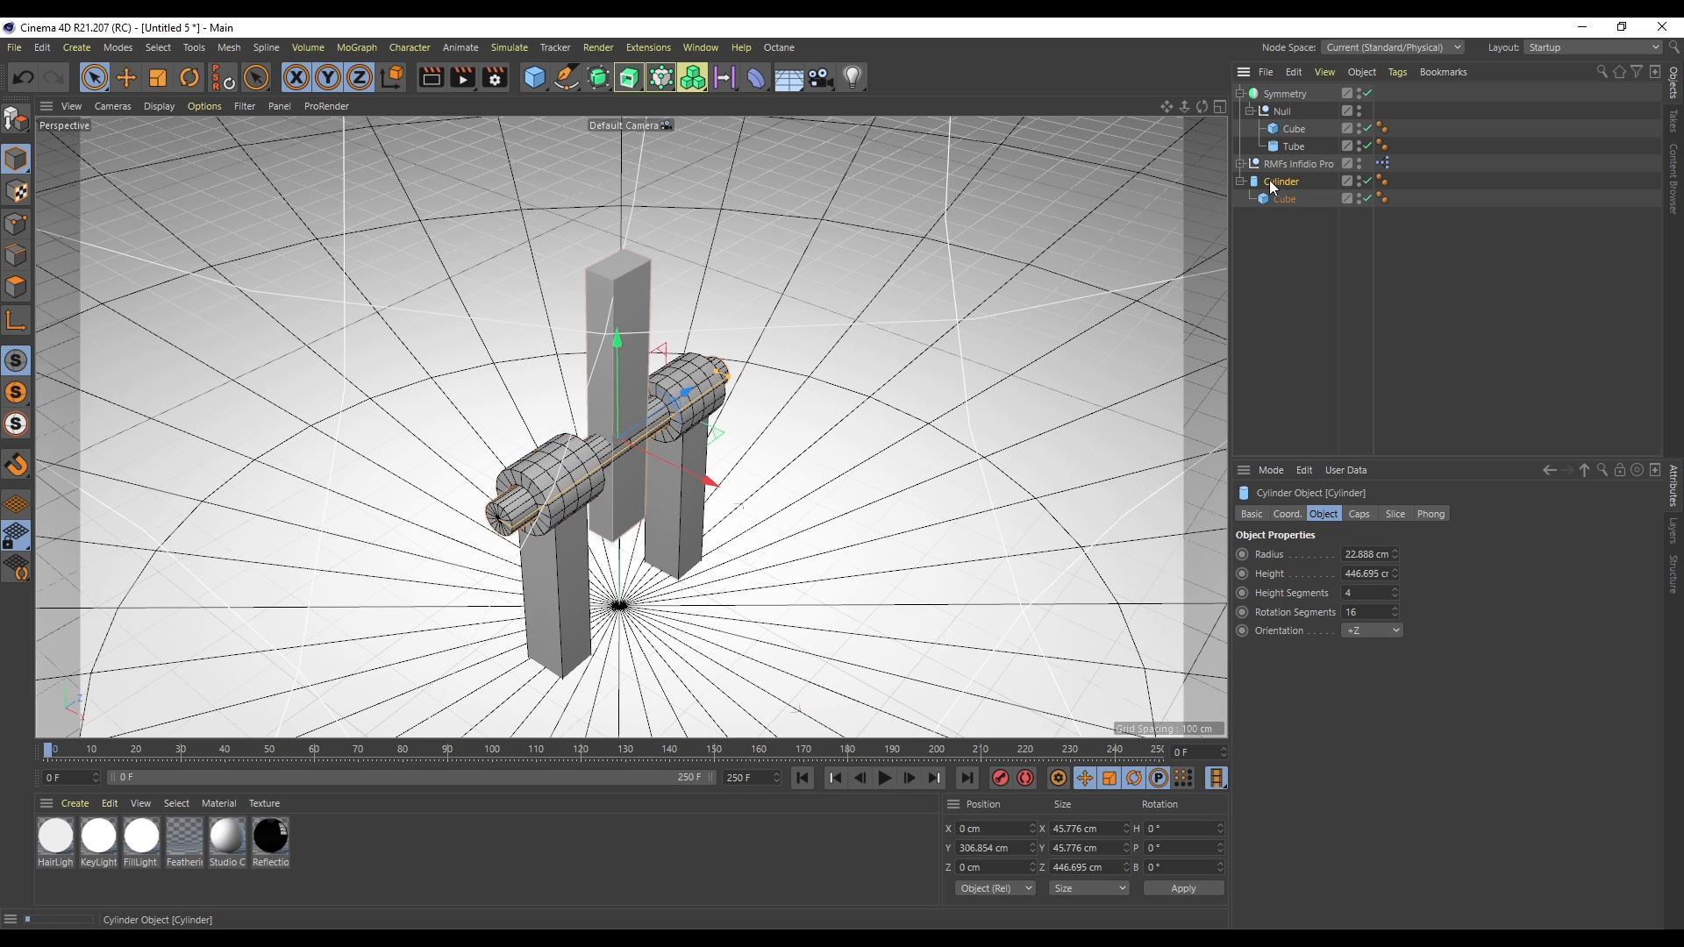
right_click(1288, 235)
mouse_move(1412, 333)
left_click(1554, 333)
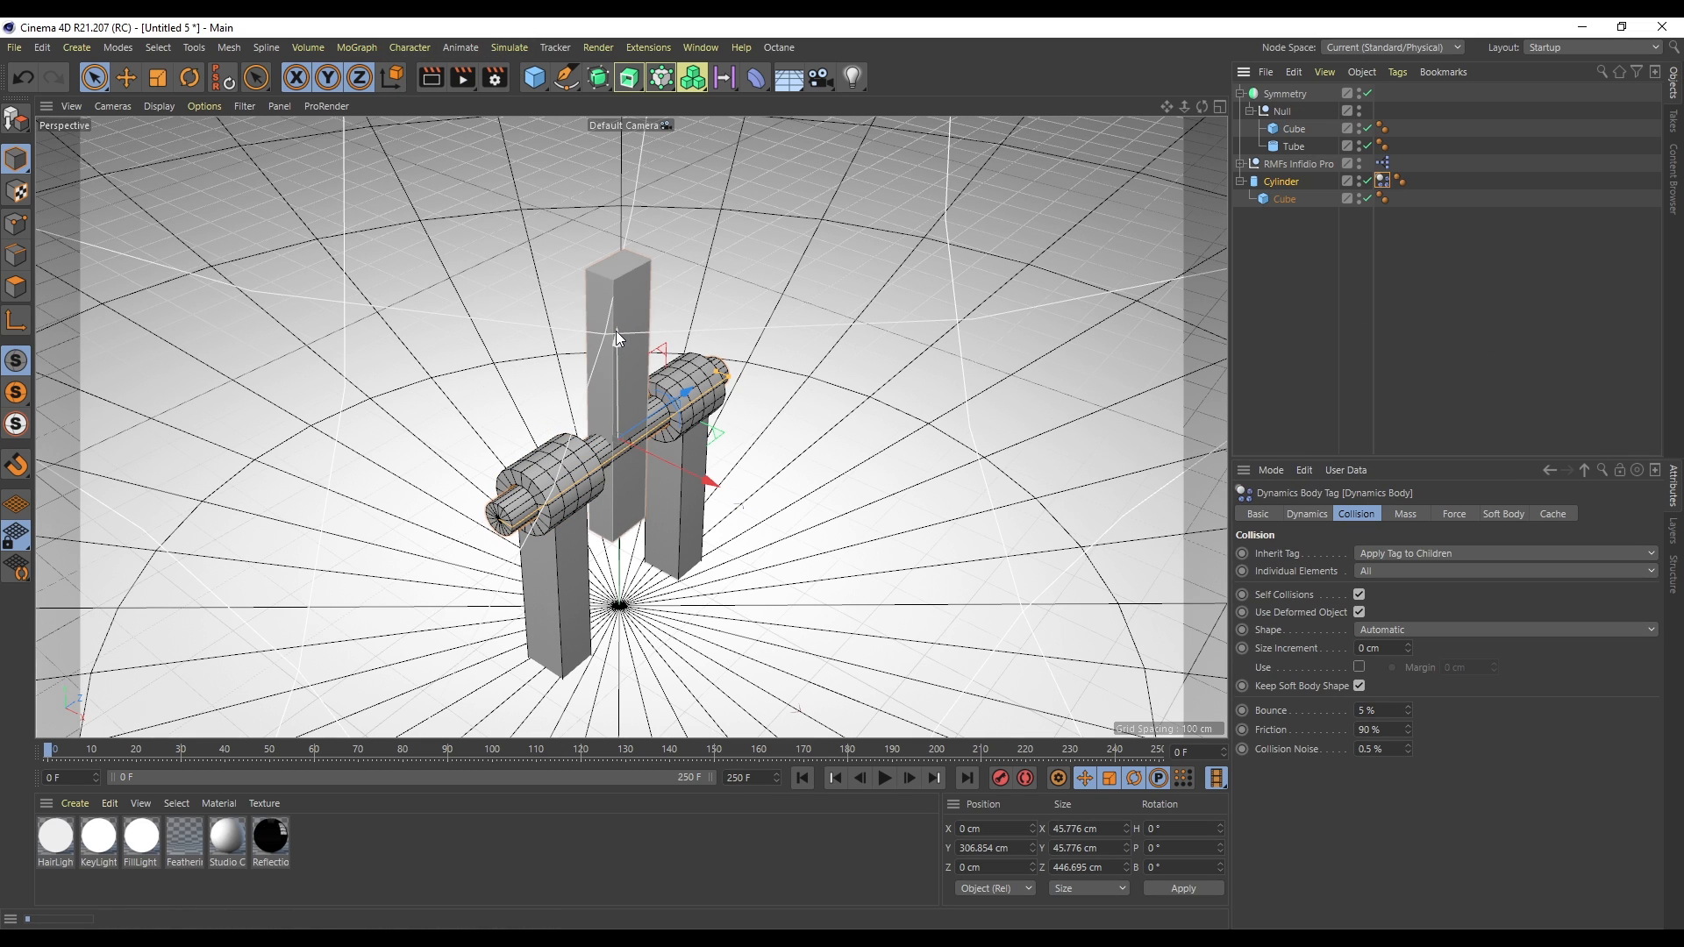
mouse_move(616, 330)
left_mouse_down()
mouse_move(625, 477)
mouse_move(635, 318)
left_mouse_up()
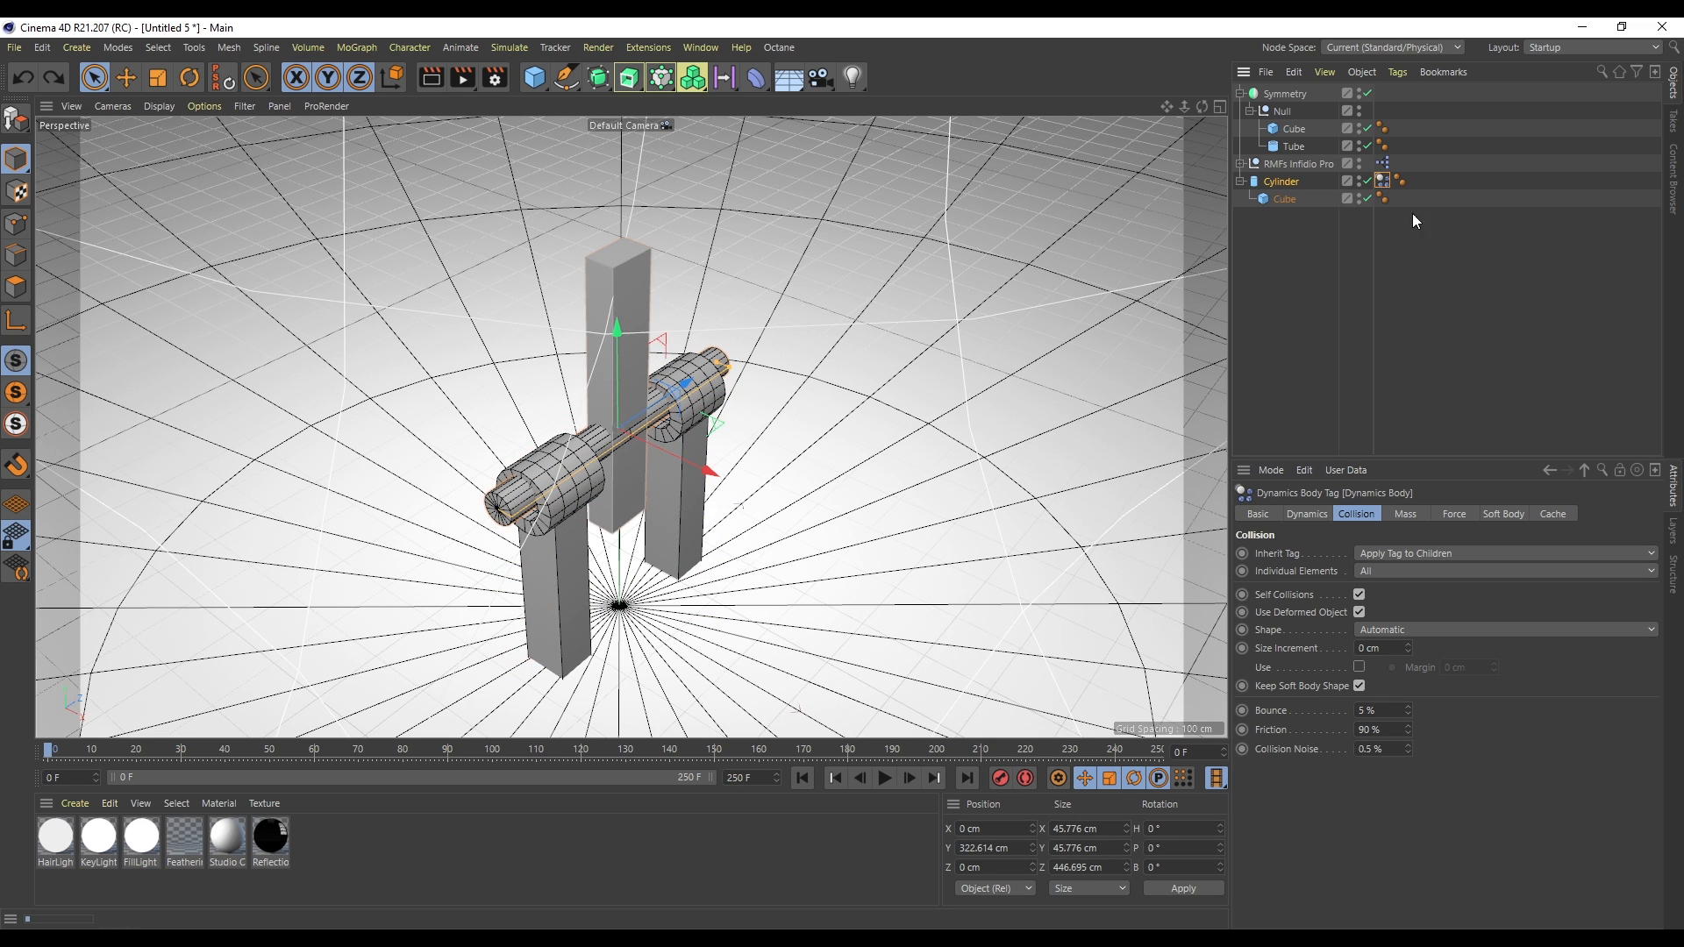
key("ctrl+z")
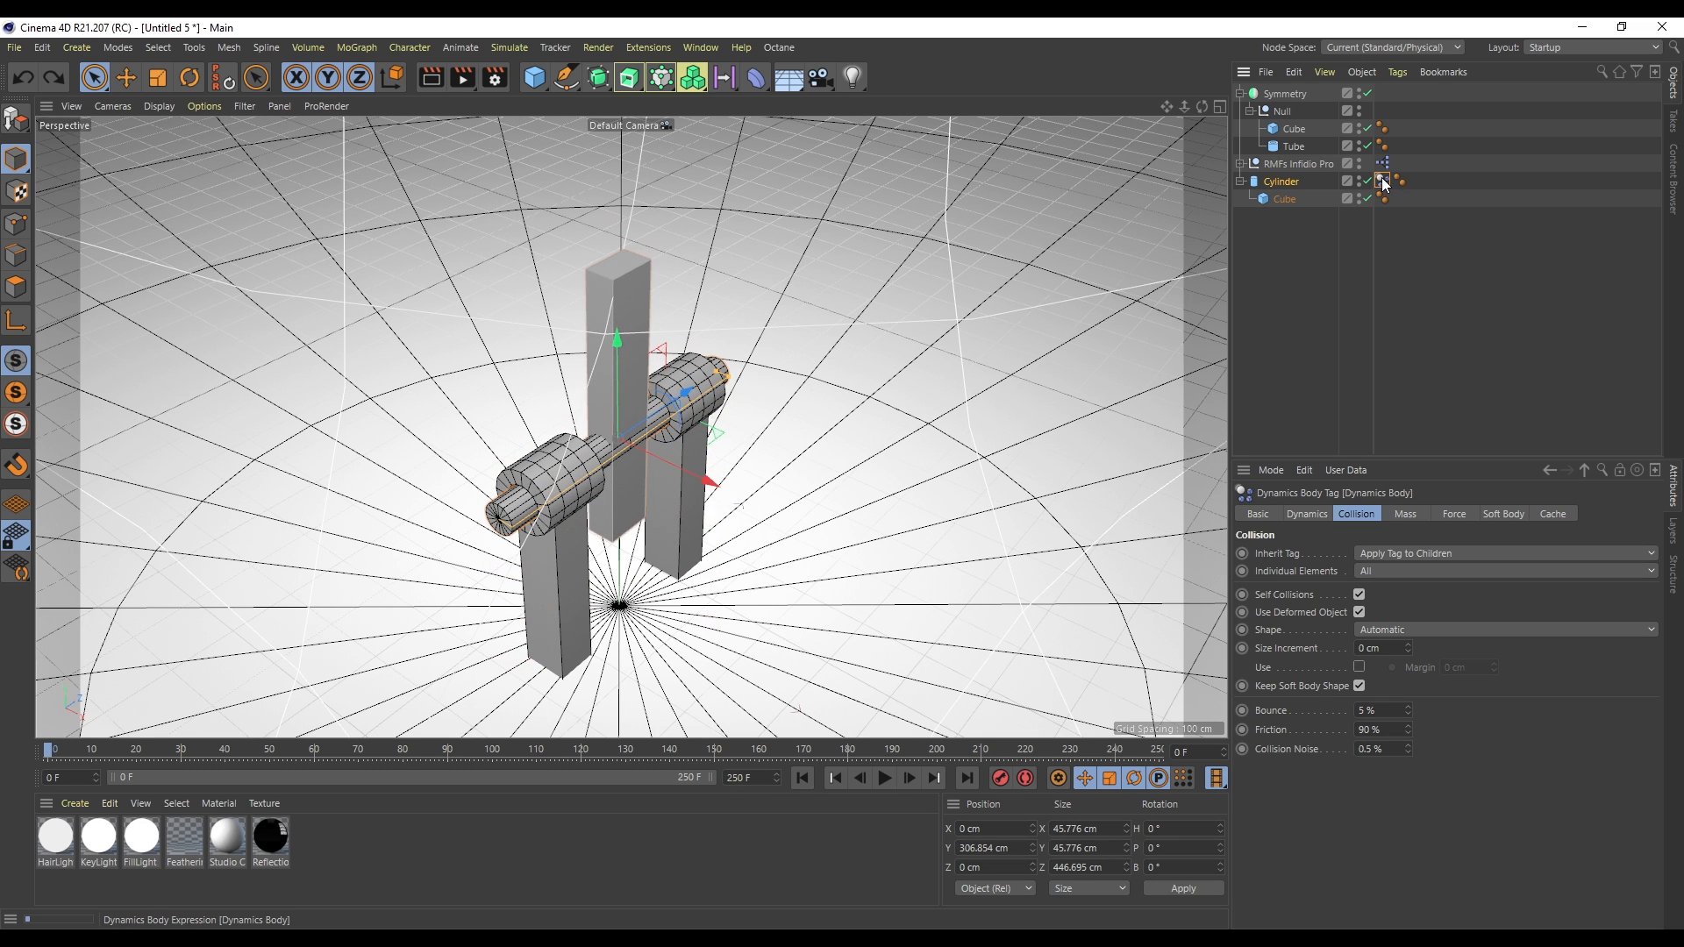
- Add a Collider Body tag to the tube
left_click(1295, 146)
right_click(1295, 147)
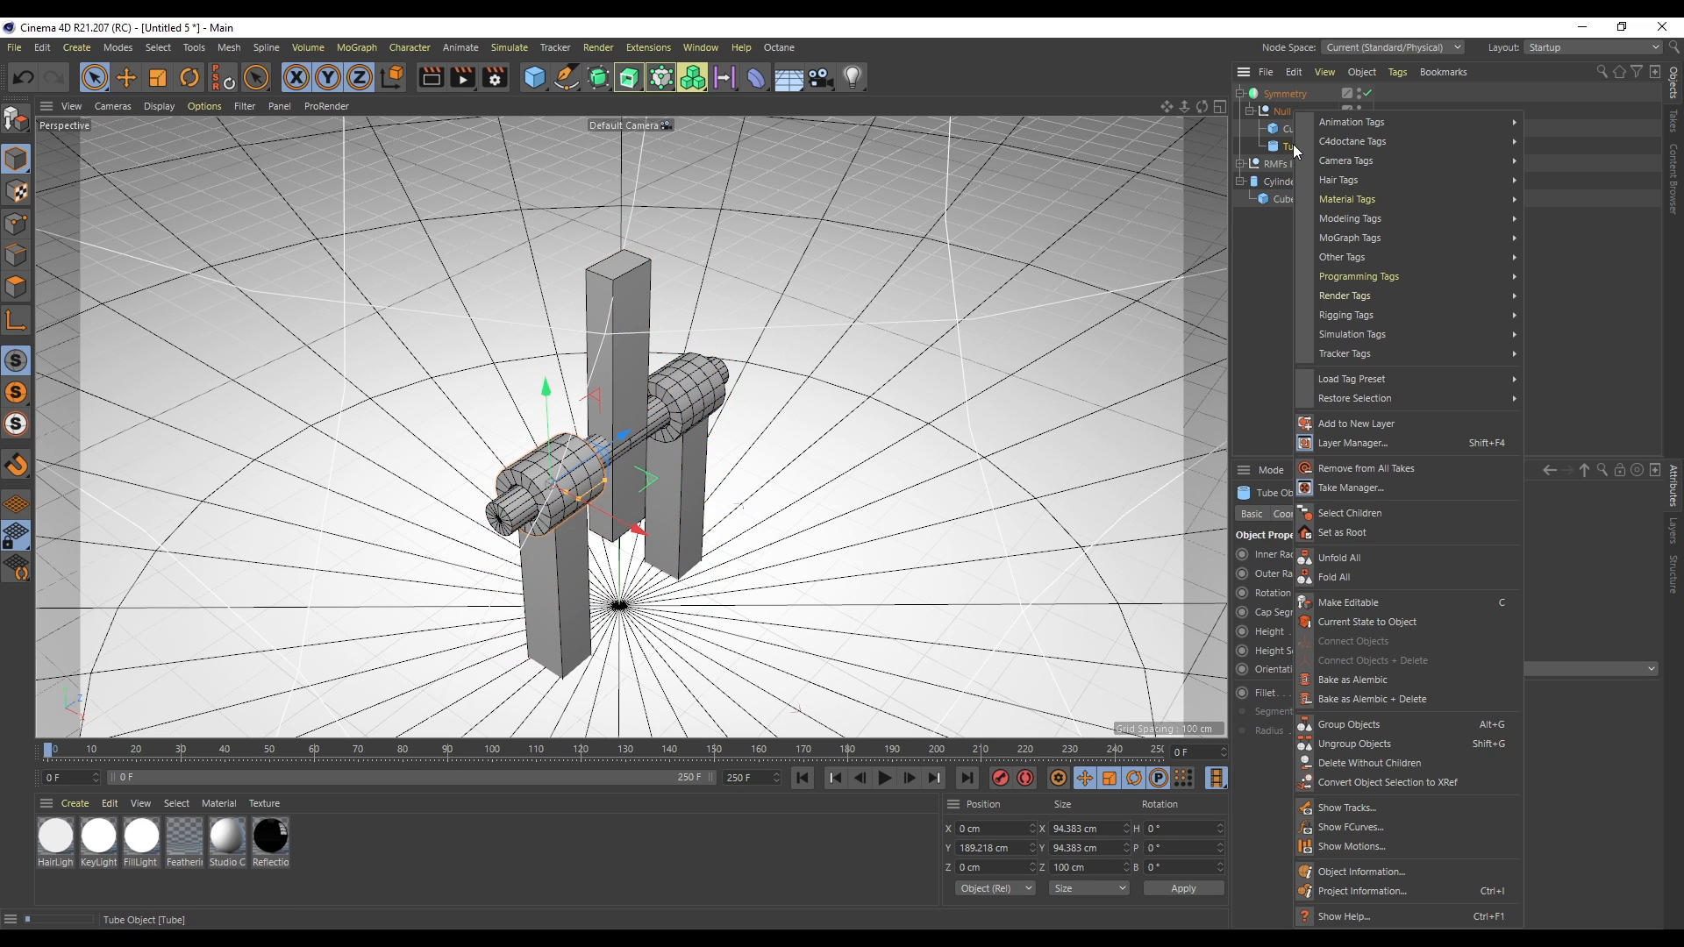
mouse_move(1379, 338)
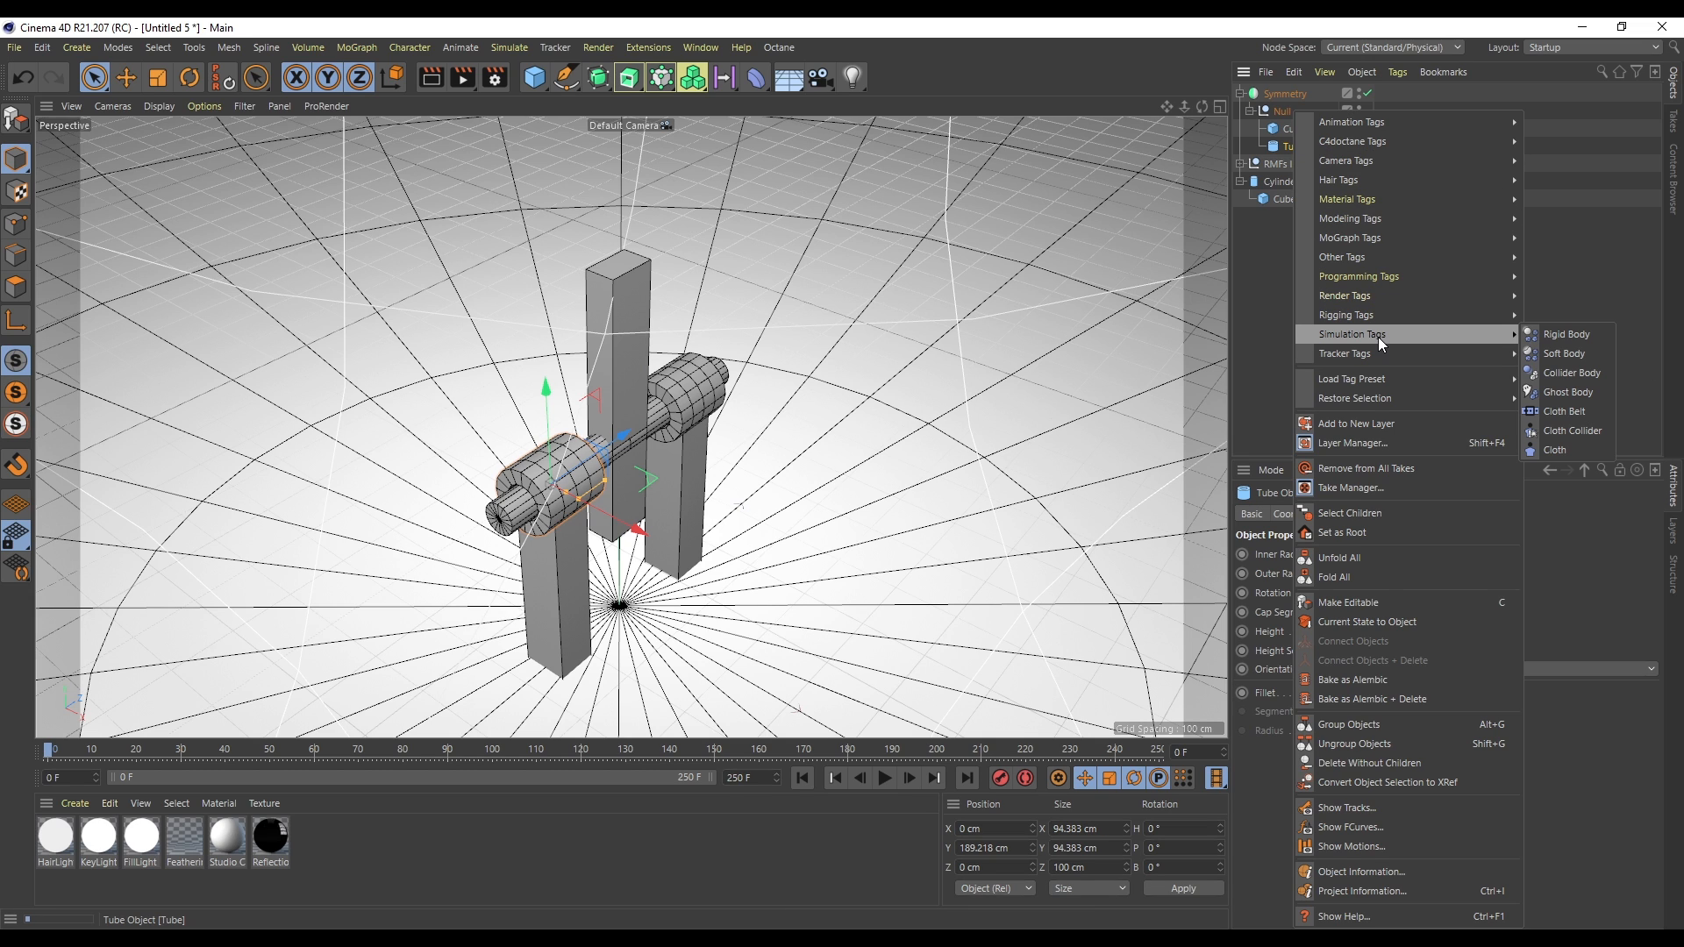
left_click(1602, 374)
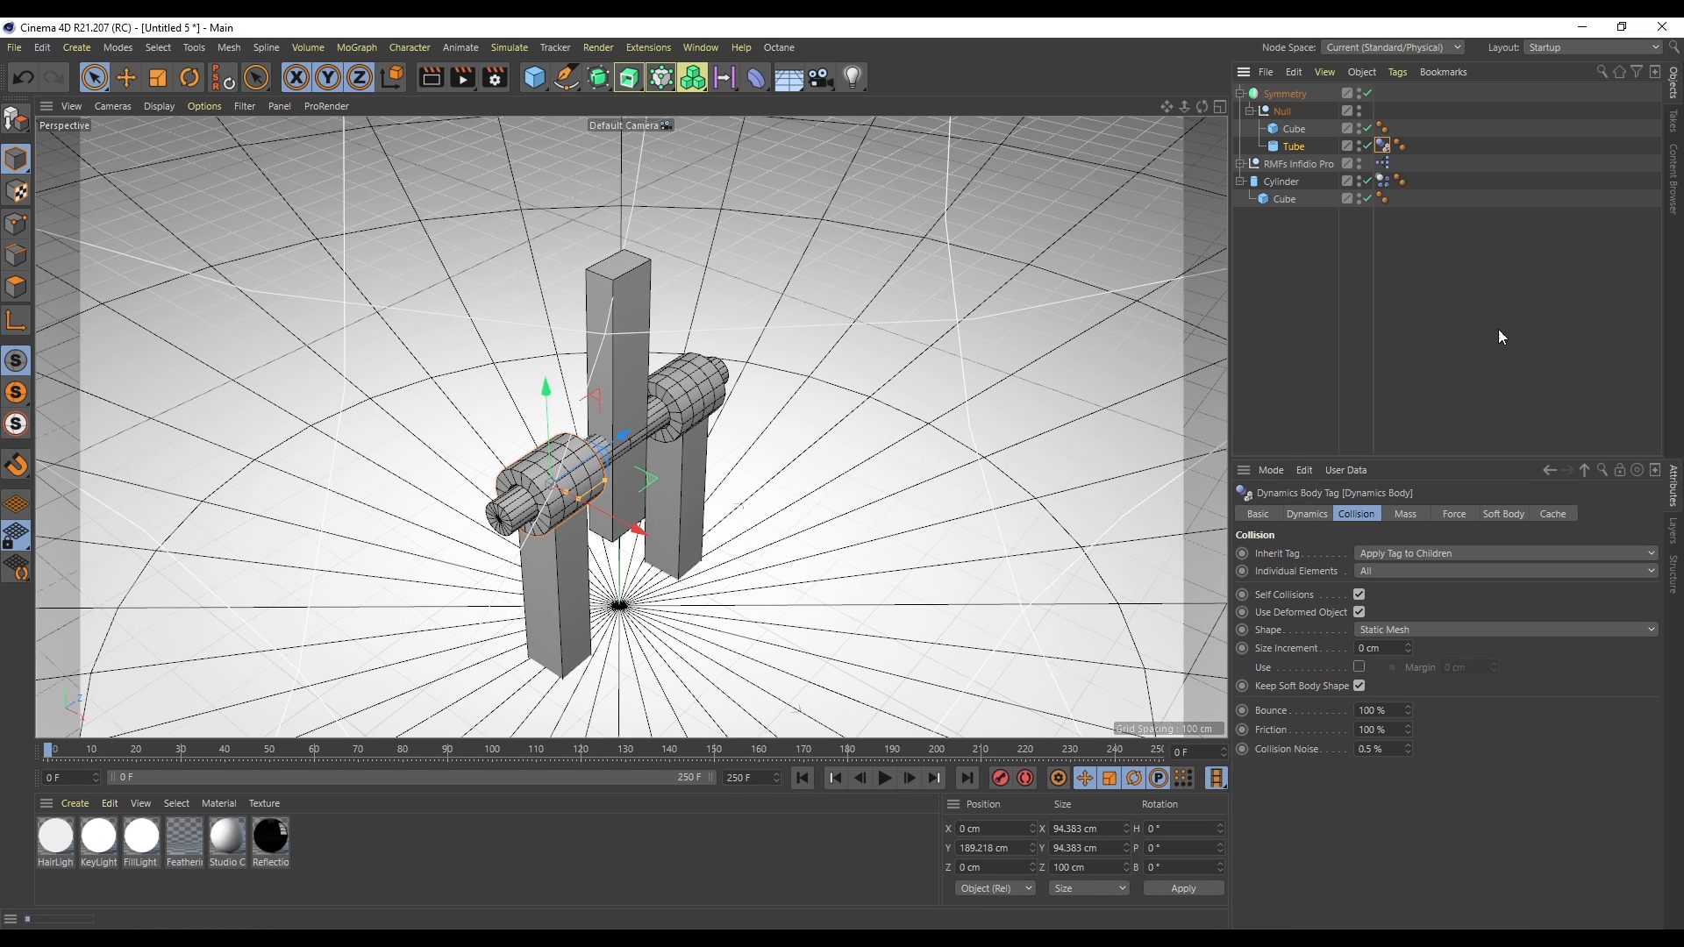
- Play the simulation, rewind to the start, and inspect the cylinder's Rigid Body tag settings
left_click(884, 778)
left_click(803, 778)
left_click(1281, 198)
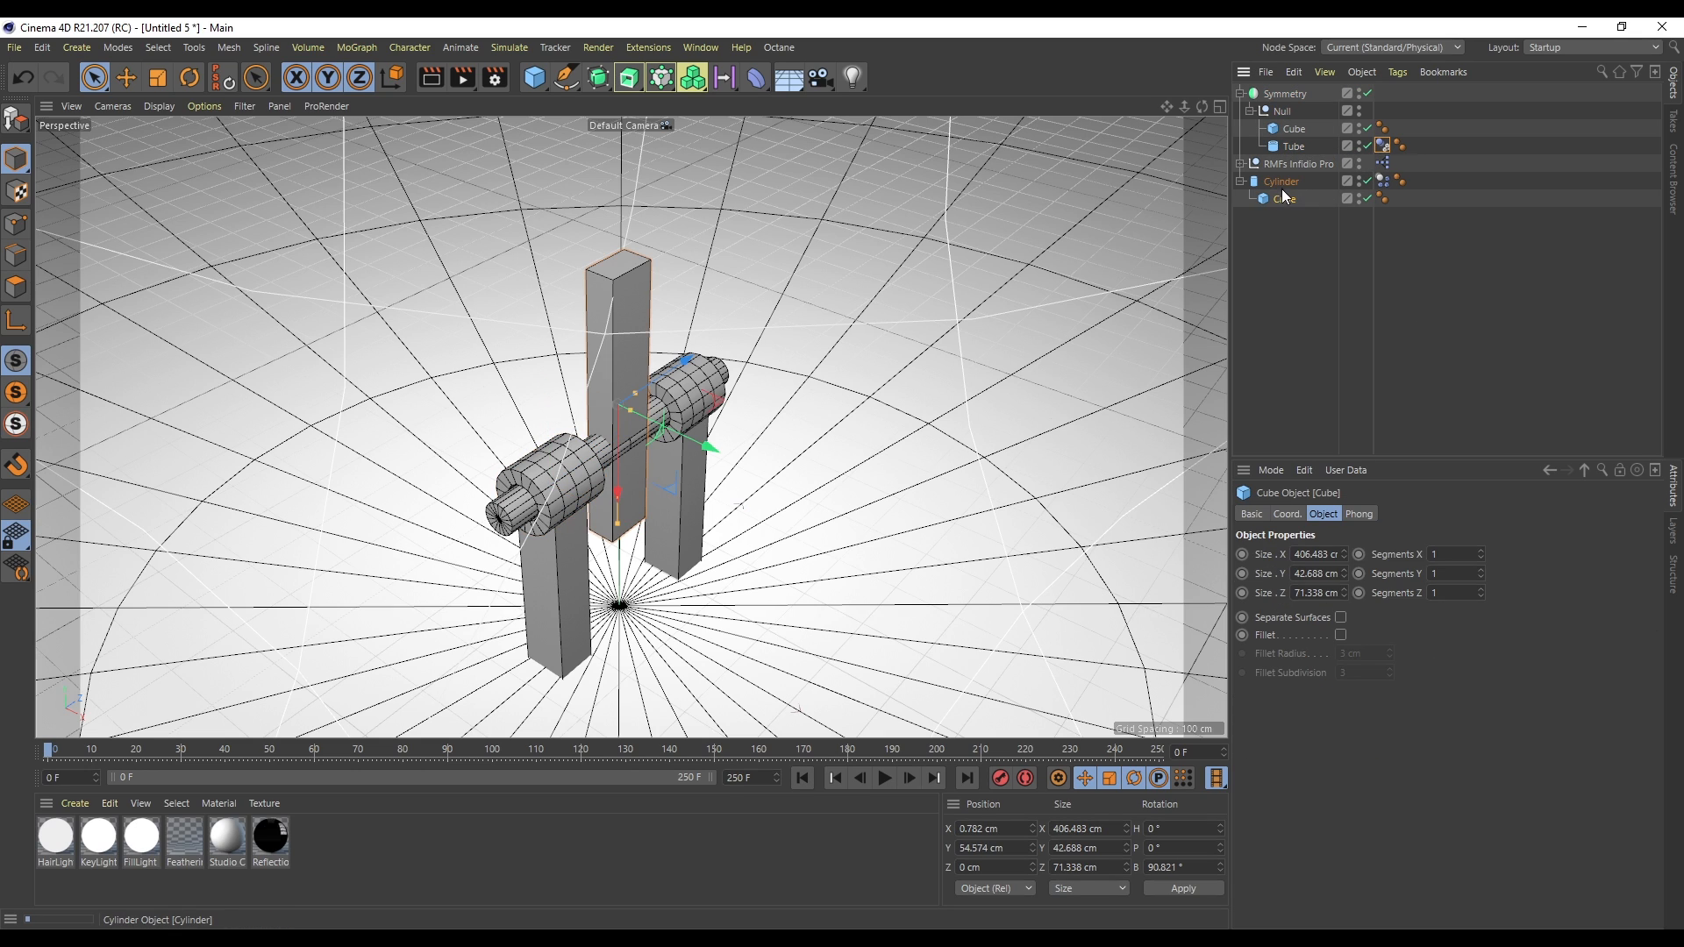
left_click(1383, 180)
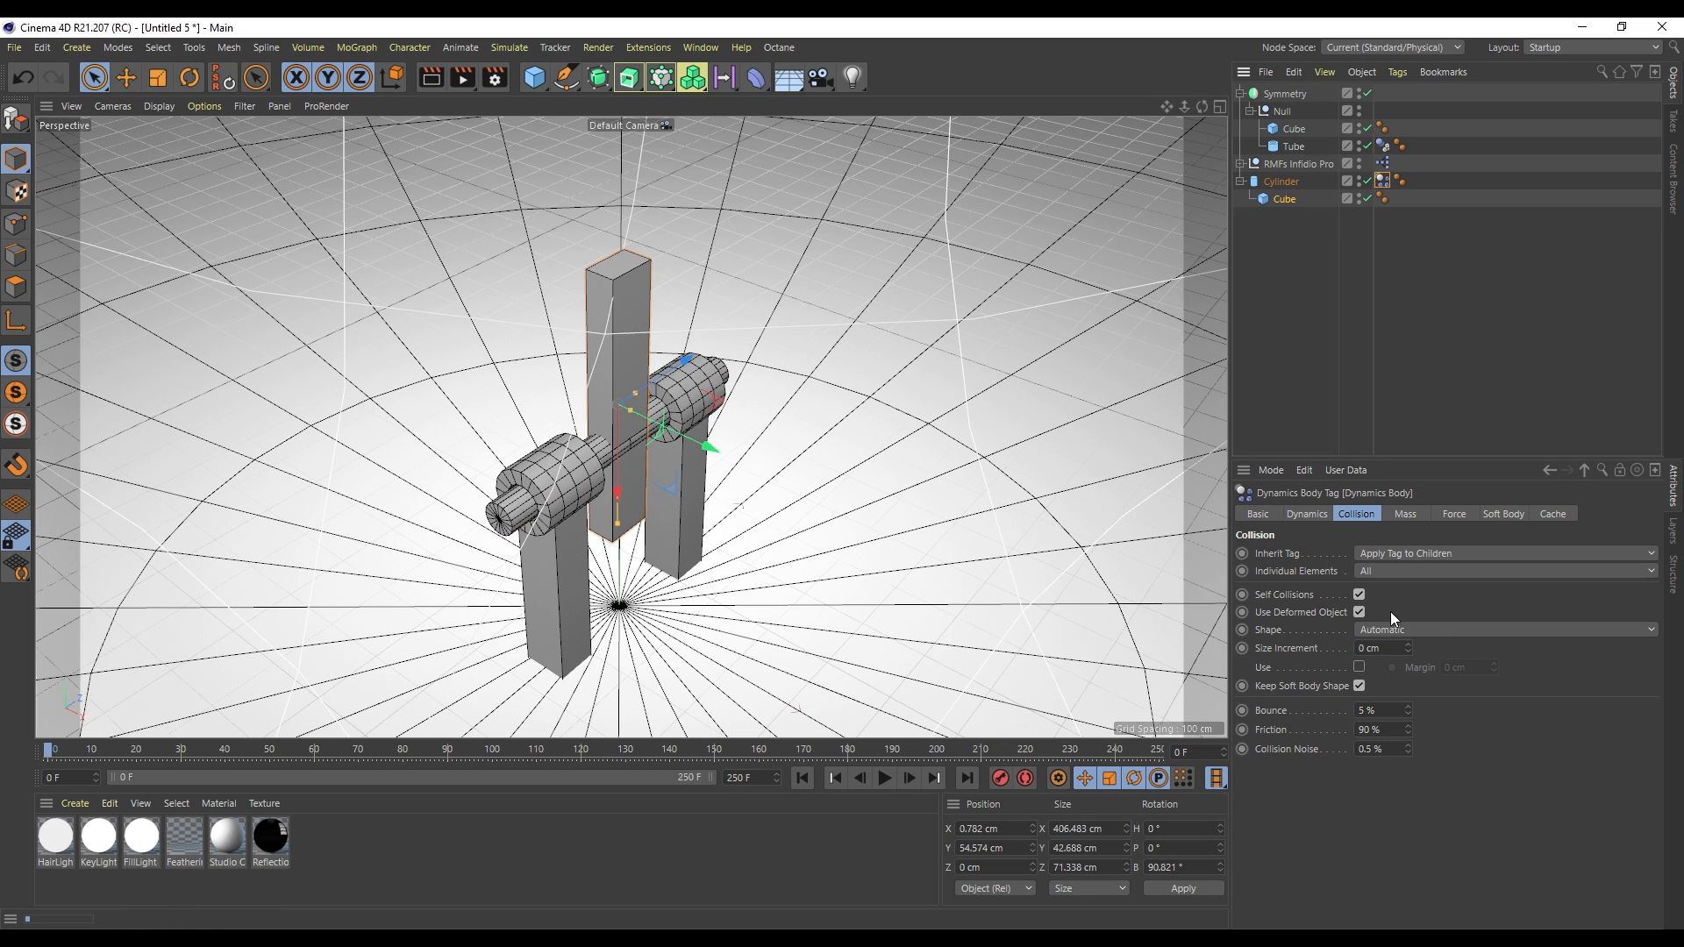
- Set the cylinder tag's Inherit Tag to Compound Collision Shape, then play and rewind the simulation
left_click(1400, 554)
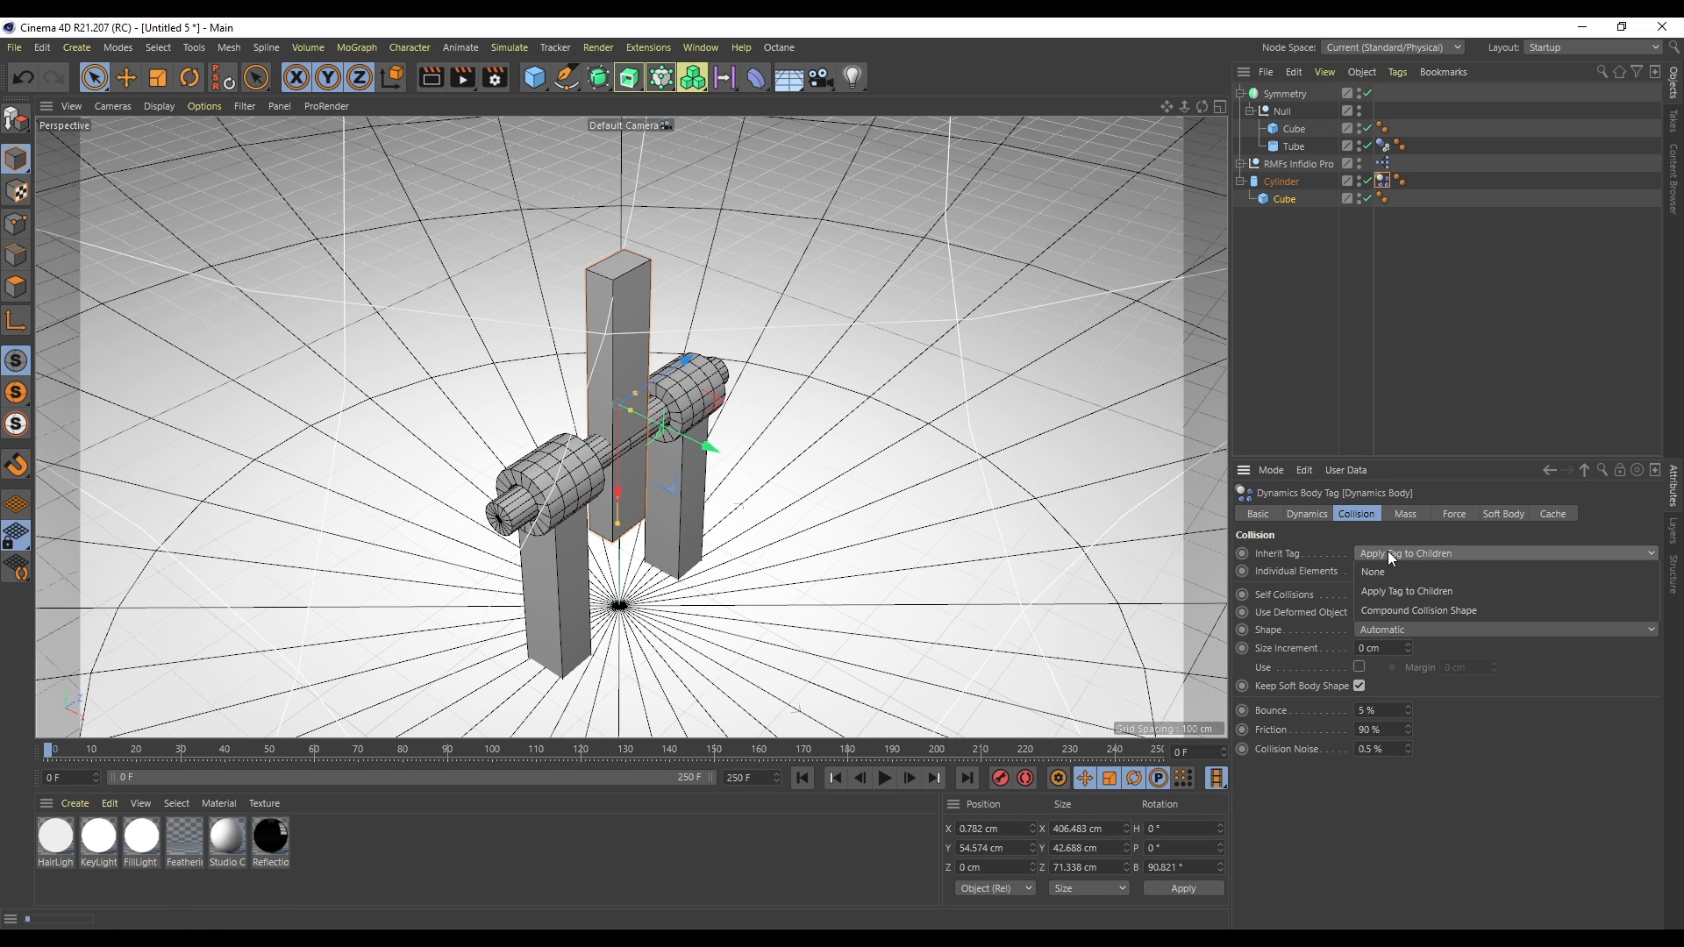
left_click(1414, 608)
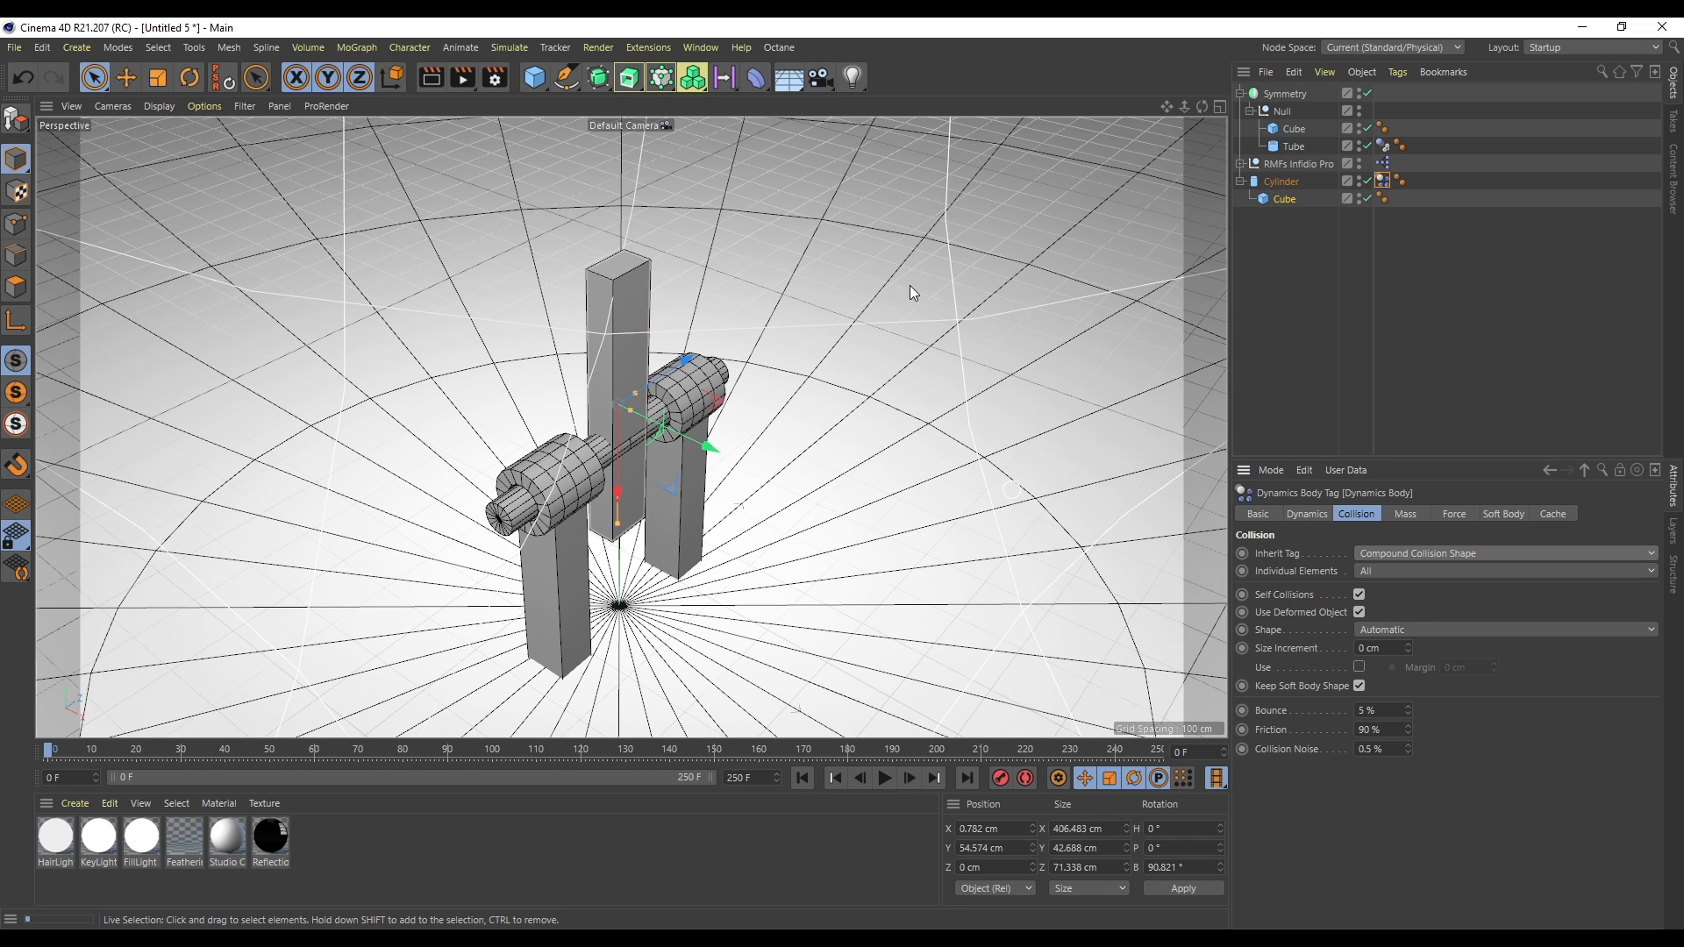
left_click(886, 777)
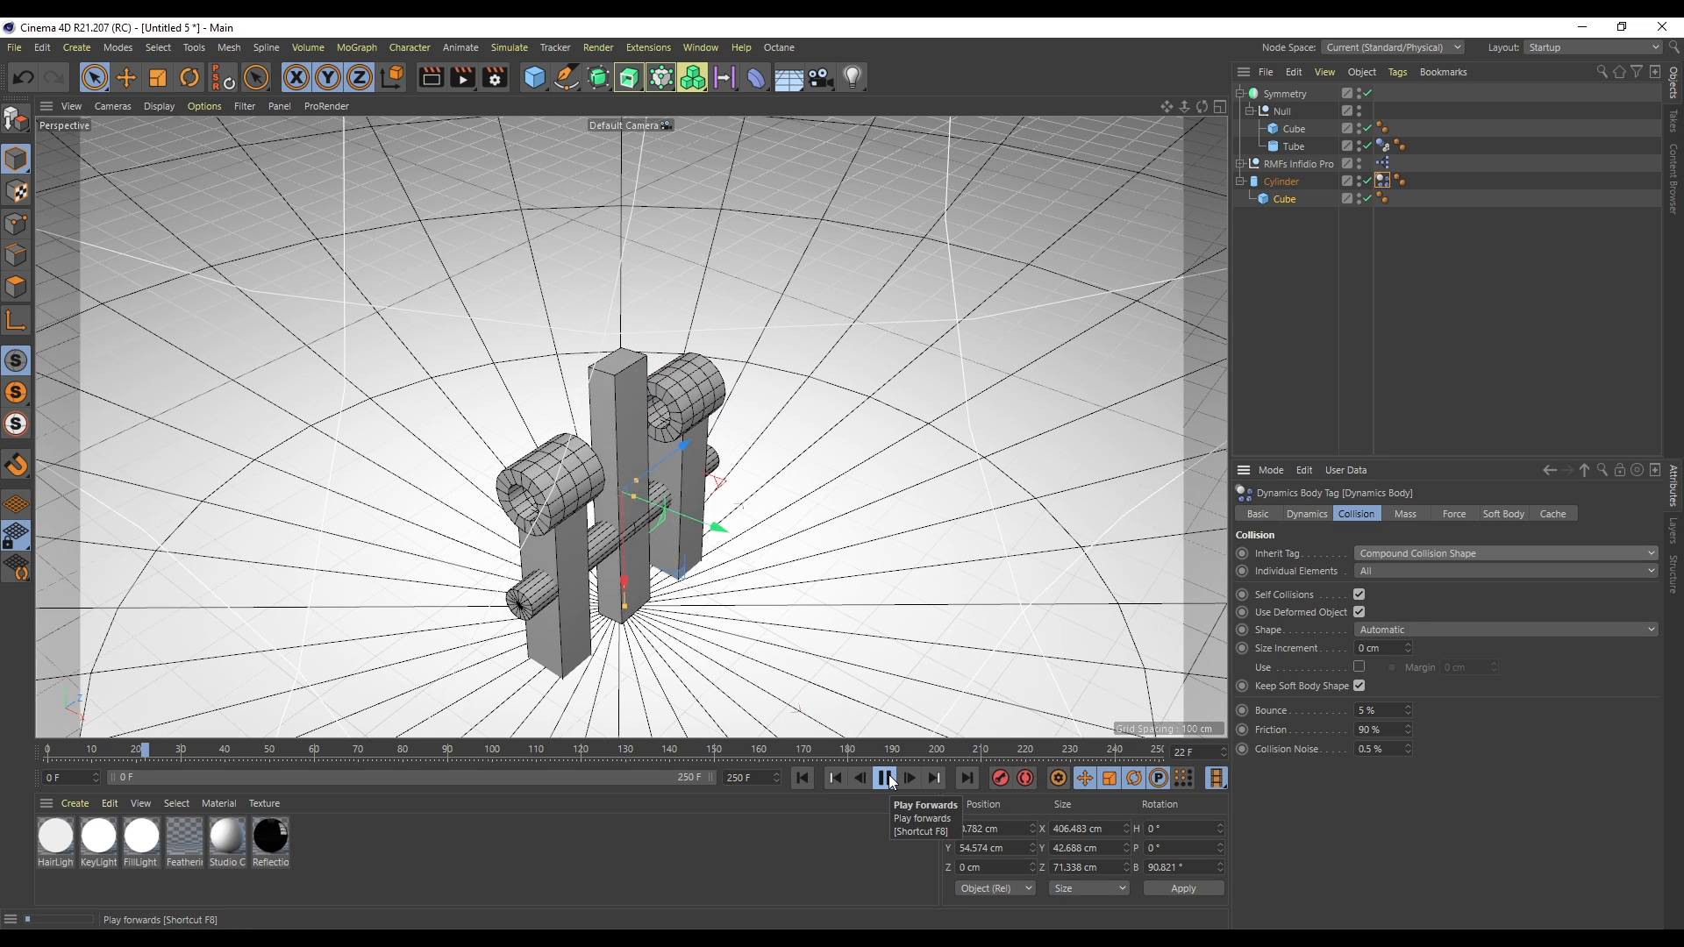
left_click(886, 778)
left_click(802, 778)
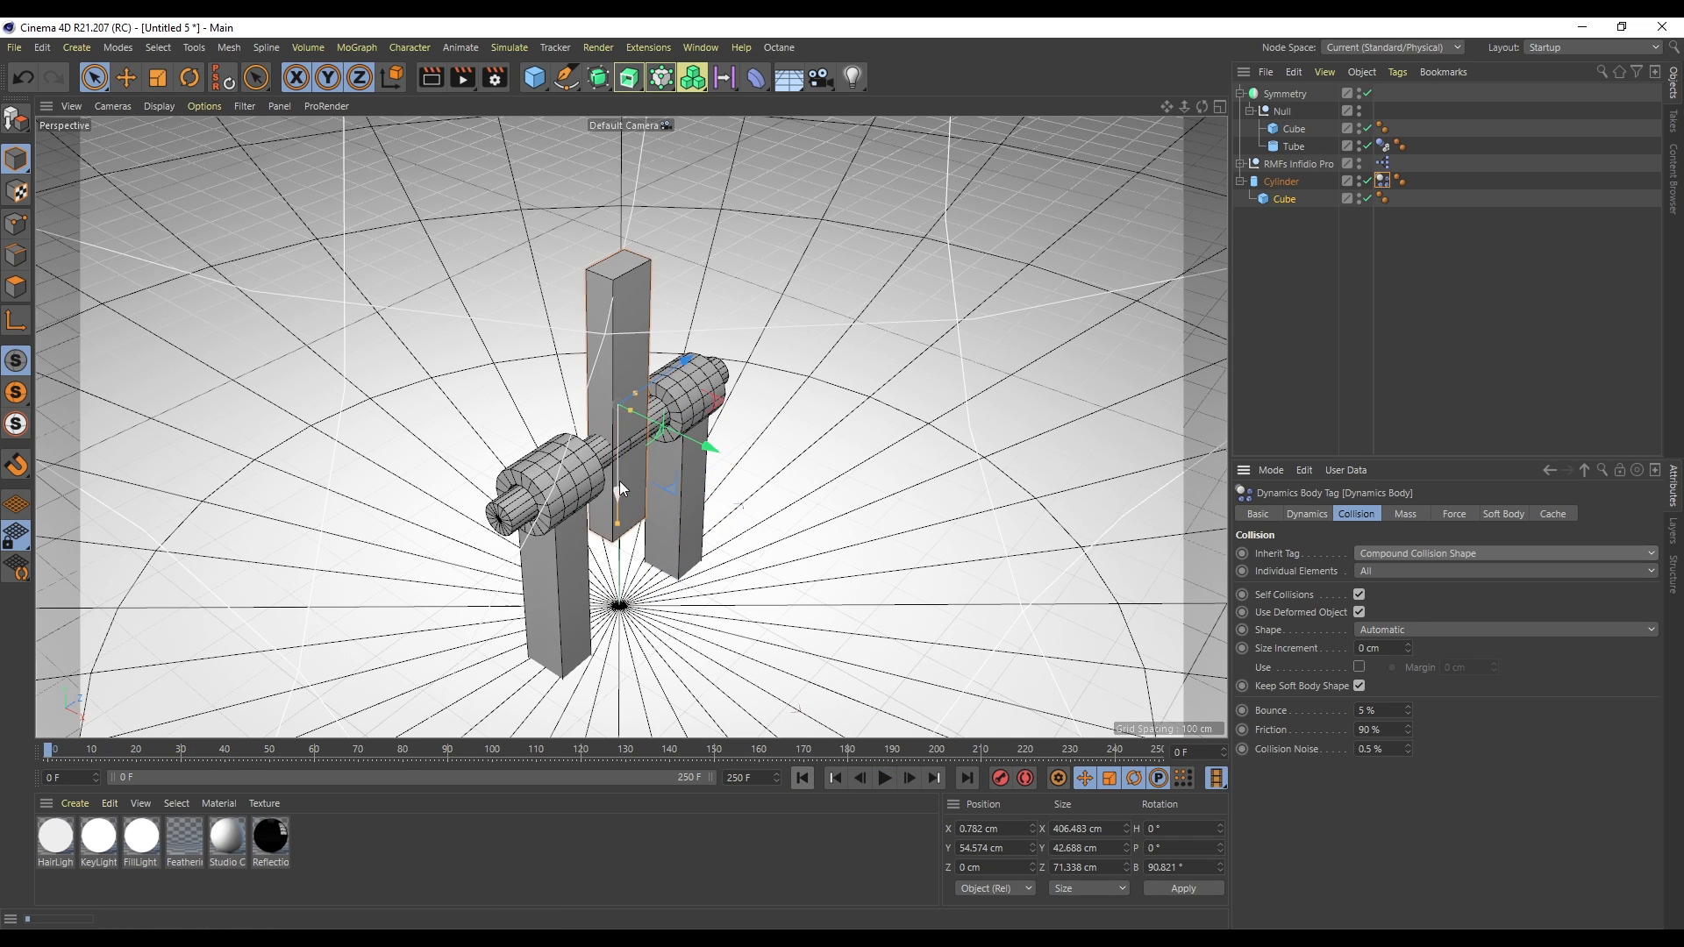
- Inspect the Symmetry object's Collider Body tag settings and replay the simulation close up
left_click(1293, 146)
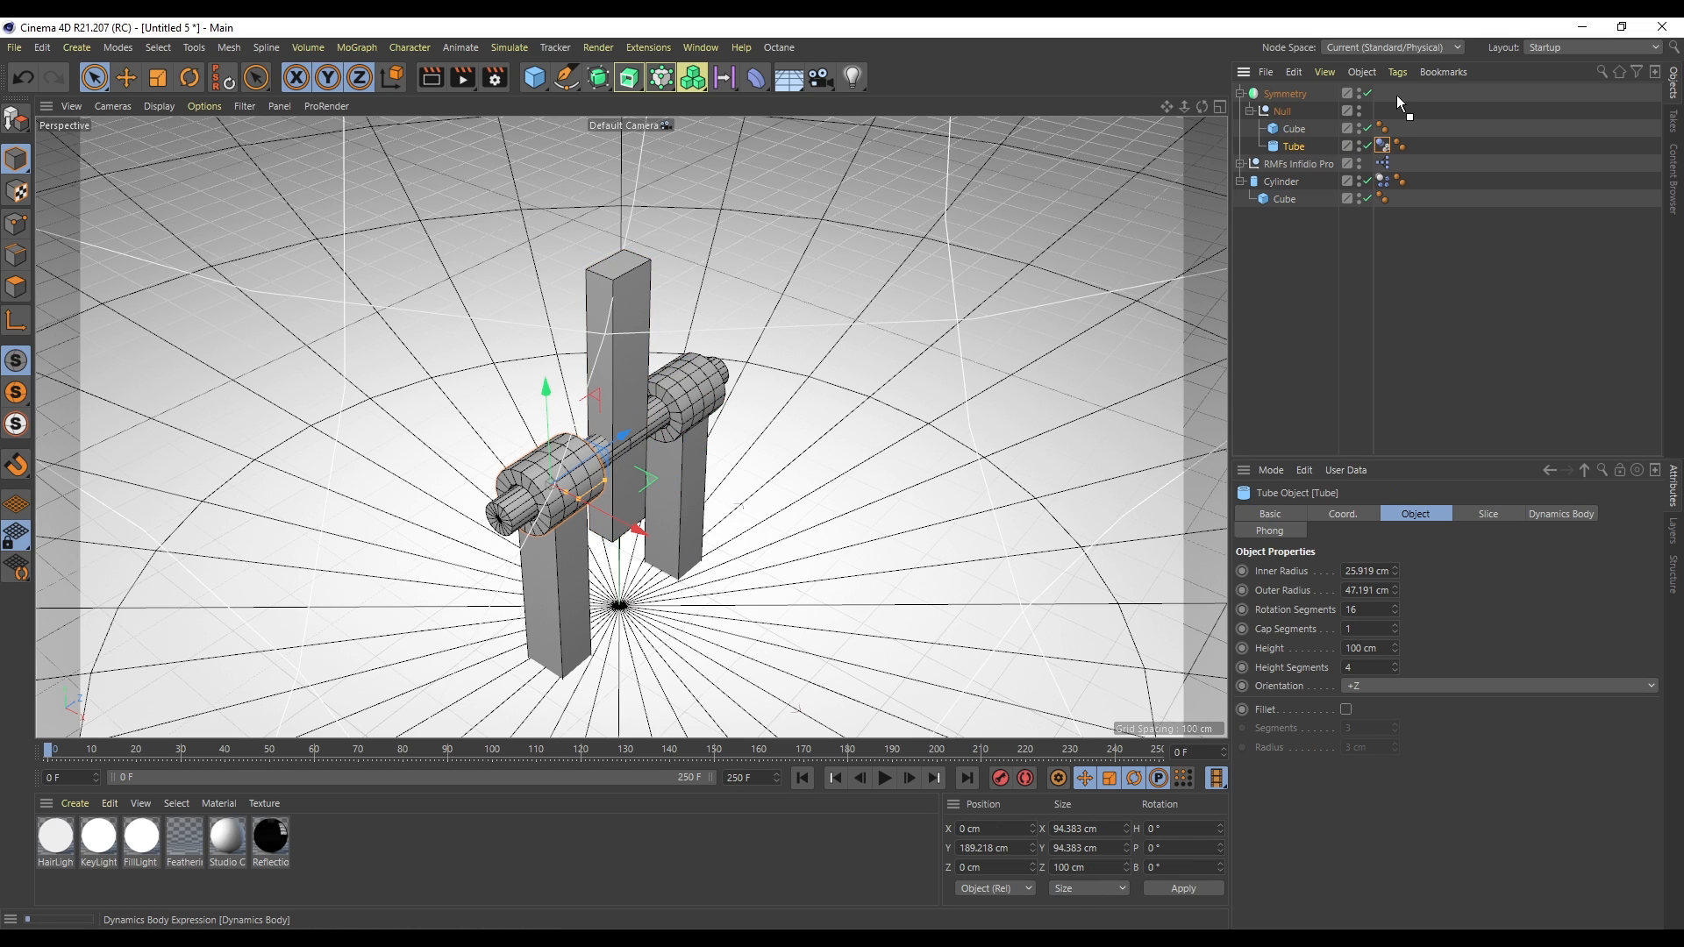
left_click_drag(1396, 94, 1394, 98)
left_click(885, 778)
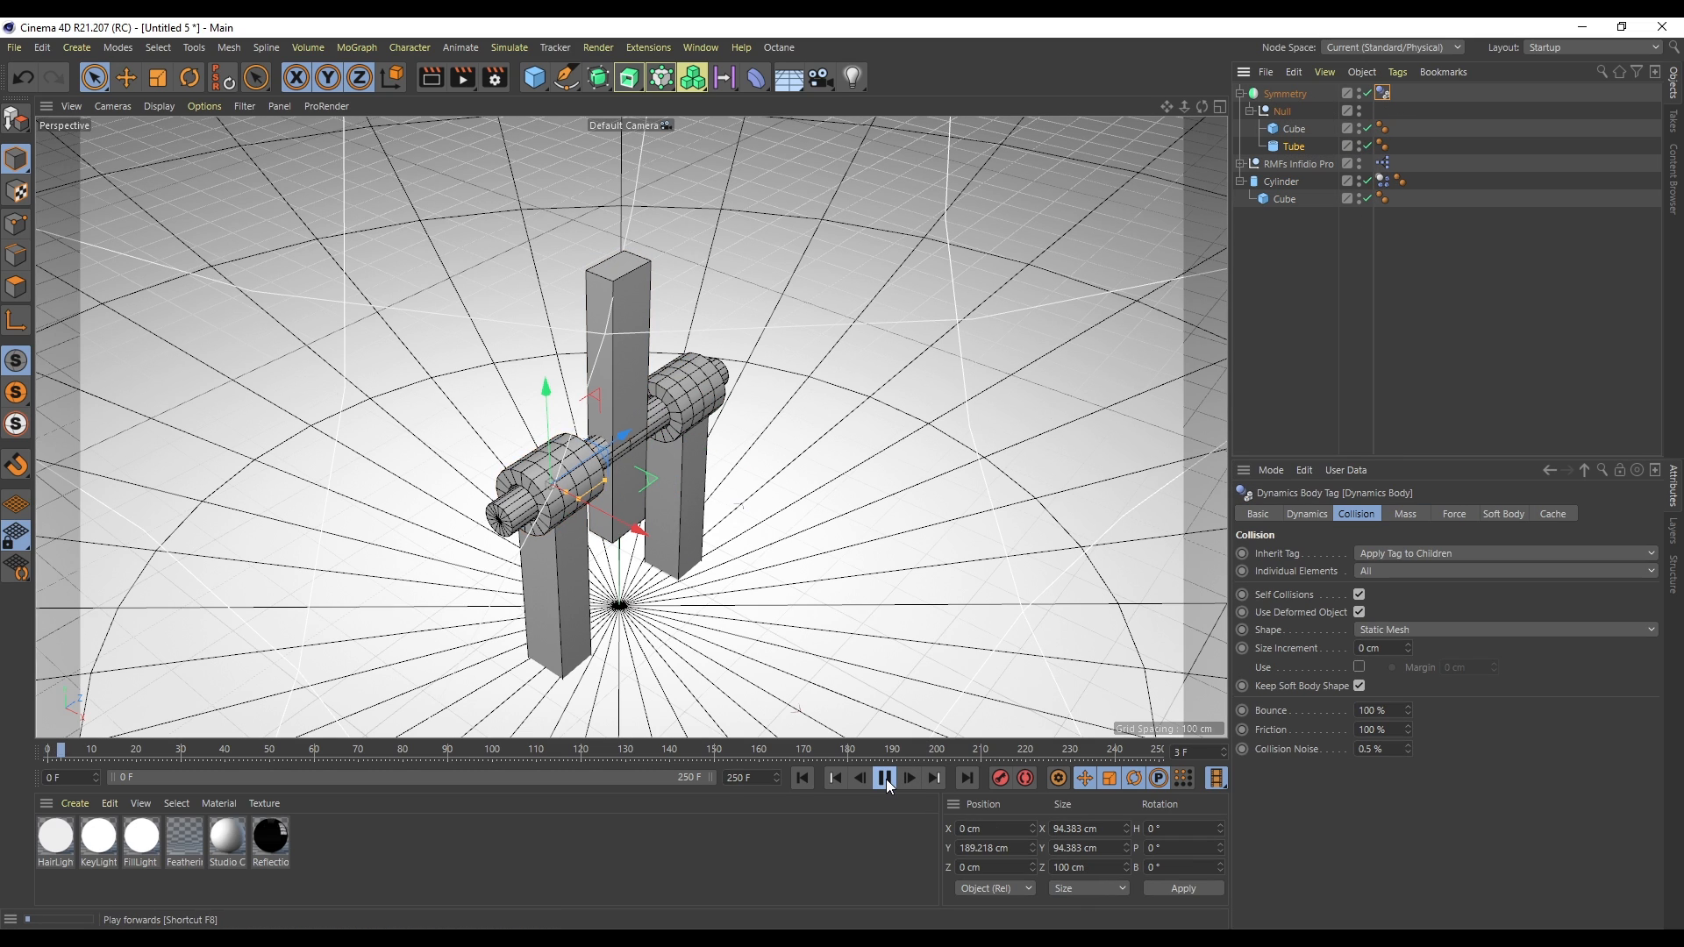
left_click(808, 781)
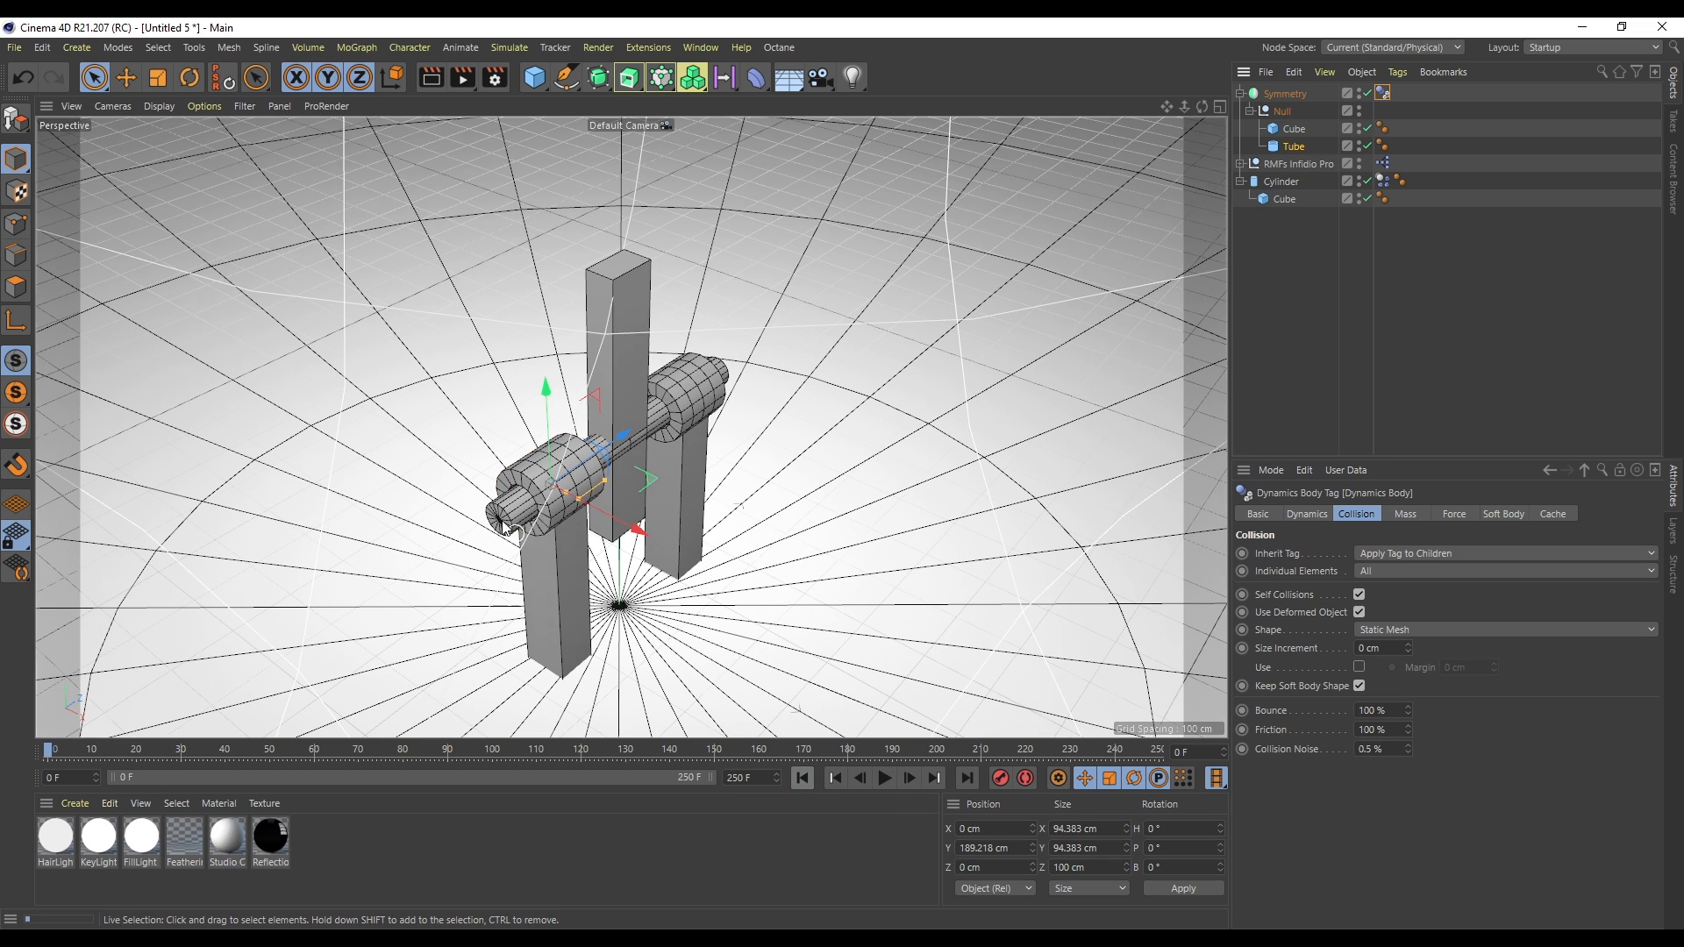
scroll(558, 521, "up", 5)
left_click(885, 779)
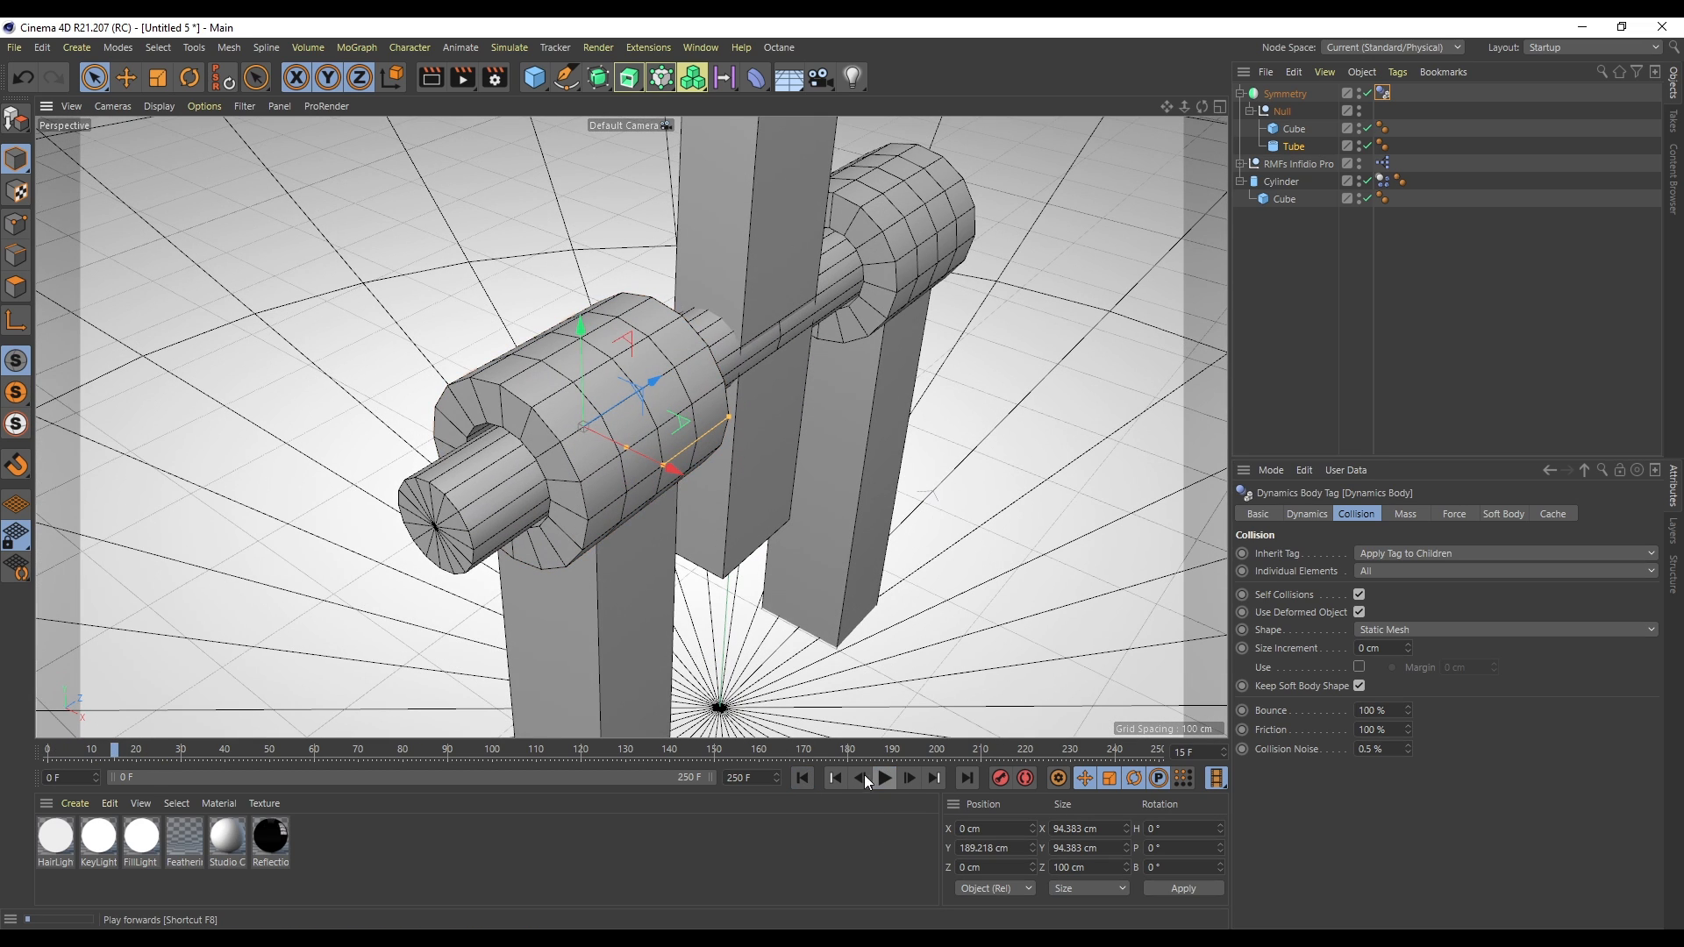
left_click(803, 778)
scroll(631, 428, "down", 5)
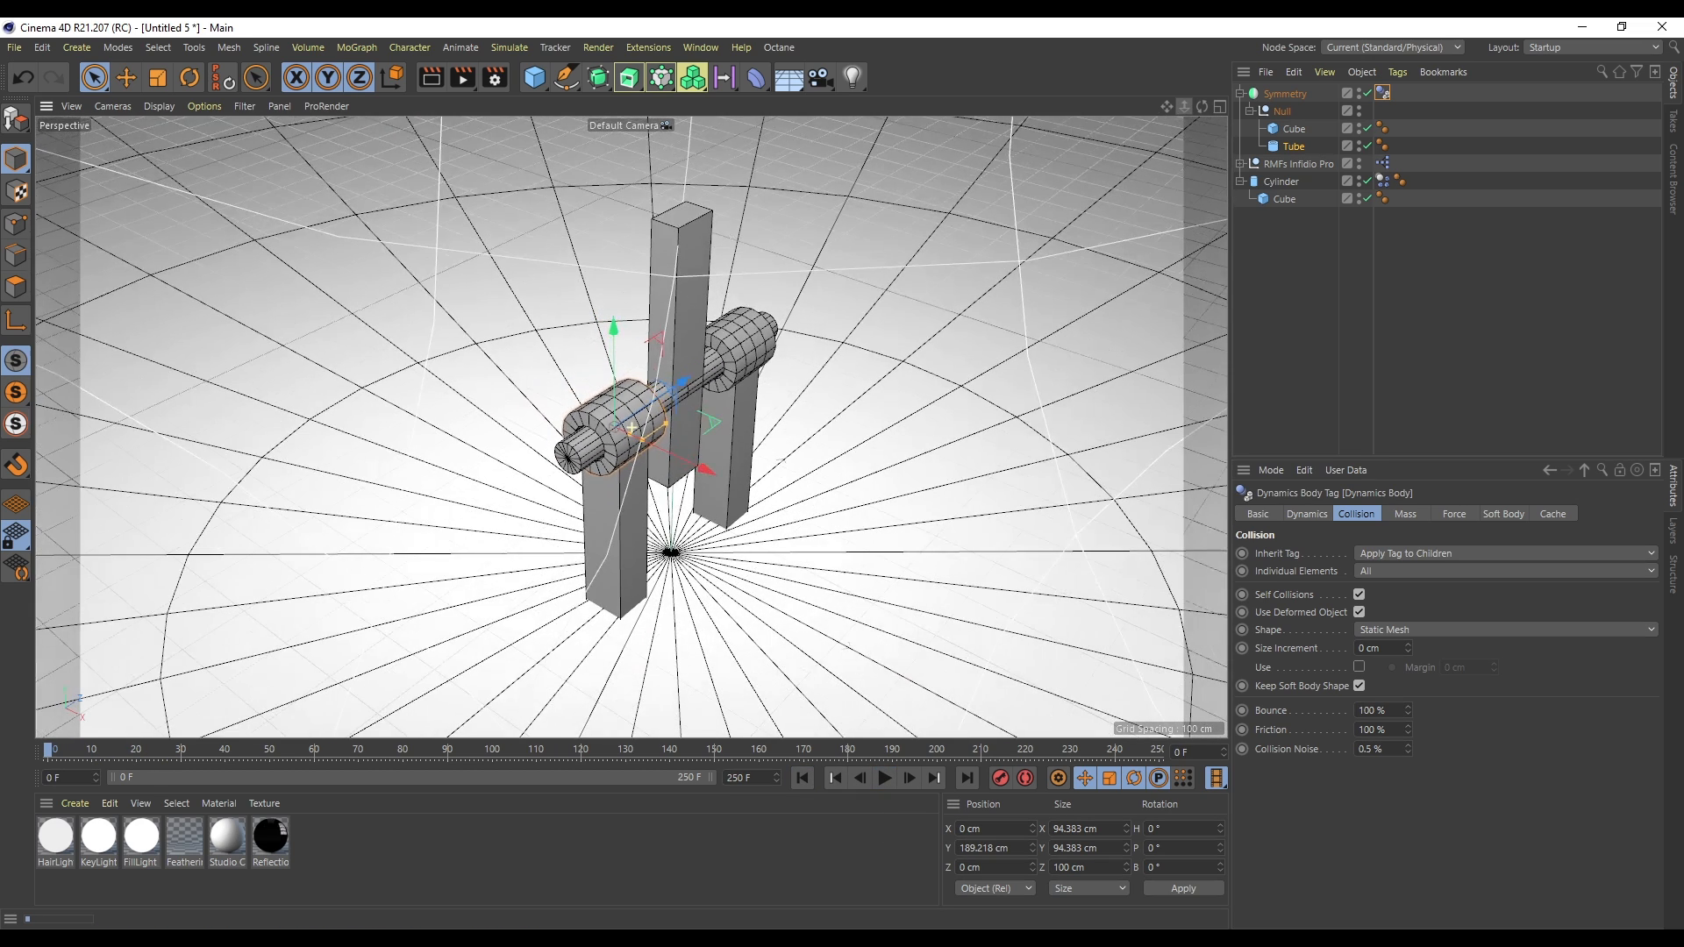
- Add a Connector dynamics object to the scene
left_click(1304, 277)
left_click(1282, 181)
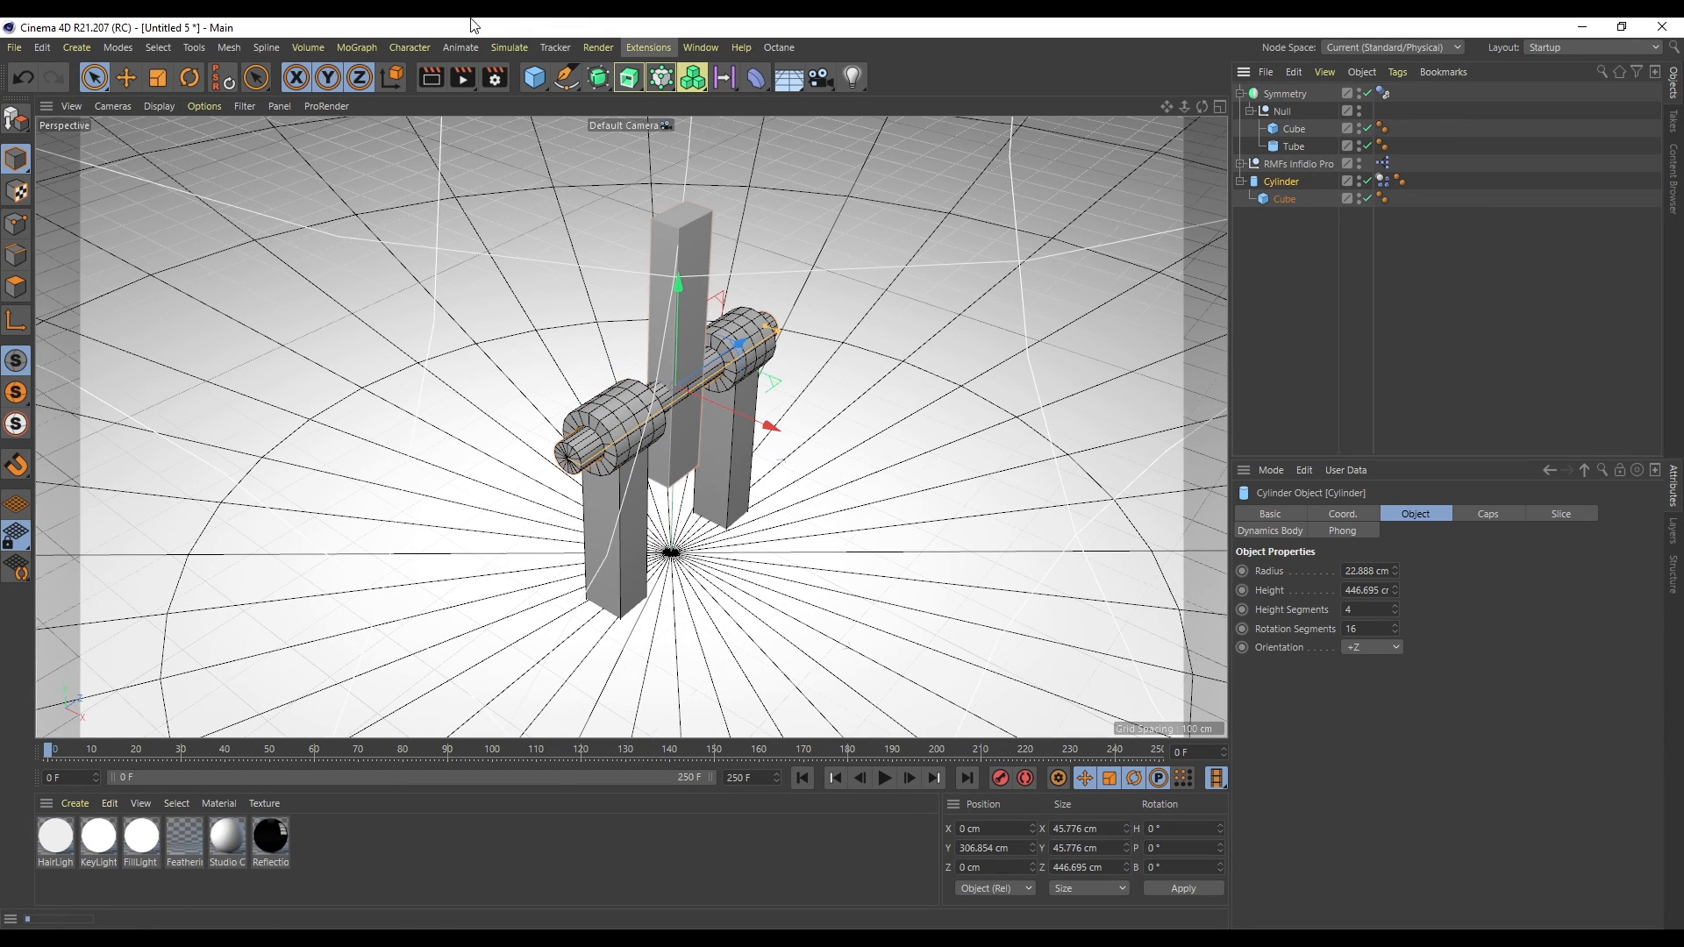
left_click(358, 49)
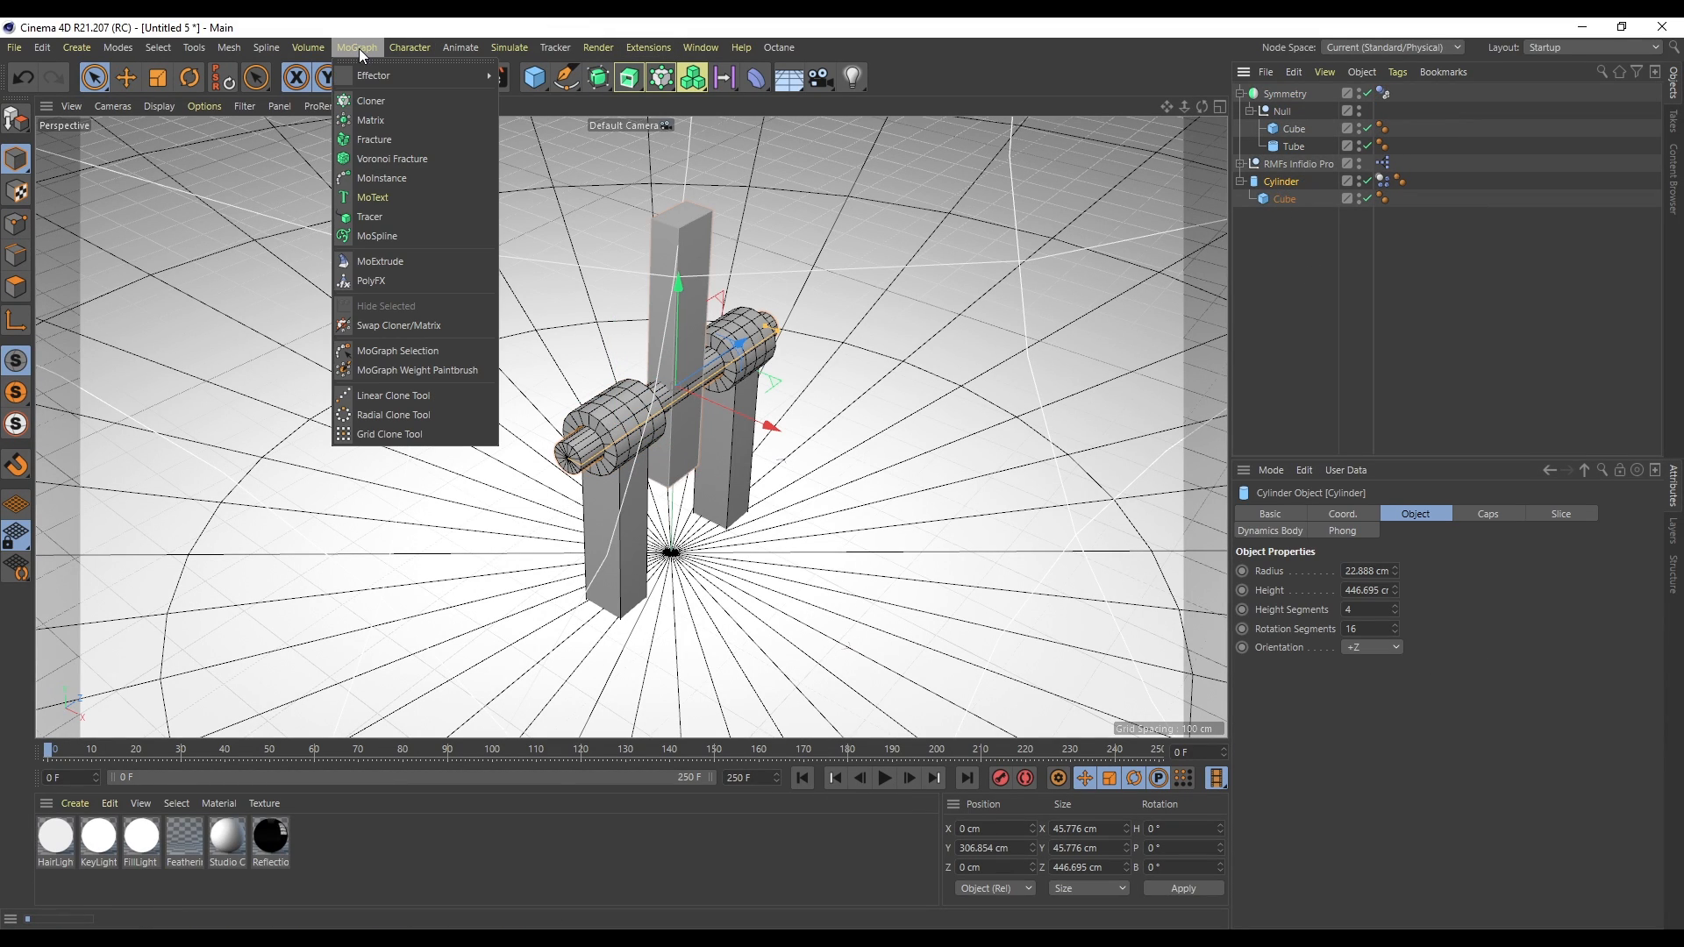
mouse_move(508, 48)
mouse_move(551, 96)
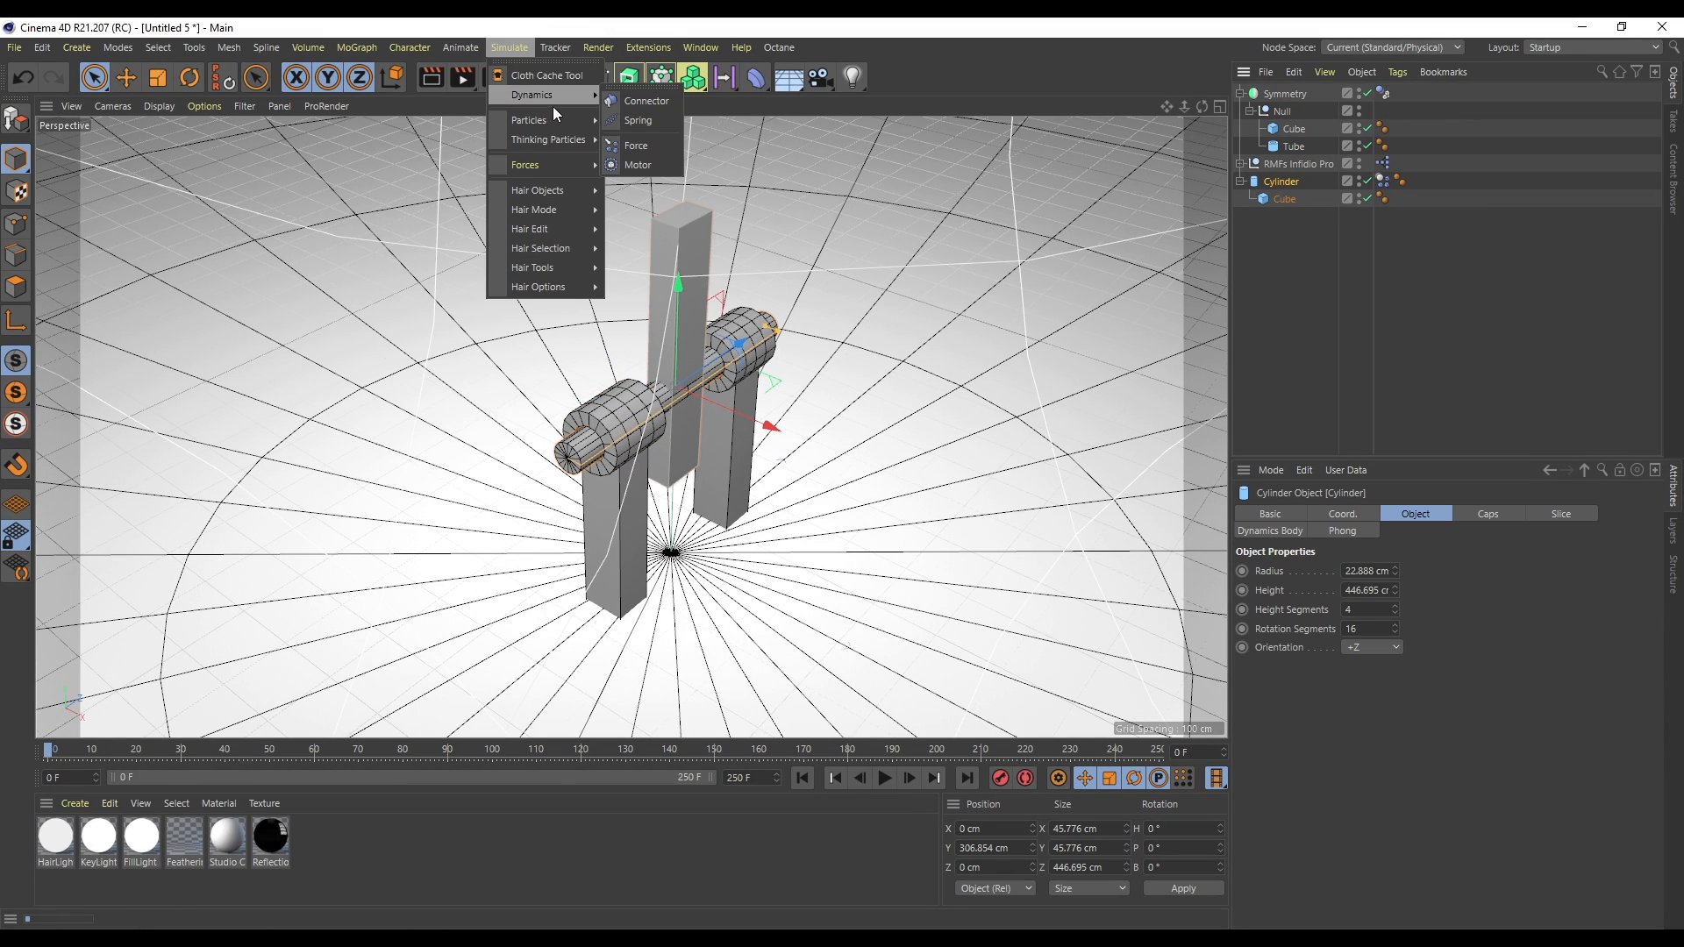
left_click(651, 102)
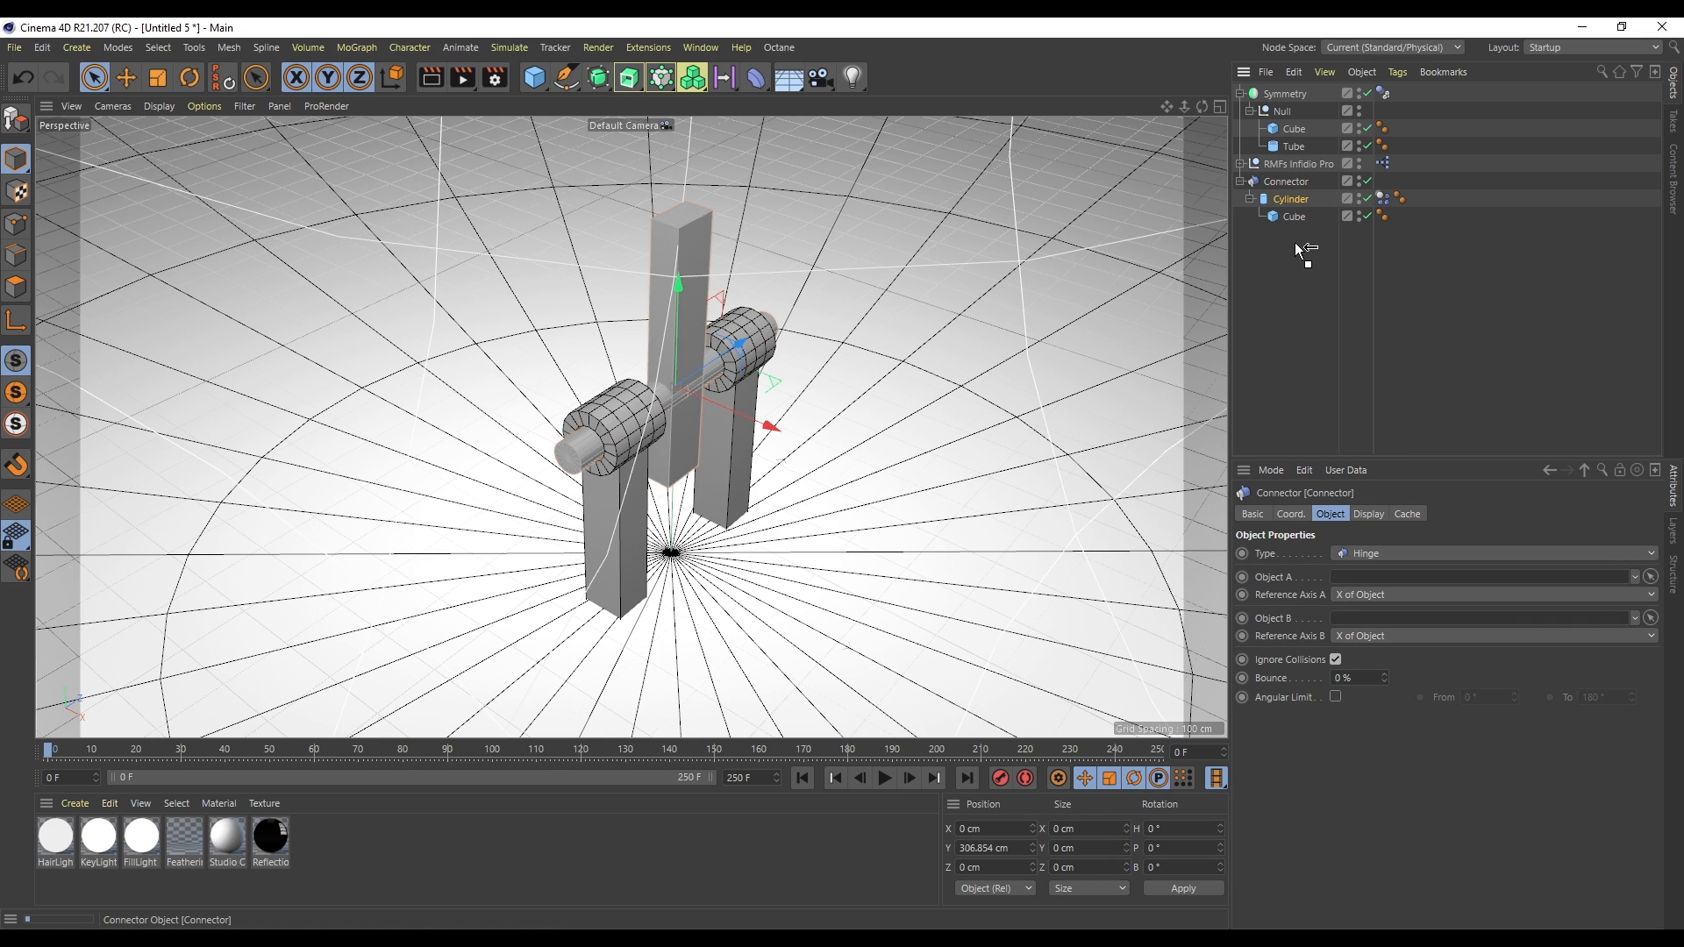
left_click_drag(1296, 245, 1287, 185)
left_click(1289, 181)
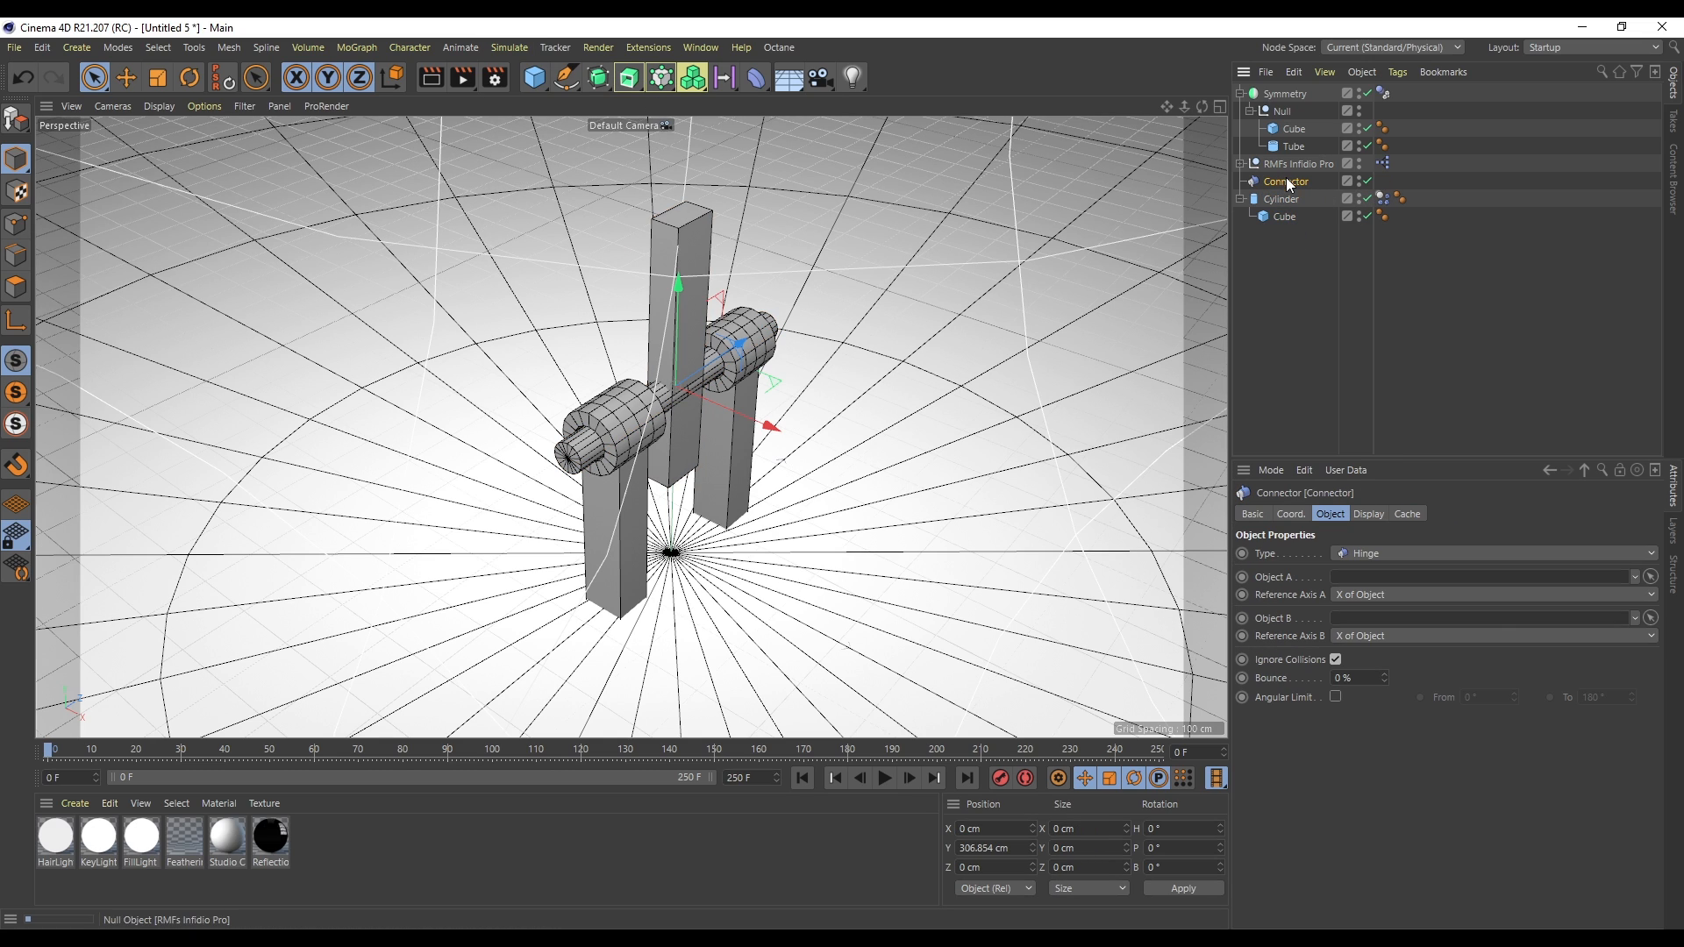
- Enlarge the connector's draw size to about 150 cm and move it along the axle to the tube
left_click(1370, 515)
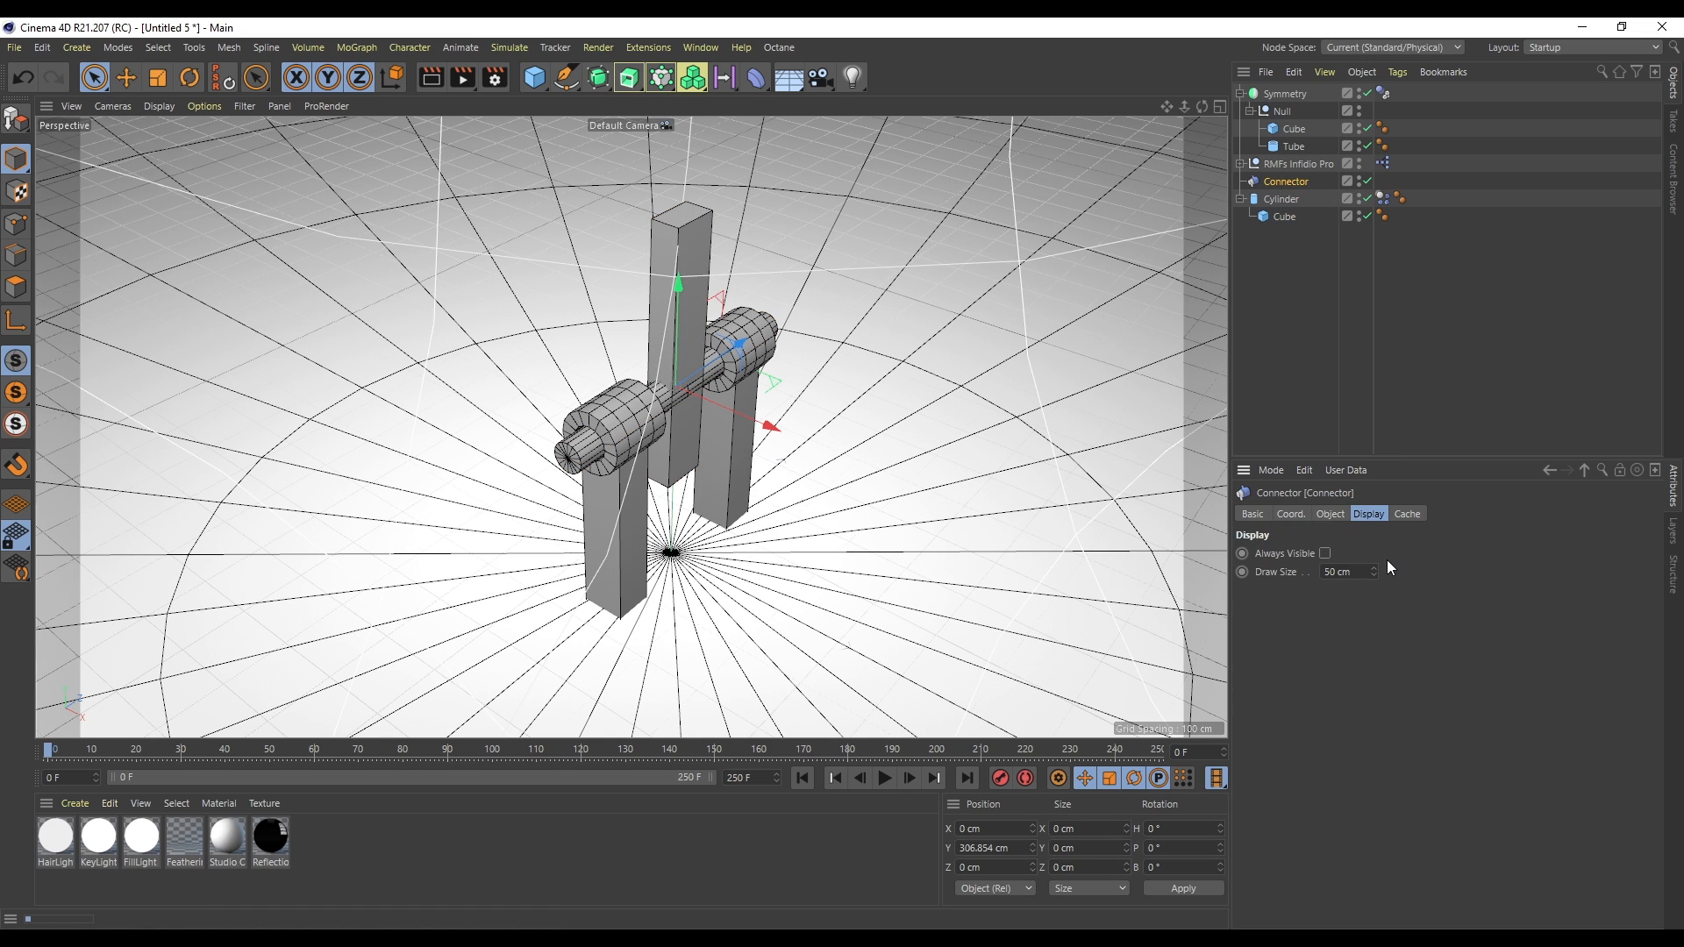
left_click_drag(1374, 572, 1426, 565)
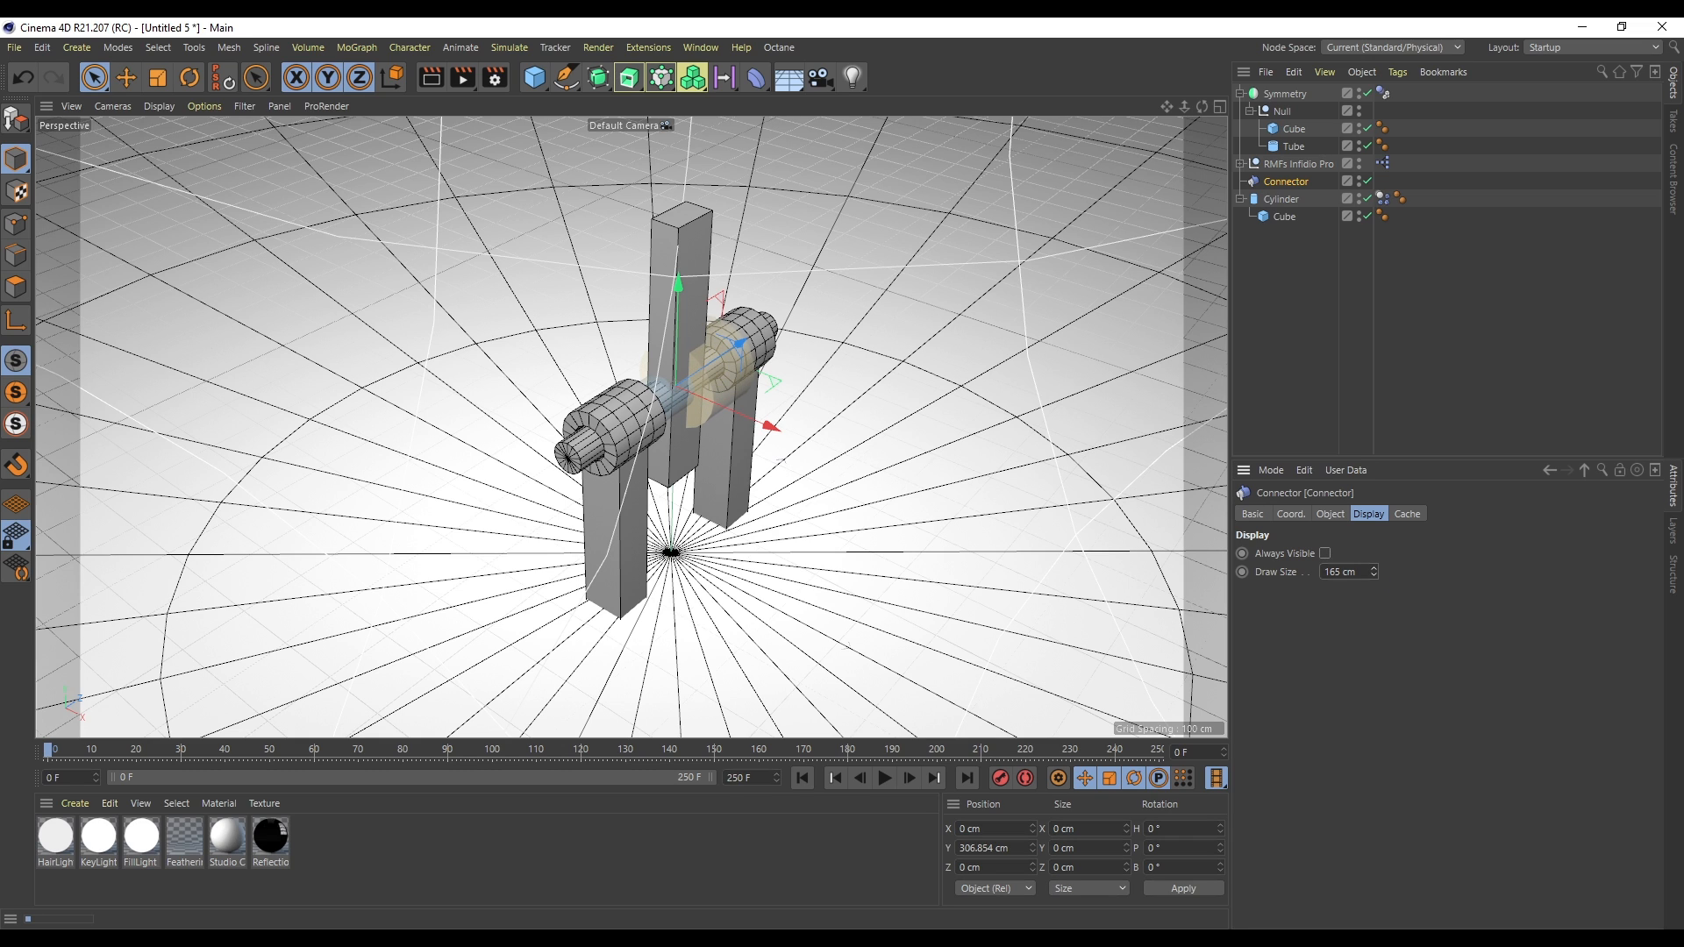
left_click_drag(741, 342, 630, 428)
left_click(1491, 327)
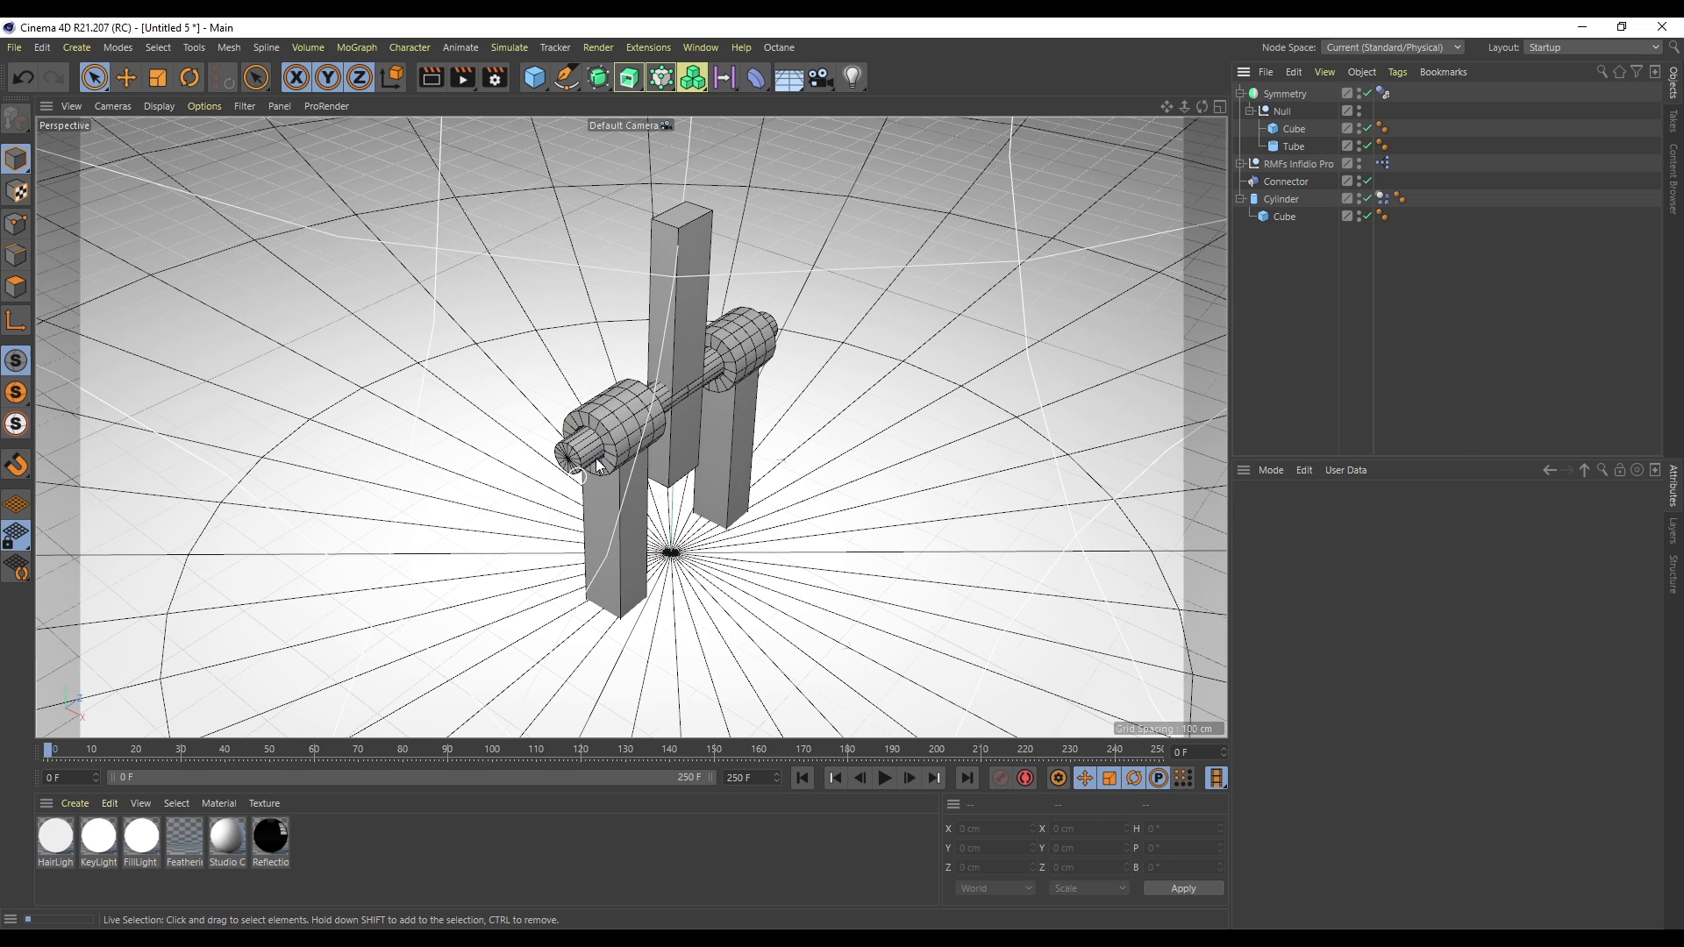
left_click(1286, 181)
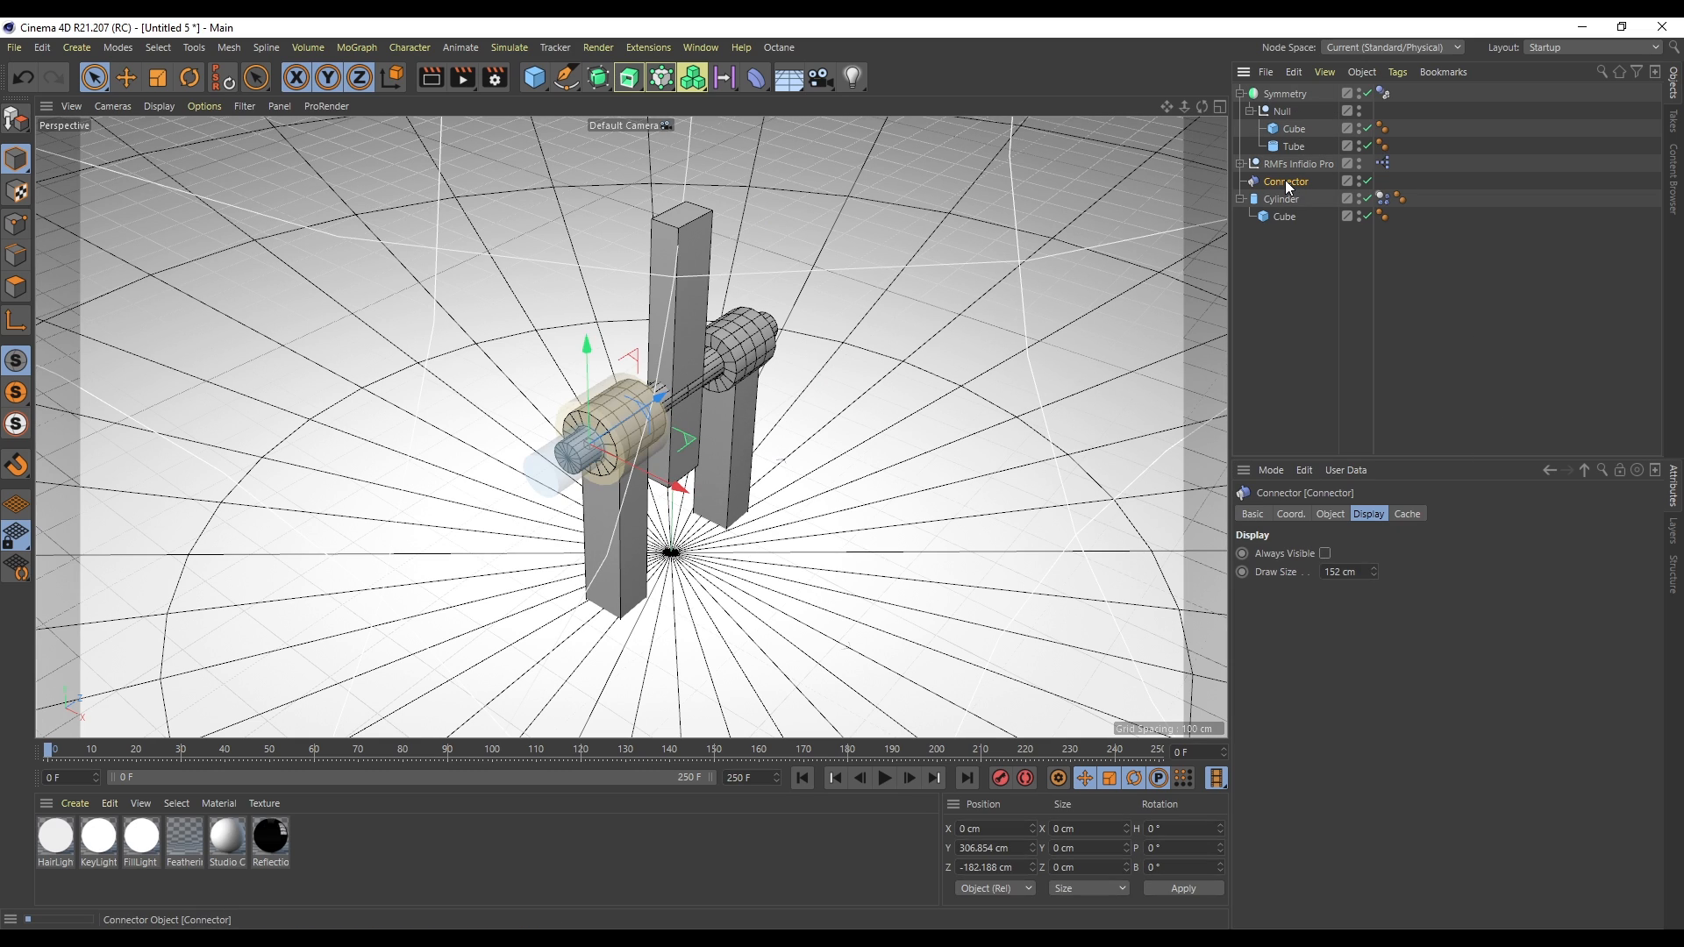
- Set the hinge connector's Object A to Tube and Object B to Cylinder
left_click(1327, 515)
left_click_drag(1345, 628, 1344, 624)
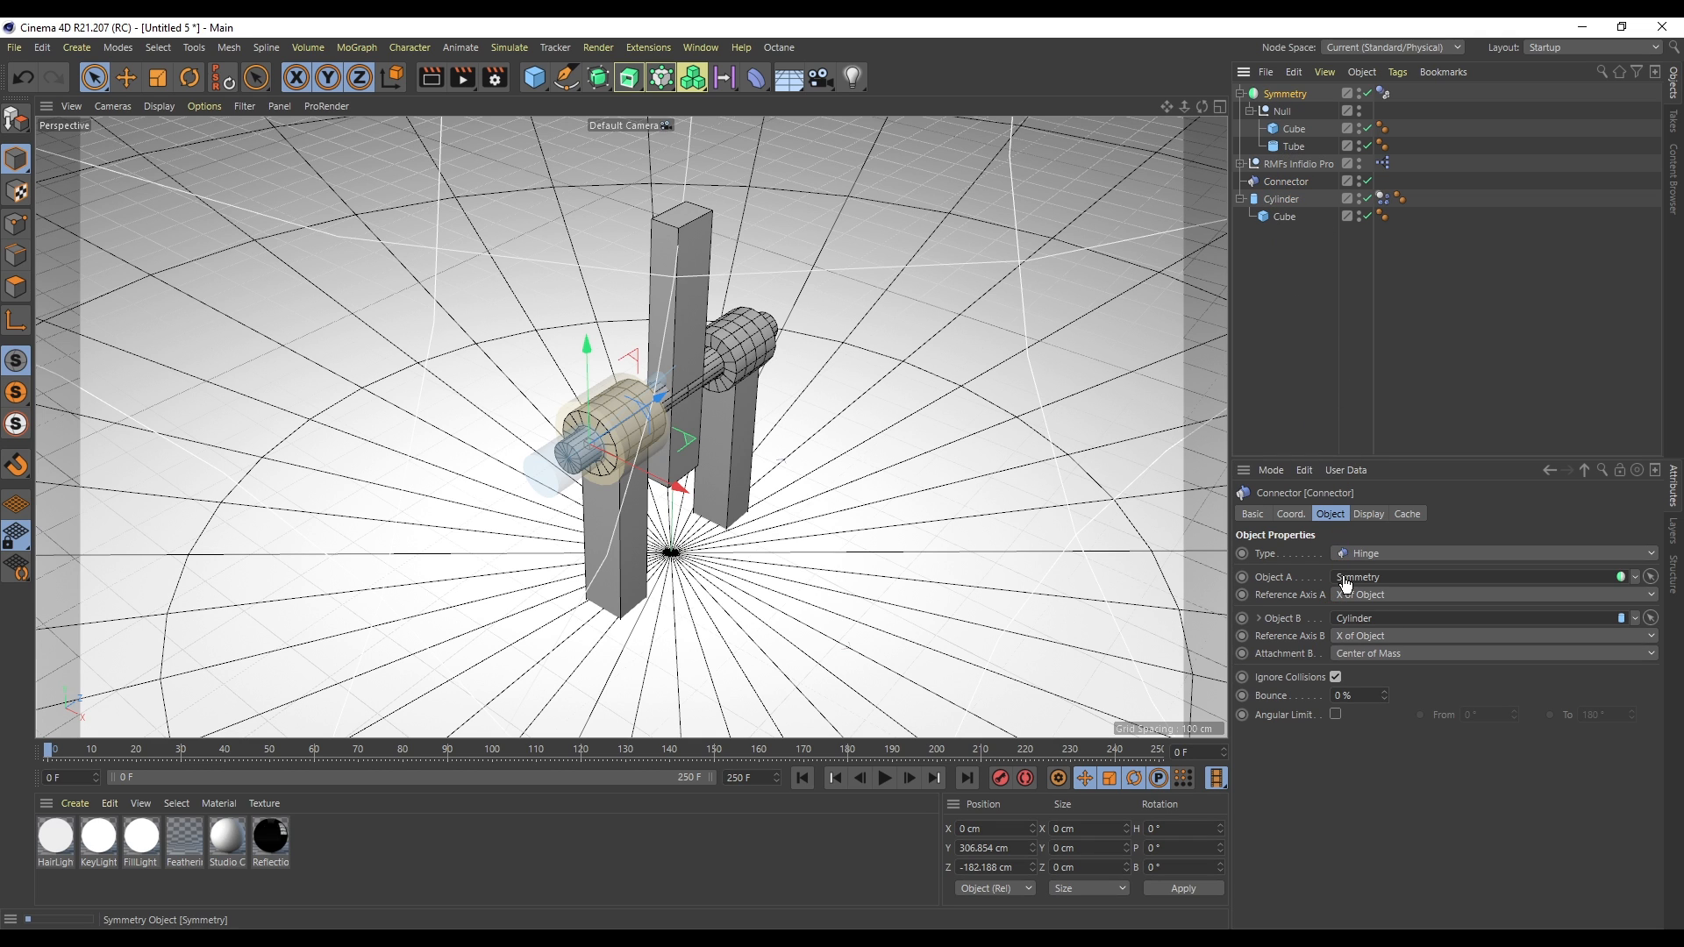
left_click_drag(1204, 107, 1211, 210)
left_click_drag(1301, 149, 1334, 430)
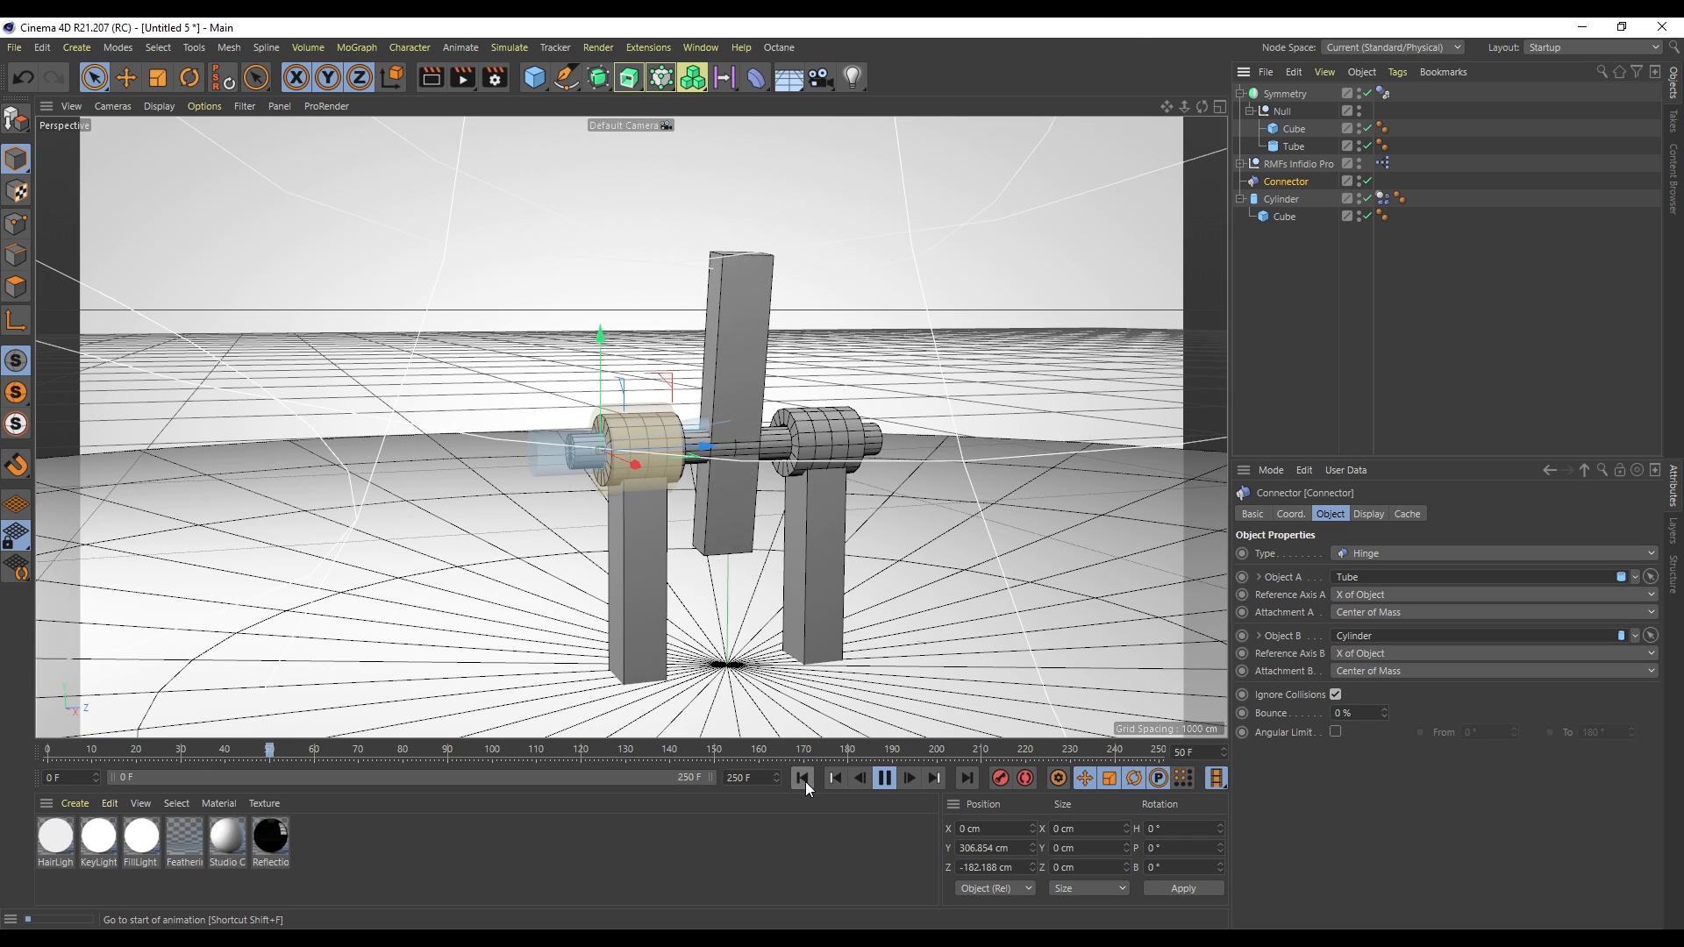
- Add a cube beside the pendulum and give it a Rigid Body tag
left_click(533, 88)
left_click_drag(732, 634, 951, 504)
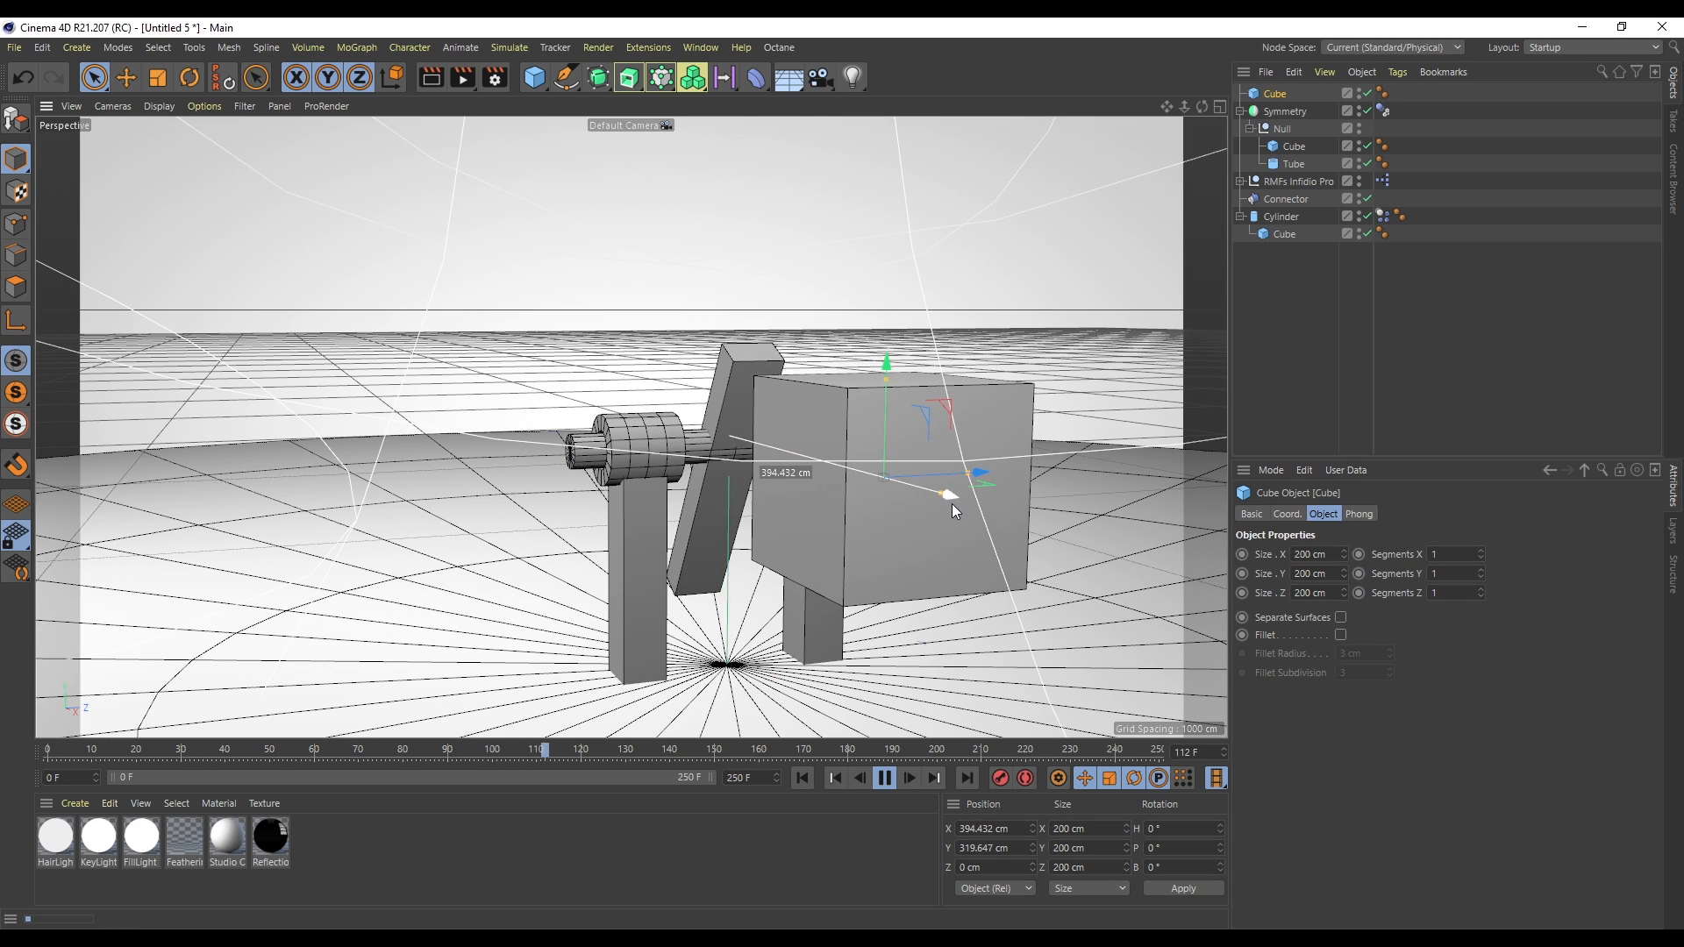
right_click(1272, 88)
mouse_move(1417, 311)
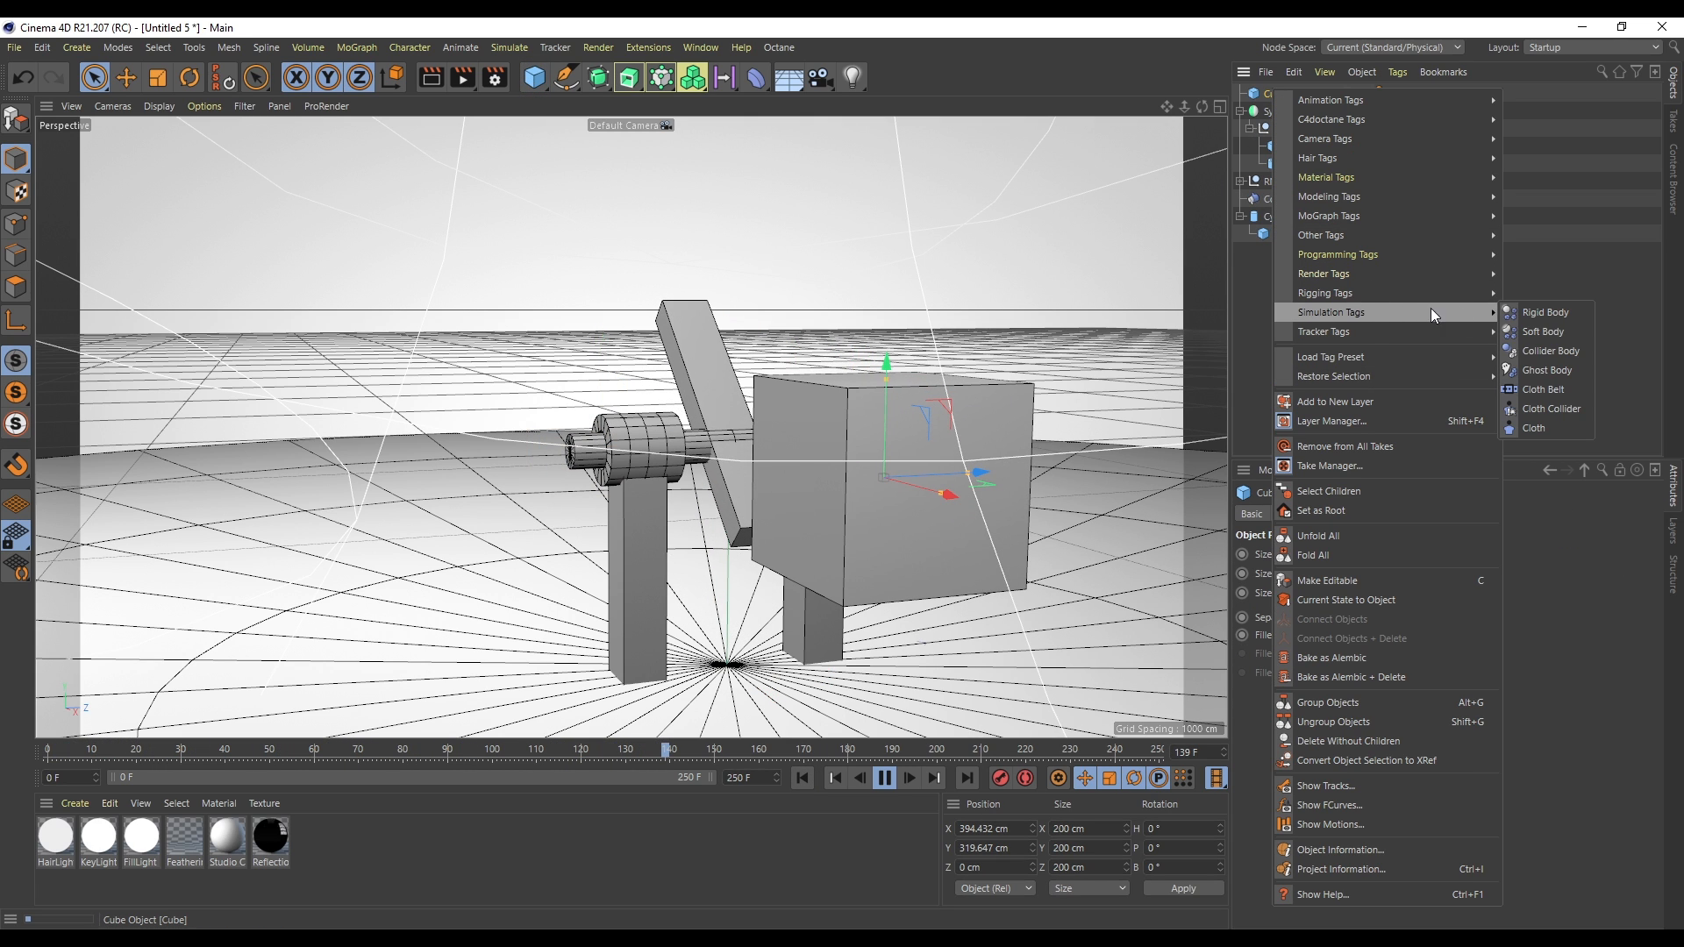
left_click(1569, 339)
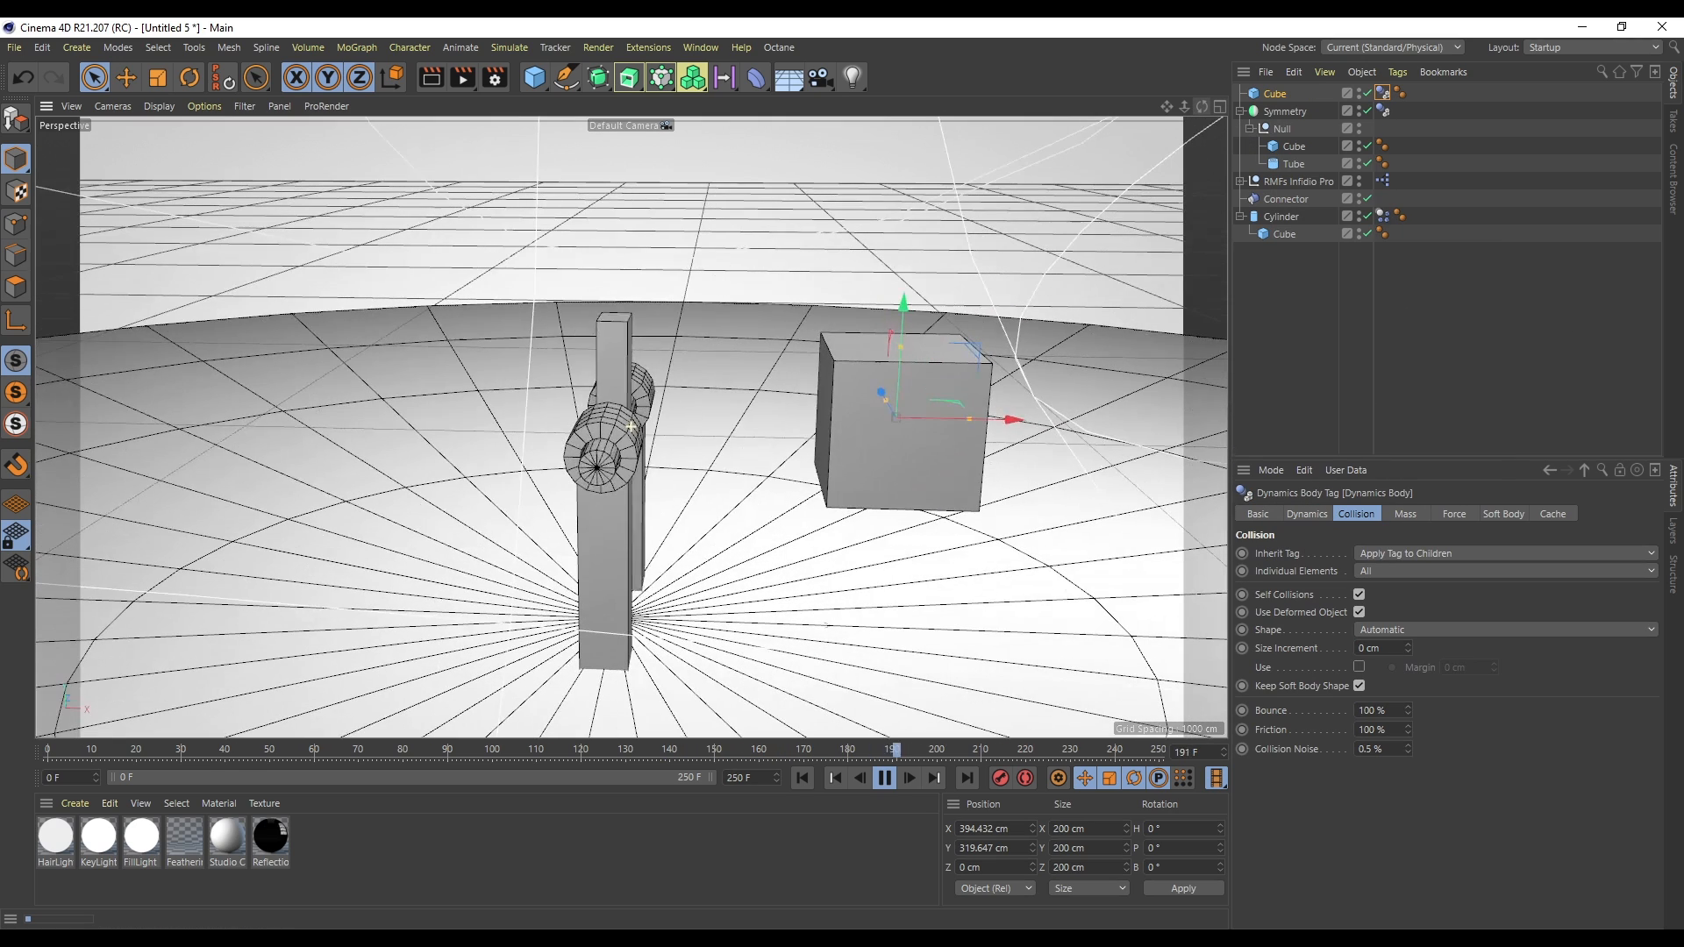
- Push the cube against the pendulum while the simulation plays
mouse_move(1009, 430)
left_mouse_down()
mouse_move(1033, 439)
mouse_move(1024, 412)
mouse_move(1055, 412)
mouse_move(1028, 424)
left_mouse_up()
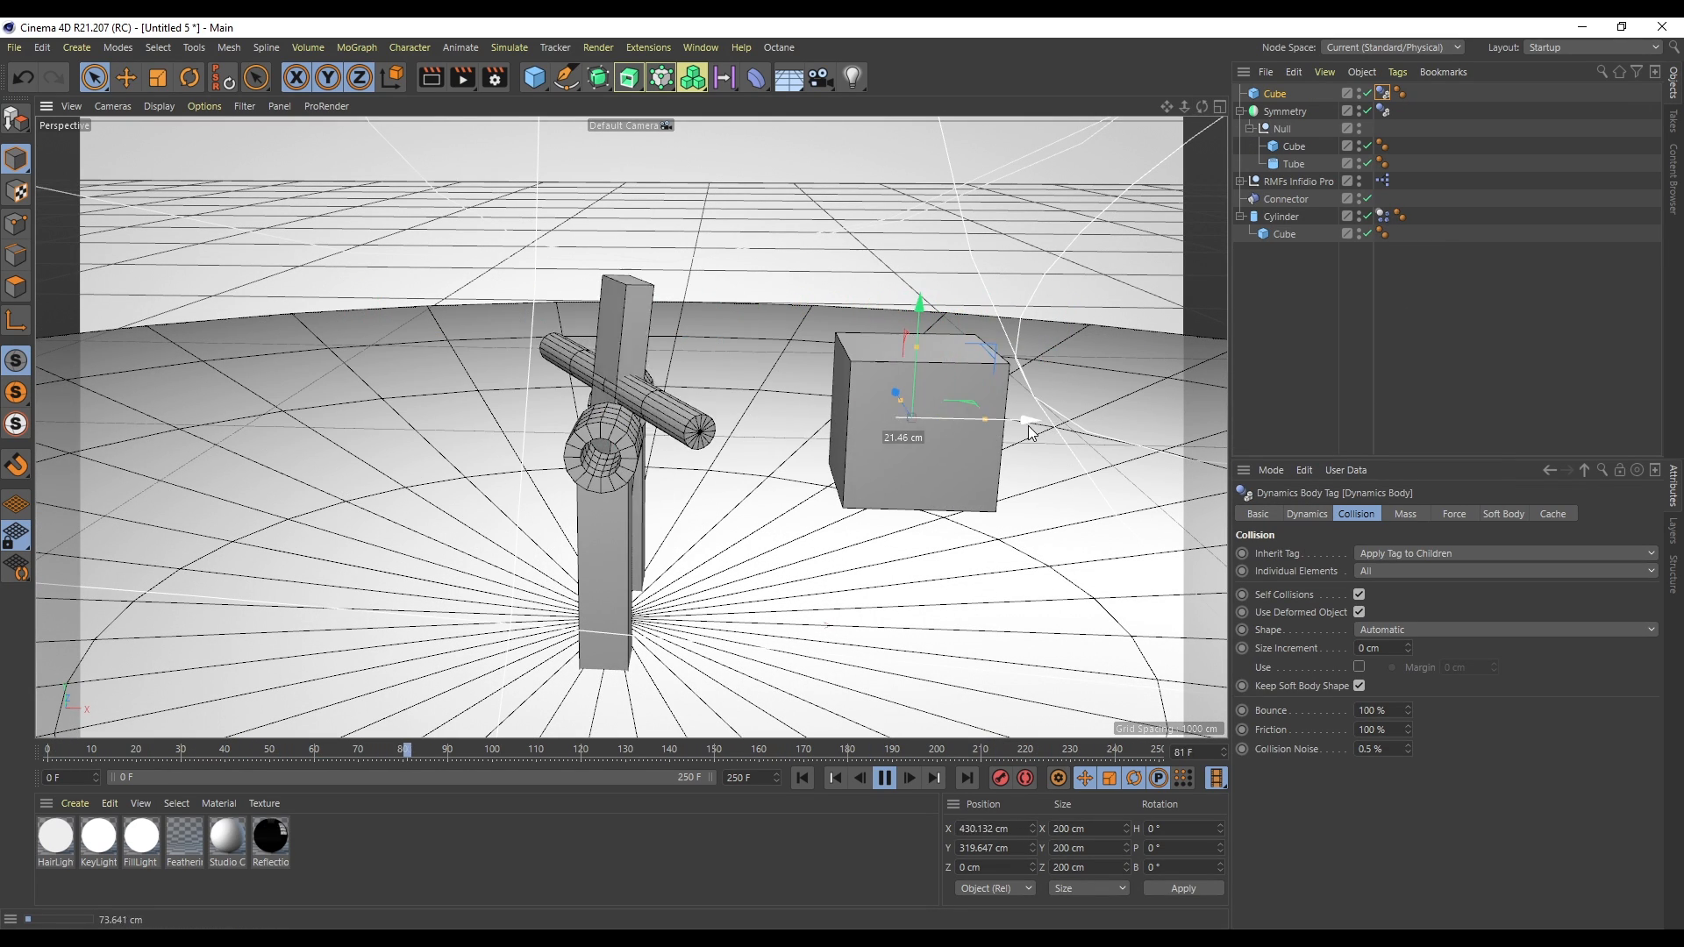
left_click(884, 778)
left_click(835, 778)
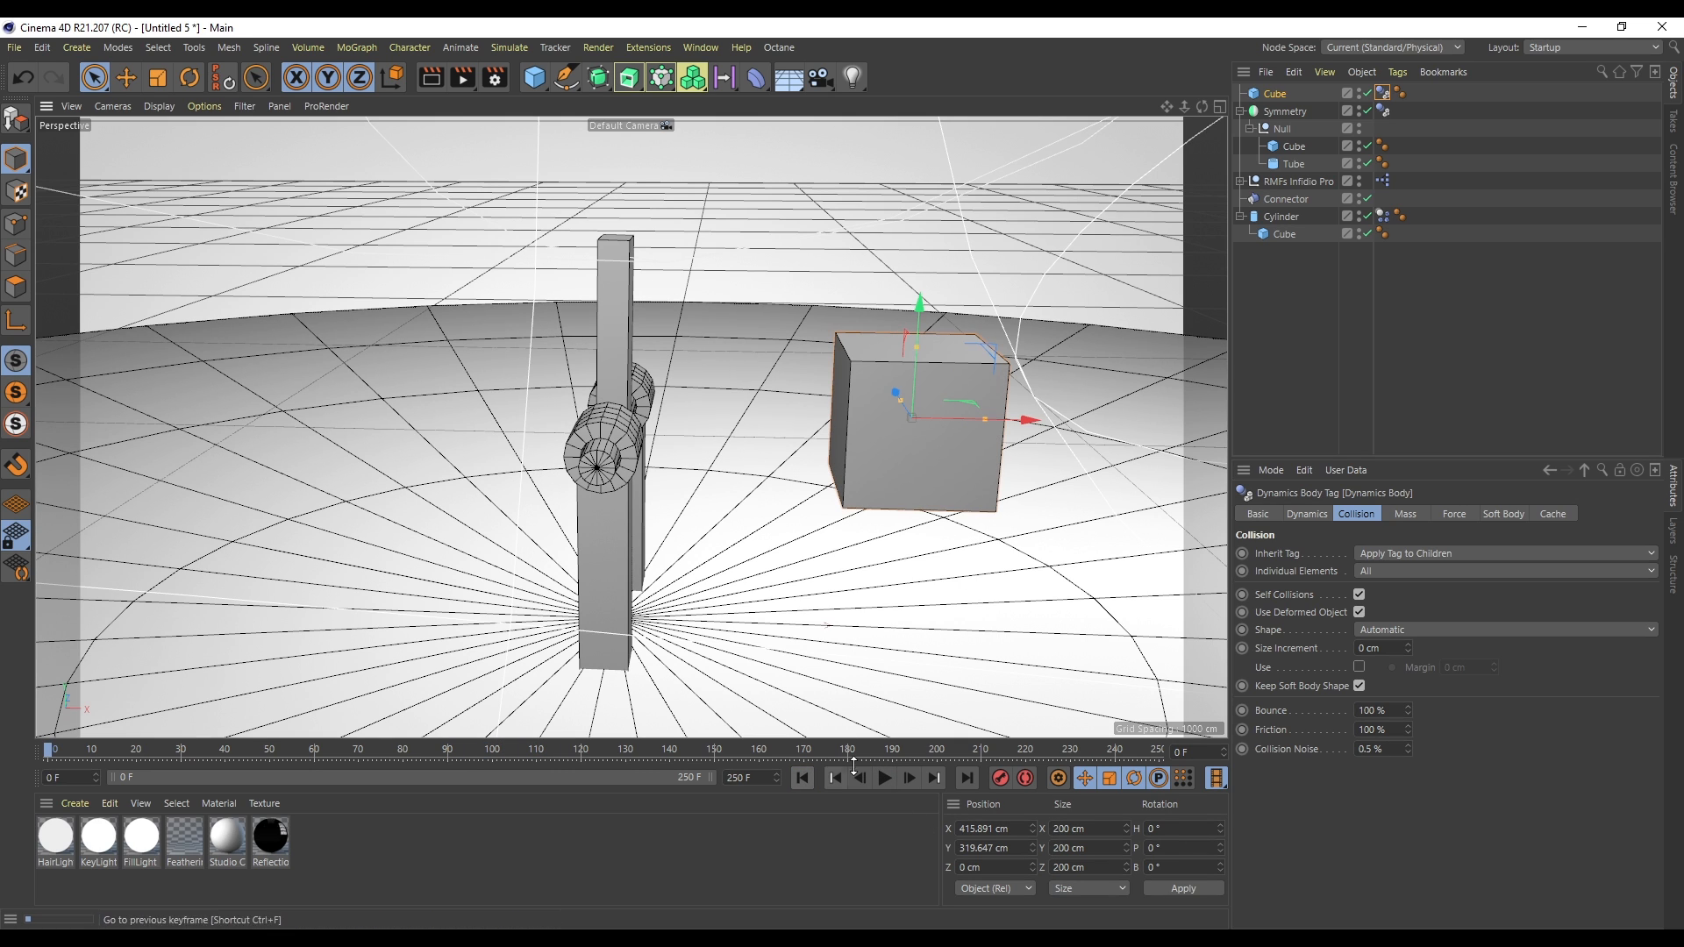
left_click(885, 778)
left_click_drag(912, 351, 955, 243)
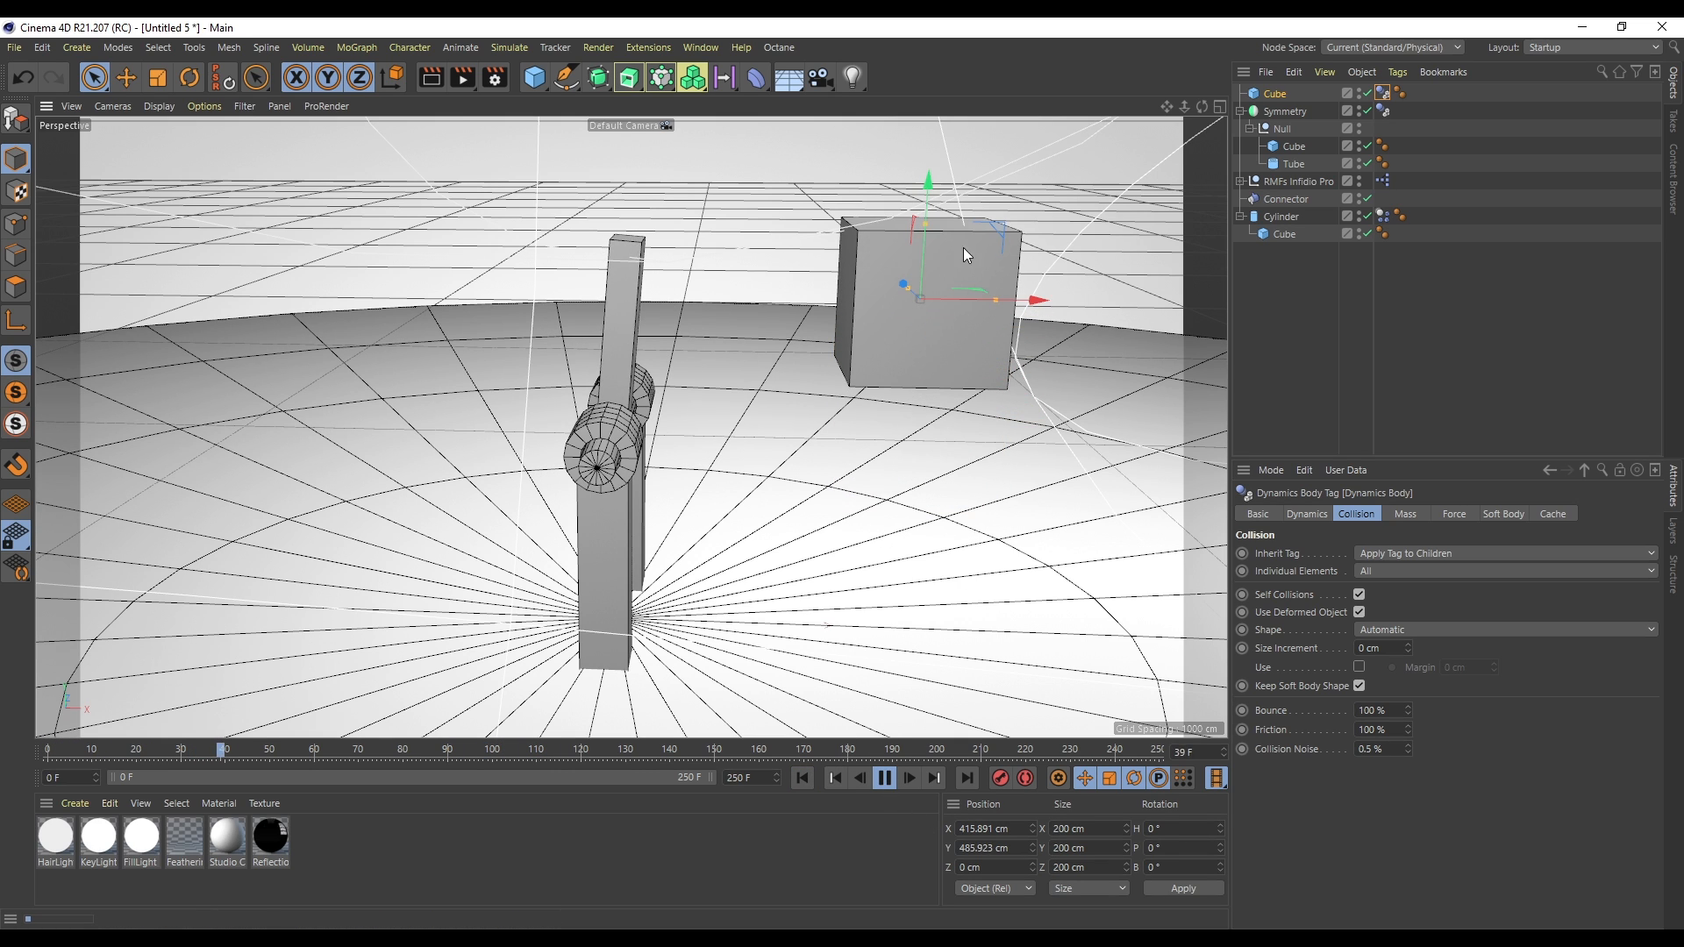
left_click_drag(1035, 307, 1040, 480)
left_click_drag(1203, 107, 1120, 128)
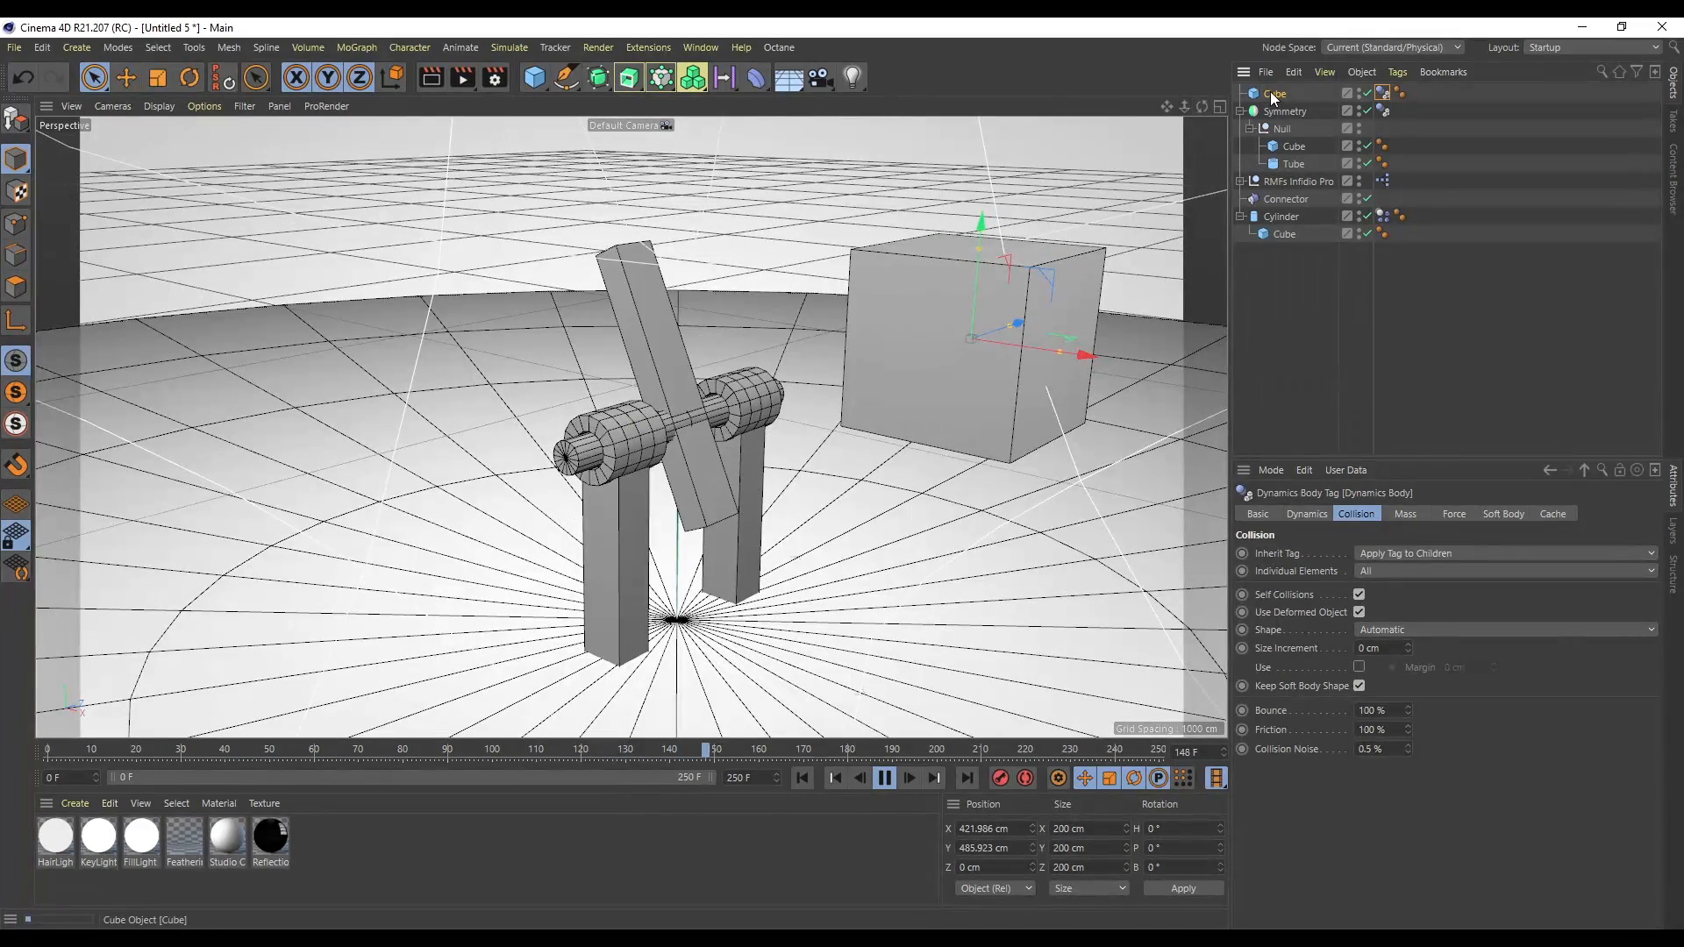
- Delete the cube, then play and rewind the simulation
left_click(1272, 94)
key("Delete")
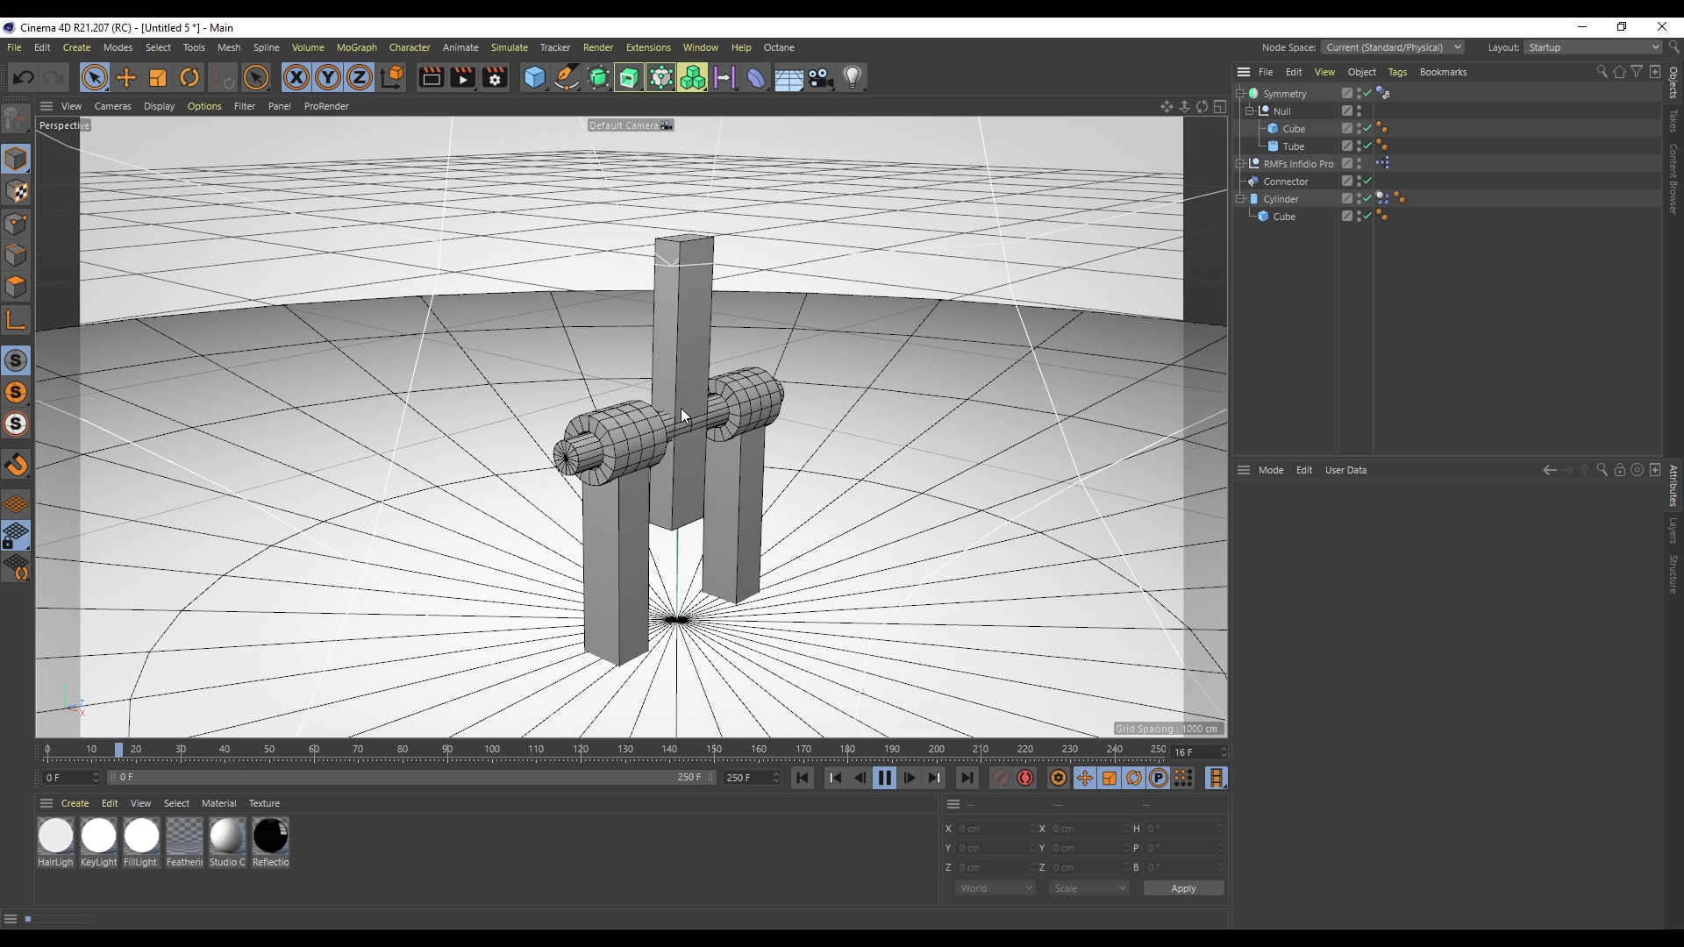
left_click(888, 783)
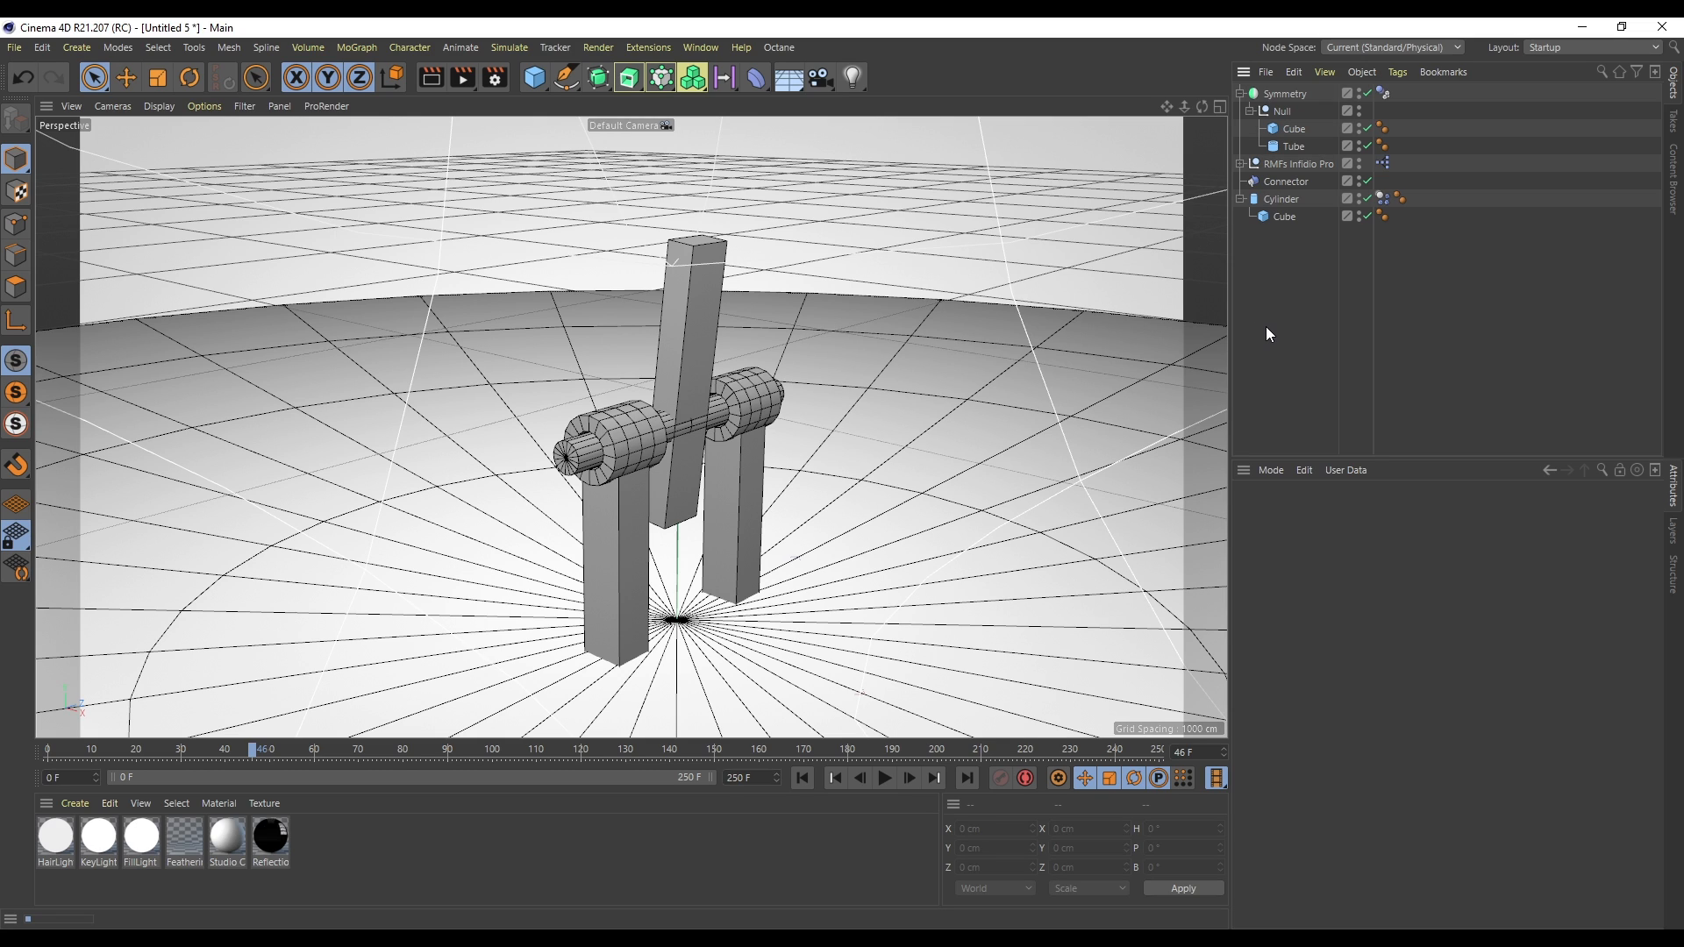
left_click(805, 780)
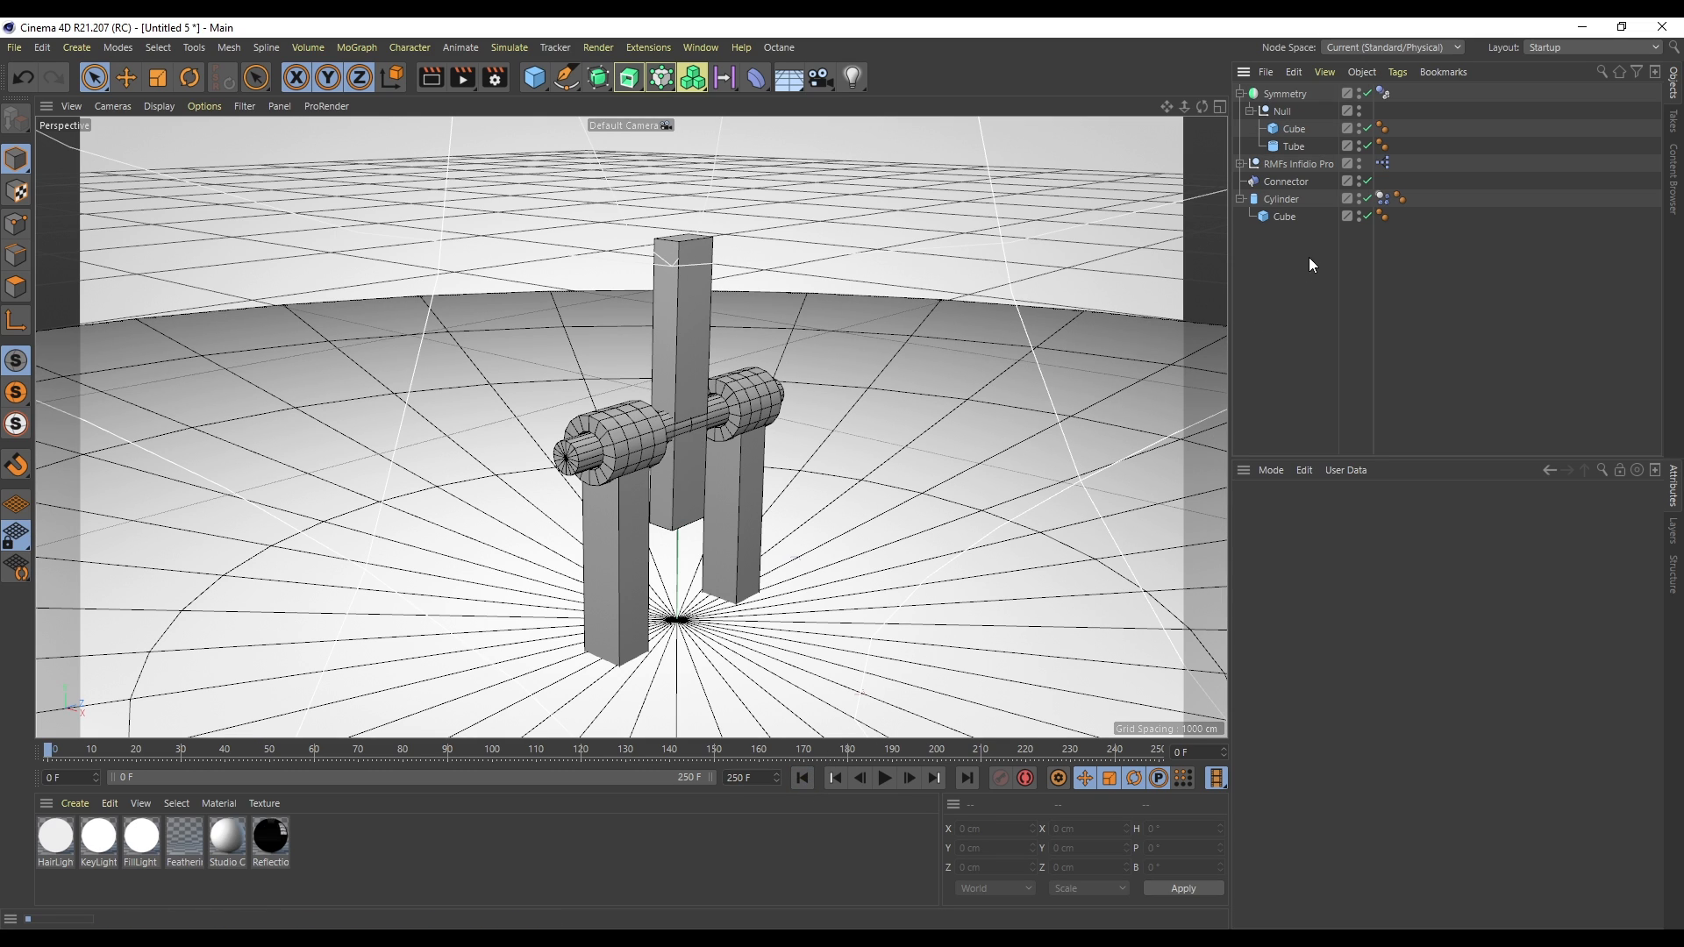
- Add a Motor dynamics object to the scene
left_click(1287, 182)
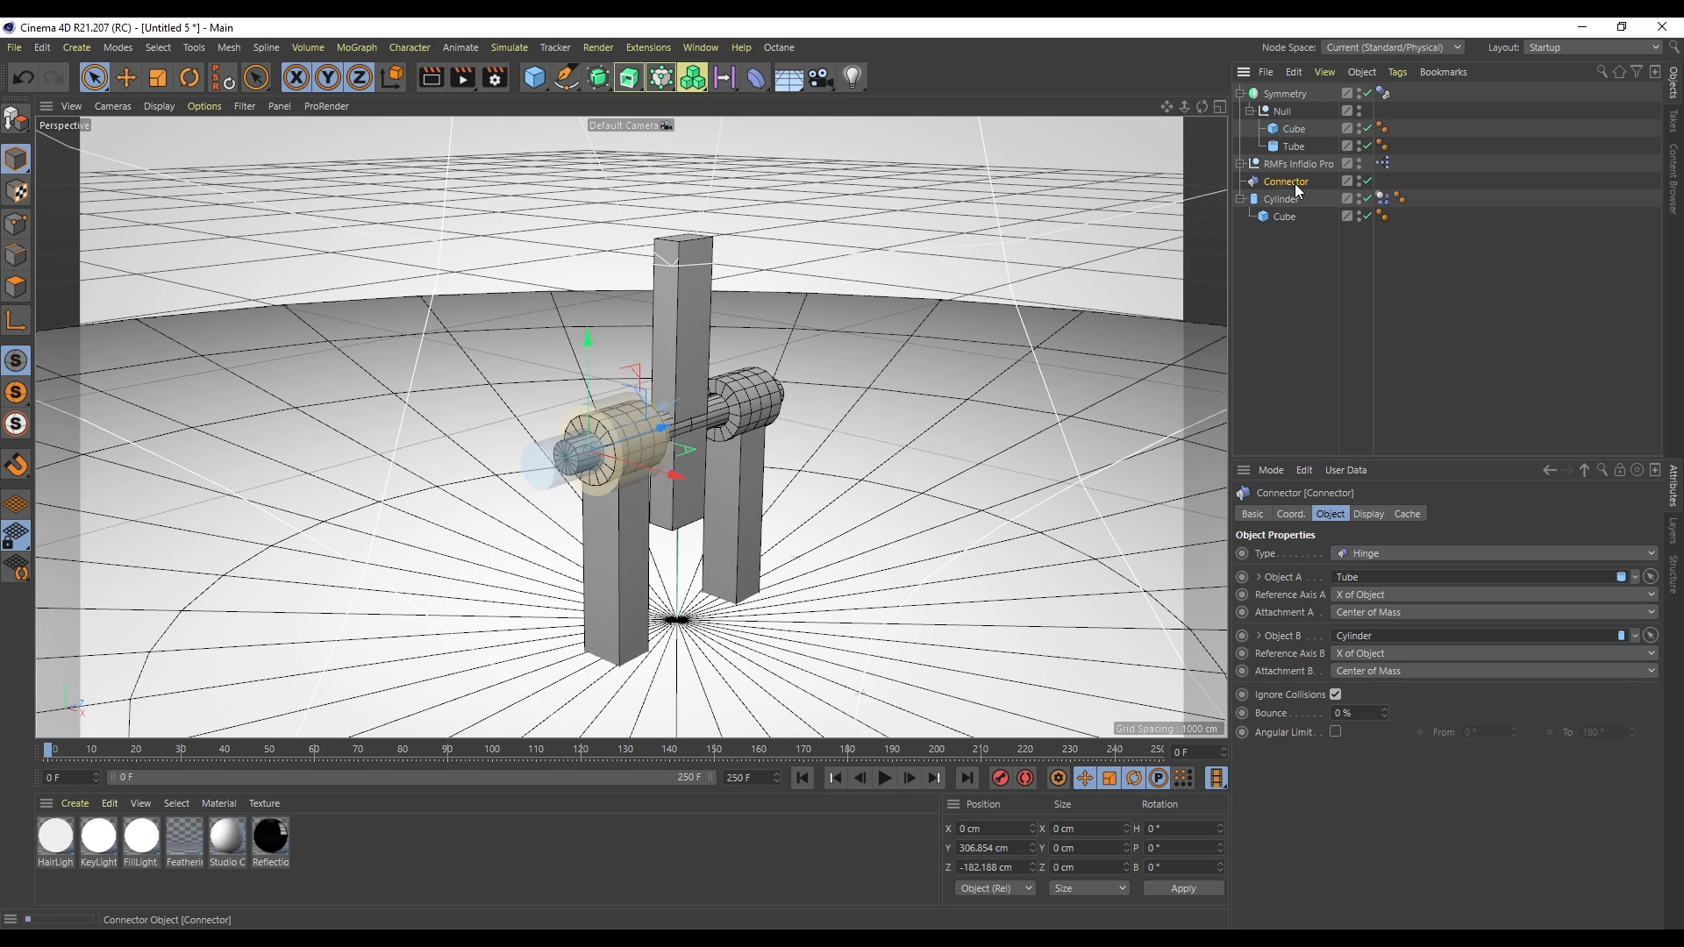
left_click(355, 47)
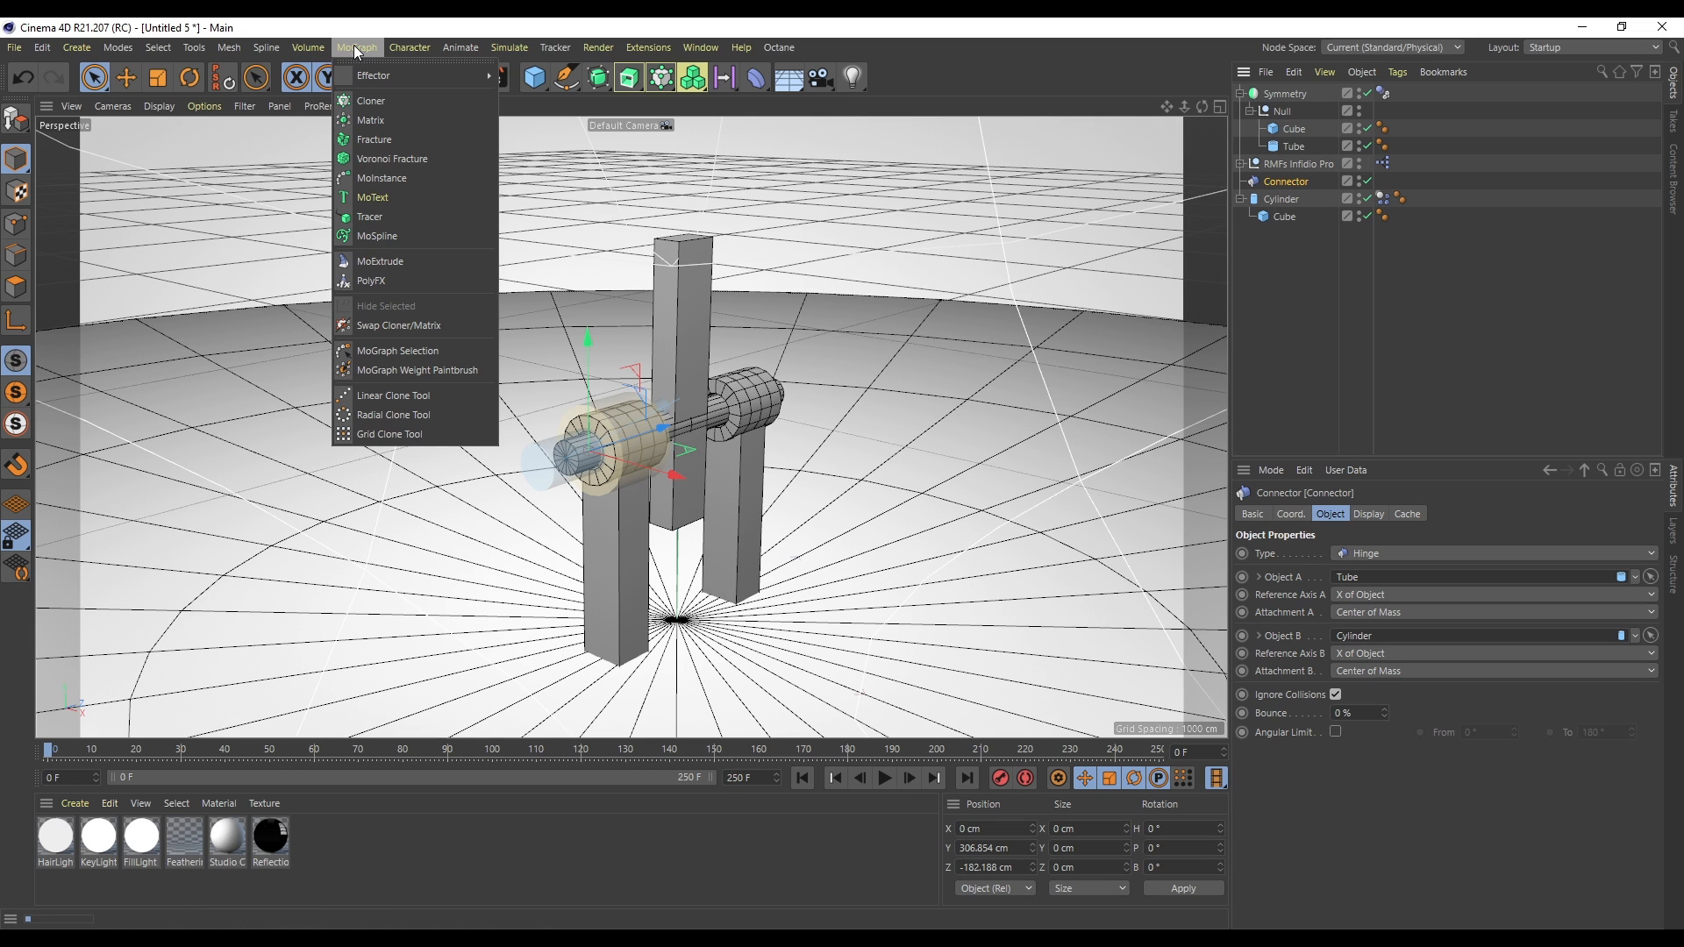
mouse_move(404, 45)
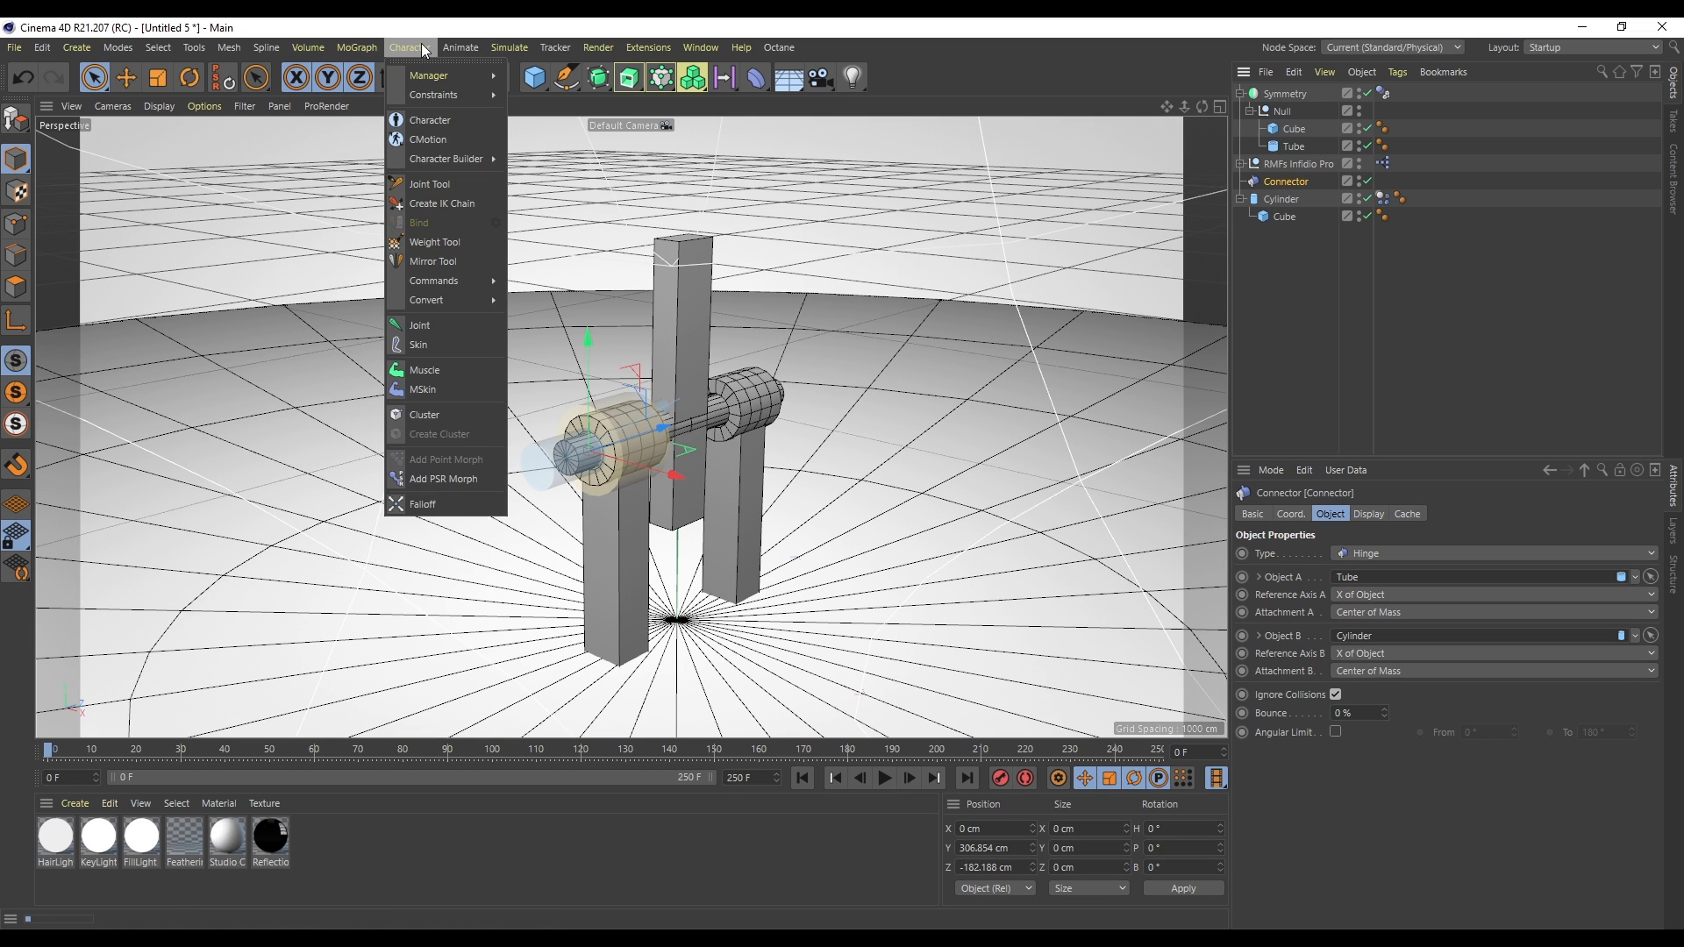
mouse_move(488, 47)
mouse_move(538, 93)
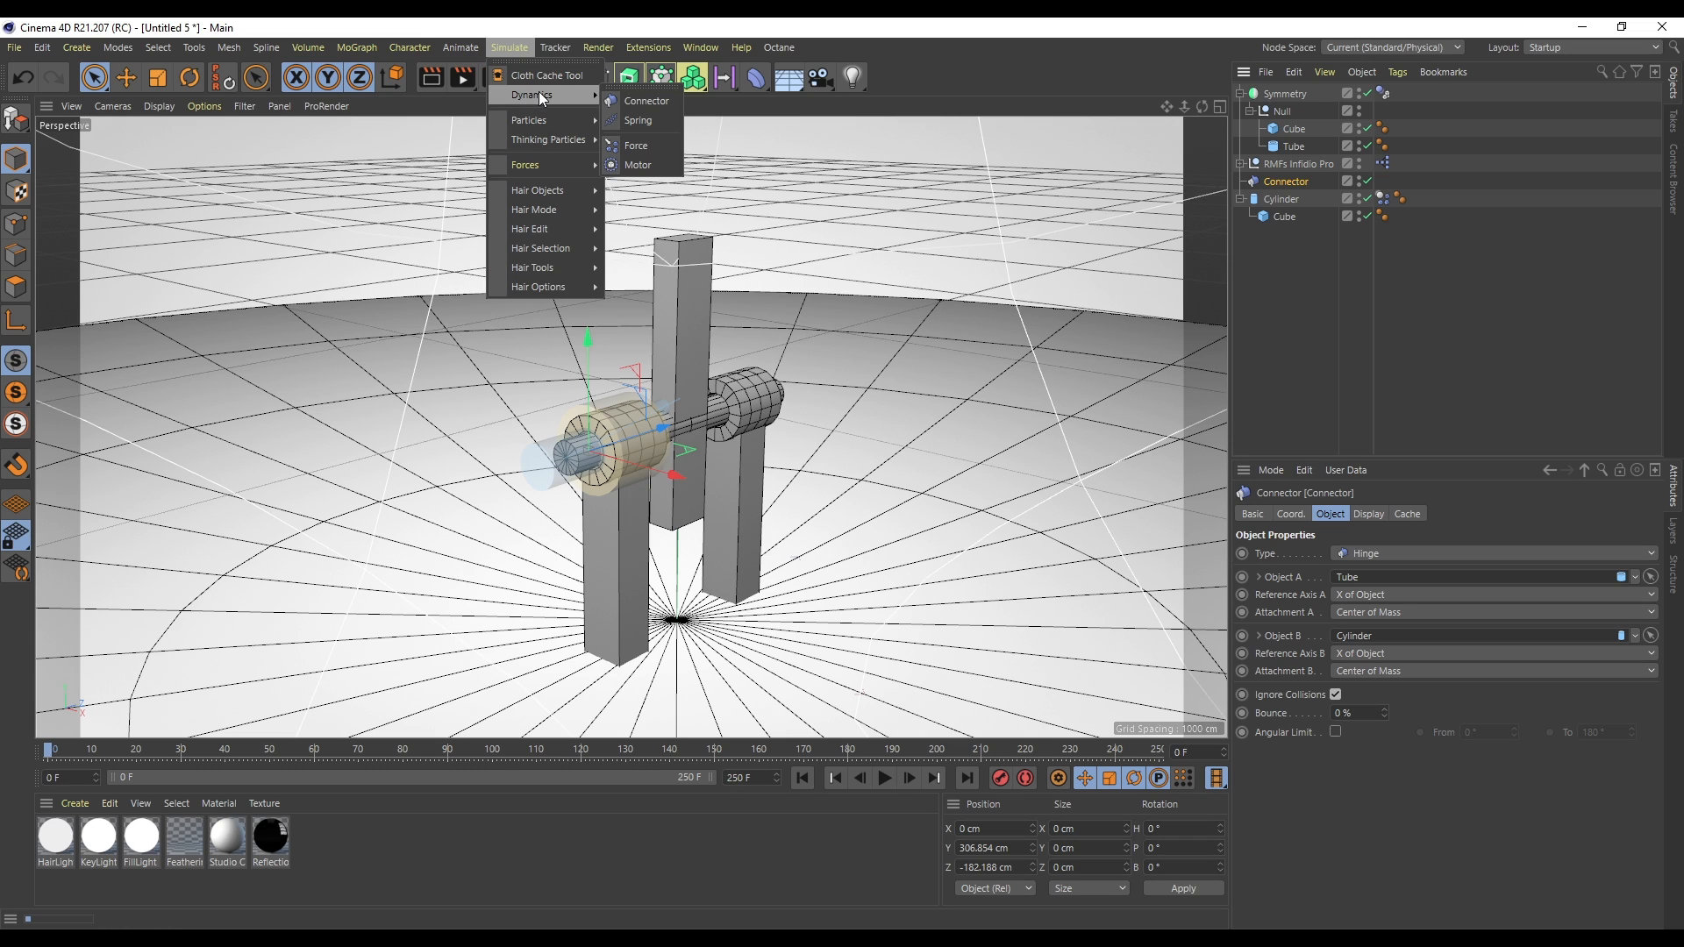
left_click(659, 166)
left_click_drag(1291, 207, 1289, 206)
left_click(1285, 183)
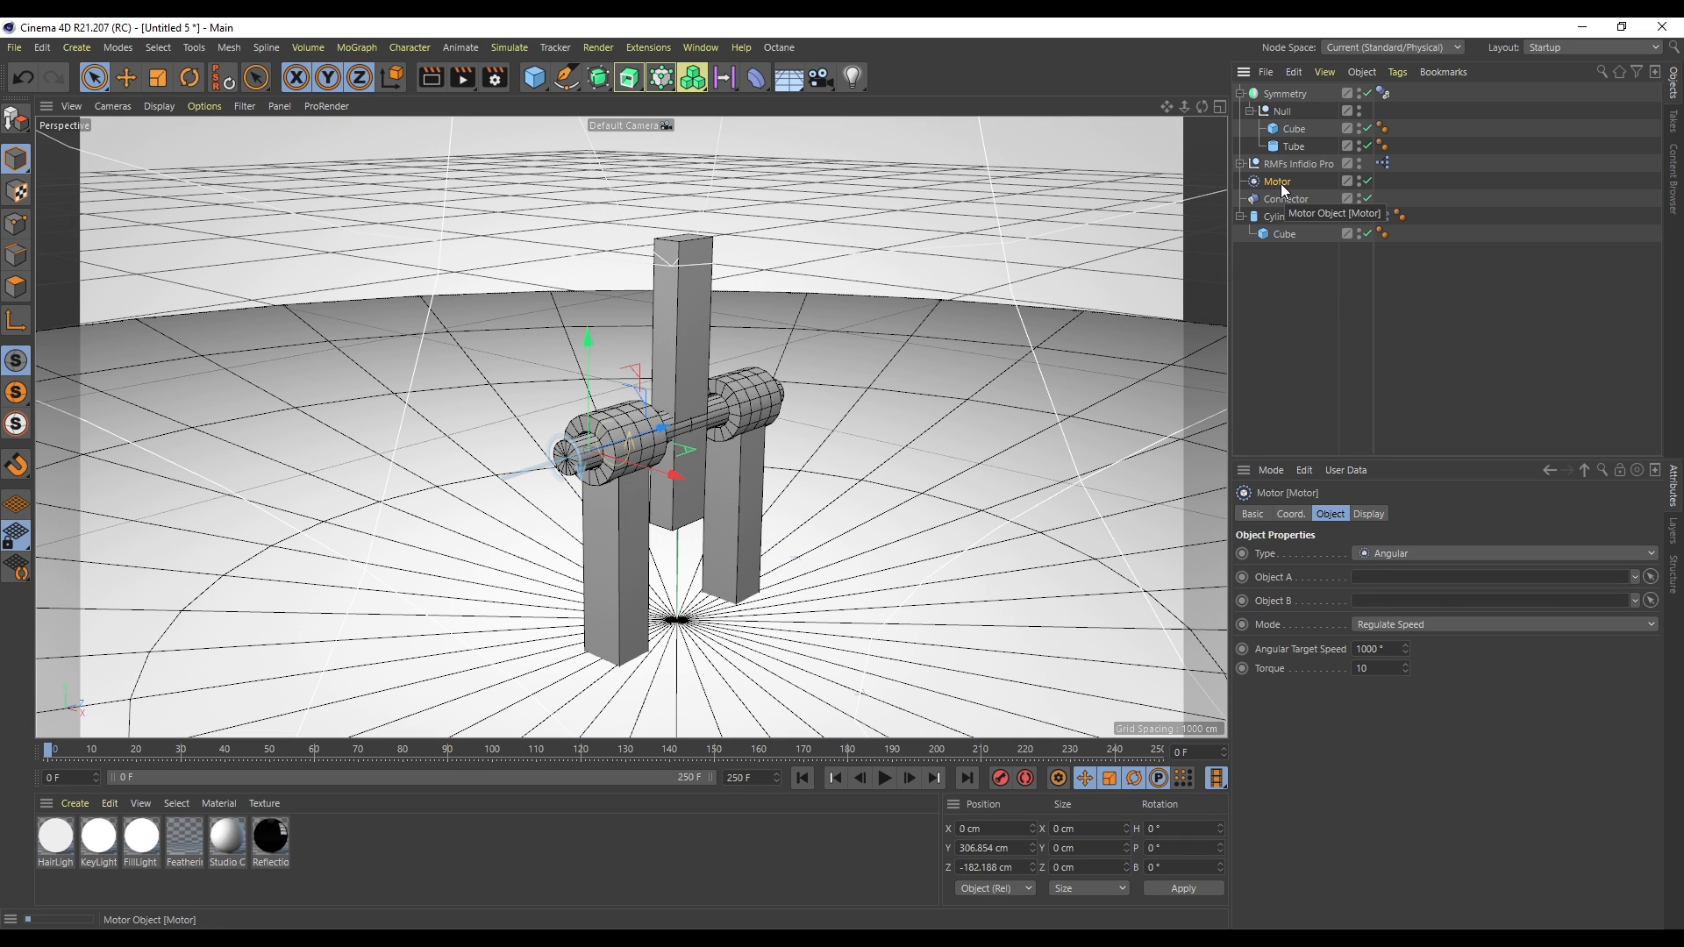
- Link the Cylinder as the motor's Object A and play the simulation
left_click_drag(1280, 216, 1375, 488)
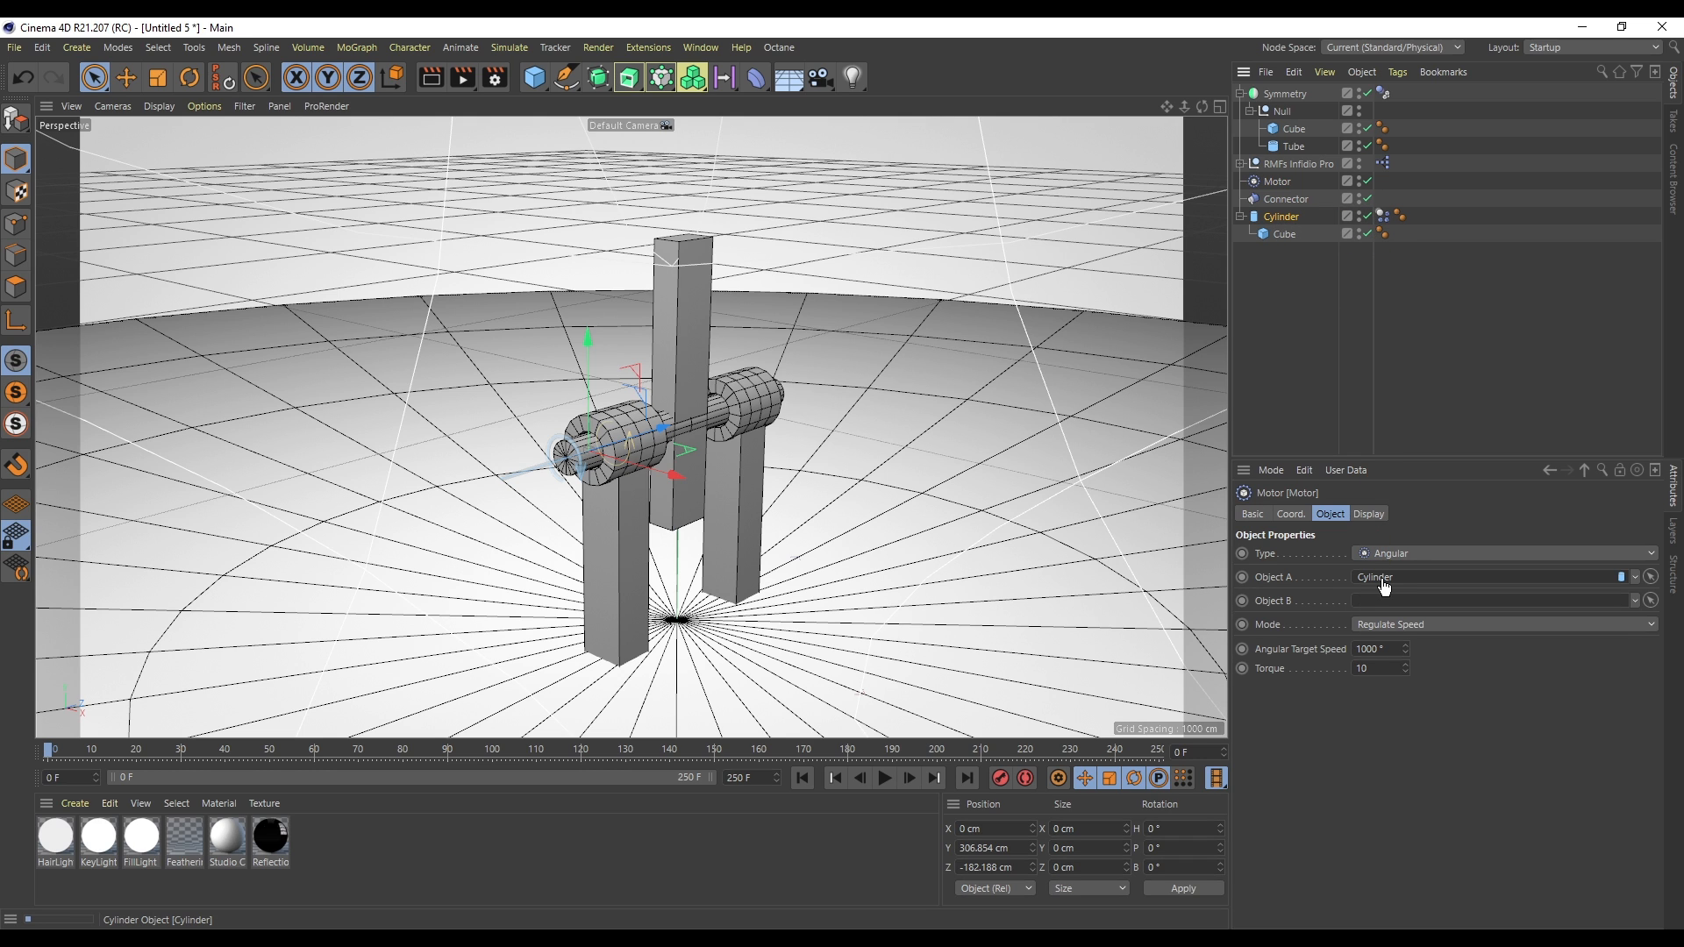
left_click_drag(1384, 586, 1381, 581)
left_click(895, 783)
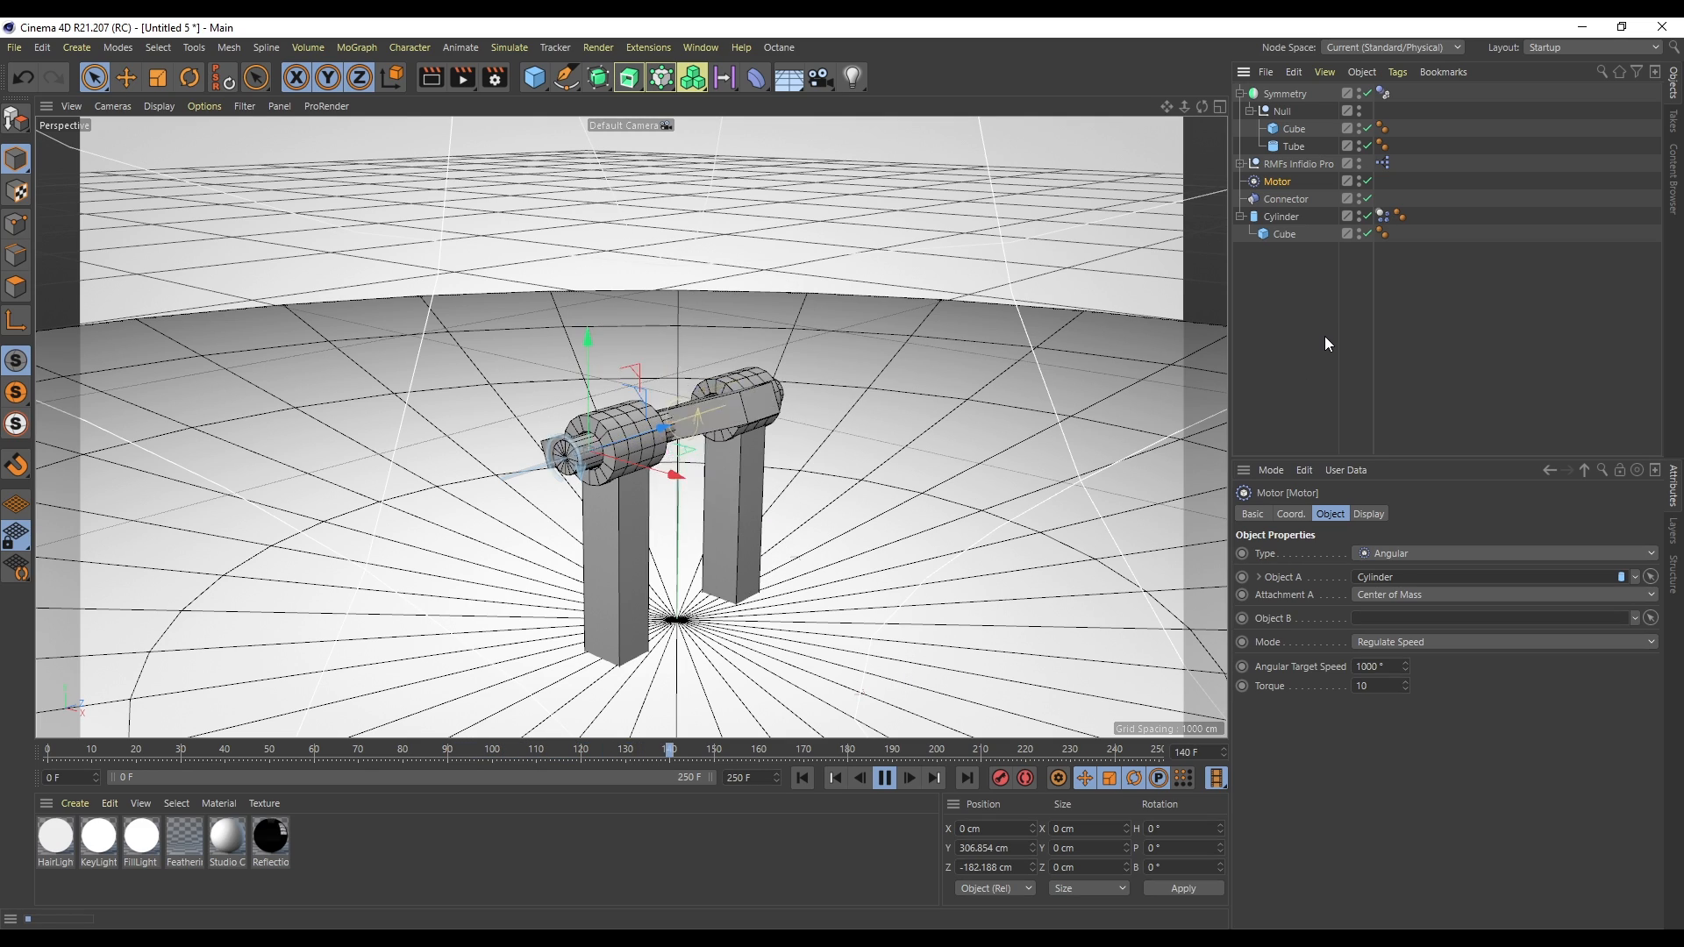
- Lower the motor's Angular Target Speed to 50°
scroll(579, 460, "up", 2)
scroll(572, 457, "up", 1)
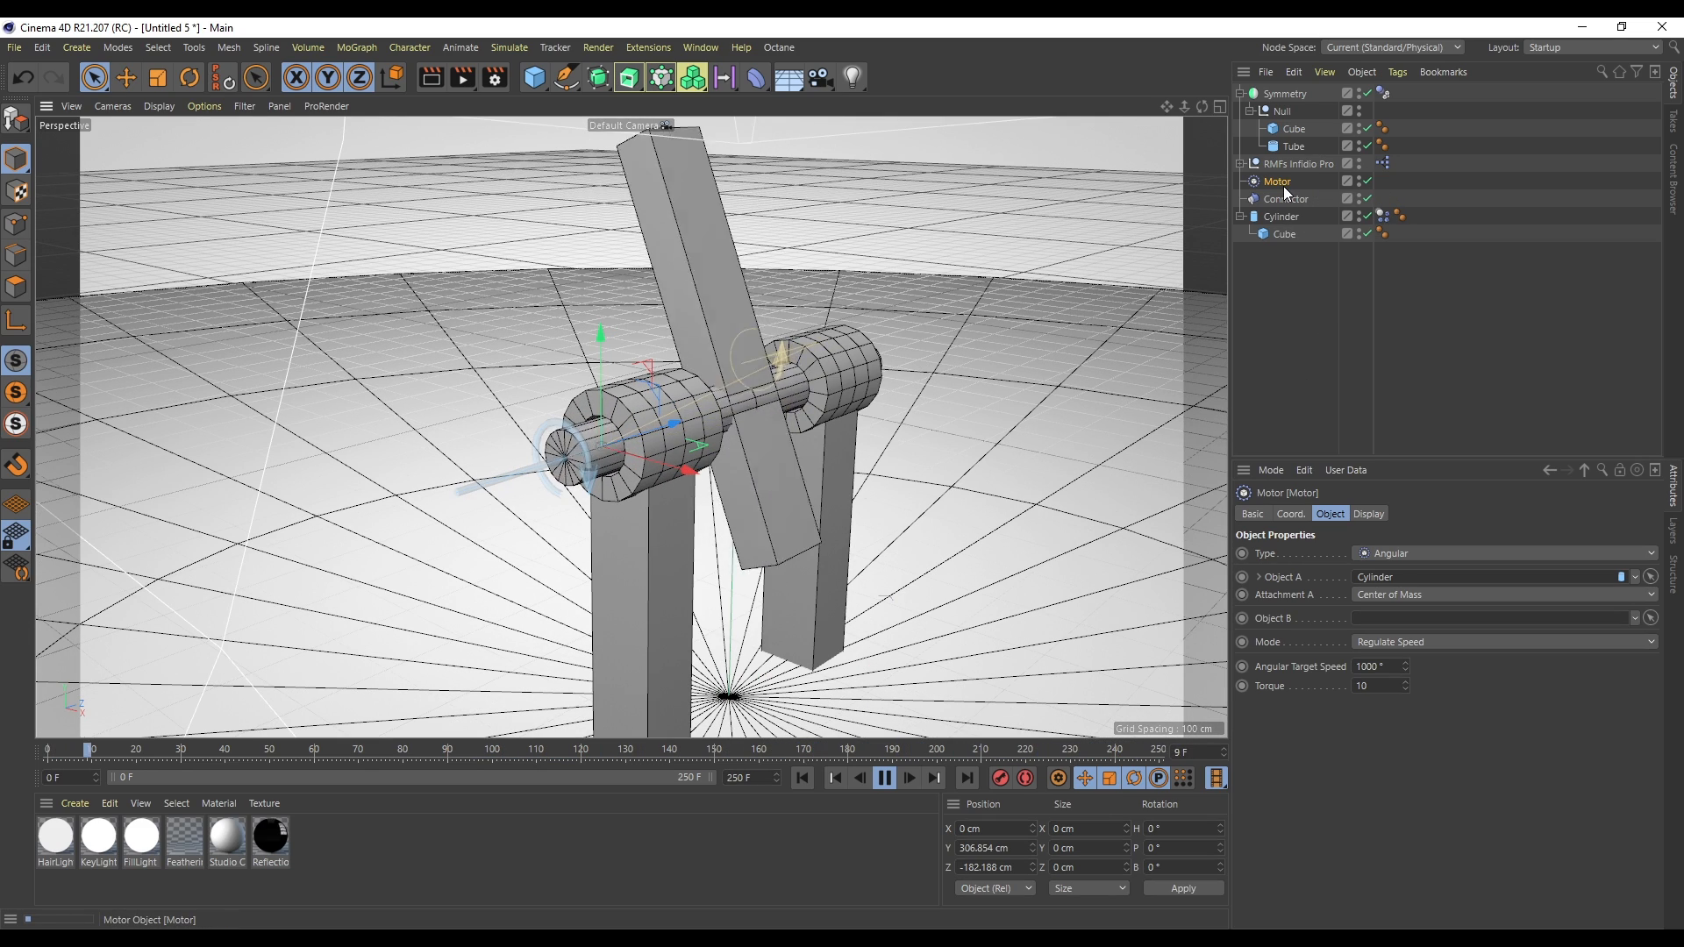
left_click_drag(1406, 666, 1406, 698)
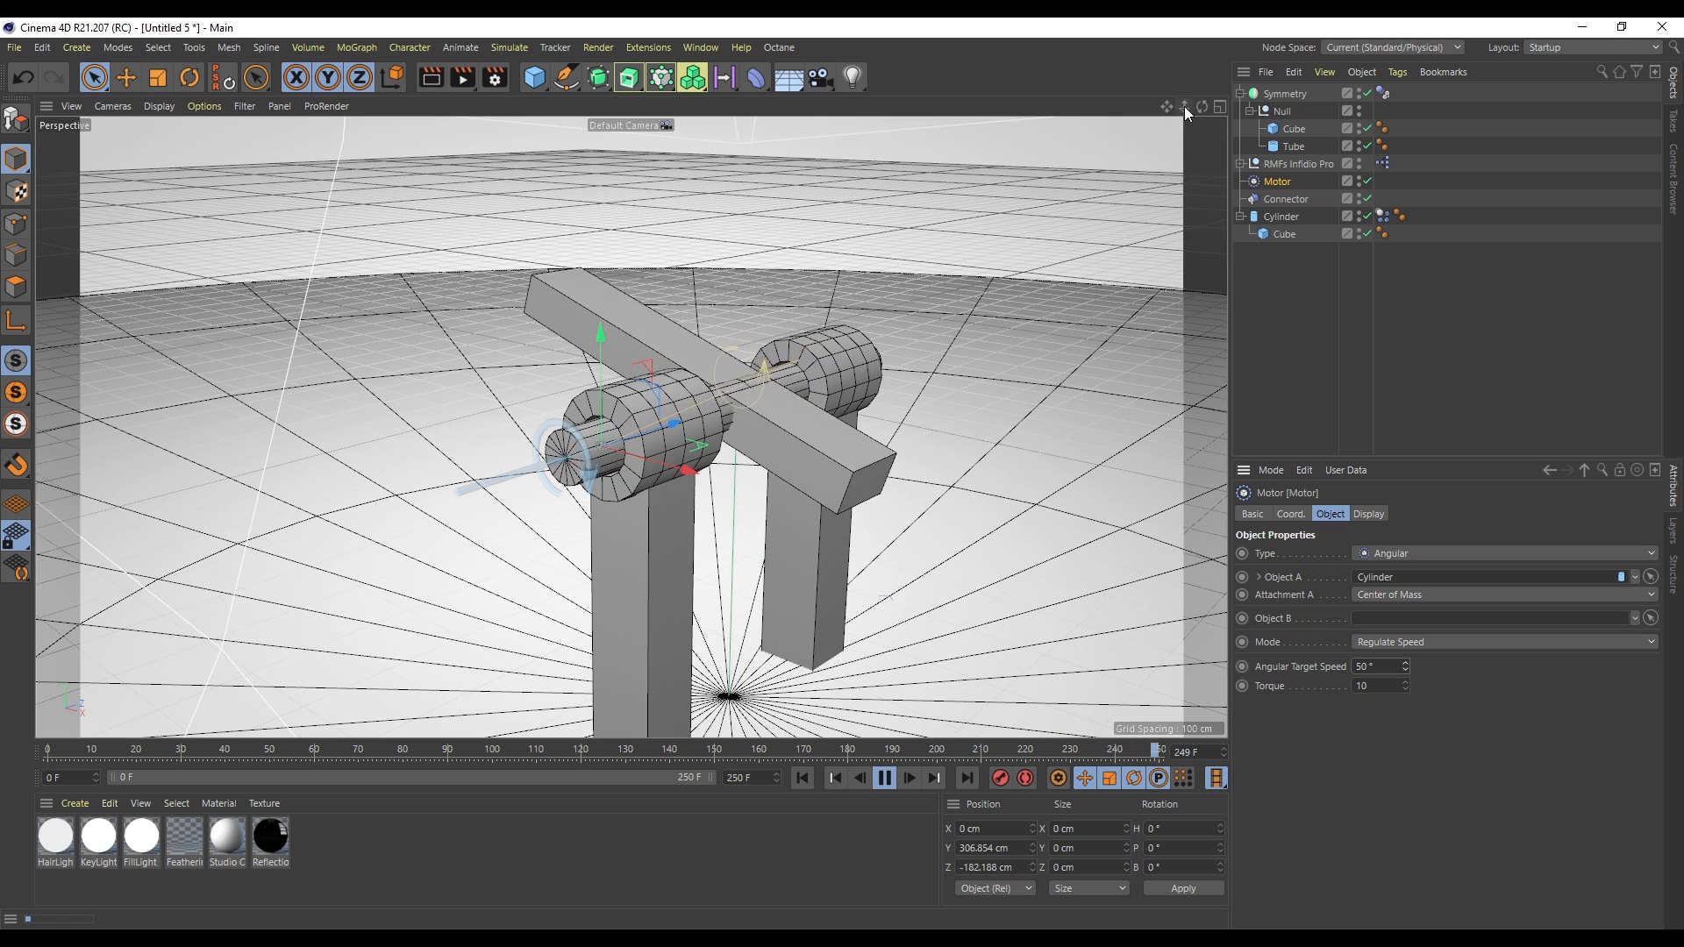
- Set the motor's Torque to 100
left_click_drag(1182, 107, 1181, 149)
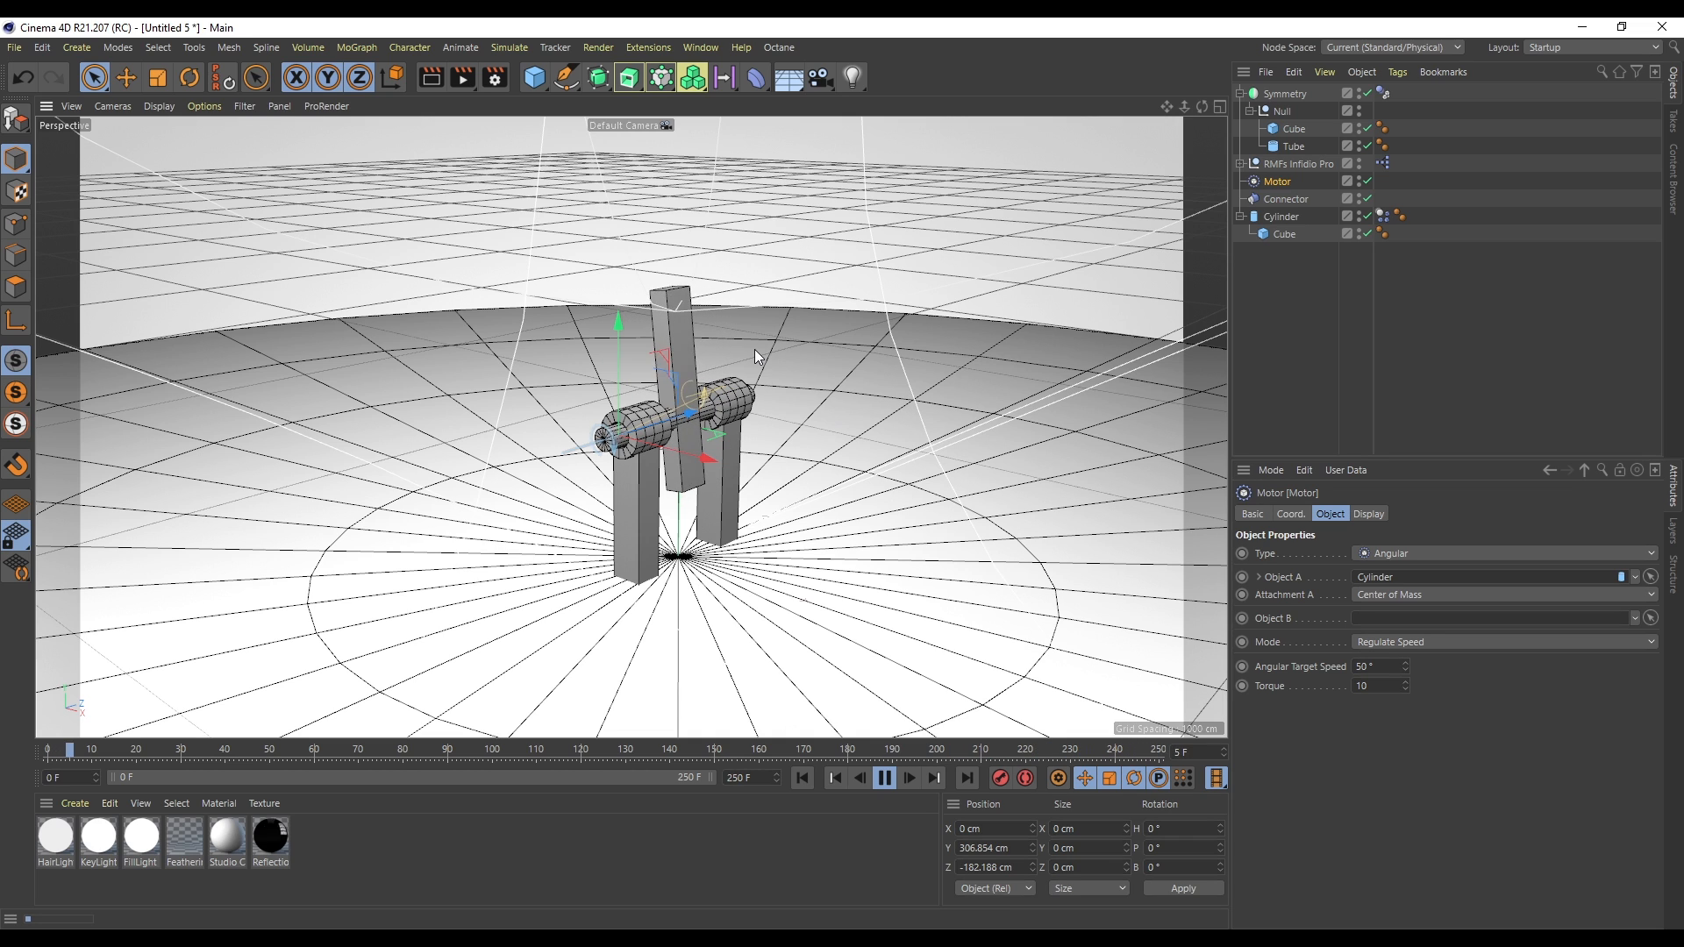
left_click(1385, 687)
type("0")
key("Return")
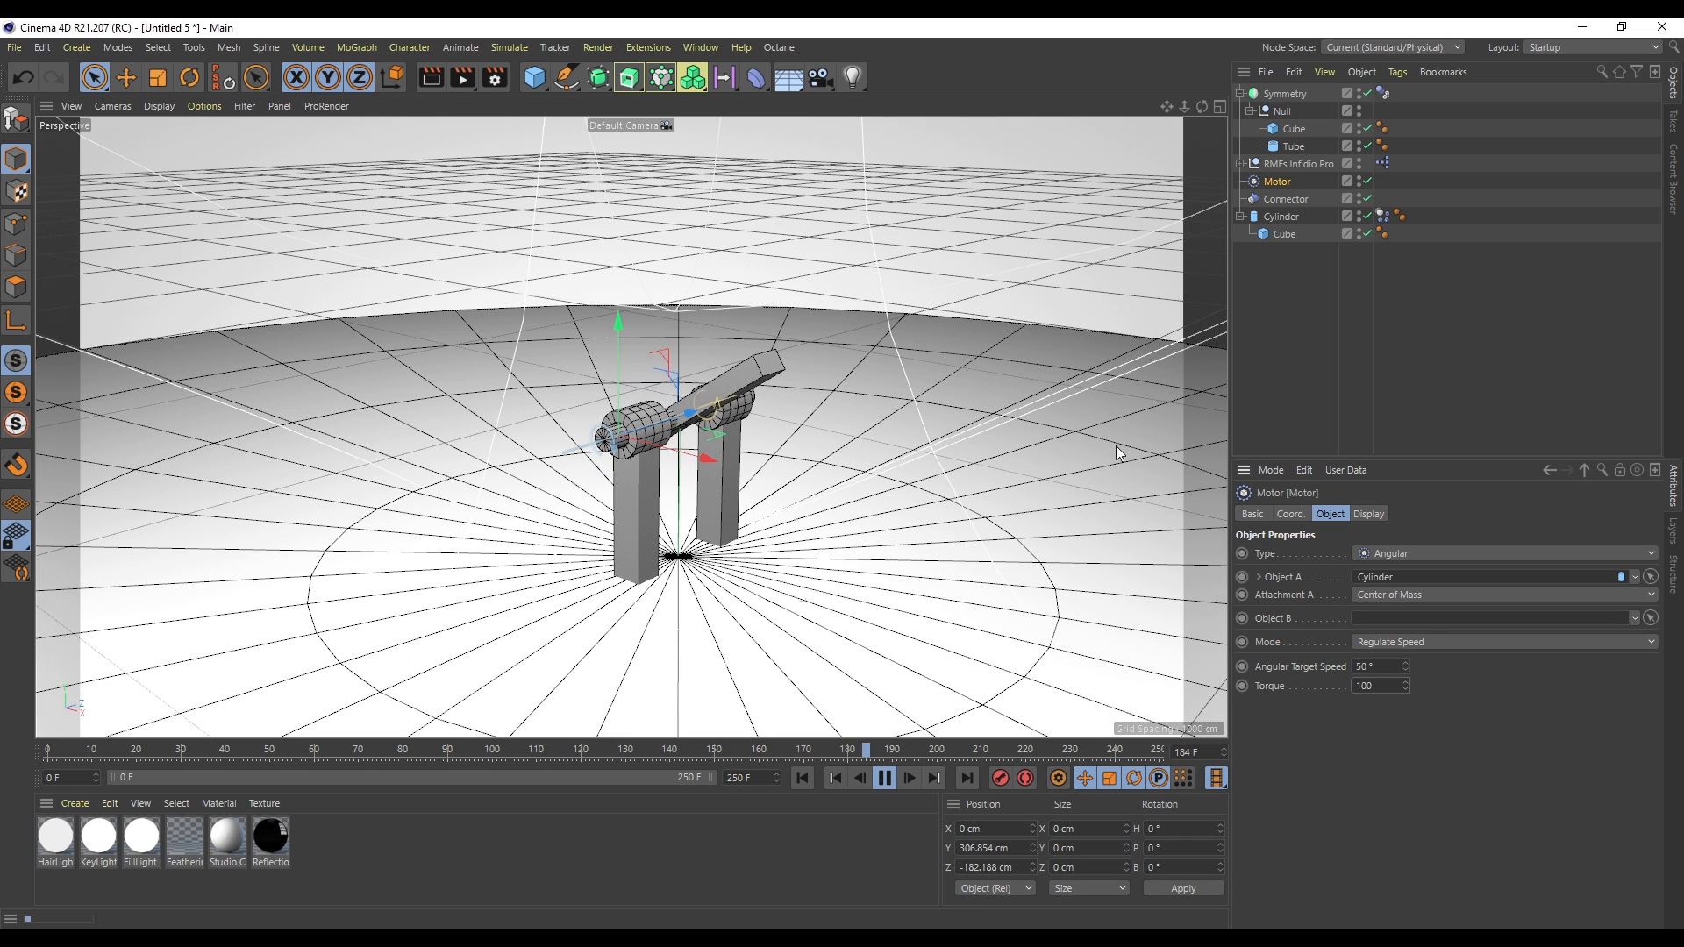
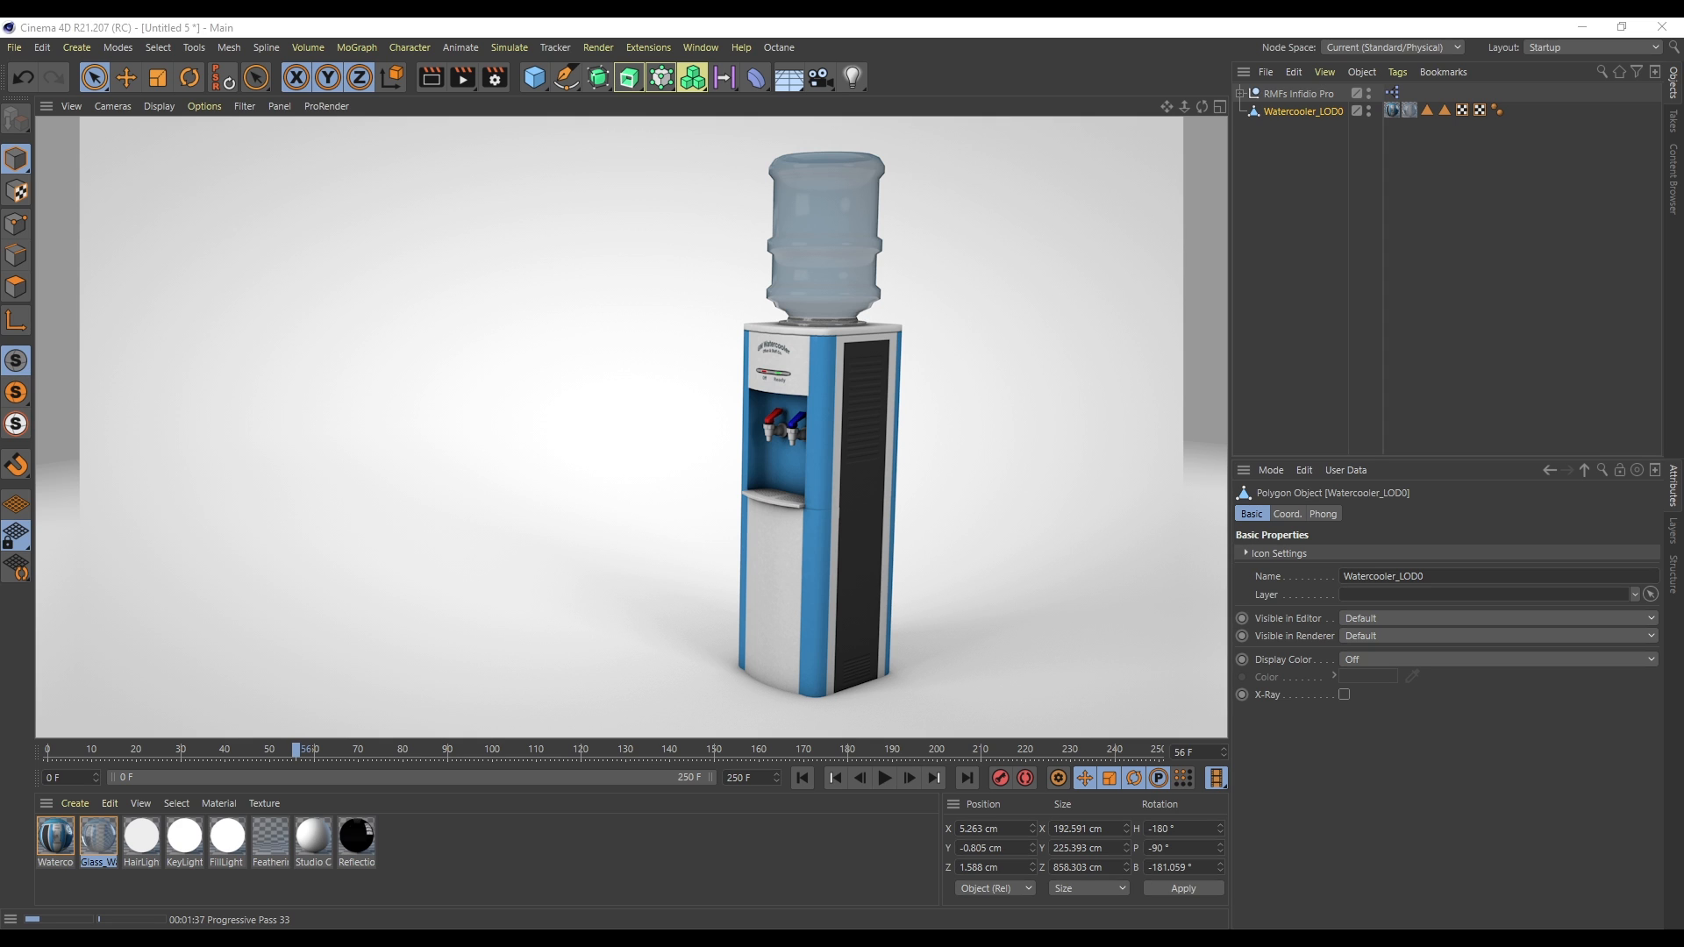
- Add a Rigid Body tag to the Watercooler_LOD0 object
left_click(1313, 114)
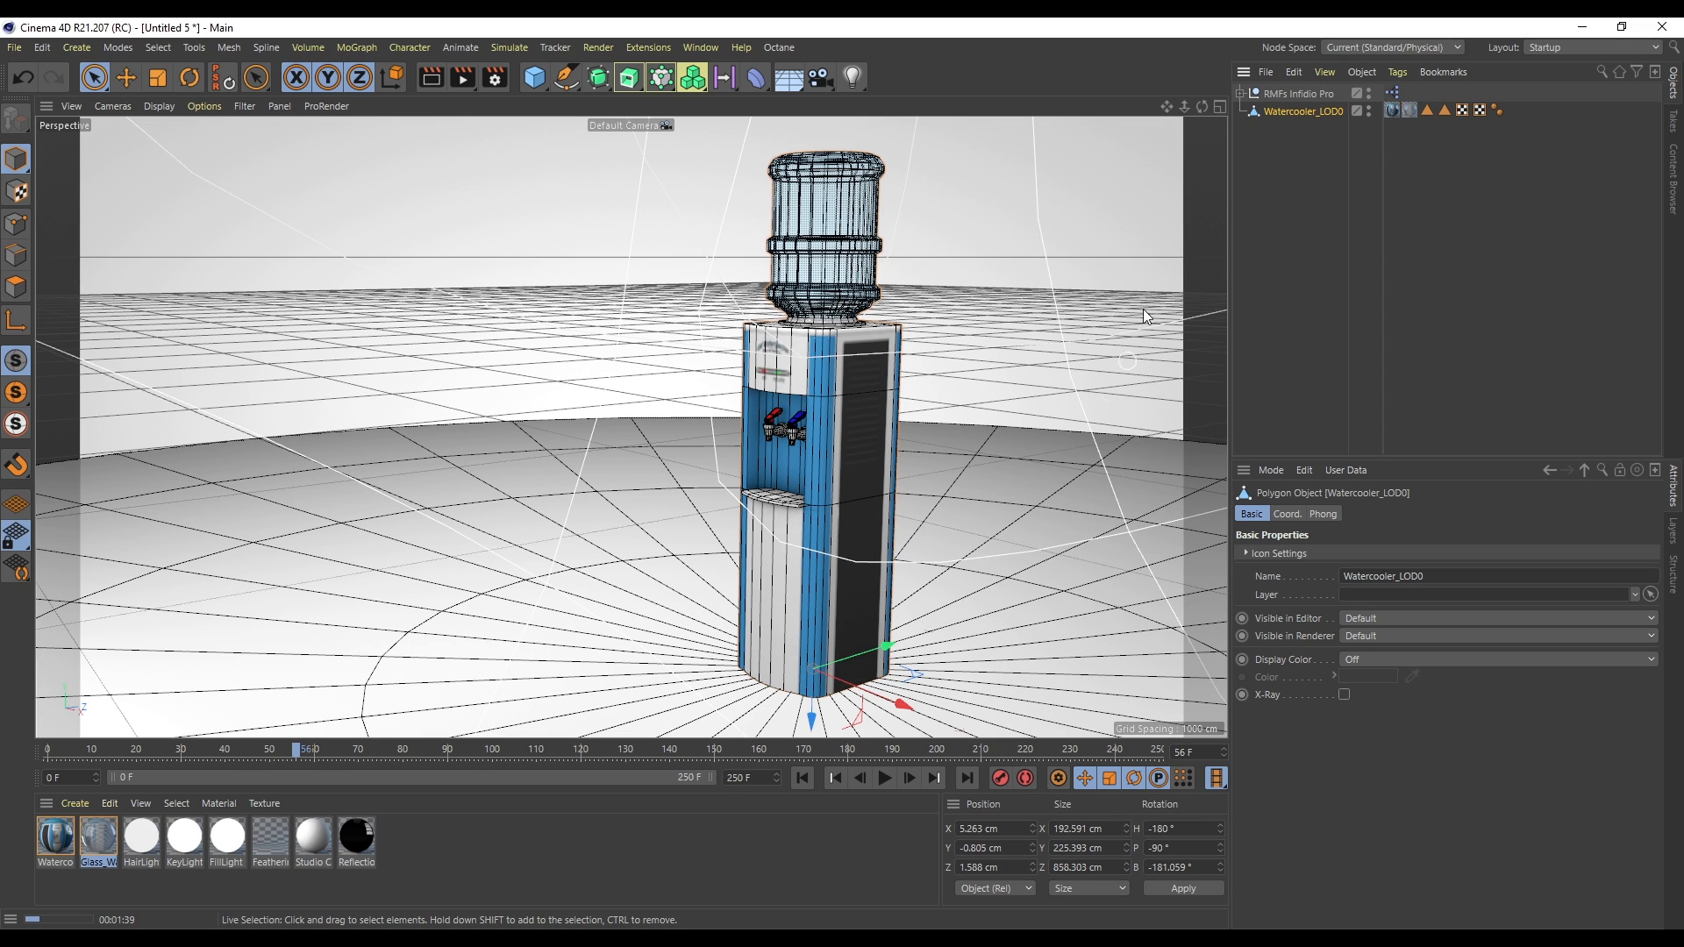
right_click(1302, 110)
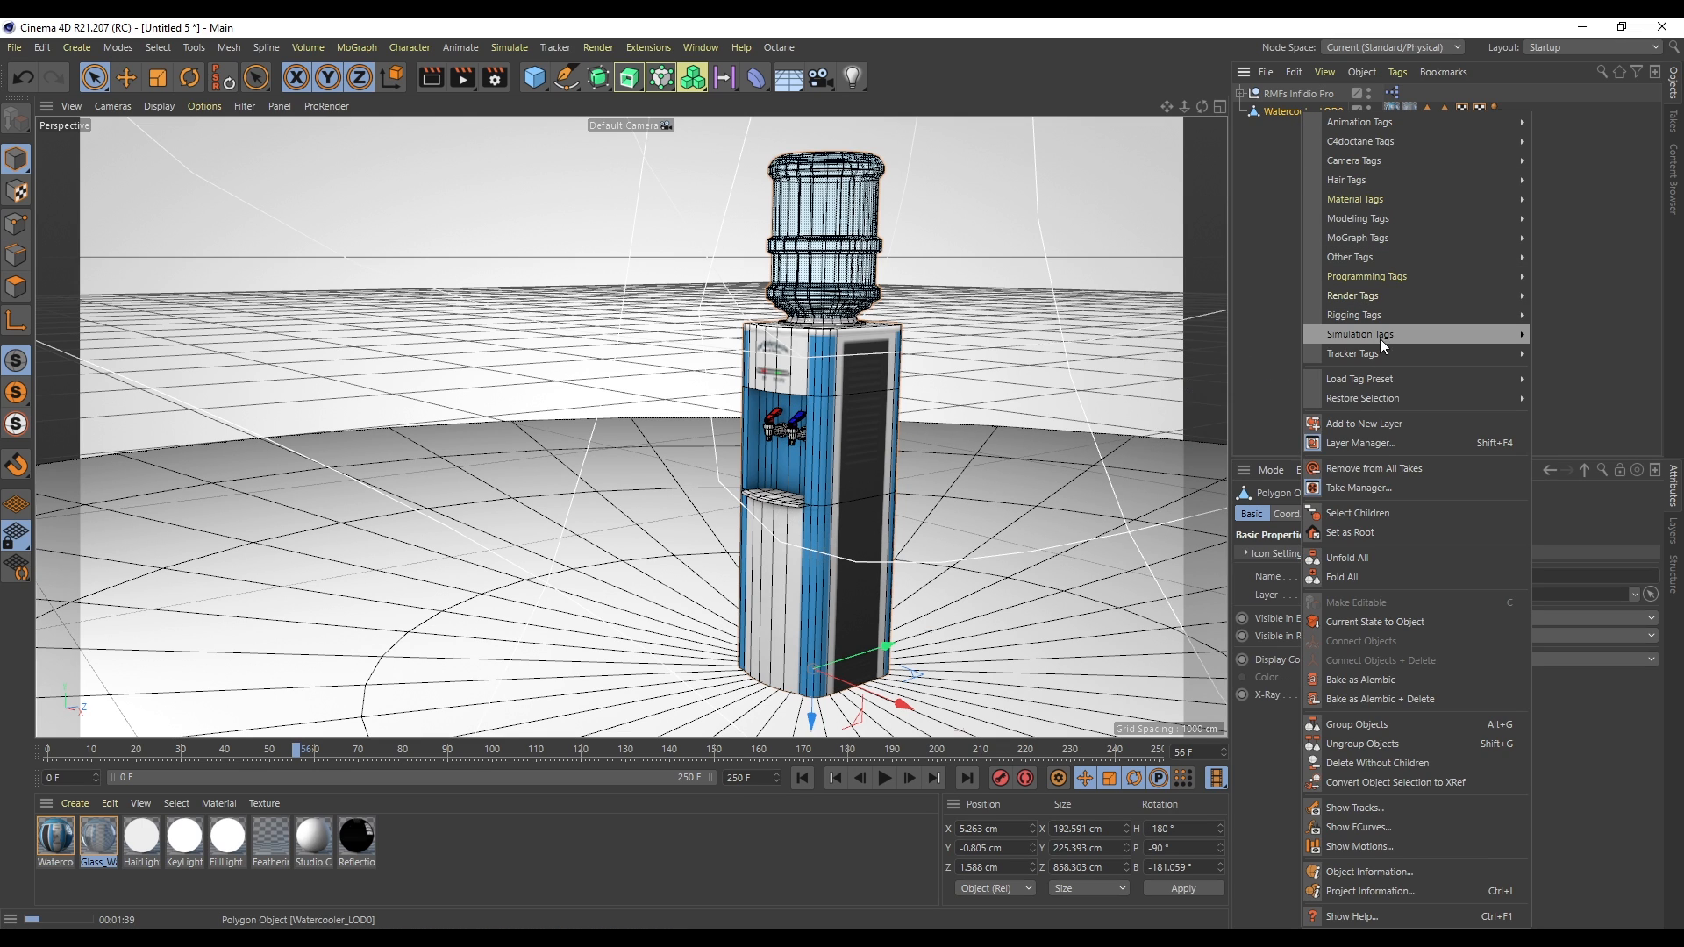
mouse_move(1379, 334)
left_click(1600, 334)
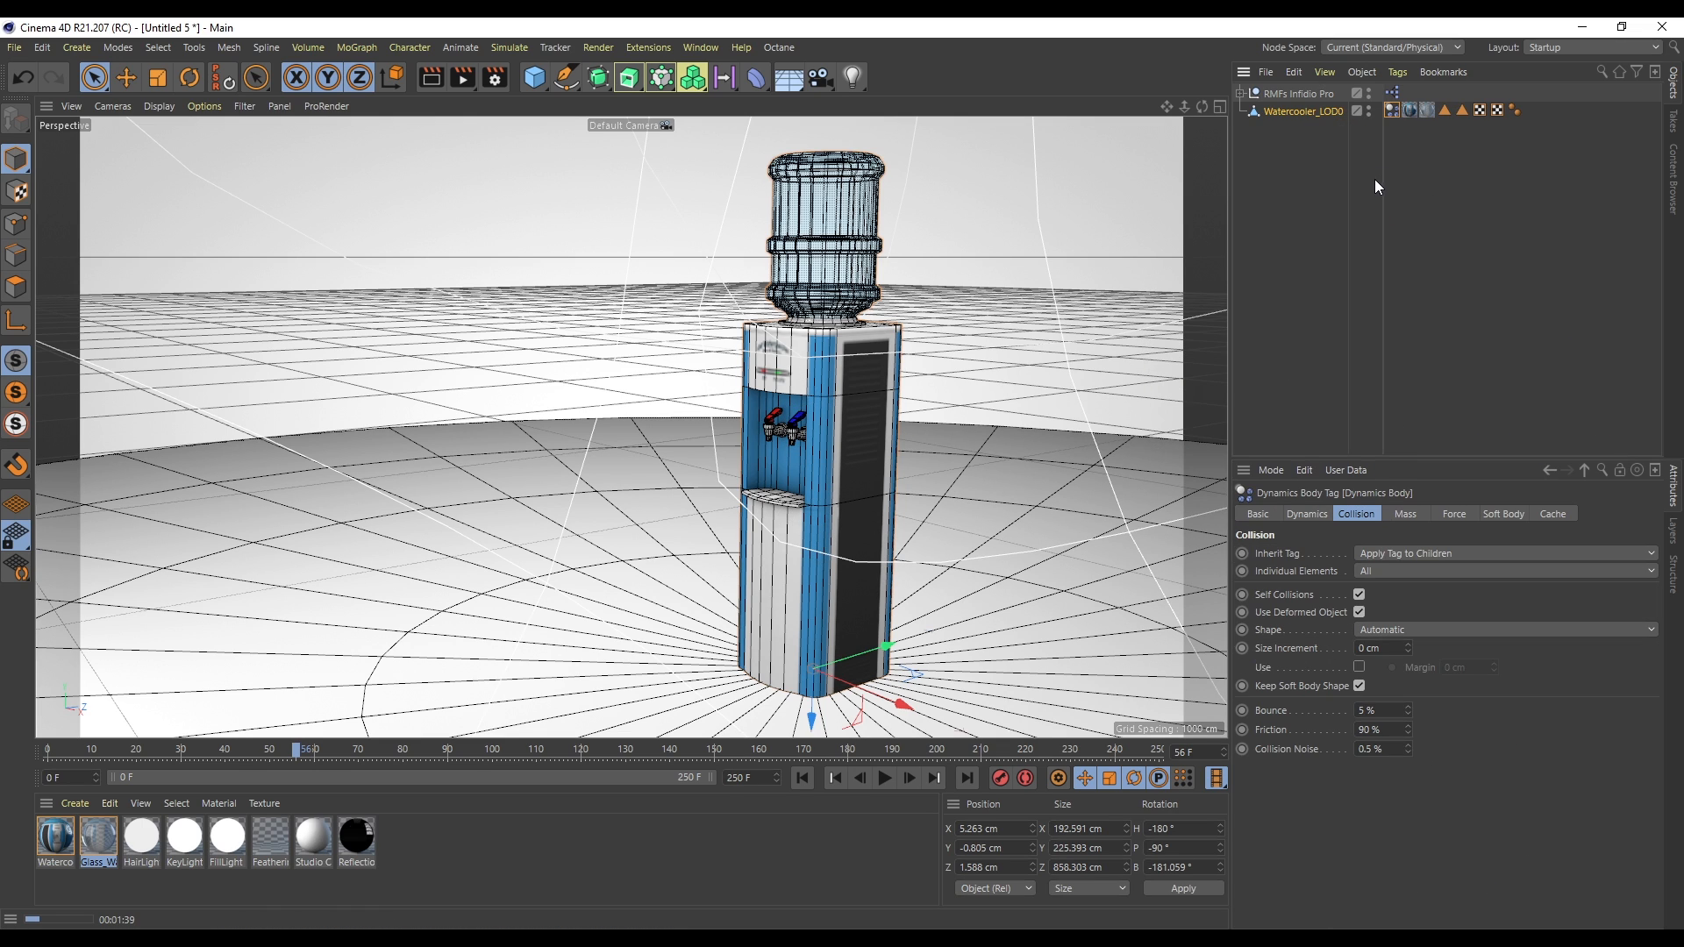
- Set the rigid body's collision Shape to Moving Mesh
left_click(1395, 630)
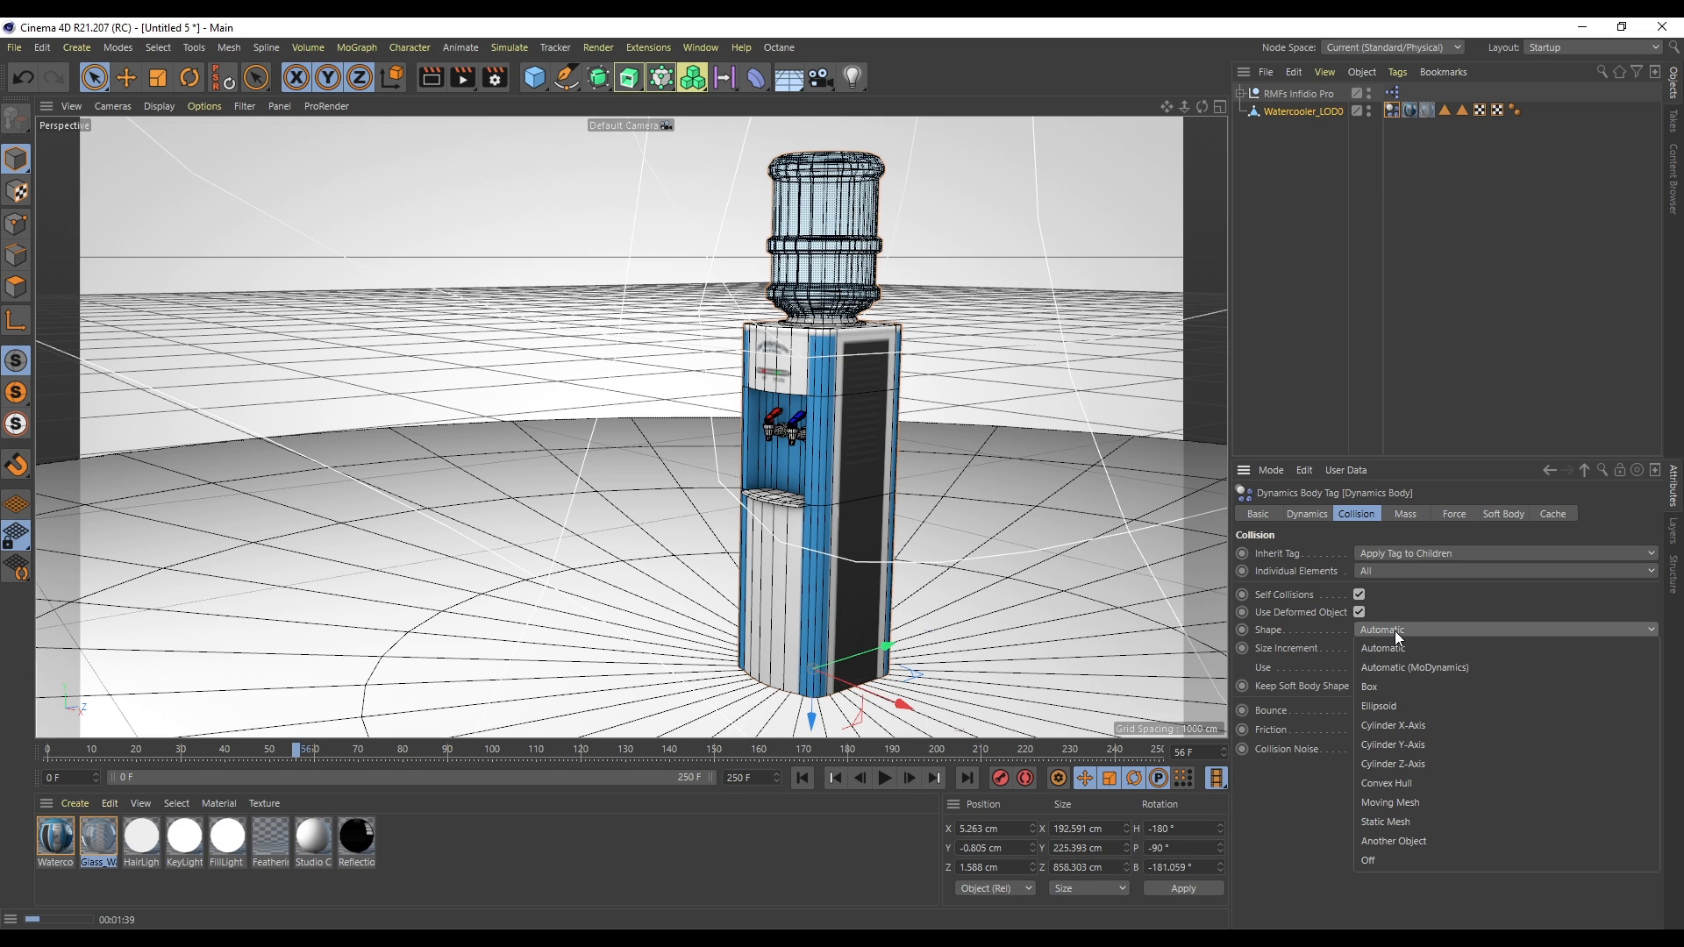
left_click(1418, 808)
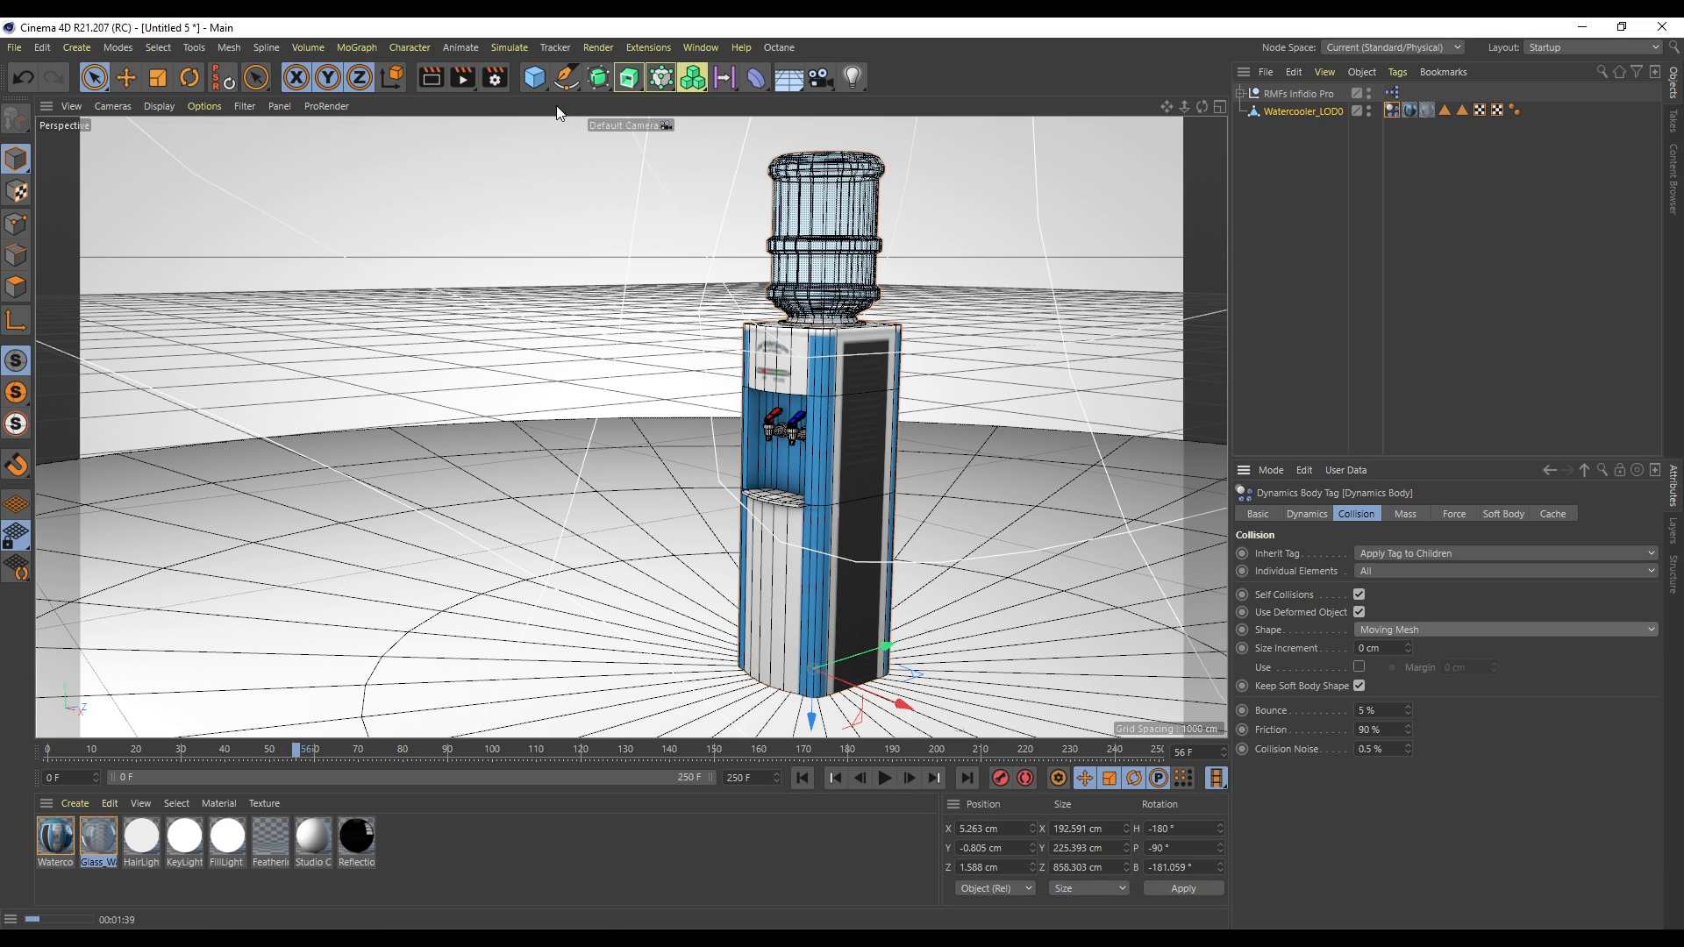
- Place the watercooler inside a new Cloner object
left_click(1299, 112)
left_click_drag(602, 73, 768, 28)
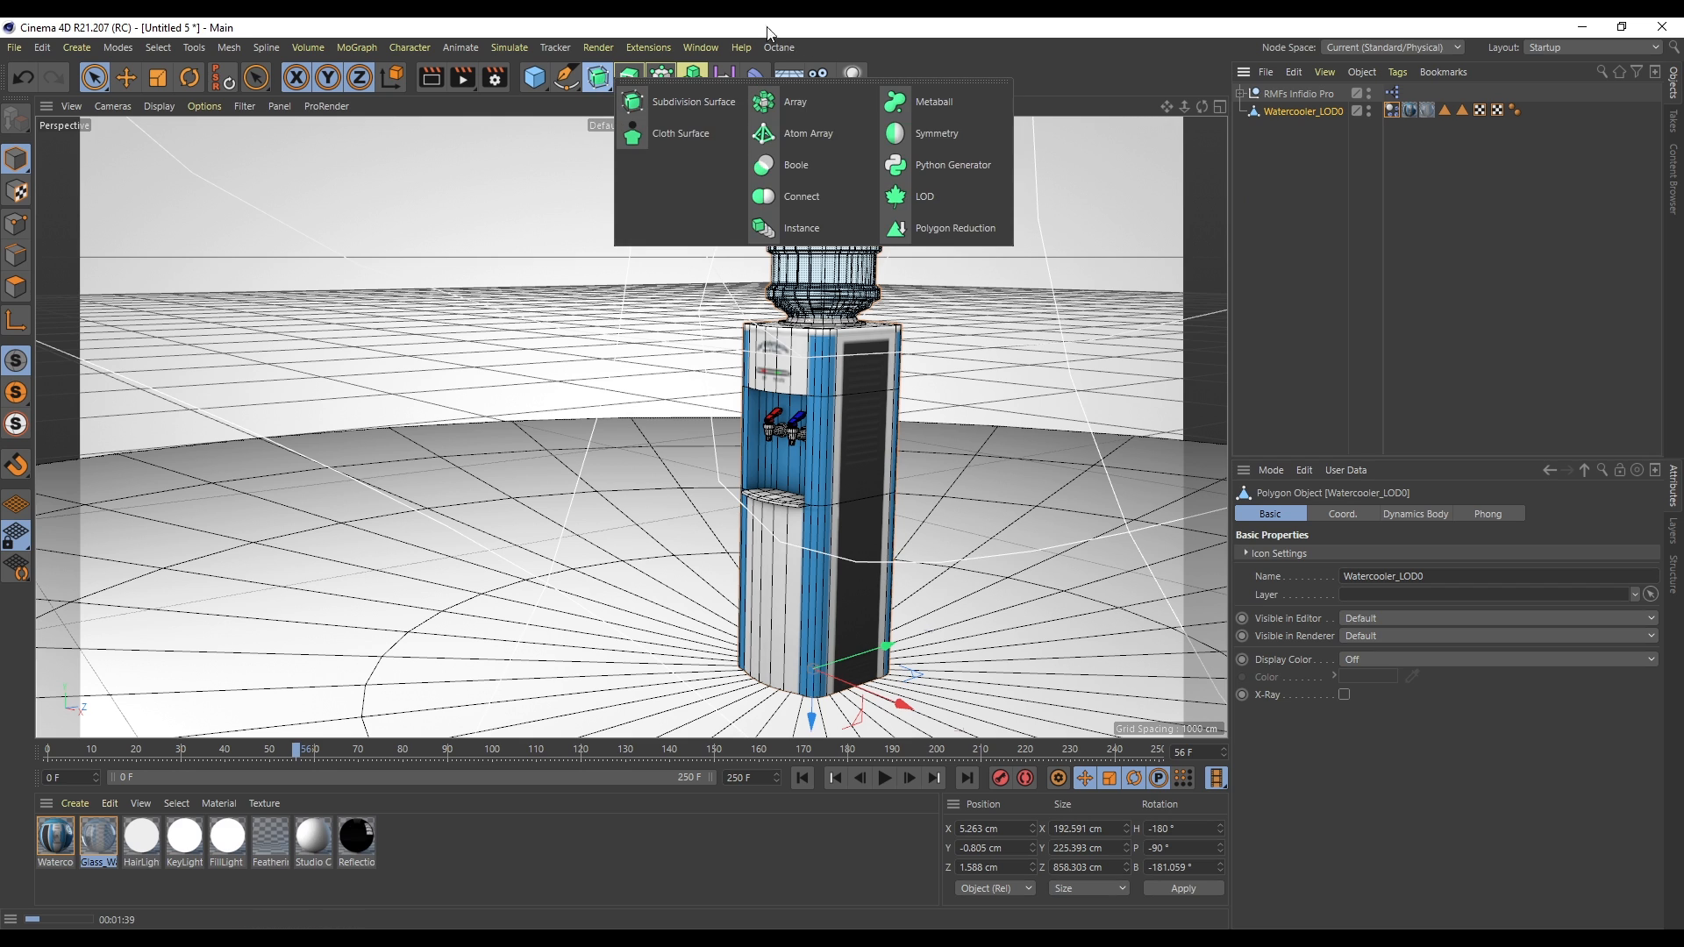
left_click(629, 77, "alt")
- Set the cloner's position offsets to 0 cm in Y and about -1069 cm in Z
left_click(1307, 742)
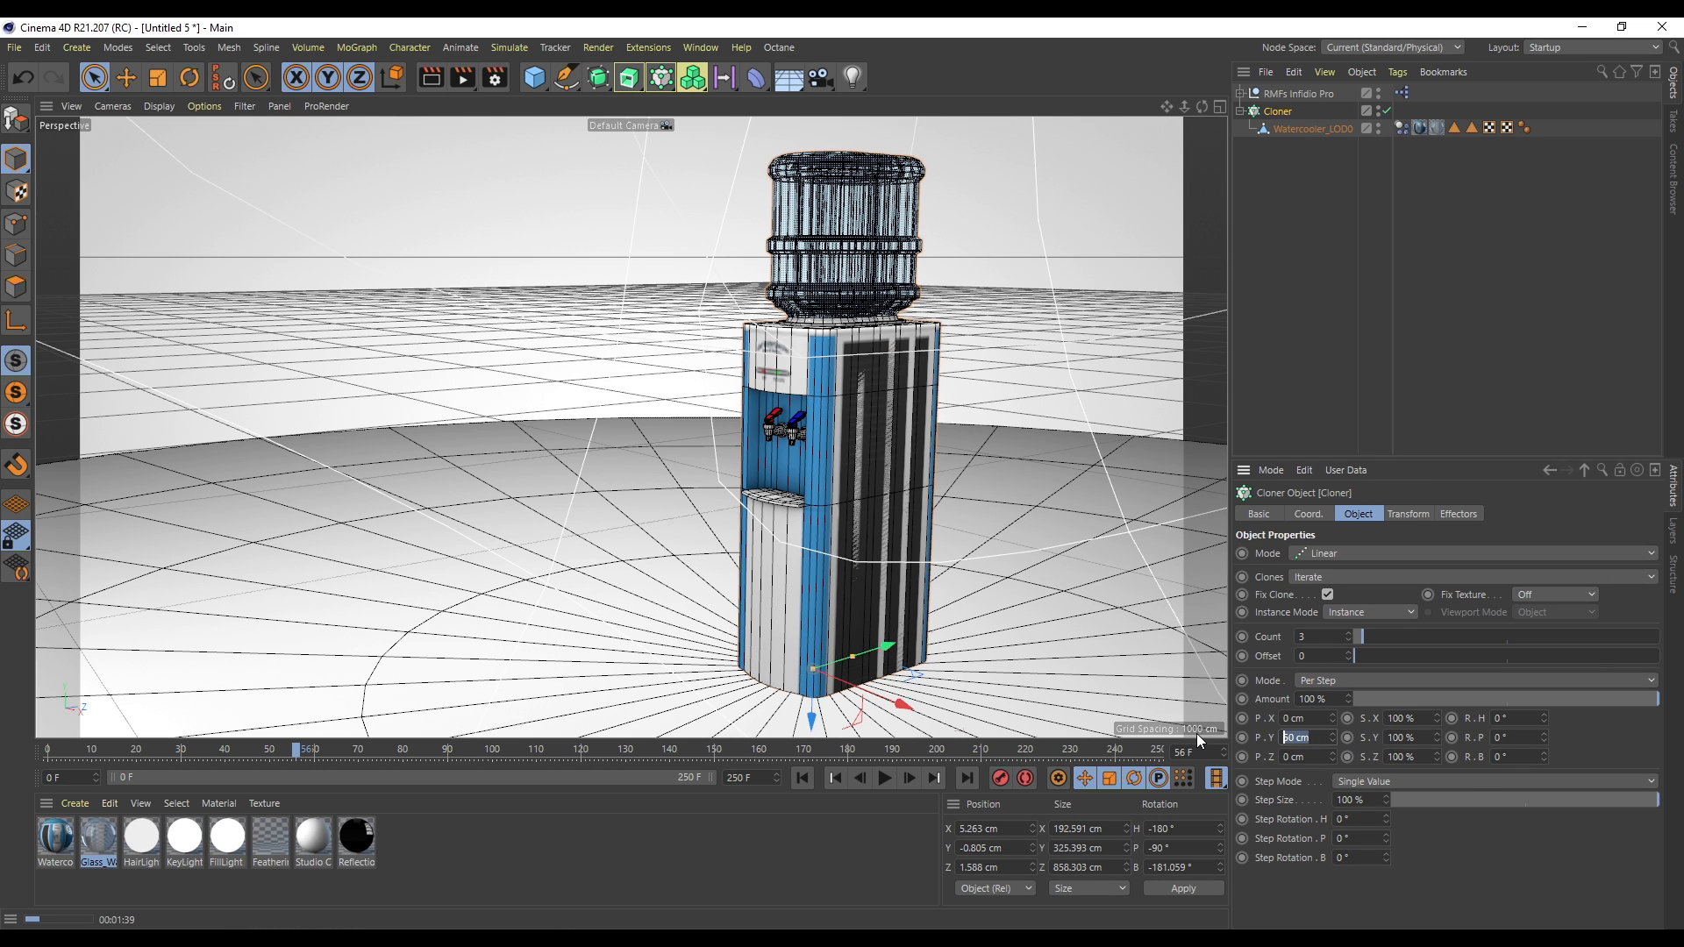
type("0")
key("Return")
left_click_drag(1331, 719, 1331, 561)
key("ctrl+z")
left_click_drag(1333, 757, 1332, 946)
- Increase the cloner's Count to 20
mouse_move(1185, 106)
left_mouse_down()
mouse_move(1008, 106)
mouse_move(1052, 106)
left_mouse_up()
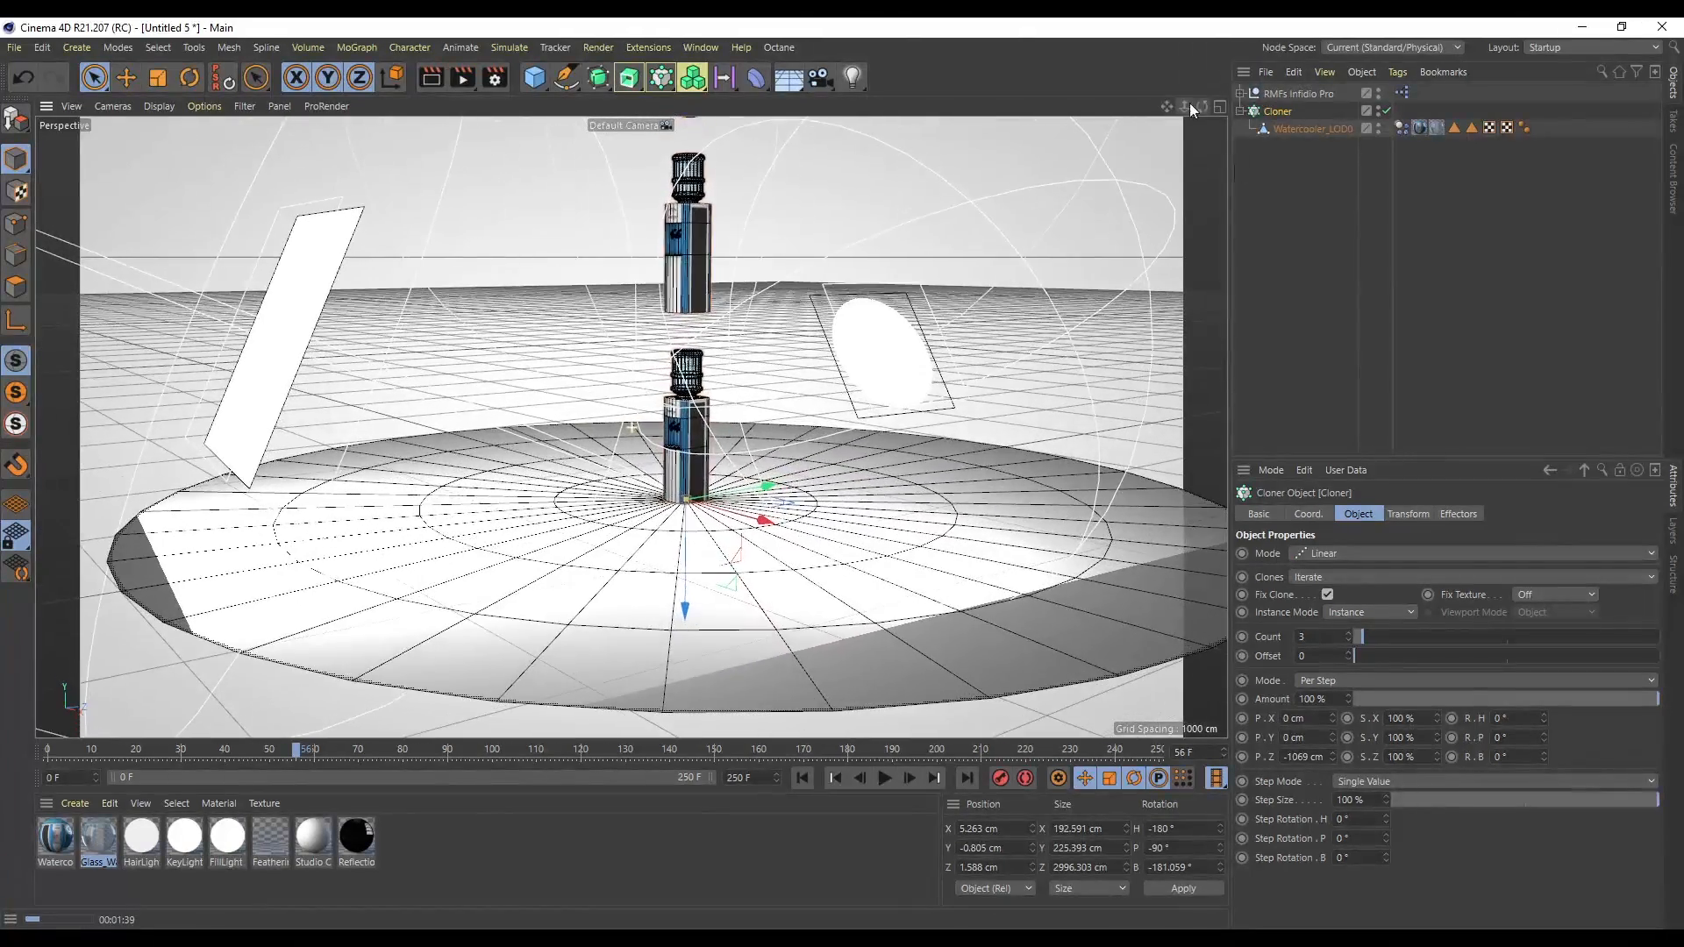
left_click_drag(1348, 637, 1348, 624)
key("Up")
key("Up")
key("Up")
key("Up")
key("Up")
key("Up")
key("Up")
key("Up")
key("Up")
key("Up")
key("Up")
key("Up")
key("Up")
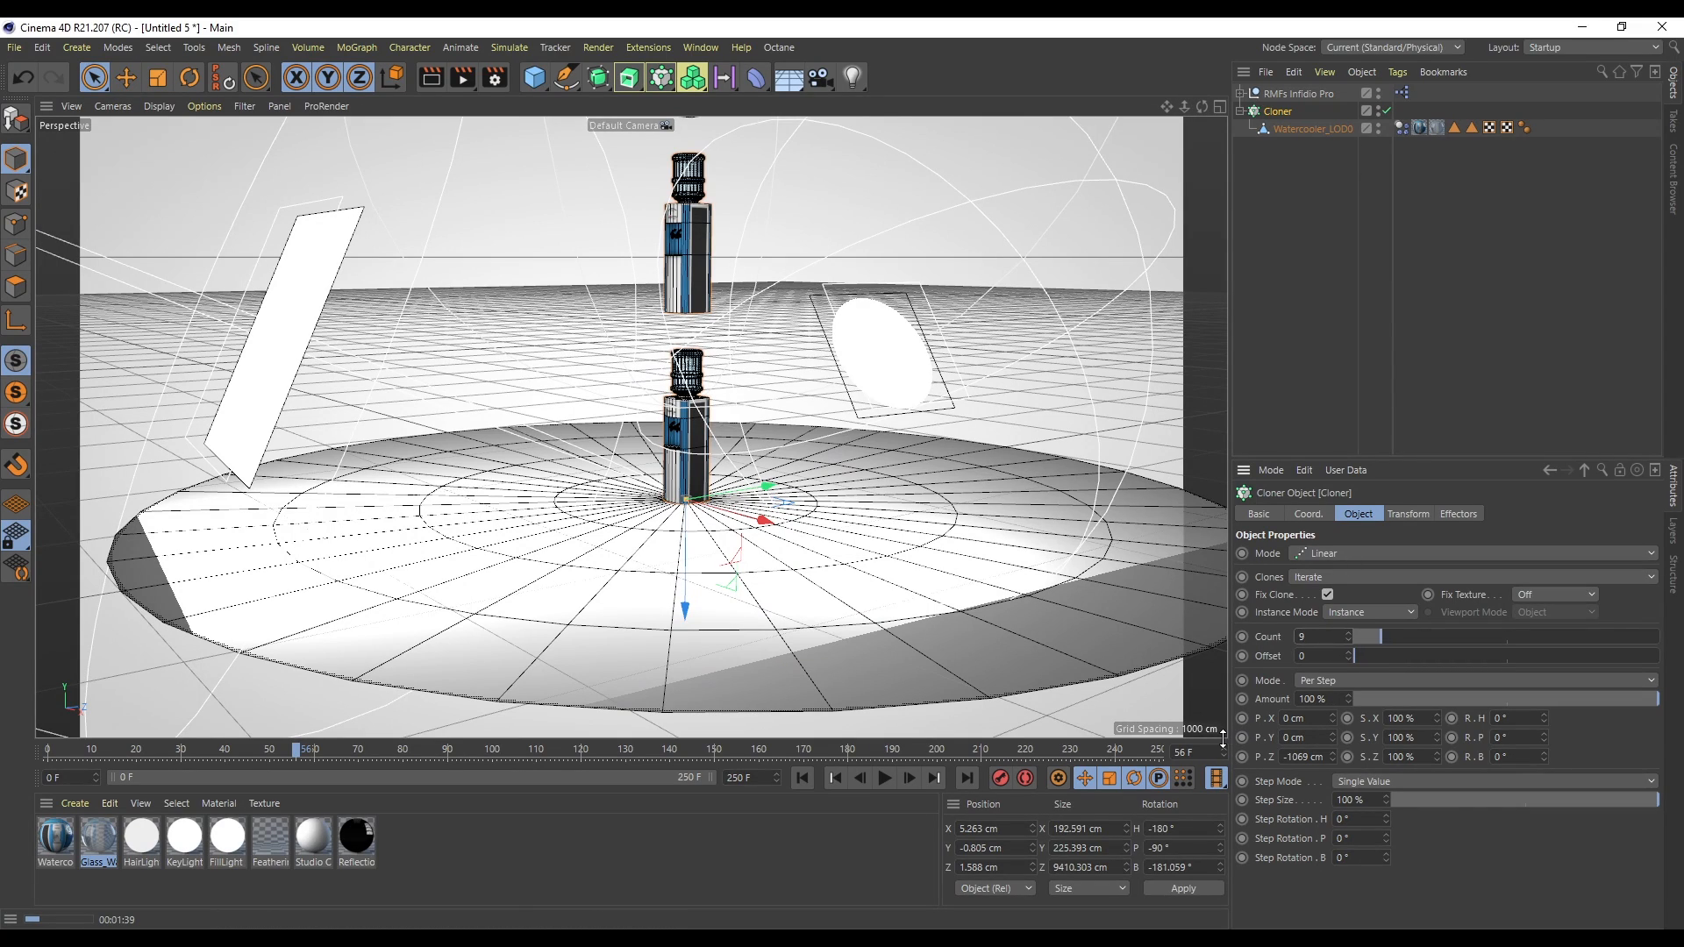
key("Up")
- Play back the simulation of the falling clones and rewind it to frame 0
left_click(885, 778)
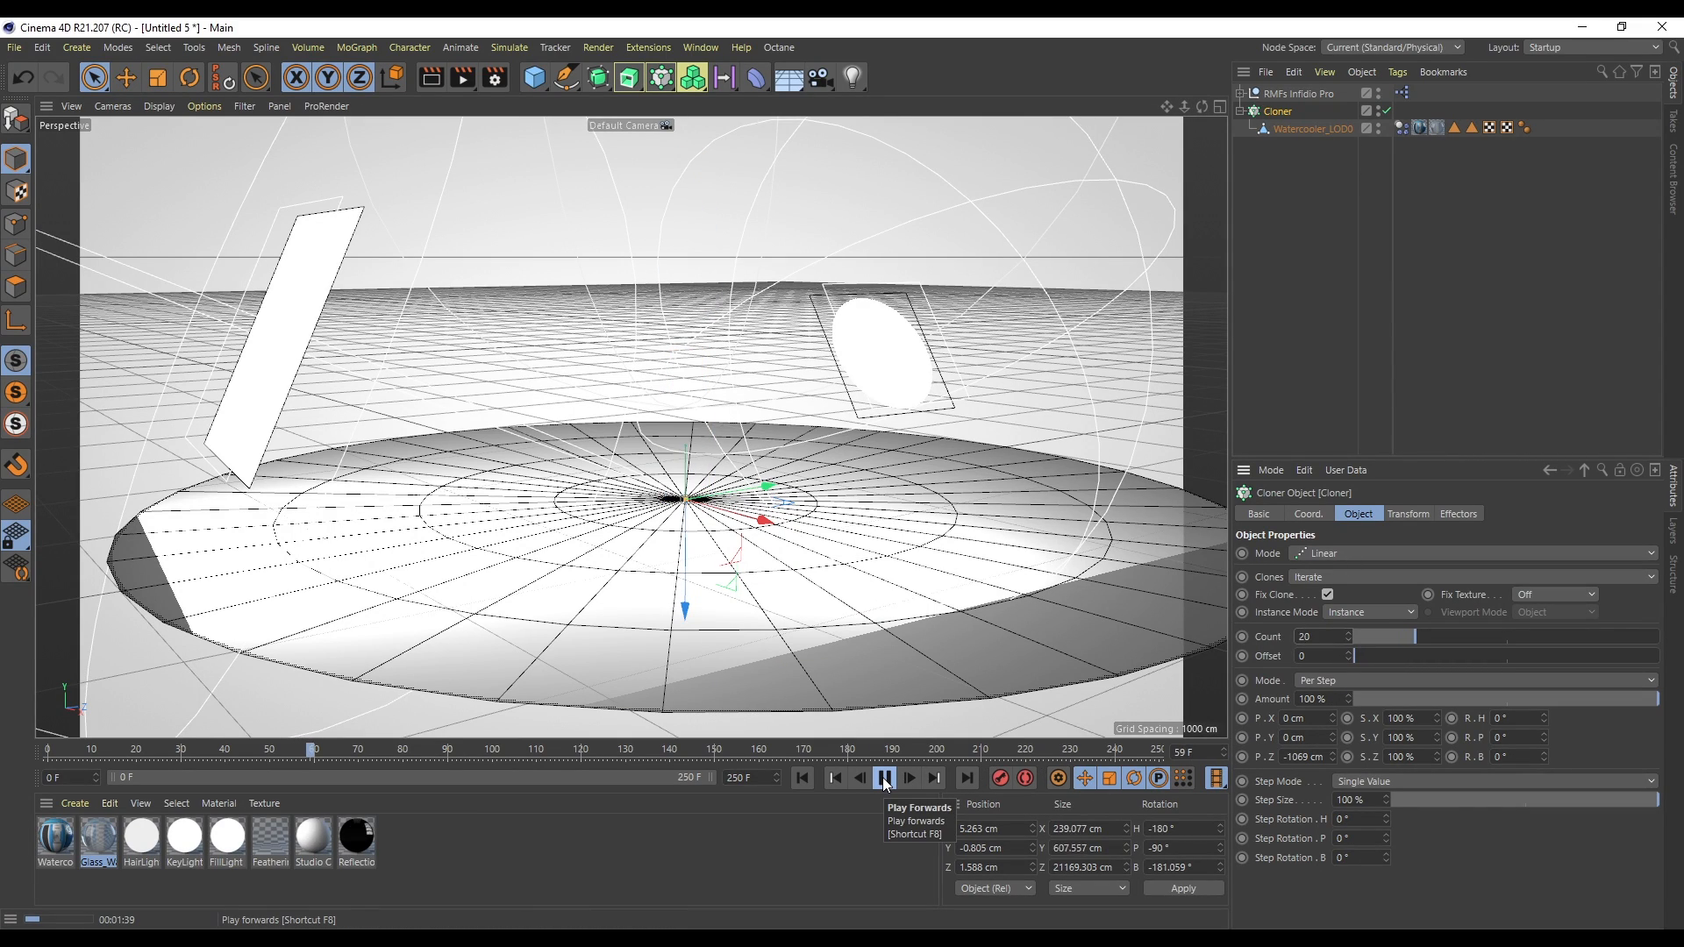
left_click(885, 780)
left_click(803, 778)
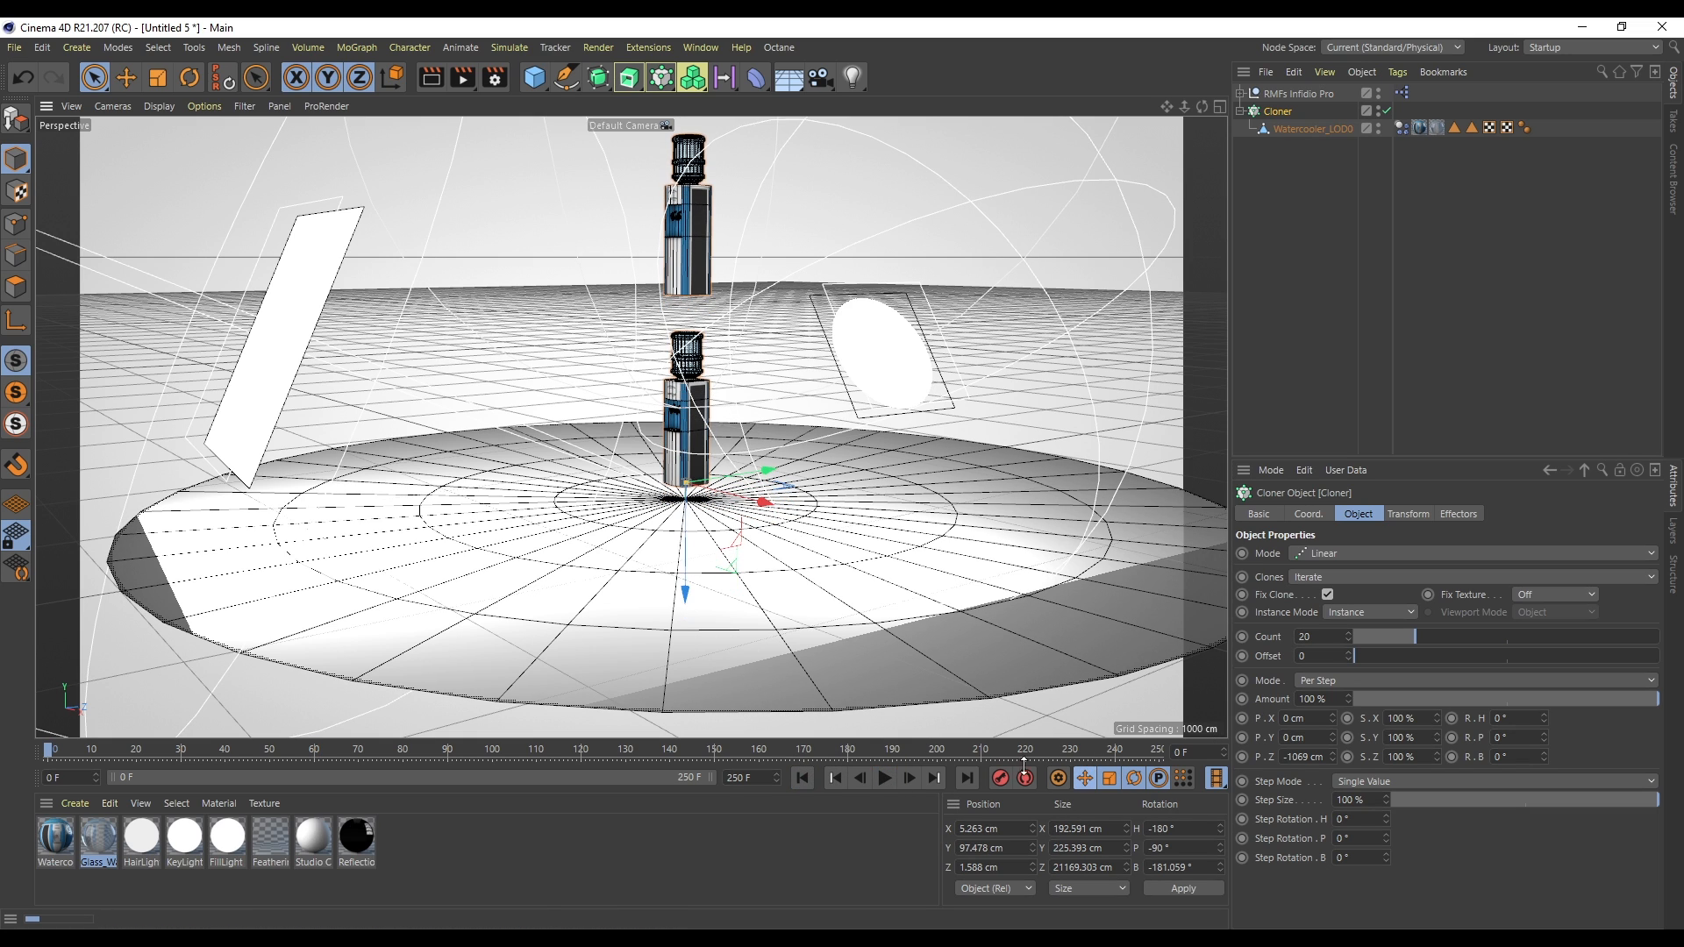
left_click(885, 778)
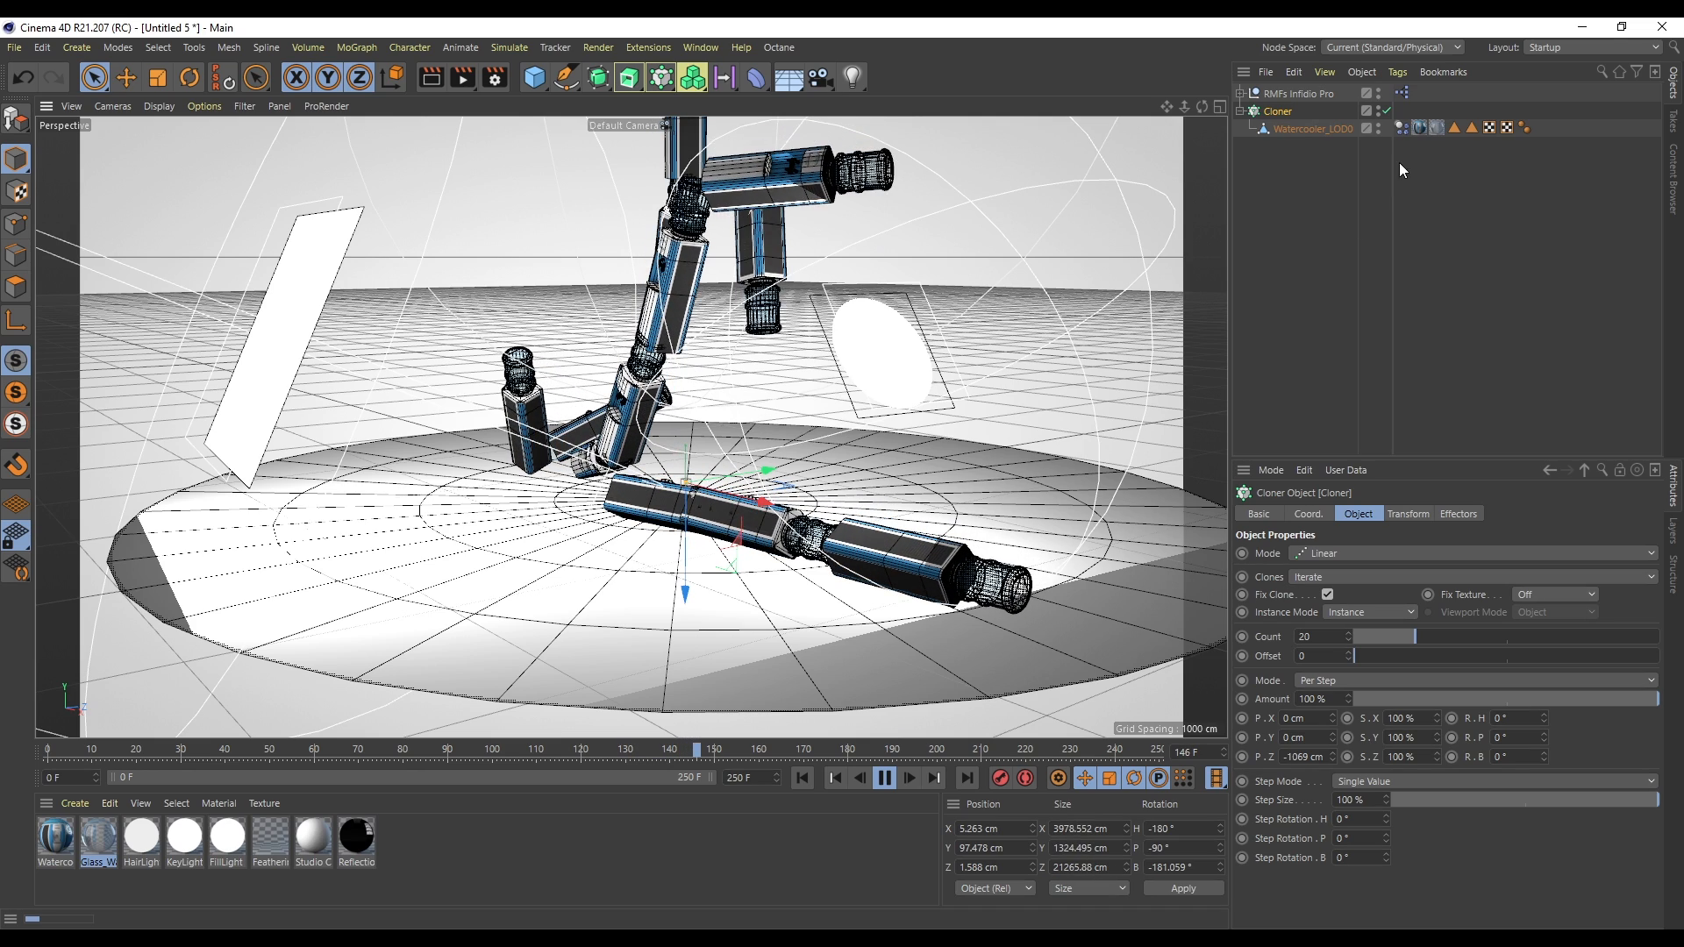
left_click(1402, 128)
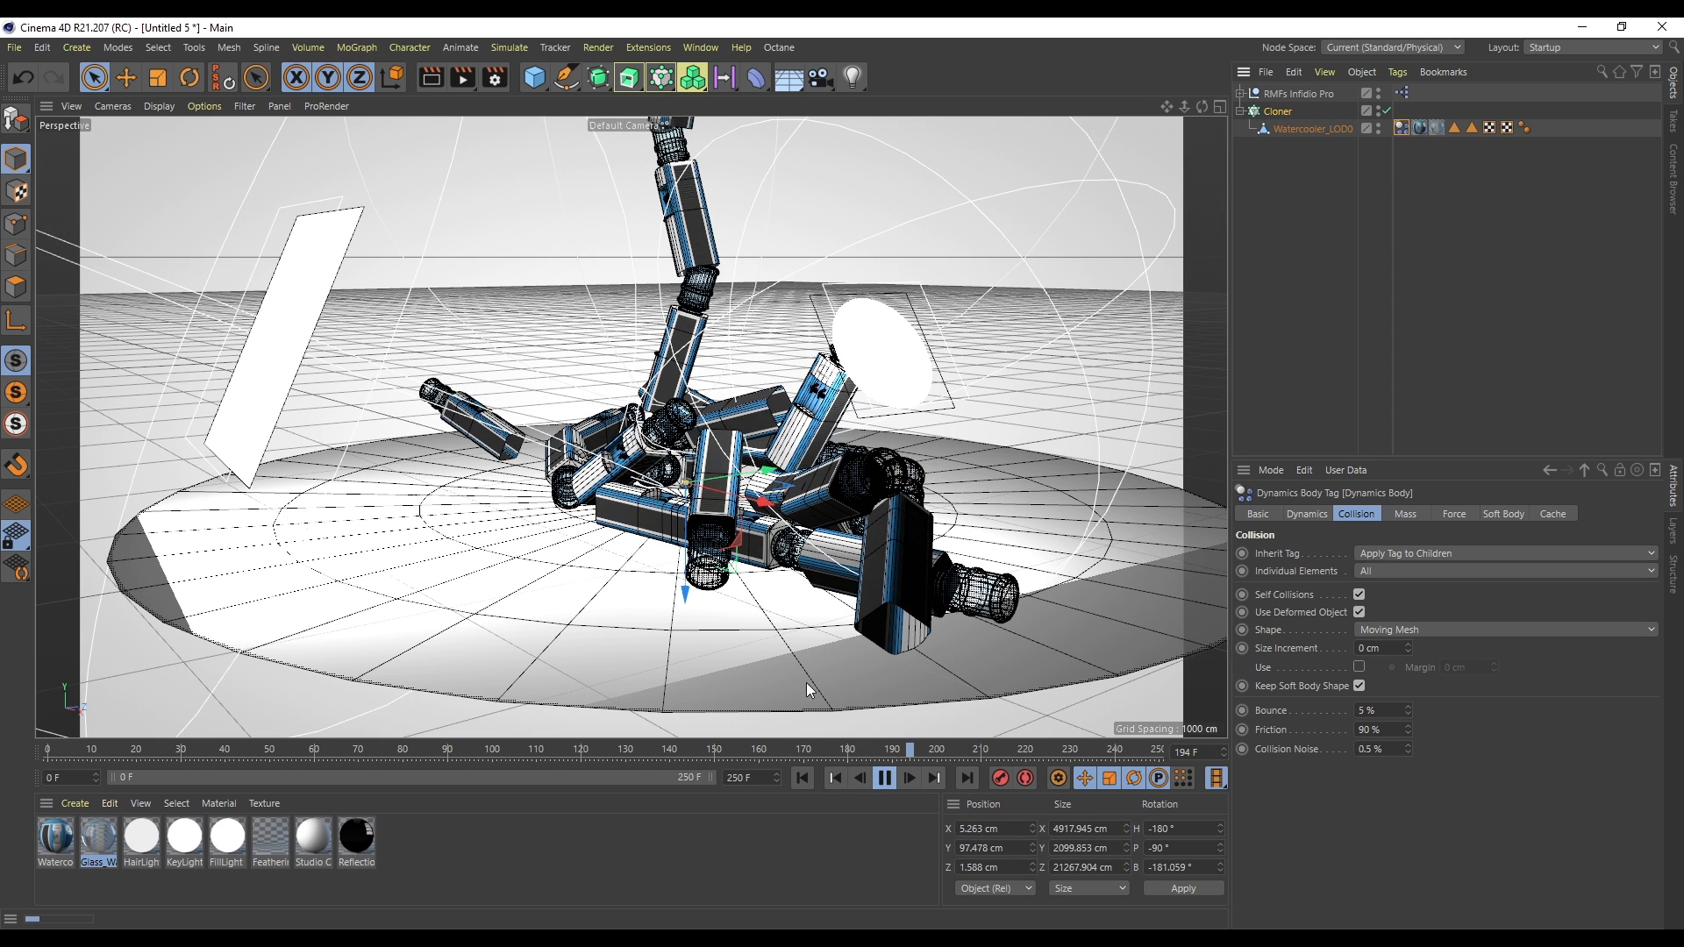
left_click(884, 779)
left_click(802, 781)
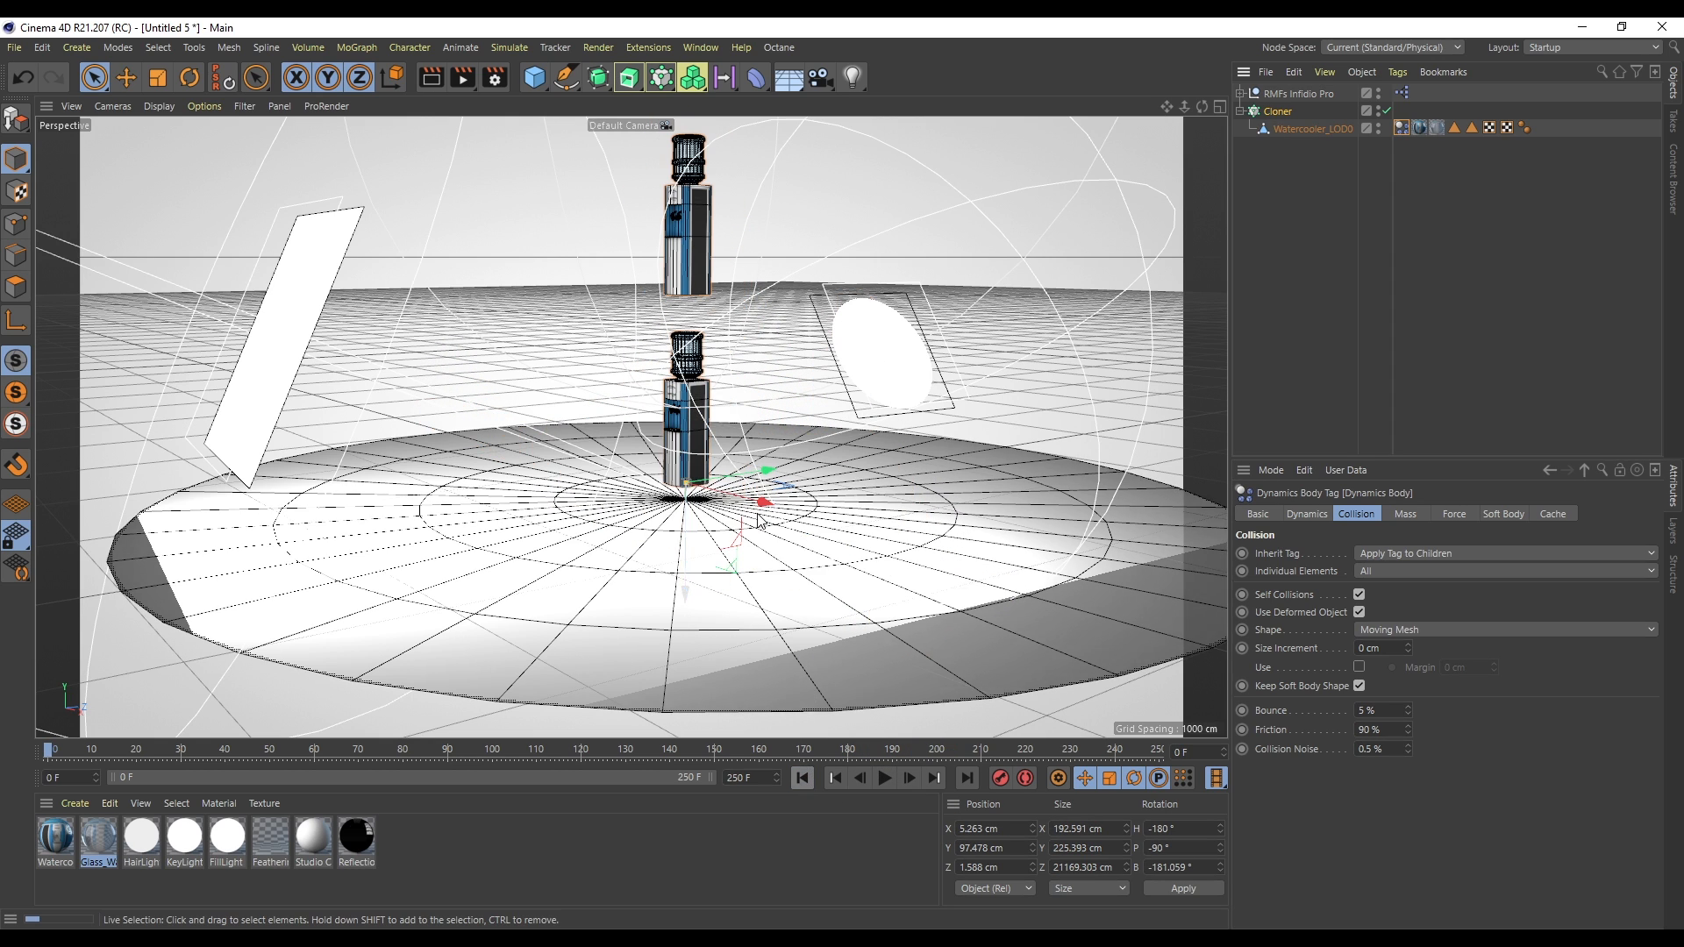
- Add a cube and scale it to enclose the watercooler, about 213 × 872 × 223 cm
left_click(1292, 128)
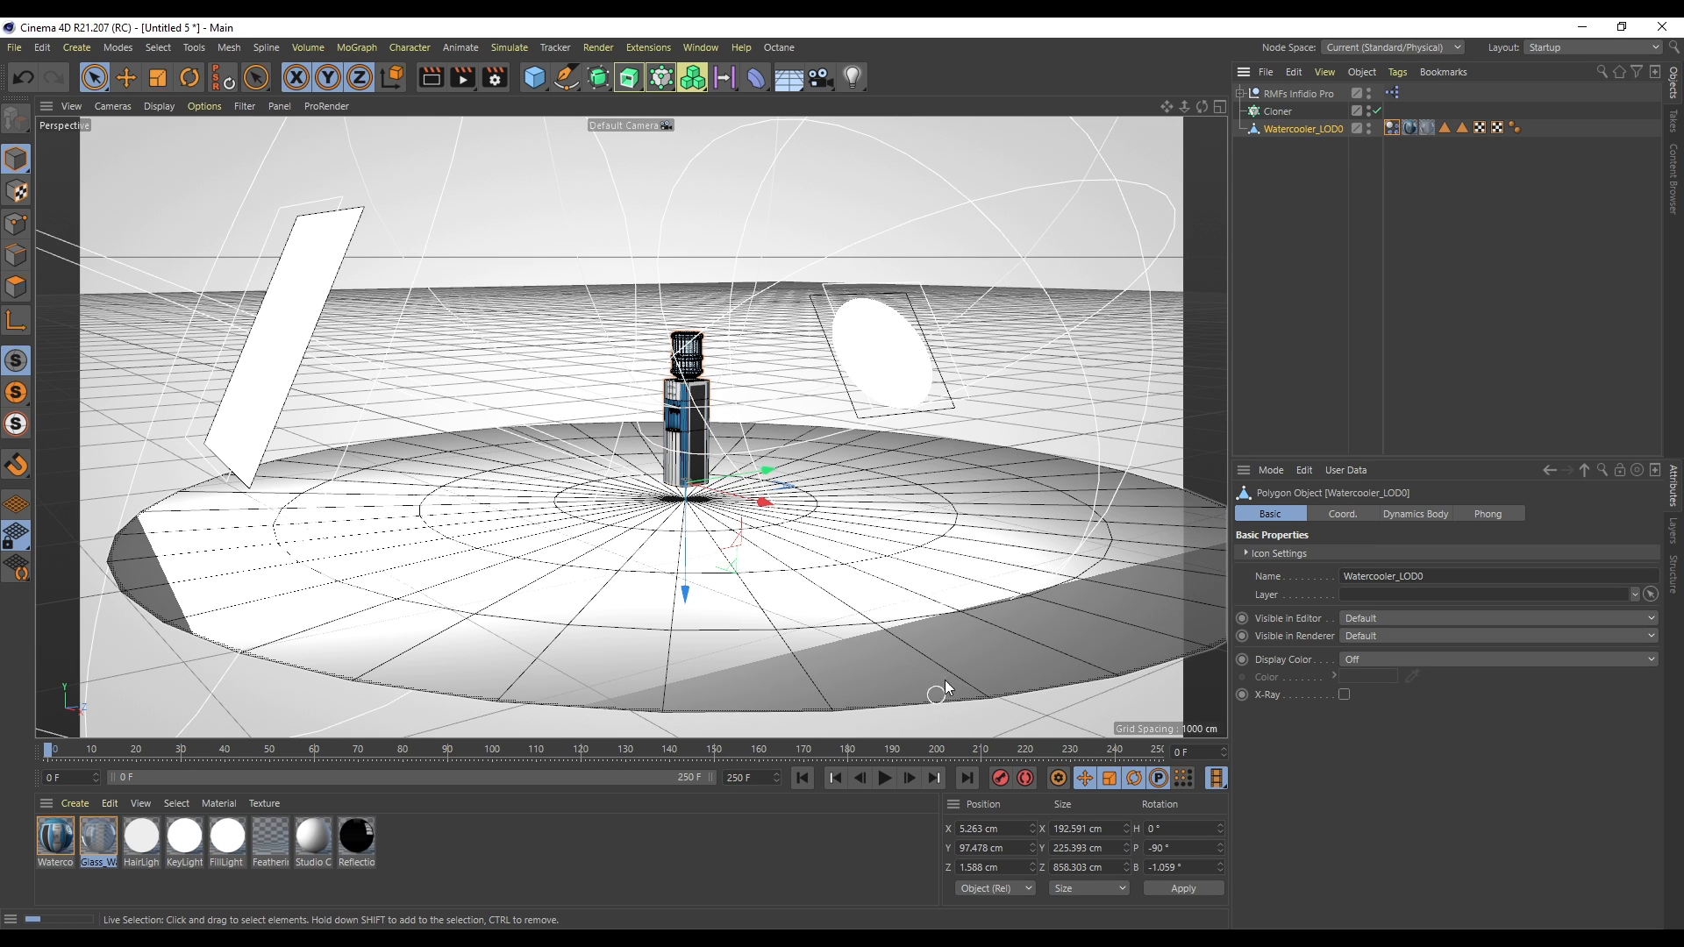
scroll(691, 437, "up", 6)
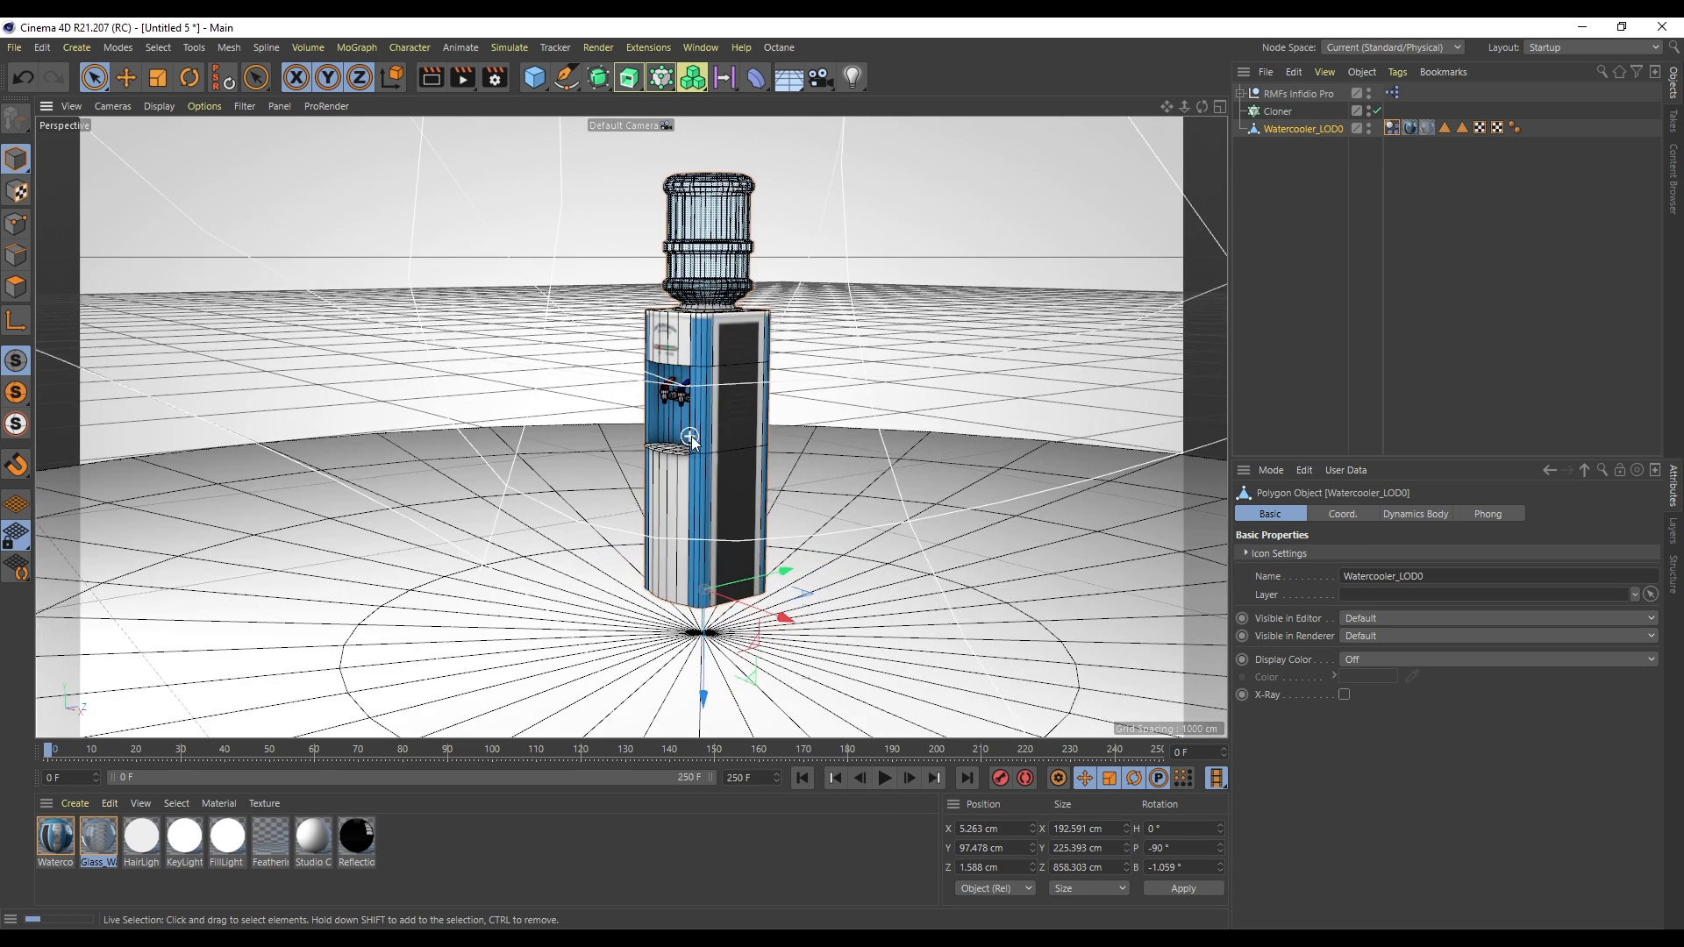
scroll(691, 437, "up", 2)
scroll(691, 437, "down", 3)
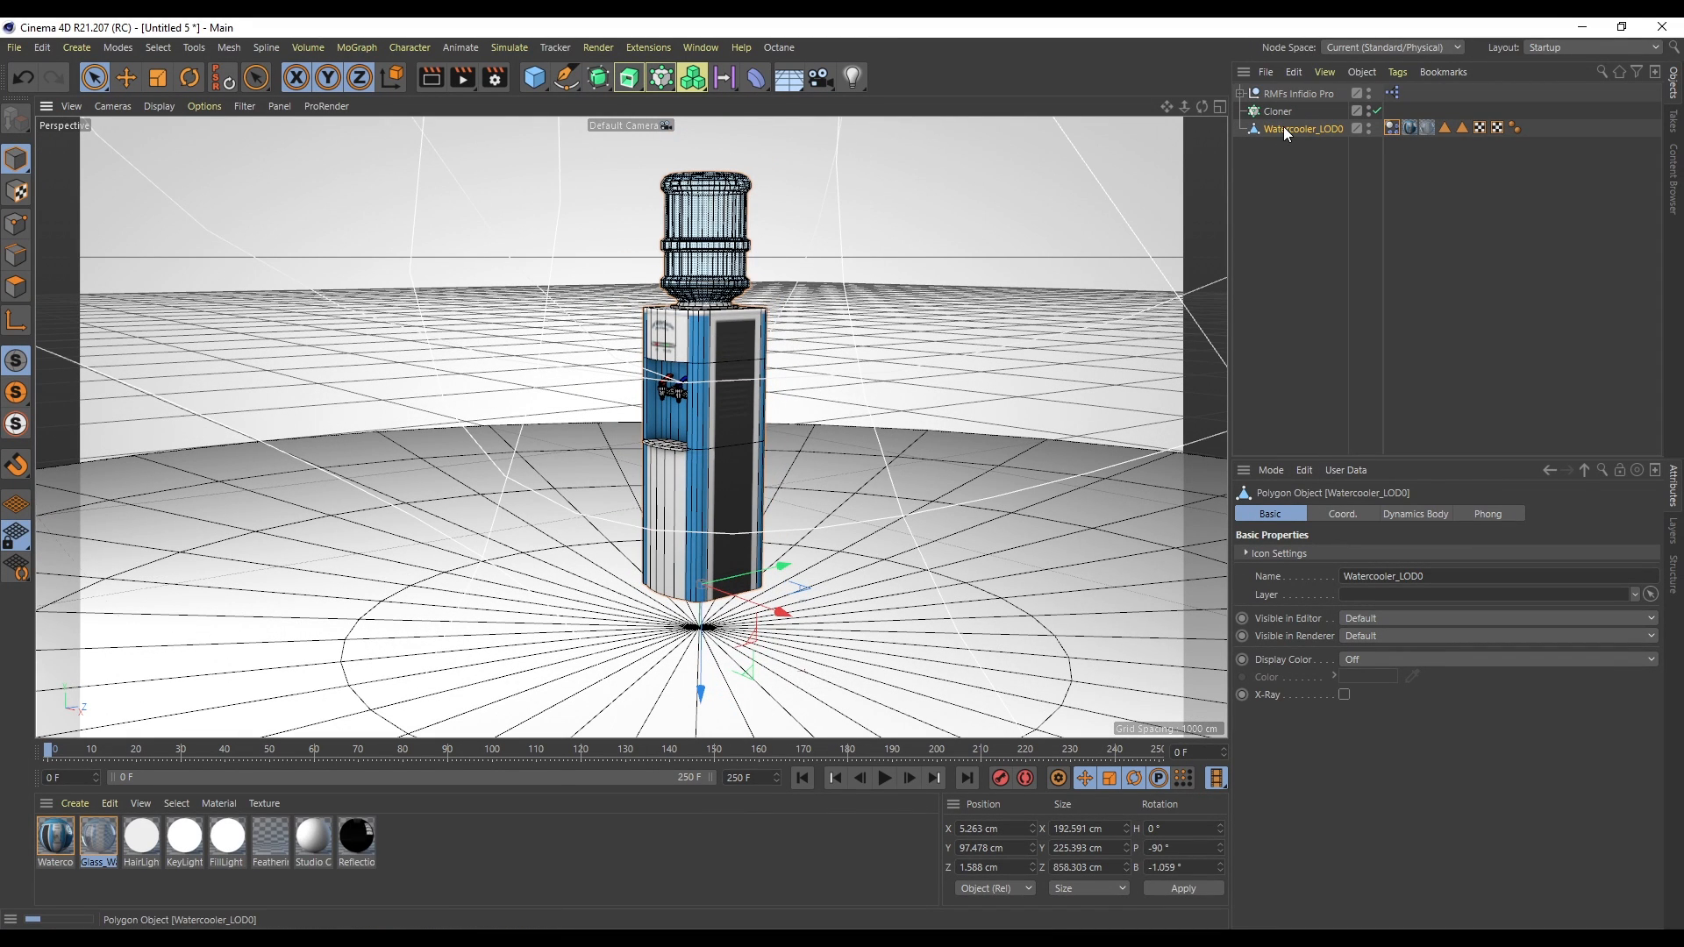
left_click(537, 79)
left_click_drag(699, 582, 700, 203)
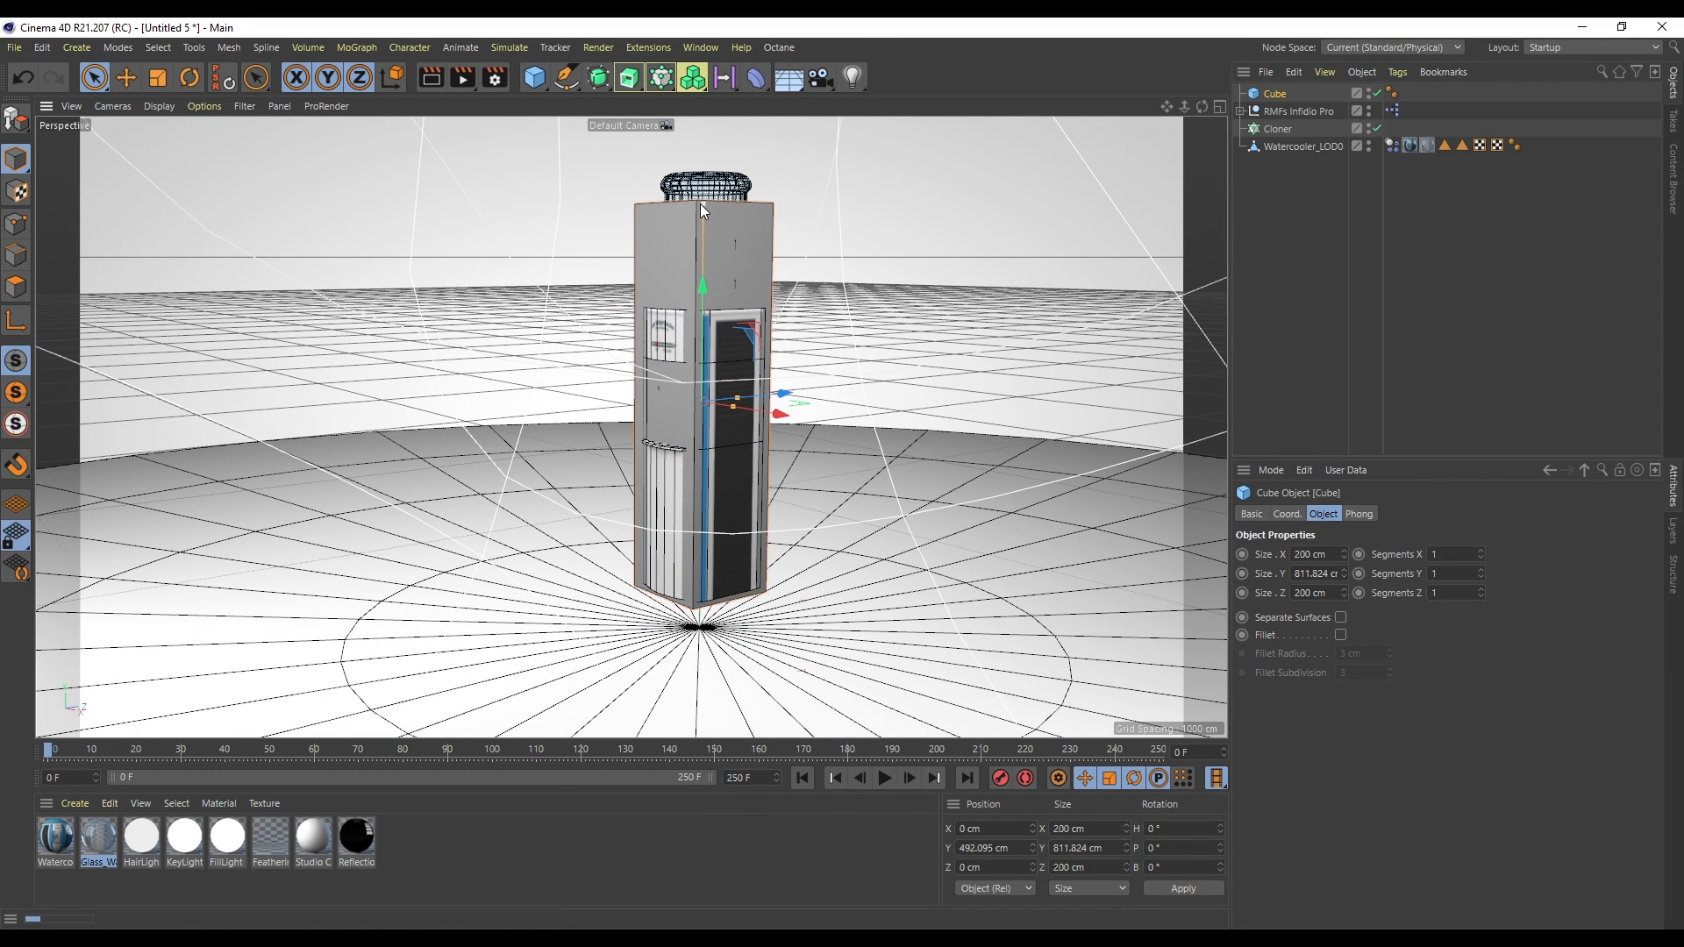
left_click_drag(705, 296, 703, 281)
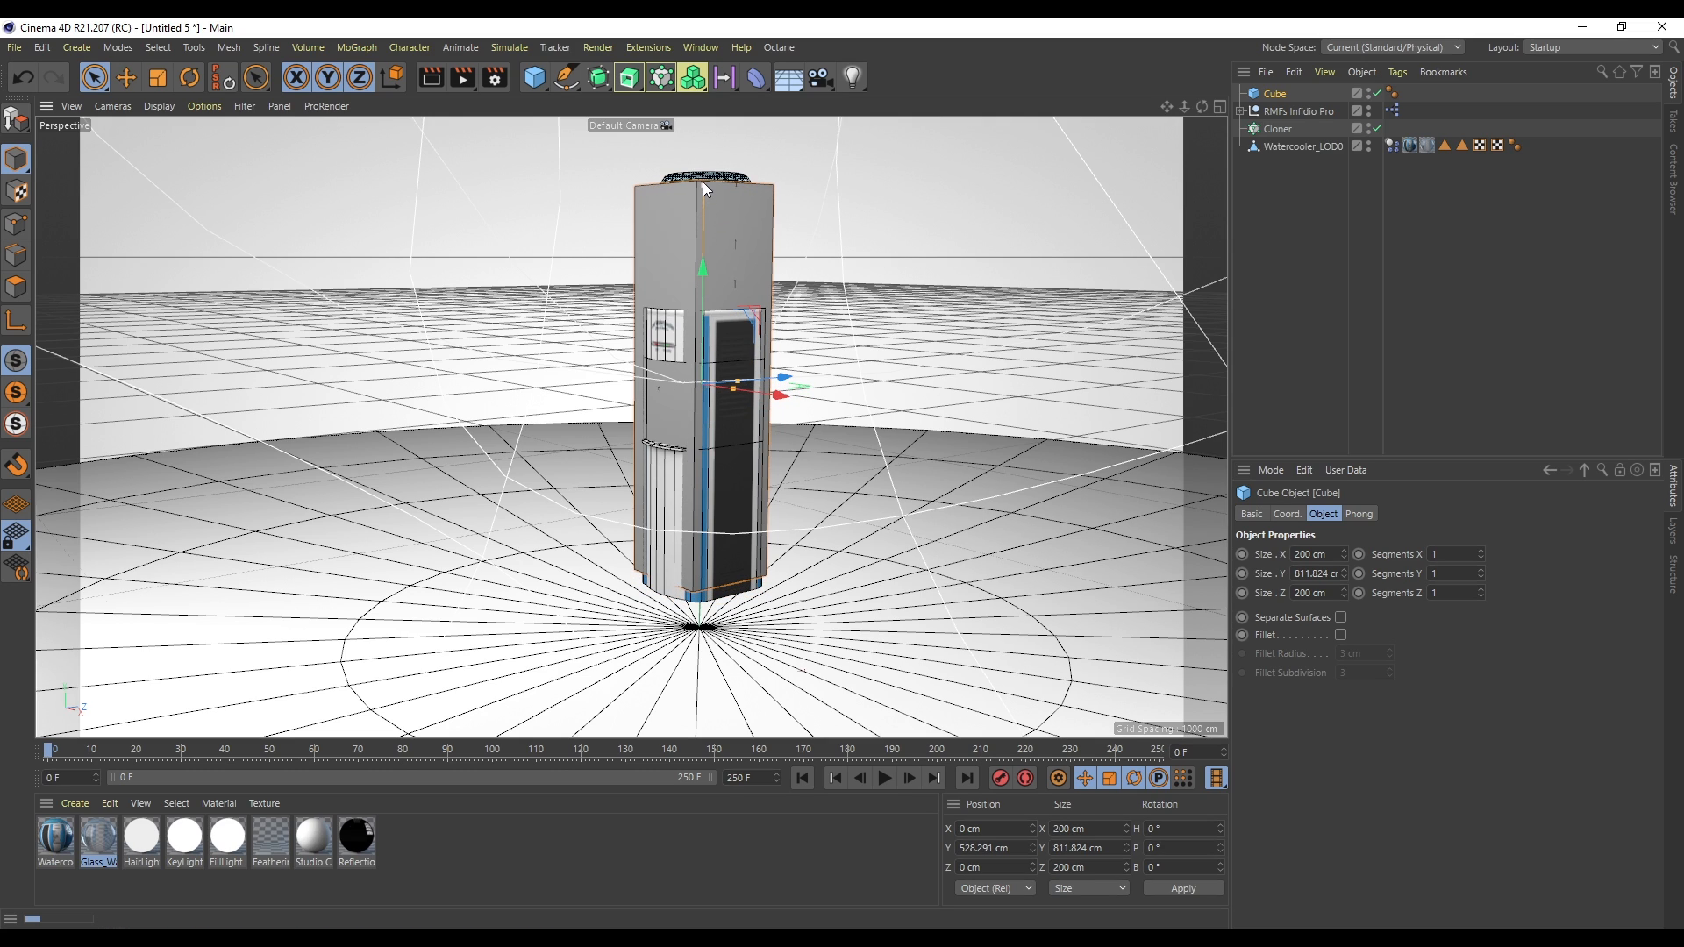
left_click_drag(702, 181, 703, 166)
left_click_drag(703, 273, 702, 268)
left_click_drag(739, 379, 736, 387)
left_click(1326, 186)
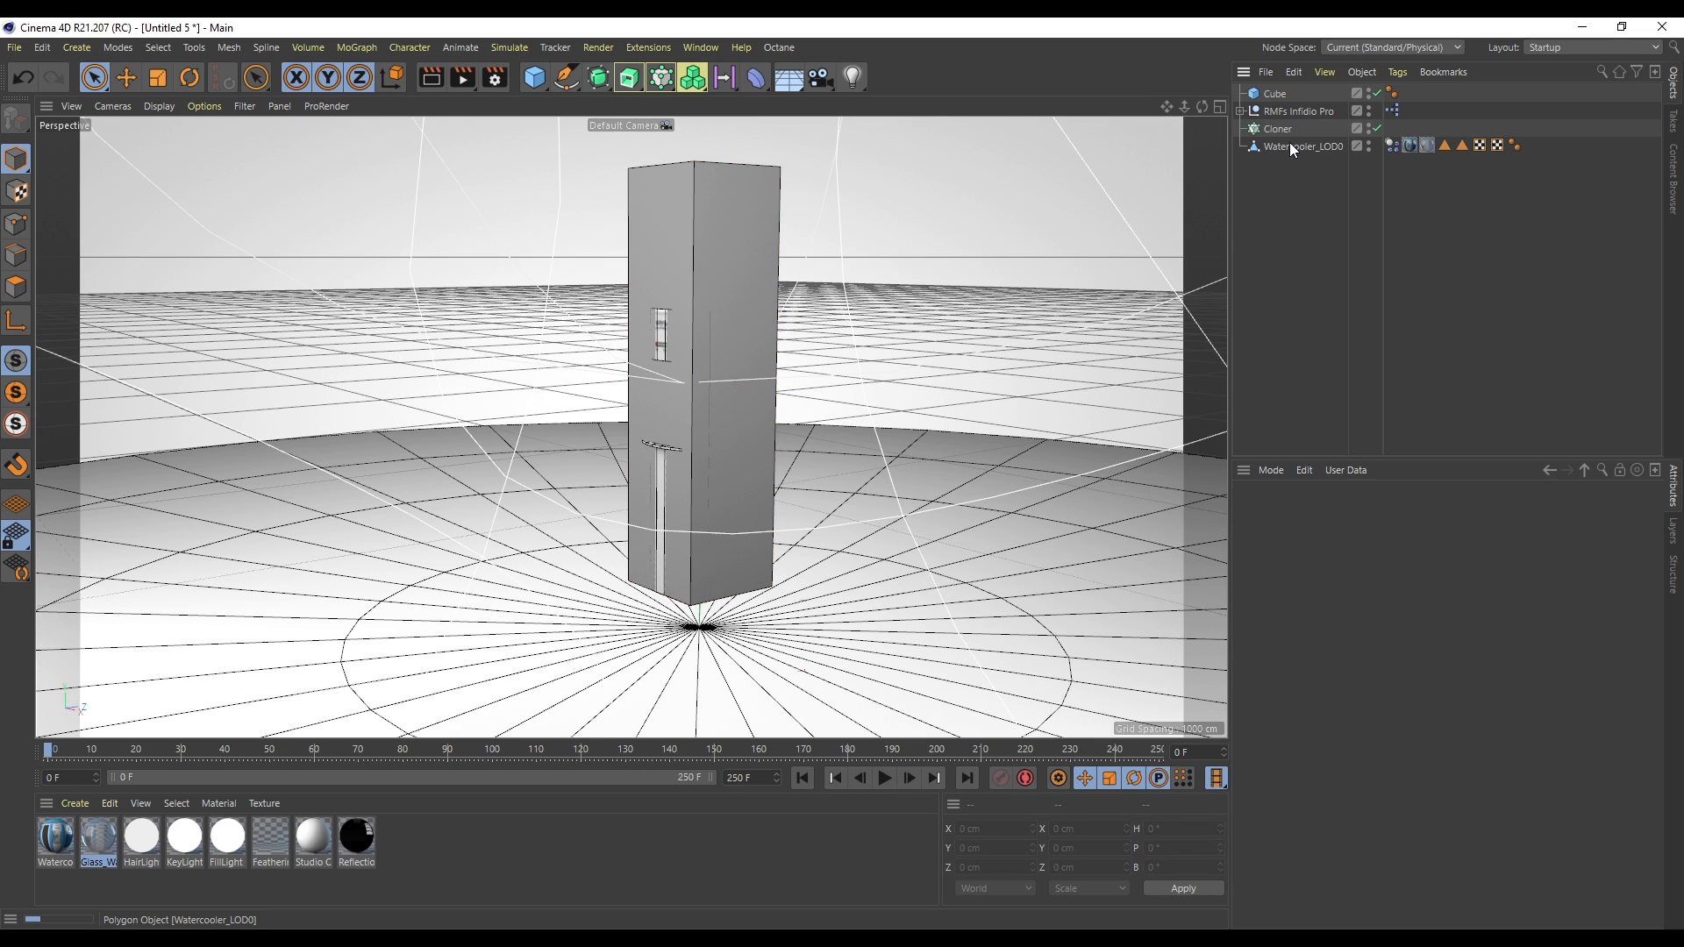
- Parent the watercooler under the cube and delete the watercooler's Dynamics Body tag
left_click_drag(1289, 93, 1272, 91)
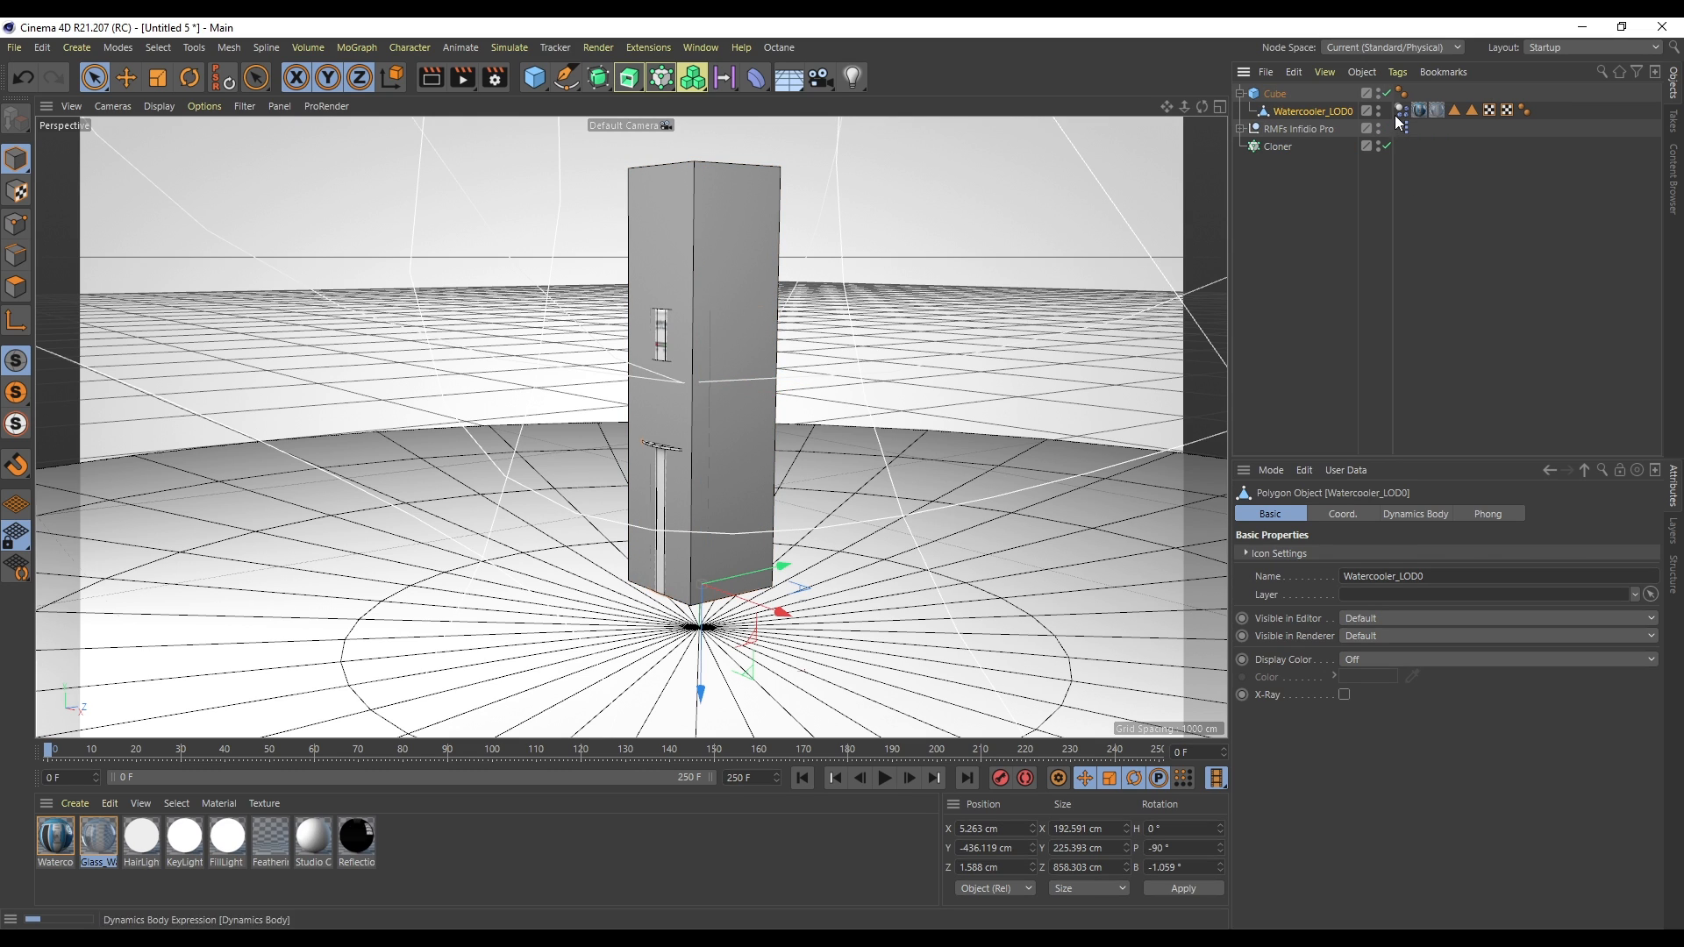
left_click(1401, 110)
key("Delete")
- Add a Rigid Body tag to the Cube
left_click(1287, 93)
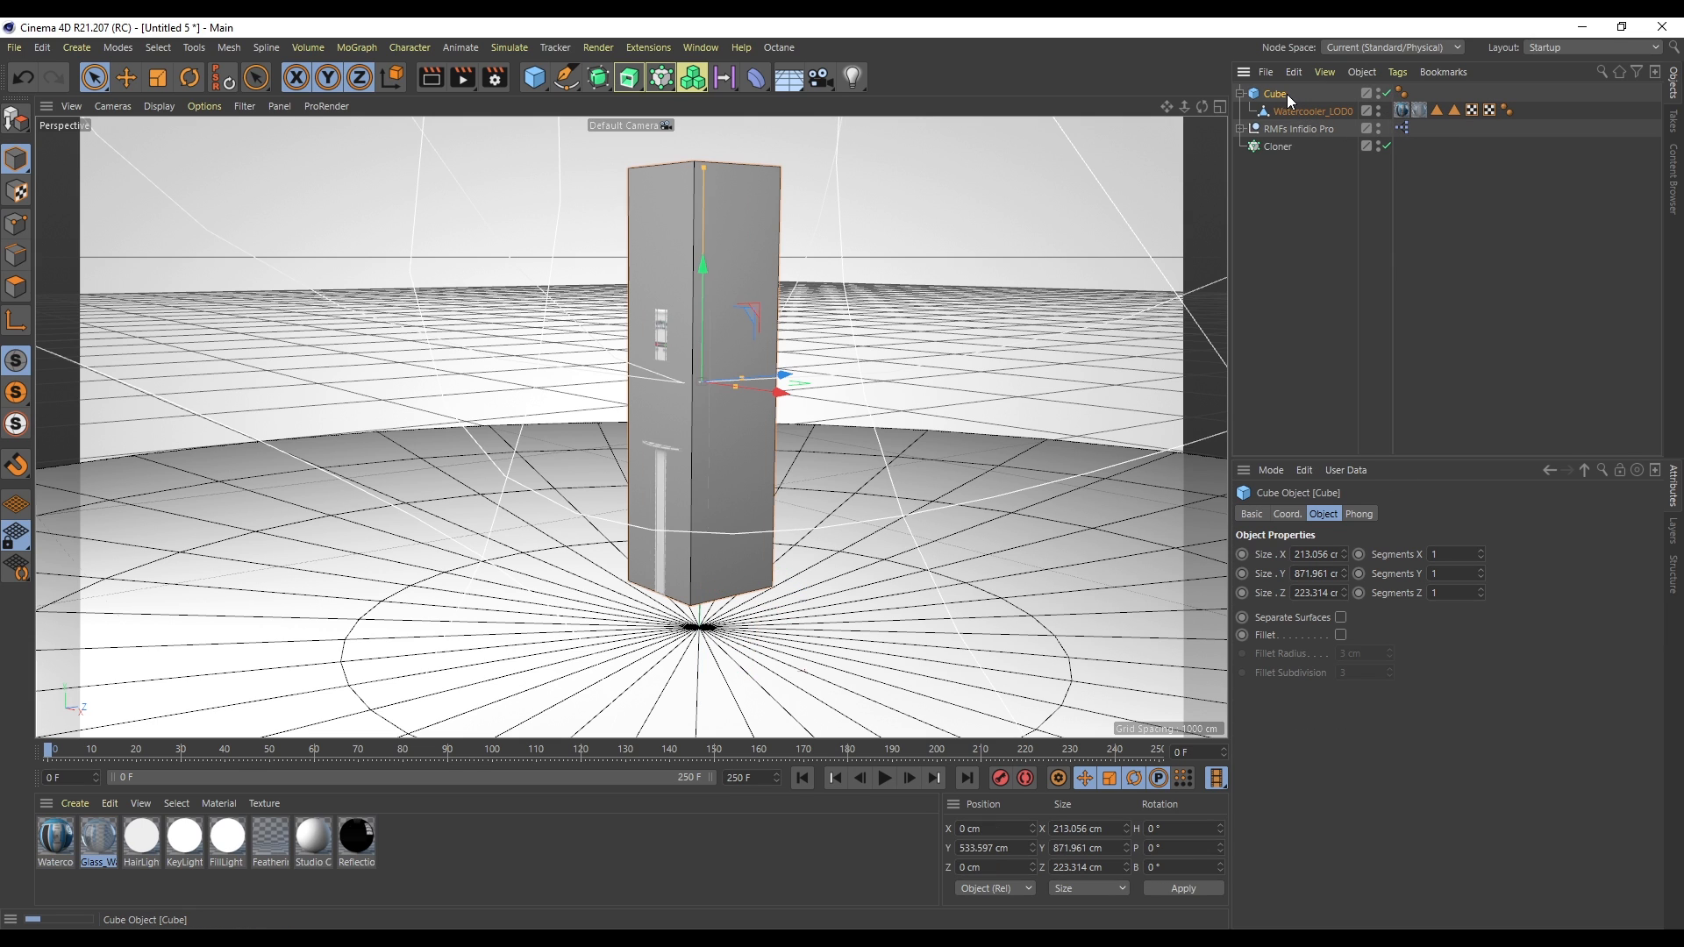
right_click(1269, 99)
mouse_move(1363, 314)
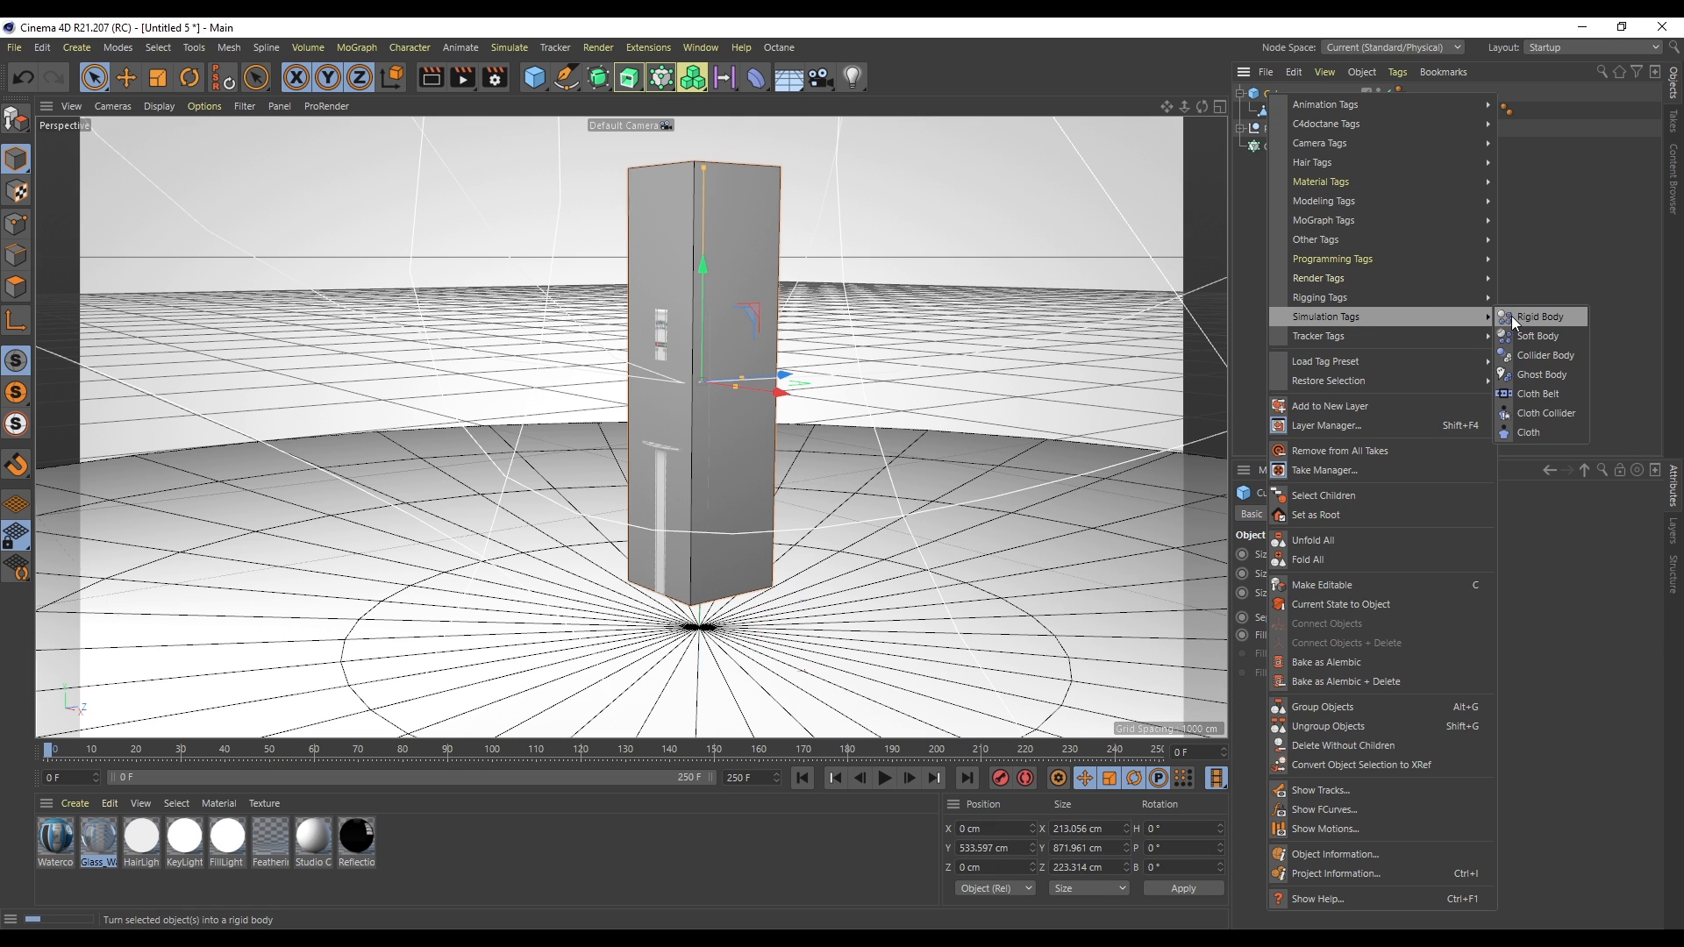
left_click(1538, 317)
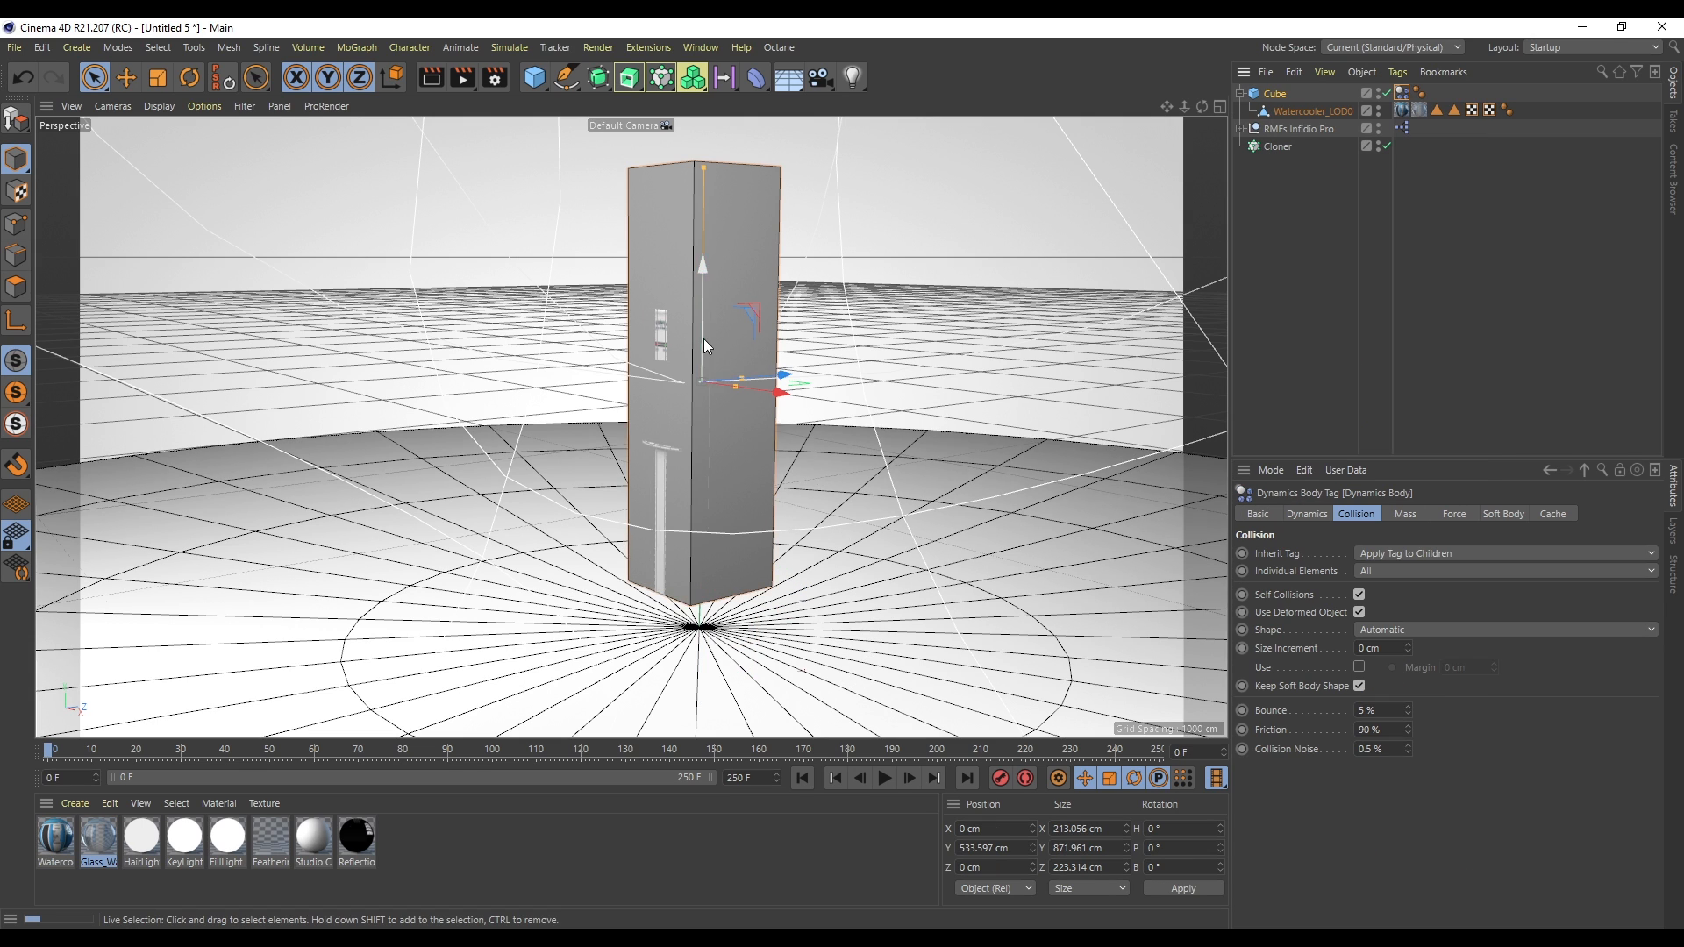
- Hide the cube in the viewport while keeping the watercooler visible
left_click(1379, 91)
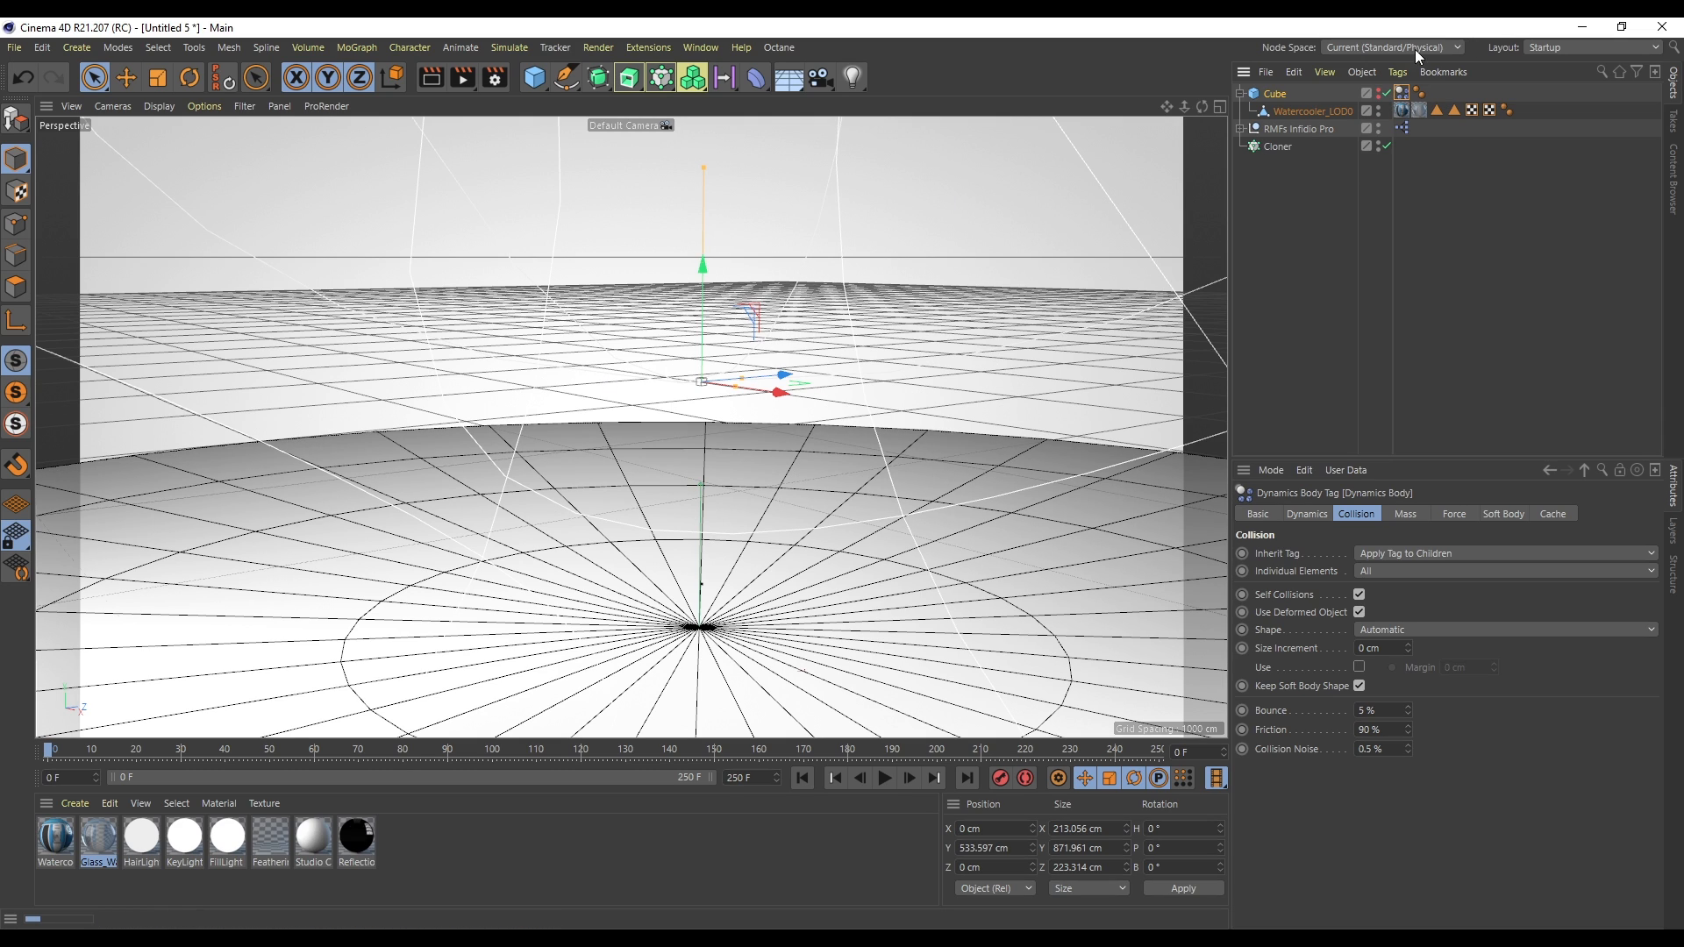
left_click(1379, 112)
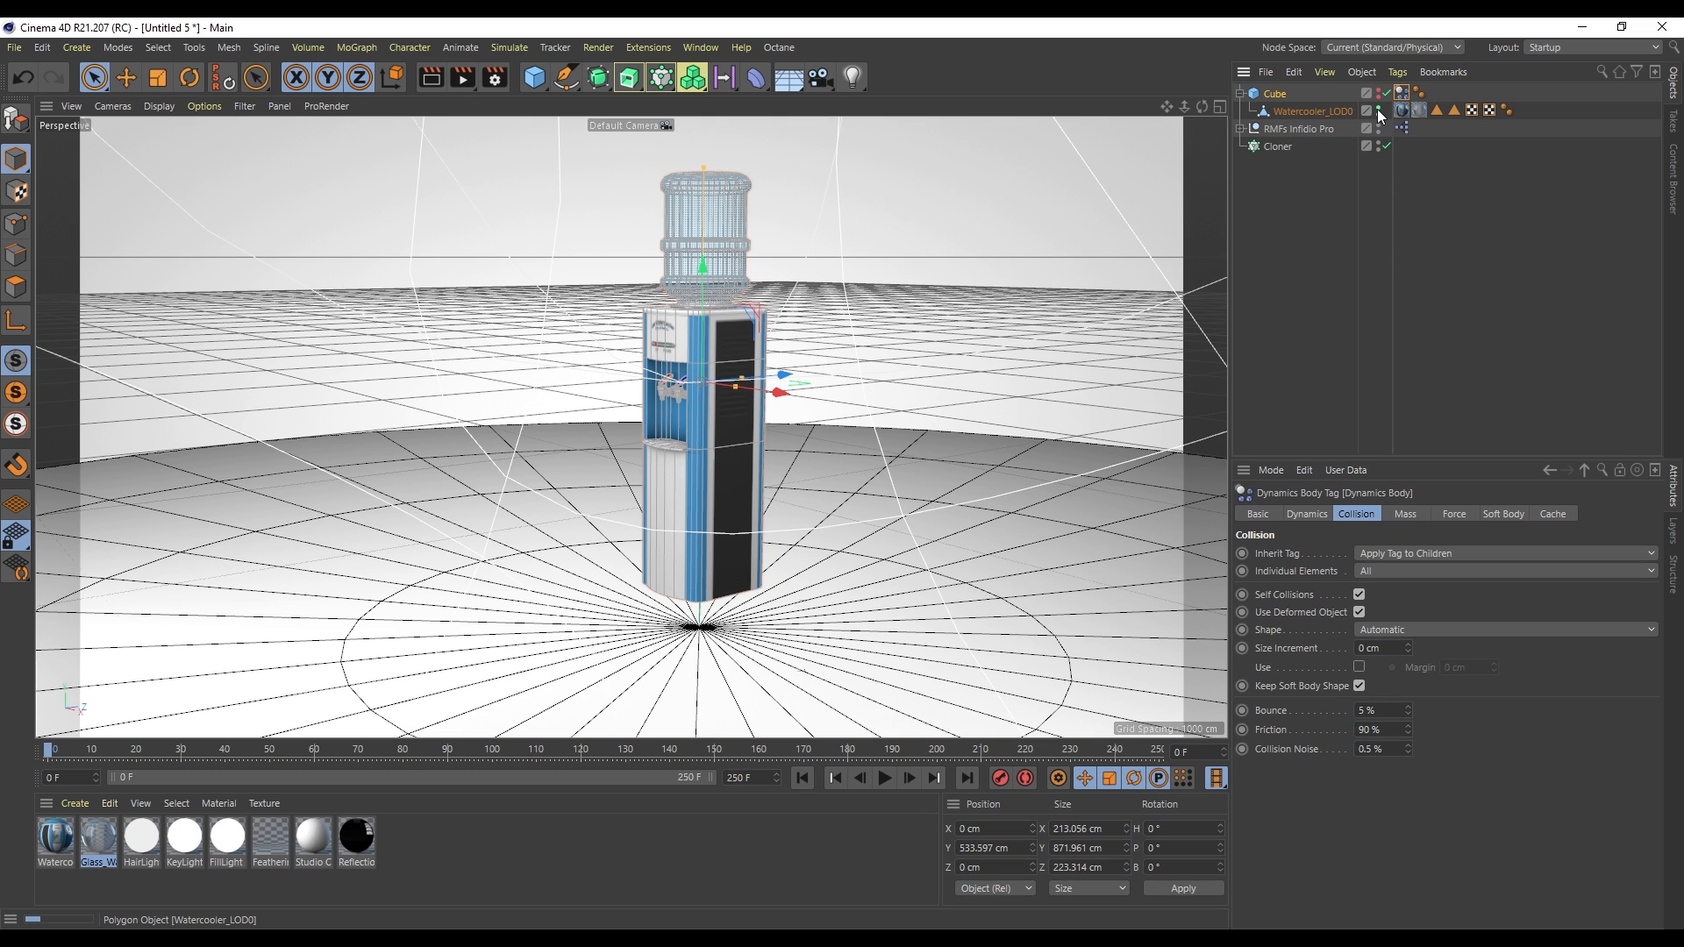
left_click(1276, 93)
left_click(1292, 111)
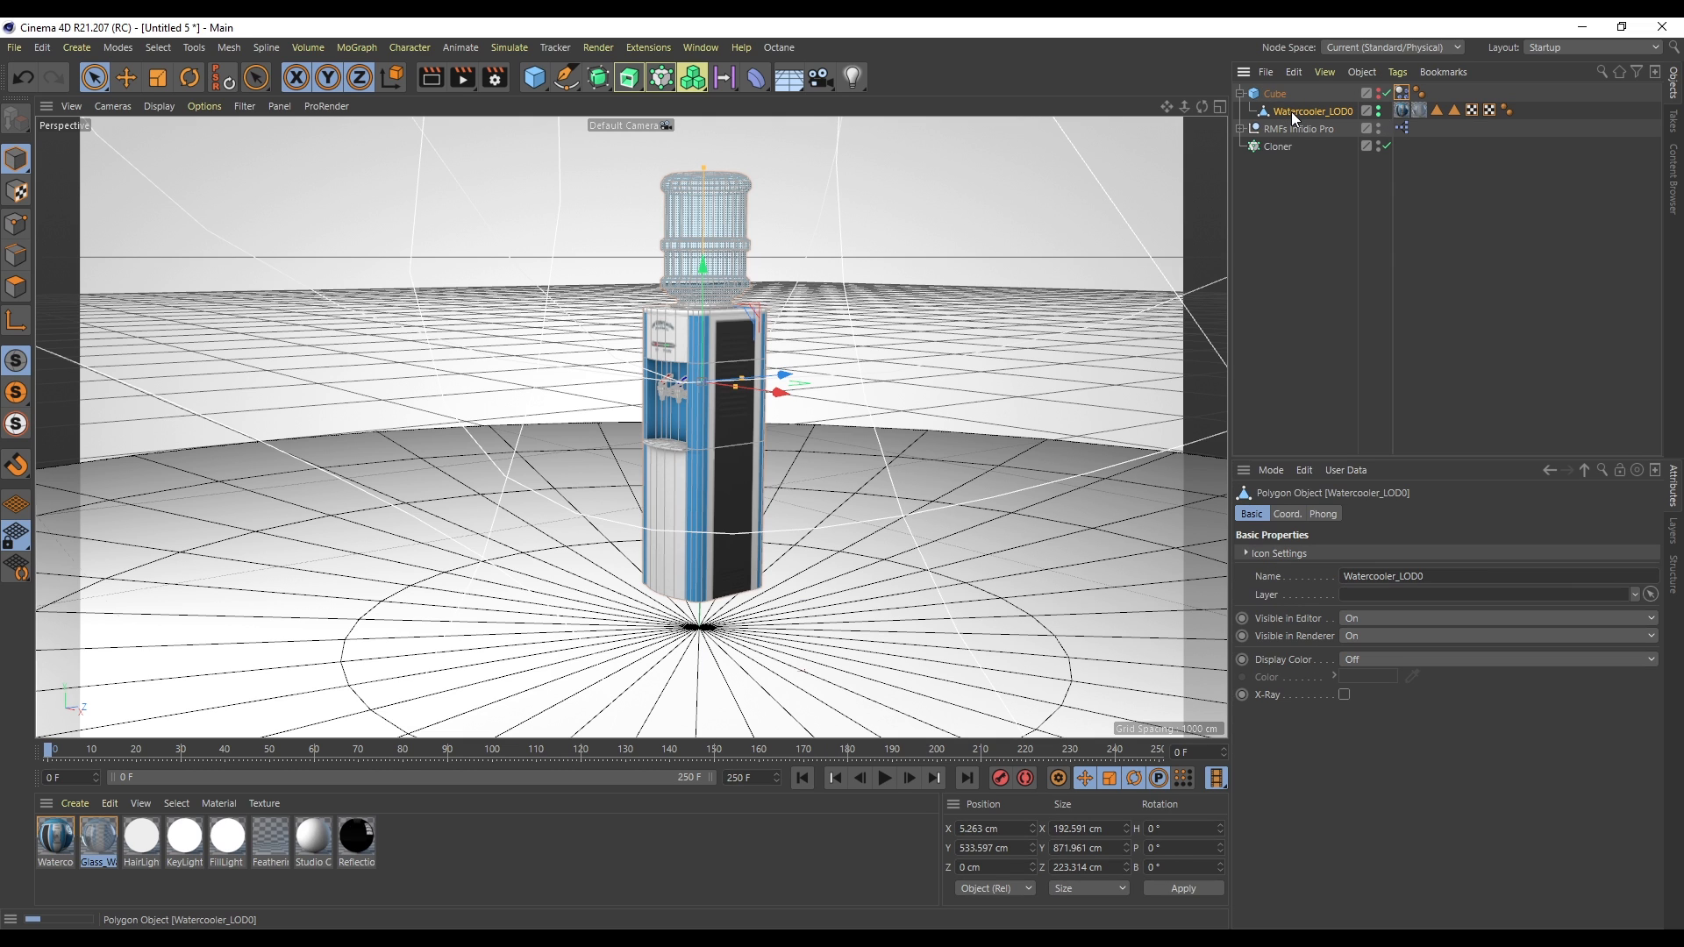
left_click(1274, 97)
- Raise the cube with its watercooler to a height of about 864 cm
scroll(705, 333, "up", 1)
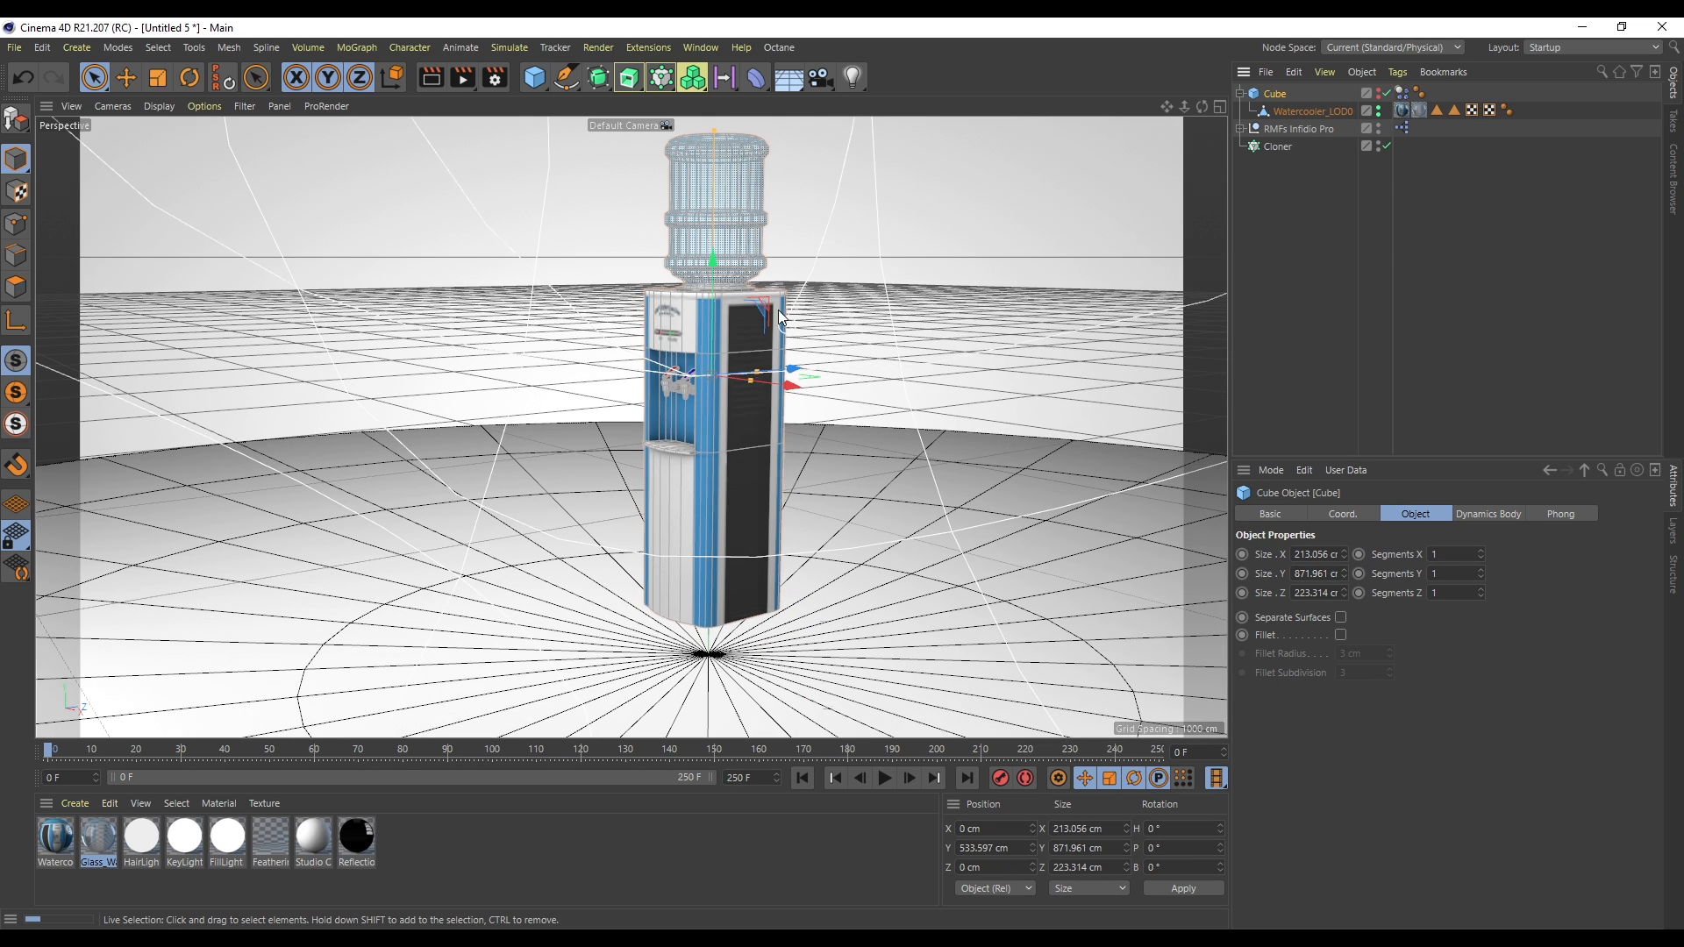
left_click_drag(717, 338, 714, 144)
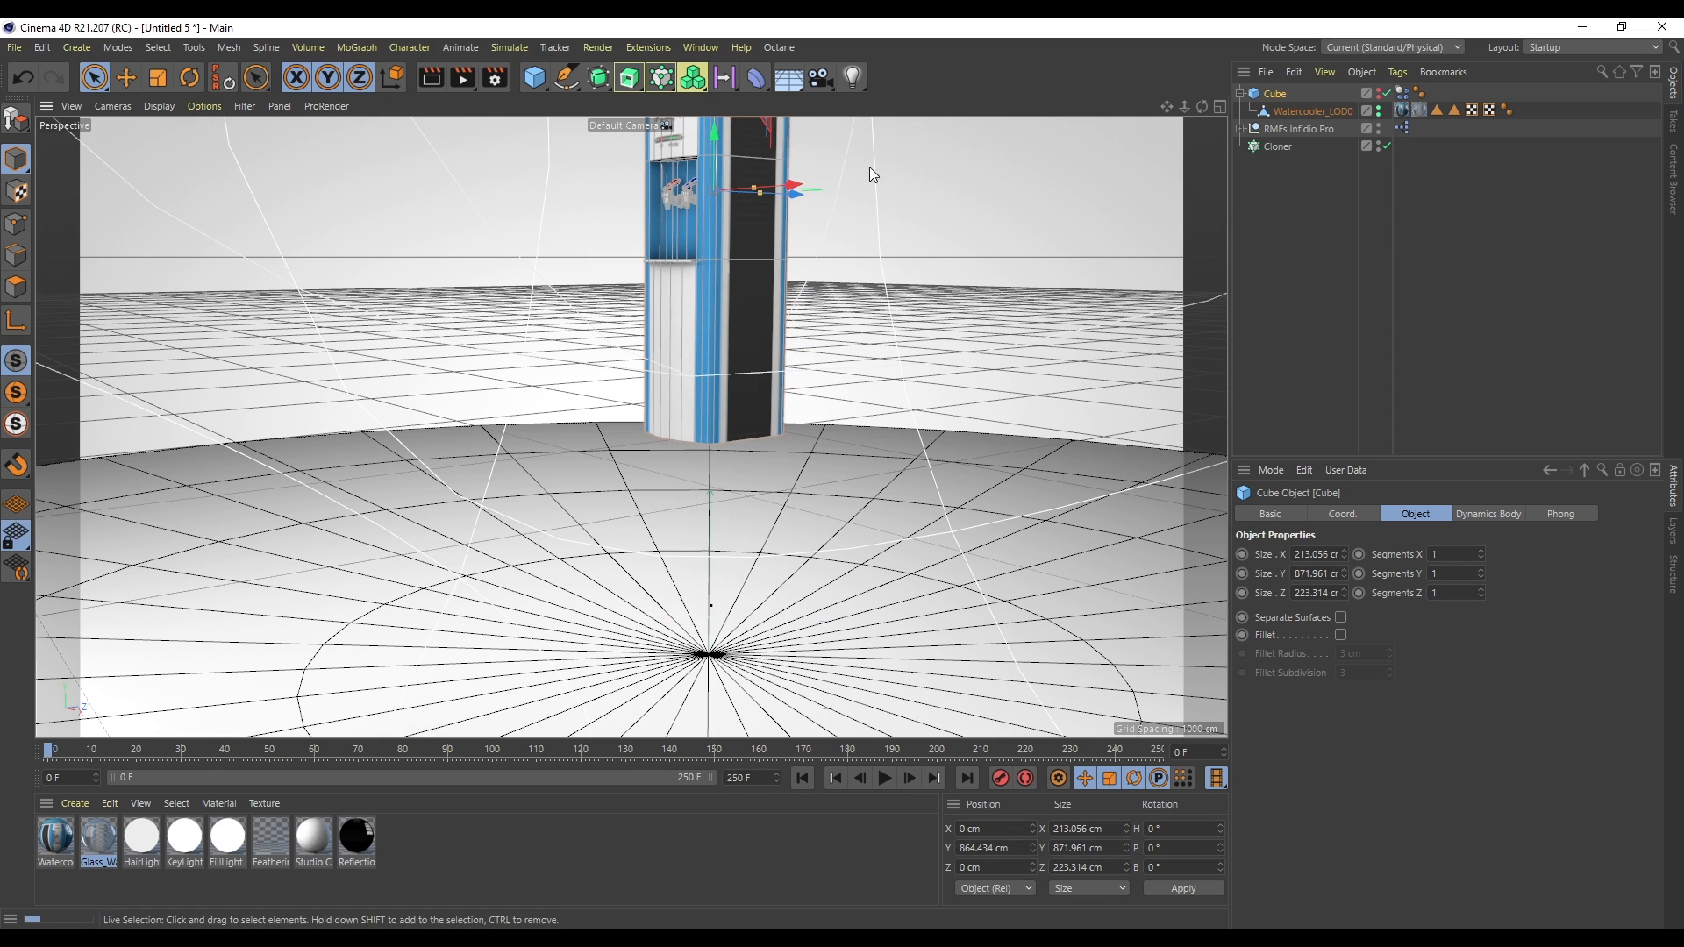
left_click_drag(1185, 106, 1179, 110)
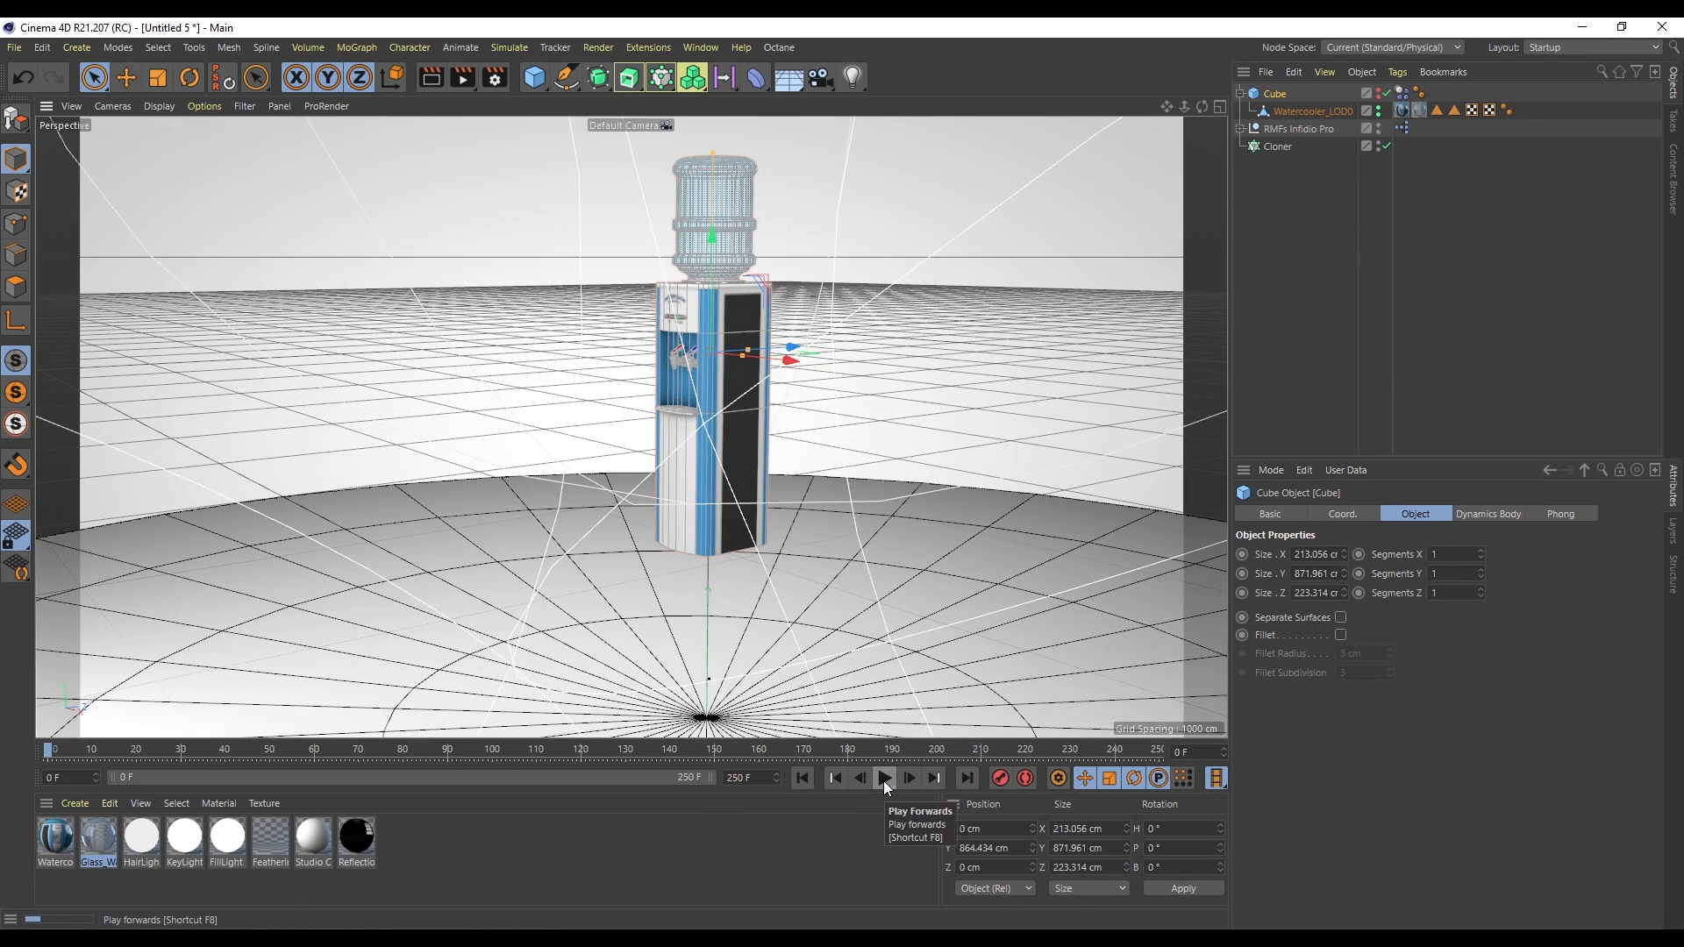
- Play the simulation and rewind it to the start
left_click(884, 779)
left_click(884, 780)
left_click(802, 778)
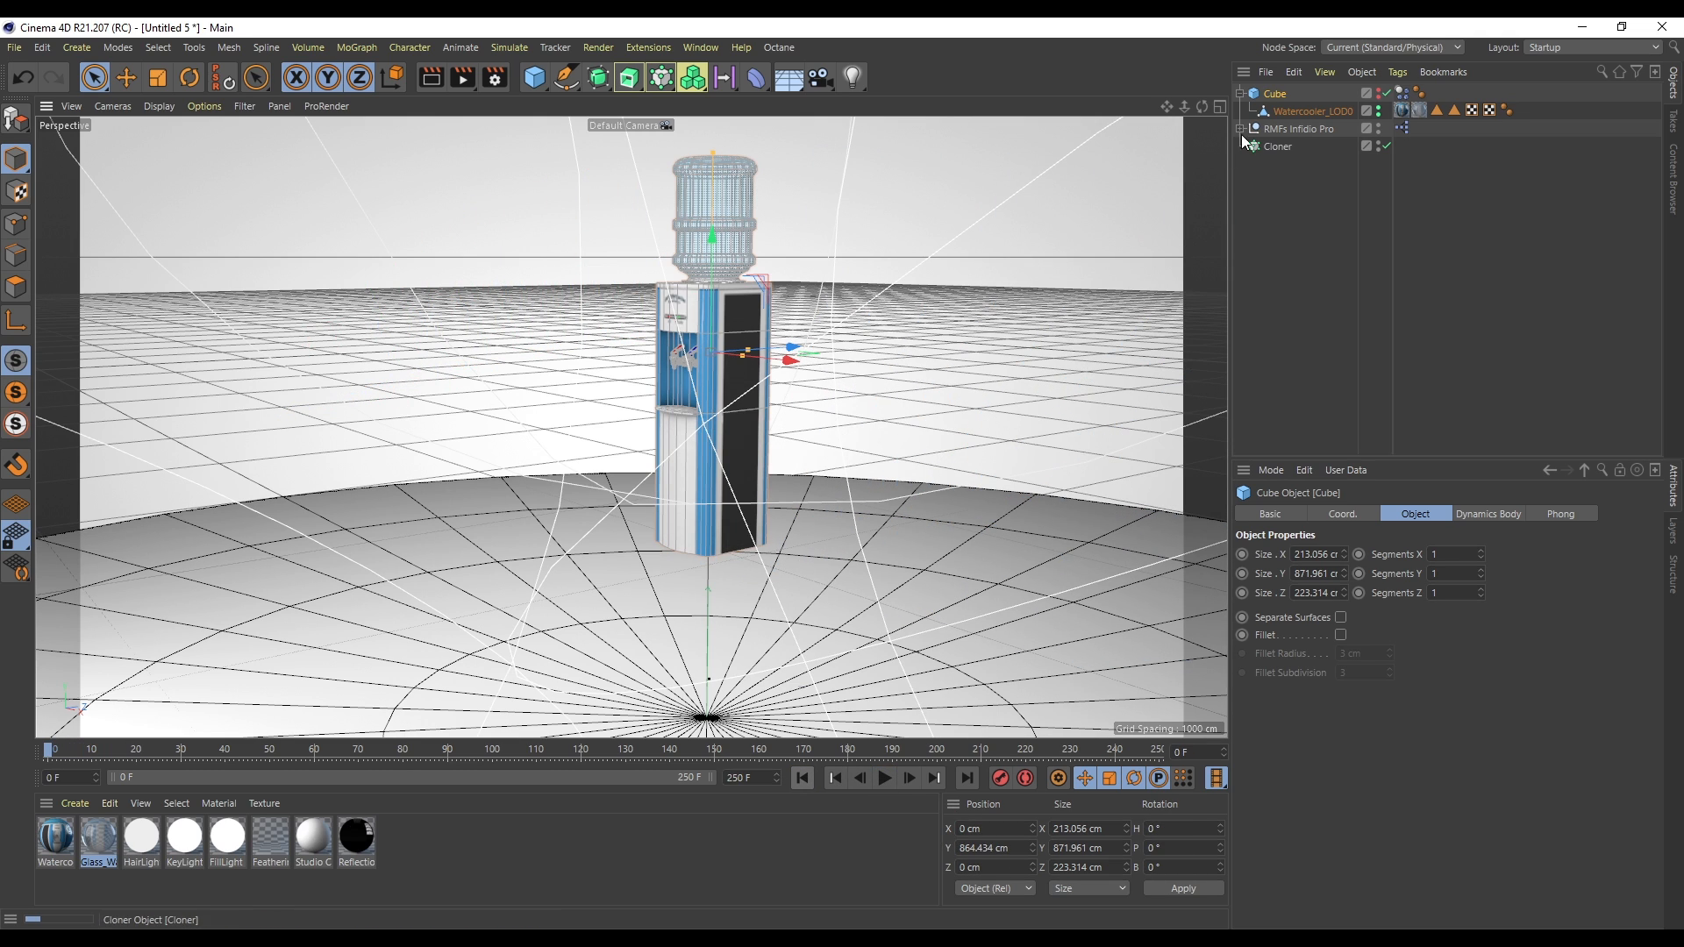
- Set the cube's rigid body Inherit Tag to None and play the simulation
left_click(1402, 93)
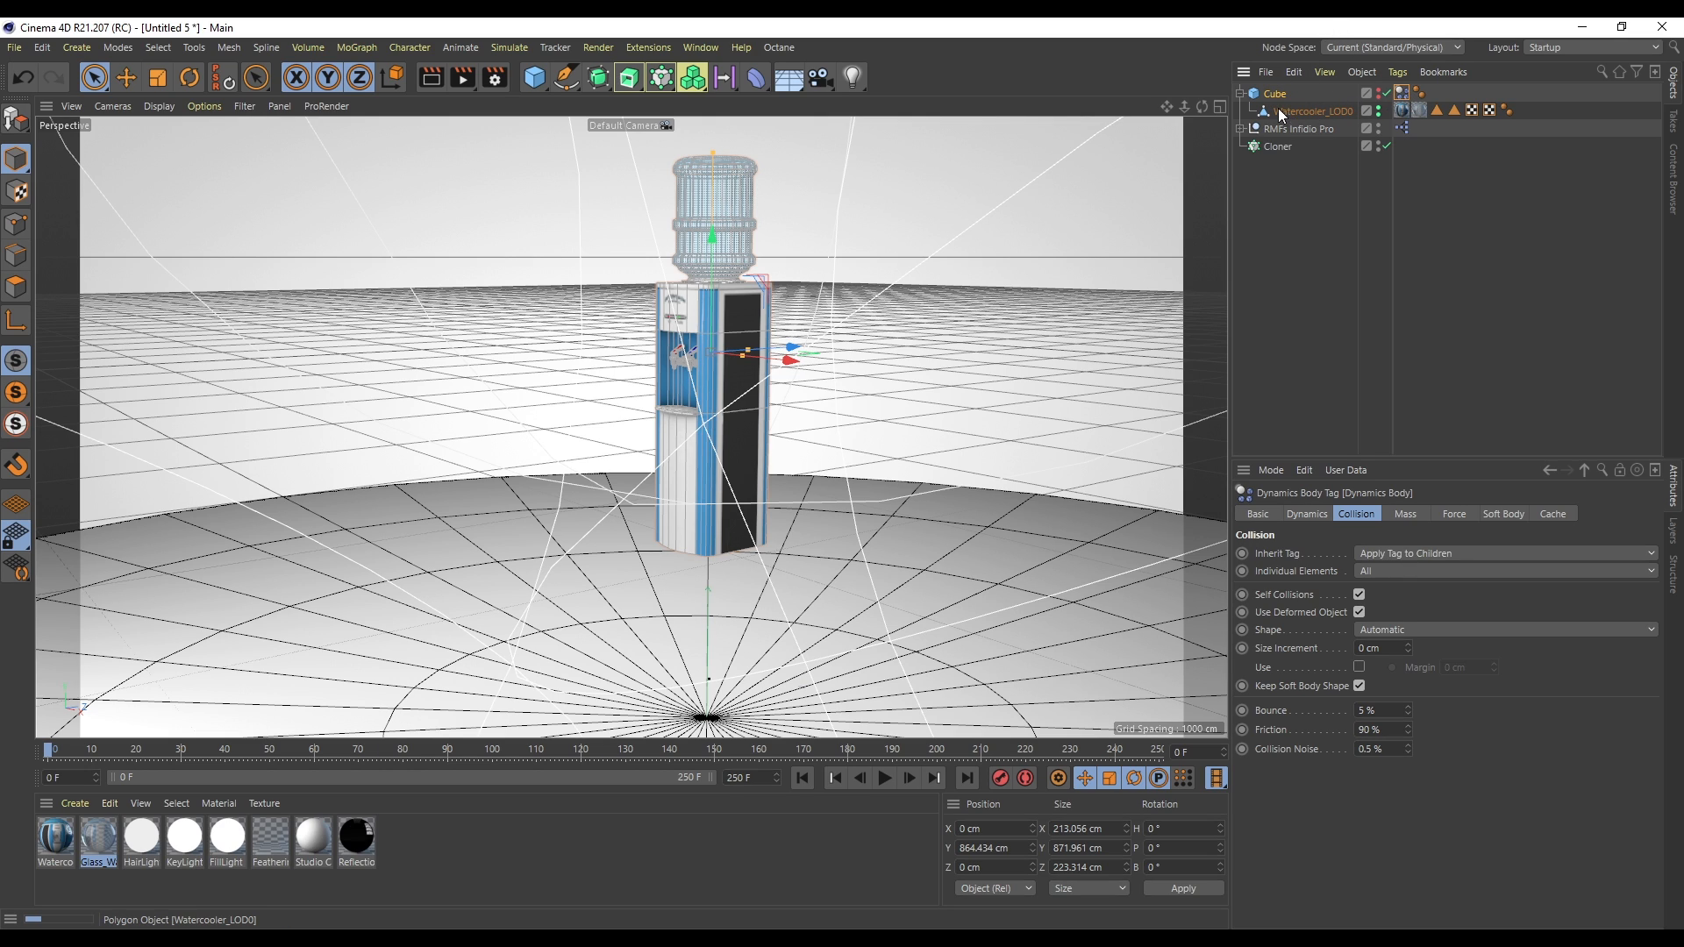
left_click(1366, 554)
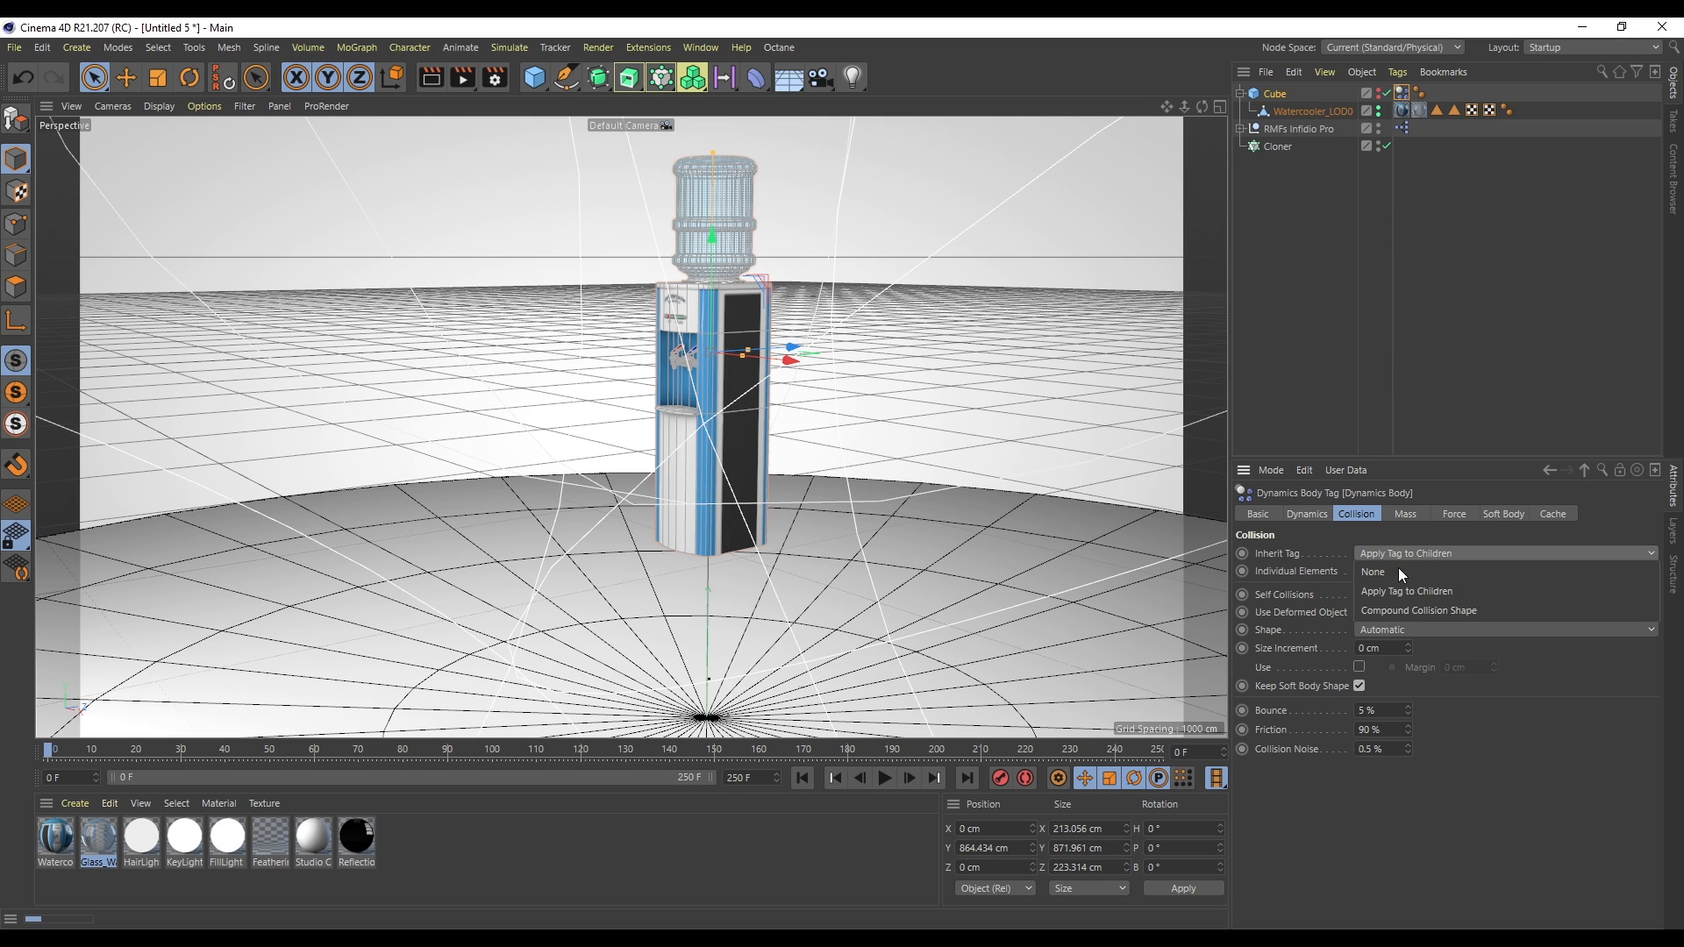
left_click(1397, 574)
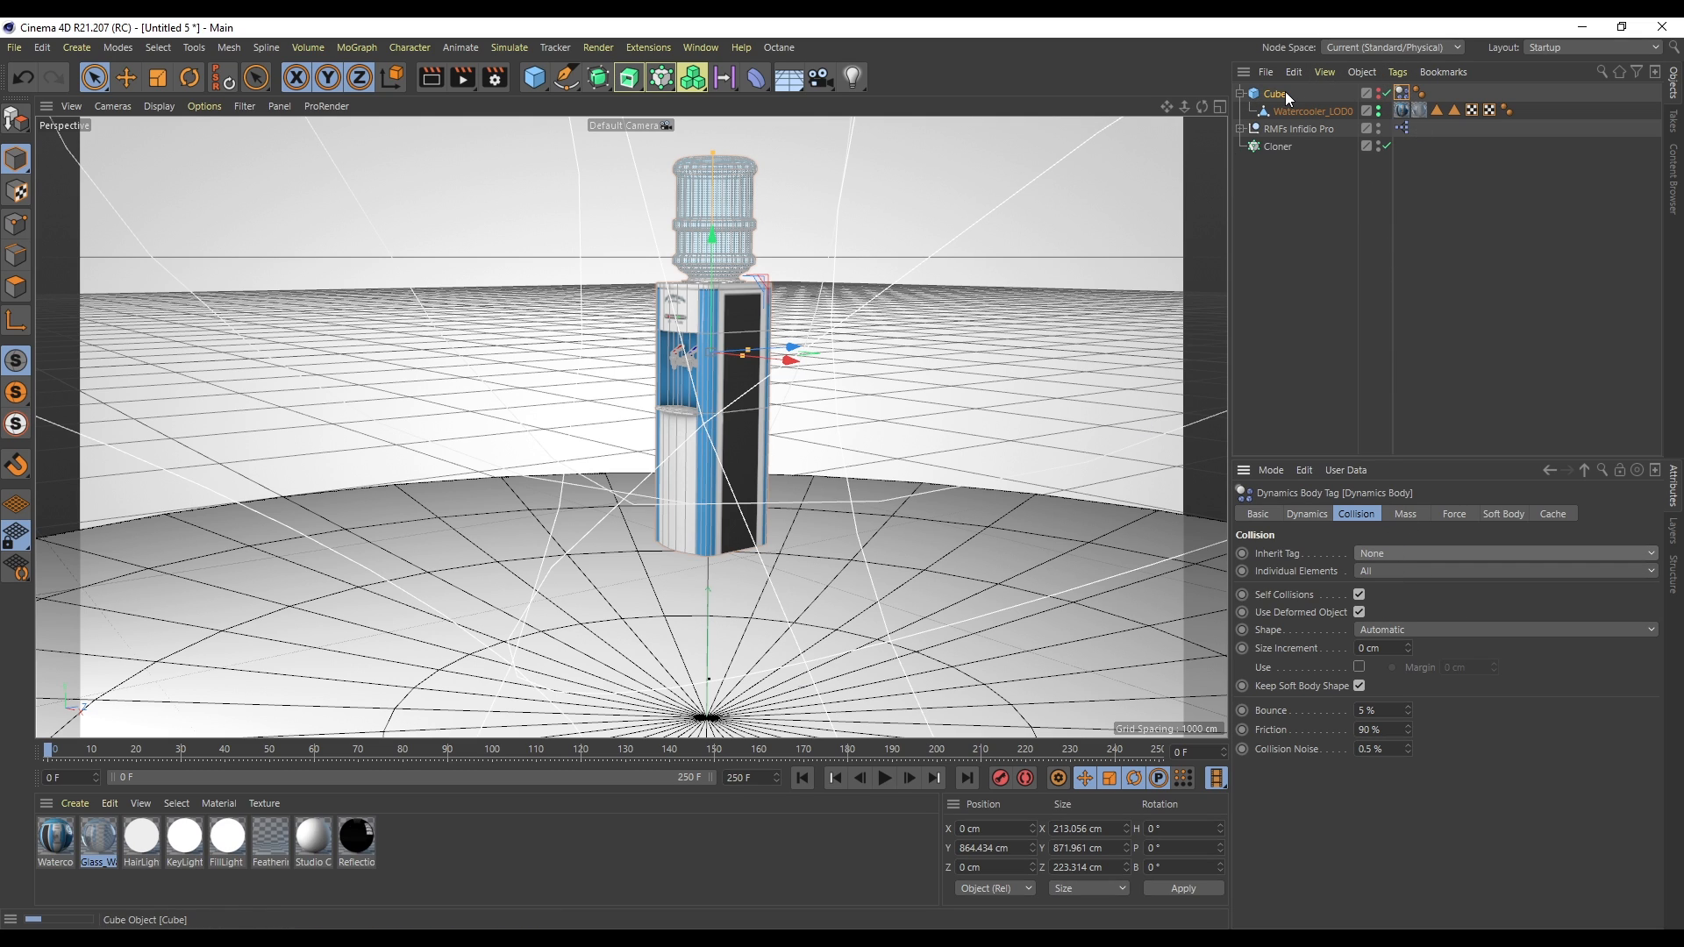
left_click(886, 779)
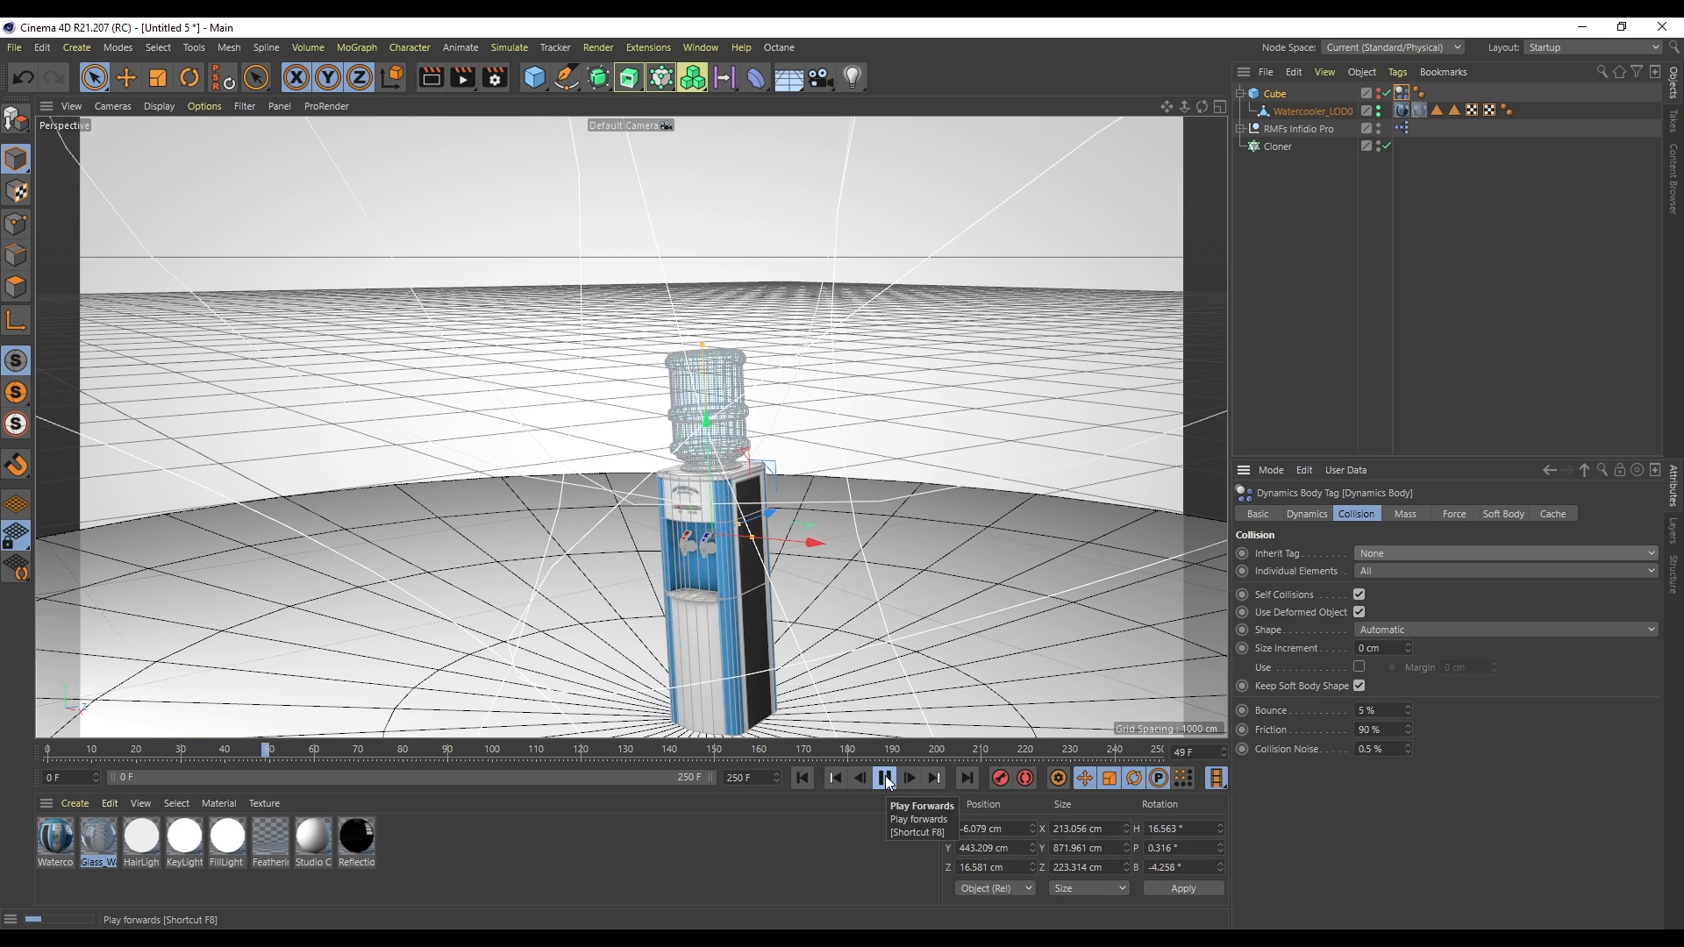
- Set the cube's collision shape to Box and replay the simulation
left_click_drag(1167, 106, 1175, 1)
left_click(884, 779)
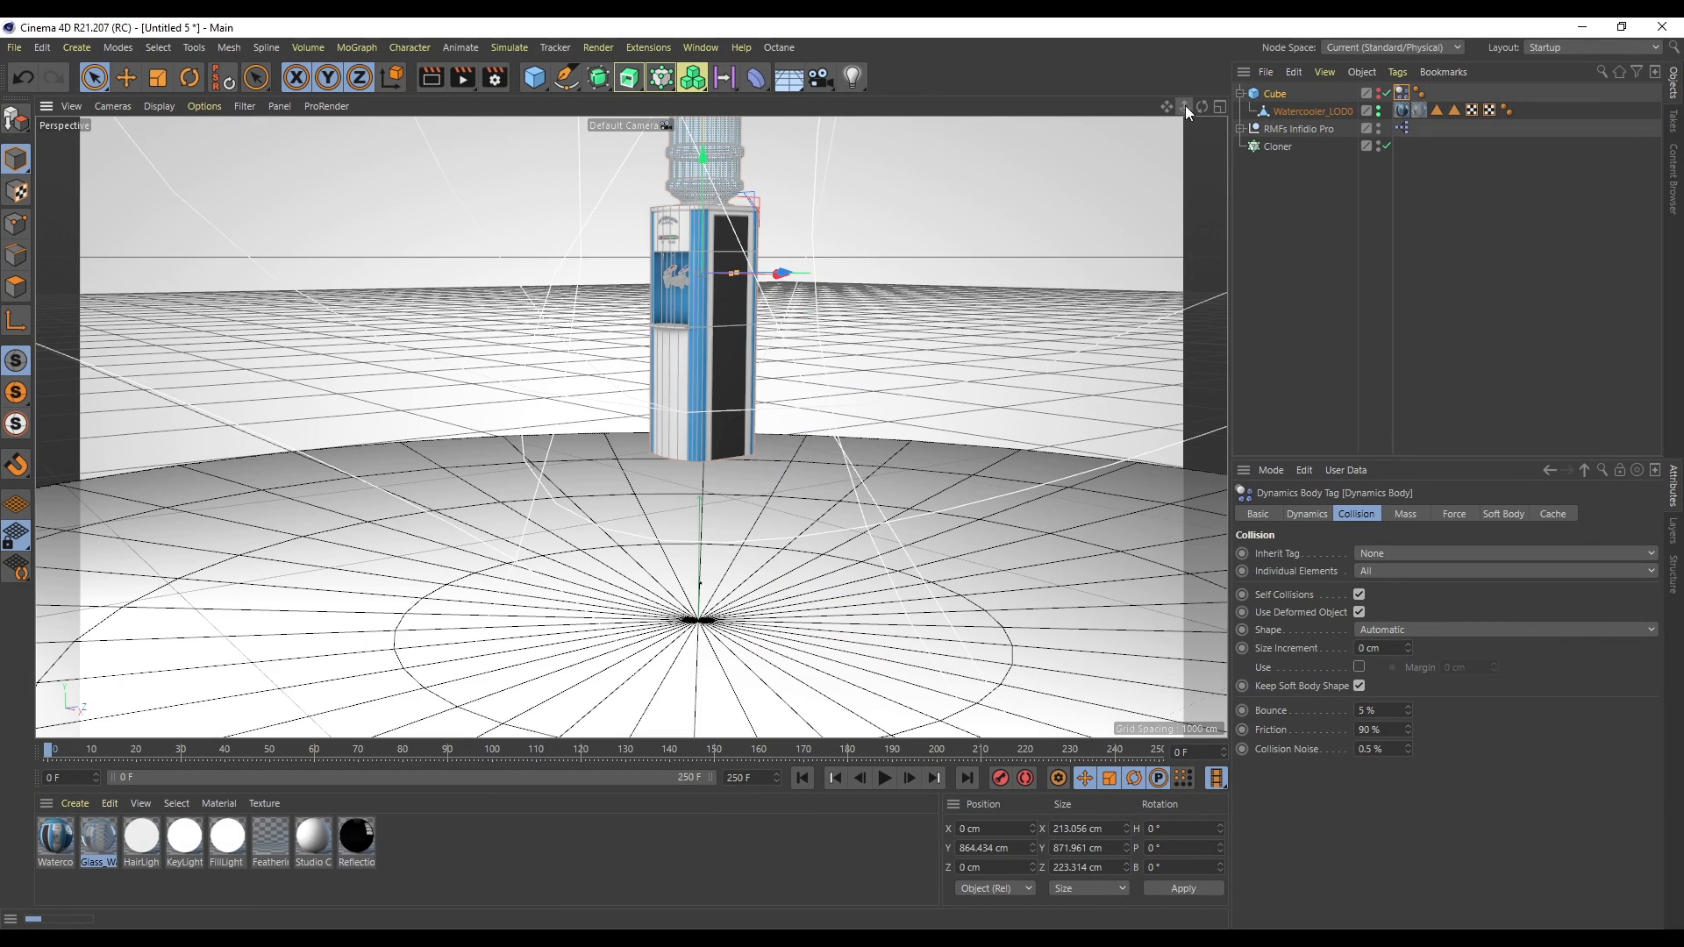
left_click_drag(1185, 105, 1132, 113)
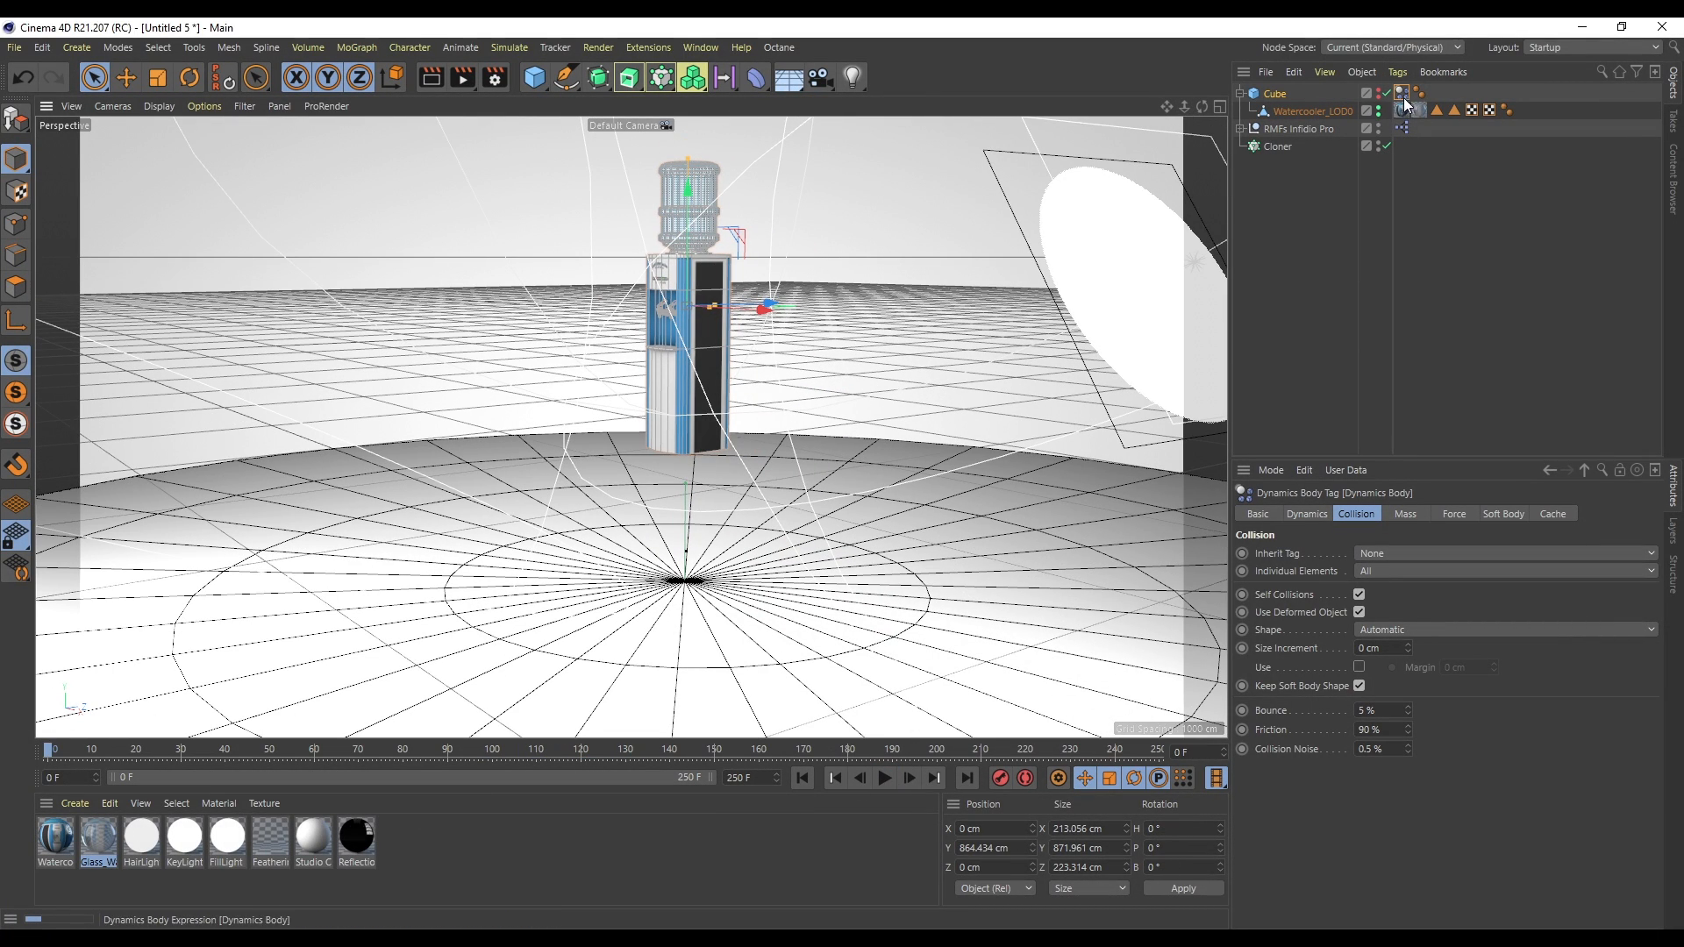
left_click(1374, 629)
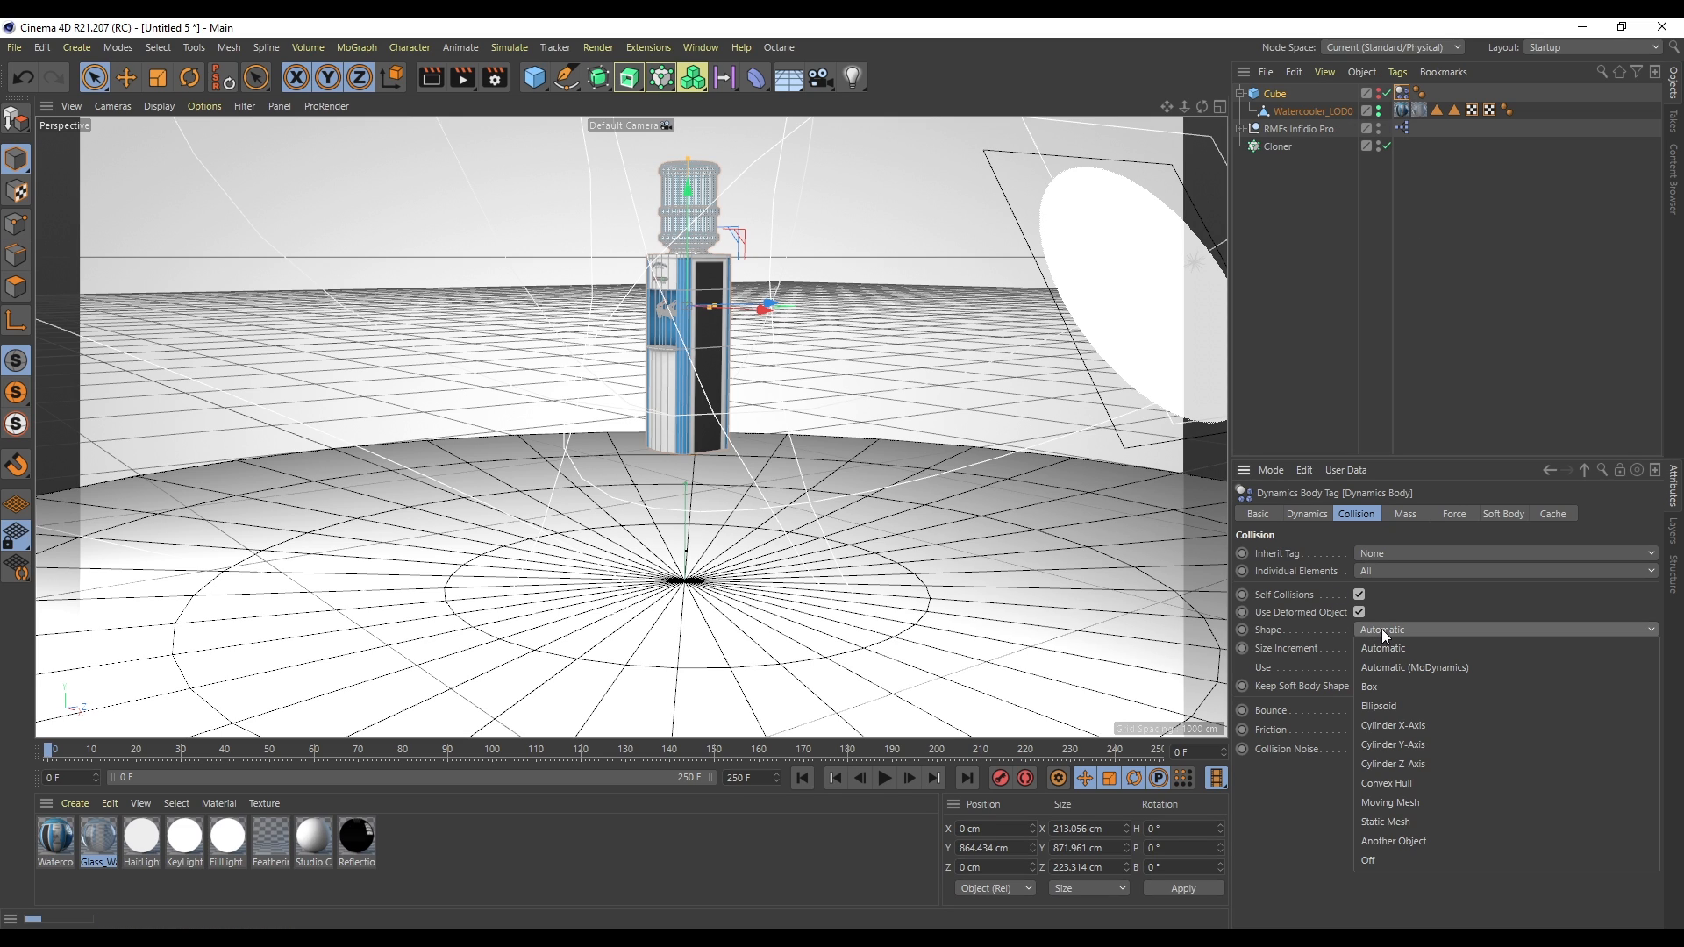
left_click(1387, 686)
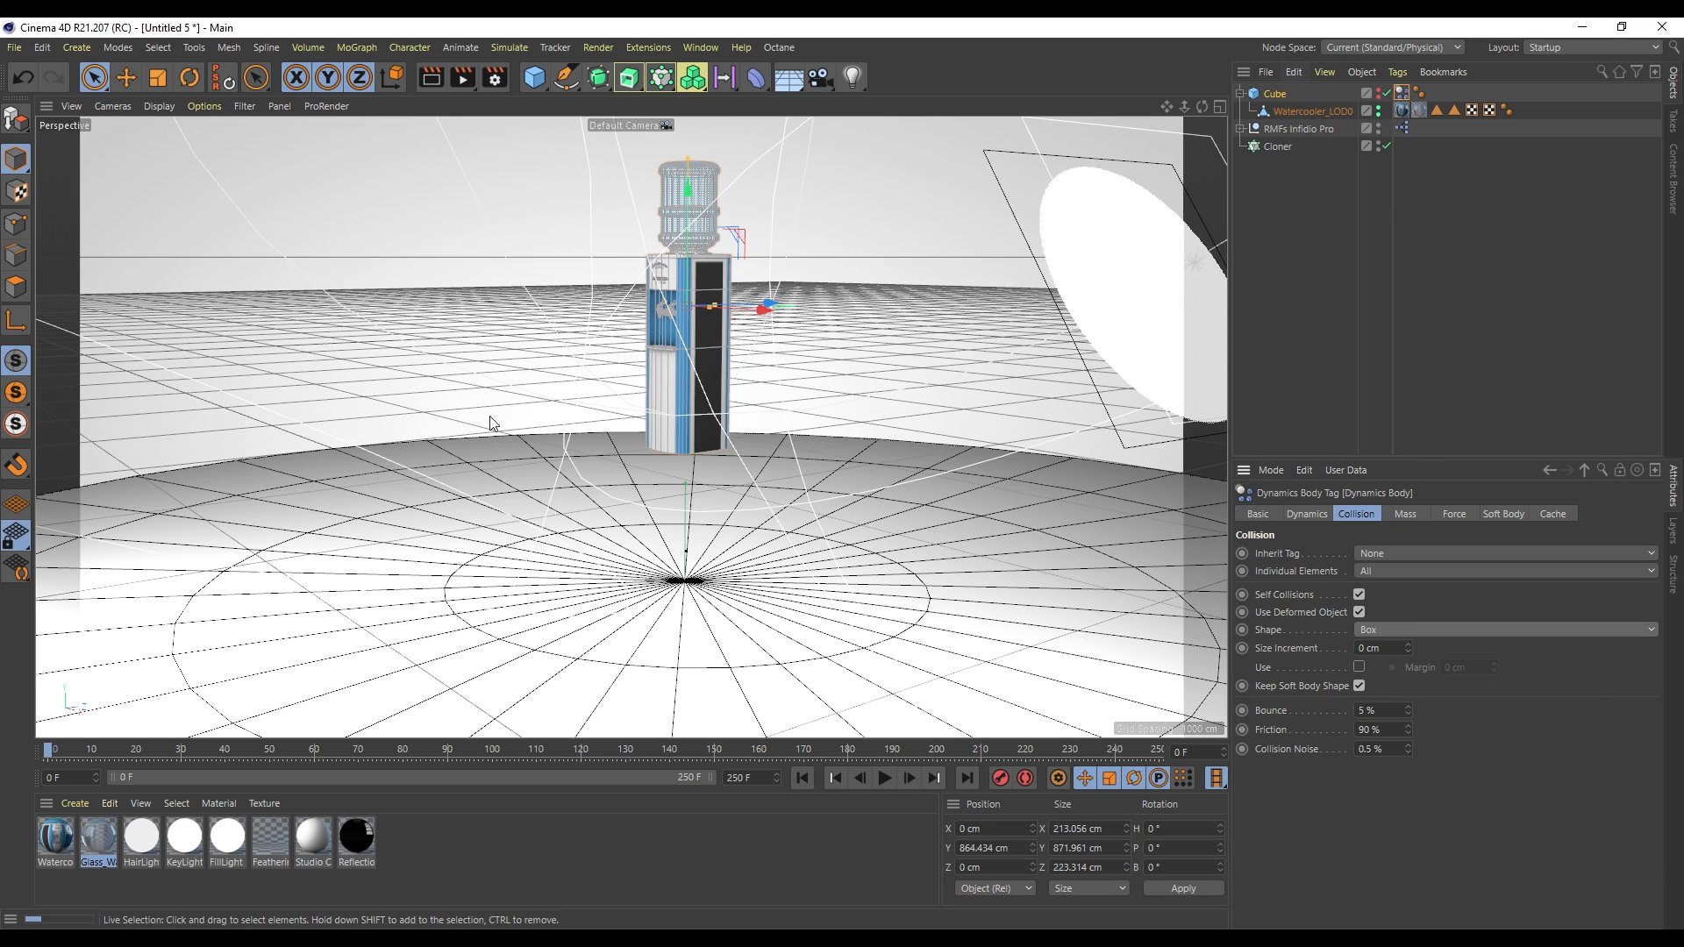
left_click(884, 778)
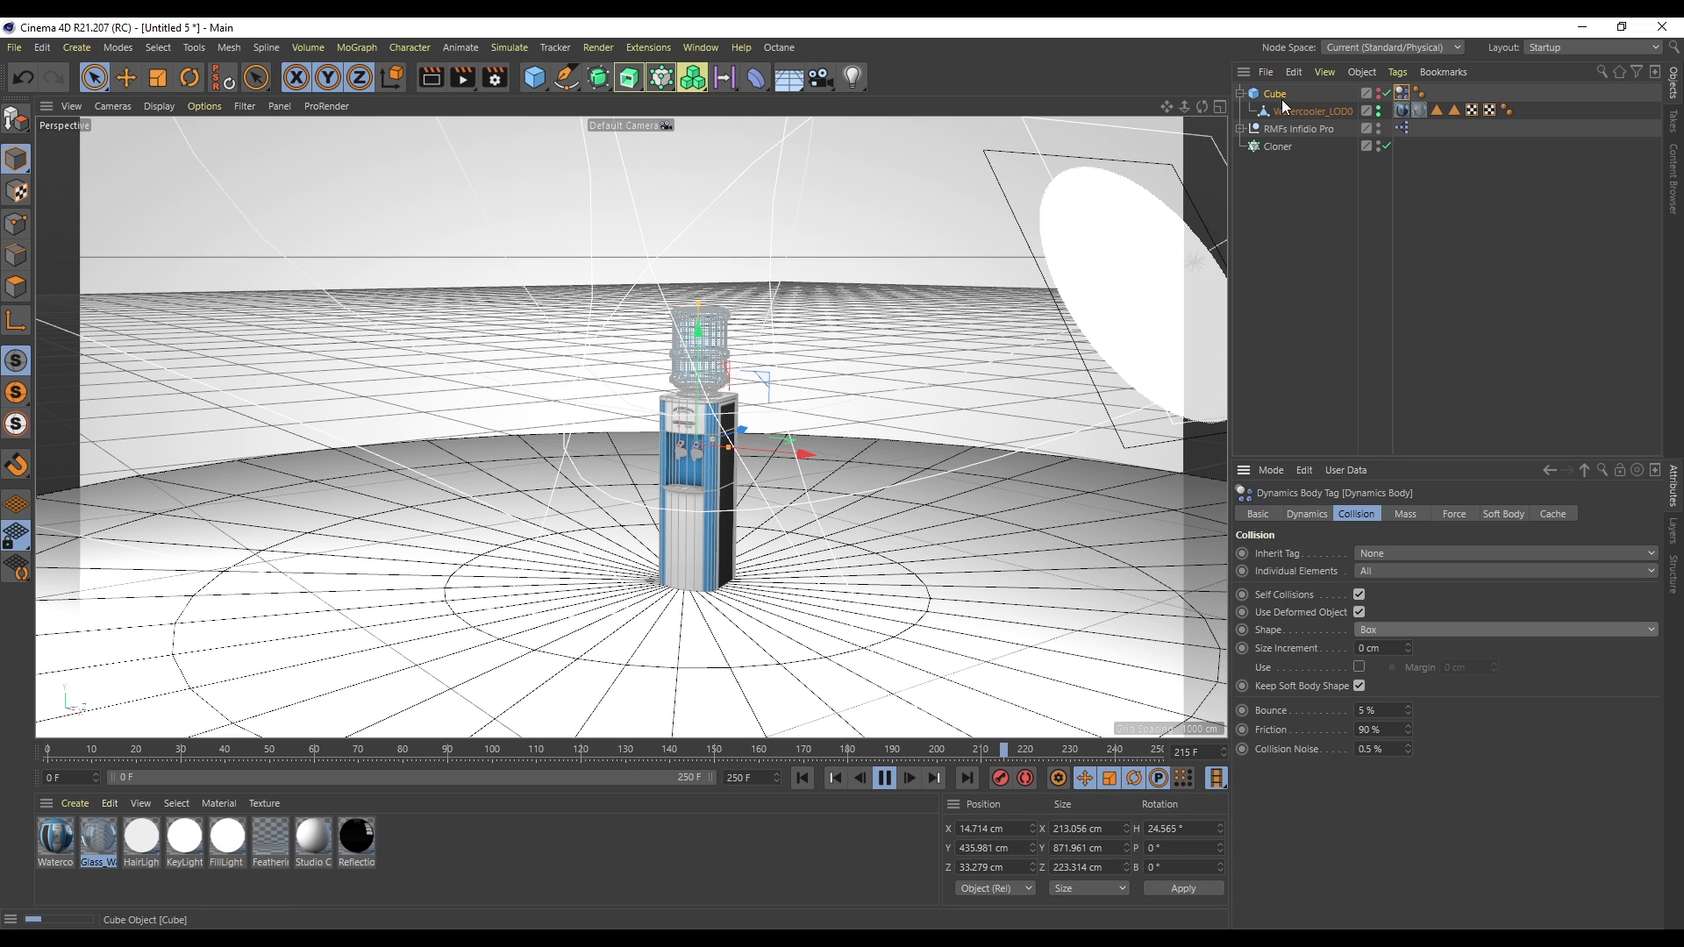
- Rewind the simulation and move the watercooler out from under the cube to the top level of the hierarchy
left_click(1379, 108)
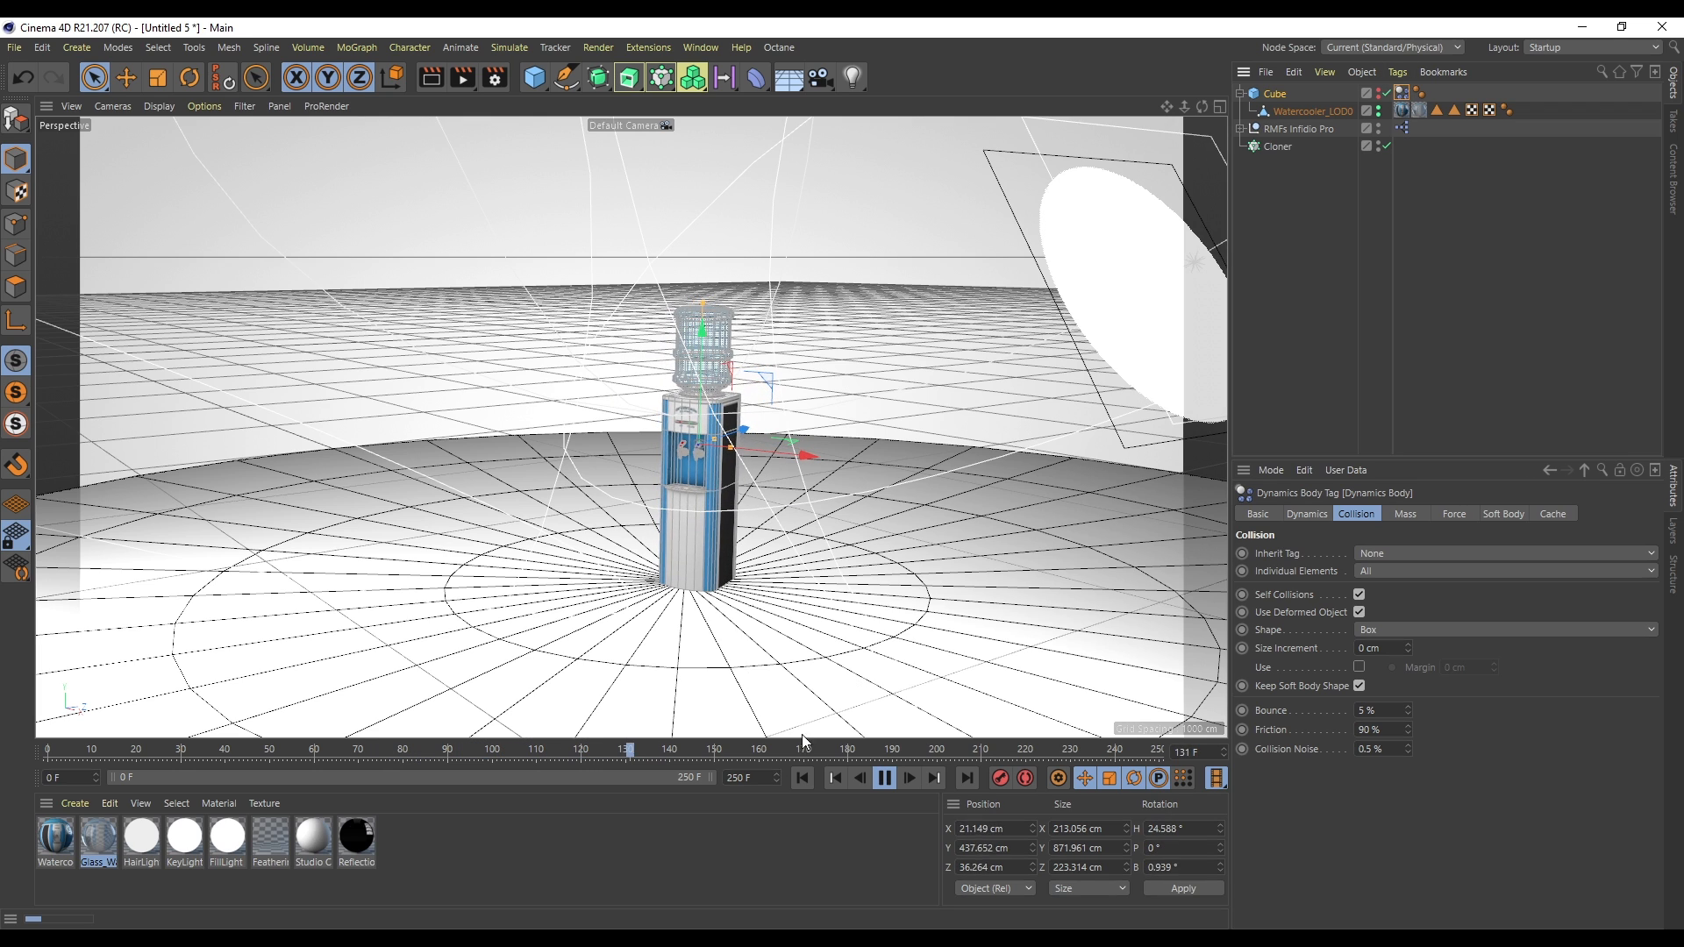
left_click(889, 786)
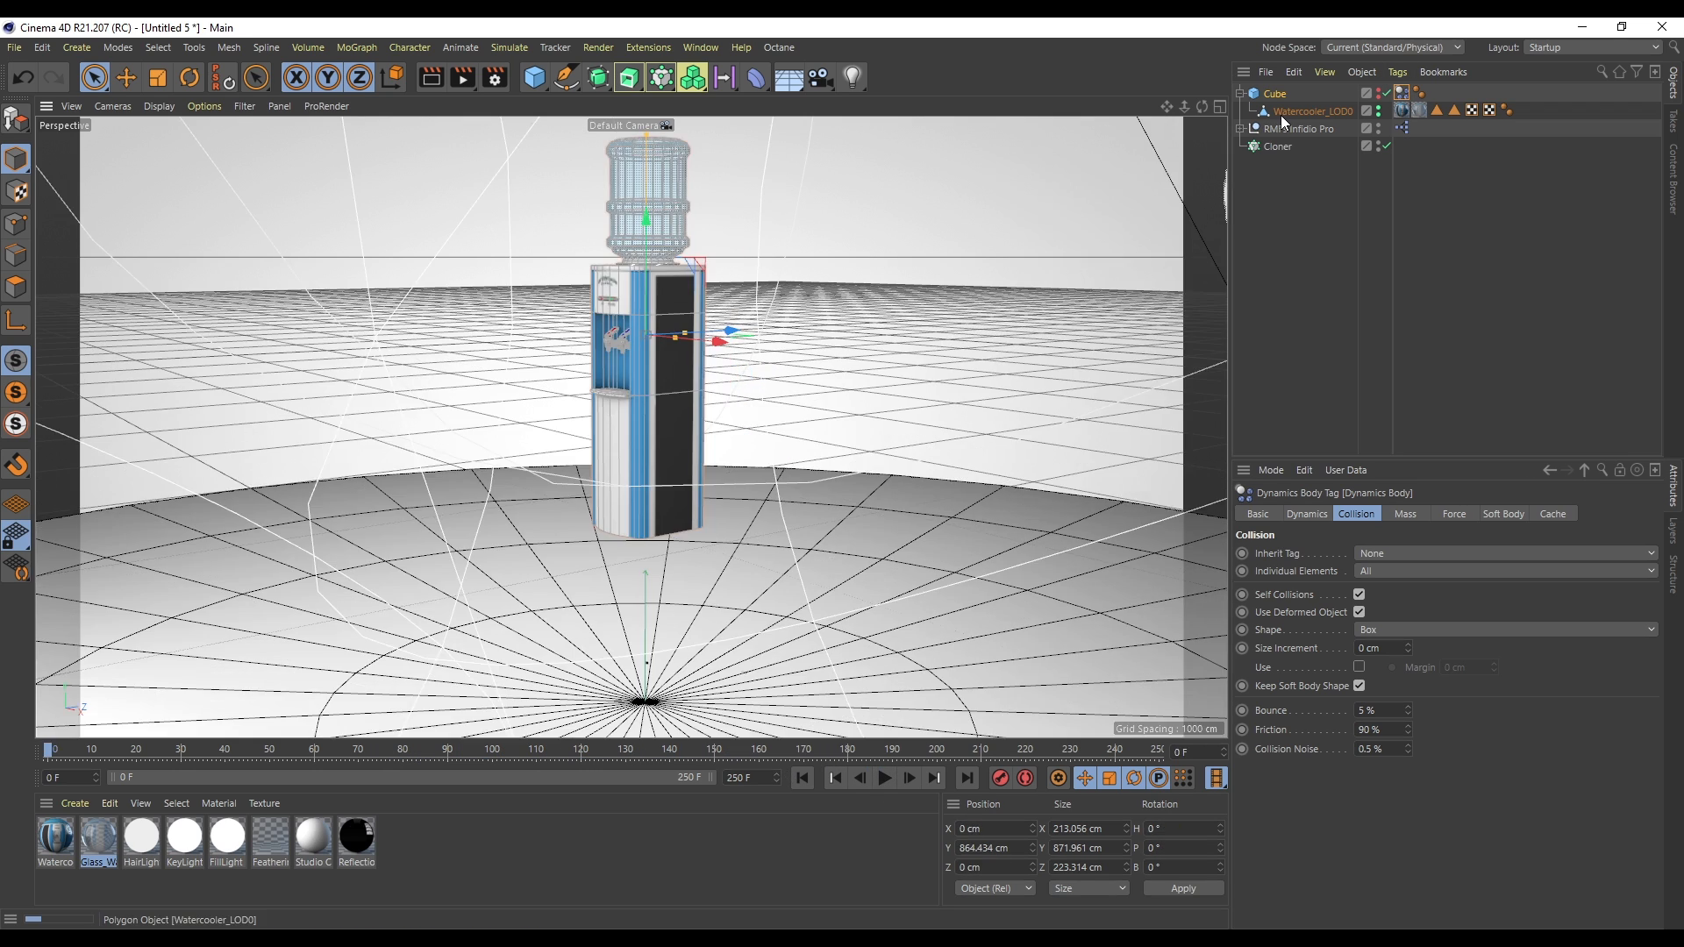
left_click_drag(1282, 115, 1296, 184)
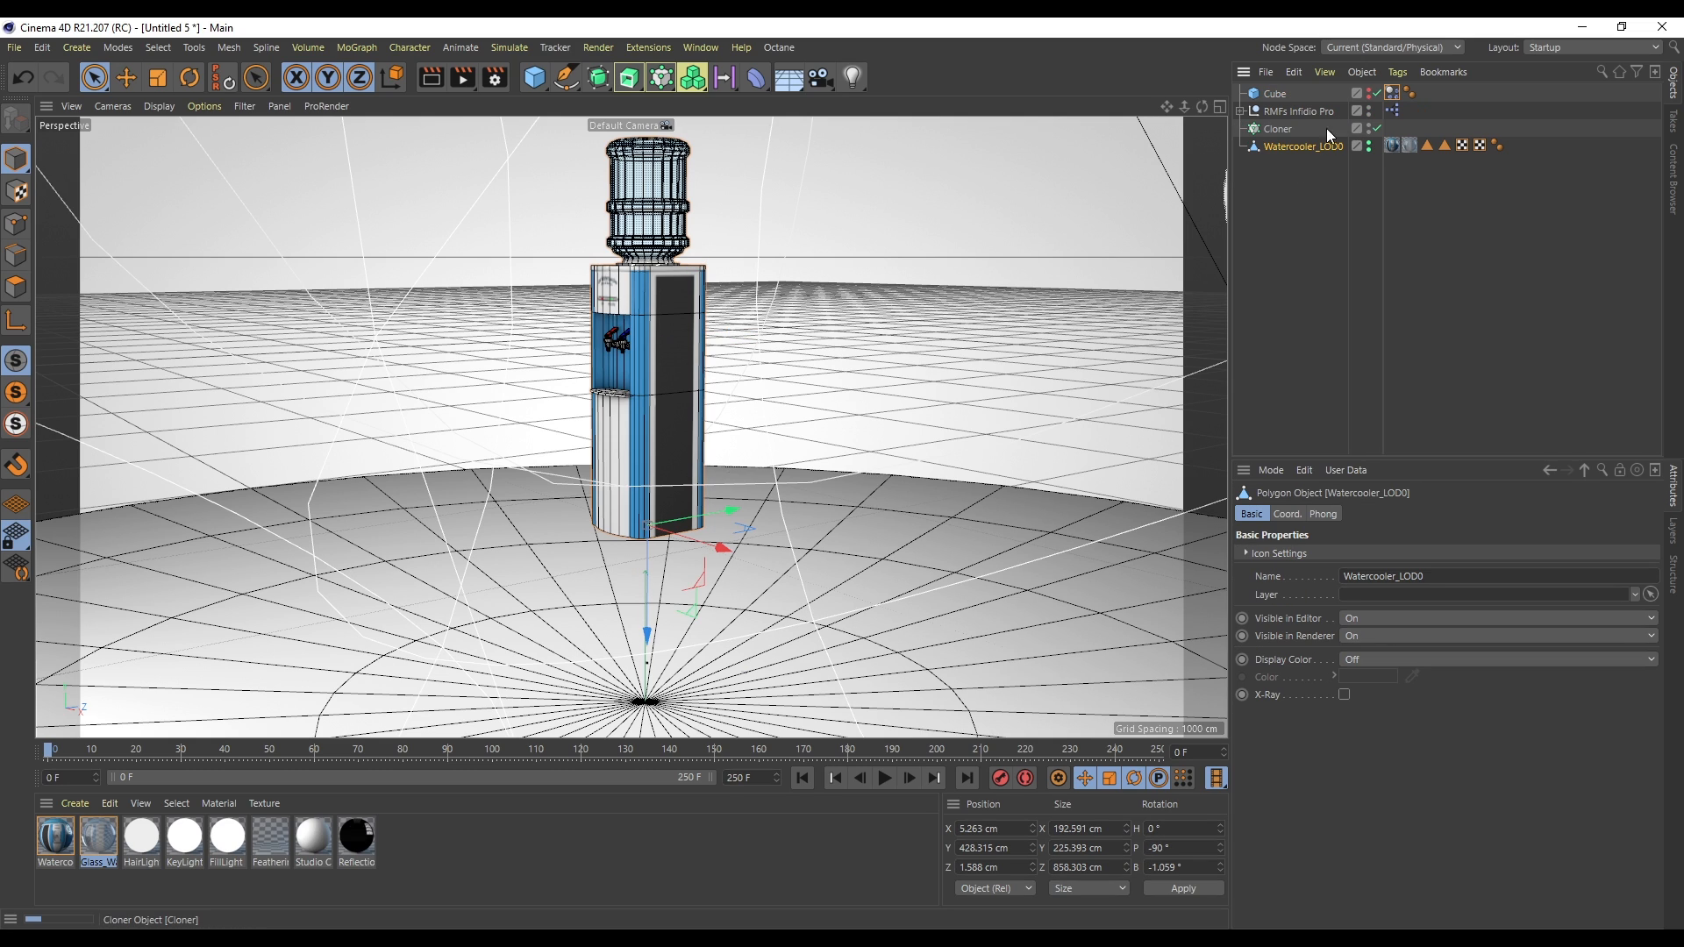
- Delete the cube's rigid body tag and add a rigid body dynamics tag to the watercooler
left_click(1392, 92)
key("Delete")
left_click(1304, 147)
right_click(1304, 147)
mouse_move(1386, 335)
left_click(1553, 337)
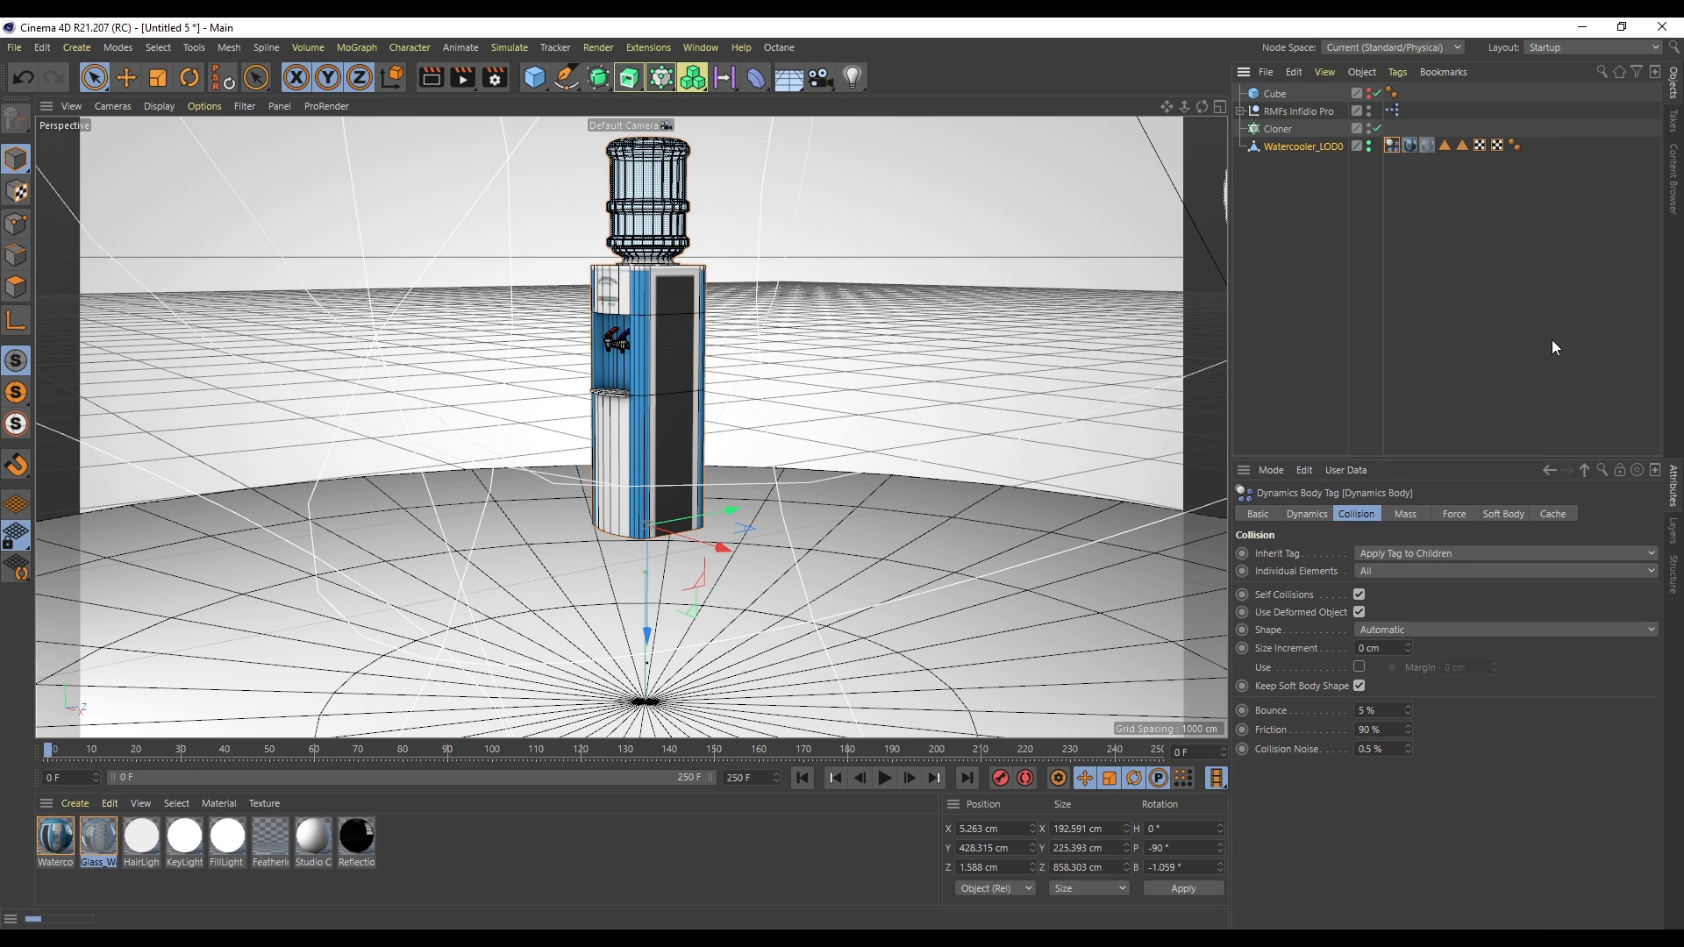
- Set the watercooler's collision shape to Another Object
left_click_drag(1167, 106, 1232, 107)
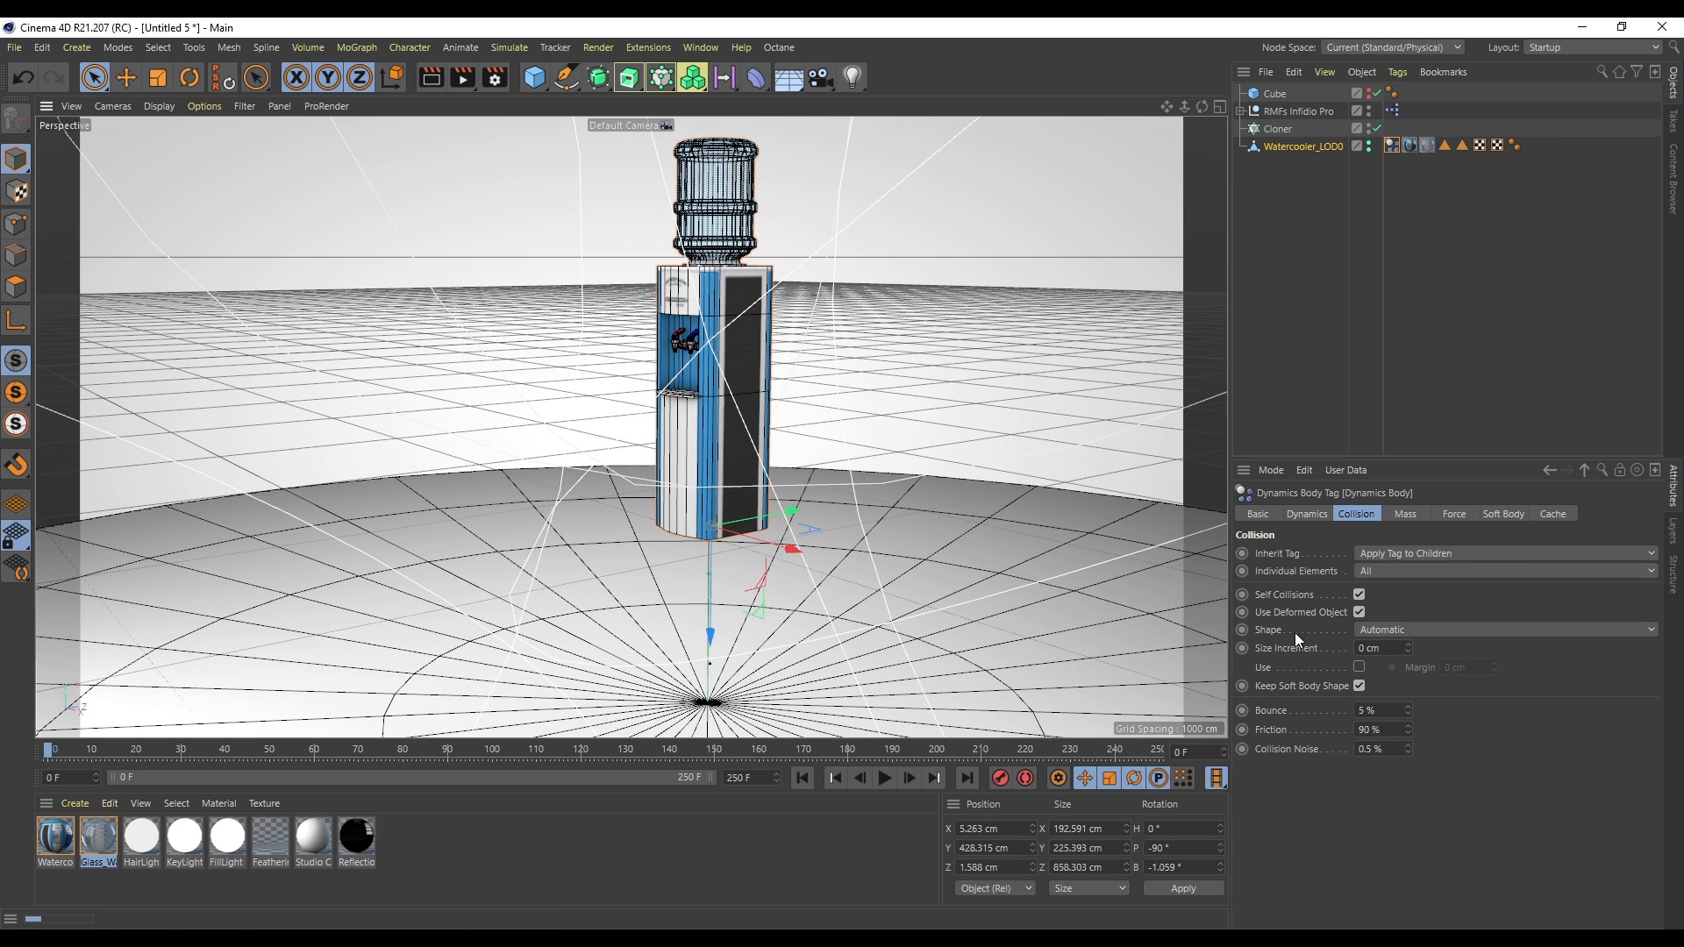
left_click(1385, 630)
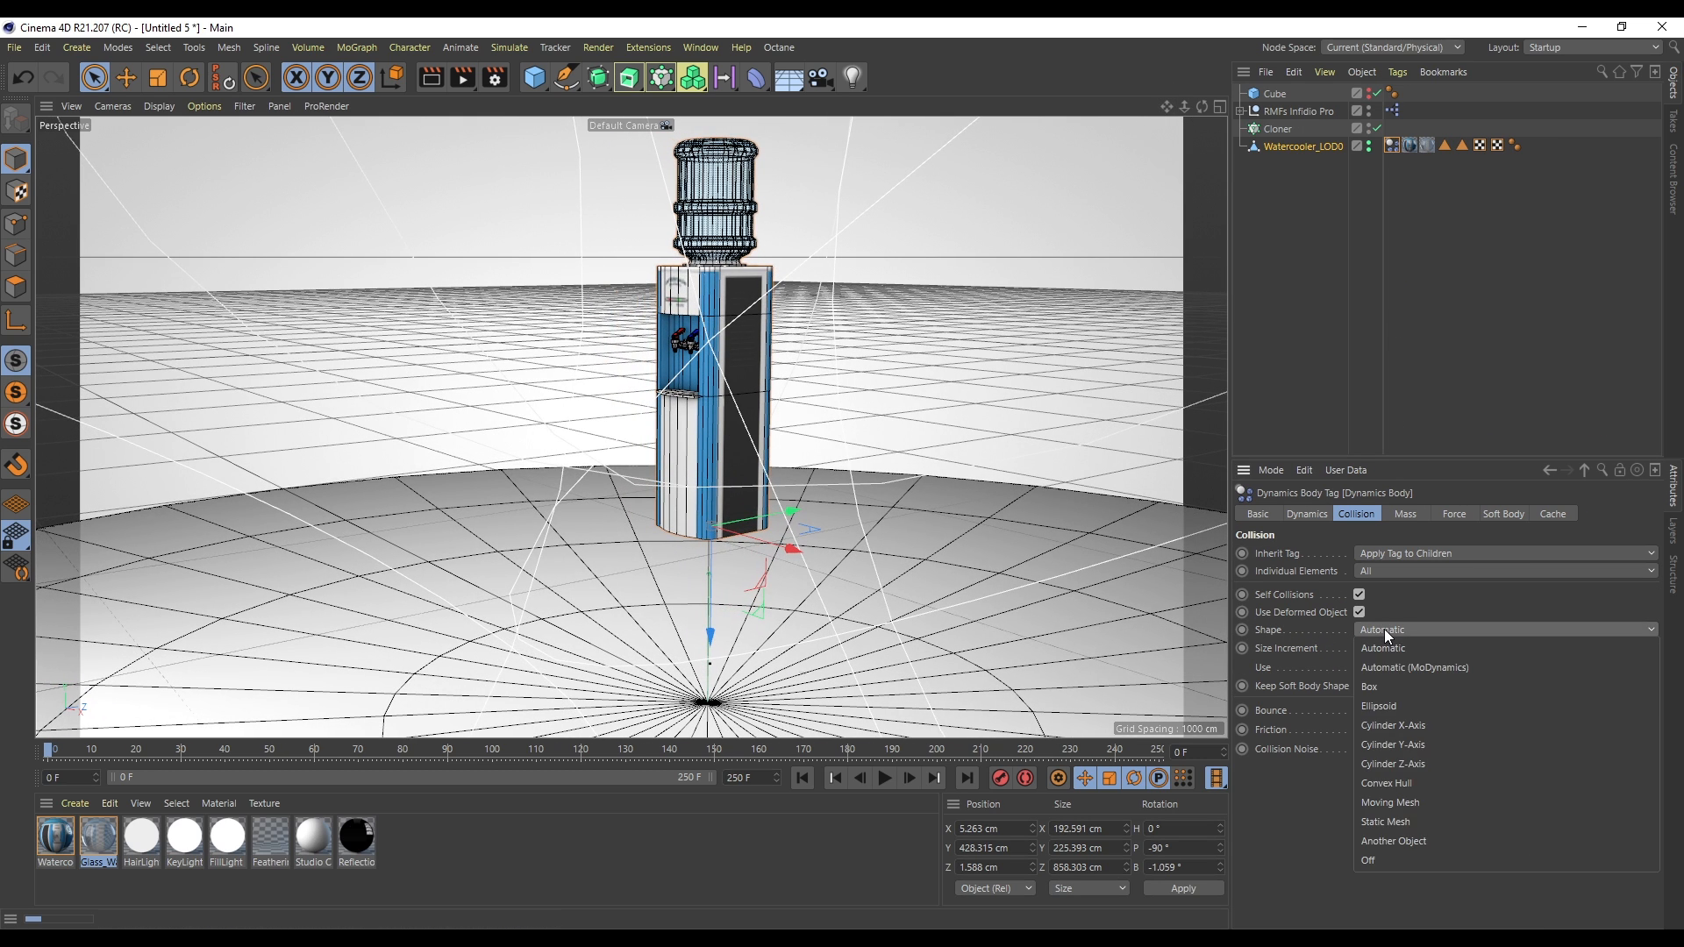
left_click(1398, 840)
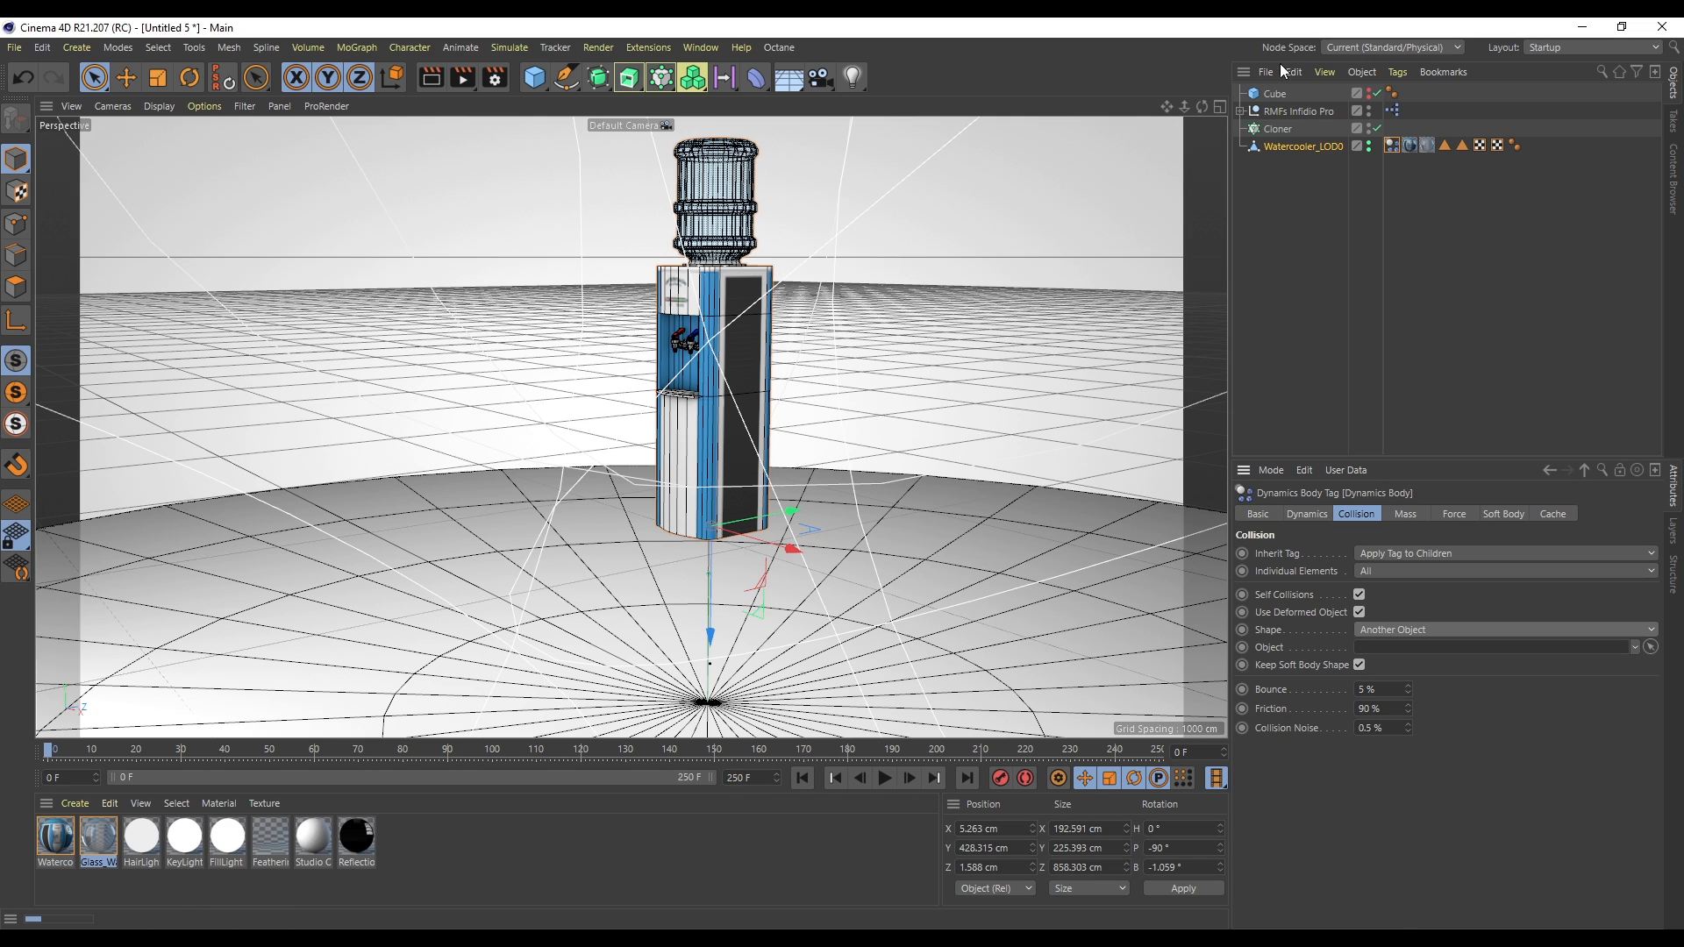
- Unhide the cube and move it aside to an X position of about 433 cm
left_click(1276, 93)
left_click(1370, 92)
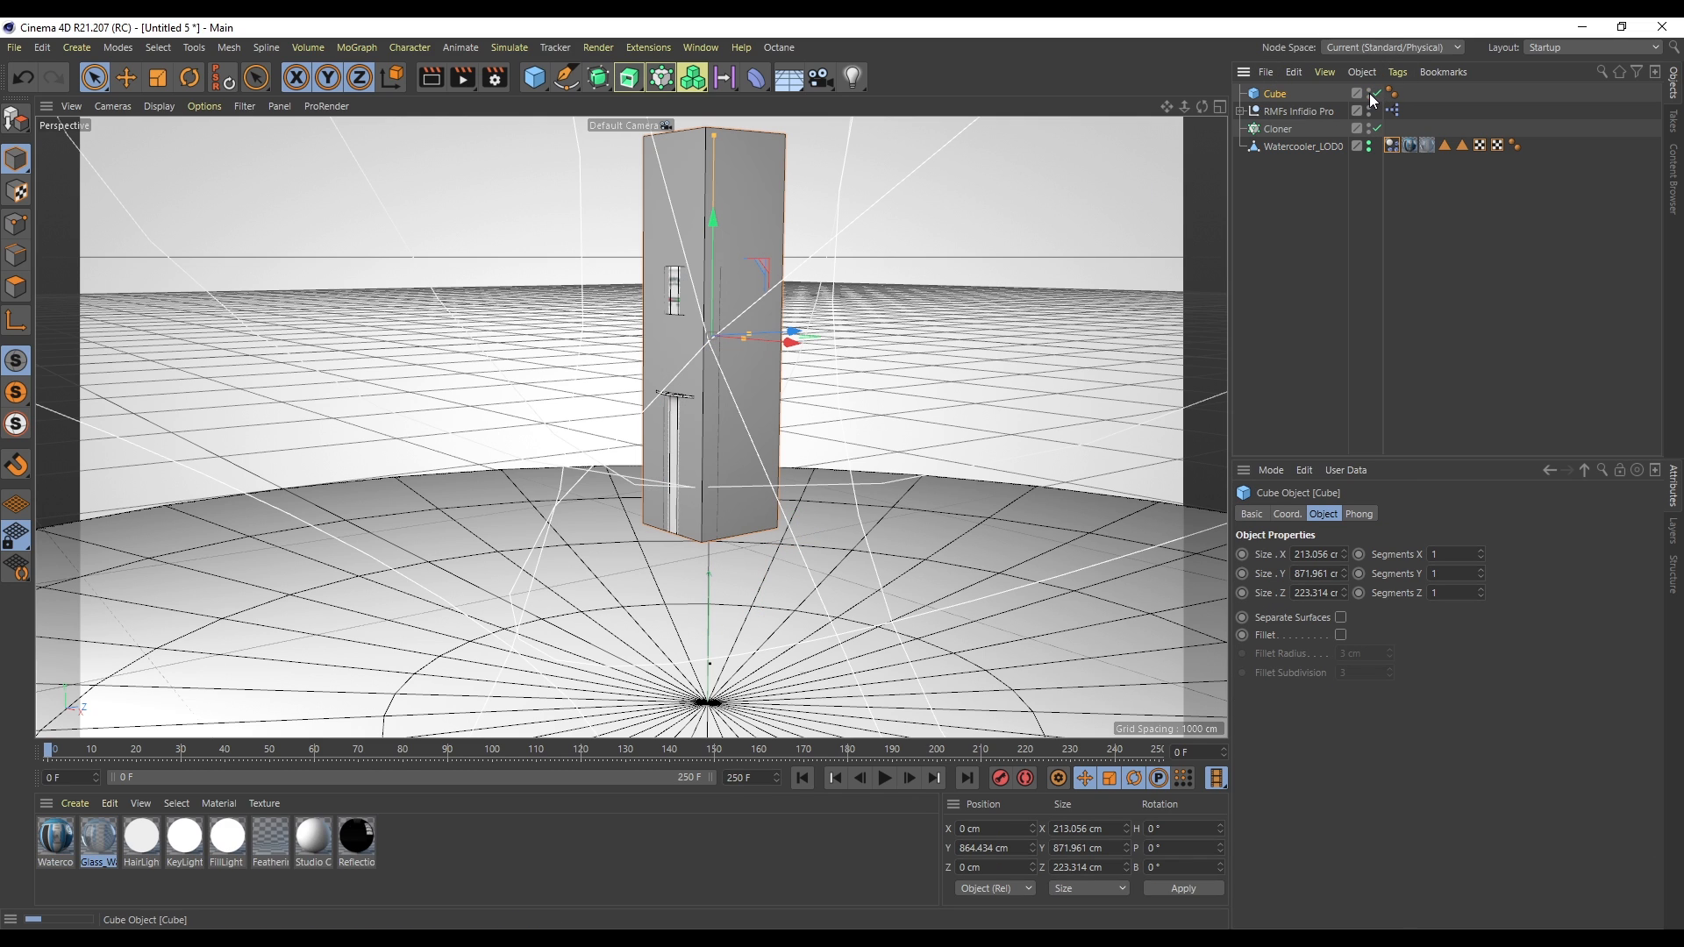
left_click_drag(765, 347, 655, 292)
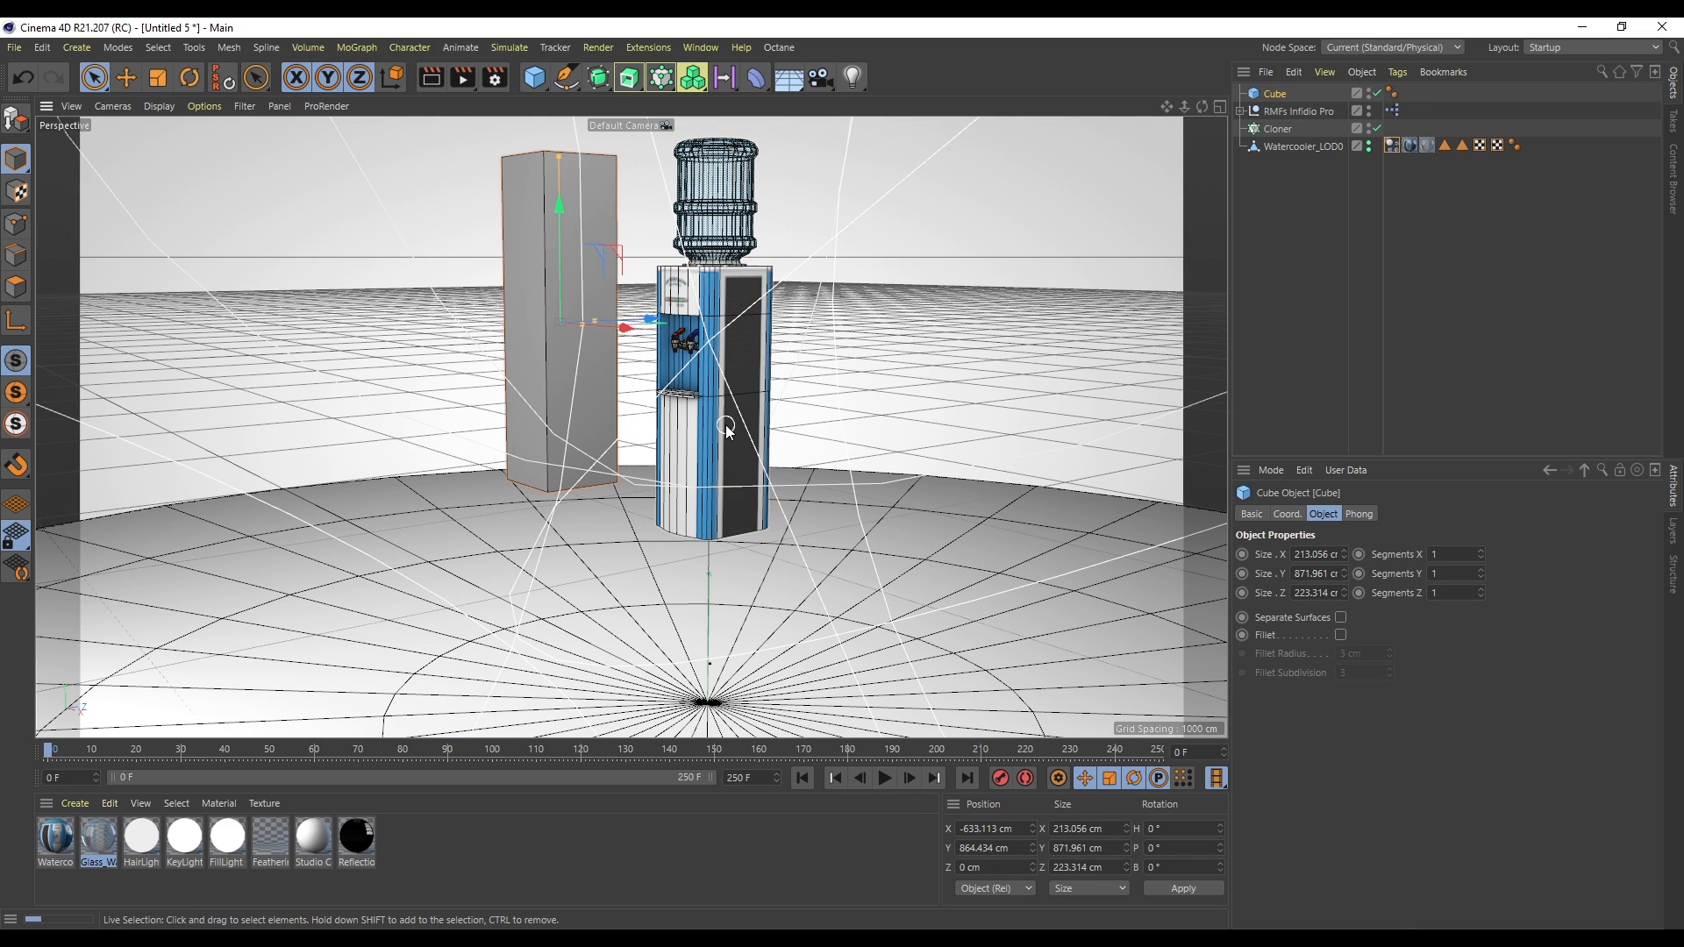
- Hide the cube again and assign it as the watercooler's collision object
left_click(1393, 145)
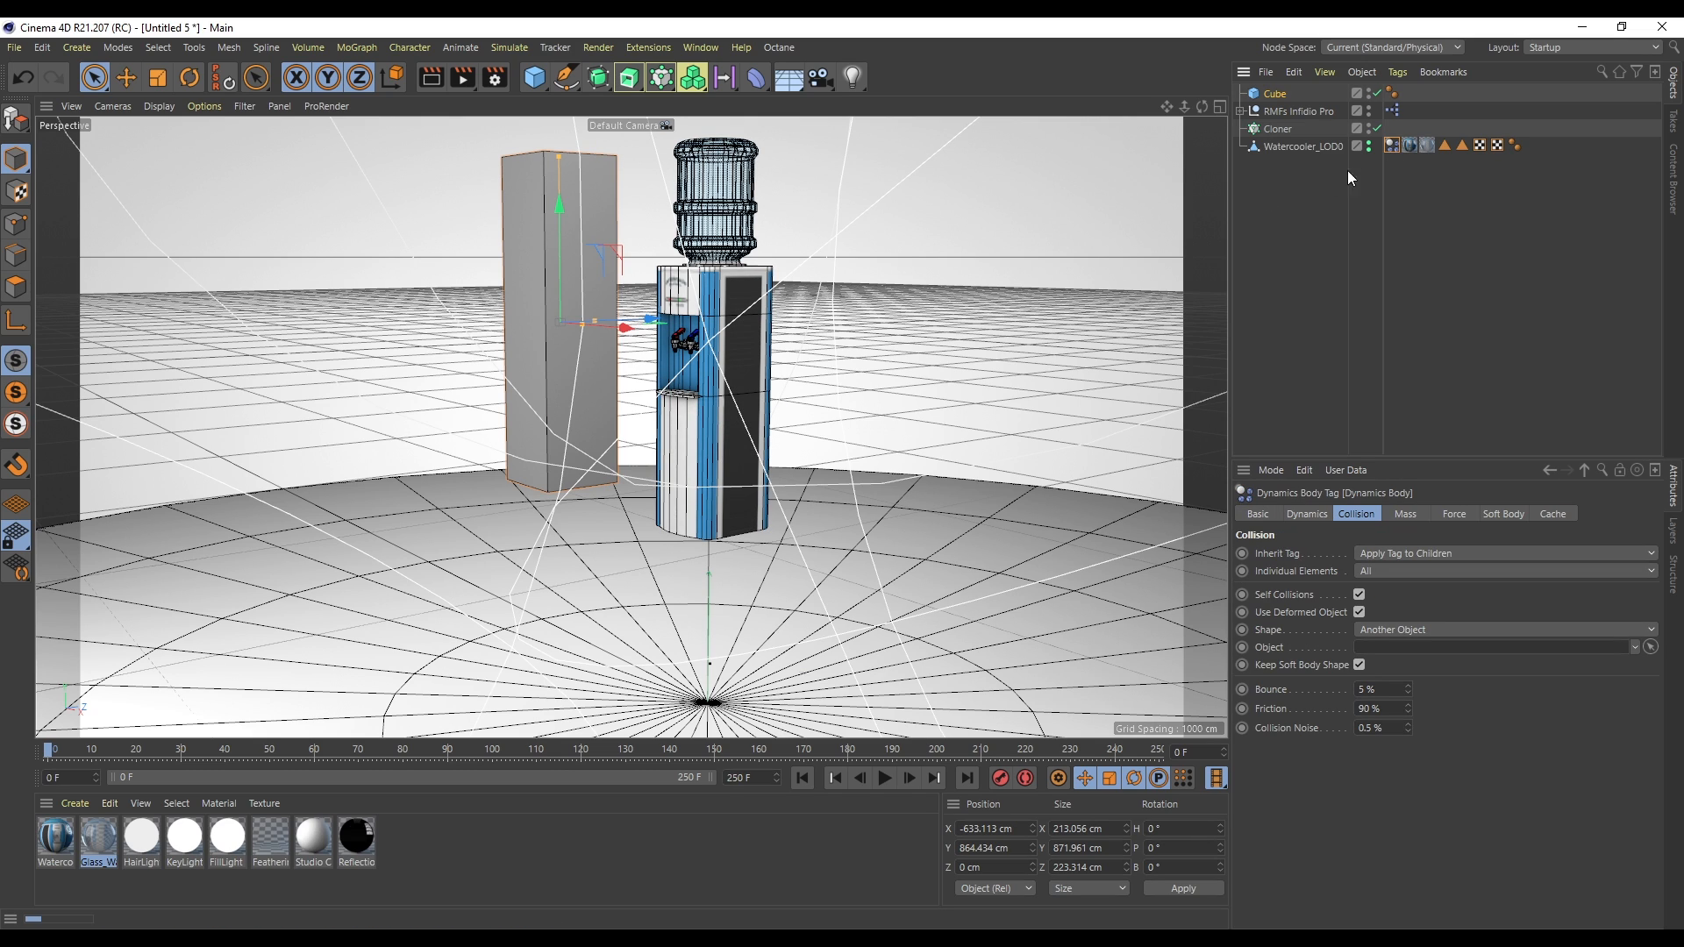
left_click(1369, 91)
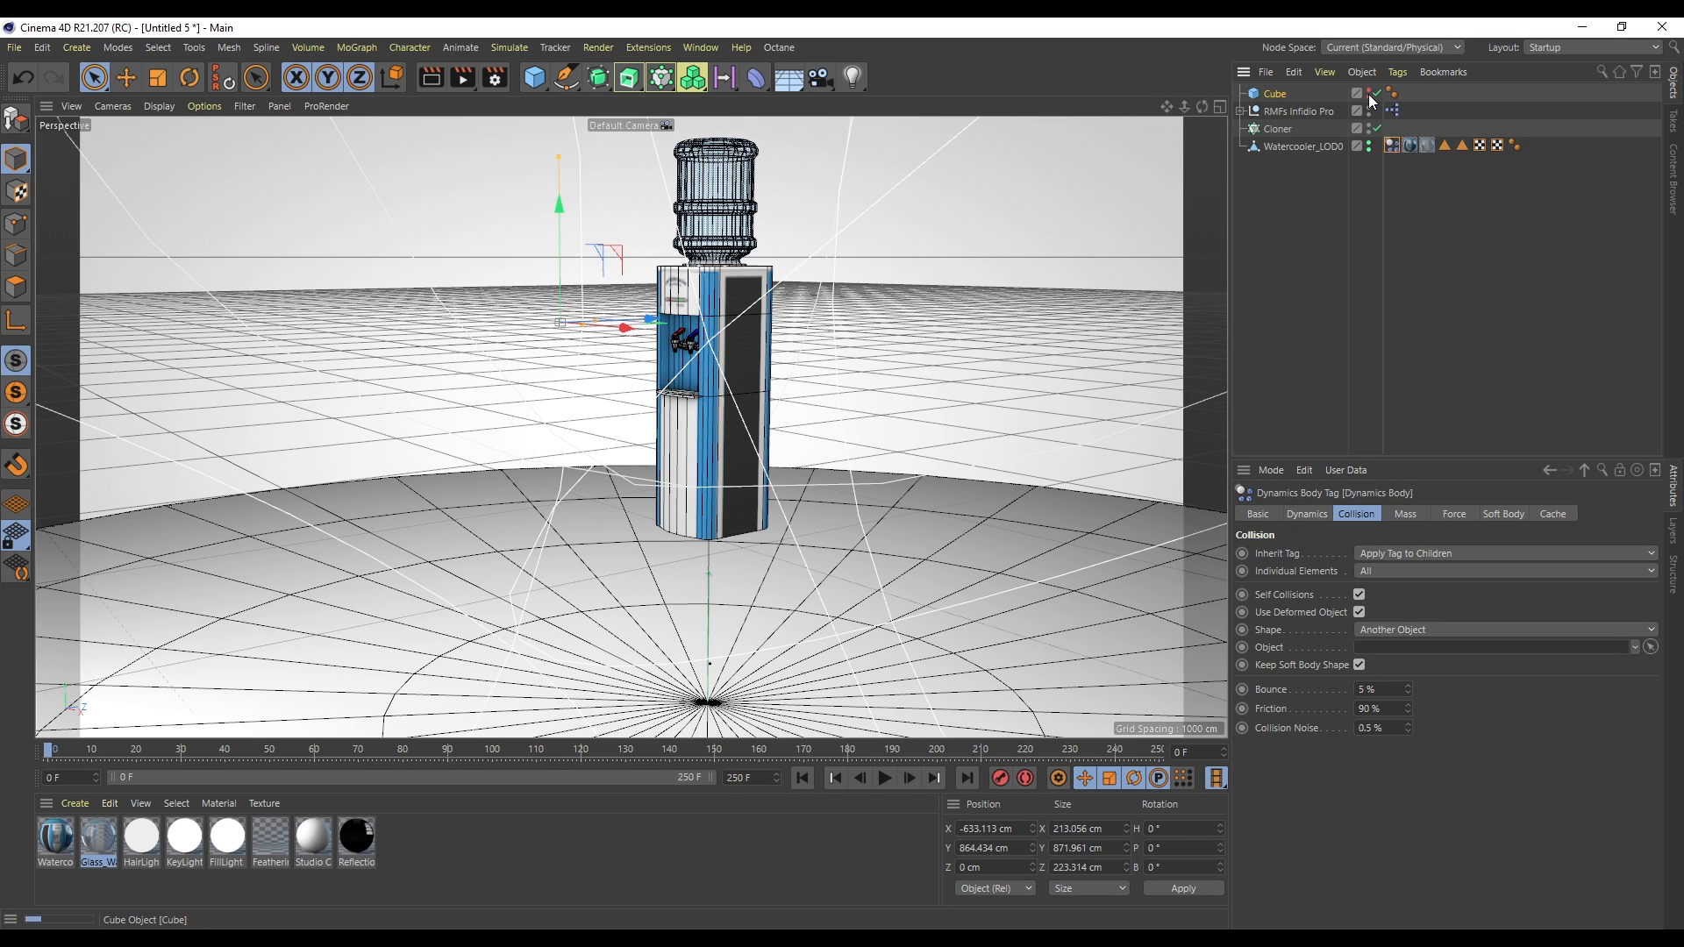
left_click_drag(1364, 564, 1376, 648)
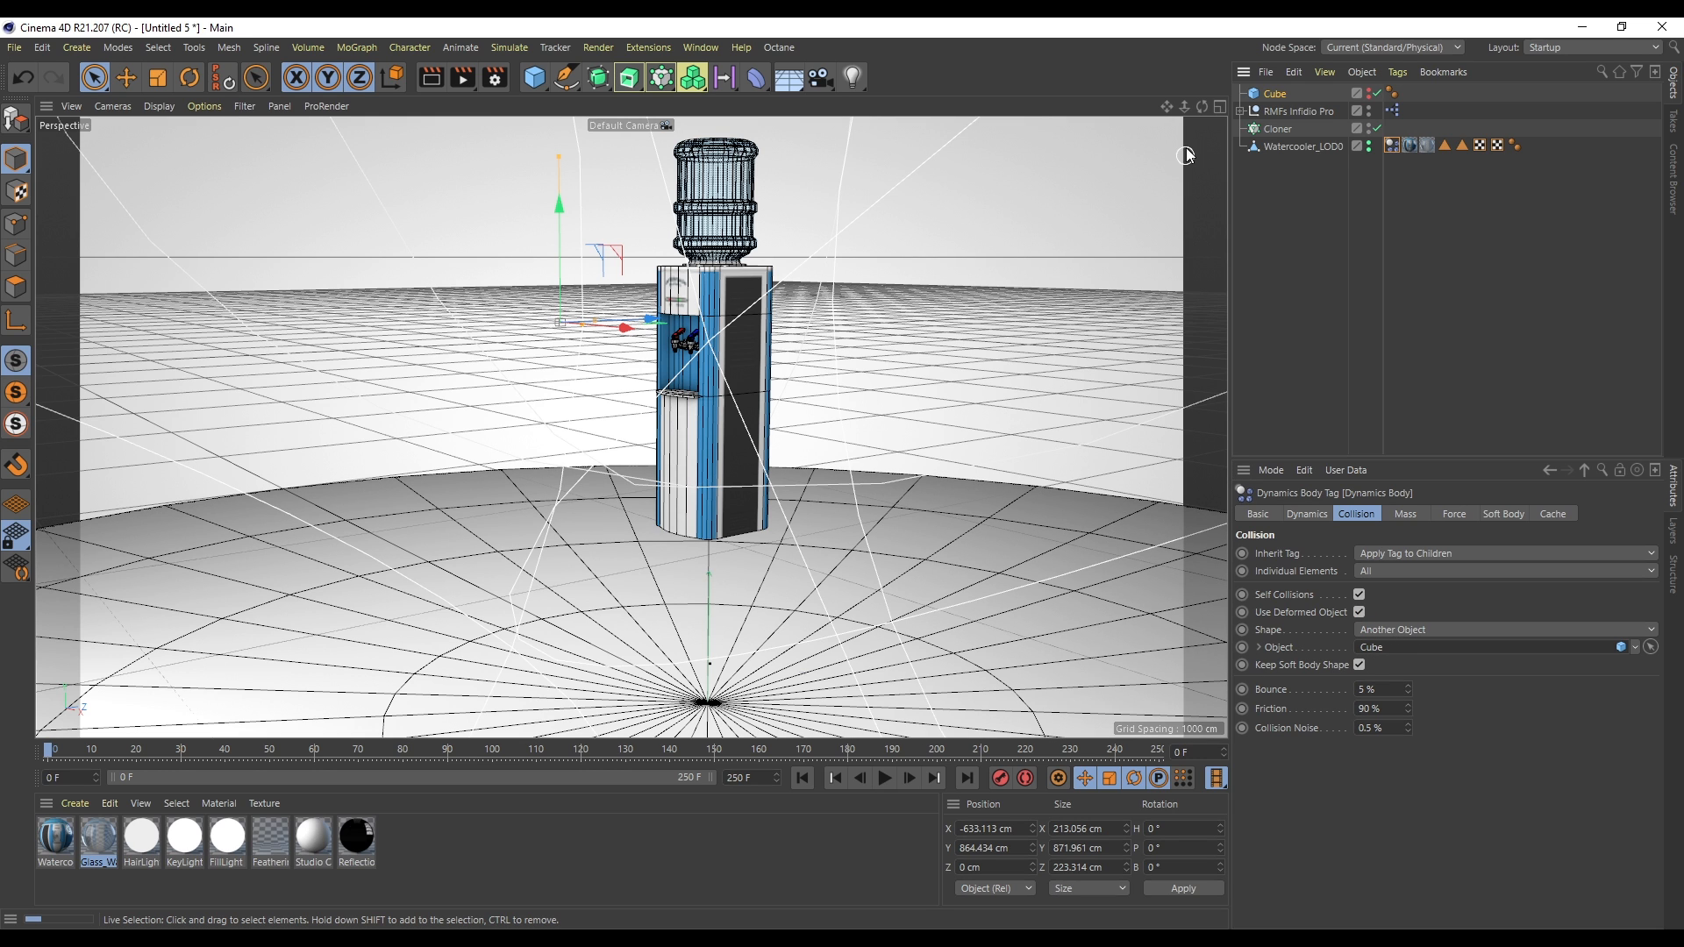
- Play the simulation to check the watercooler's collisions
left_click_drag(1167, 106, 1170, 103)
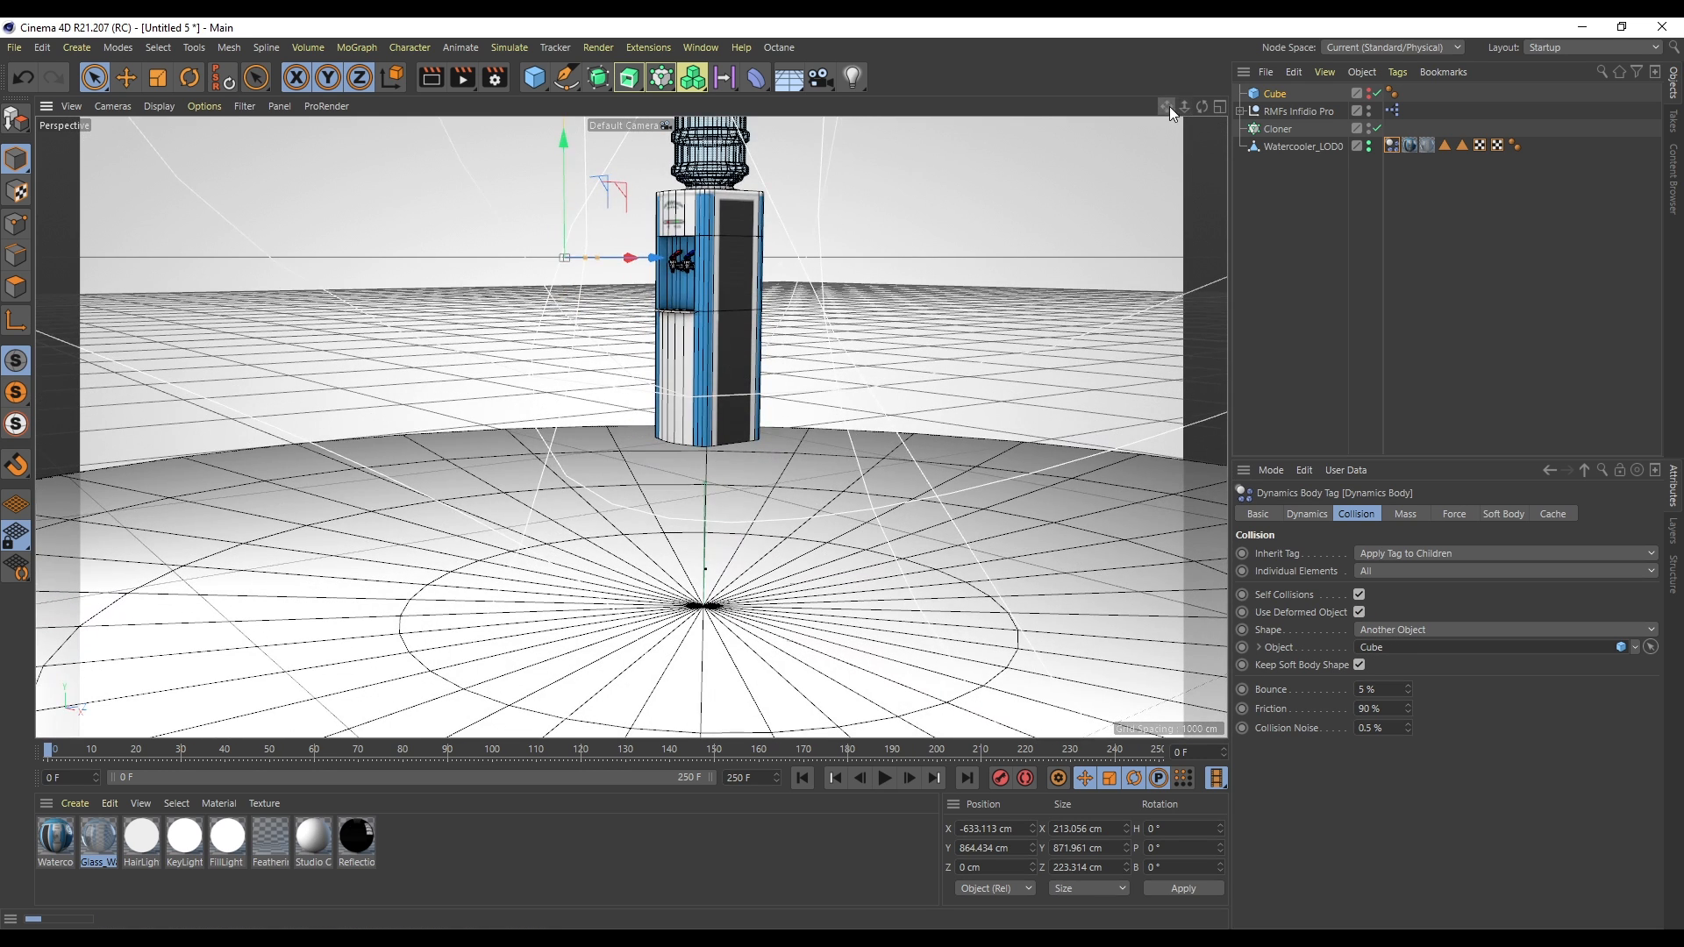
left_click(884, 777)
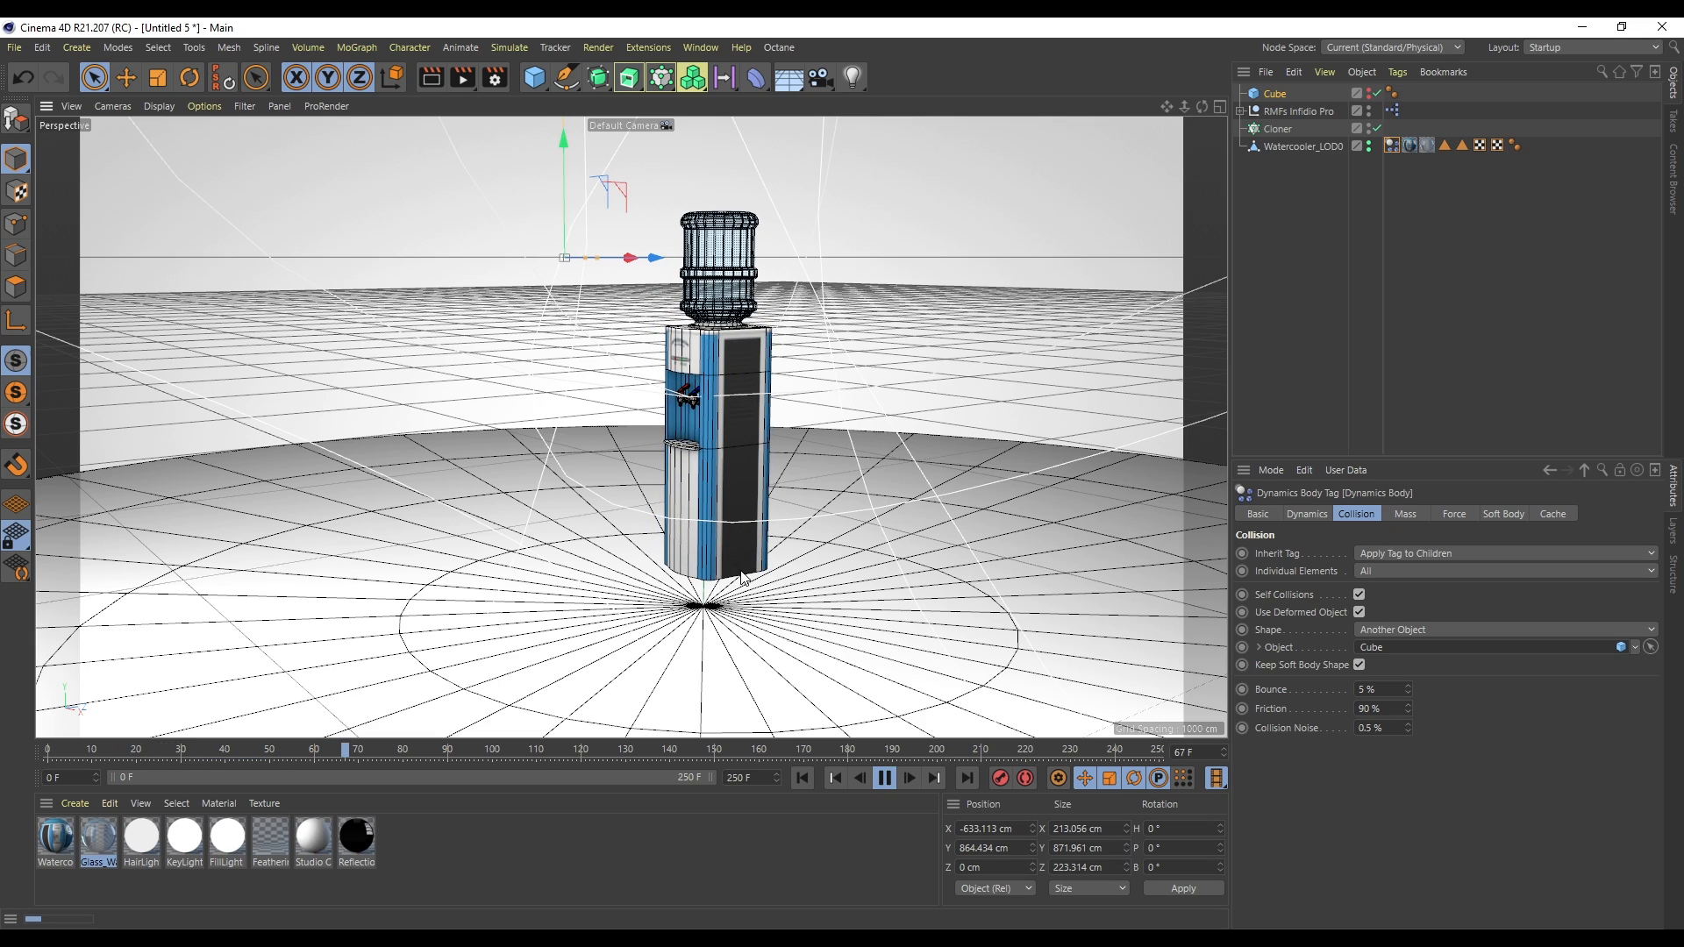
left_click_drag(1202, 107, 1202, 112)
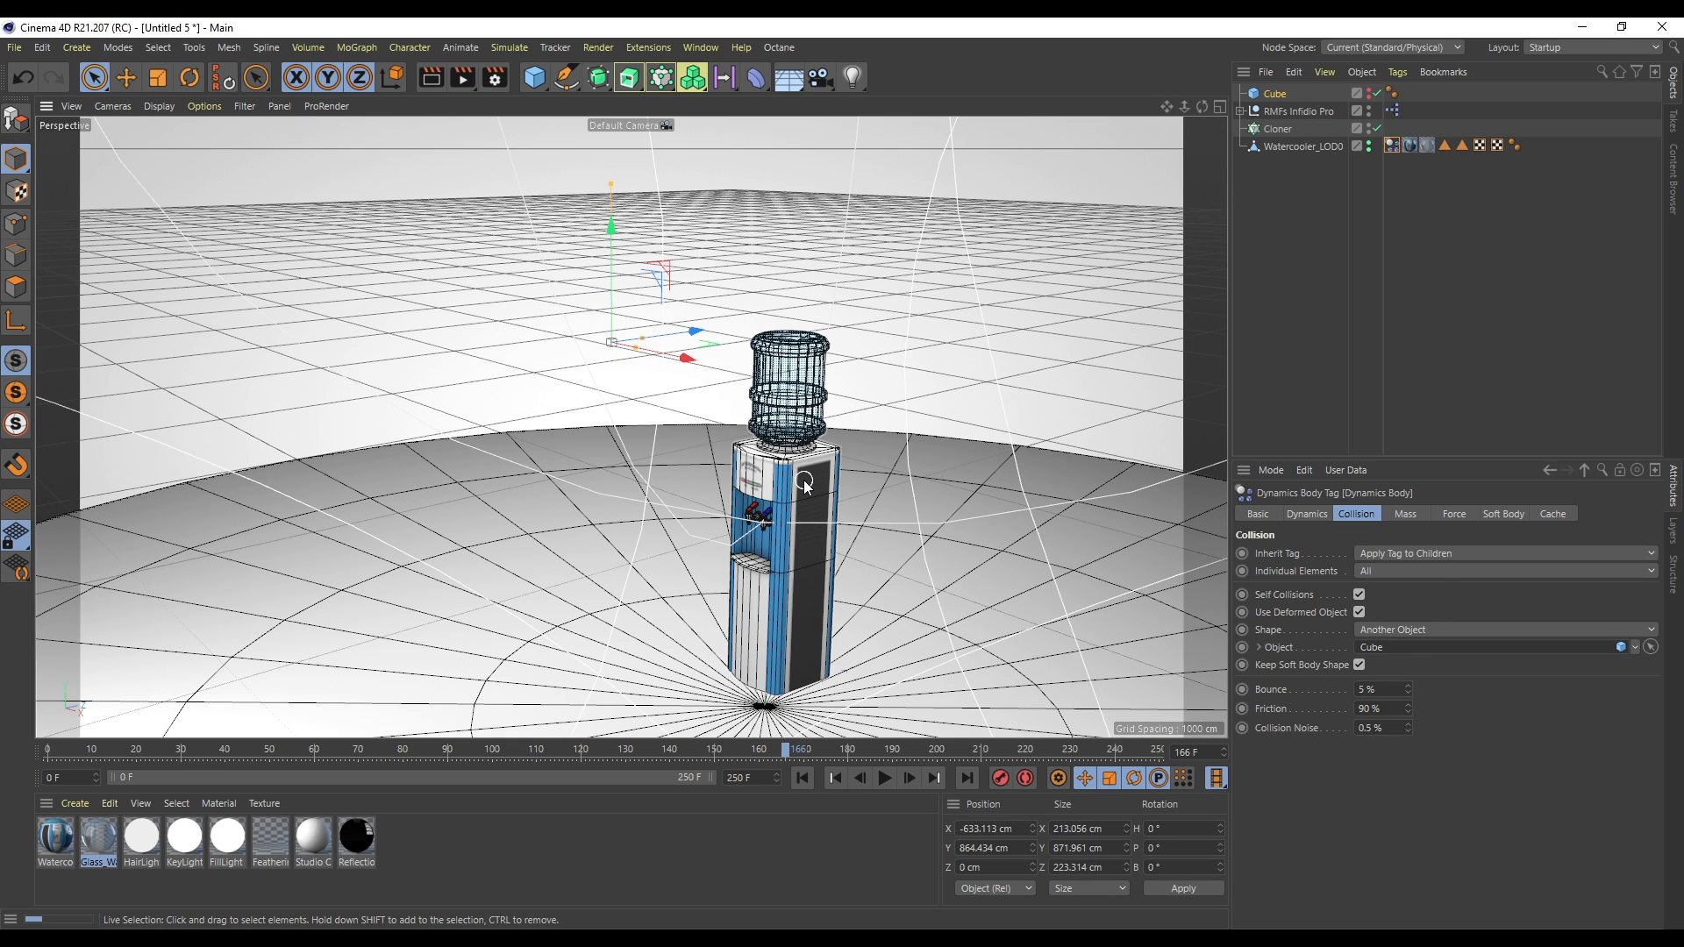
- Enable dynamics visualization in the project settings and inspect the collision shapes around the watercooler
key("ctrl+d")
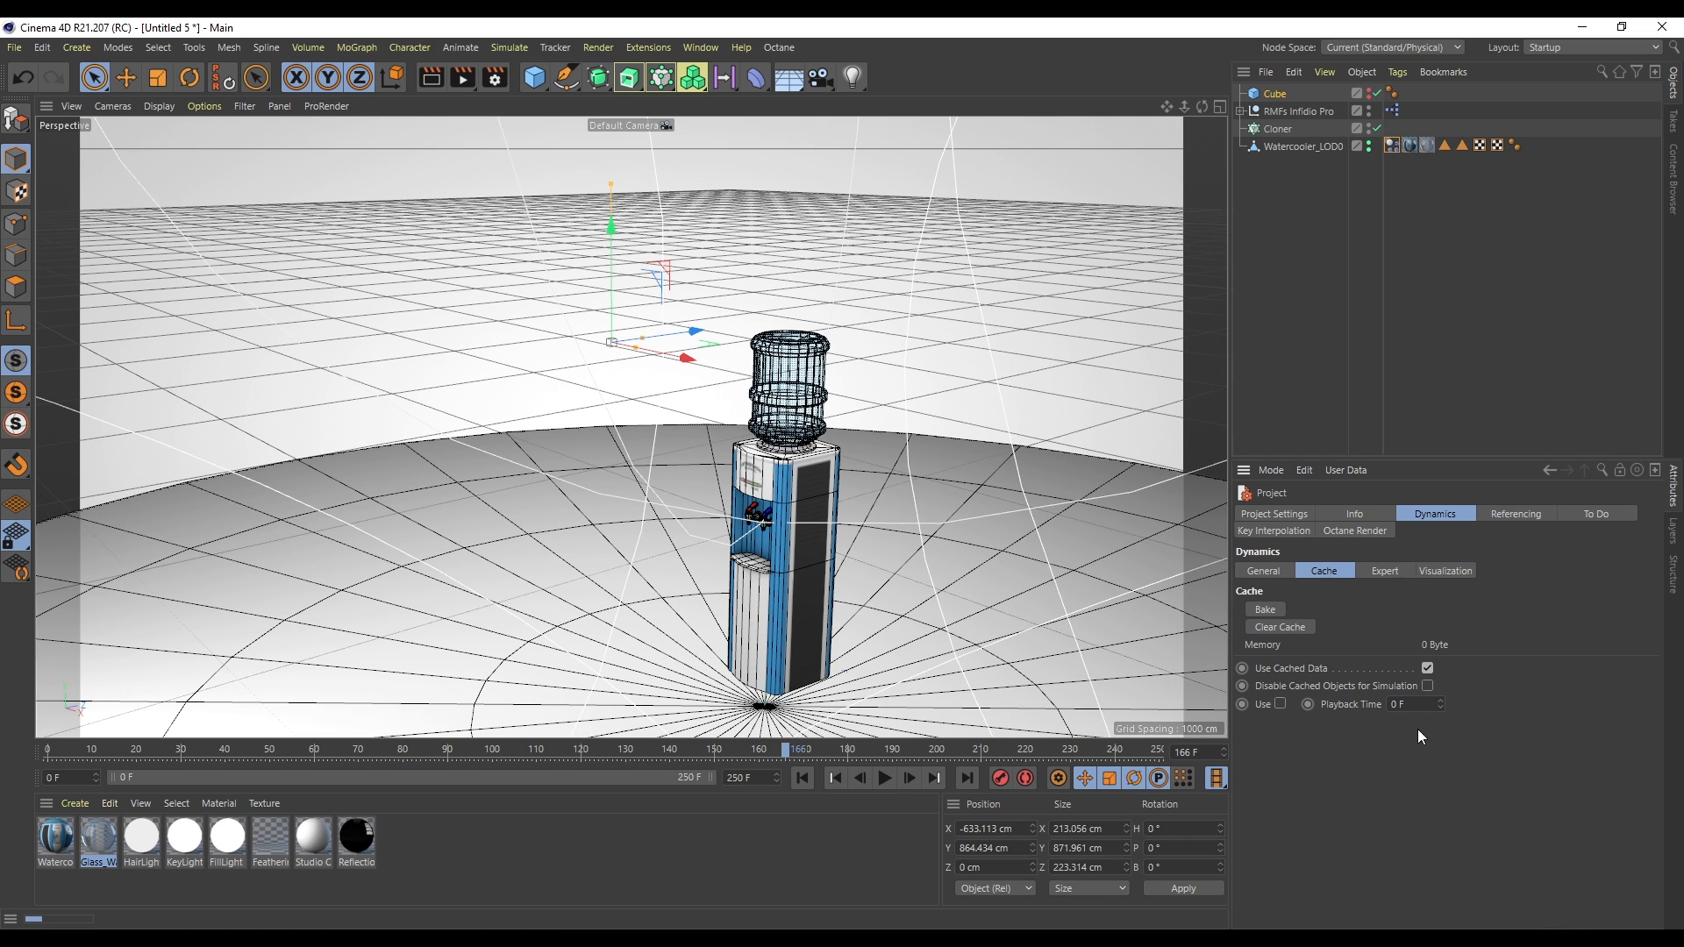
left_click(1445, 571)
left_click(1334, 609)
left_click_drag(1167, 106, 1129, 9)
middle_click_drag(666, 427, 670, 396, "alt")
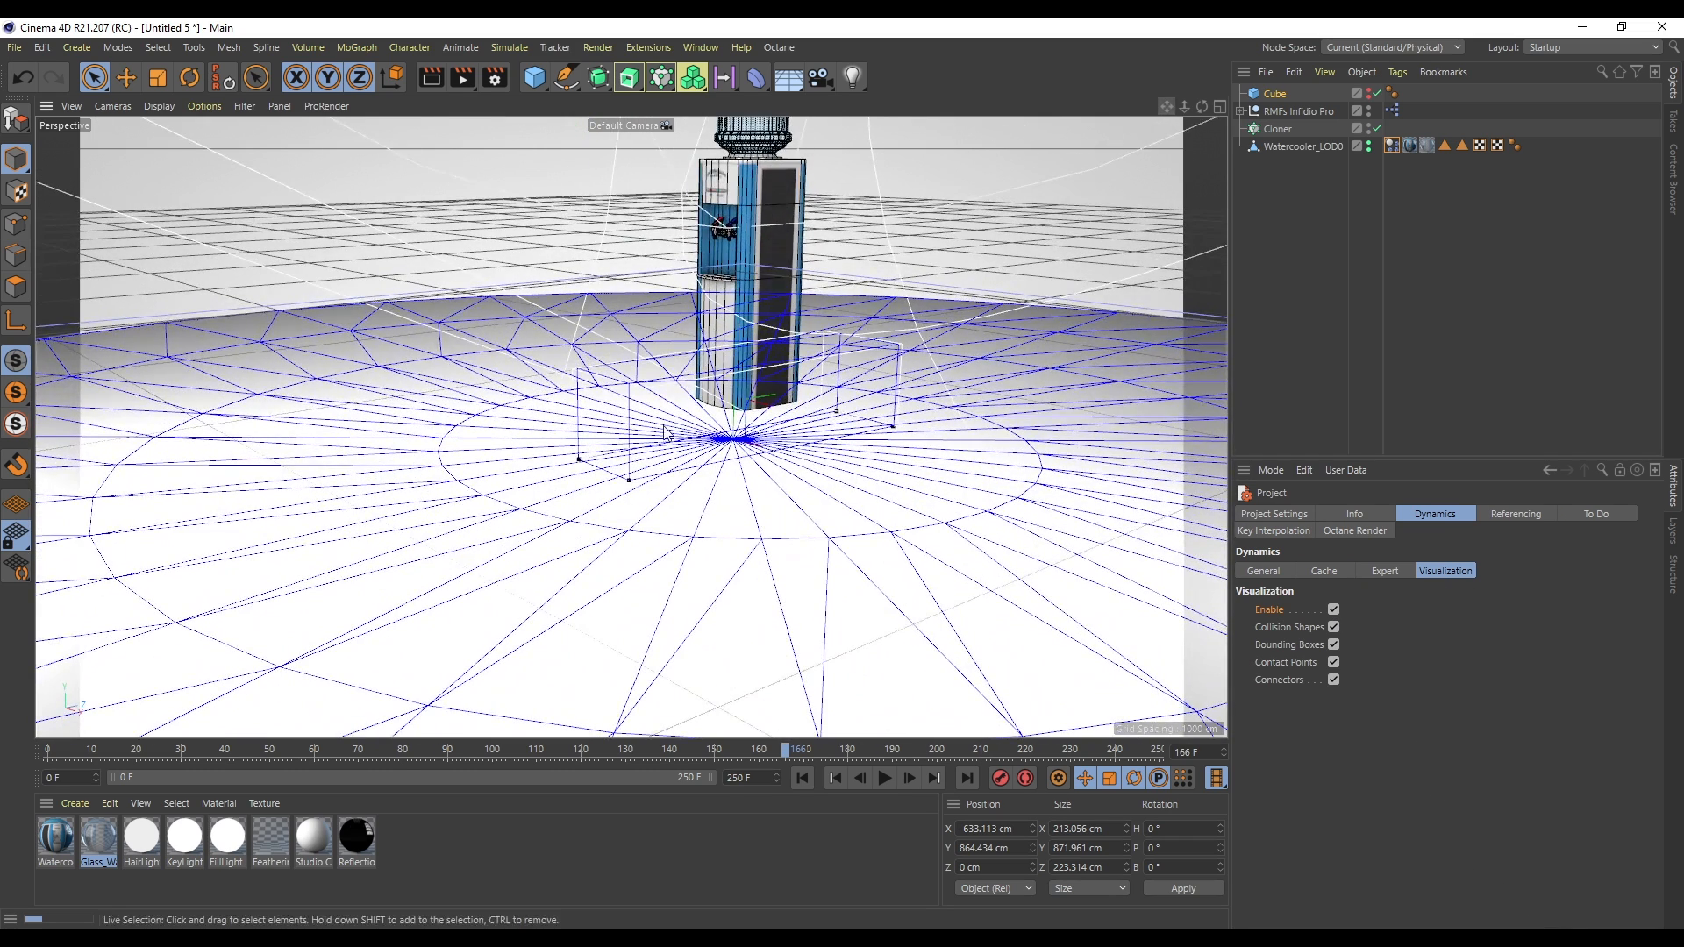
scroll(559, 414, "up", 2)
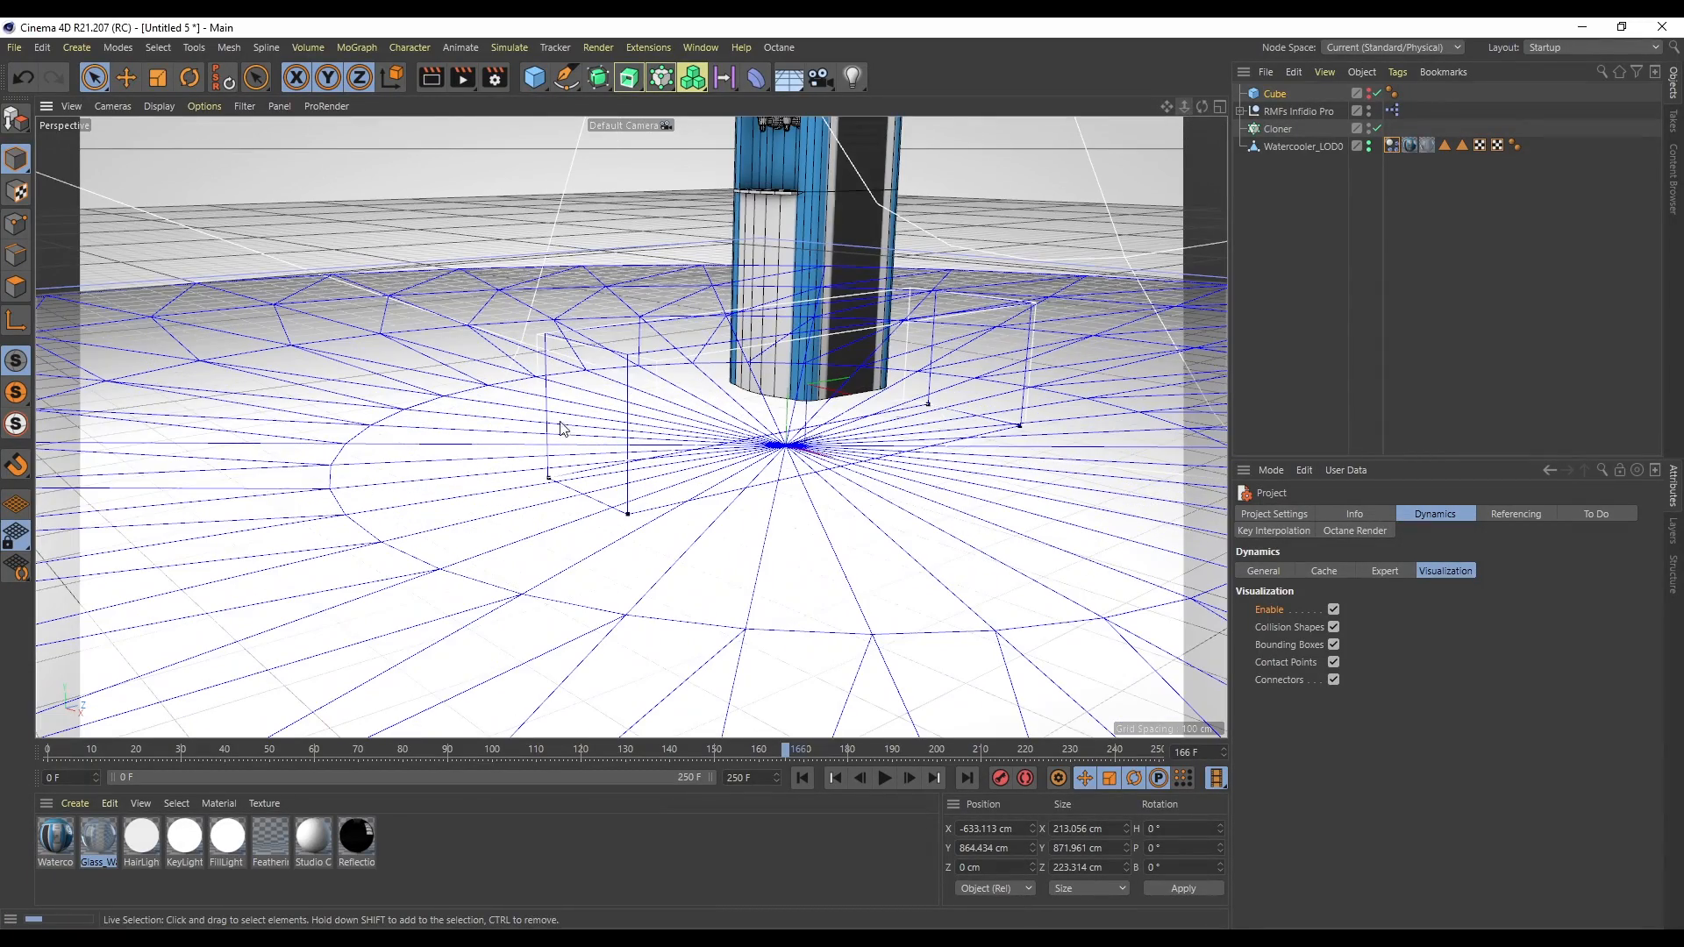
left_click_drag(1202, 106, 1132, 123)
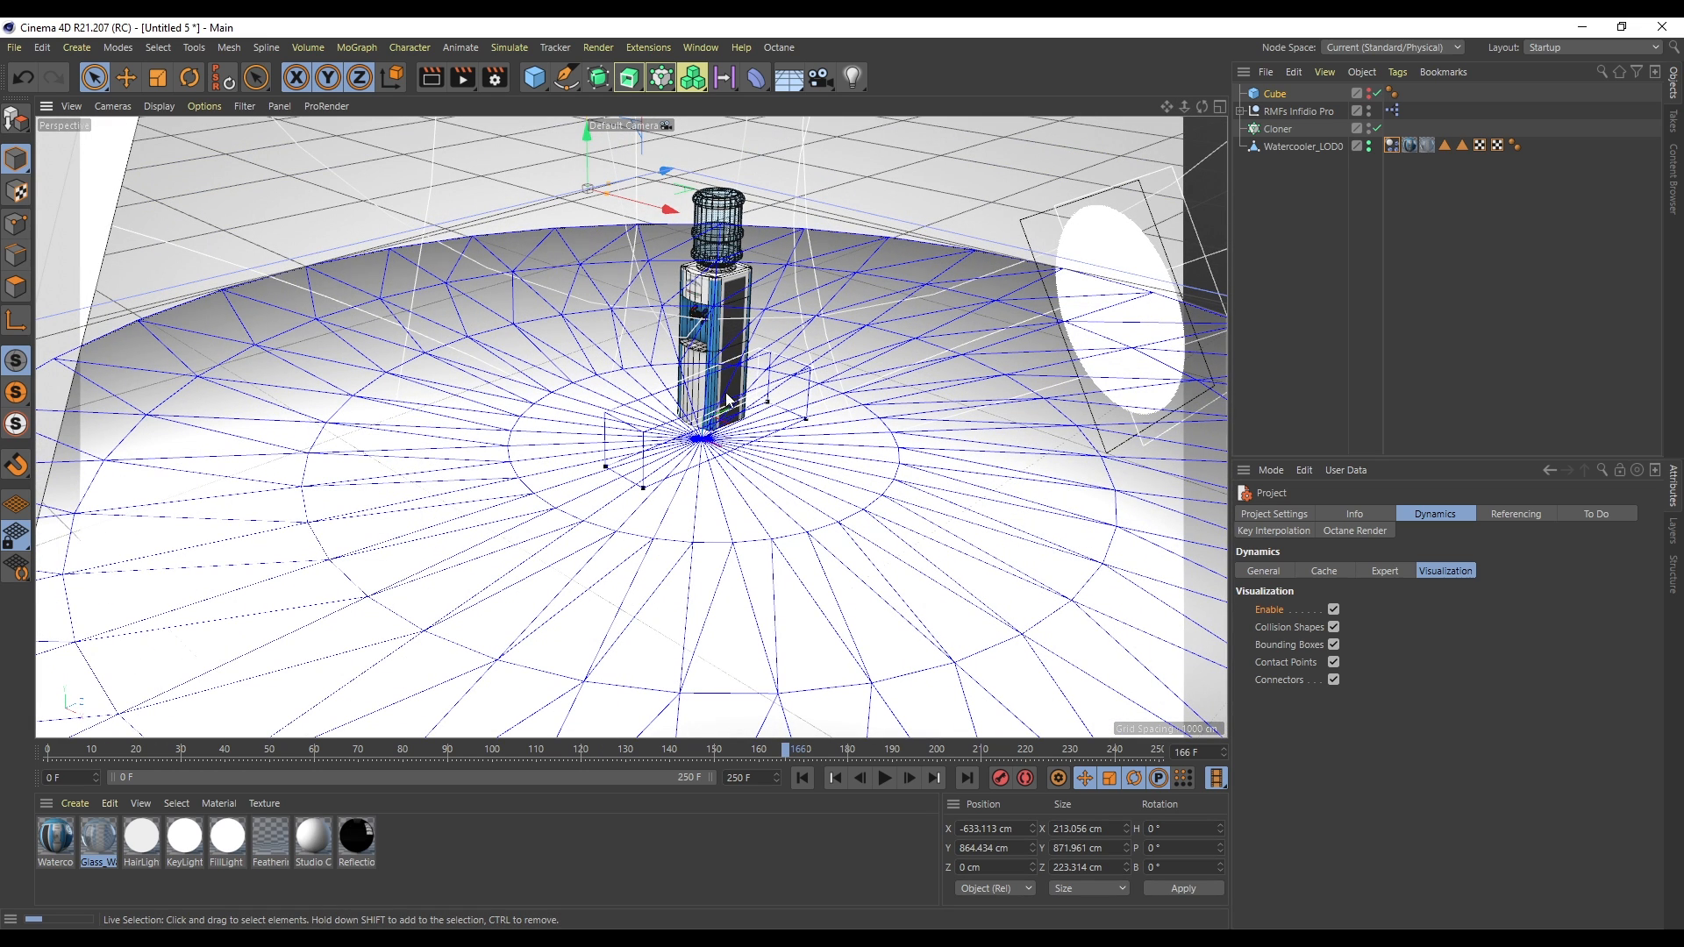
- Turn dynamics visualization off and unhide the cube
left_click(1333, 609)
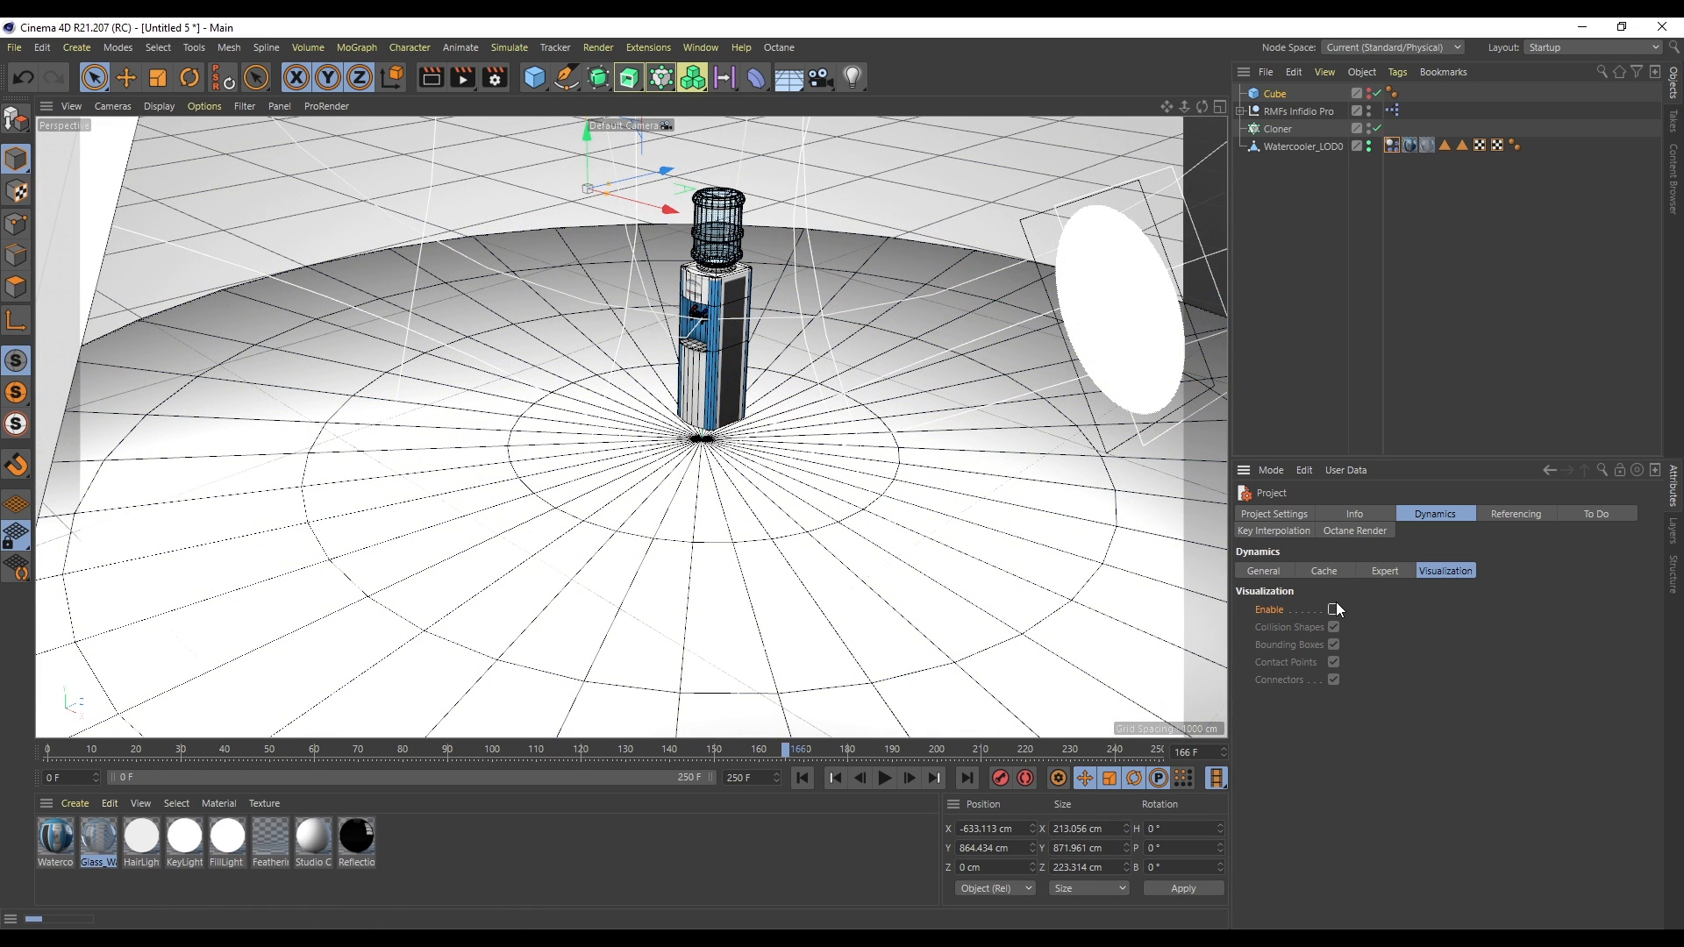
left_click(1312, 94)
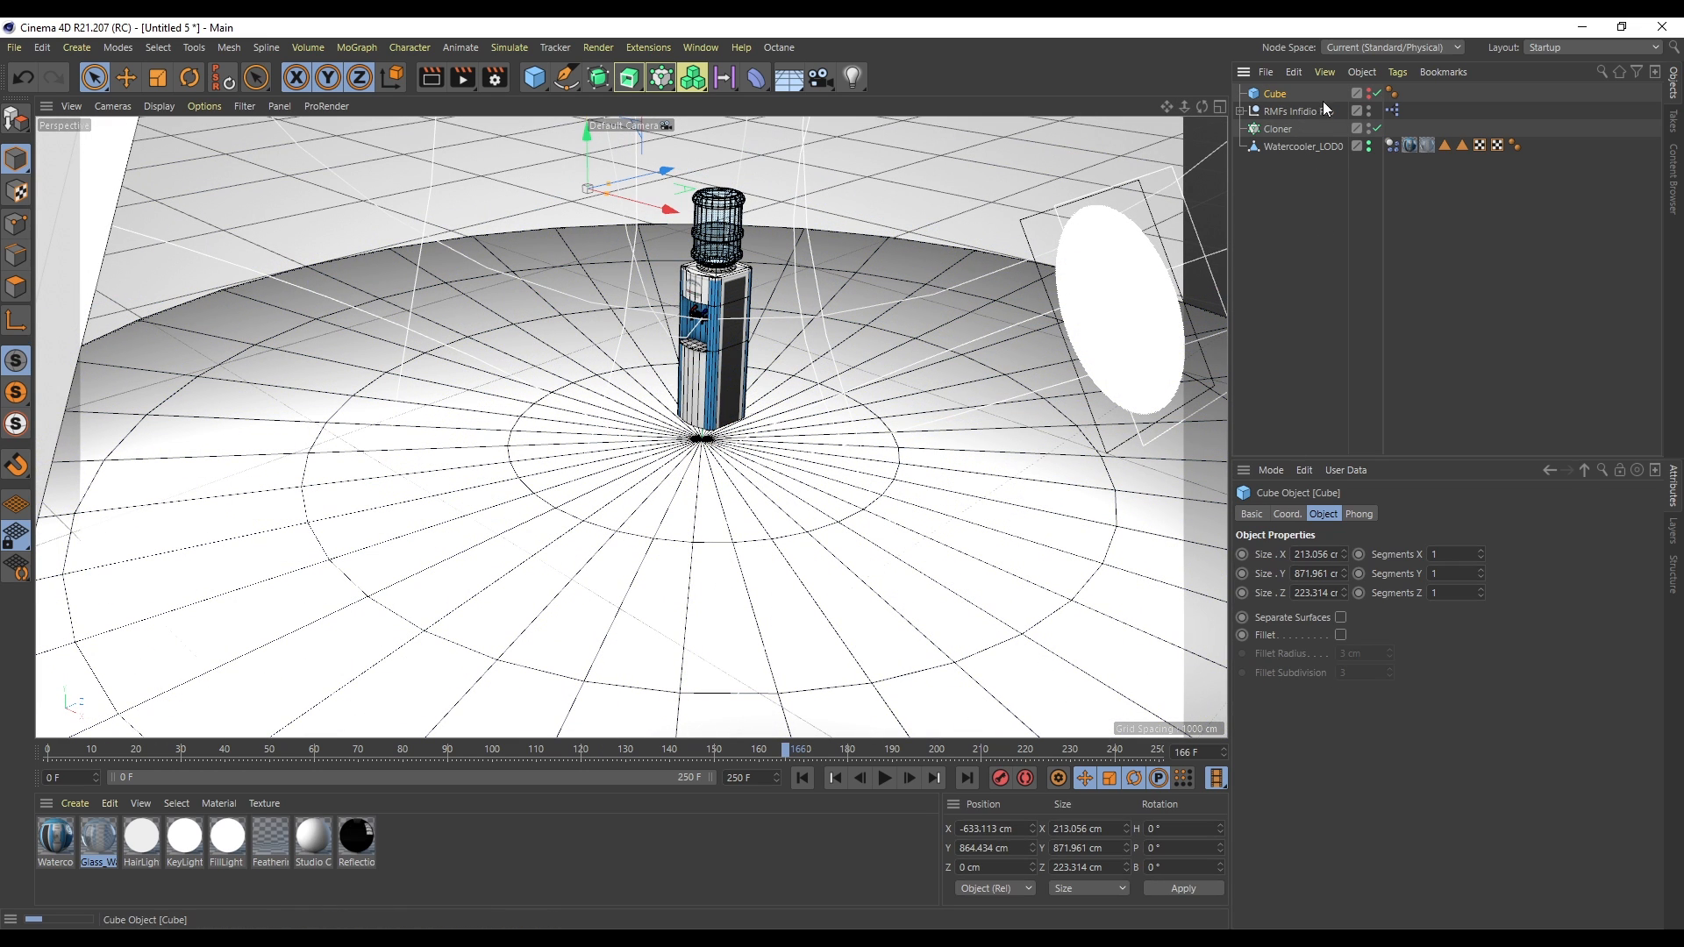
left_click(1369, 93)
left_click(1284, 152)
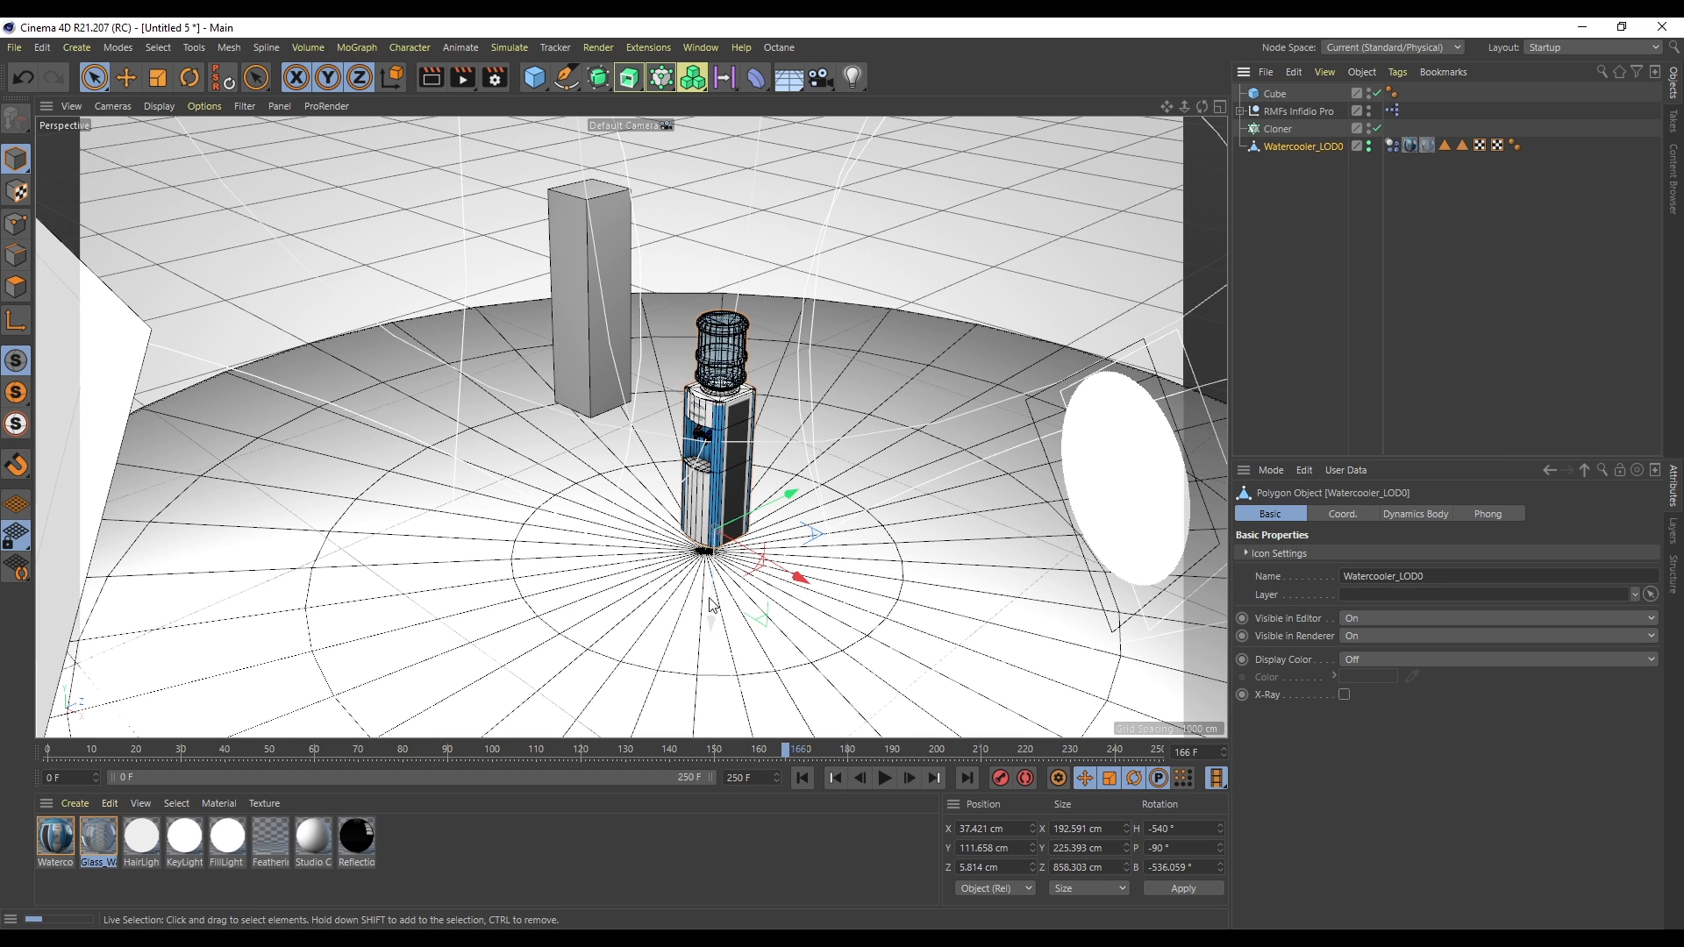
- Make the cube a child of the watercooler and reset its position and rotation
left_click(1300, 93)
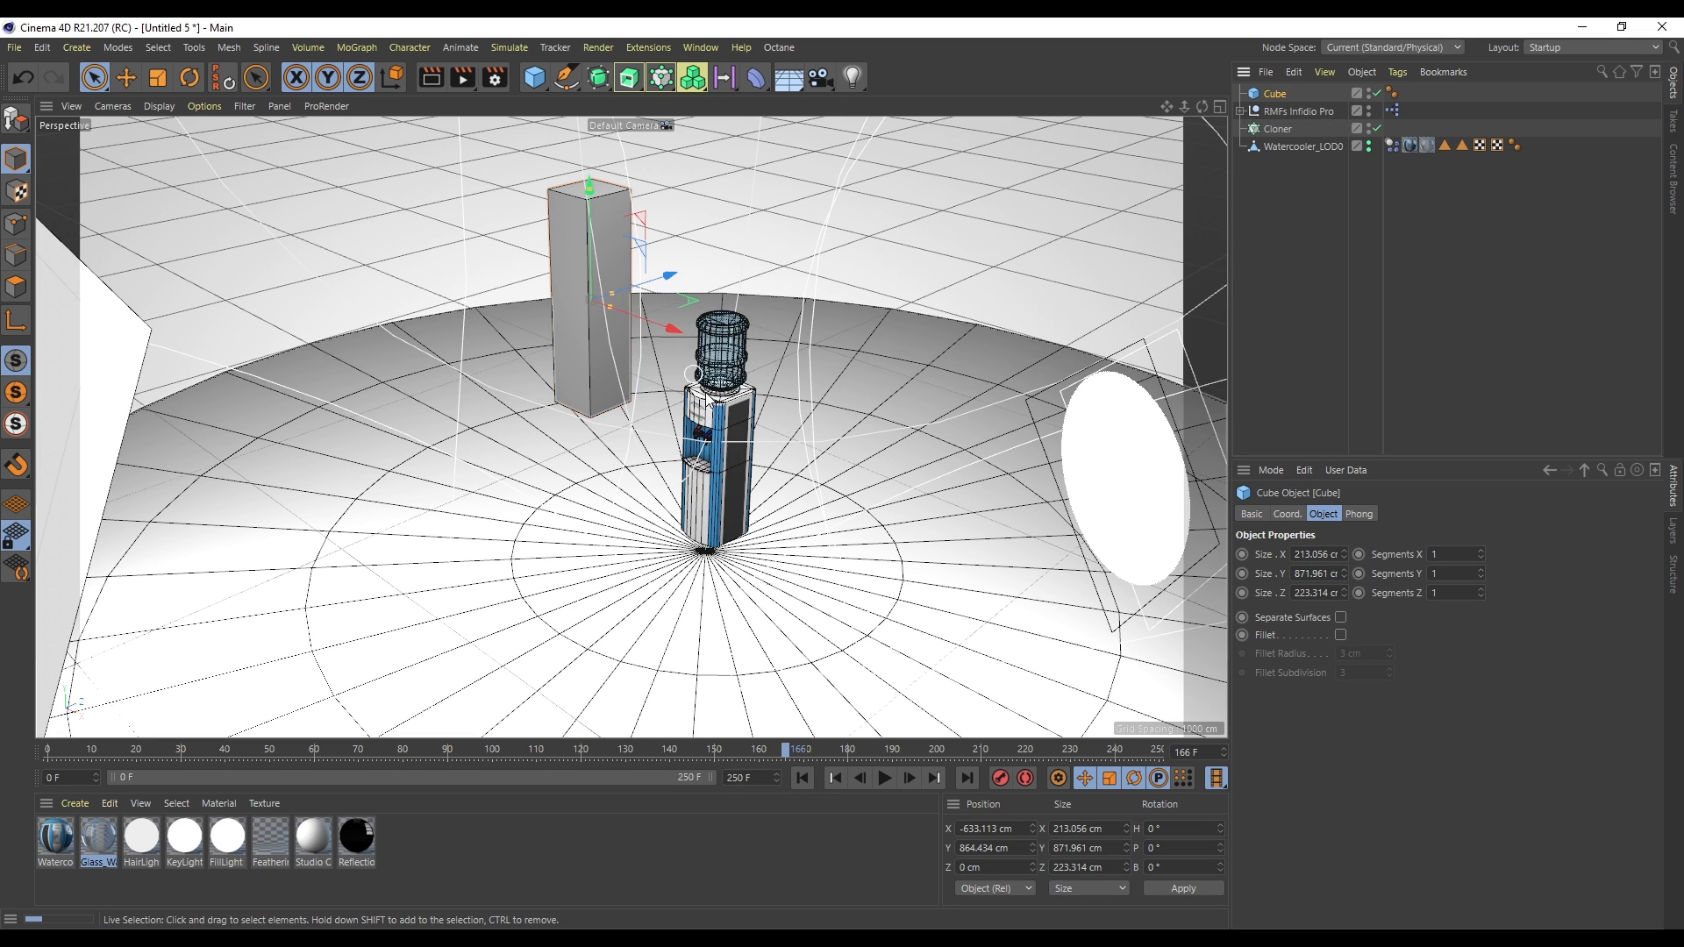
left_click_drag(1271, 94, 1287, 148)
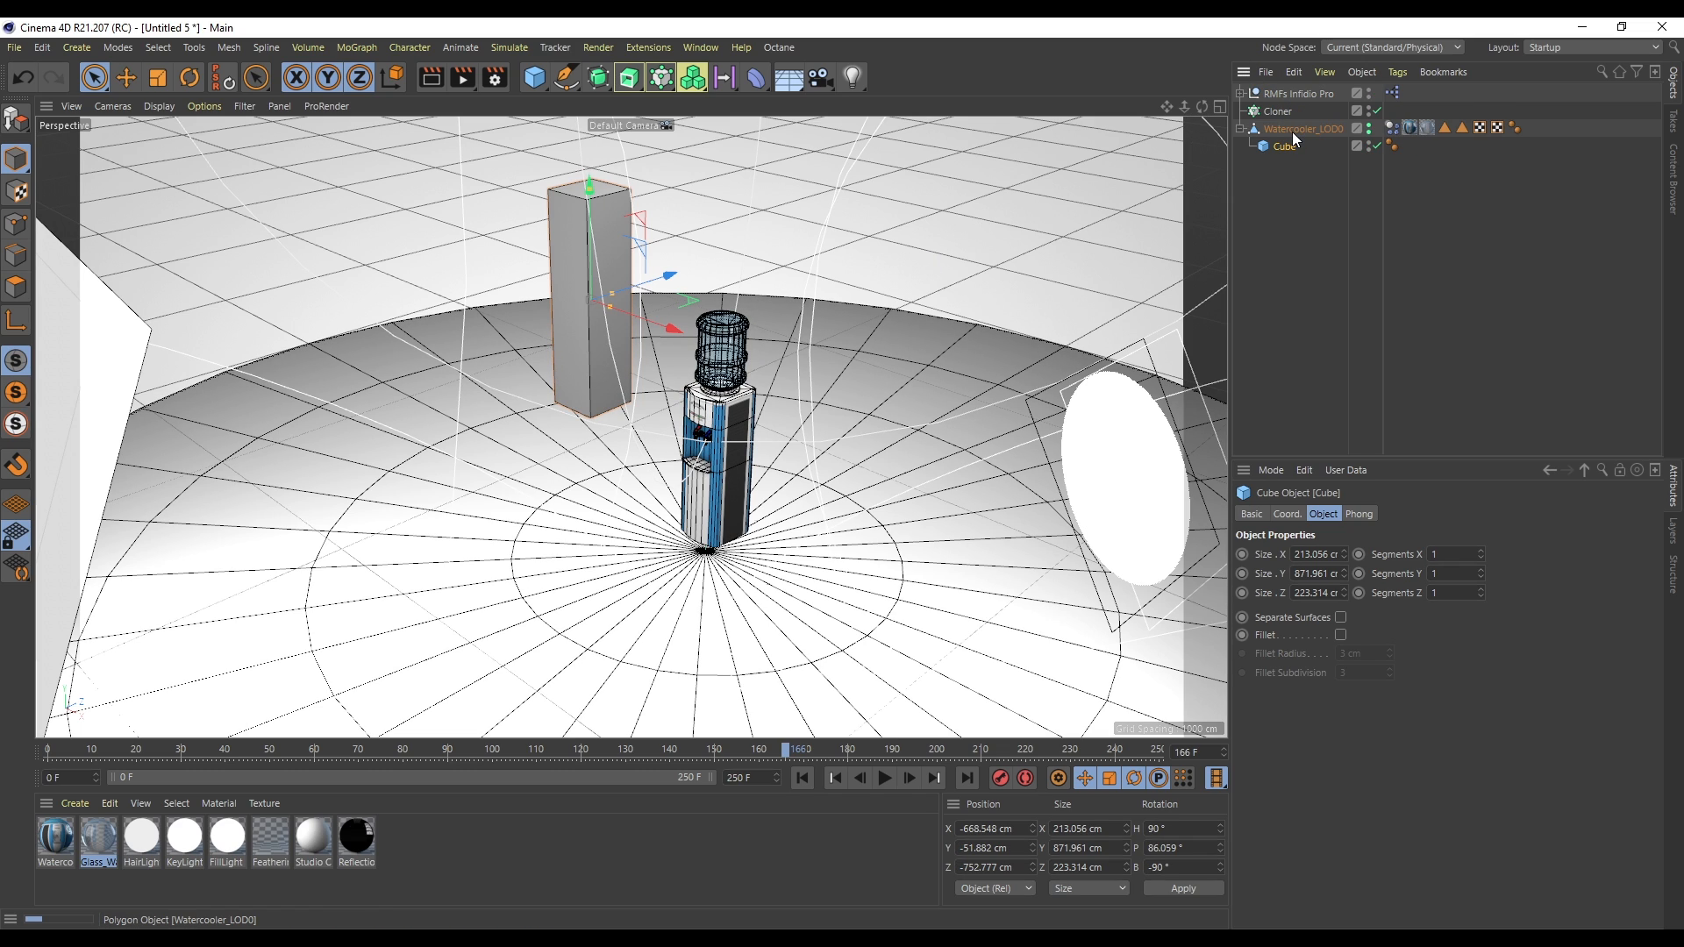
left_click(224, 80)
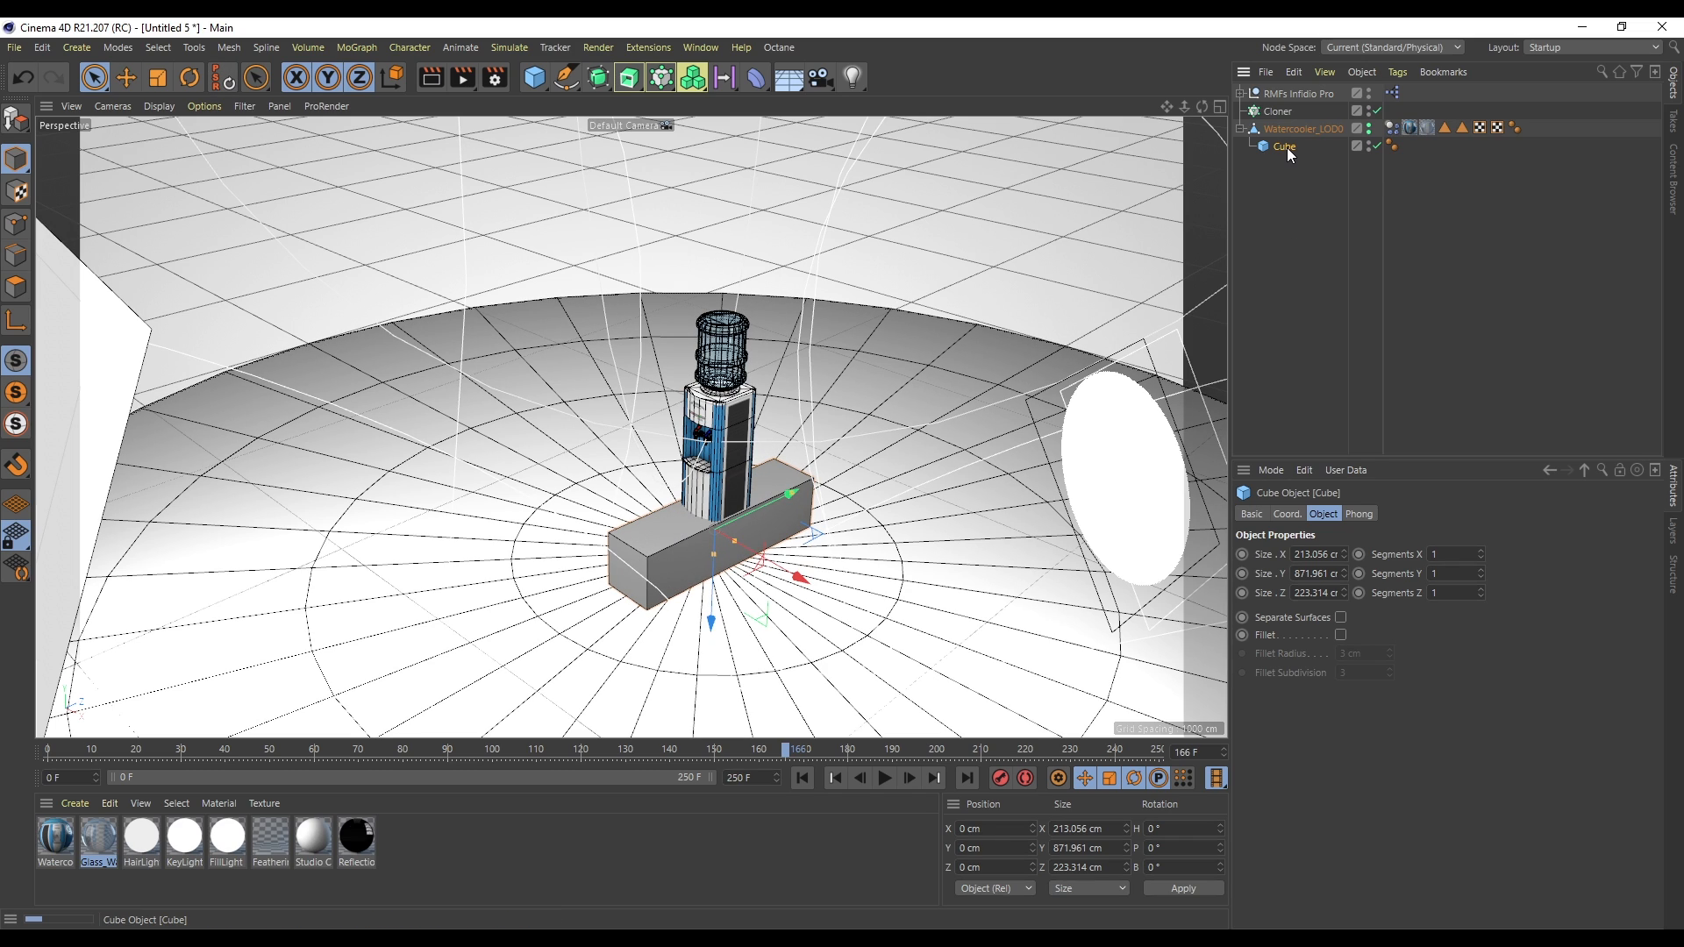
- Make the cube editable and move its top face down to the base of the water bottle
key("c")
left_click(16, 286)
left_click(626, 574)
left_click_drag(680, 592, 750, 561)
left_click_drag(1202, 106, 1062, 123)
key("s")
left_click_drag(1202, 106, 991, 111)
left_click(793, 575)
left_click_drag(793, 574, 725, 153)
- Inset the cube's top face with Extrude Inner
left_click_drag(1201, 107, 1253, 272)
scroll(658, 342, "up", 7)
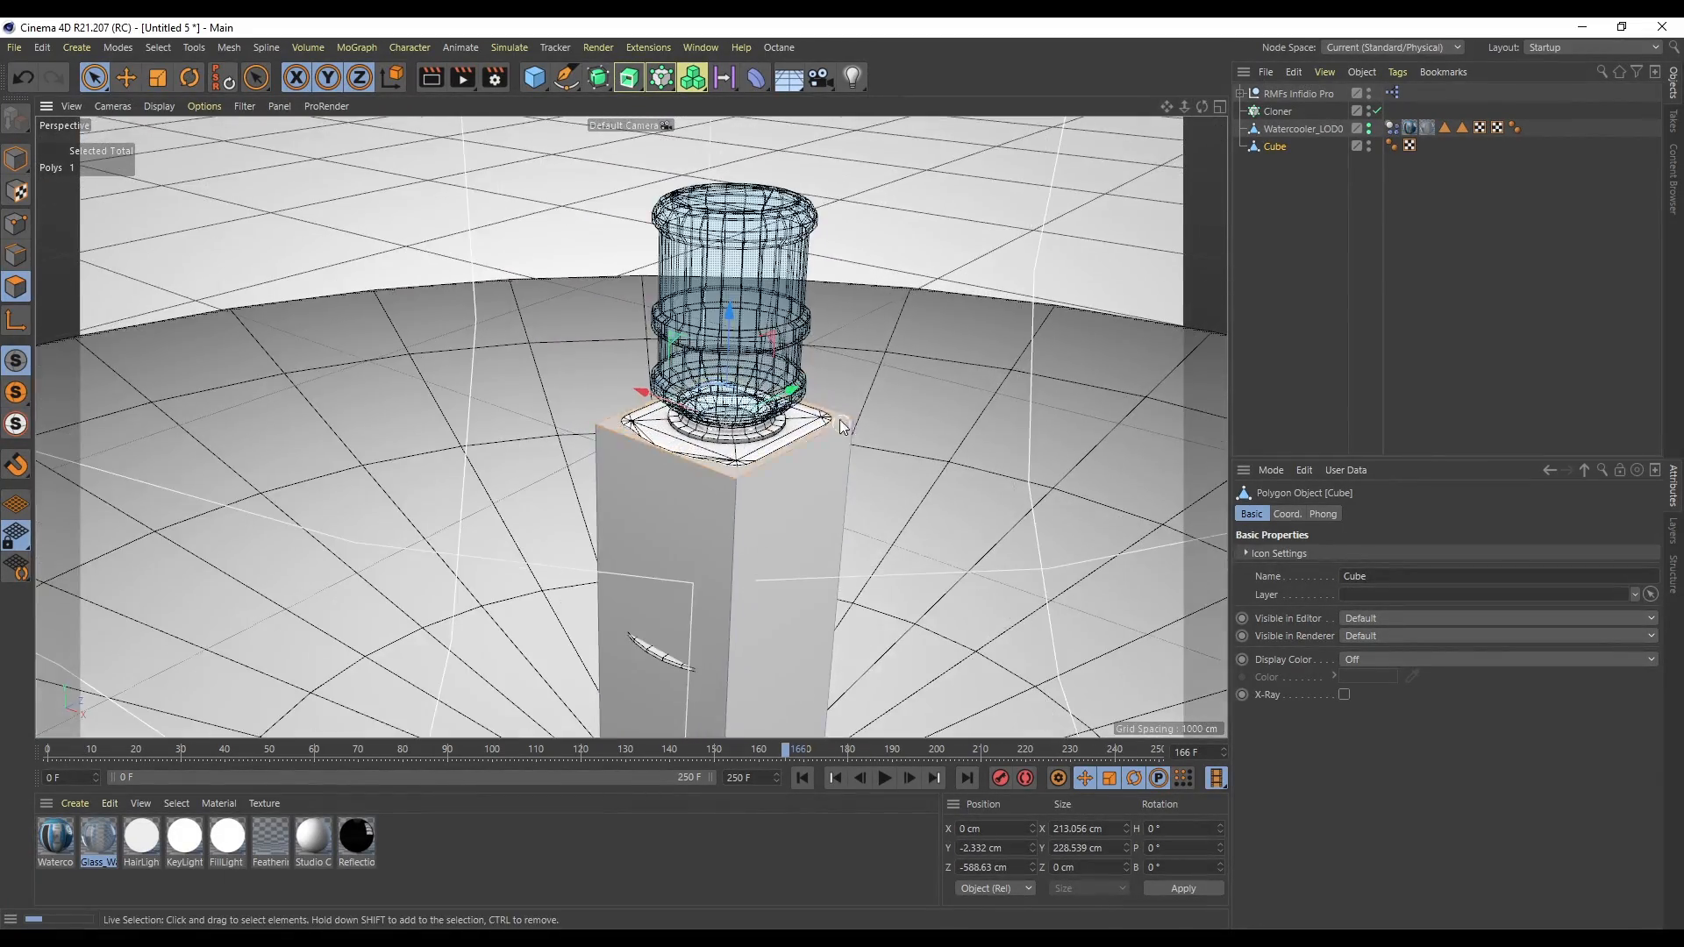
scroll(841, 424, "up", 2)
key("i")
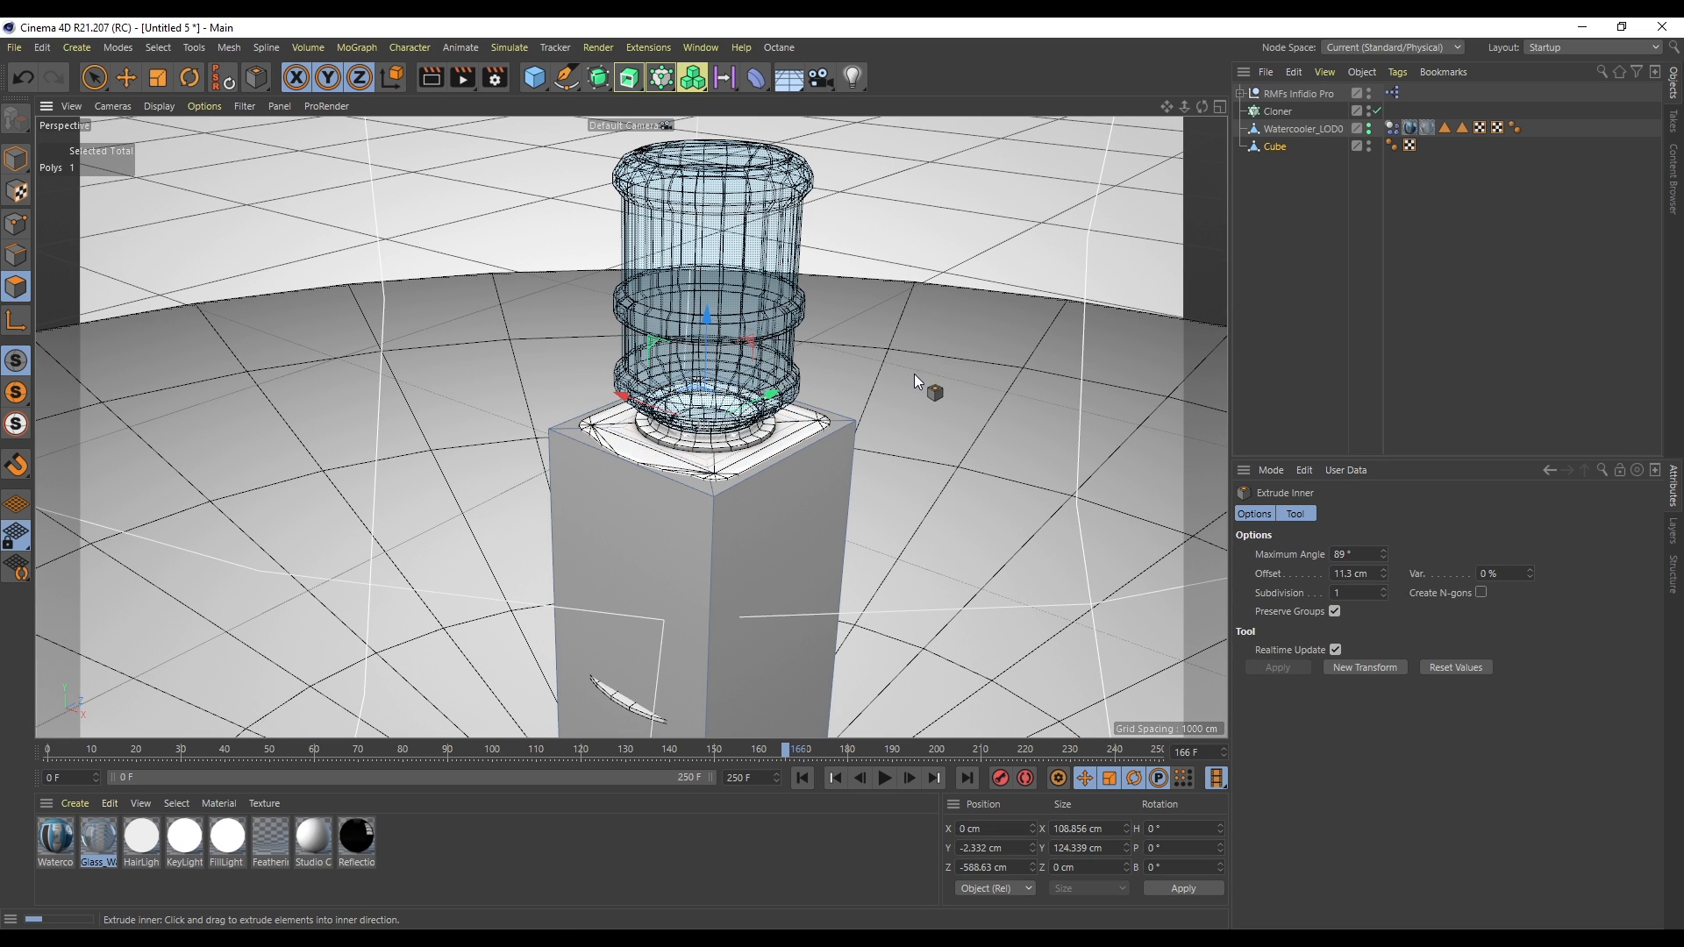
key("d")
left_click_drag(881, 493, 1081, 493)
- Extrude the inset face upward about 230 cm to enclose the water bottle
key("i")
key("d")
key("m")
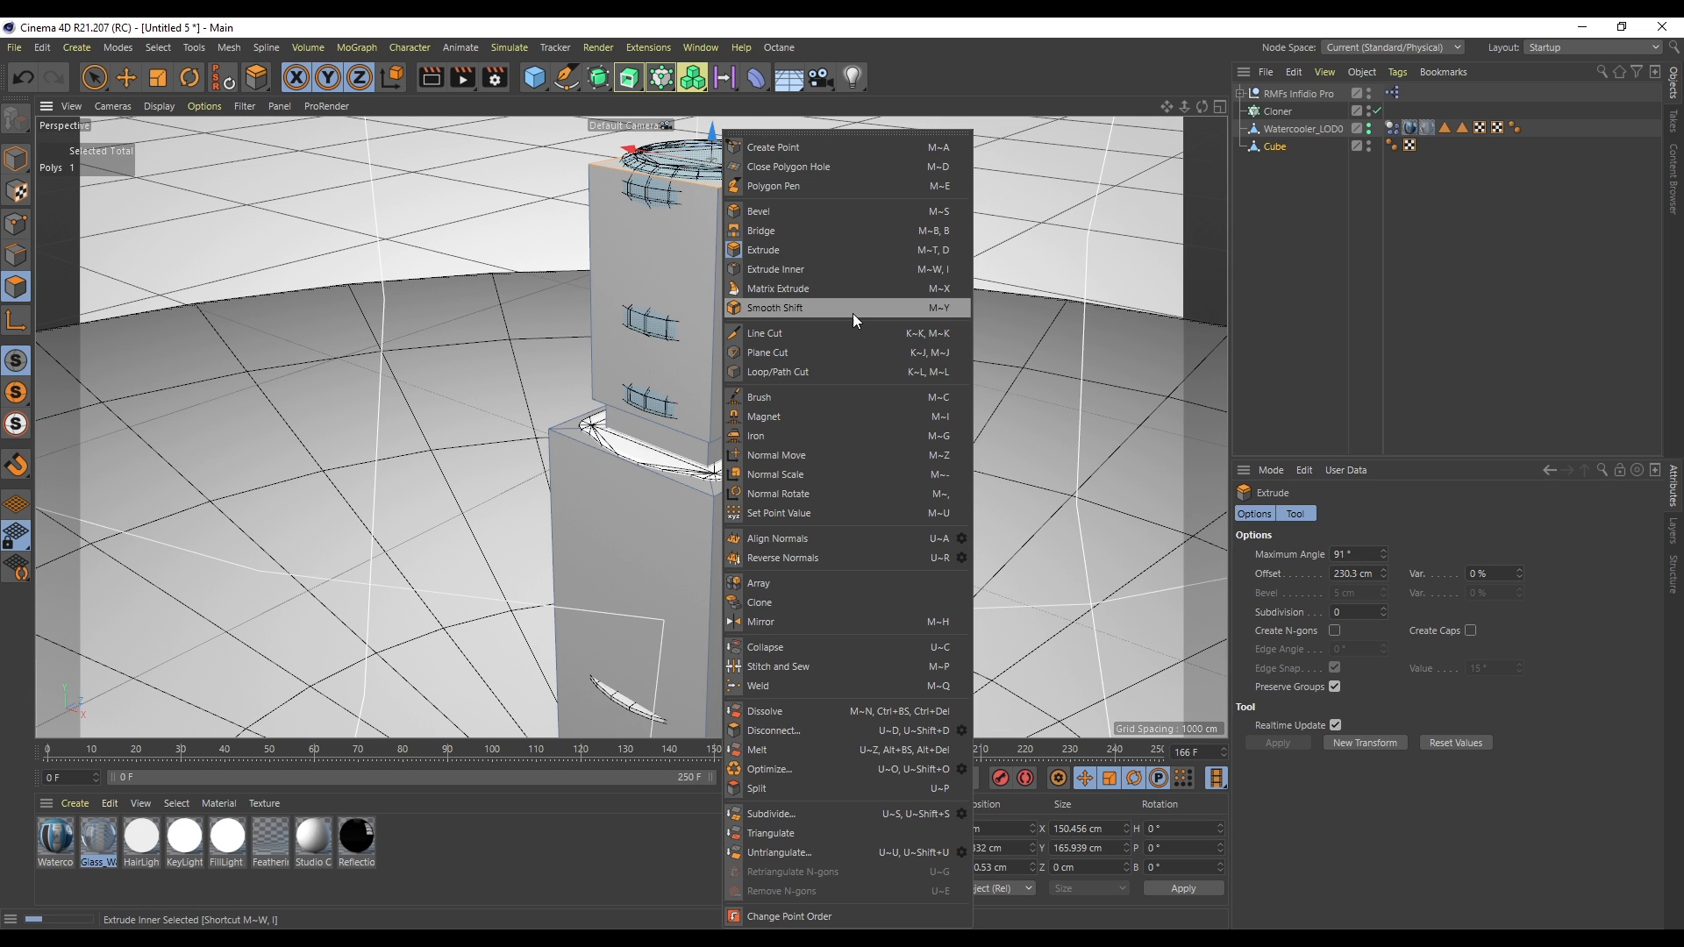
left_click(811, 210)
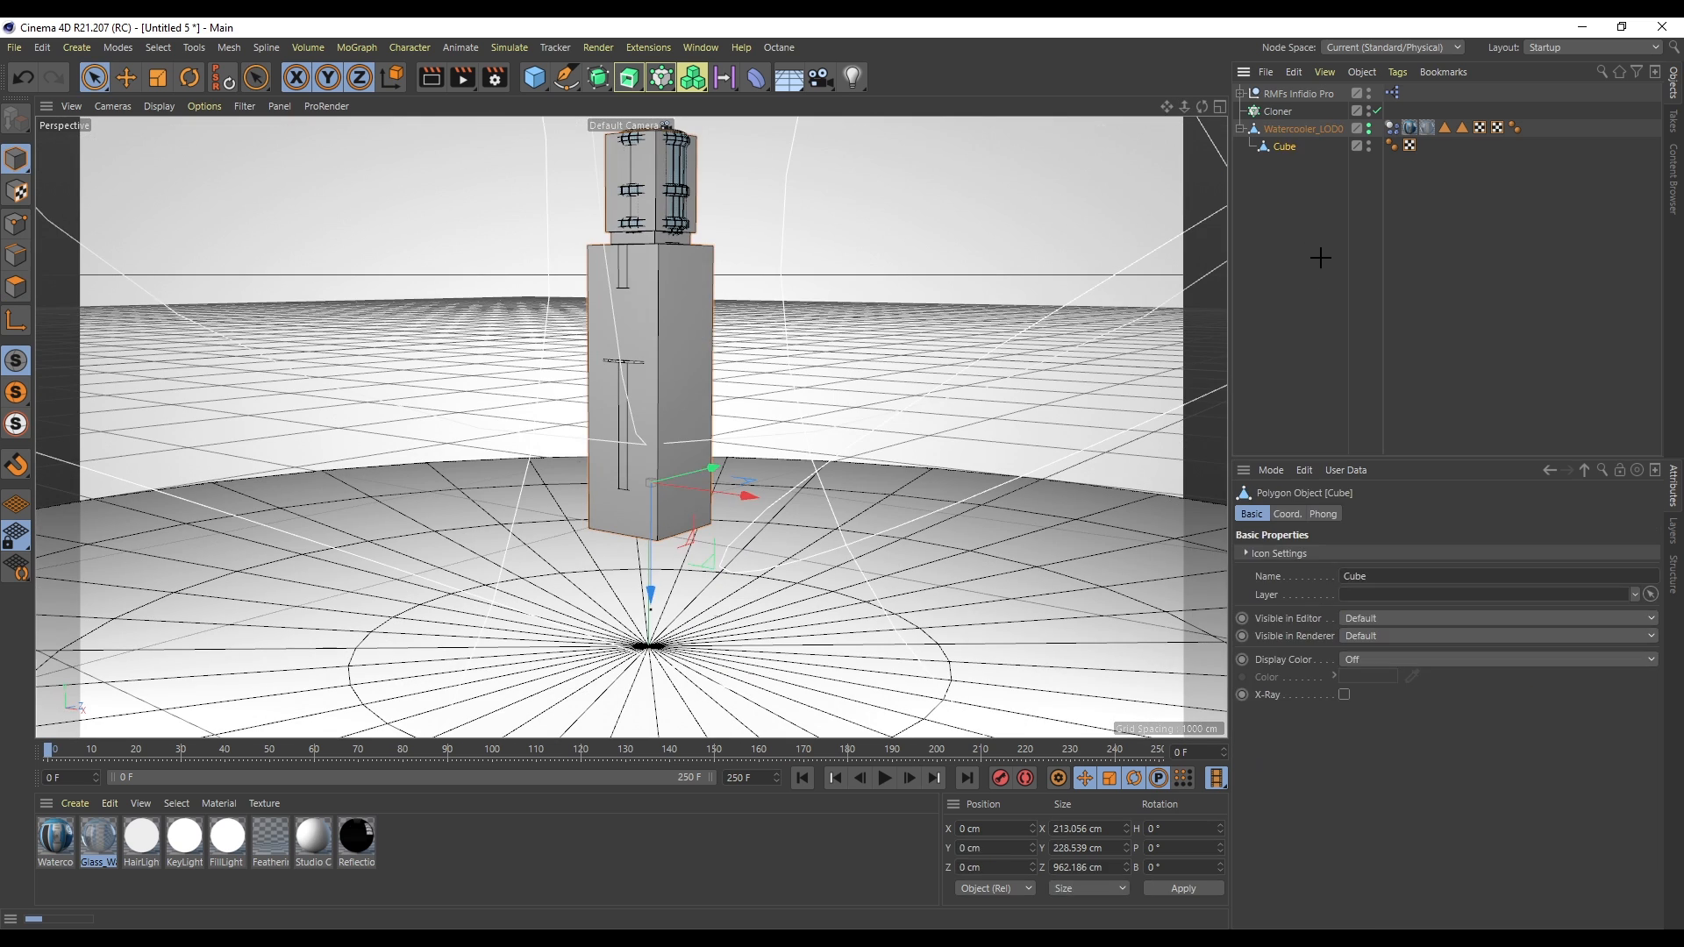
left_click(1286, 159)
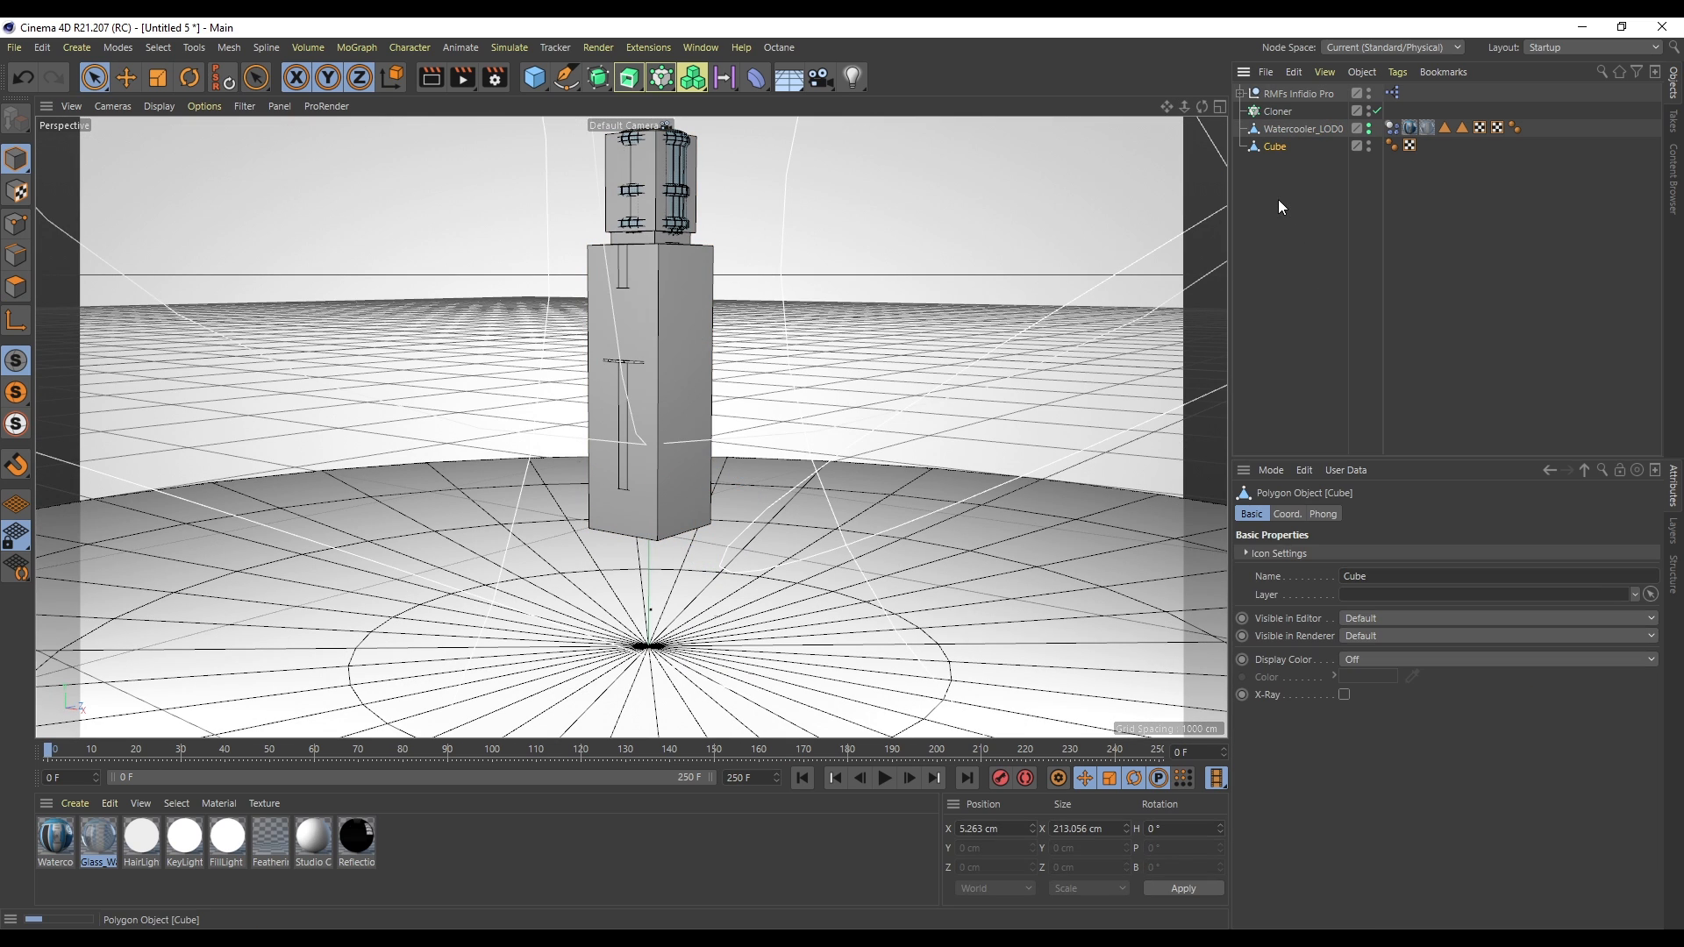
- Move the proxy cube down so it sits over the watercooler's base
middle_click_drag(643, 251, 642, 317, "alt")
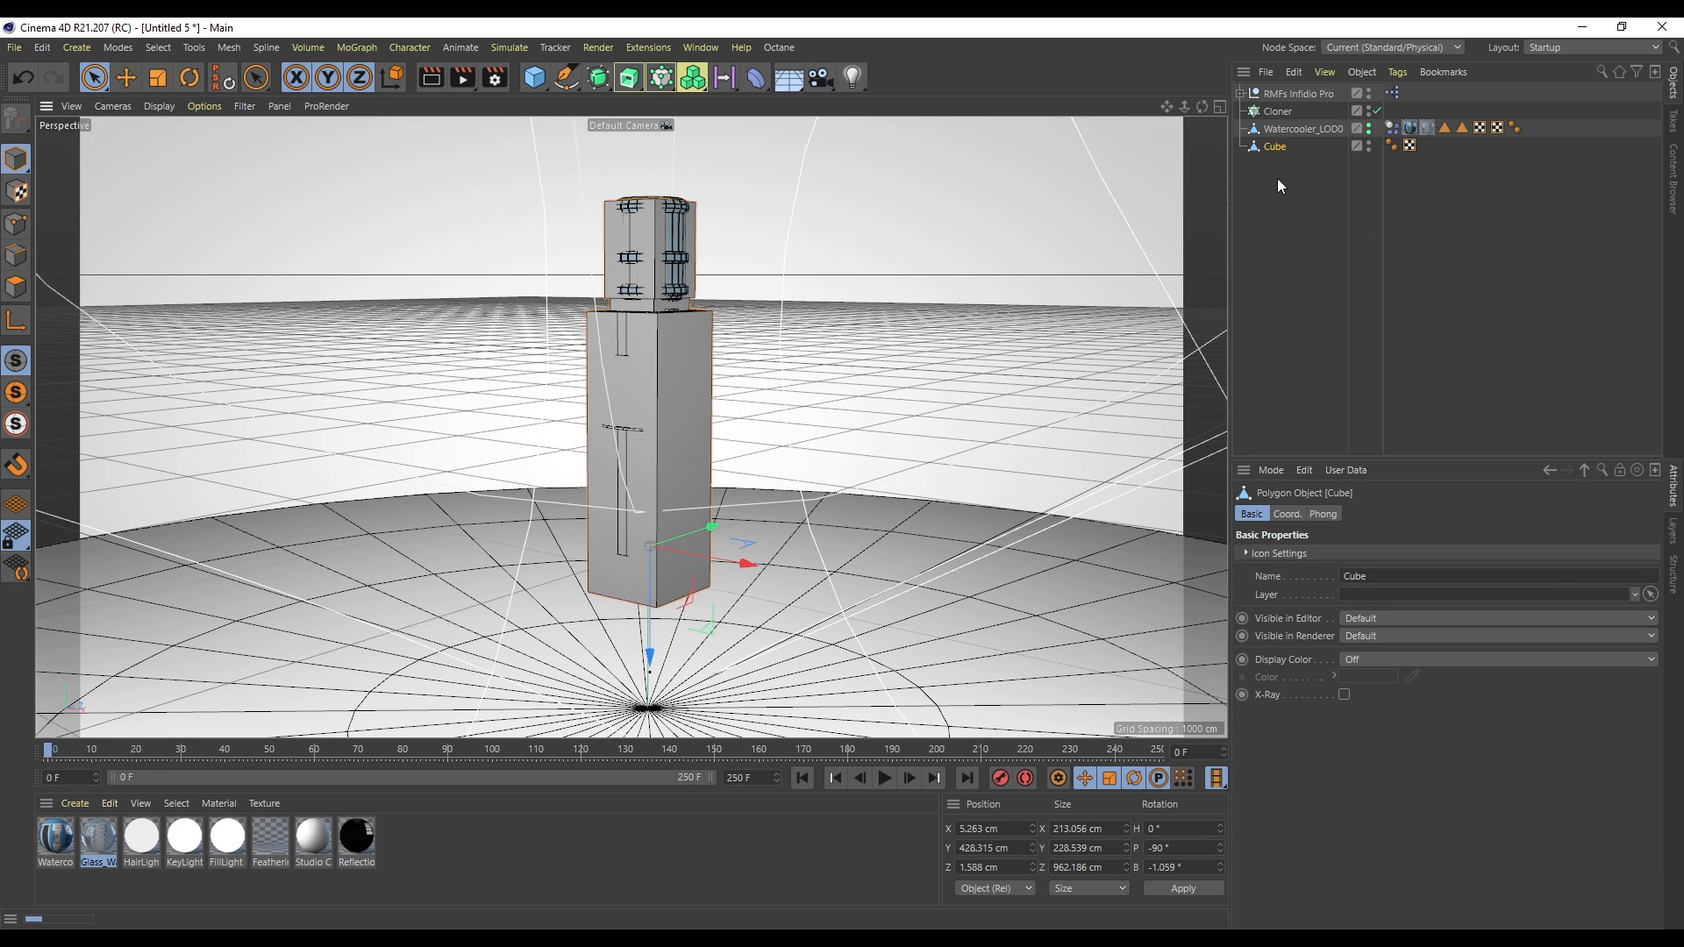
left_click(1298, 130)
left_click(1276, 148)
left_click_drag(1198, 108, 1200, 81)
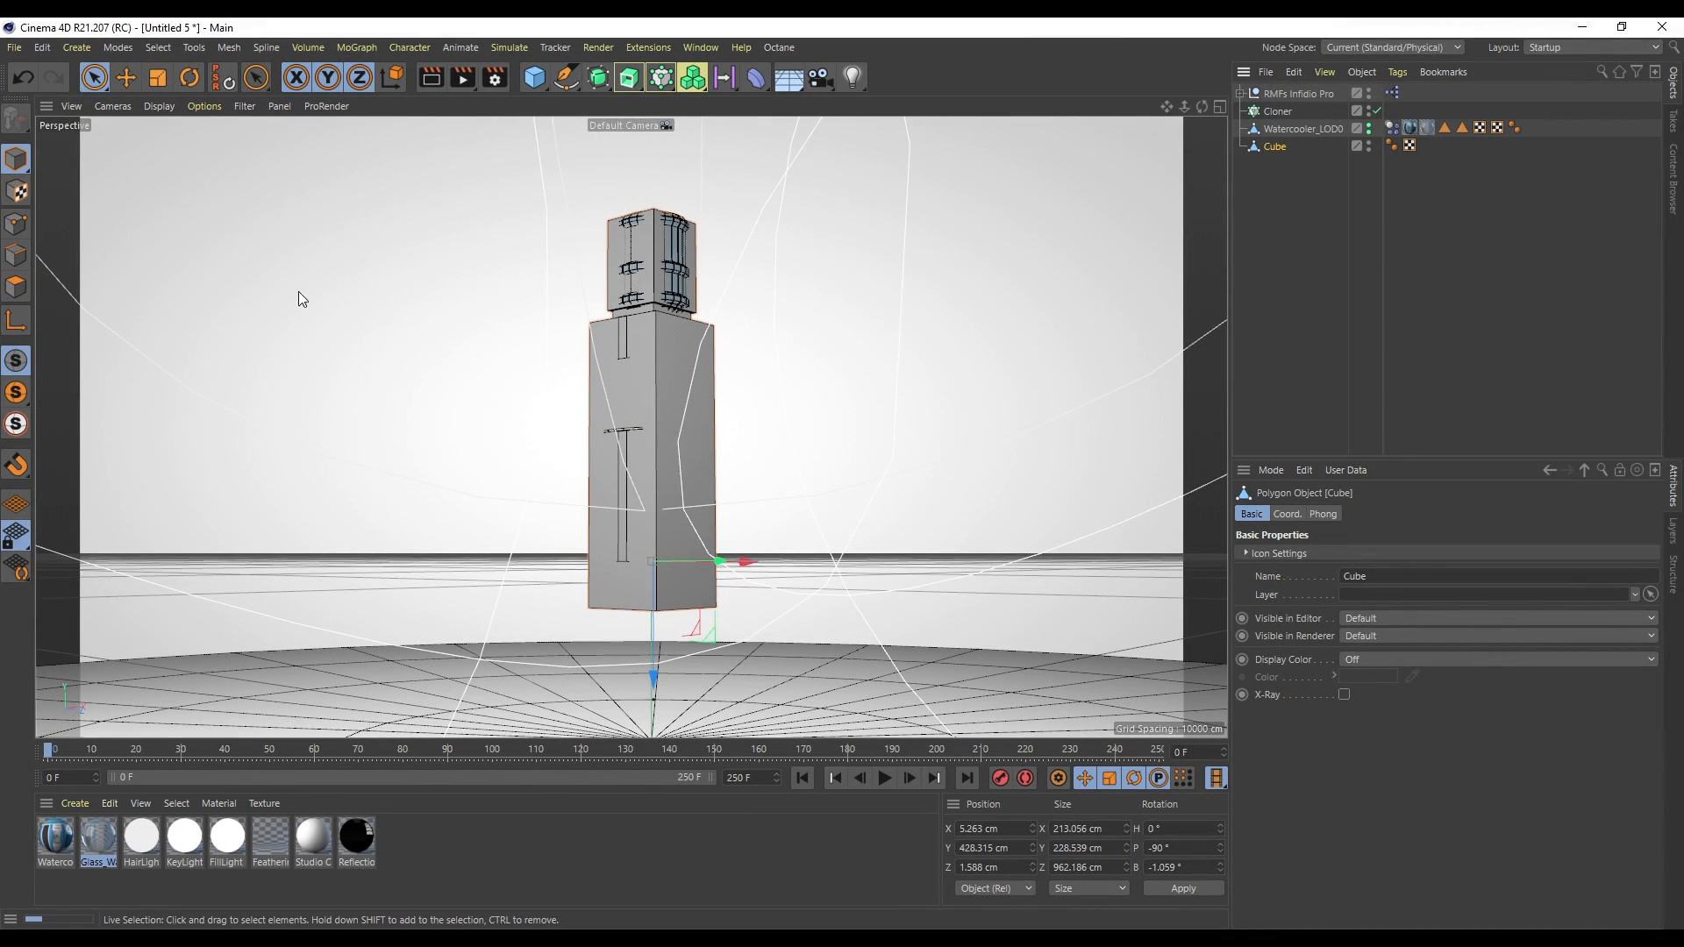
- In polygon mode, select the proxy cube's bottom face and move it to match the watercooler's base
left_click(22, 282)
scroll(661, 636, "up", 5)
left_click(653, 466)
left_click_drag(617, 535, 634, 274)
left_click_drag(1184, 104, 1184, 106)
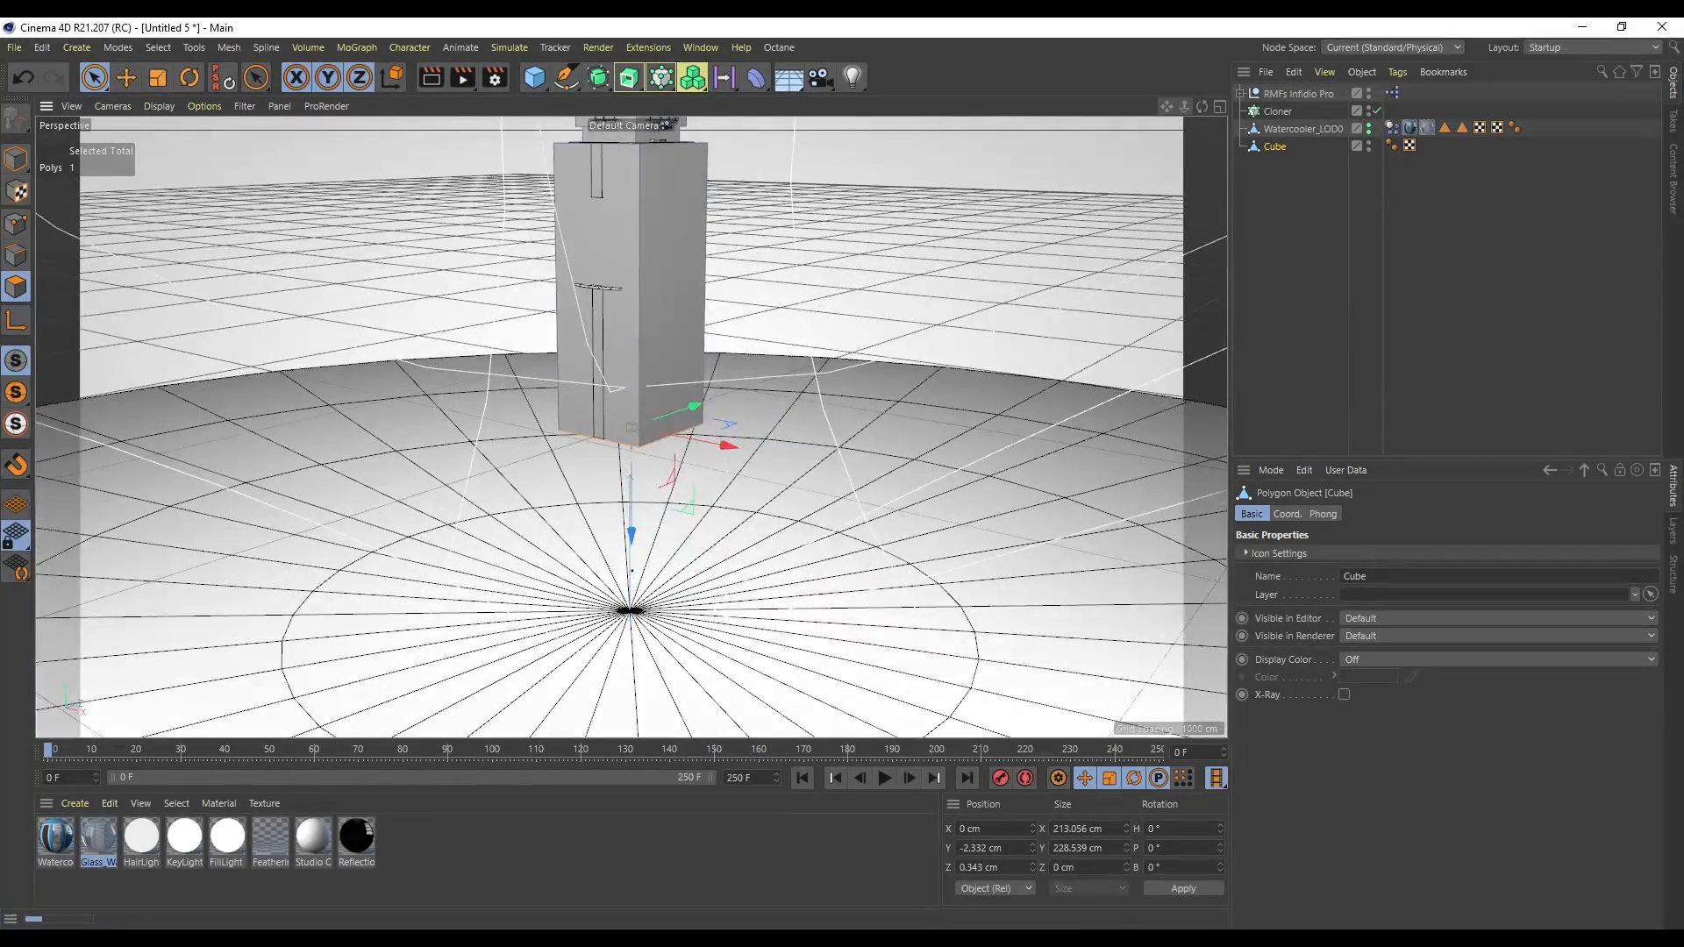
middle_click_drag(631, 427, 672, 586, "alt")
left_click_drag(412, 510, 405, 507)
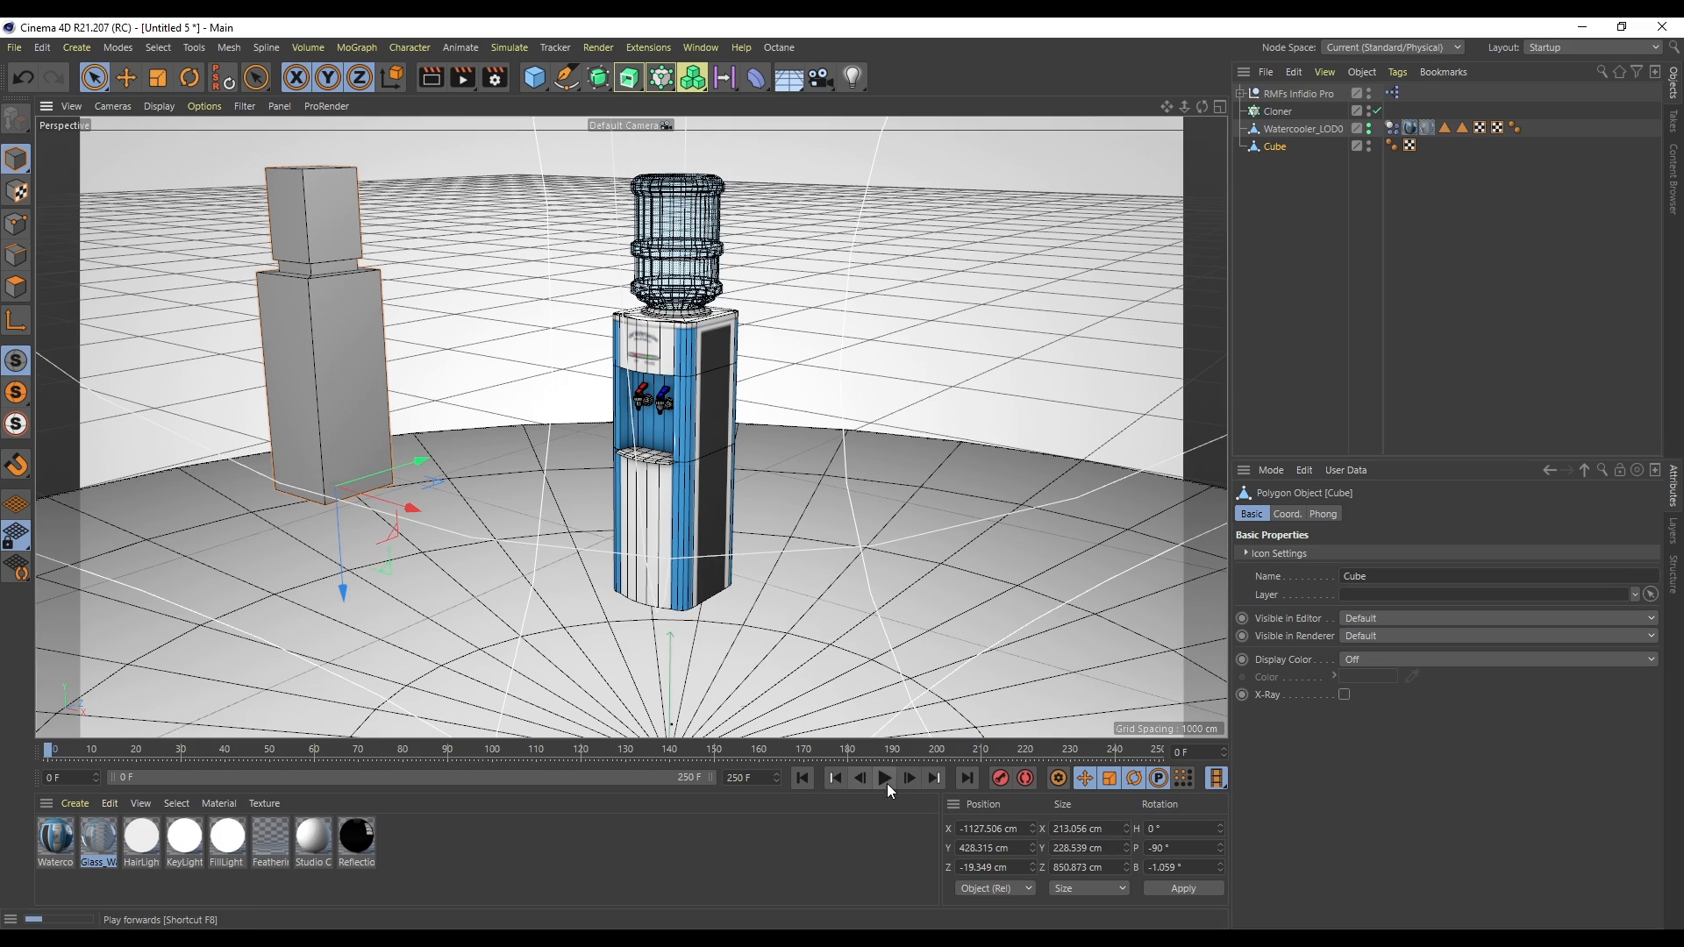
- Hide the proxy cube in both editor and renderer and play the simulation
double_click(1368, 145, "alt")
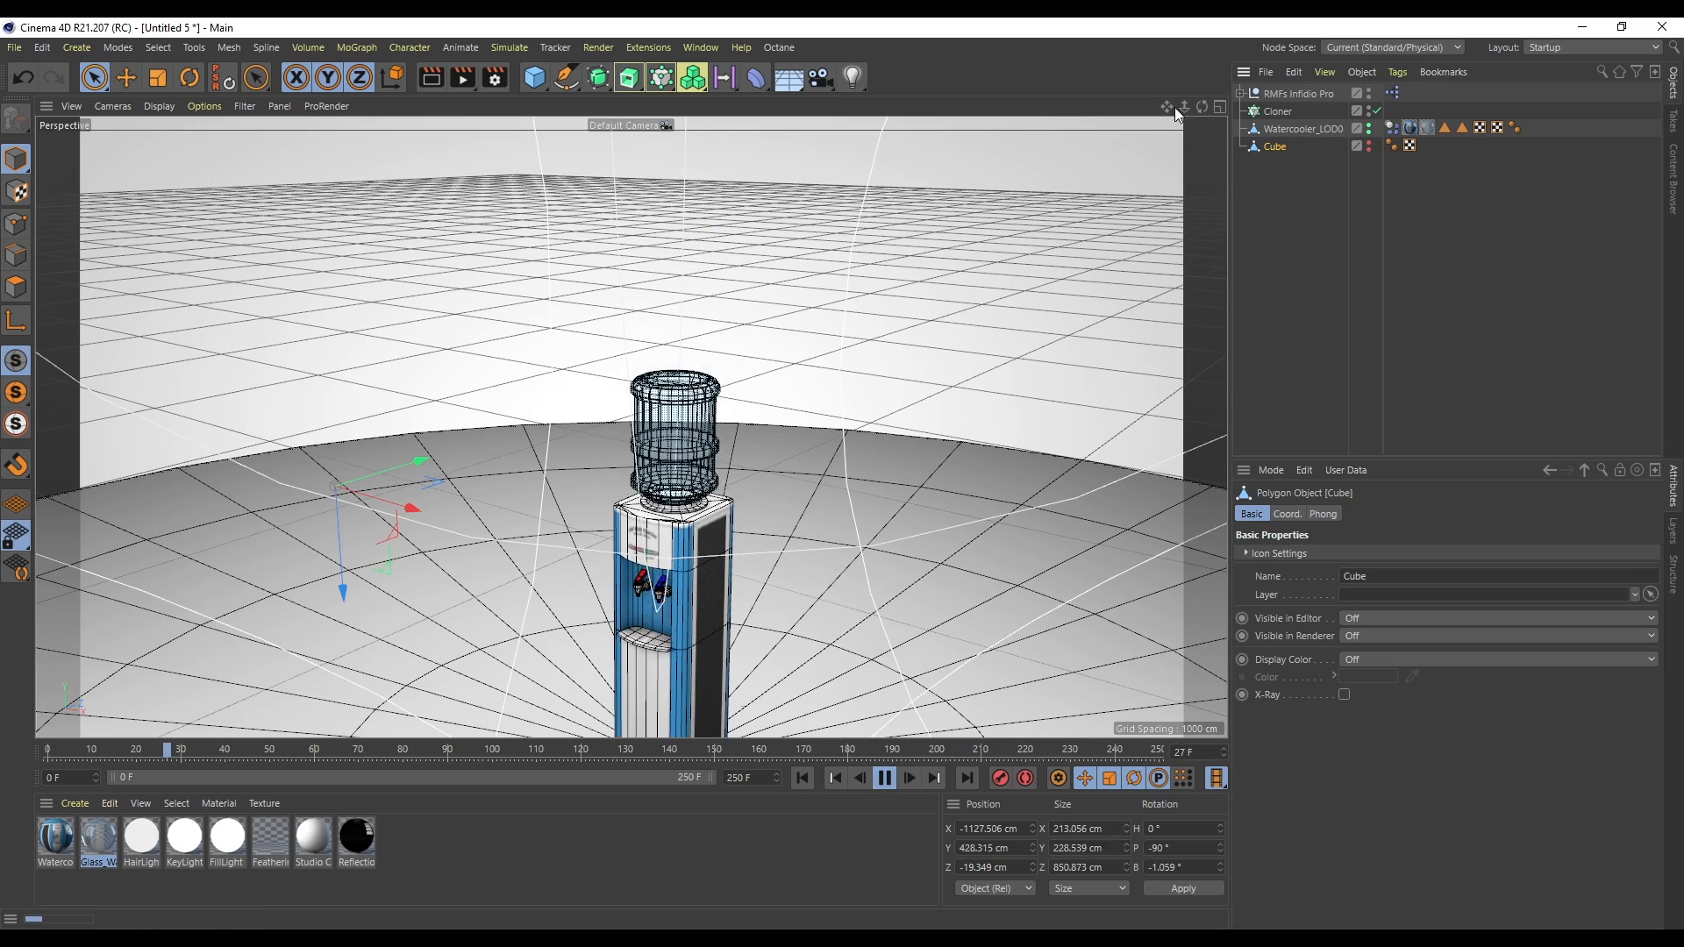
left_click_drag(1165, 109, 1165, 5)
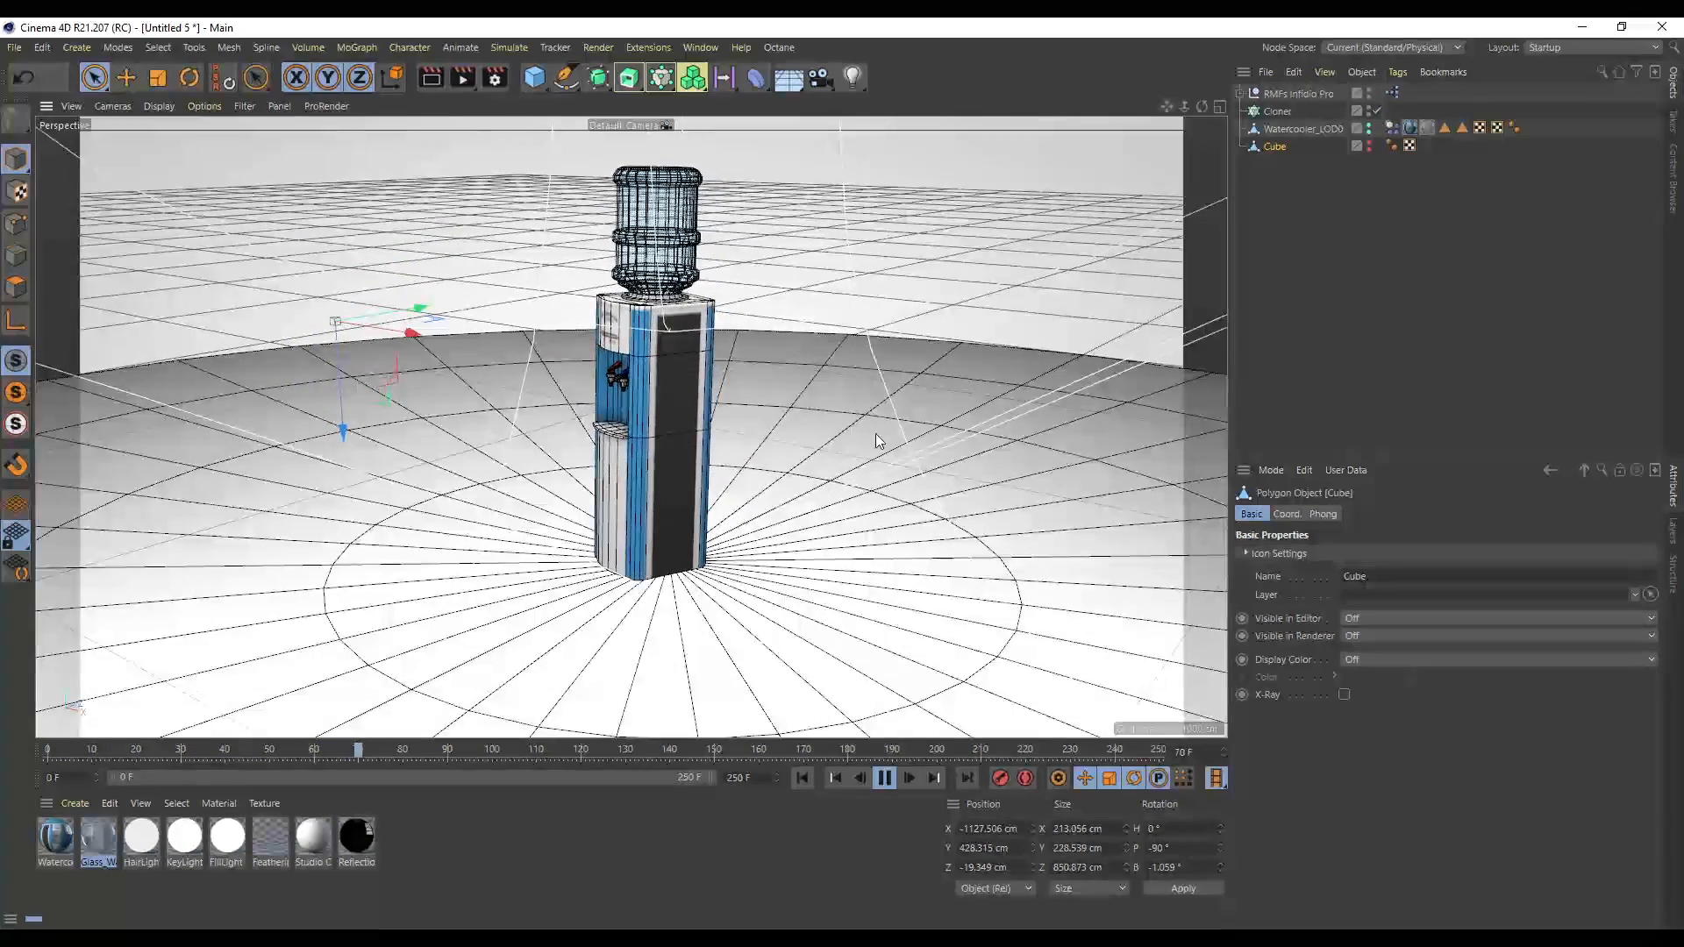
left_click_drag(1166, 107, 1258, 192)
- Create a new cube, place it at about 445 cm X and 638 cm Y, and give it a Rigid Body tag
left_click(532, 79)
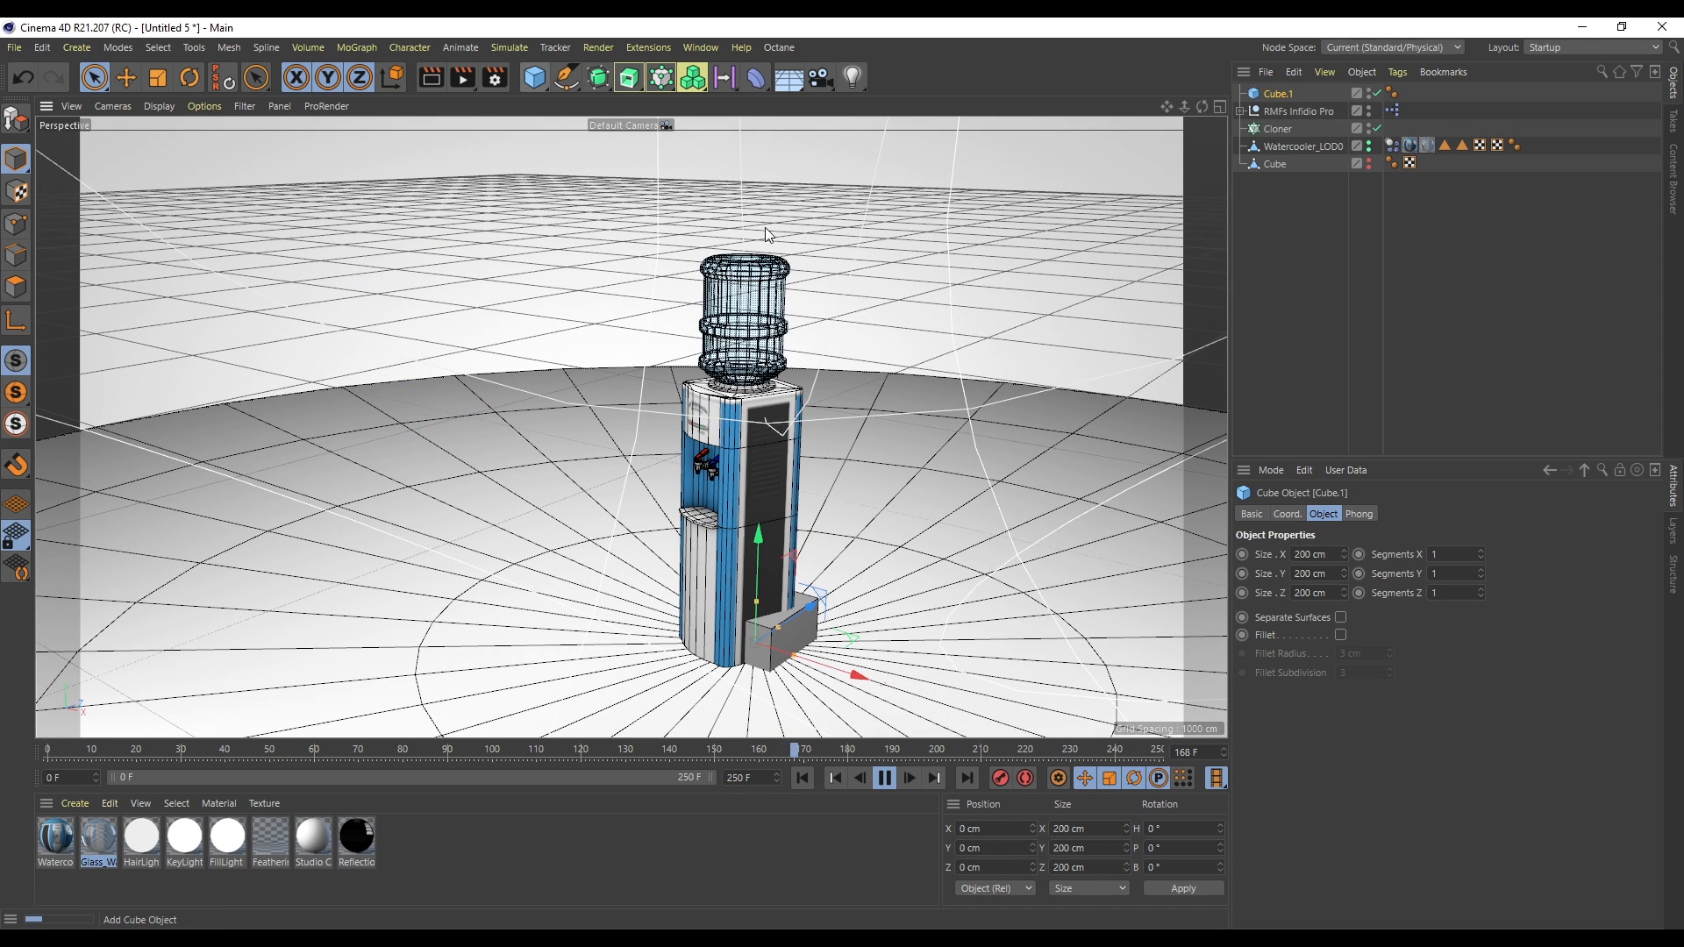
left_click_drag(767, 509, 768, 232)
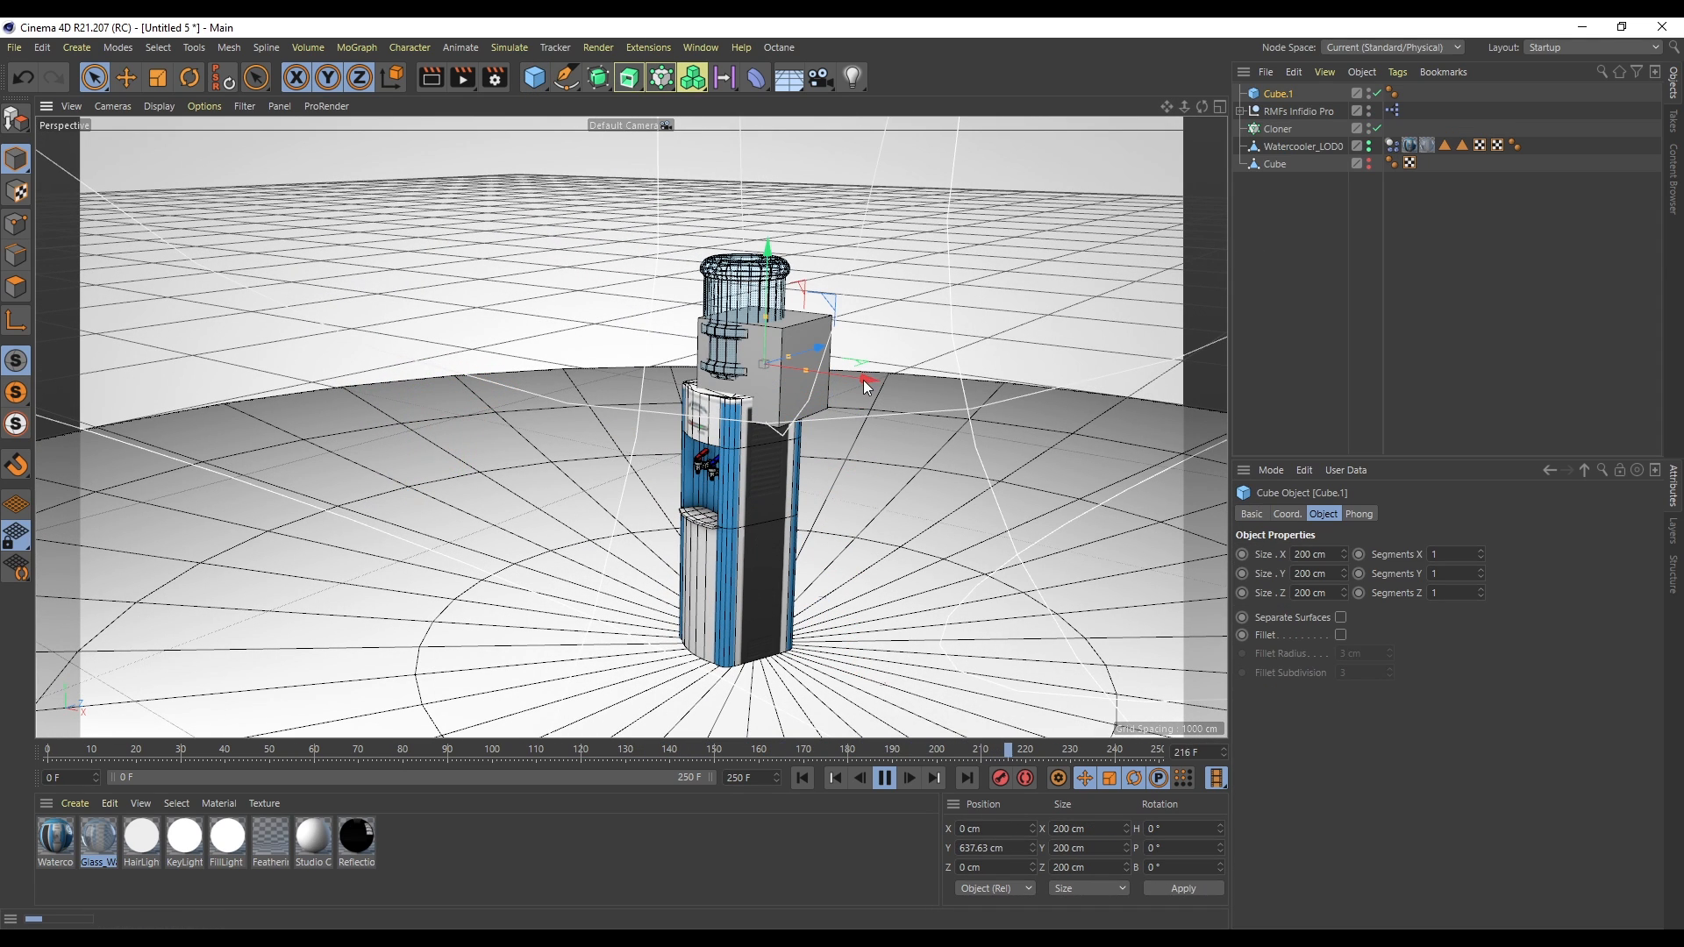
left_click_drag(863, 380, 1081, 428)
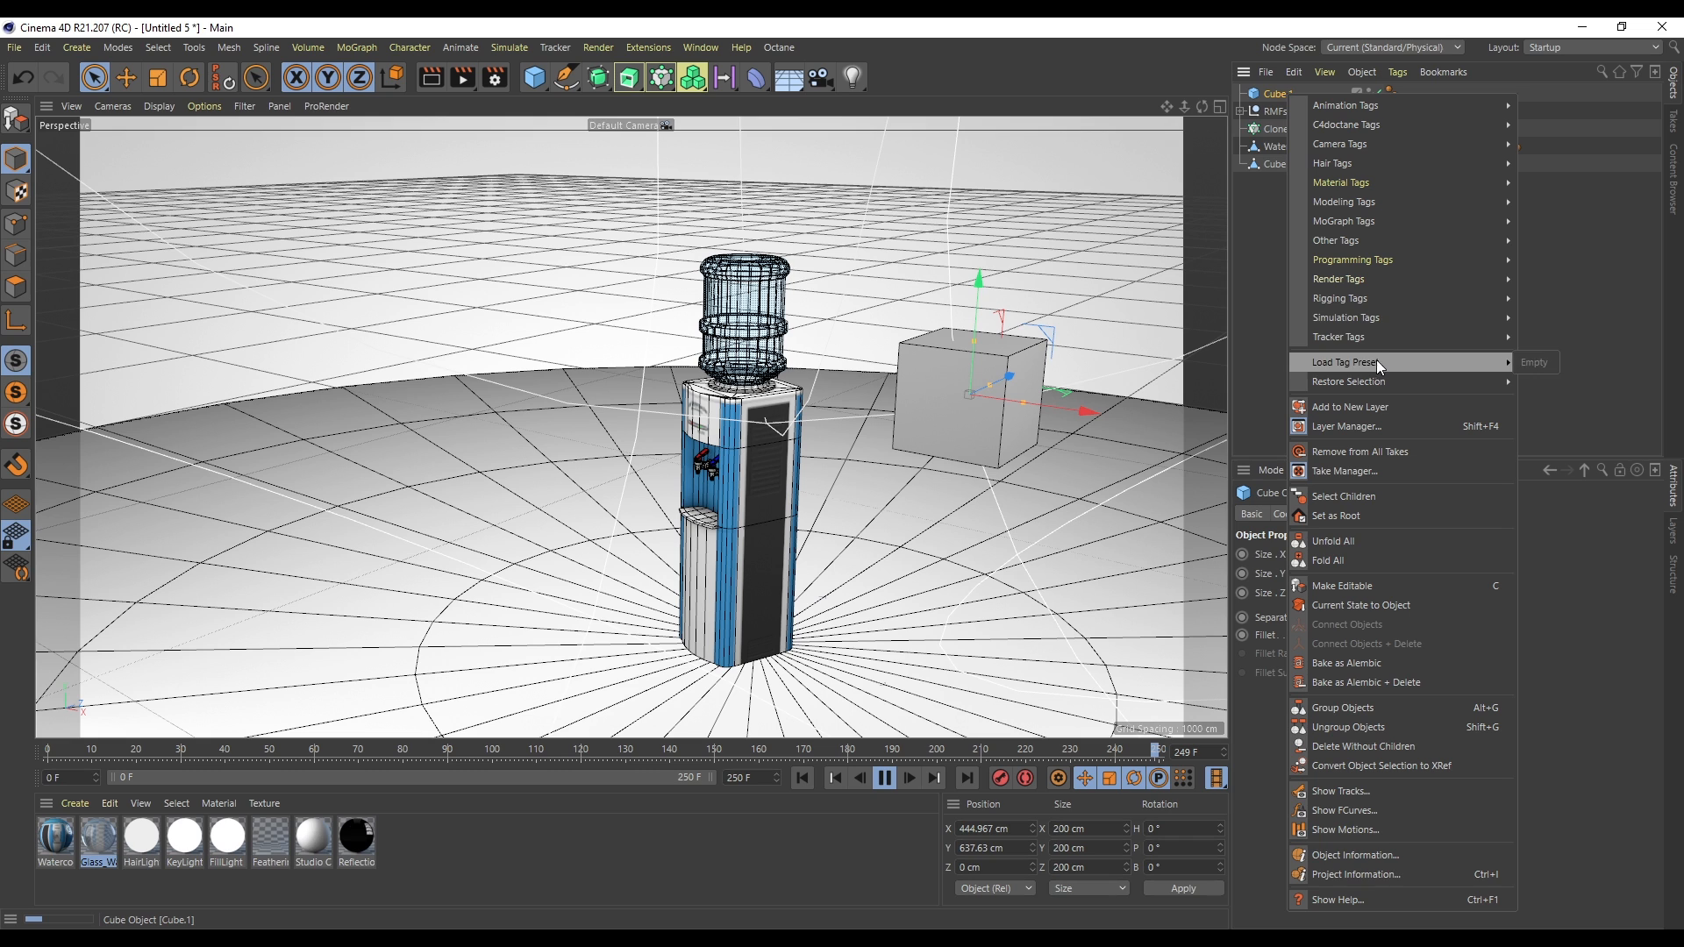
mouse_move(1386, 317)
left_click(1571, 355)
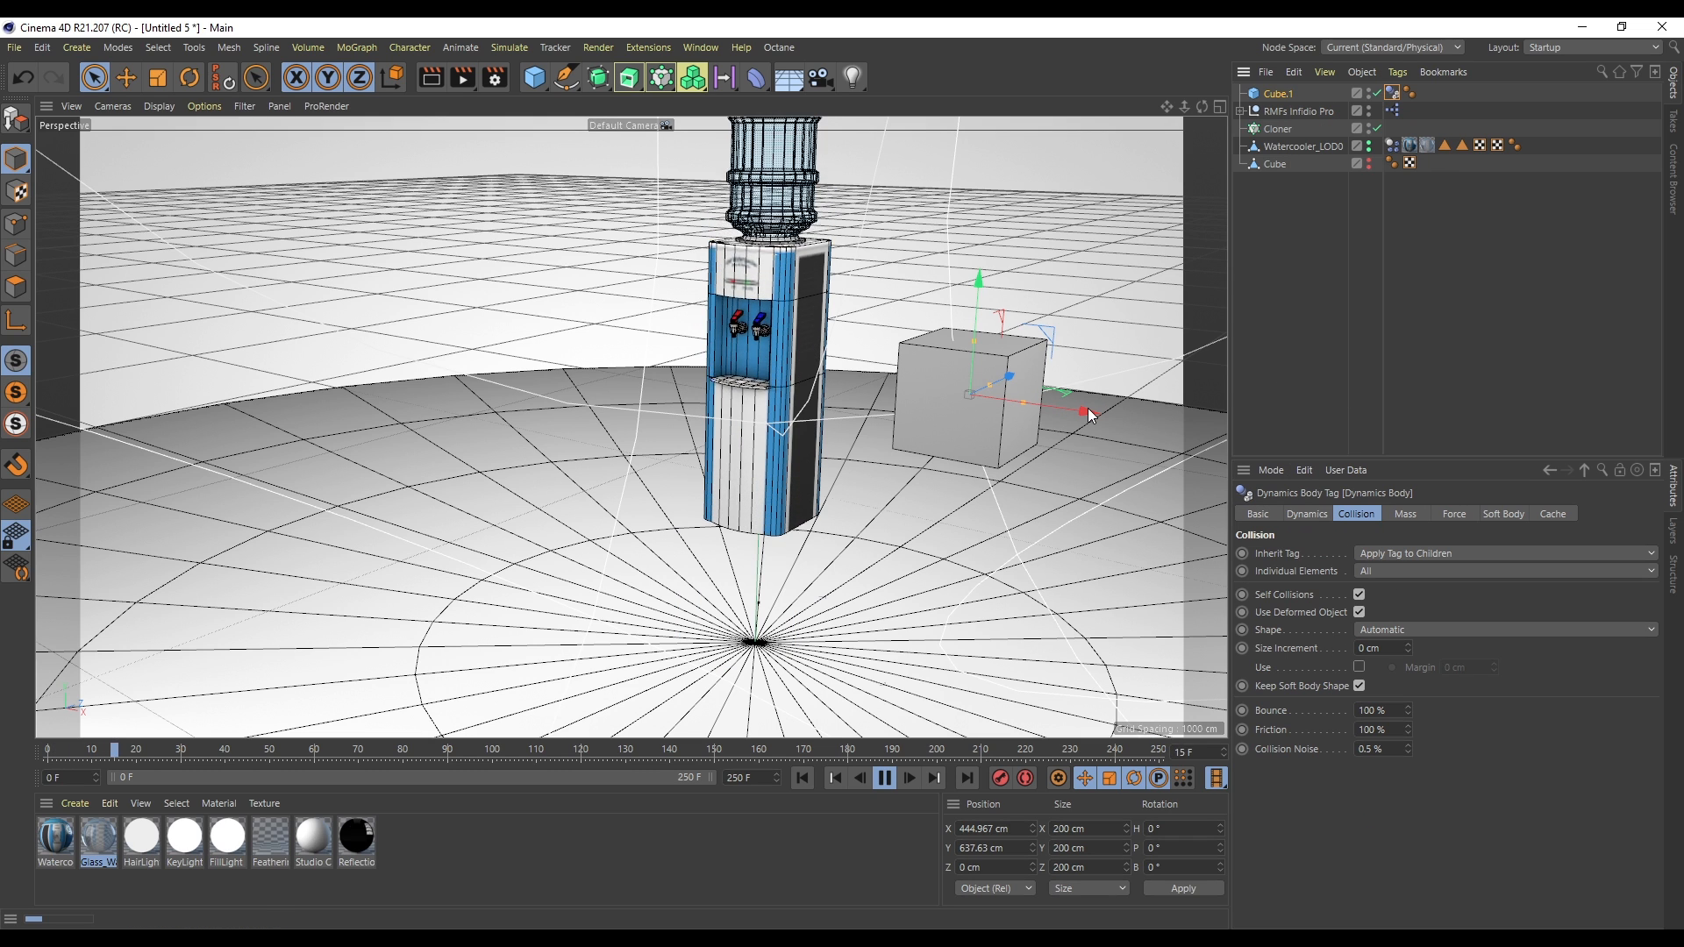
- Shift the new cube to about 383 cm X and rewind the animation to frame 0
left_click_drag(1086, 413, 1046, 434)
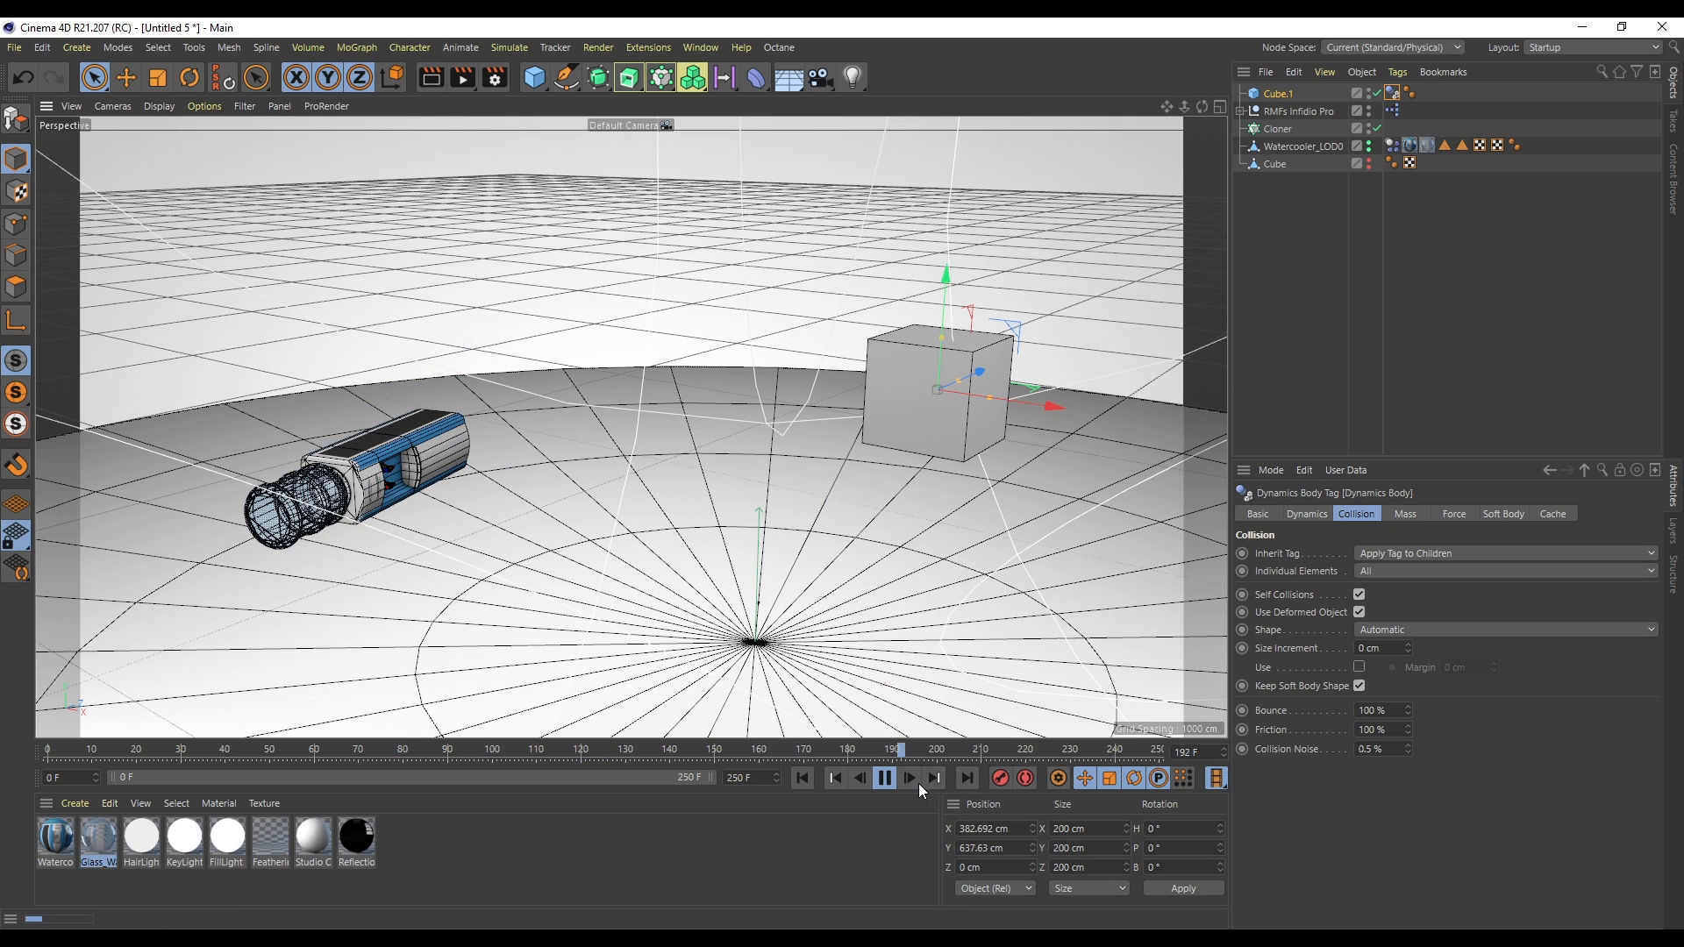
left_click(802, 778)
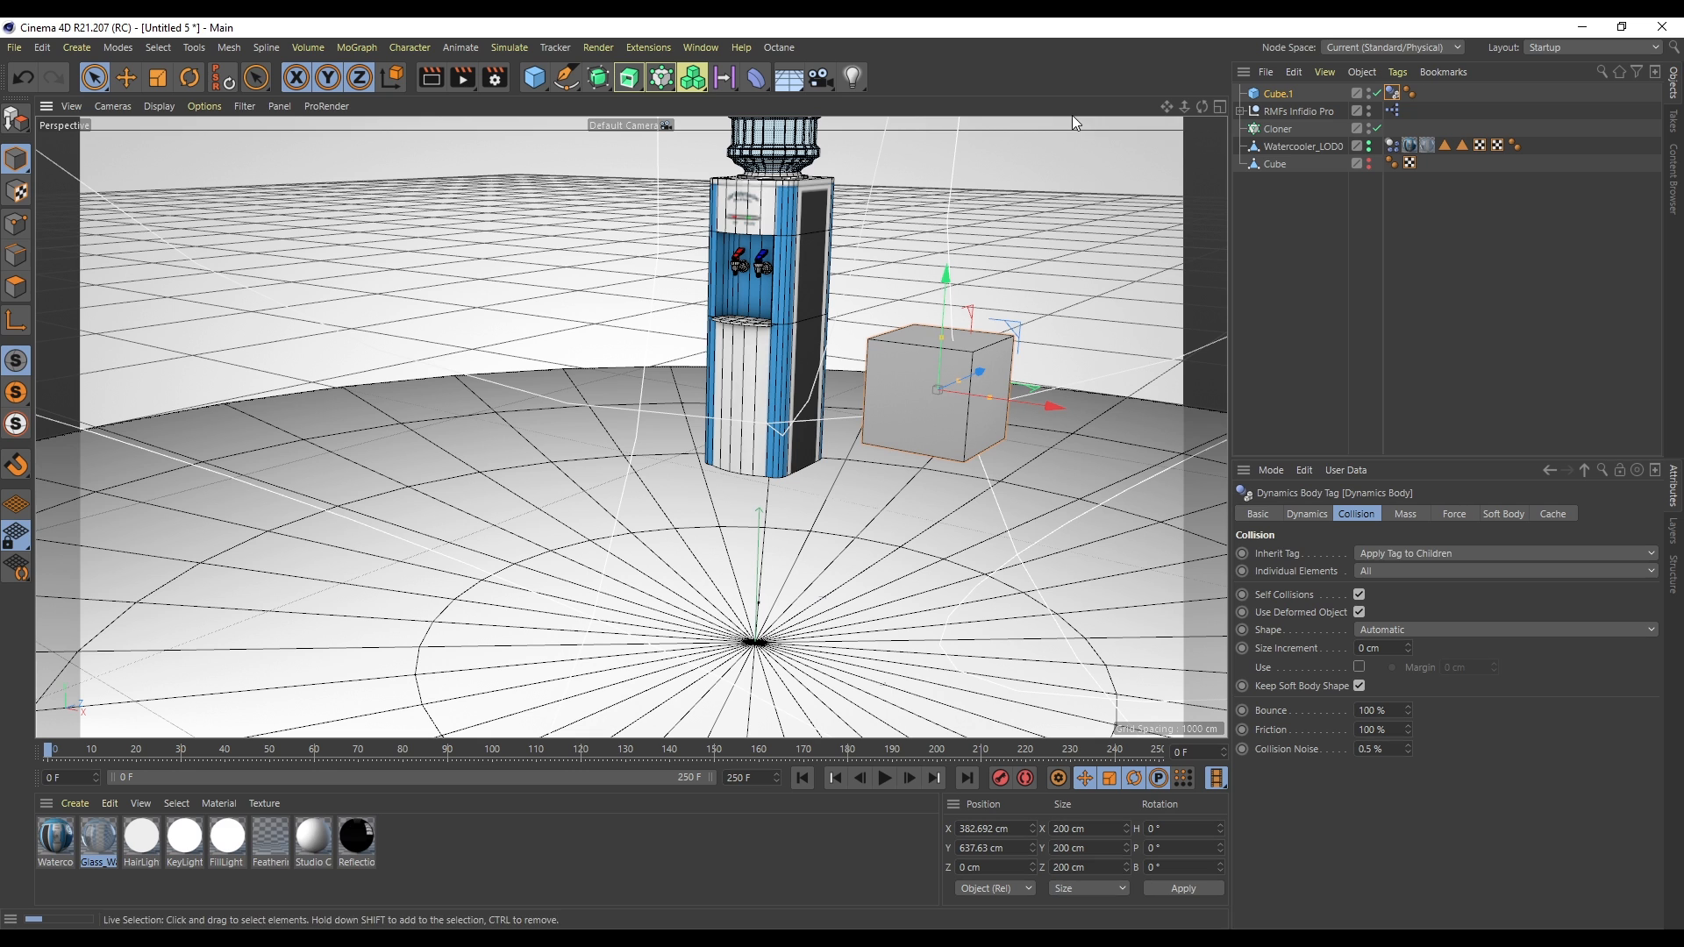
left_click_drag(1186, 107, 1261, 366)
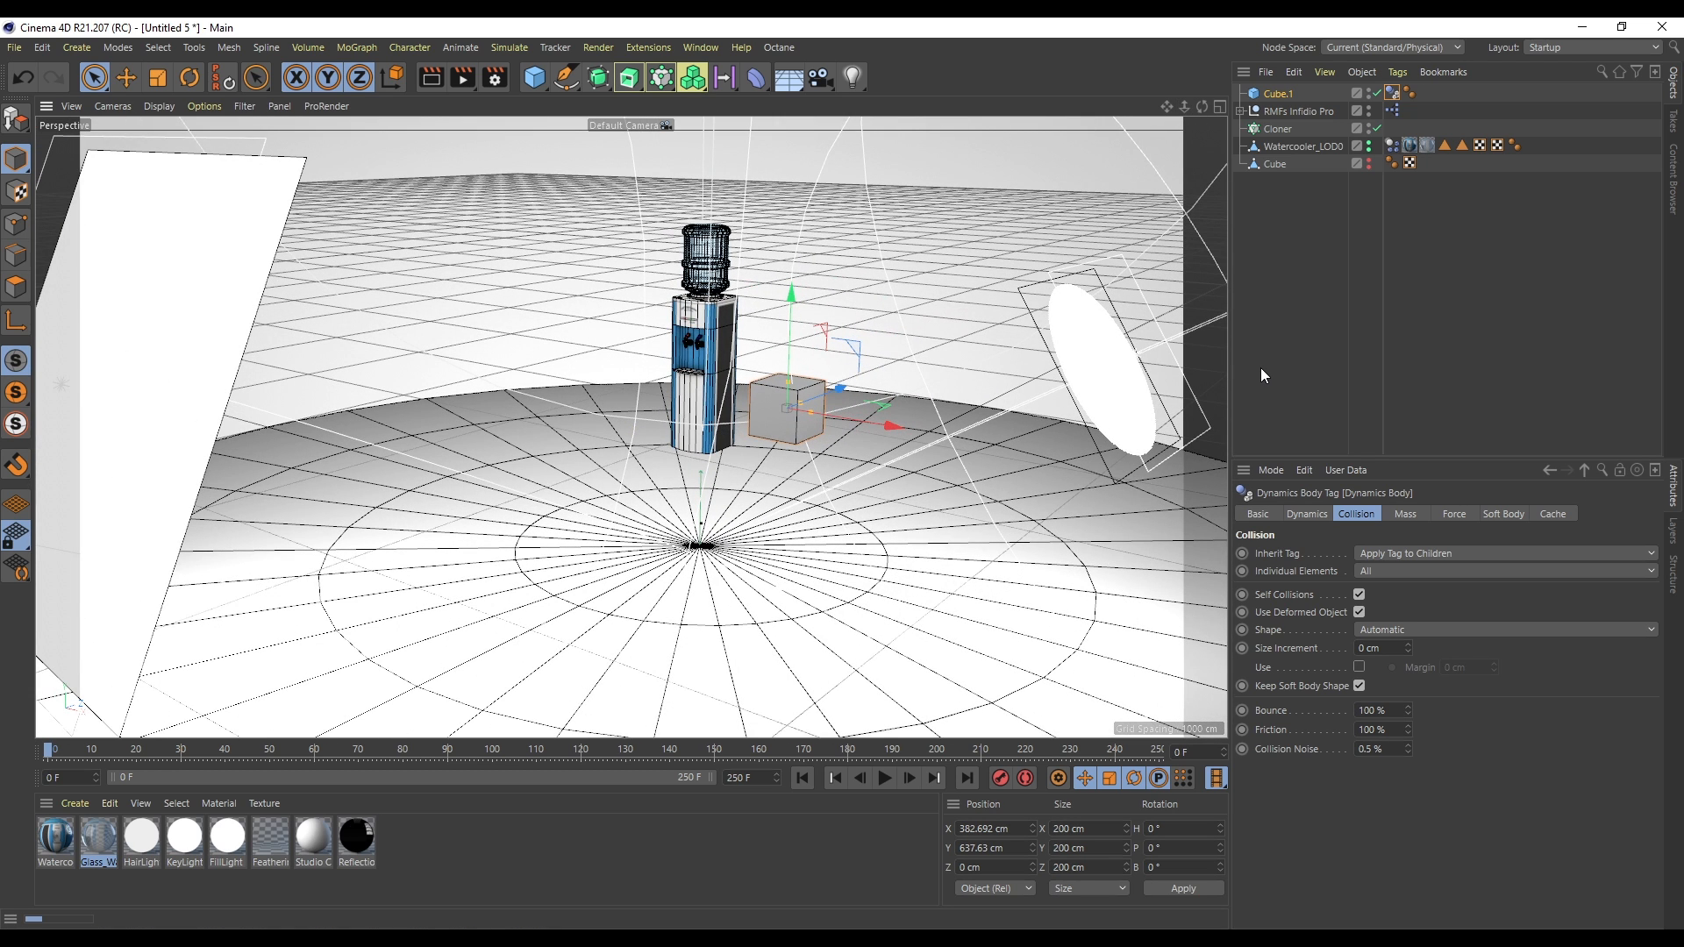